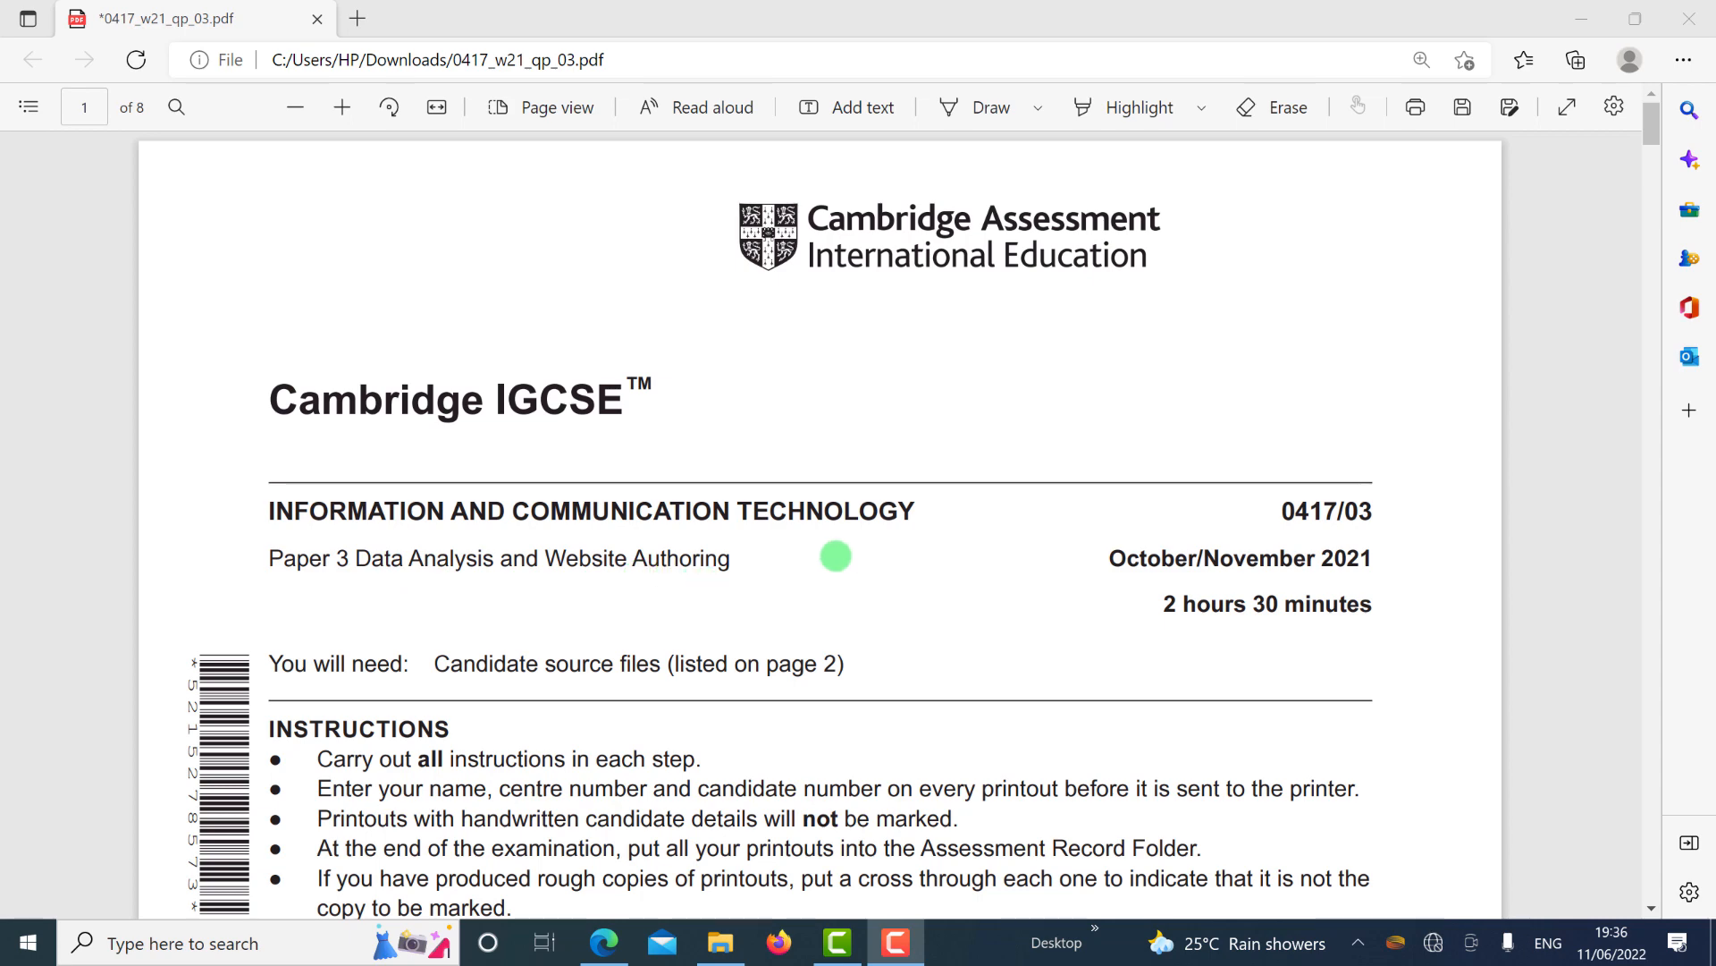
Review the exam paper's cover instructions, the list of supplied source files and the Task 1 requirements on page 2.
scroll(836, 556, "down", 7)
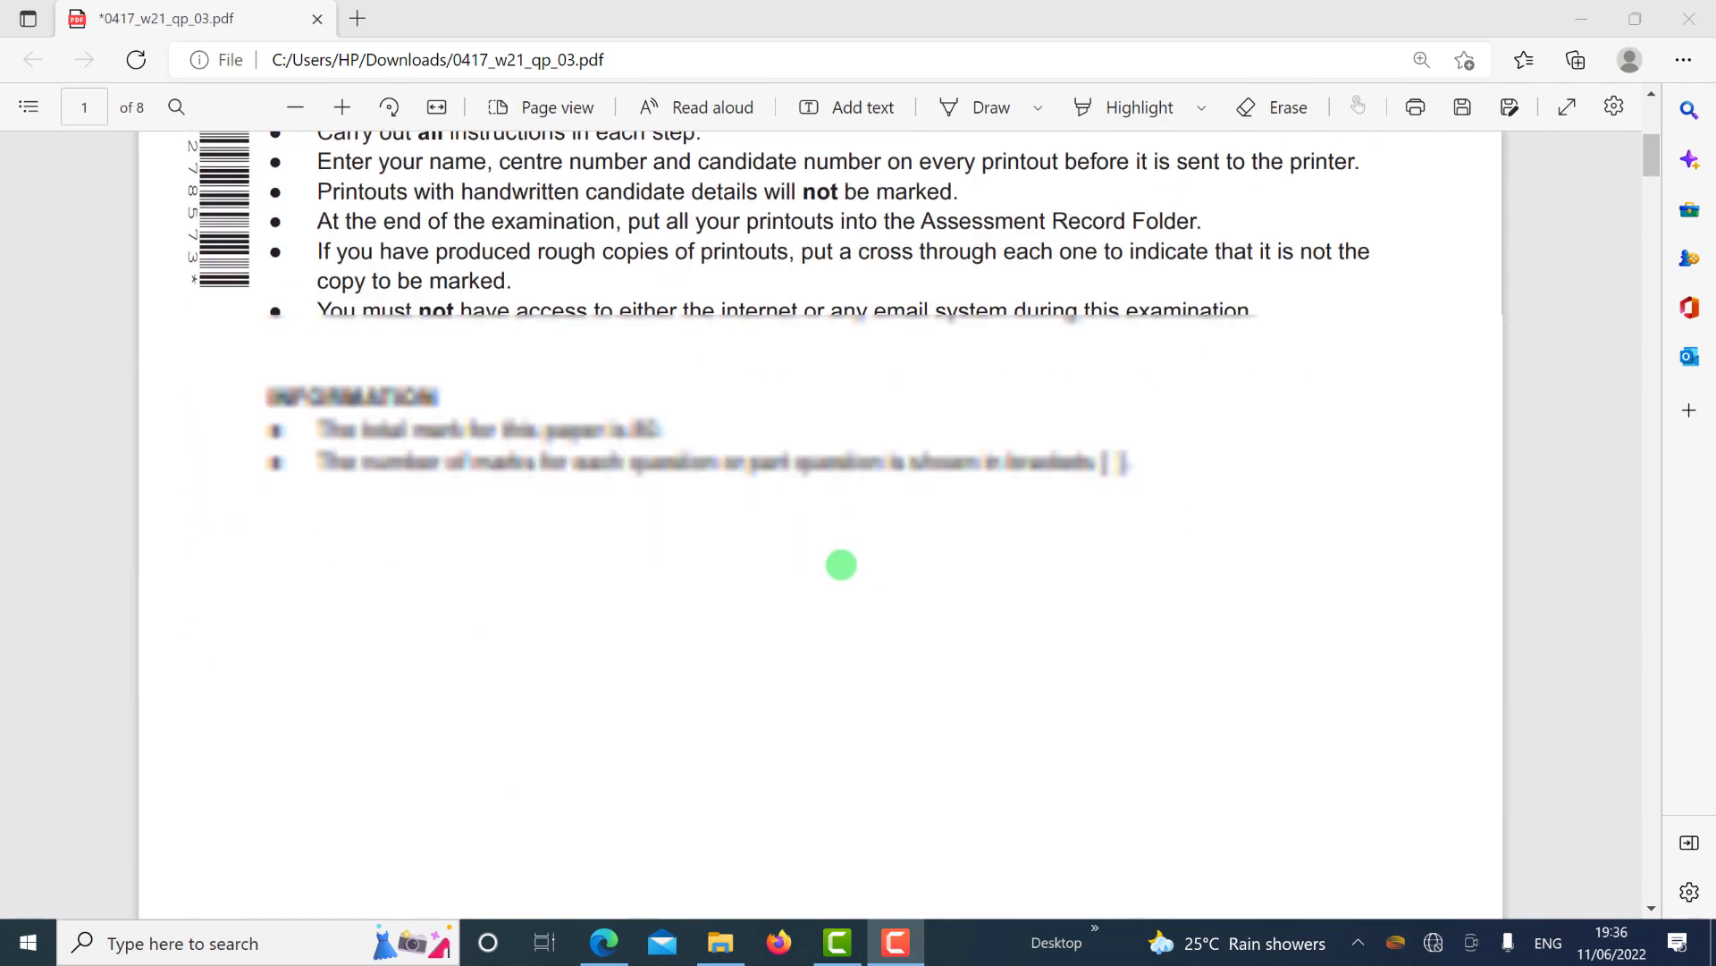
scroll(824, 583, "down", 15)
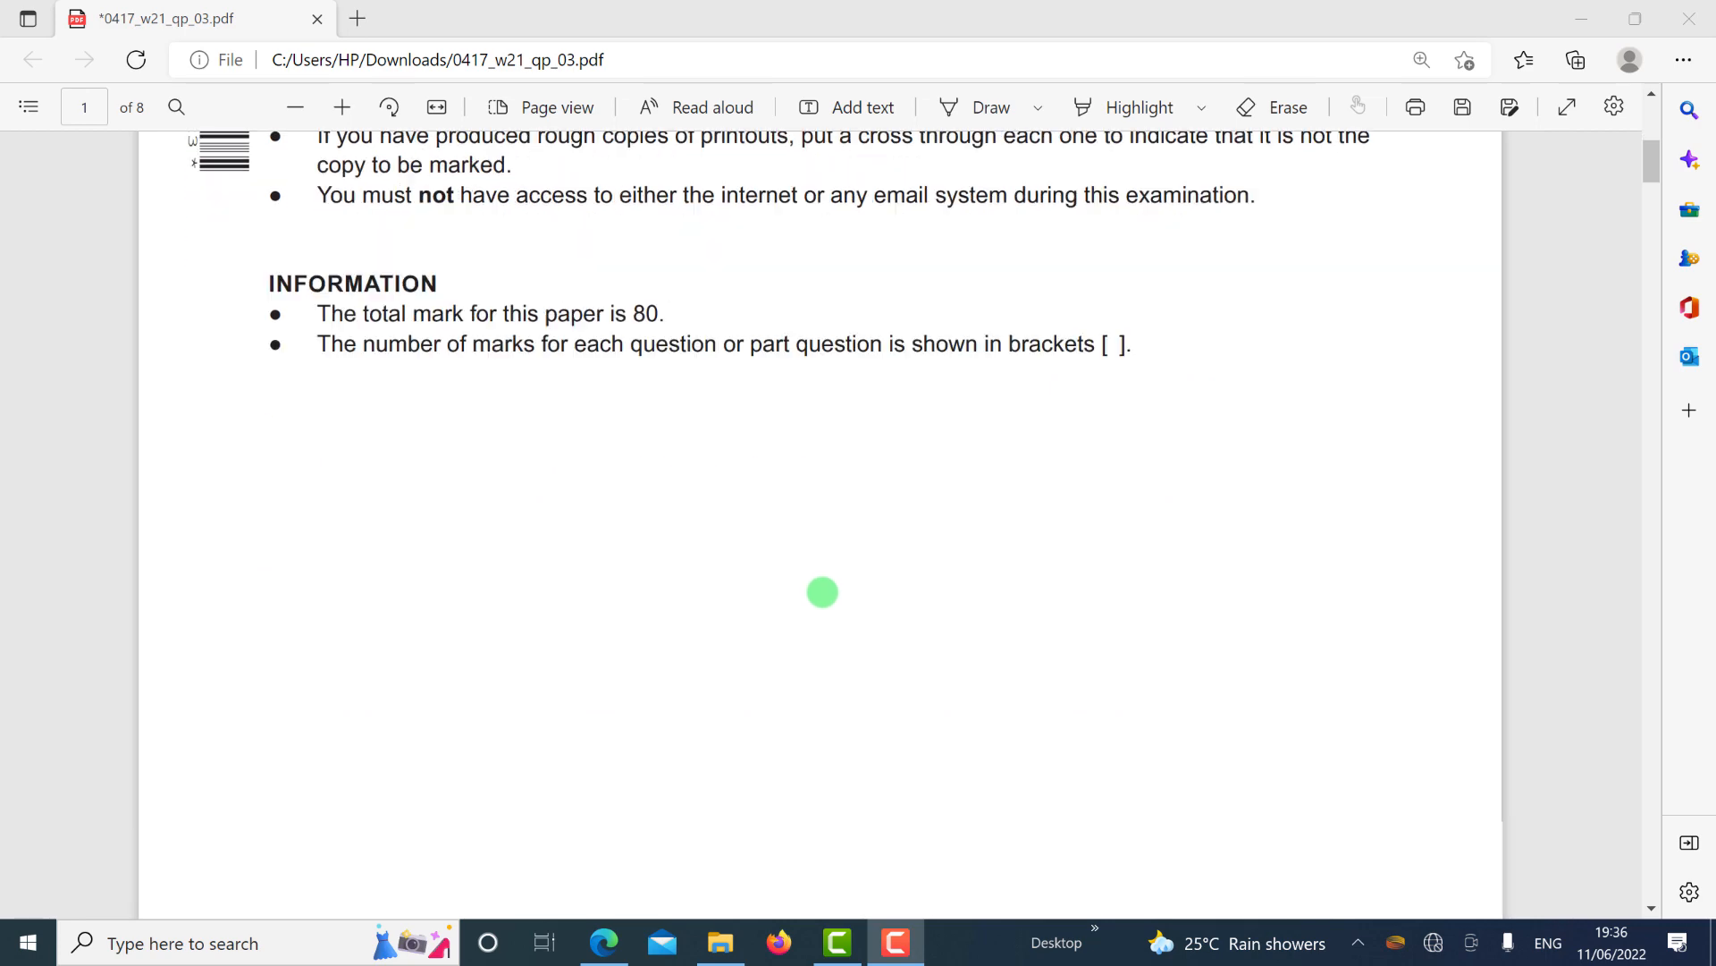
scroll(818, 613, "down", 9)
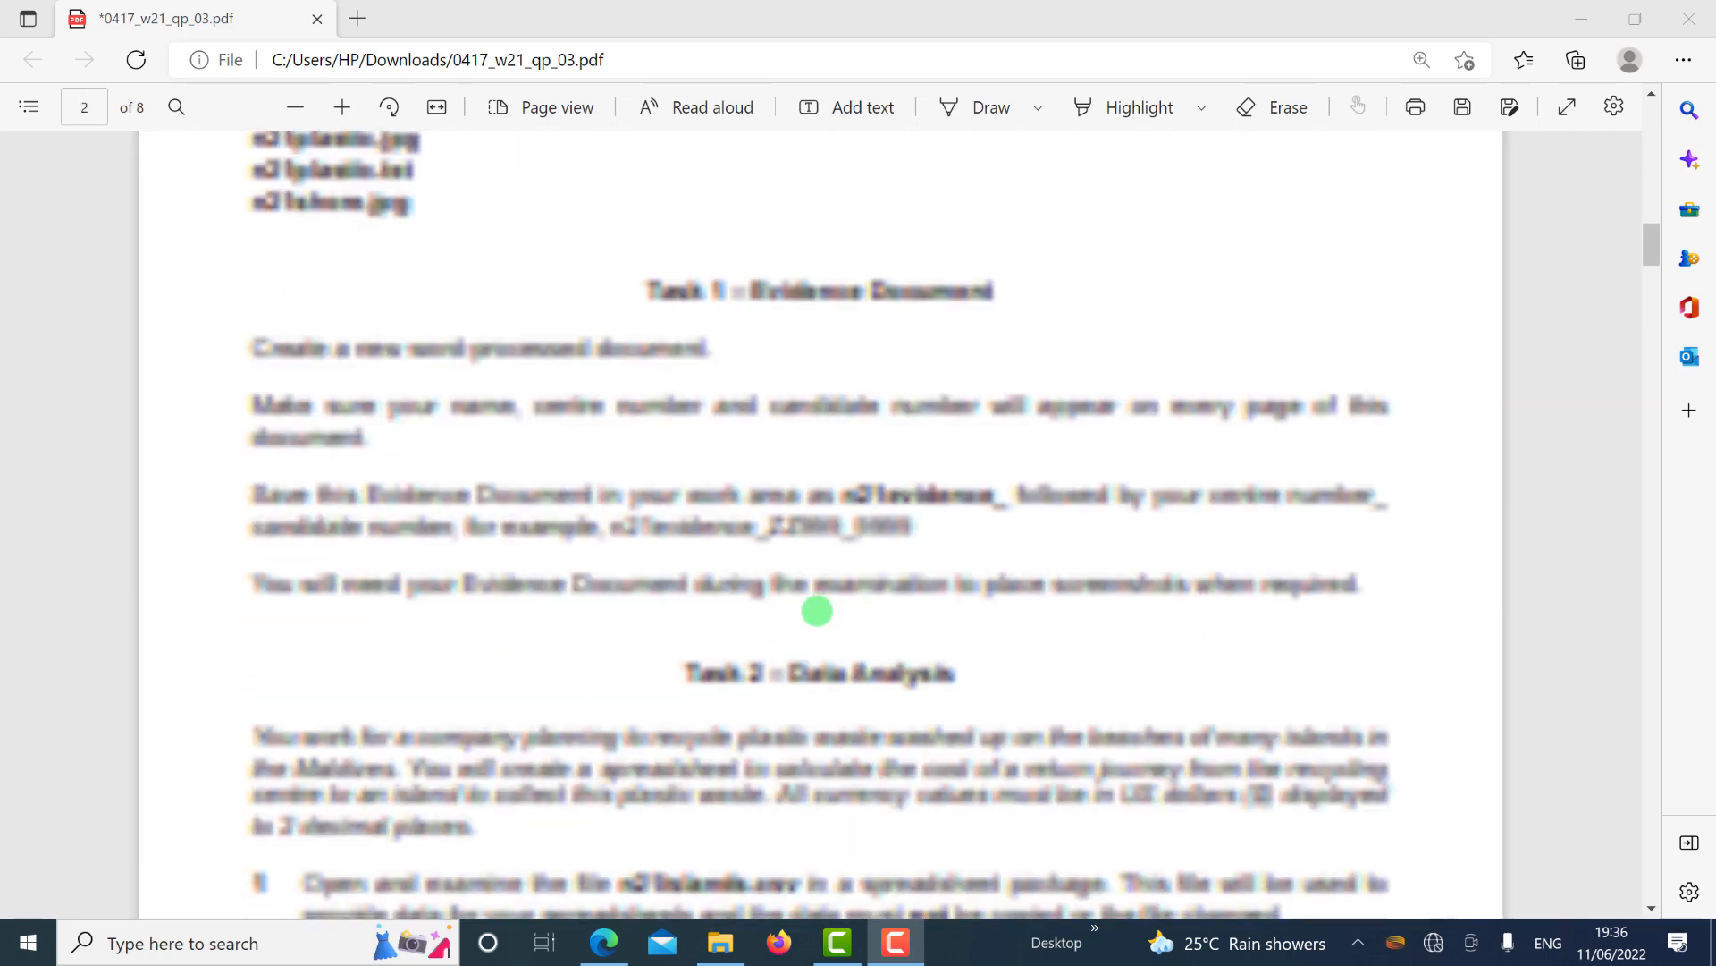
scroll(808, 598, "up", 8)
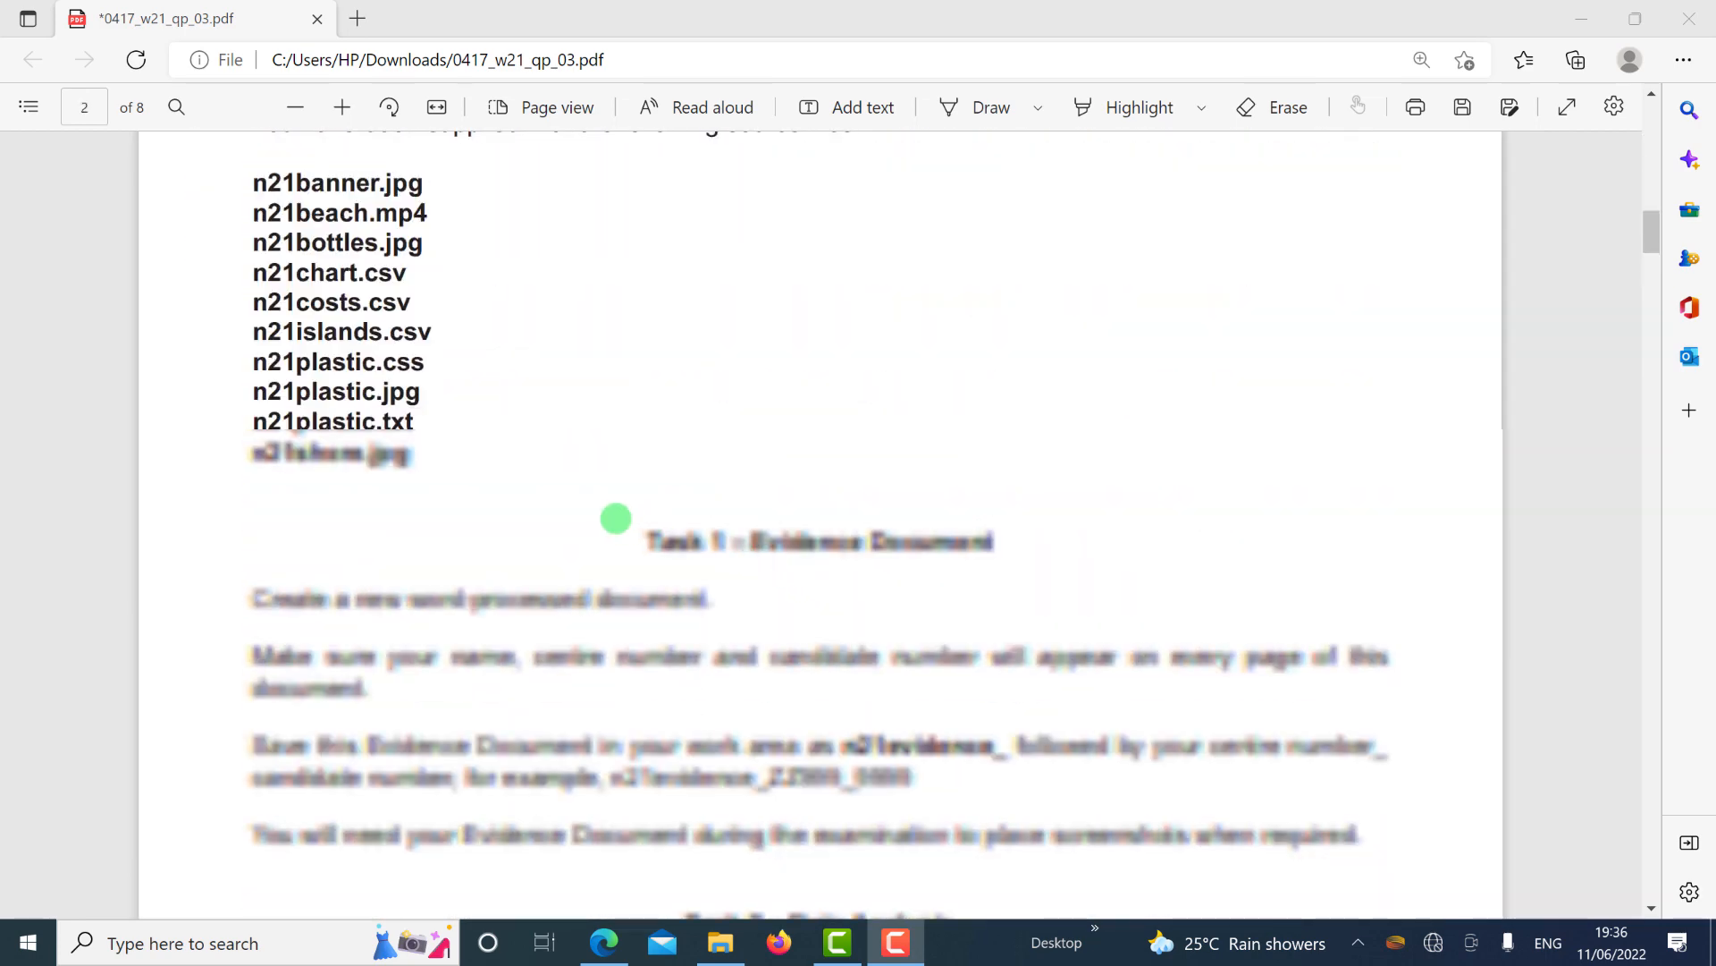
scroll(616, 505, "up", 8)
scroll(594, 165, "up", 12)
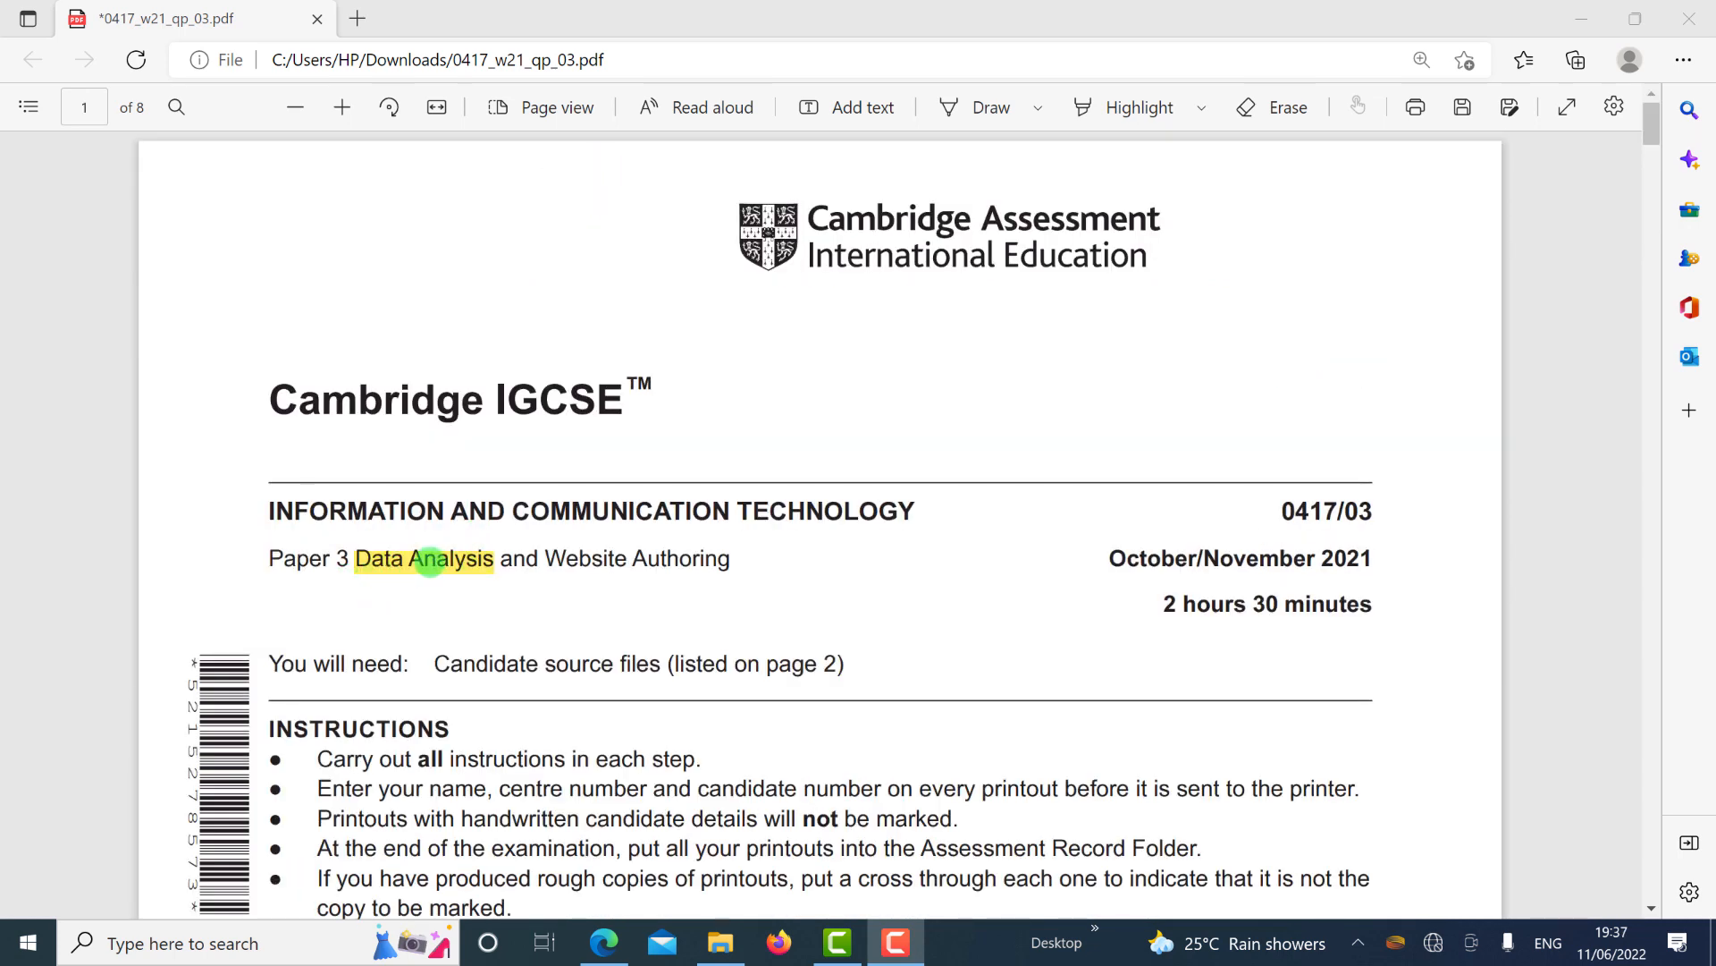
scroll(315, 812, "down", 3)
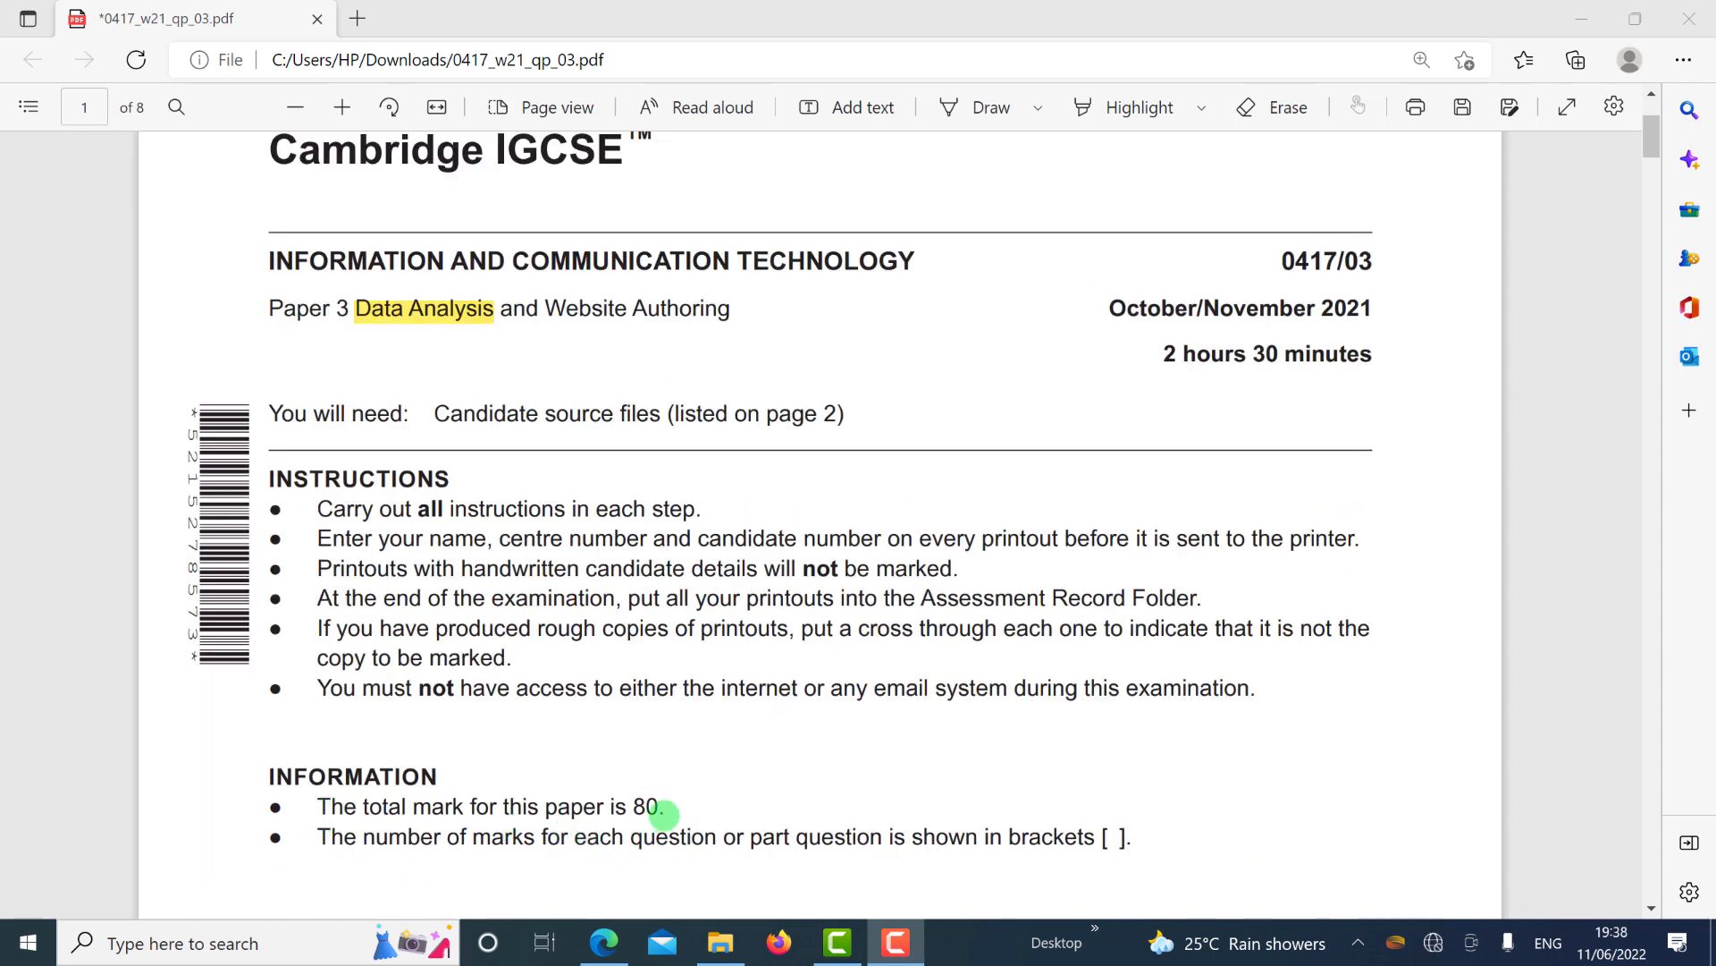
scroll(666, 814, "down", 15)
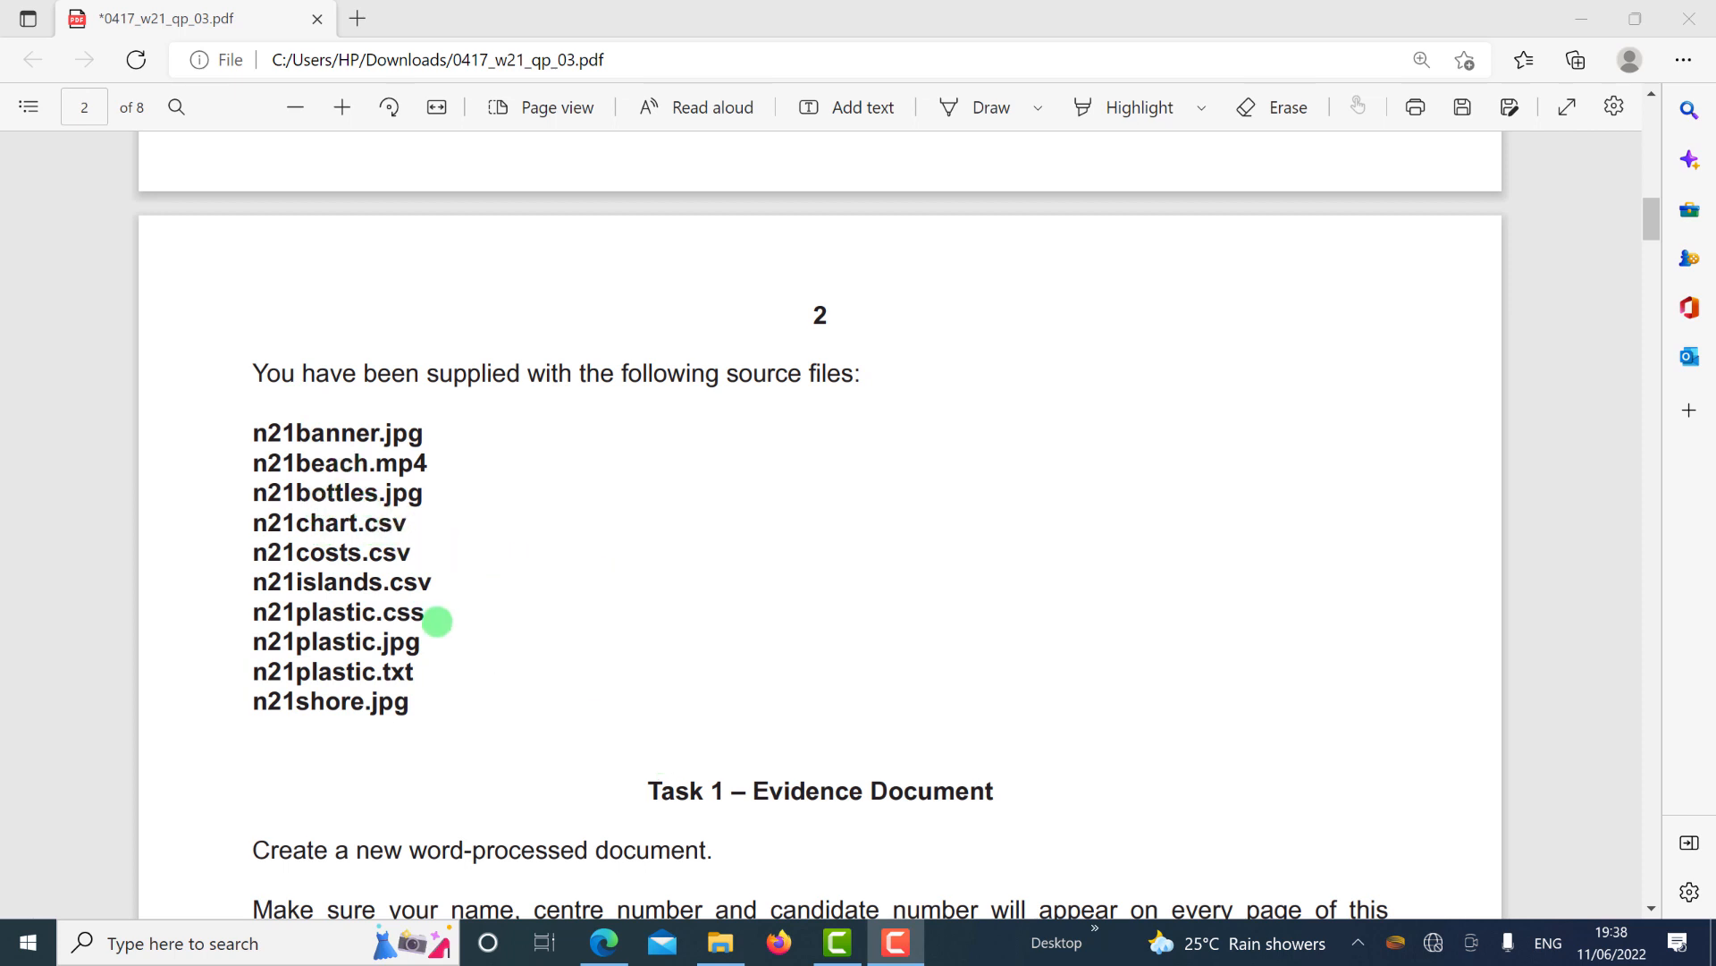
scroll(705, 778, "down", 1)
scroll(704, 774, "down", 3)
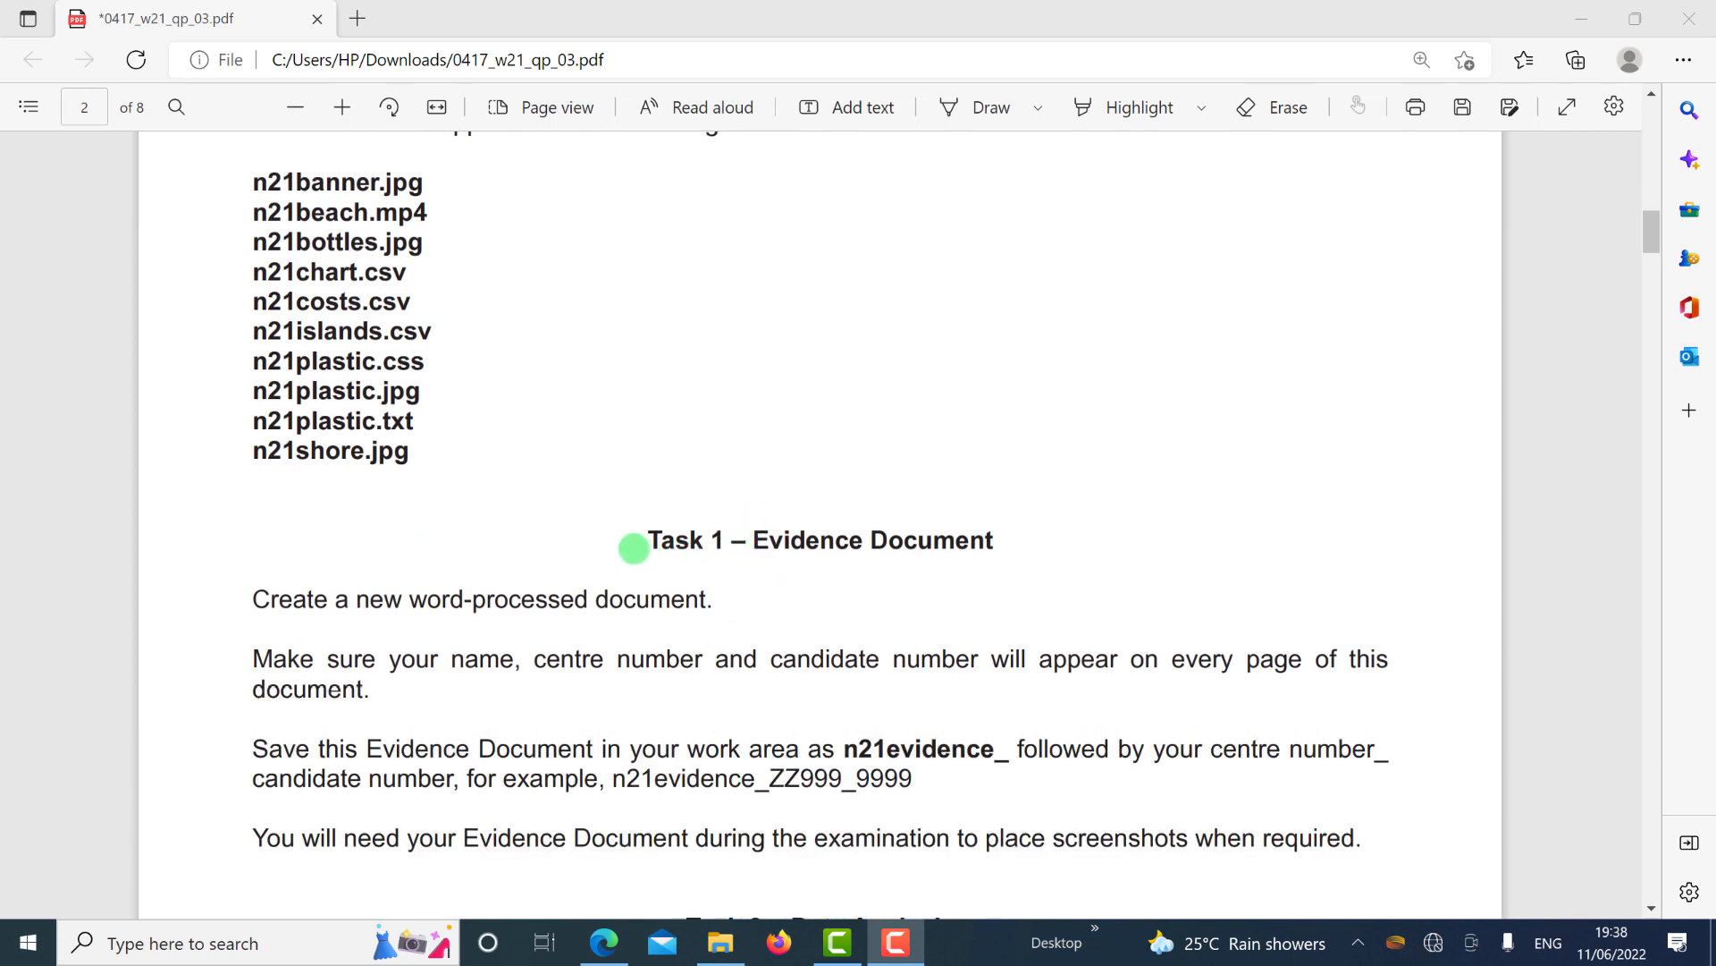
Select the Task 1 – Evidence Document heading and activate the Highlight tool.
left_click(642, 543)
left_click_drag(970, 543, 1007, 540)
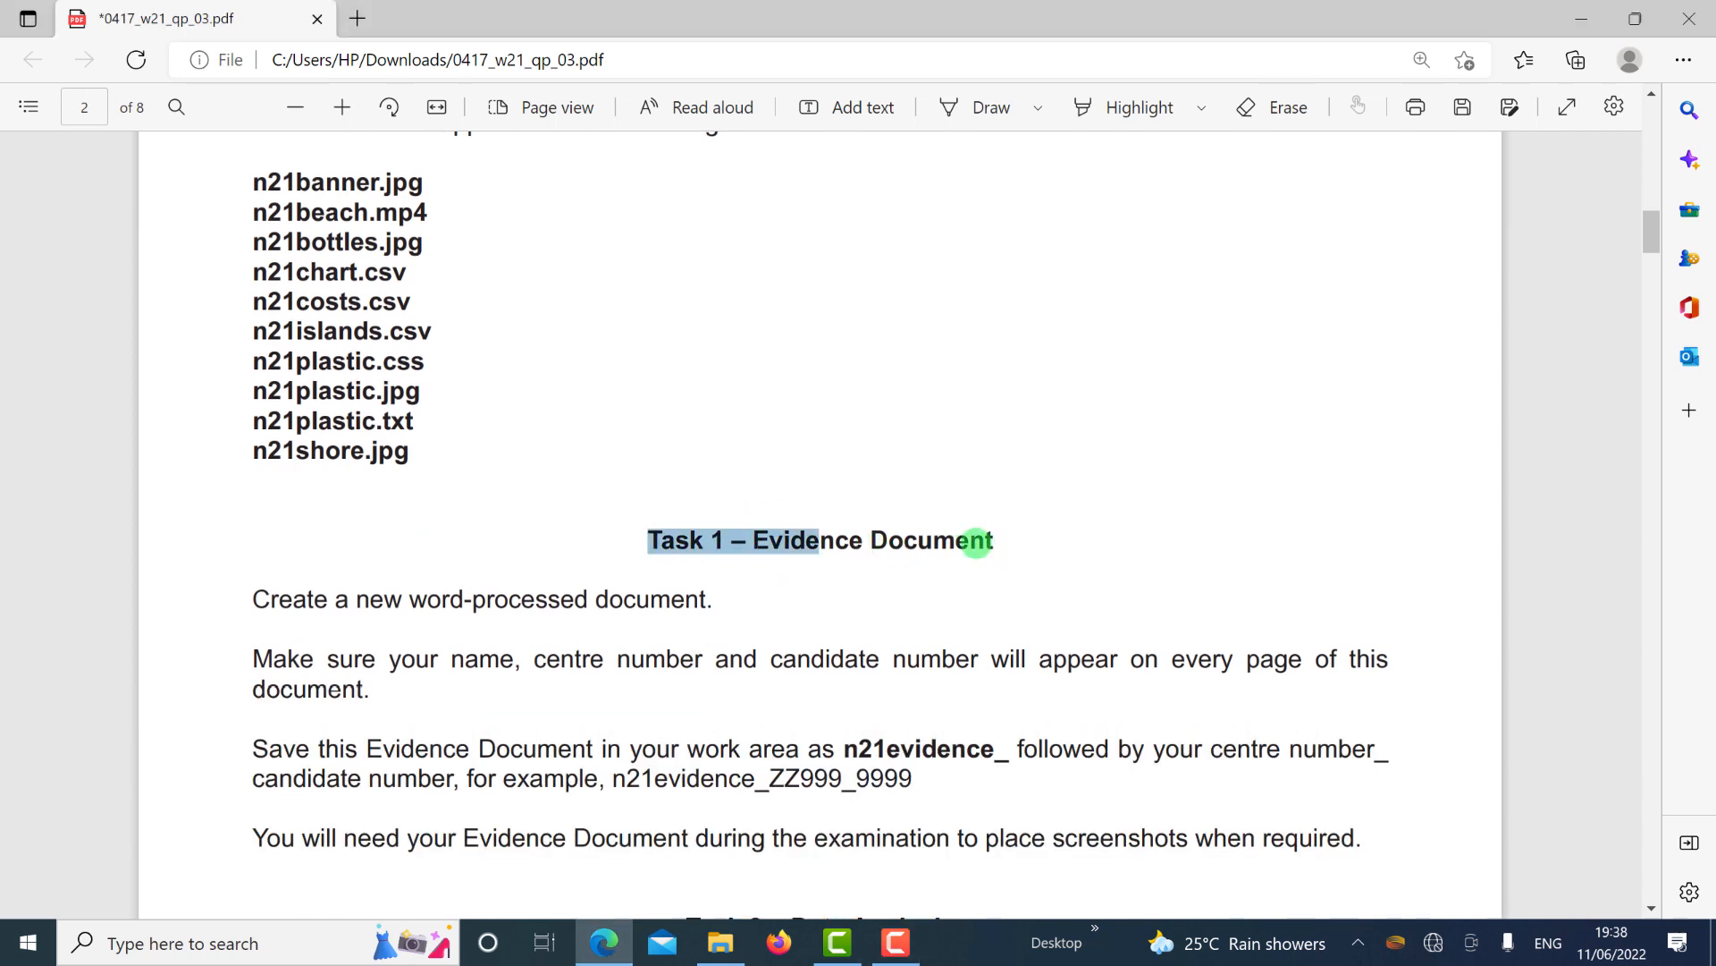
left_click(1153, 105)
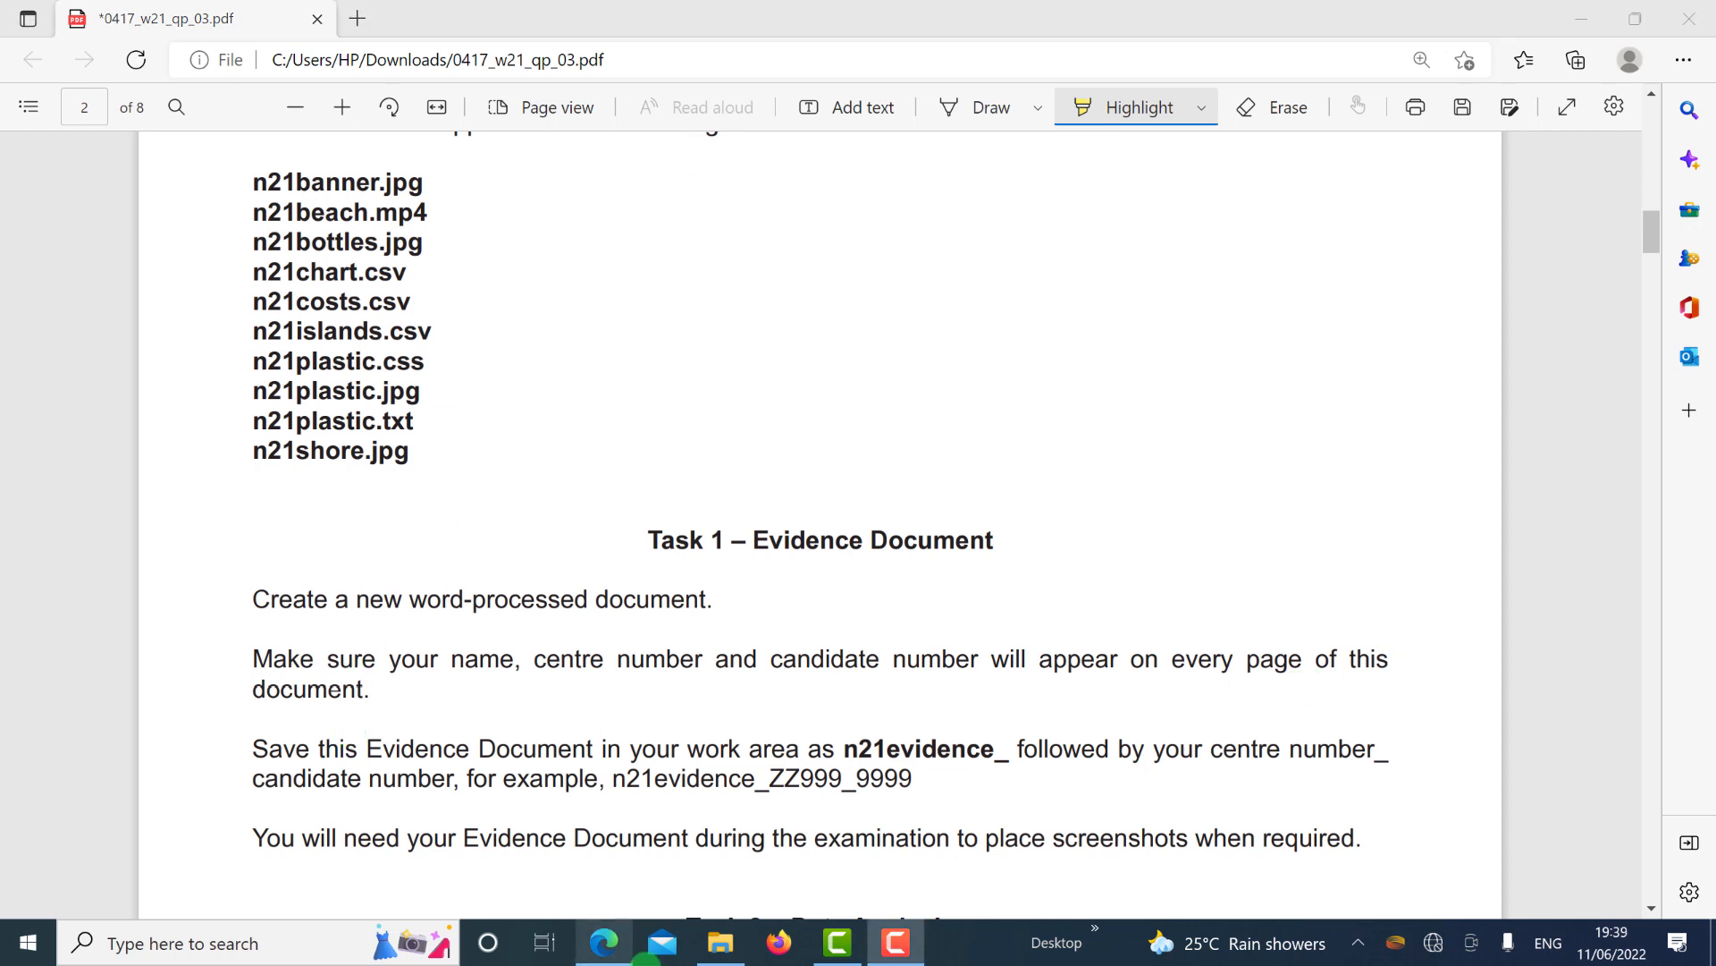
Switch to File Explorer and create a Microsoft Word document named "Evidence Docment" in the 0417_w21_sf_03 folder.
left_click(721, 942)
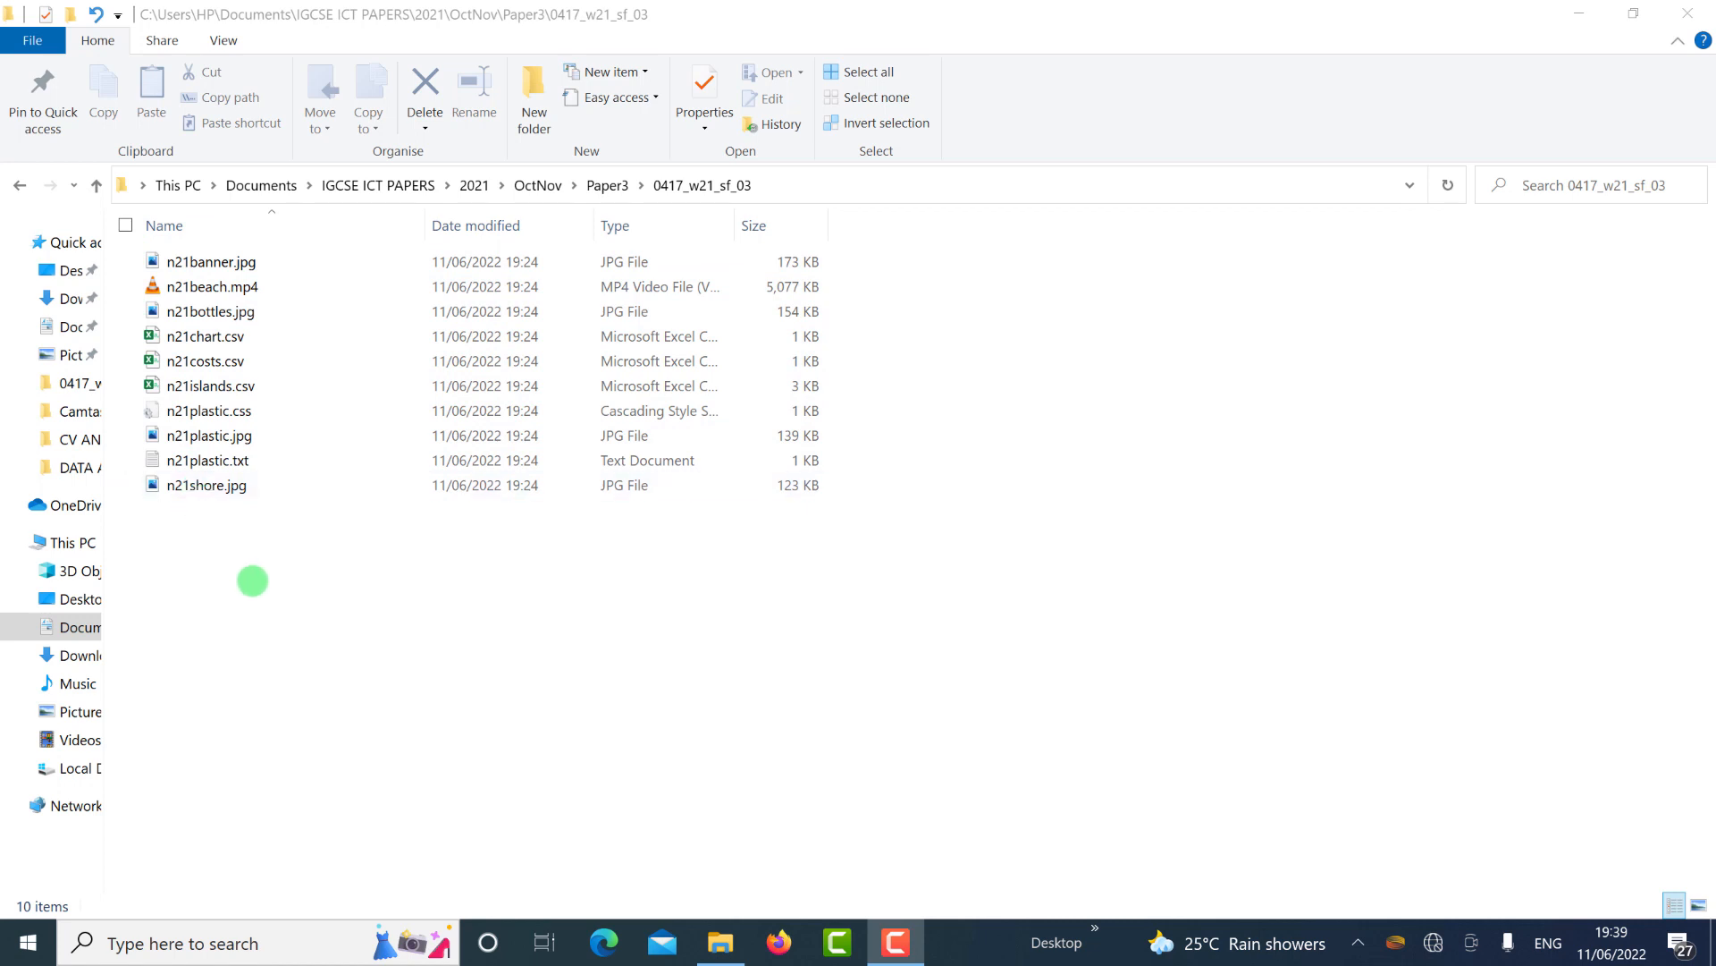
right_click(297, 616)
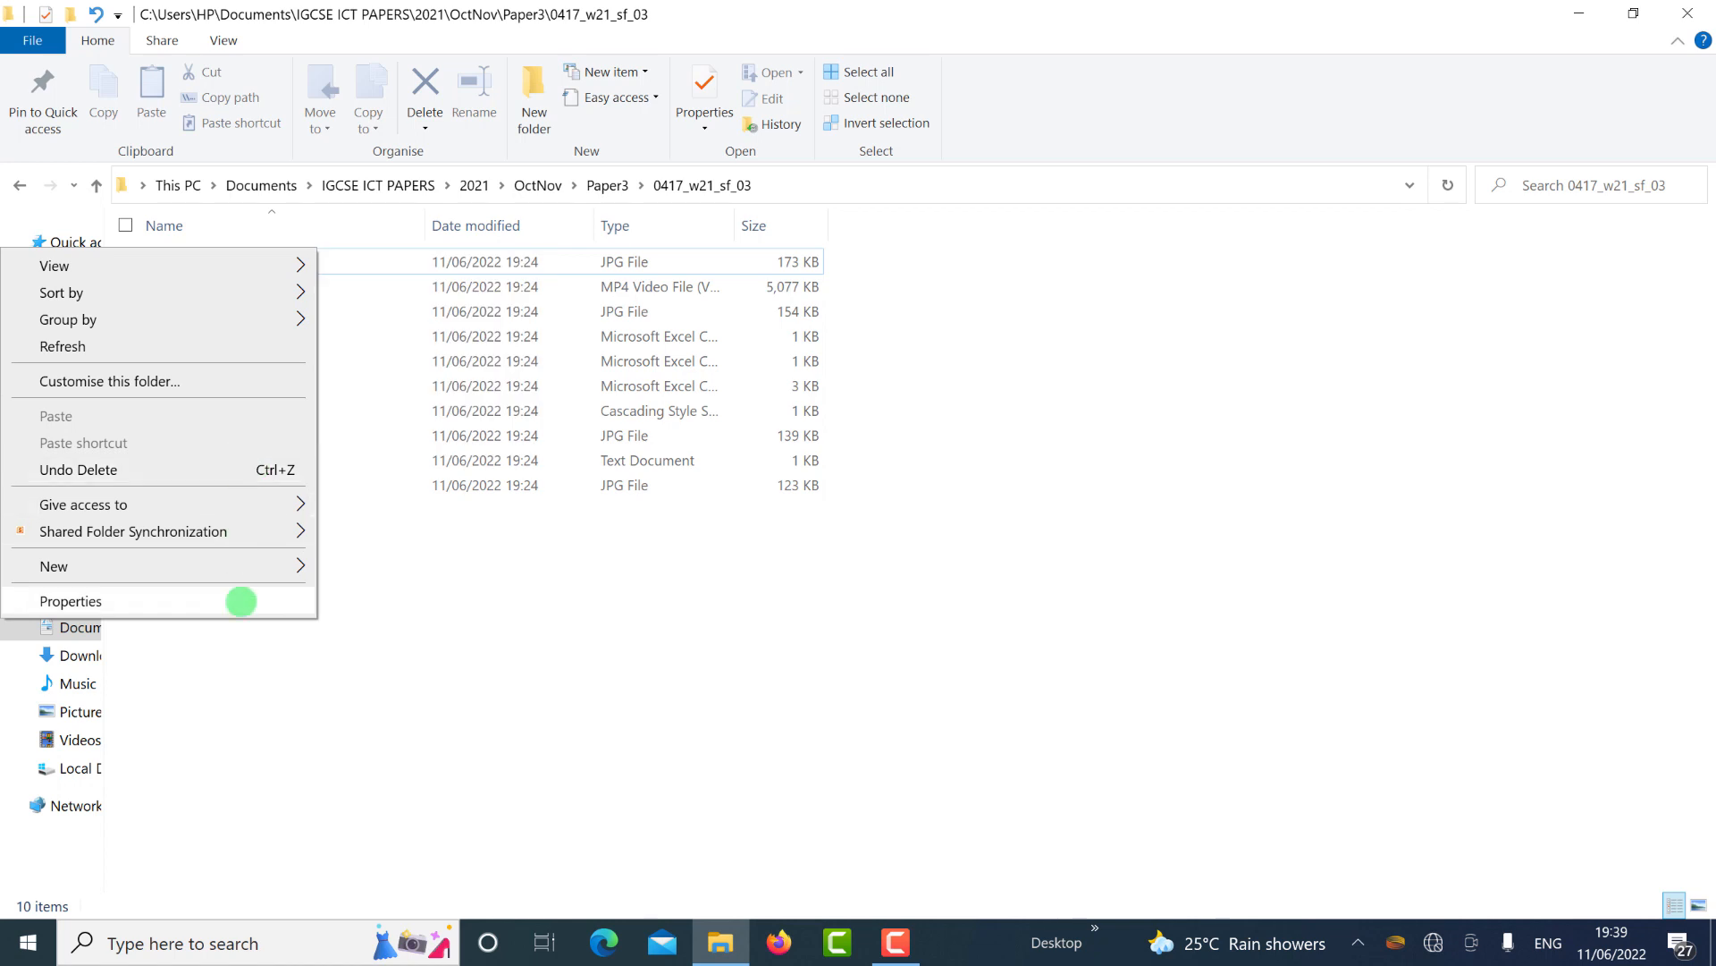
right_click(401, 680)
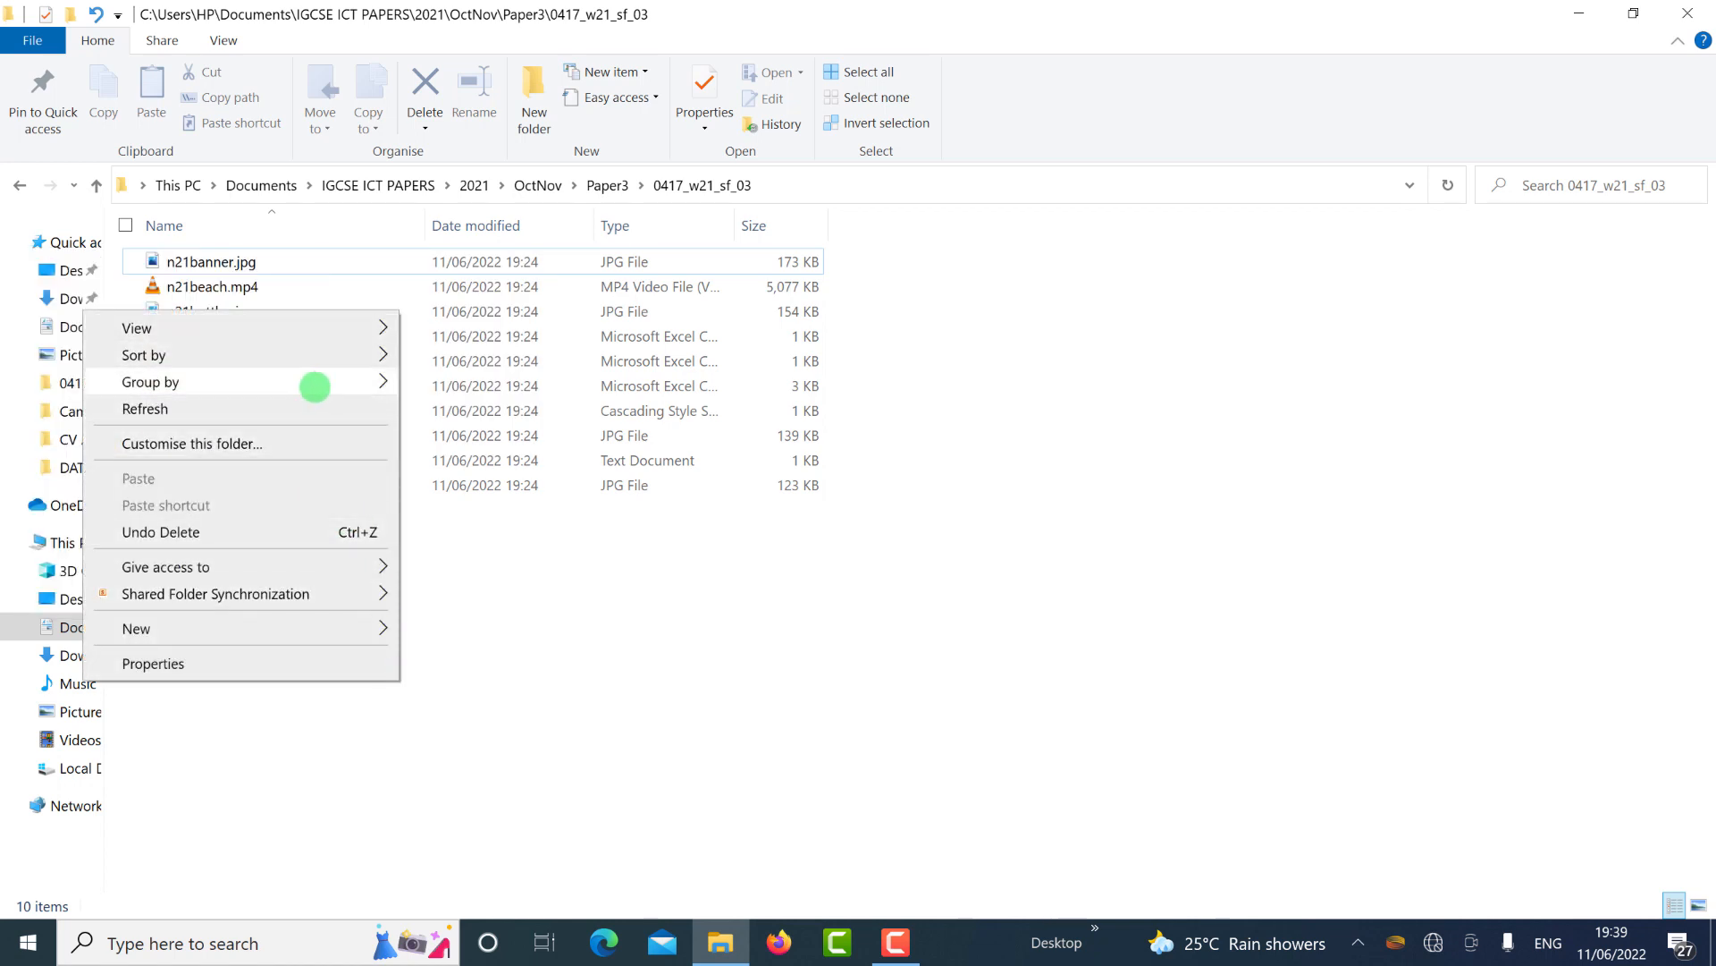
mouse_move(343, 626)
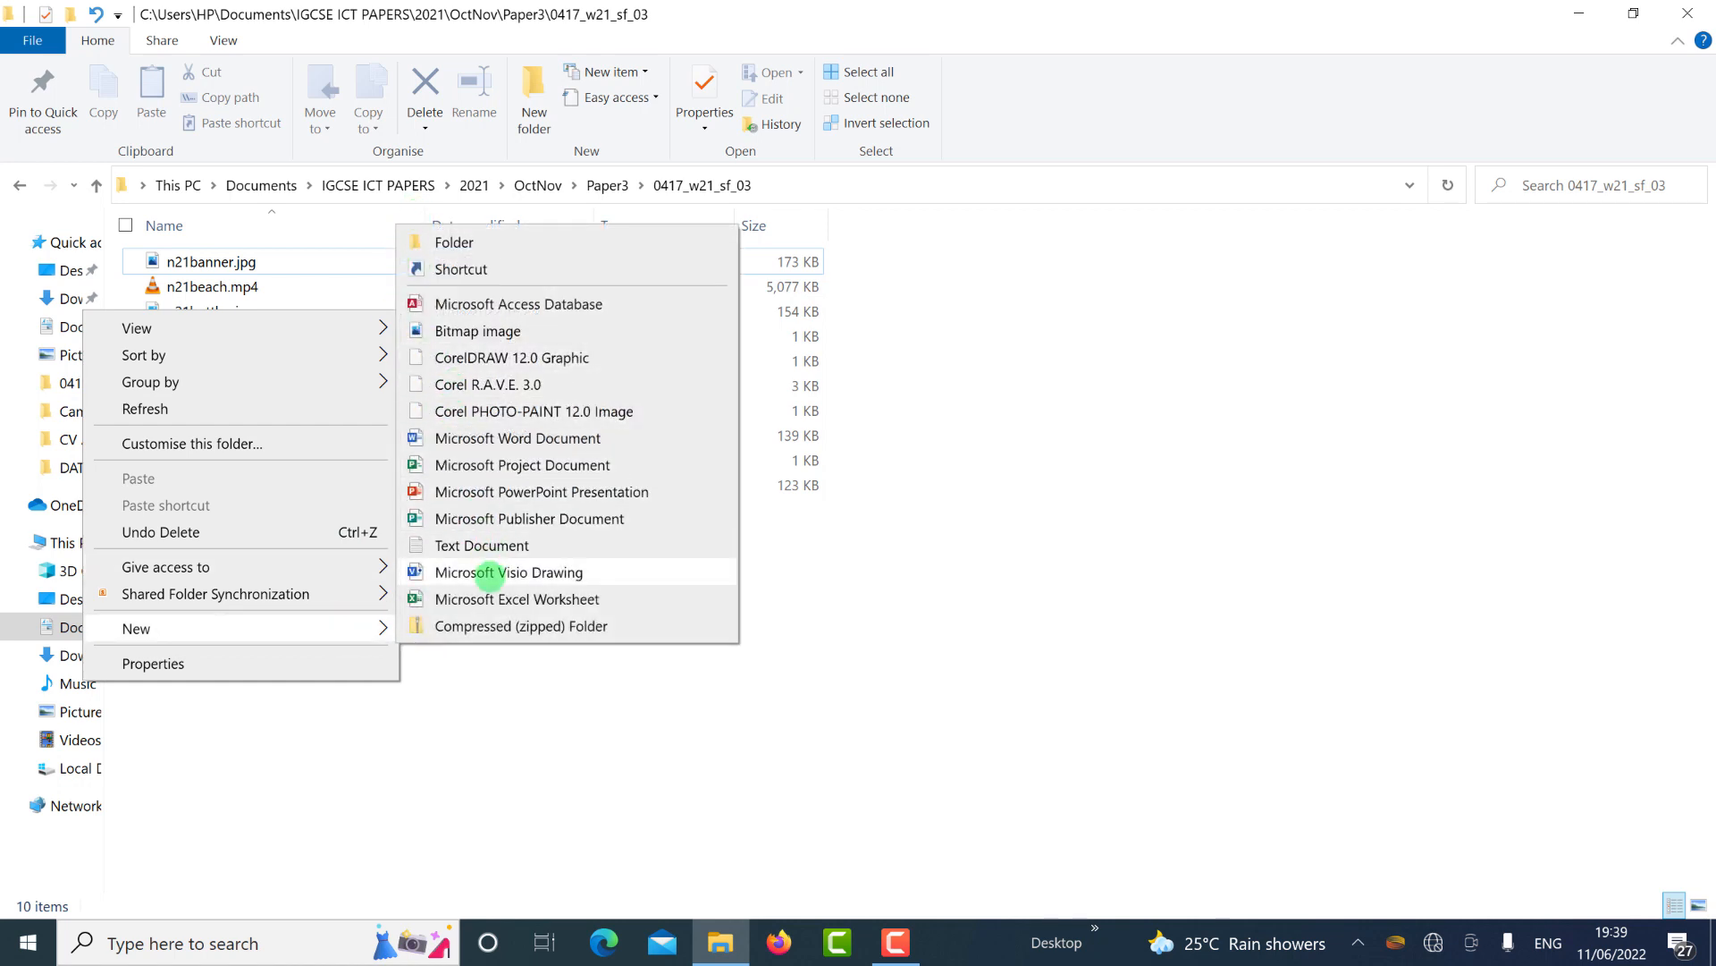
left_click(483, 438)
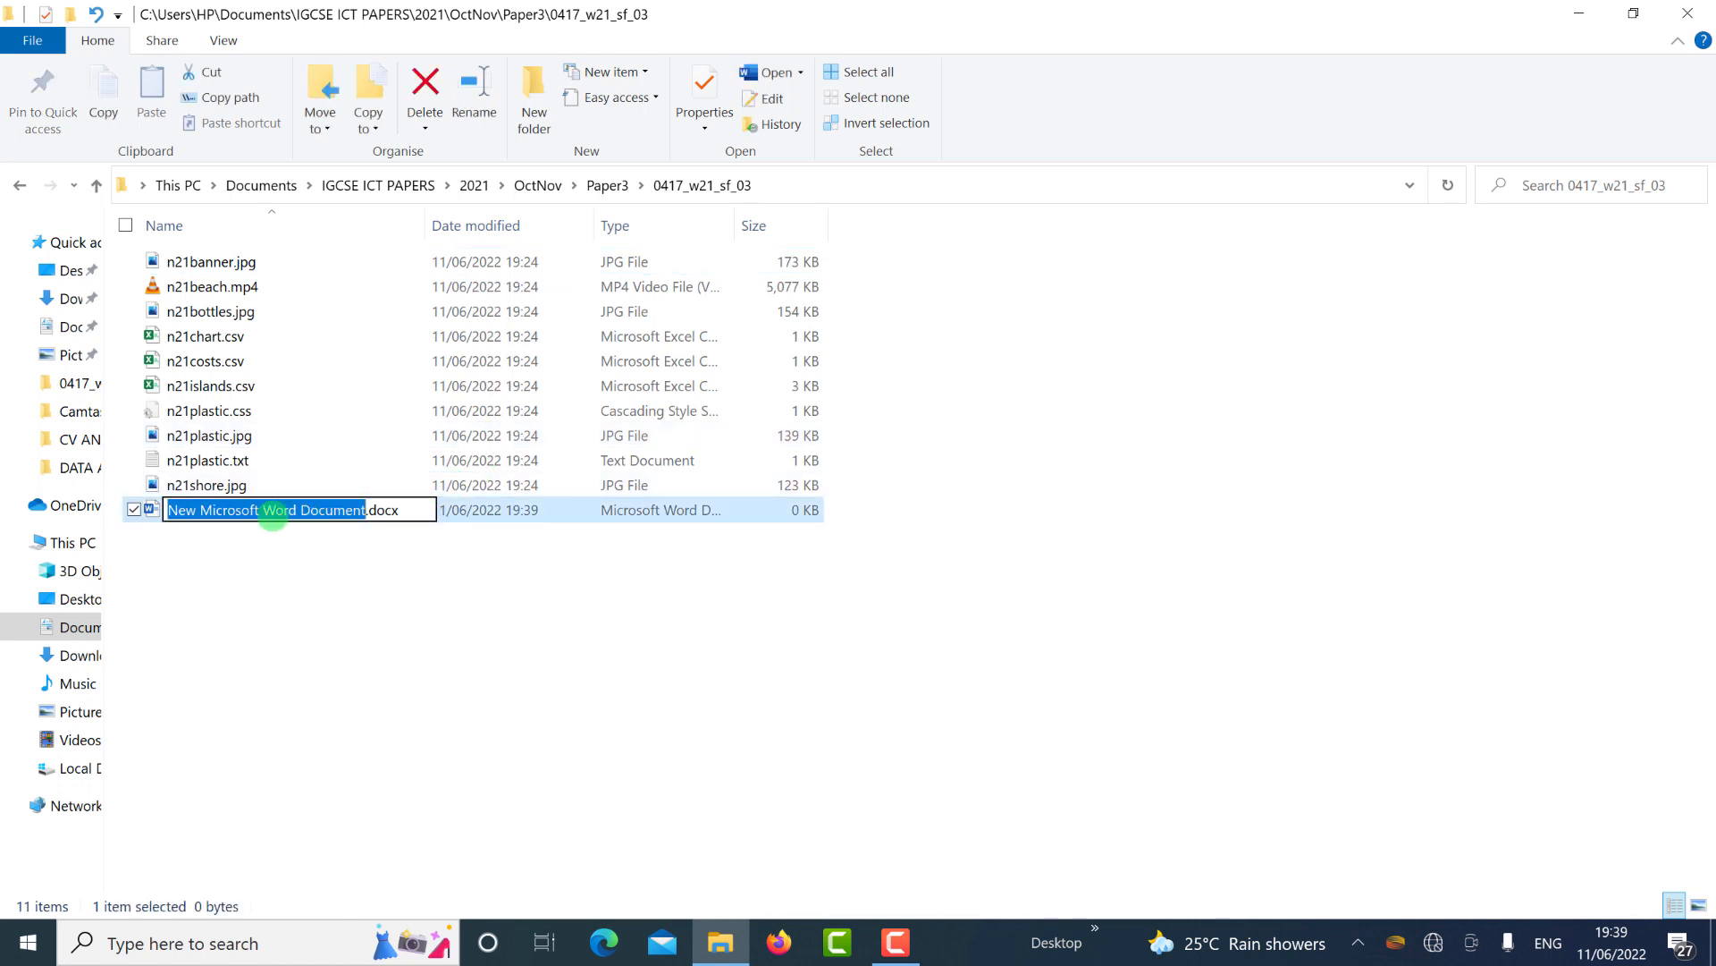
type("Evidence Docment")
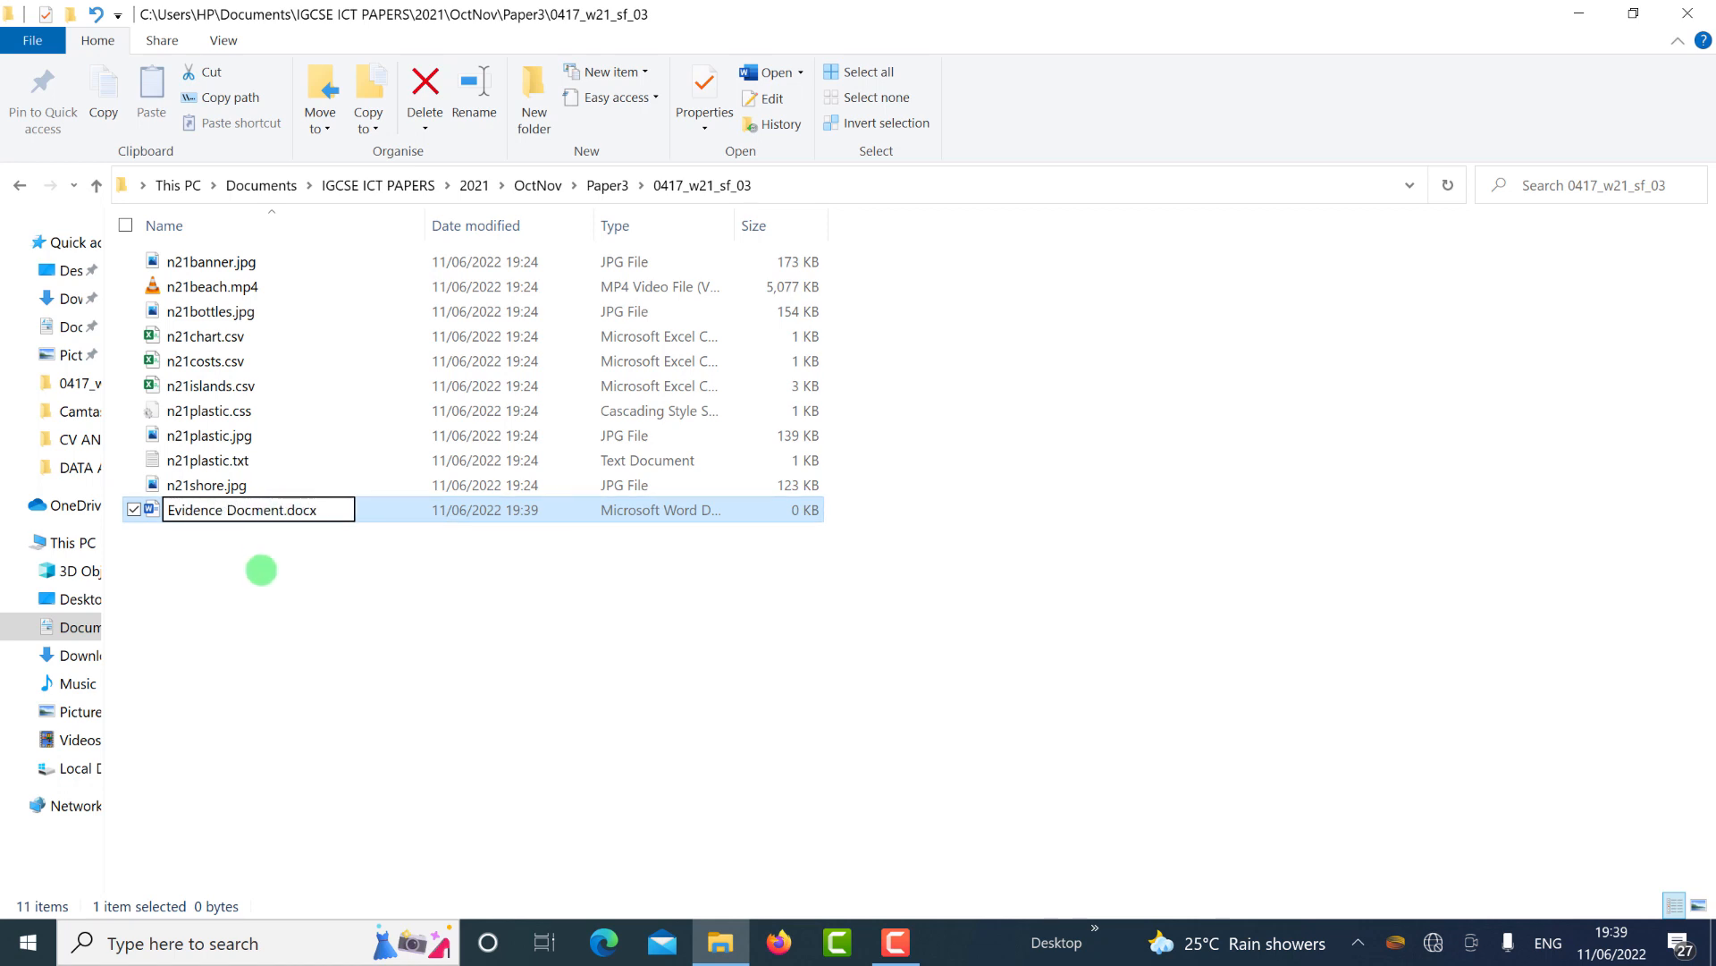
left_click(239, 518)
key("Escape")
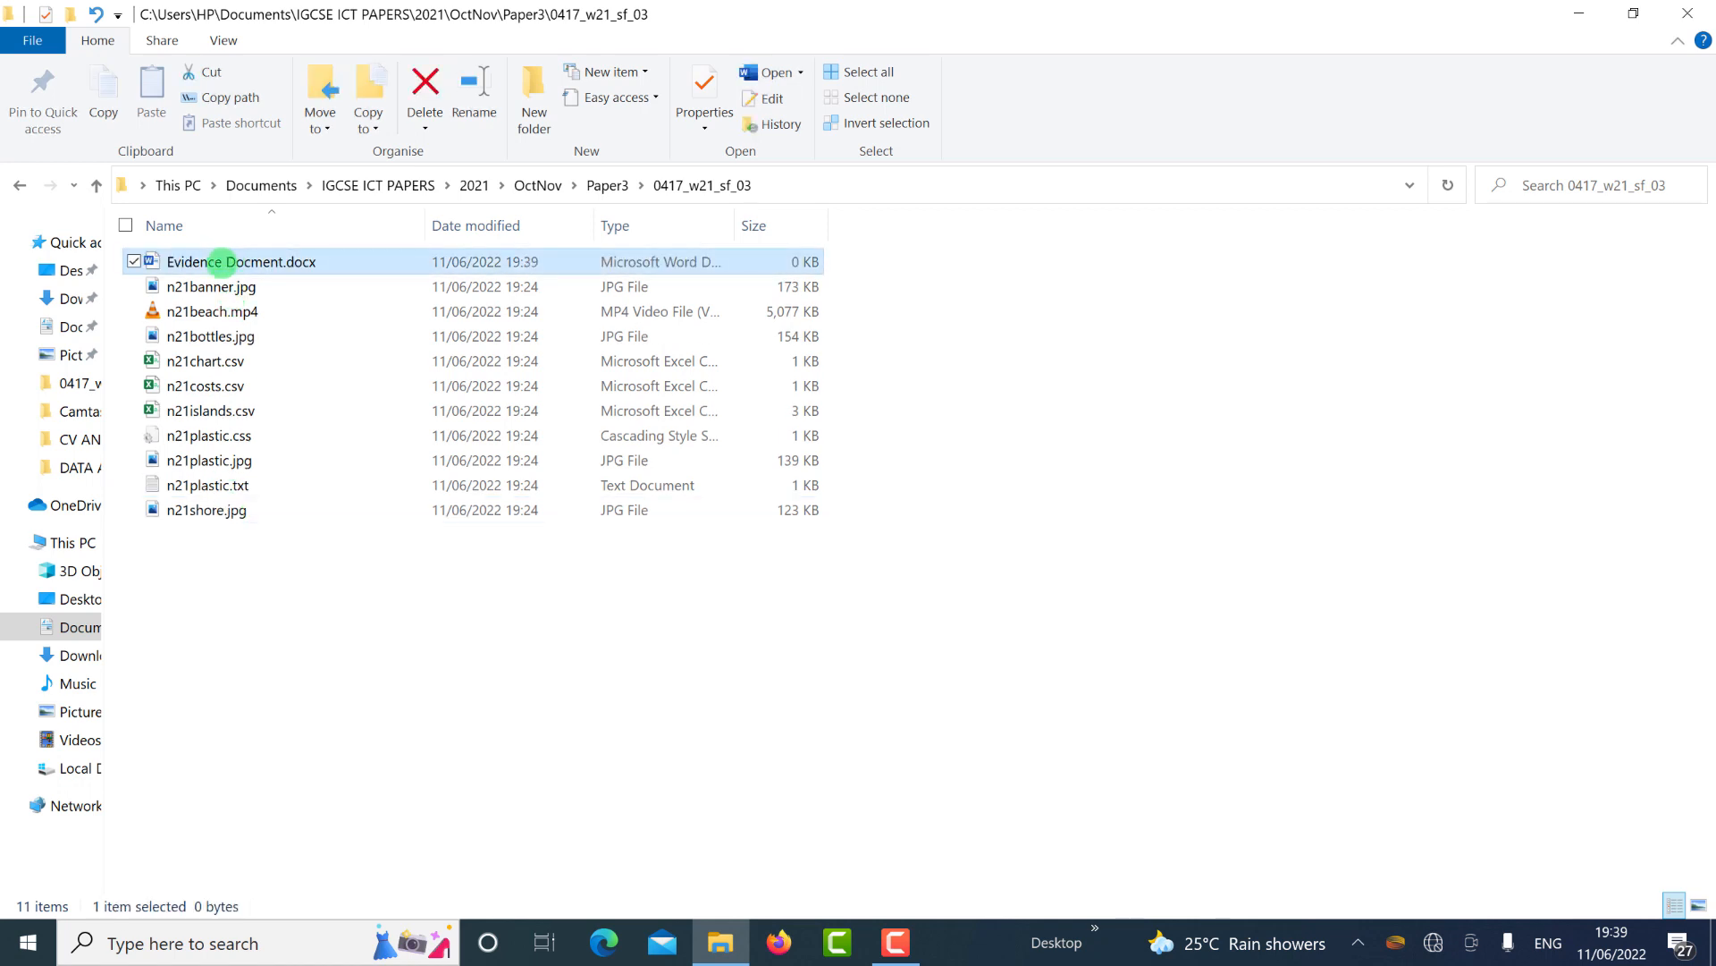
Open Evidence Docment.docx in Word and insert a built-in header with three text placeholders.
double_click(237, 261)
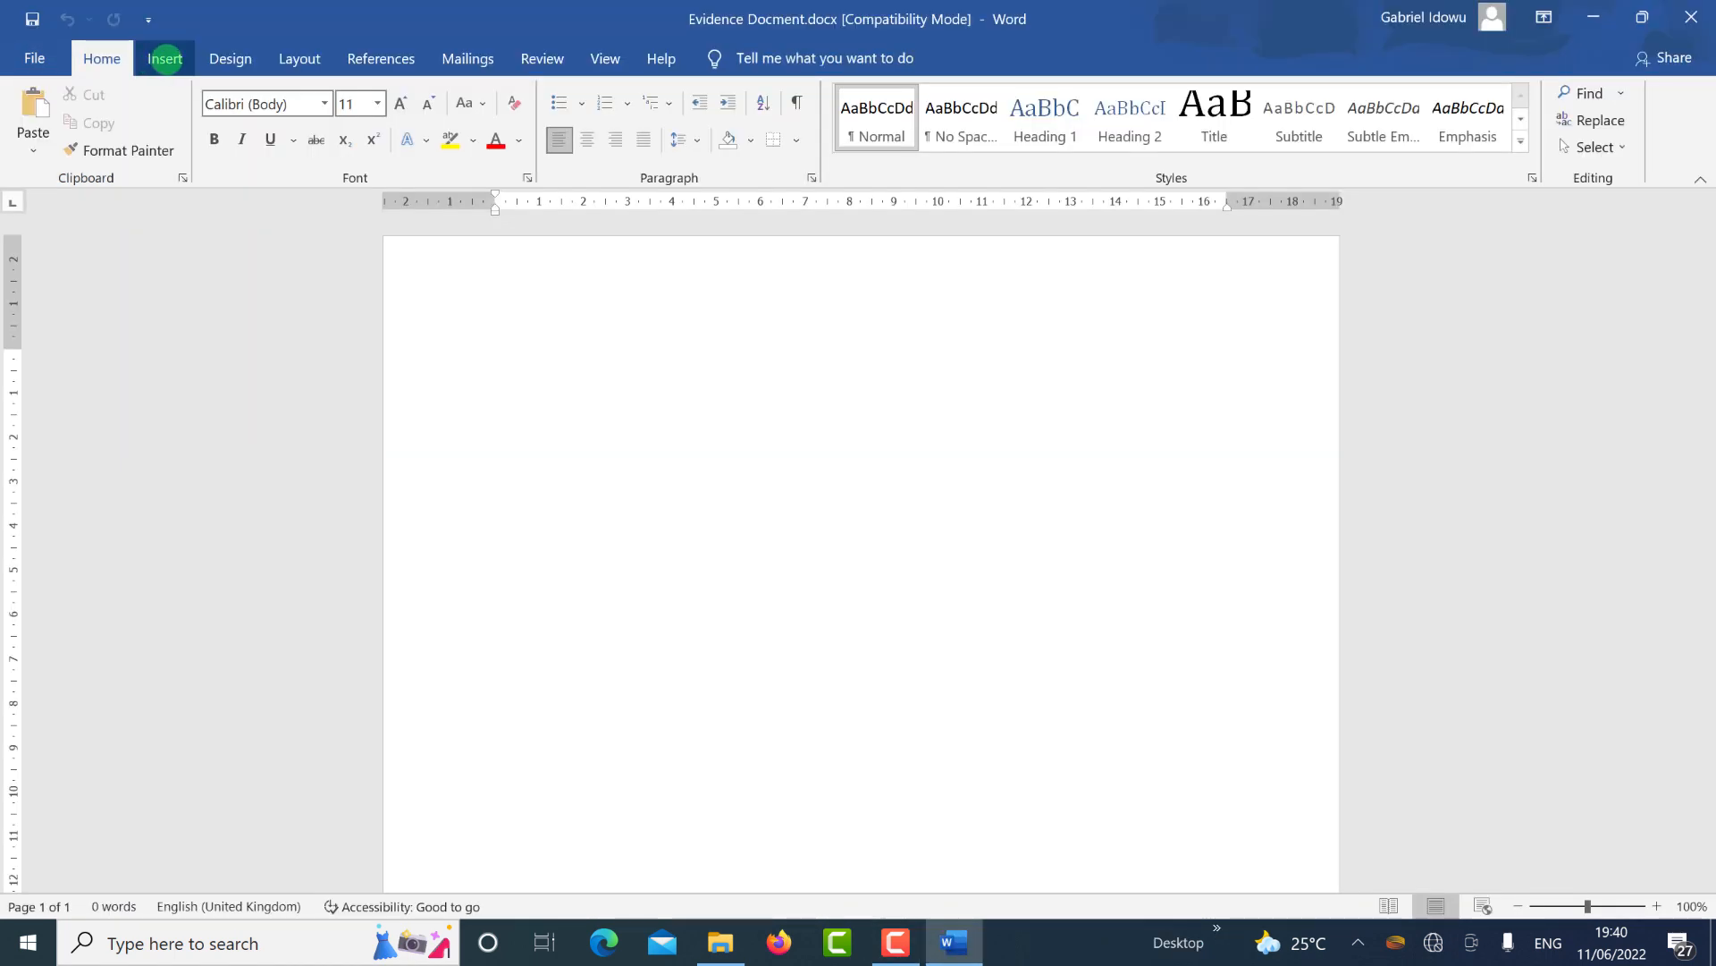
left_click(165, 58)
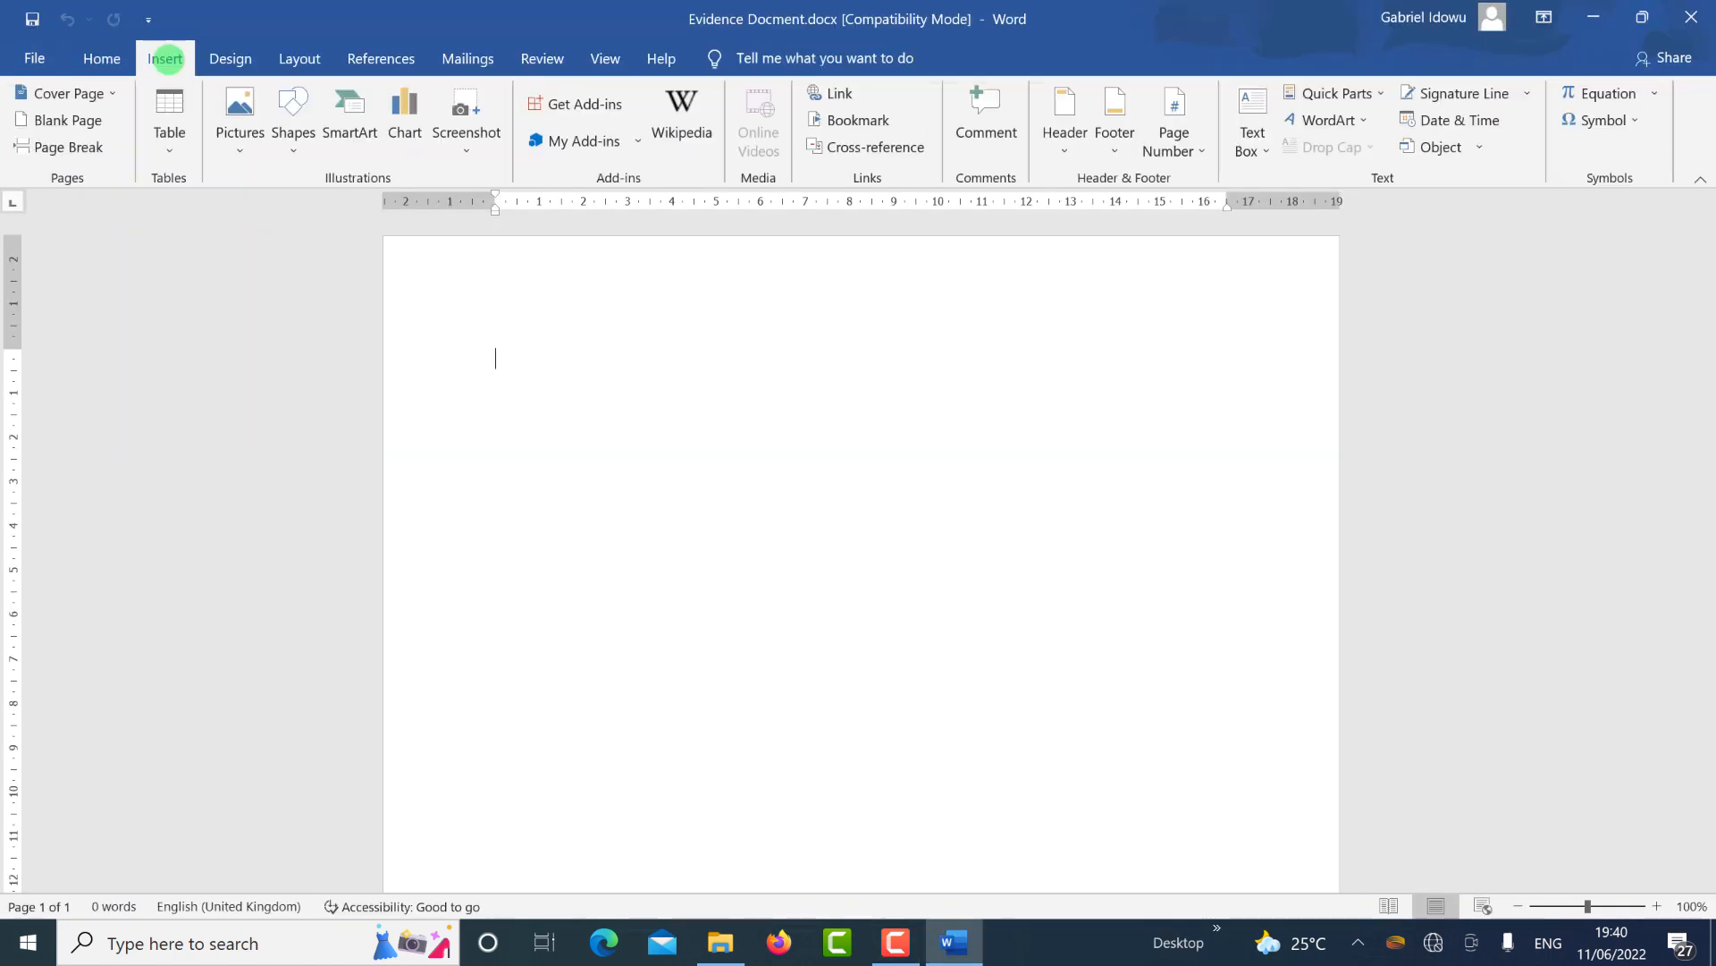
left_click(1066, 152)
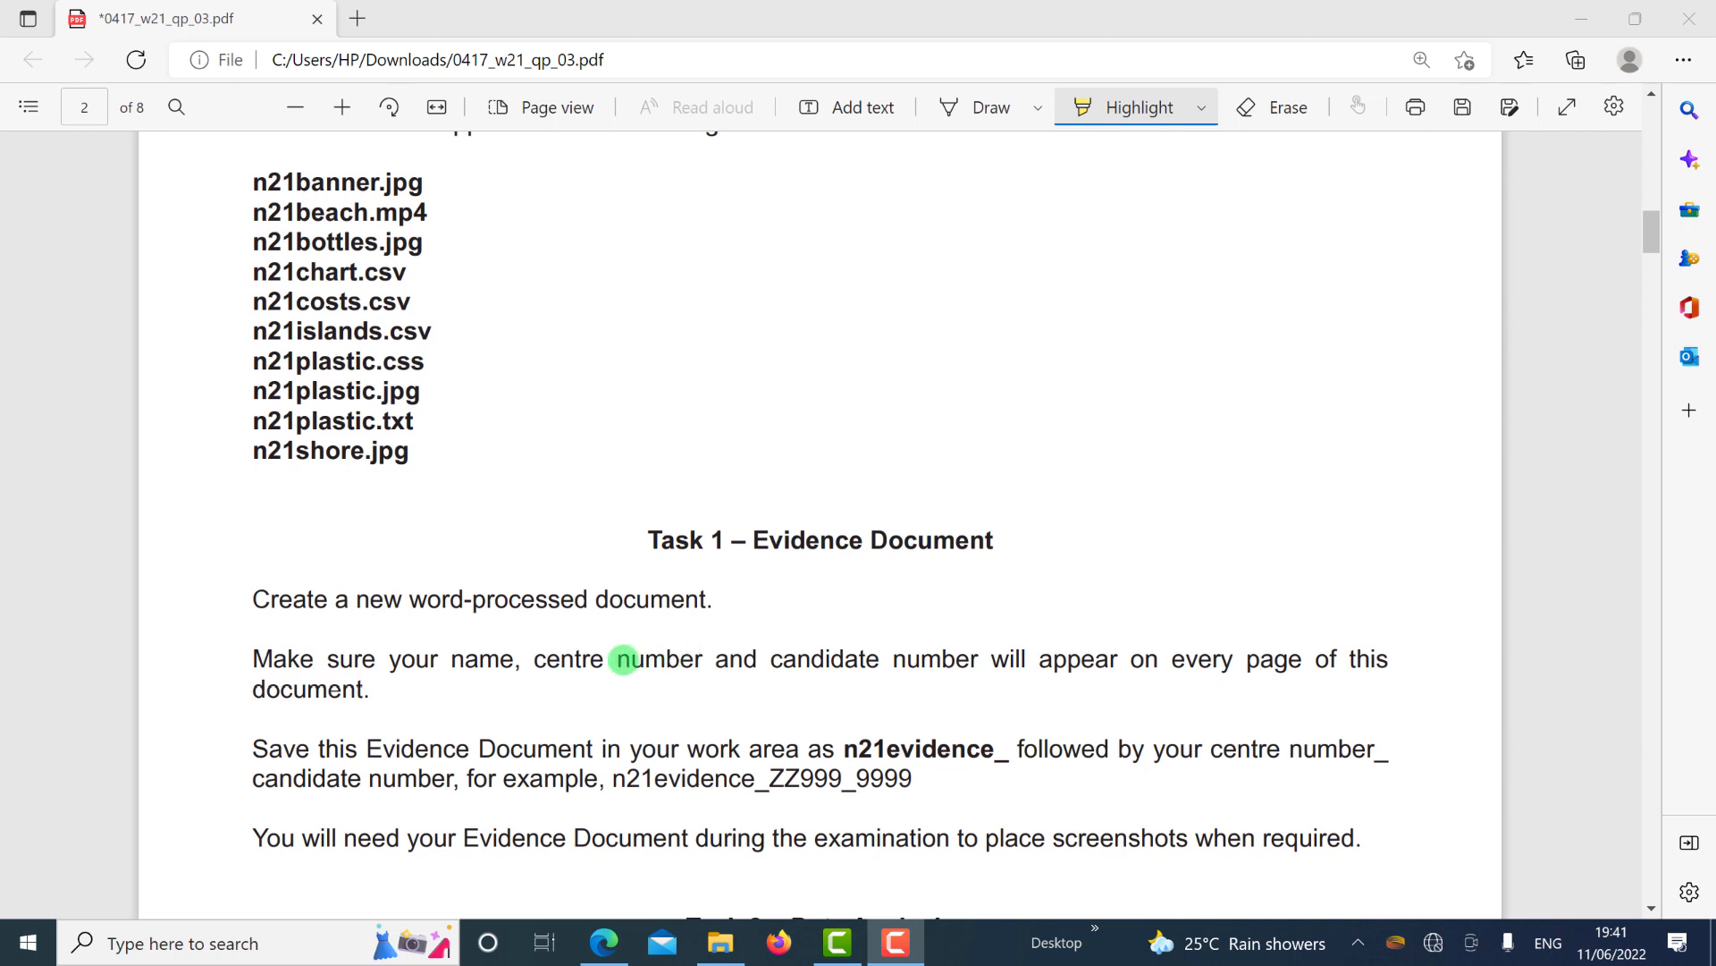
In the exam paper in Edge, highlight the Task 1 lines on creating a document and showing candidate details on every page.
left_click(650, 690)
left_click_drag(650, 690, 673, 660)
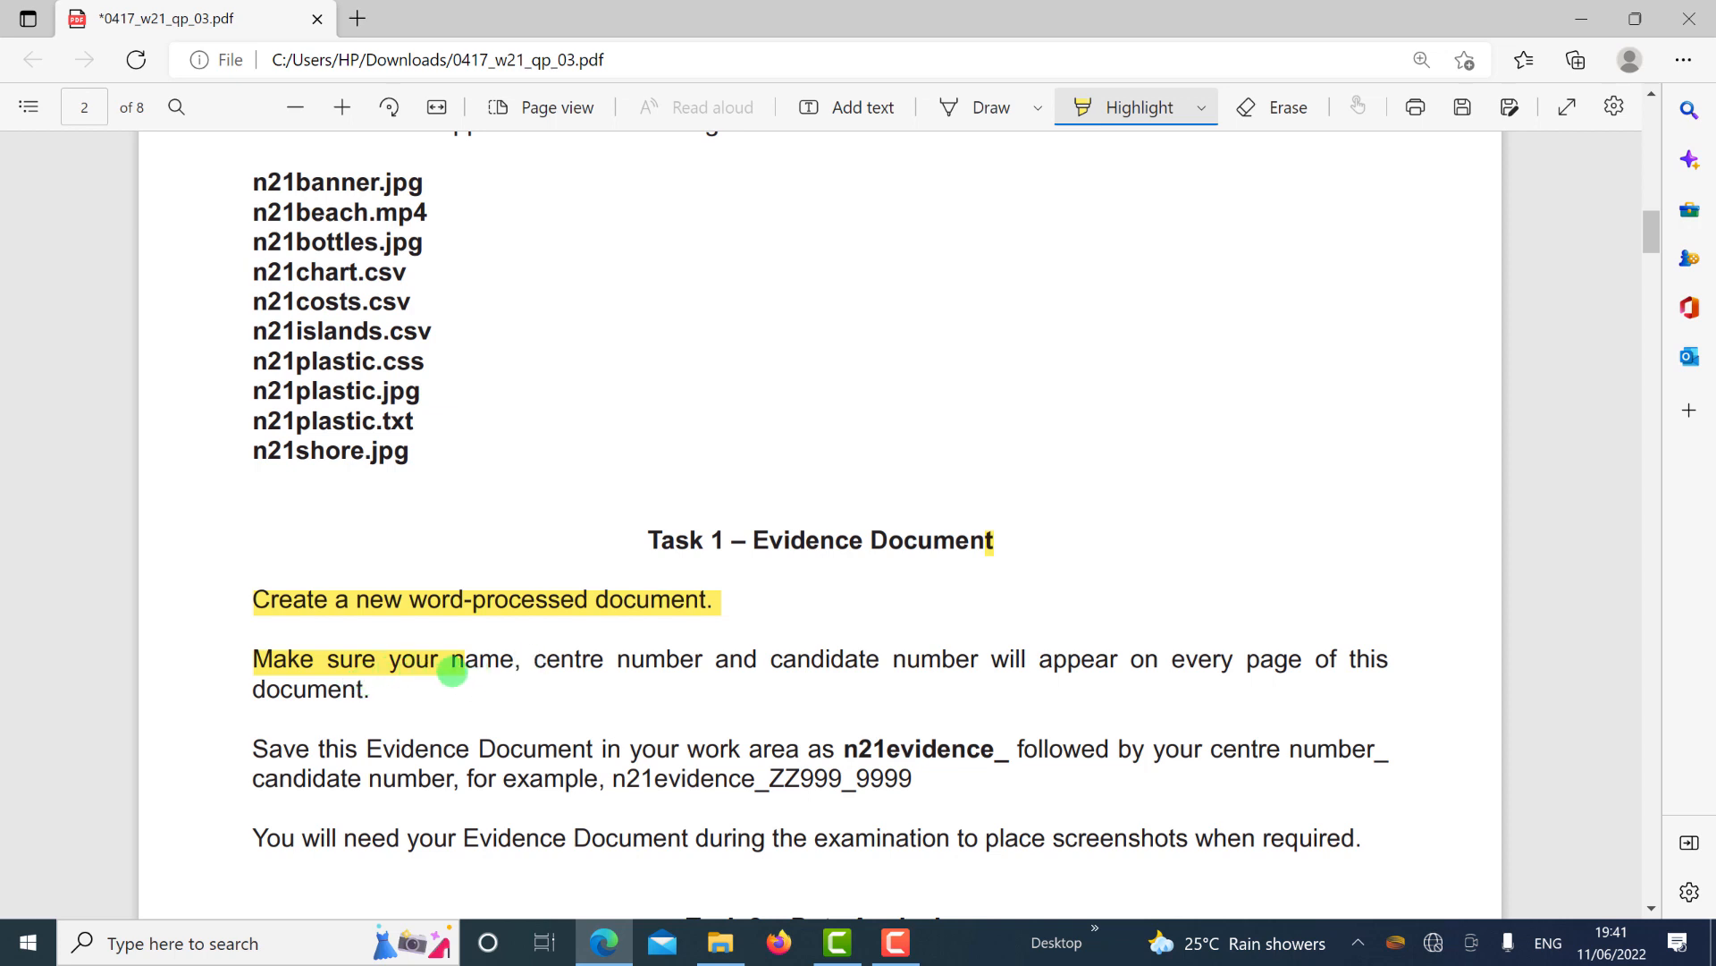
left_click_drag(456, 668, 1329, 672)
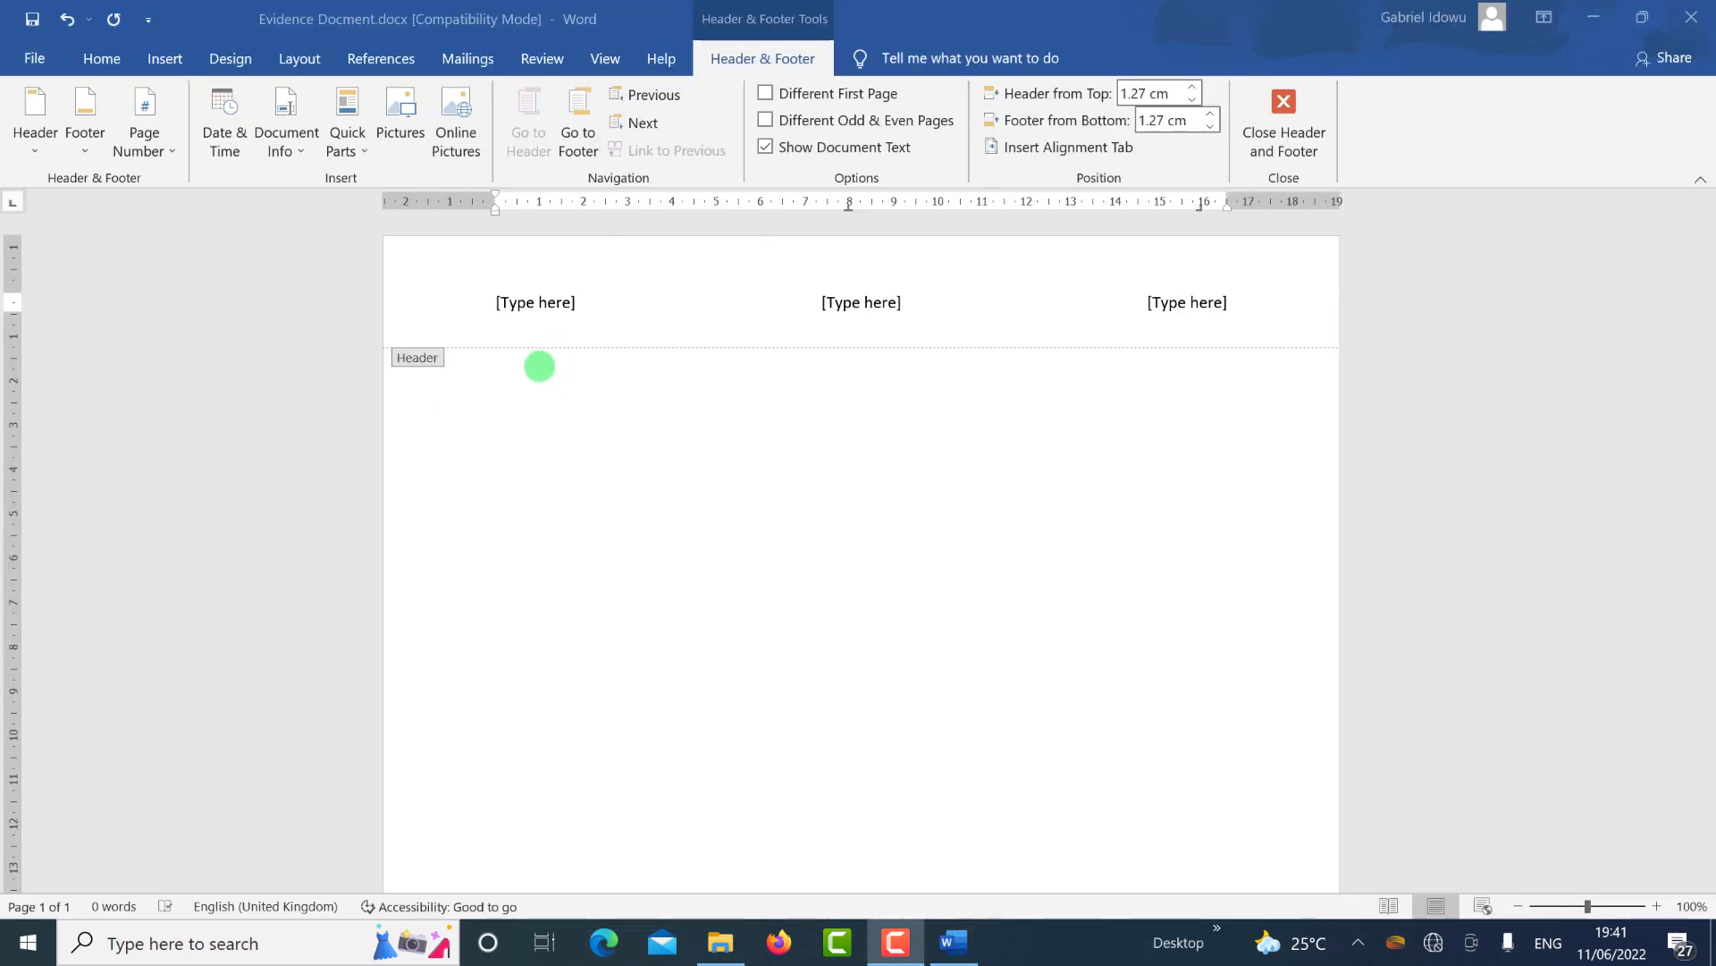
In Word, fill the three header placeholders with the candidate's name, centre number and candidate number, and close the header.
left_click(550, 309)
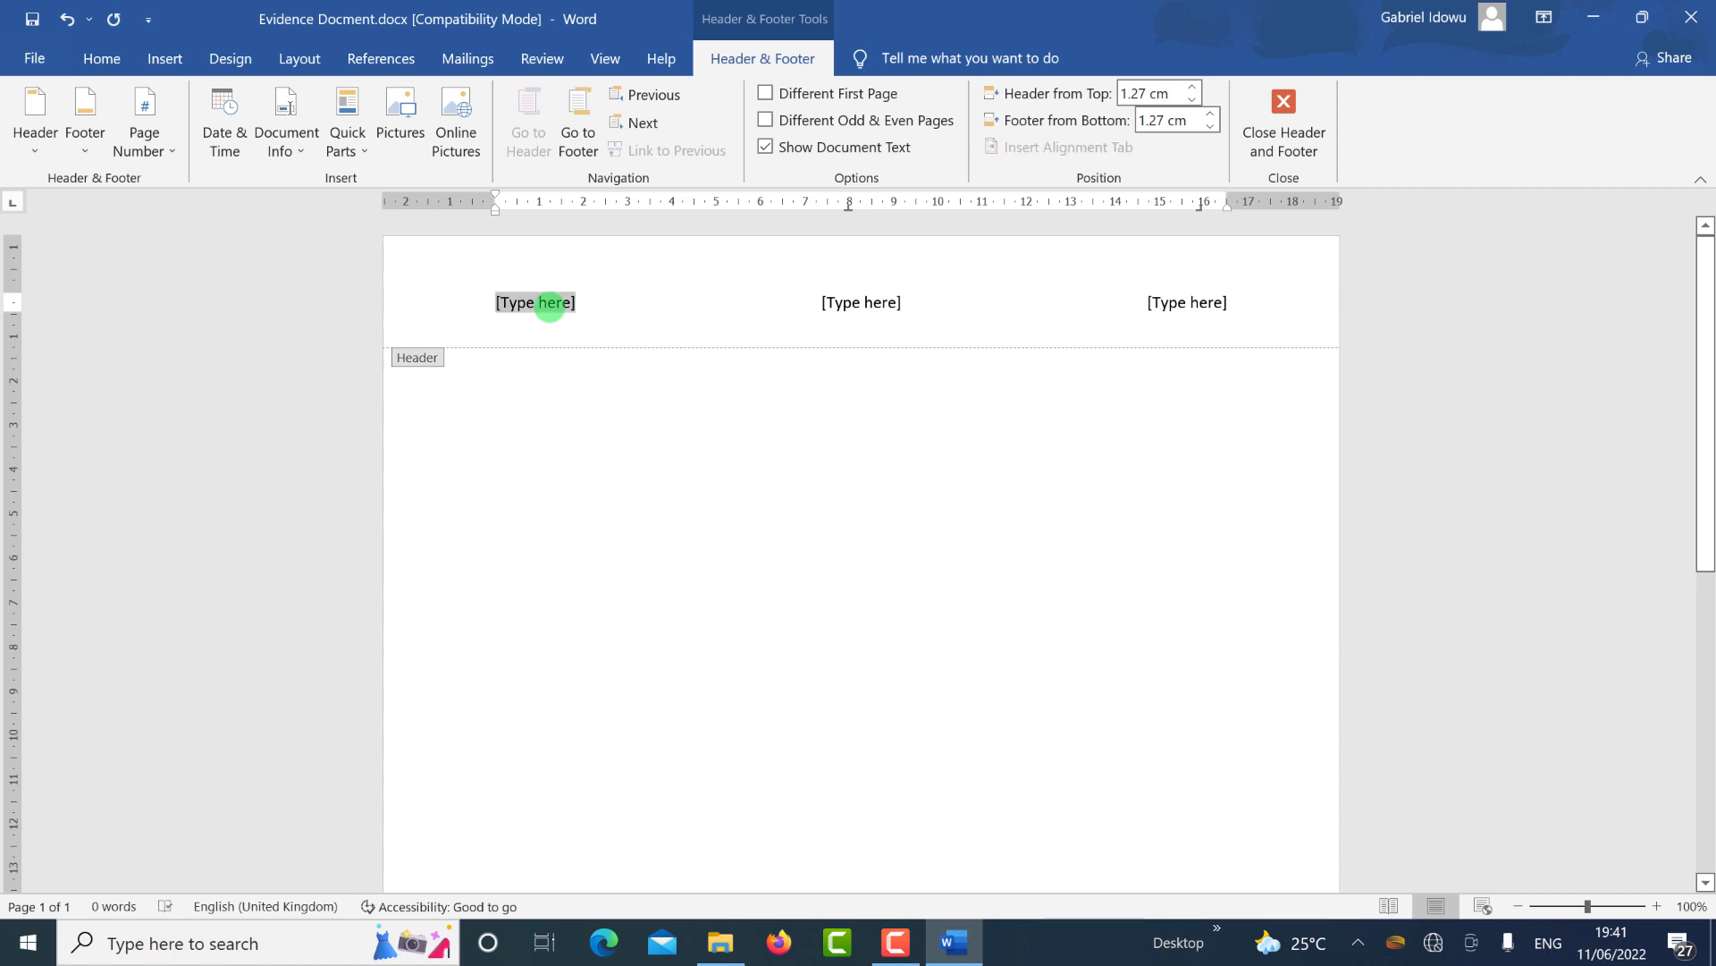
key("Delete")
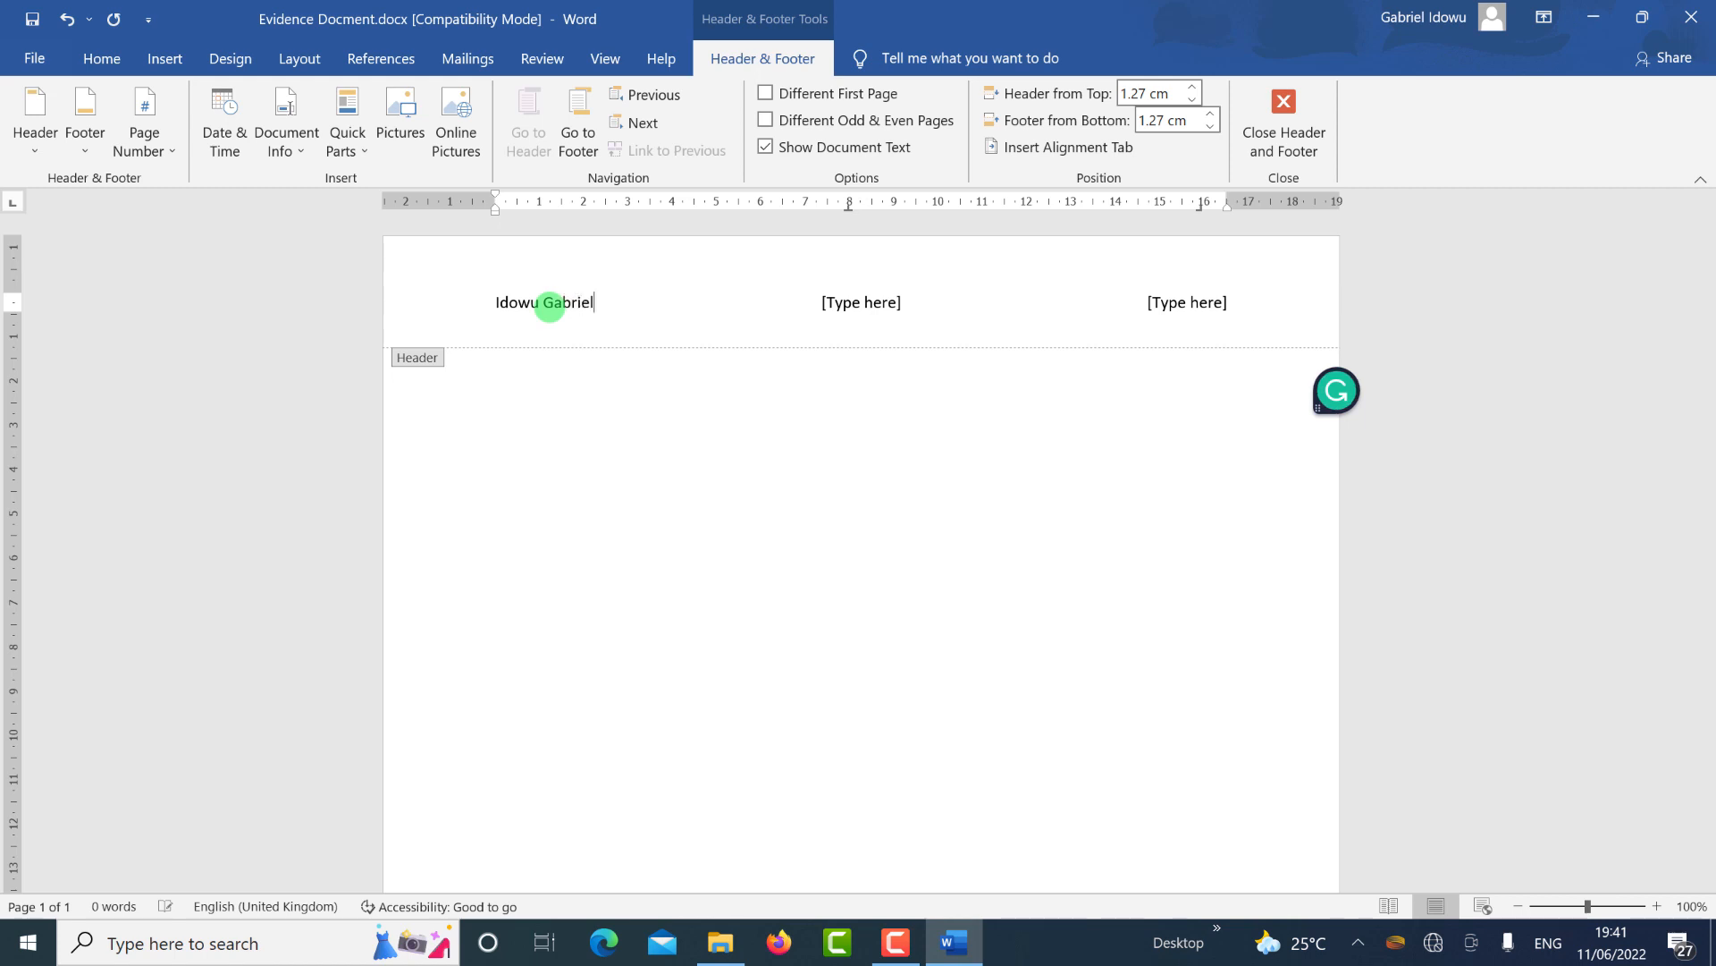
left_click(857, 304)
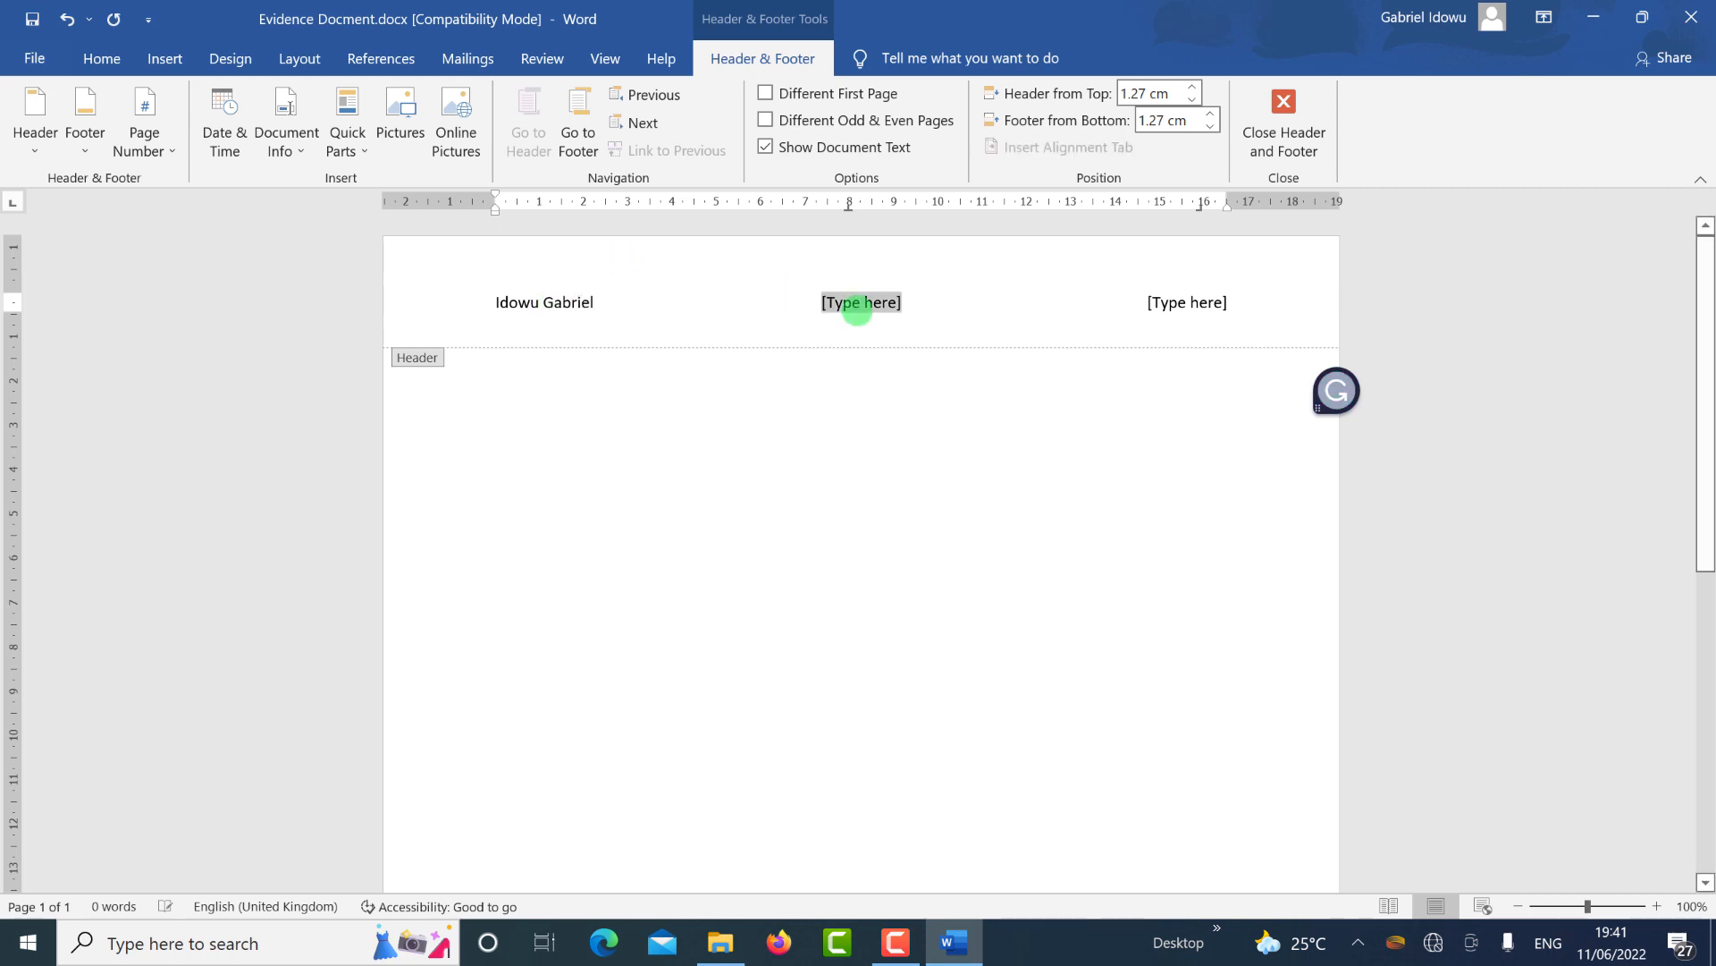
type("1234")
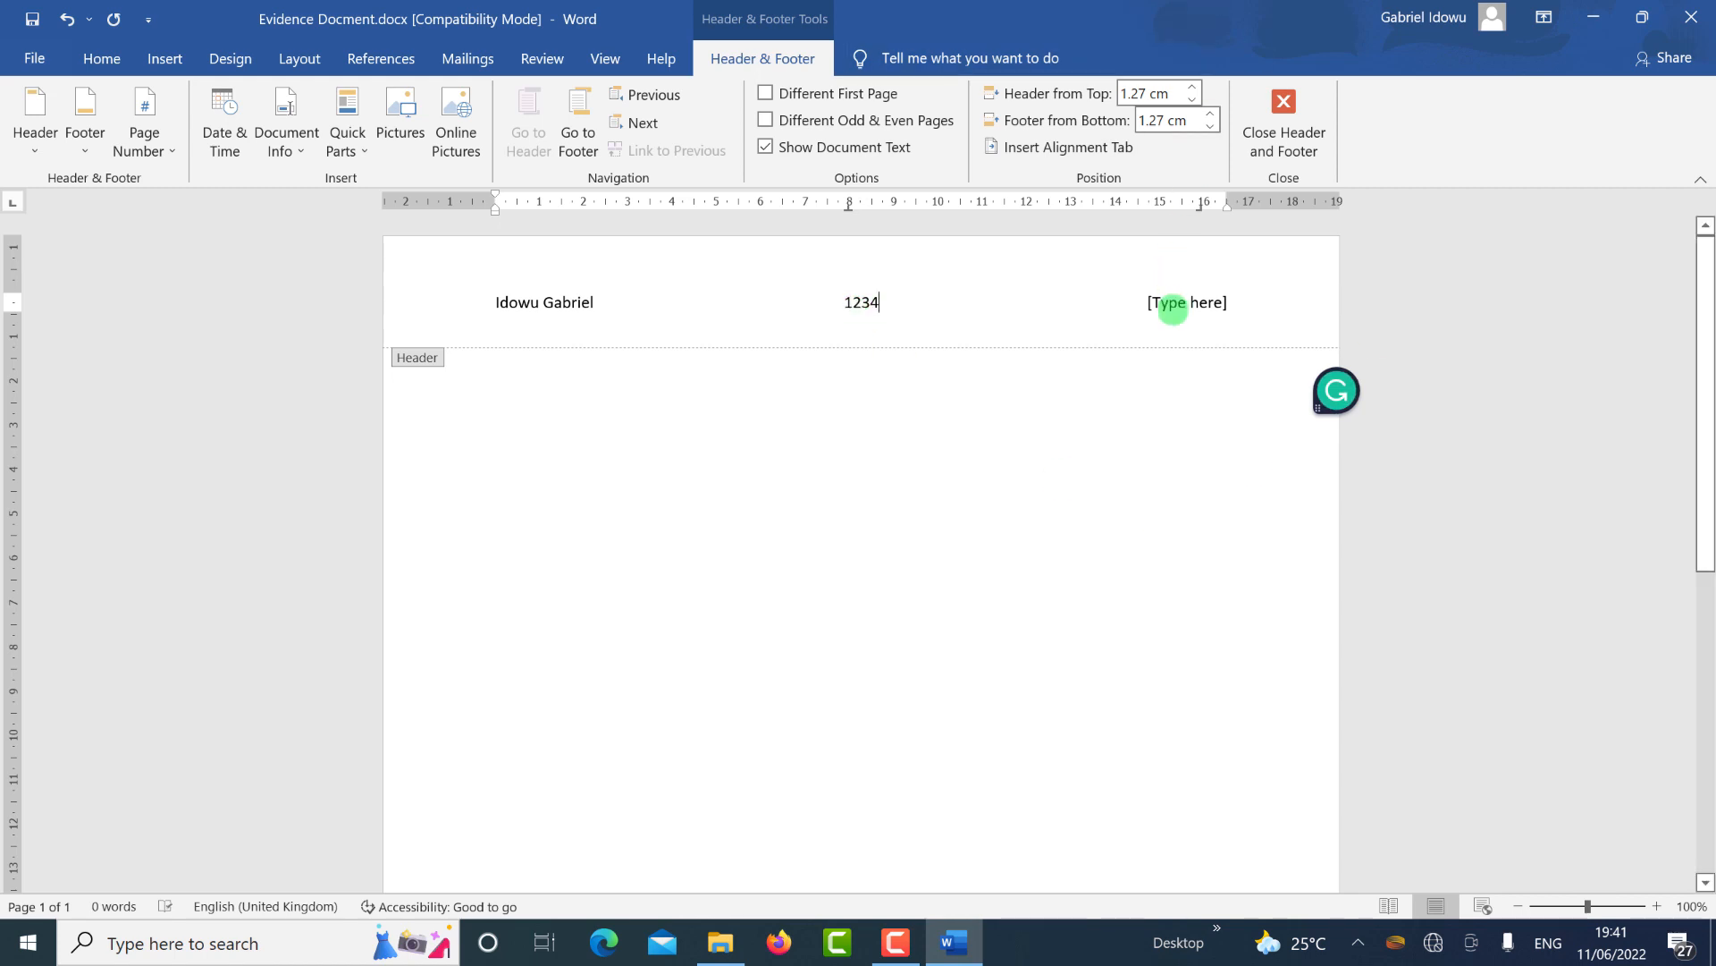
left_click(1172, 309)
type("567")
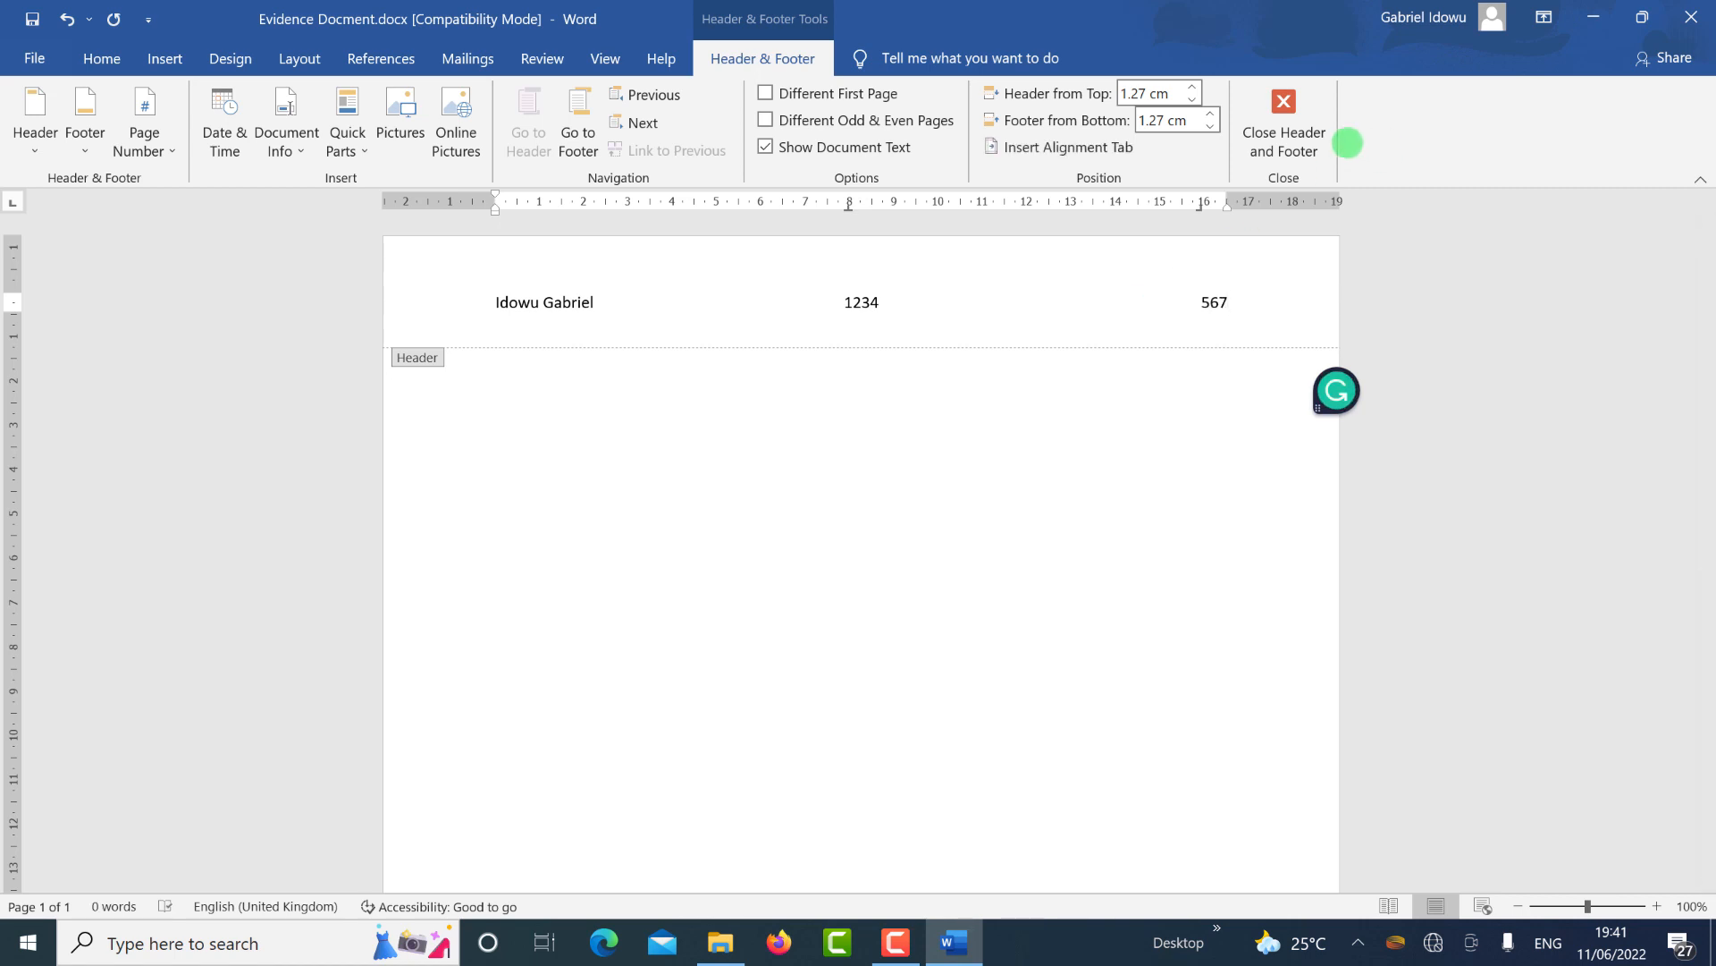
left_click(1279, 134)
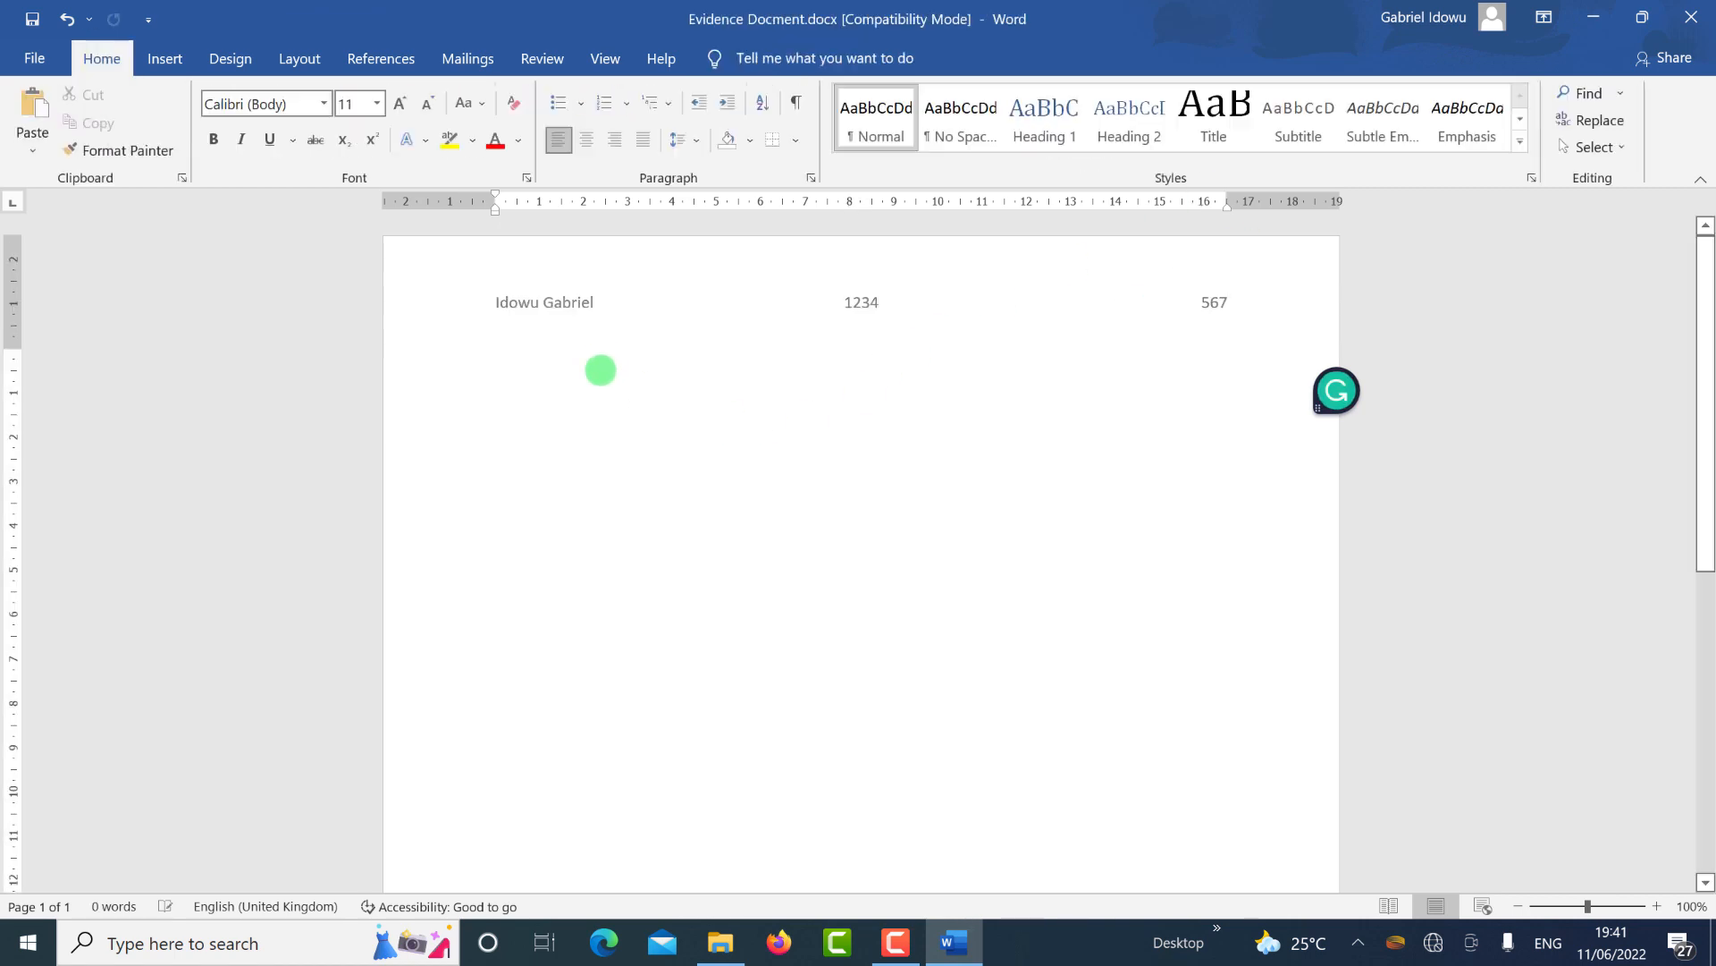
Enter the heading "Evidence 1" in the document body and format it bold at size 14.
type("E")
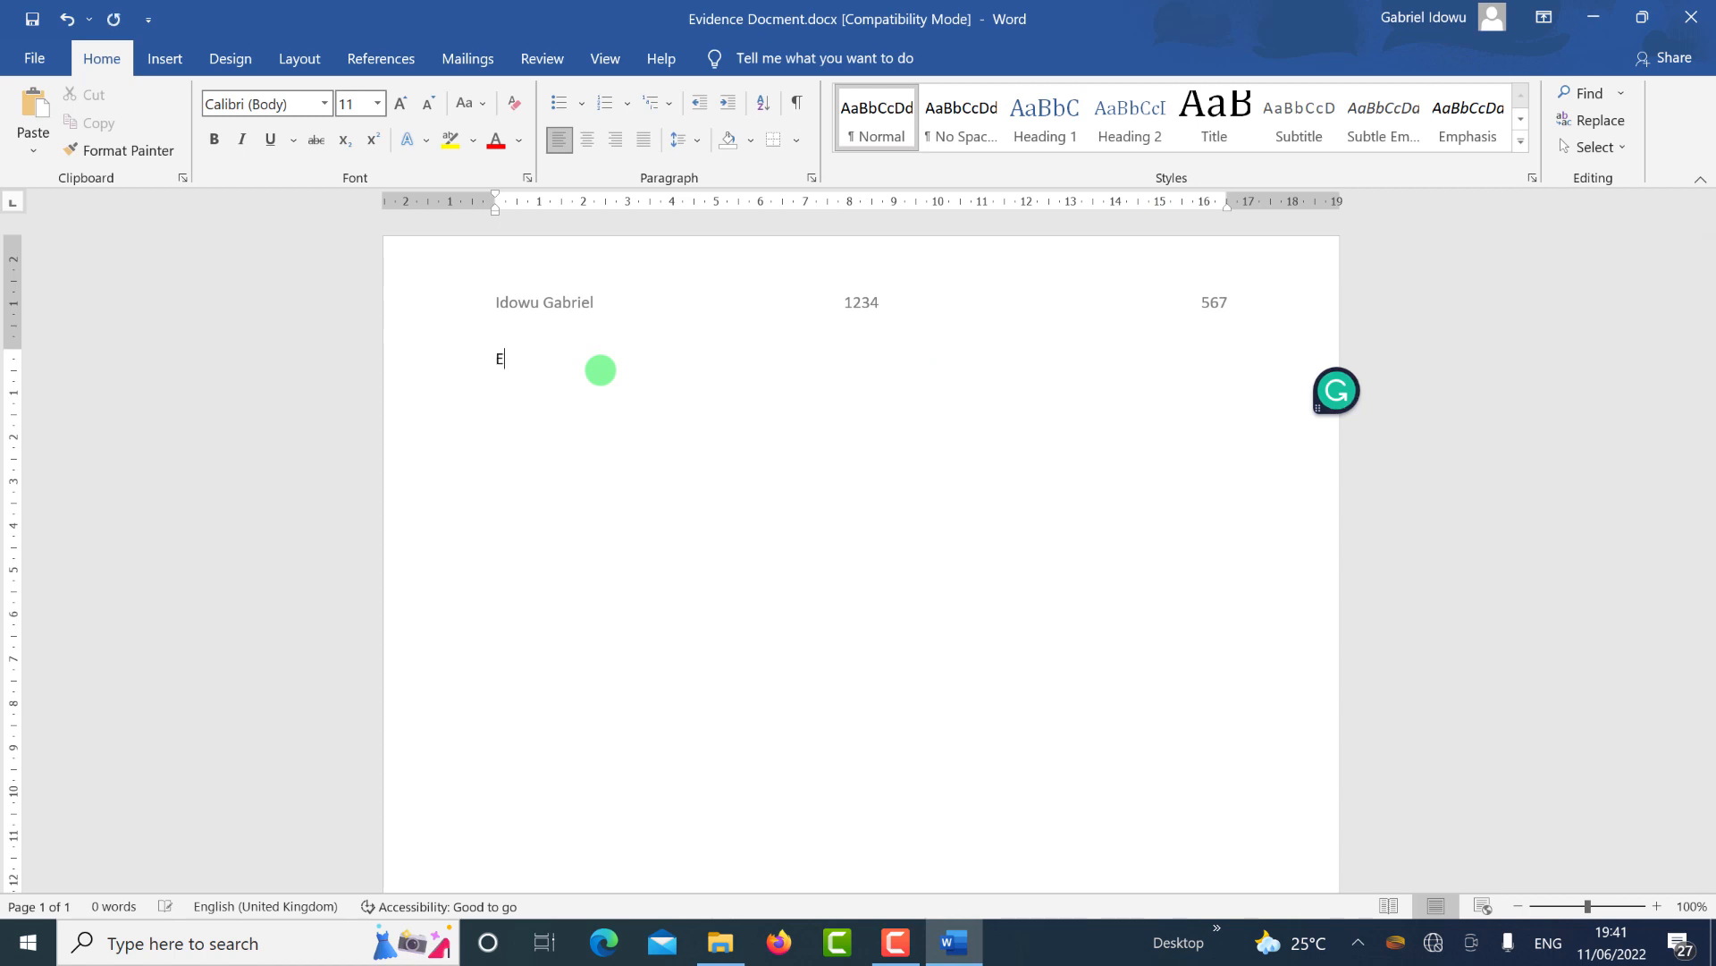
type("vidence 1")
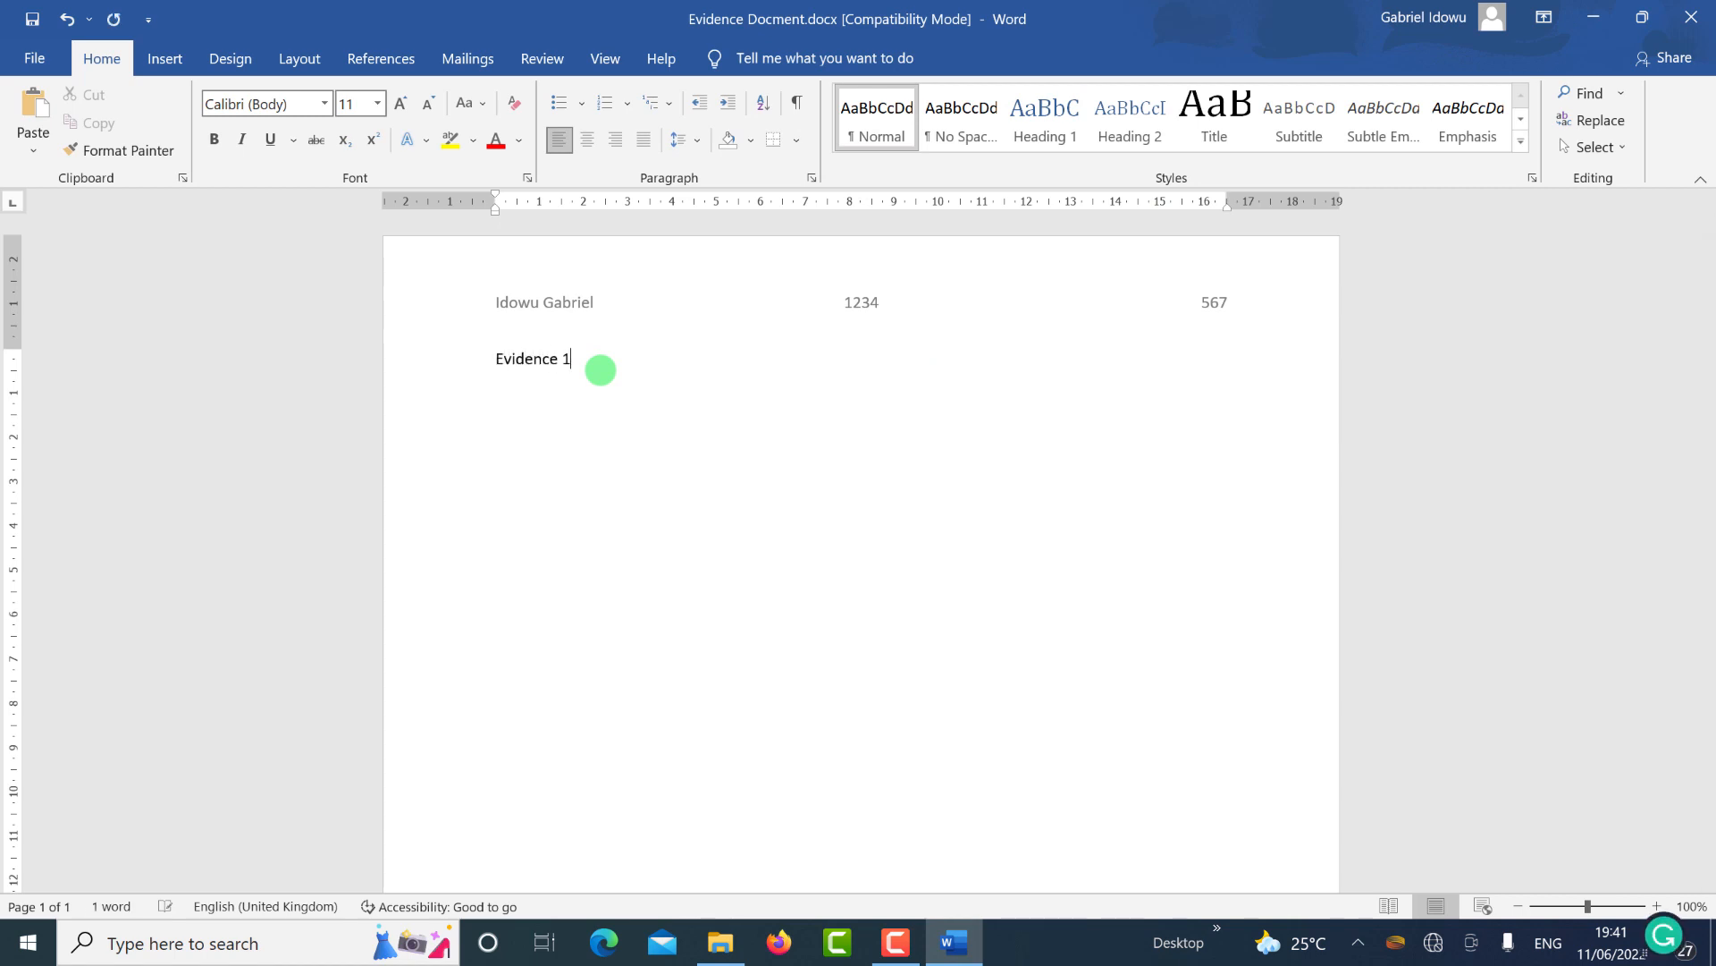
triple_click(601, 369)
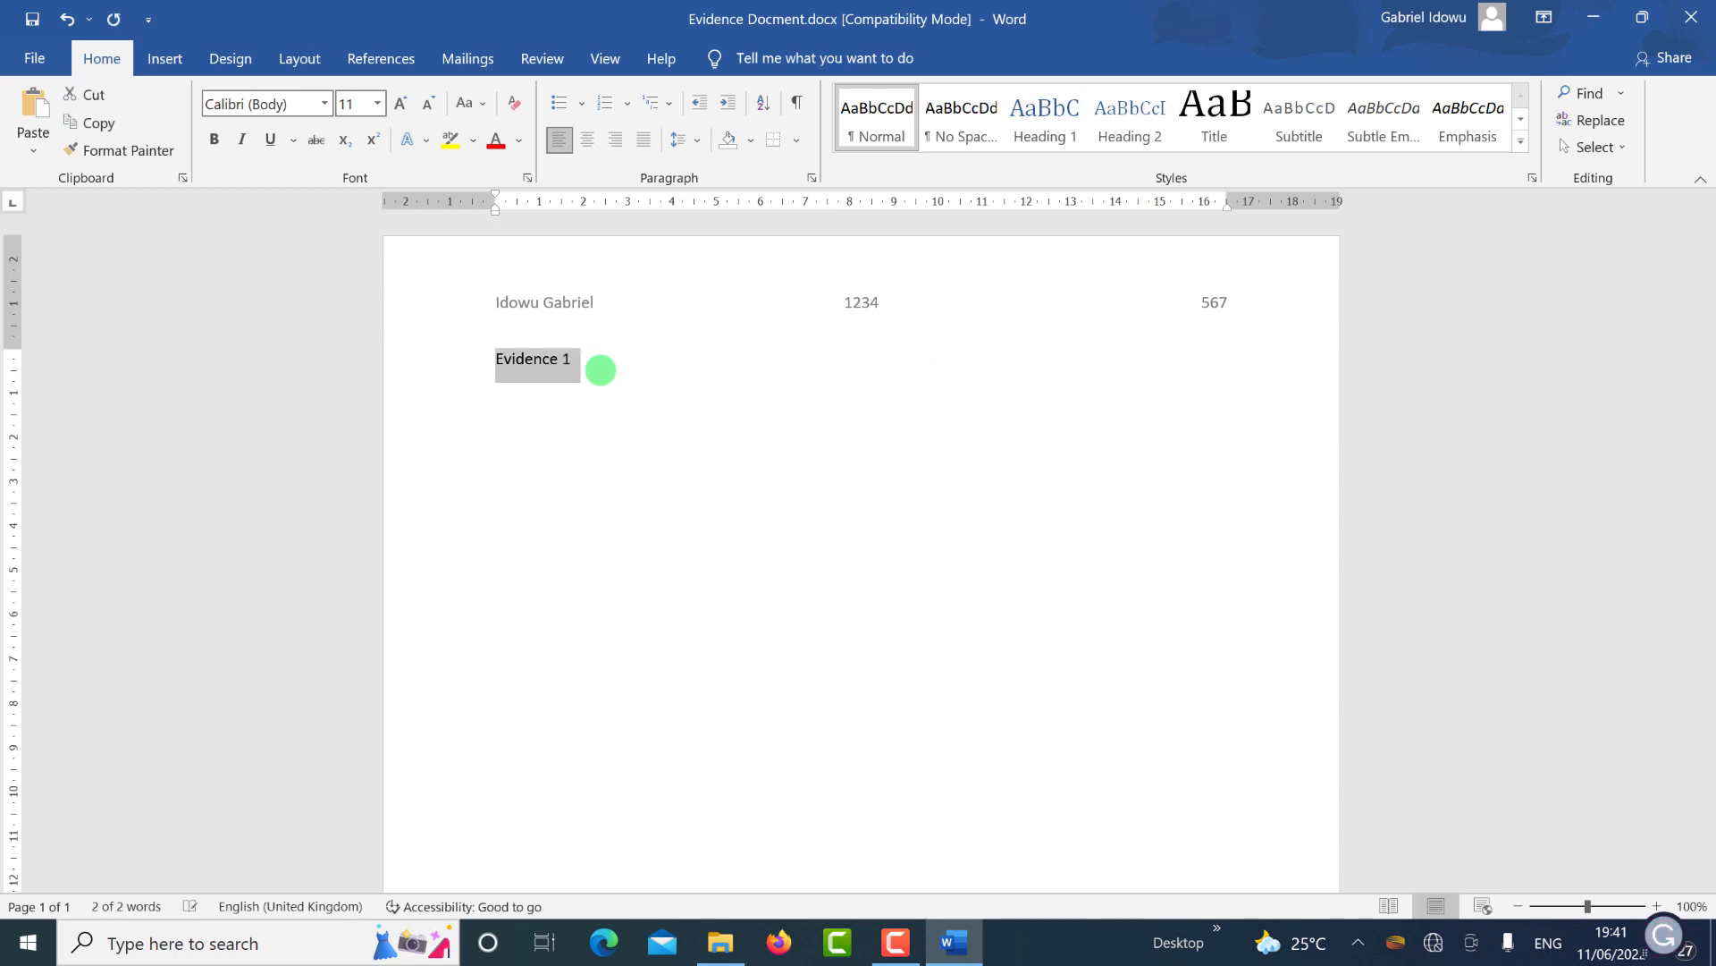
key("ctrl+b")
key("ctrl+b")
key("ctrl+b")
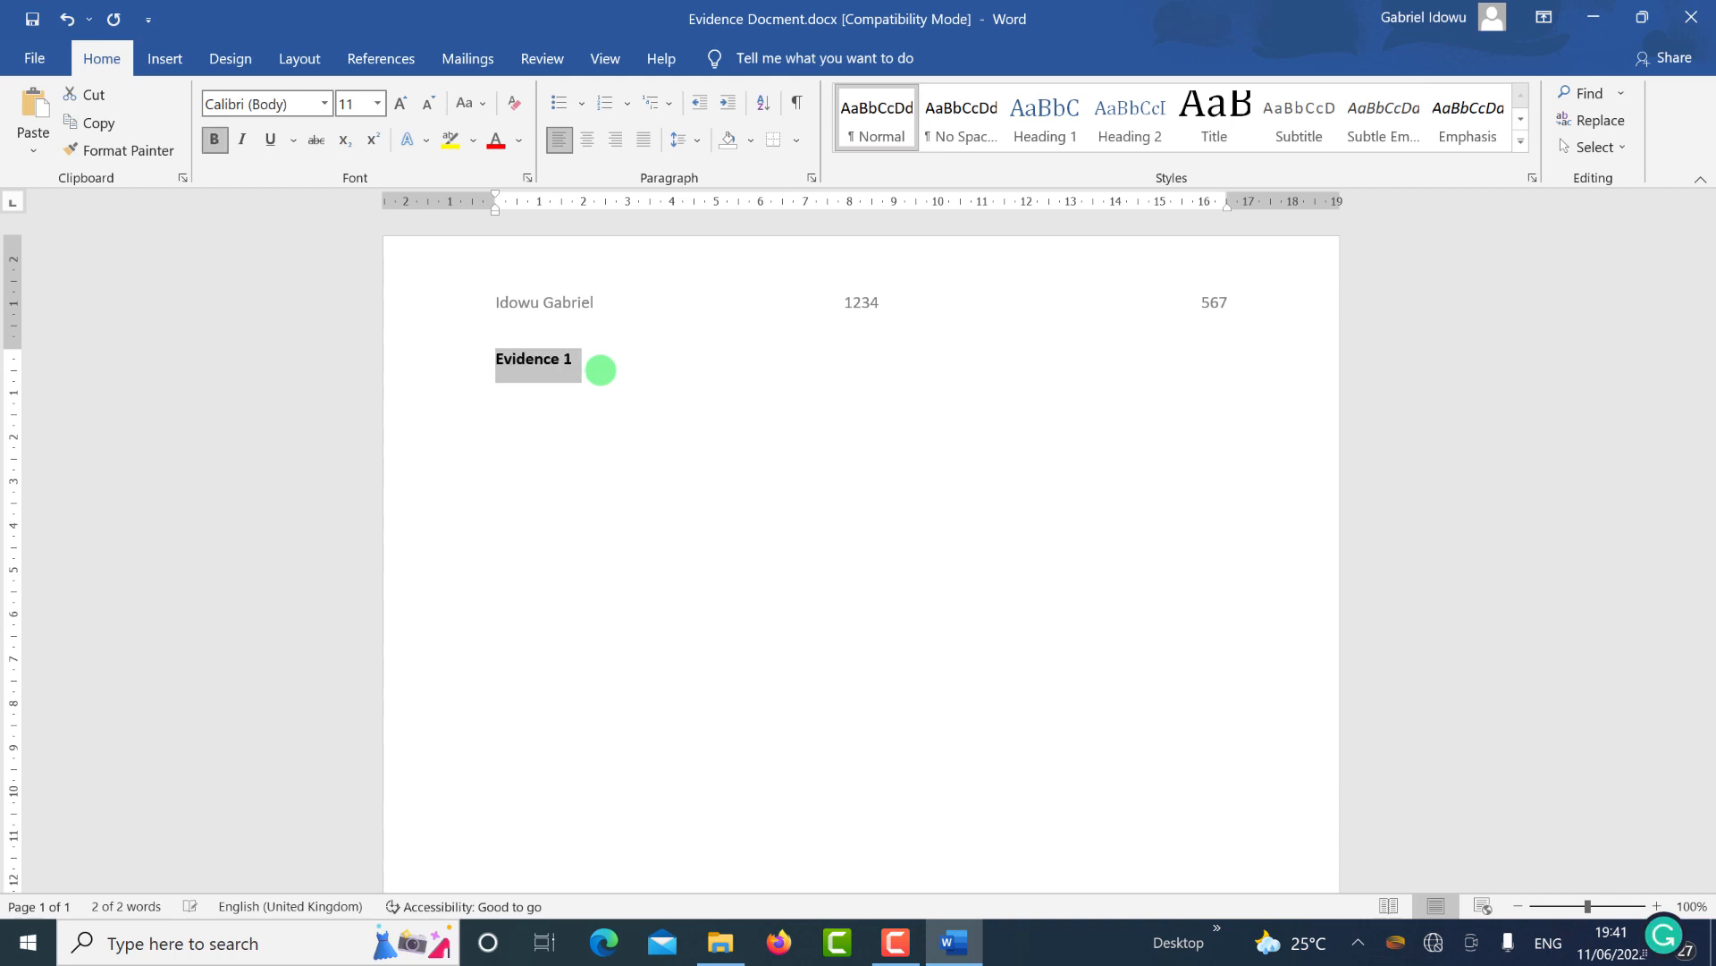
key("ctrl+bracketright")
key("ctrl+bracketright")
key("ctrl+bracketright")
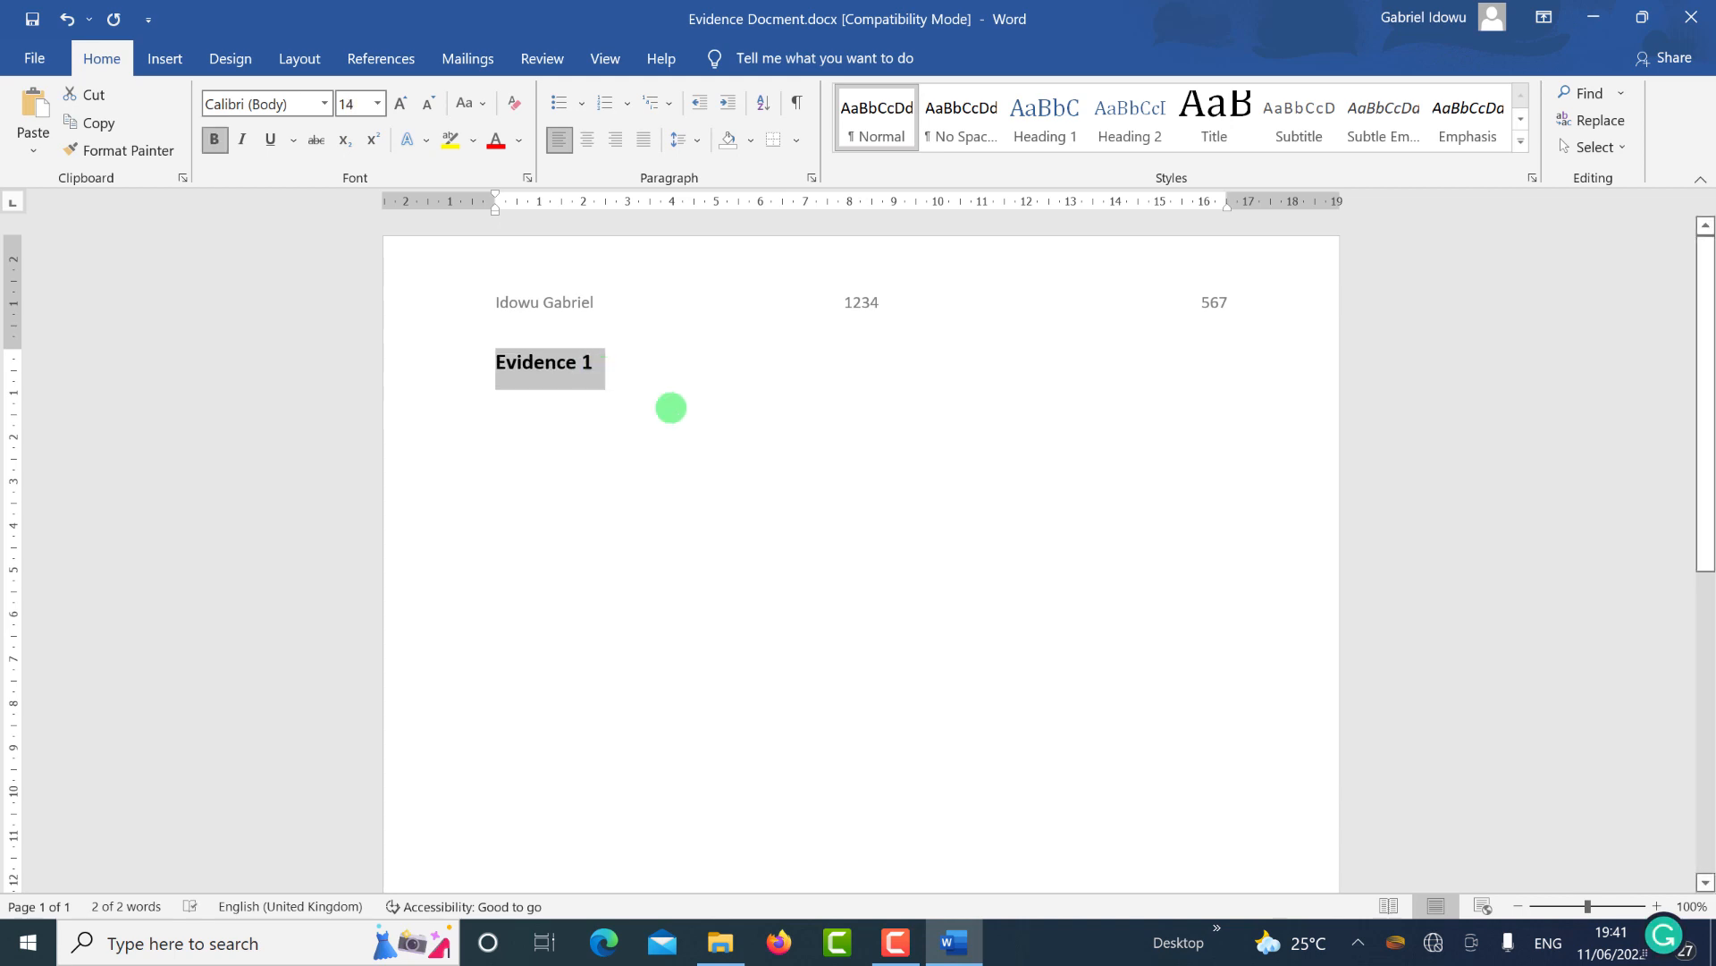
left_click(613, 413)
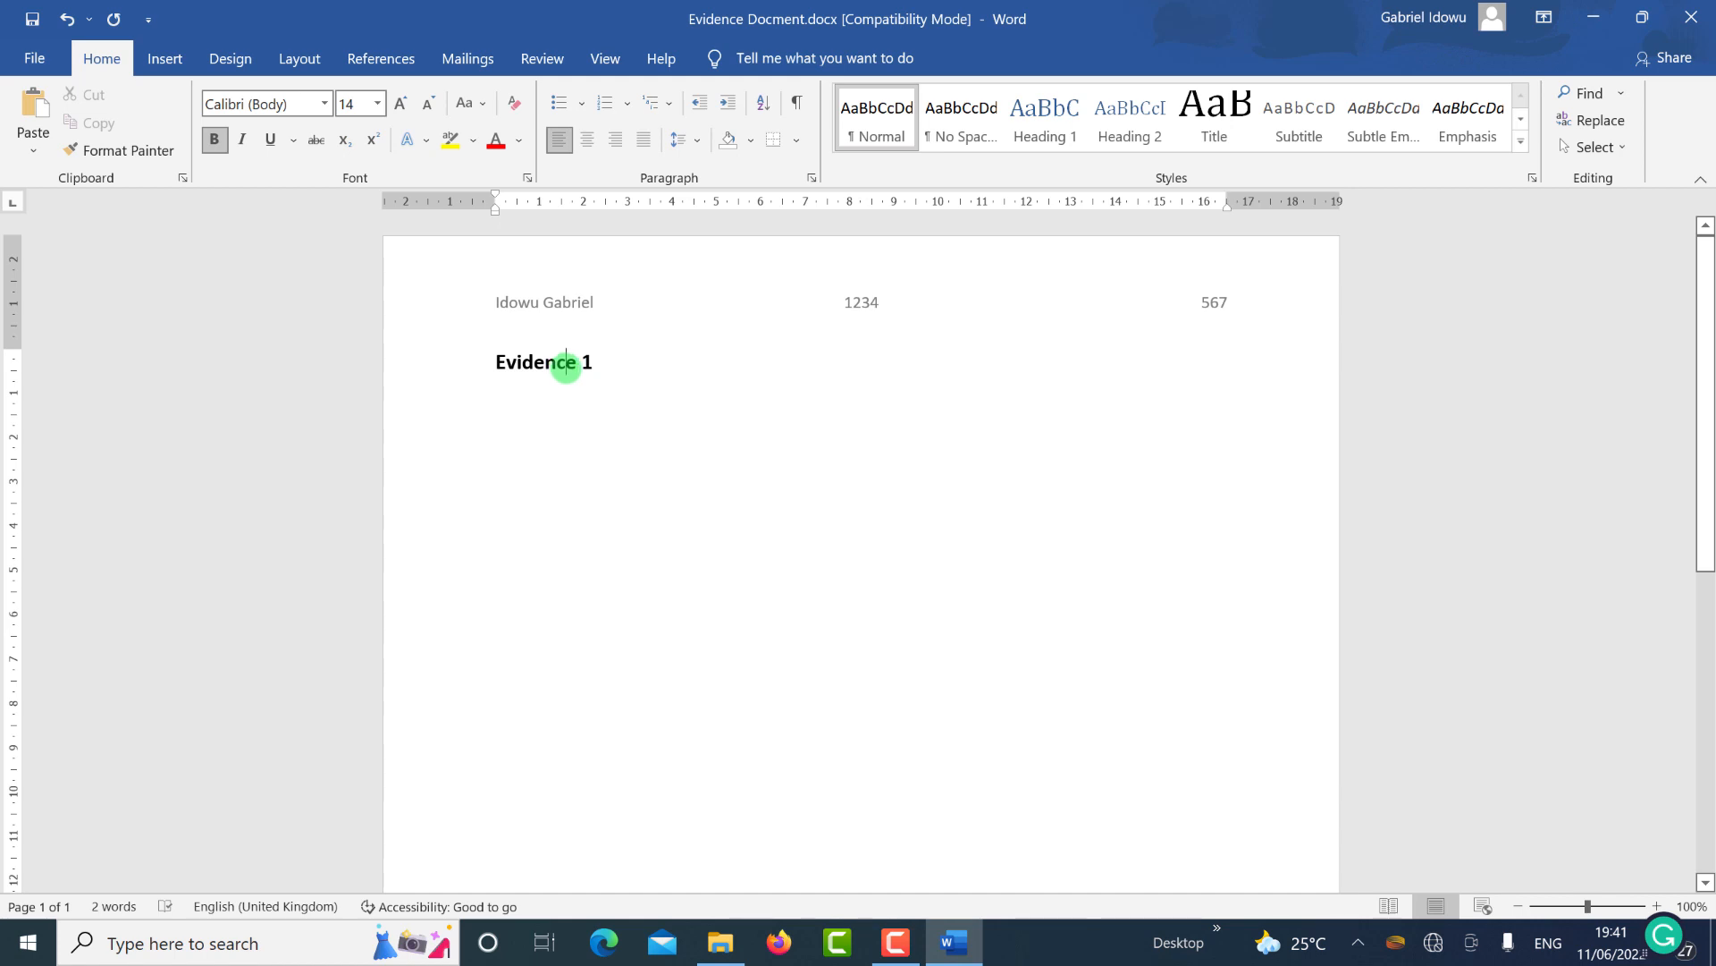
Copy the "Evidence 1" heading and paste it twice further down the page, with blank space between the headings.
triple_click(519, 355)
key("ctrl+c")
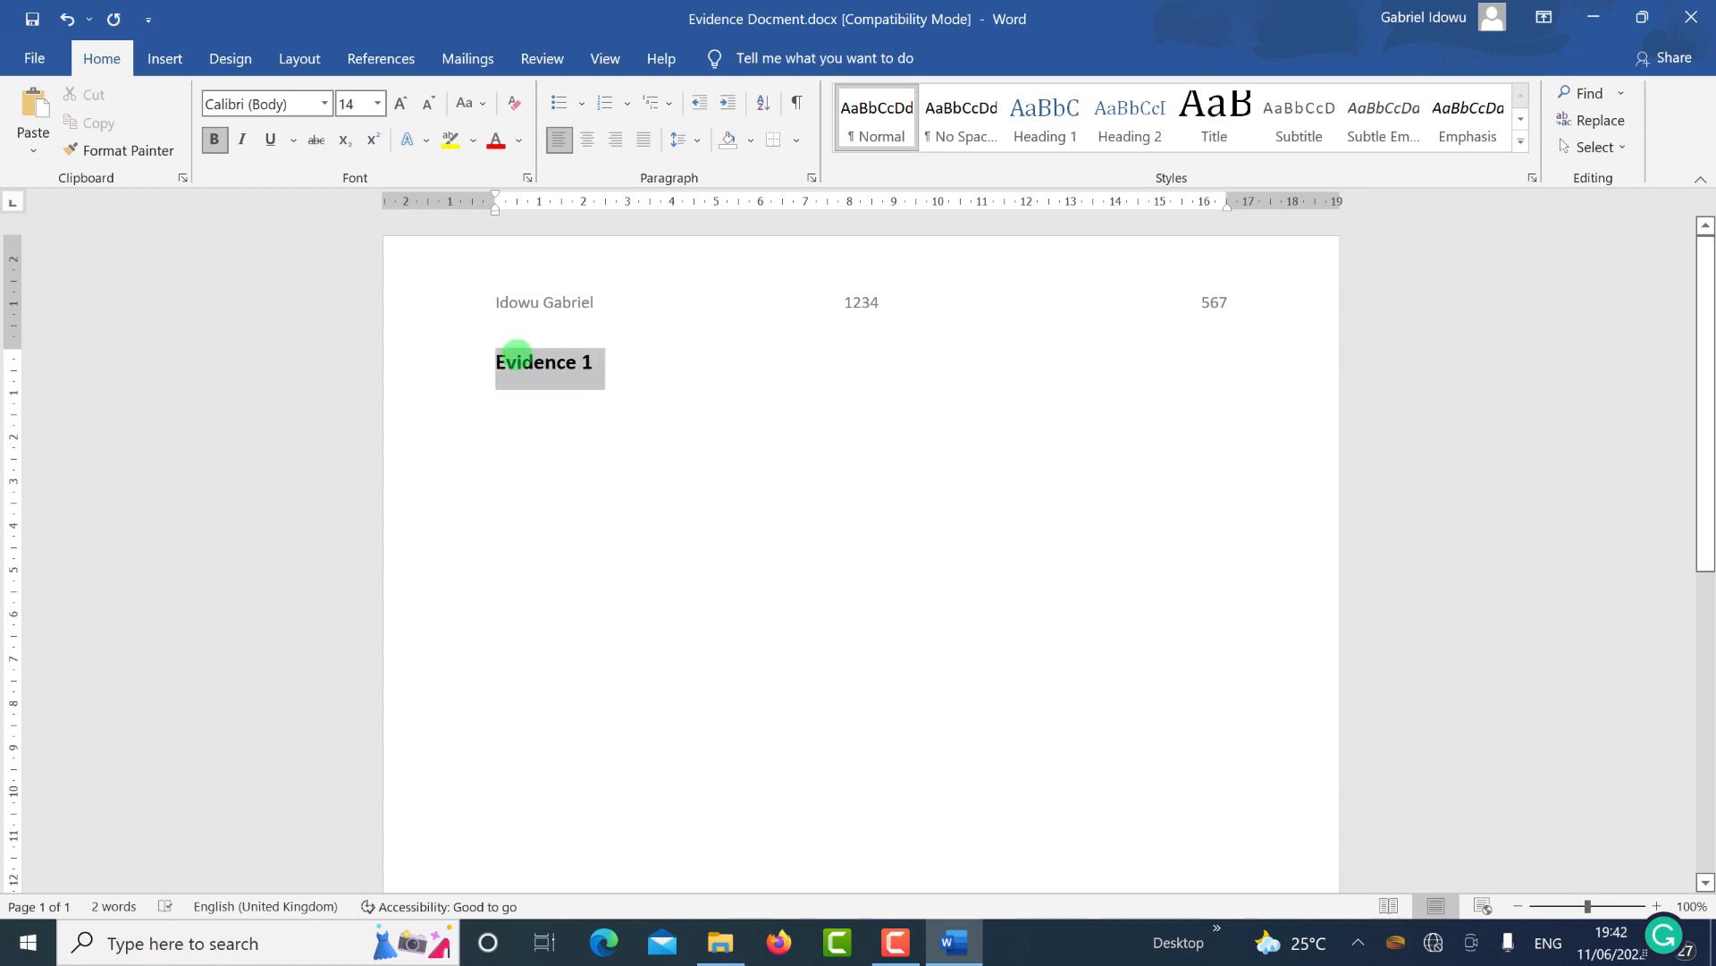
left_click(537, 532)
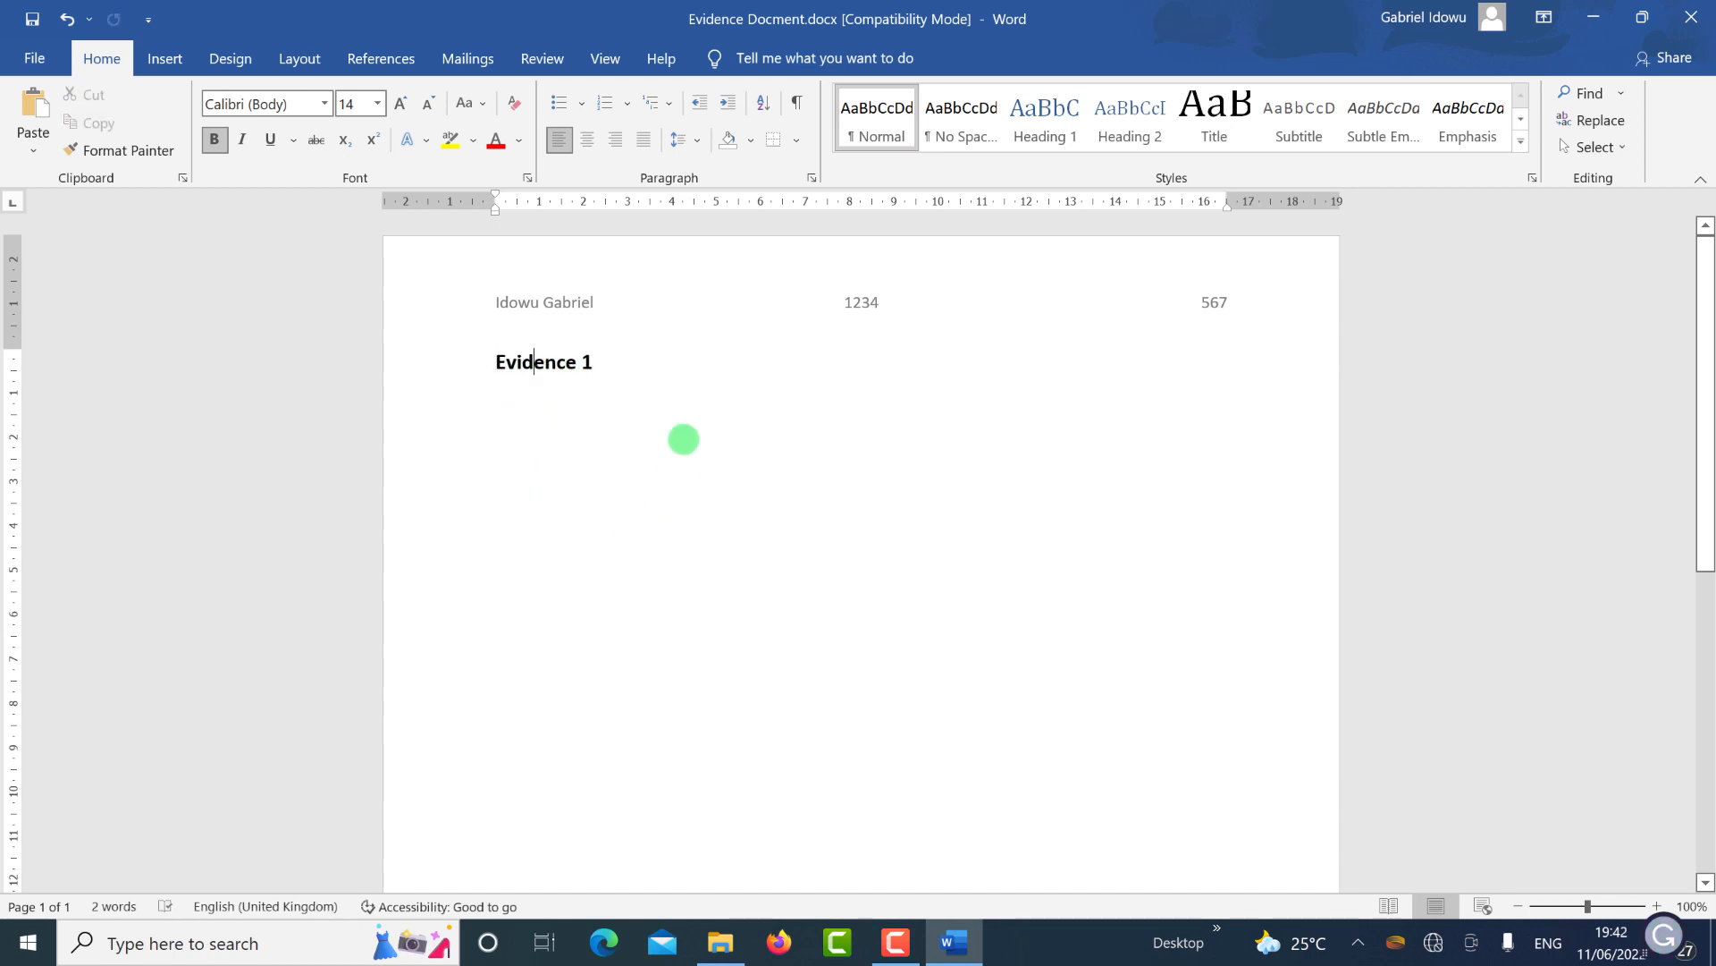
key("Return")
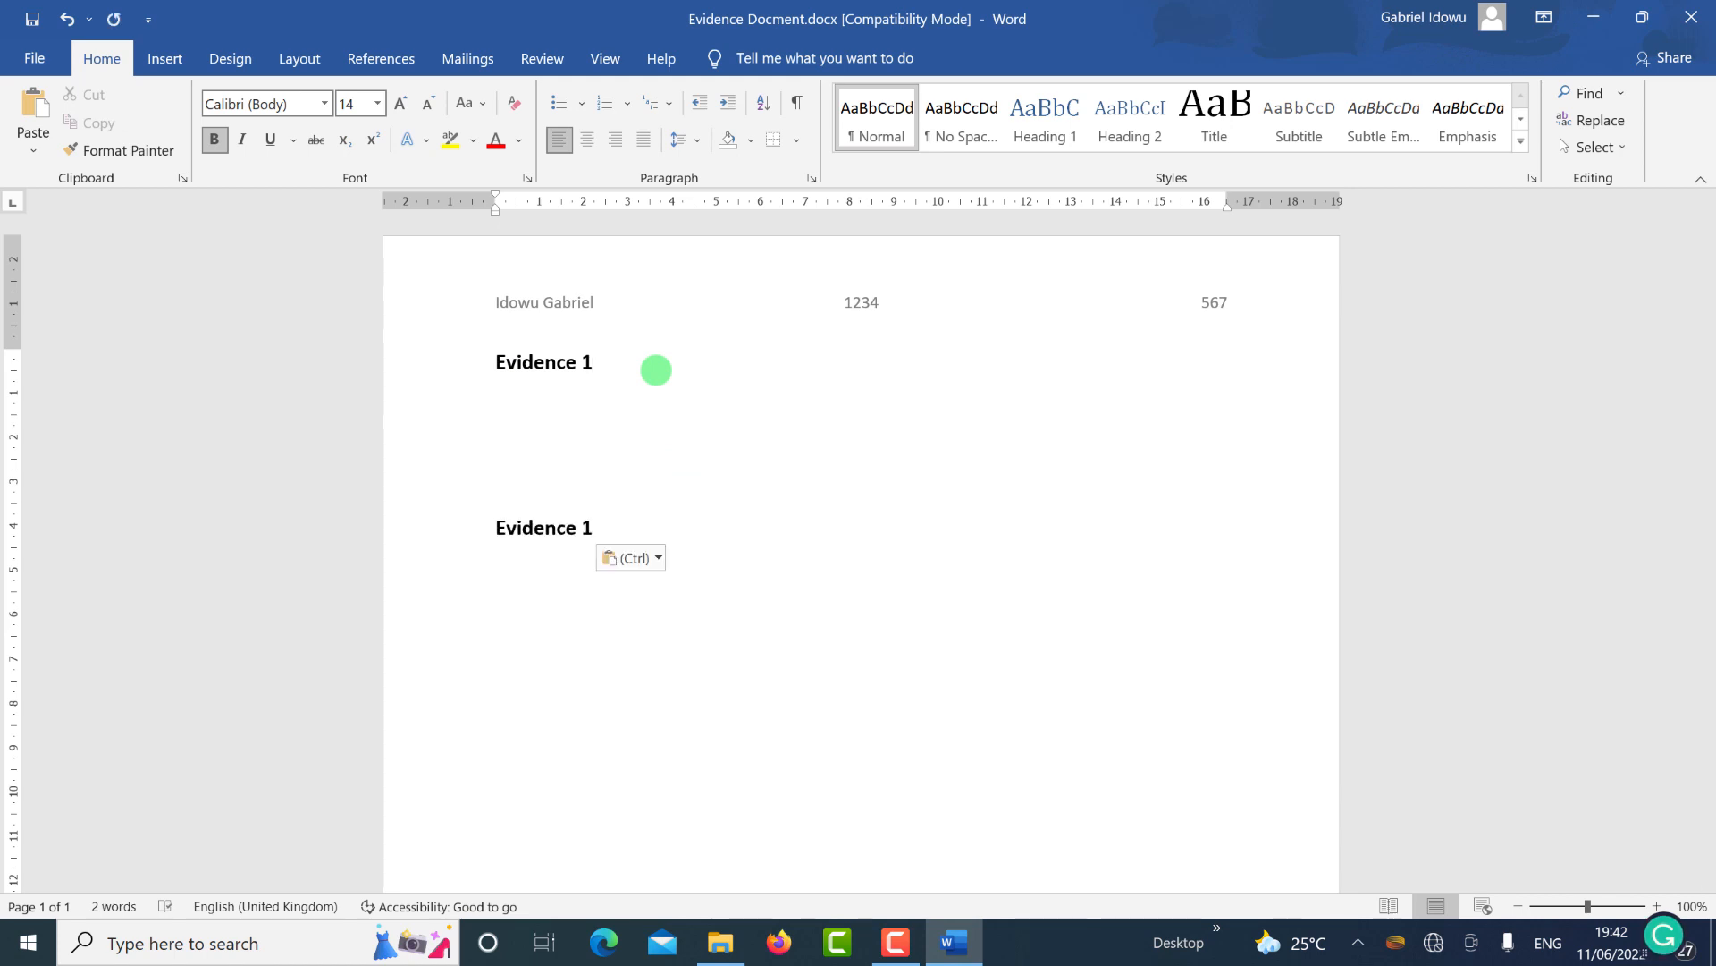
key("ctrl+v")
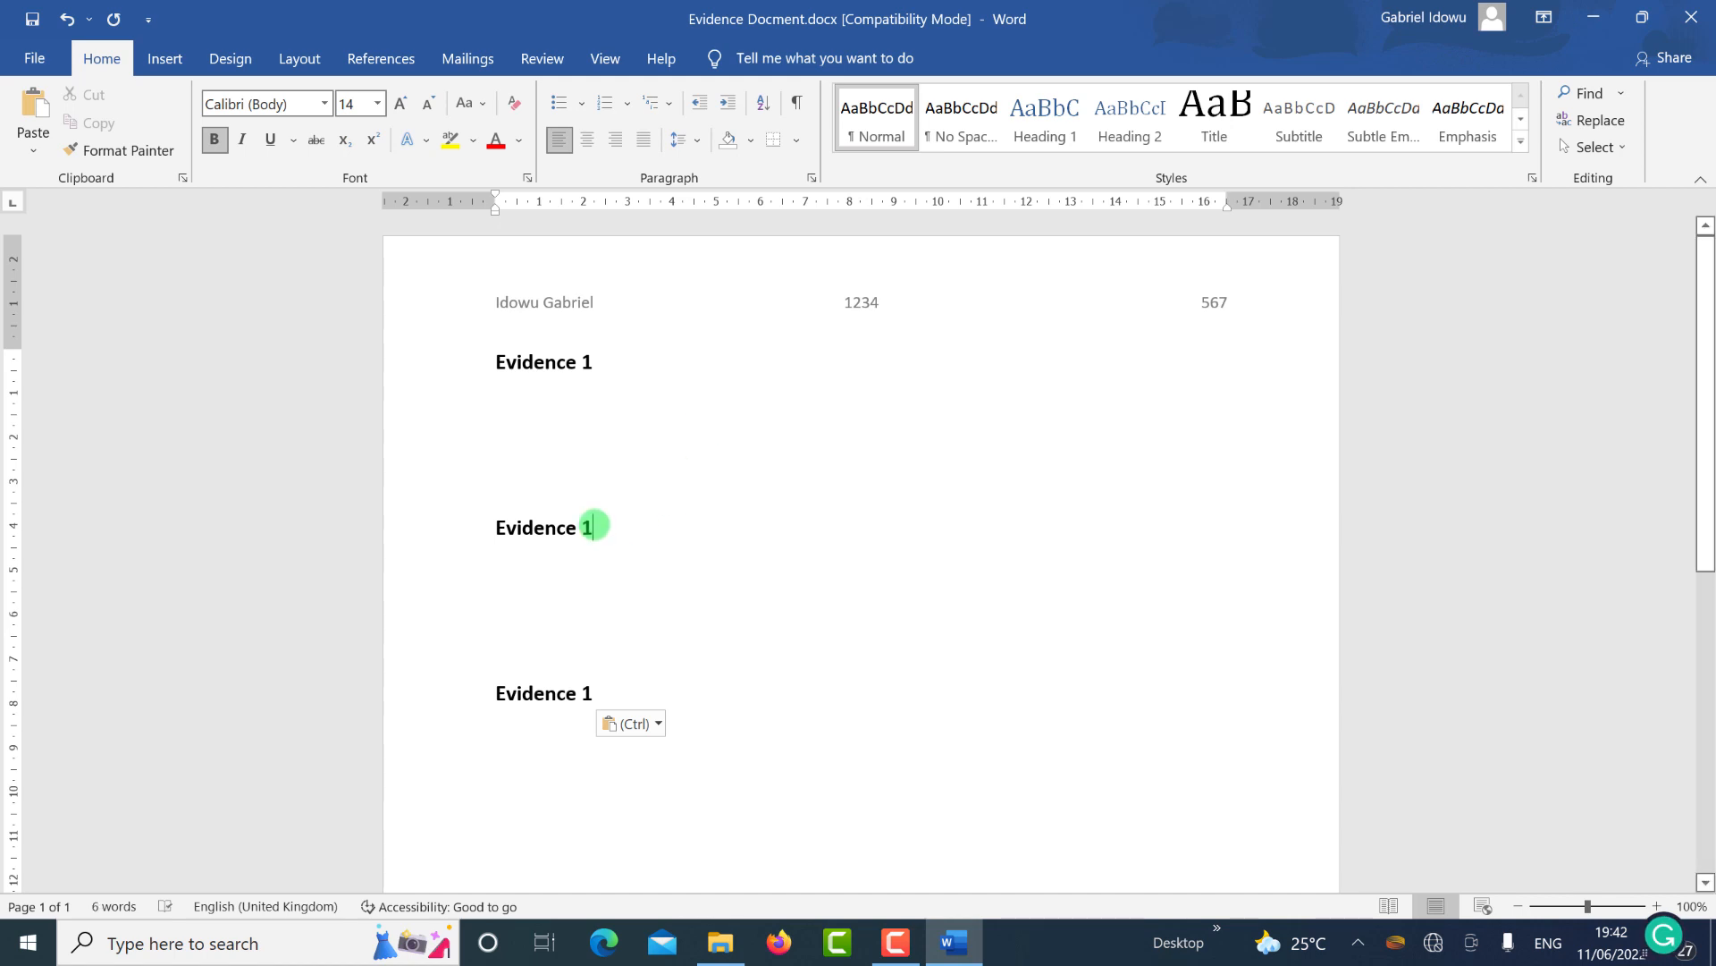
Renumber the two pasted headings as "Evidence 2" and "Evidence 3".
key("BackSpace")
type("2")
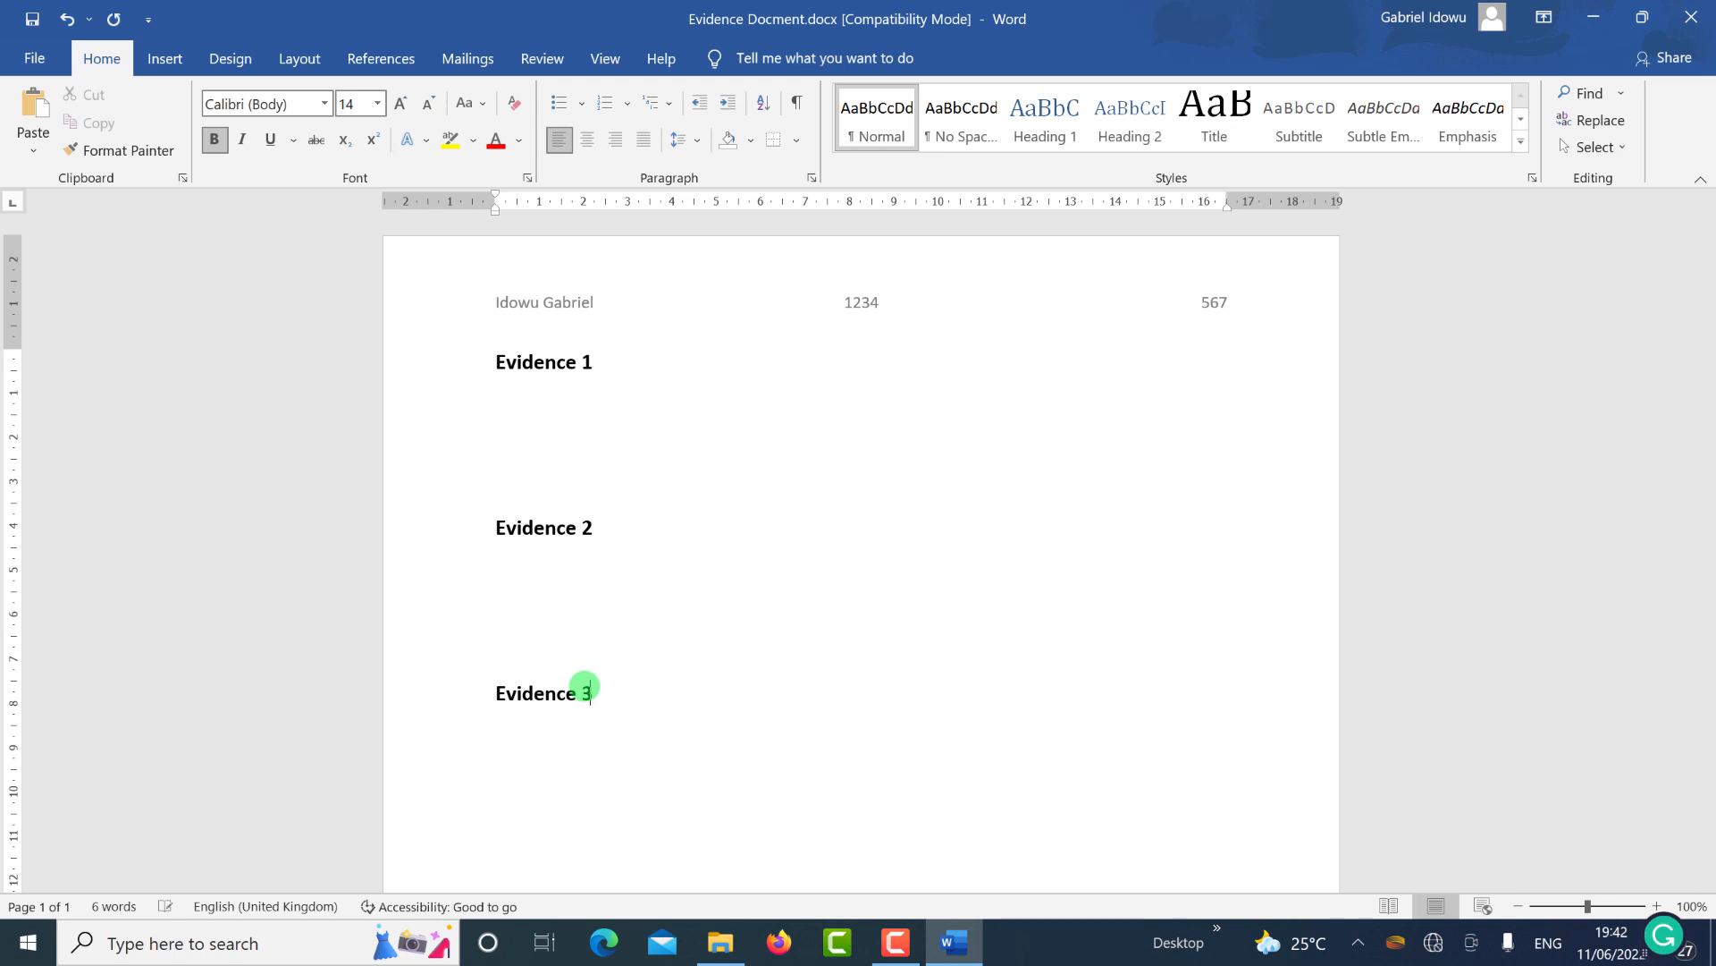
left_click(590, 693)
key("BackSpace")
type("3")
scroll(585, 163, "up", 1)
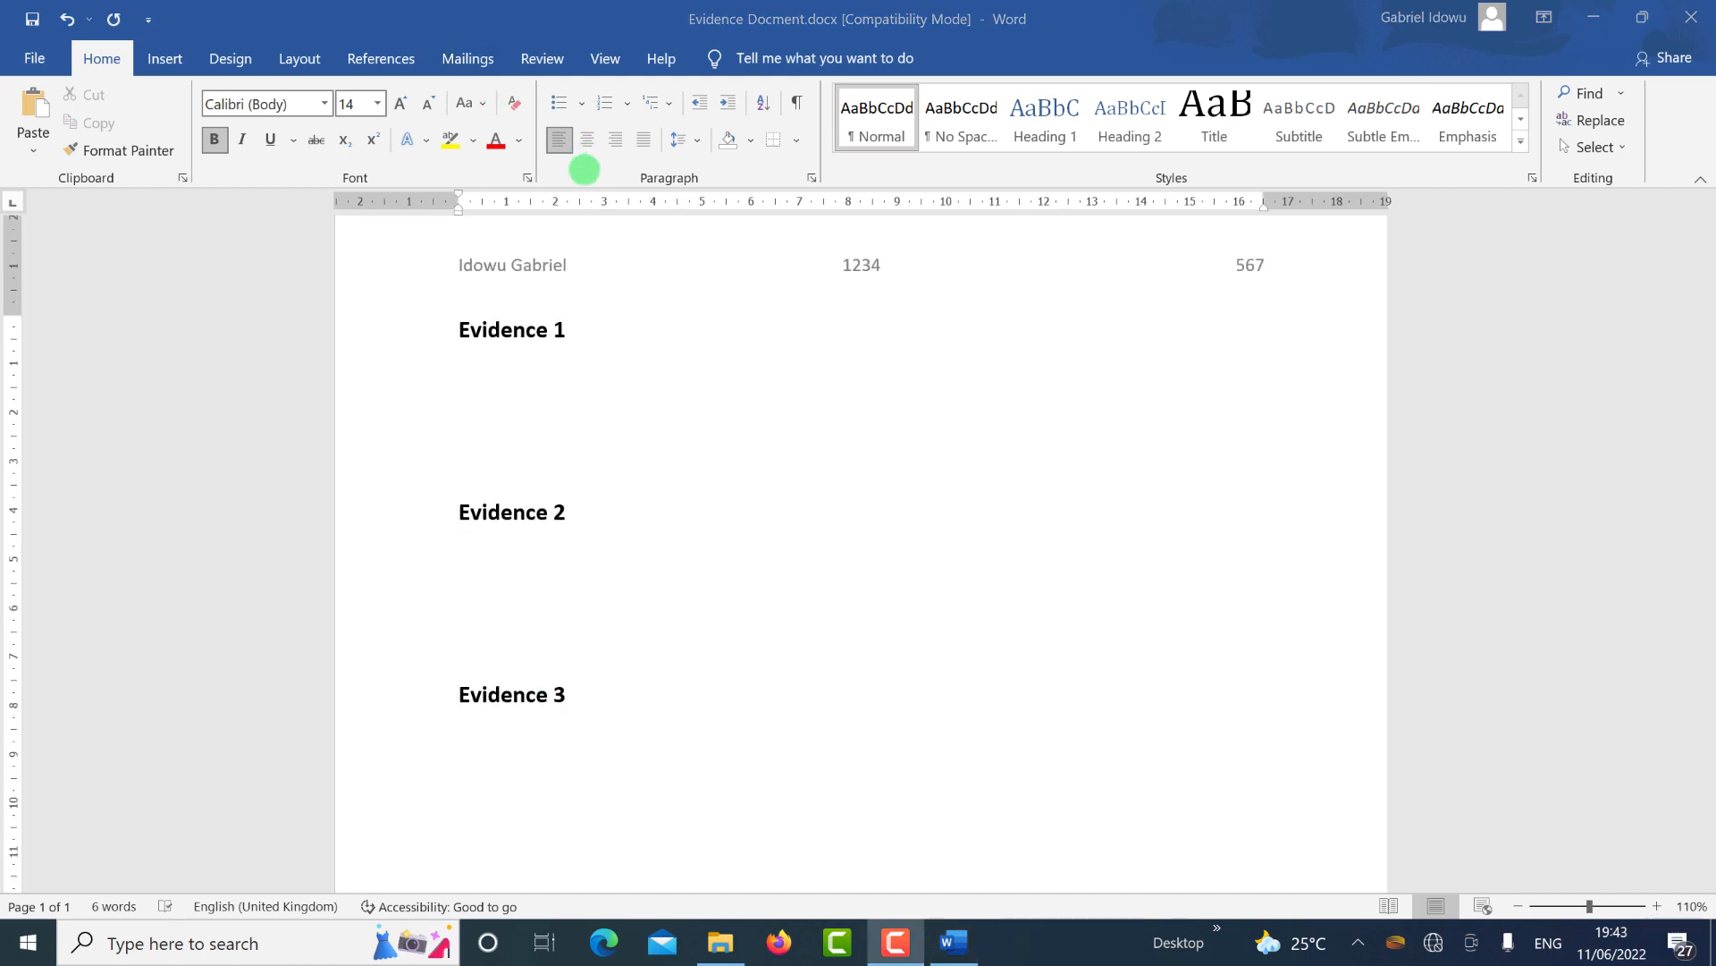
In the exam paper in Edge, copy the "n21evidence_ZZ" part of the example file name in Task 1.
left_click(594, 153)
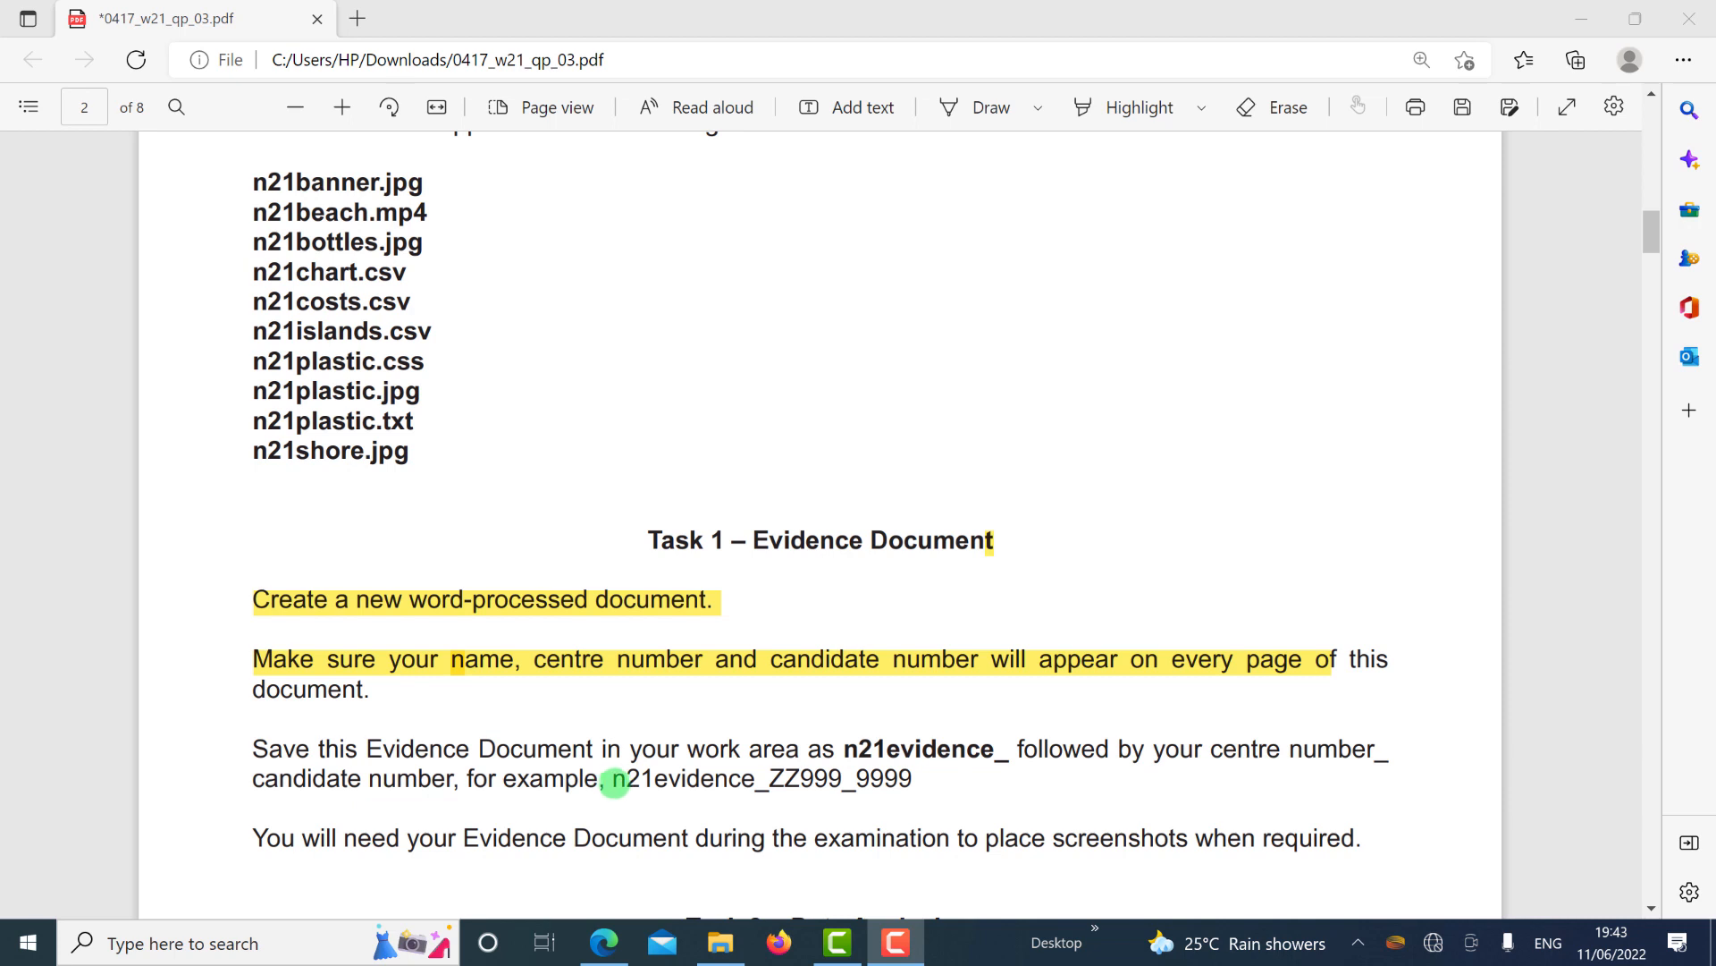
left_click_drag(613, 784, 857, 791)
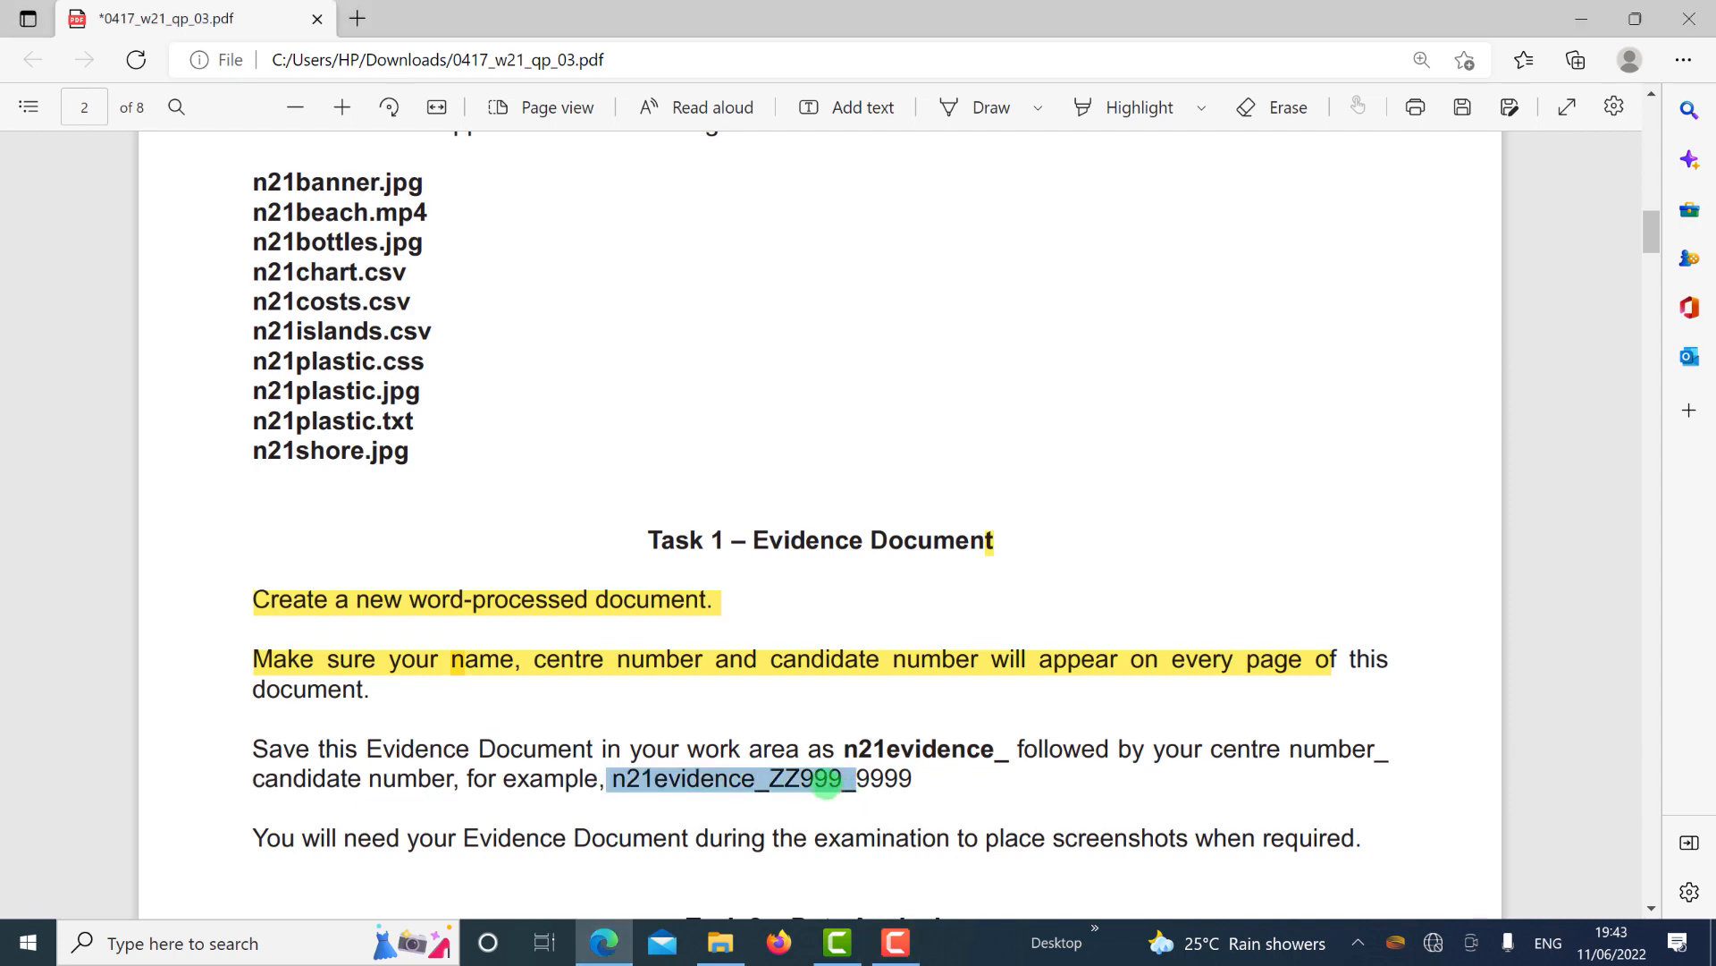
left_click_drag(790, 775, 791, 776)
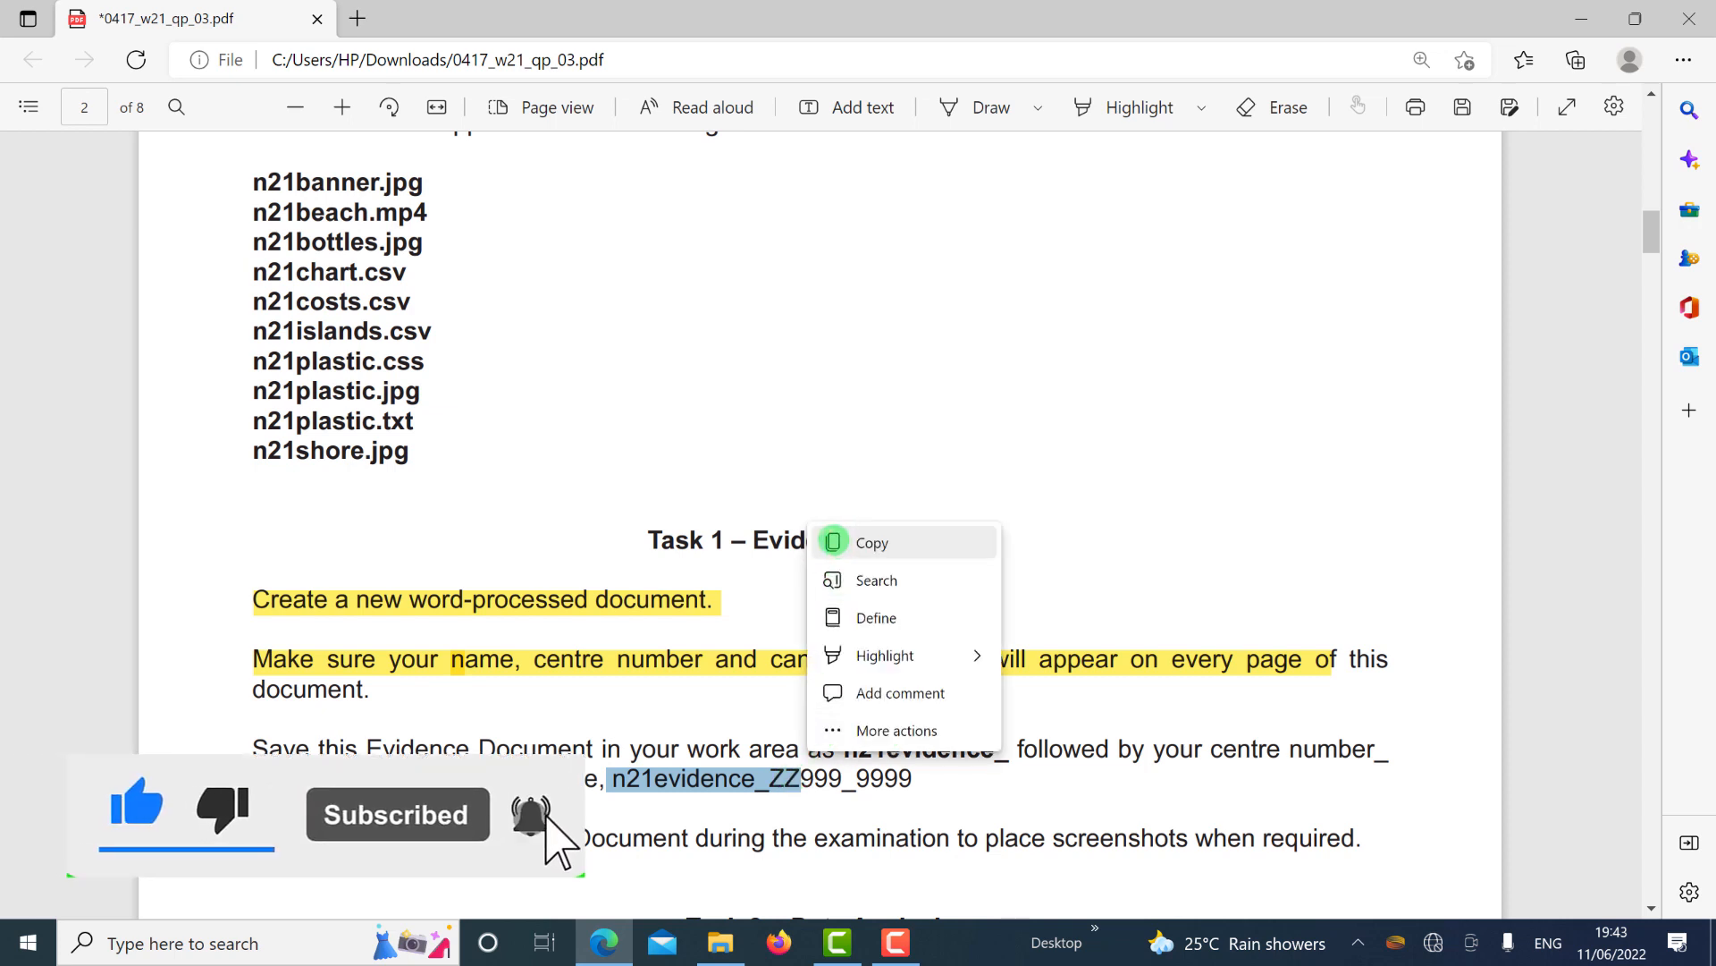
left_click(834, 541)
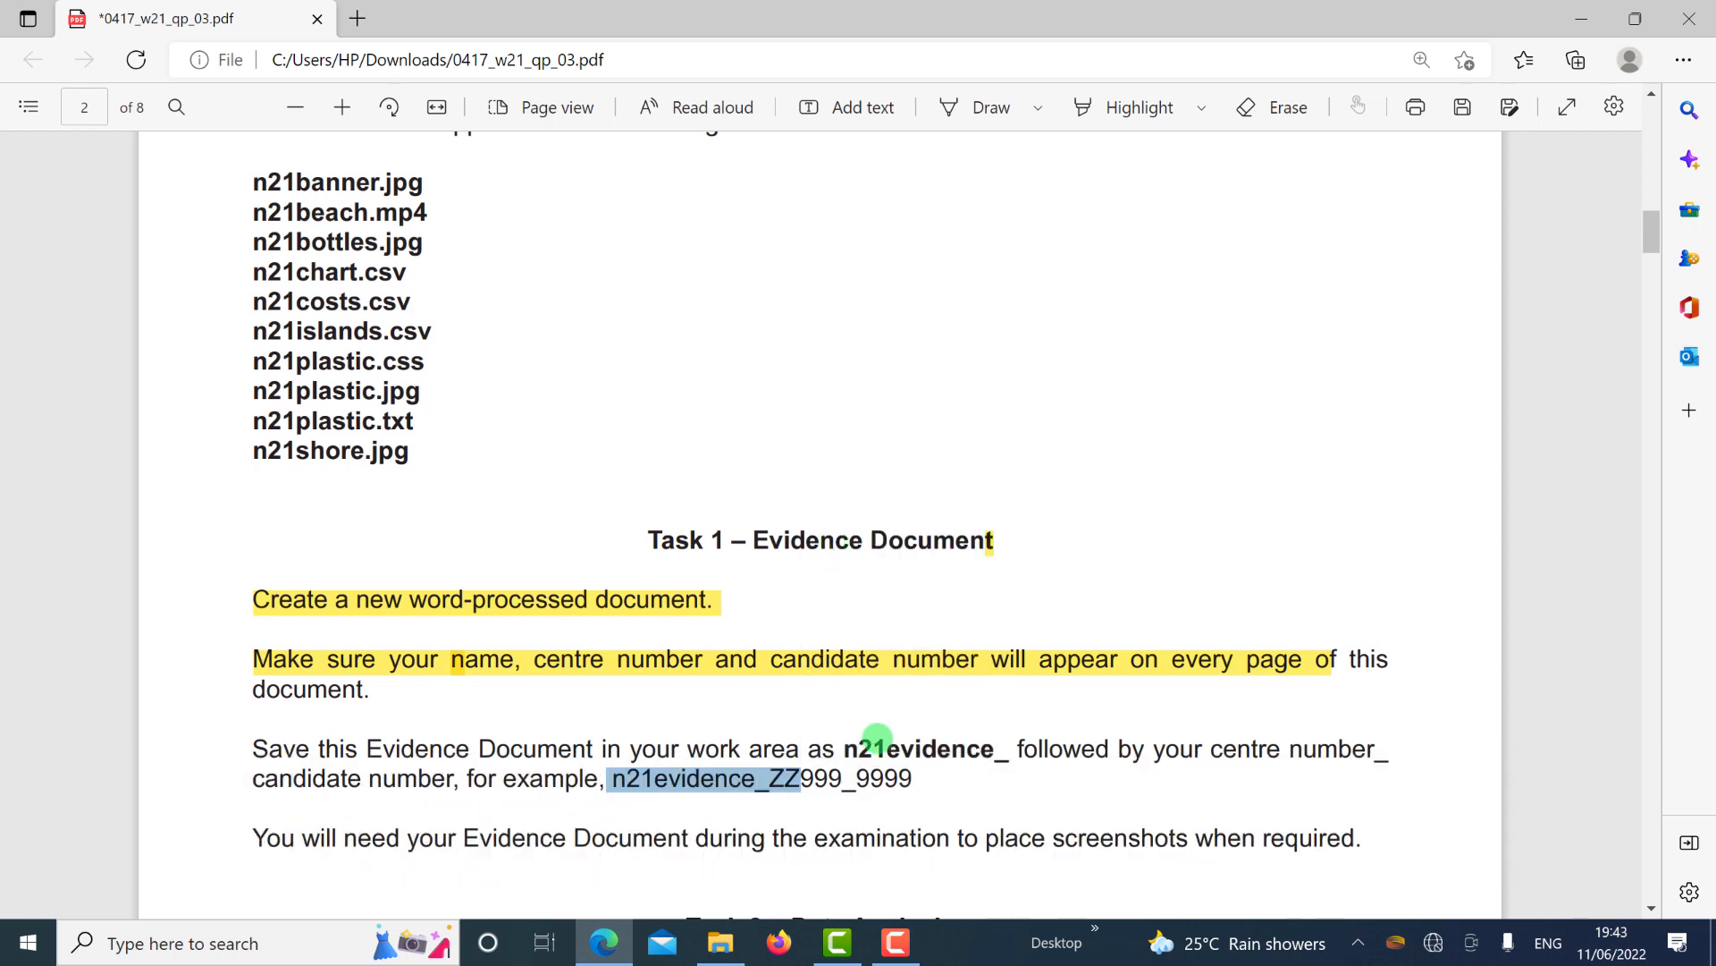
In Word, save the document in the 0417_w21_sf_03 folder as n21evidence_ZZ plus the centre and candidate numbers, accepting the file format upgrade.
key("alt+Tab")
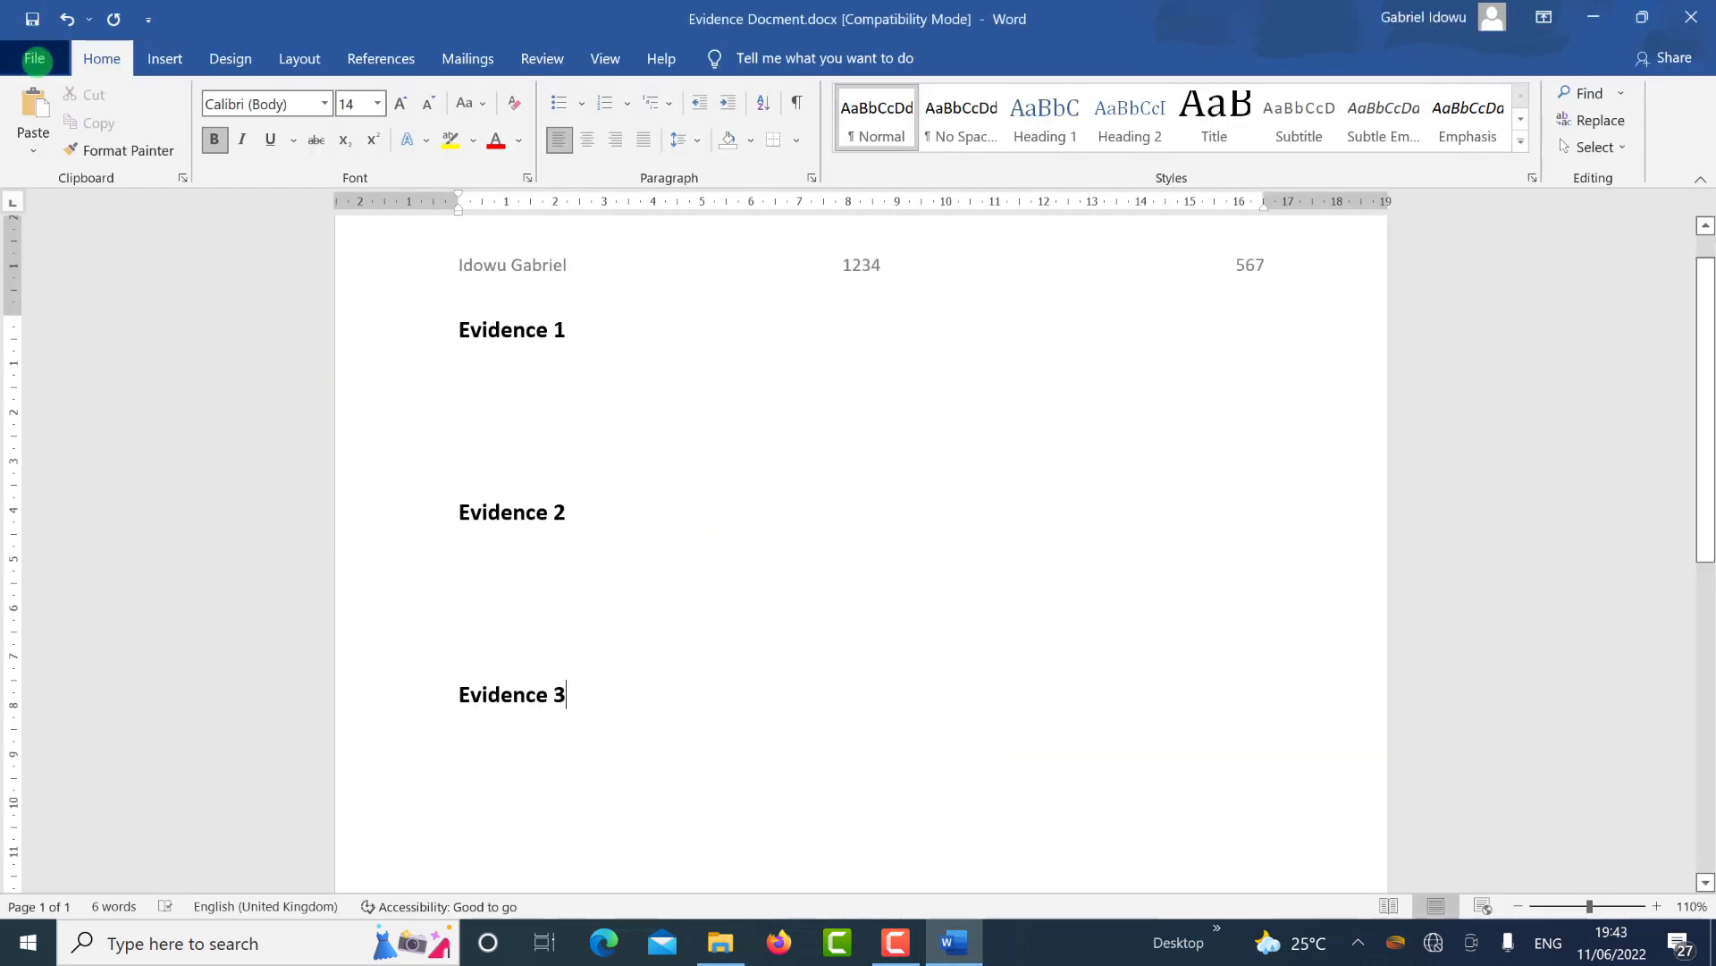
left_click(34, 55)
left_click(77, 381)
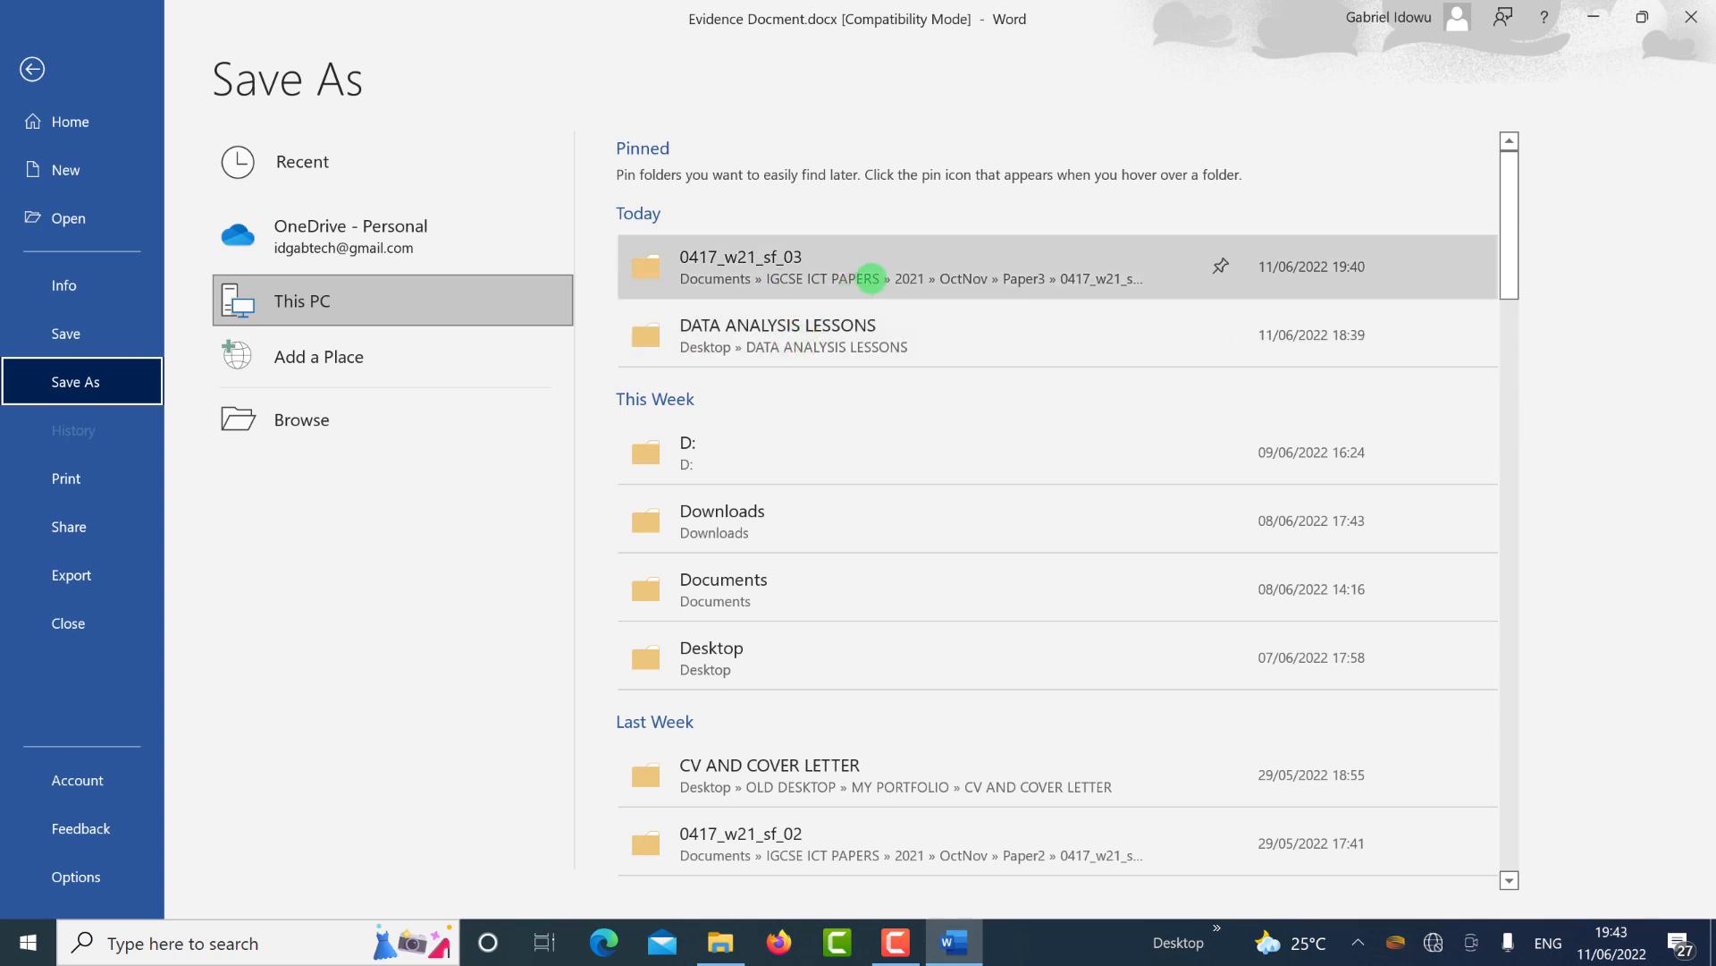
left_click(872, 277)
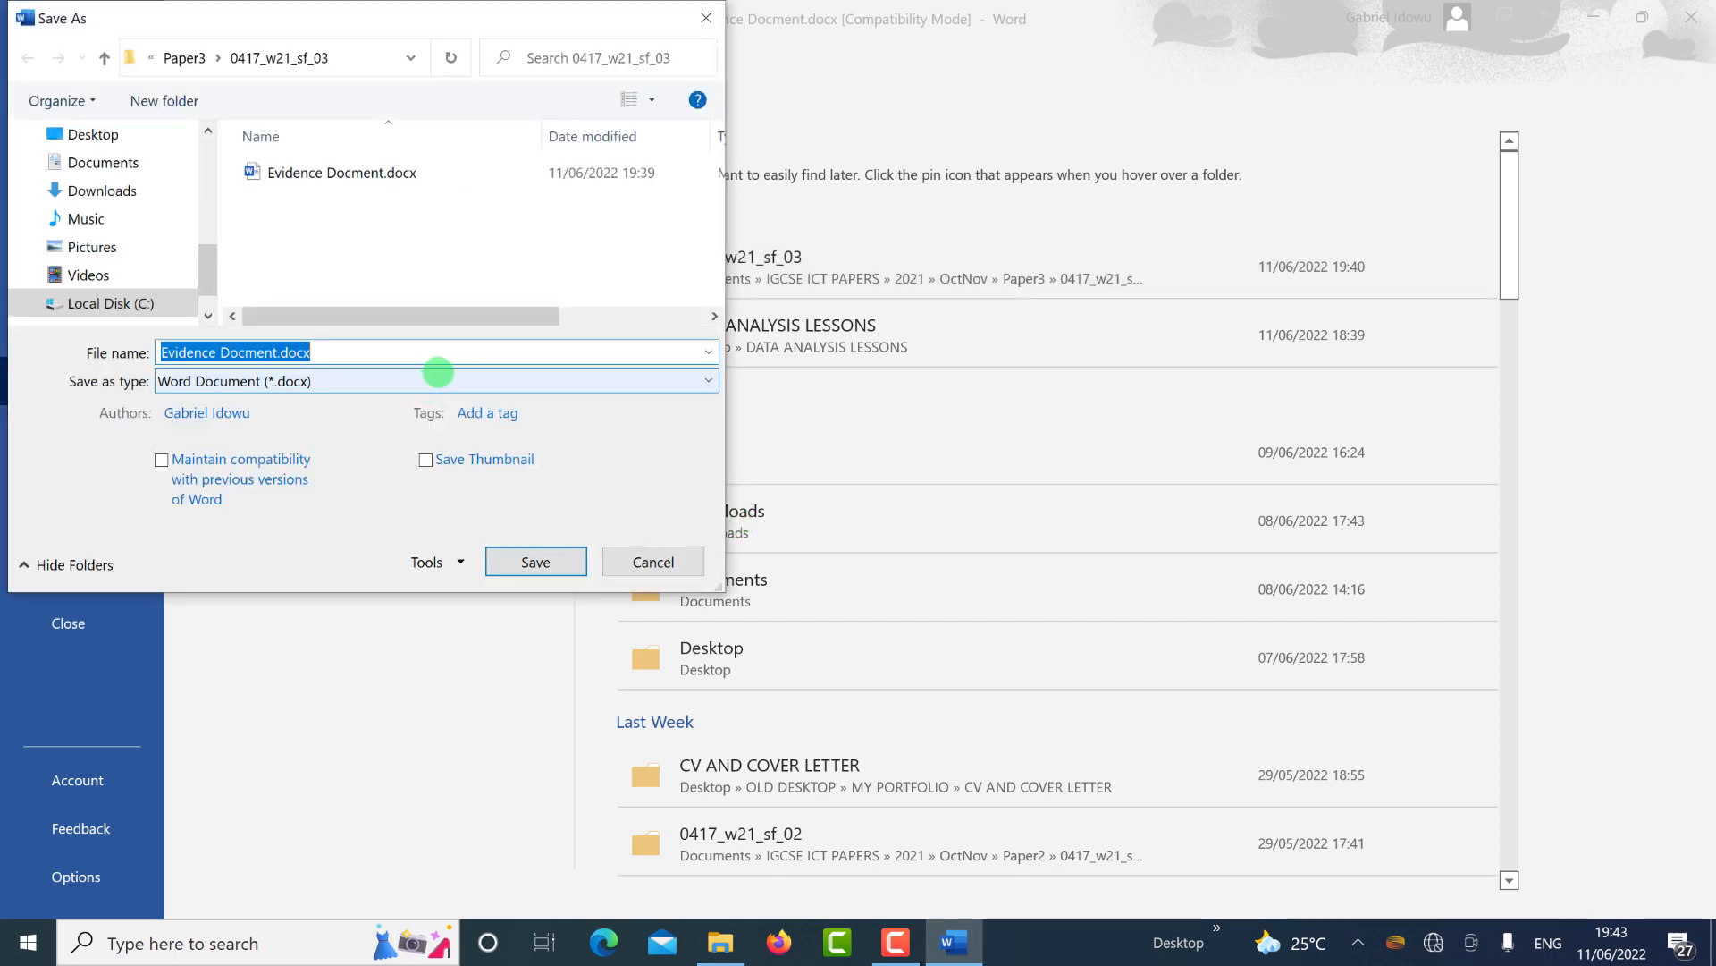
type("n21evidence_ZZ")
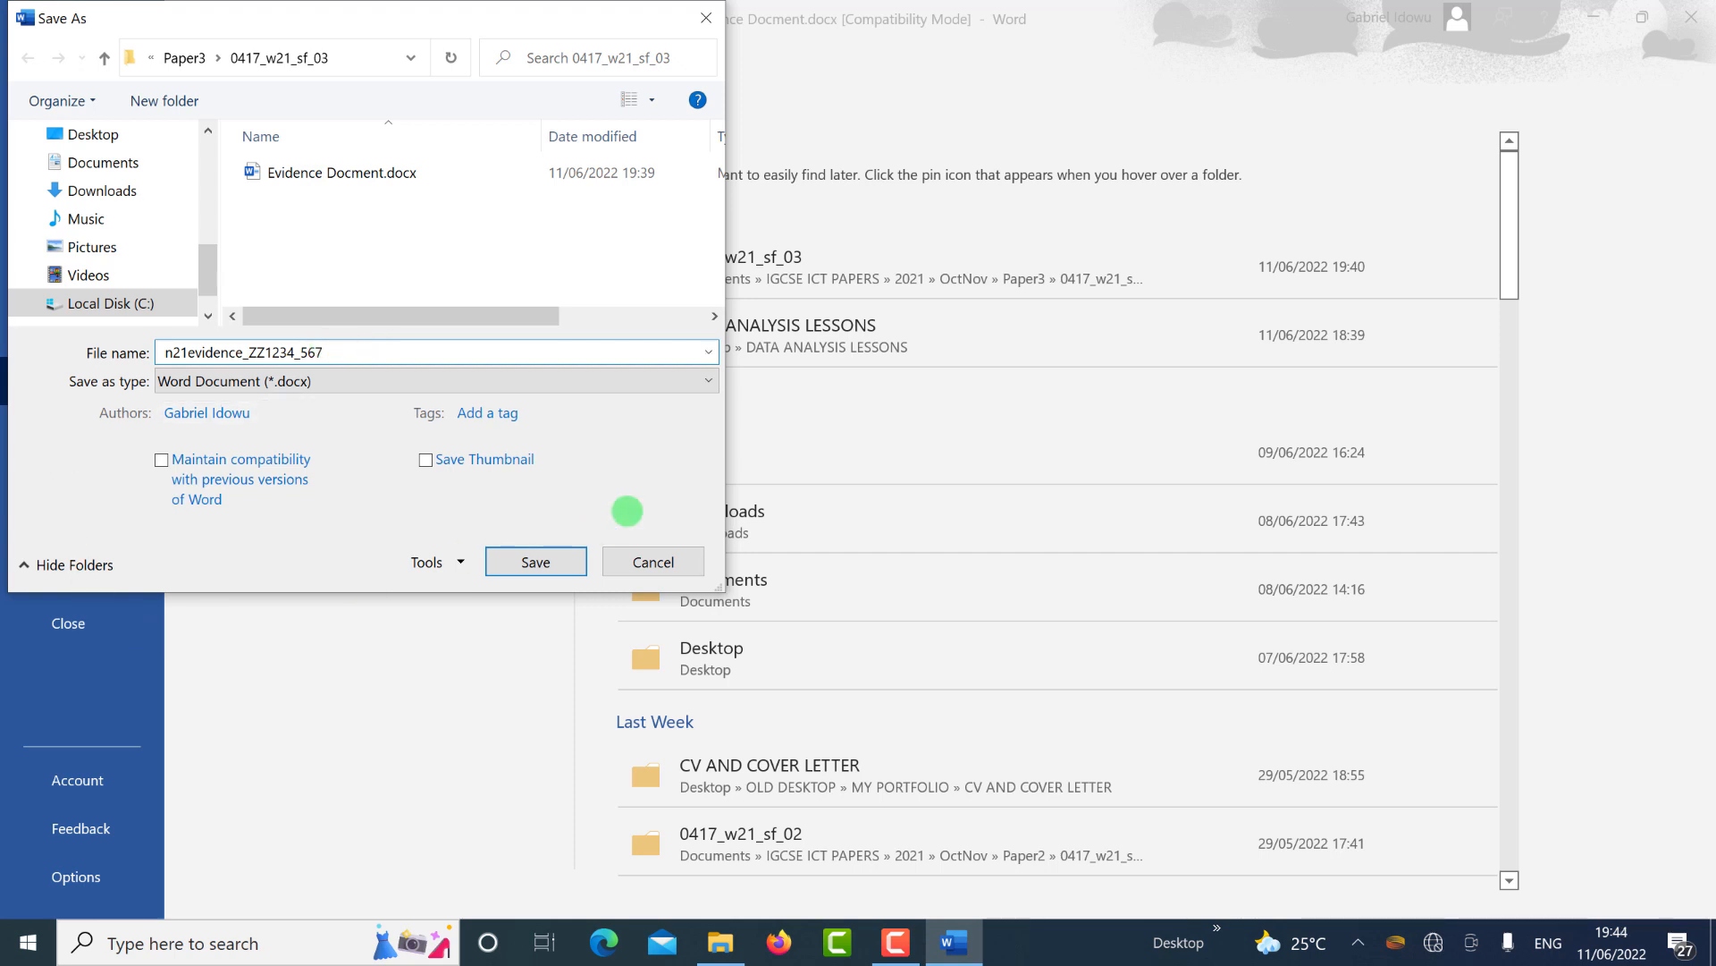
left_click(548, 558)
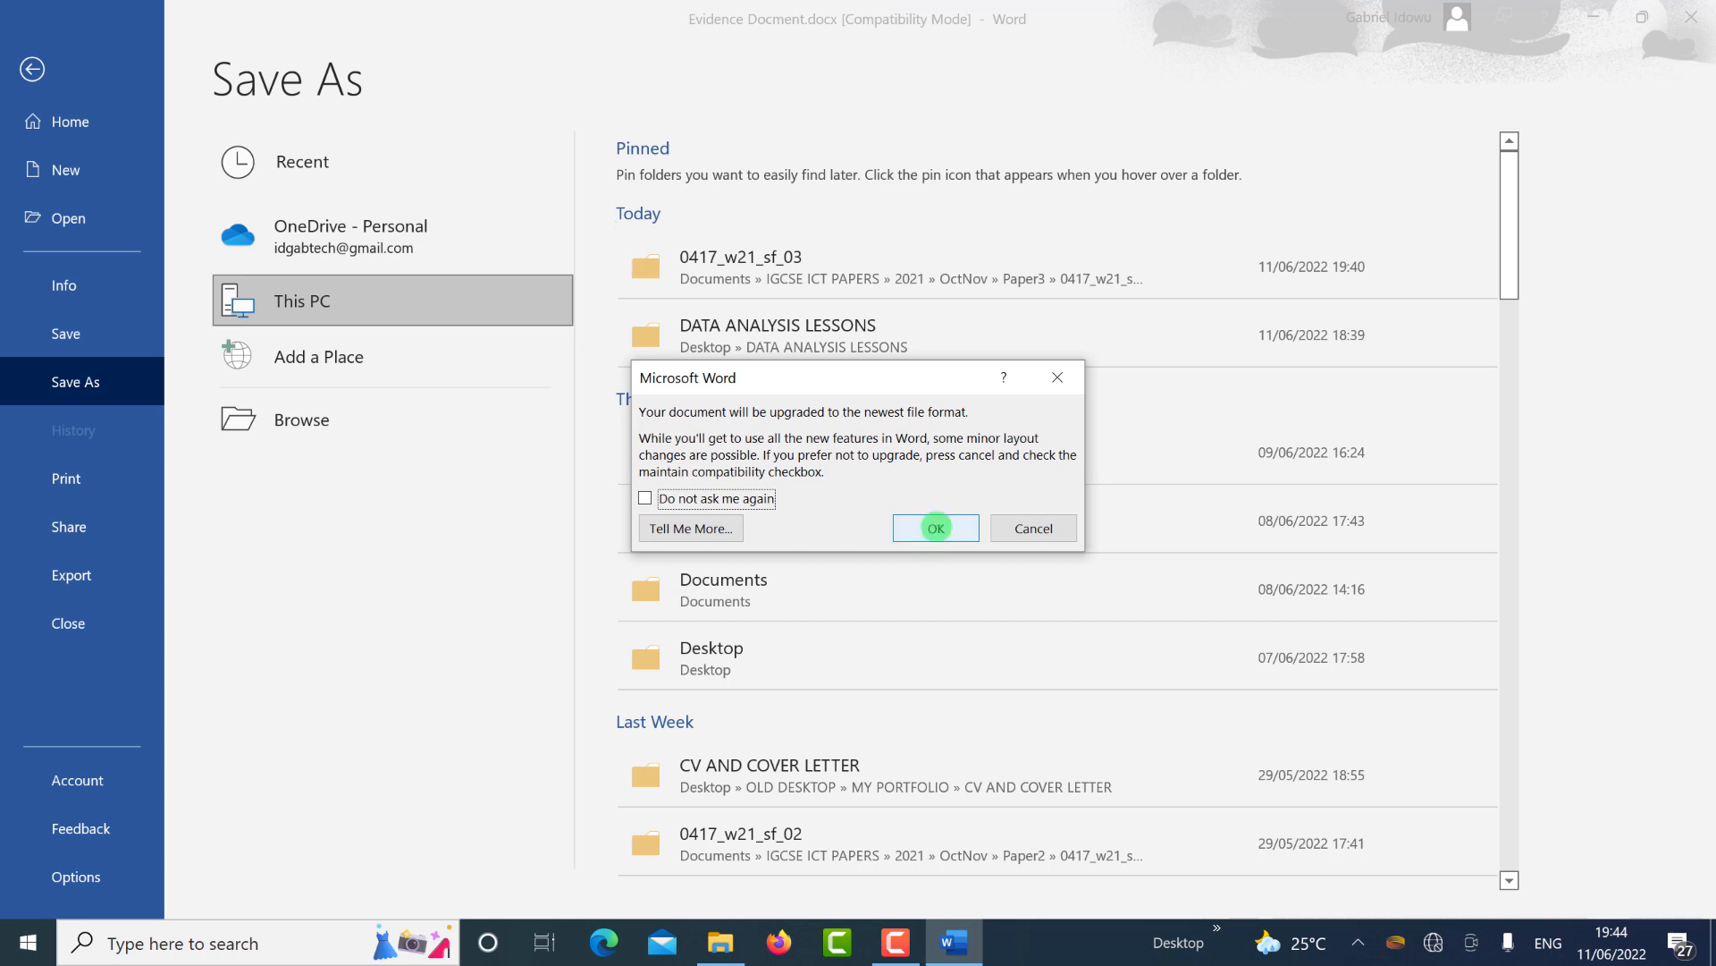
left_click(938, 529)
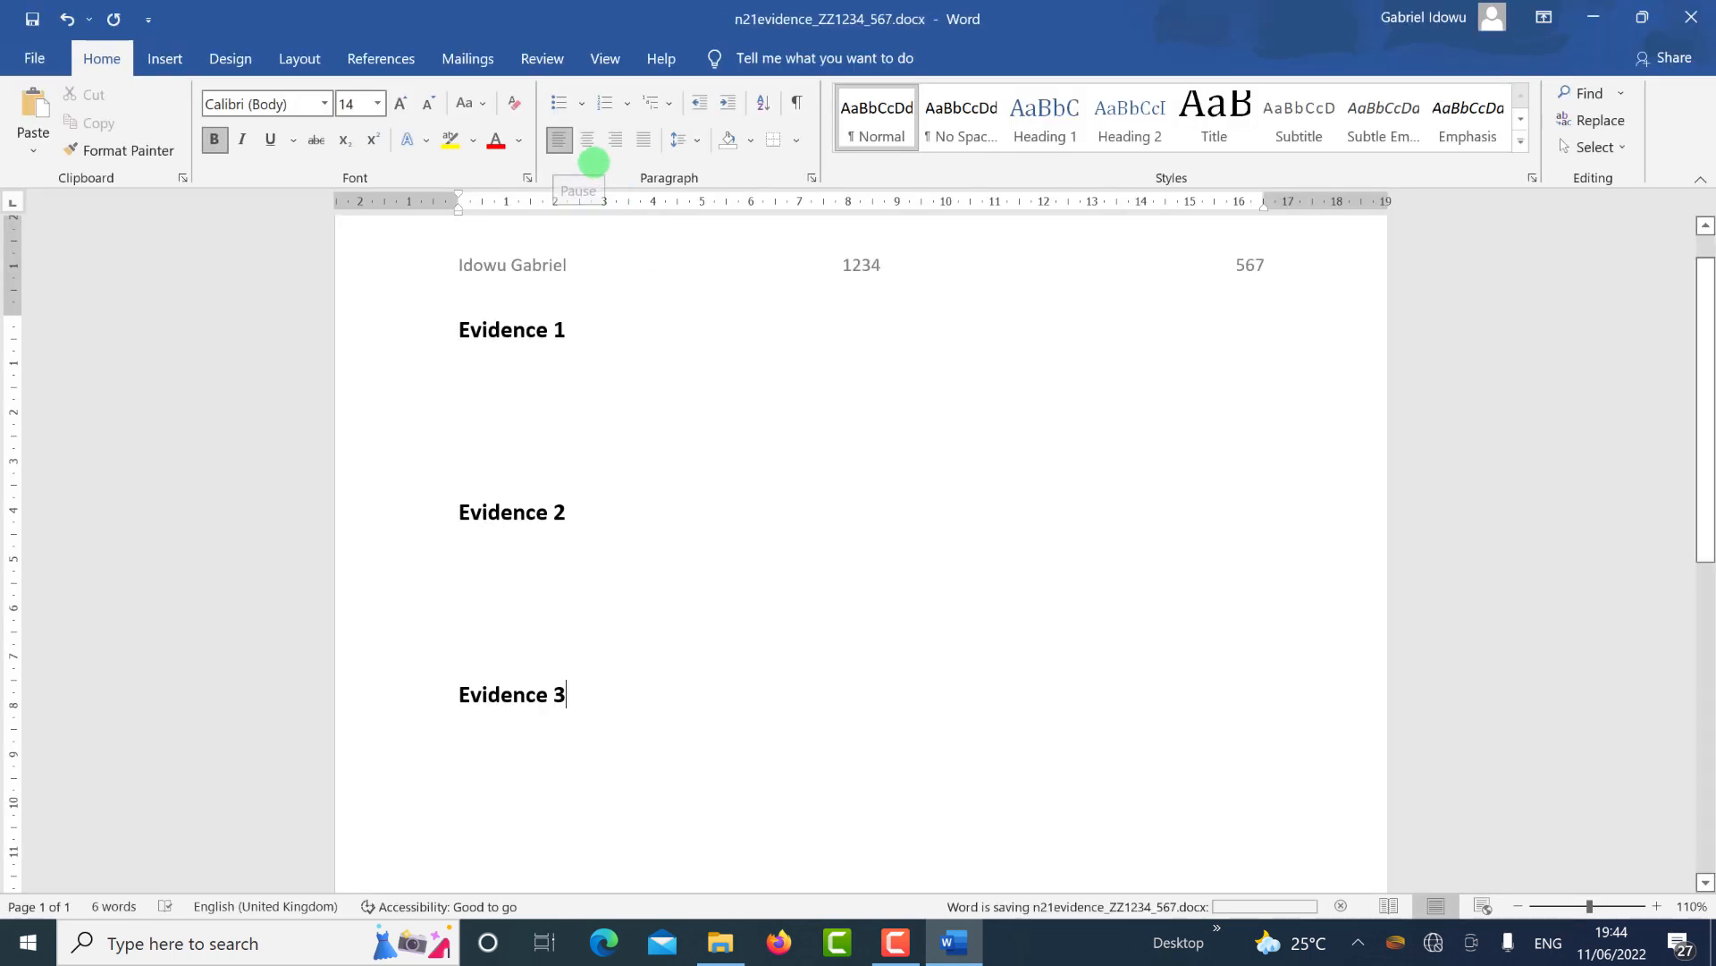
Return to the exam paper in Edge and highlight the heading "Task 2 – Data Analysis" in yellow.
key("alt+Tab")
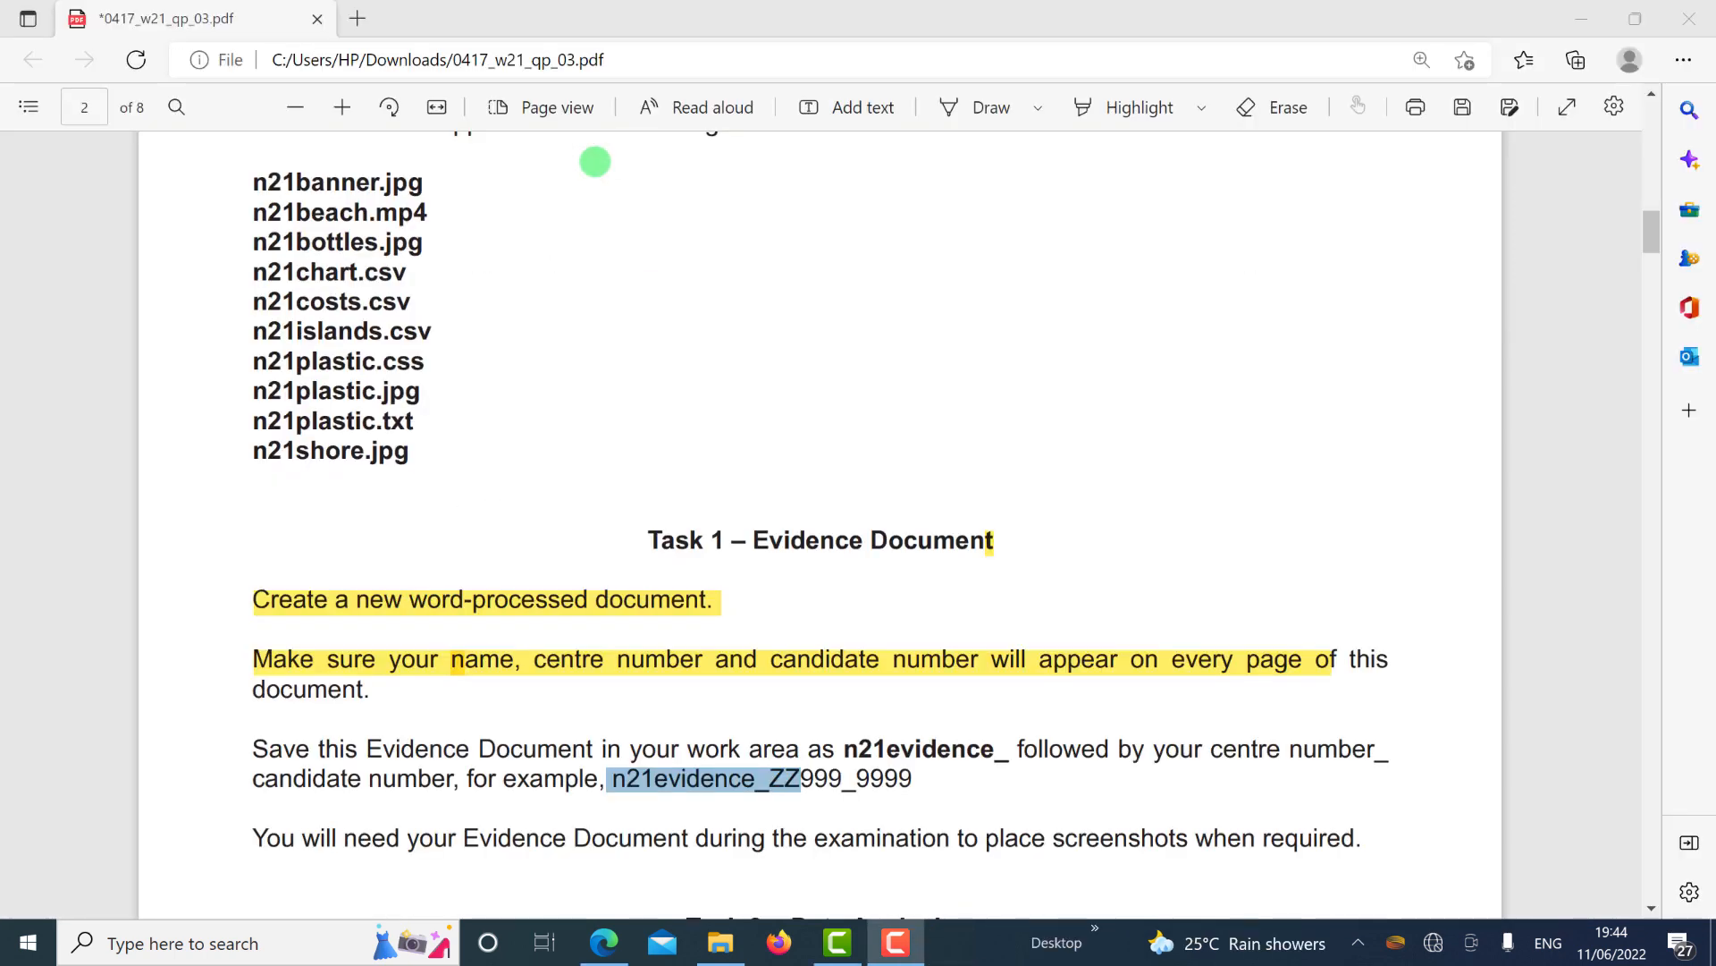
scroll(696, 716, "down", 3)
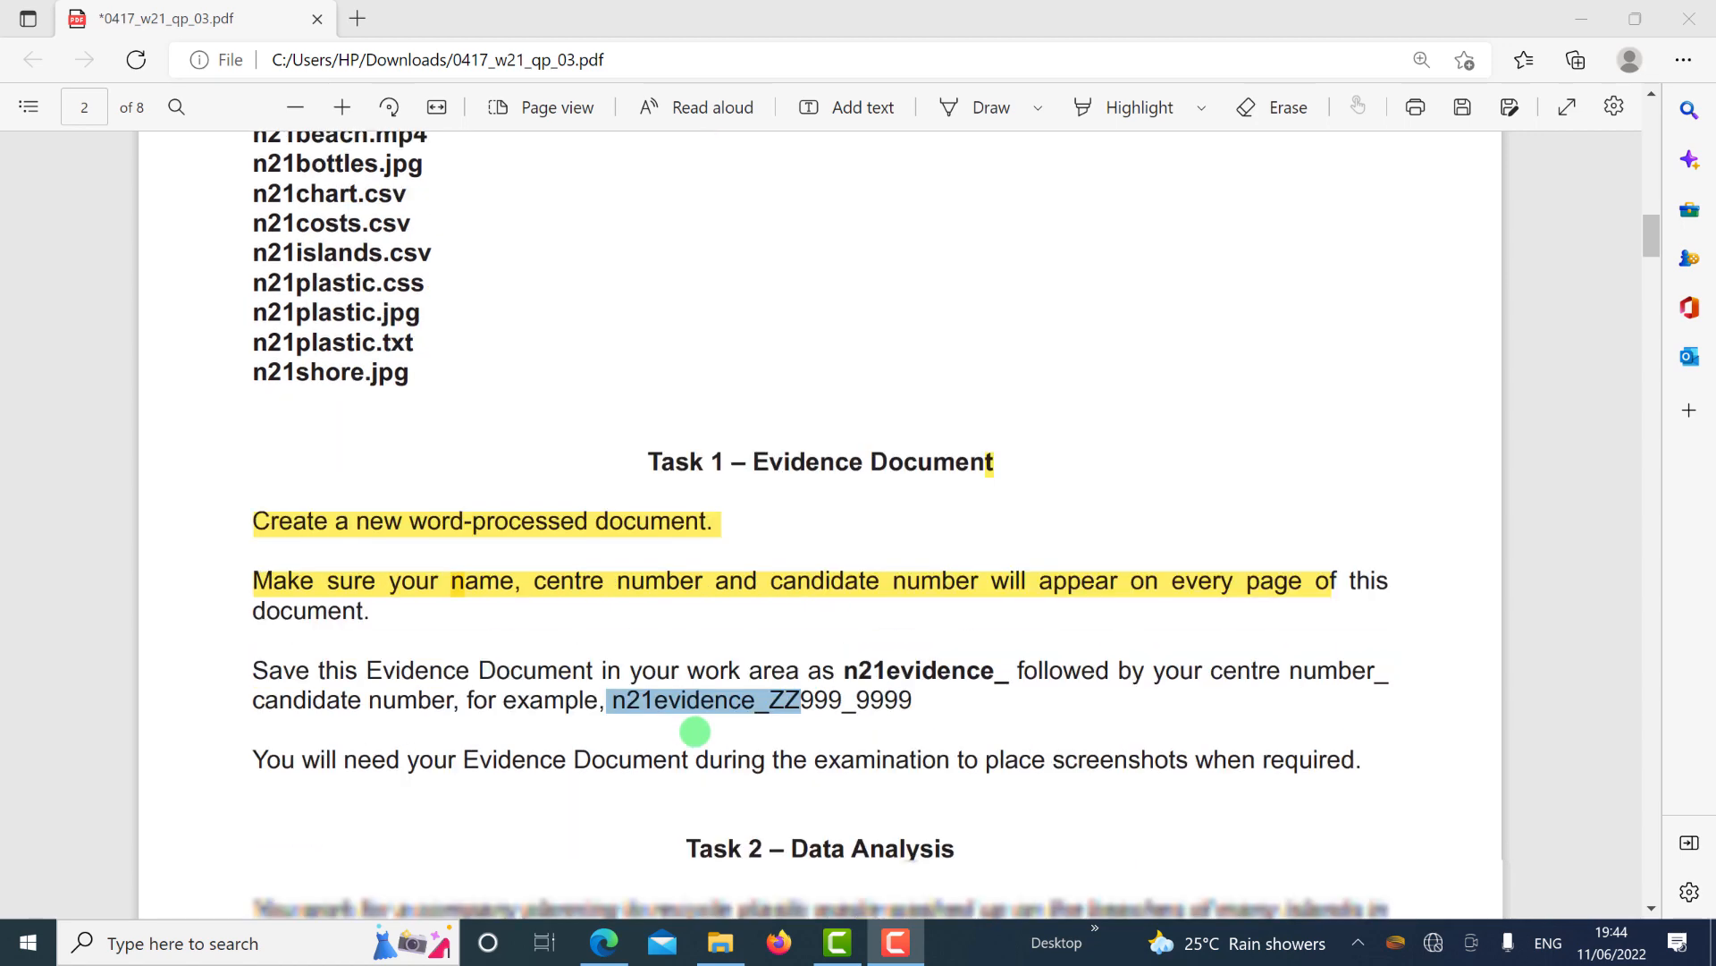
scroll(694, 717, "down", 1)
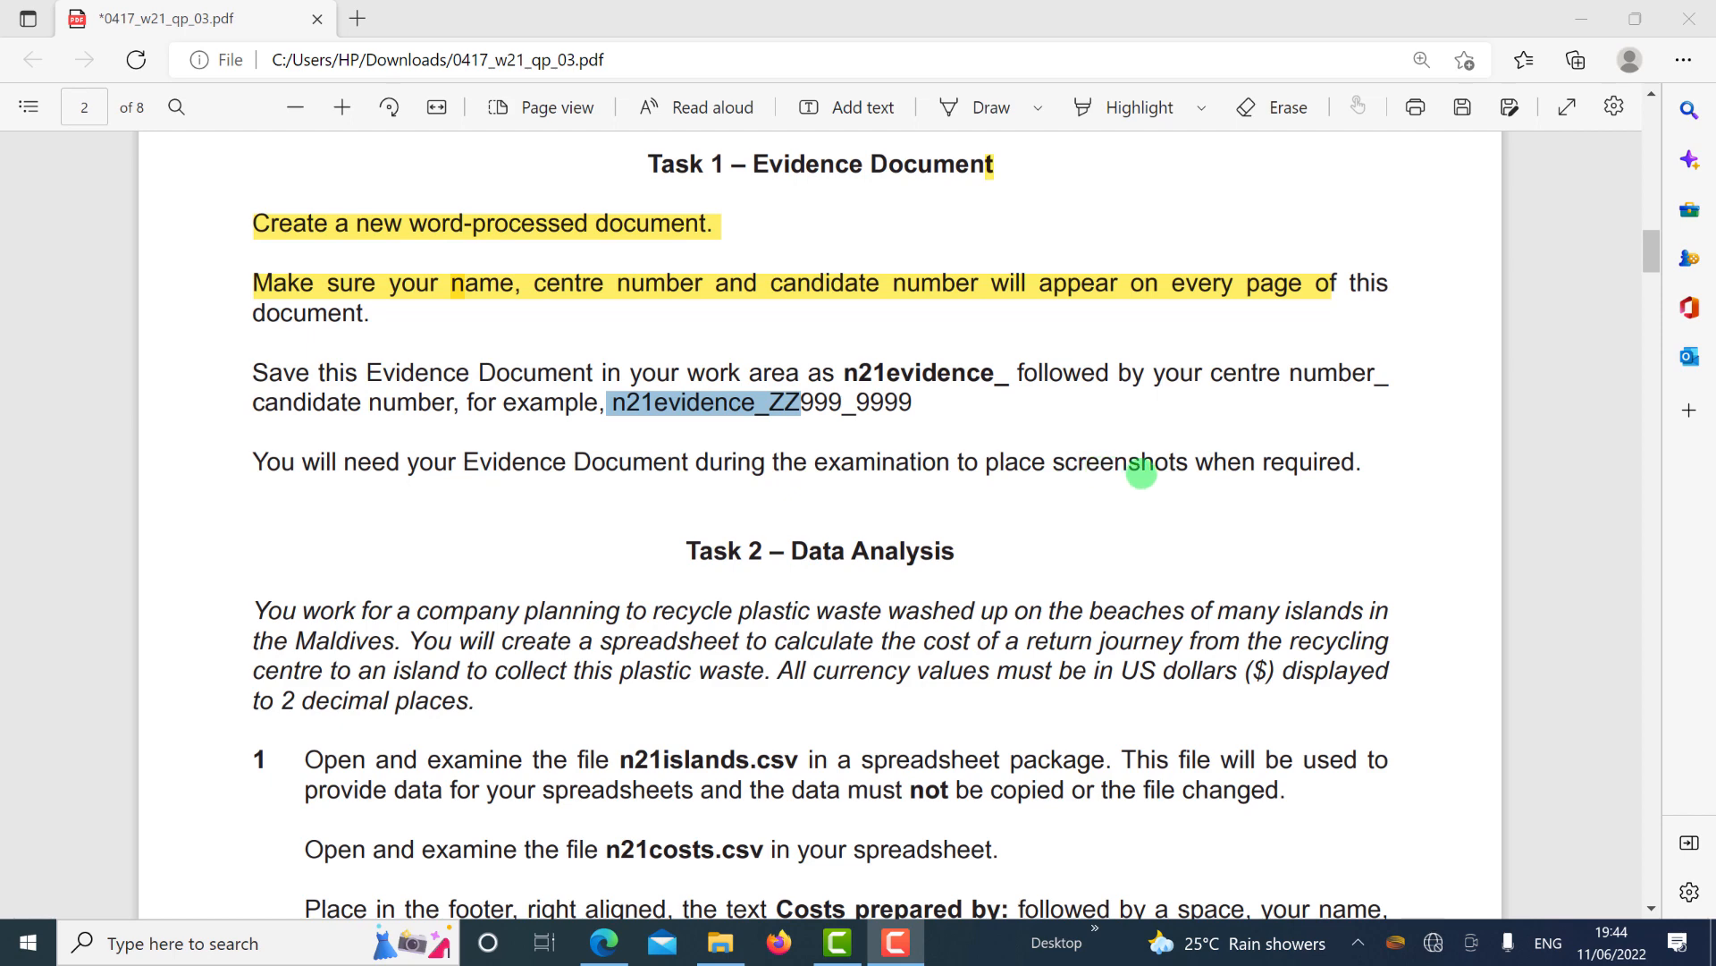
scroll(831, 349, "up", 2)
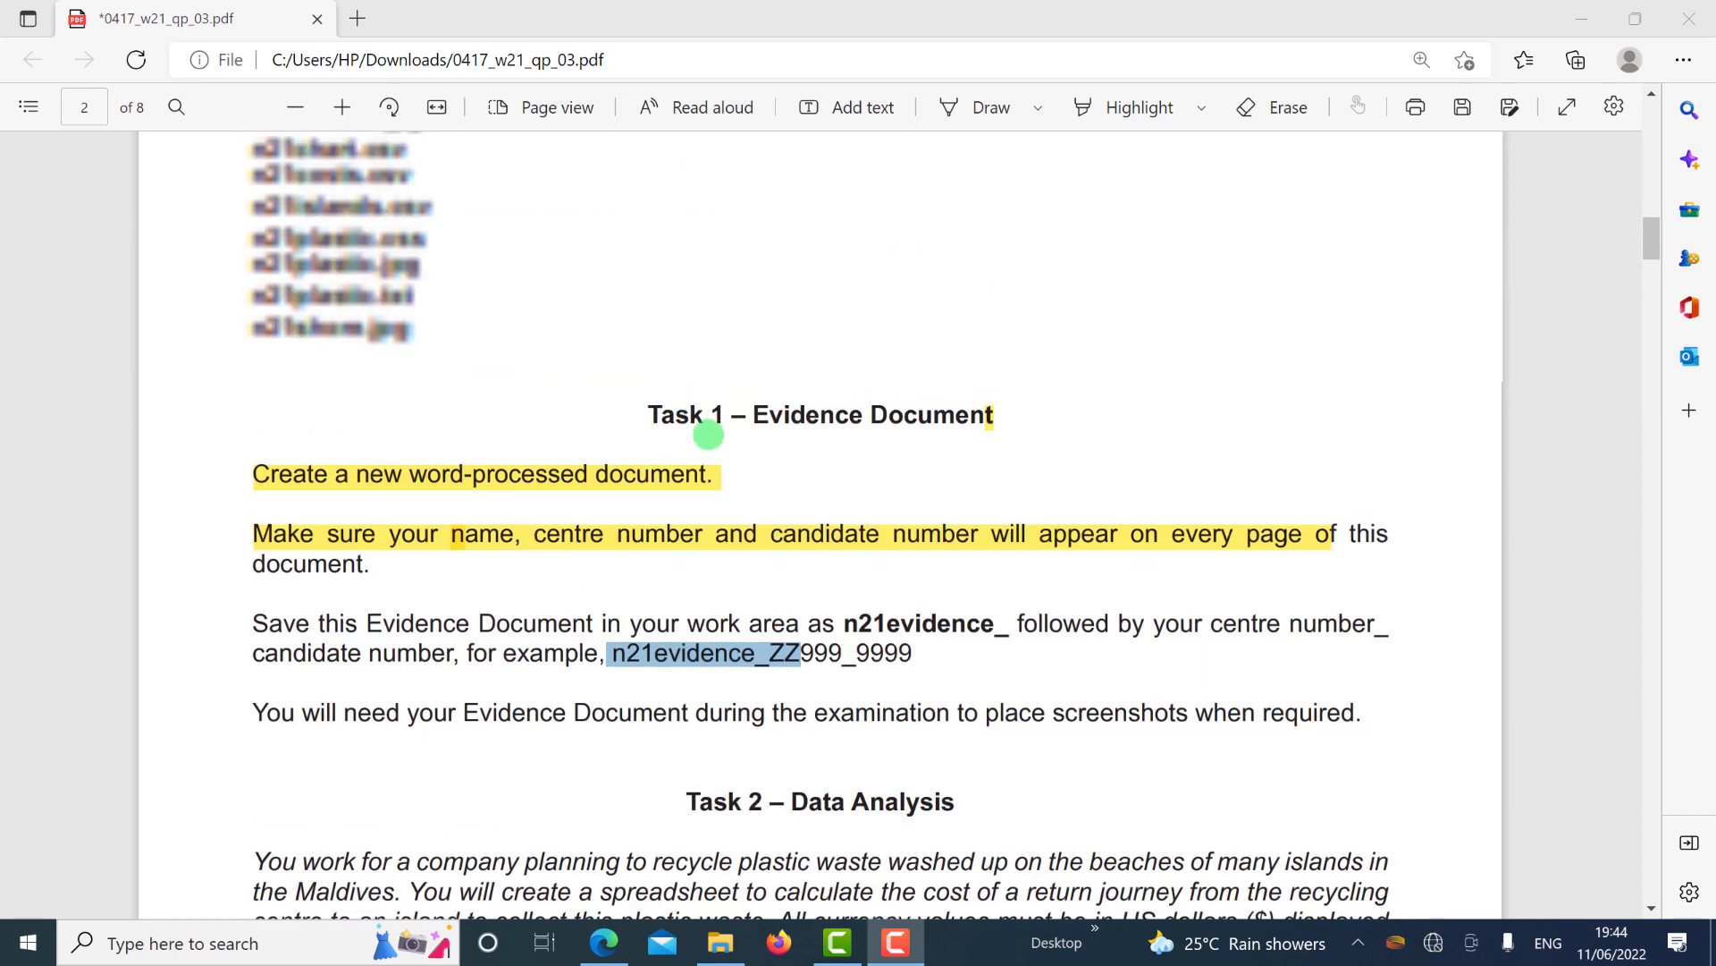
scroll(856, 505, "down", 3)
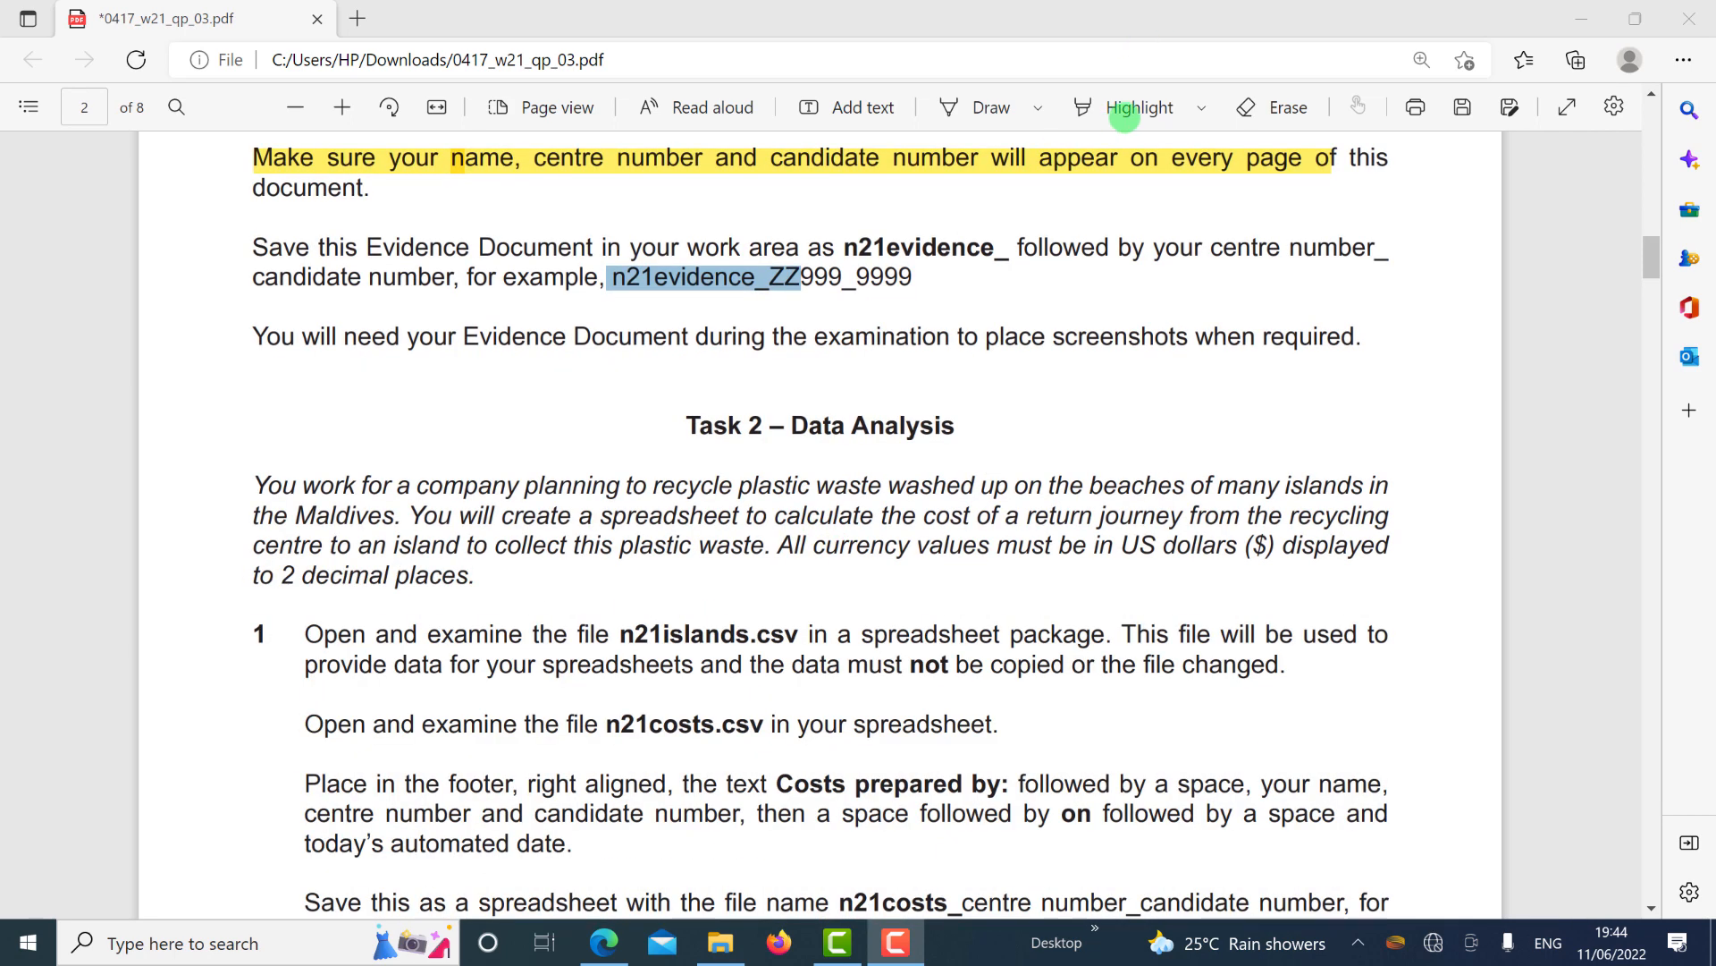
left_click(1165, 116)
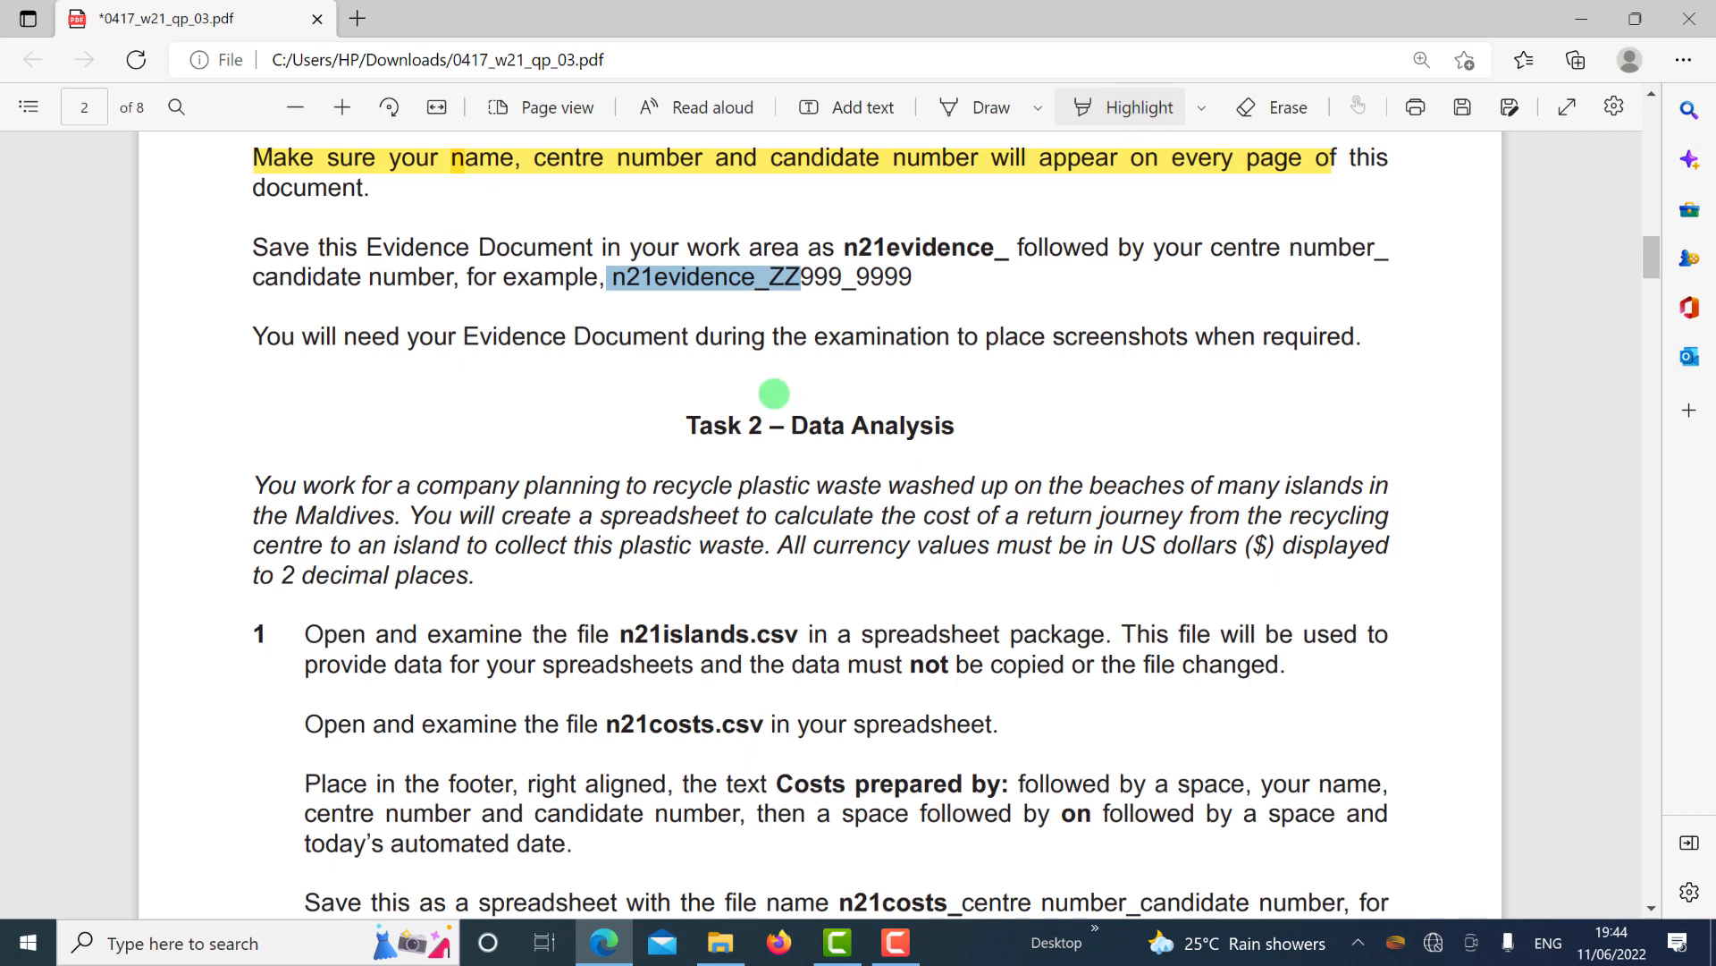
left_click(681, 422)
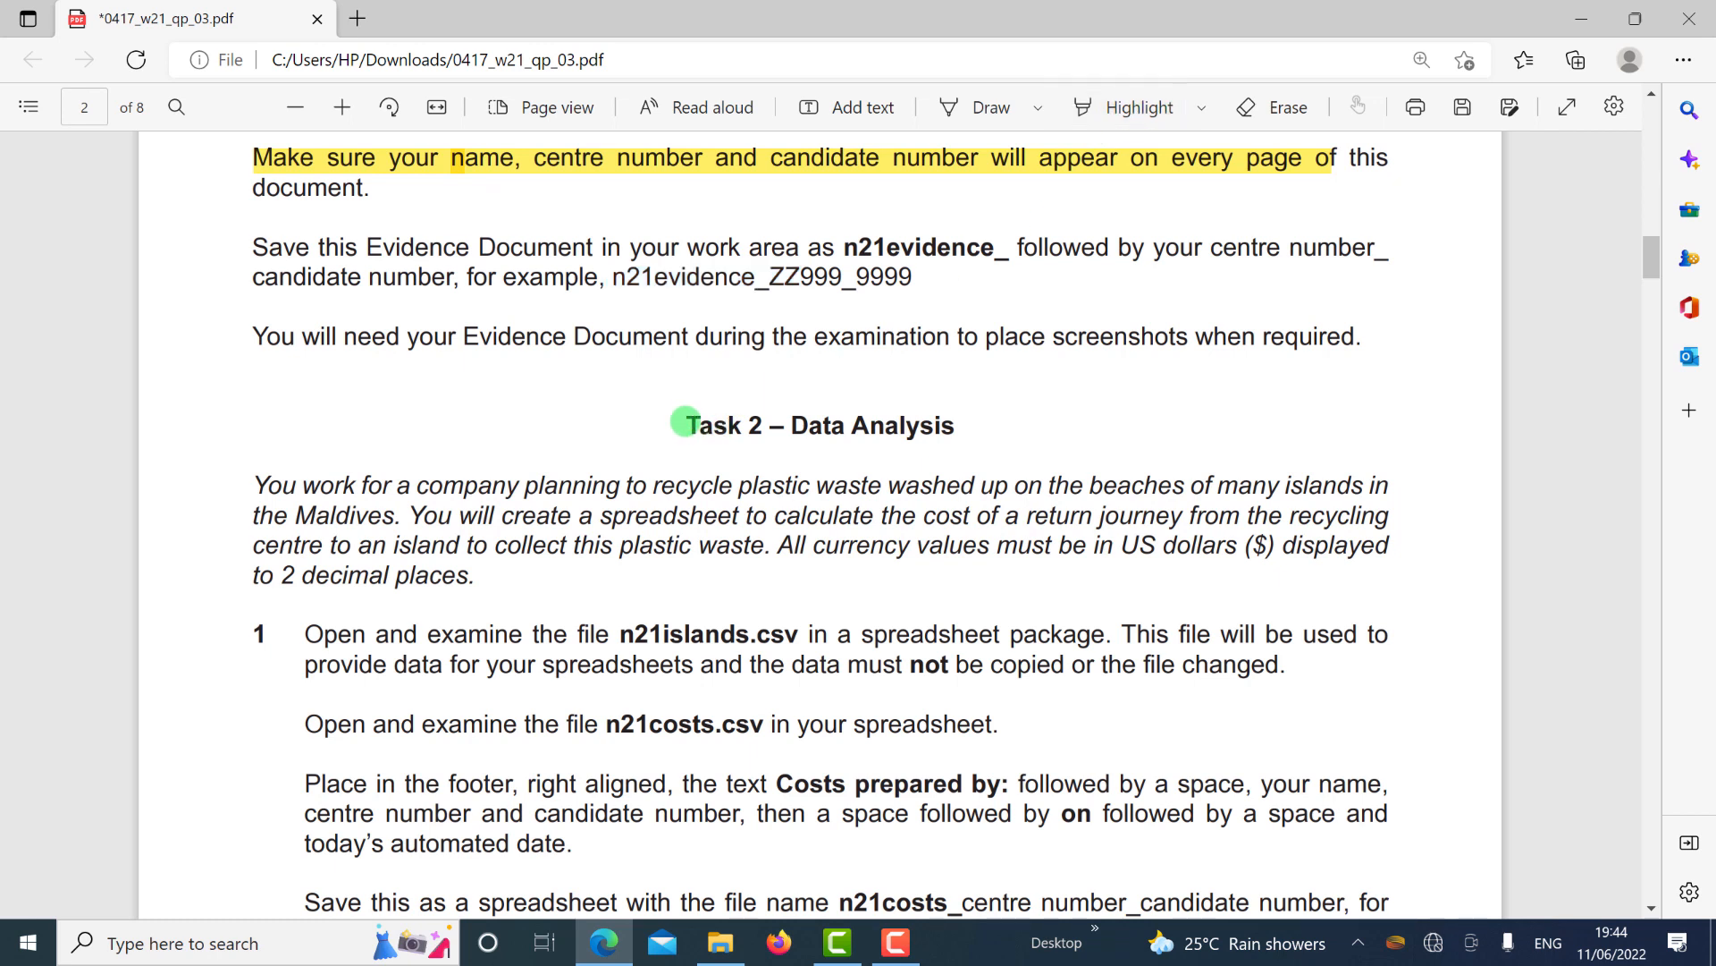
left_click_drag(685, 422, 966, 428)
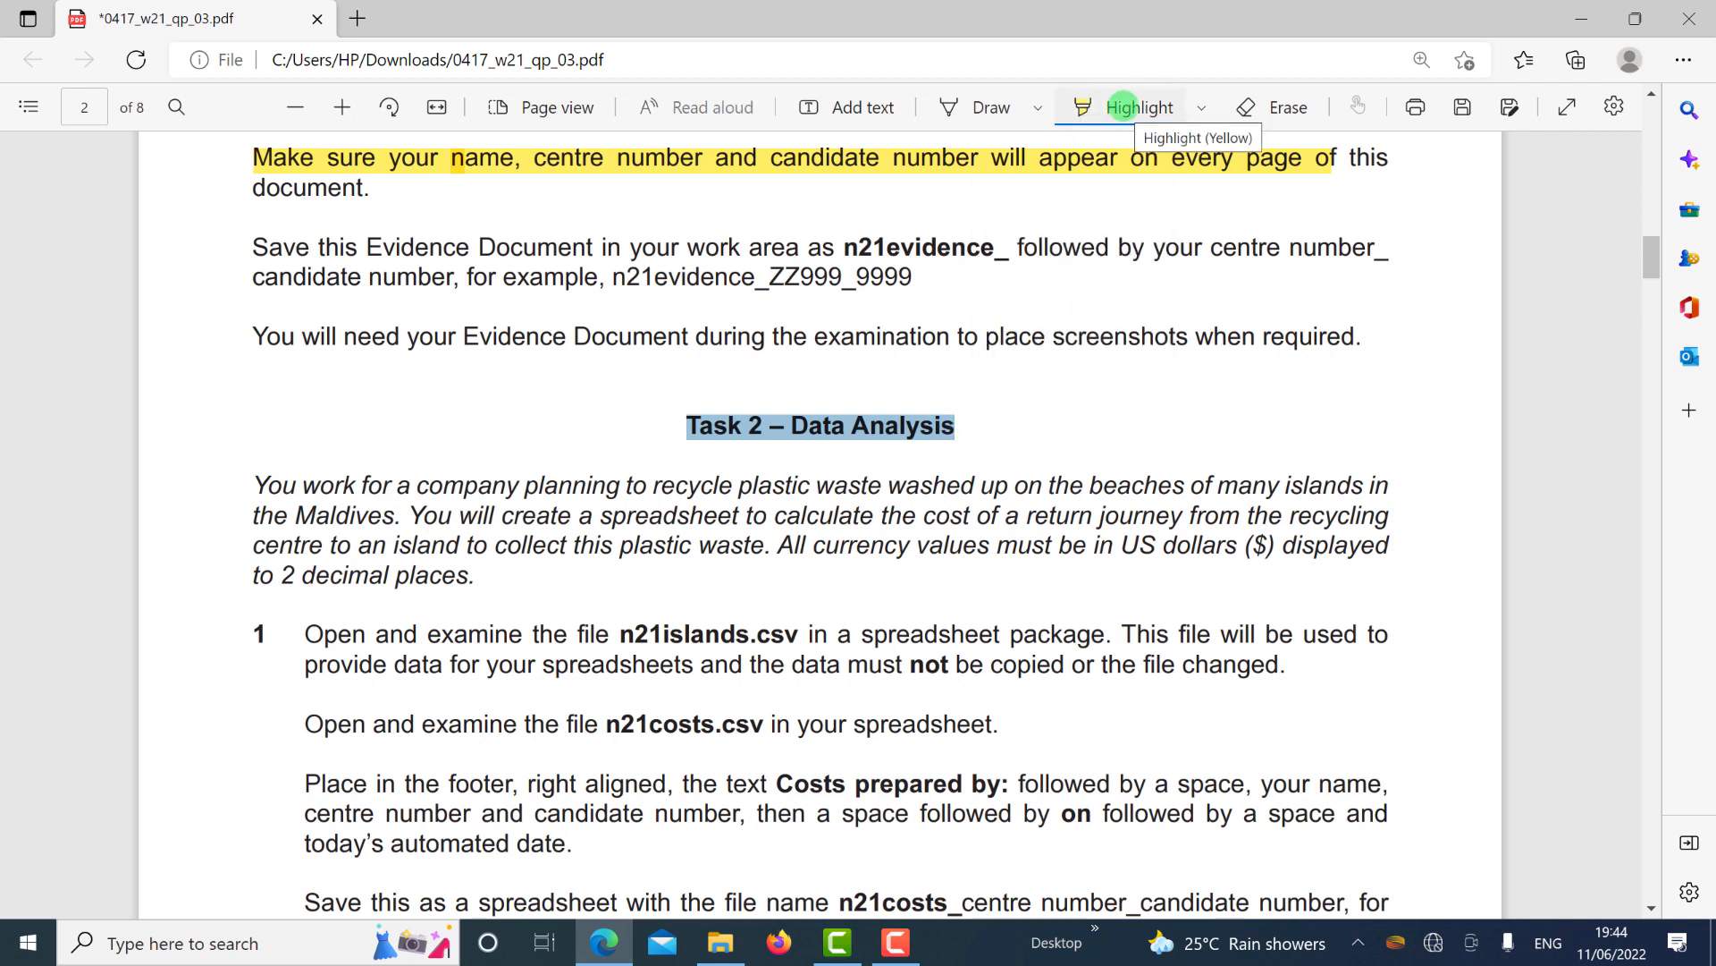
left_click(1124, 108)
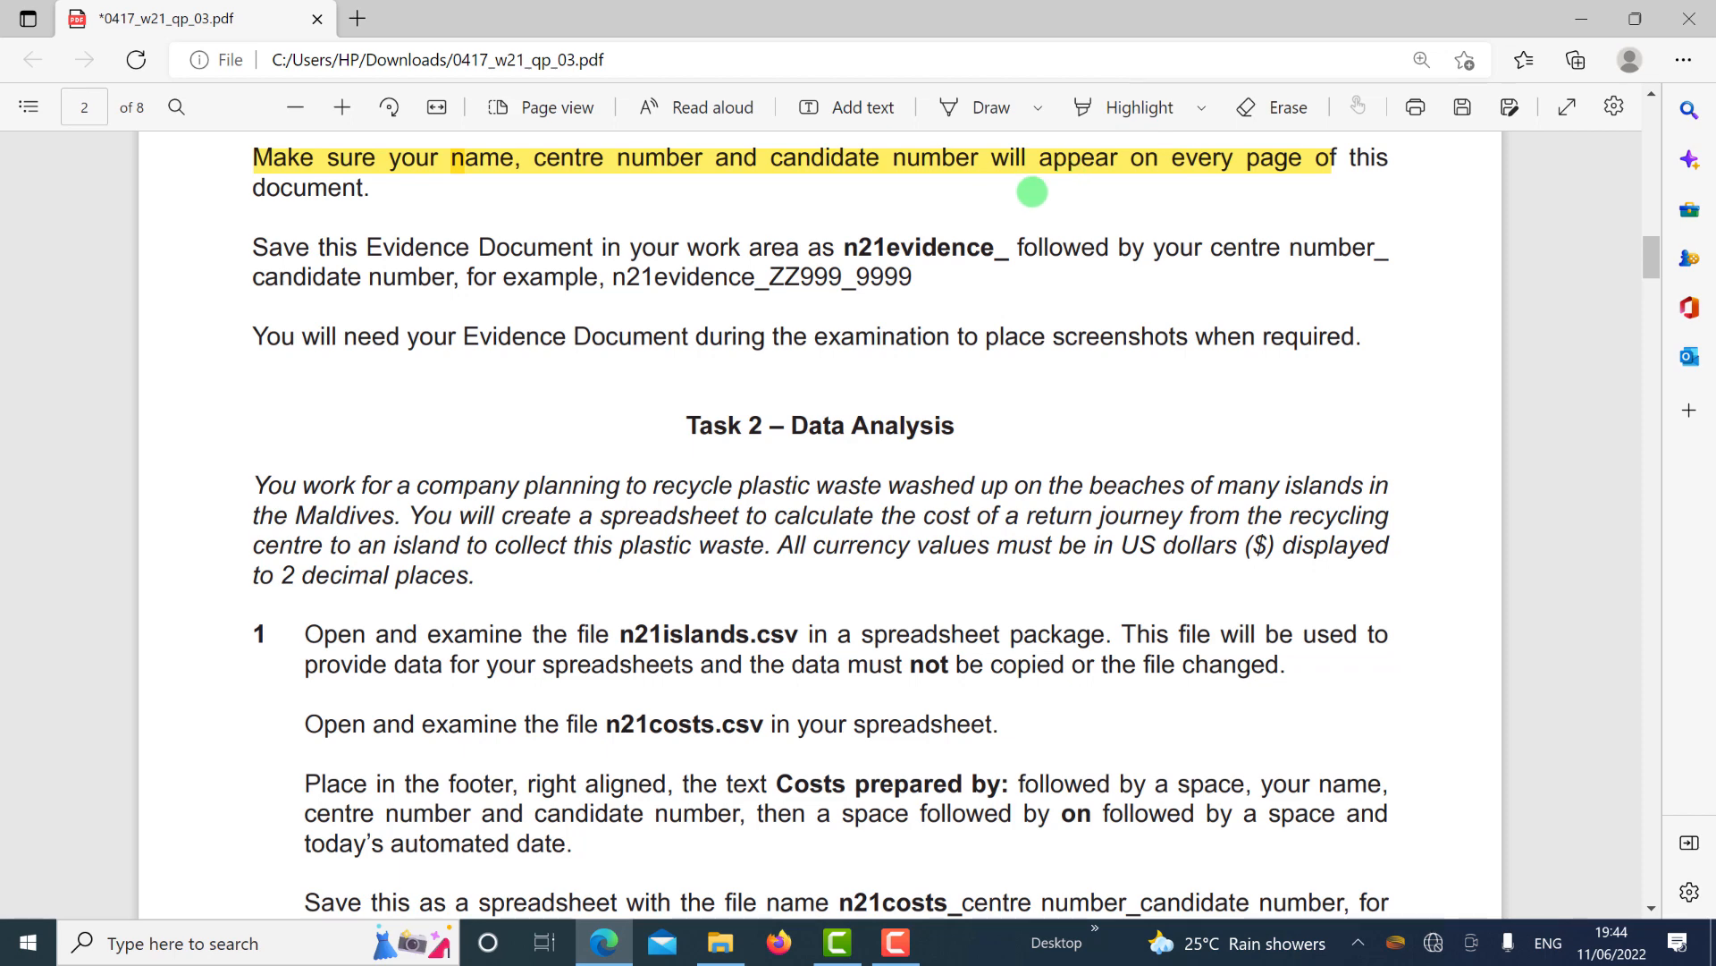
left_click(1107, 114)
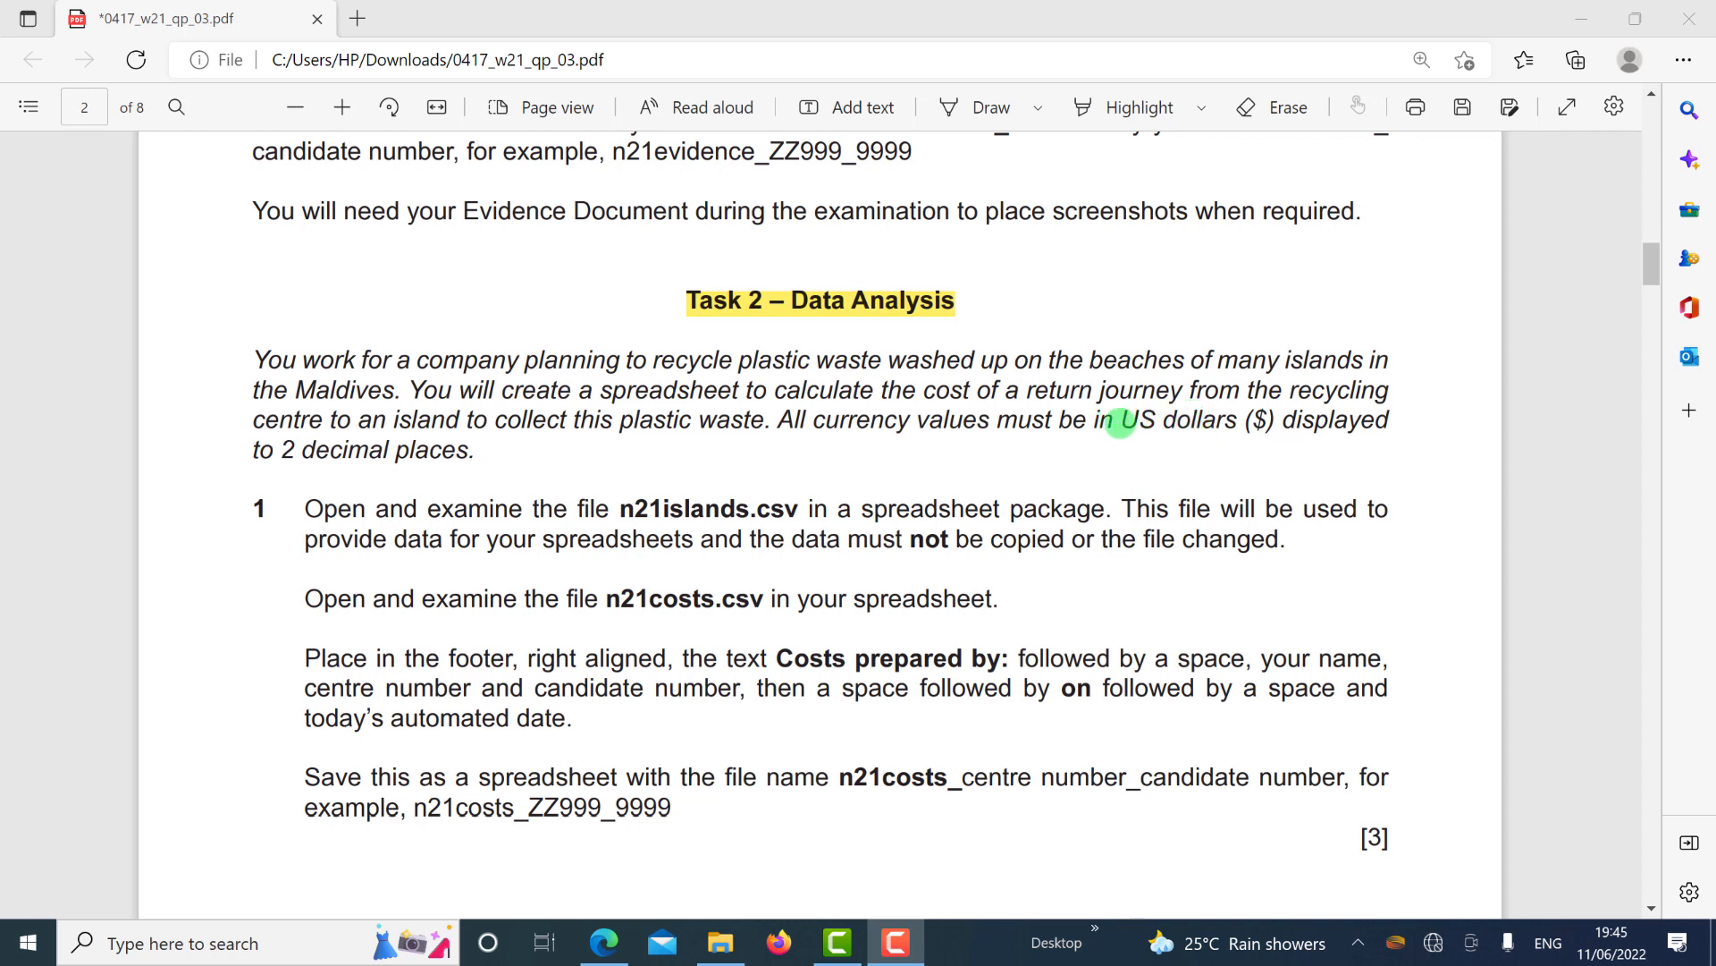
Highlight "in US dollars ($) displayed to 2 decimal places" in red in the Task 2 introduction and turn the highlighter off.
left_click_drag(1117, 421, 1140, 421)
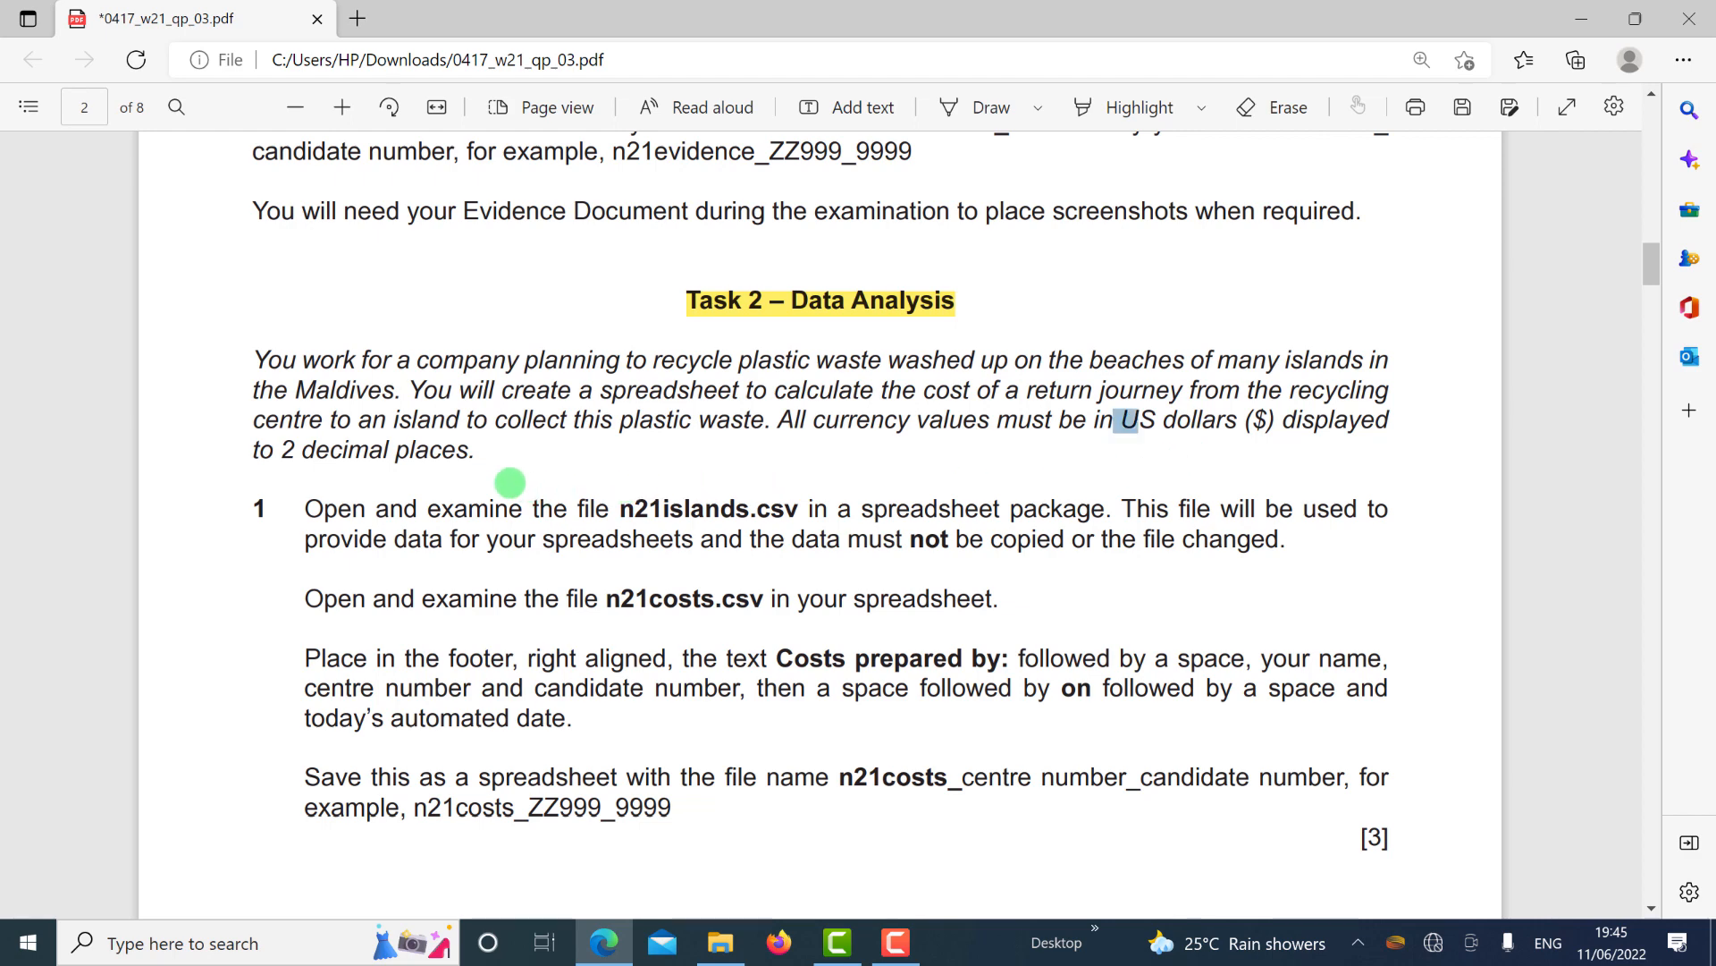
left_click_drag(510, 482, 482, 451)
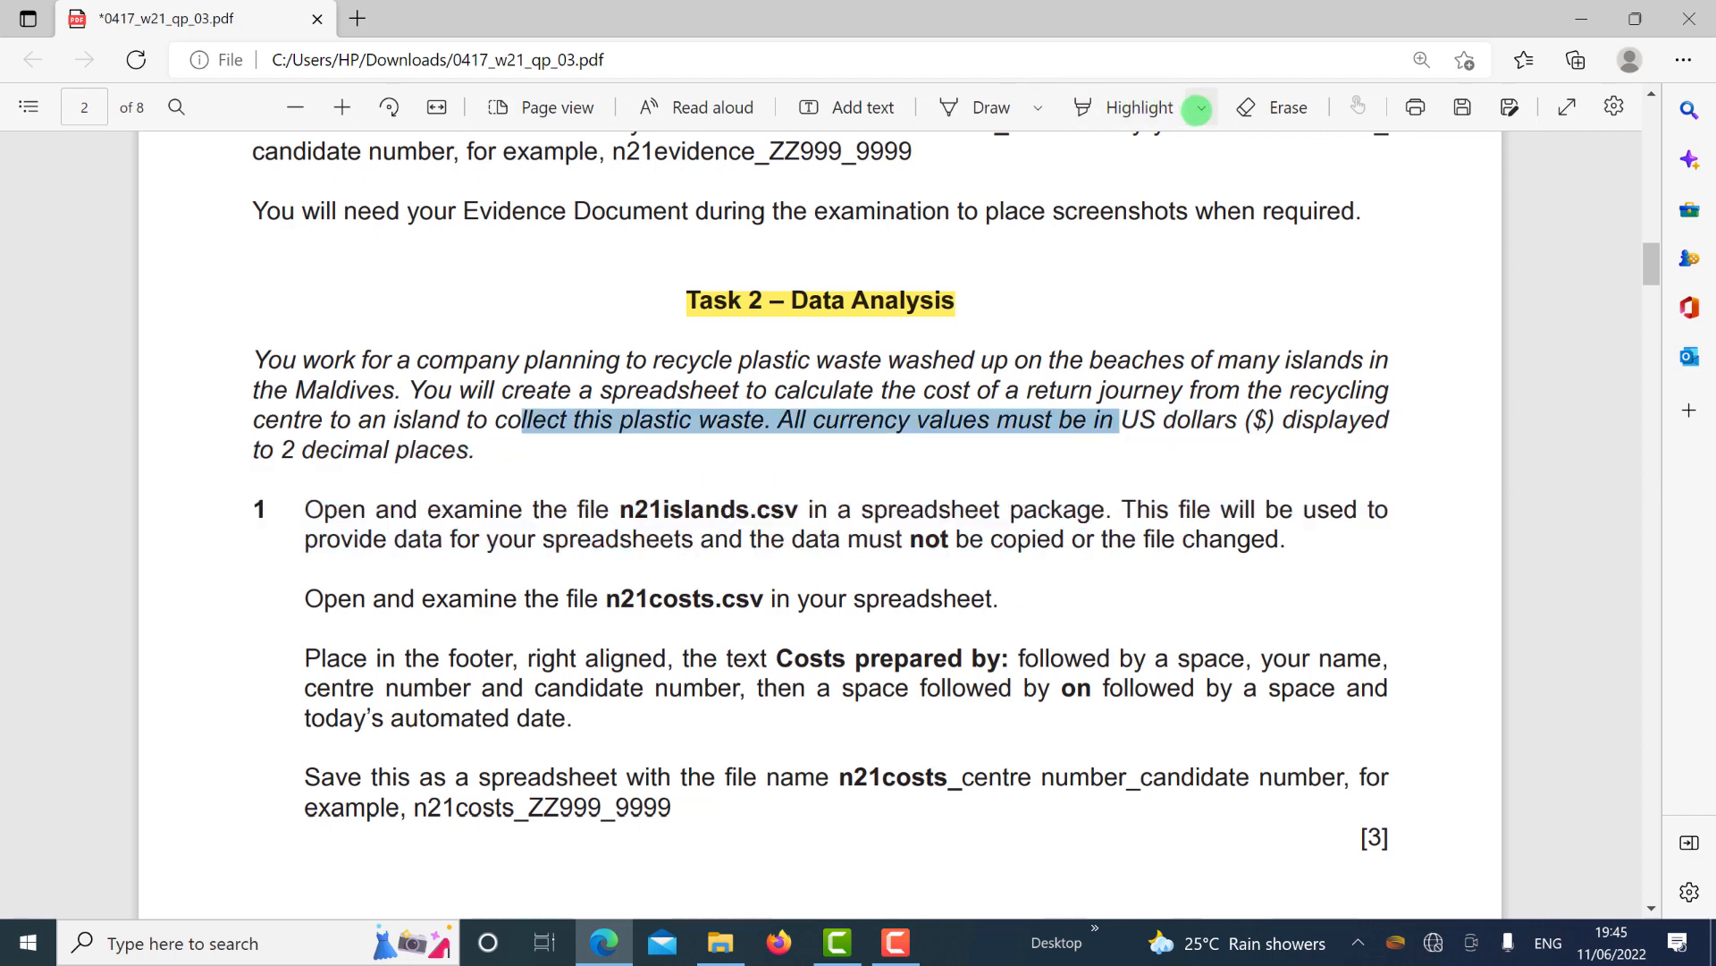
left_click(1198, 111)
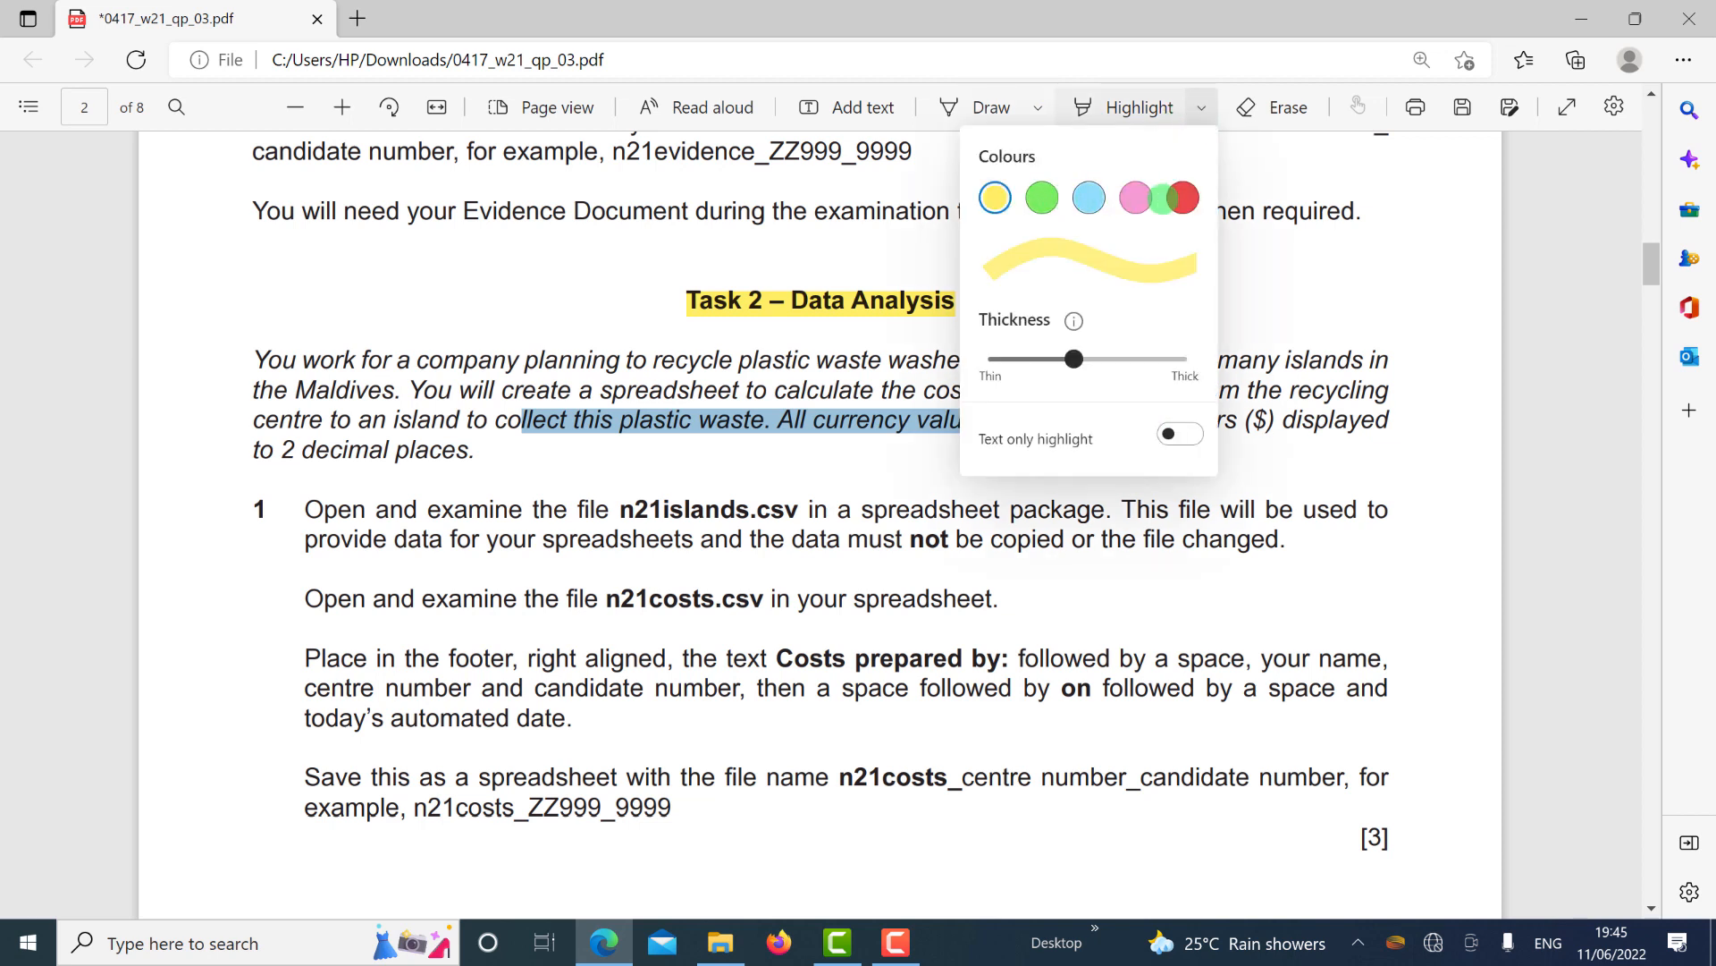
left_click(1182, 196)
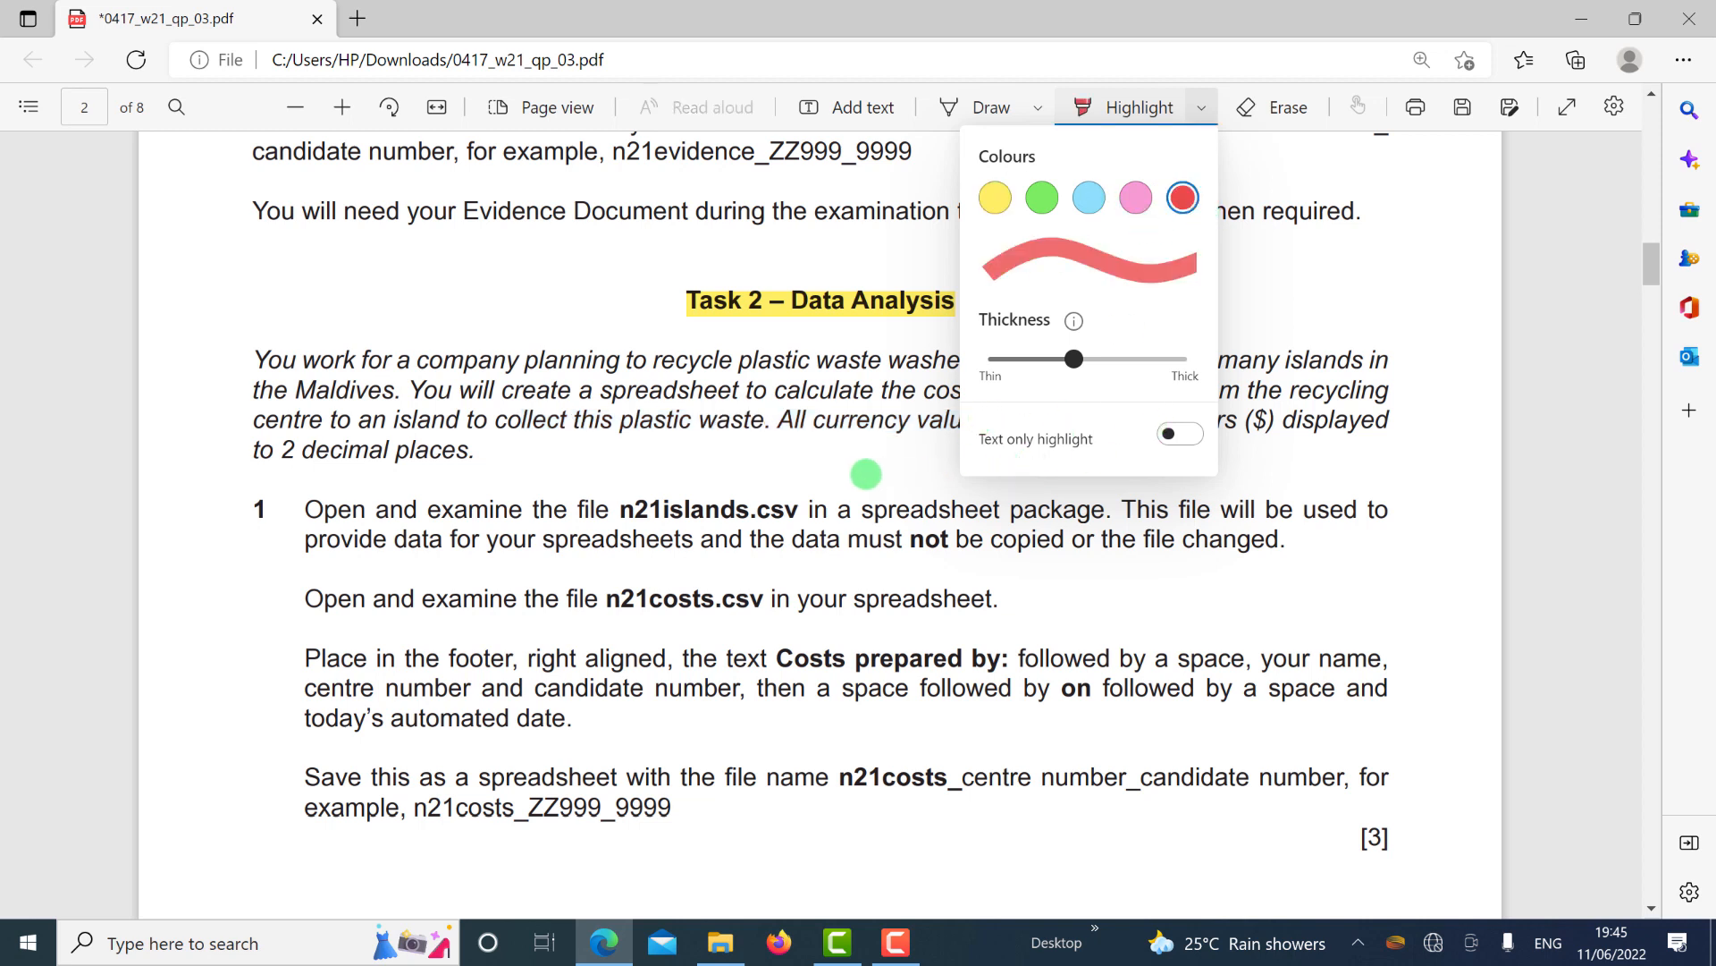
left_click(828, 422)
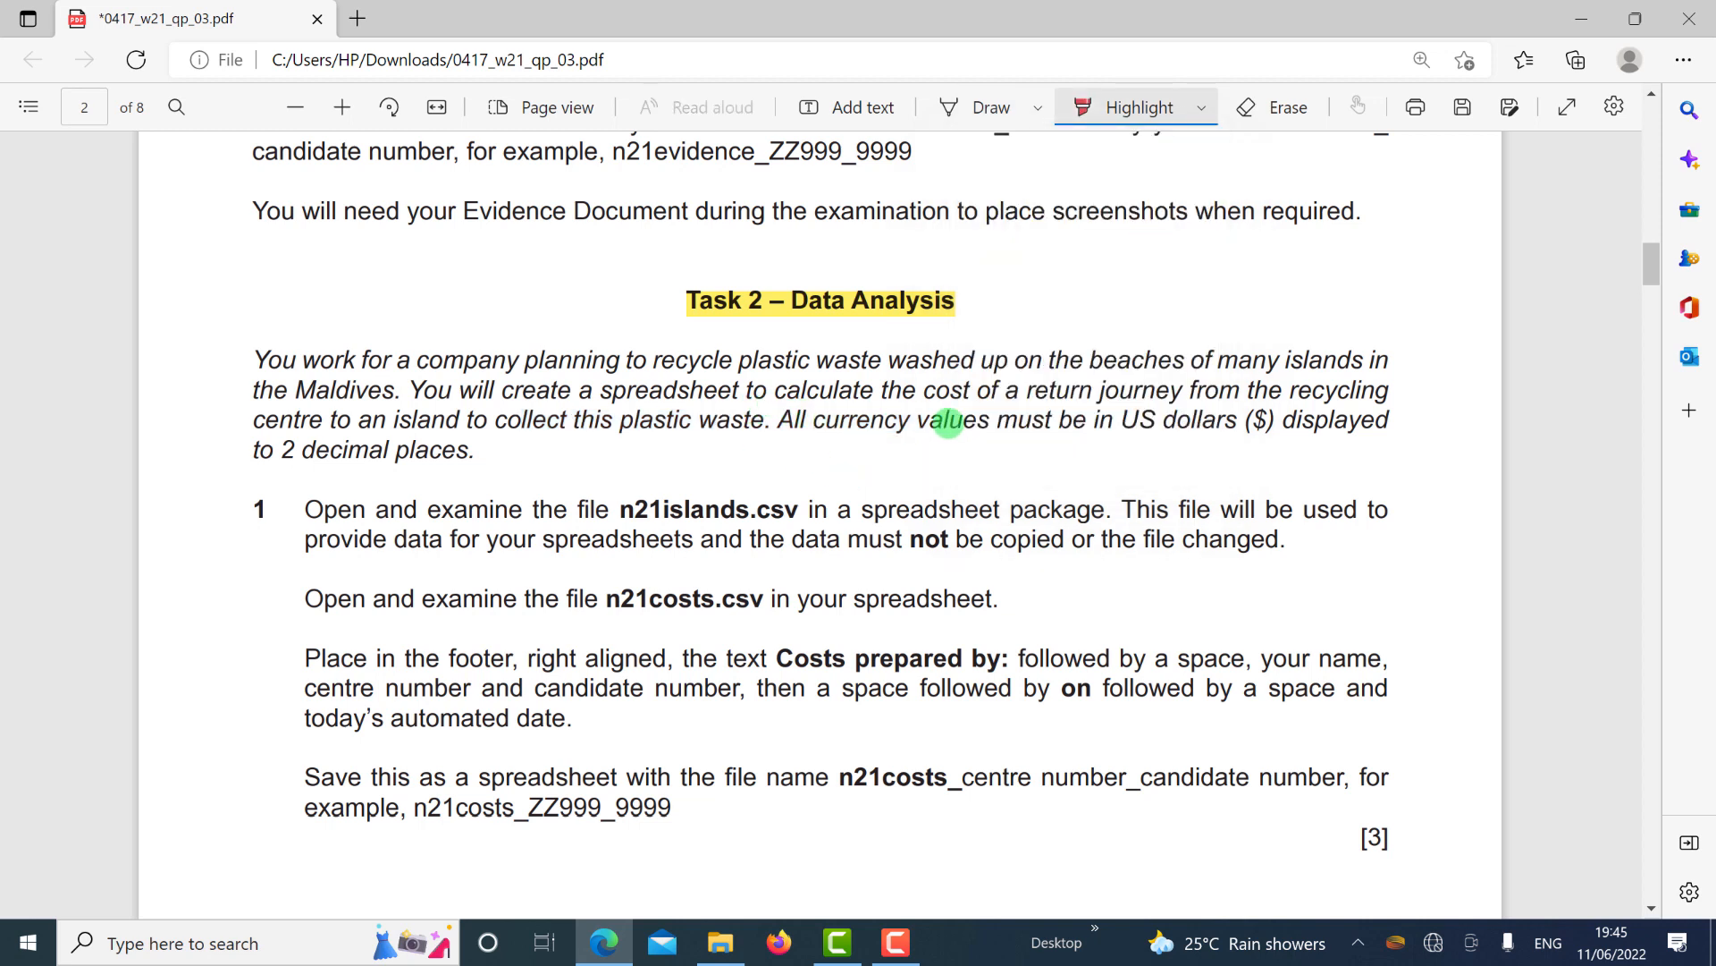
left_click_drag(1090, 421, 1302, 423)
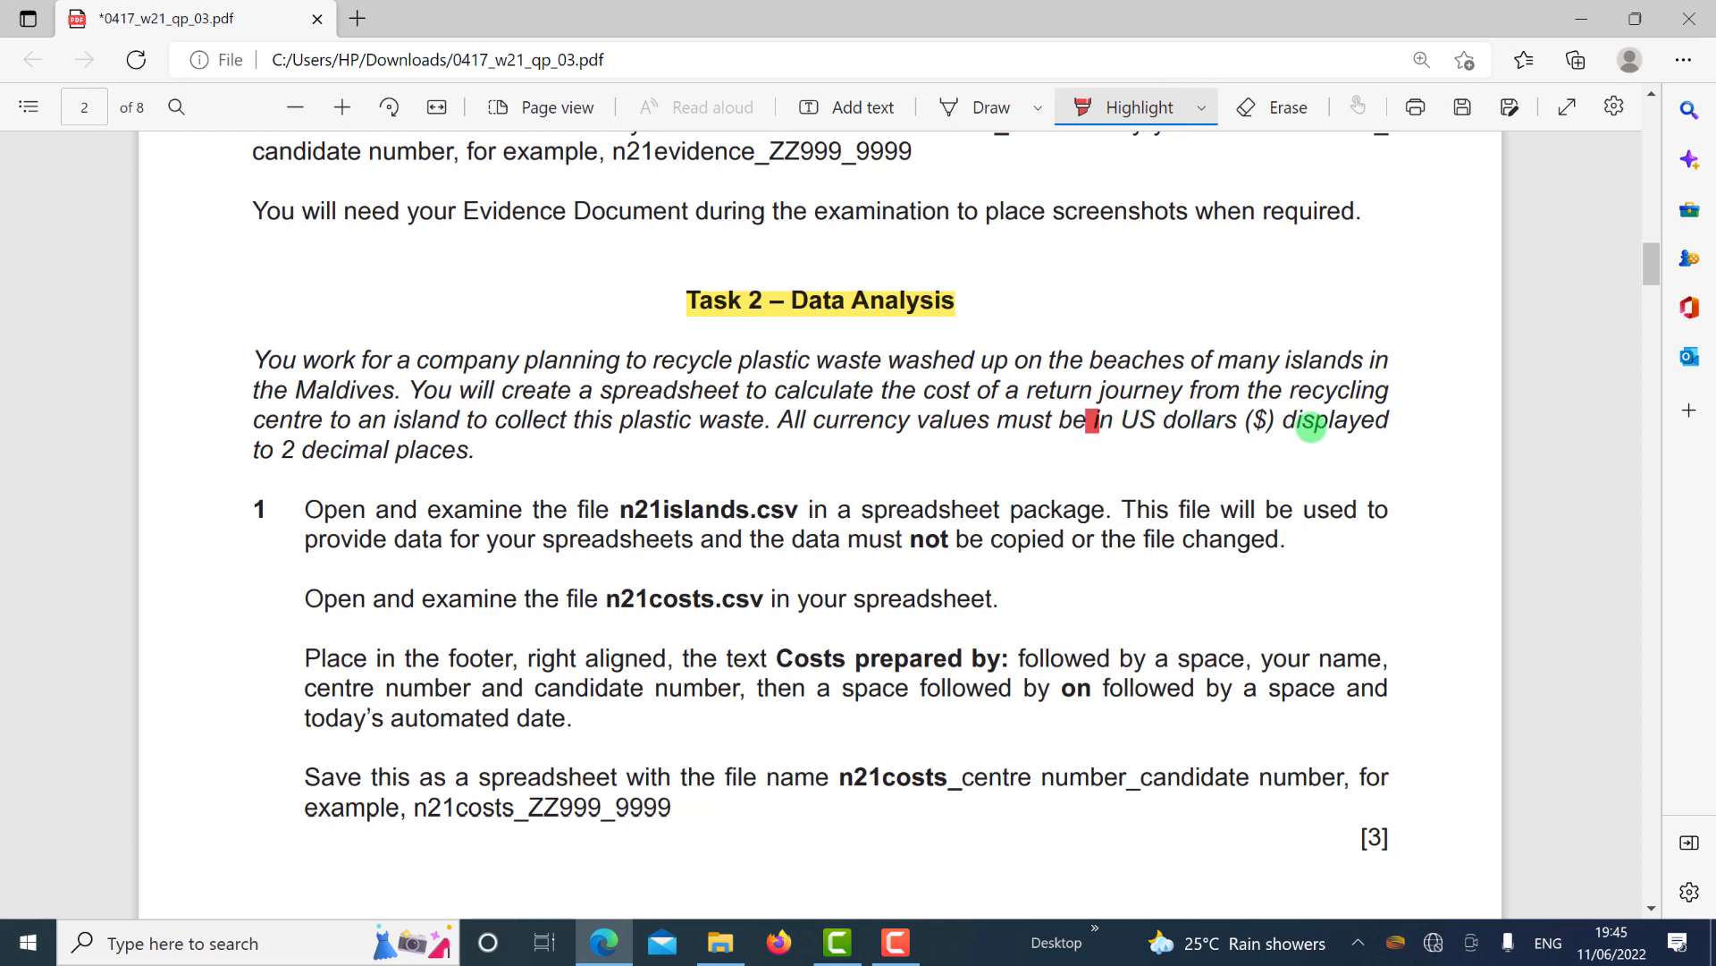
left_click_drag(468, 464, 464, 455)
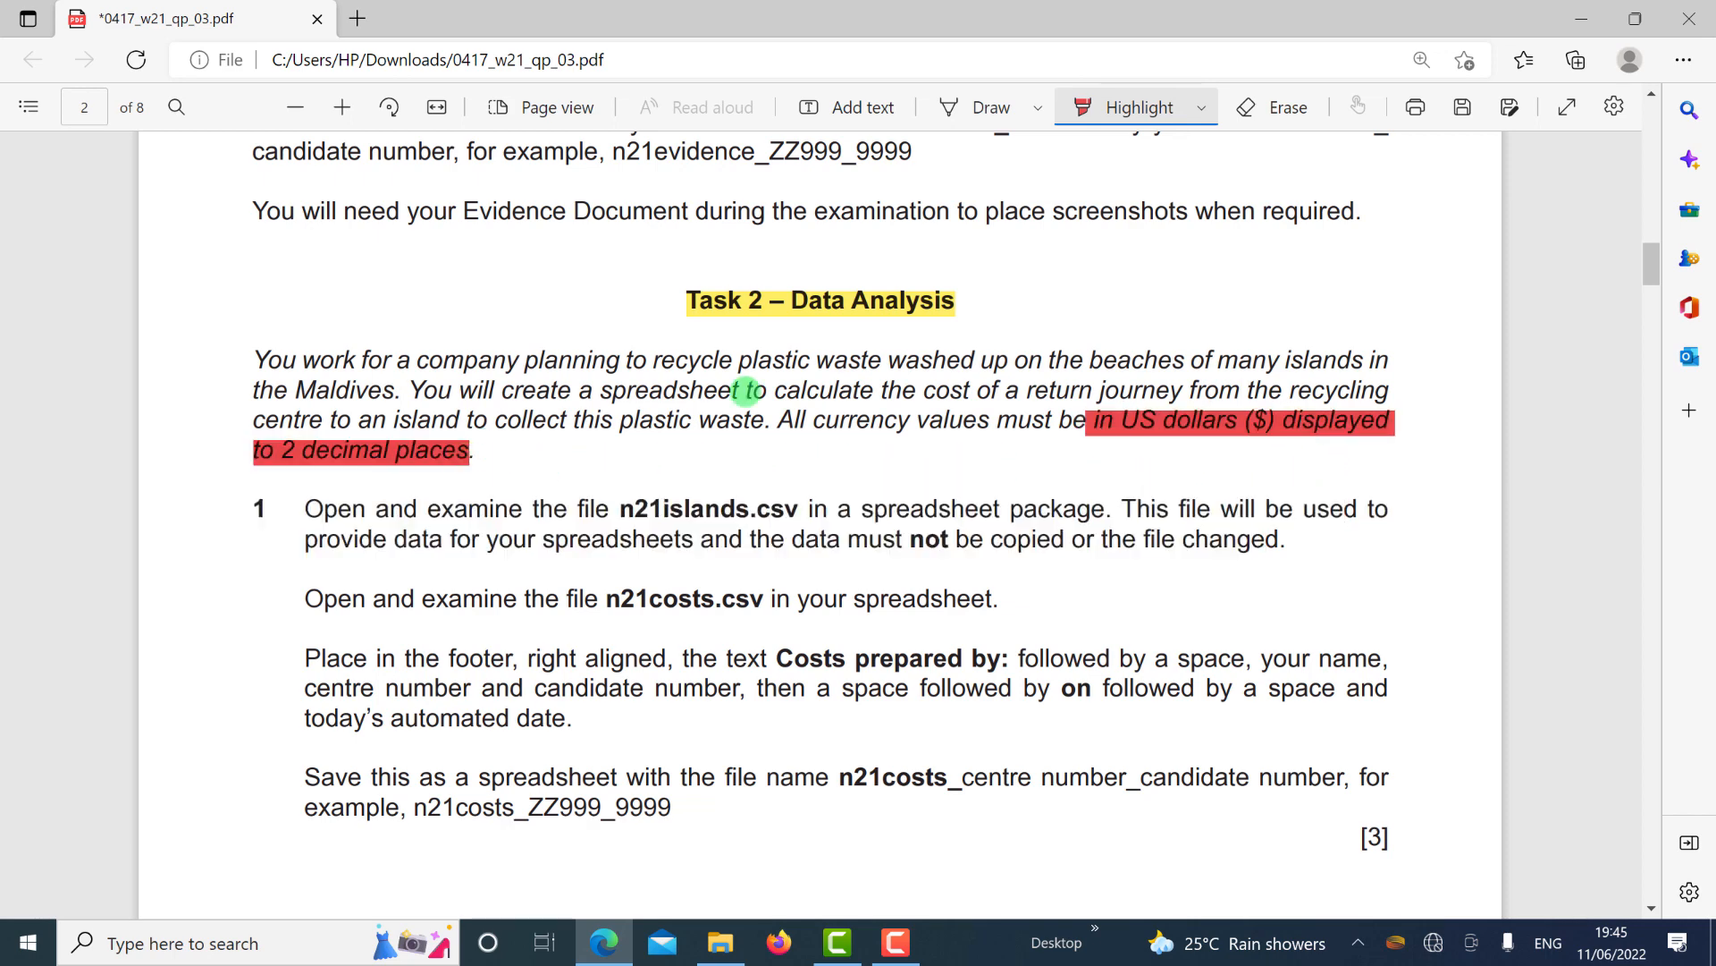
left_click(1138, 105)
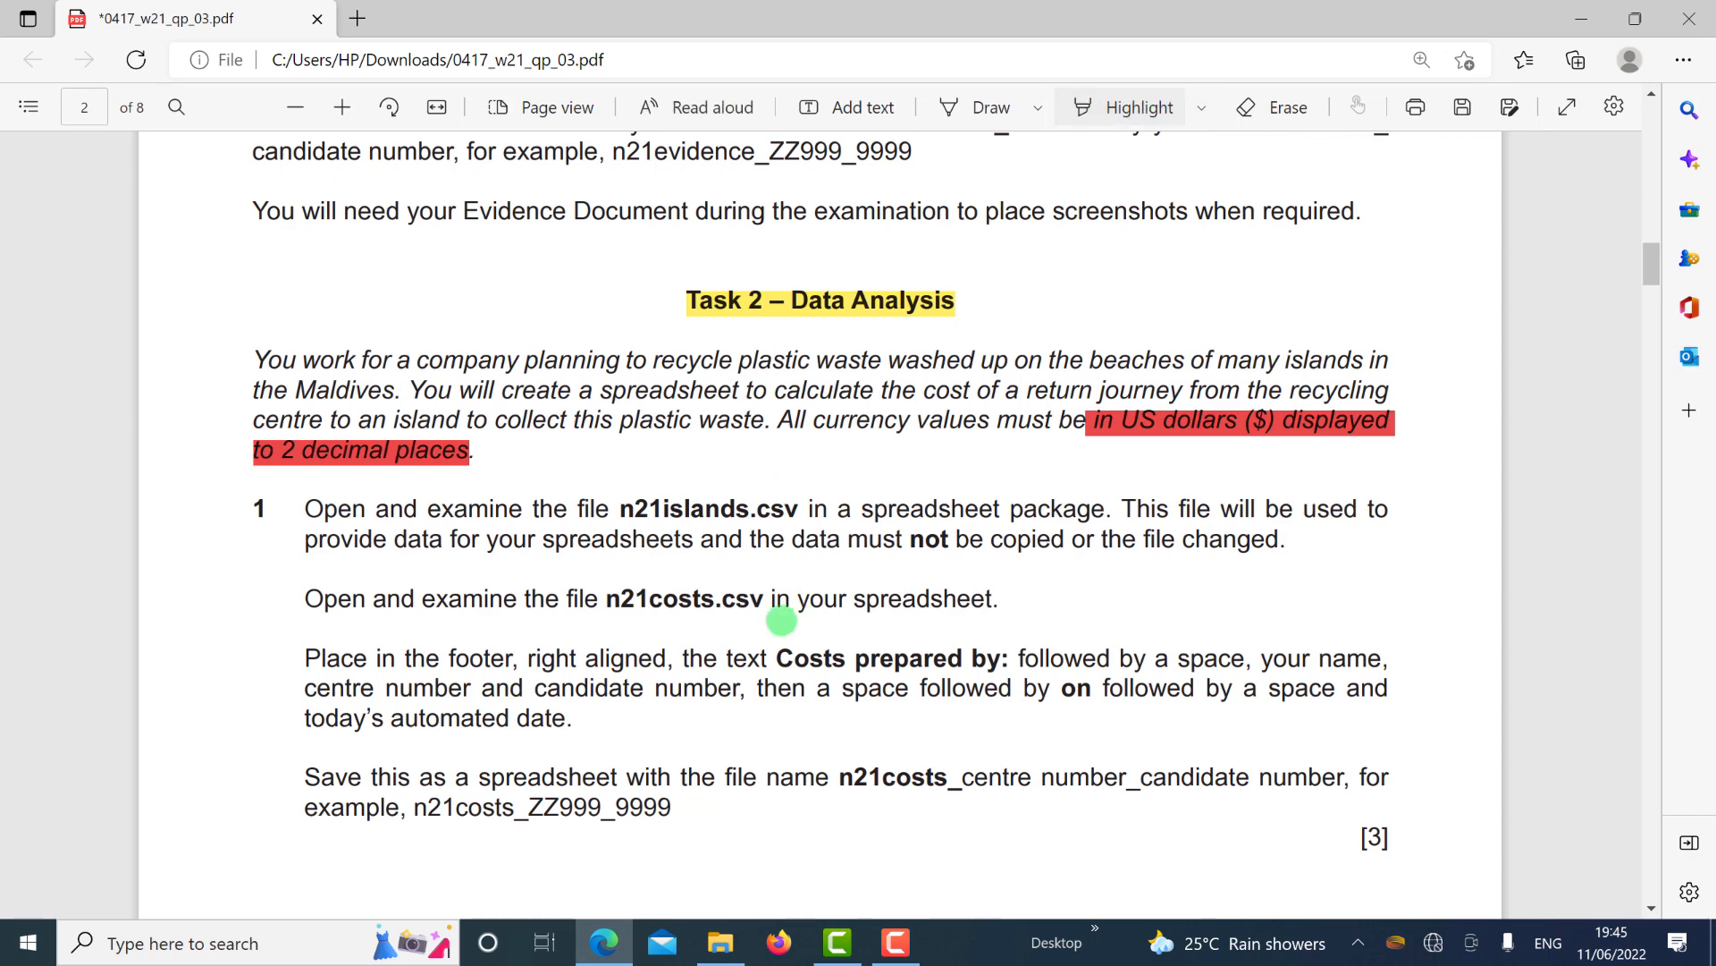
scroll(471, 552, "down", 2)
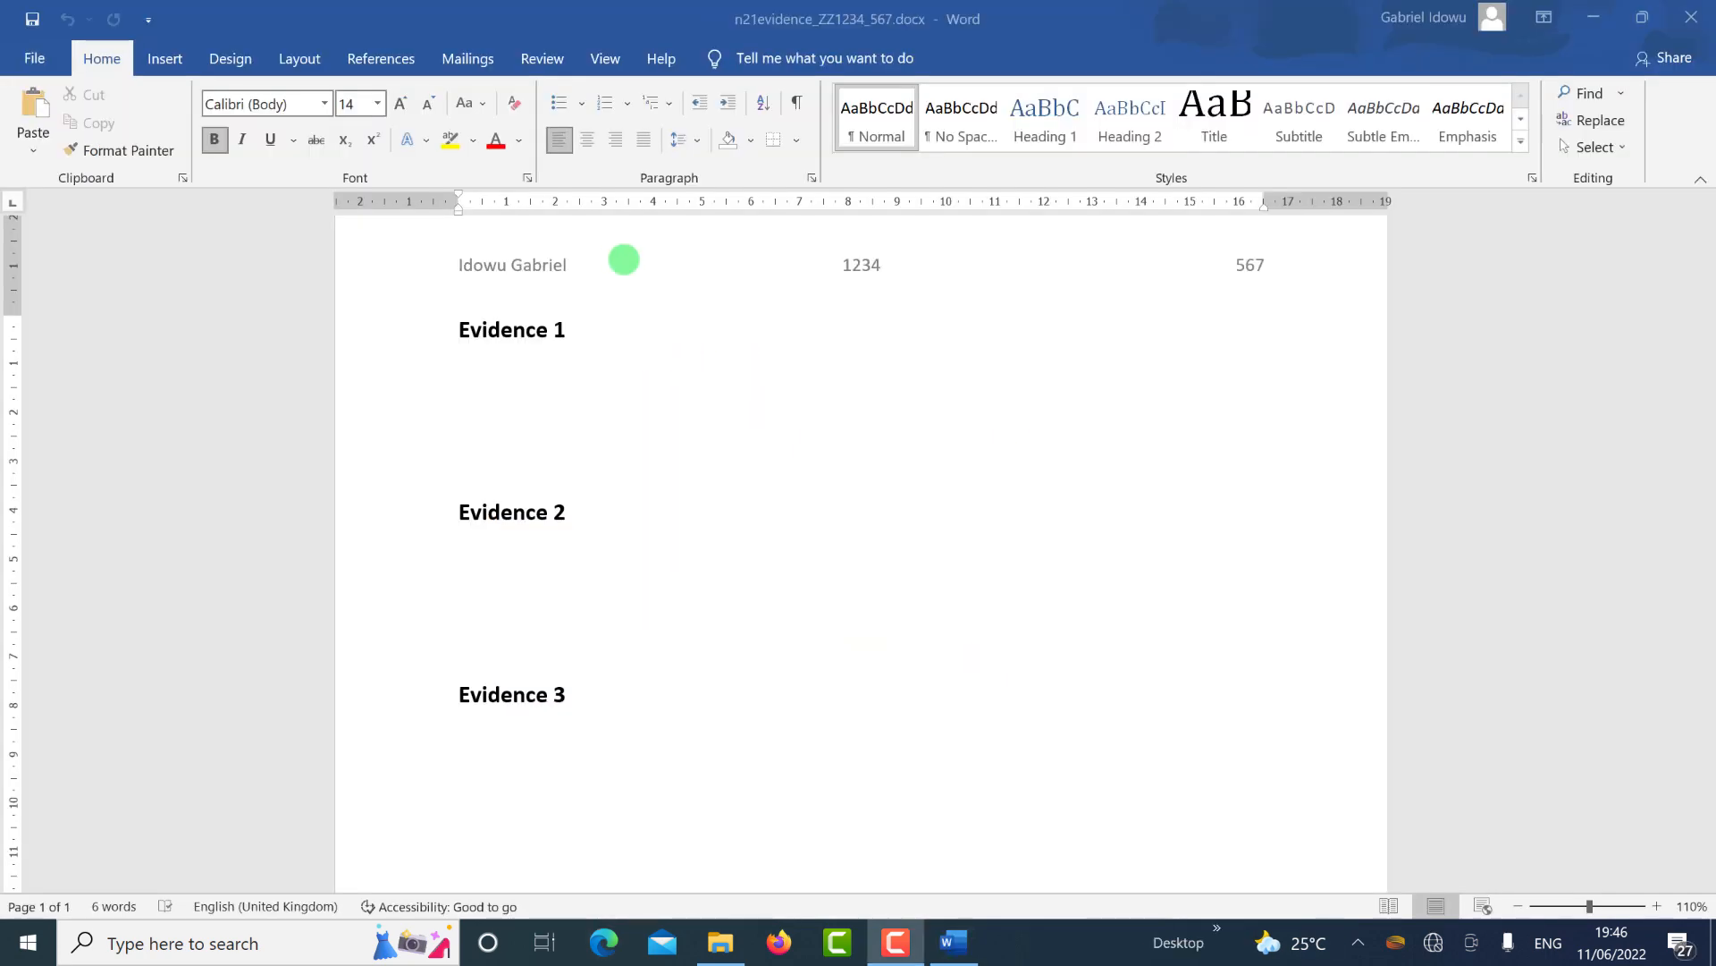
From the 0417_w21_sf_03 folder in File Explorer, open n21islands.csv and n21costs.csv in Excel.
left_click(721, 940)
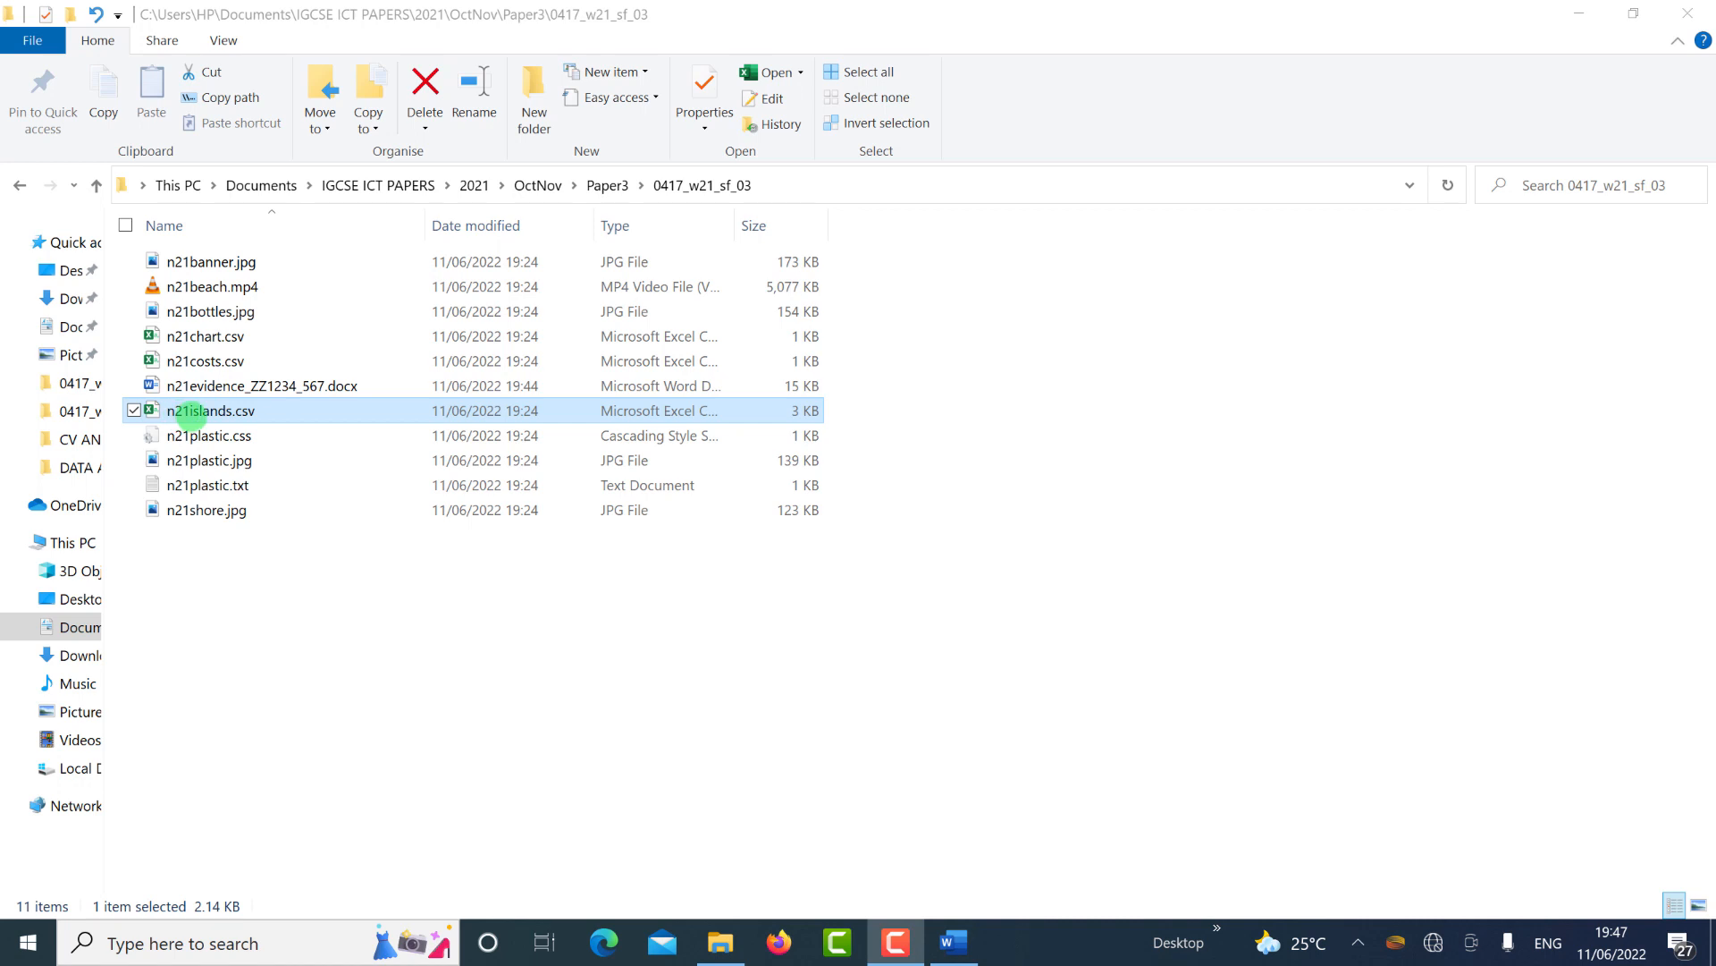
left_click(191, 414)
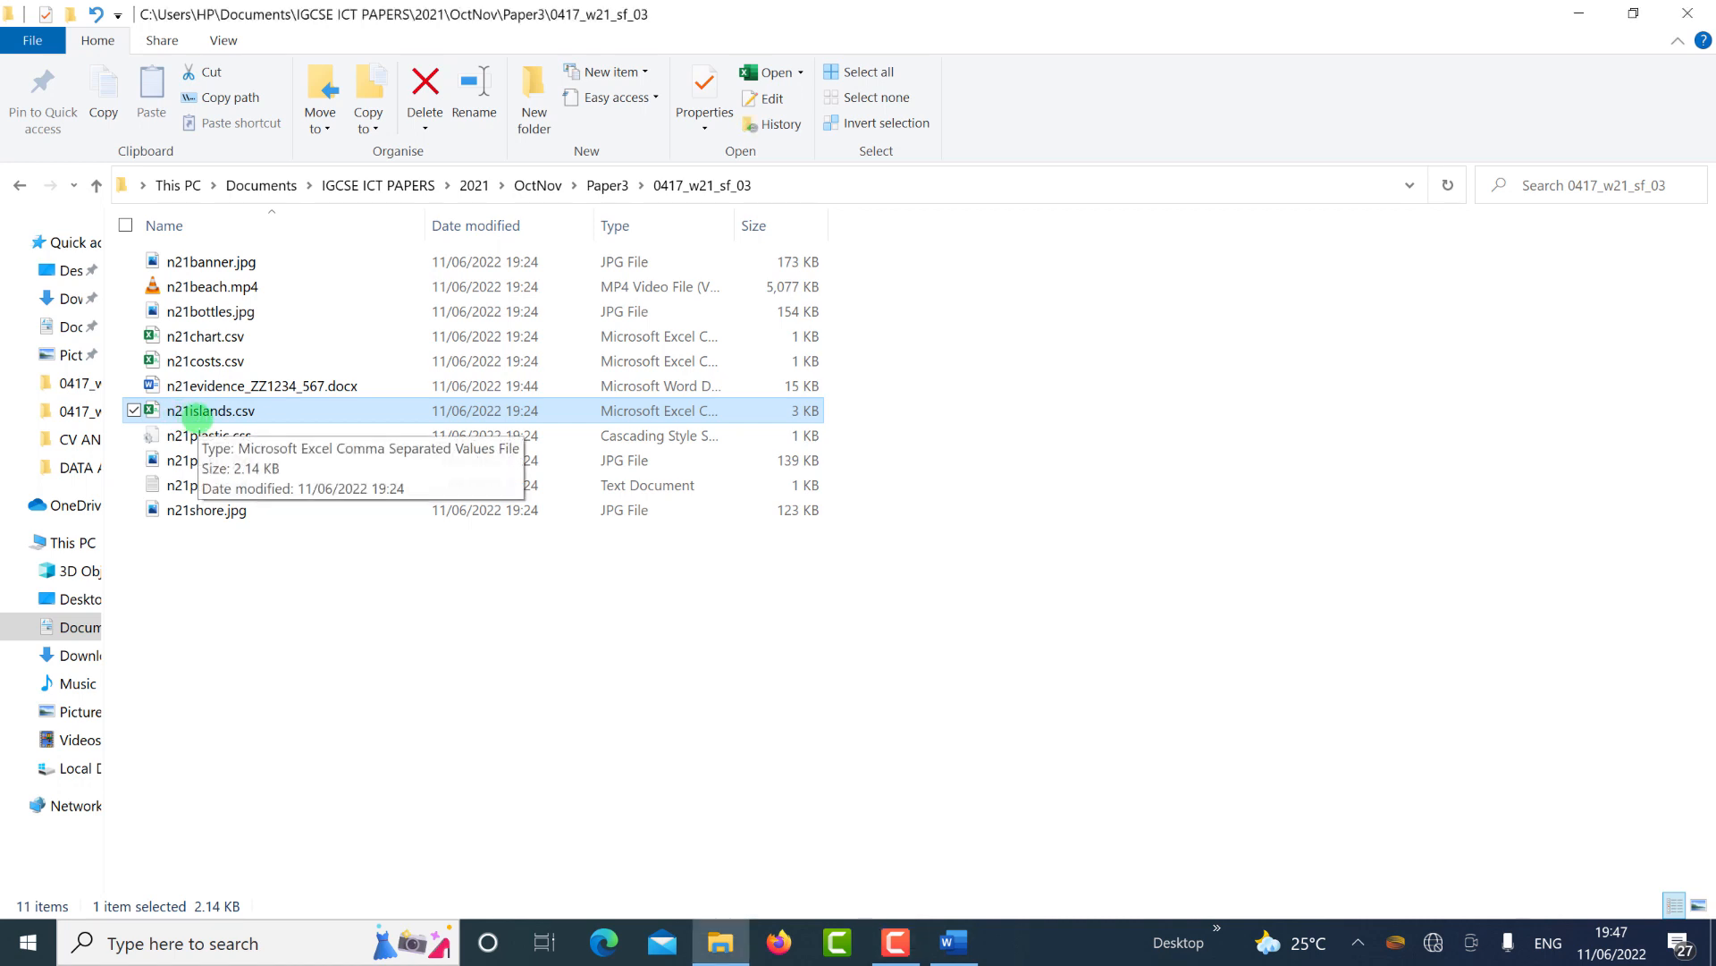
double_click(268, 411)
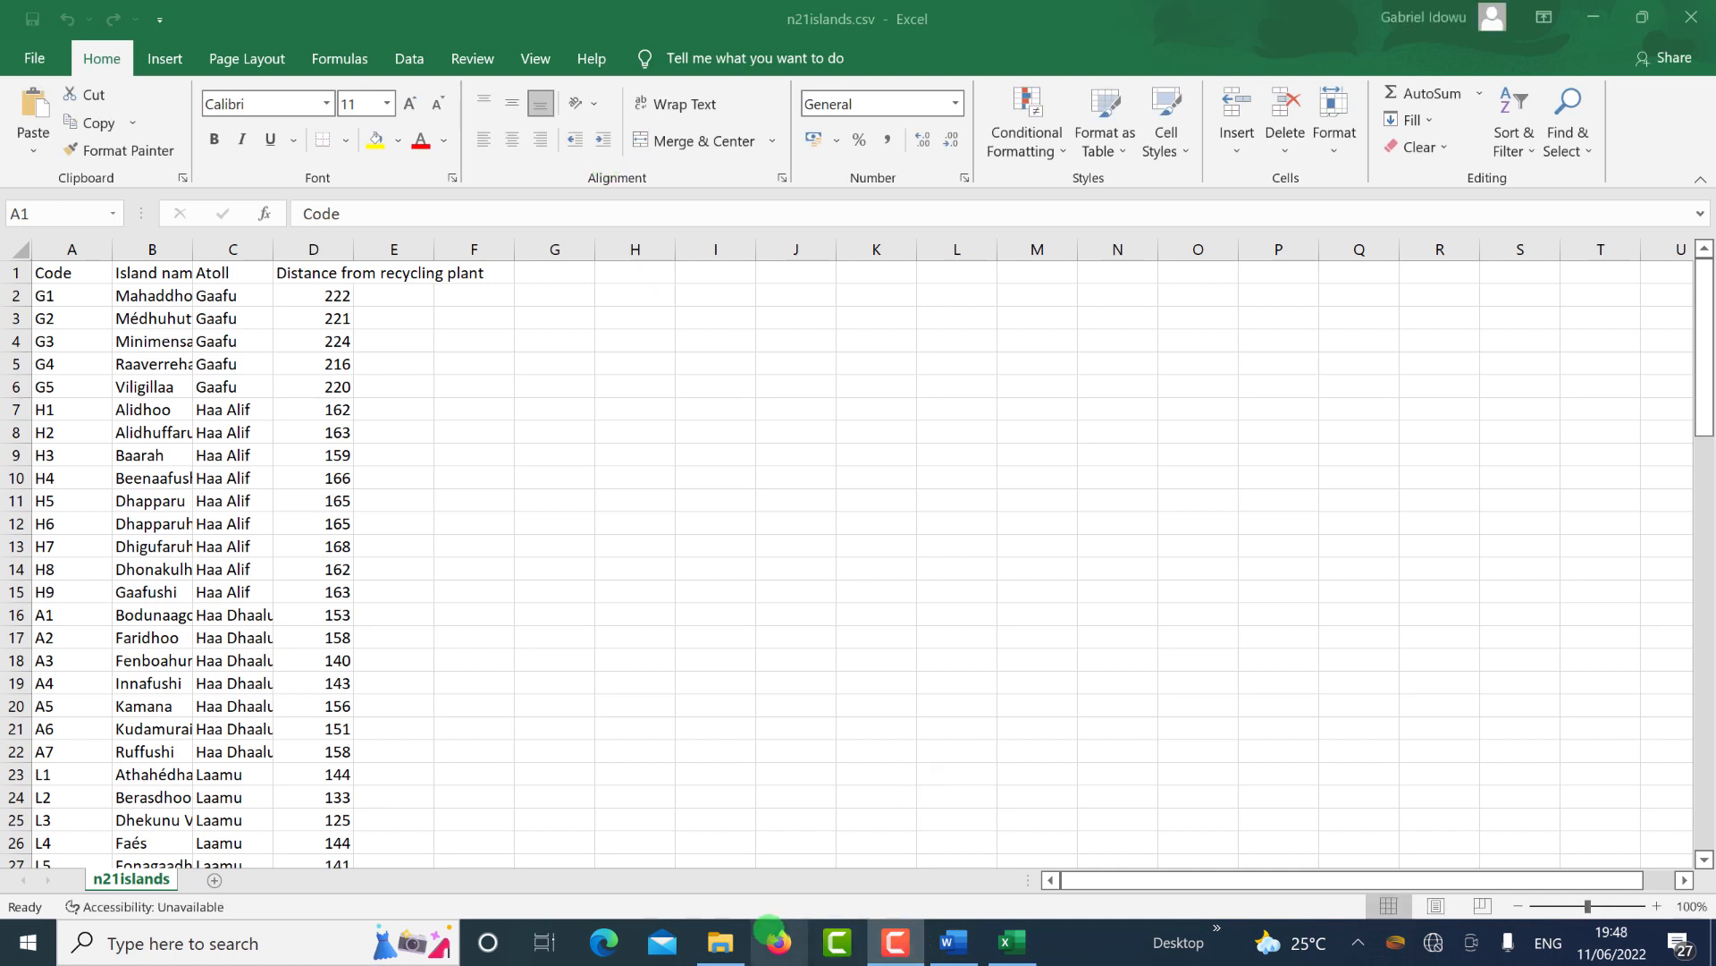
left_click(721, 942)
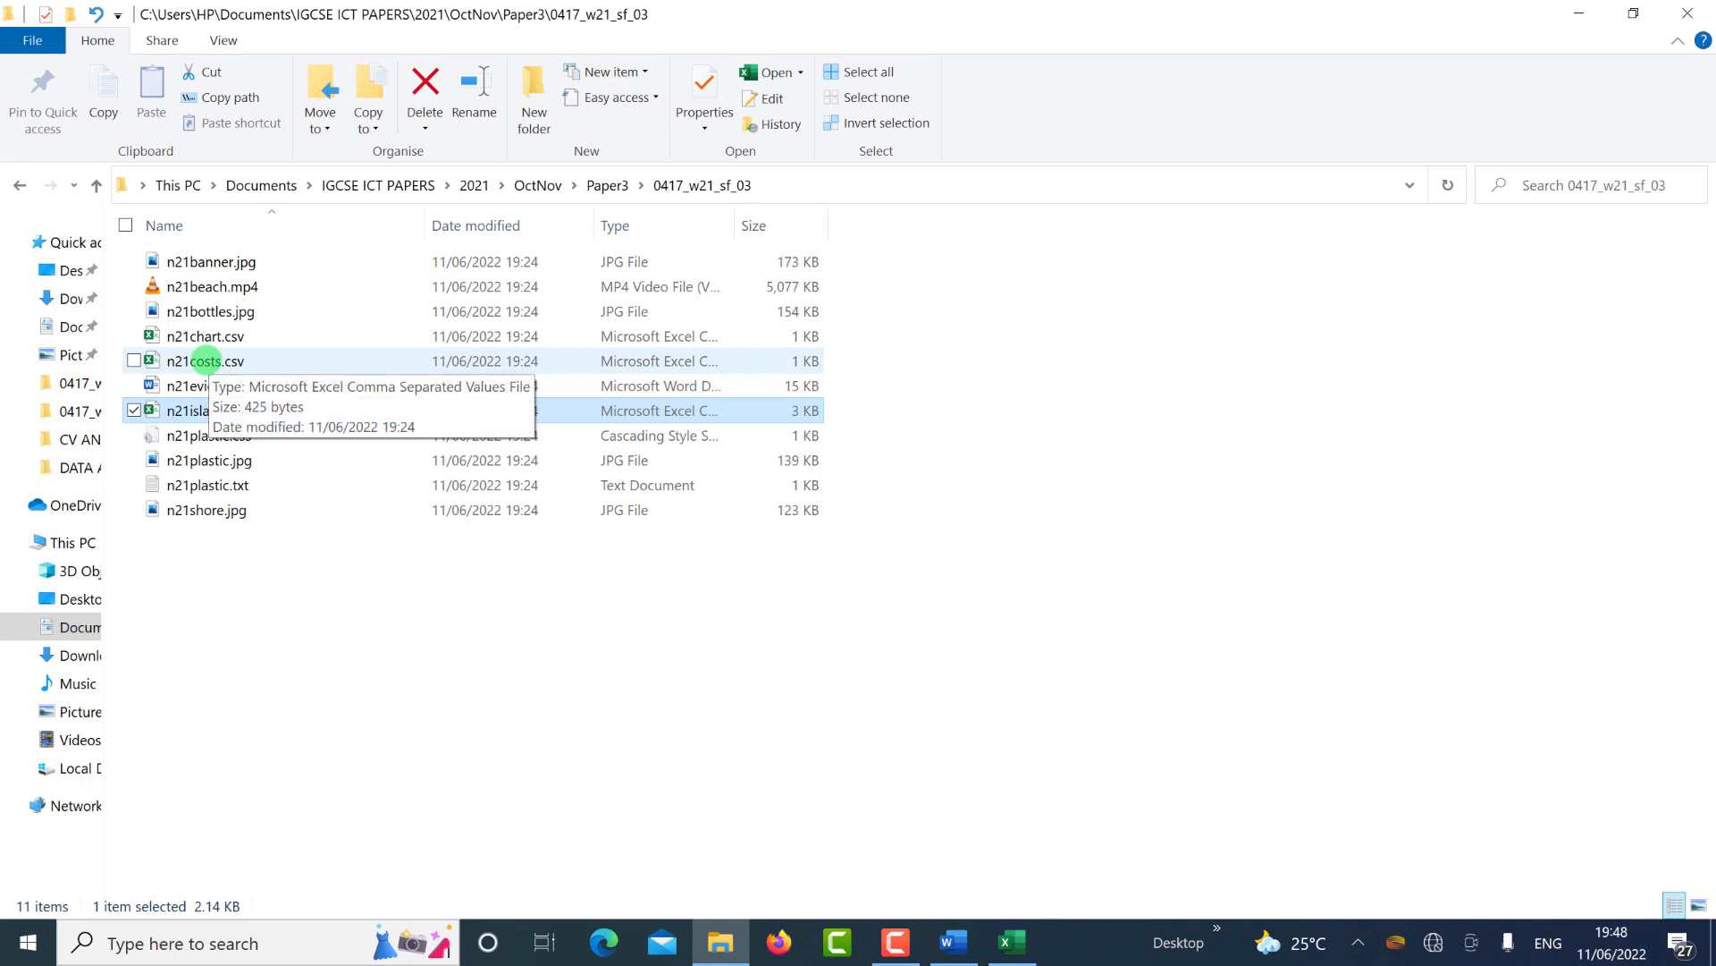
left_click(205, 360)
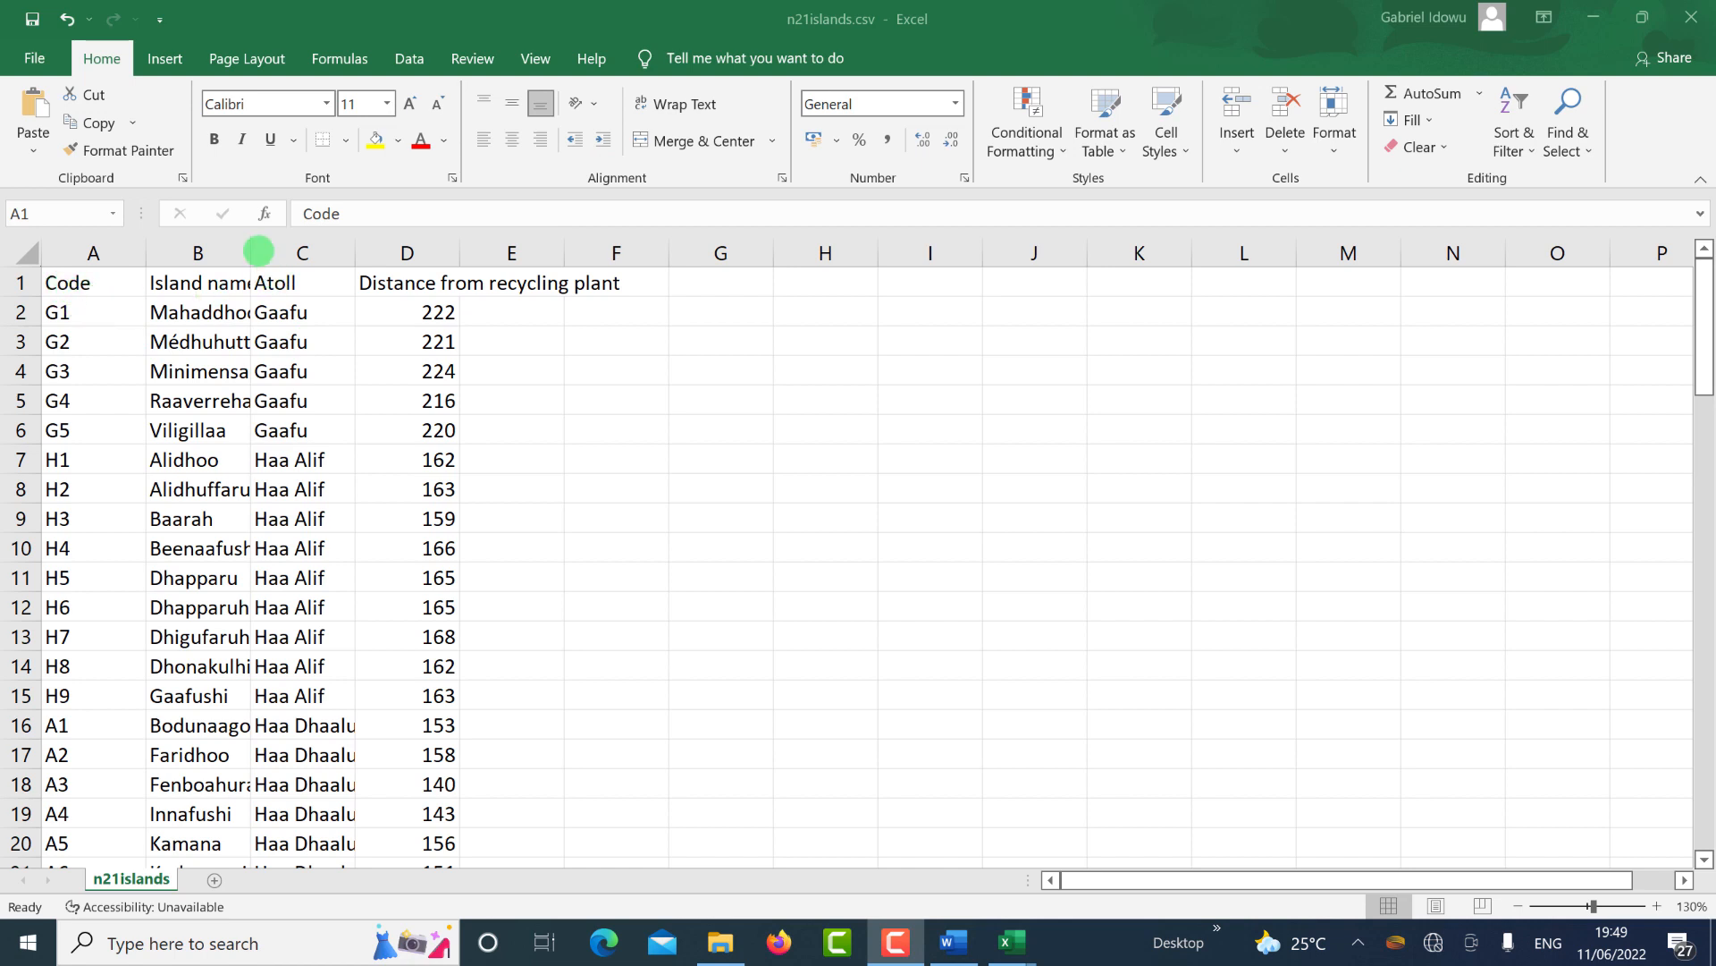
Fit the Island name column to its contents in n21islands.csv and examine the island records down to the last row.
double_click(247, 250)
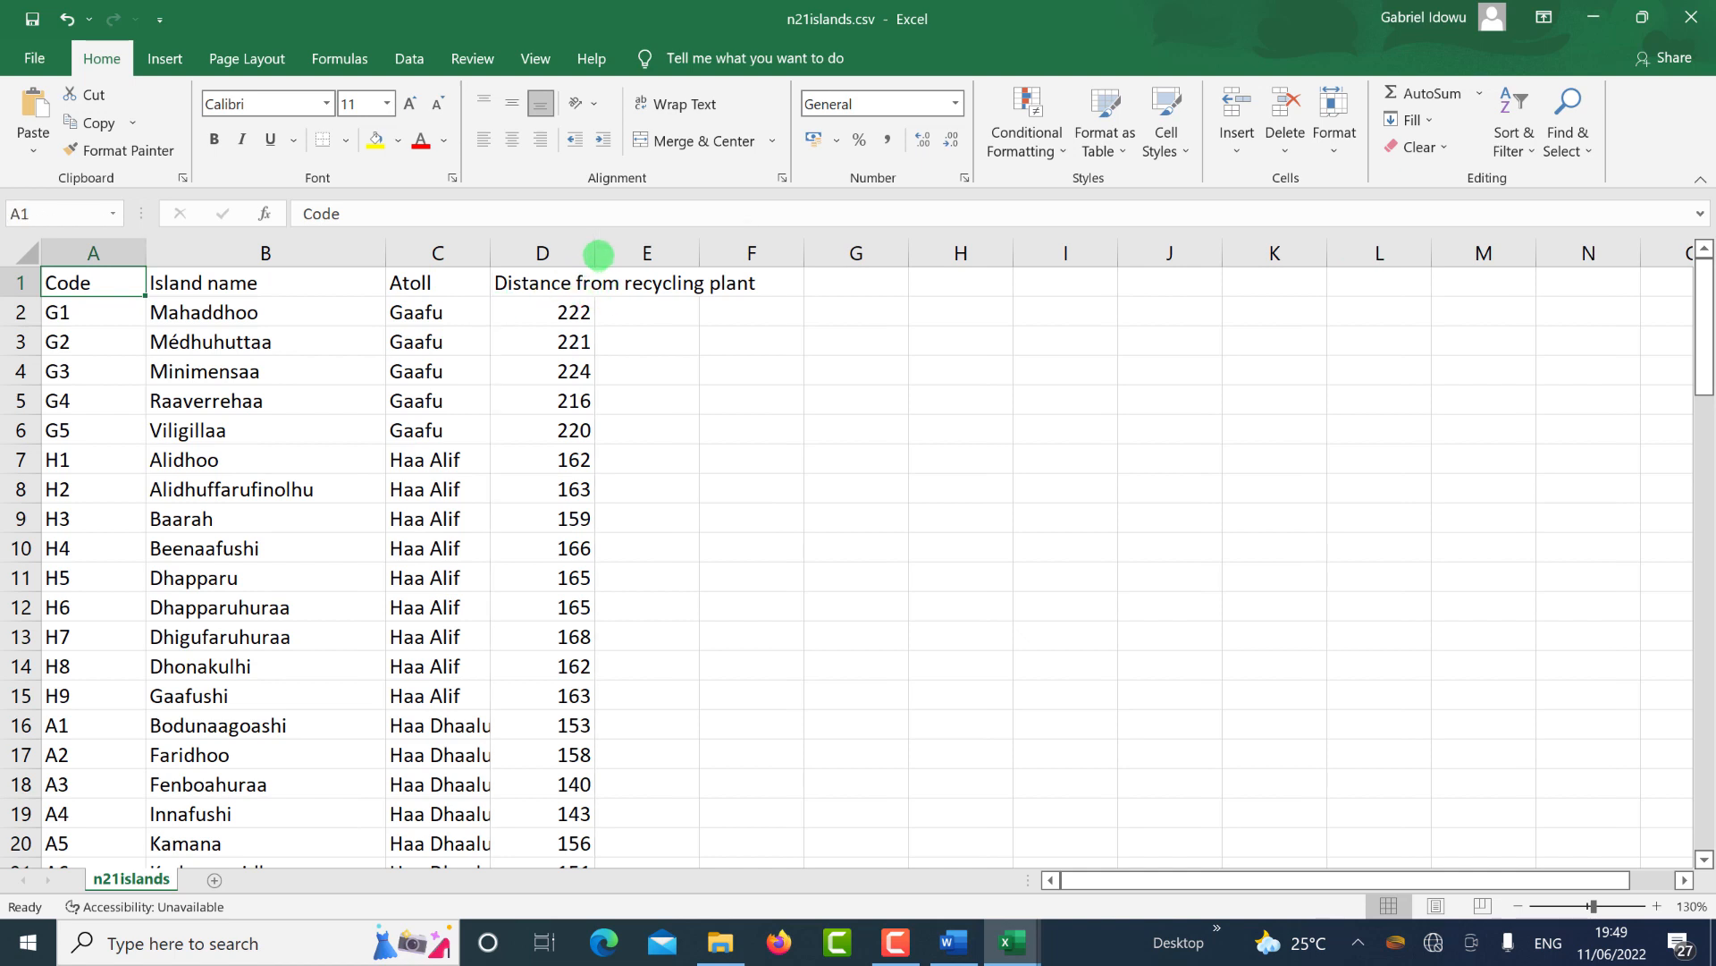
left_click_drag(599, 250, 596, 250)
scroll(207, 489, "down", 20)
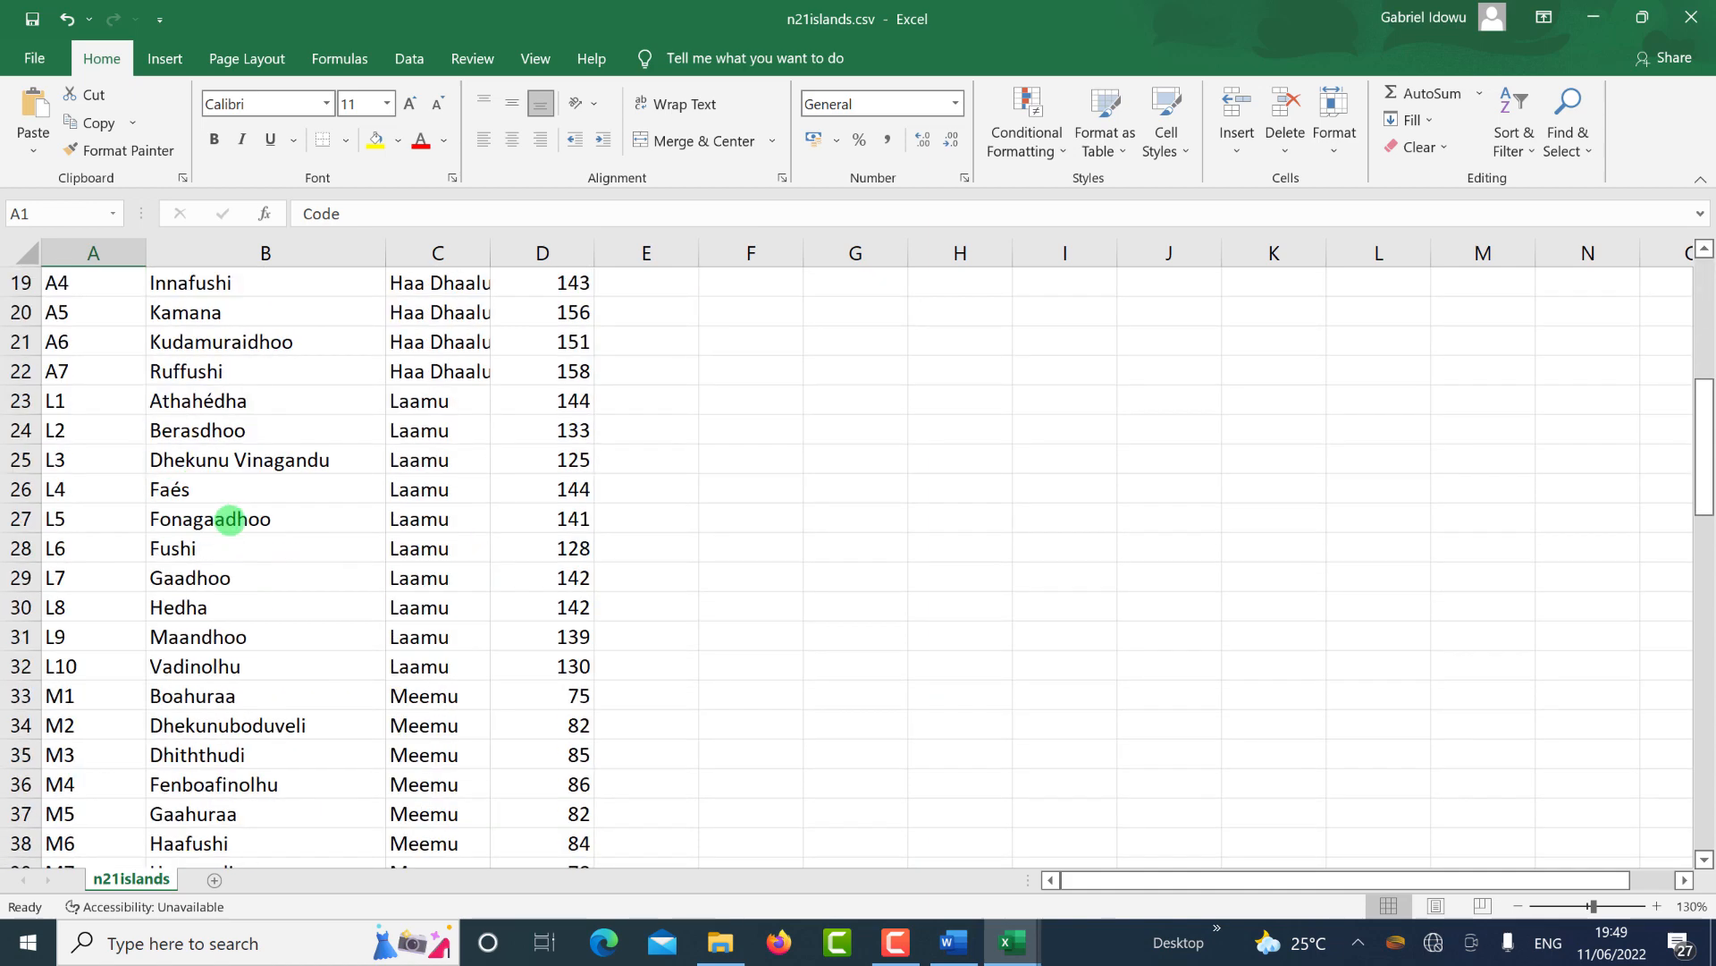
scroll(257, 662, "up", 20)
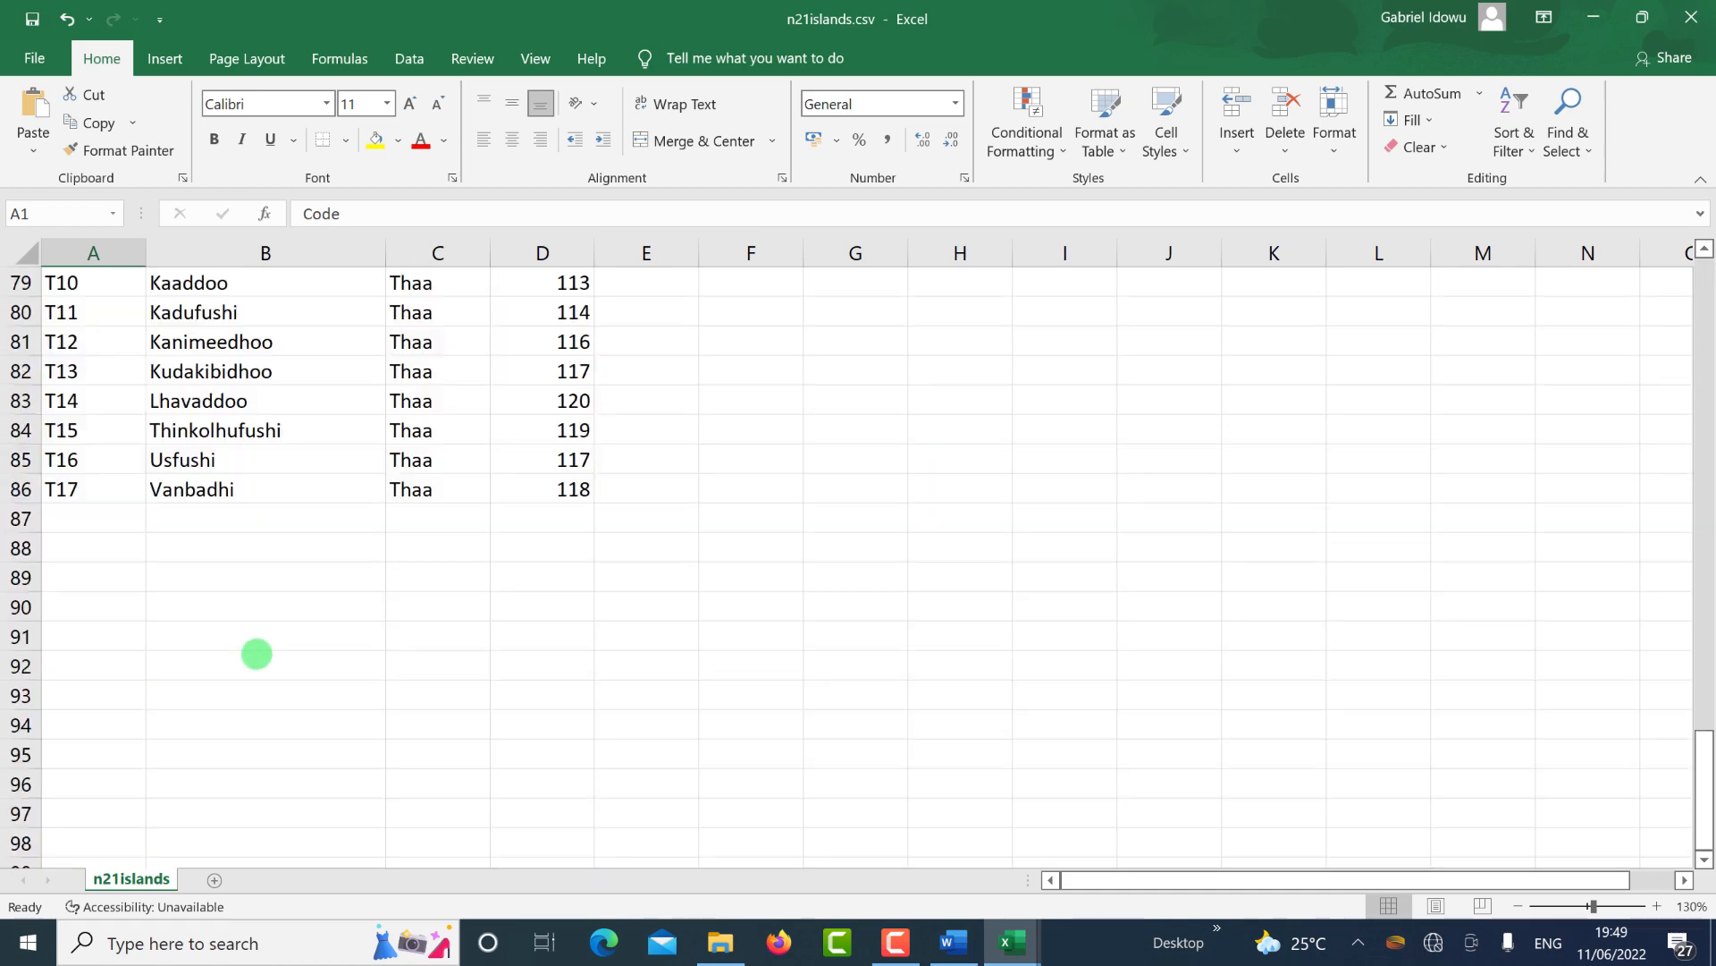
scroll(254, 641, "up", 8)
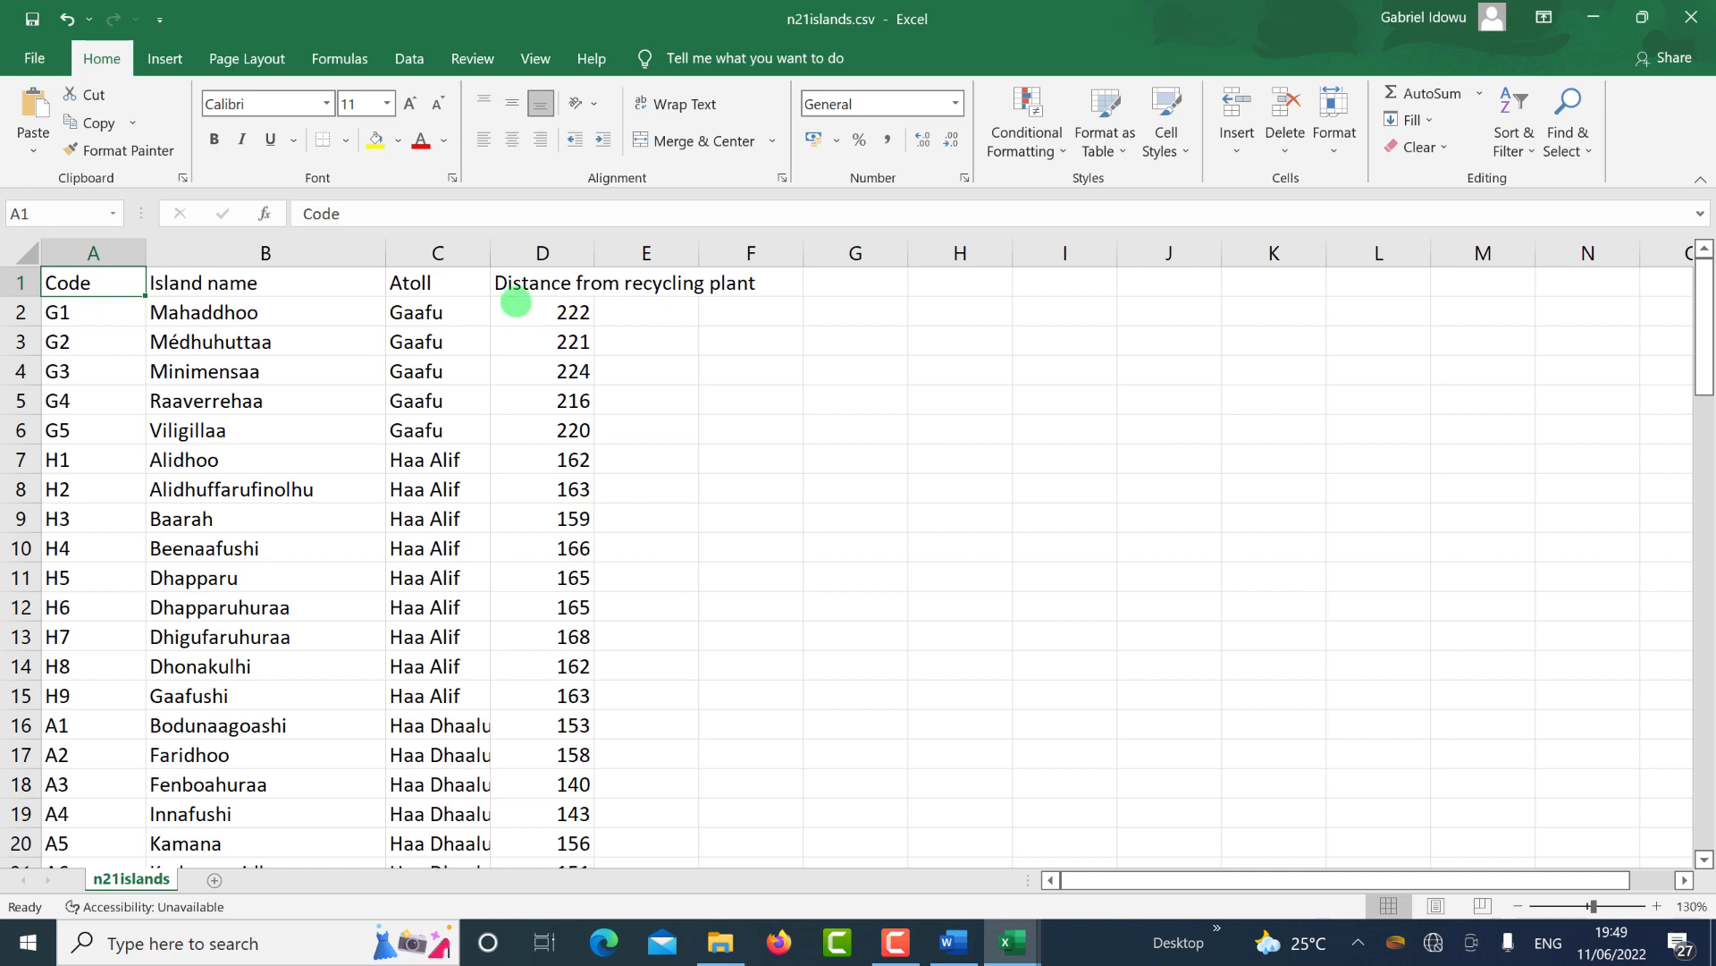
key("F9")
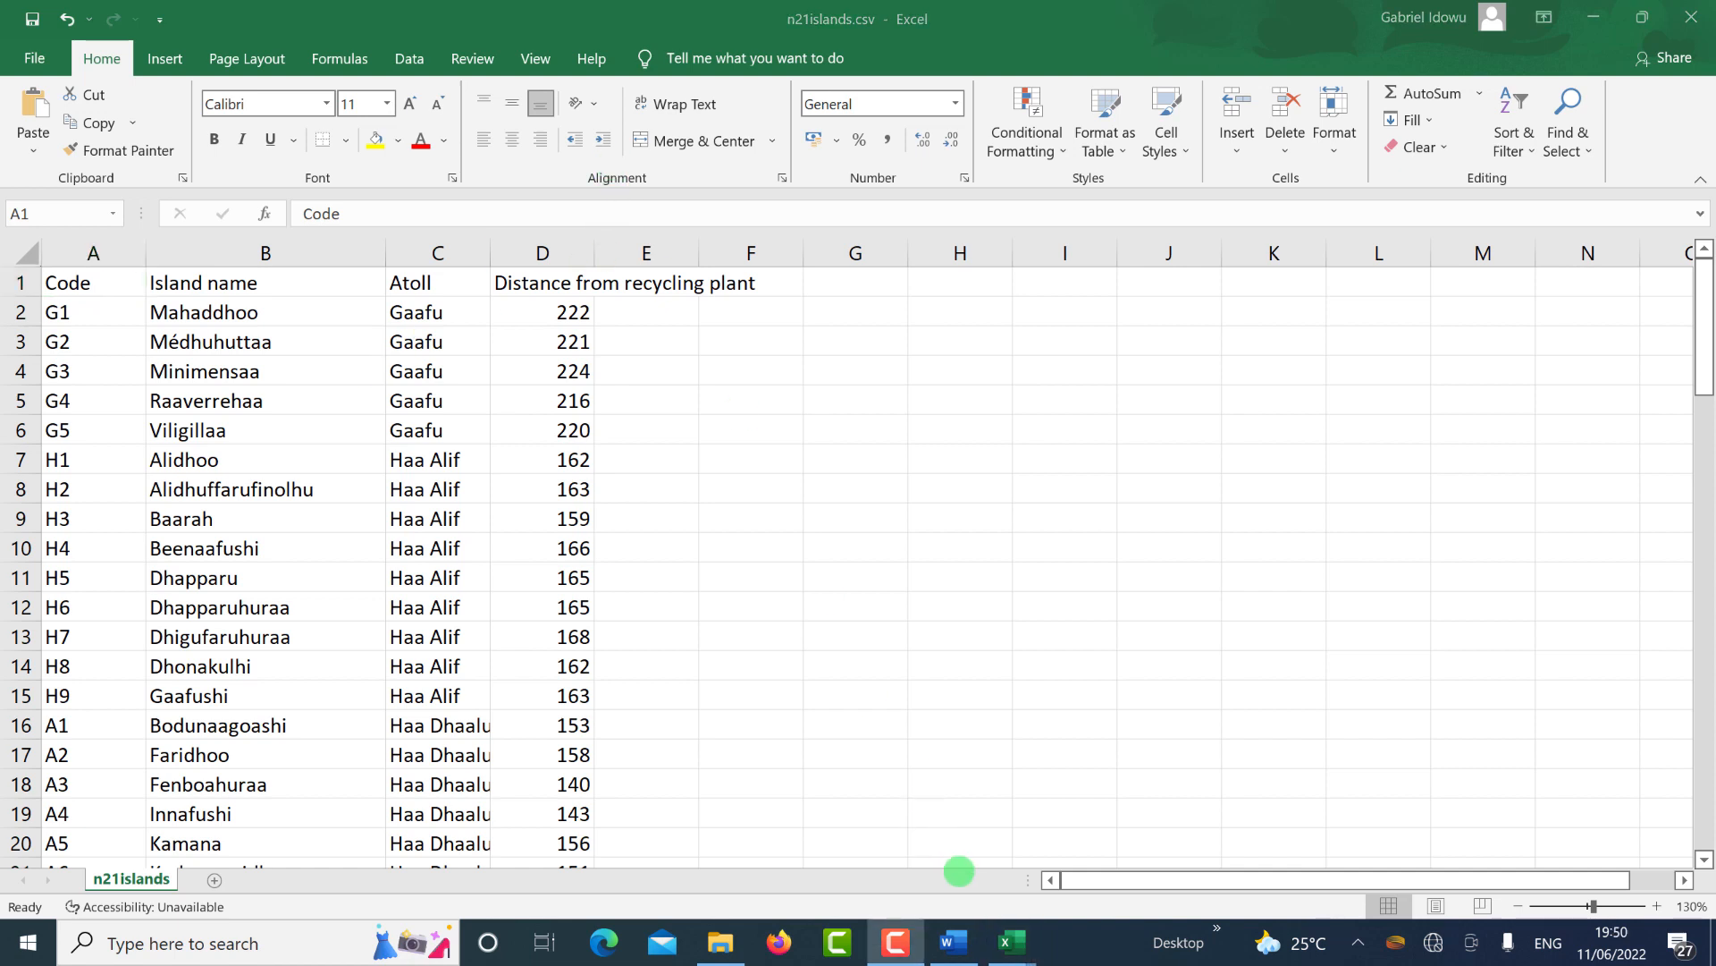
Switch to the n21costs.csv workbook and fit columns A and B to their contents.
mouse_move(1005, 942)
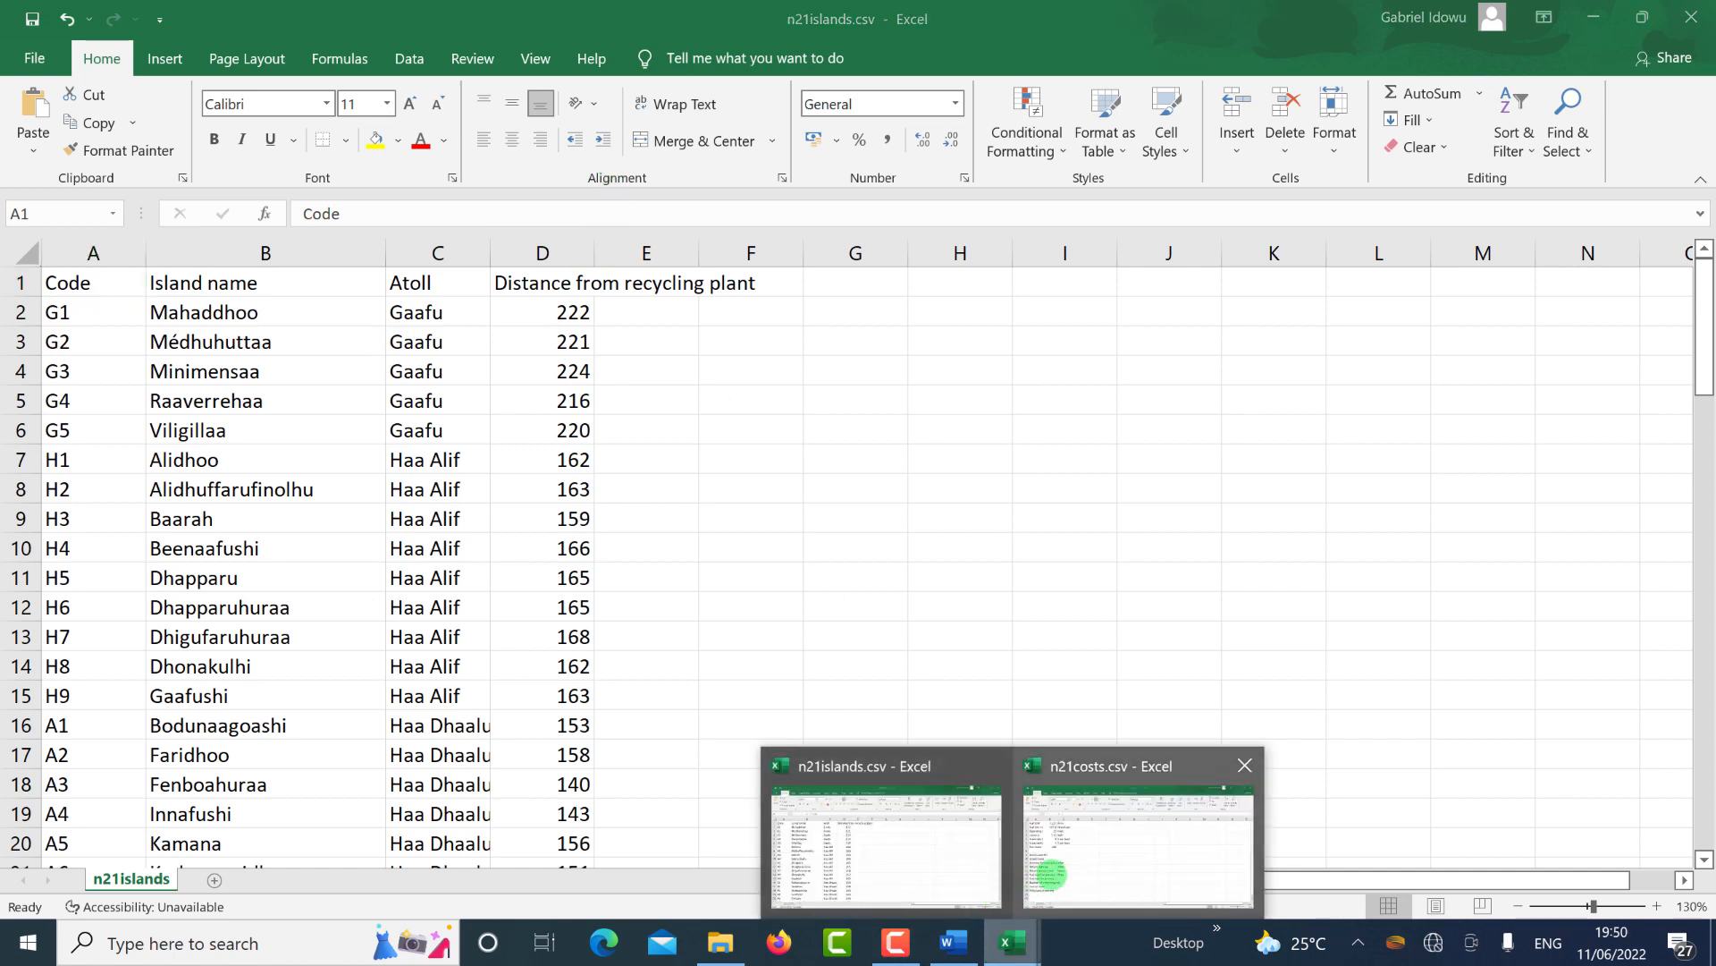
left_click(1043, 873)
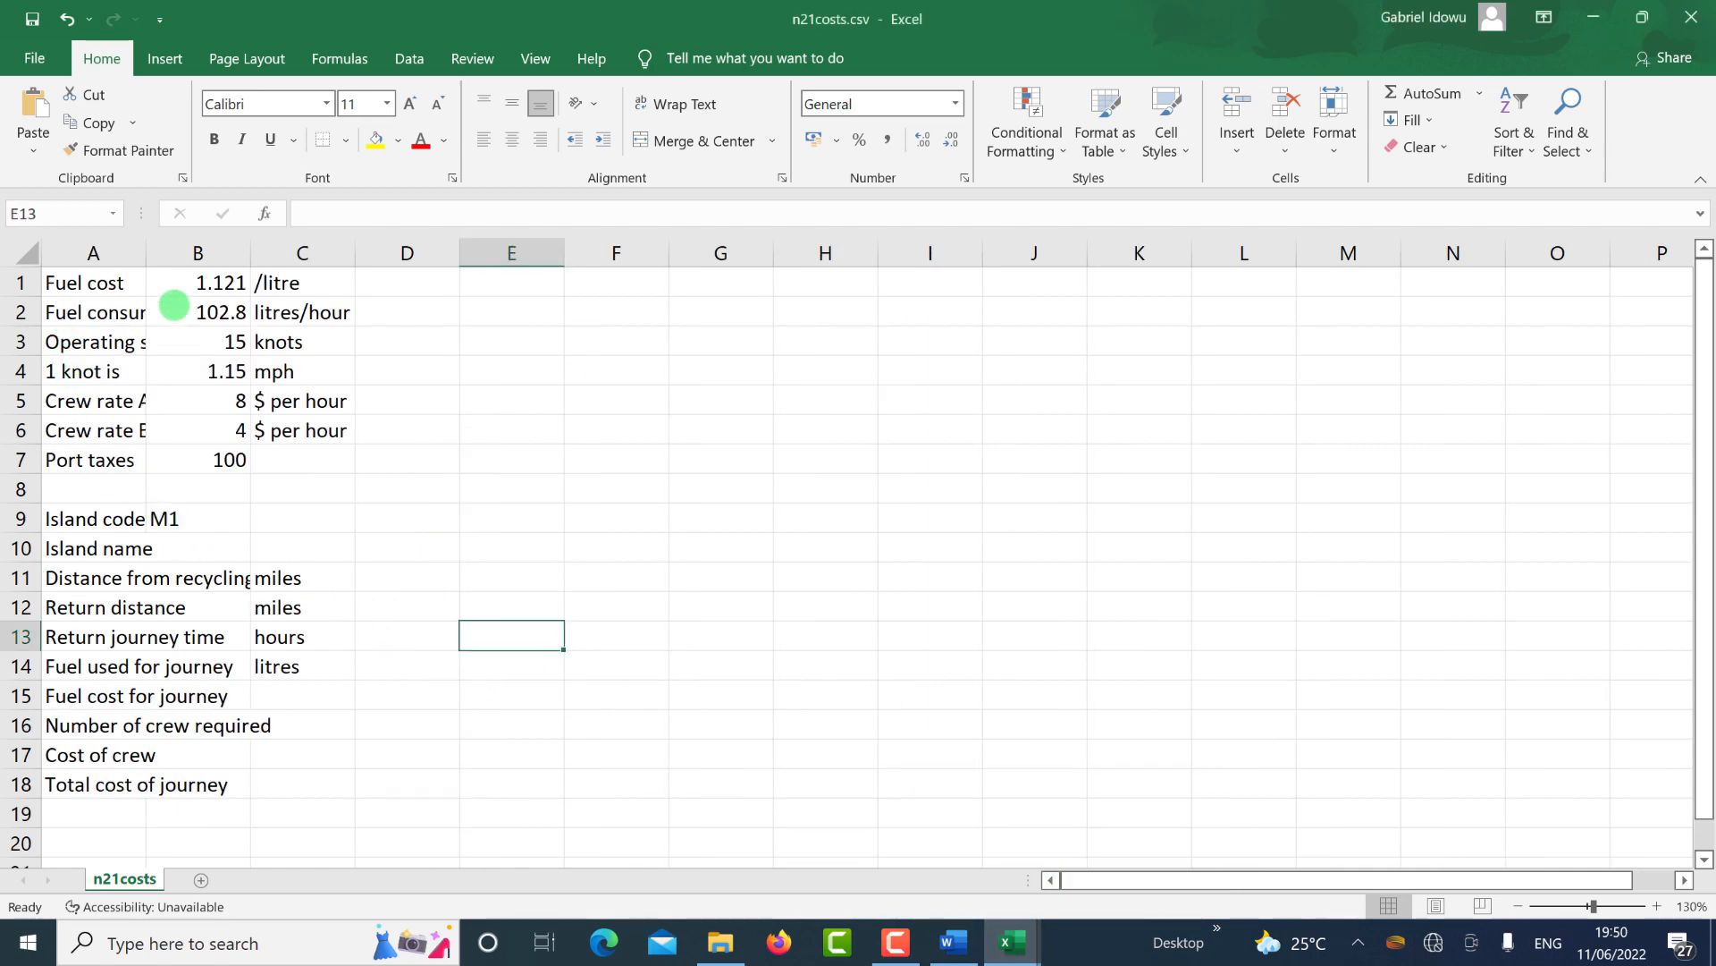
double_click(147, 254)
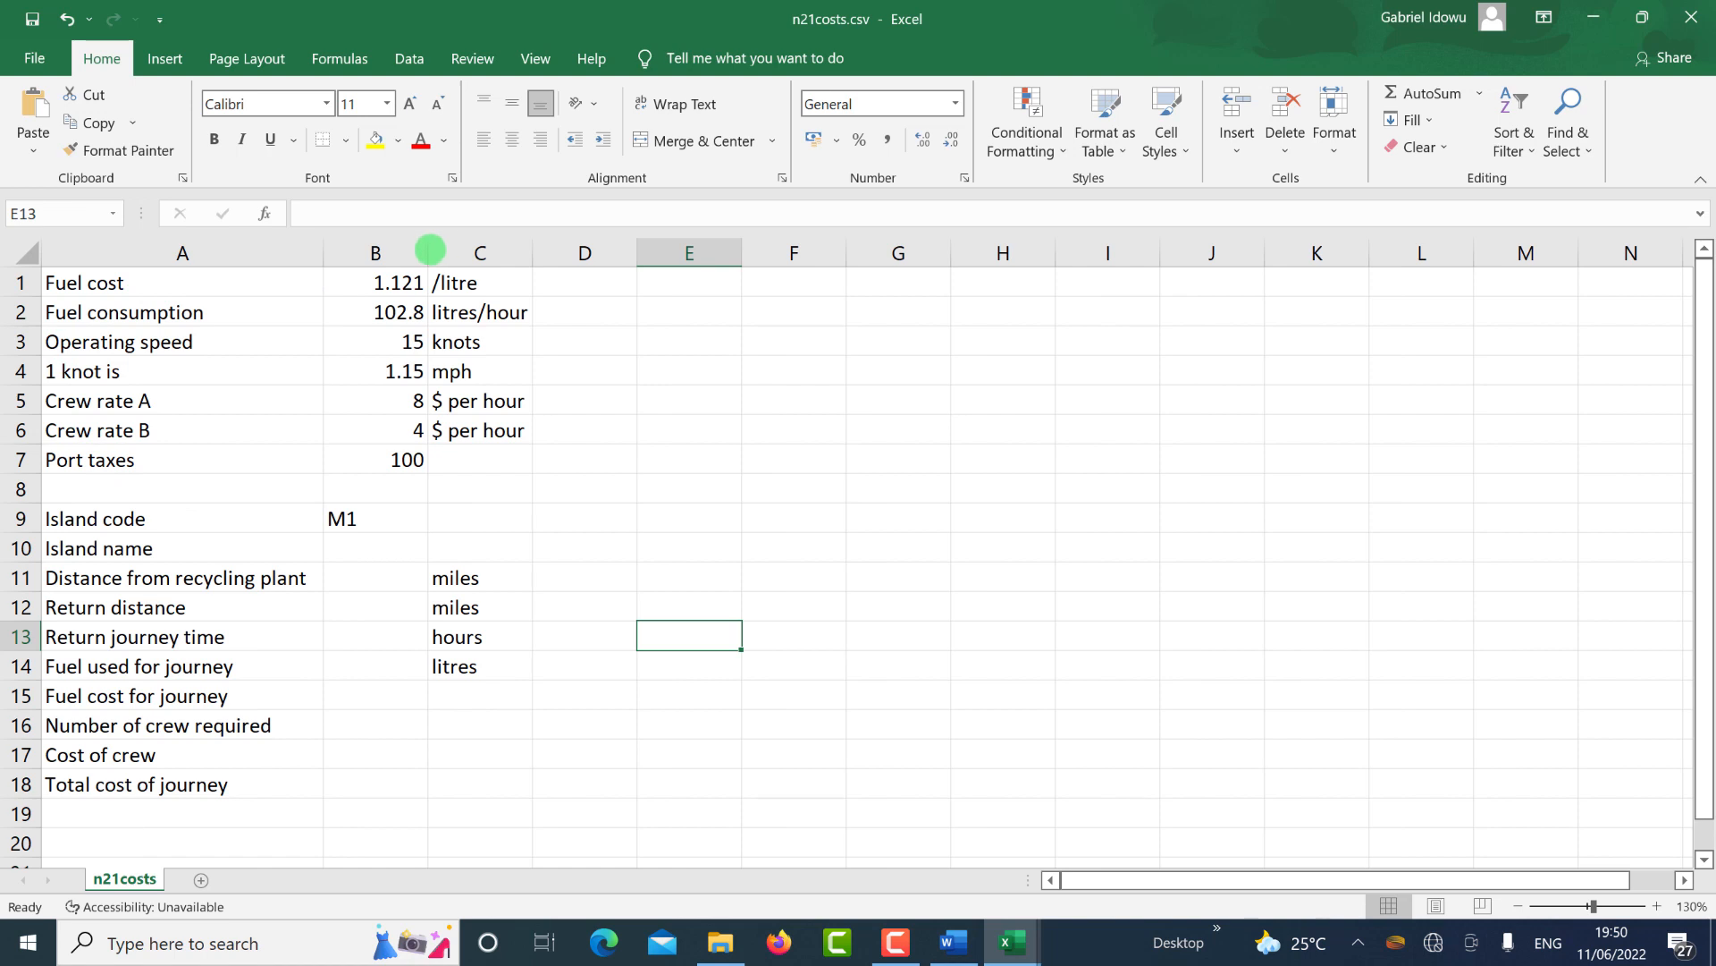
double_click(428, 253)
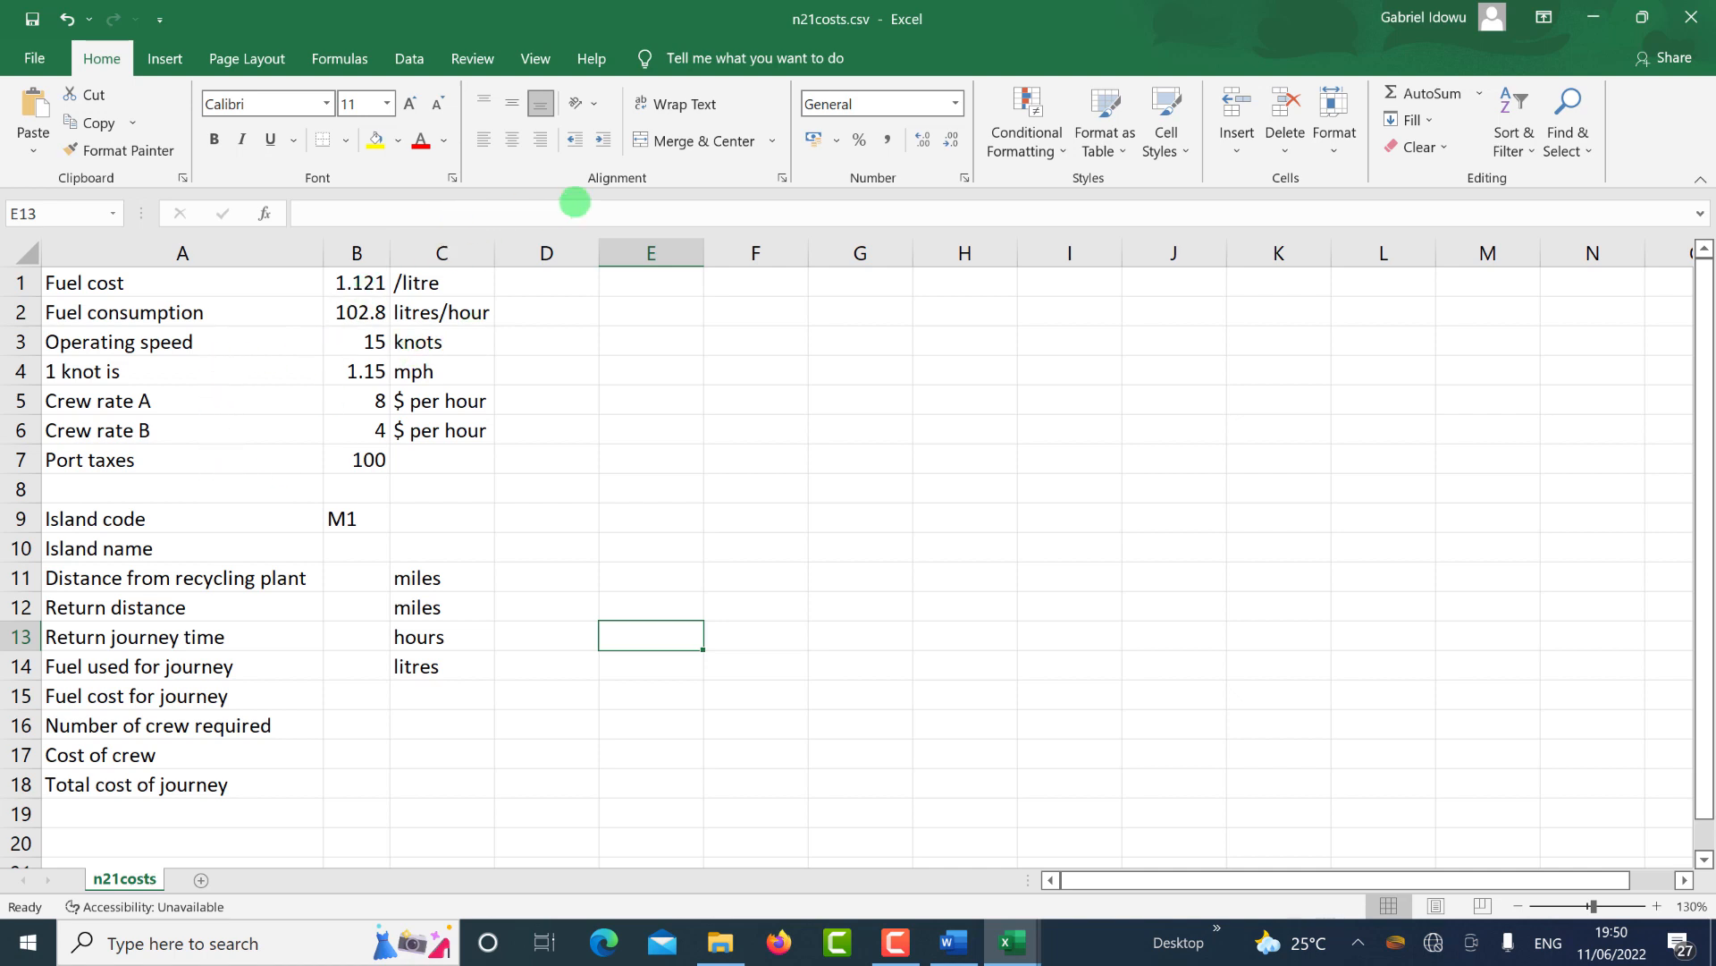
key("F9")
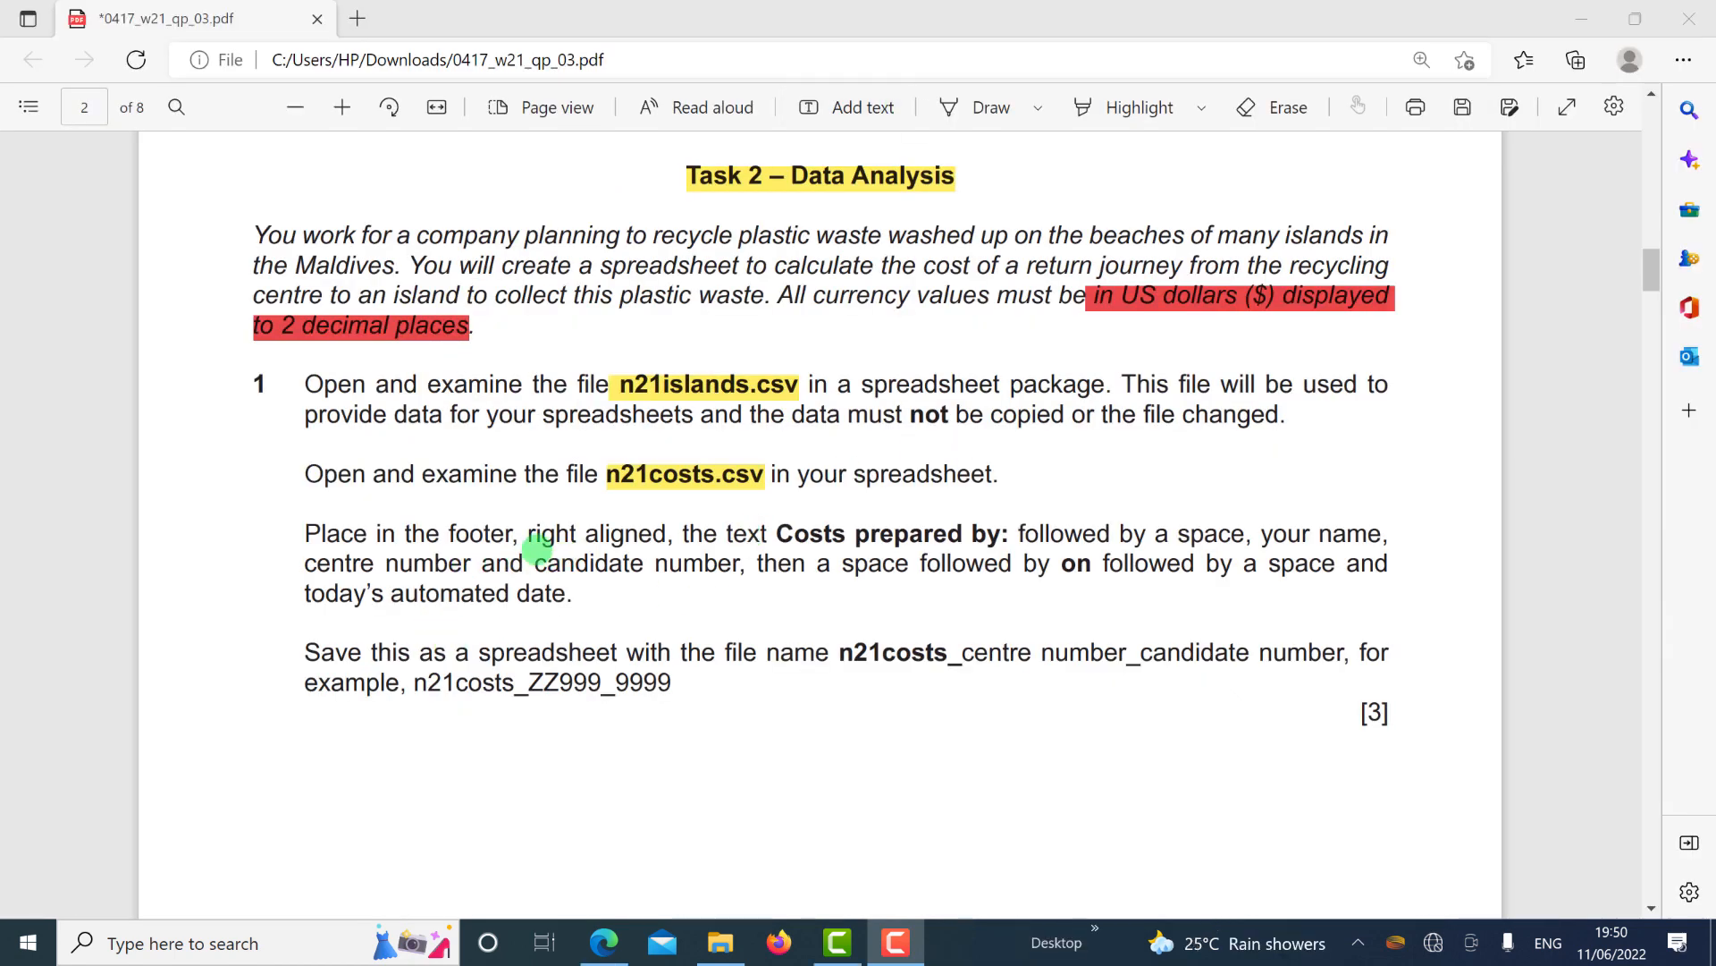
In the exam paper in Edge, read the Task 2 footer instruction and select its text "Costs prepared by:".
left_click_drag(525, 536, 751, 545)
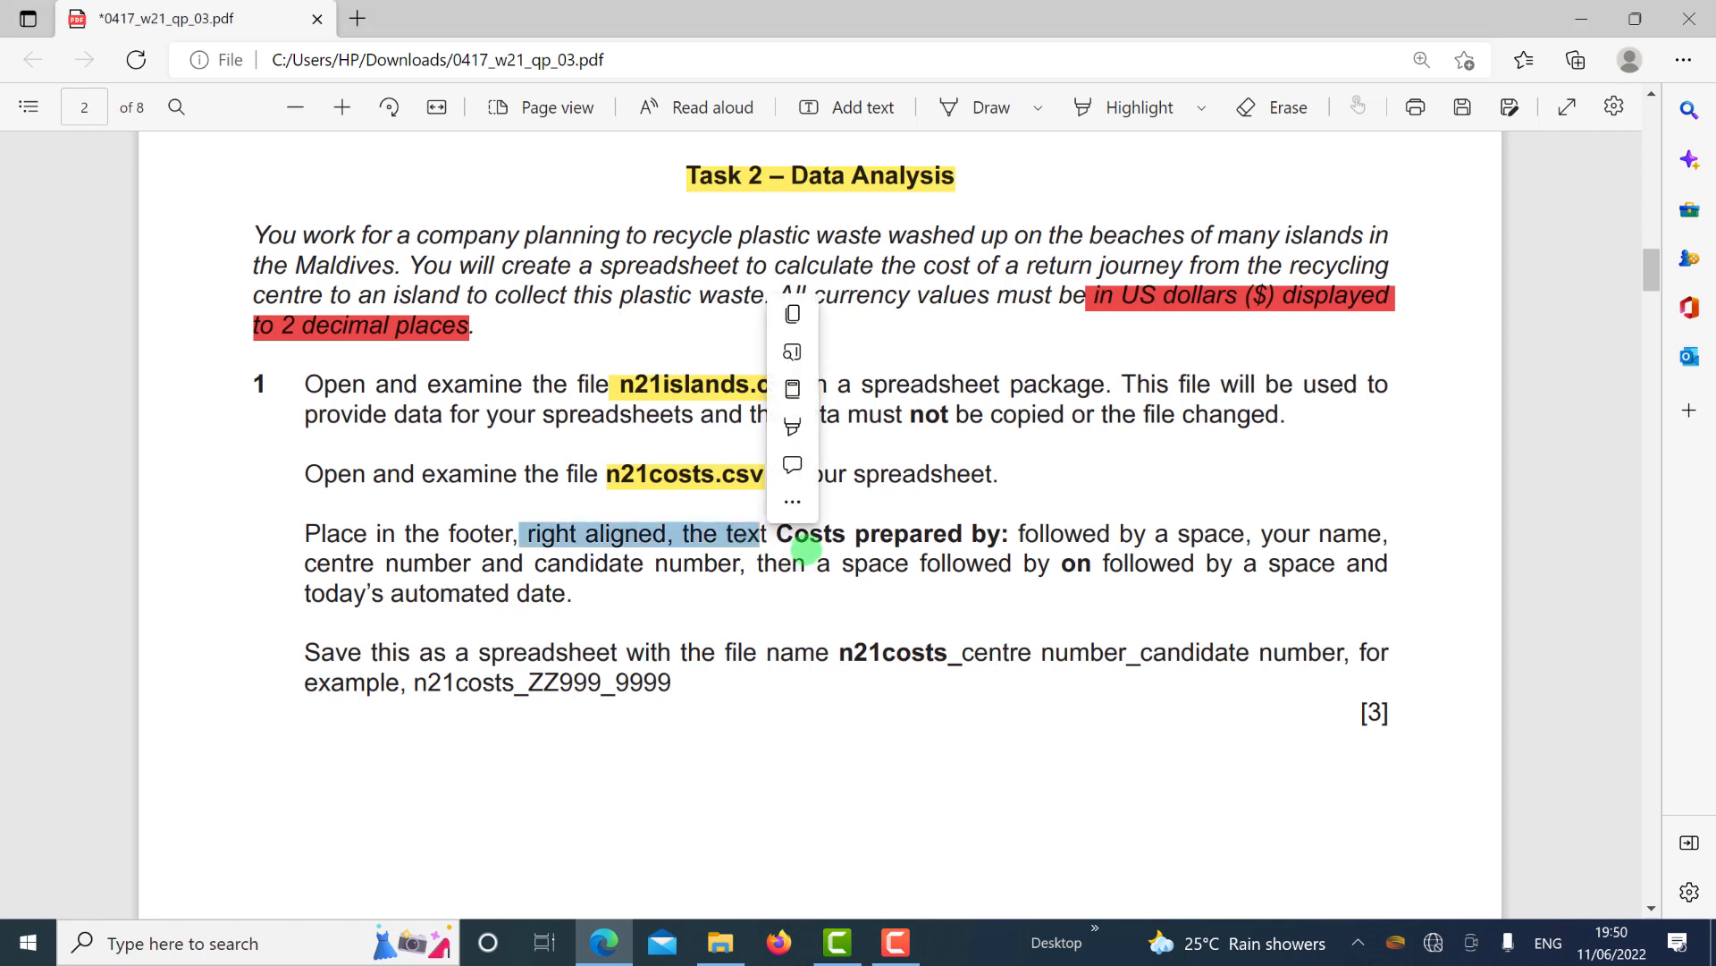
left_click_drag(774, 536, 990, 534)
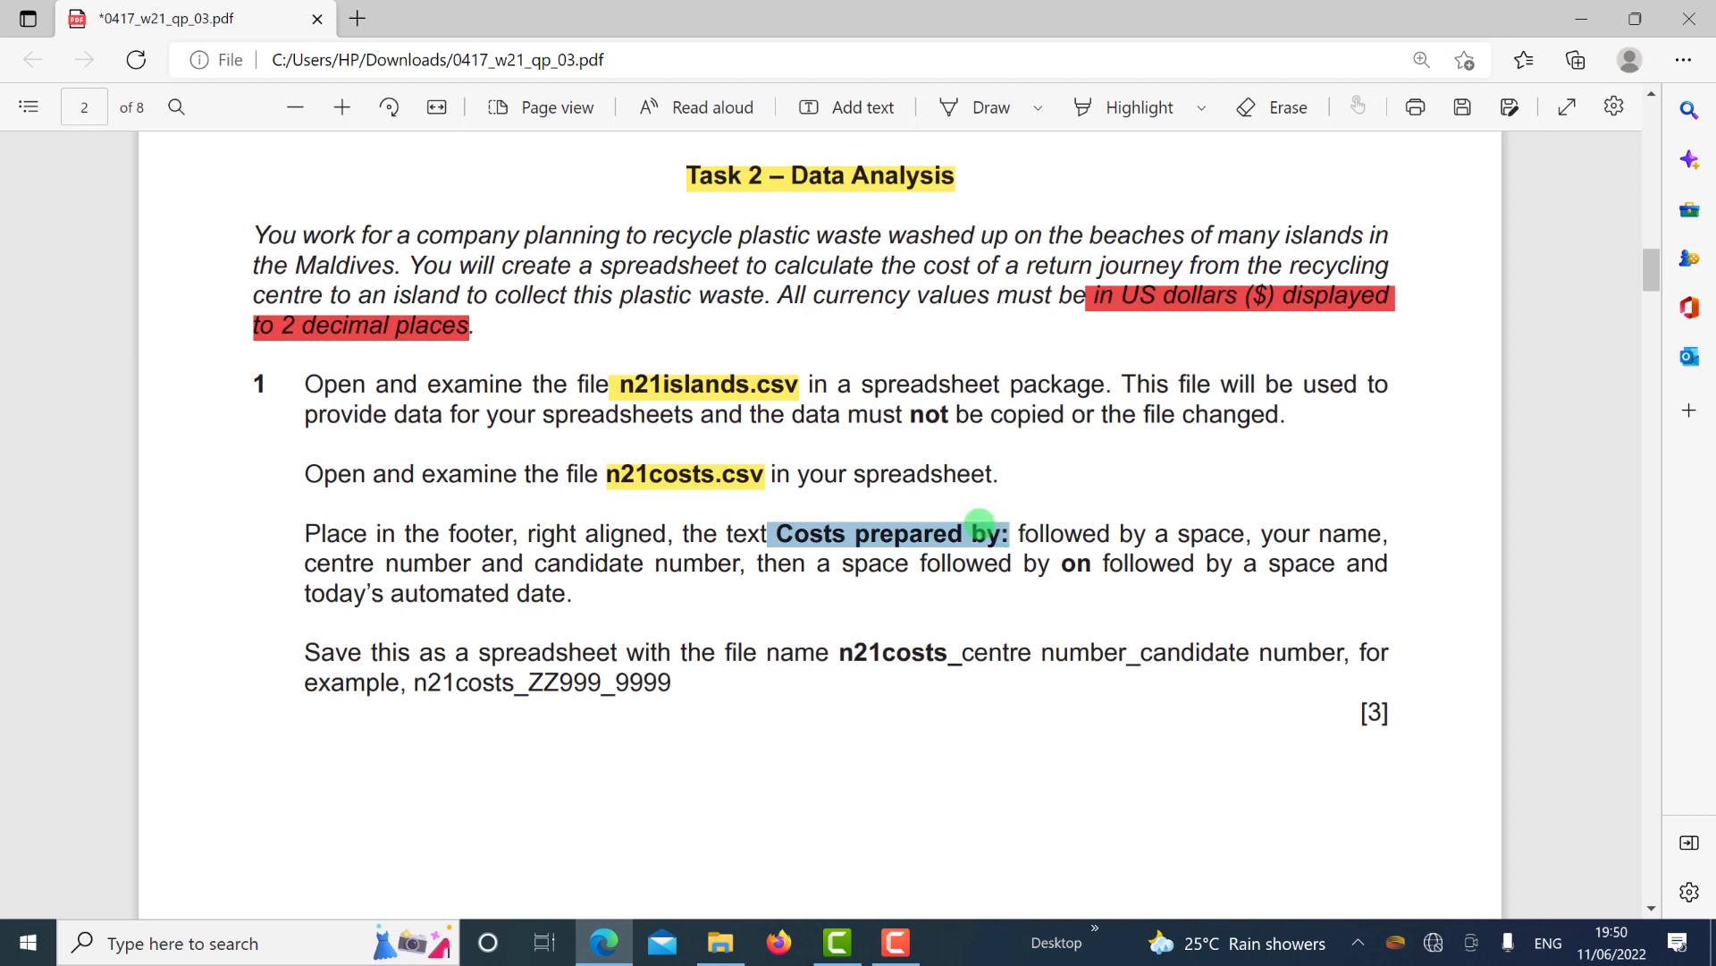
left_click(1029, 291)
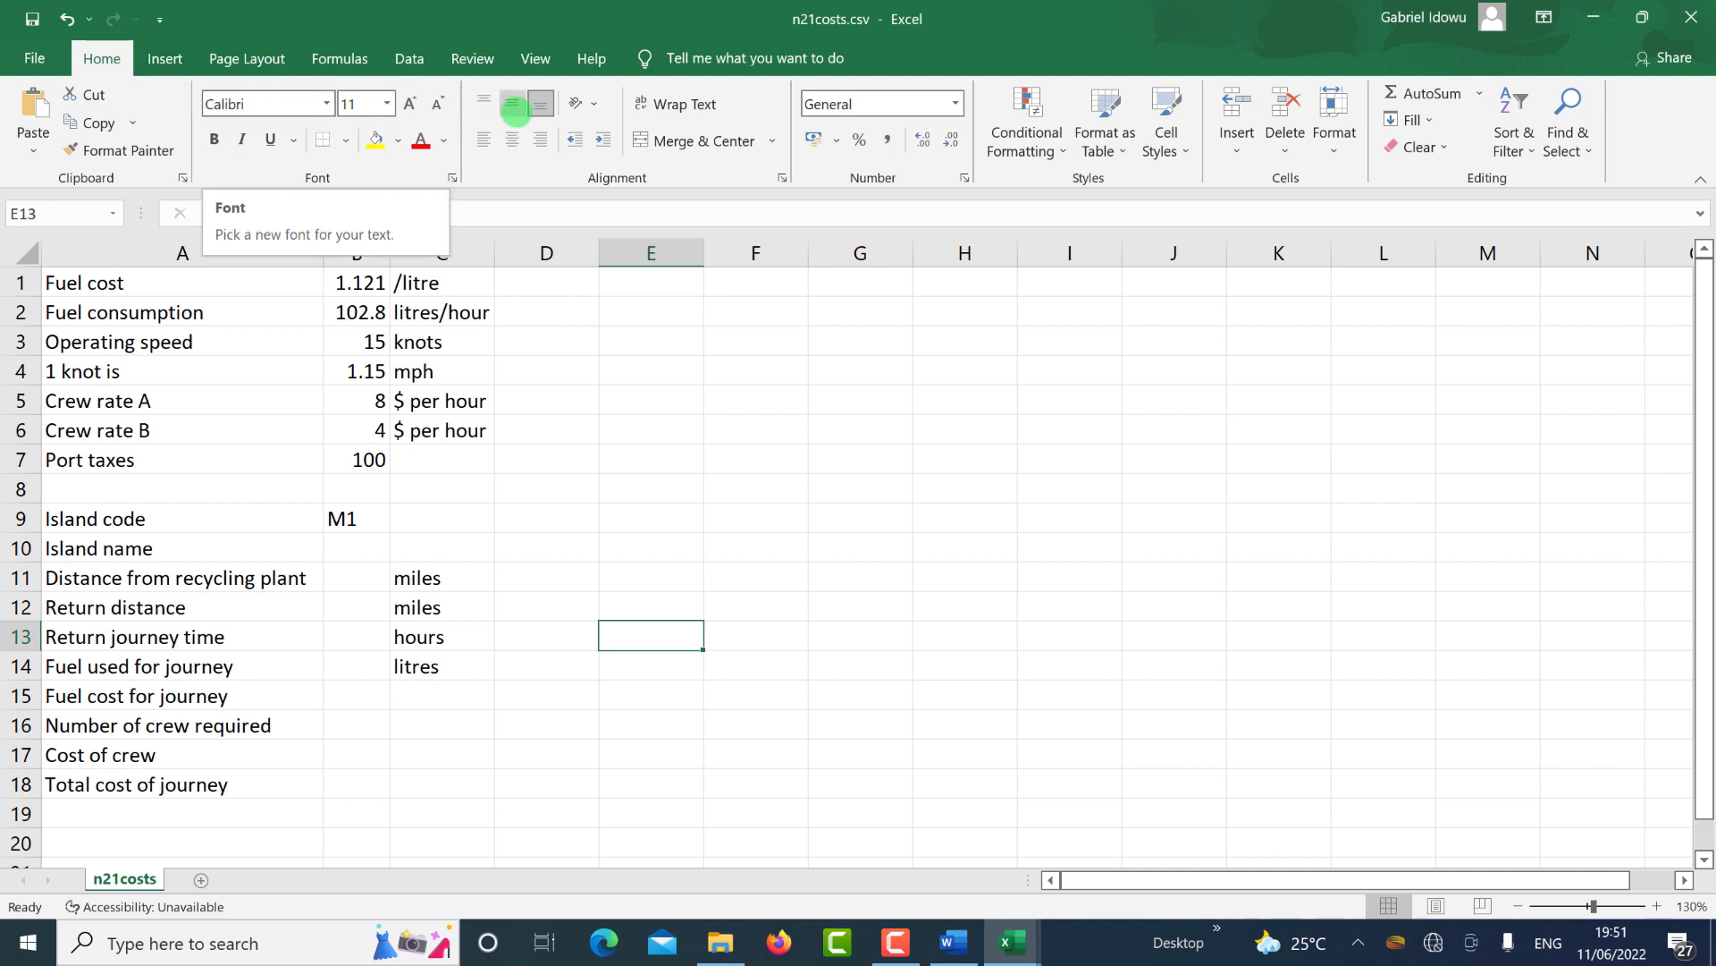
In n21costs.csv in Excel, insert a footer with "Costs prepared by:" and the candidate's full name in its right section.
left_click(167, 59)
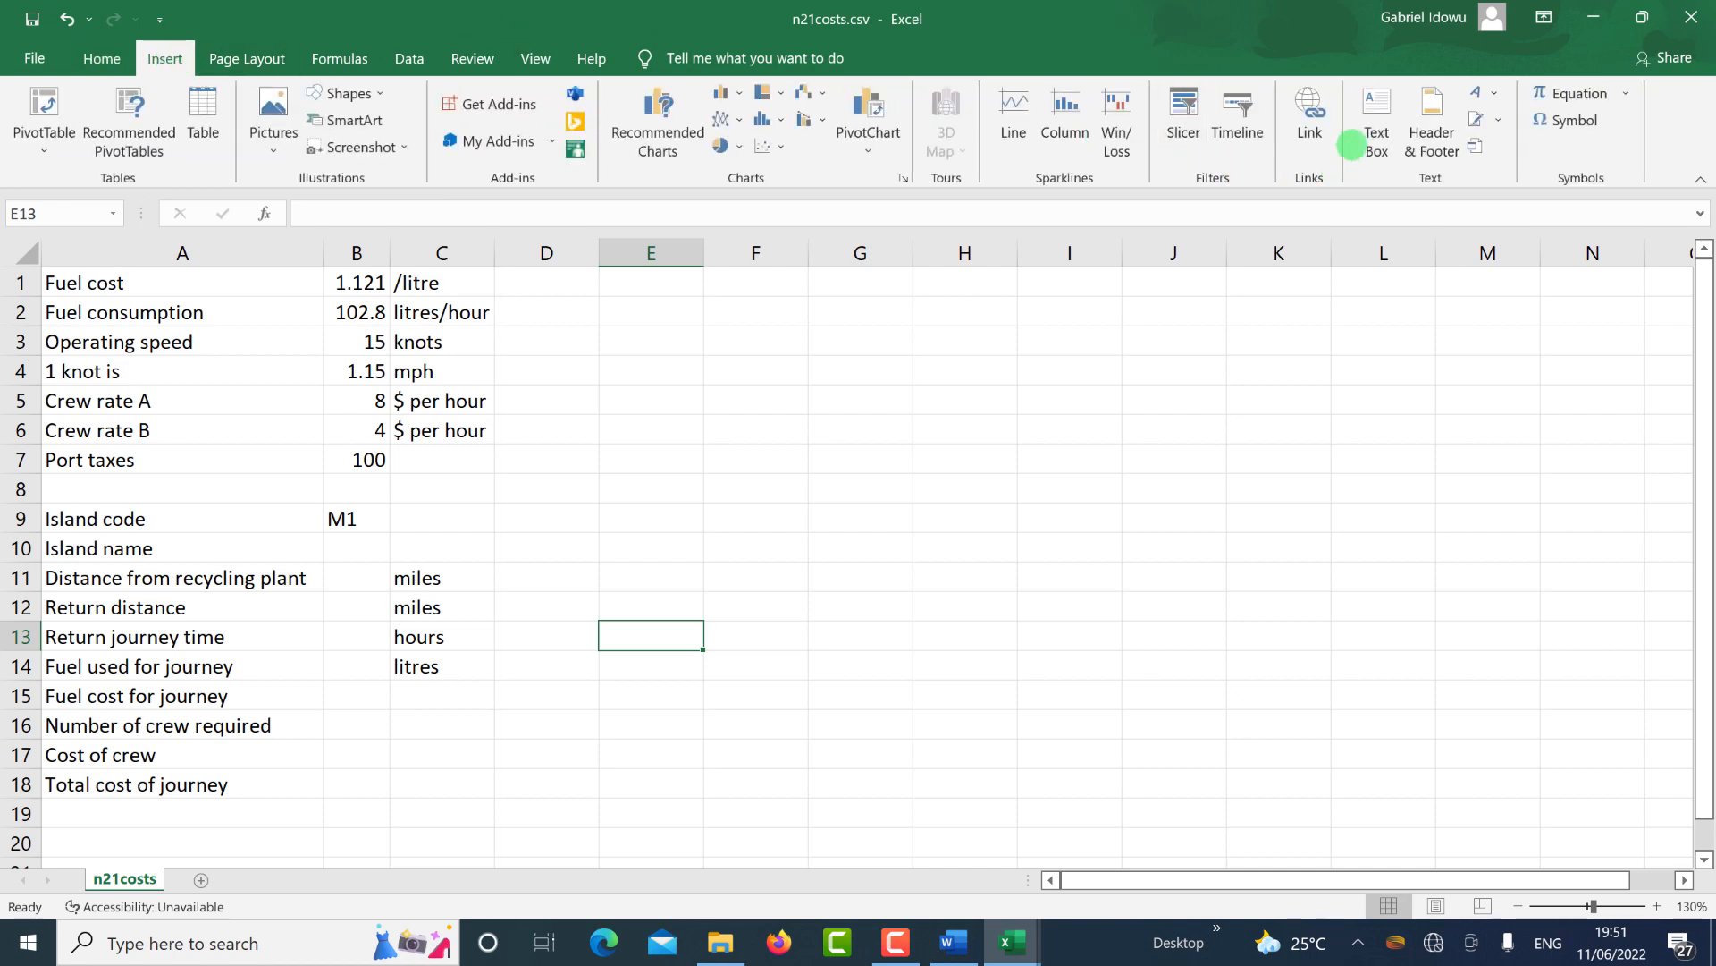
left_click(1432, 120)
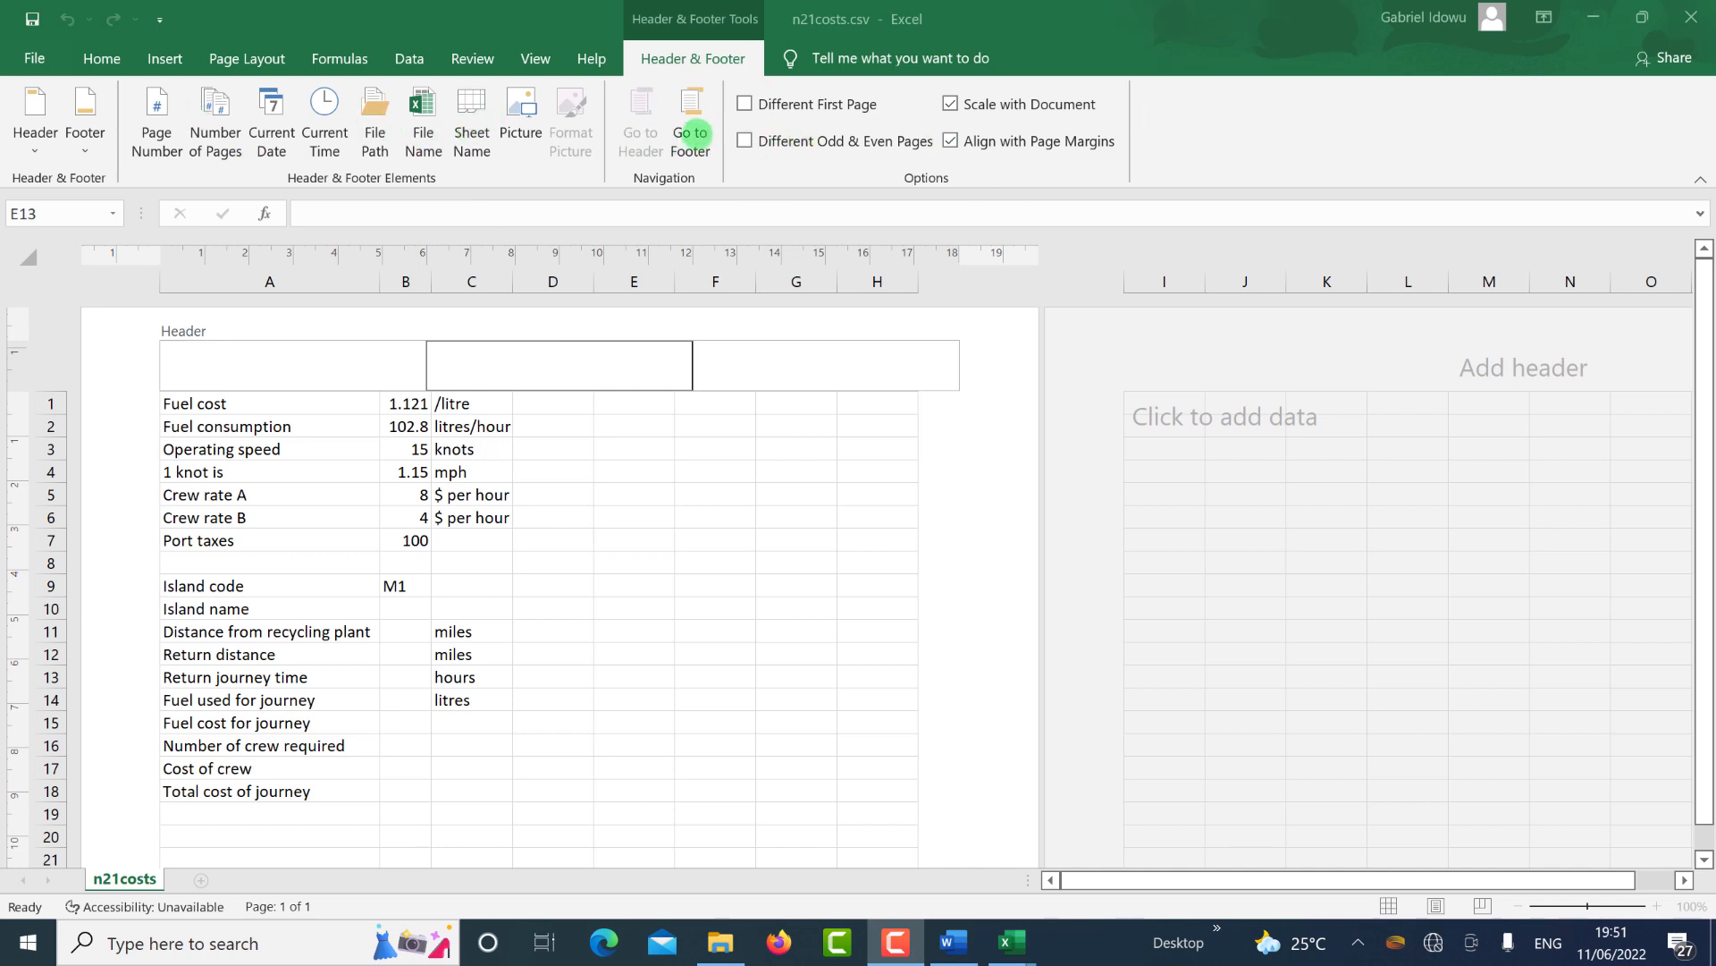
left_click(696, 127)
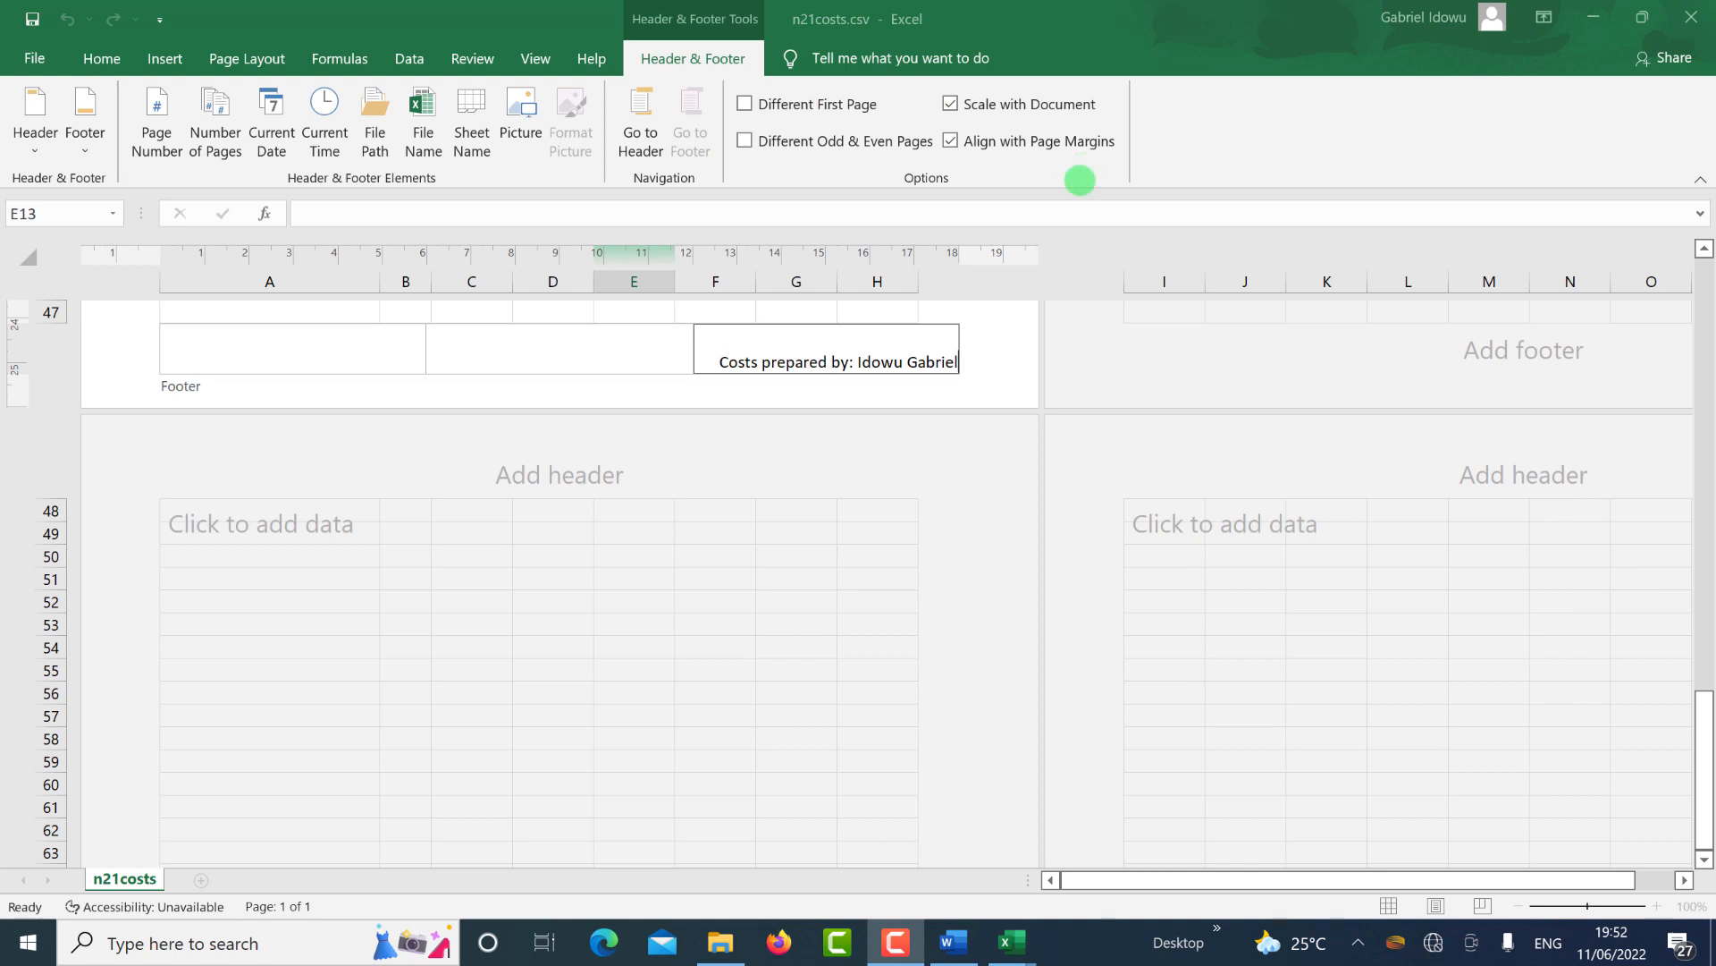
Append the centre number and the candidate number to the right footer section after the name, separated by commas.
left_click(955, 364)
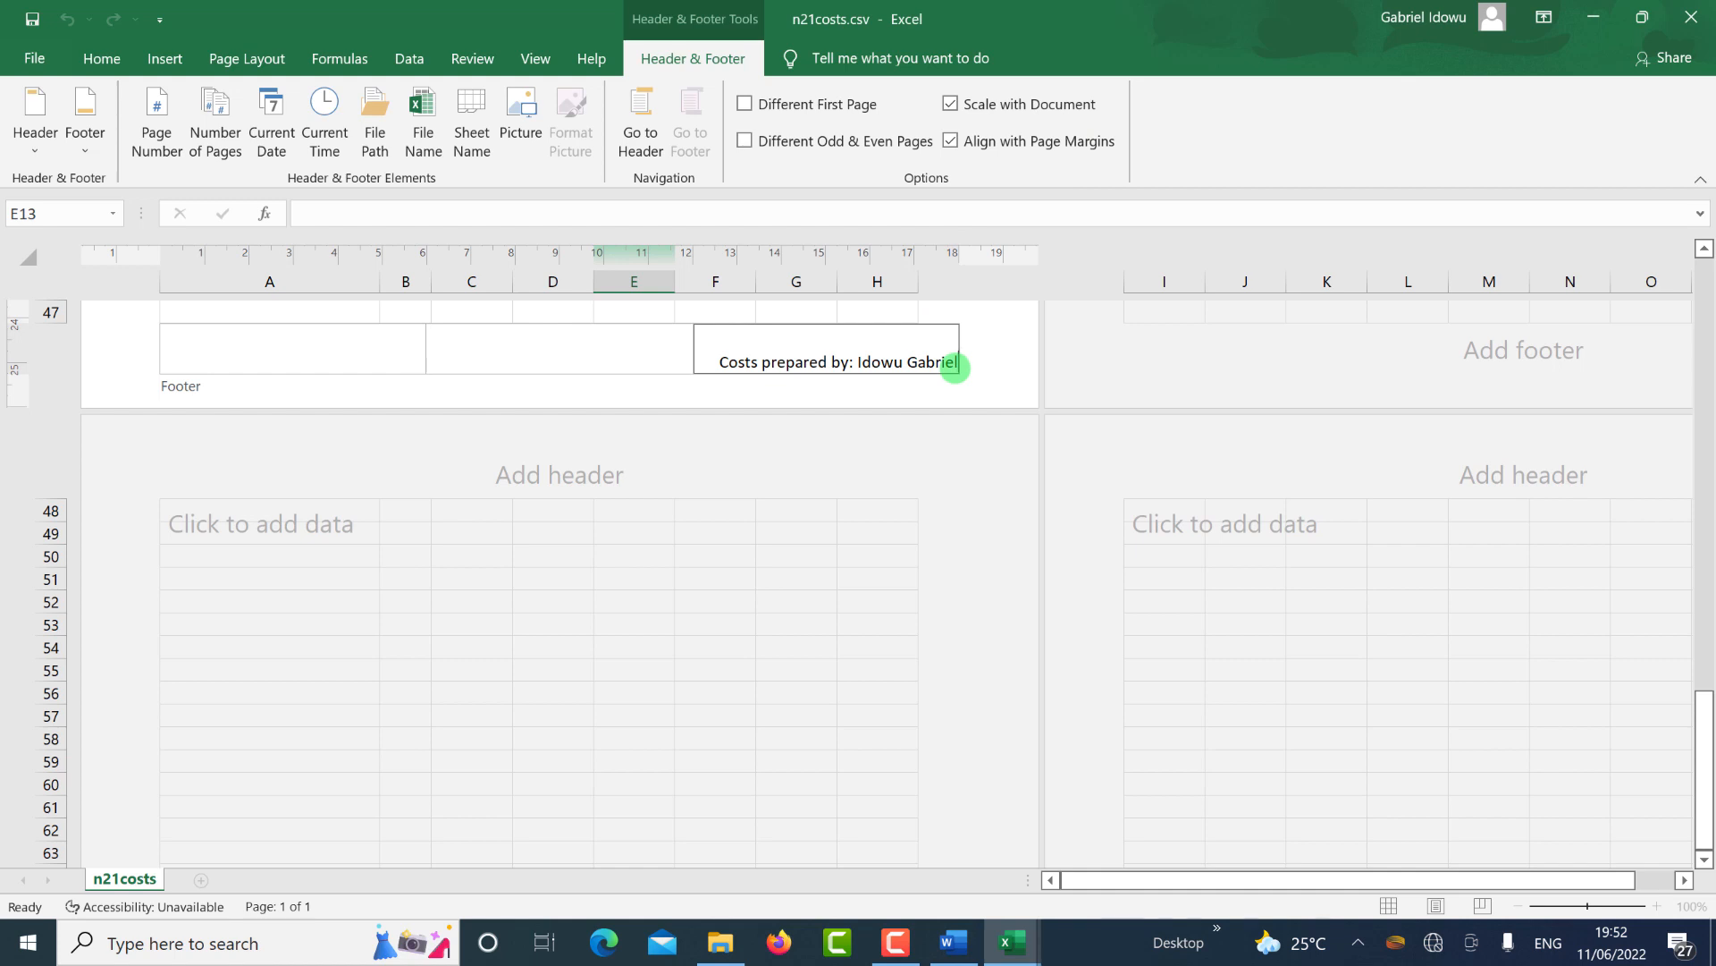
type(",")
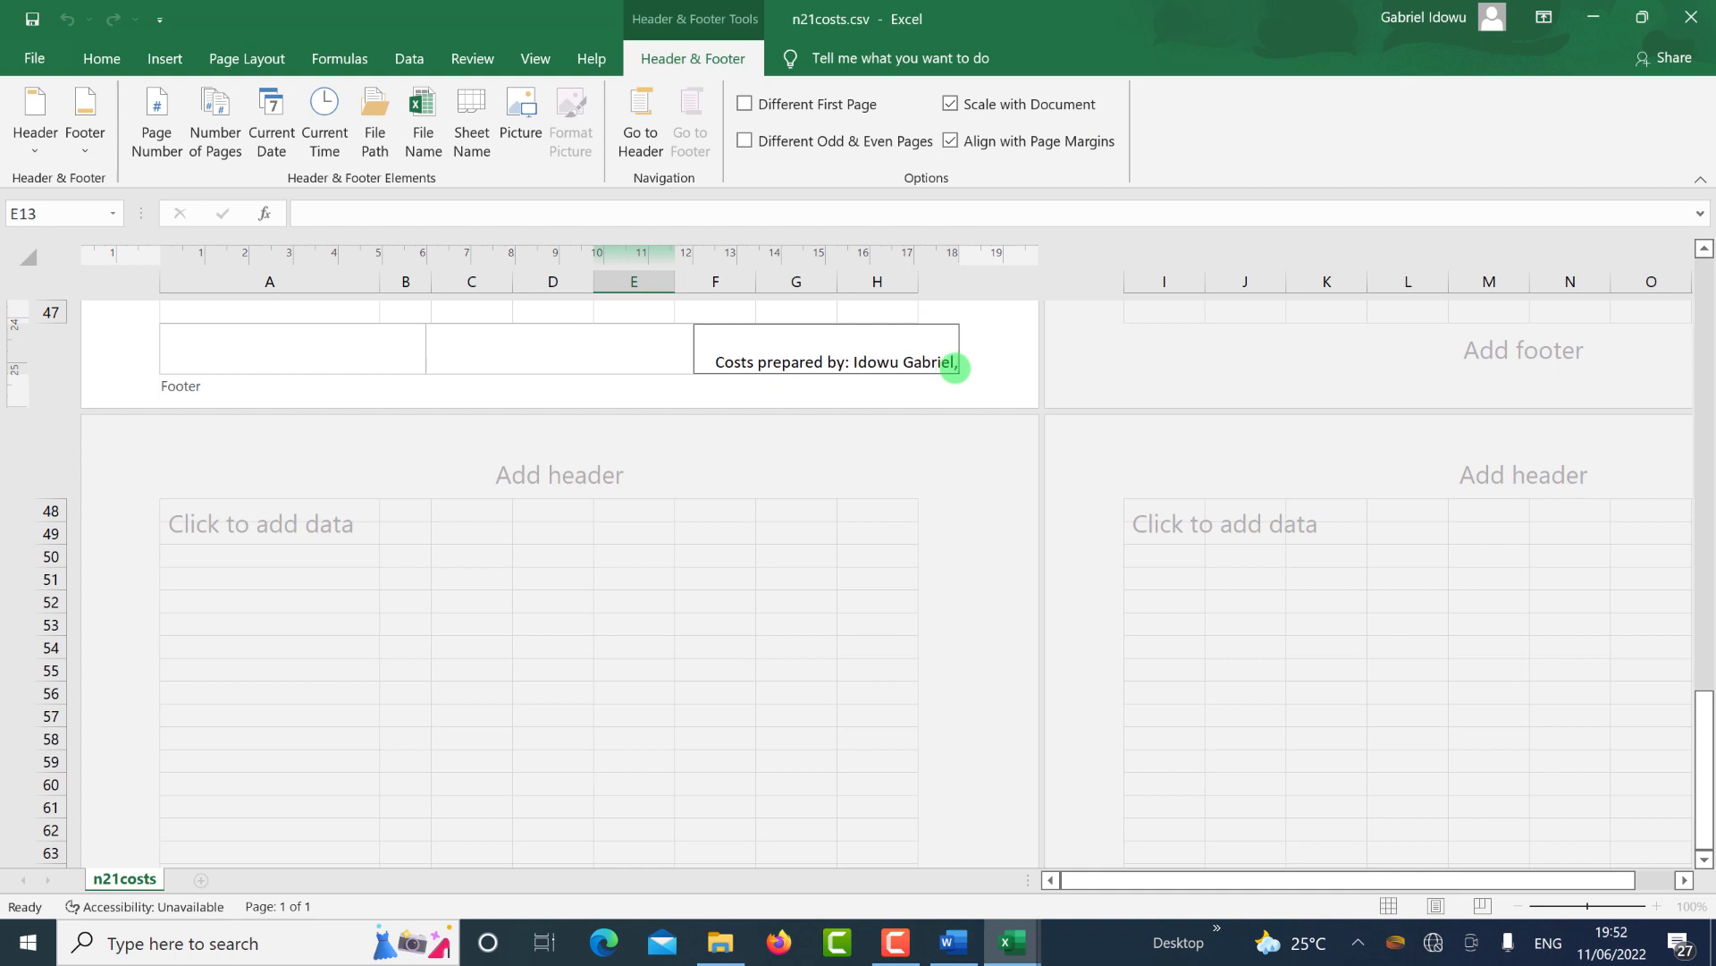
type(" 123")
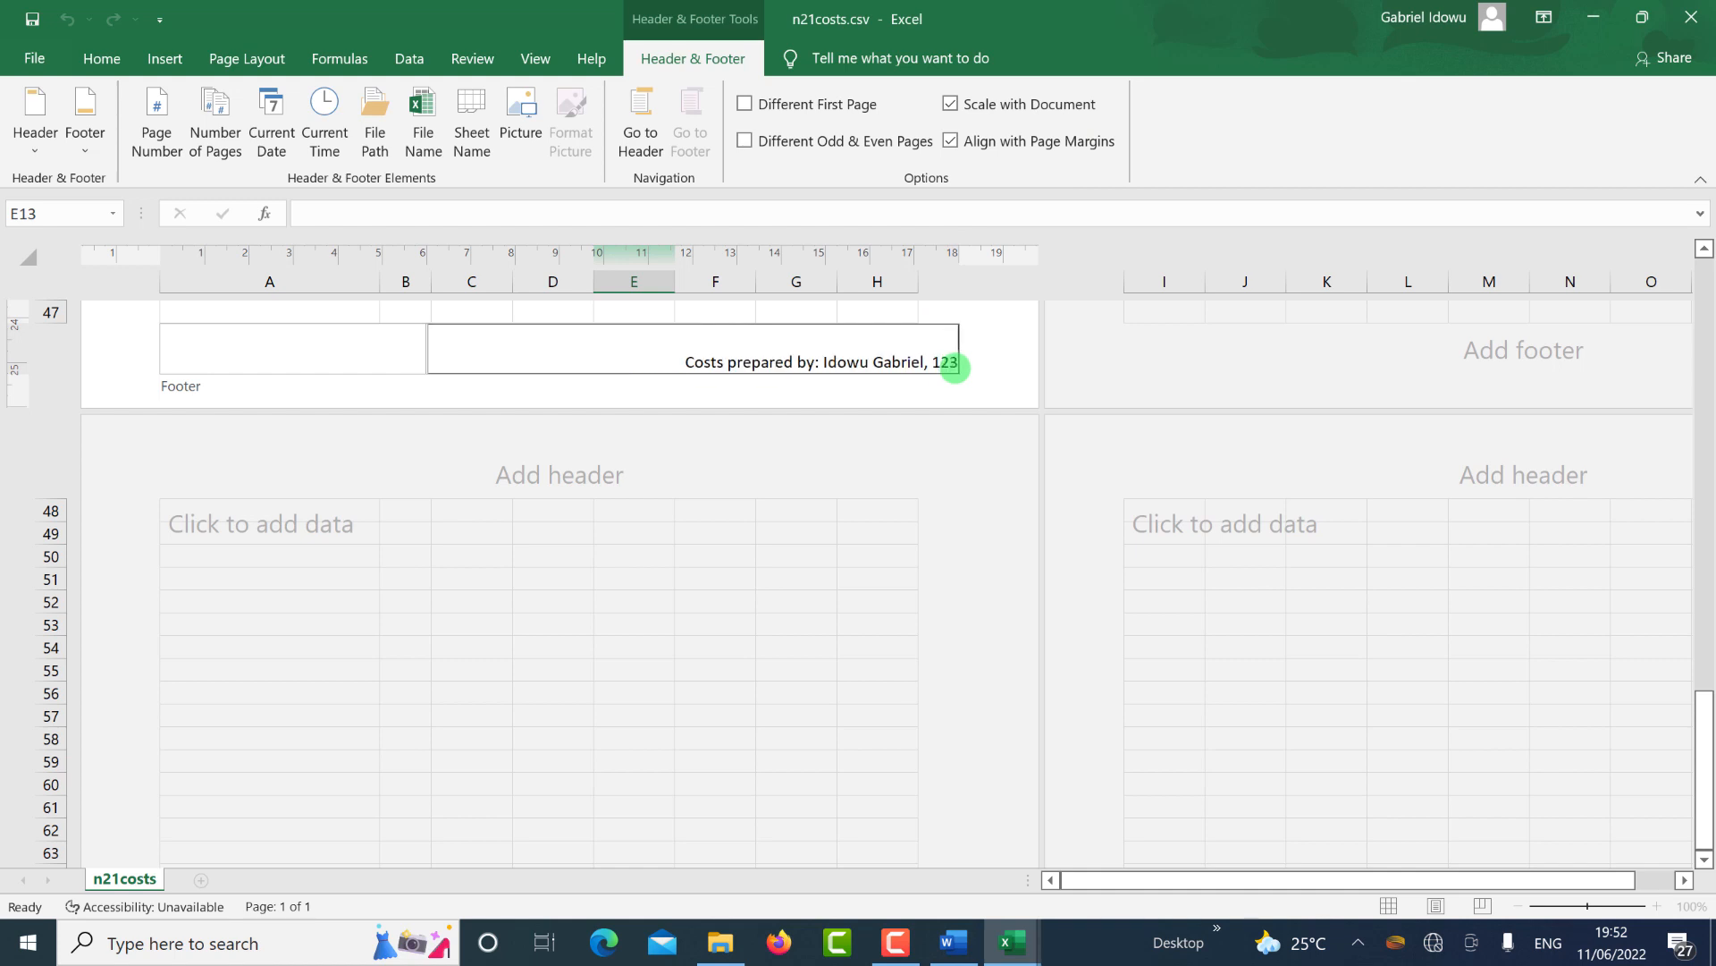
type("4,")
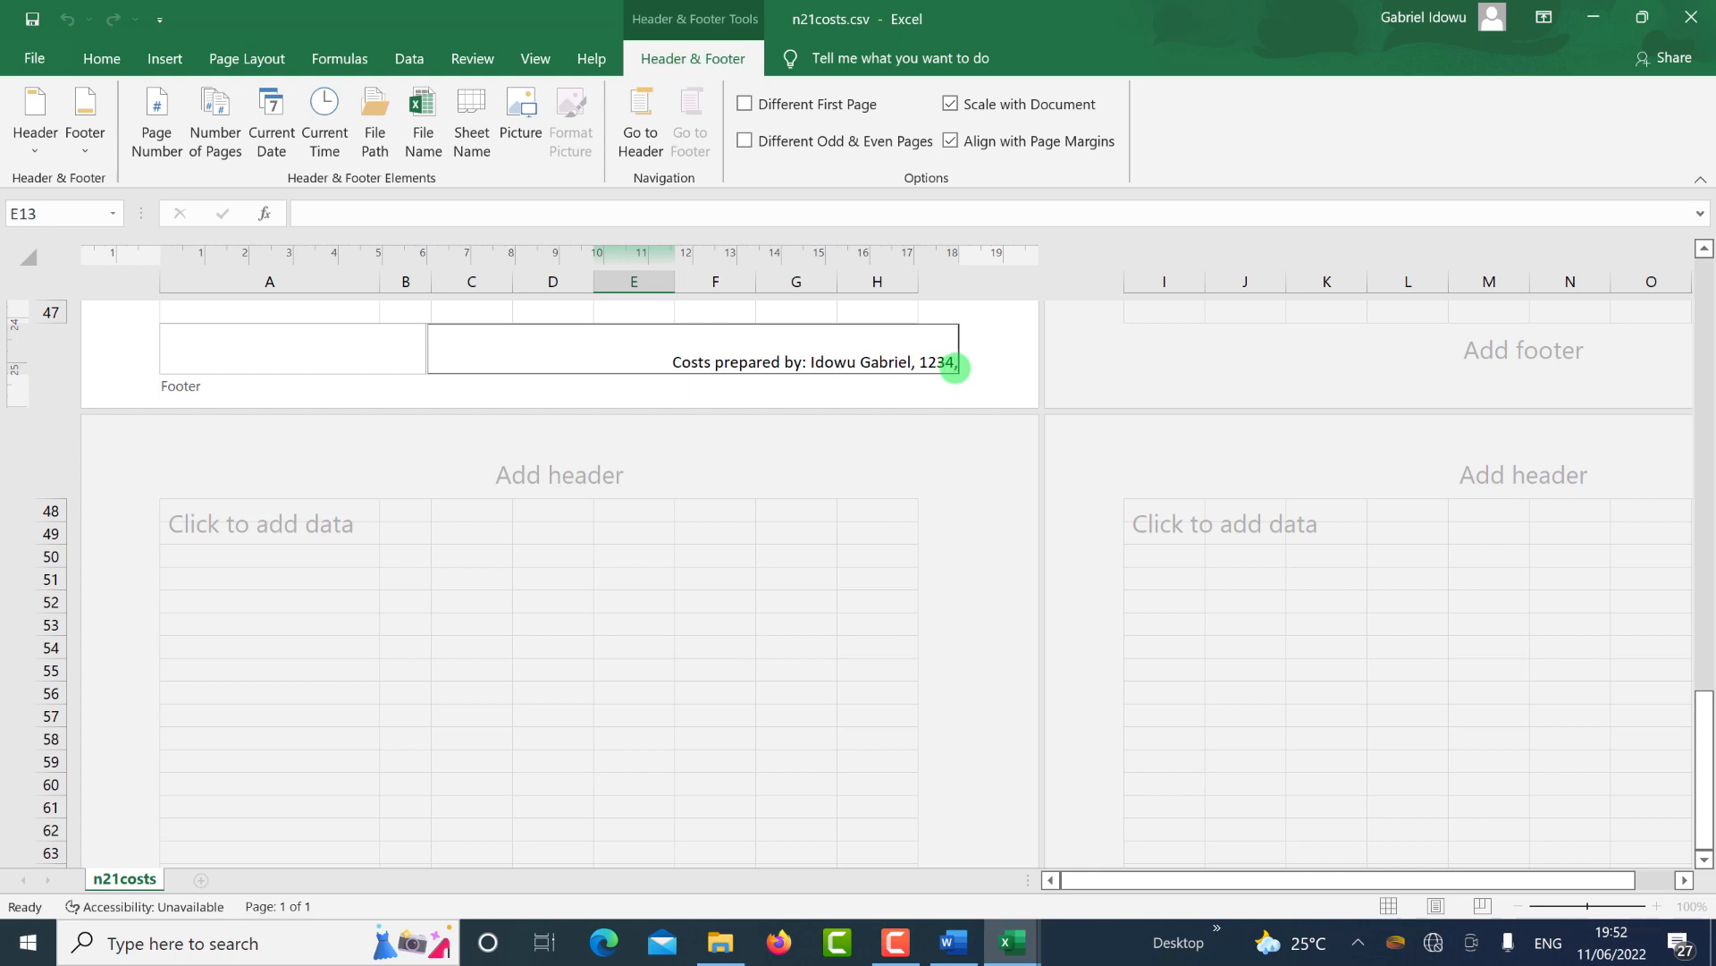
type(" 567")
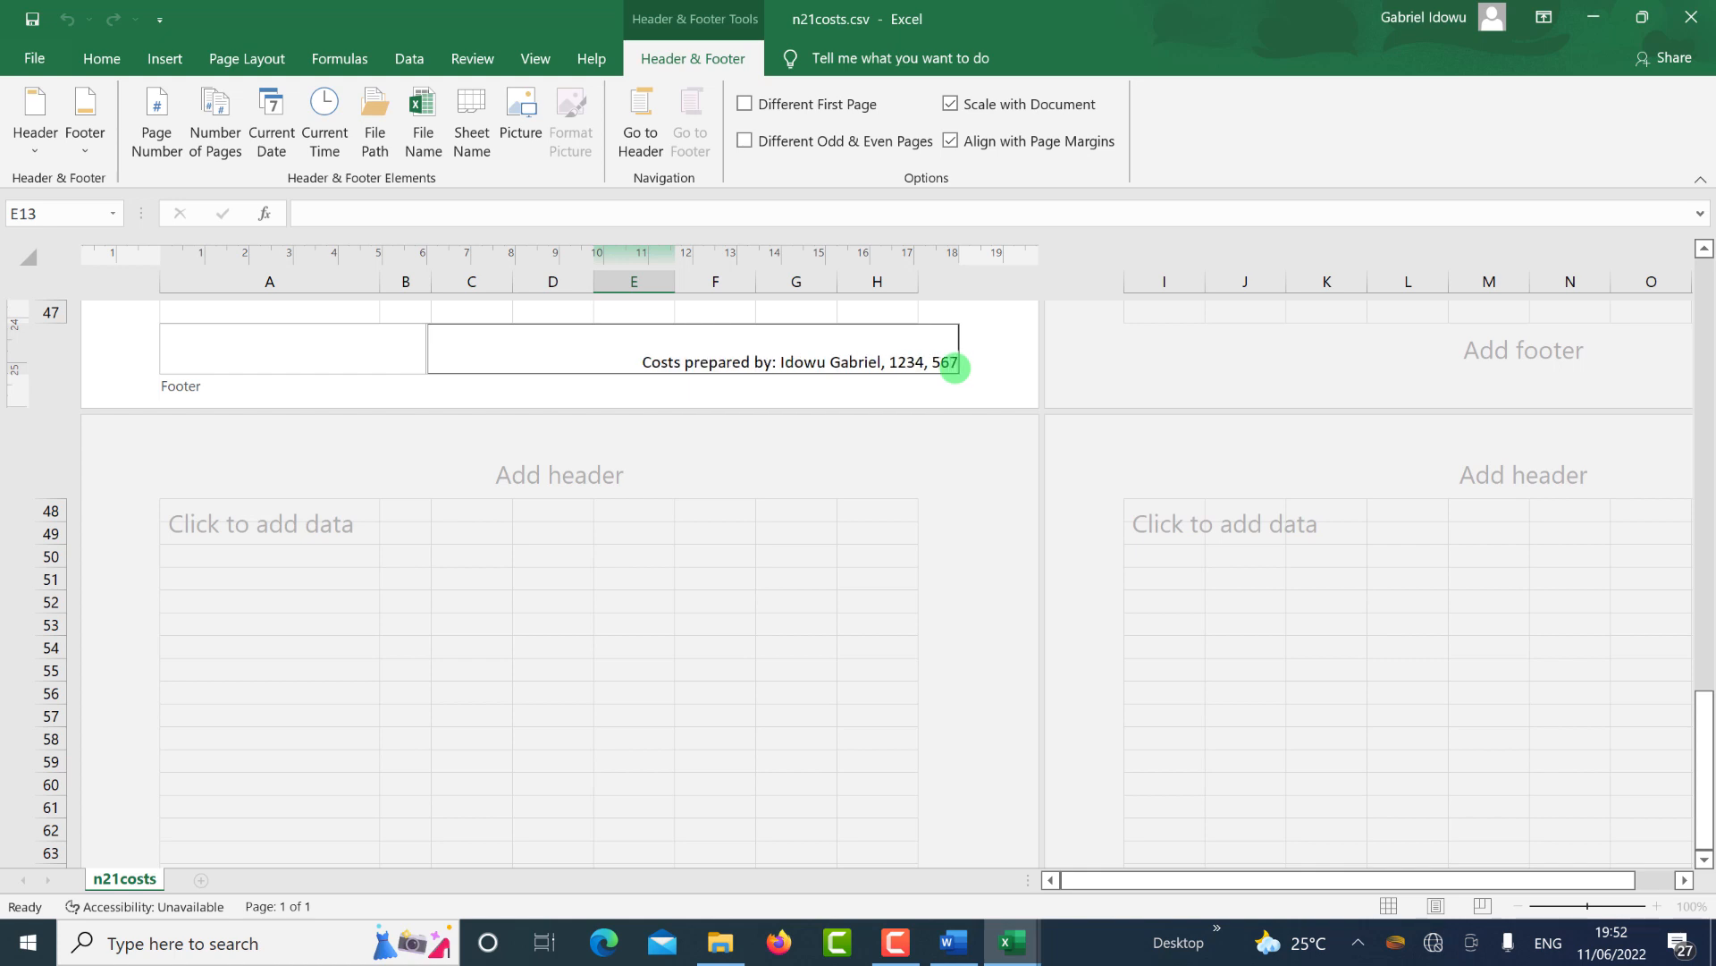
type(",")
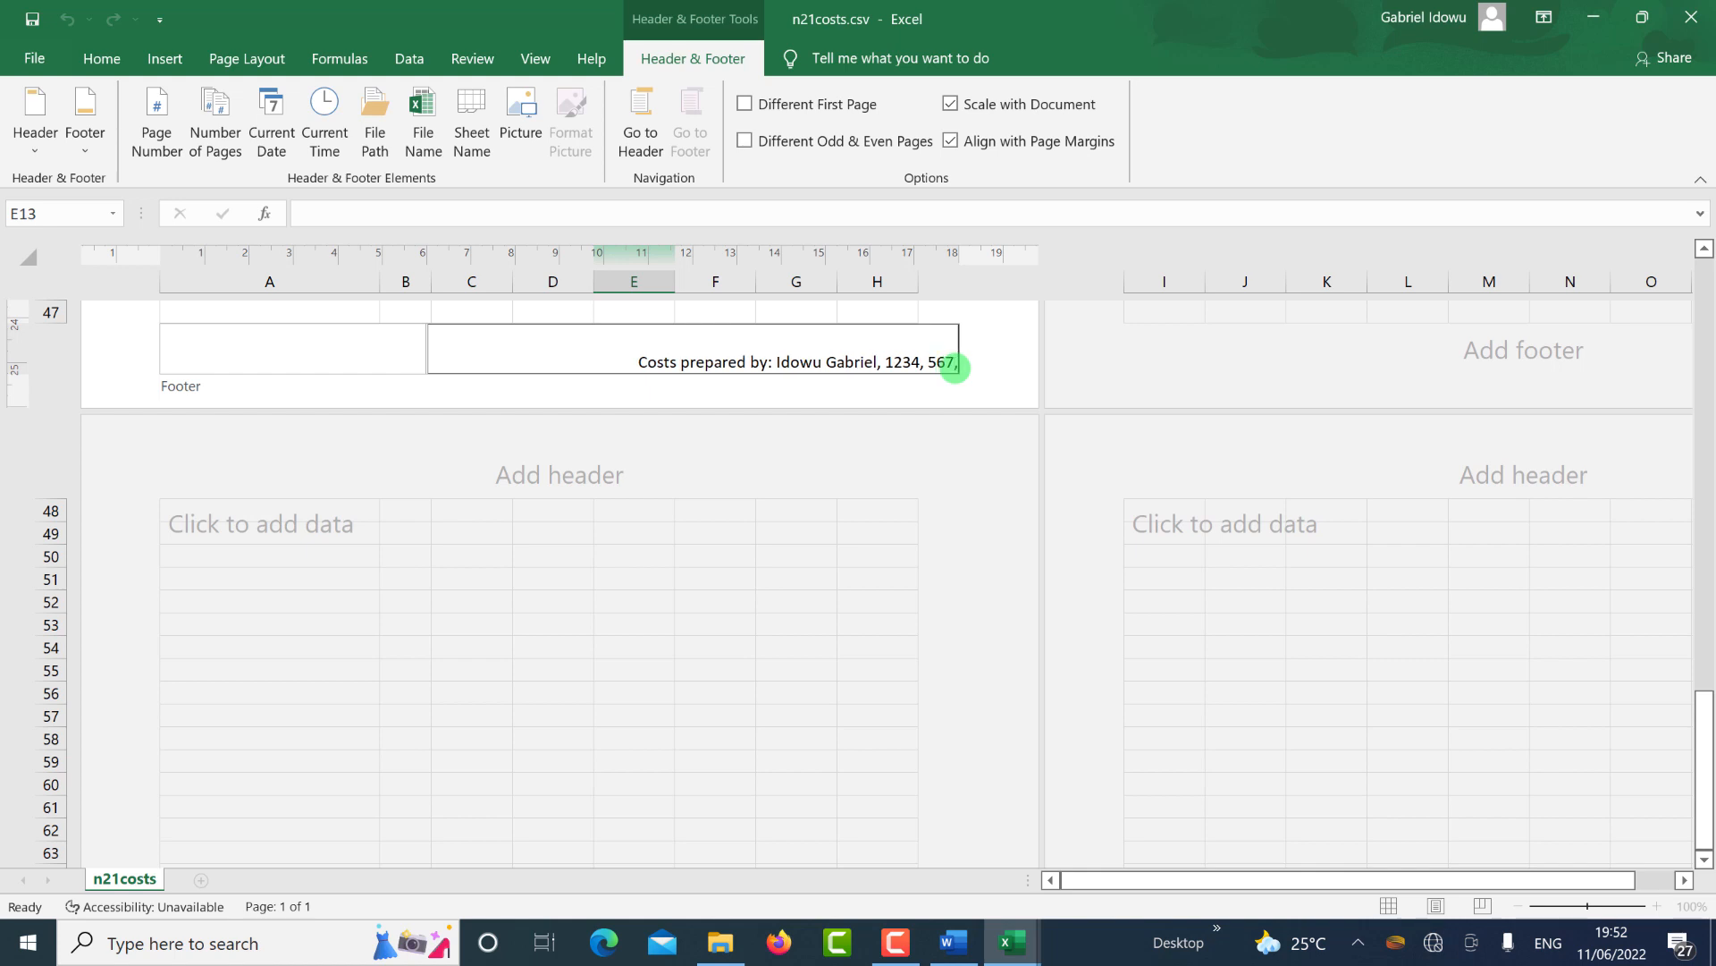
Recheck the footer wording in the exam paper, and end the right footer section with "on" and the automatic current date.
key("alt+Tab")
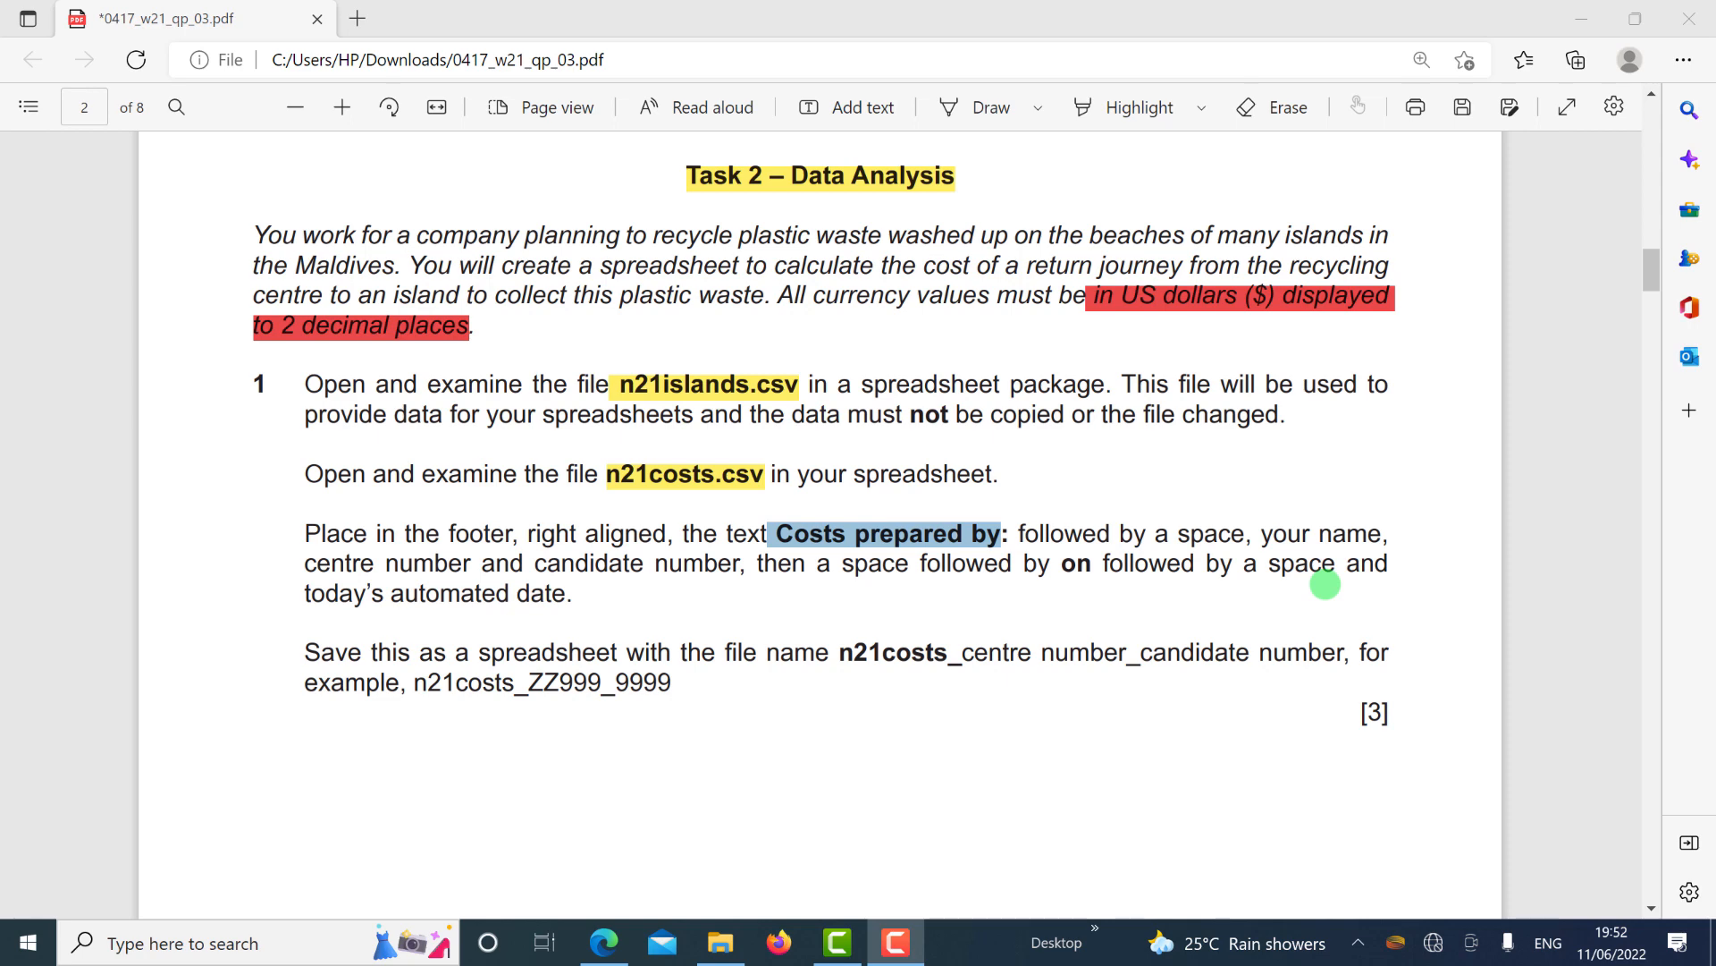
key("ctrl+super+Right")
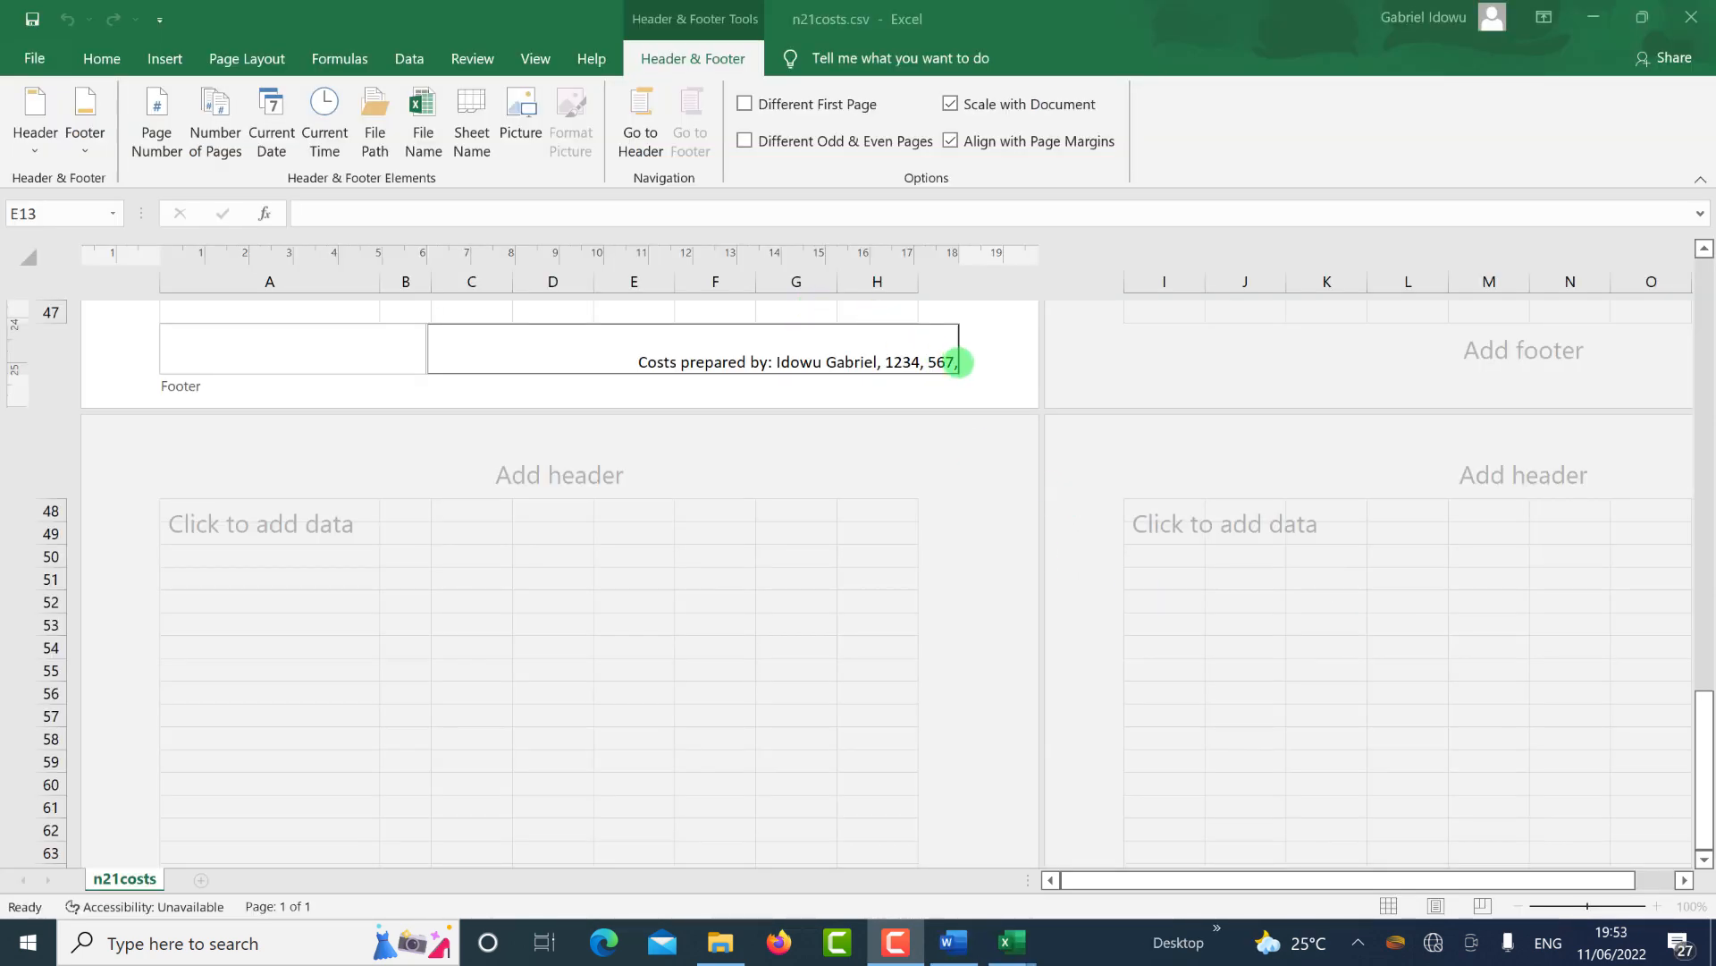
left_click(955, 363)
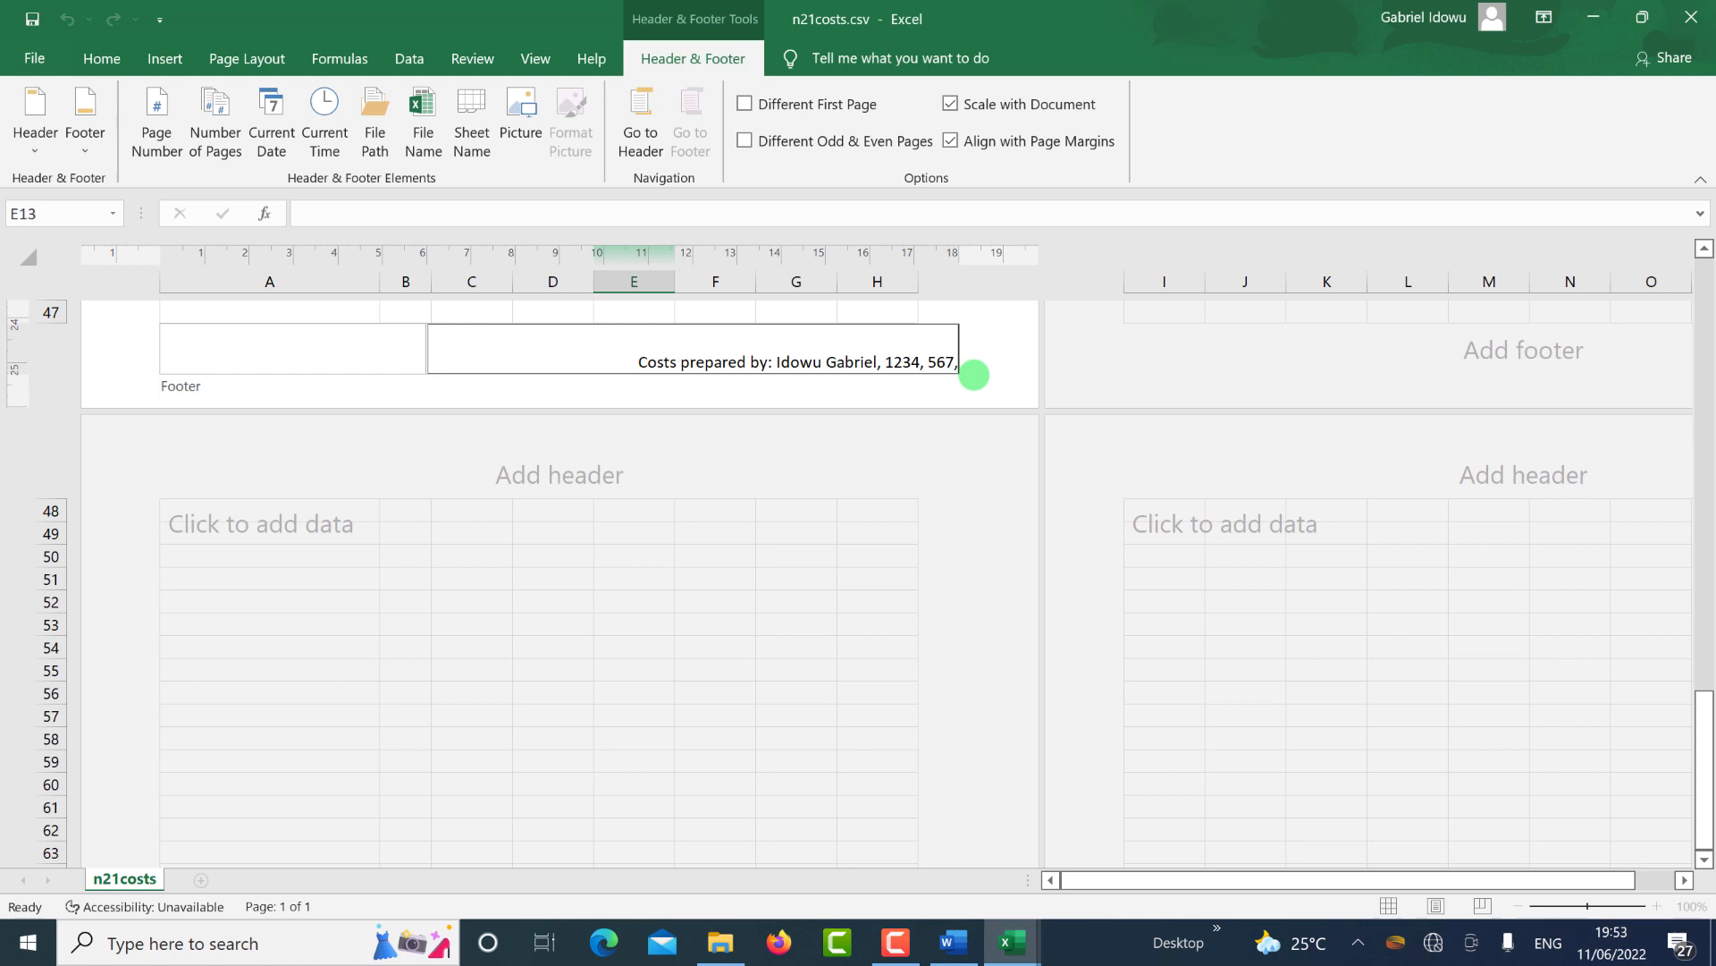
type("on")
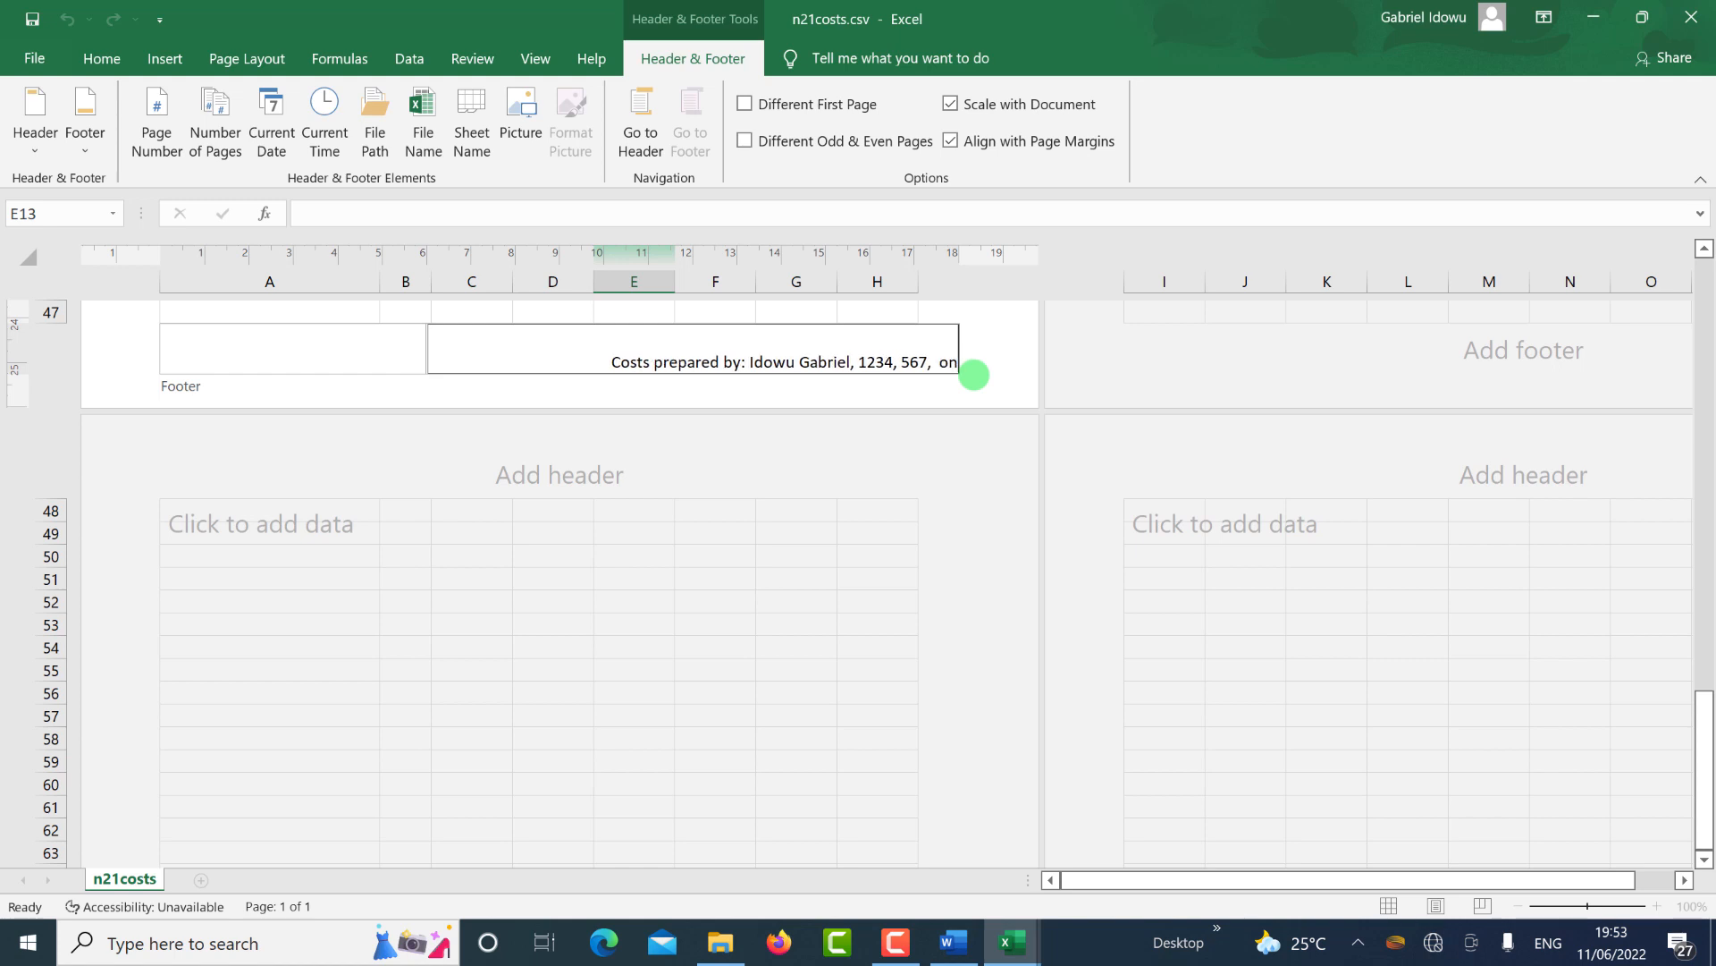
key("BackSpace")
key("BackSpace")
key("BackSpace")
key("BackSpace")
type("on")
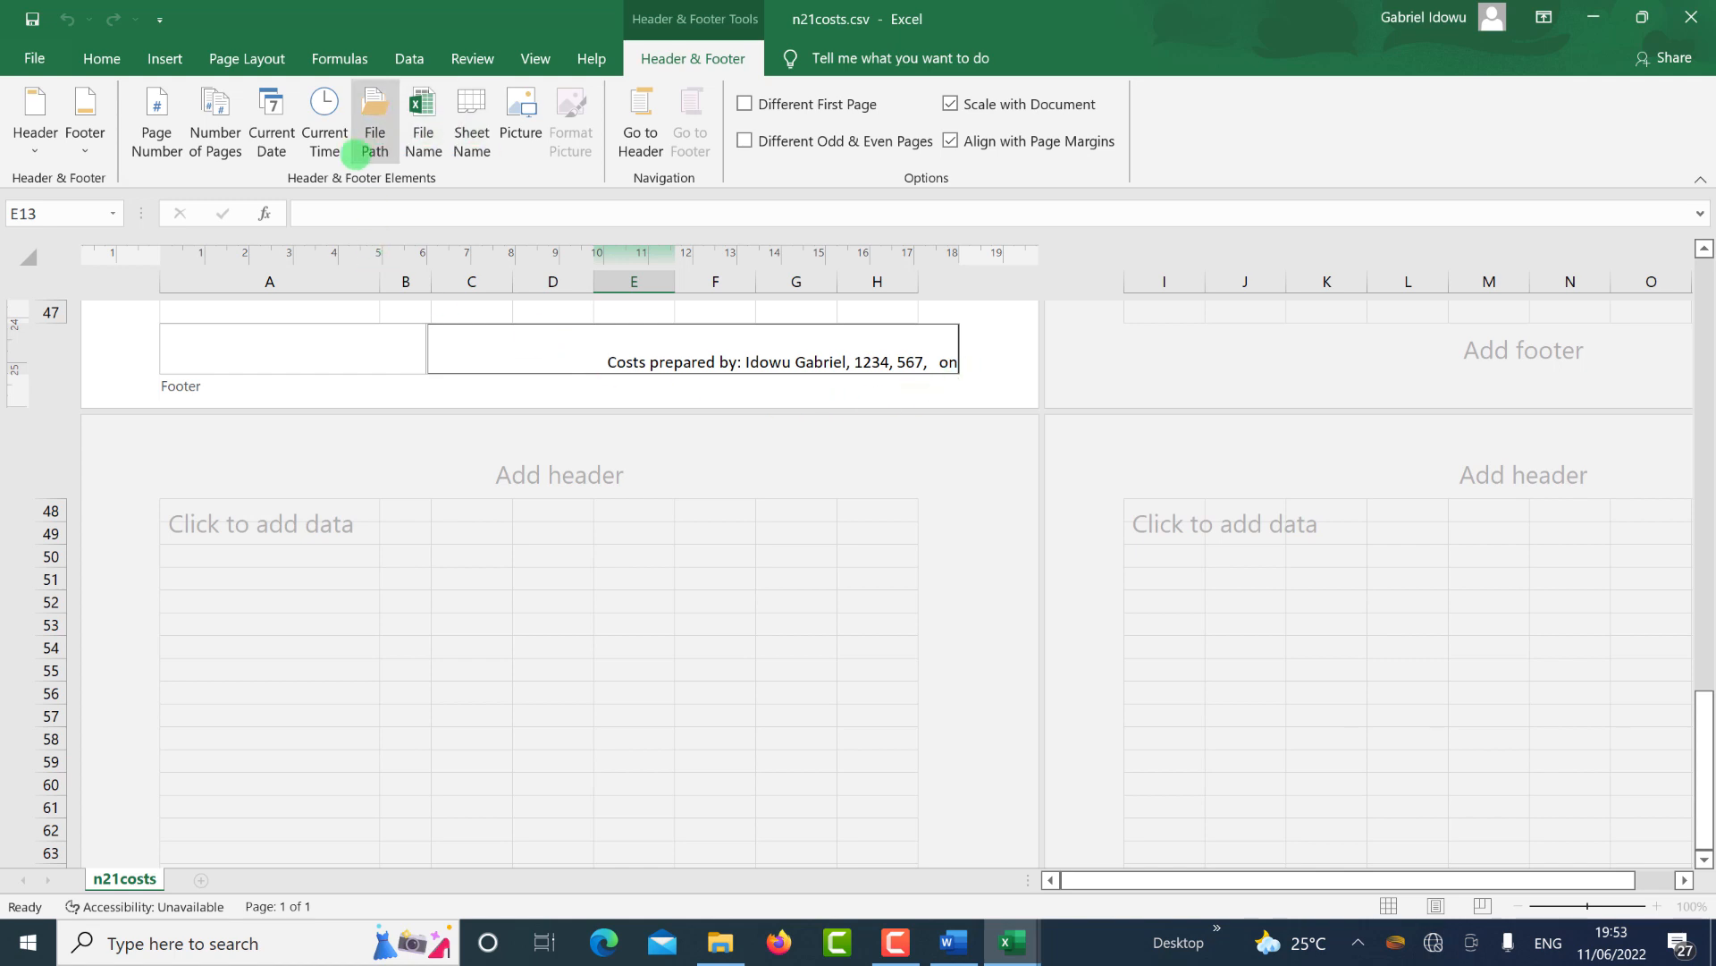
left_click(280, 124)
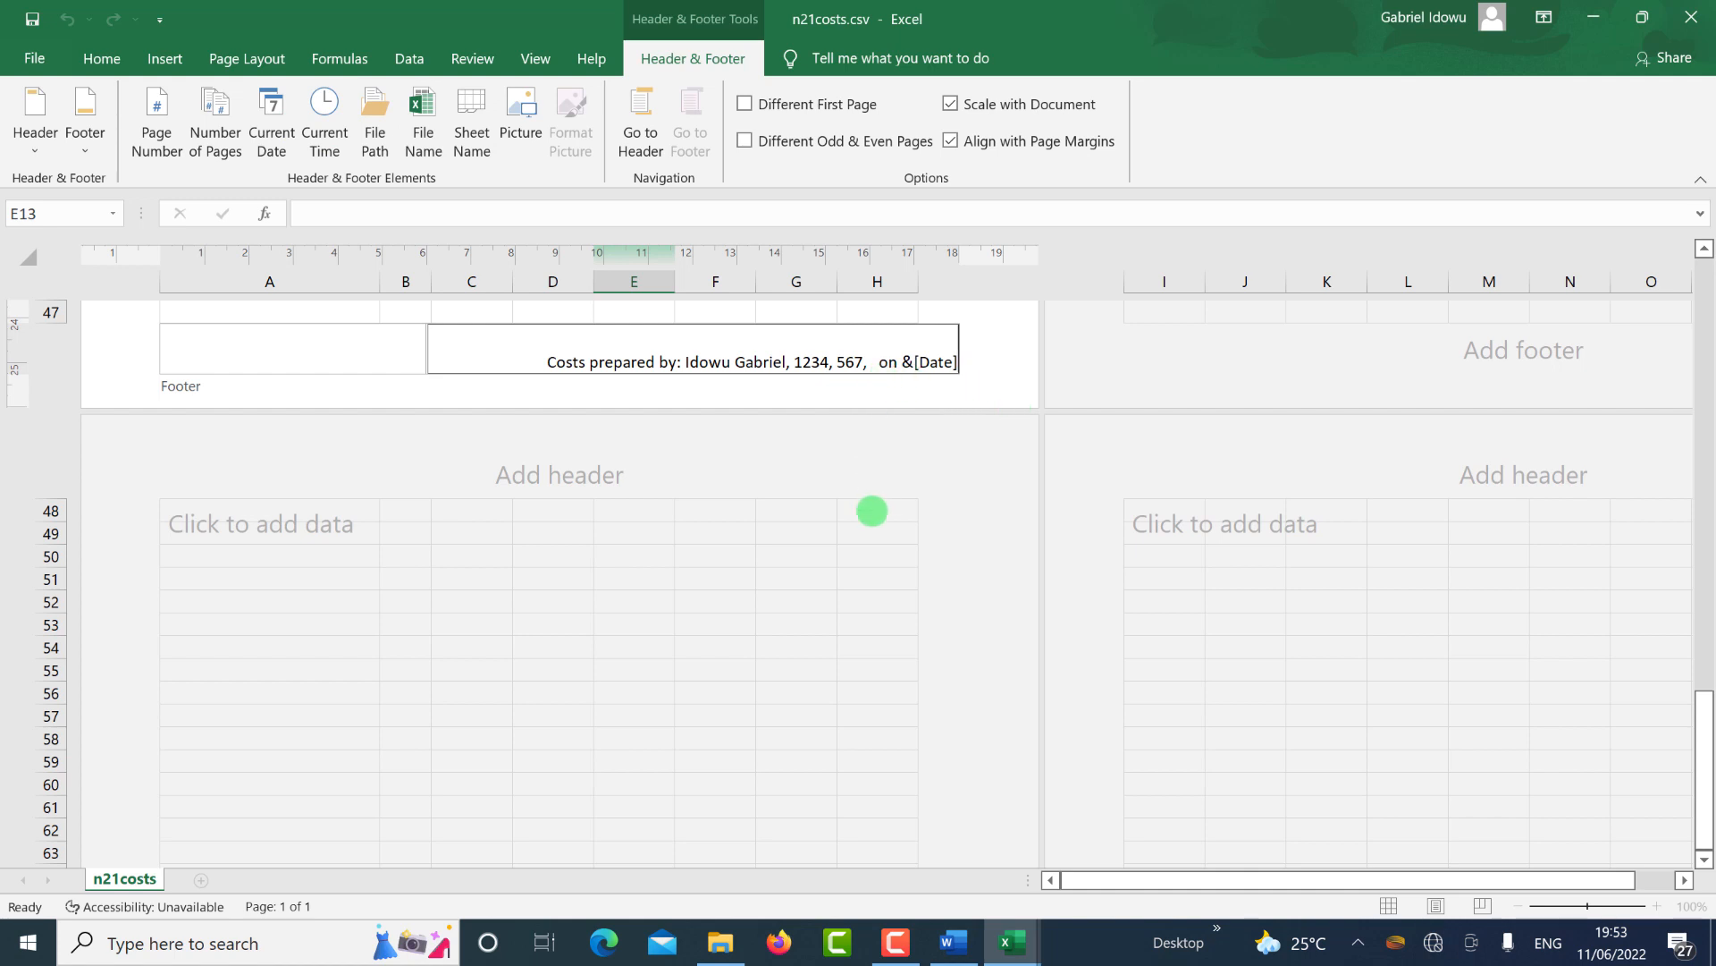
left_click(859, 530)
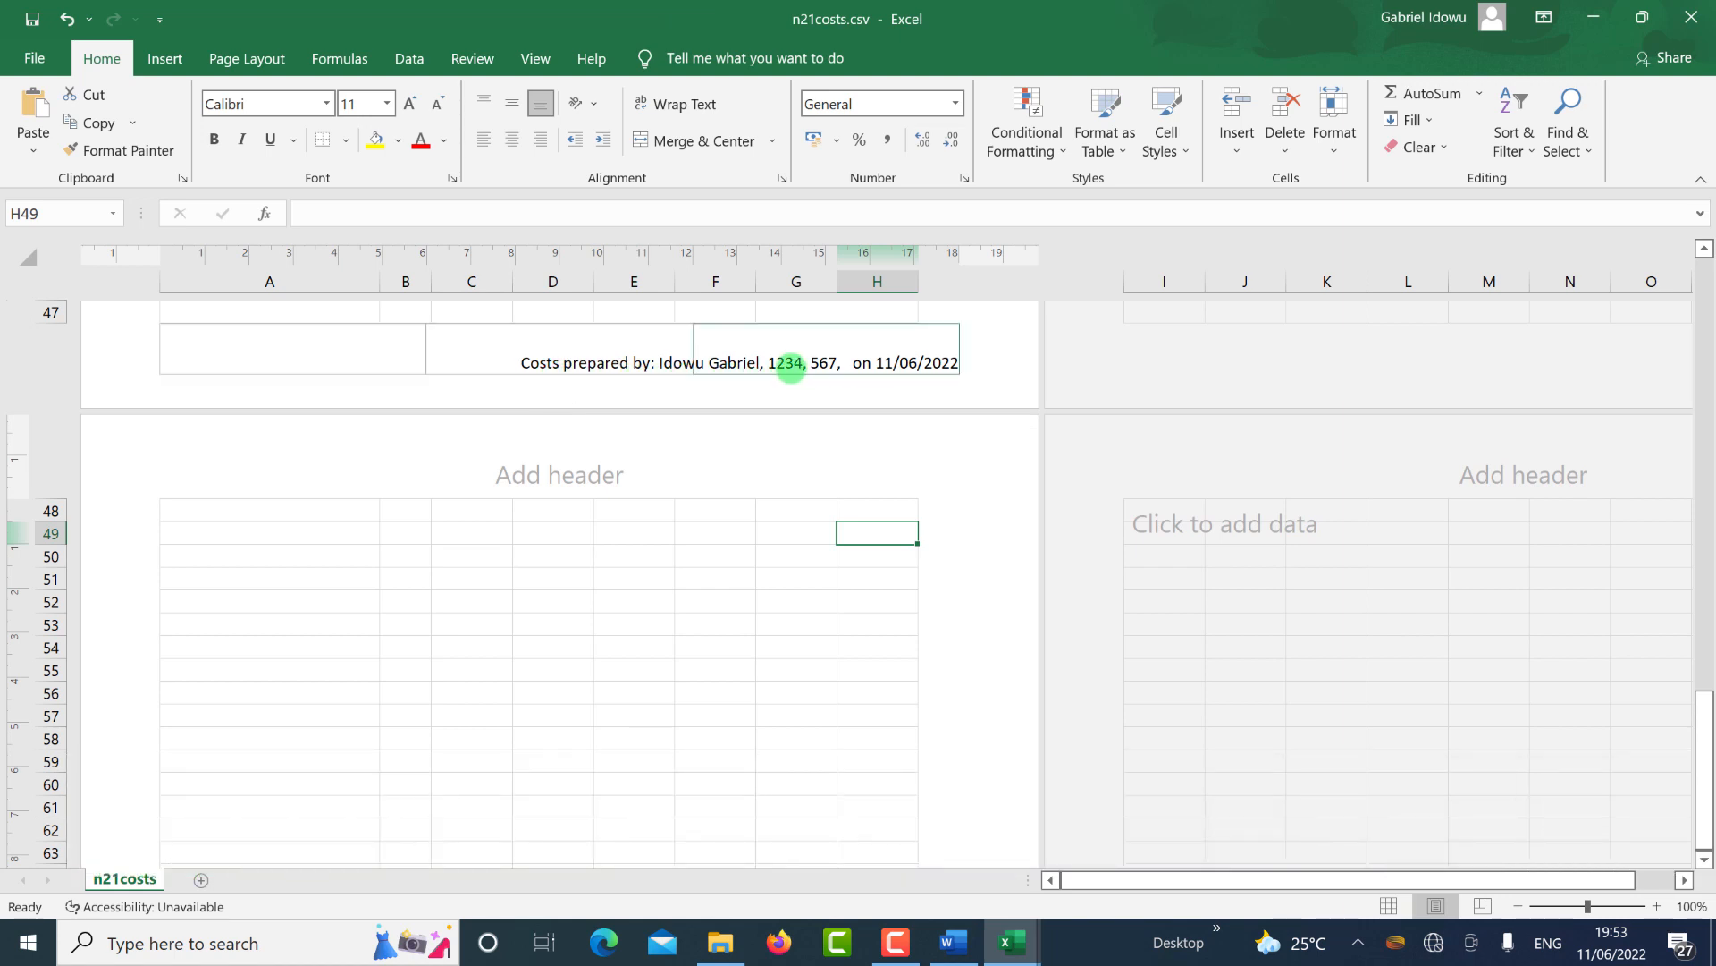
Delete the extra space before "on" in the right footer section of n21costs.csv and finish editing the footer.
left_click(854, 362)
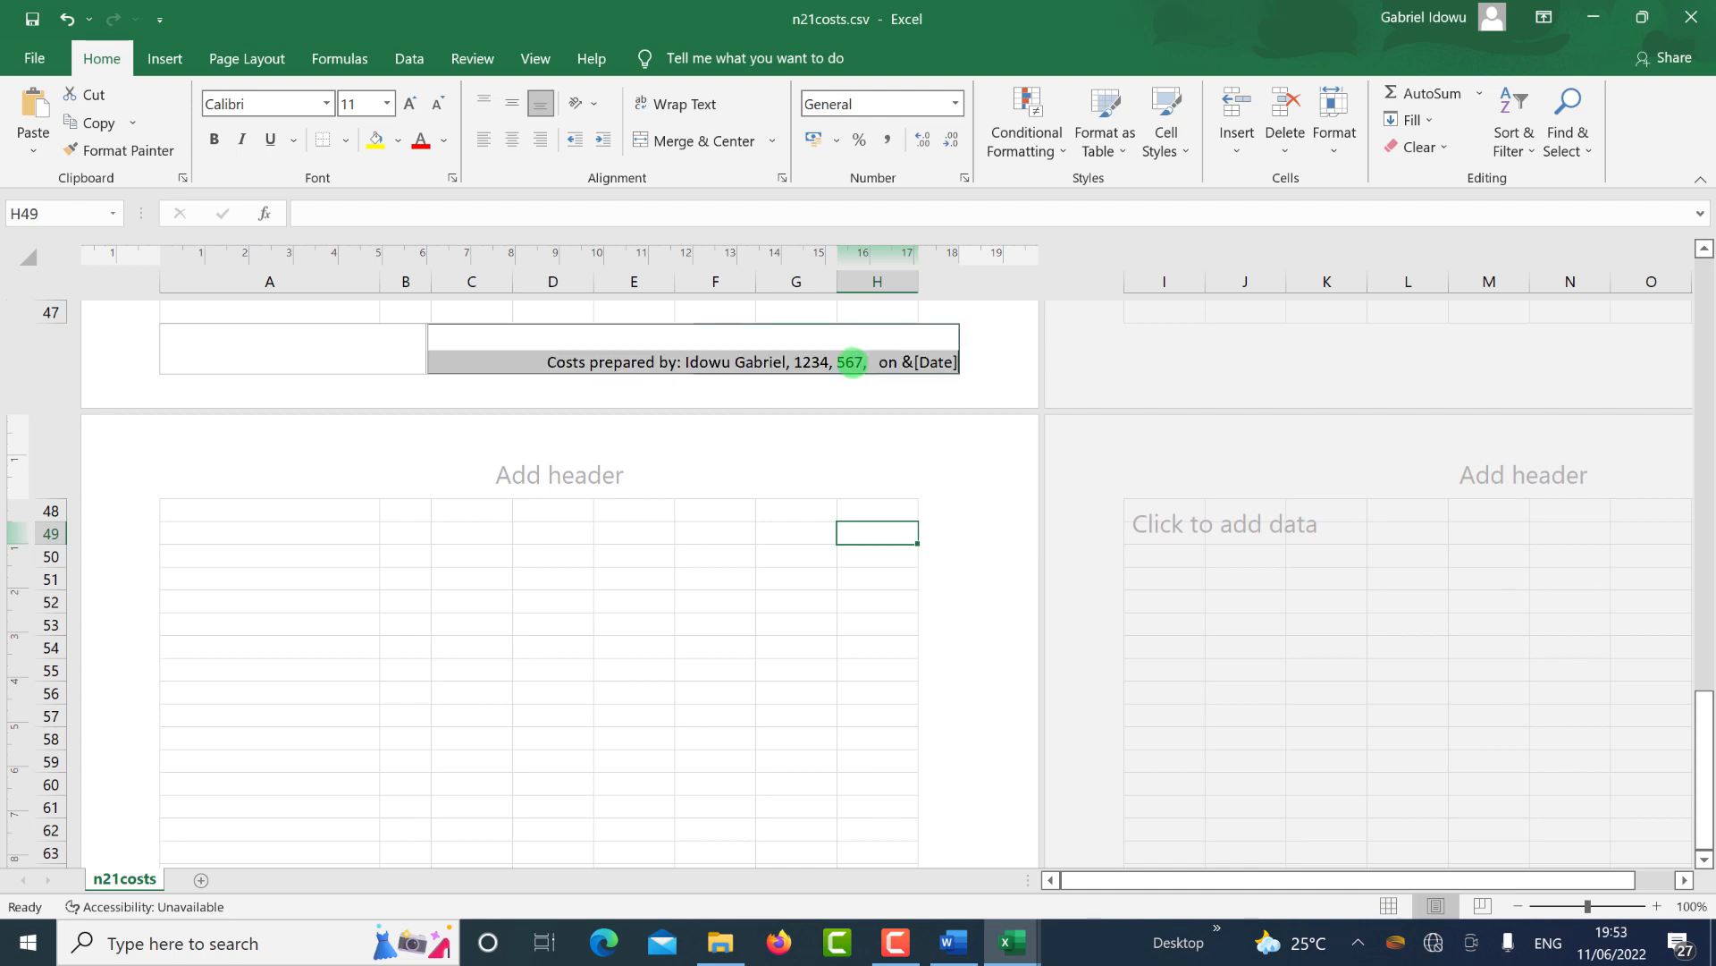
left_click(879, 361)
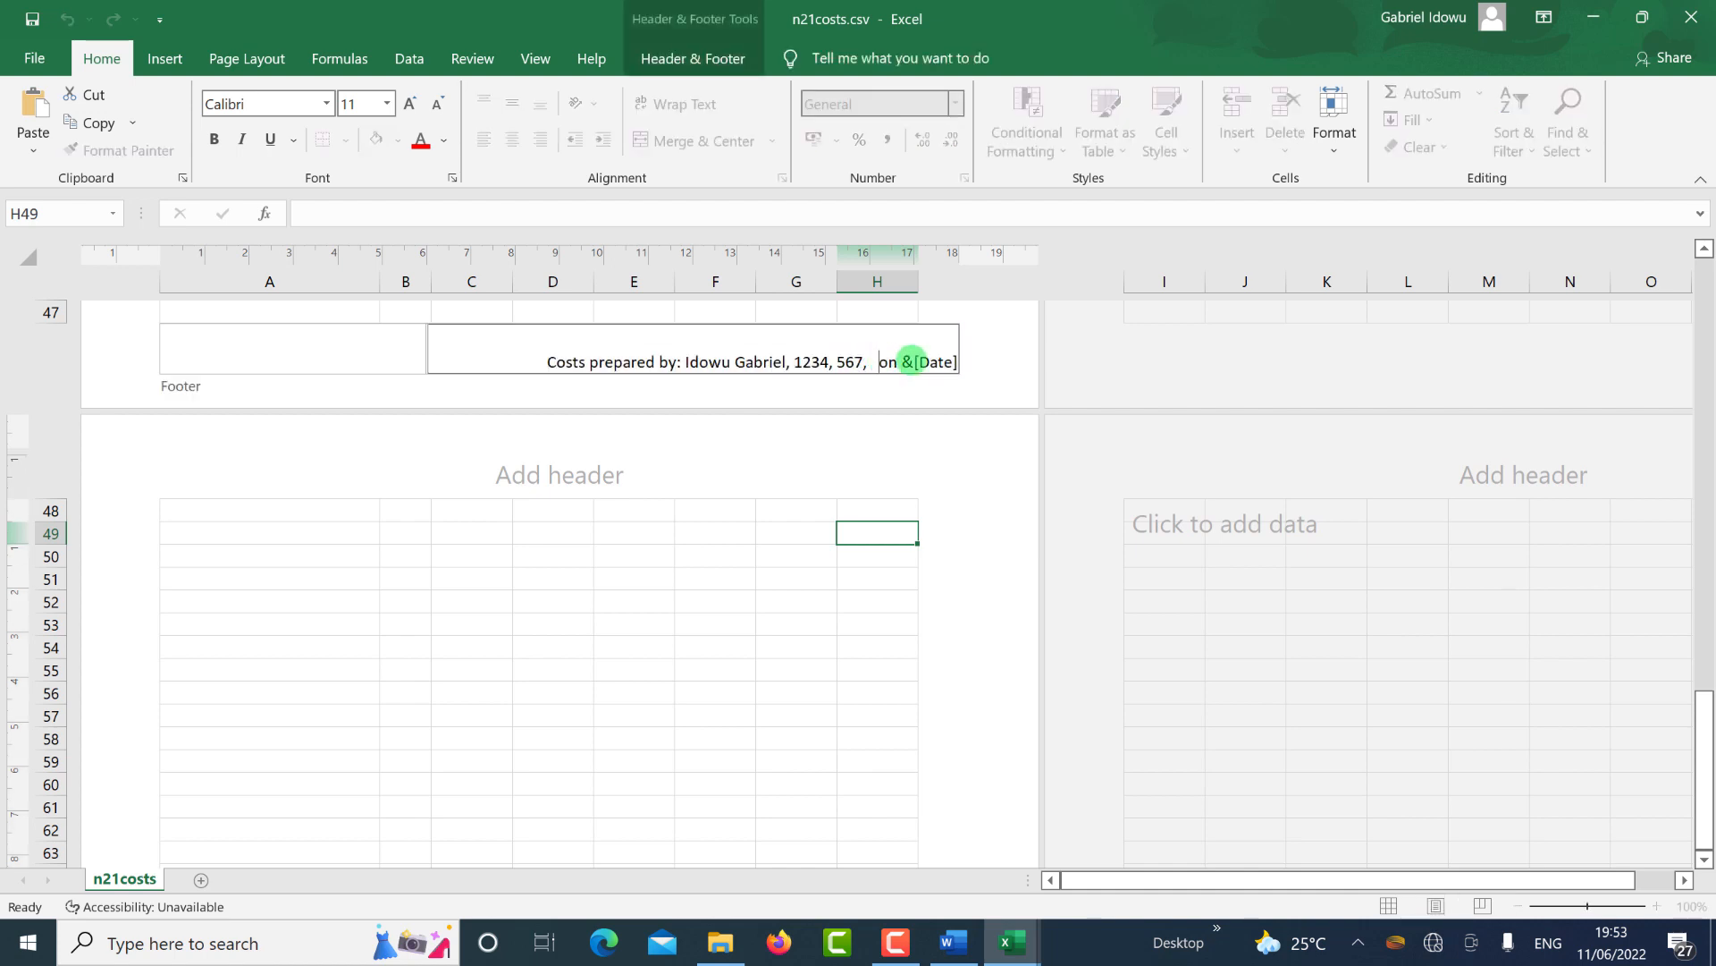
key("BackSpace")
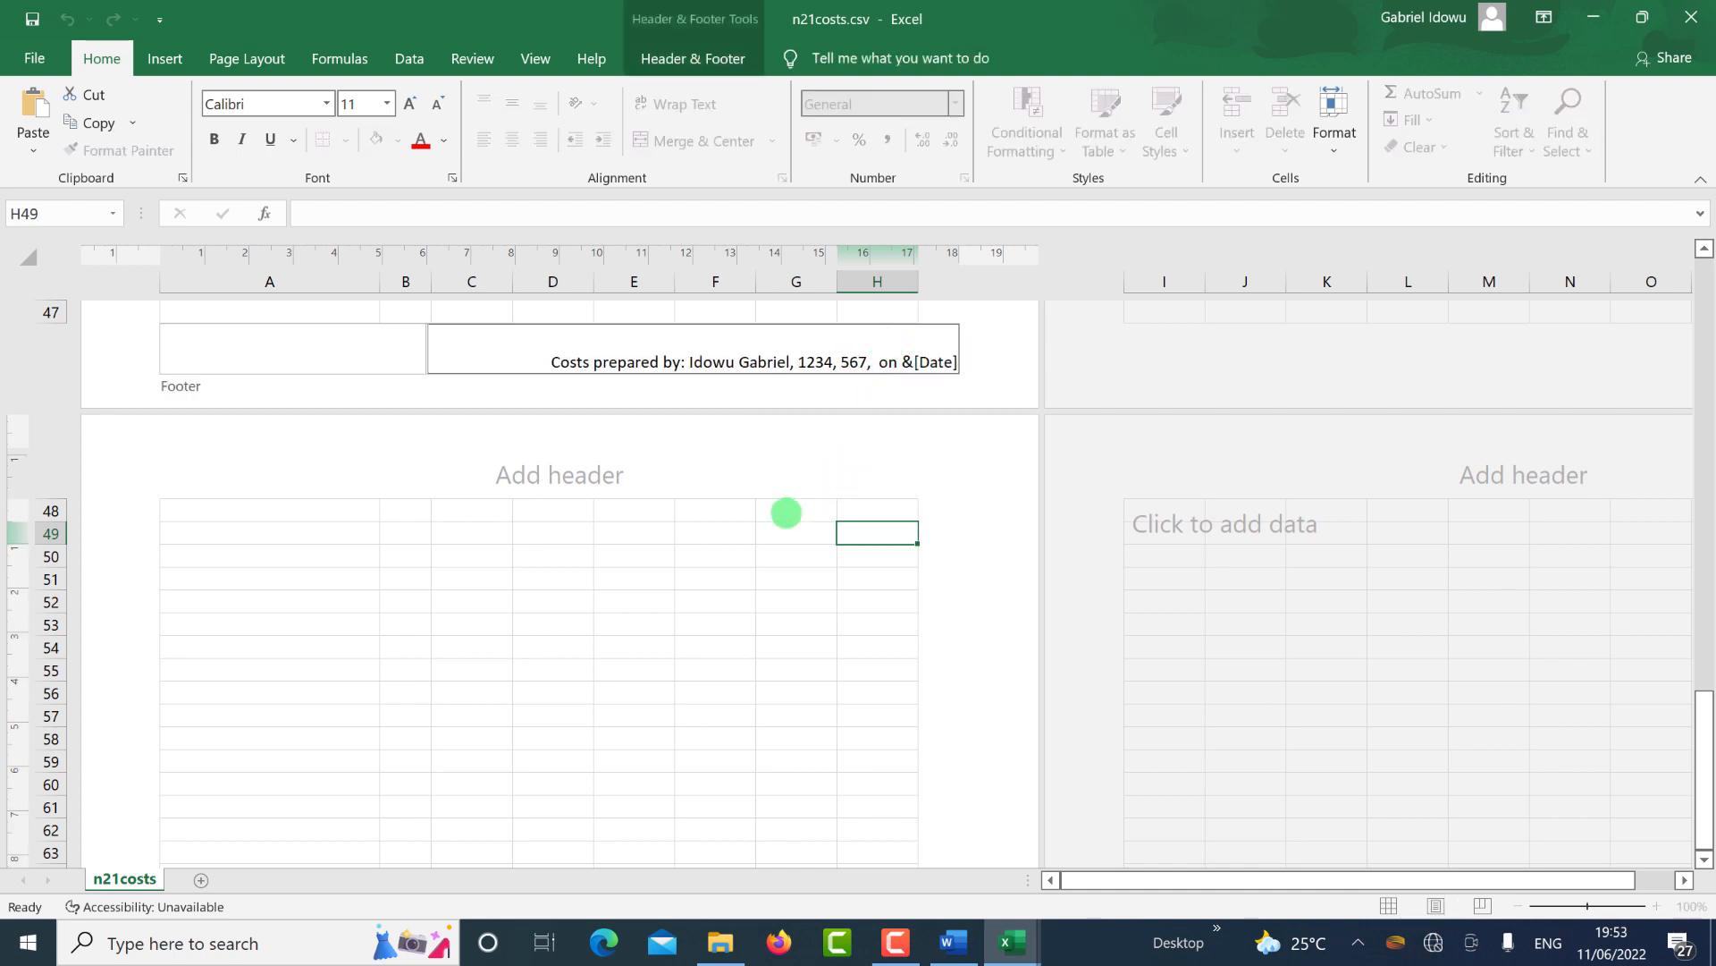
left_click(768, 529)
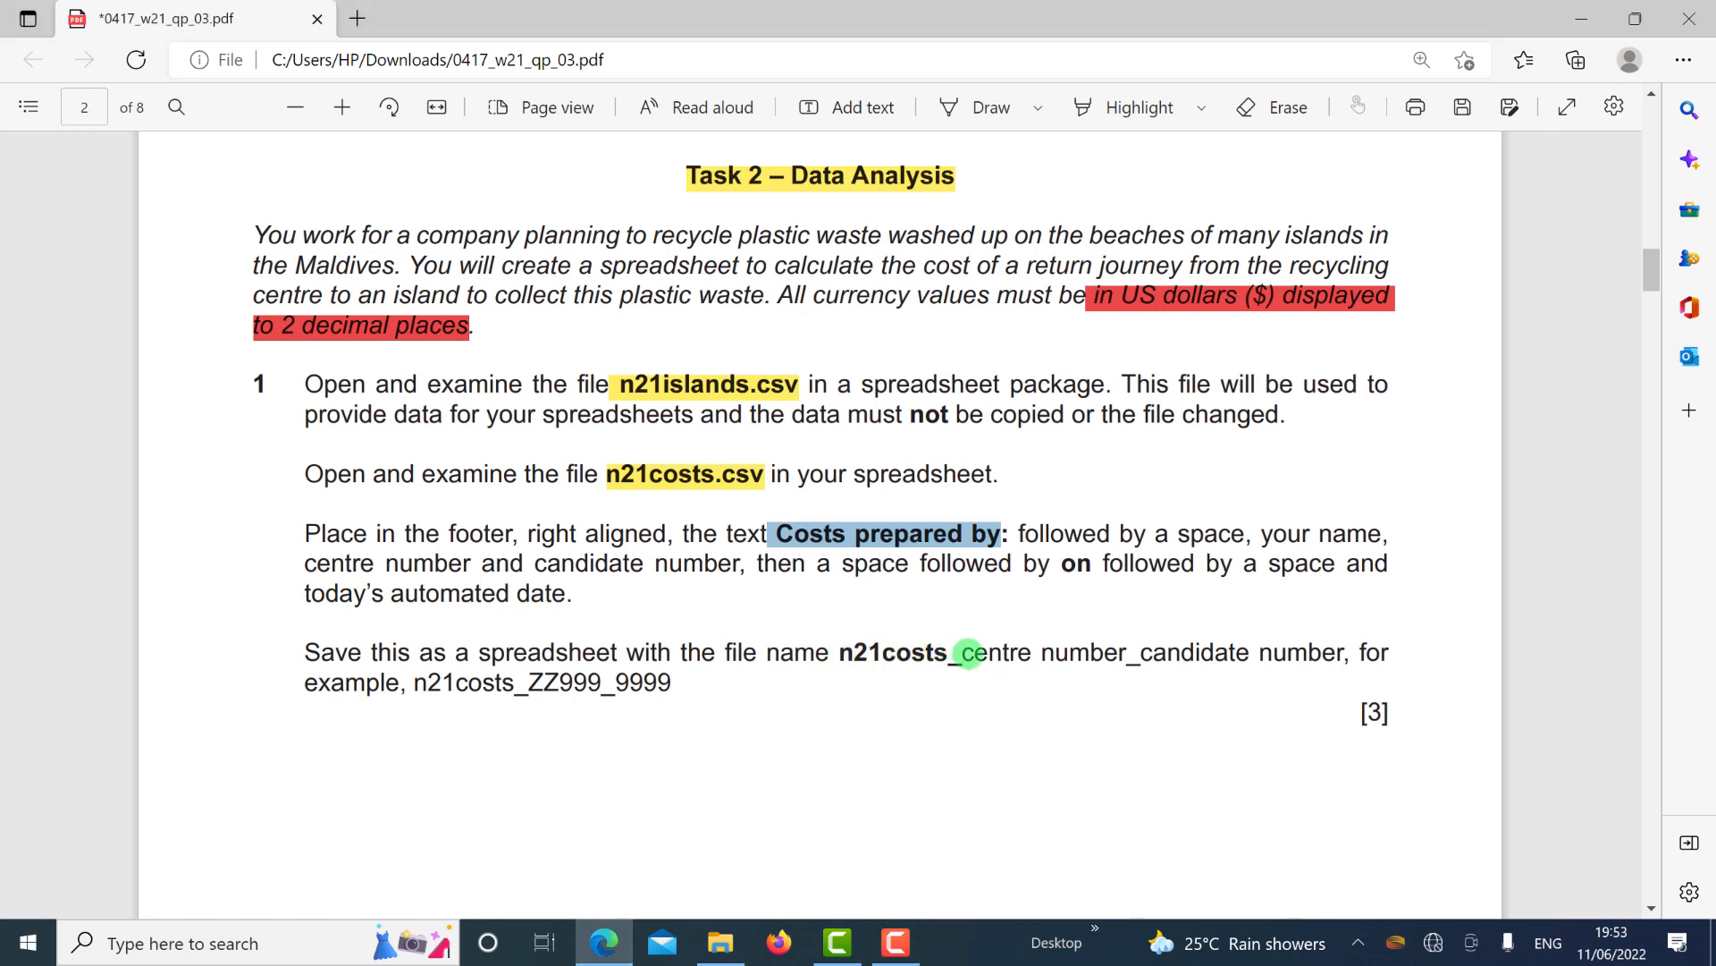
Copy the file name prefix "n21costs_" from the exam paper in Edge, and return to the costs data in Excel.
left_click_drag(843, 654, 970, 659)
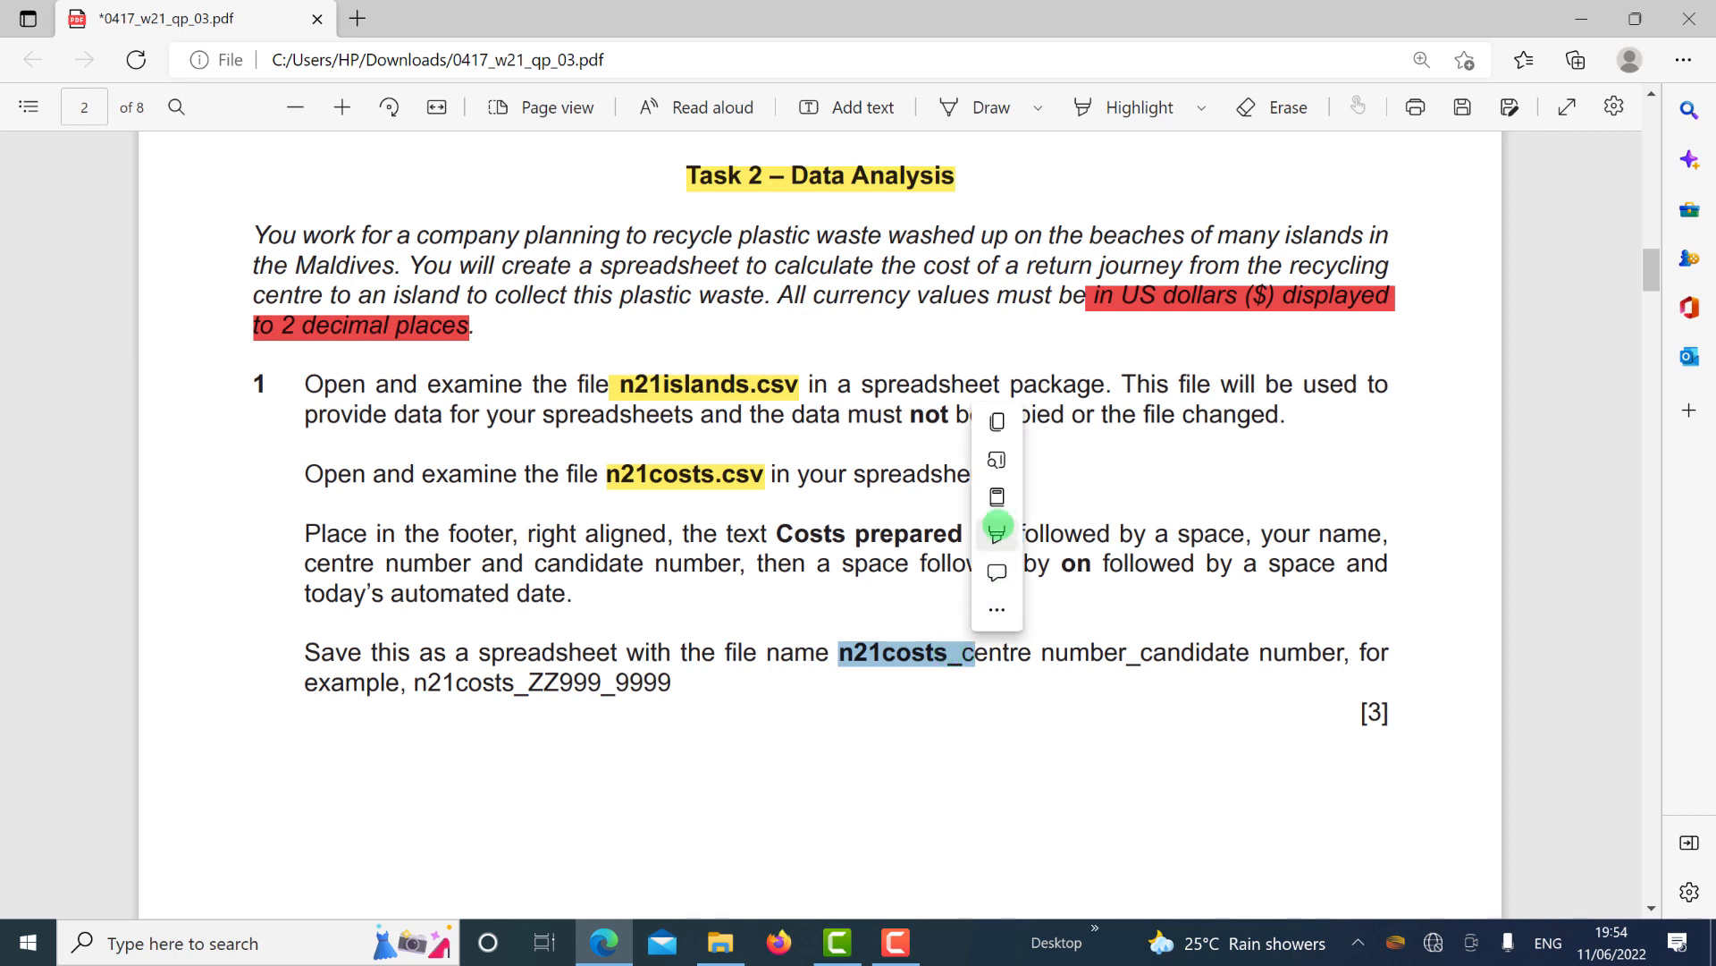
left_click(999, 417)
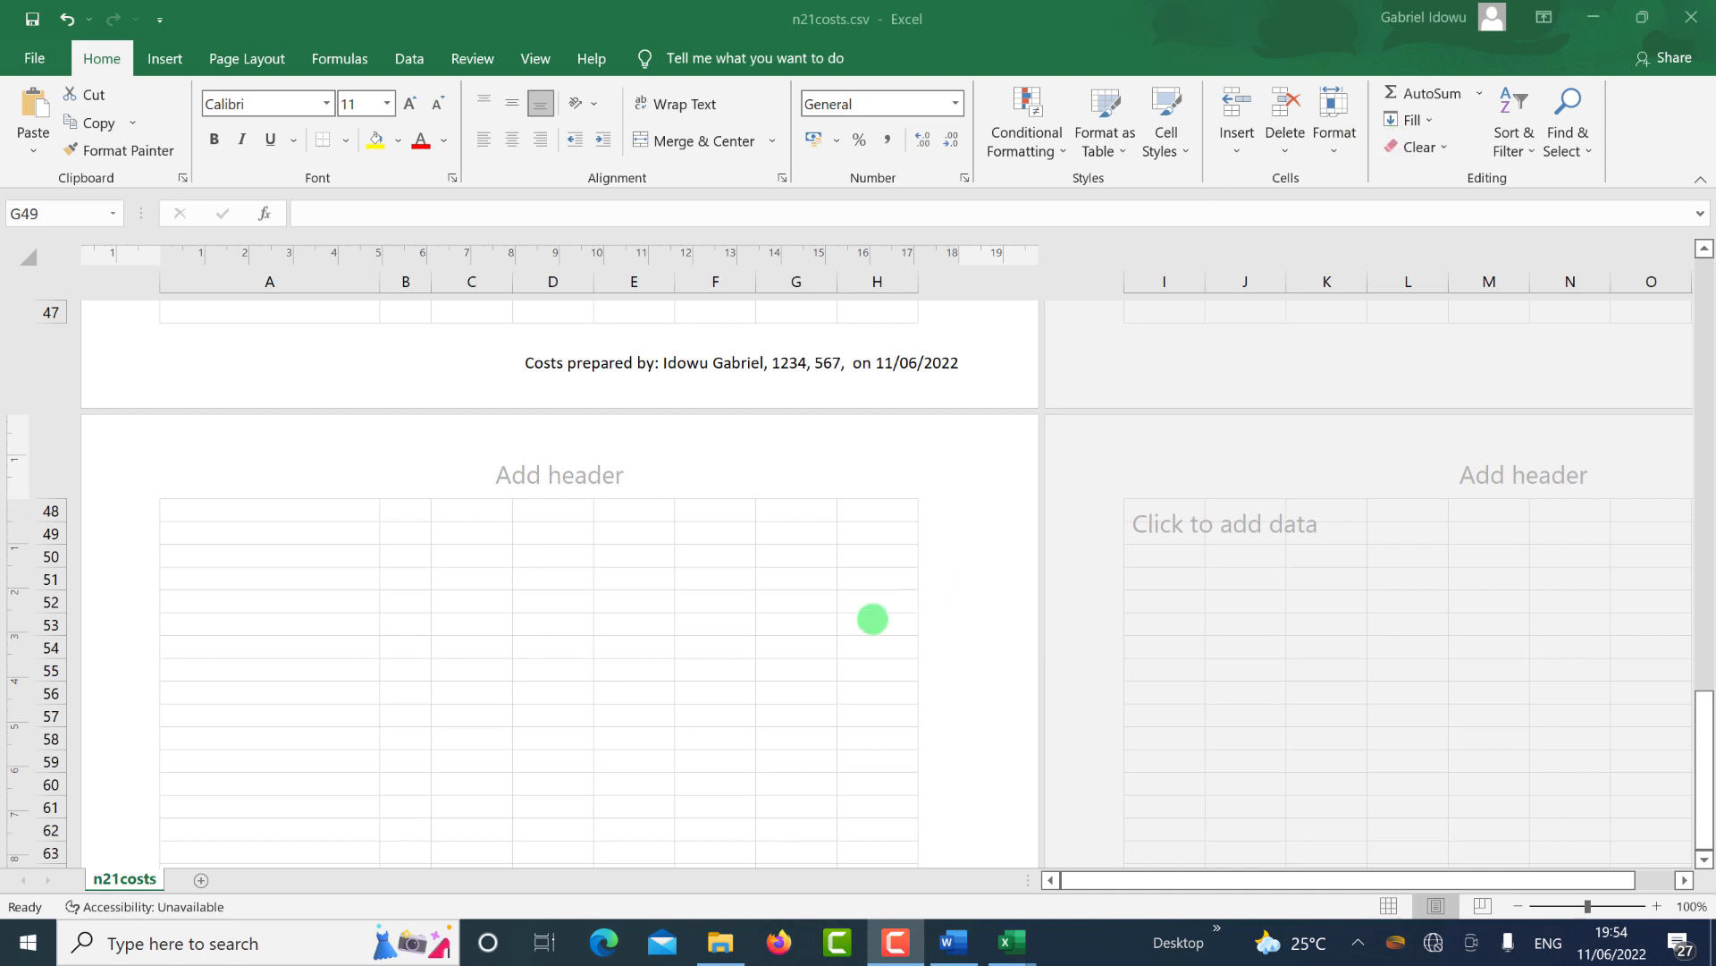
scroll(840, 610, "up", 13)
scroll(474, 472, "up", 3)
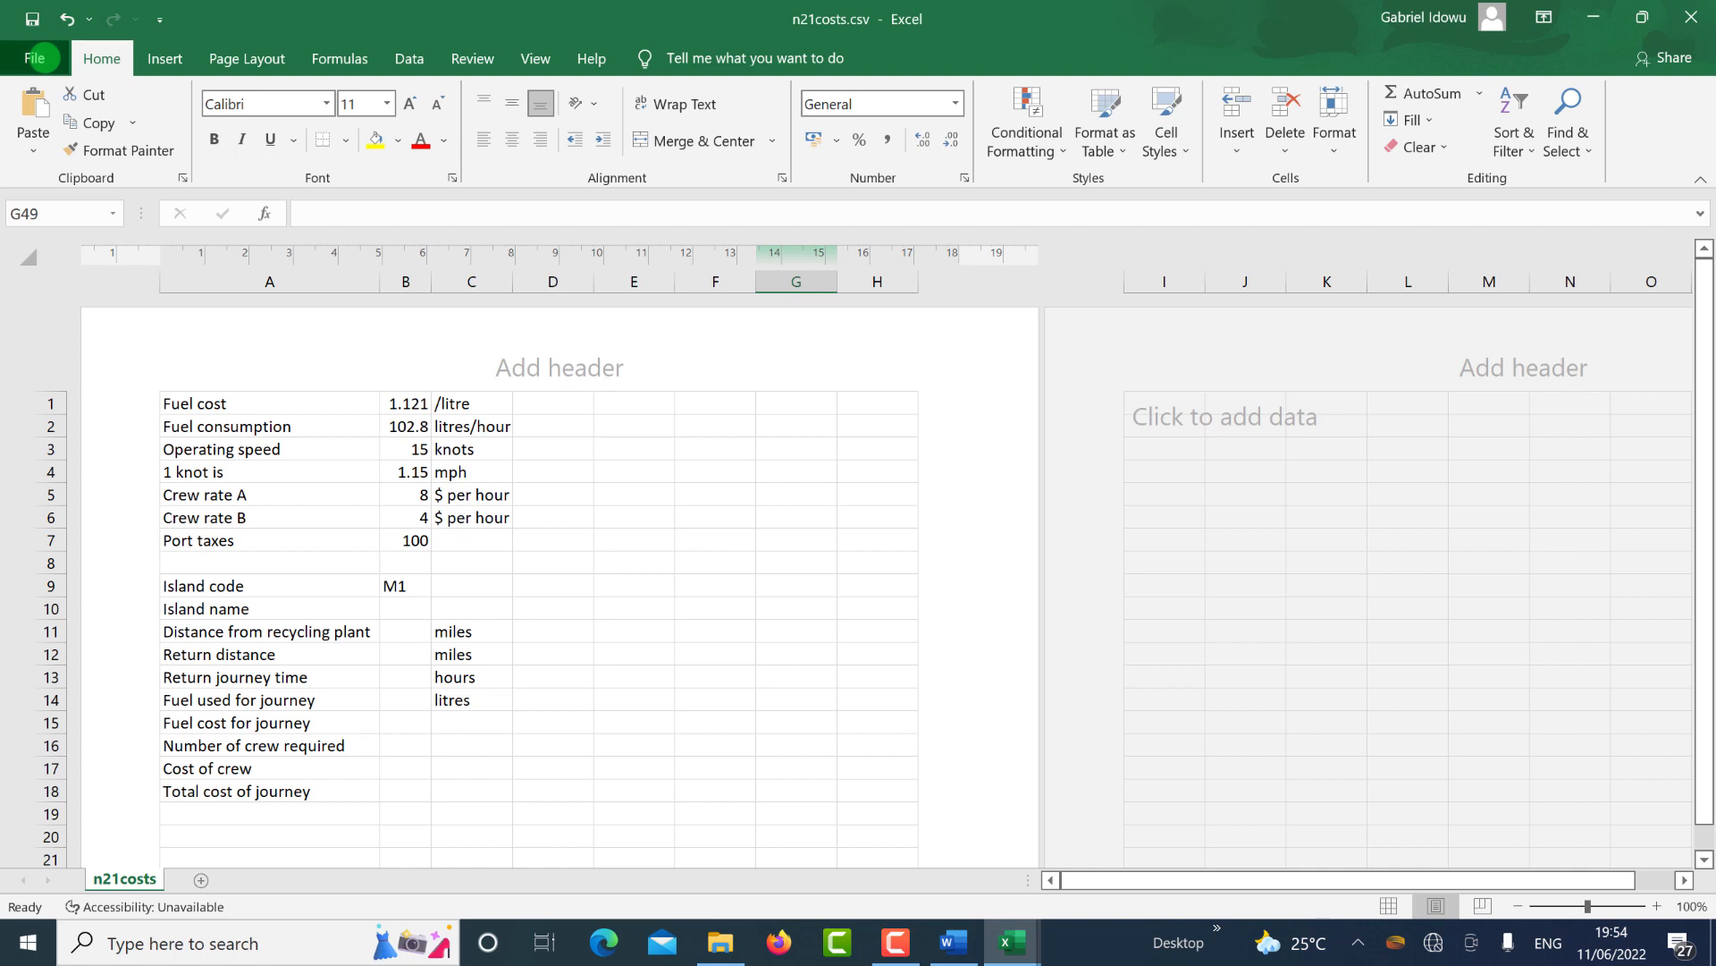
Save the costs file in the 0417_w21_sf_03 folder as an Excel Workbook (*.xlsx) named "n21costs_" plus the centre and candidate numbers, separated by an underscore.
left_click(40, 57)
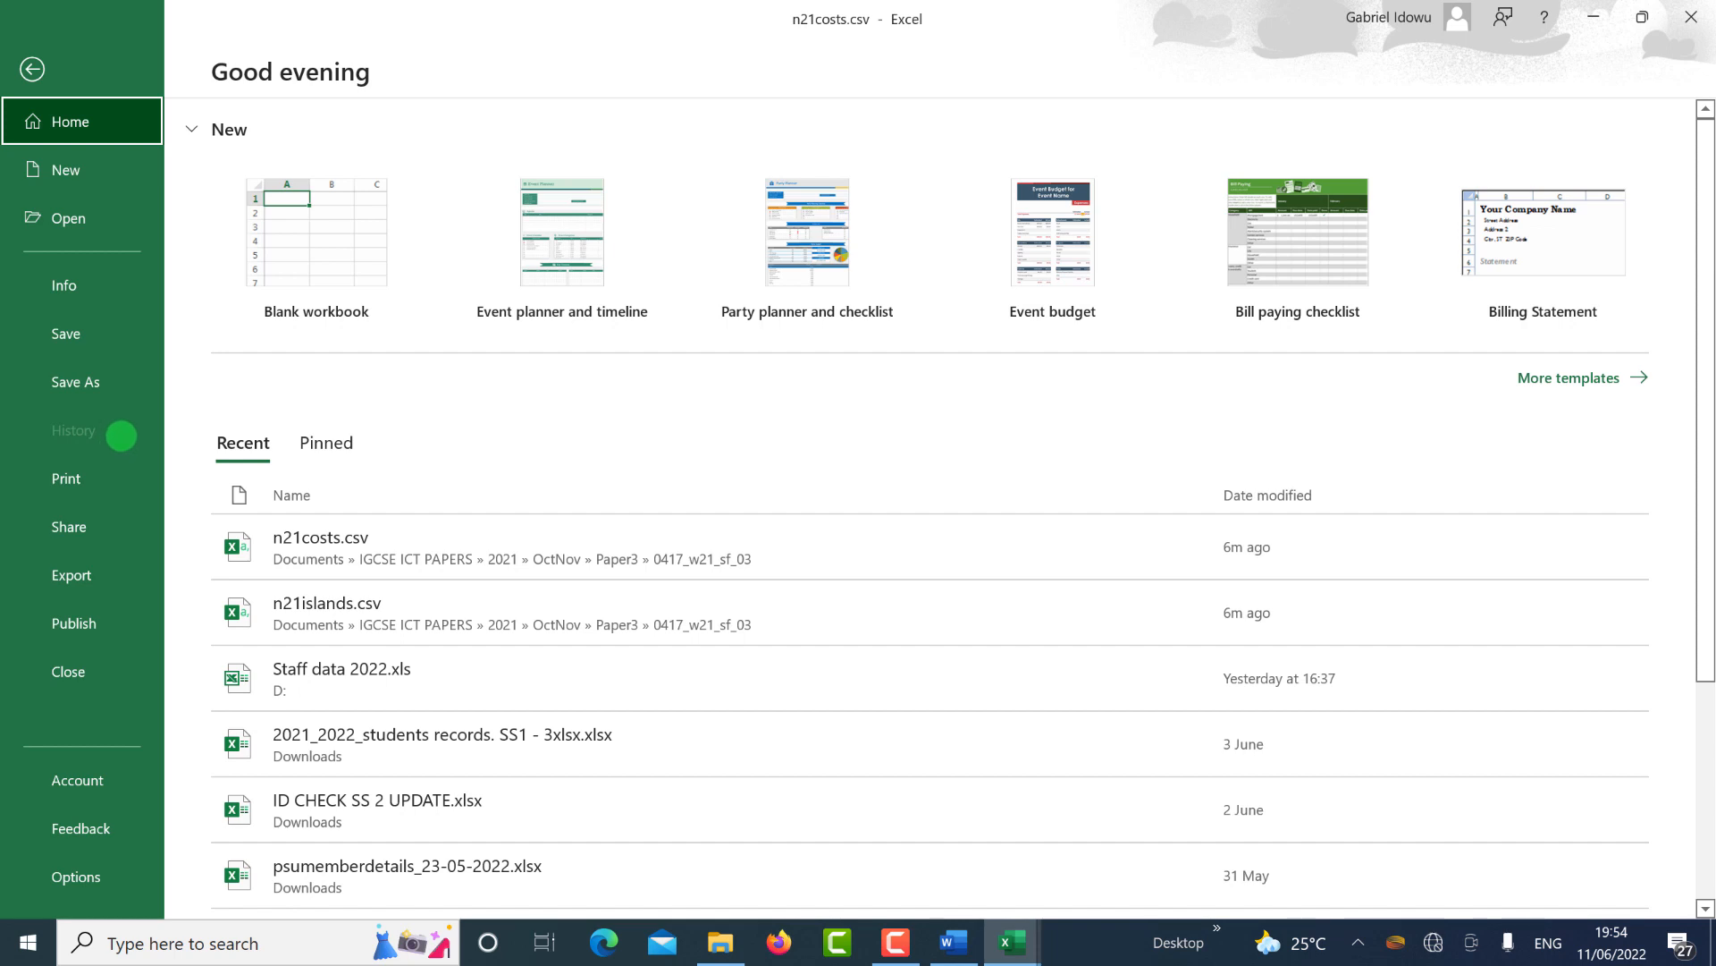
left_click(82, 390)
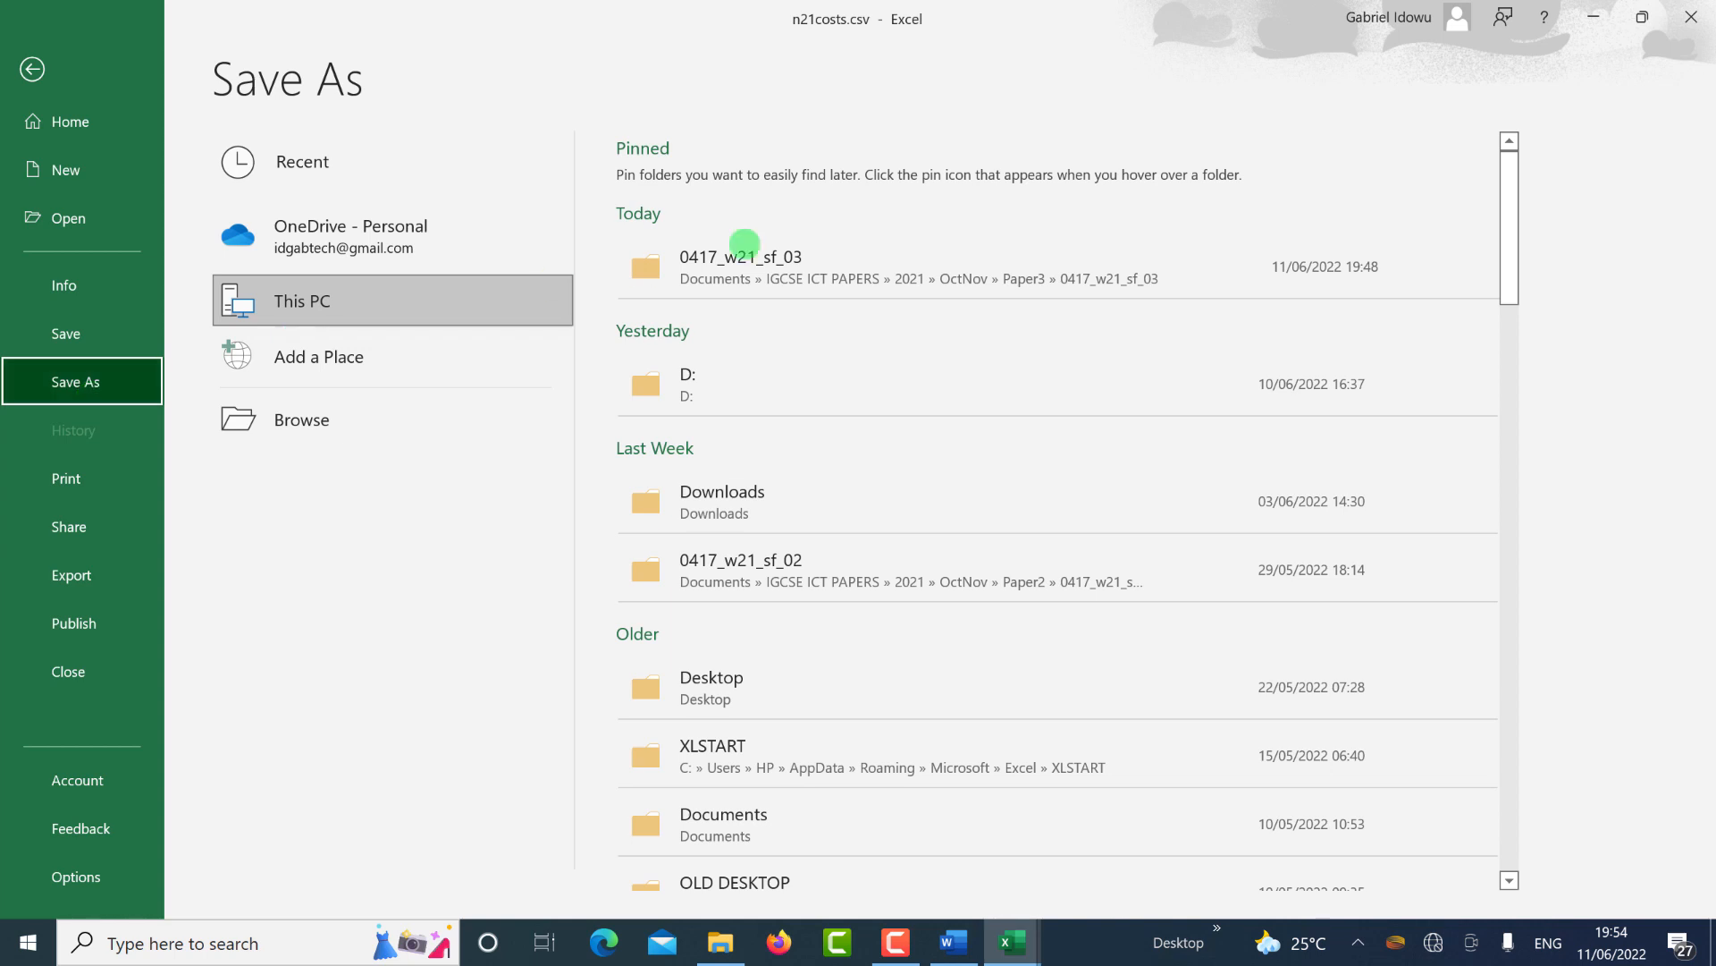
left_click(823, 276)
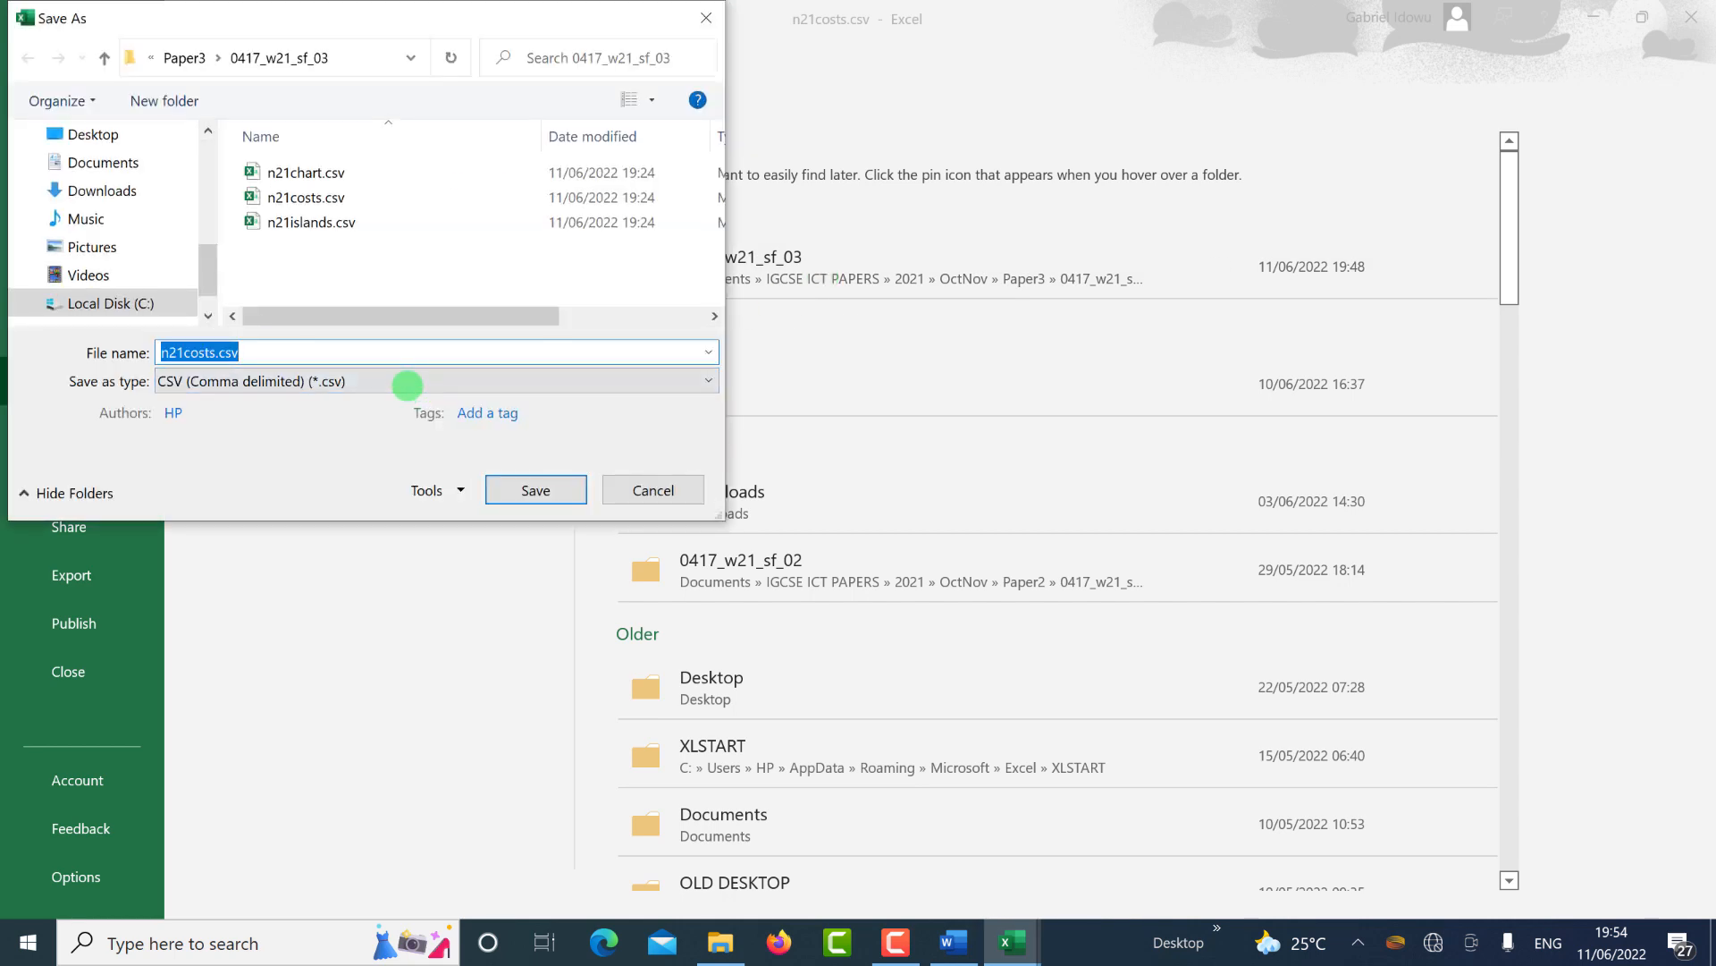
left_click(407, 385)
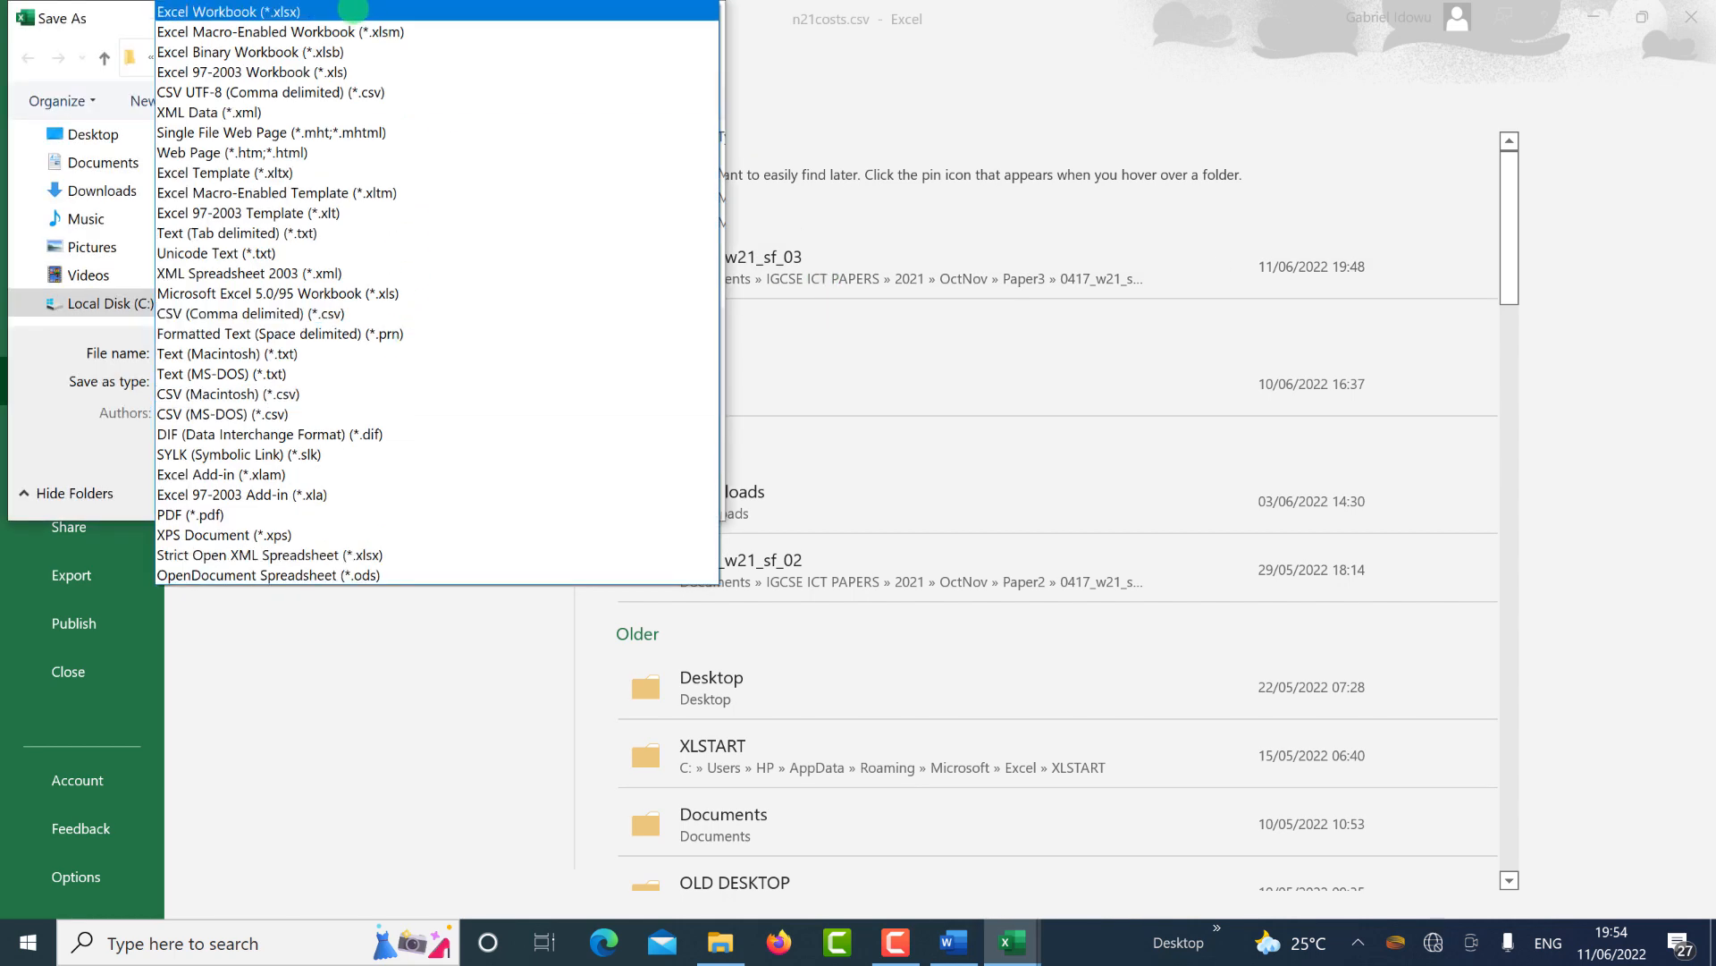
left_click(350, 10)
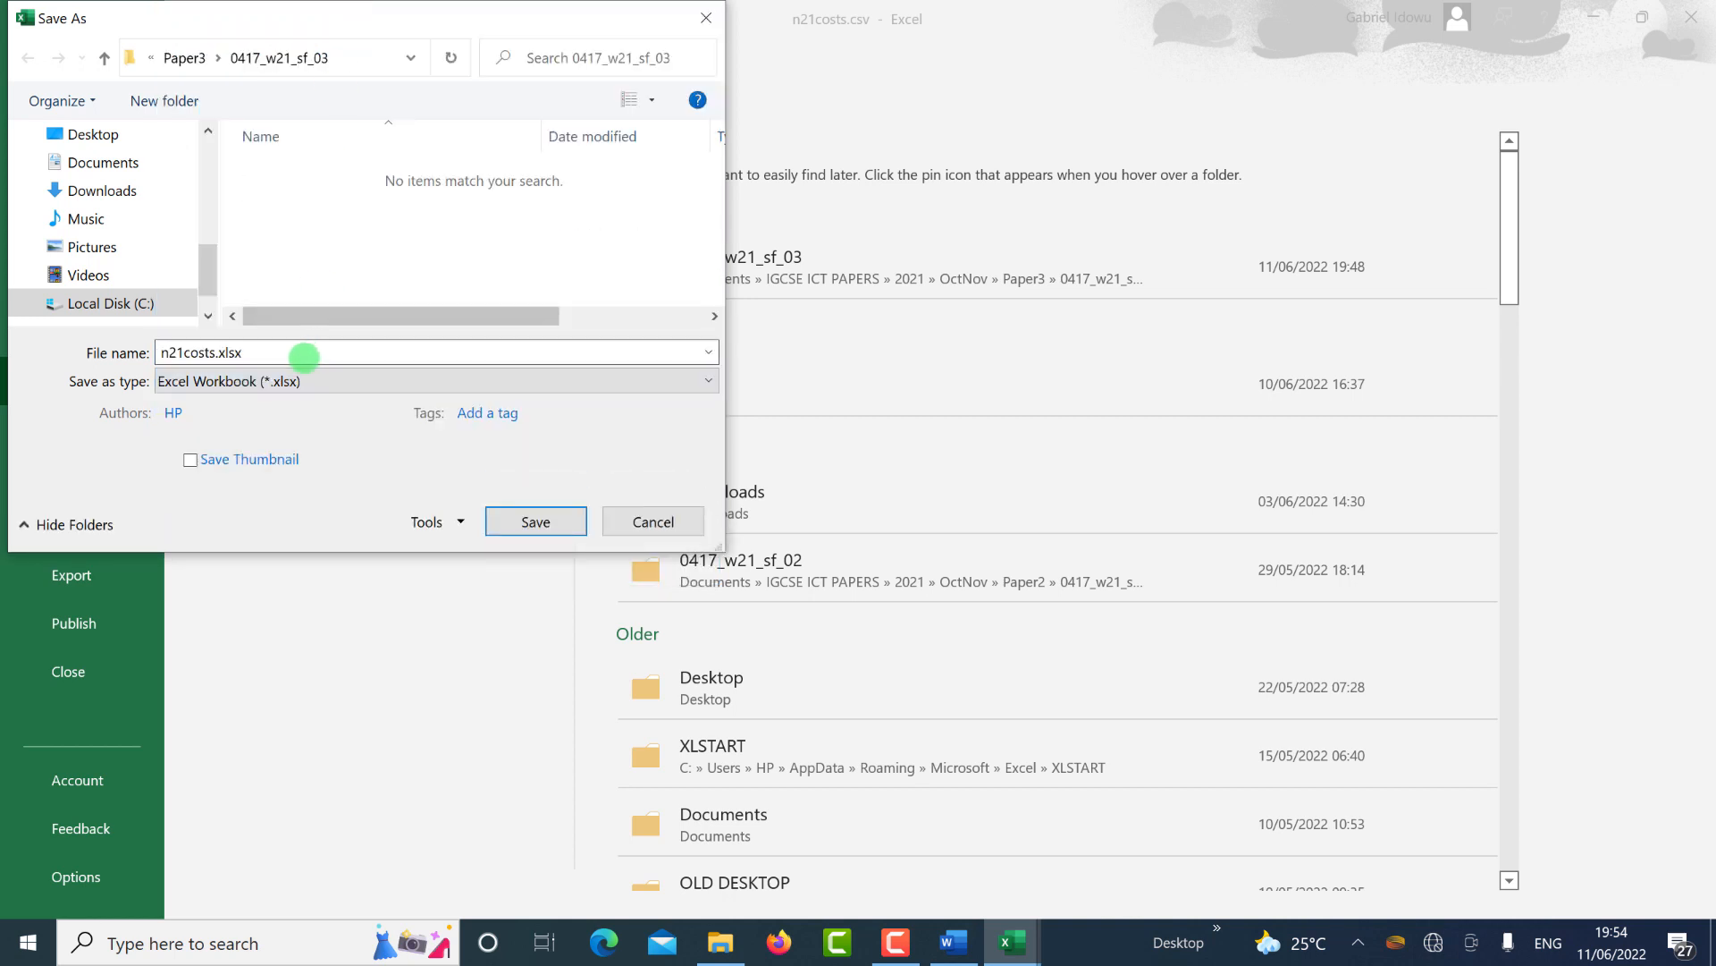
double_click(290, 354)
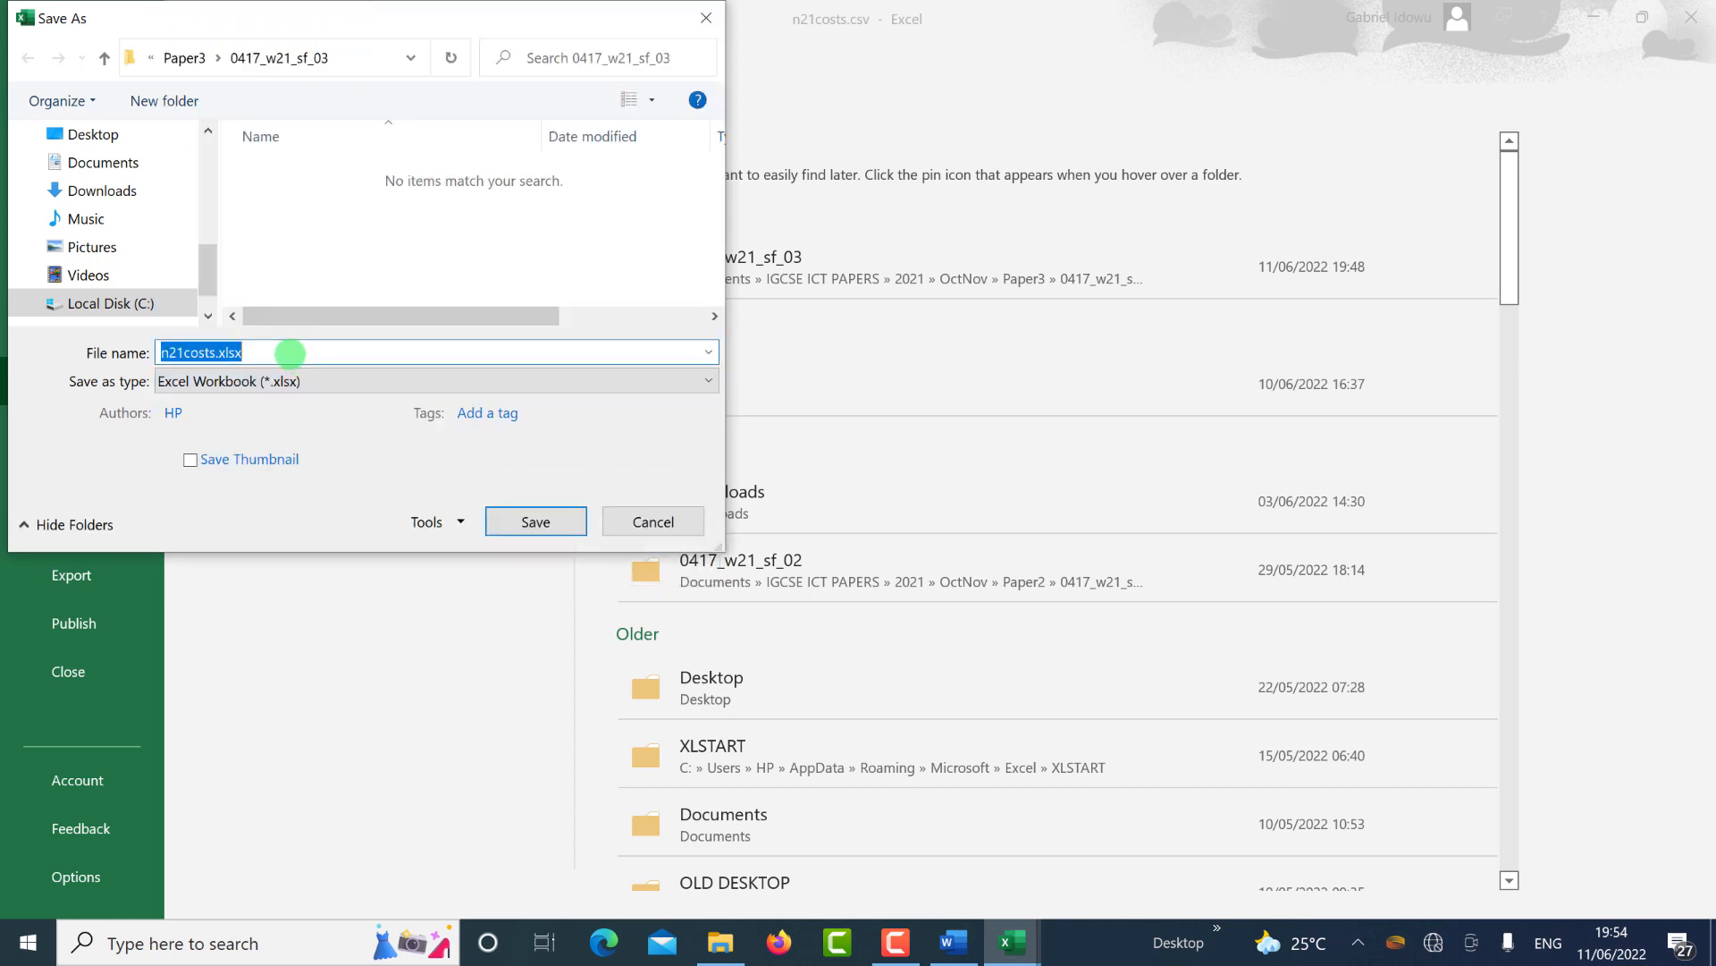
type("n21costs_c")
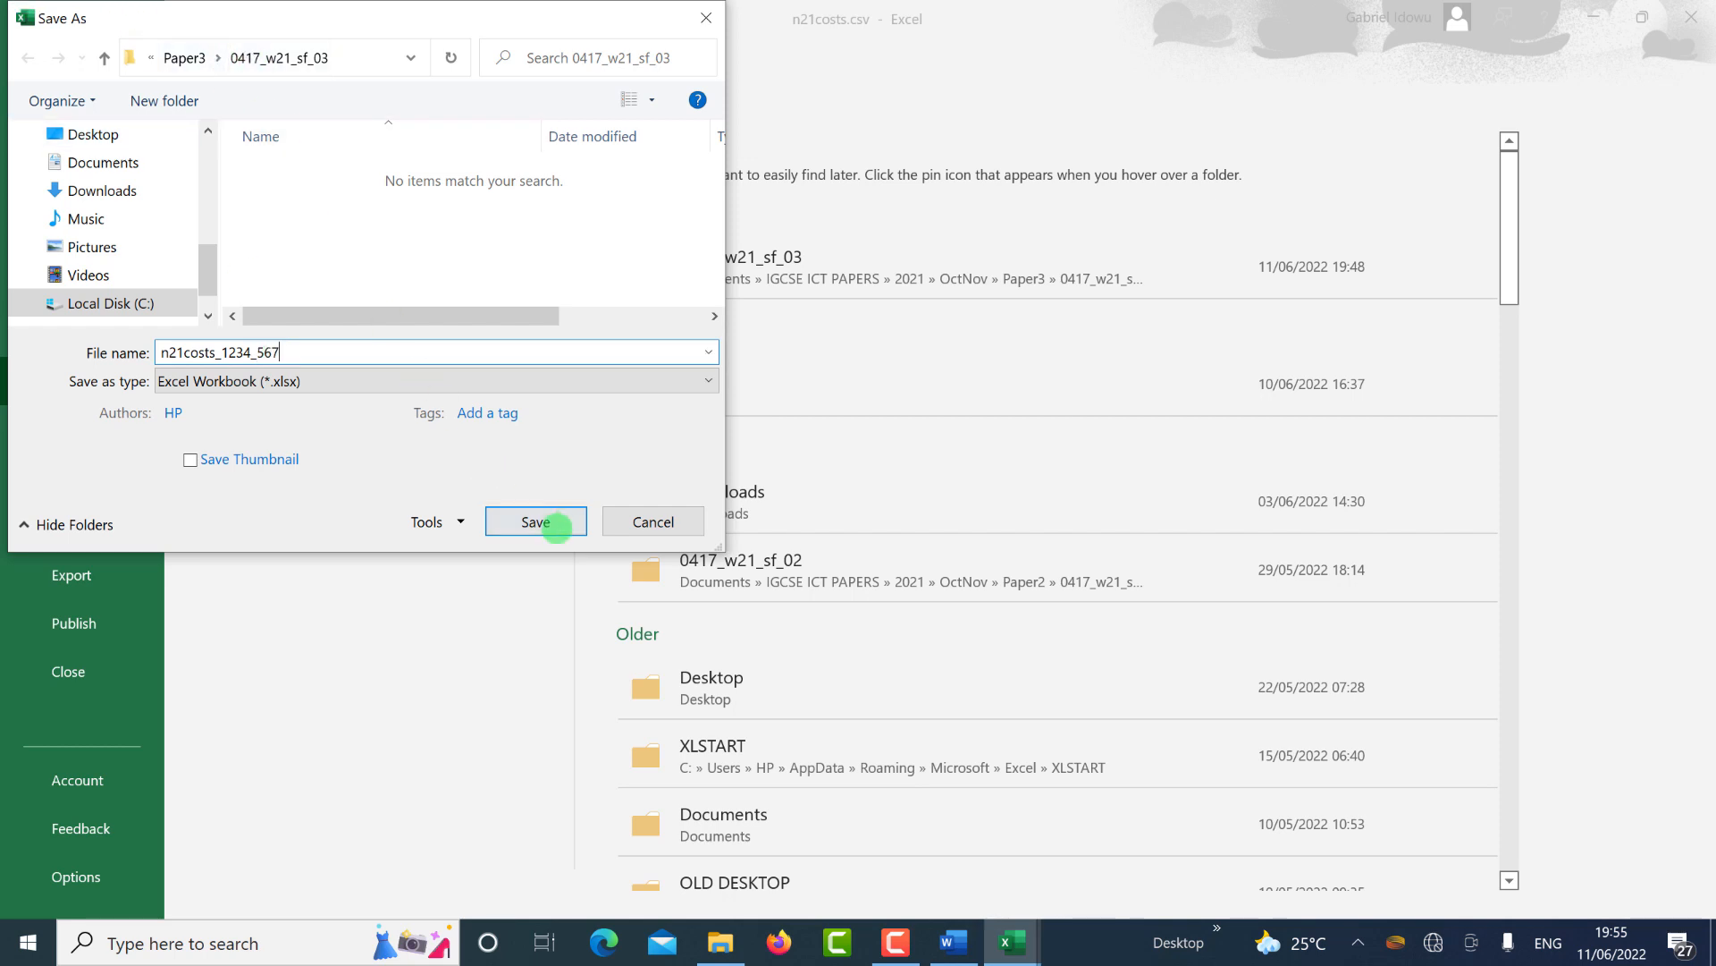
left_click(554, 524)
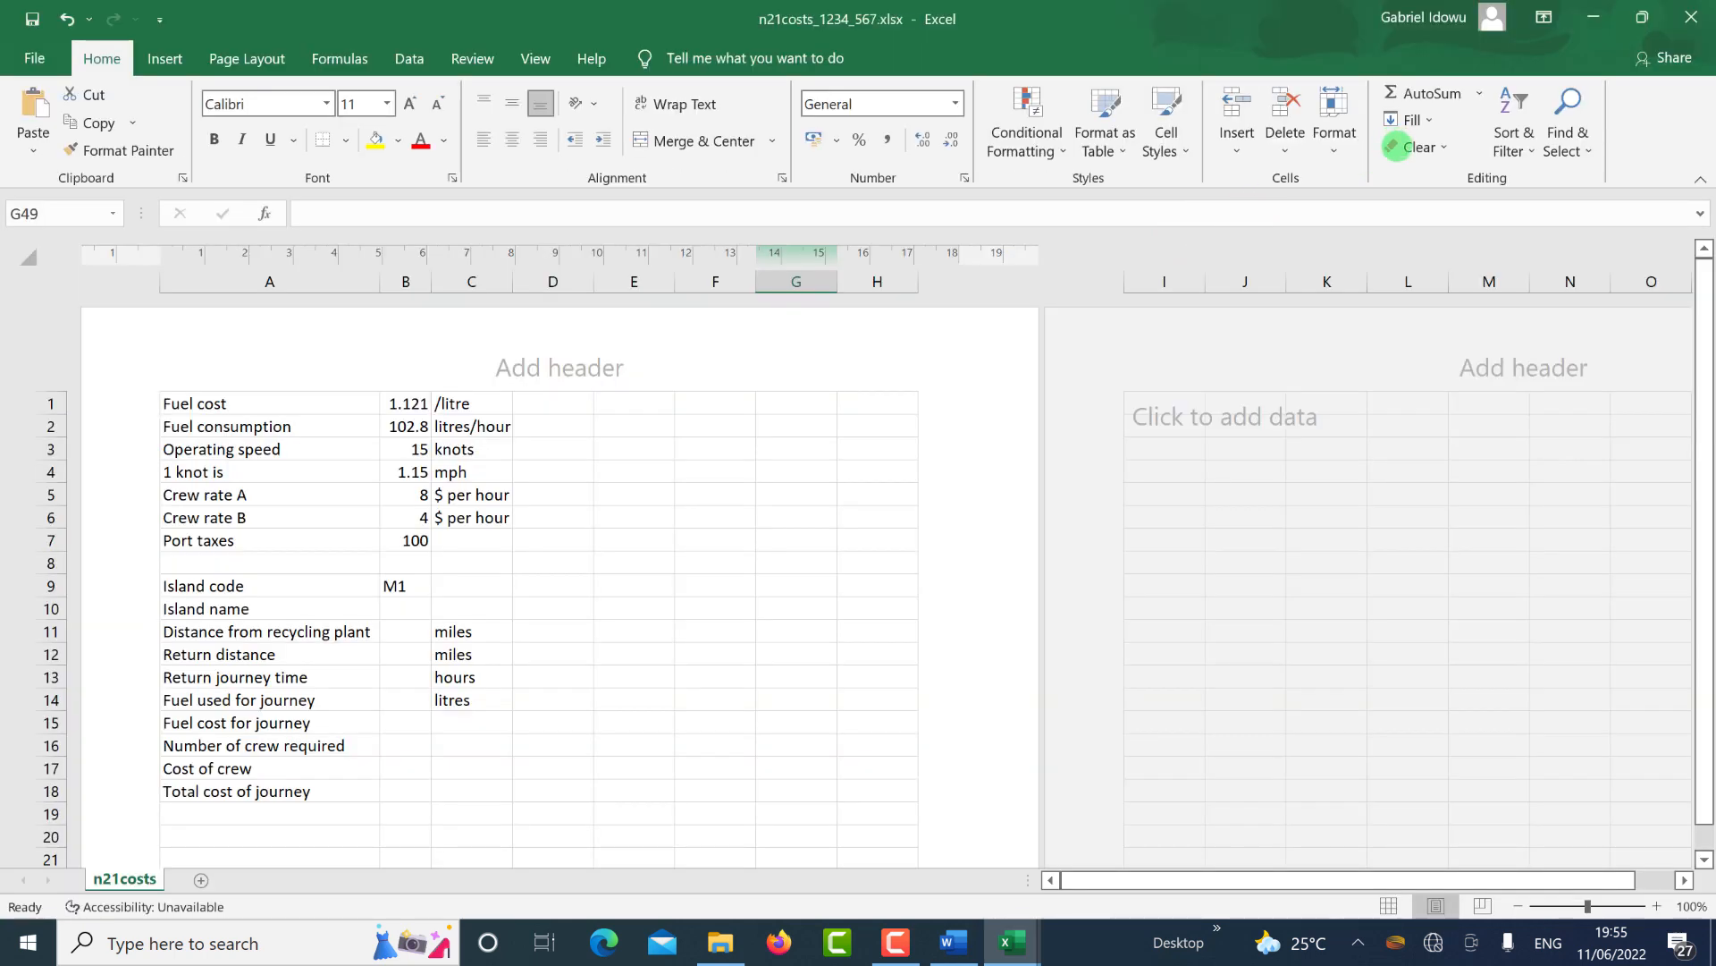
Switch to the exam paper in Edge and read question 2 on page 3 for the next spreadsheet instructions.
left_click_drag(597, 559, 552, 562)
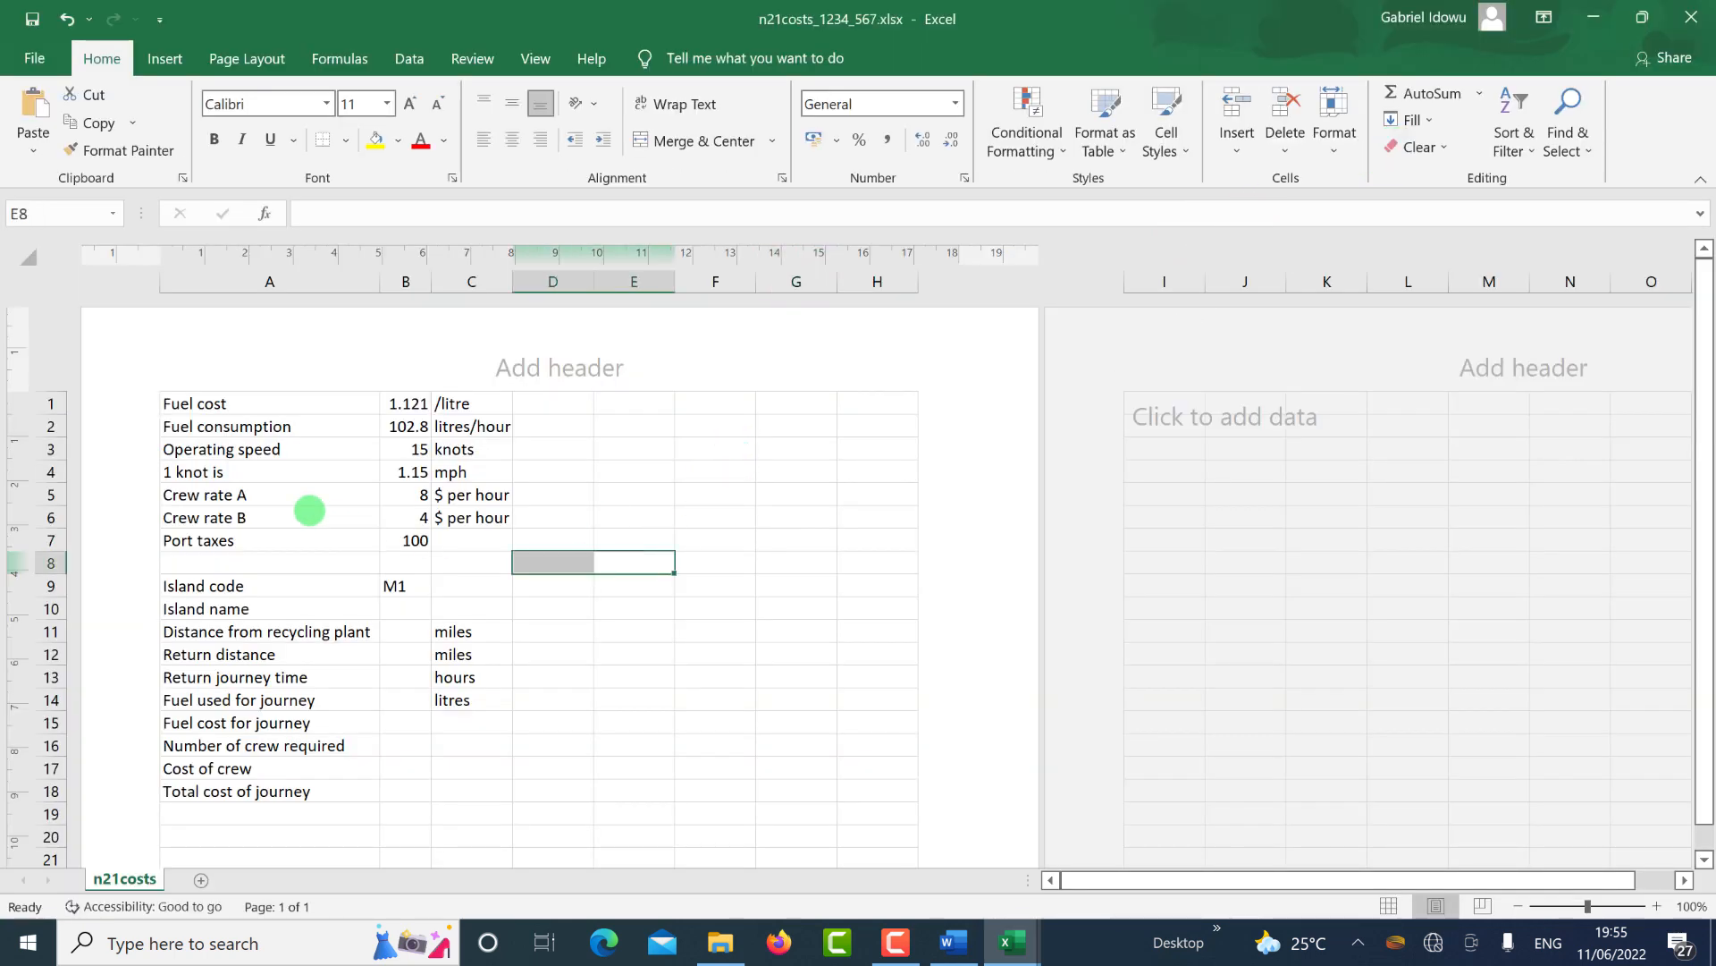
left_click(310, 510)
key("ctrl+super+Left")
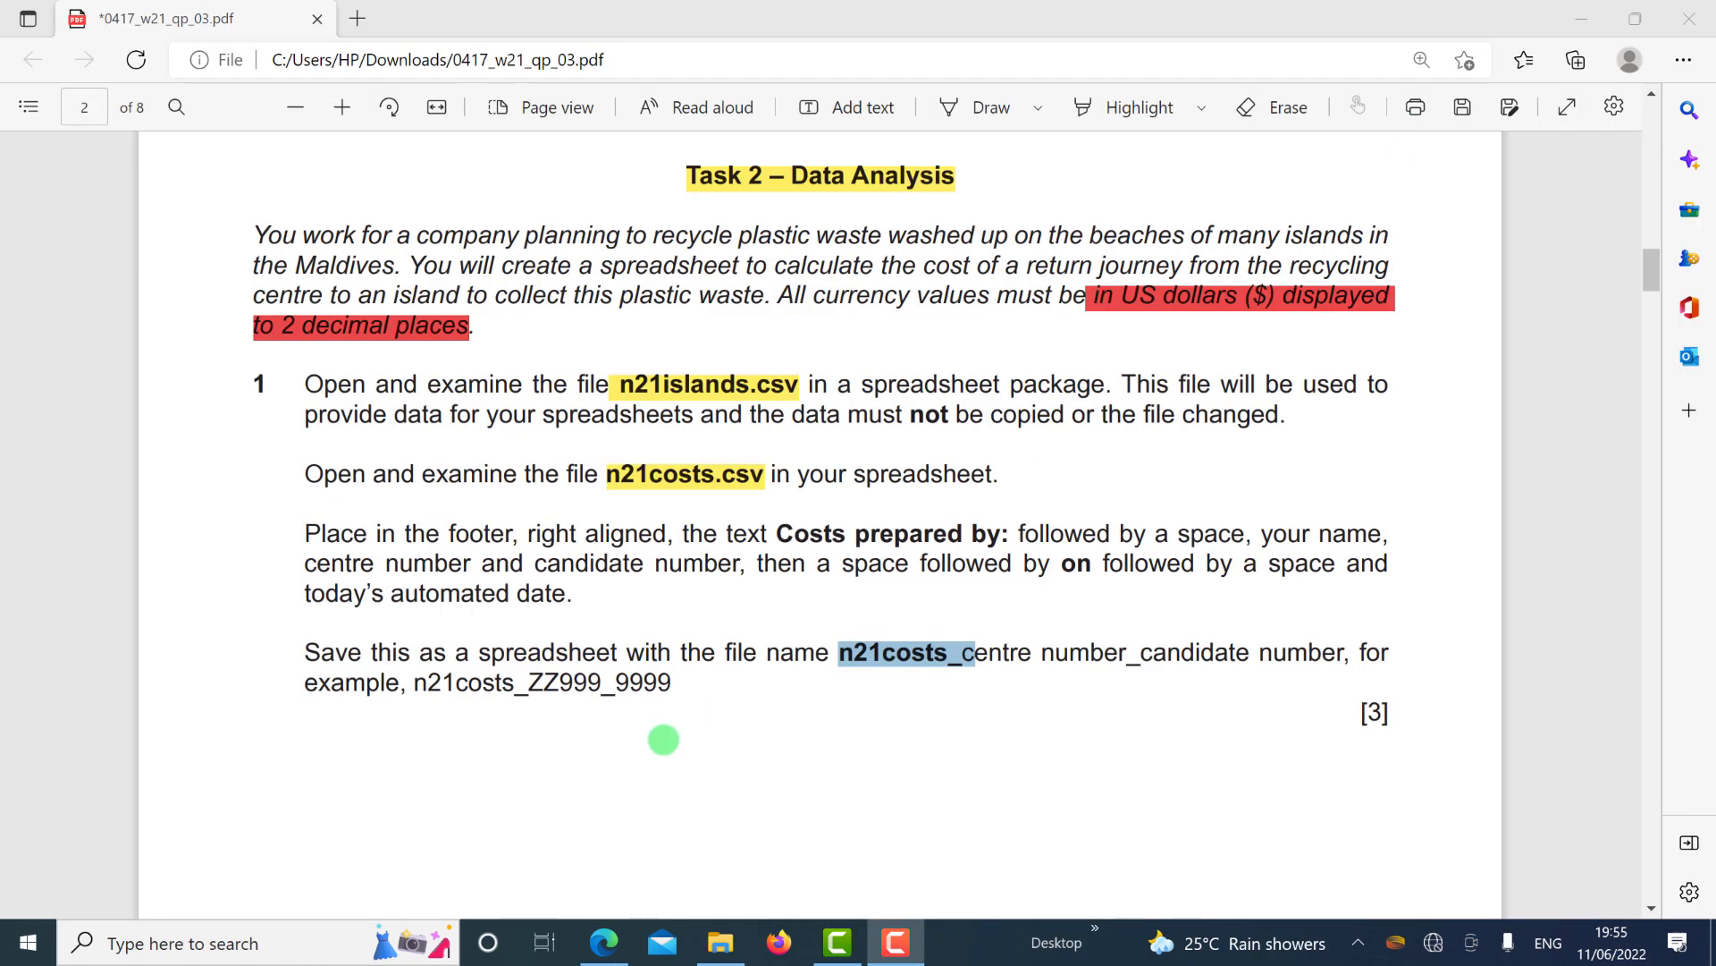
scroll(659, 729, "down", 3)
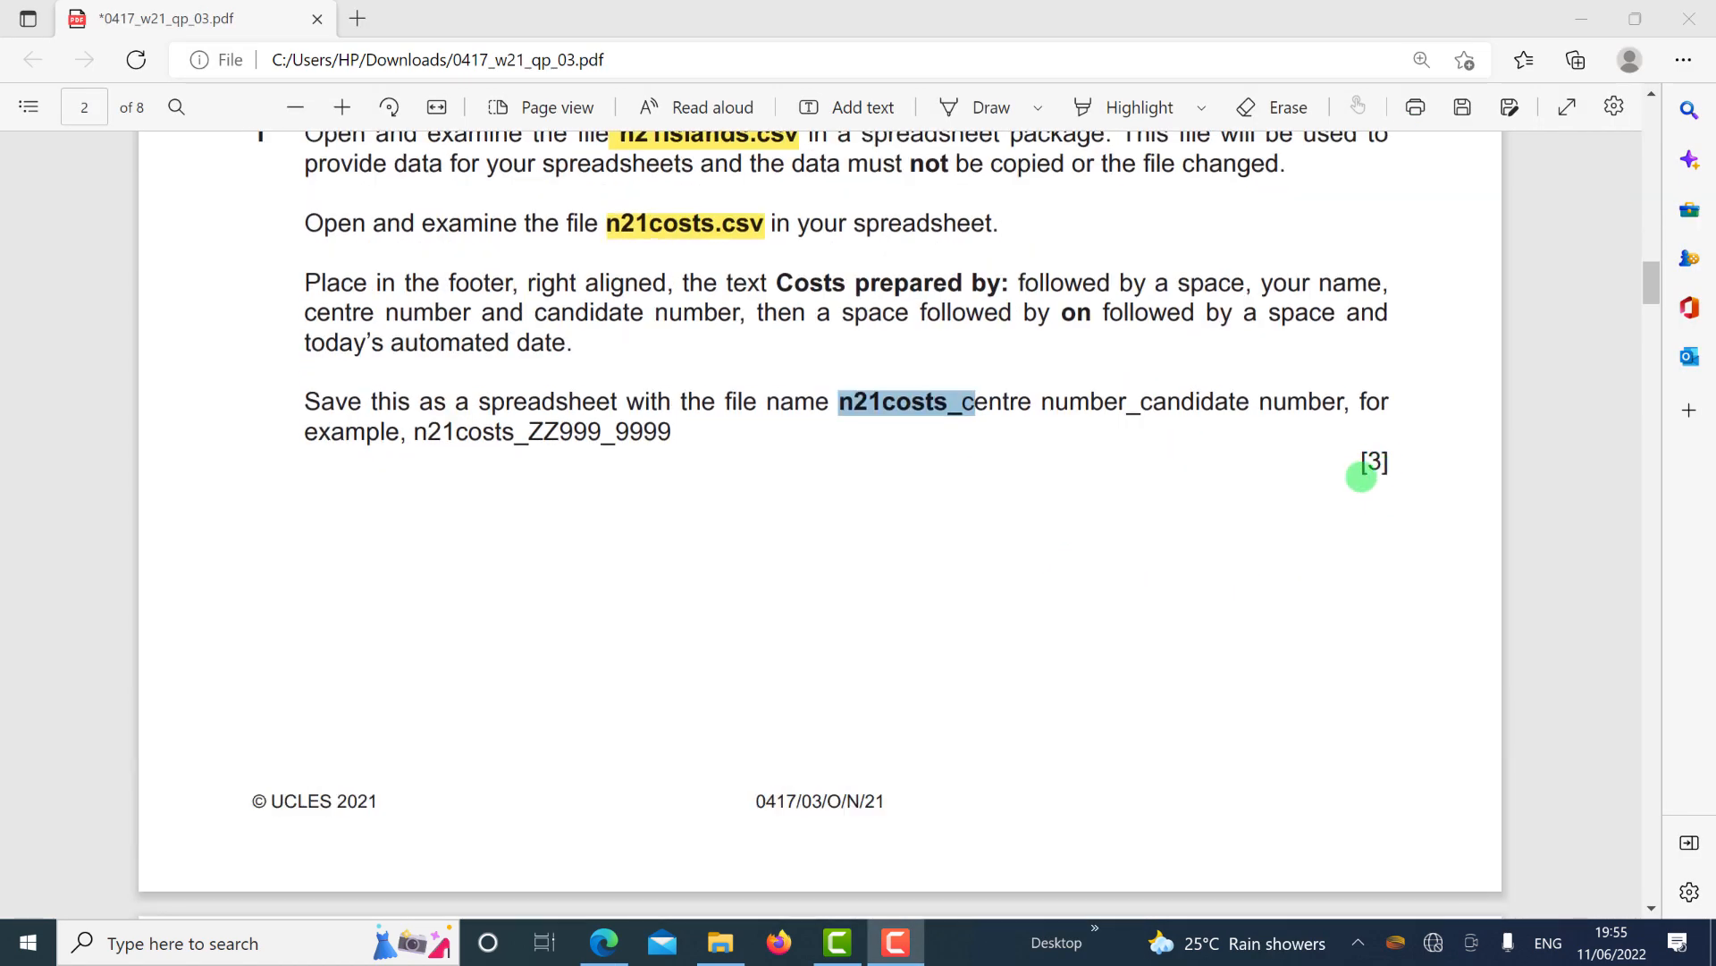
scroll(1323, 478, "down", 3)
scroll(1323, 474, "down", 6)
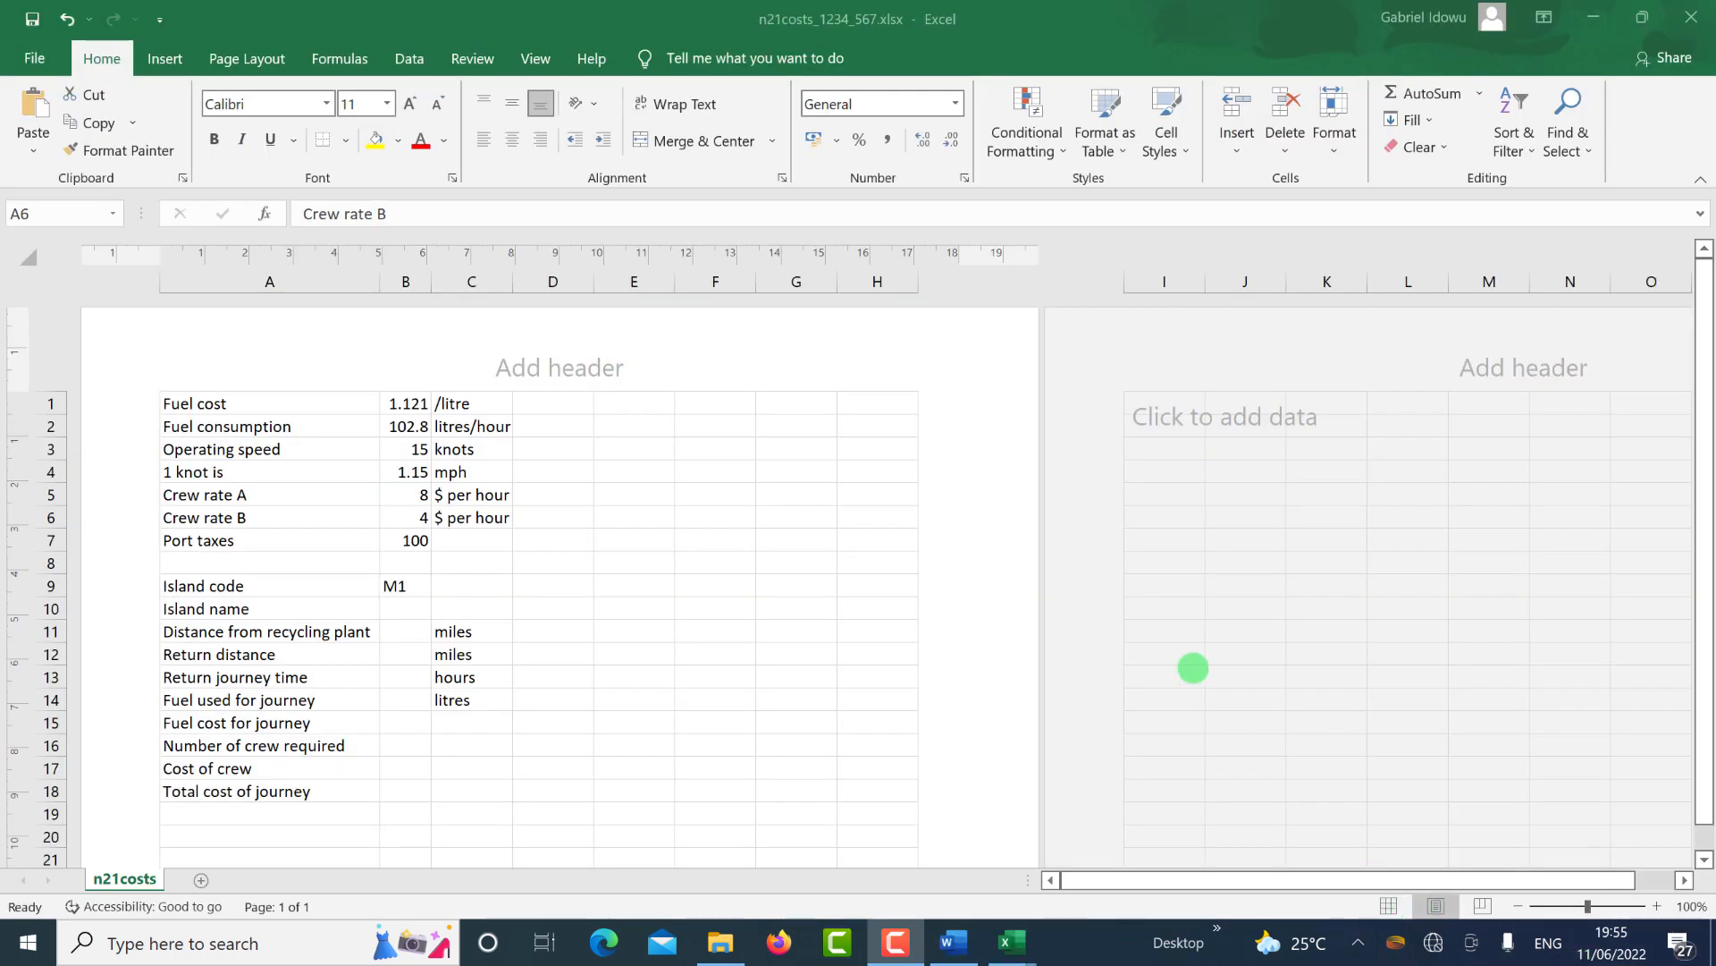
In the costs workbook in Excel, switch to Normal view and insert two new rows above row 1.
left_click(1301, 752)
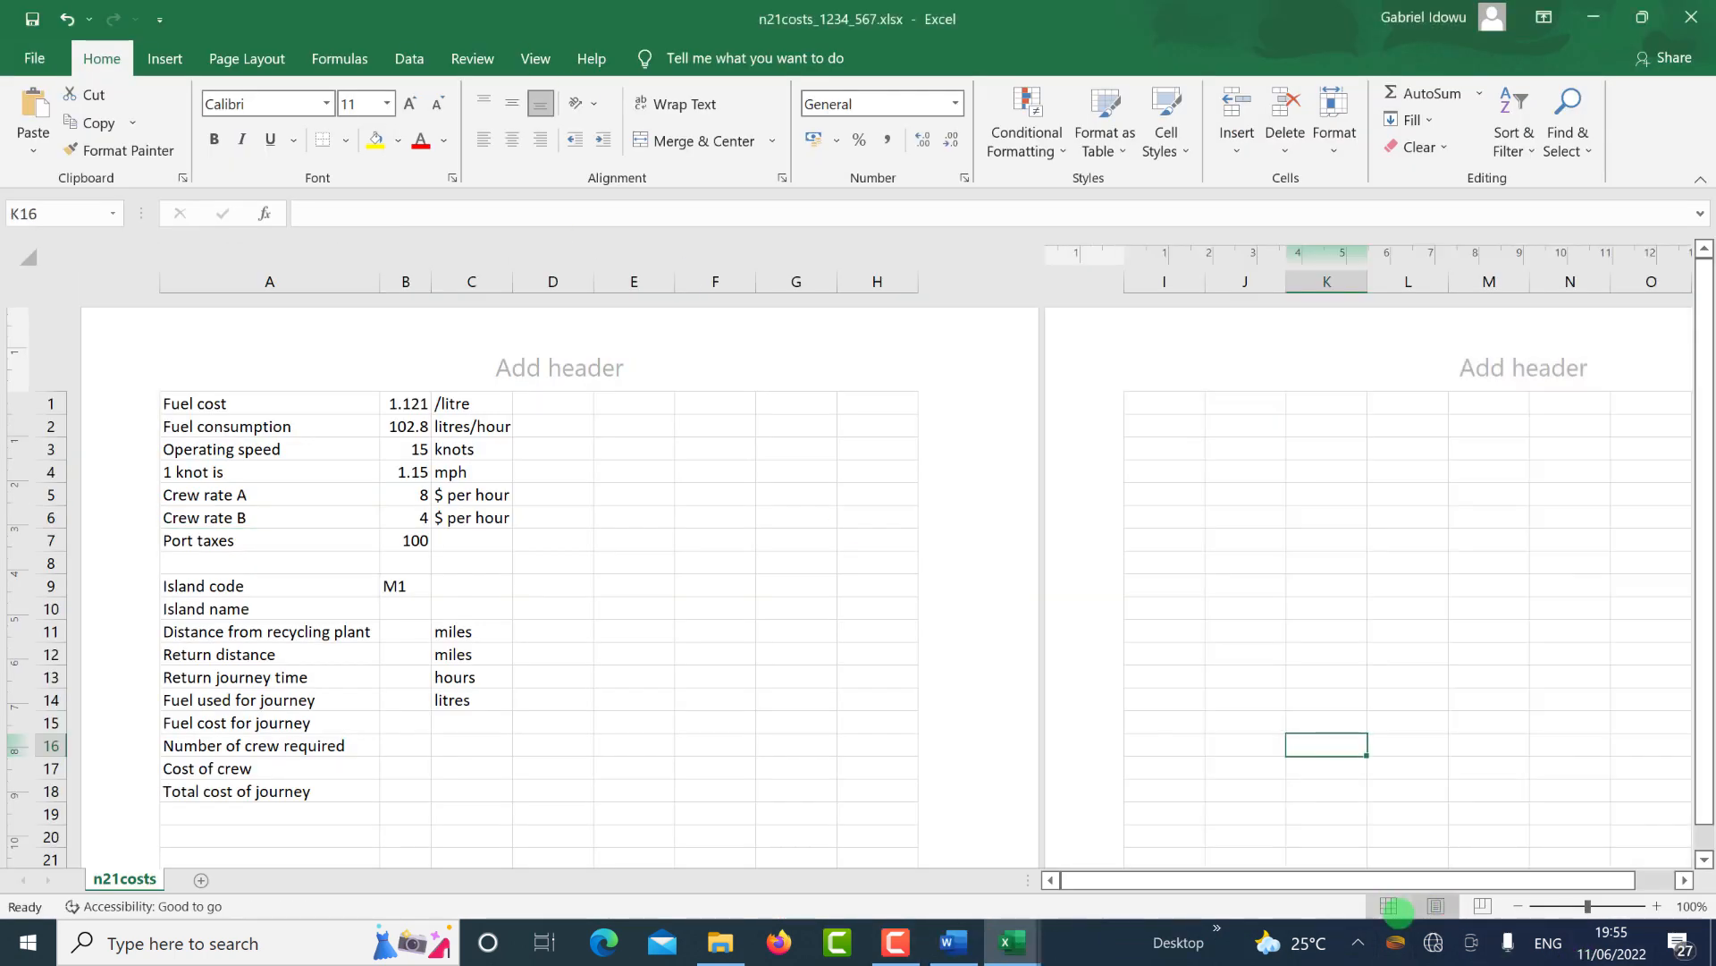
left_click(1389, 904)
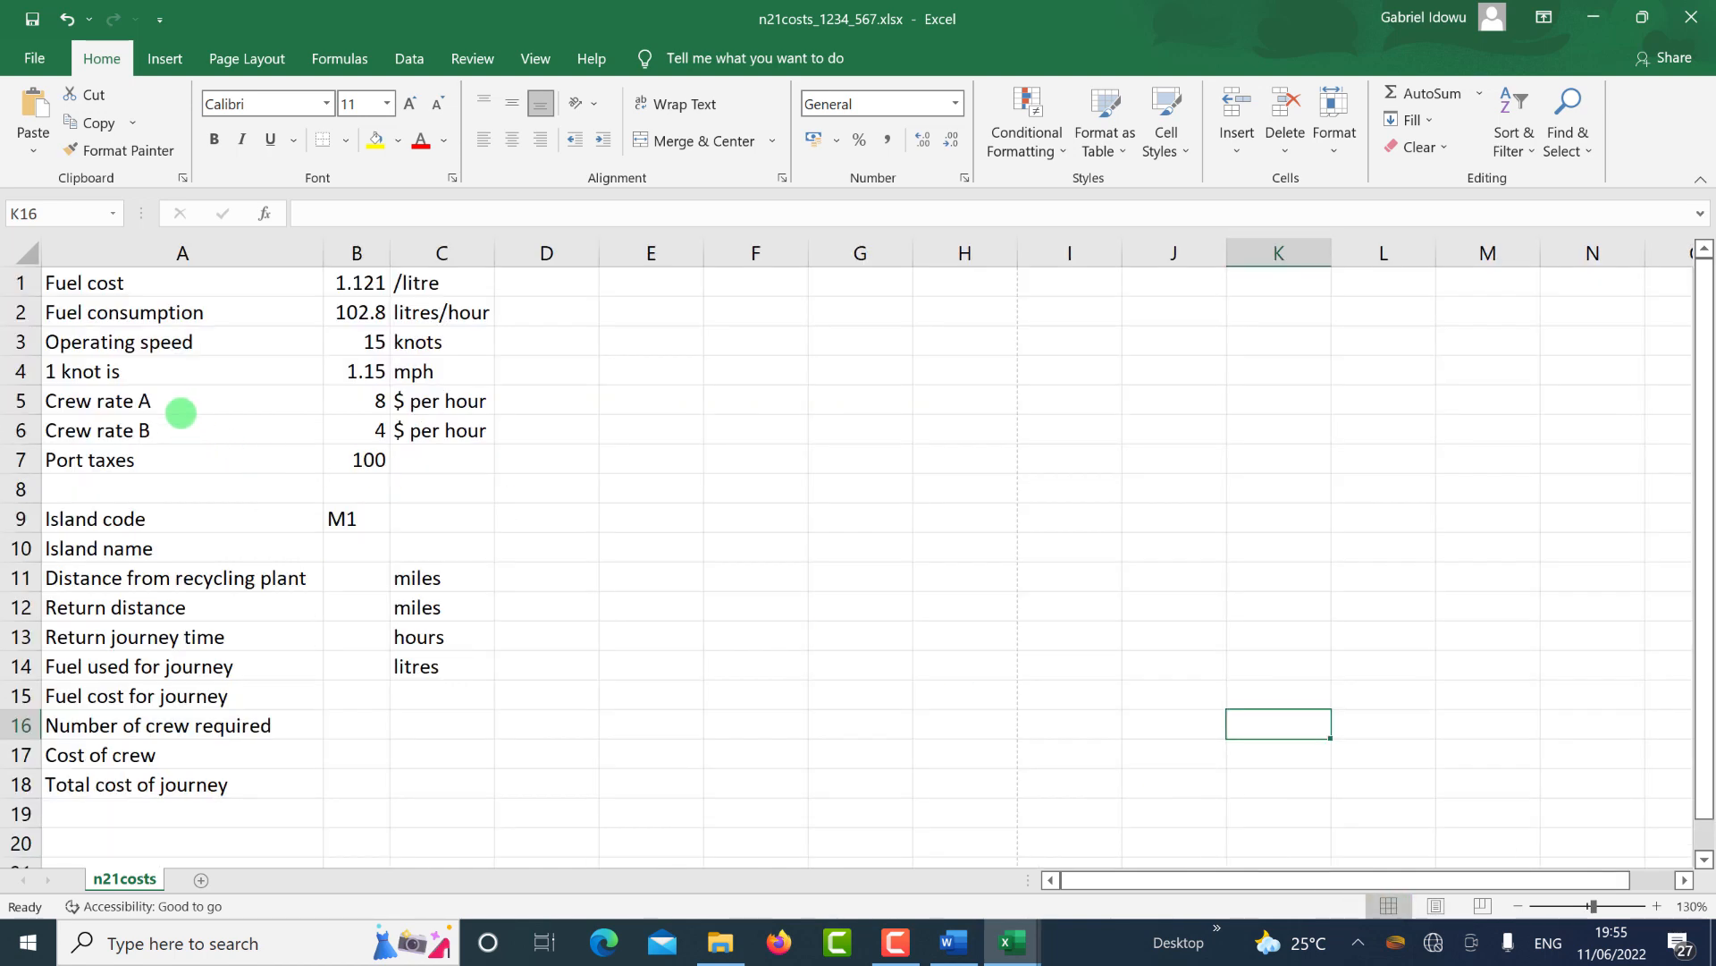
left_click(19, 283)
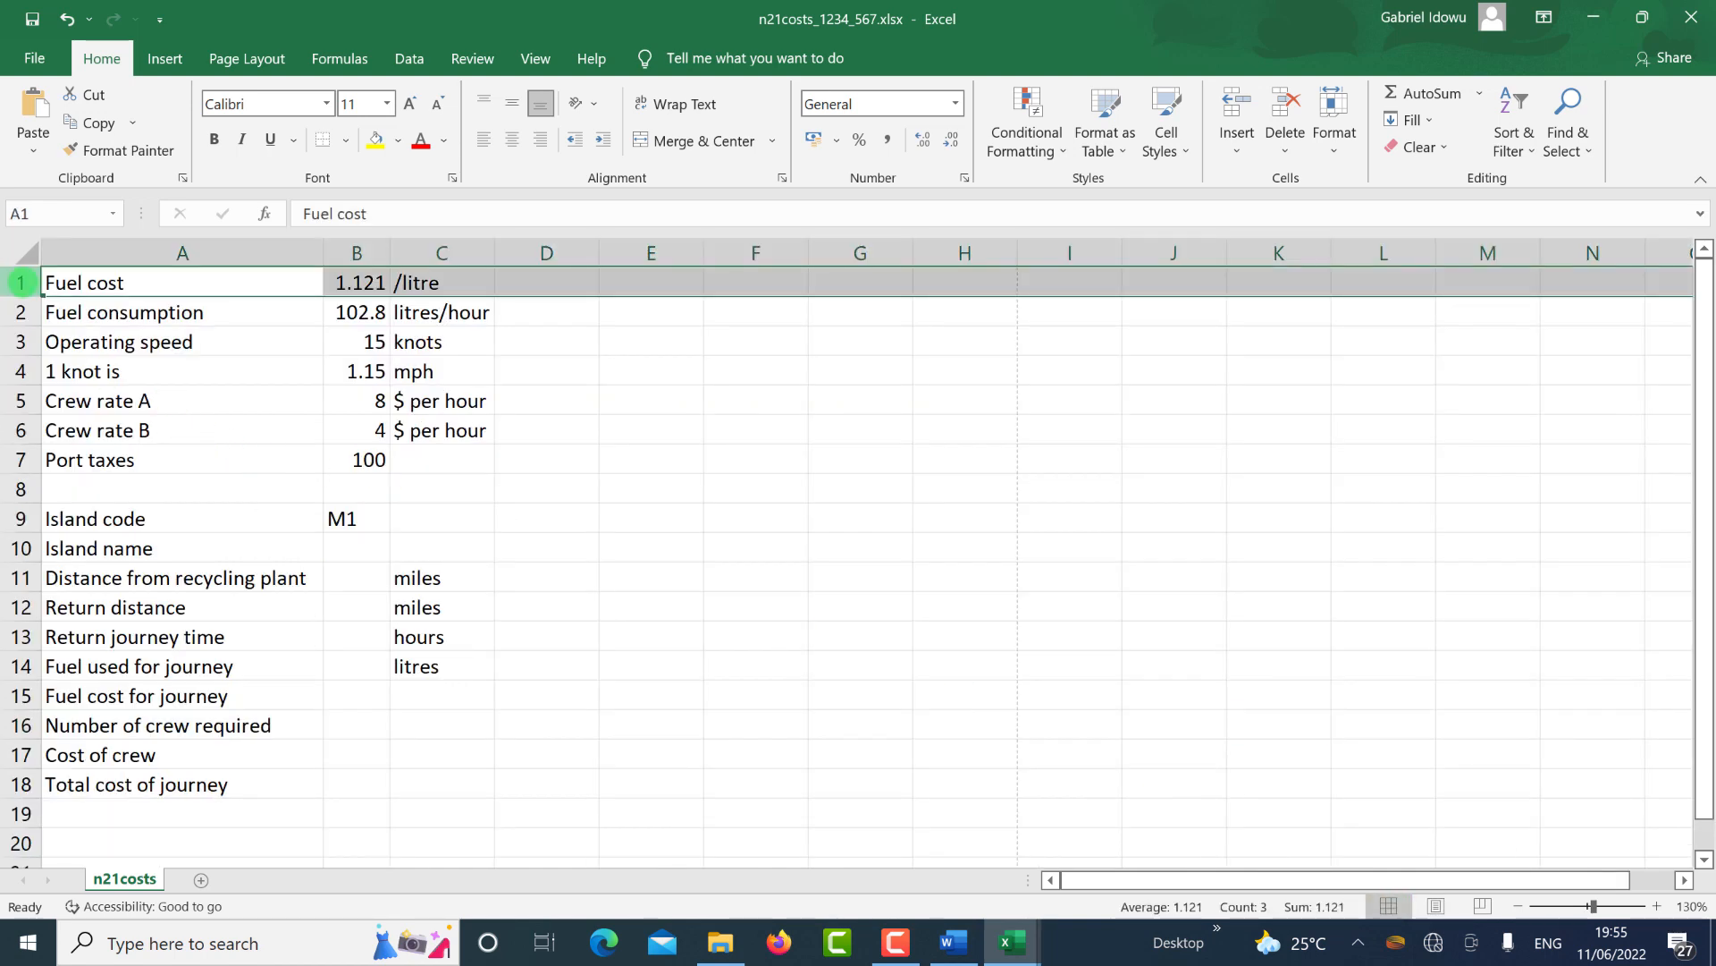
right_click(19, 283)
left_click(129, 452)
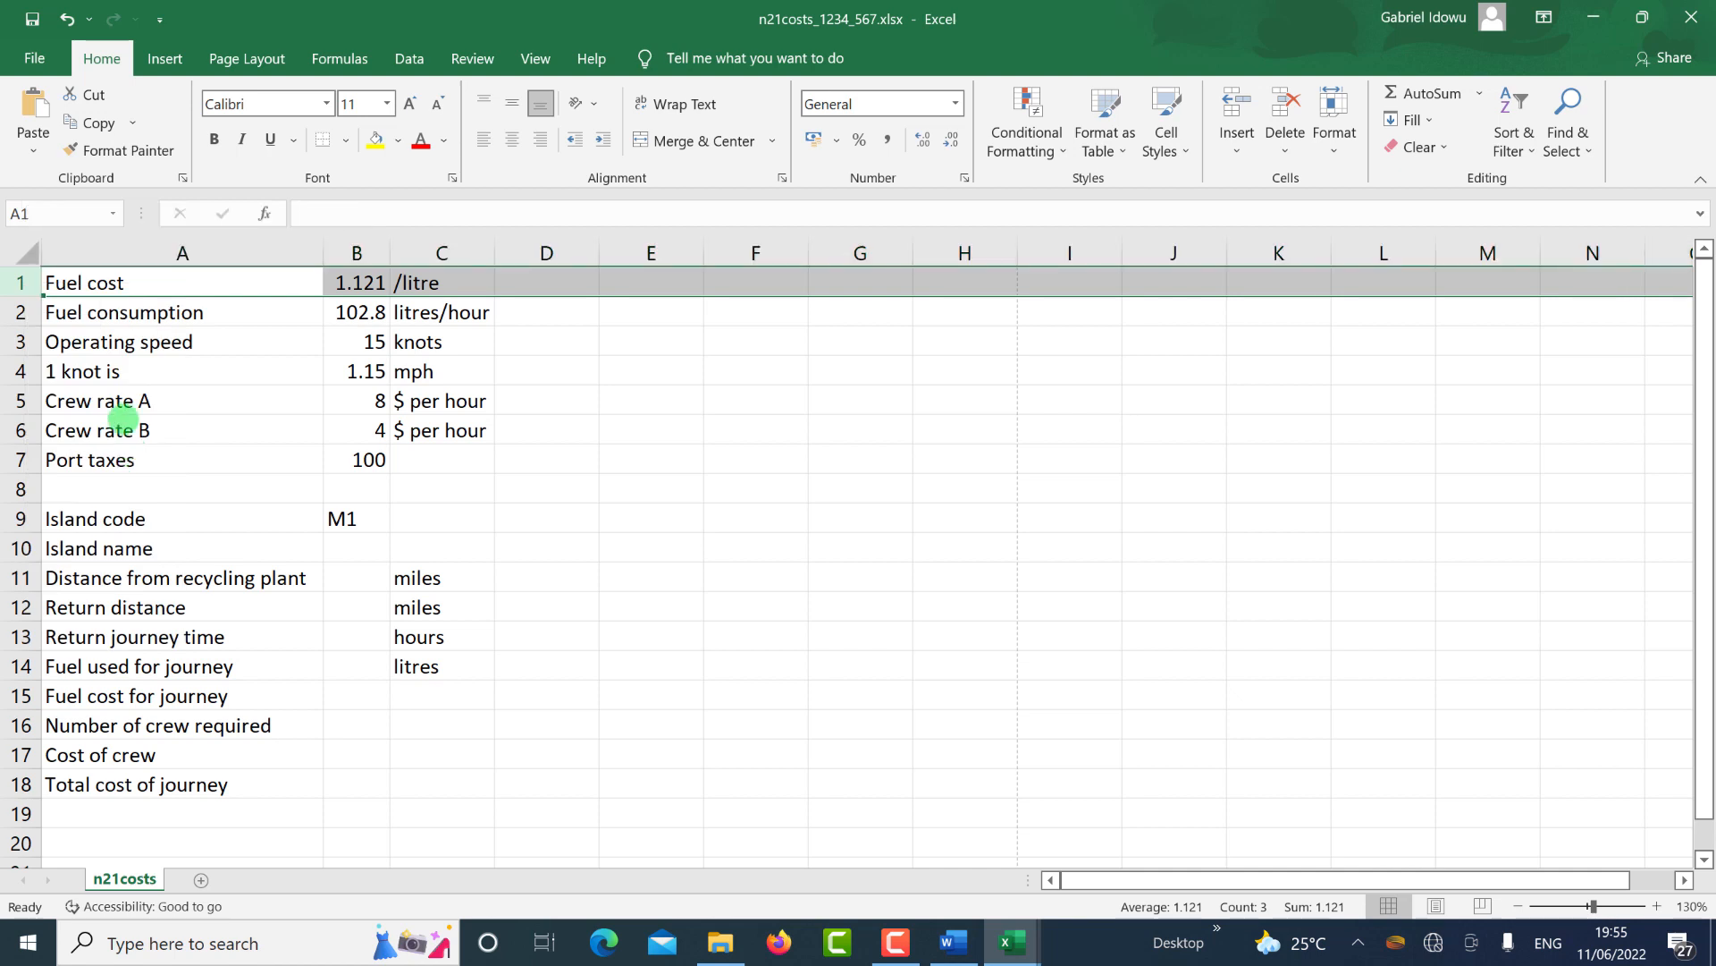
right_click(25, 283)
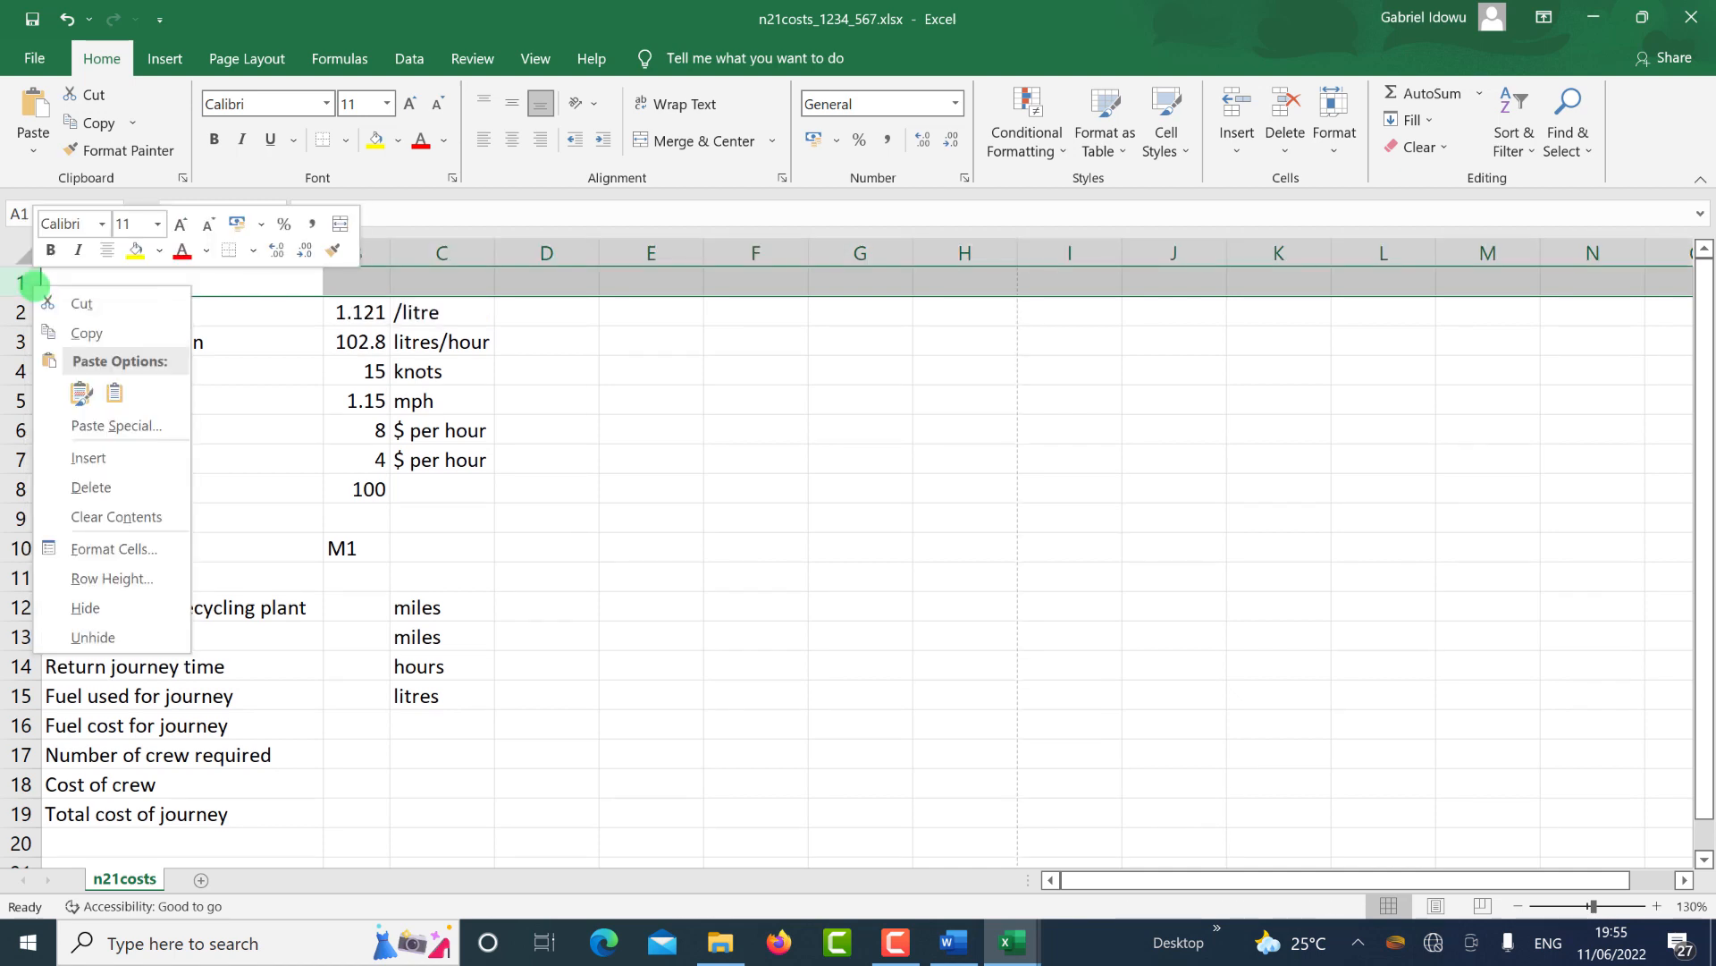
left_click(111, 454)
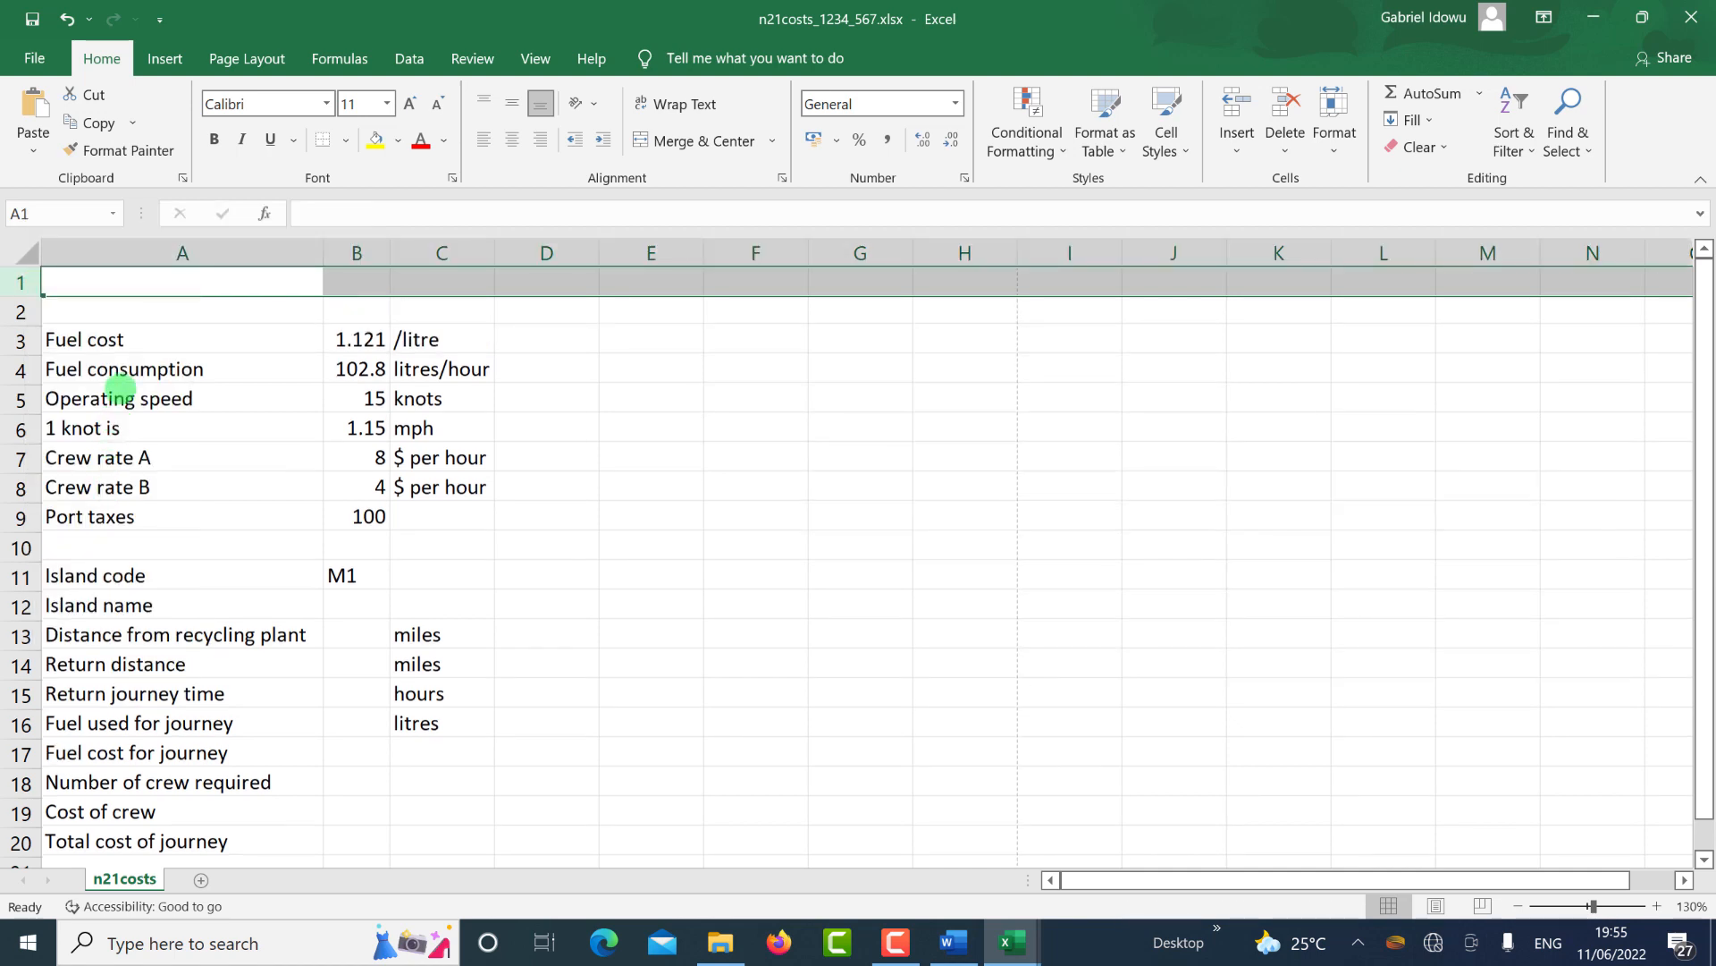
left_click(126, 373)
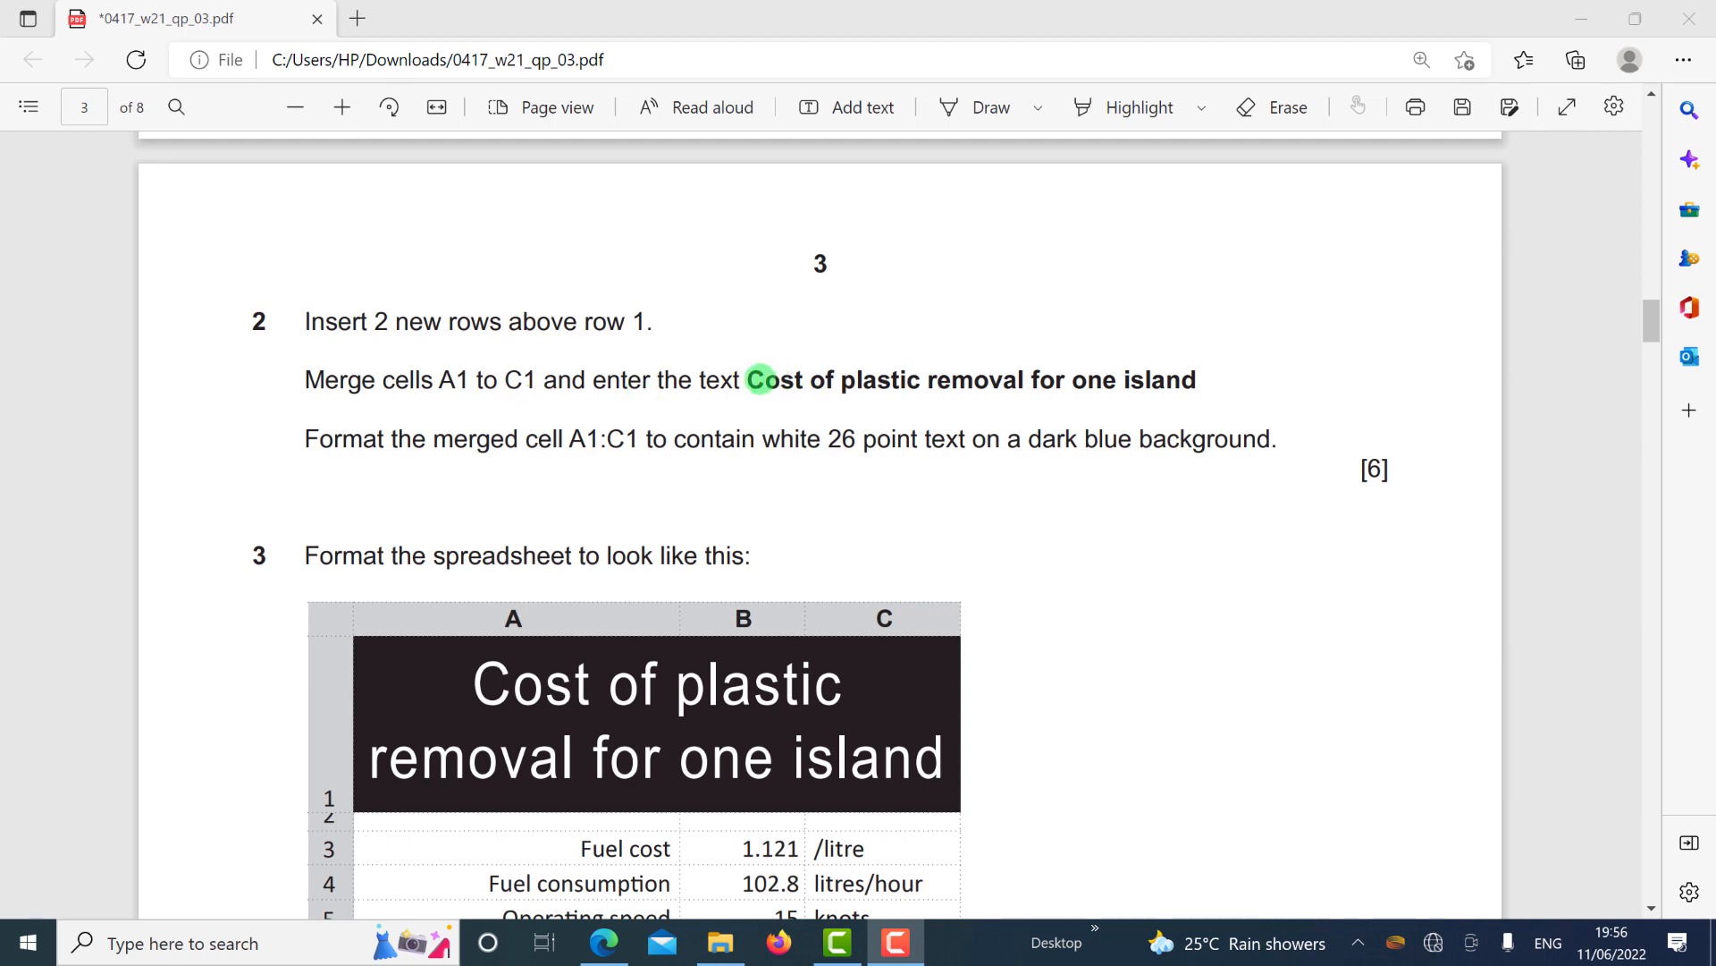
In the exam paper in Edge, copy the title text "Cost of plastic removal for one island" from question 2.
left_click_drag(749, 380, 1185, 376)
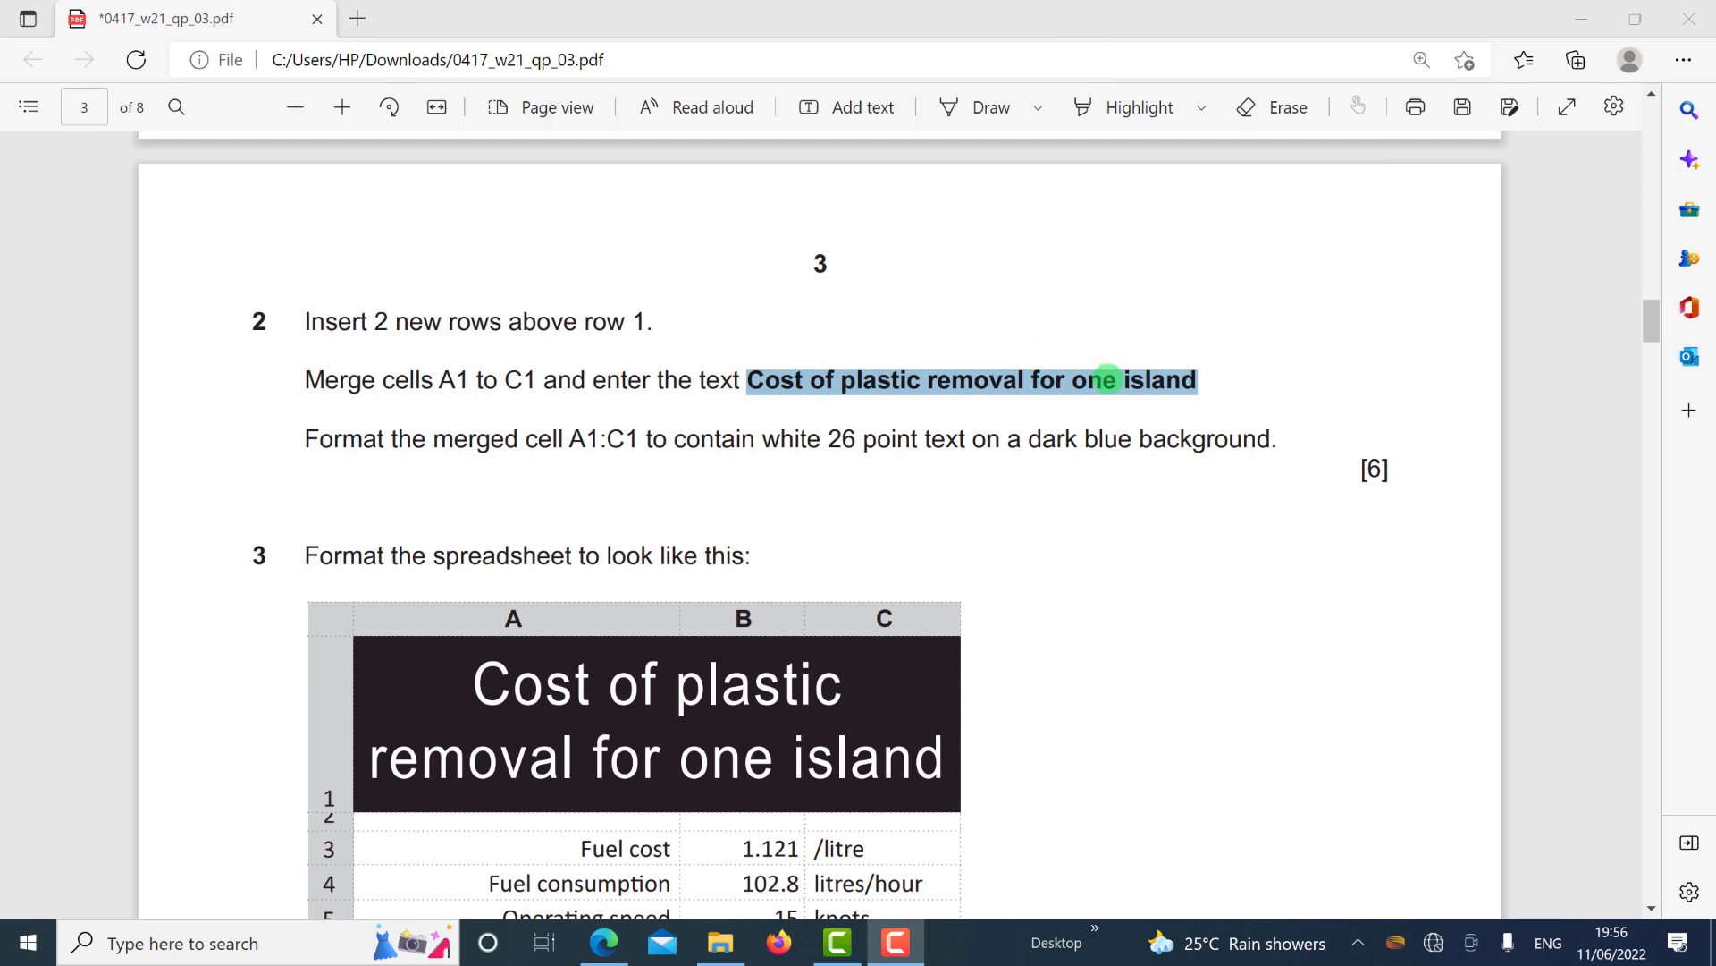
right_click(1106, 378)
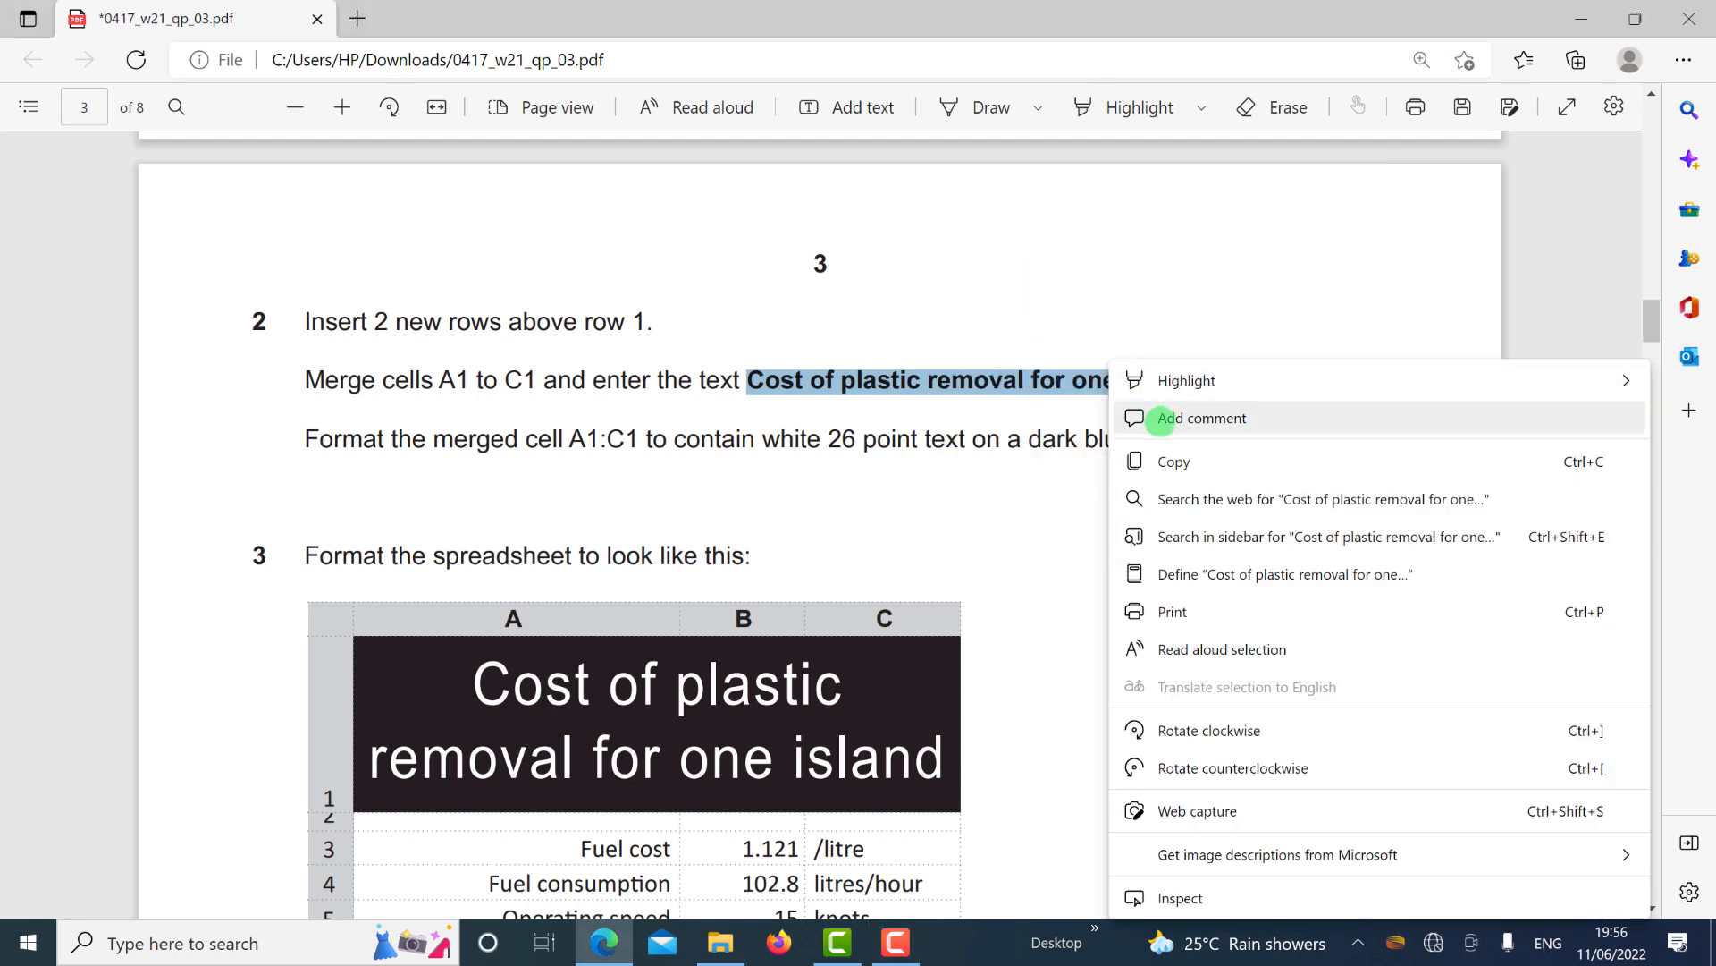
left_click(1158, 460)
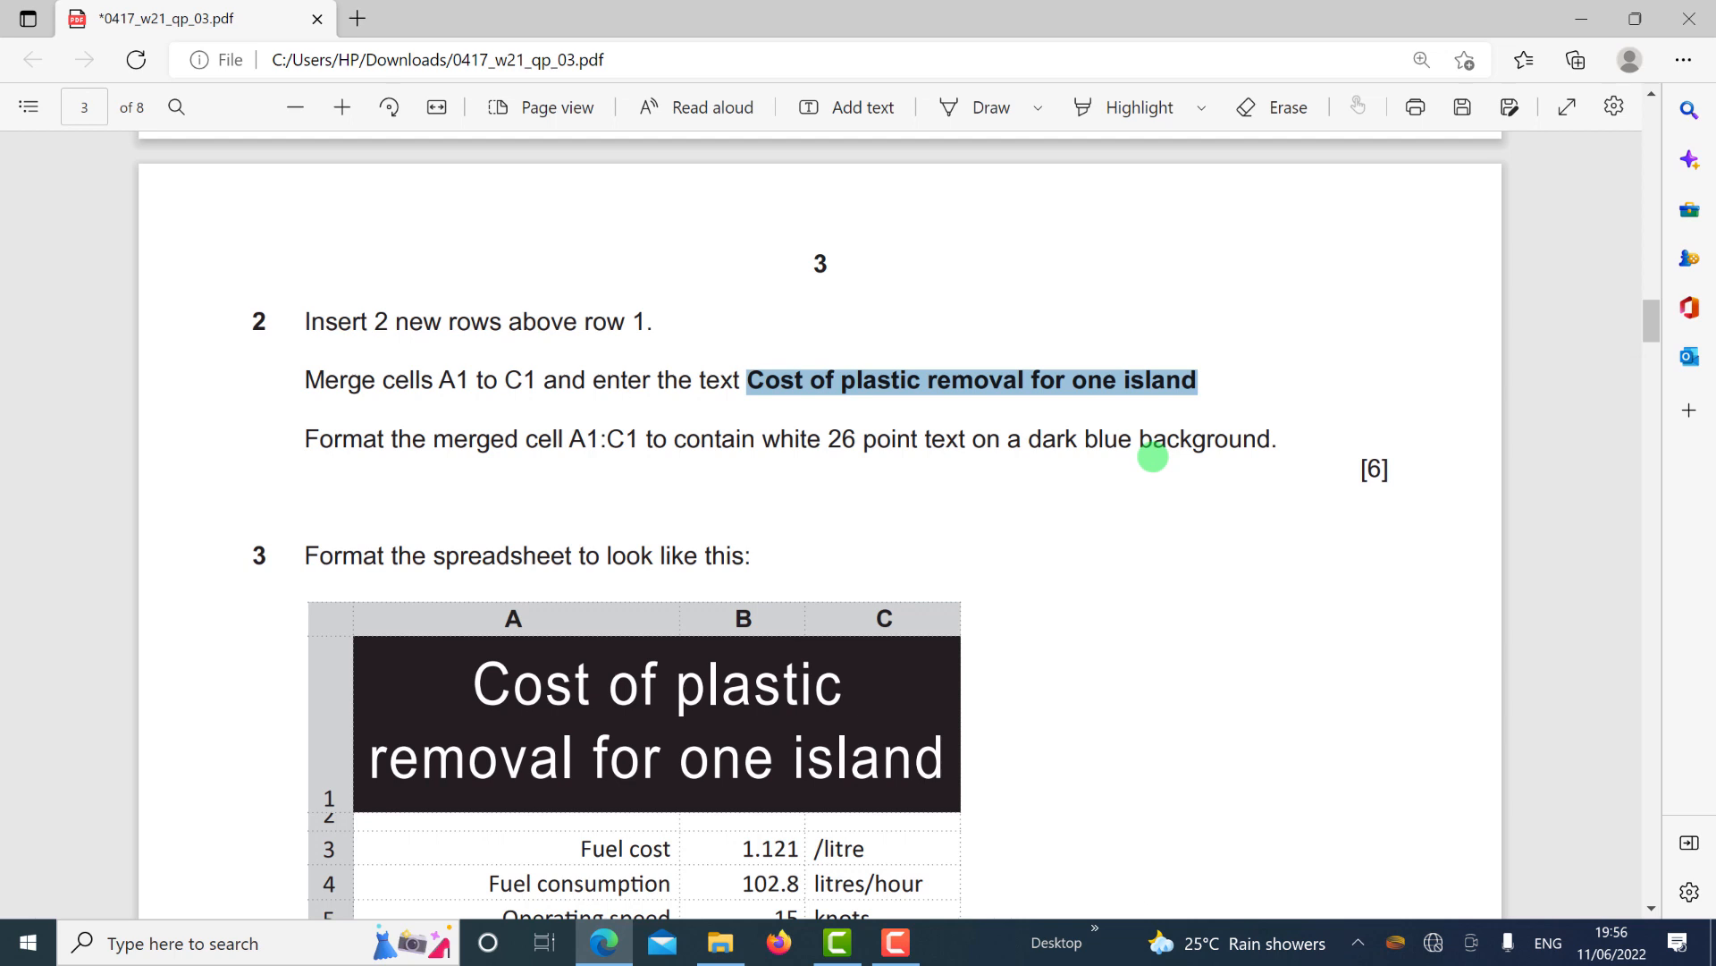
In the costs workbook in Excel, merge and centre cells A1 to C1 and enter the title "Cost of plastic removal for one island".
key("alt+Tab")
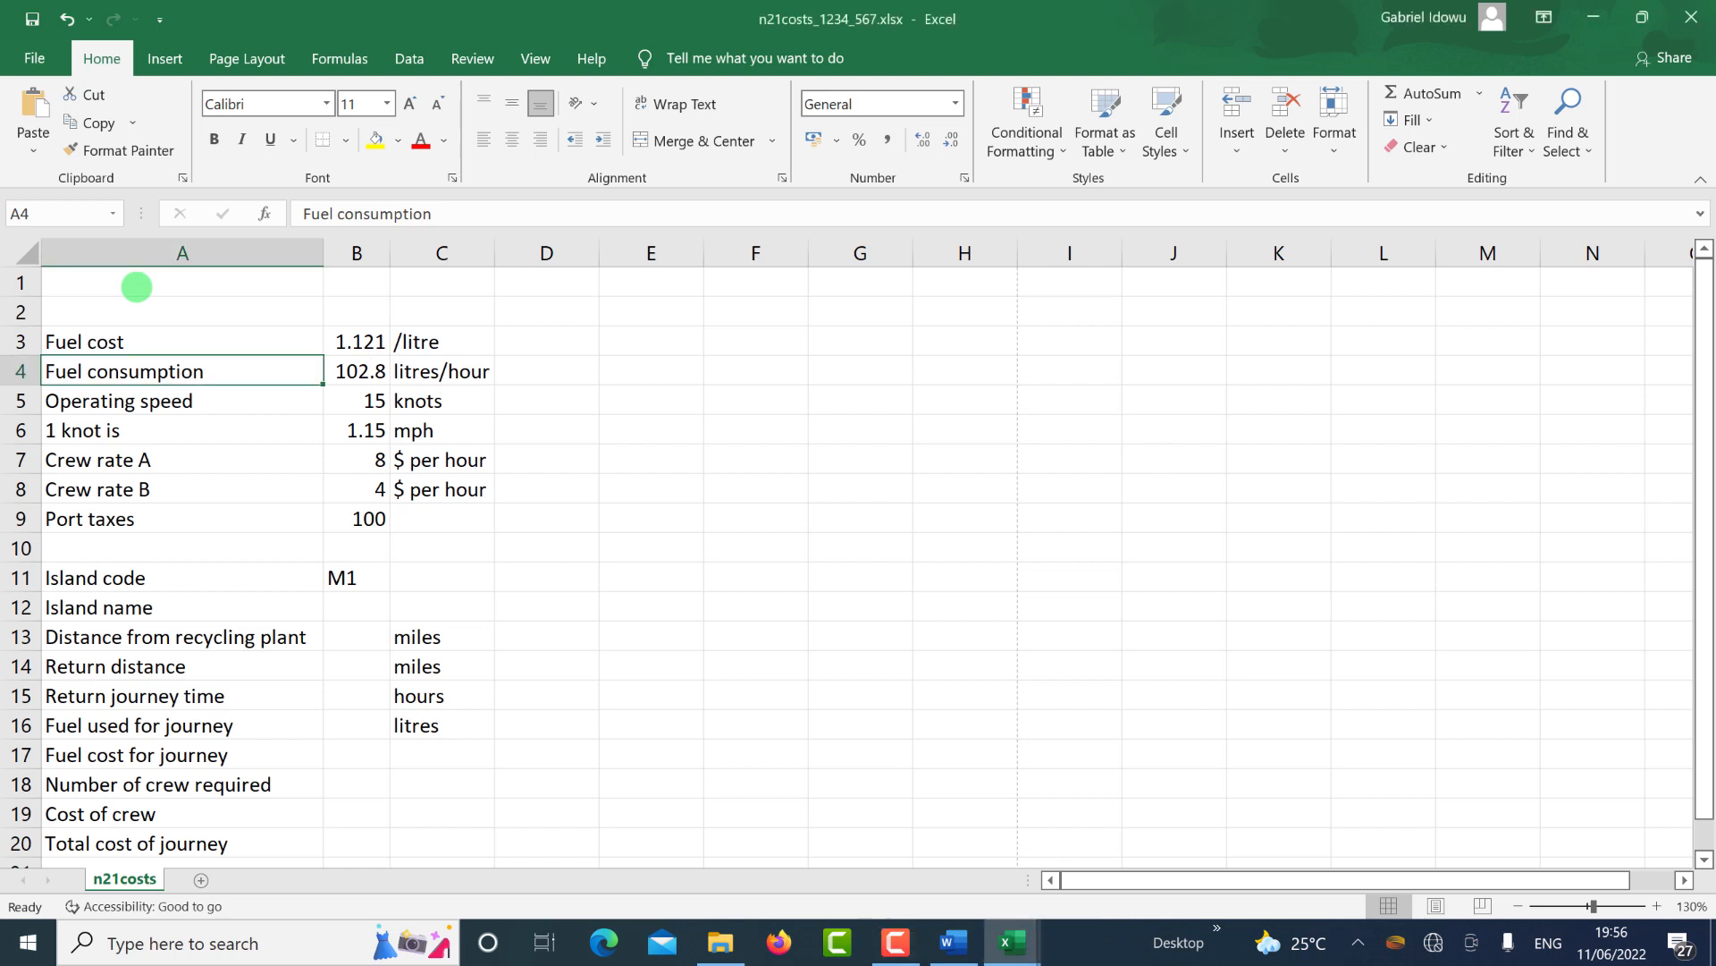
left_click(137, 285)
left_click_drag(140, 284, 471, 270)
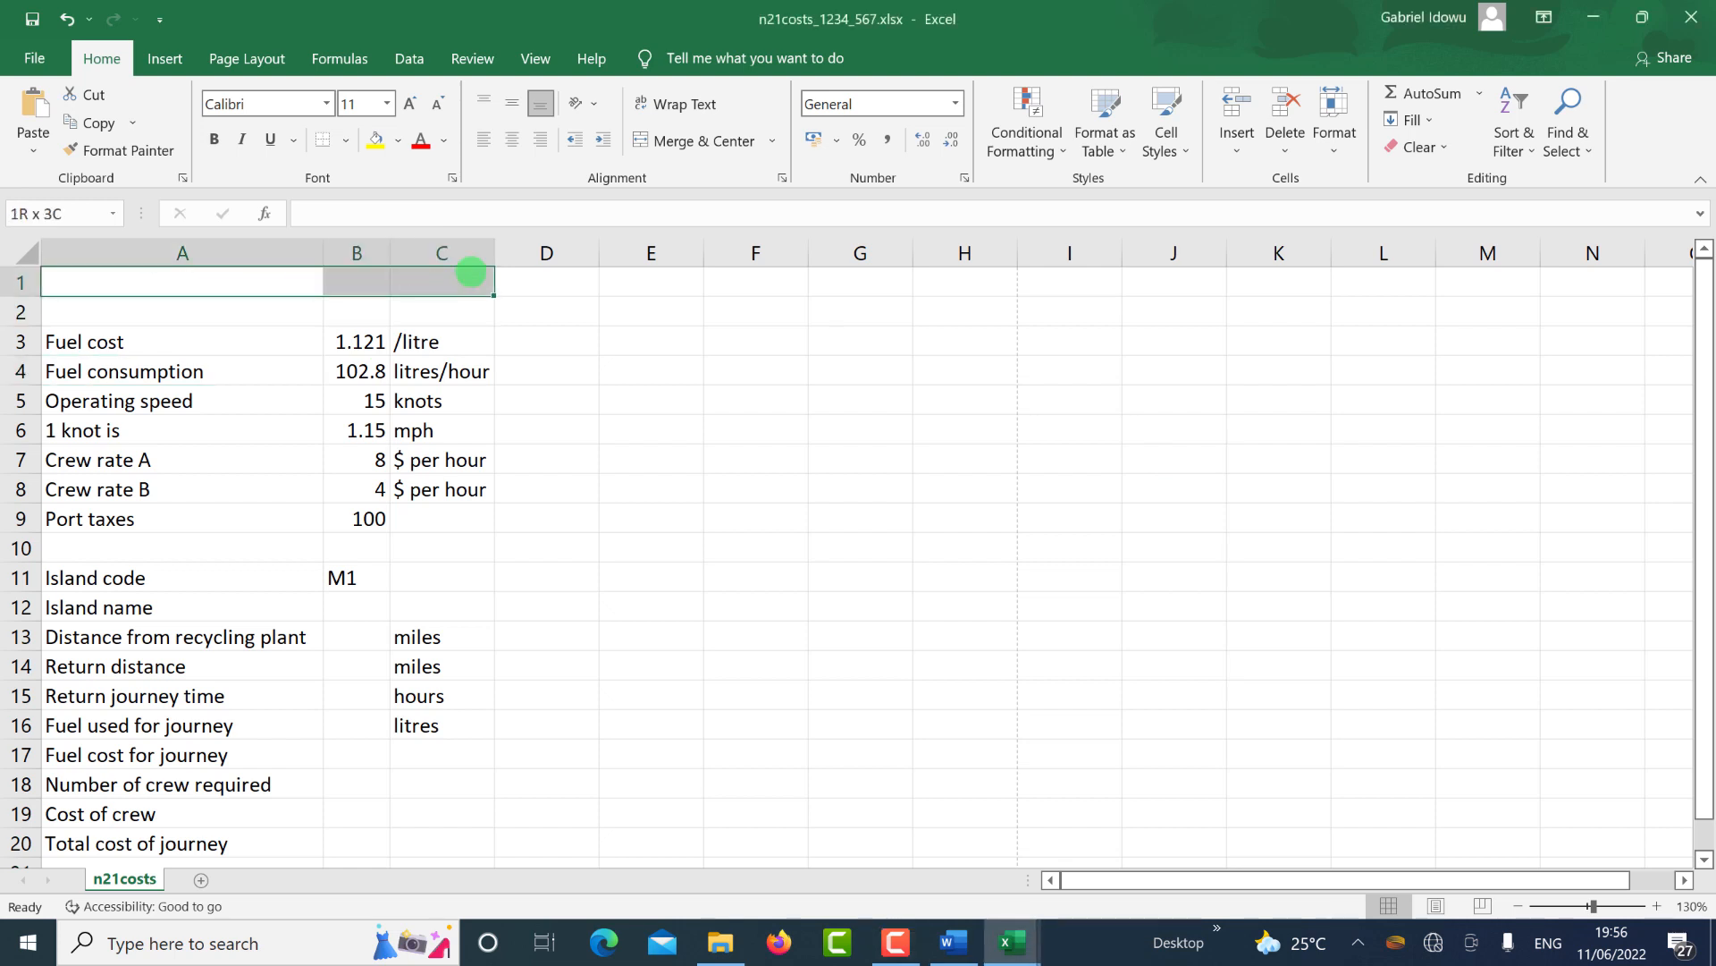
left_click(685, 140)
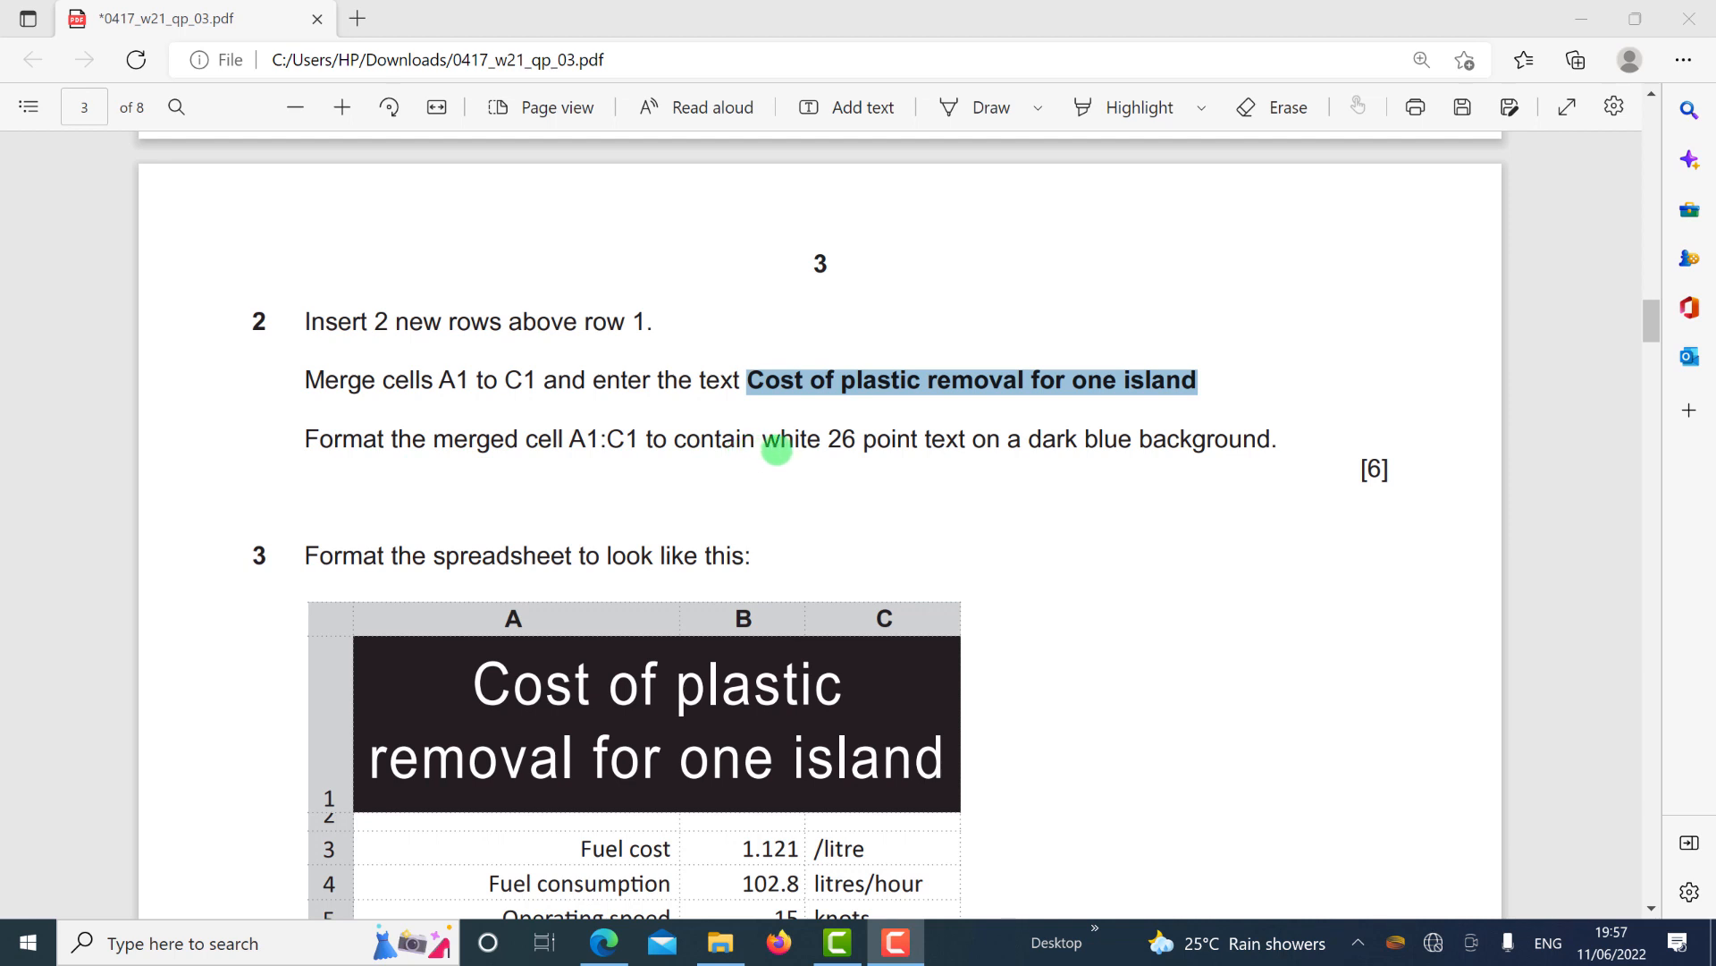
Check the title formatting instruction in the exam paper, and set the font colour of merged cell A1:C1 to white in Excel.
left_click_drag(763, 441, 971, 442)
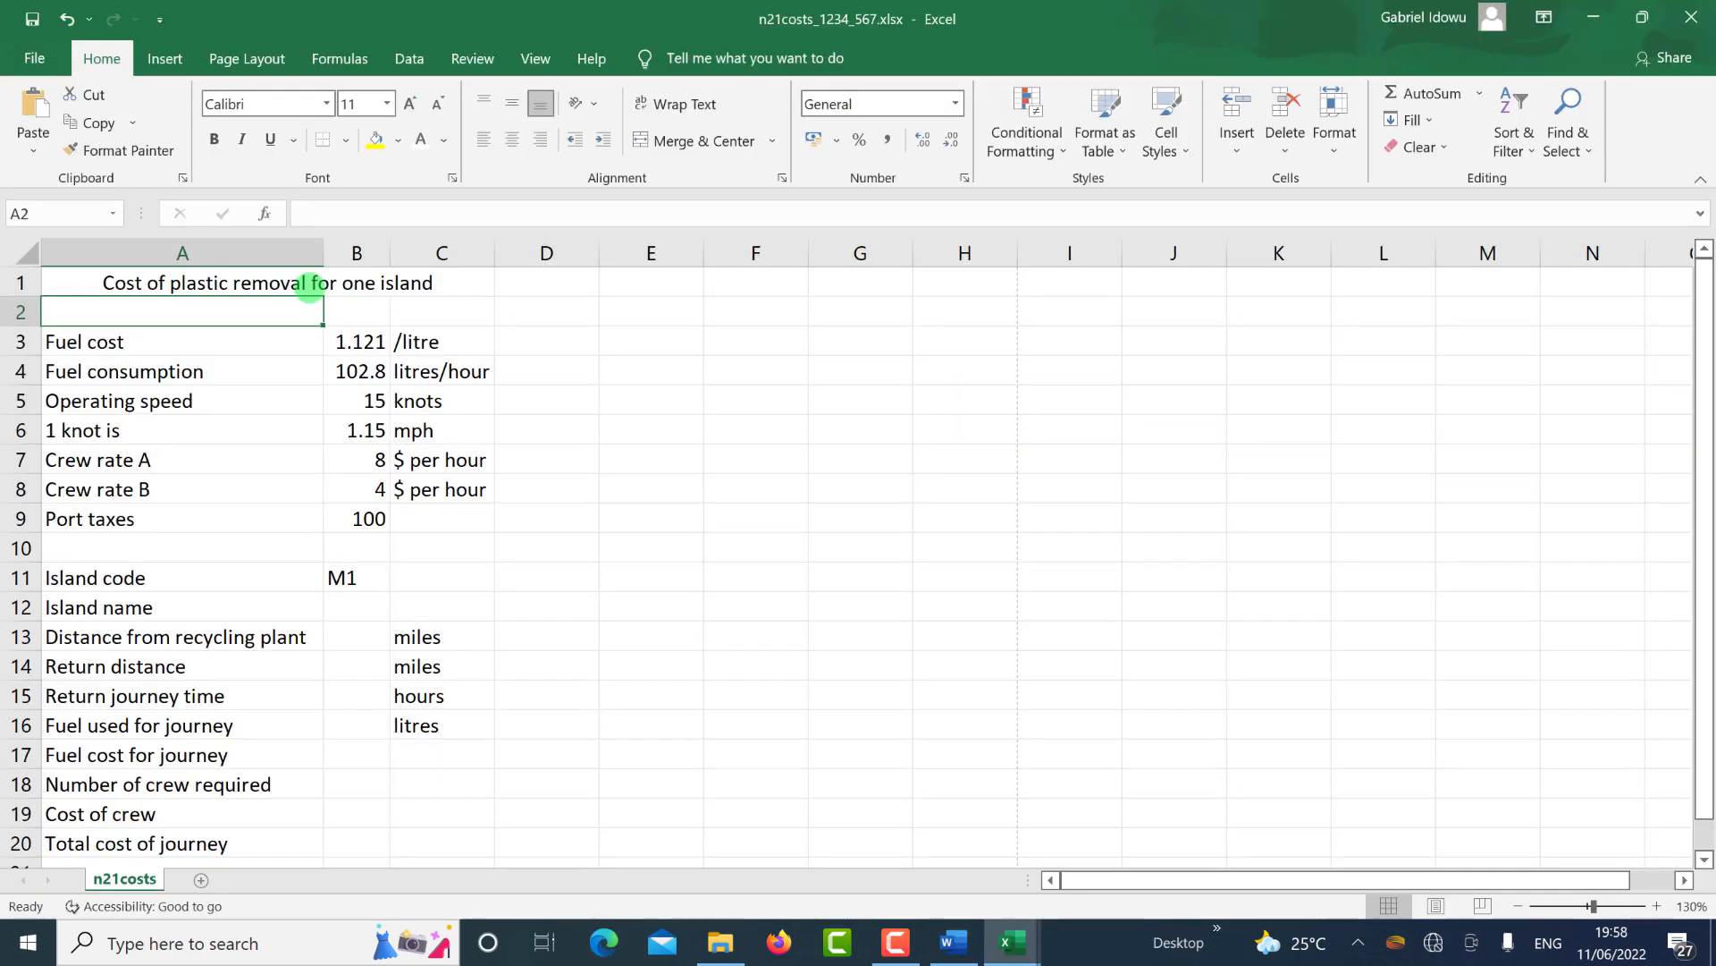
left_click(311, 286)
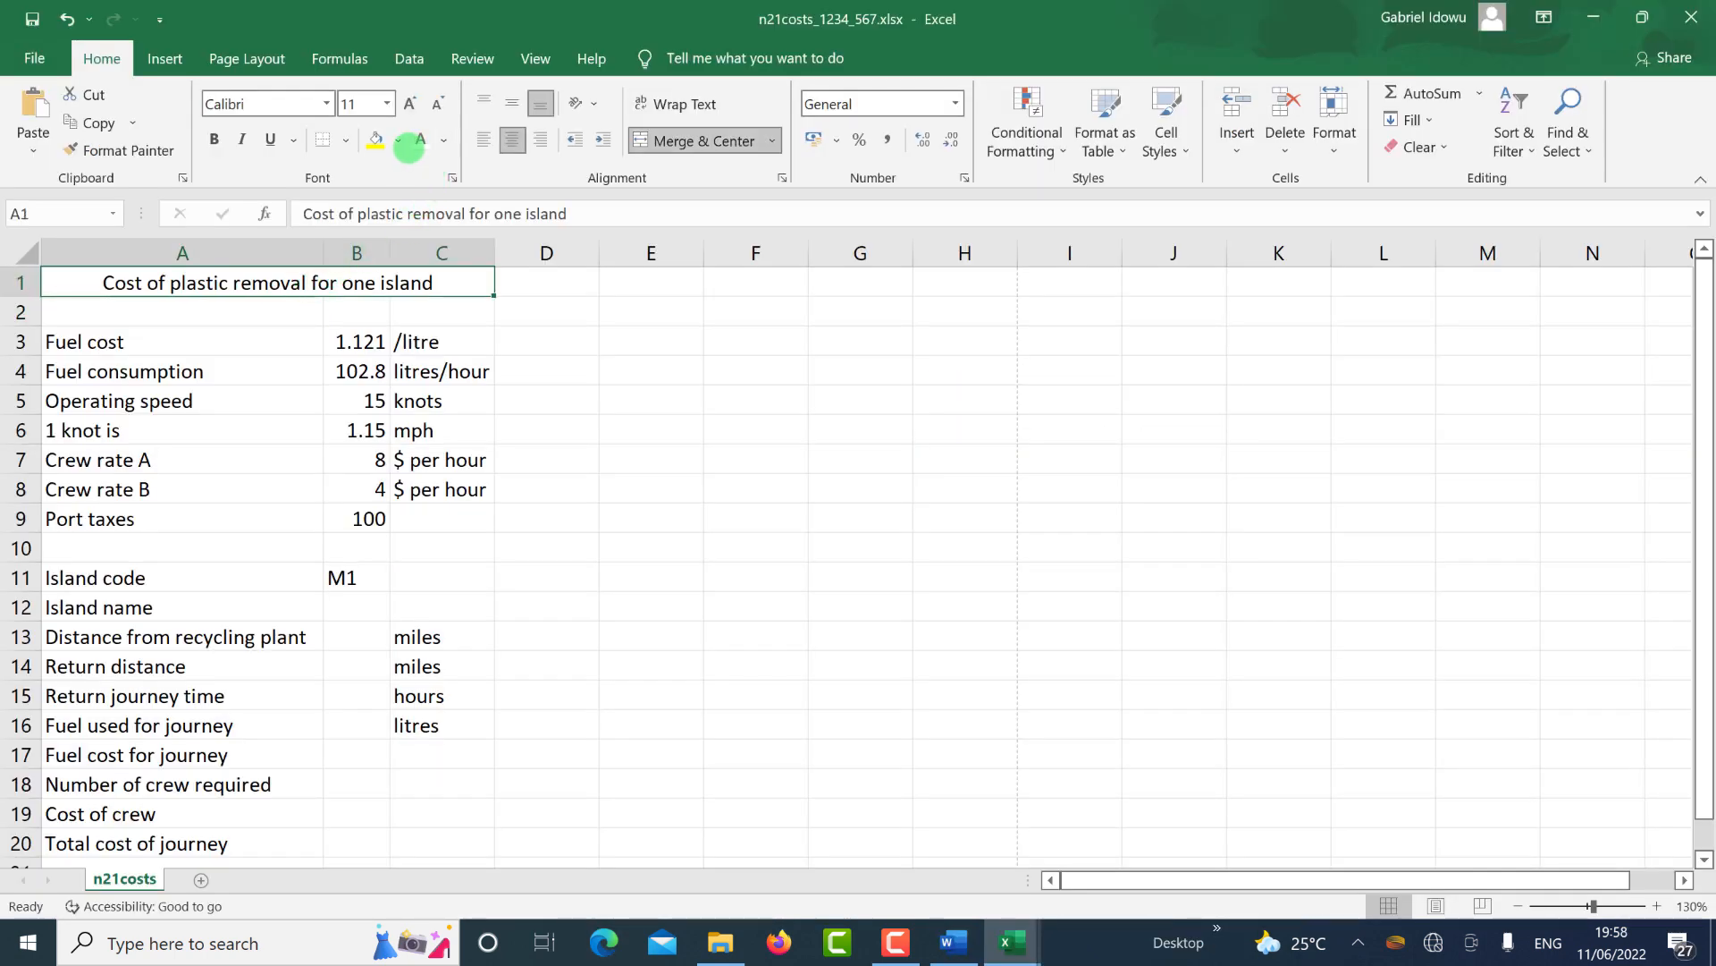
left_click(420, 140)
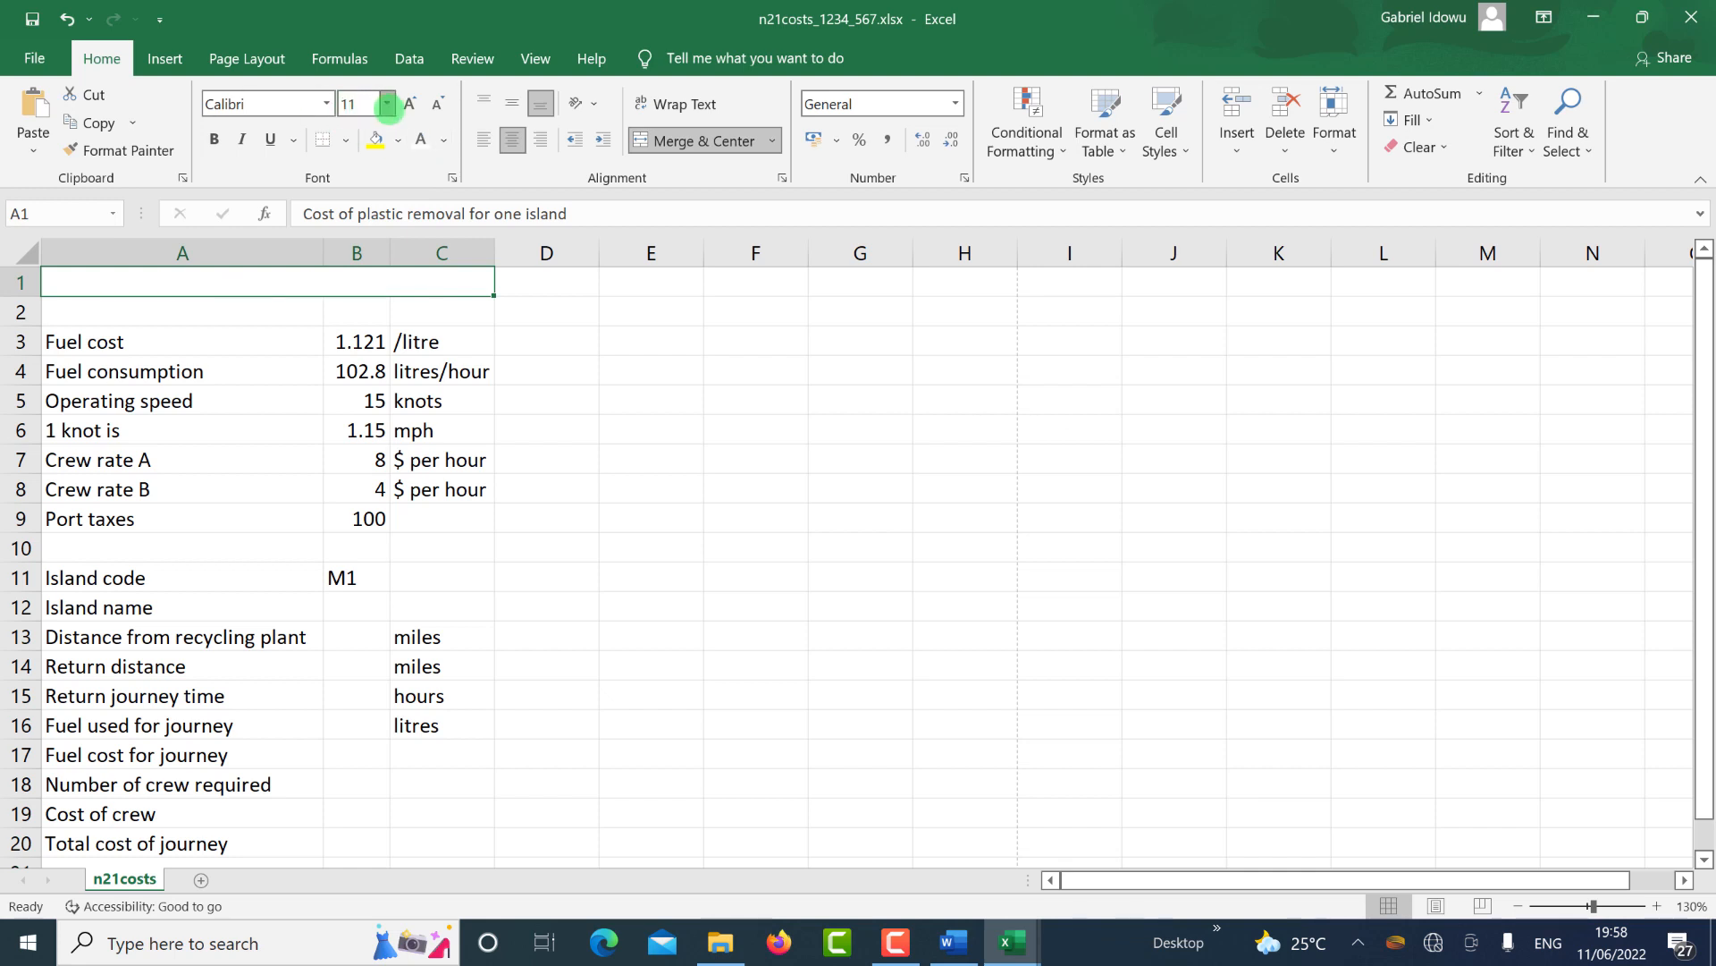
Set the title in merged cell A1:C1 to 26 point, check the background instruction in the exam paper, and fill the cell with dark blue.
left_click(387, 104)
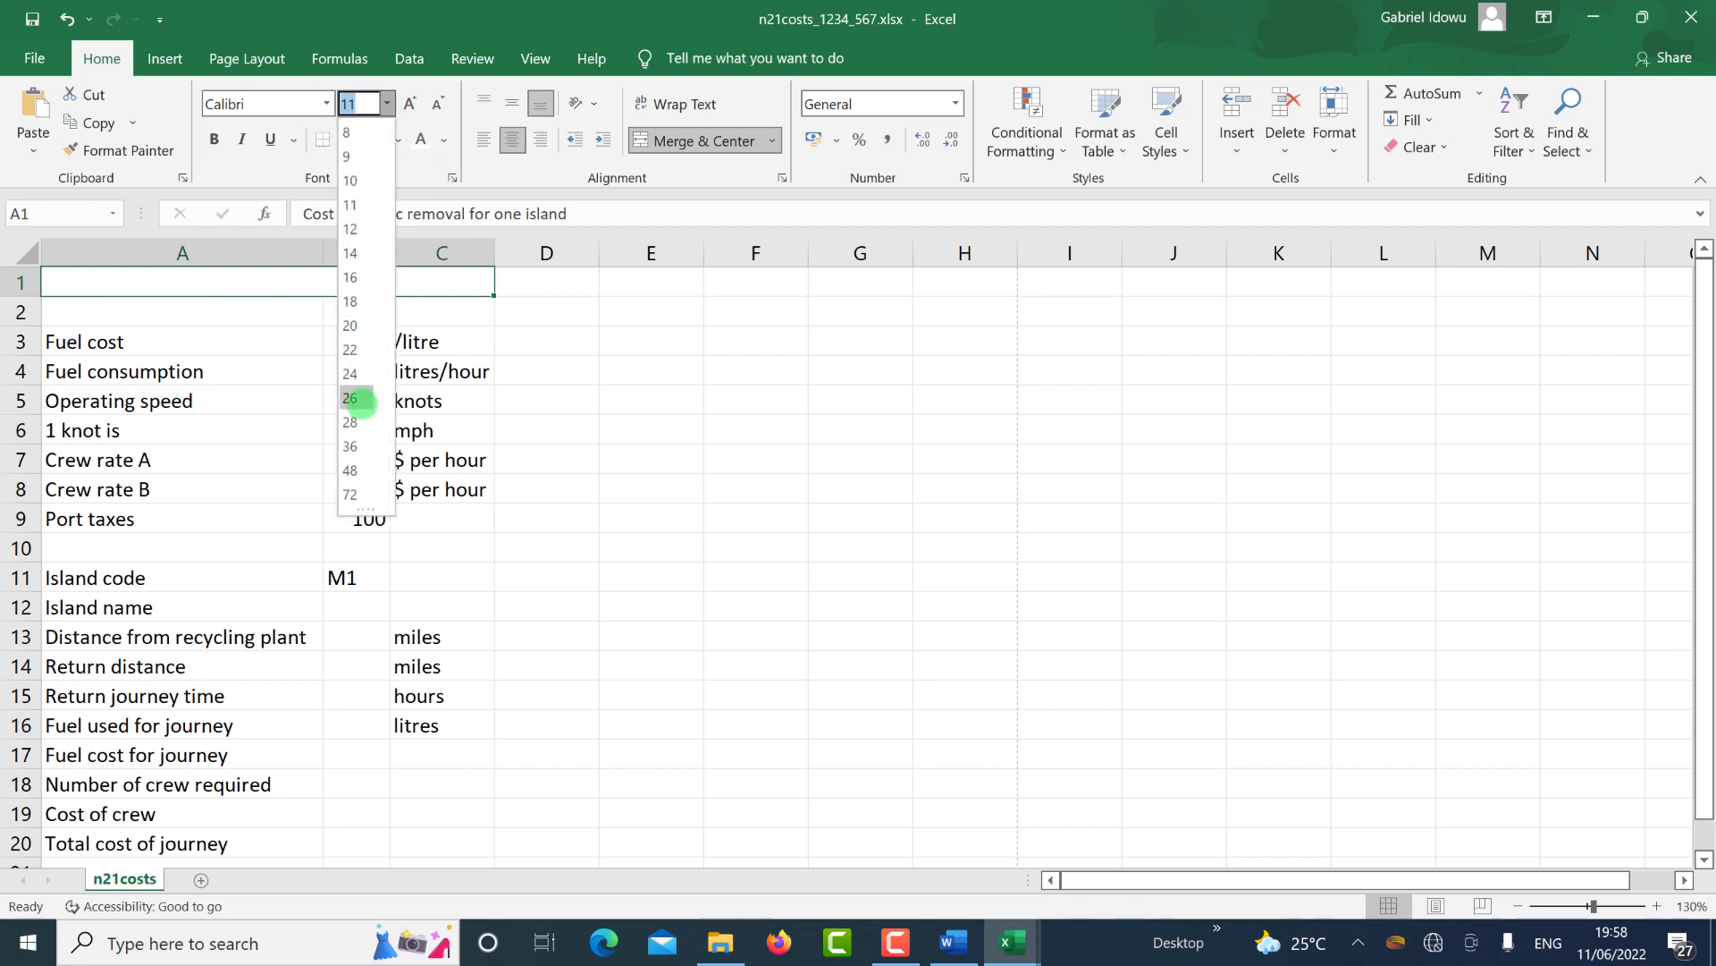
left_click(353, 399)
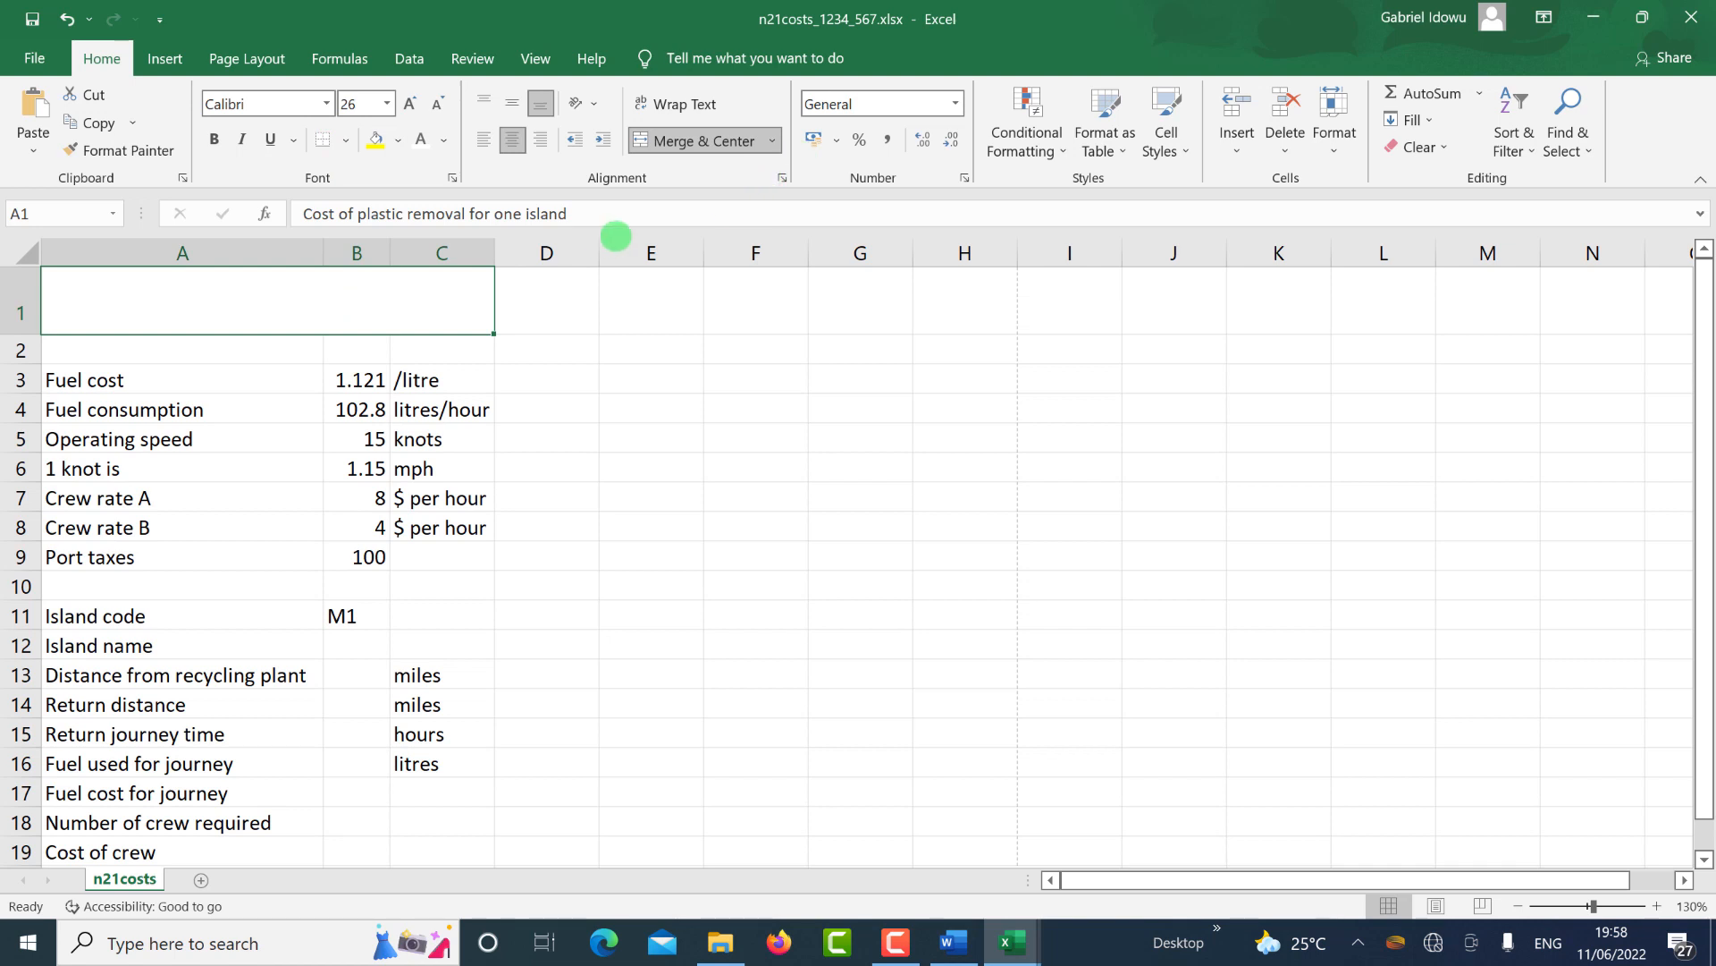
key("alt+Tab")
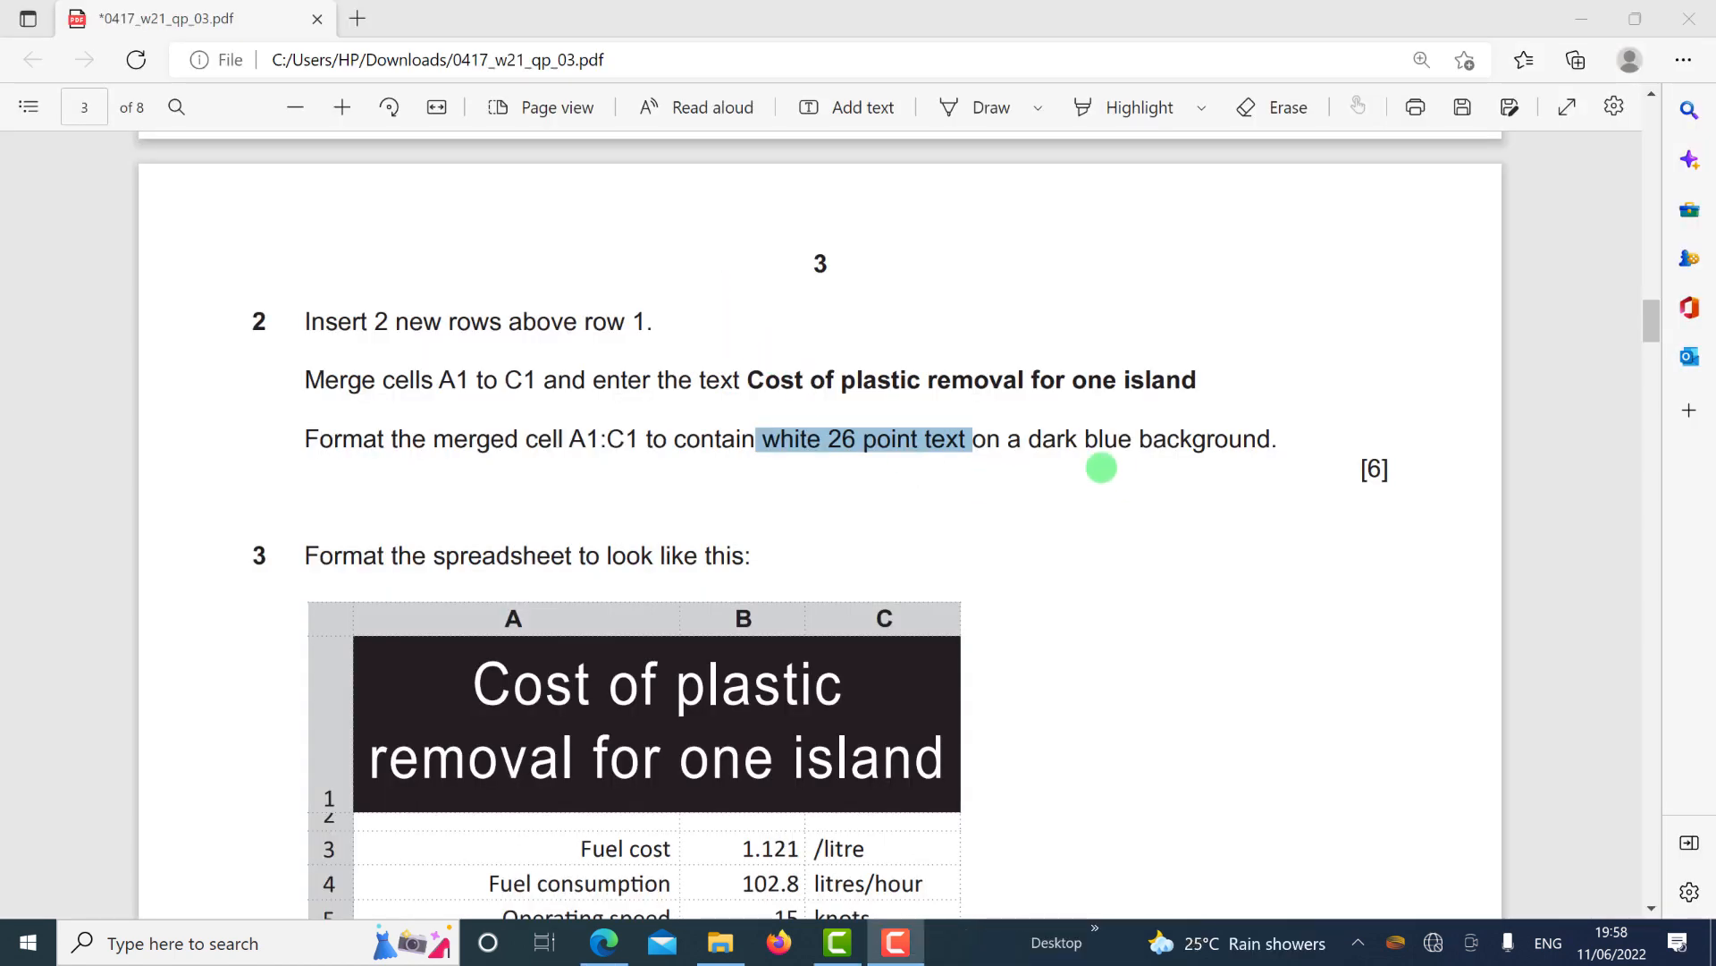
key("alt+Tab")
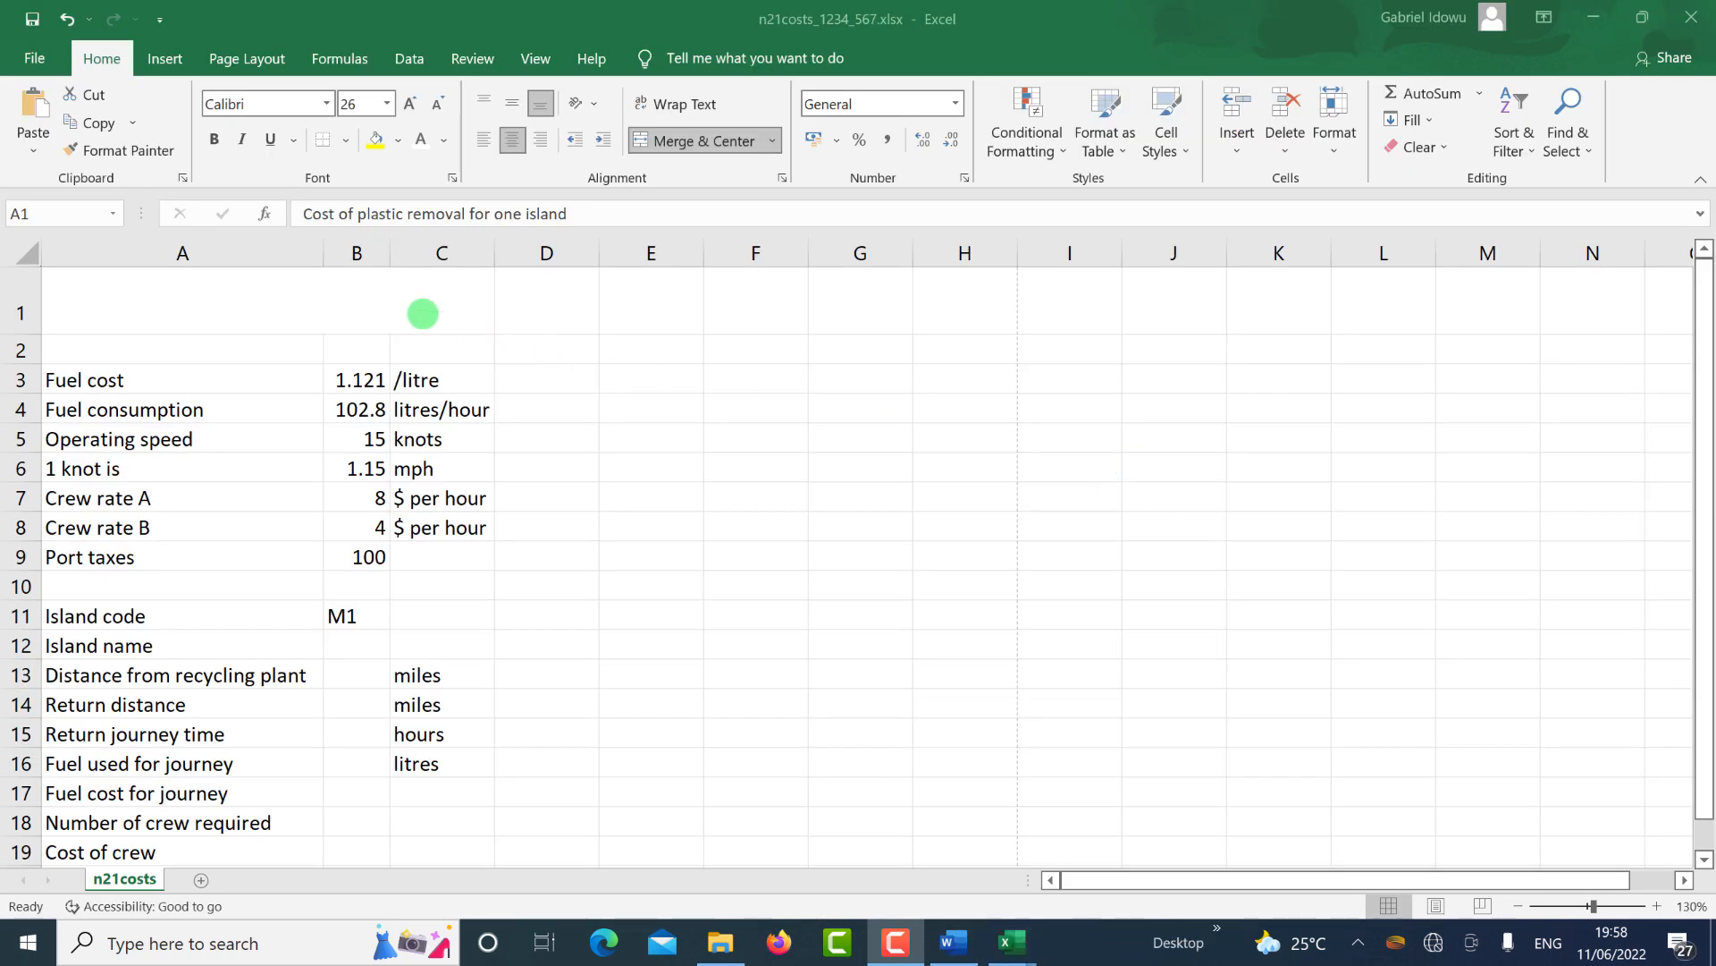
left_click(400, 308)
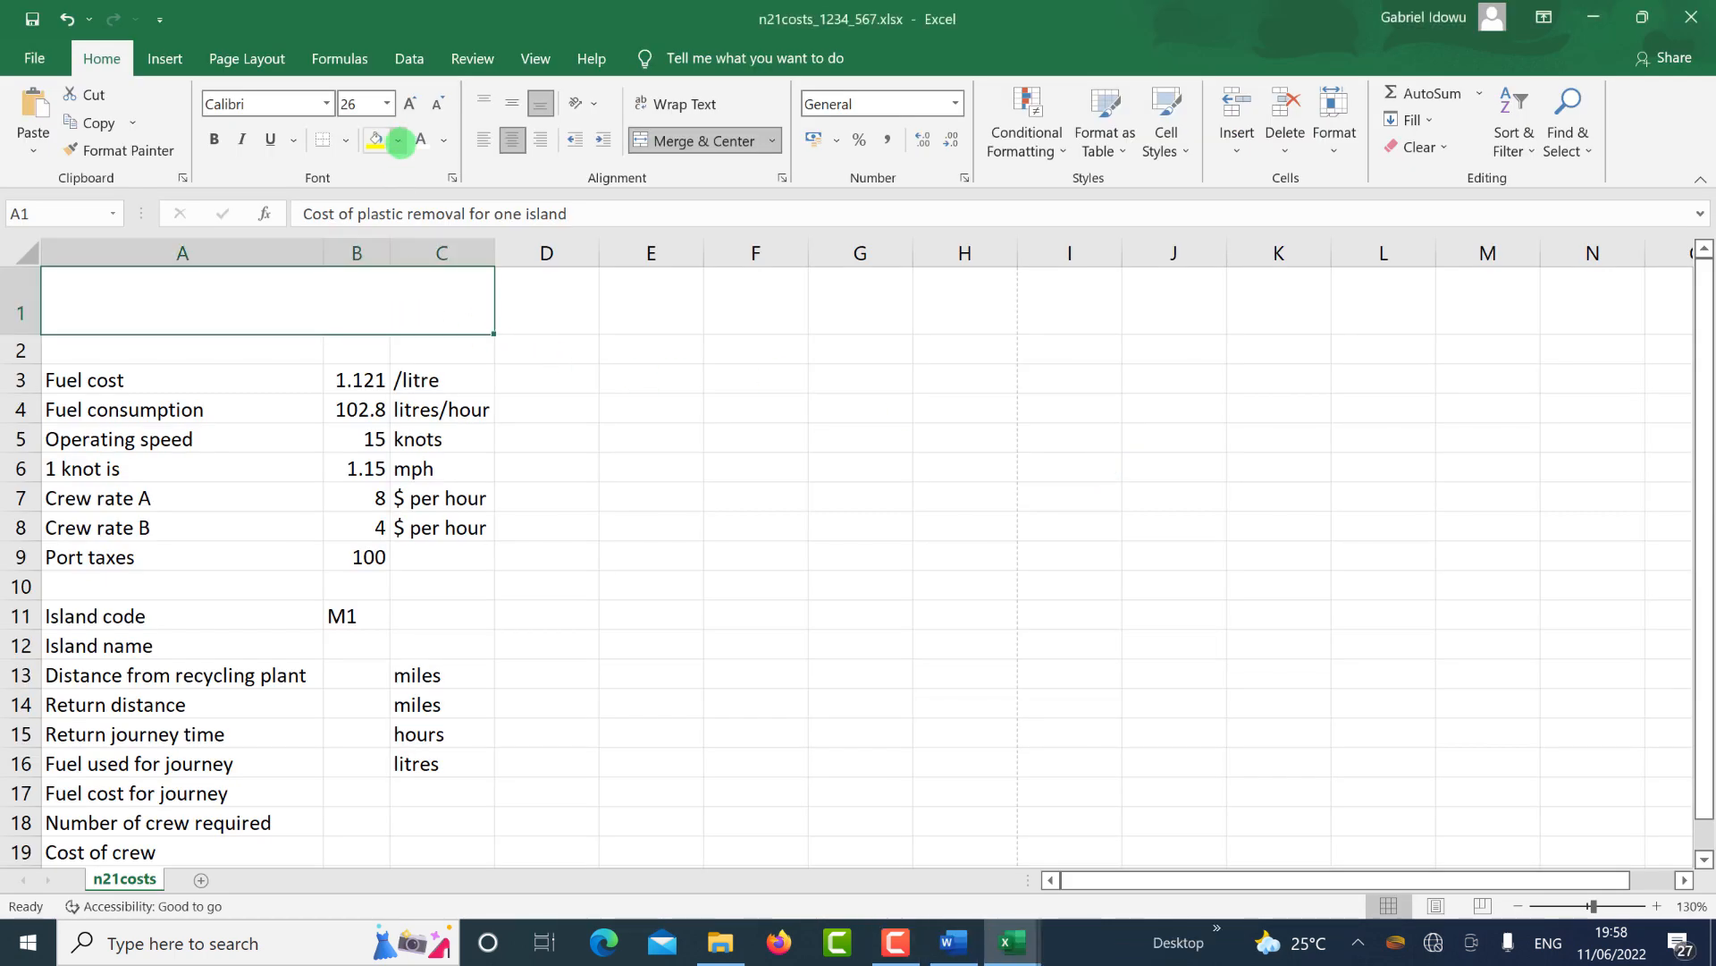
left_click(399, 141)
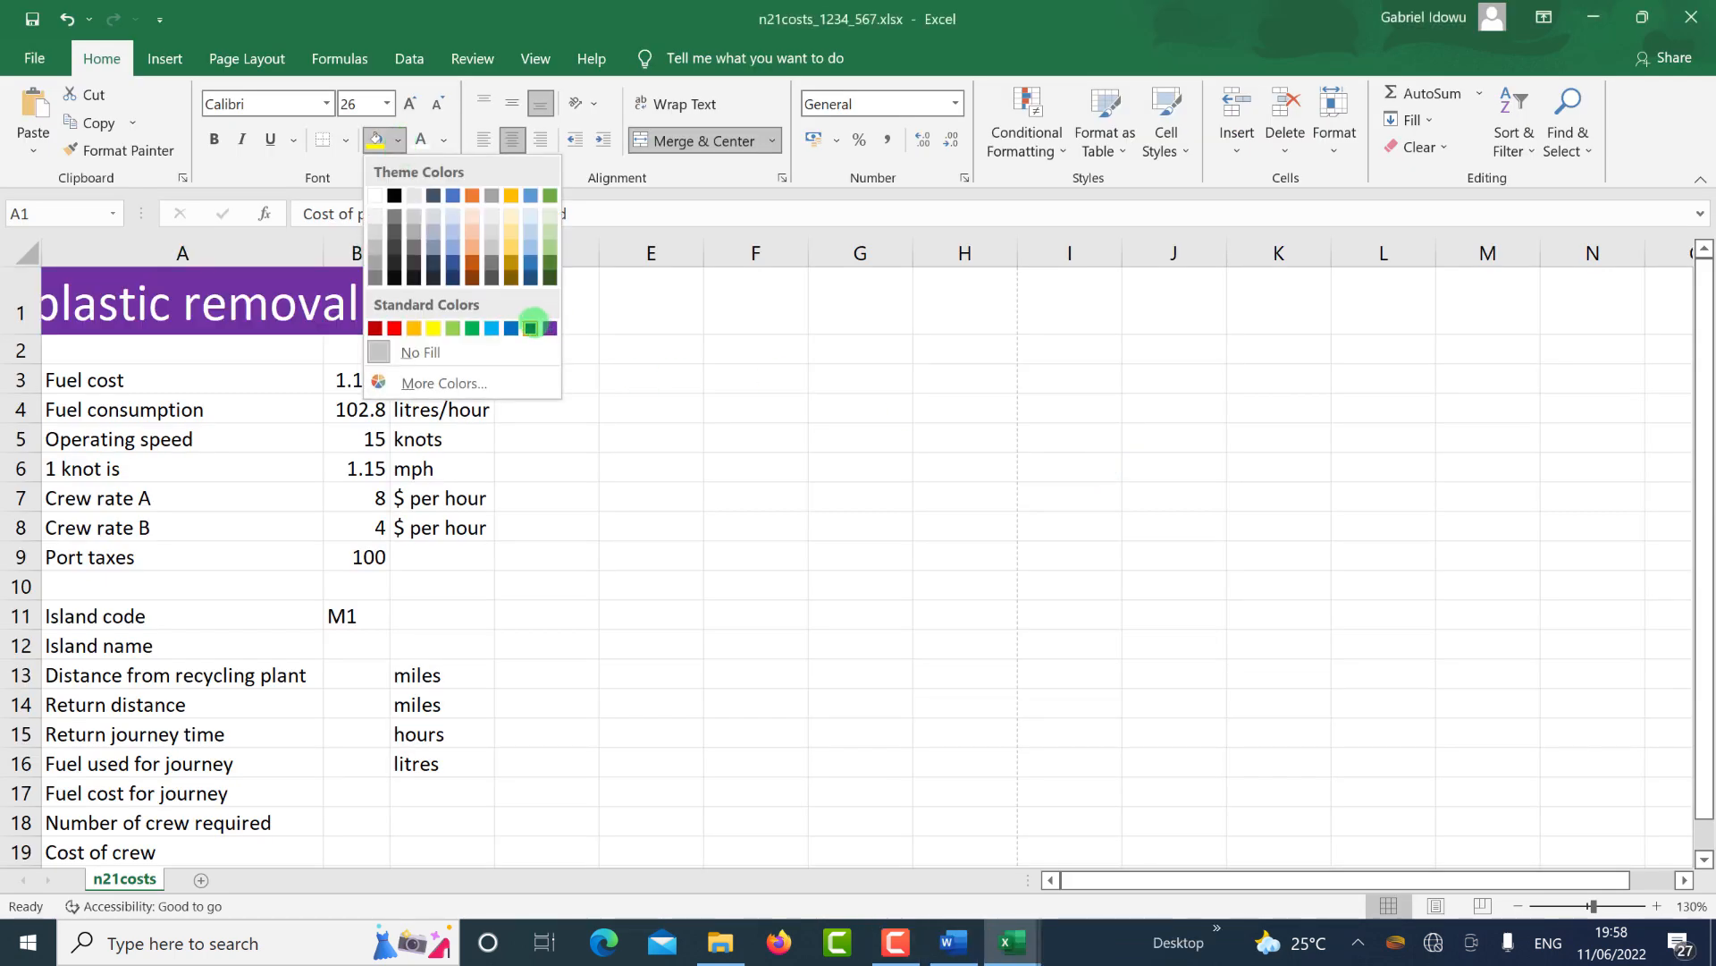
left_click(531, 328)
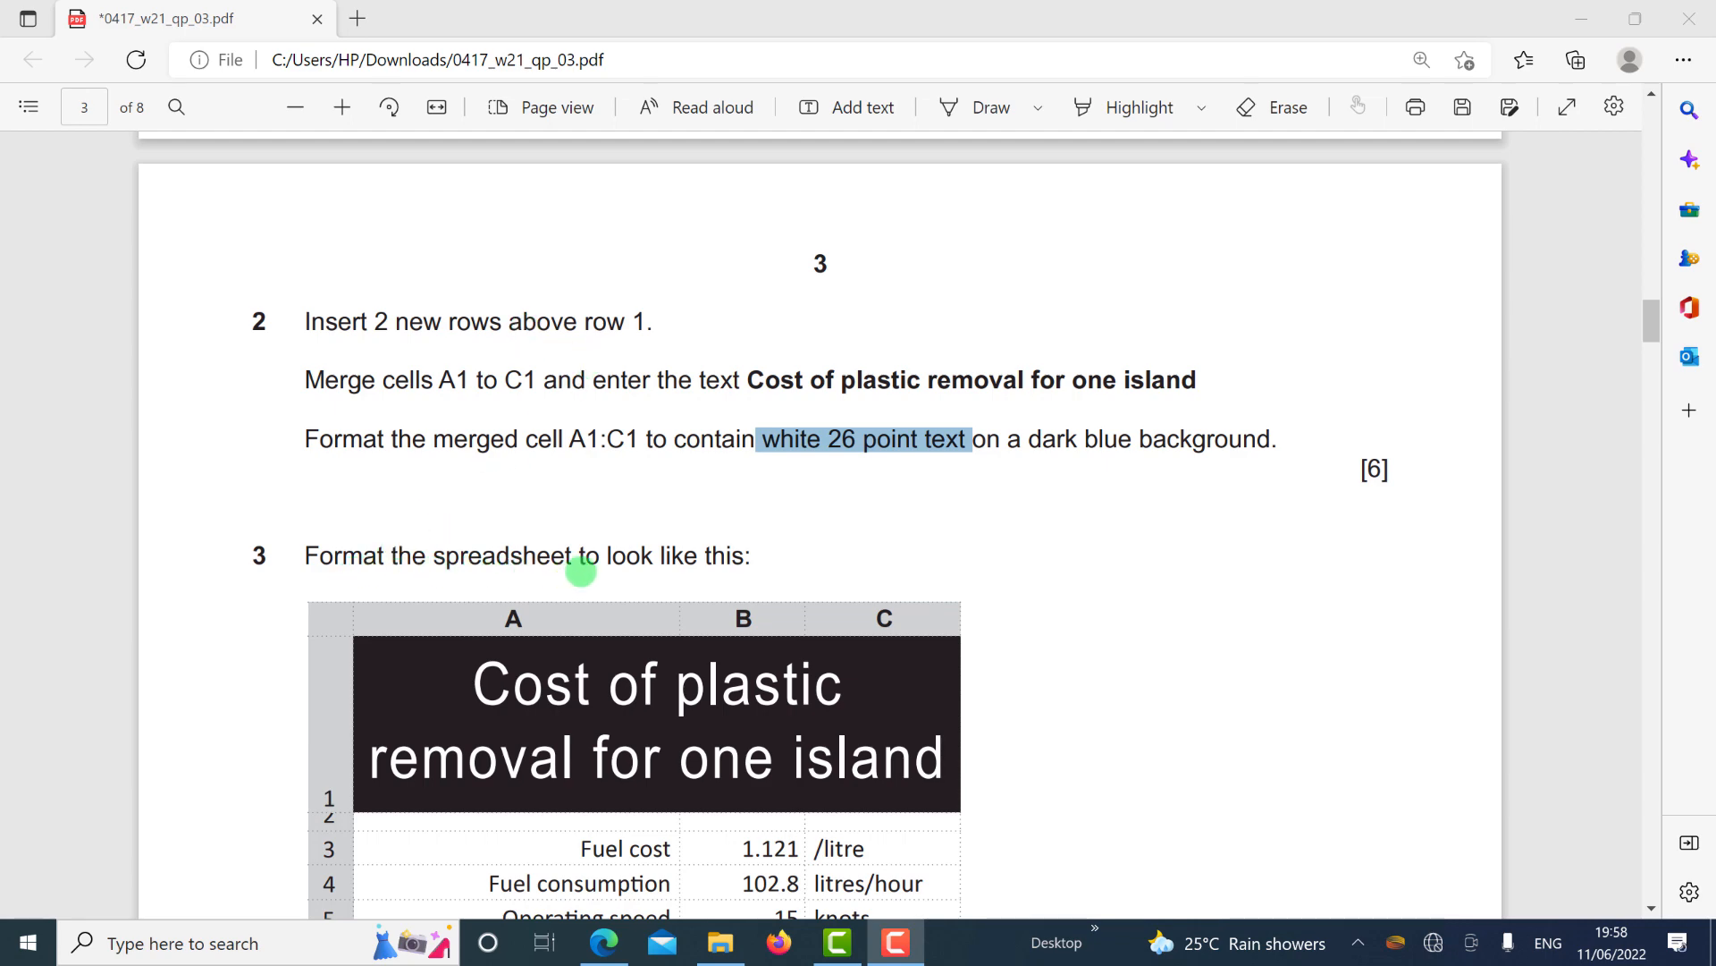
Study the question 3 layout in the exam paper, and right-align the labels in cells A3 to A20 in Excel.
scroll(654, 538, "down", 5)
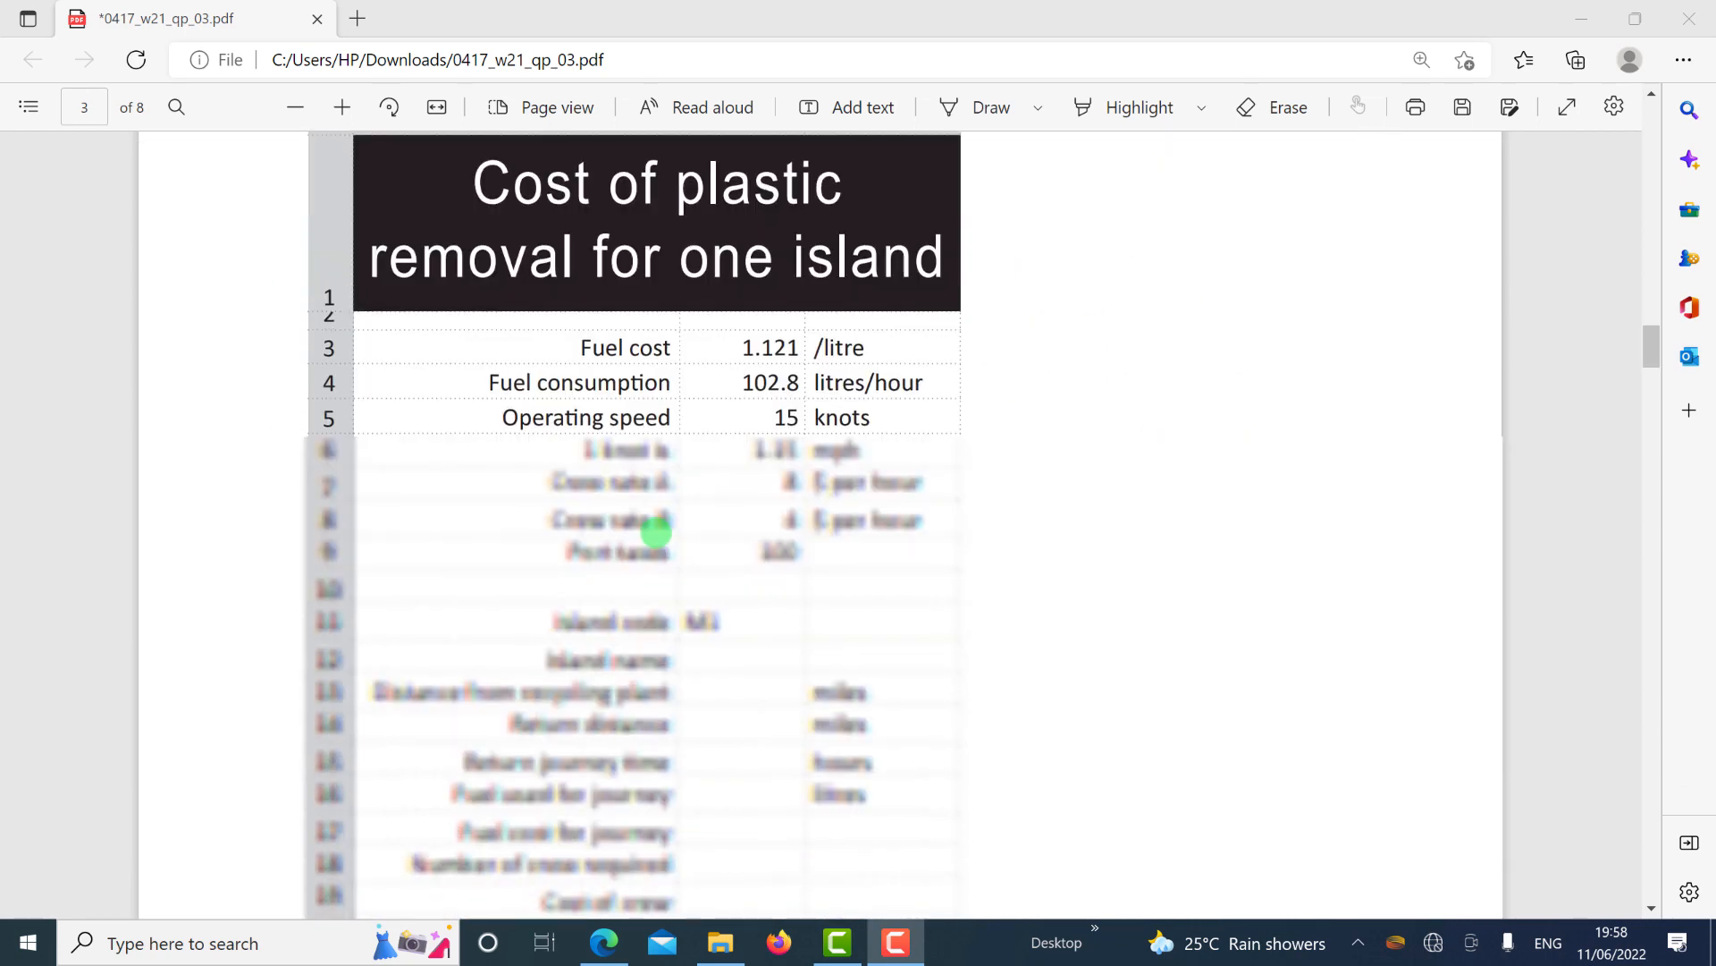
scroll(657, 530, "up", 1)
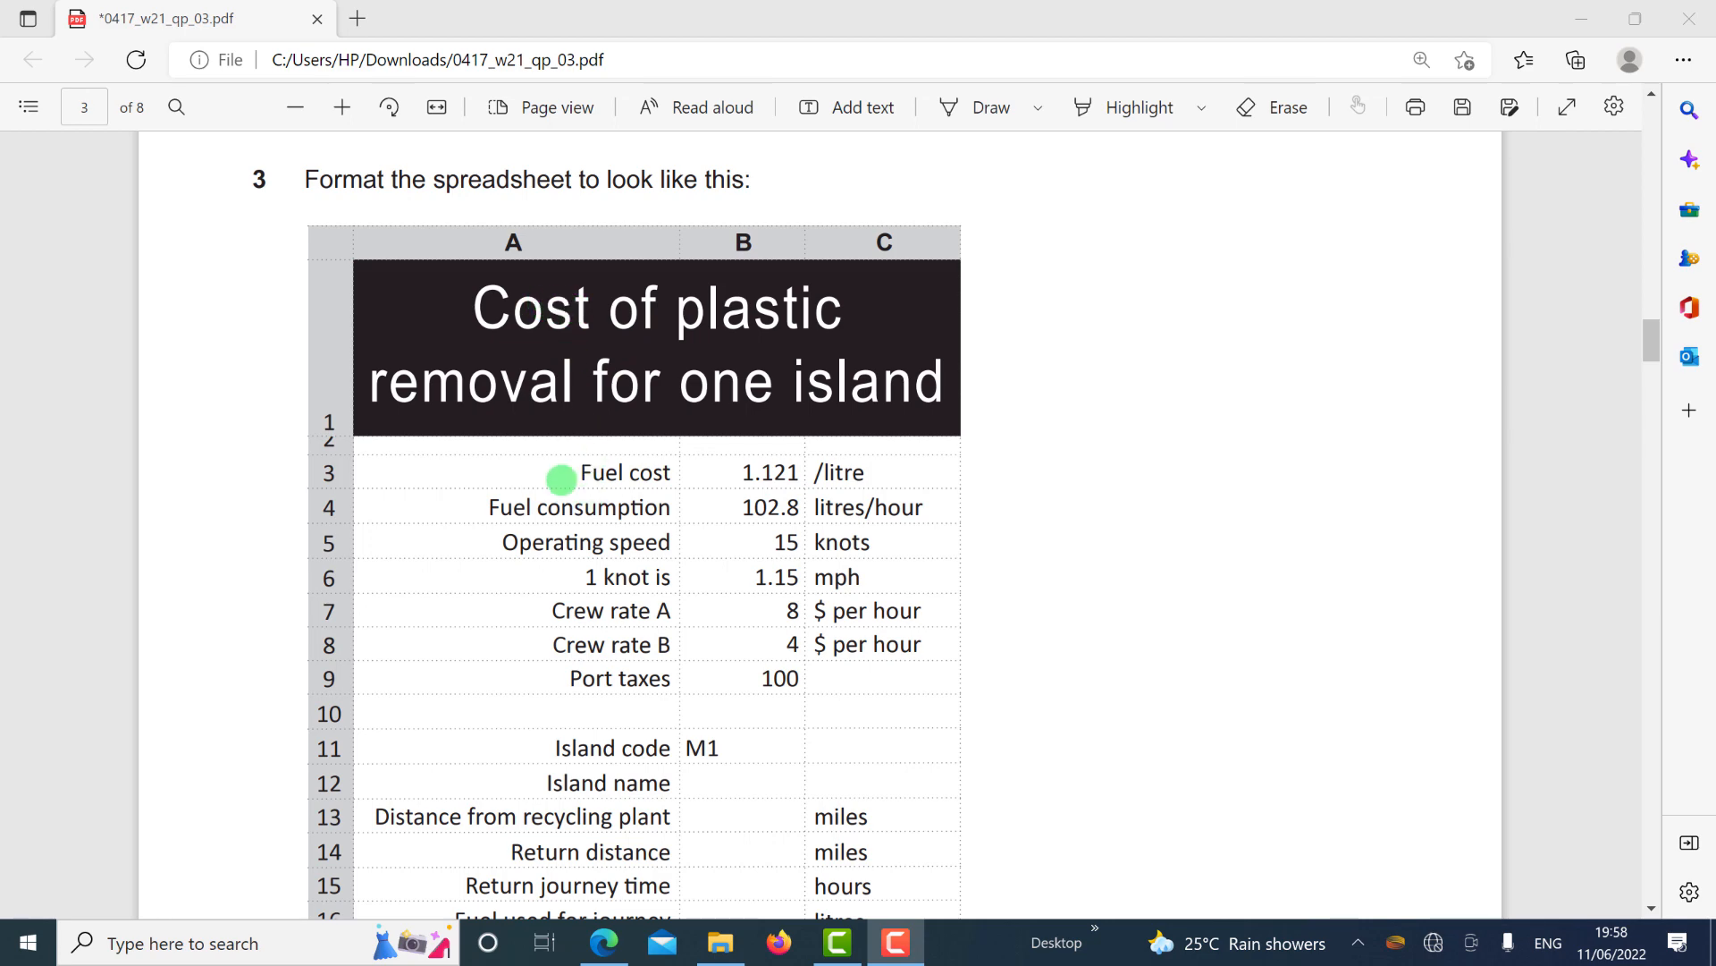
scroll(546, 455, "down", 3)
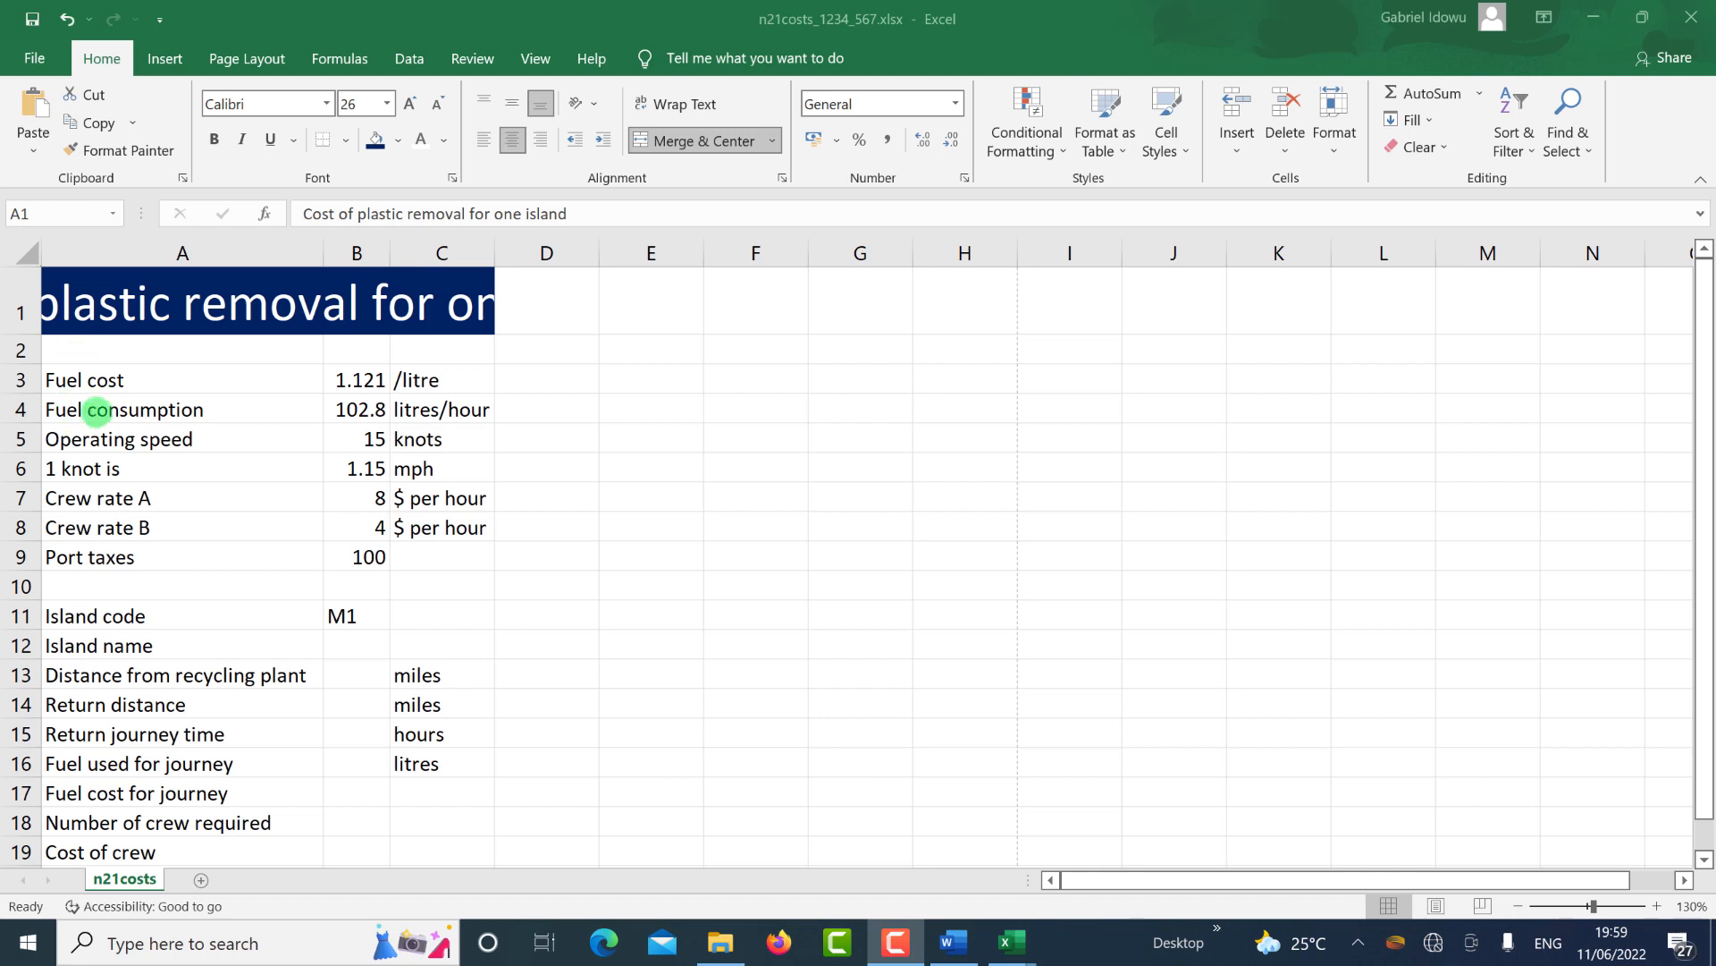
left_click(108, 381)
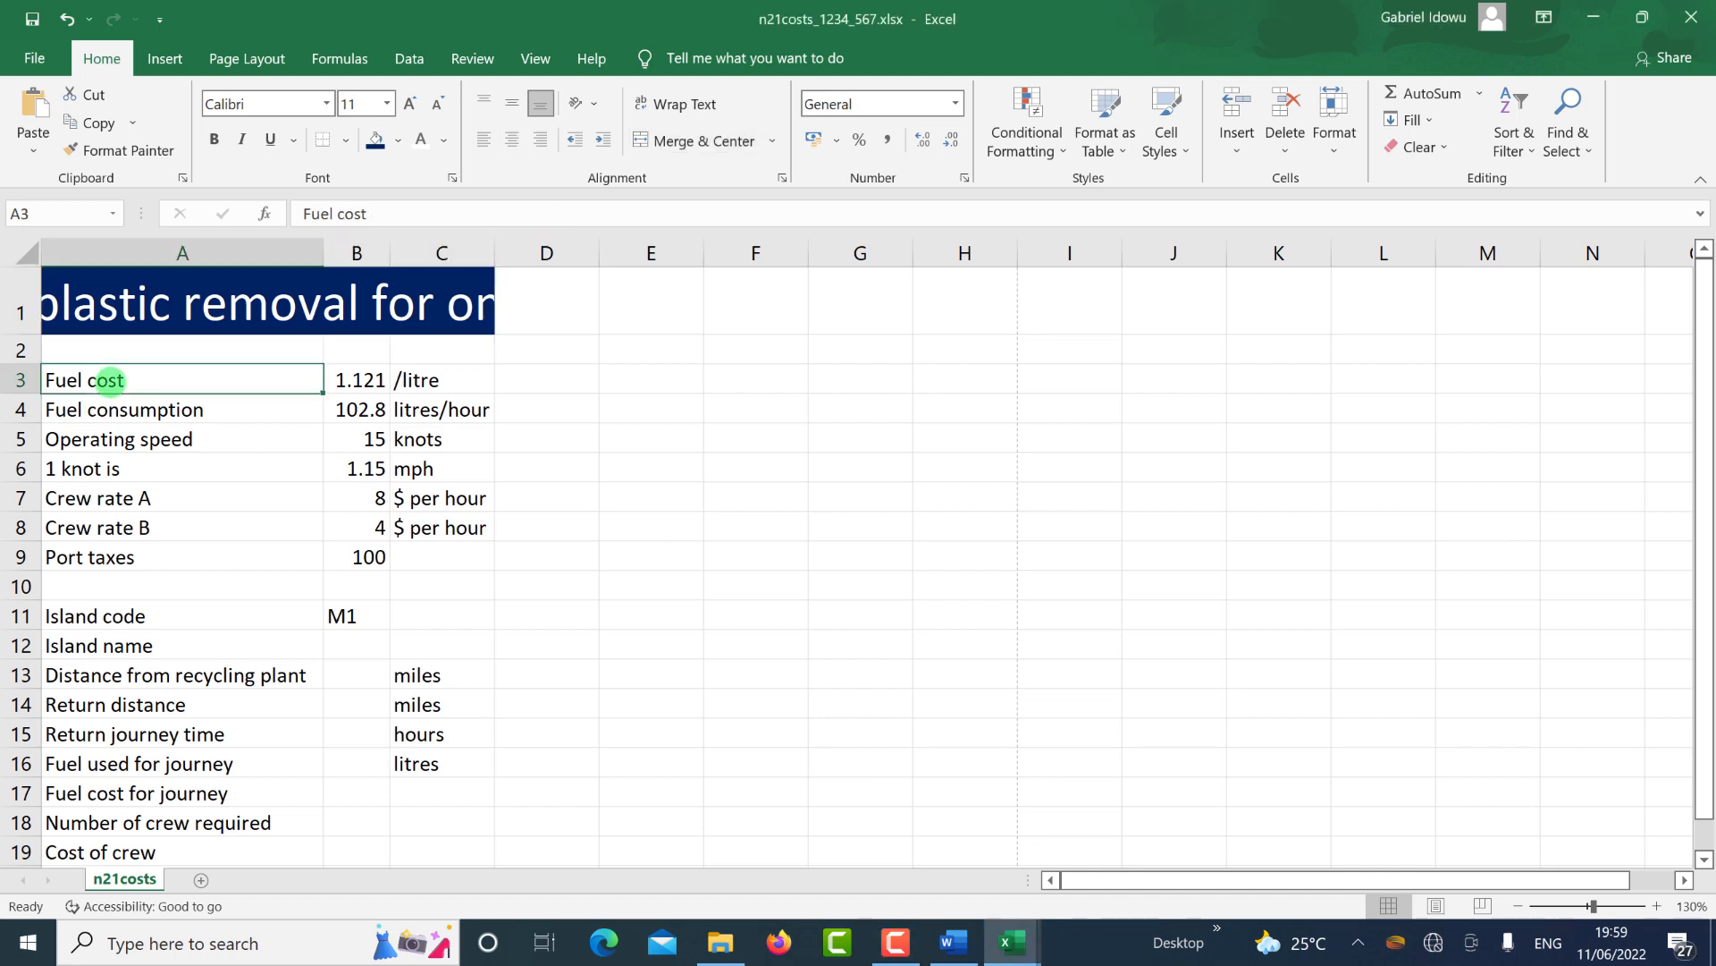
left_click_drag(115, 397, 147, 881)
left_click_drag(199, 742, 199, 743)
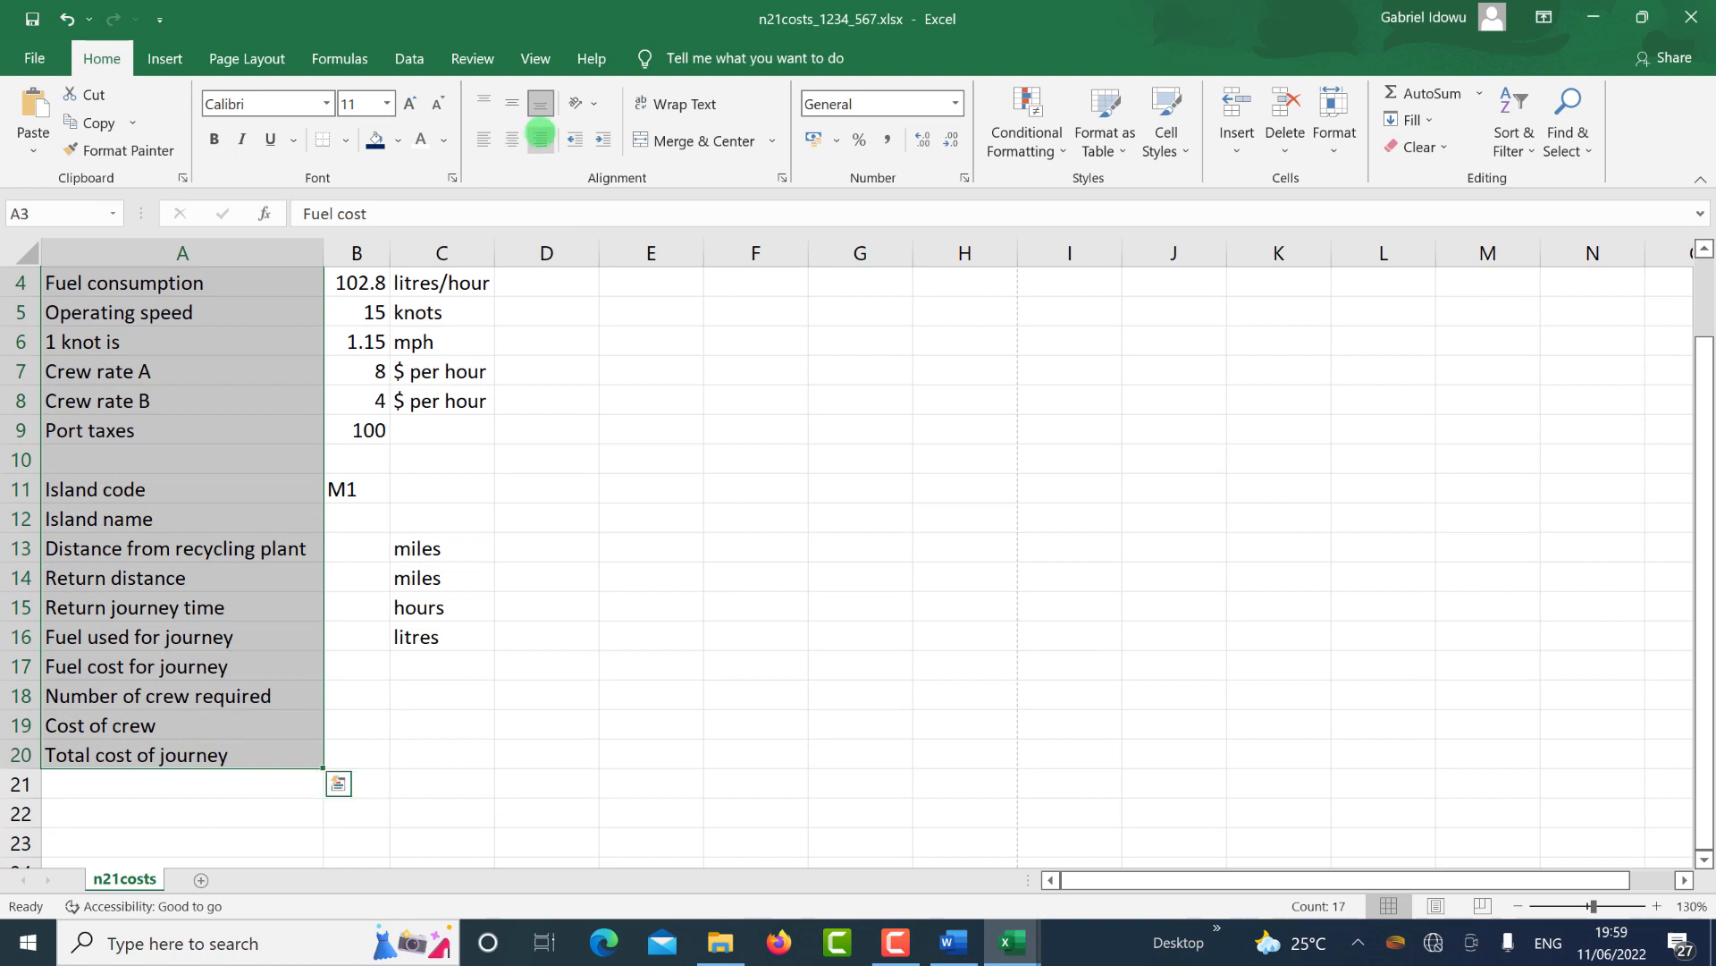
left_click(547, 140)
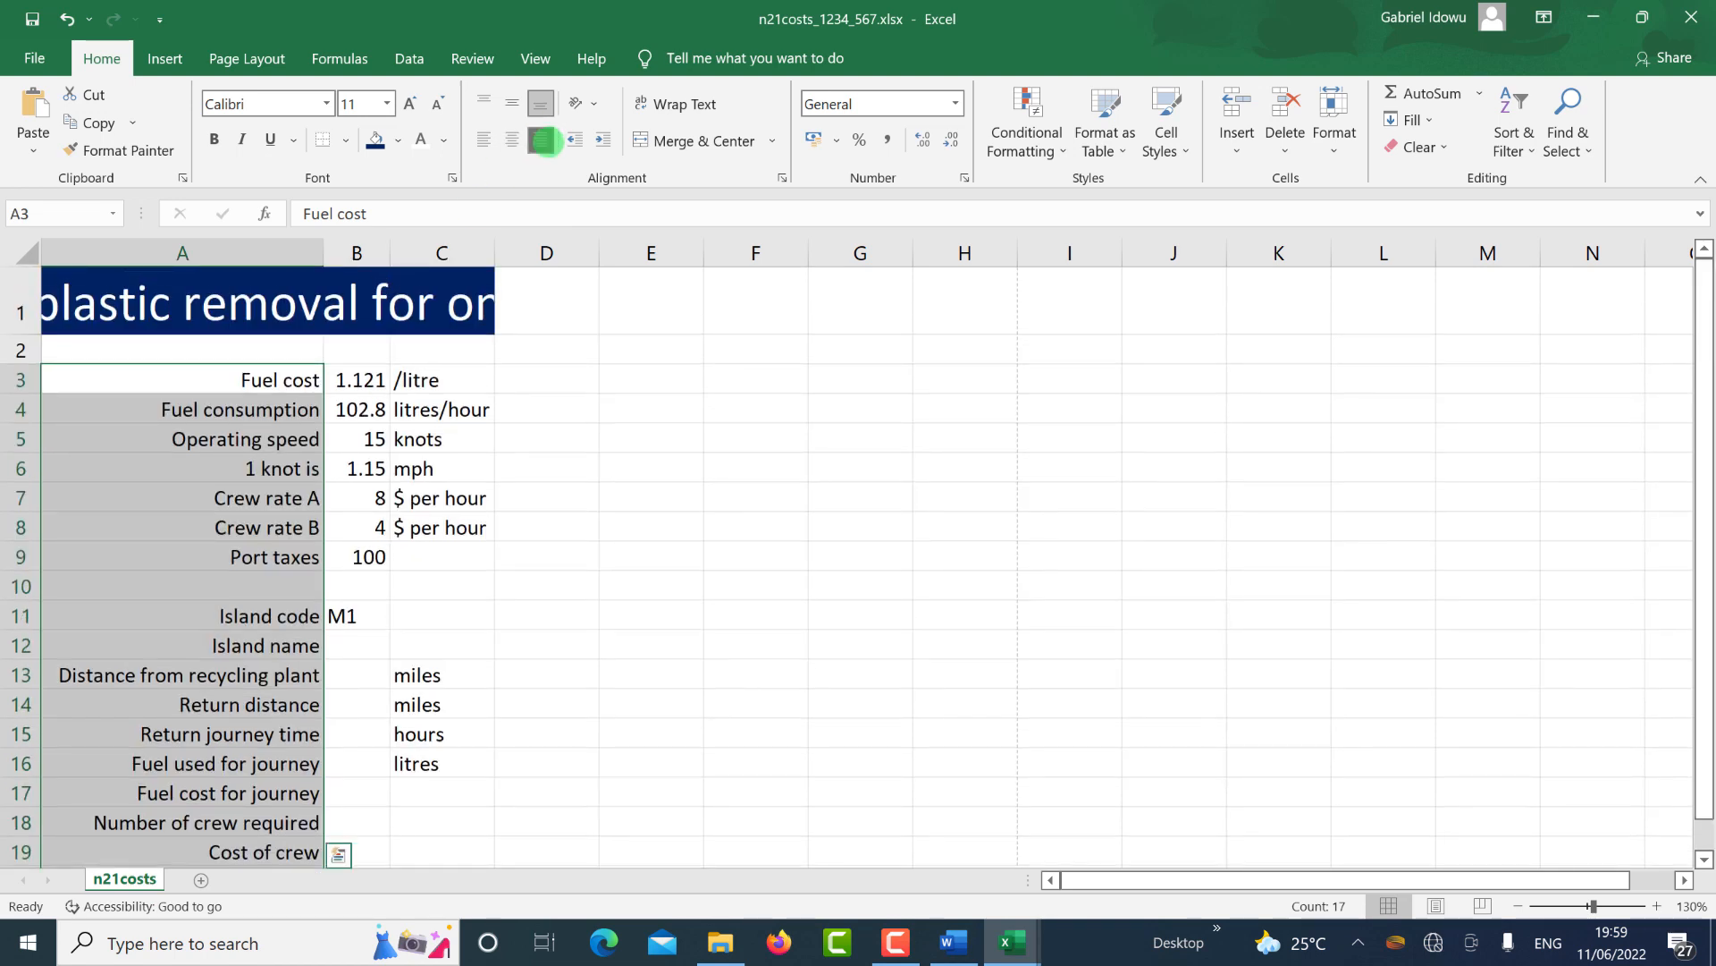
Left-align the units in cells C3 to C16 and right-align the values in cells B3 to B9.
left_click_drag(417, 368, 452, 764)
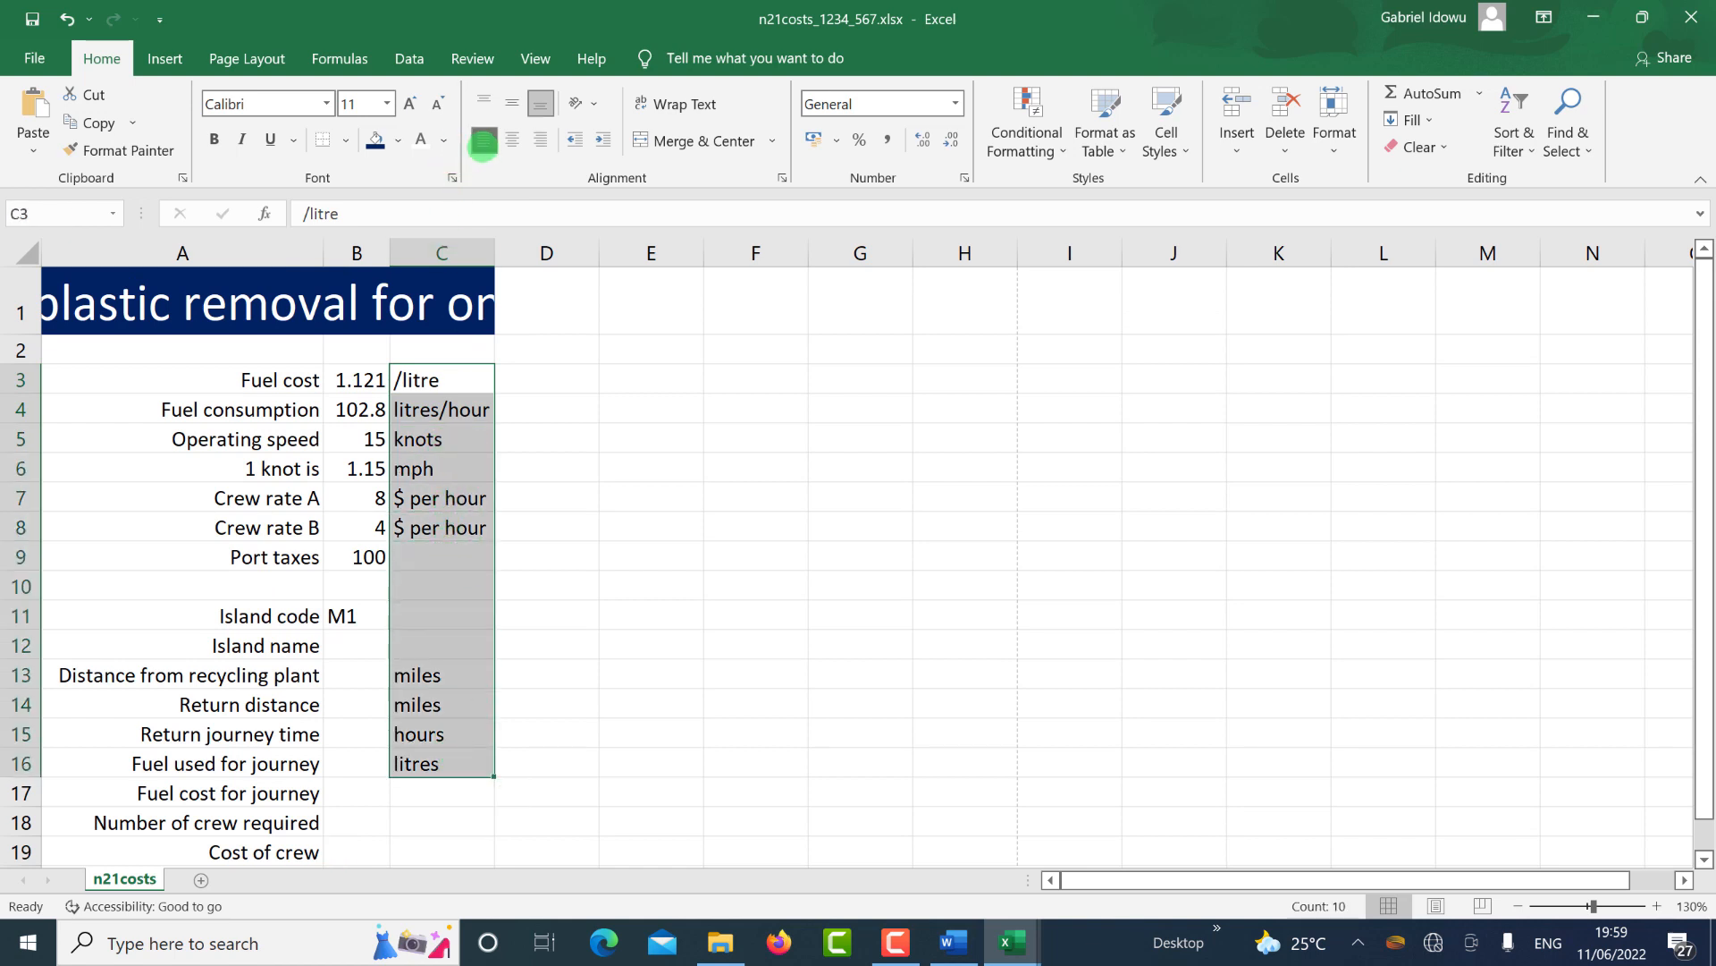
left_click(483, 141)
left_click_drag(354, 381, 369, 557)
left_click(538, 139)
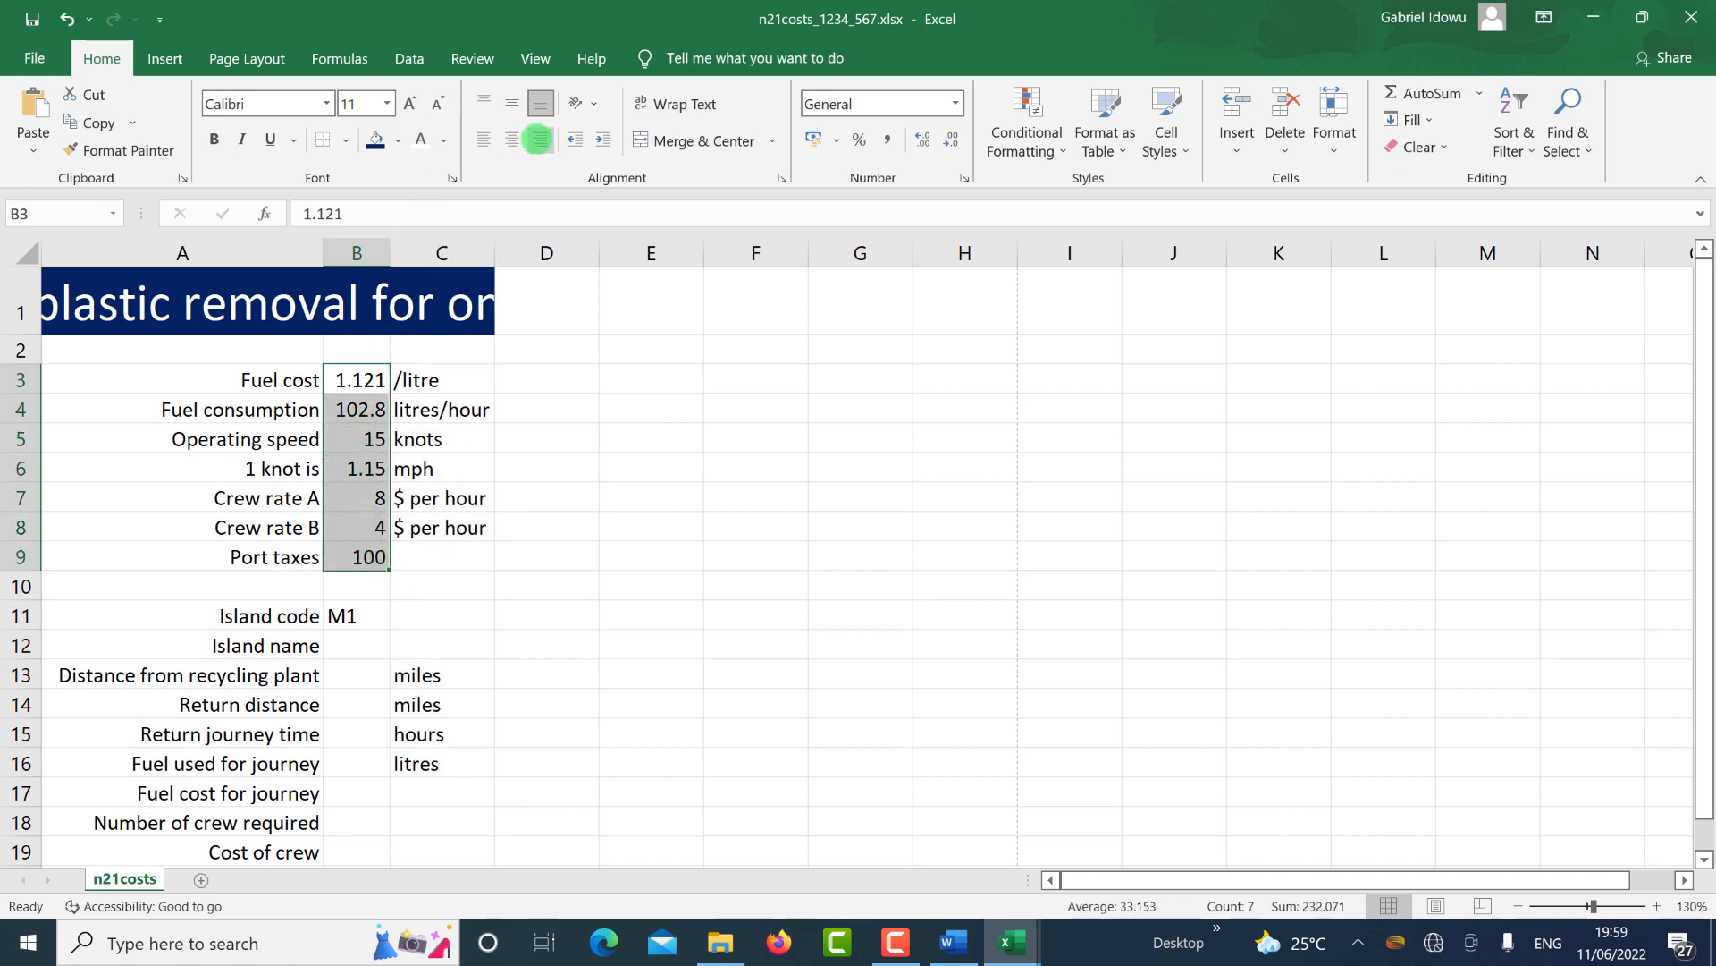
left_click(451, 644)
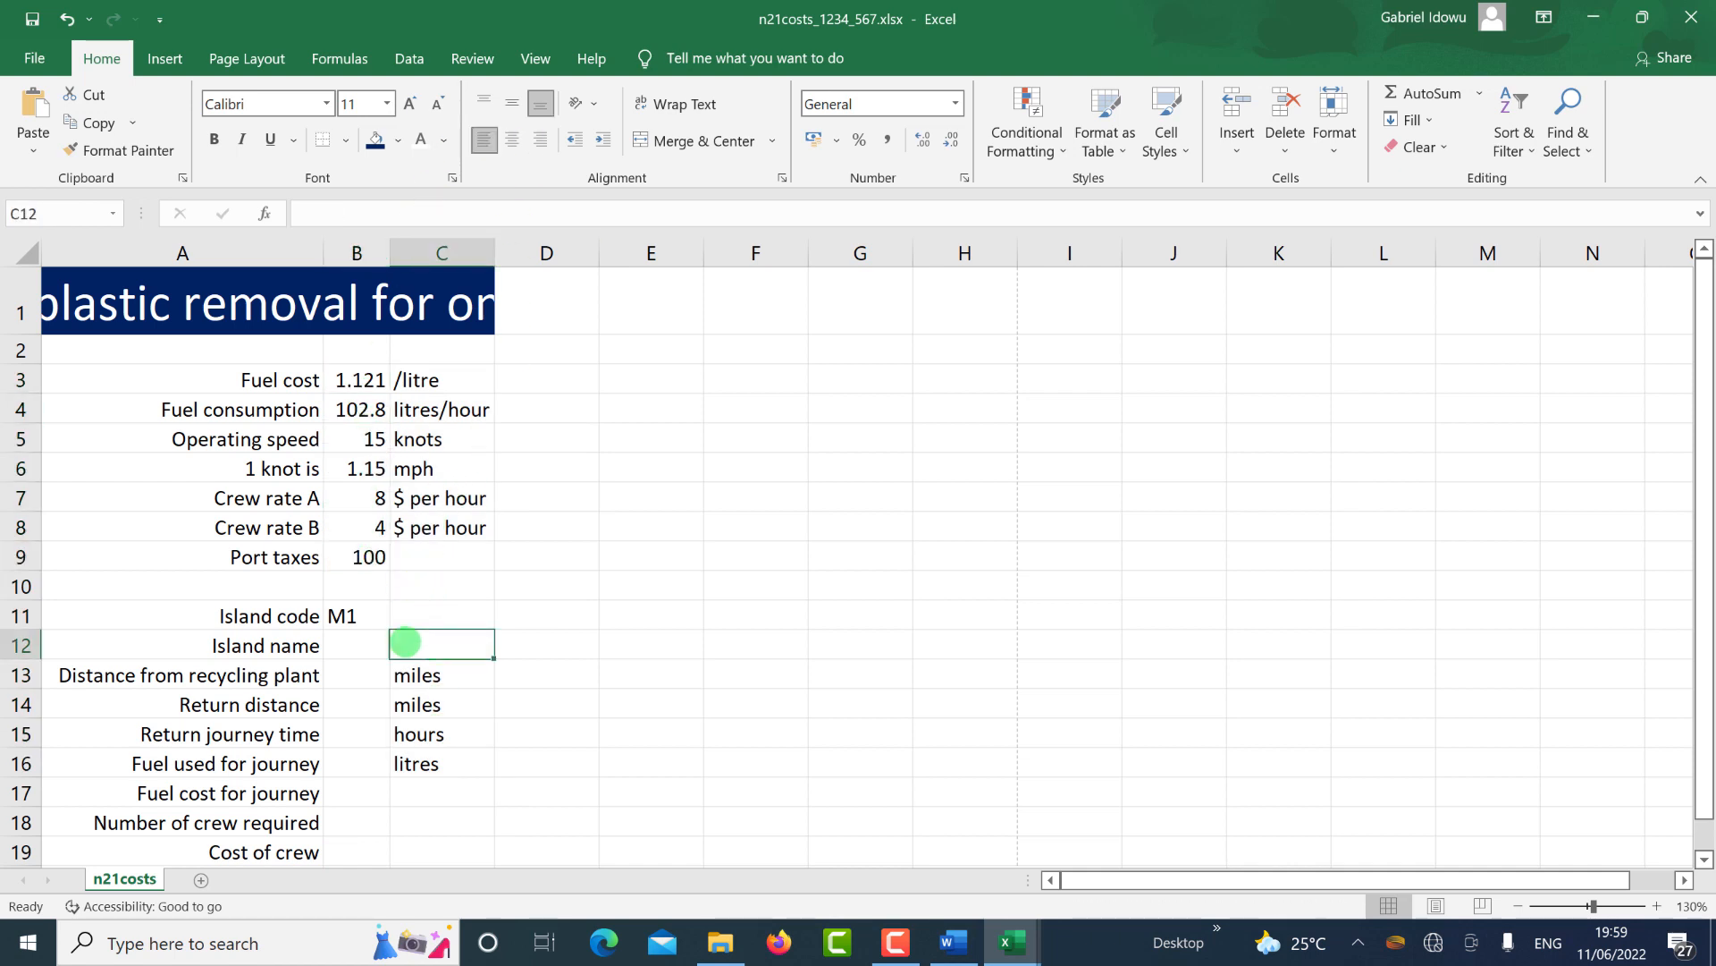
left_click(361, 618)
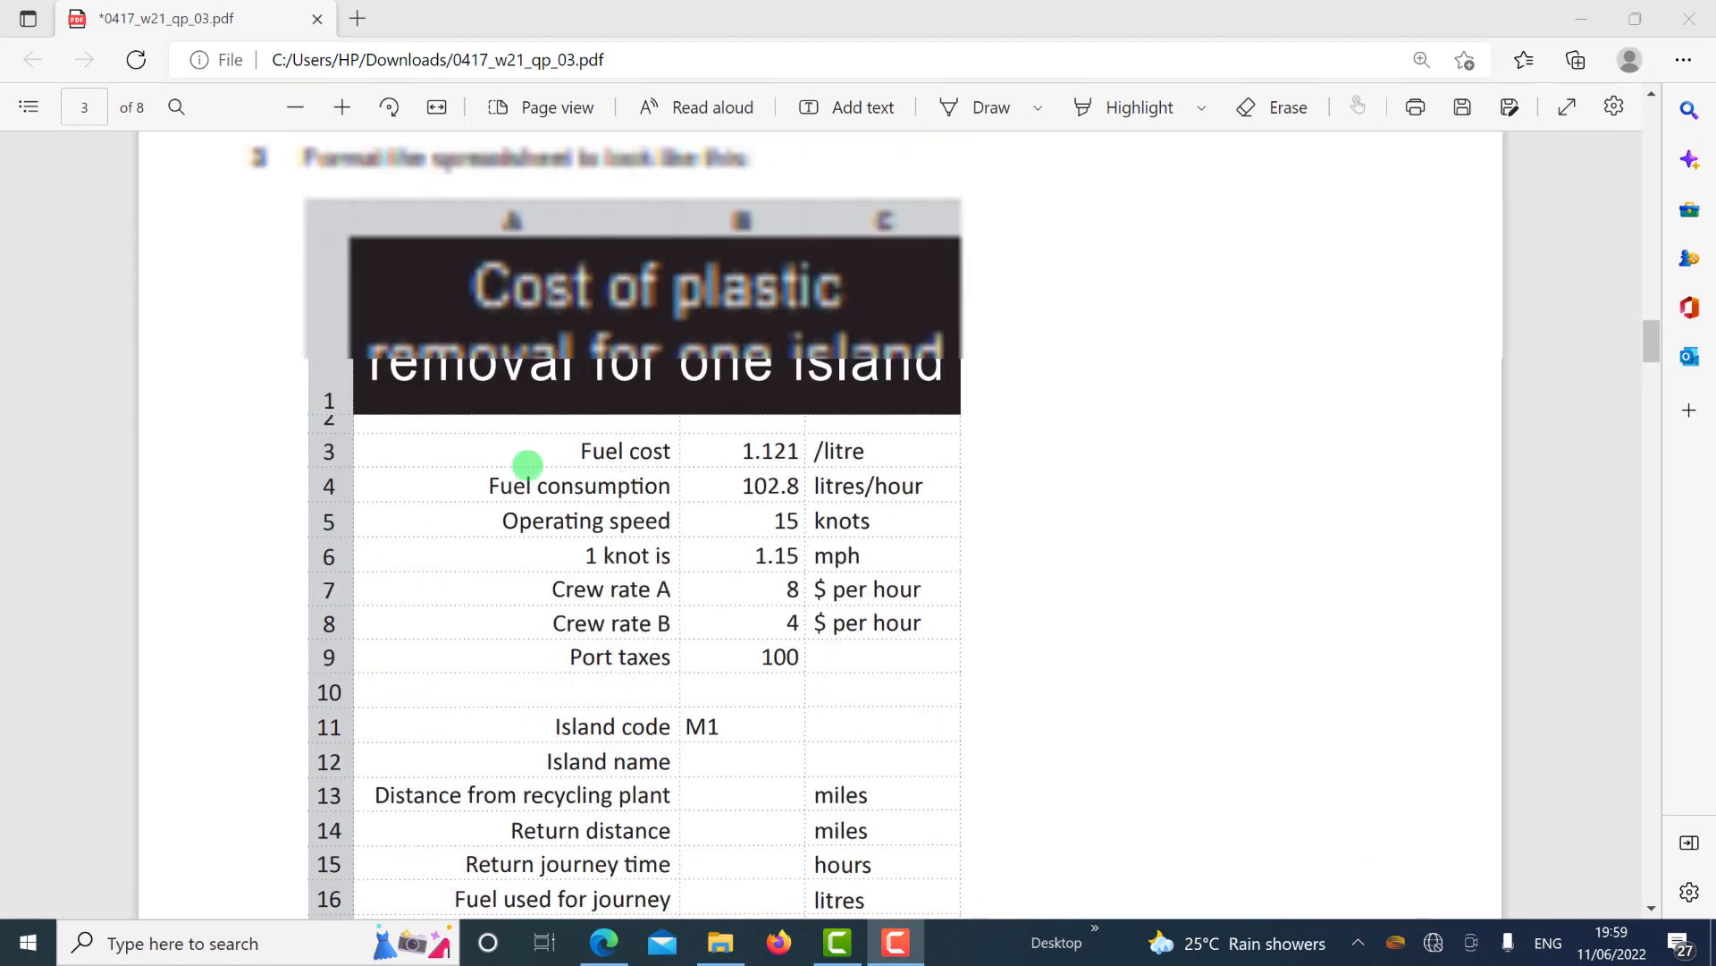
Check the title layout in the exam paper, and in Excel wrap the text in A1:C1 and make row 1 tall enough for two lines.
scroll(528, 464, "up", 2)
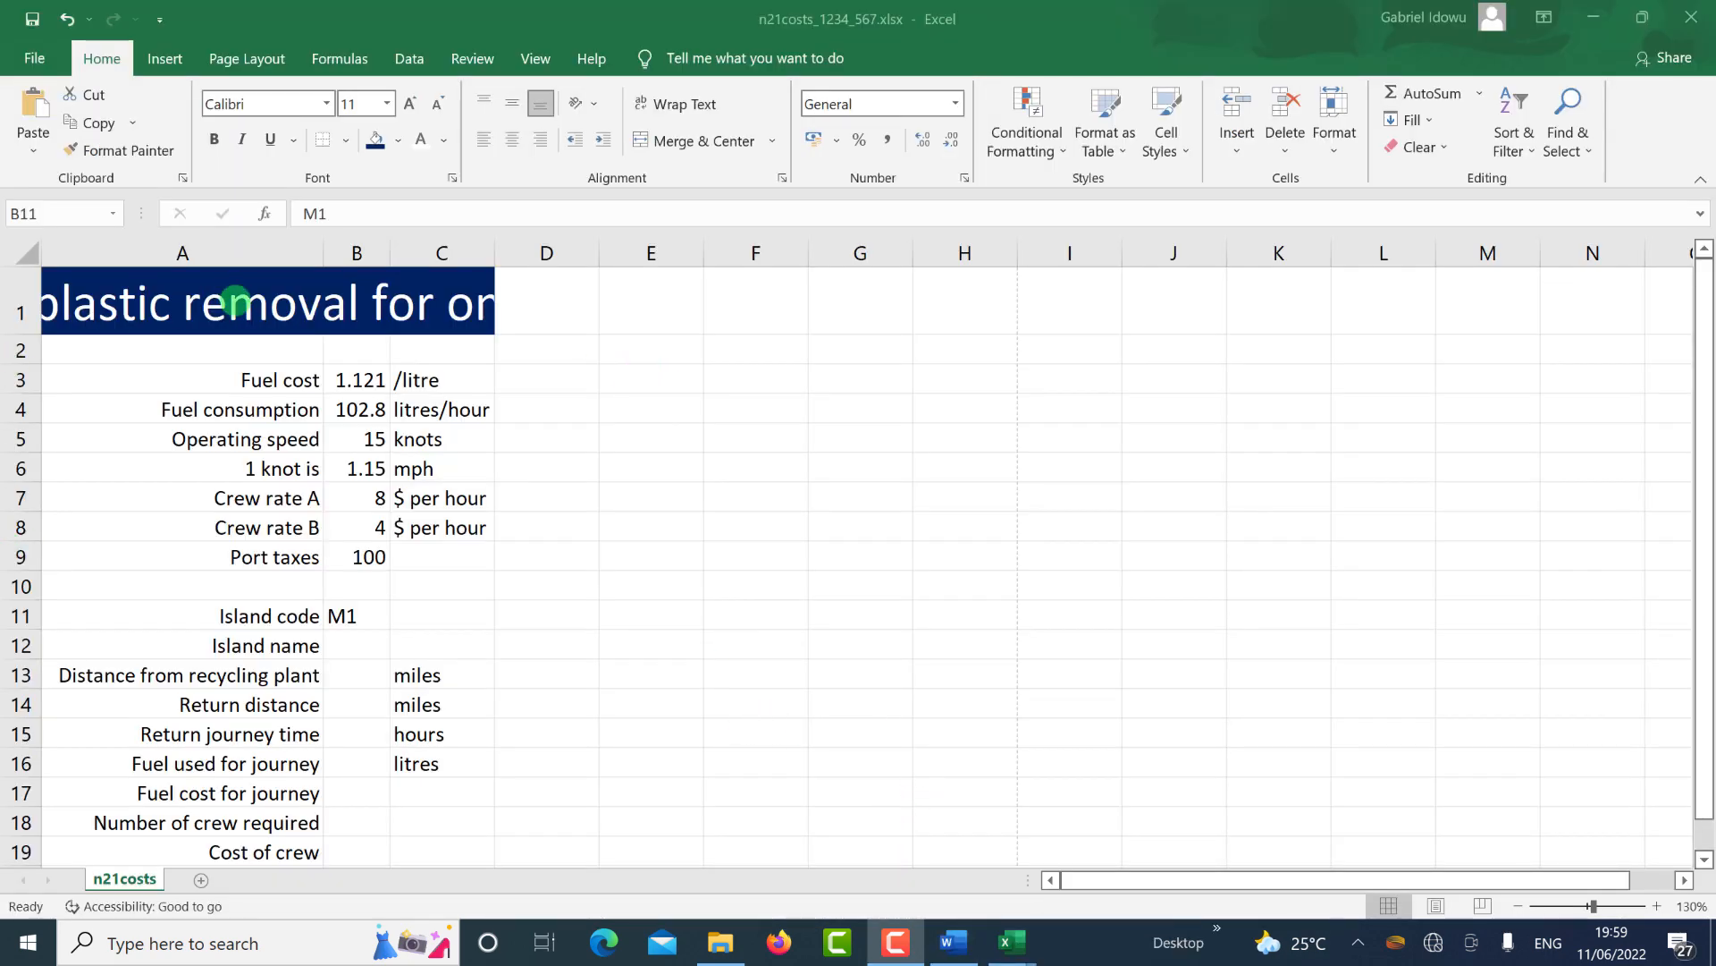
left_click(237, 301)
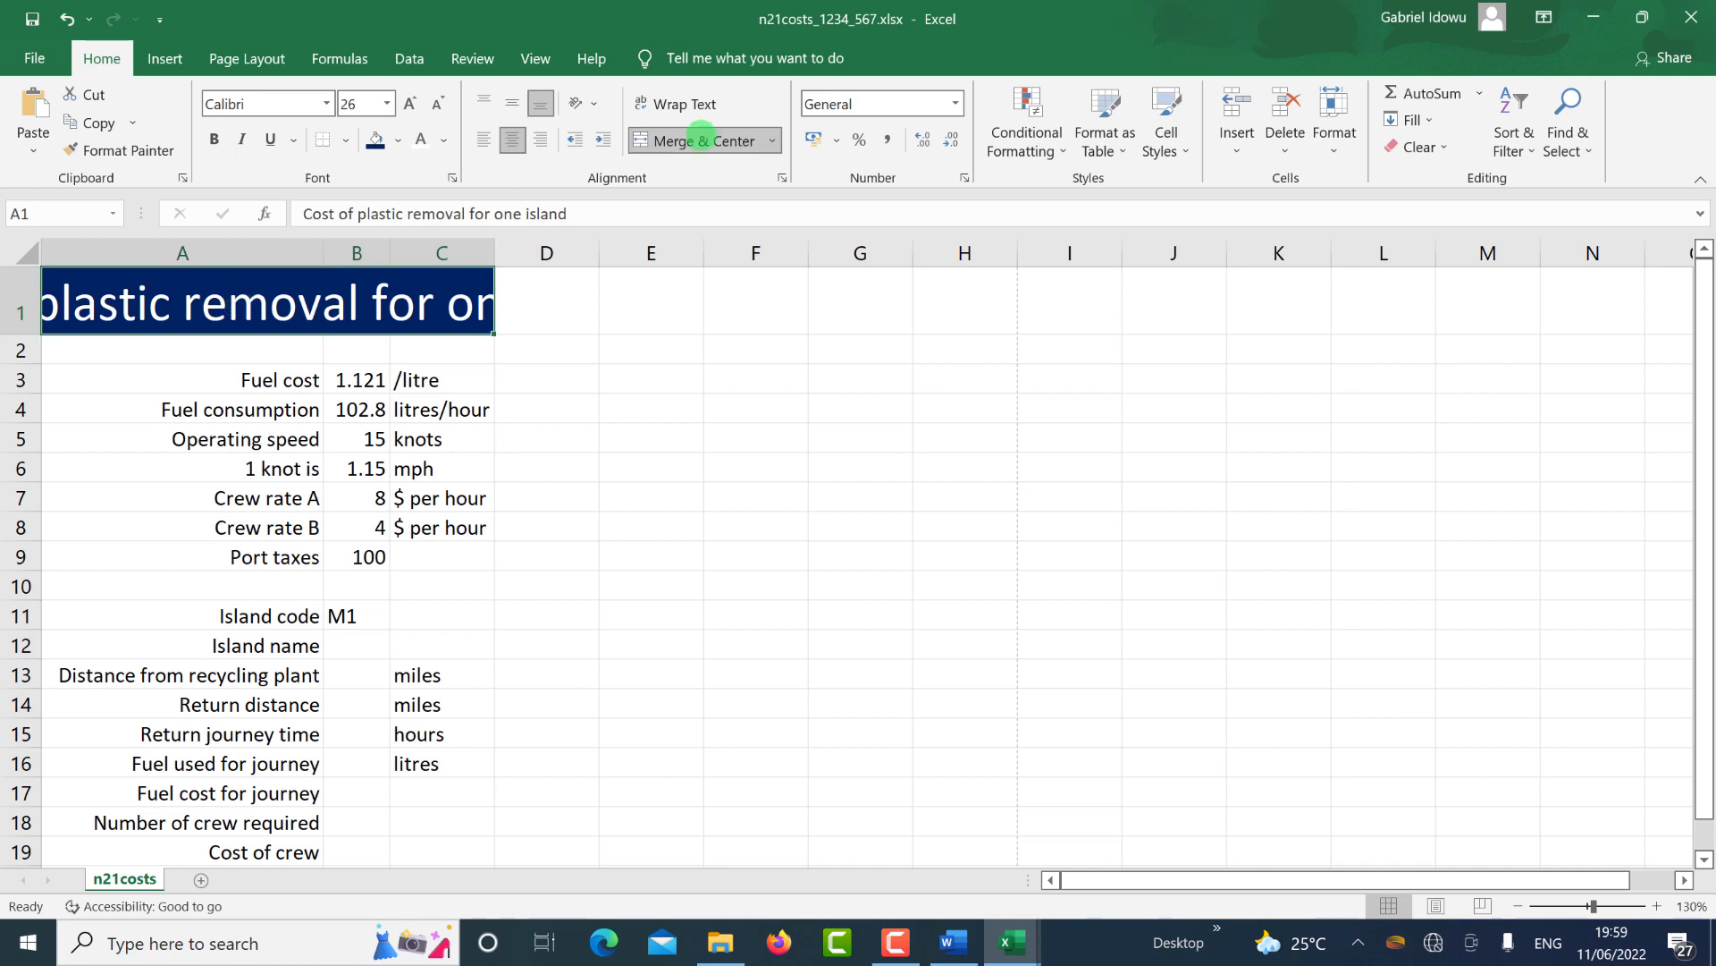
left_click(704, 96)
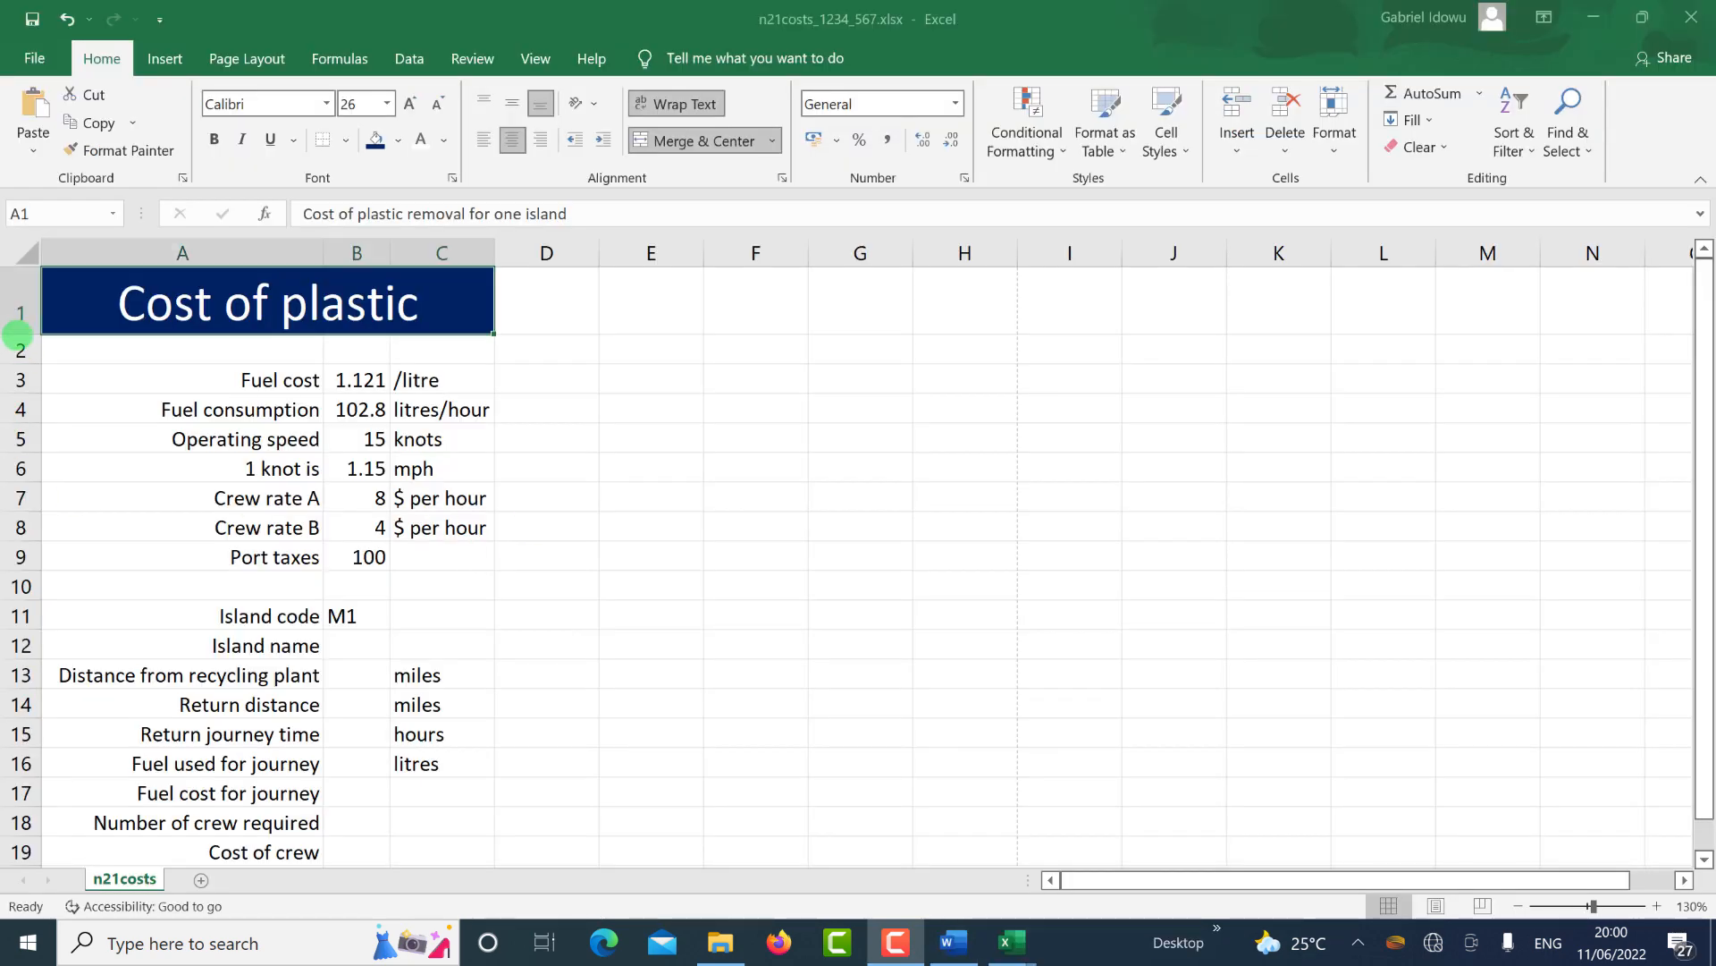
left_click_drag(20, 335, 24, 391)
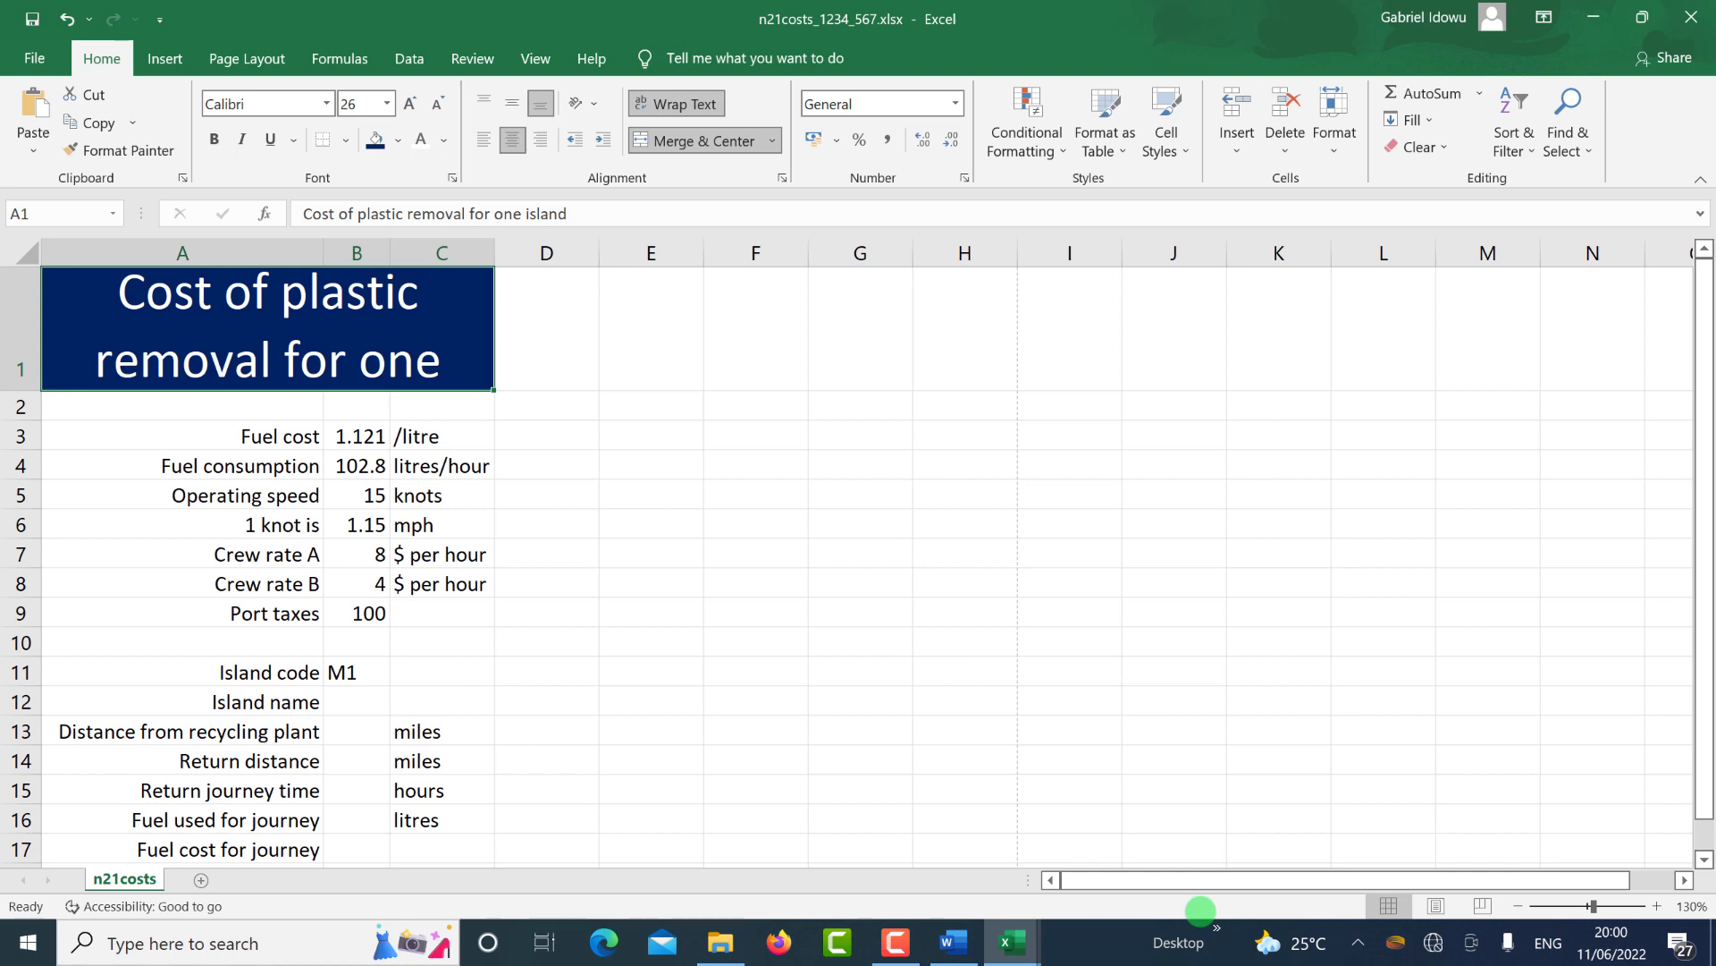
Compare the row heights with the exam paper, and reduce the height of row 2 in Excel to about half.
key("alt+Tab")
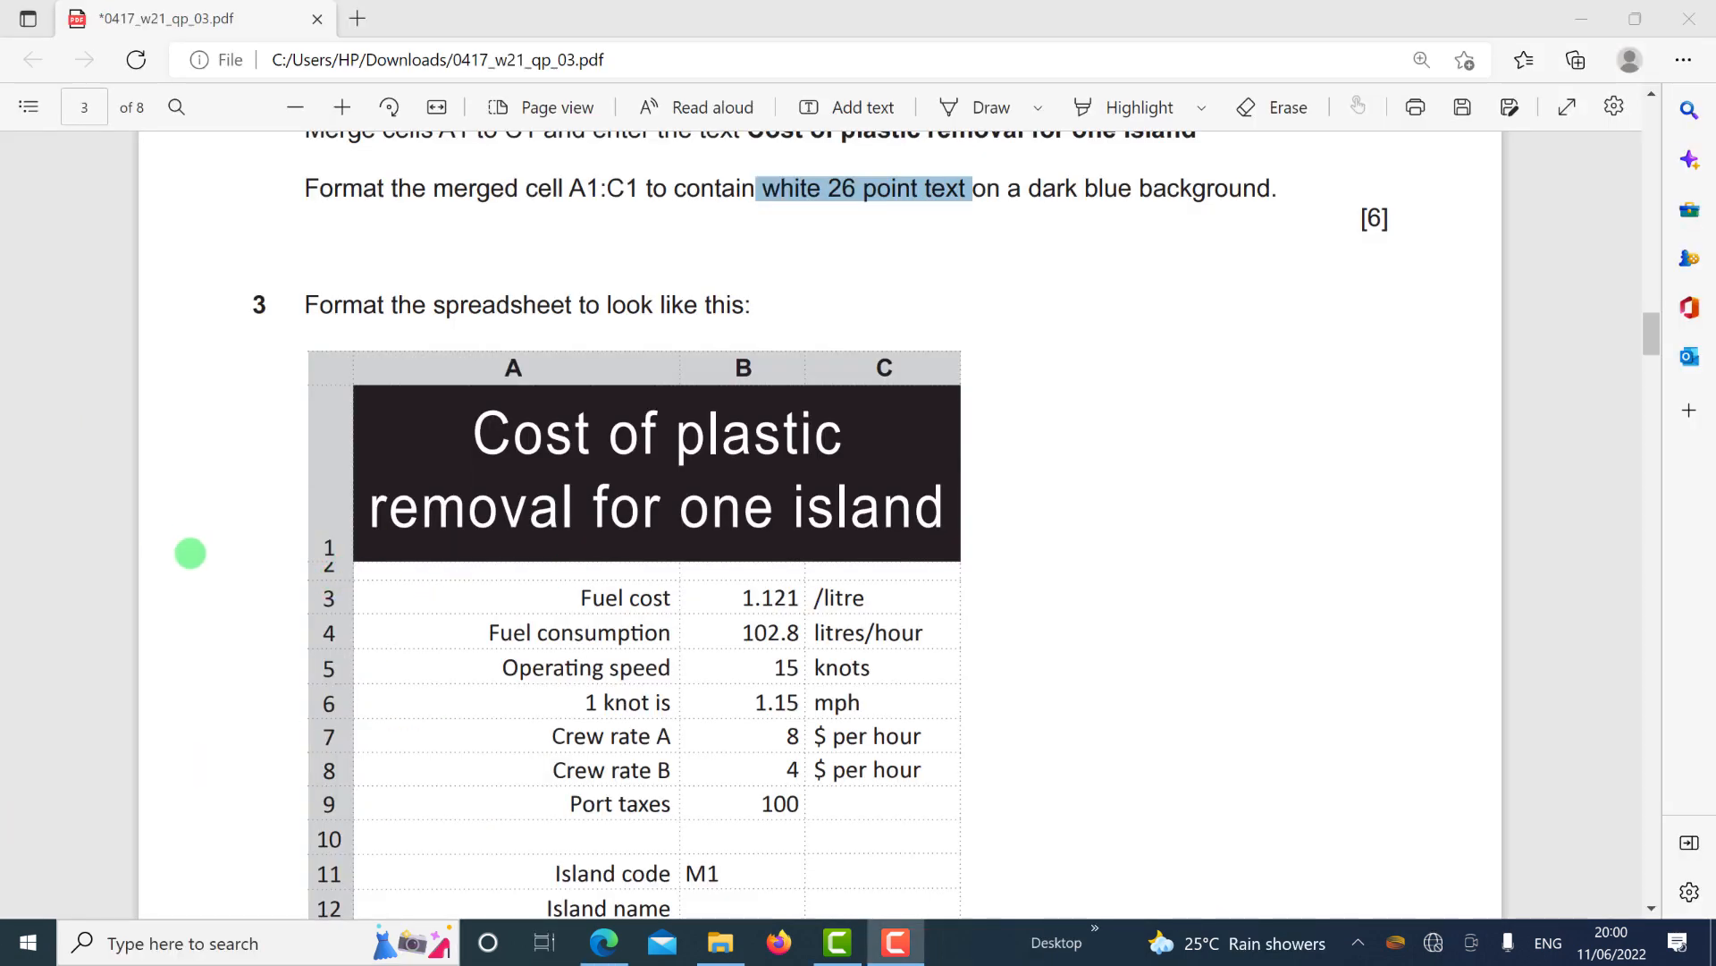
key("alt+Tab")
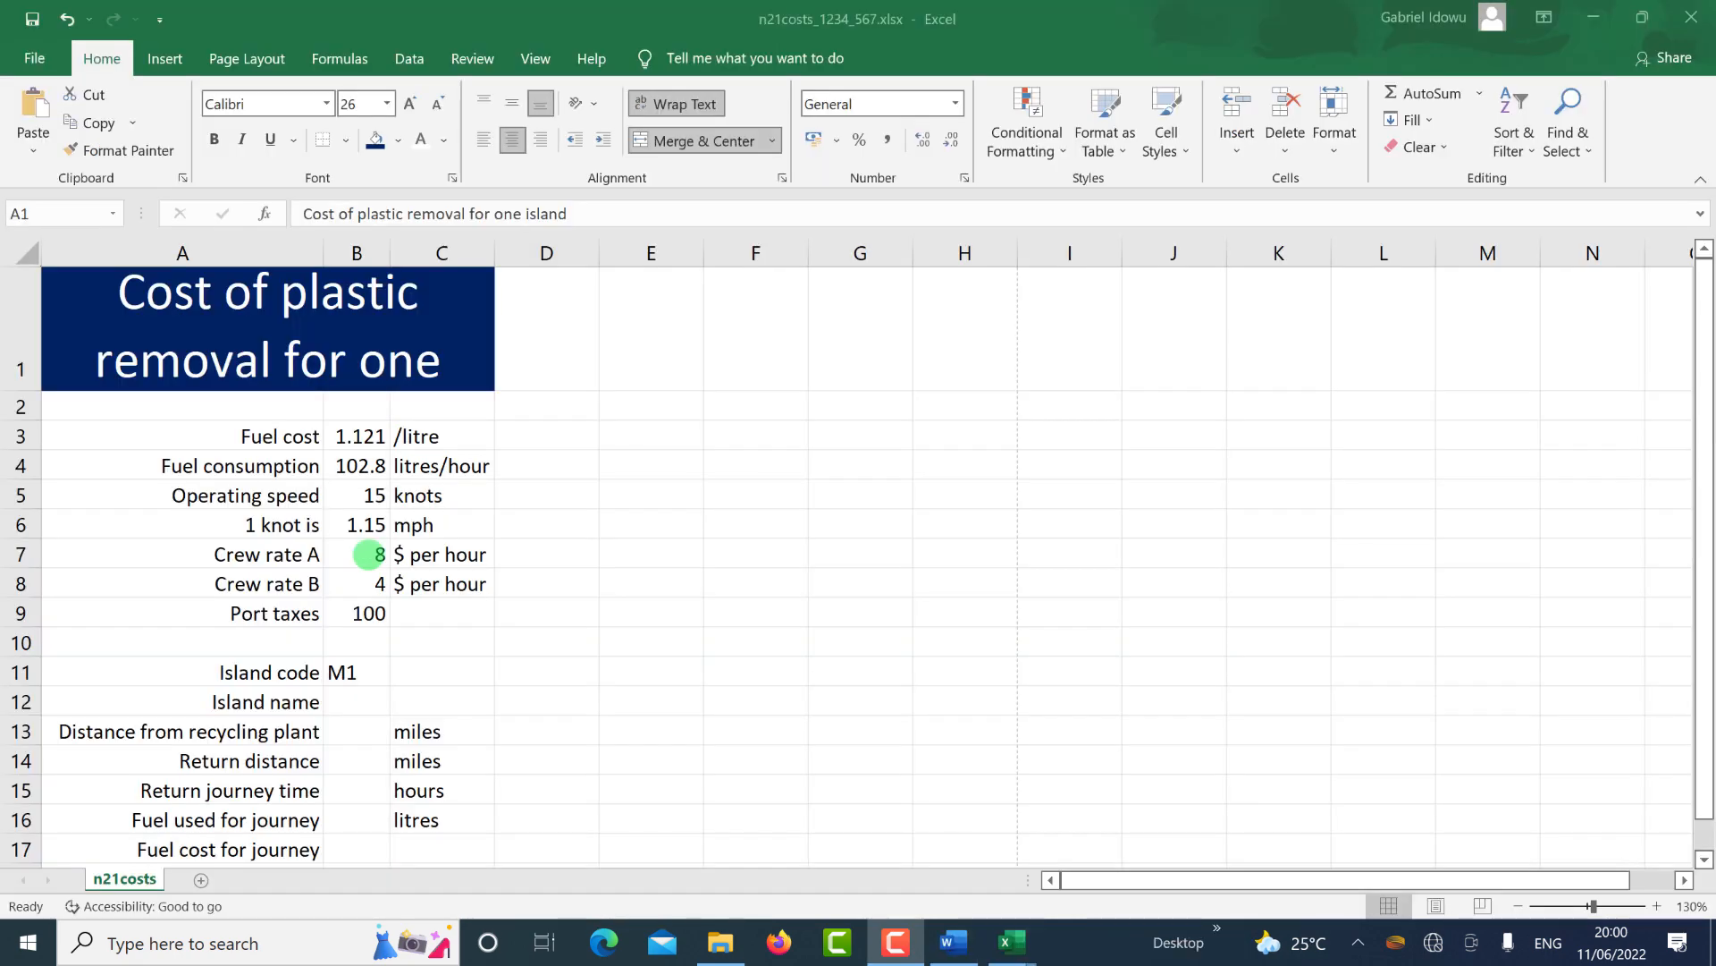
left_click_drag(20, 417, 24, 404)
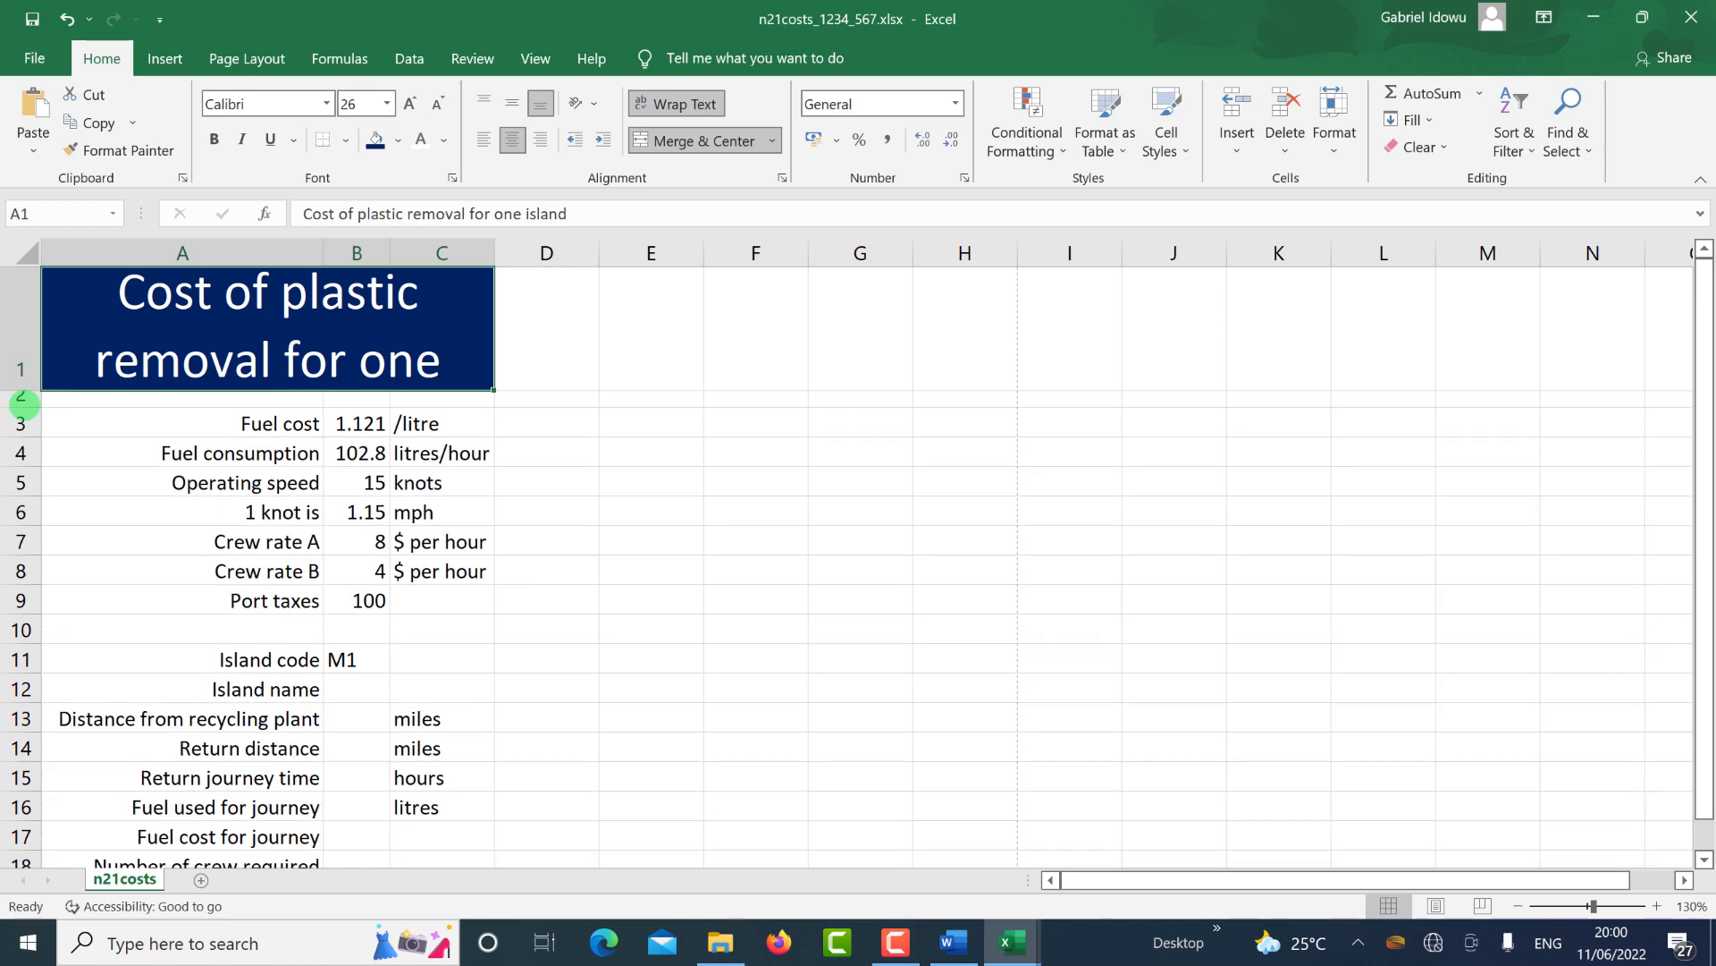
Check the column layout in the exam paper, and widen columns B and C in Excel so the title's second line reads "removal for one island".
key("alt+Tab")
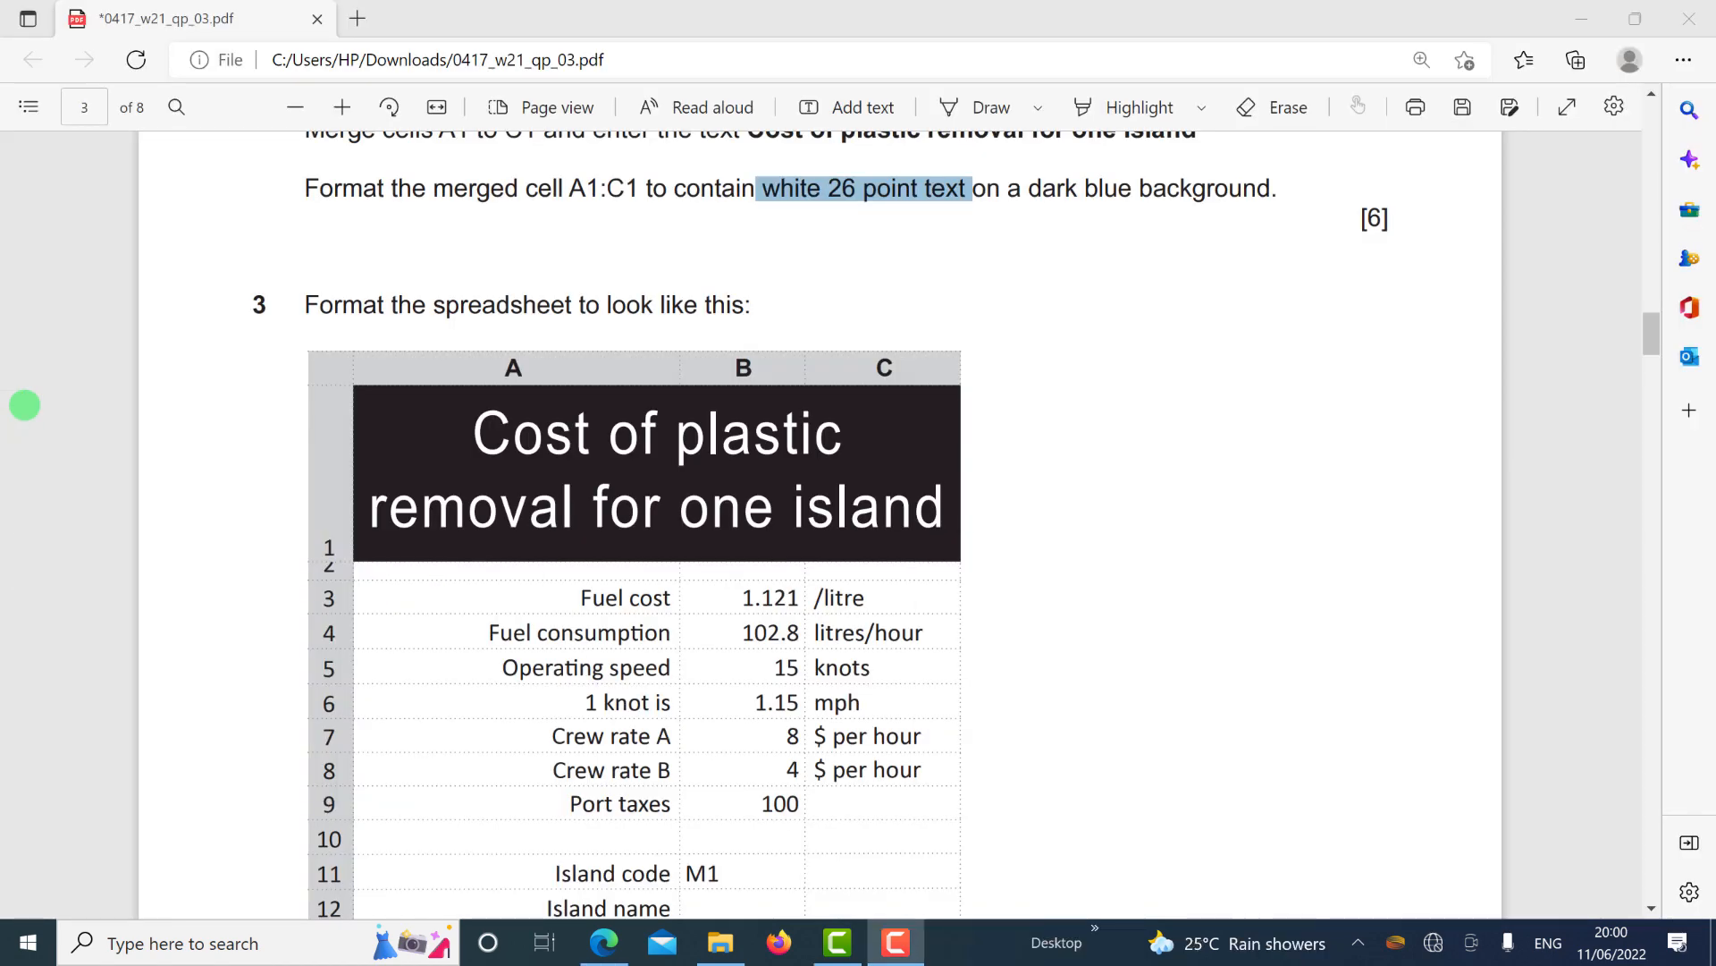
scroll(645, 632, "down", 3)
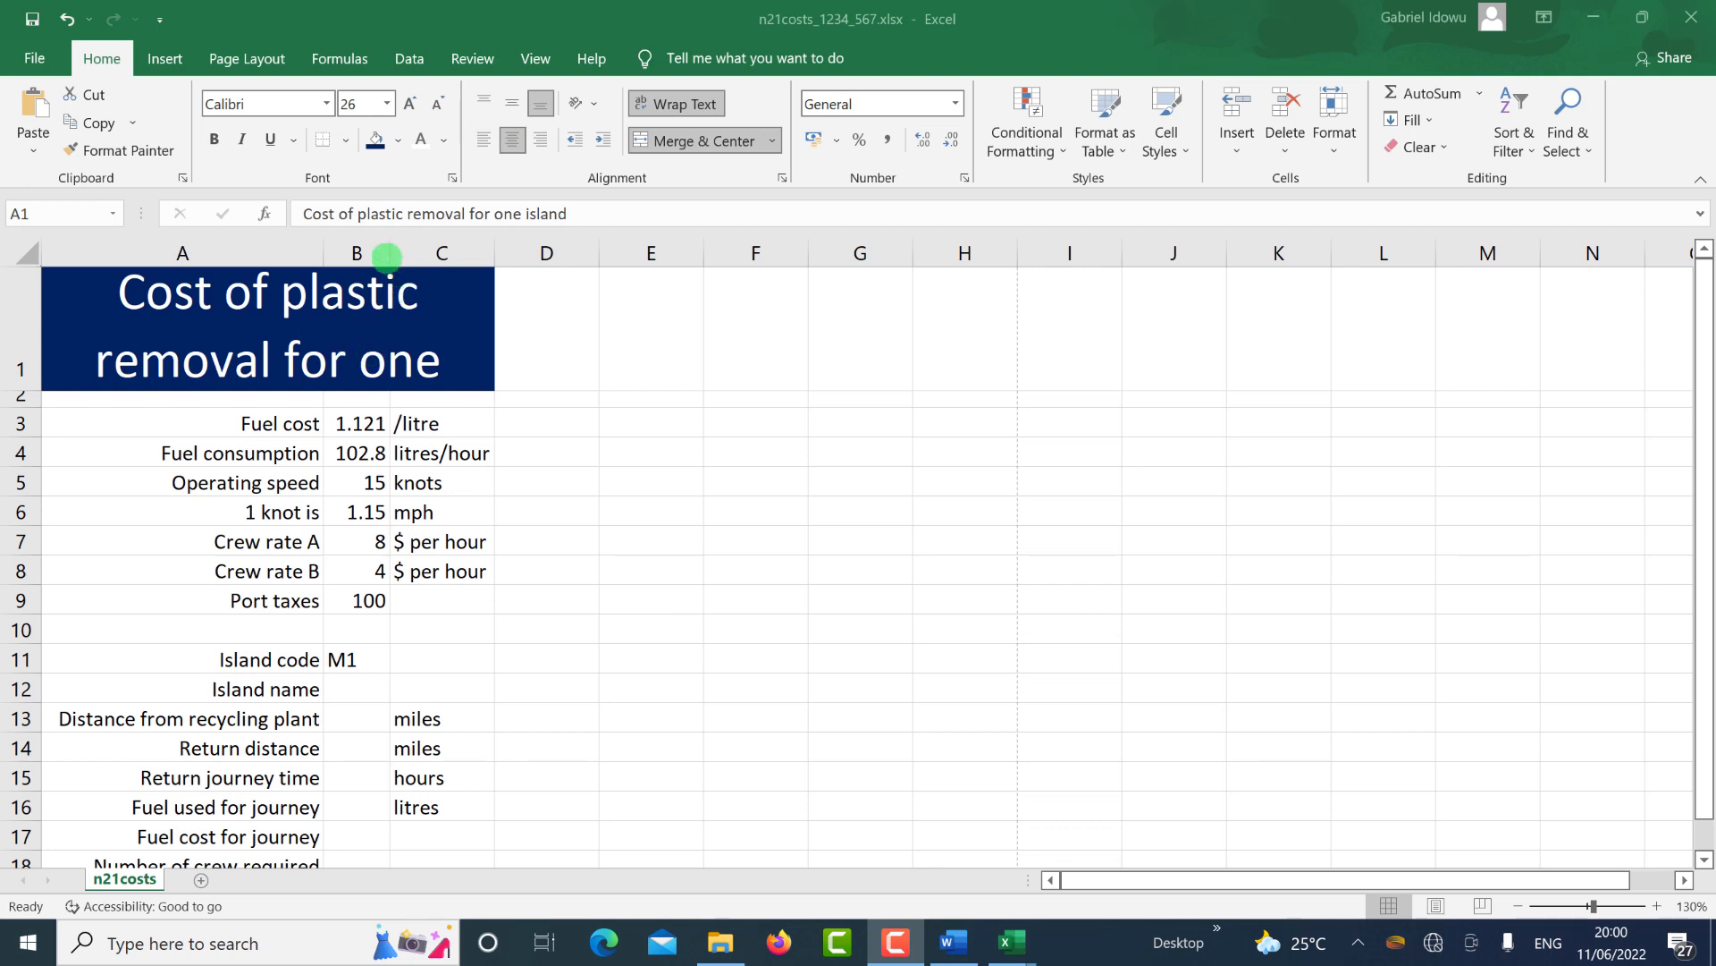
left_click_drag(390, 253, 420, 253)
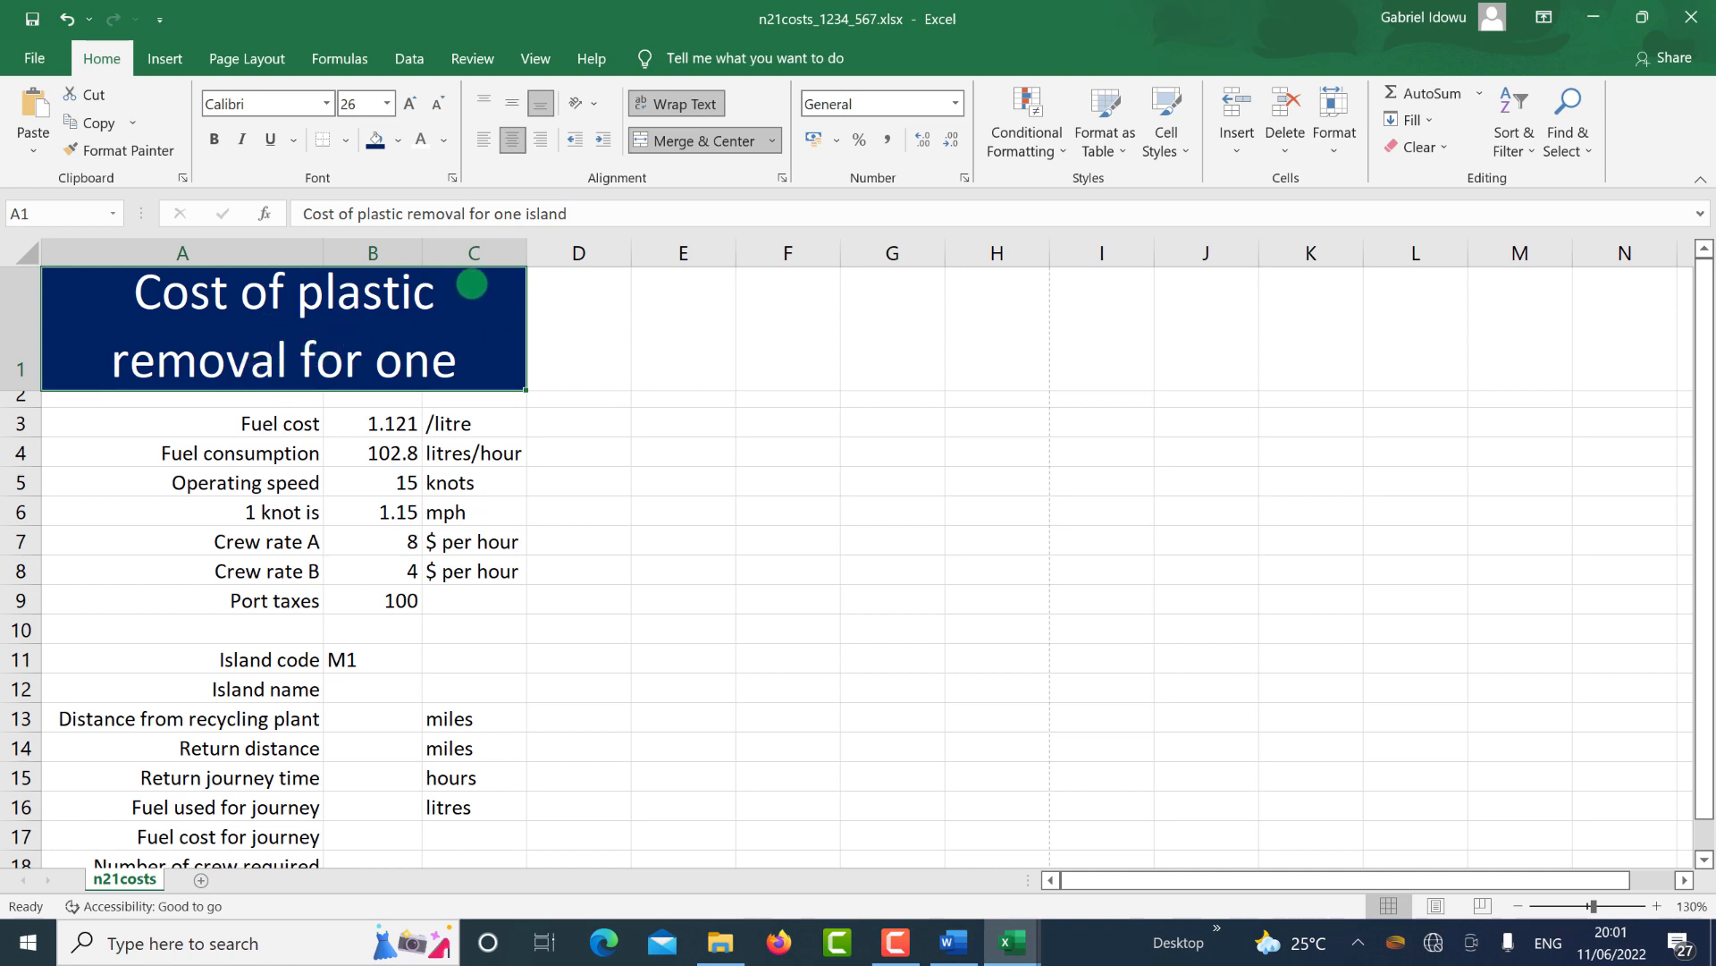
left_click_drag(527, 252, 548, 252)
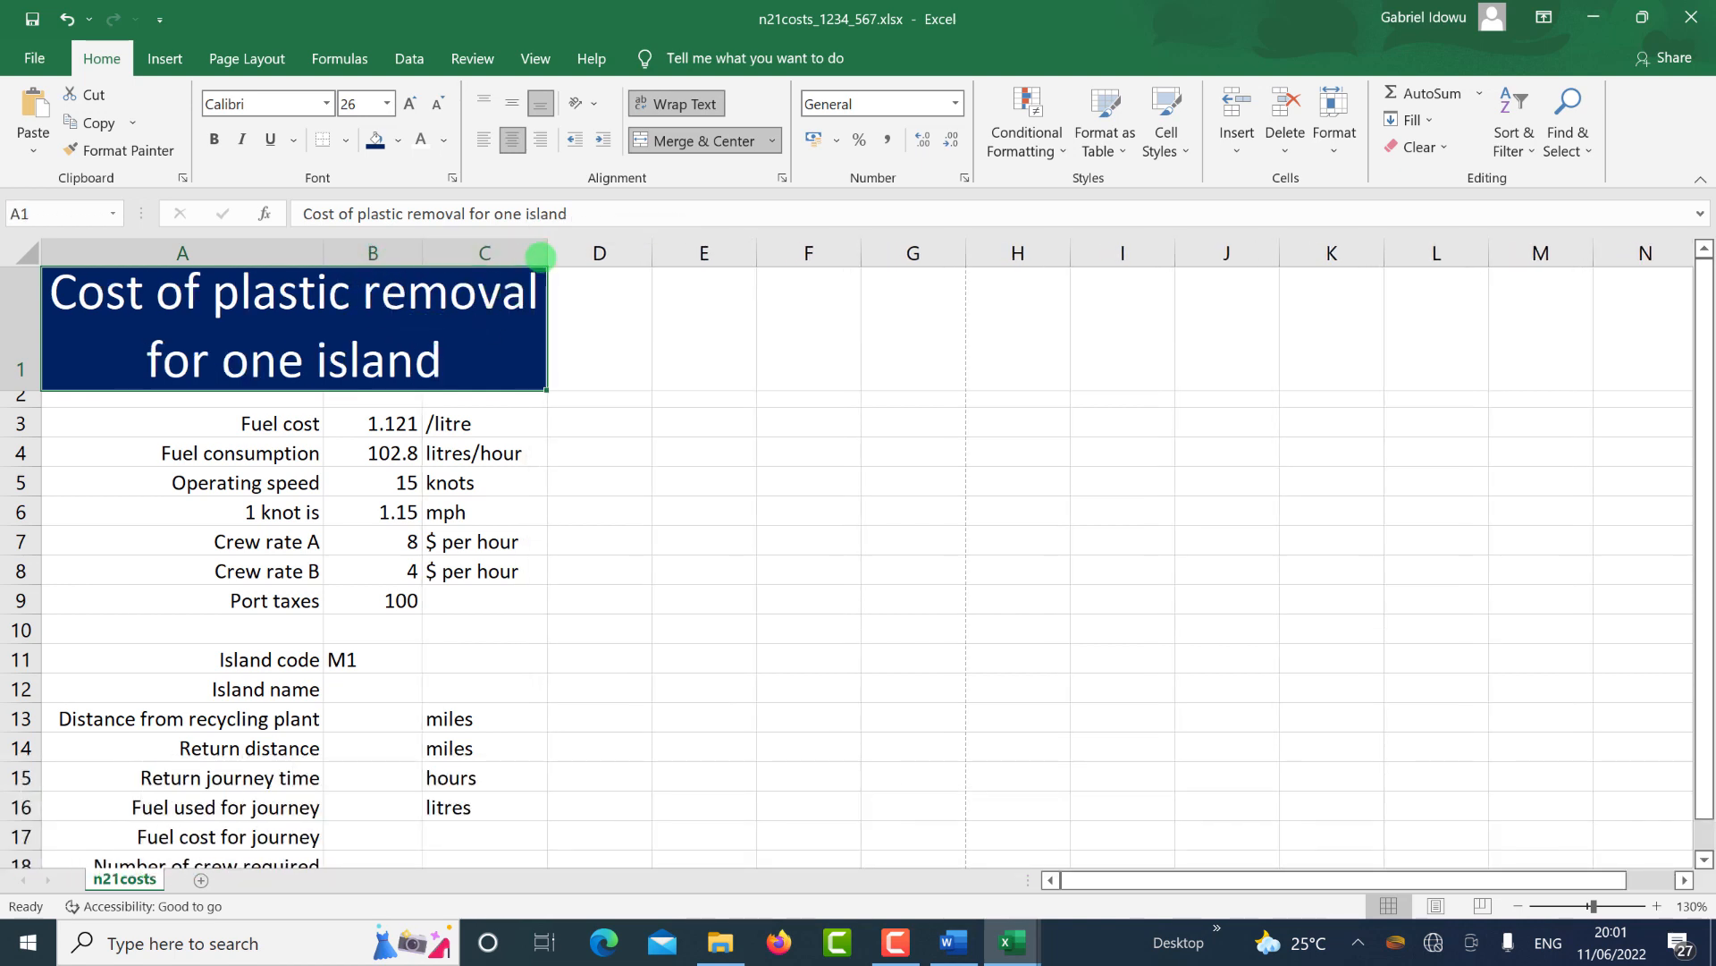
left_click_drag(542, 257, 539, 259)
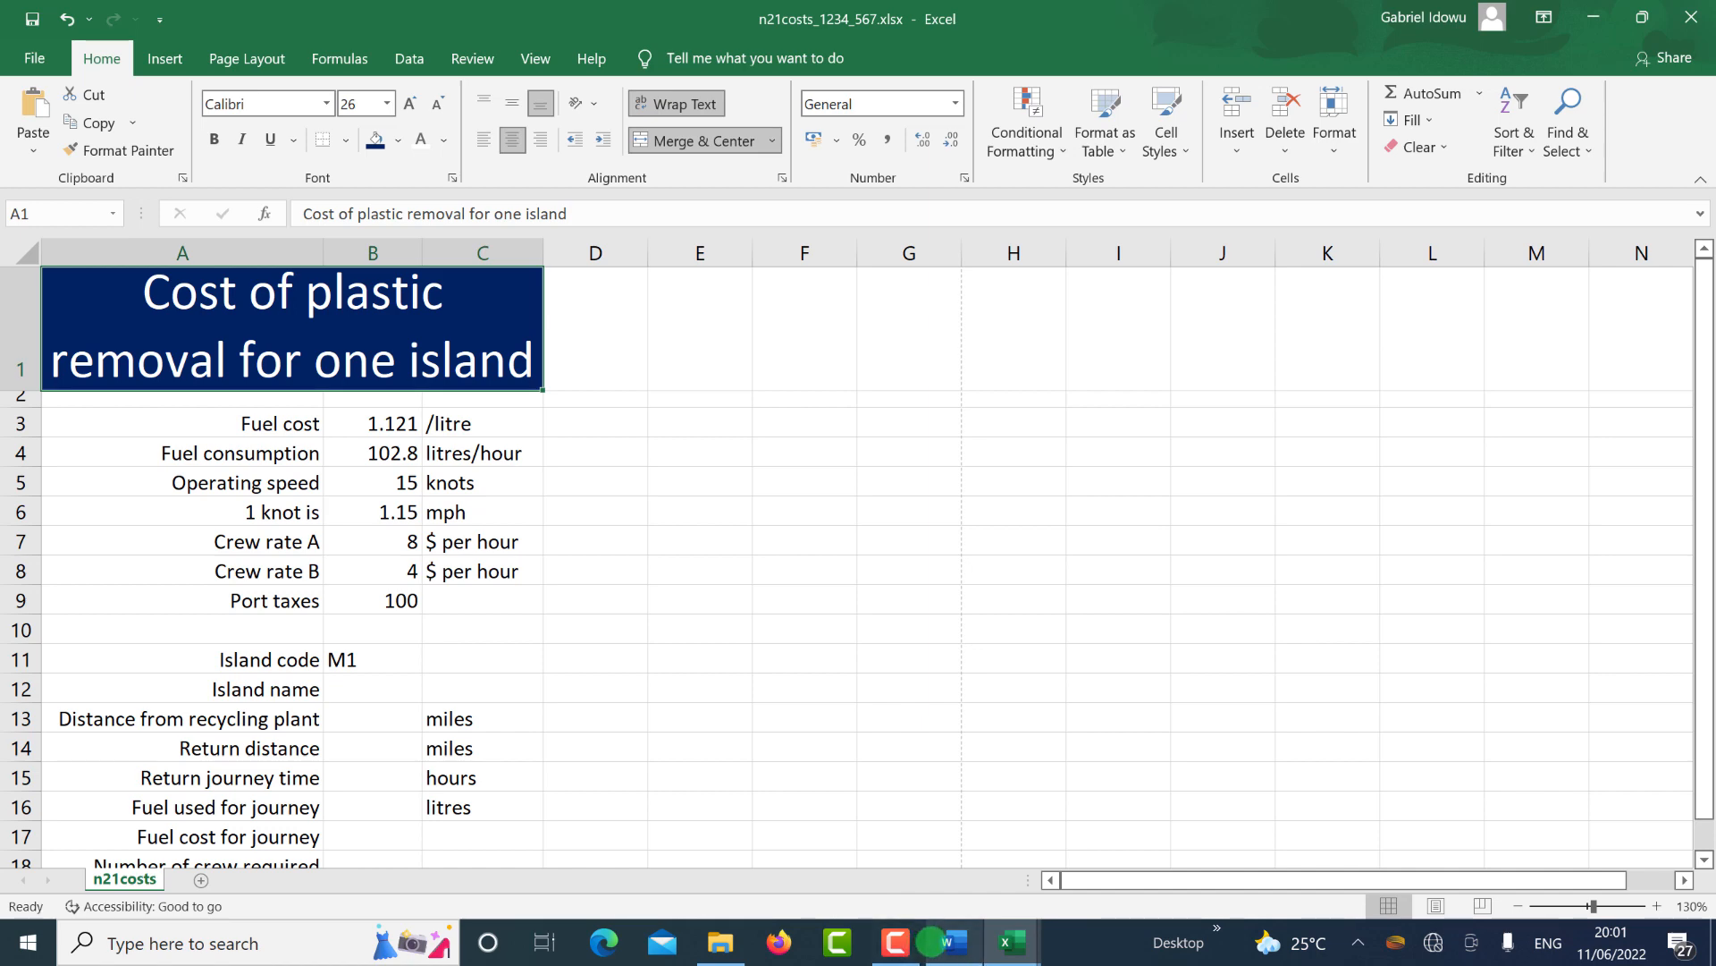
Check question 4 in the exam paper, and in Excel start a VLOOKUP in cell B12 with B11 as the lookup value.
key("ctrl+super+Left")
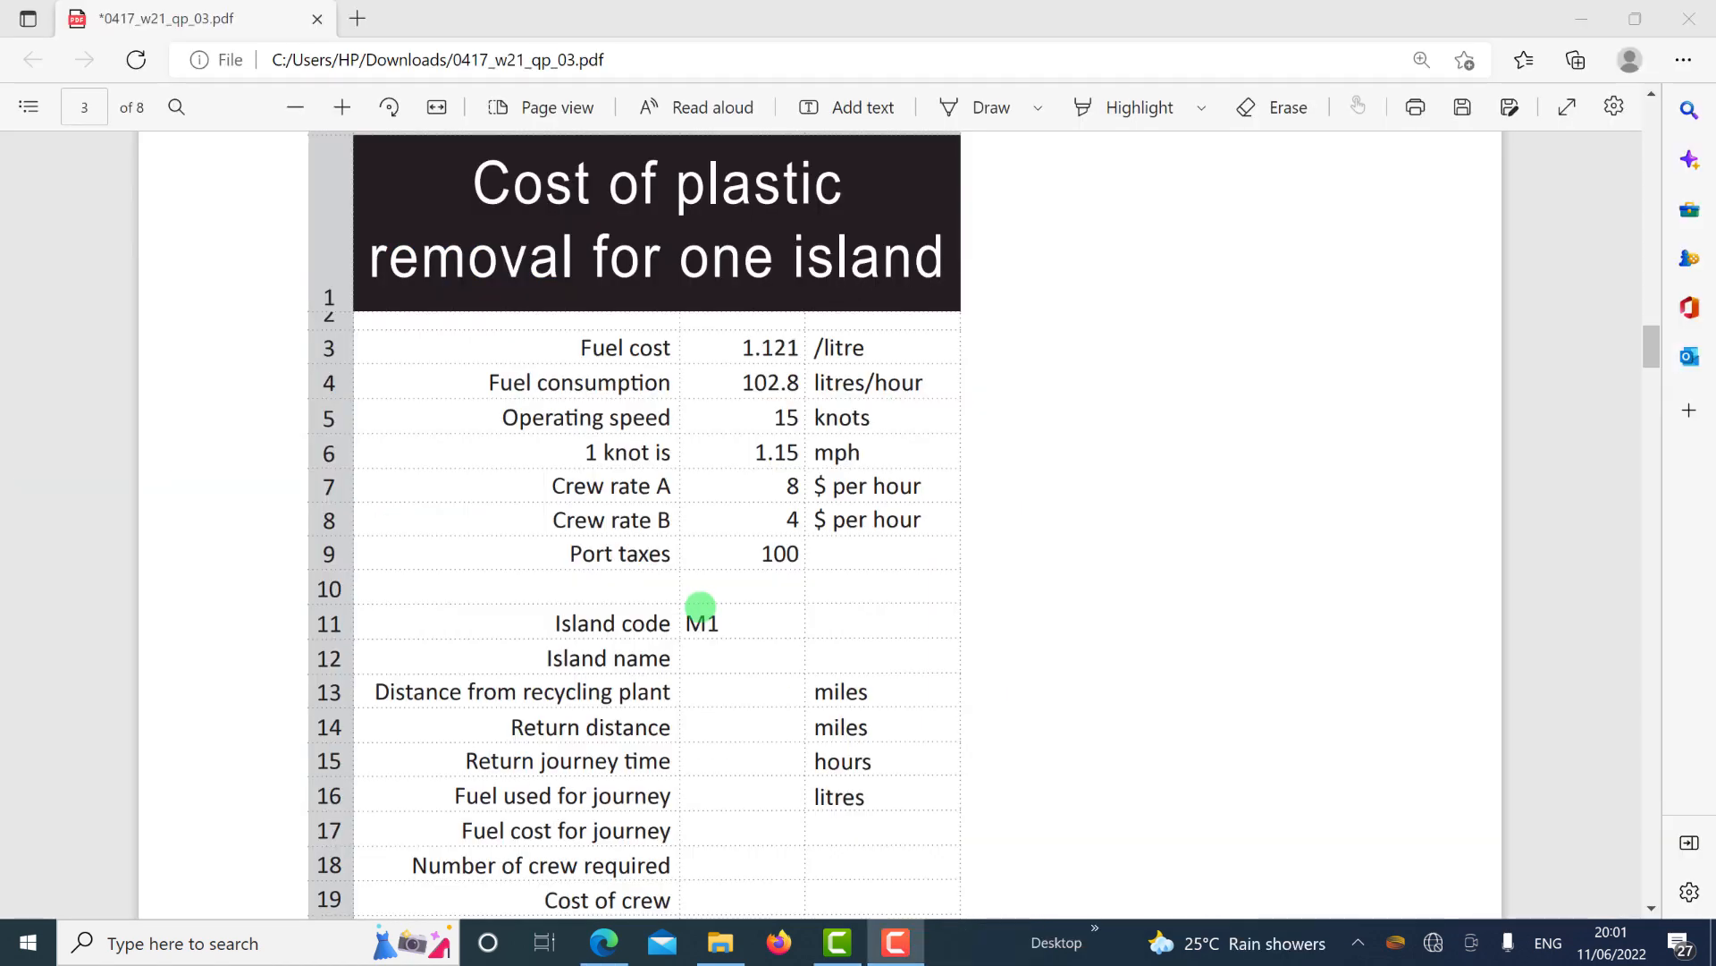
scroll(616, 612, "down", 5)
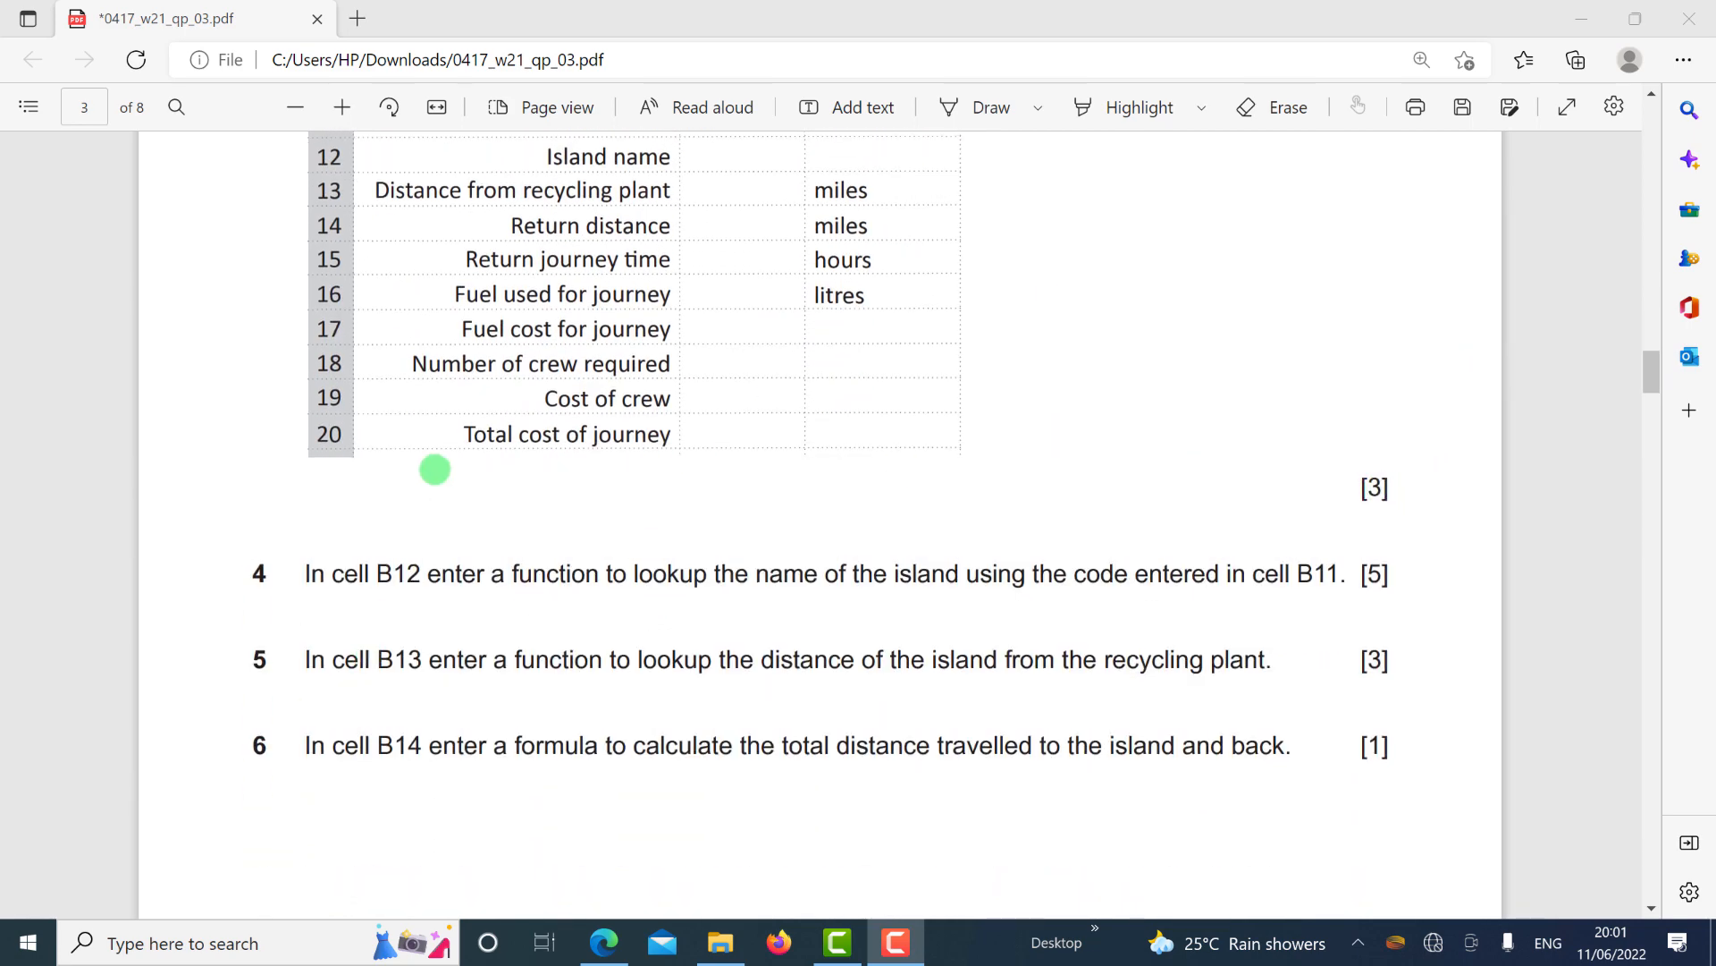
scroll(432, 502, "down", 4)
scroll(397, 232, "up", 1)
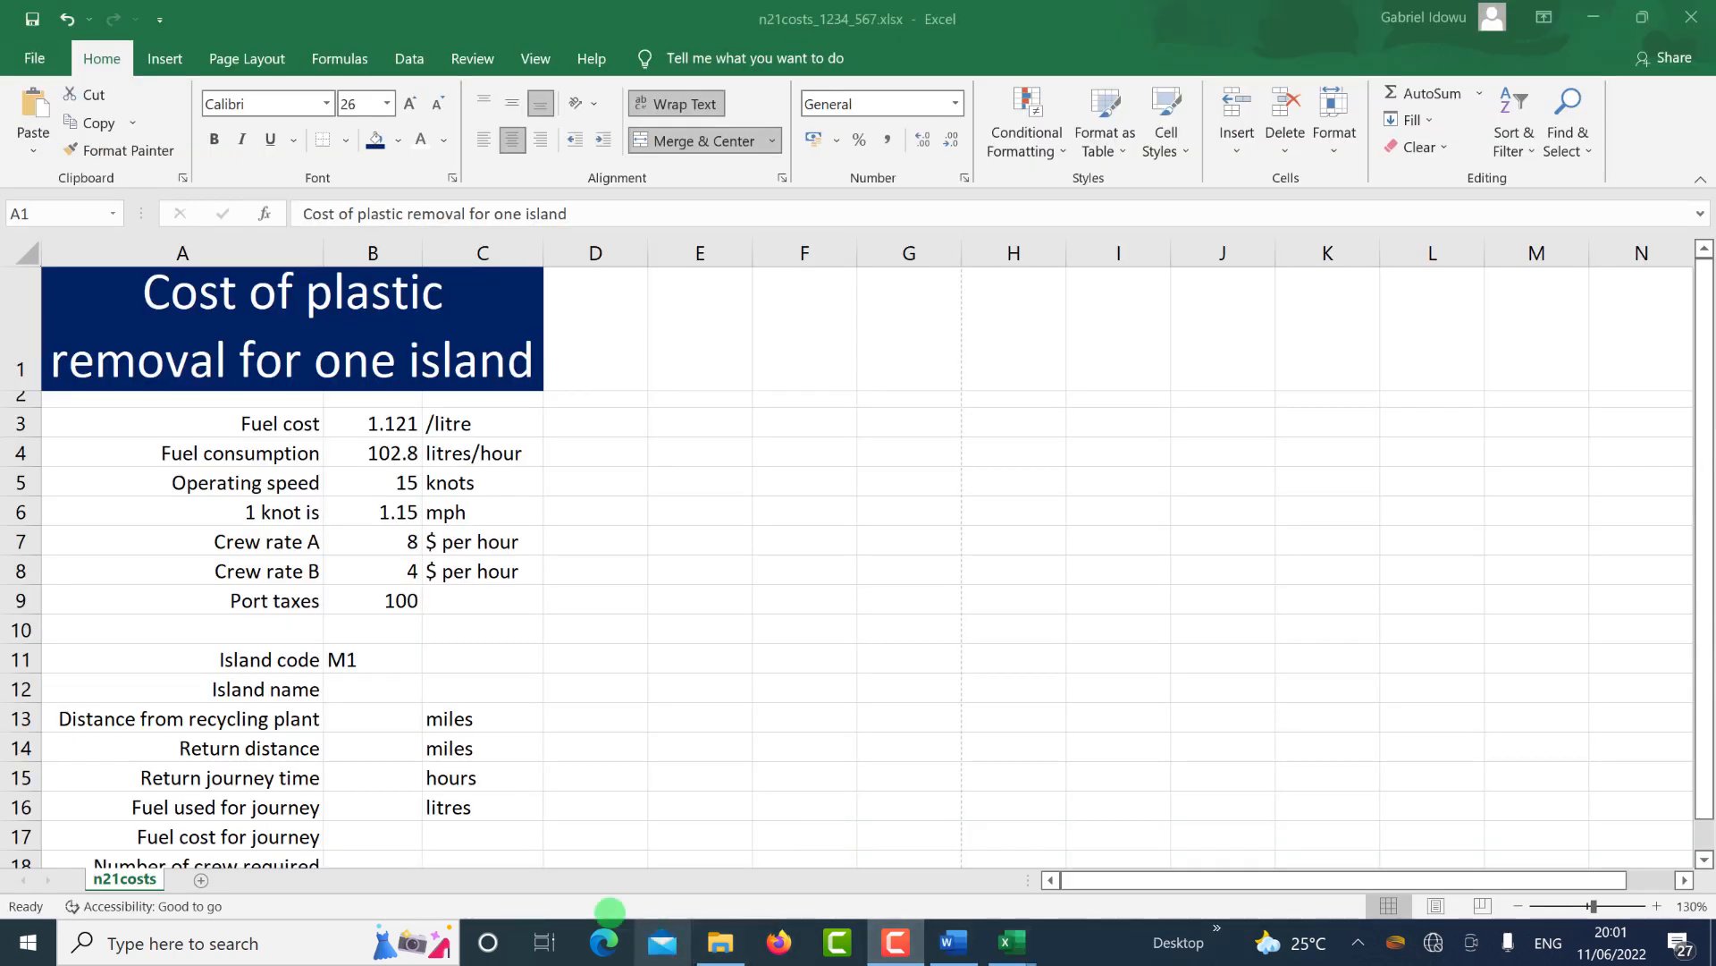
left_click(376, 687)
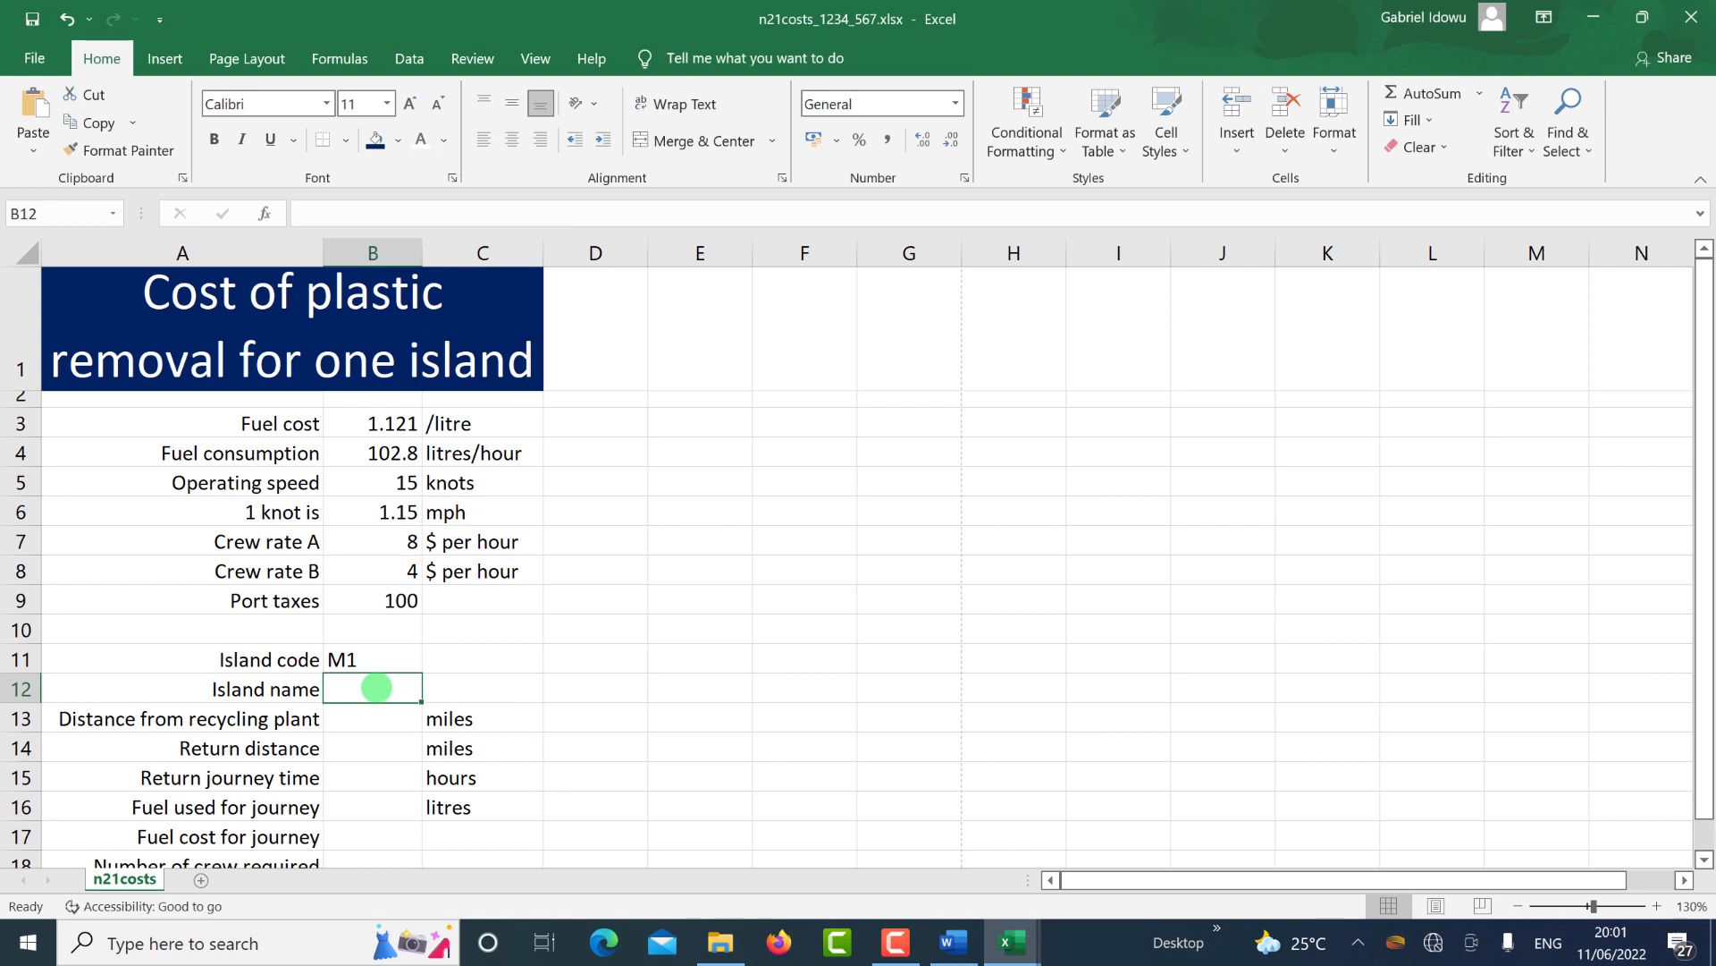
type("=")
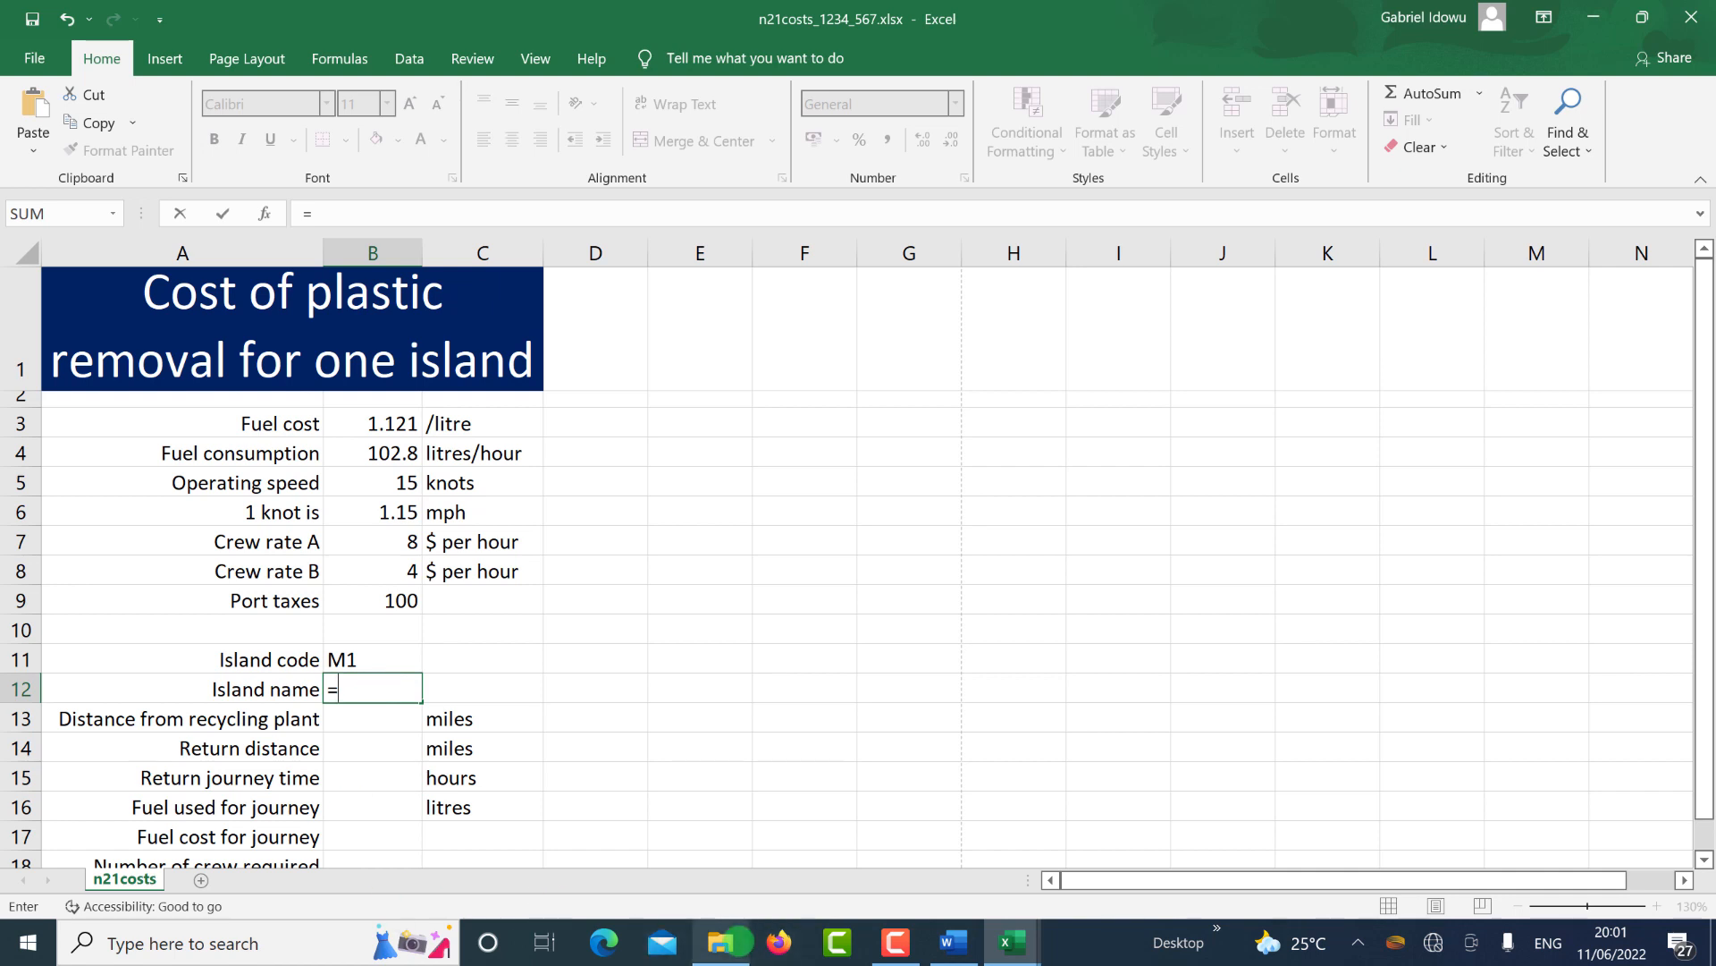
mouse_move(734, 940)
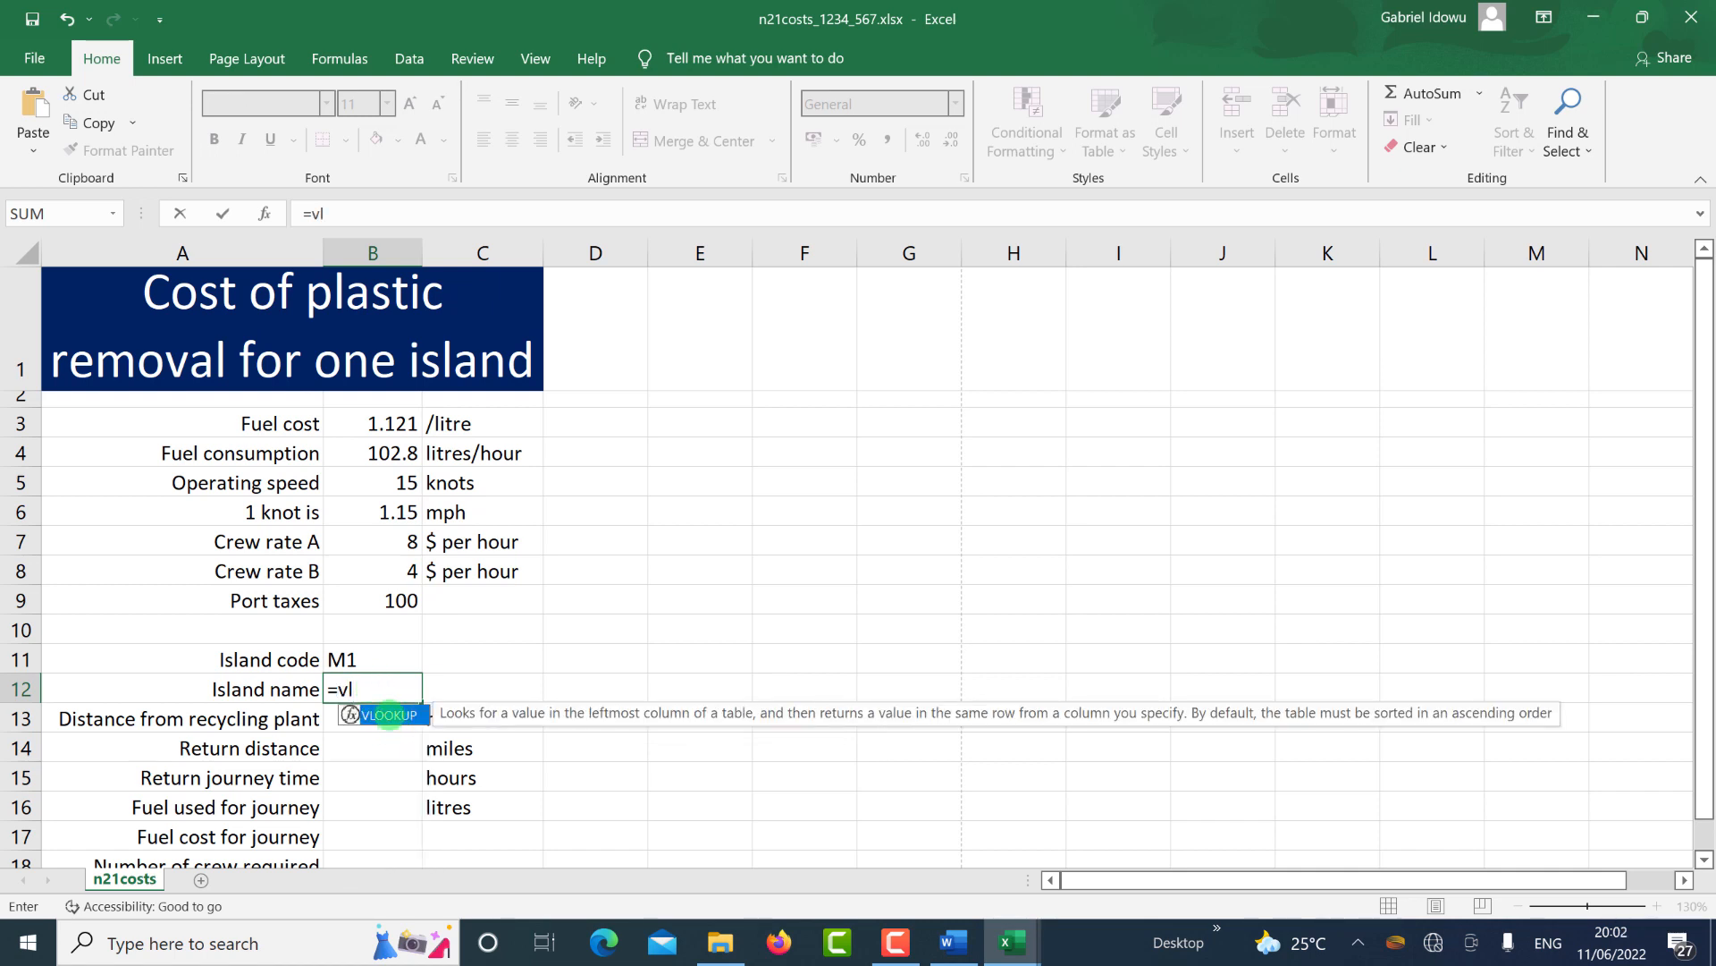
double_click(389, 715)
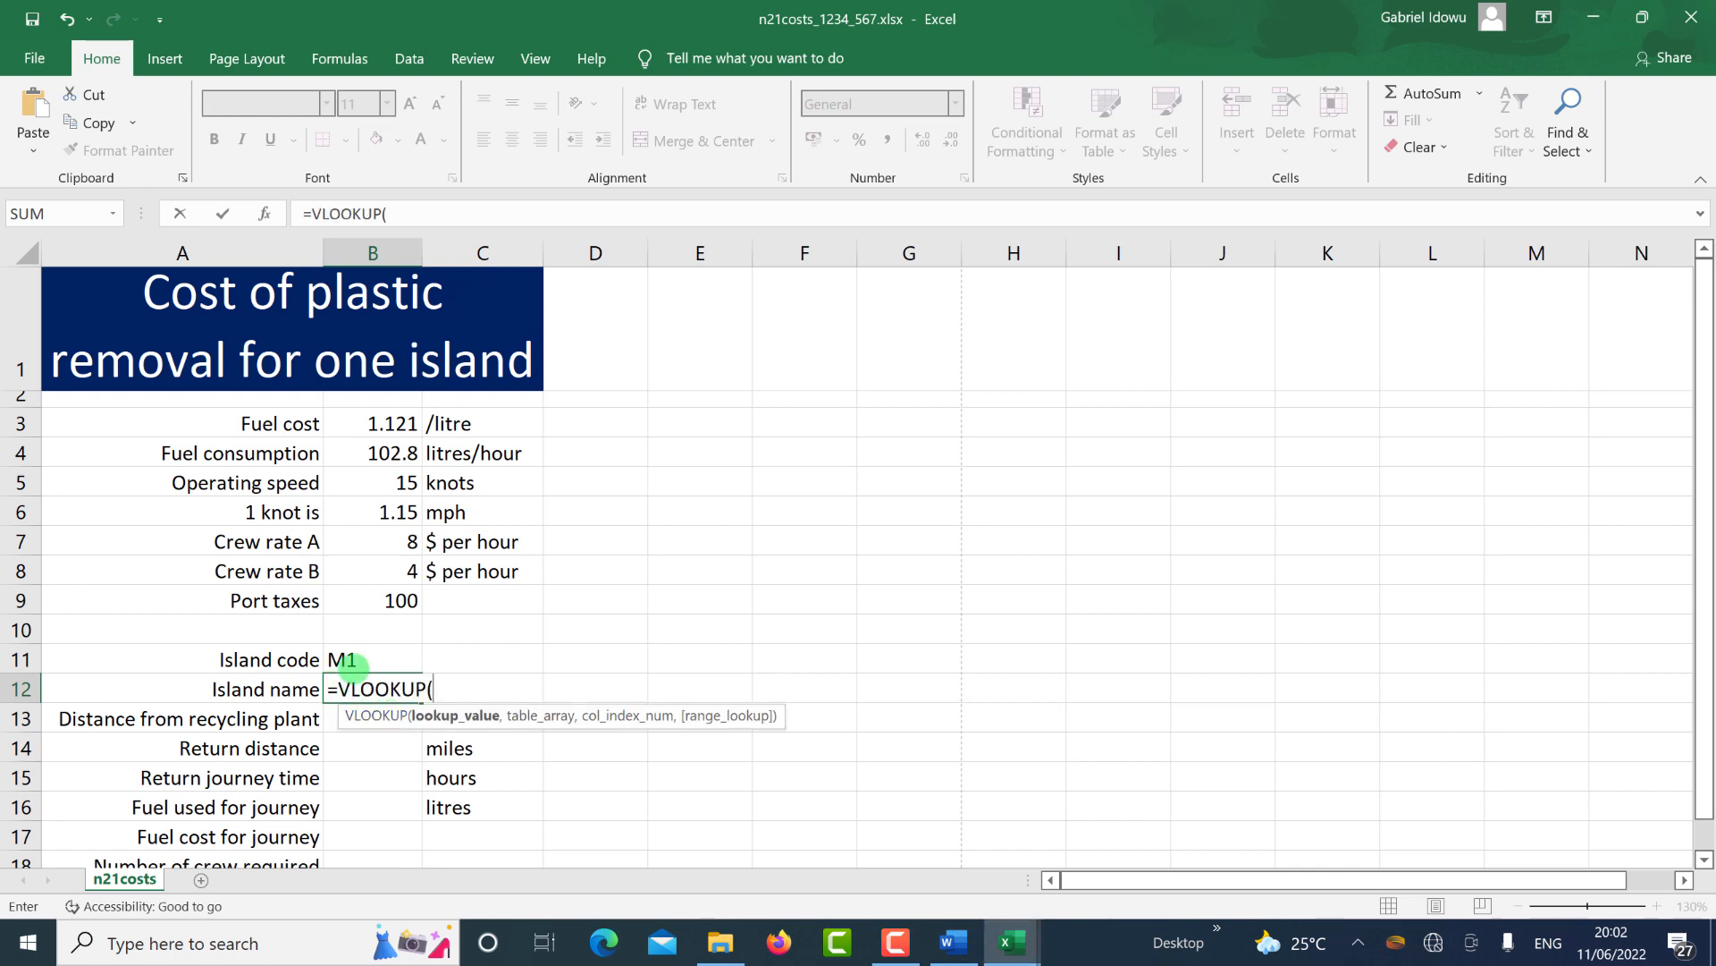
left_click(368, 662)
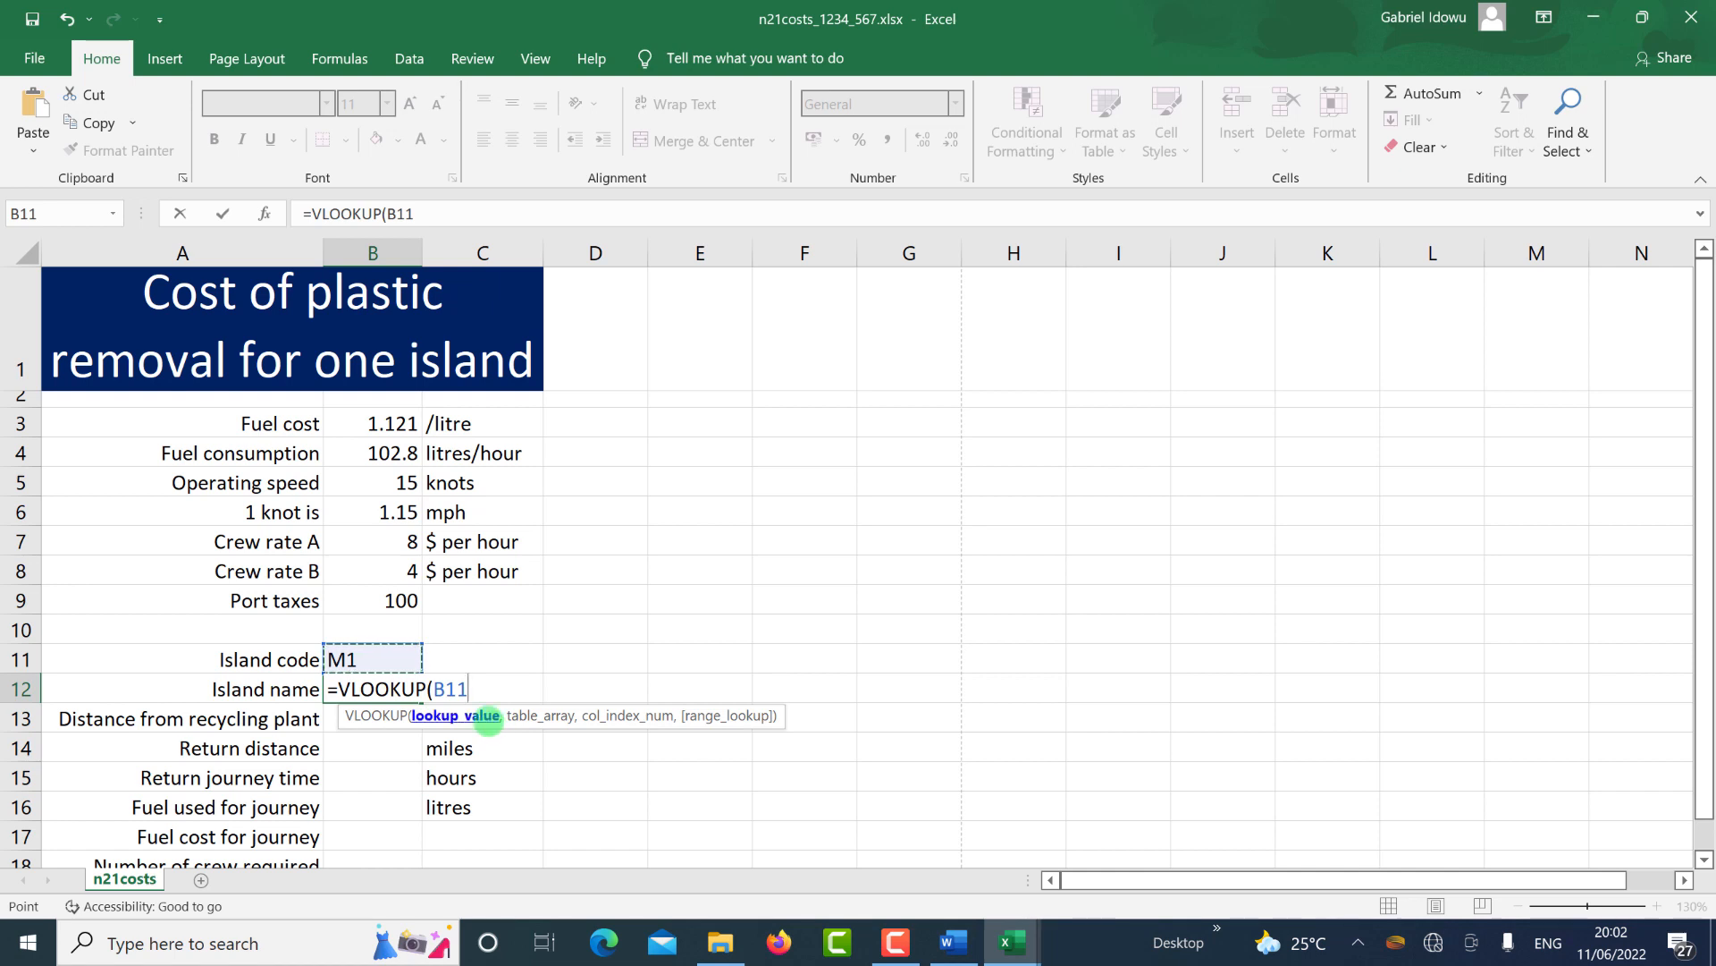
type(",")
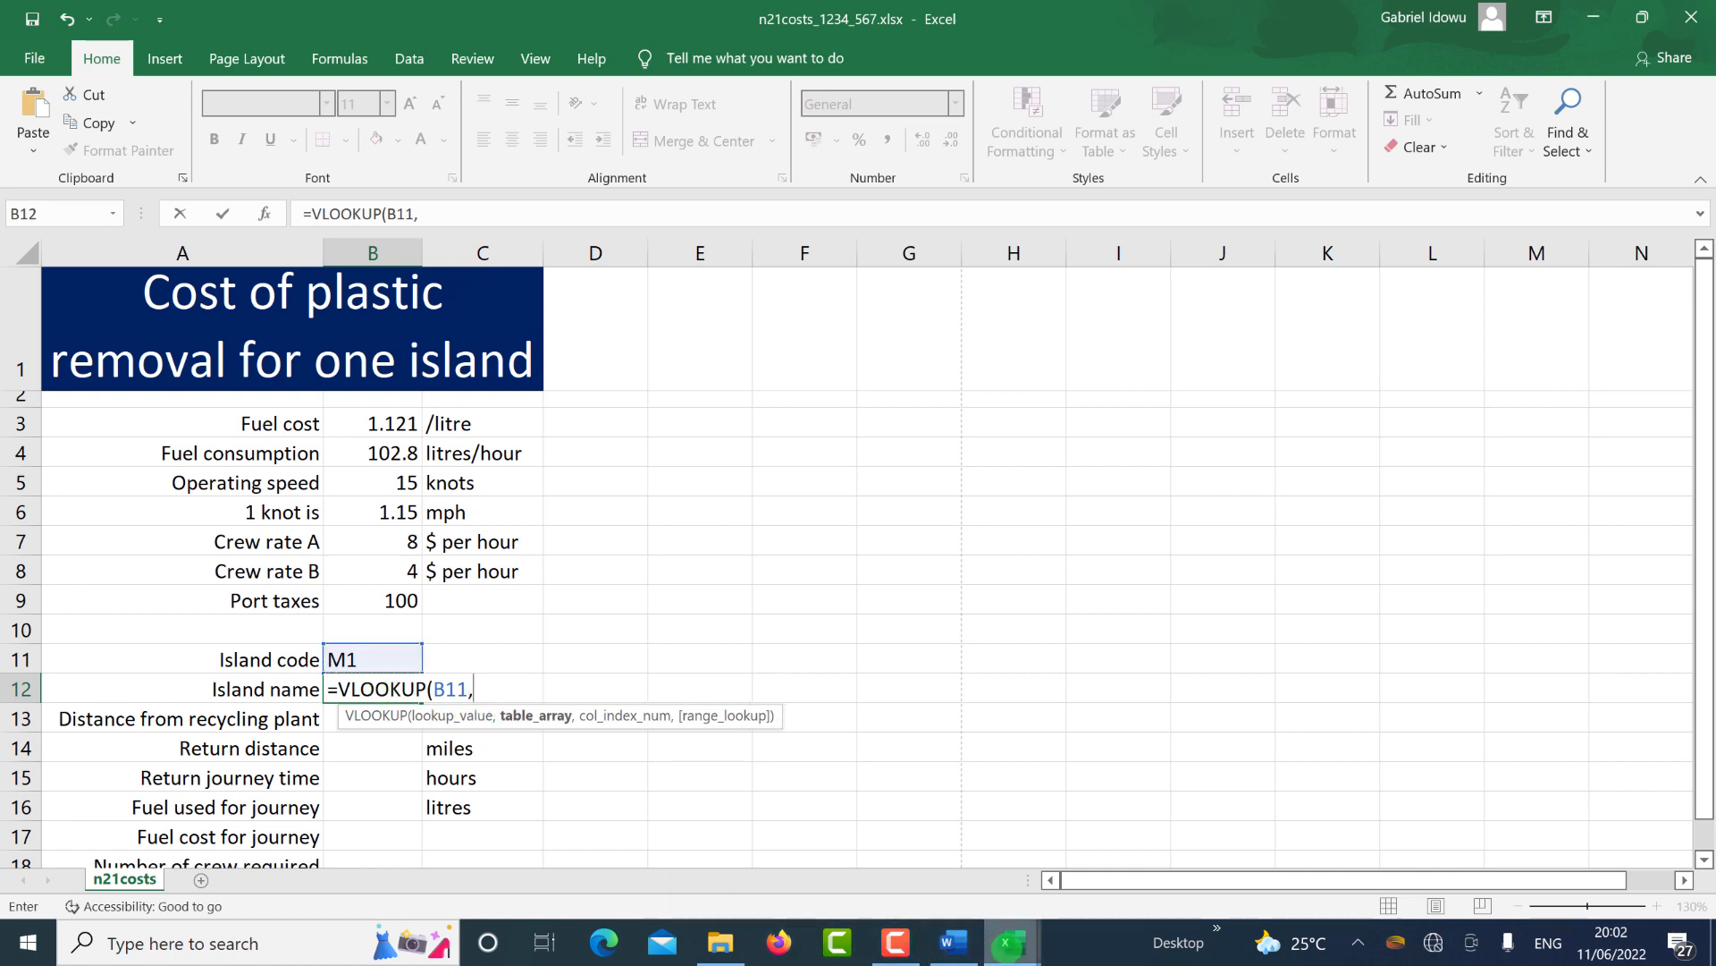
Use the absolute range A2:D86 of the n21islands.csv workbook as the table array of the B12 VLOOKUP.
mouse_move(1008, 943)
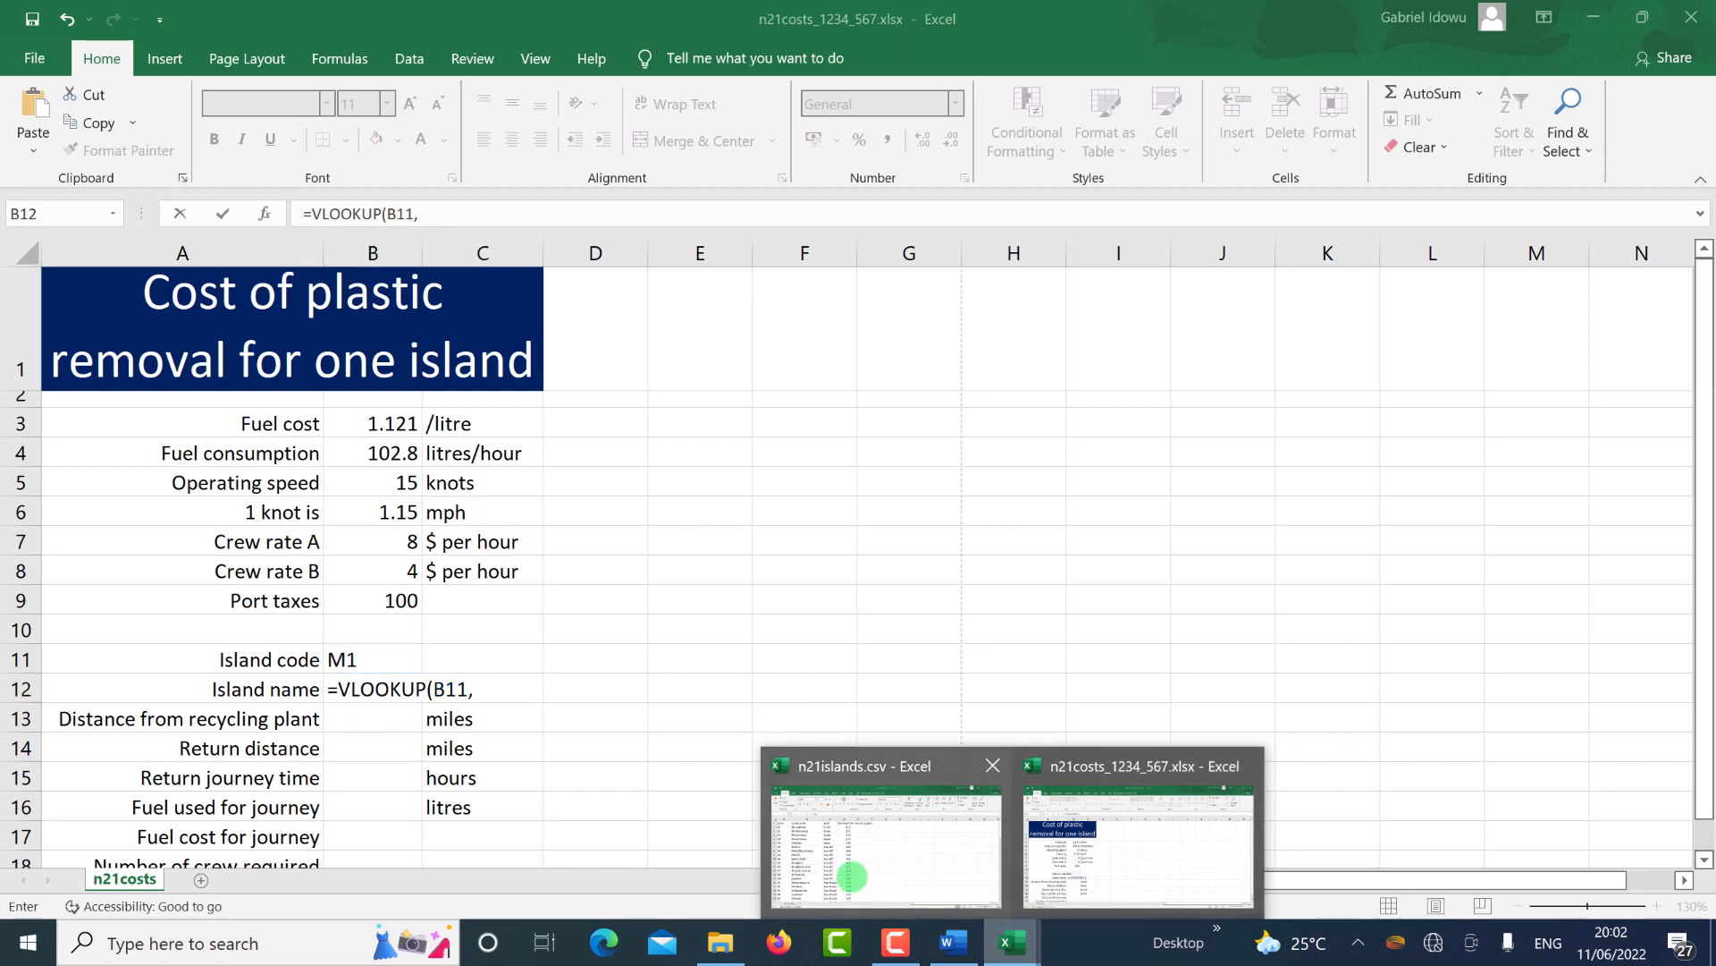
left_click(852, 876)
left_click(168, 243)
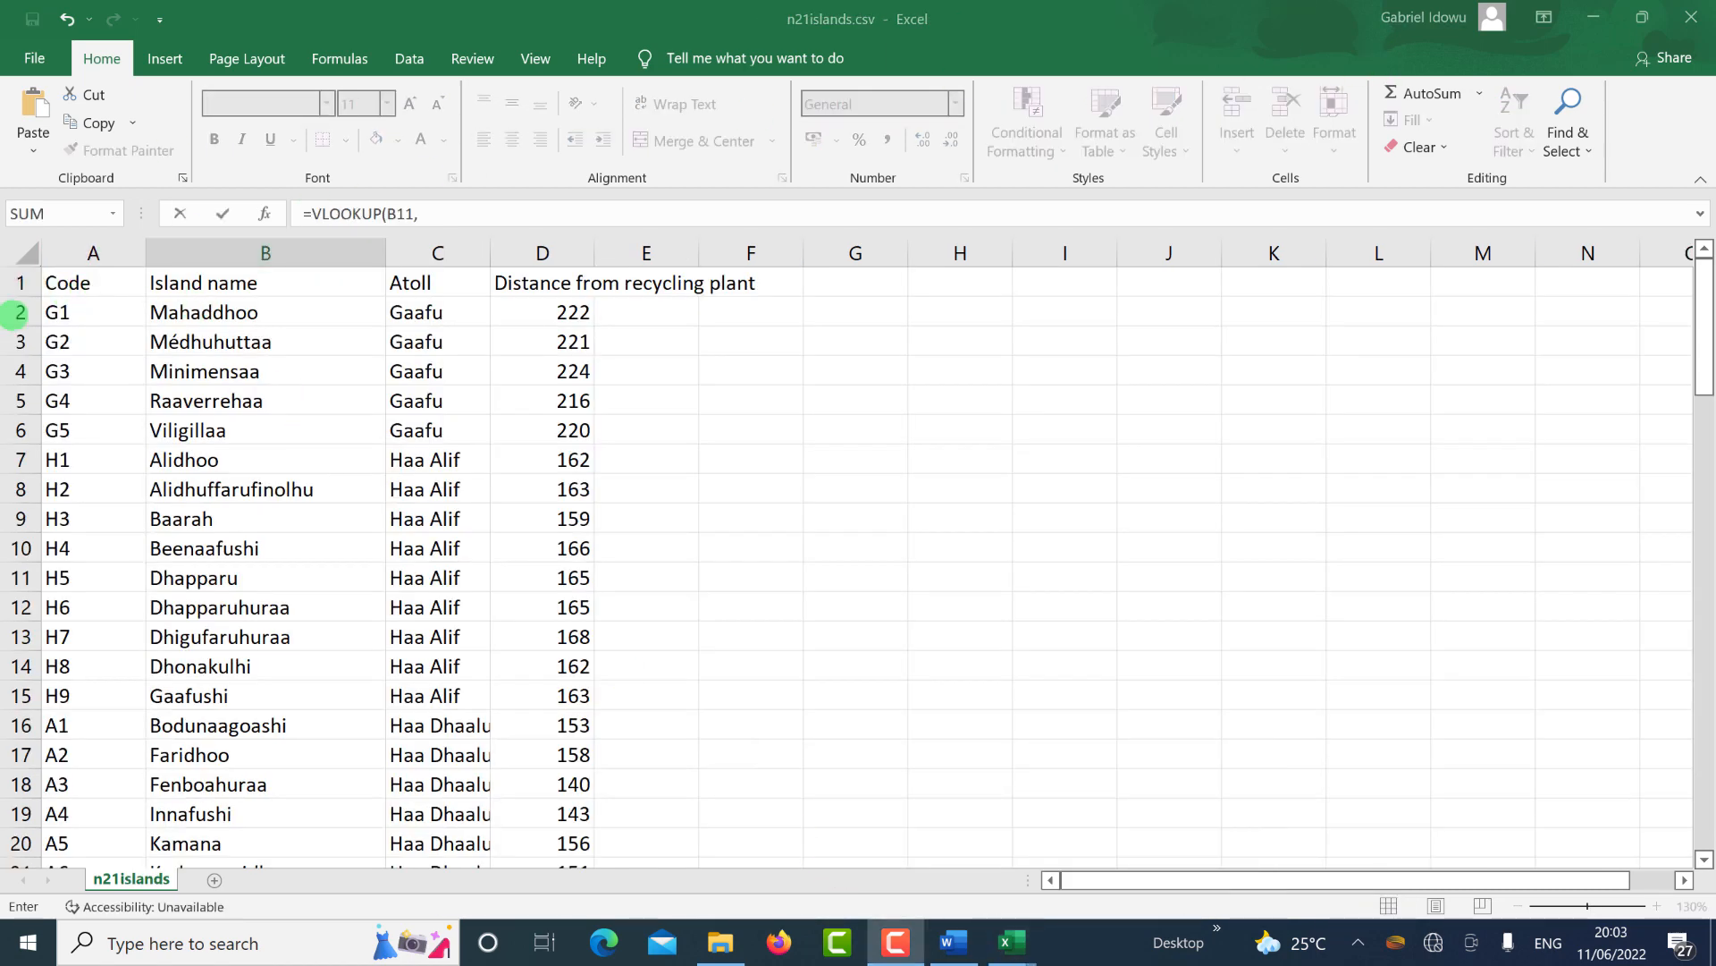
left_click(72, 314)
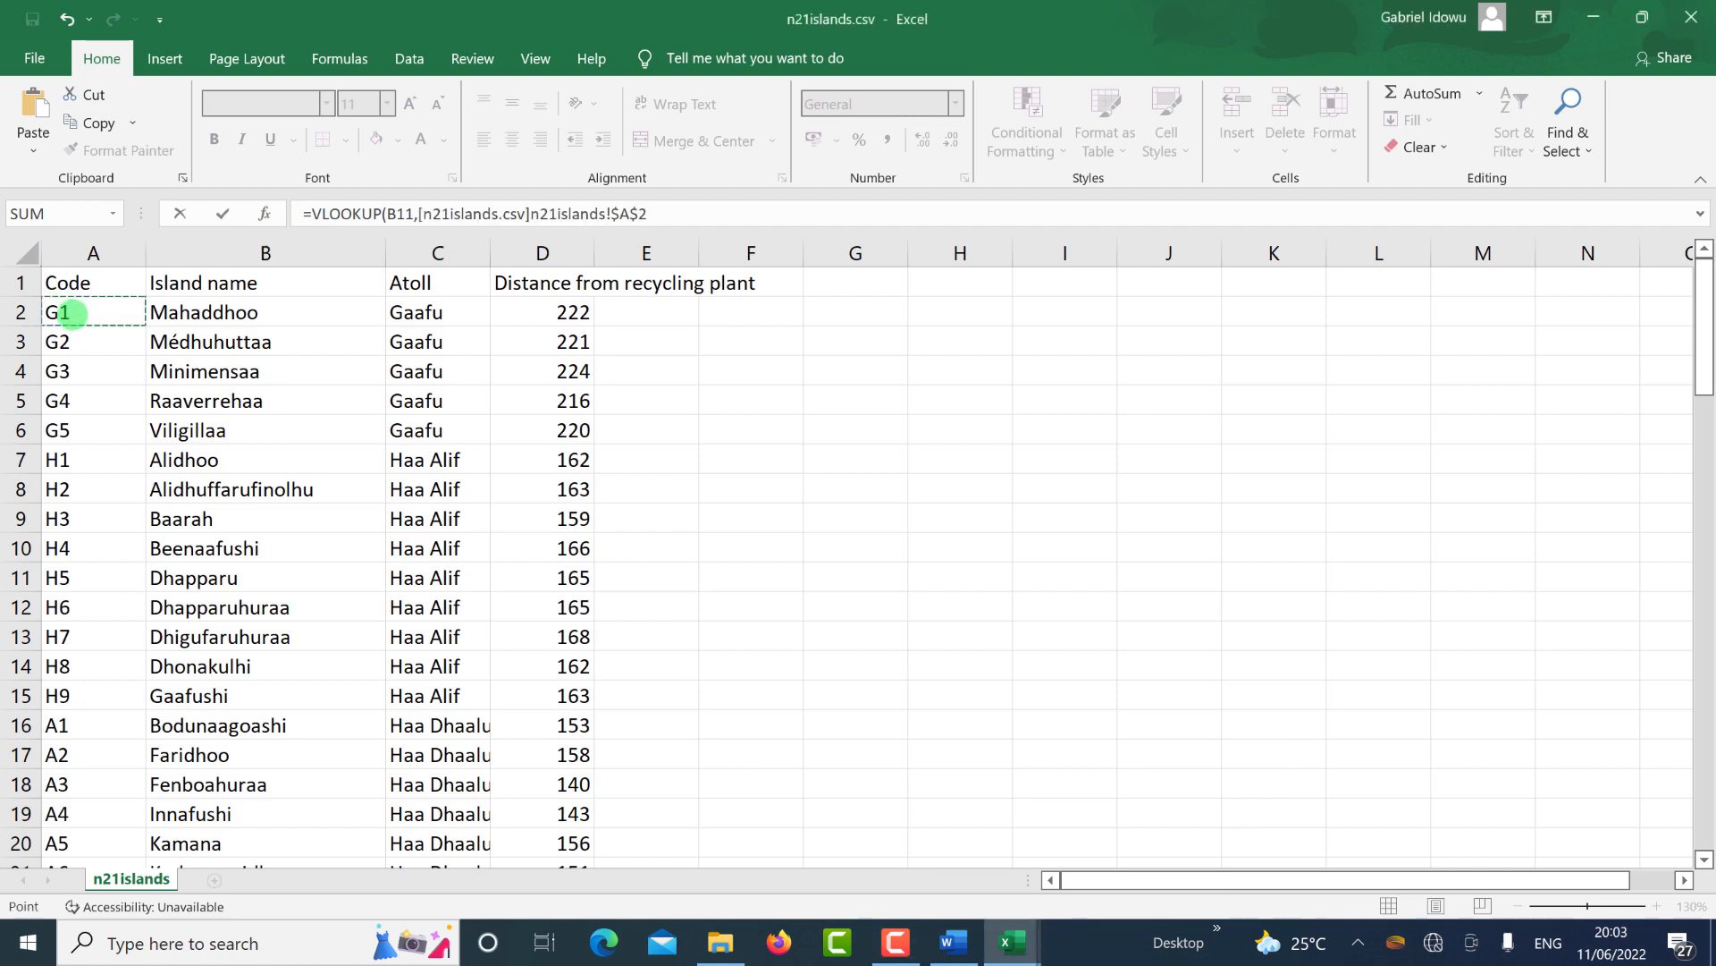
left_click_drag(71, 313, 568, 313)
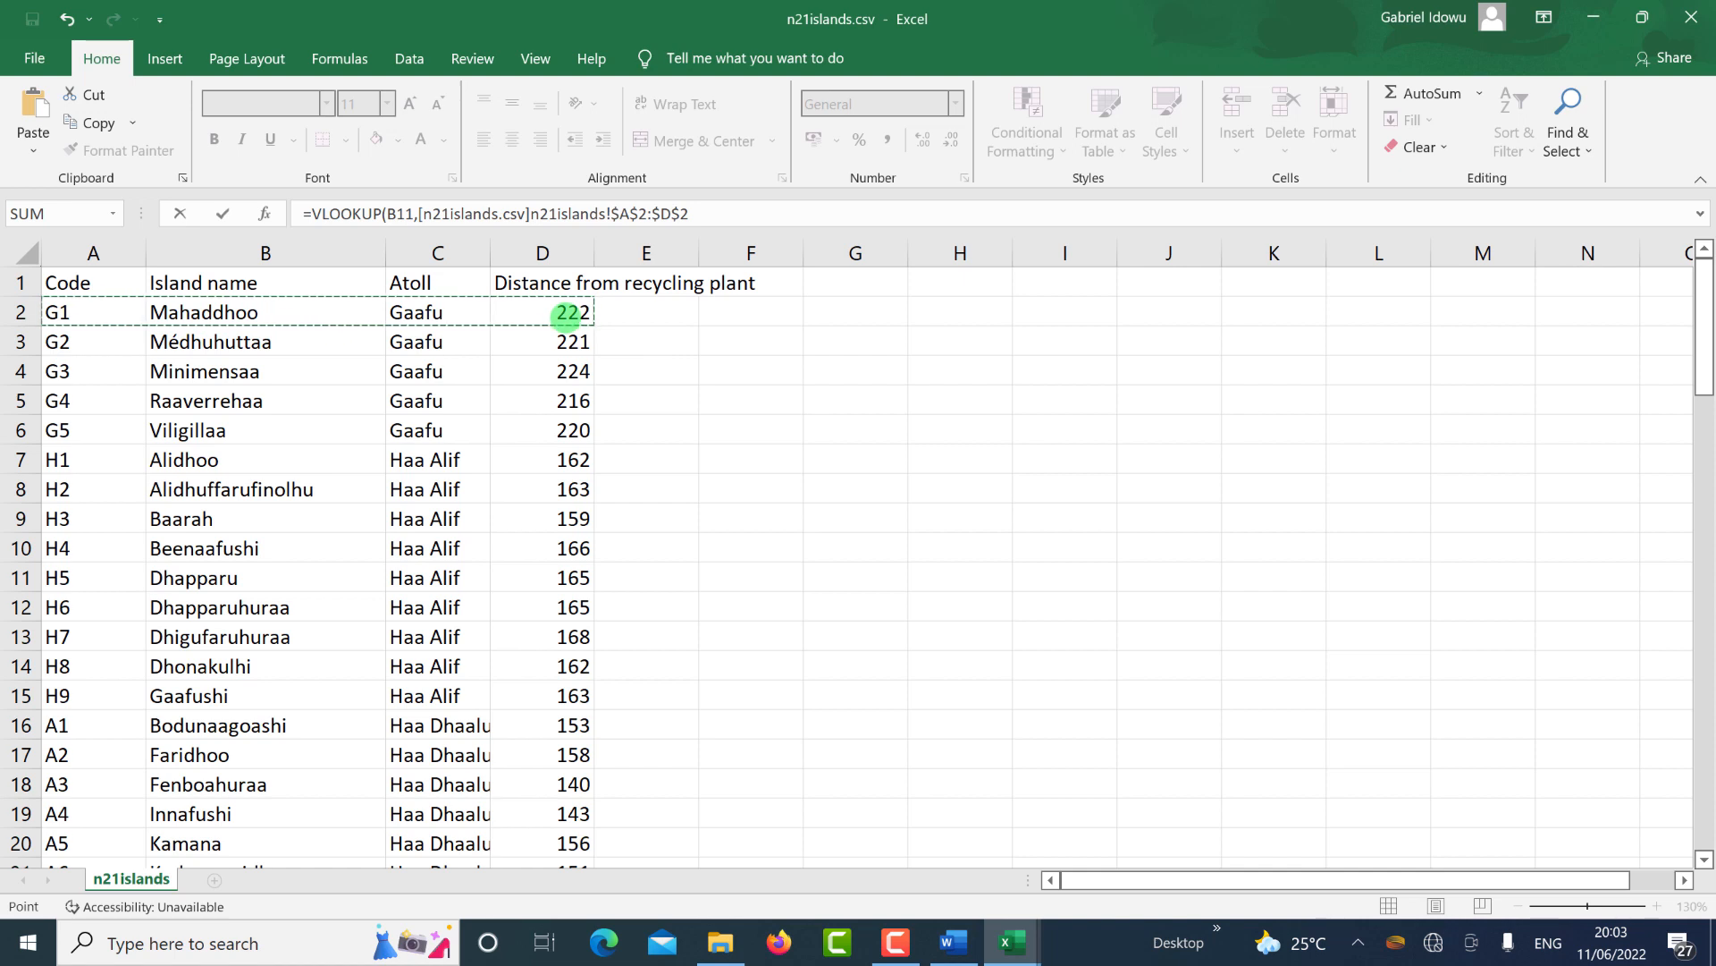
key("ctrl+shift+Down")
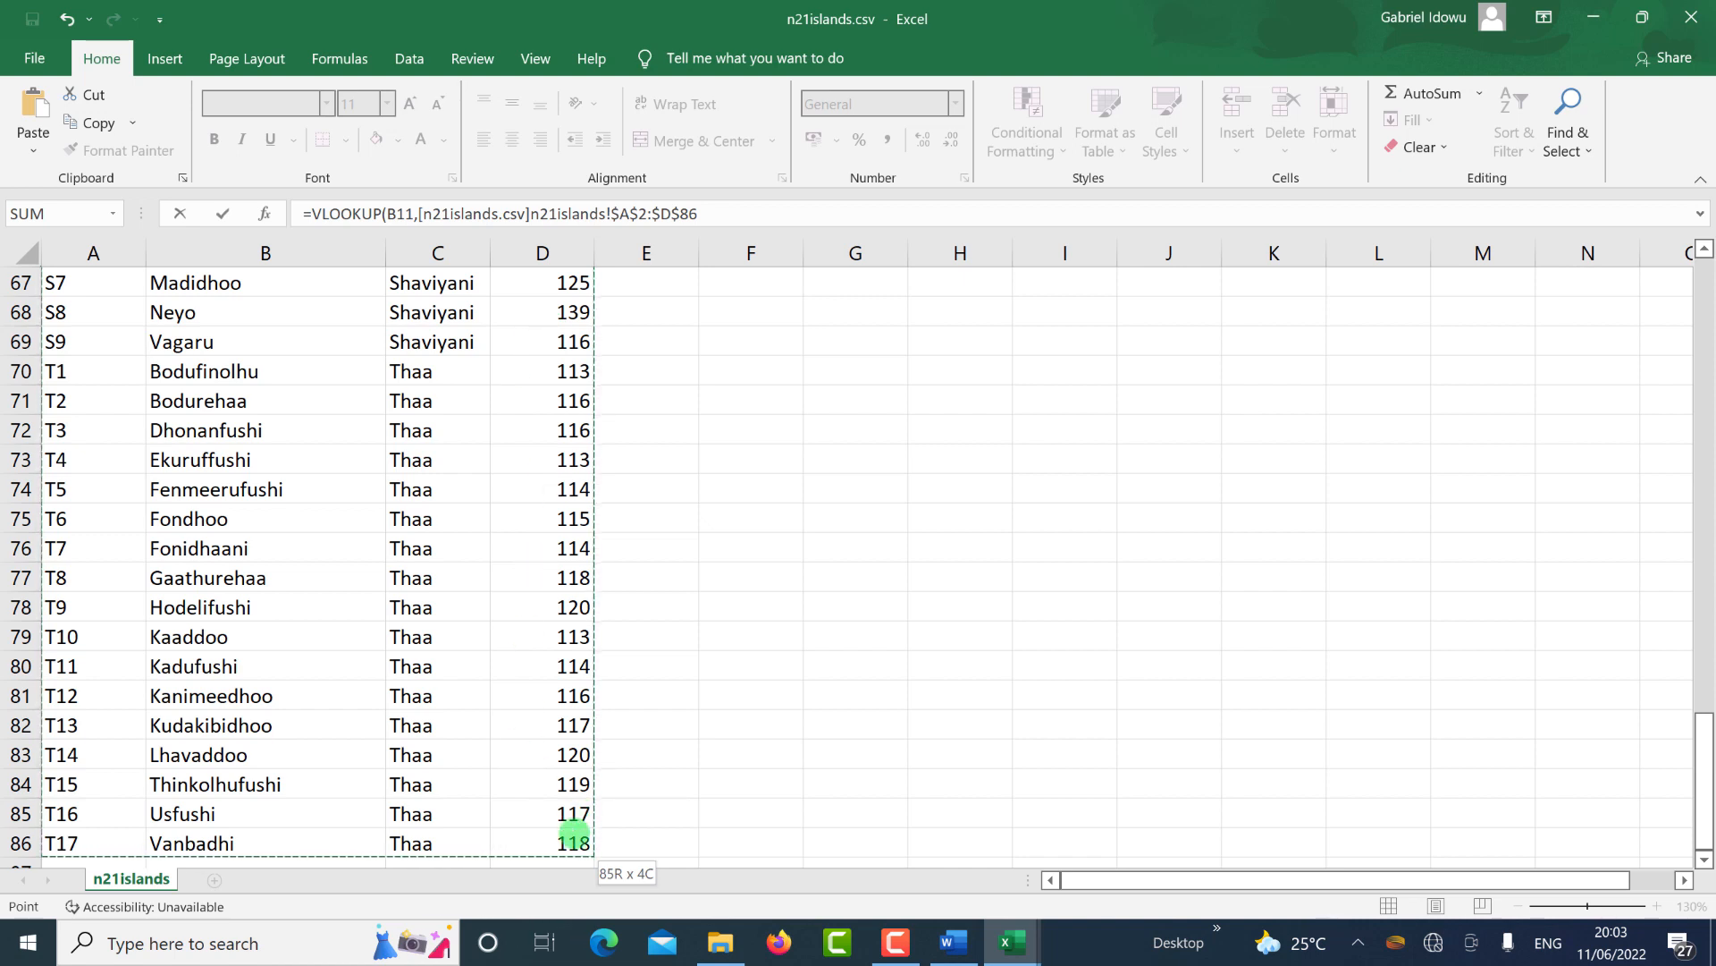
type(",")
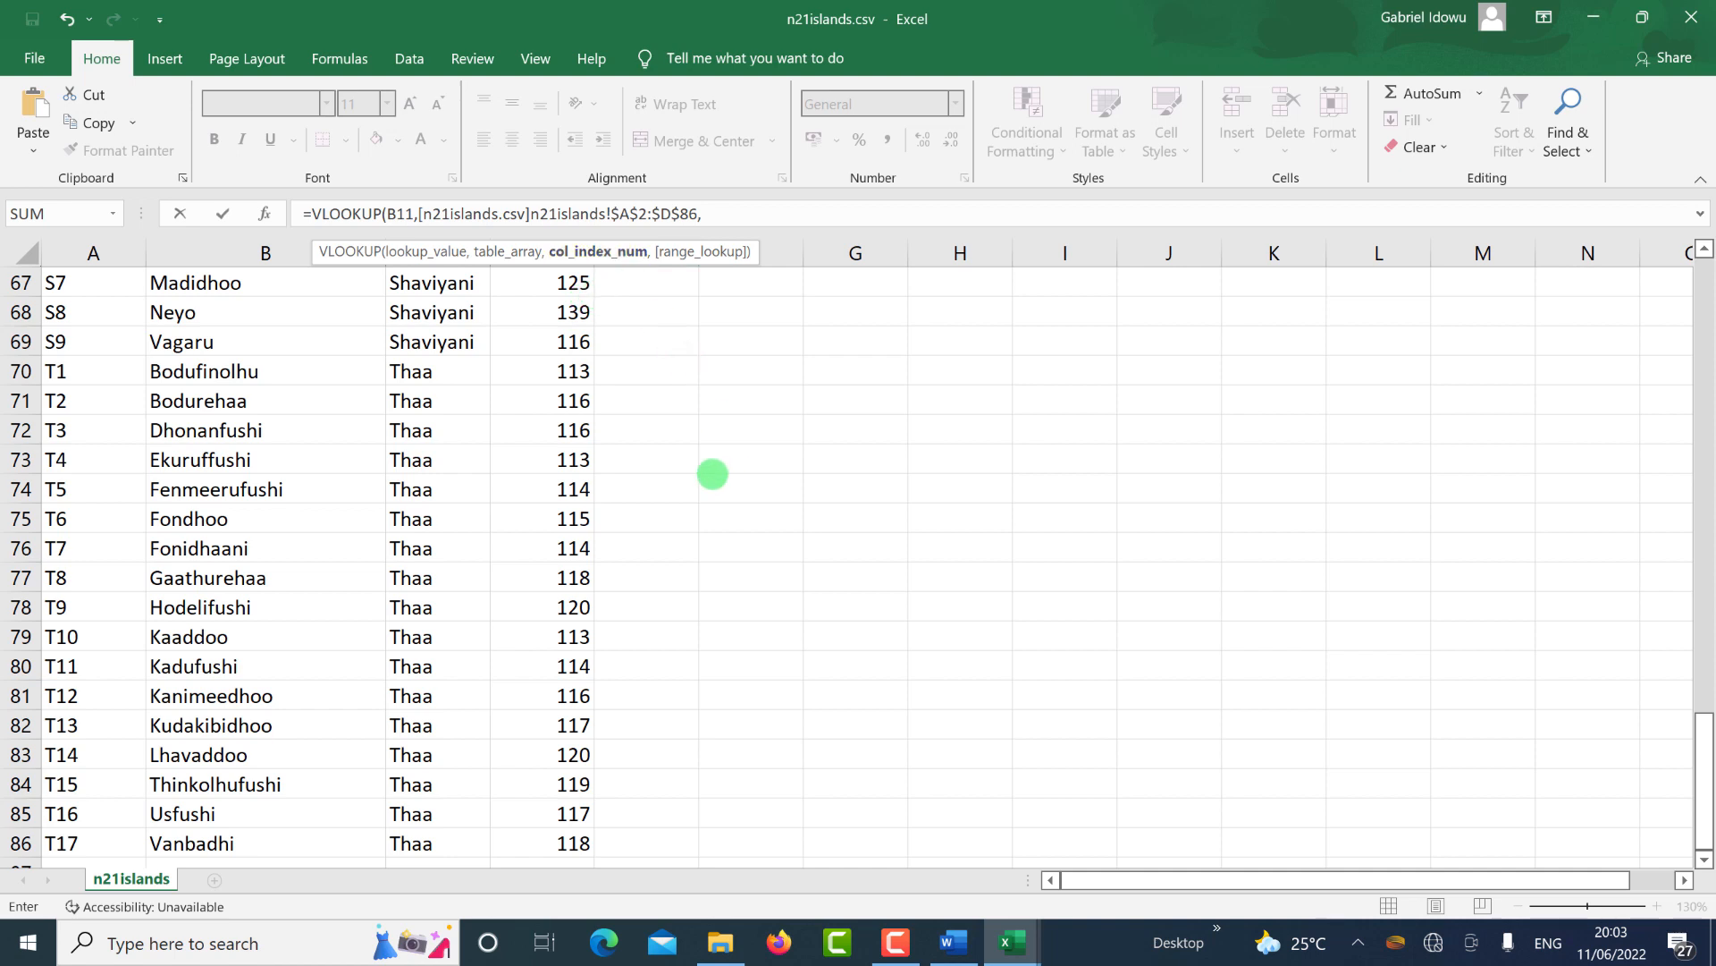
Complete the B12 VLOOKUP with column index 2 for the island name and FALSE for an exact match.
key("alt+Tab")
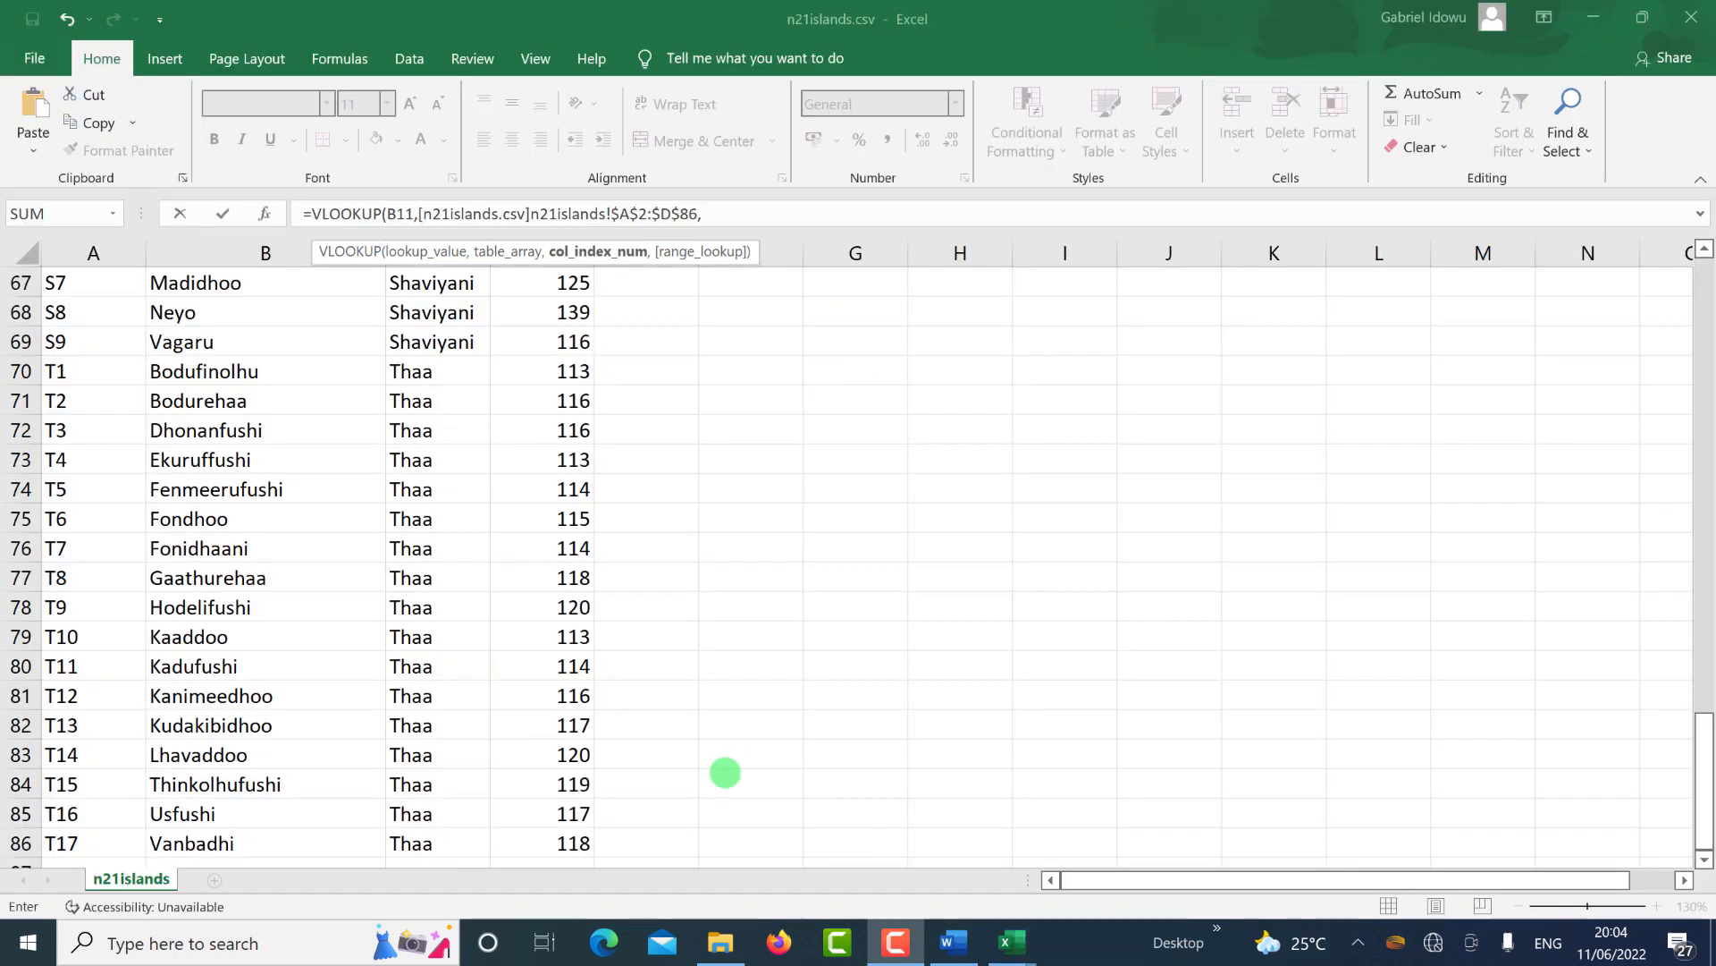
scroll(571, 623, "up", 1)
scroll(433, 497, "up", 20)
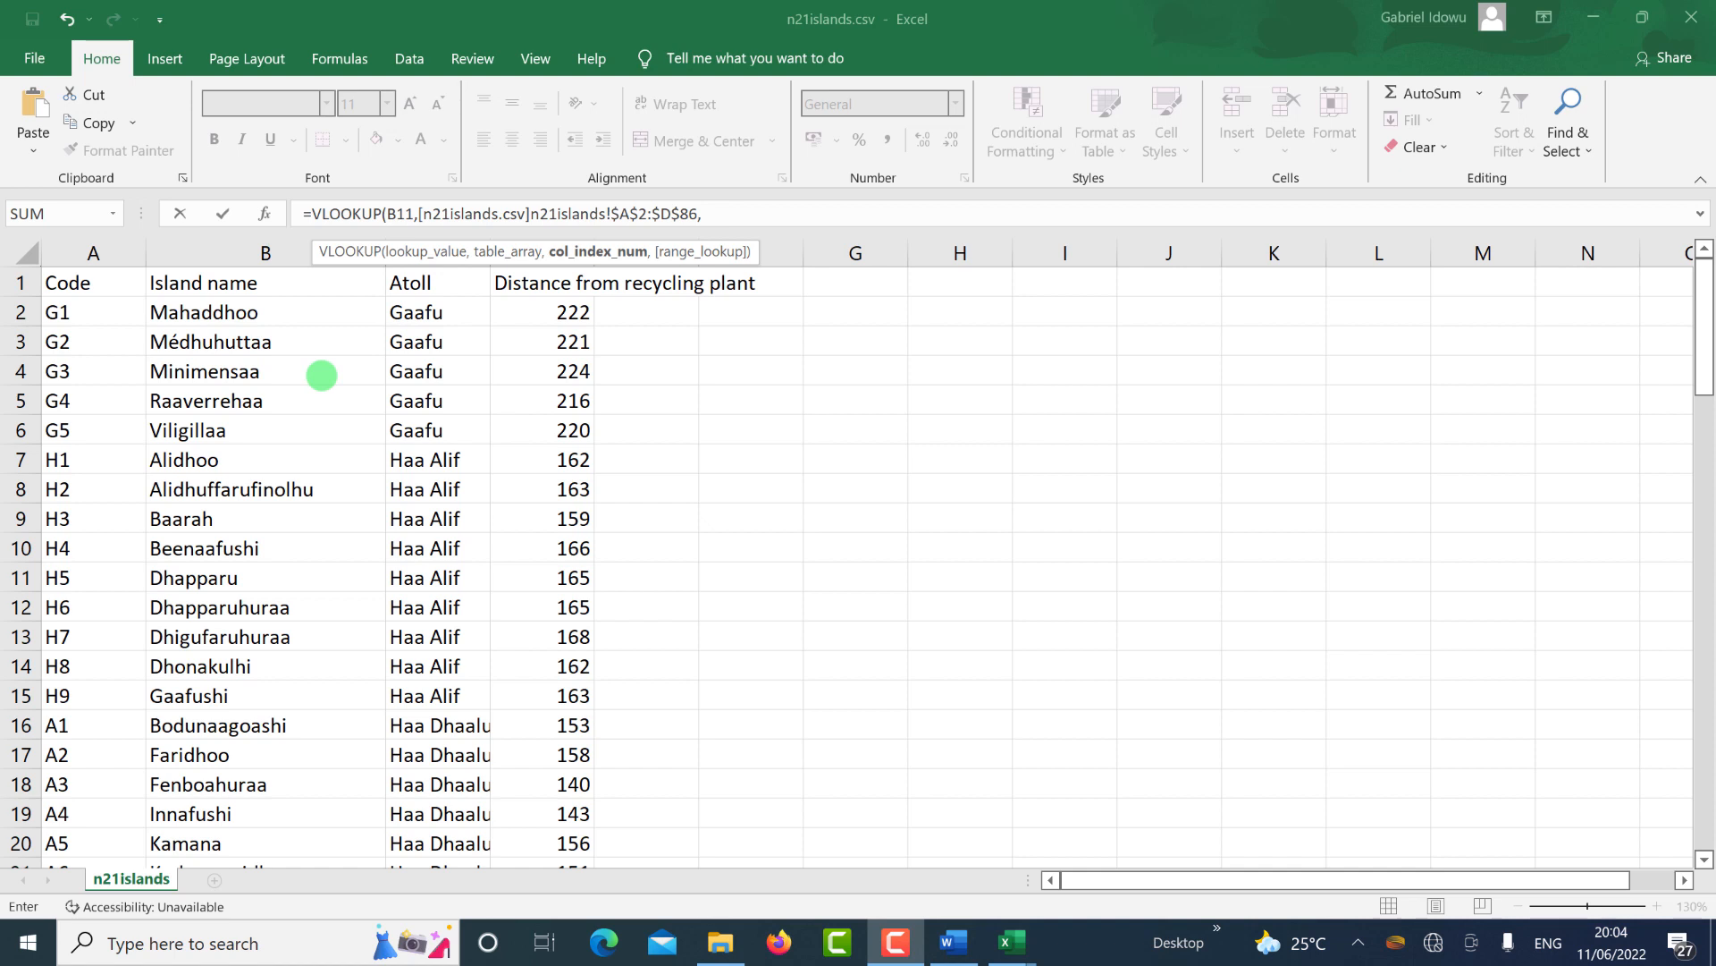
left_click(788, 209)
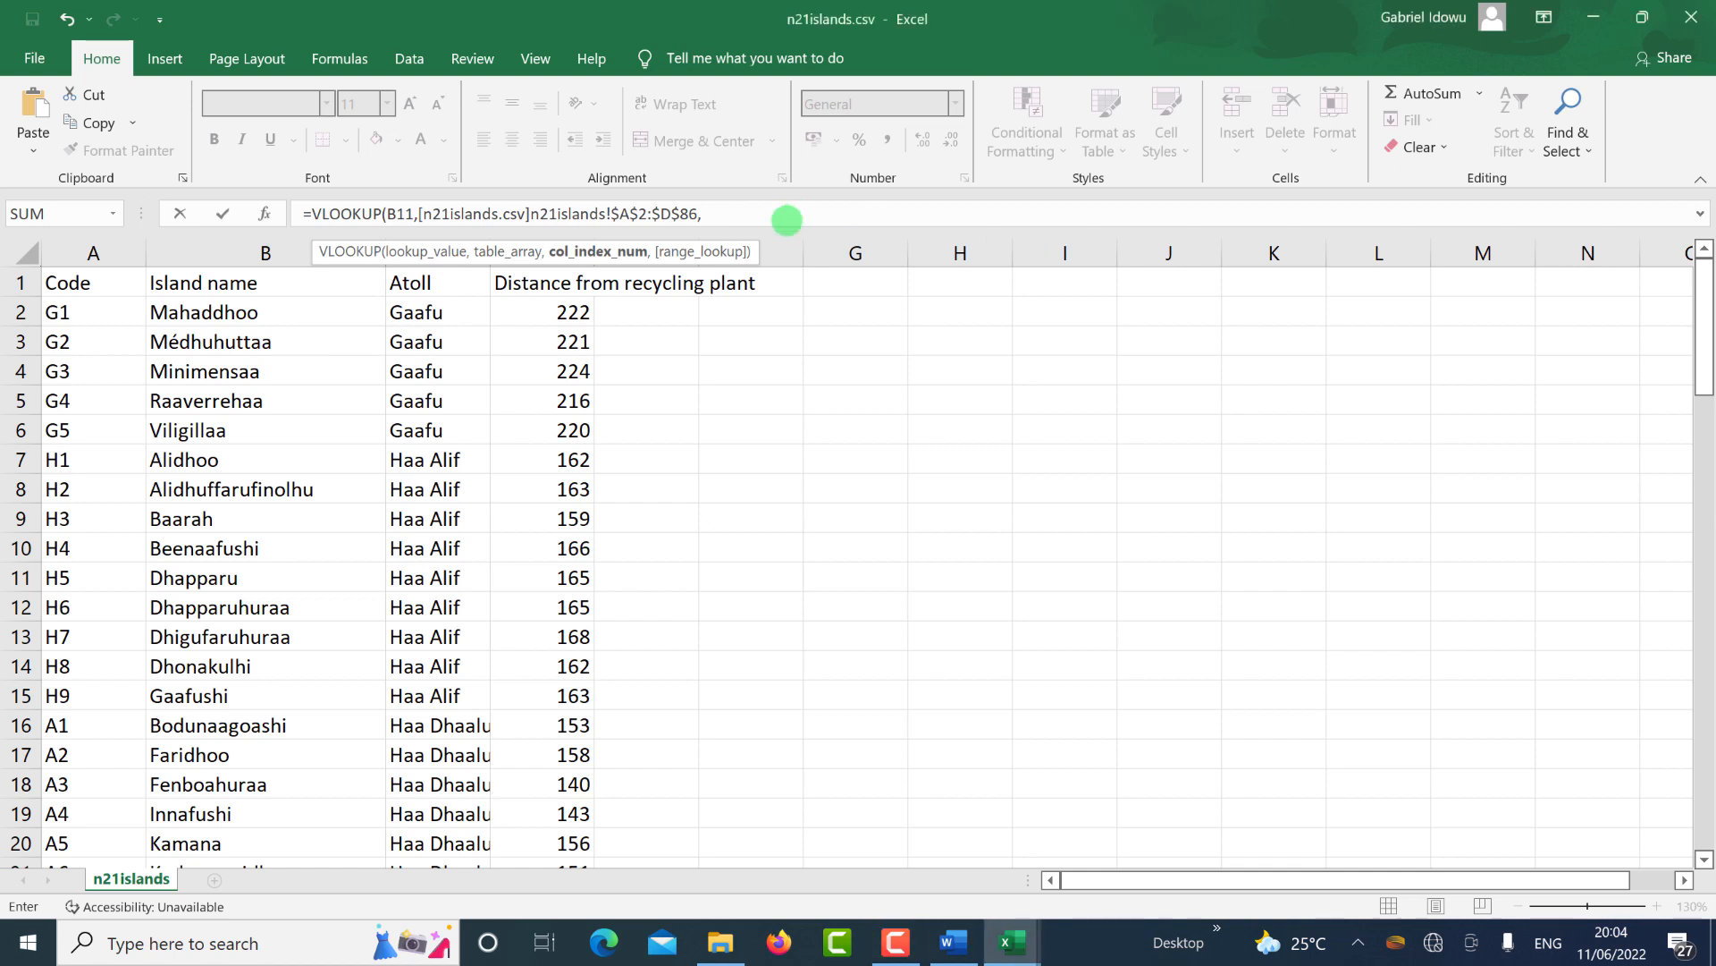
type(",")
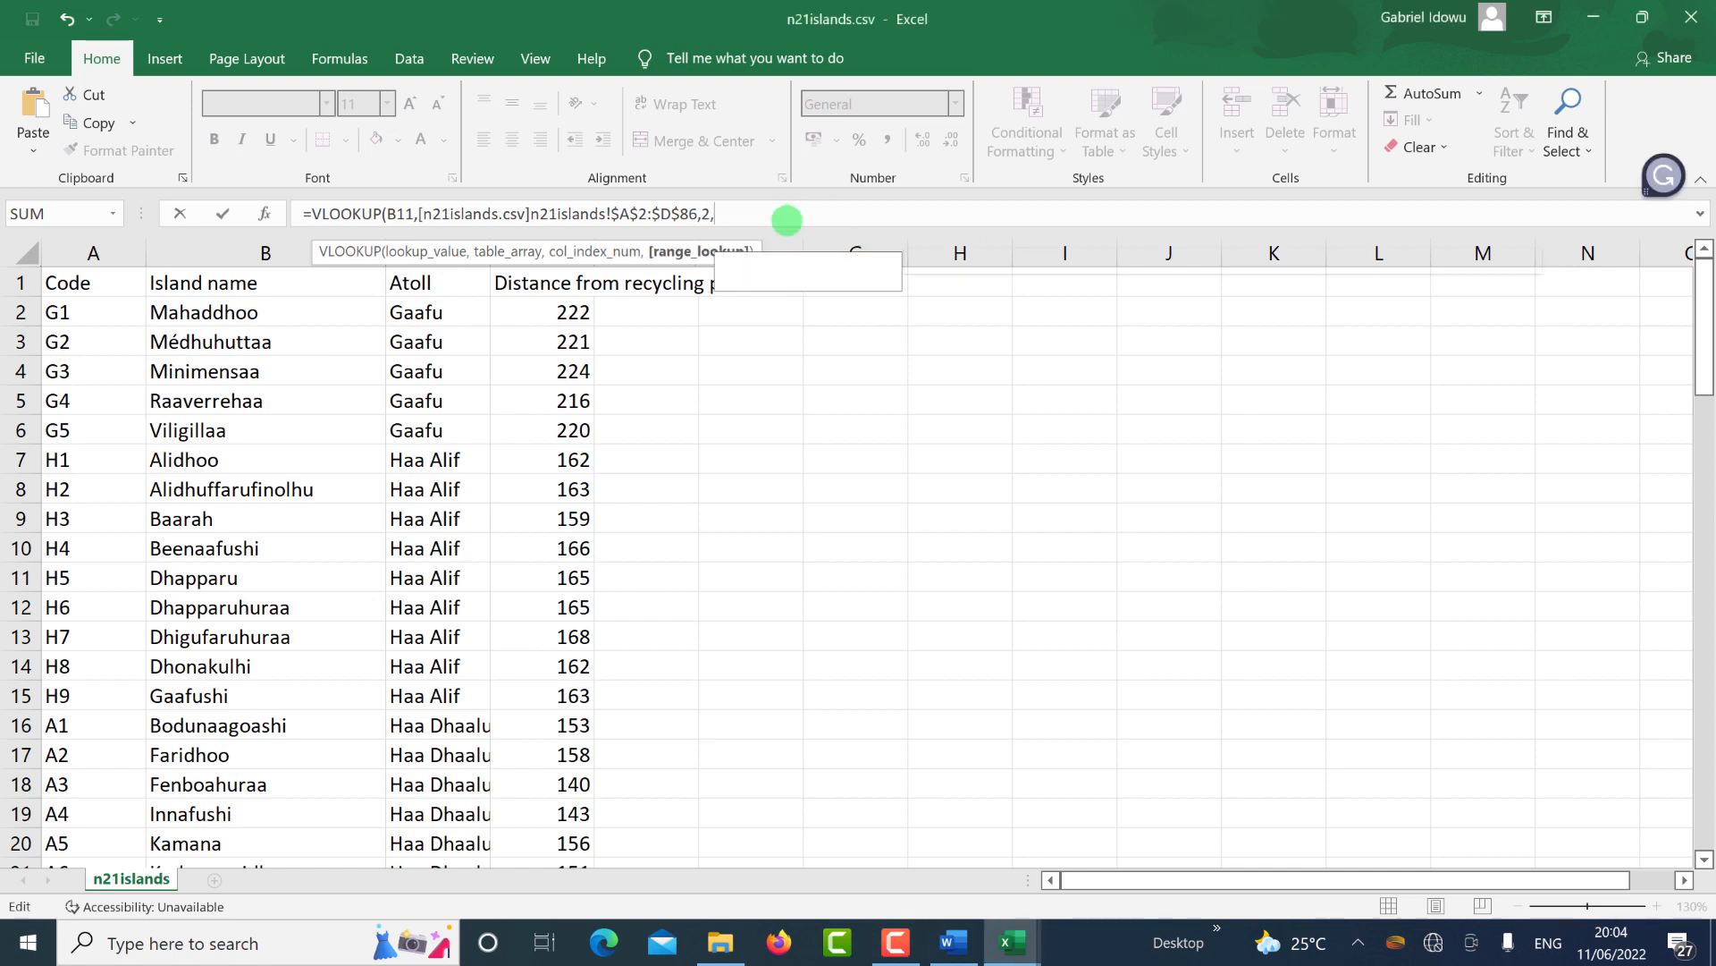
double_click(843, 281)
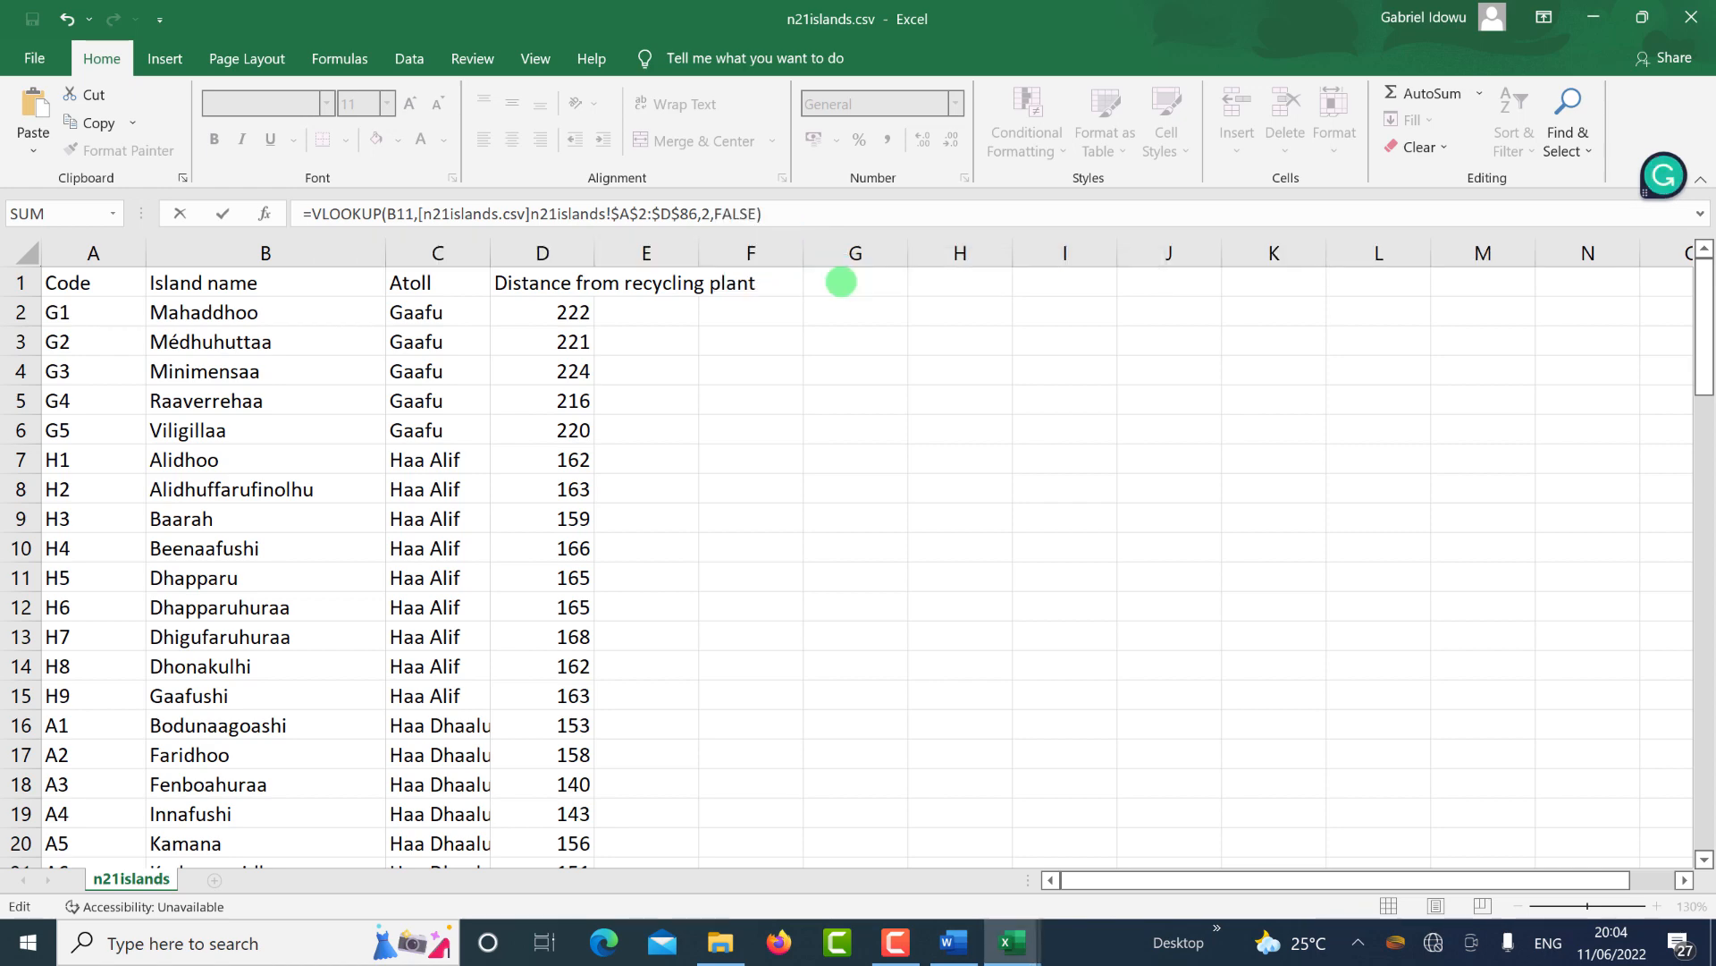
type(")")
key("Return")
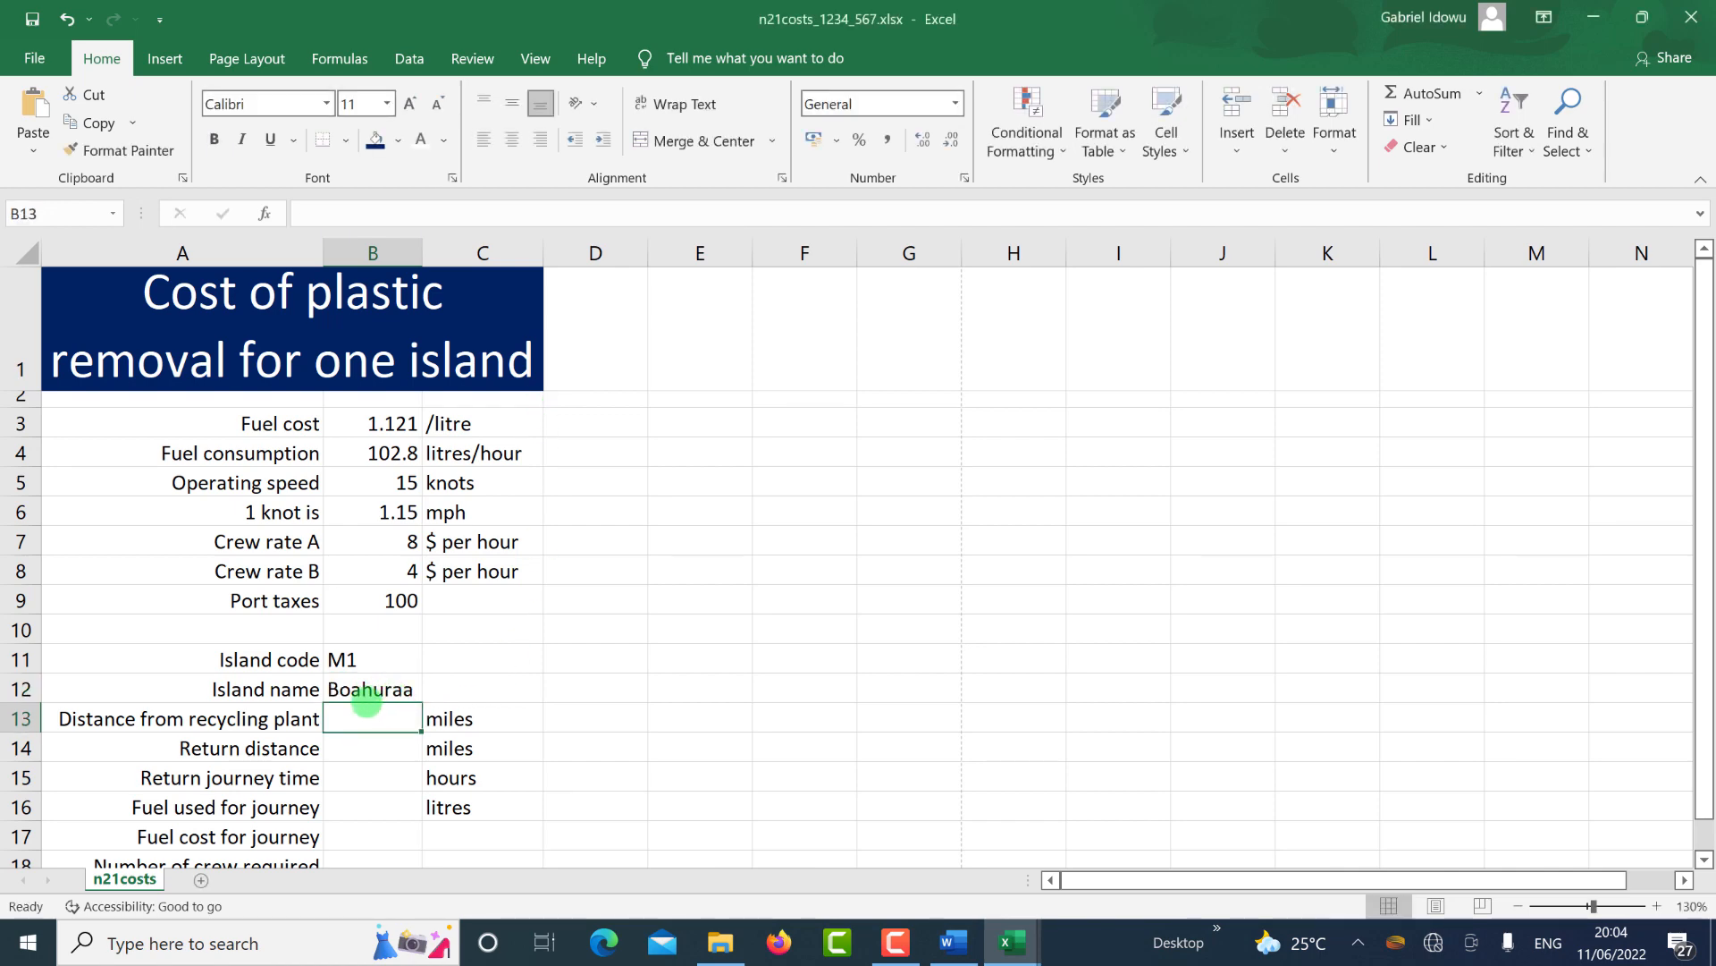
Check question 5 in the exam paper, and in Excel start a VLOOKUP in cell B13 with B11 as the lookup value.
key("alt+Tab")
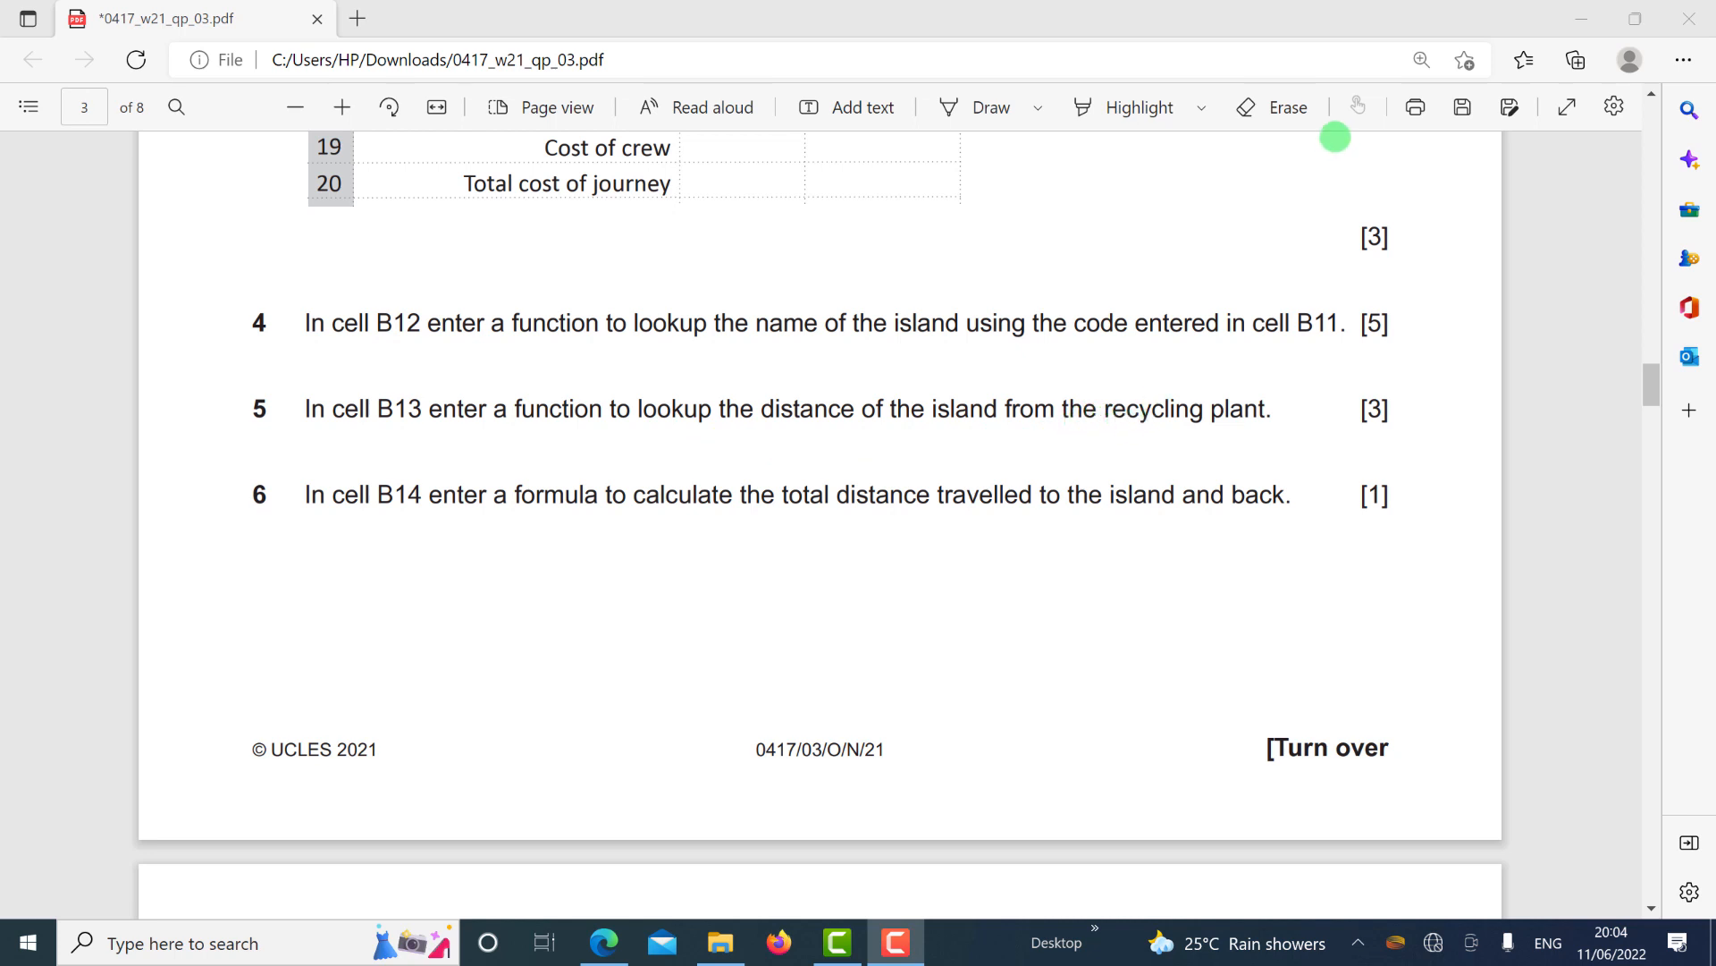
left_click_drag(759, 408, 1183, 400)
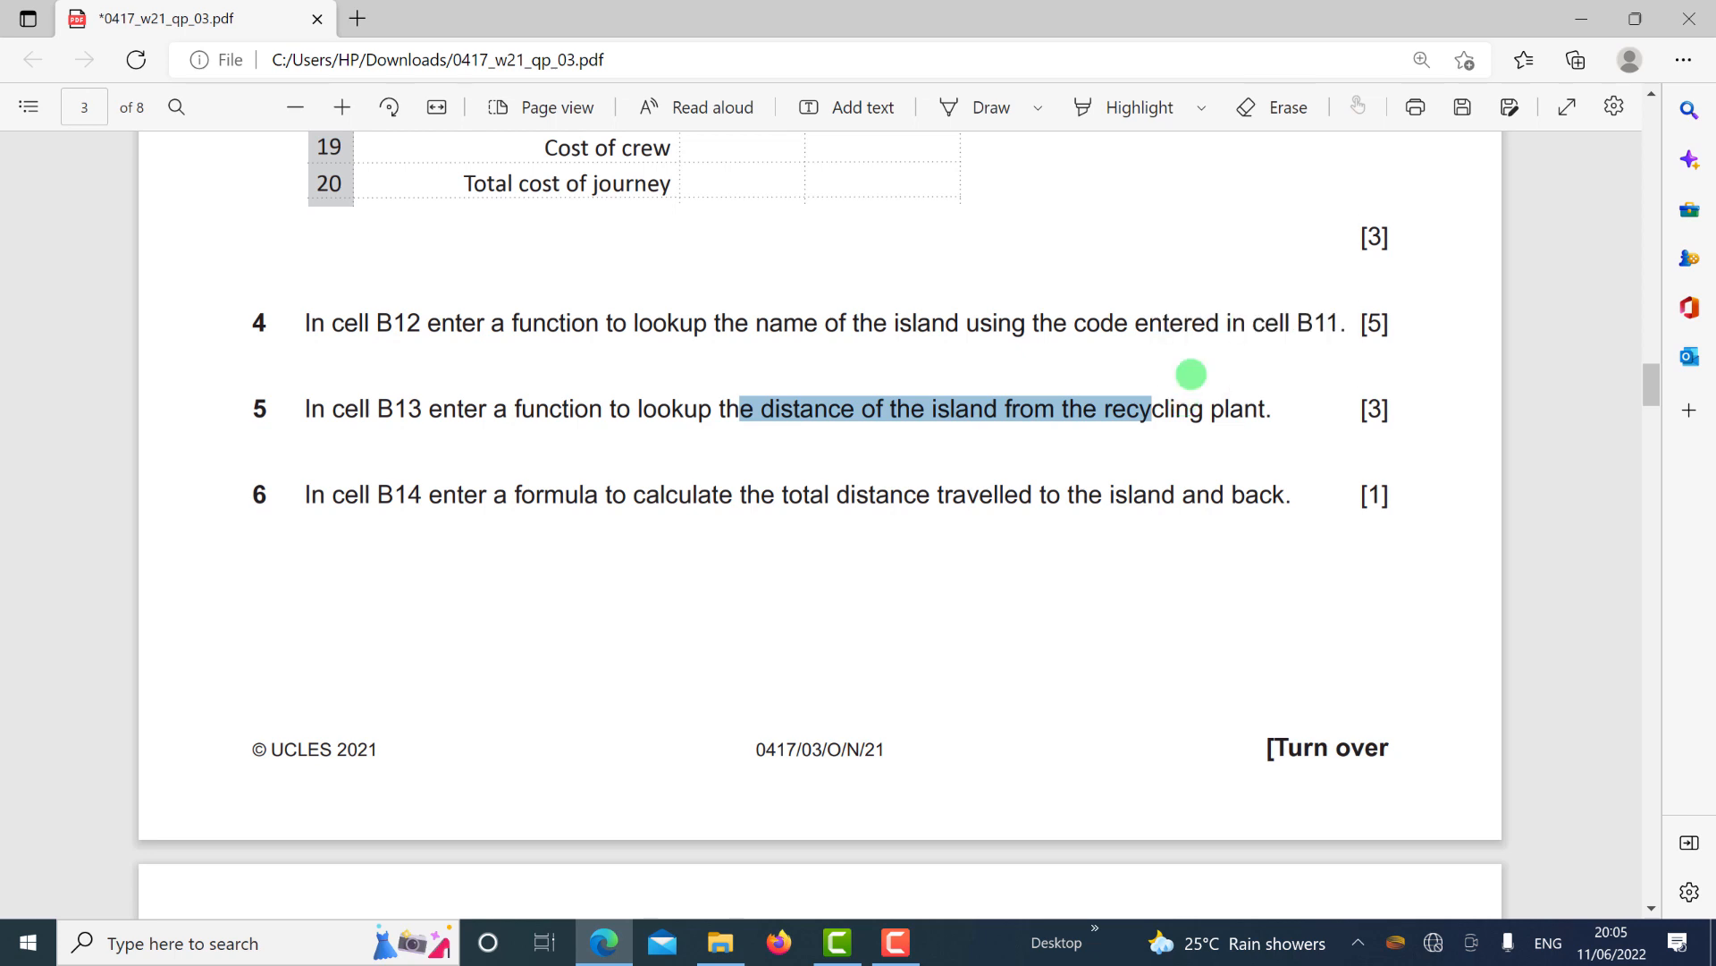
key("alt+Tab")
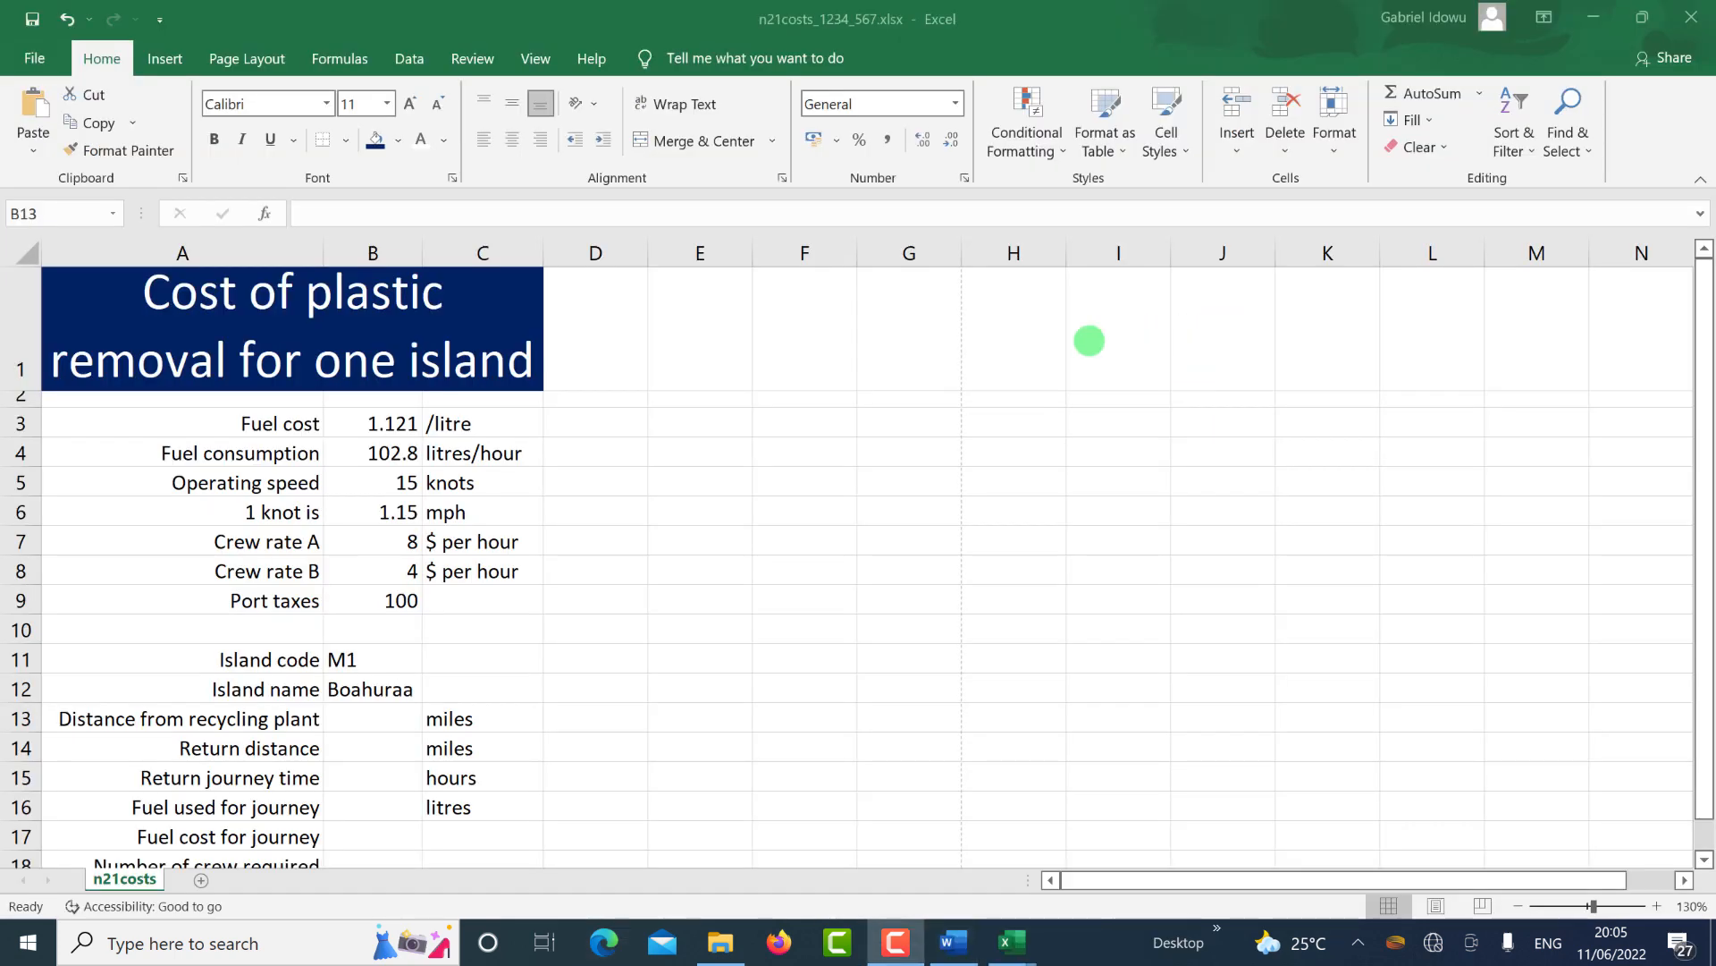
left_click(388, 718)
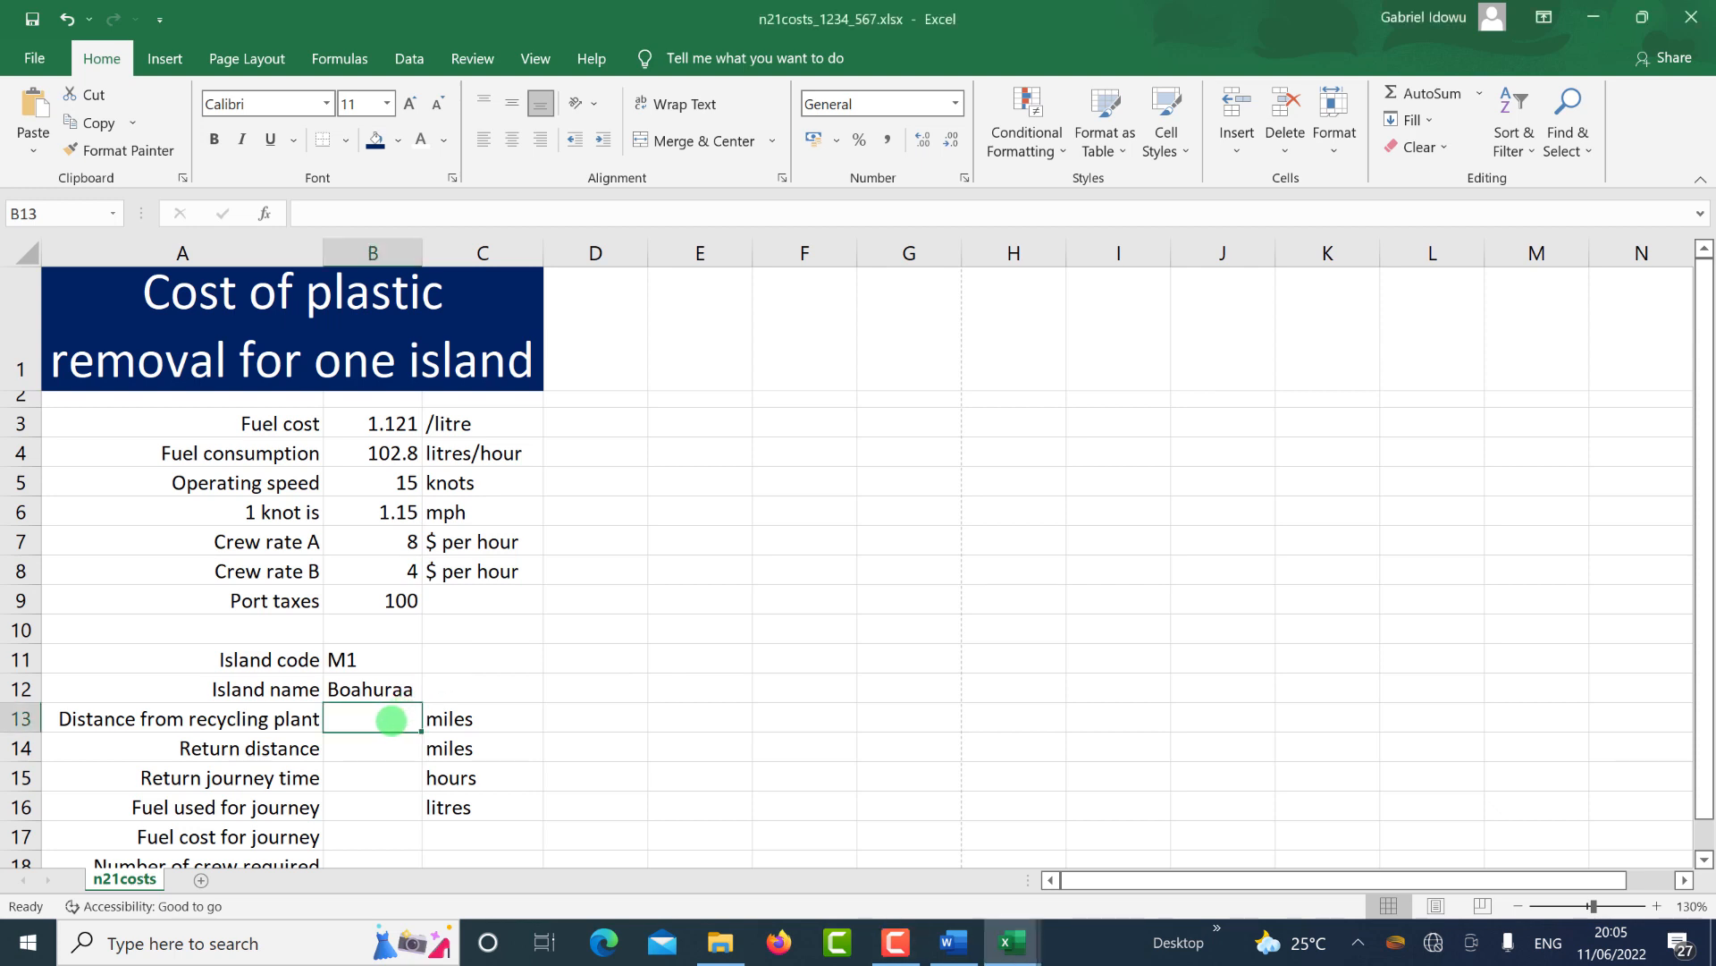
type("=vl")
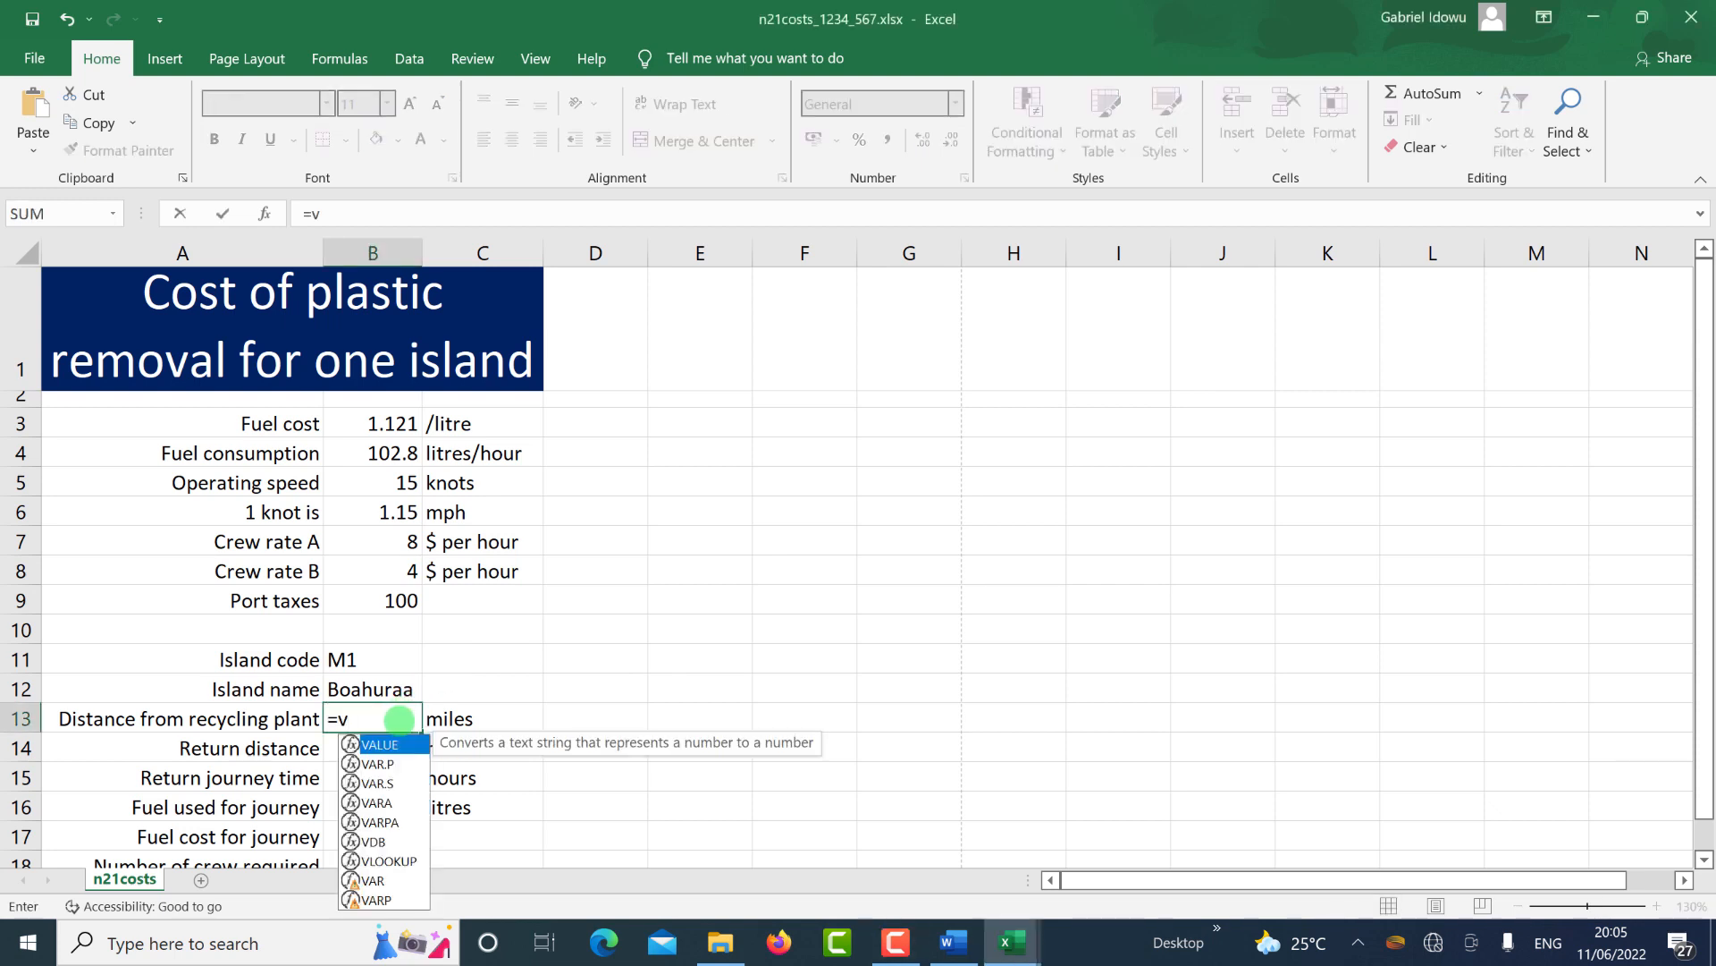
key("Tab")
left_click(370, 659)
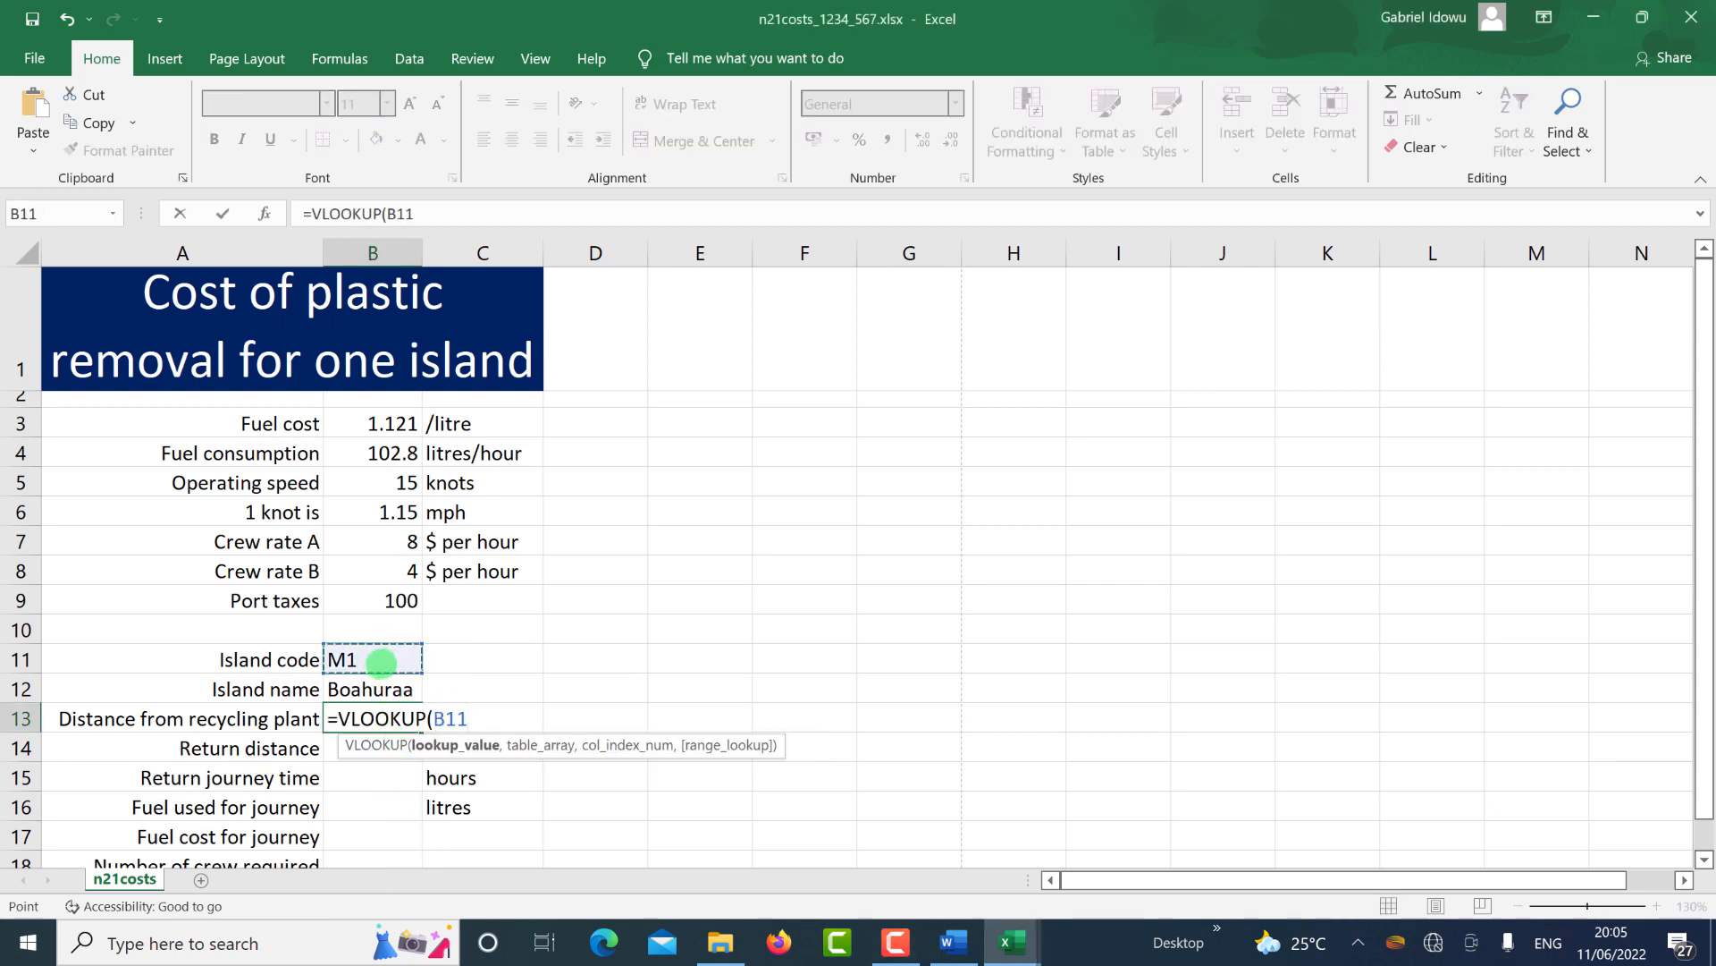
type(",")
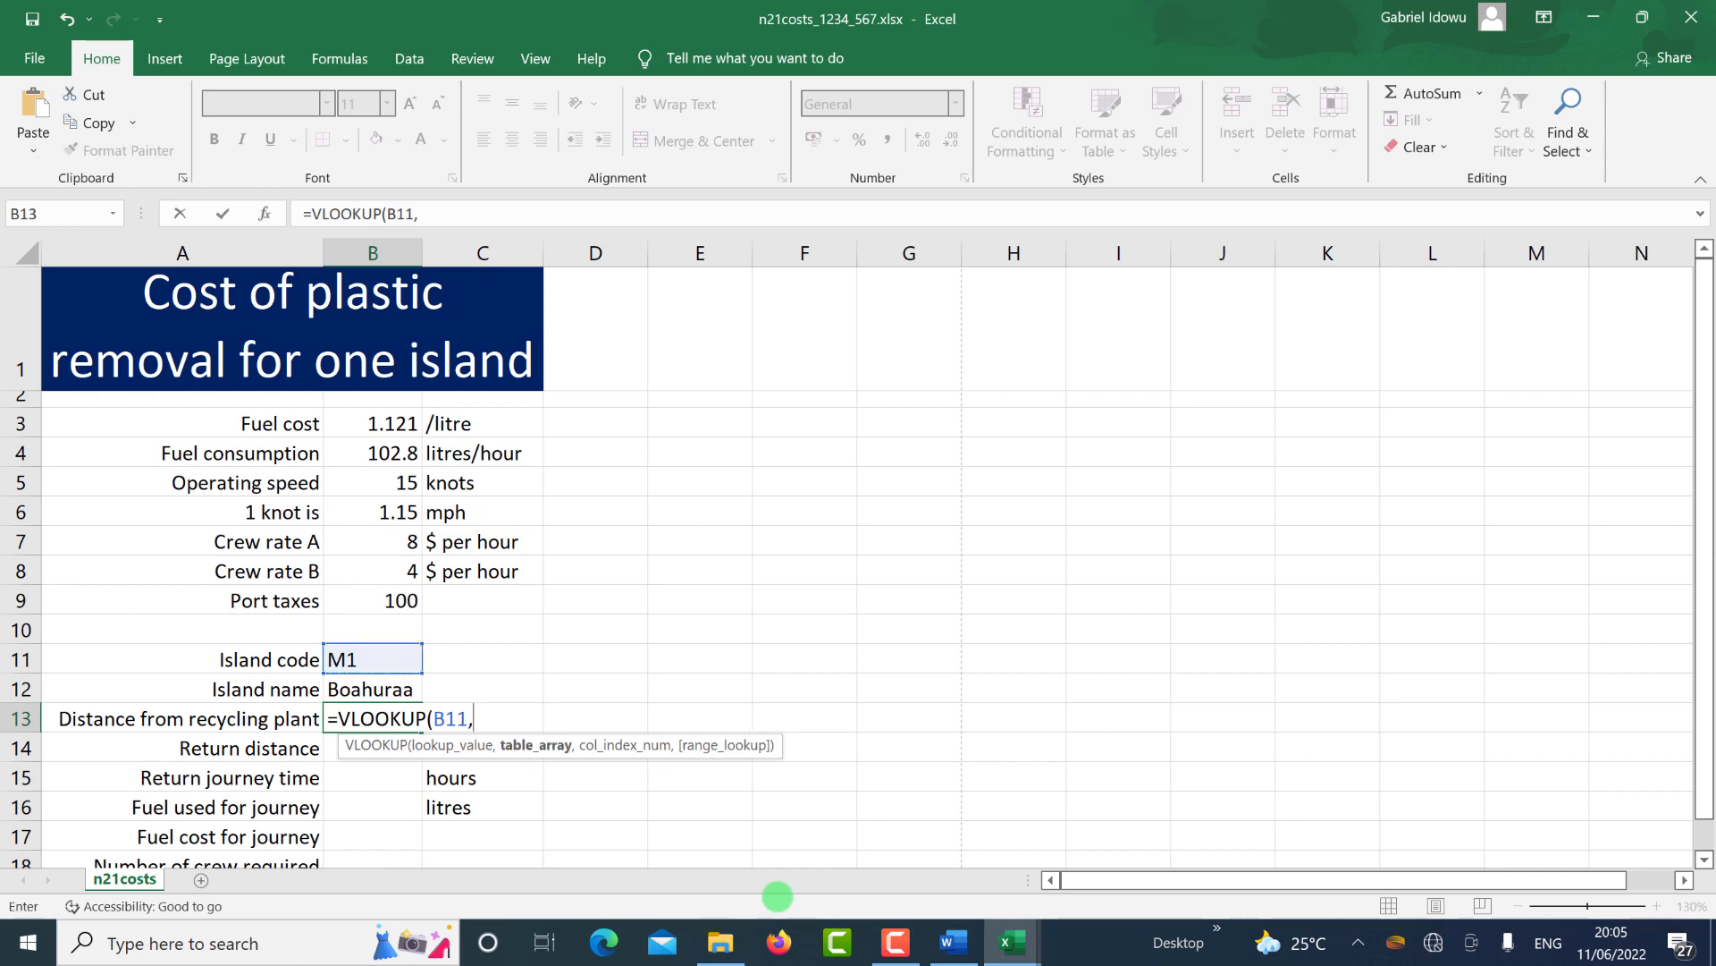
Use the absolute range A2:D86 of the n21islands.csv workbook as the table array of the B13 VLOOKUP.
left_click(1017, 942)
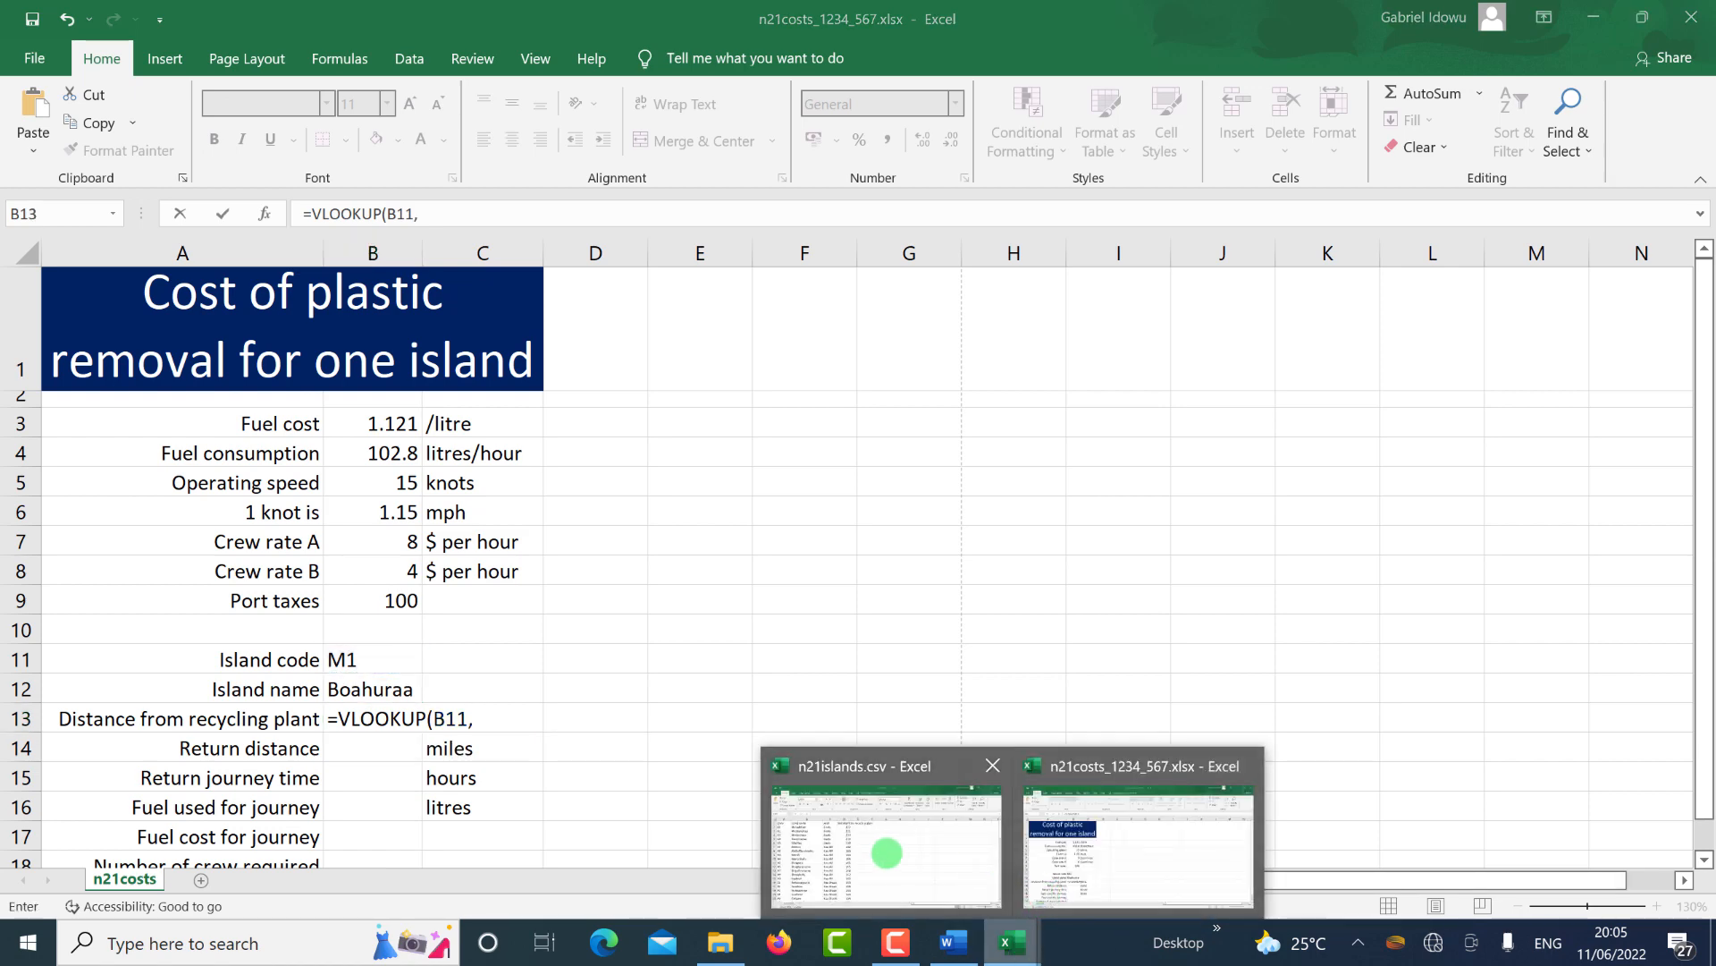
left_click(880, 843)
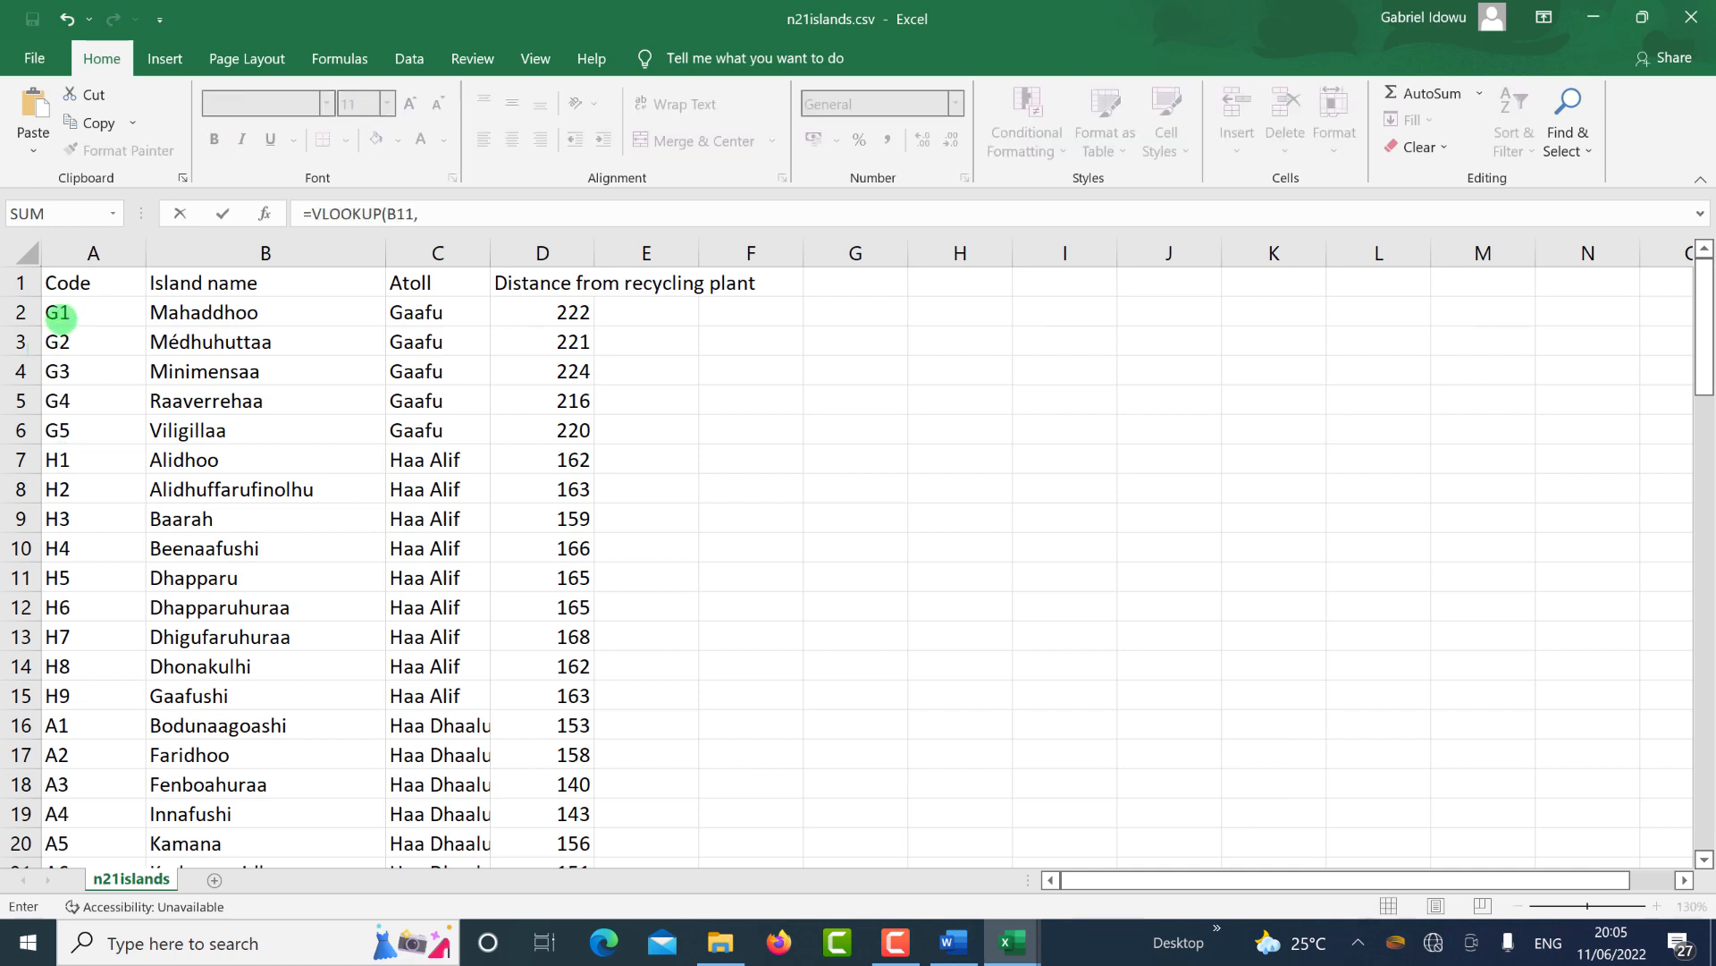
left_click_drag(67, 312, 528, 324)
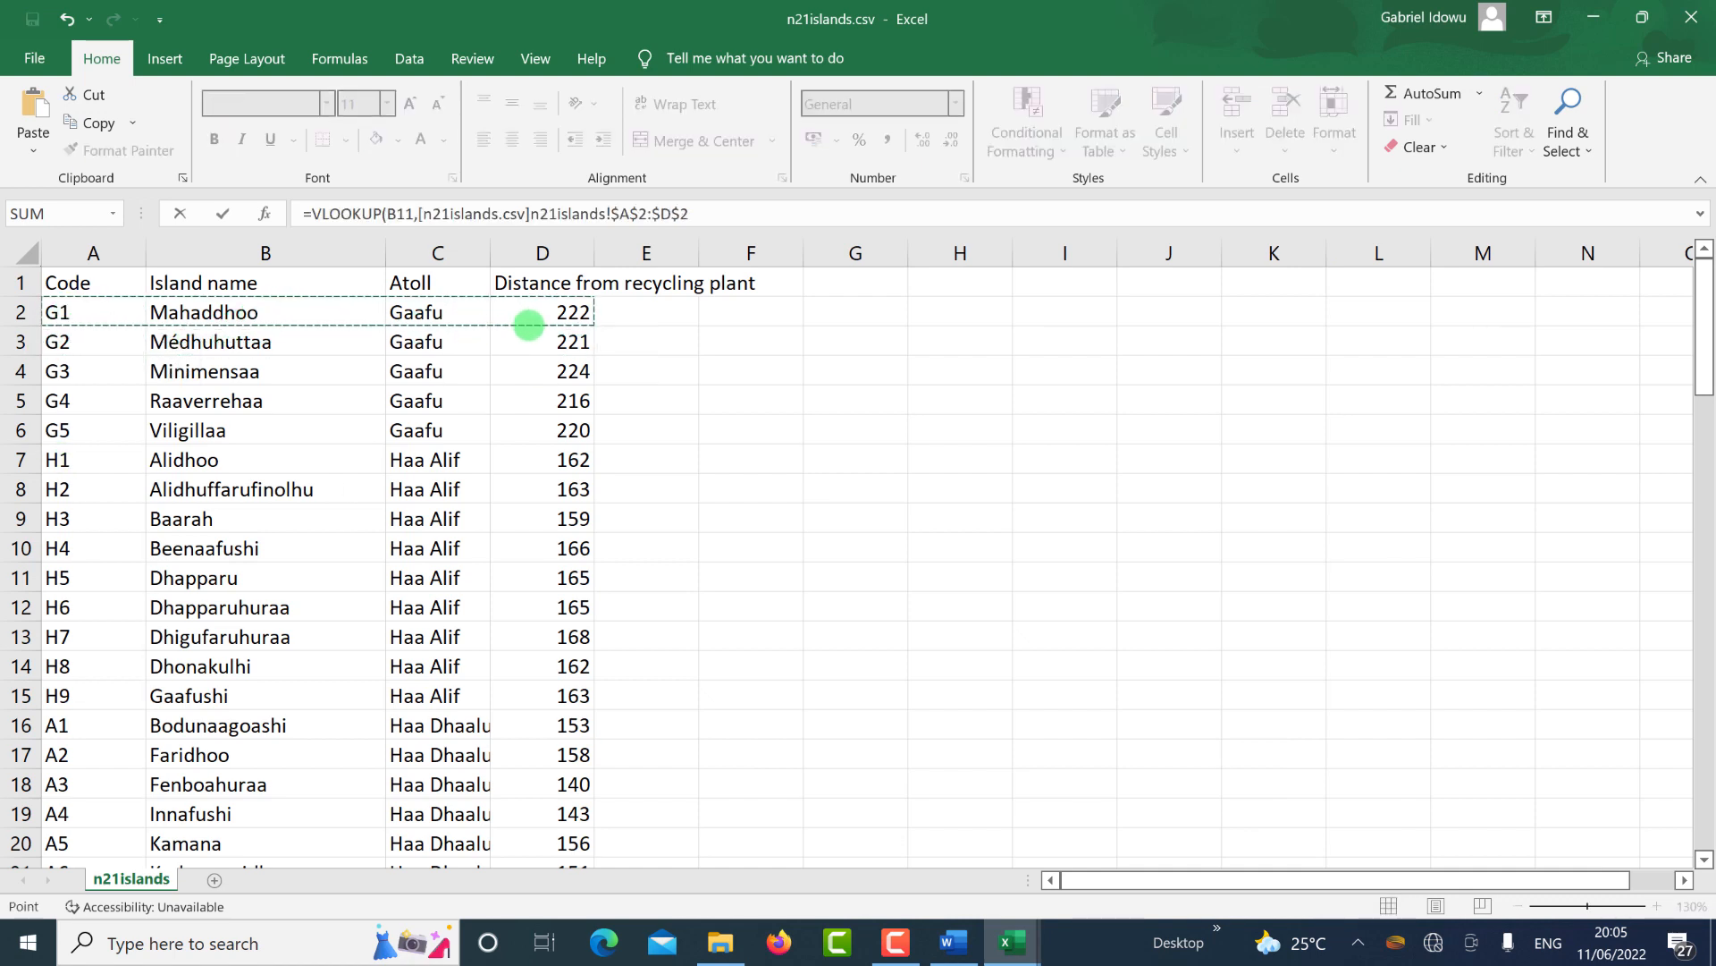
key("ctrl+shift+Down")
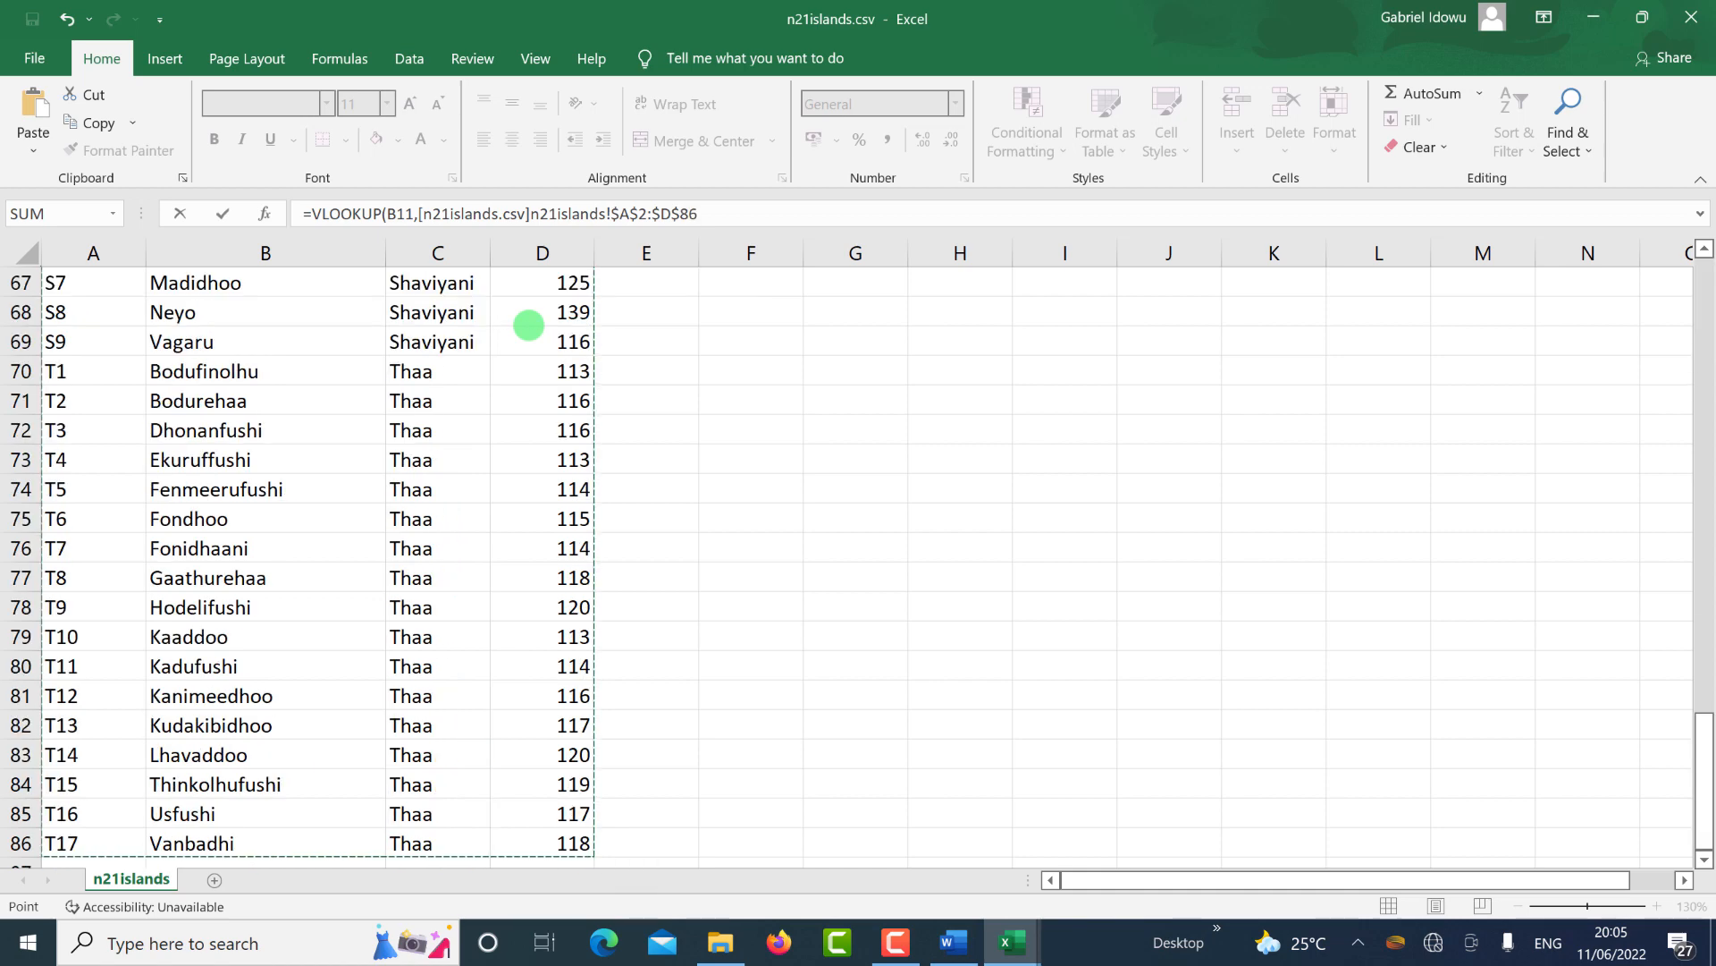
type(",")
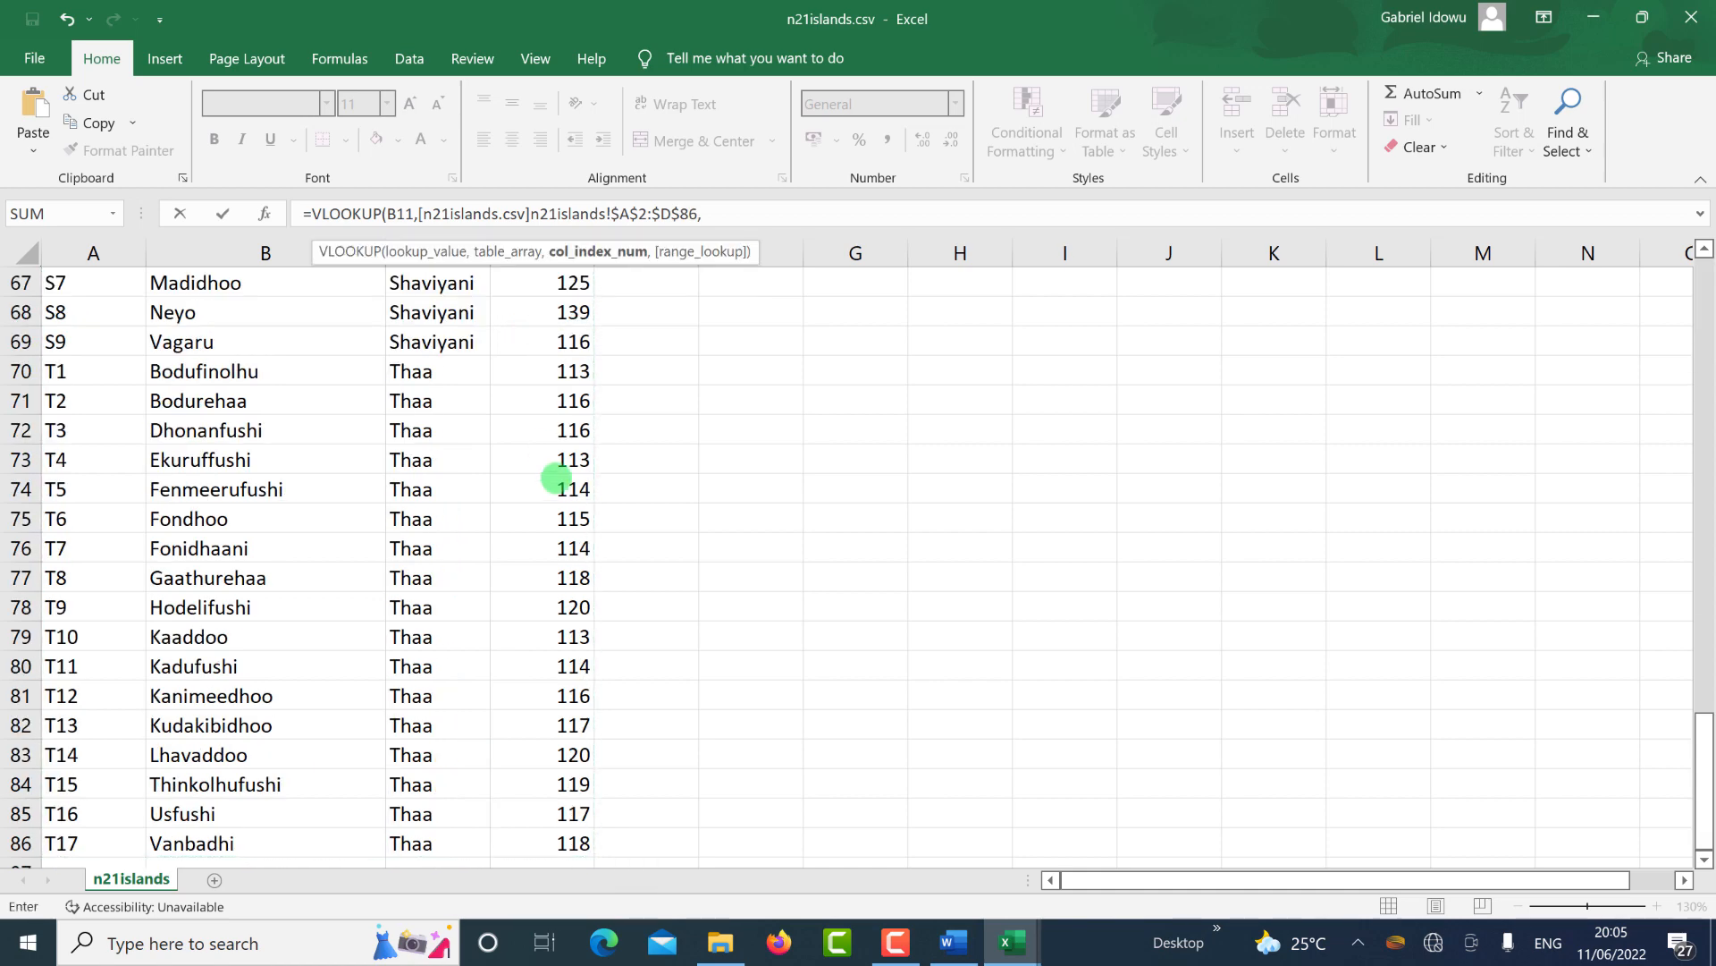
Complete the B13 VLOOKUP with column index 4 for the distance from the recycling plant and FALSE for an exact match.
scroll(537, 465, "up", 18)
scroll(503, 467, "up", 4)
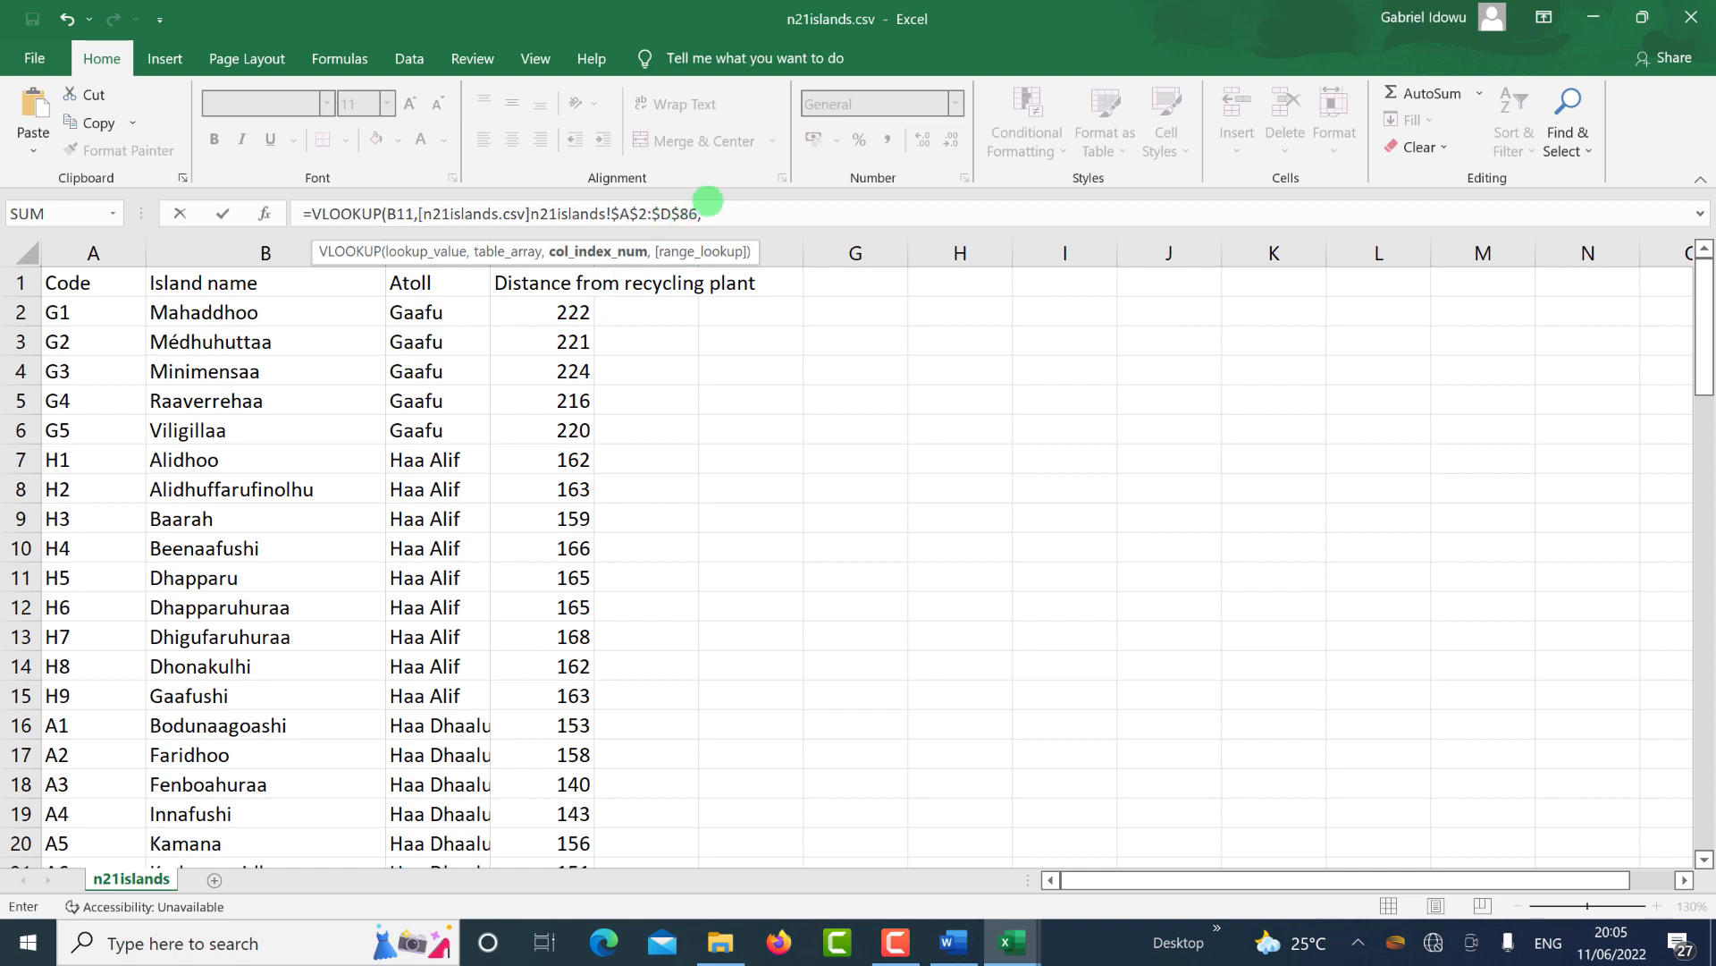
type("4")
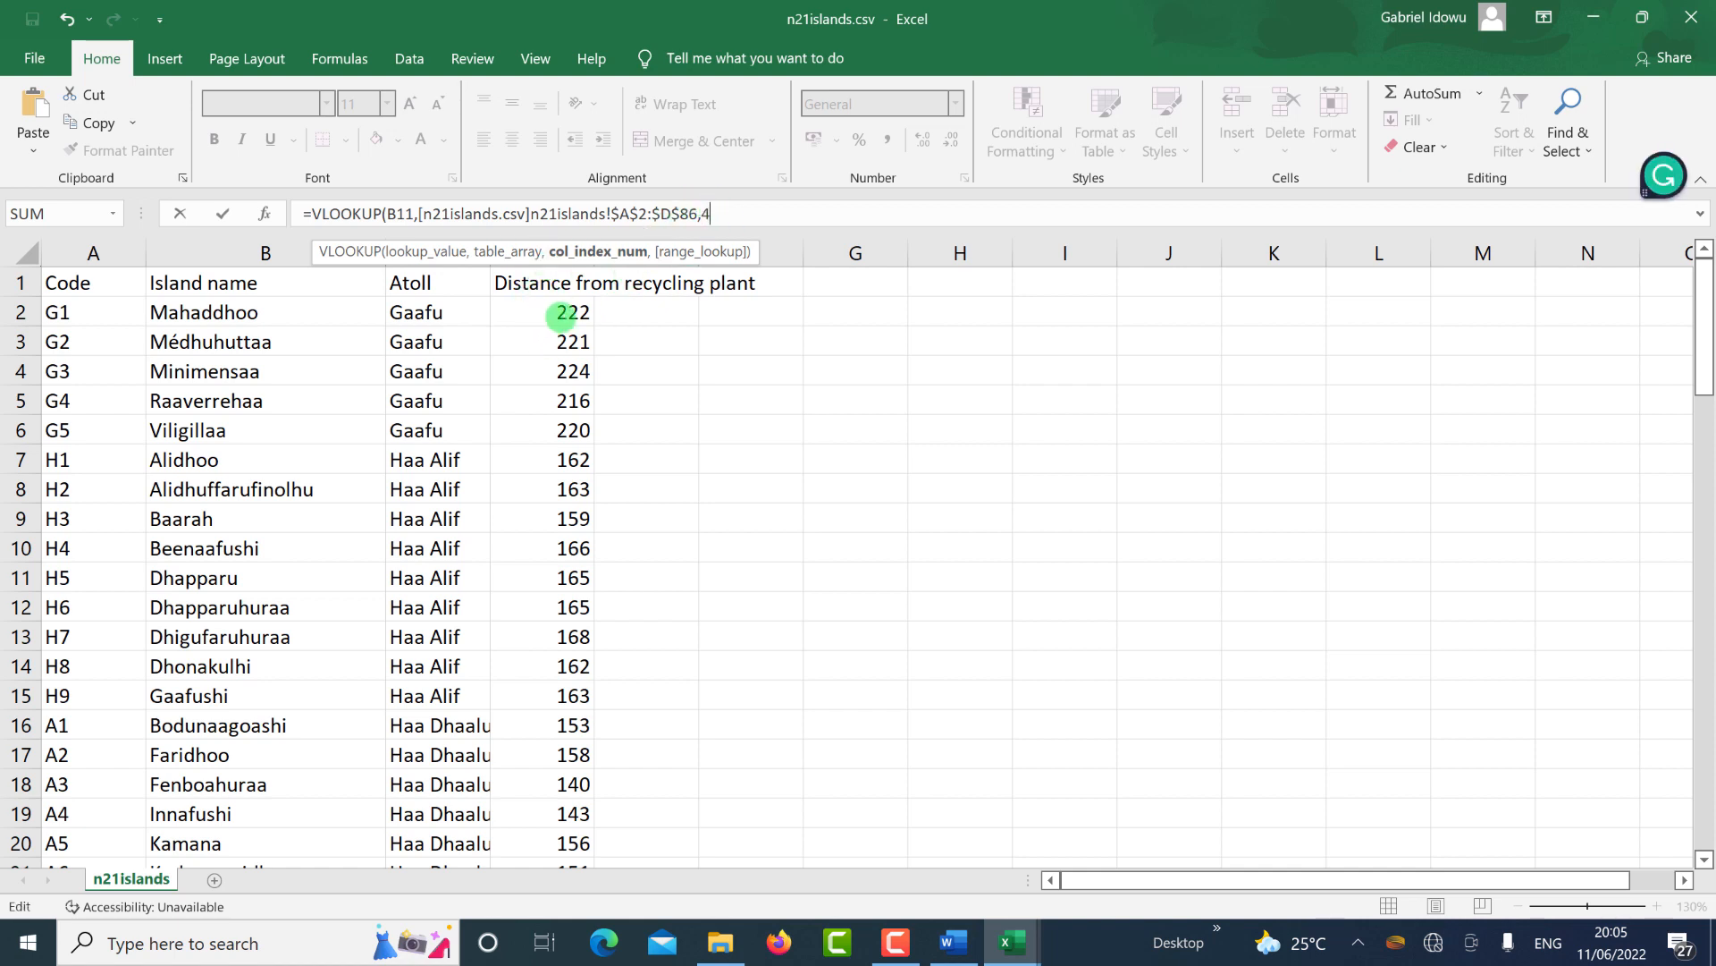
type(",")
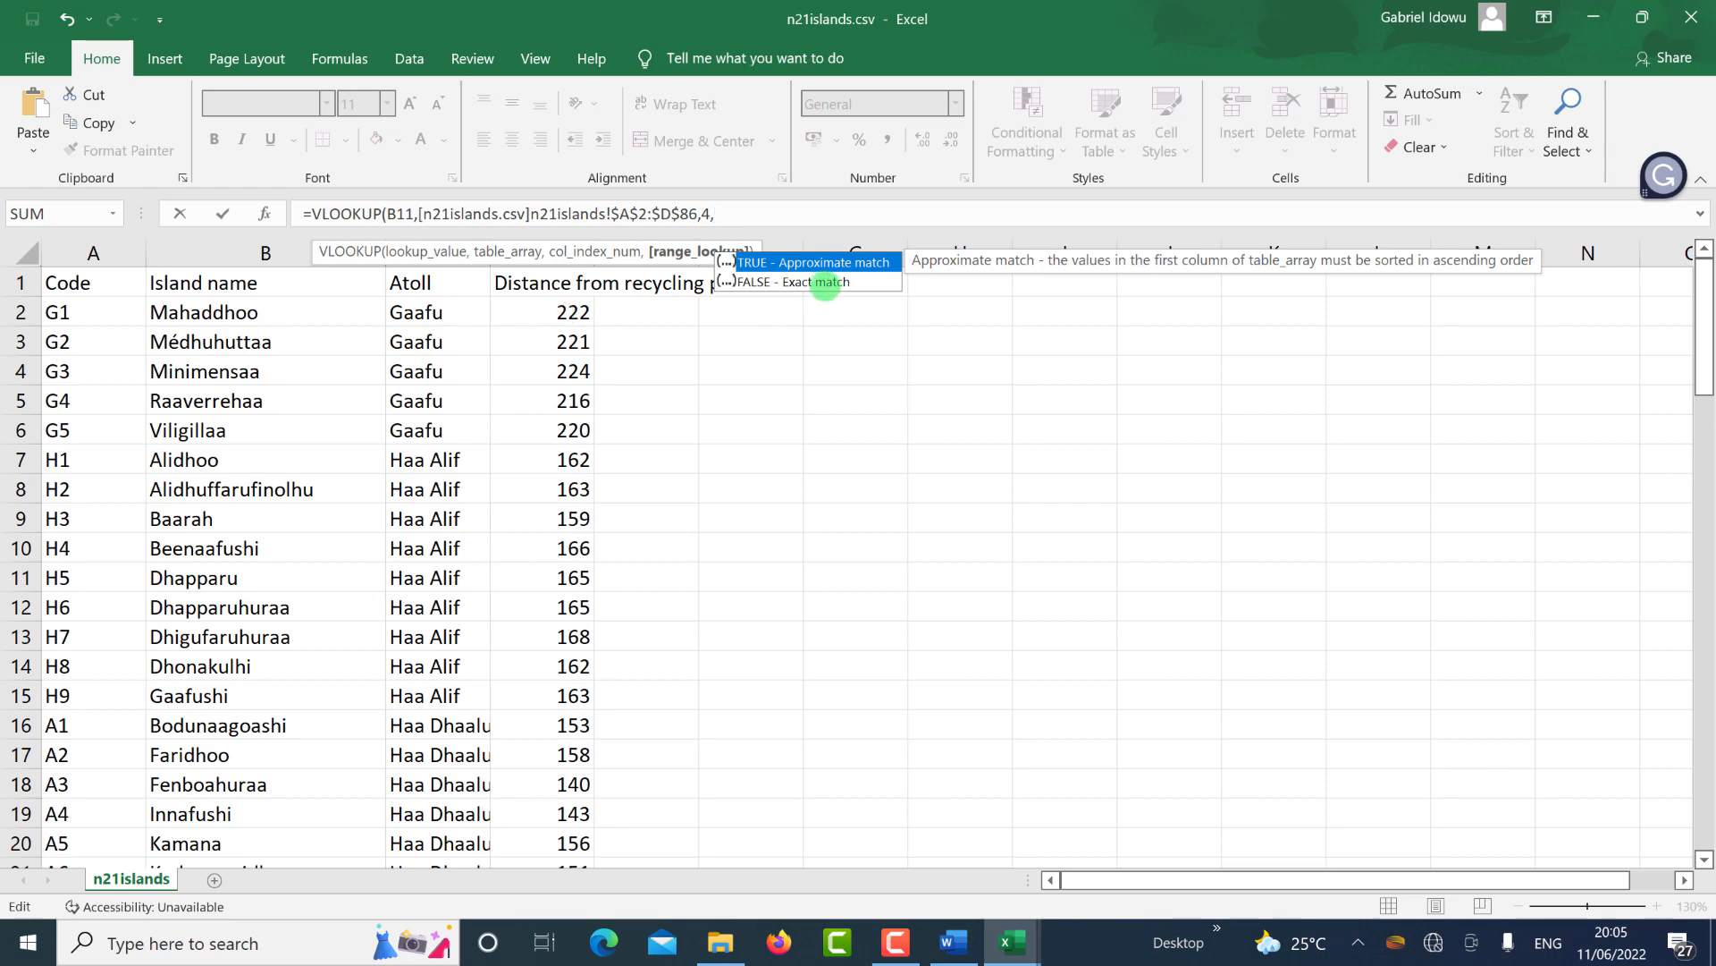
double_click(825, 283)
key("ctrl+Tab")
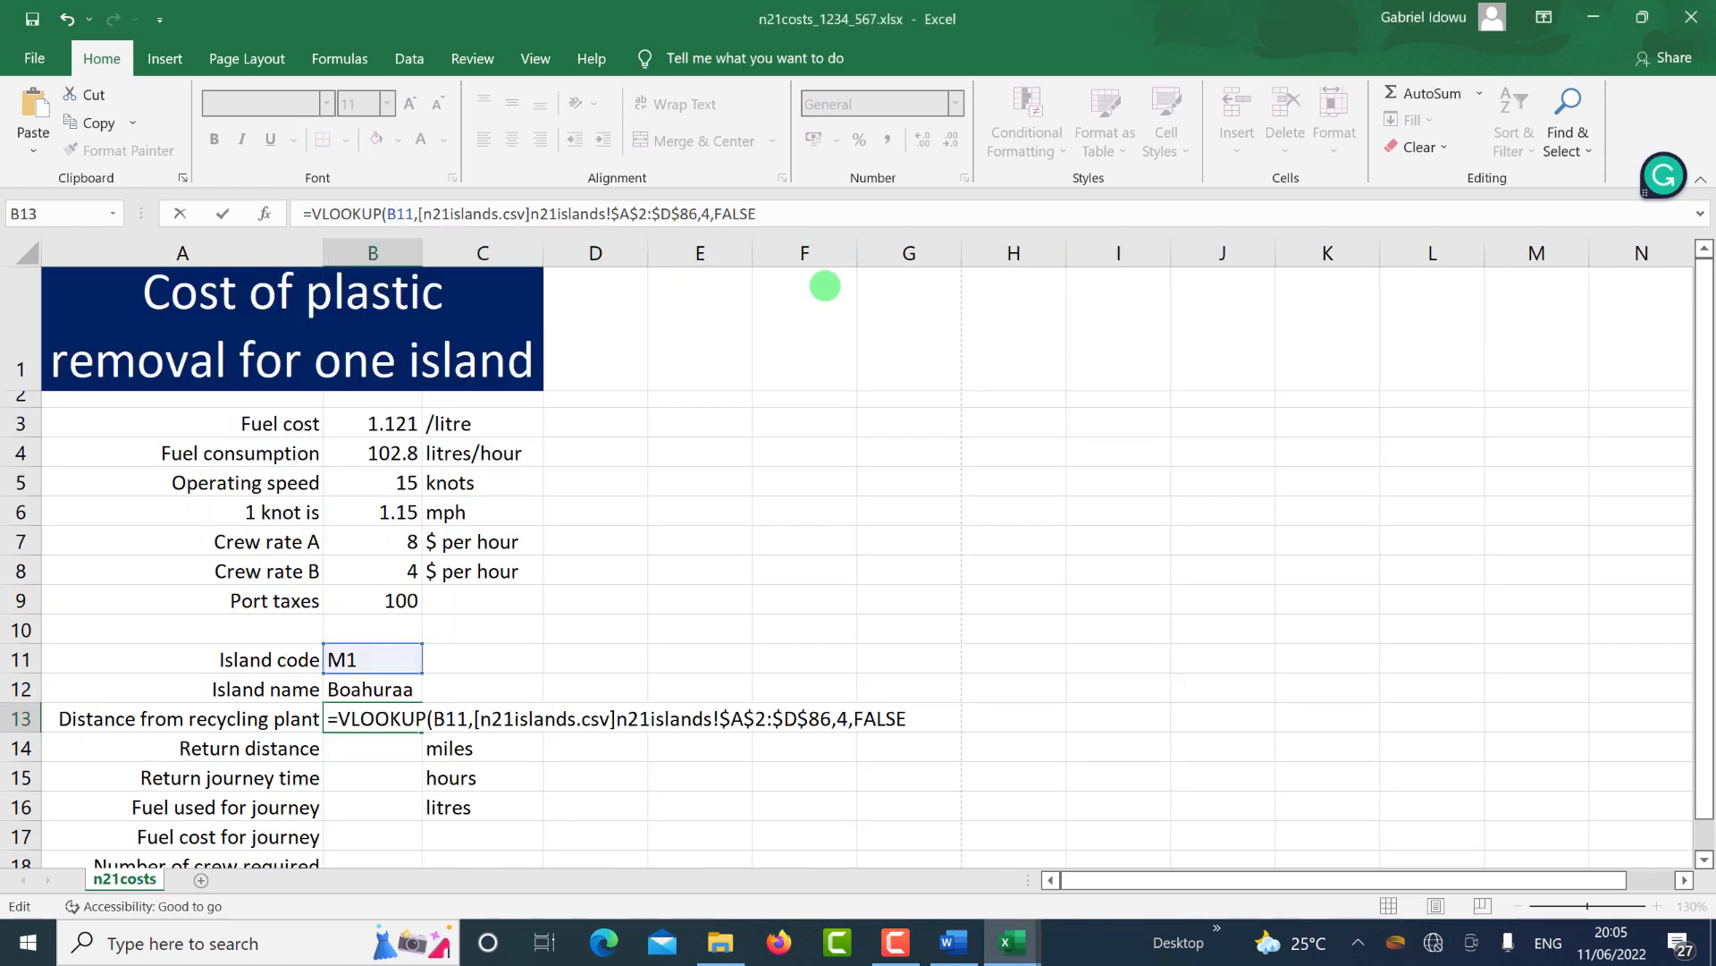
key("Return")
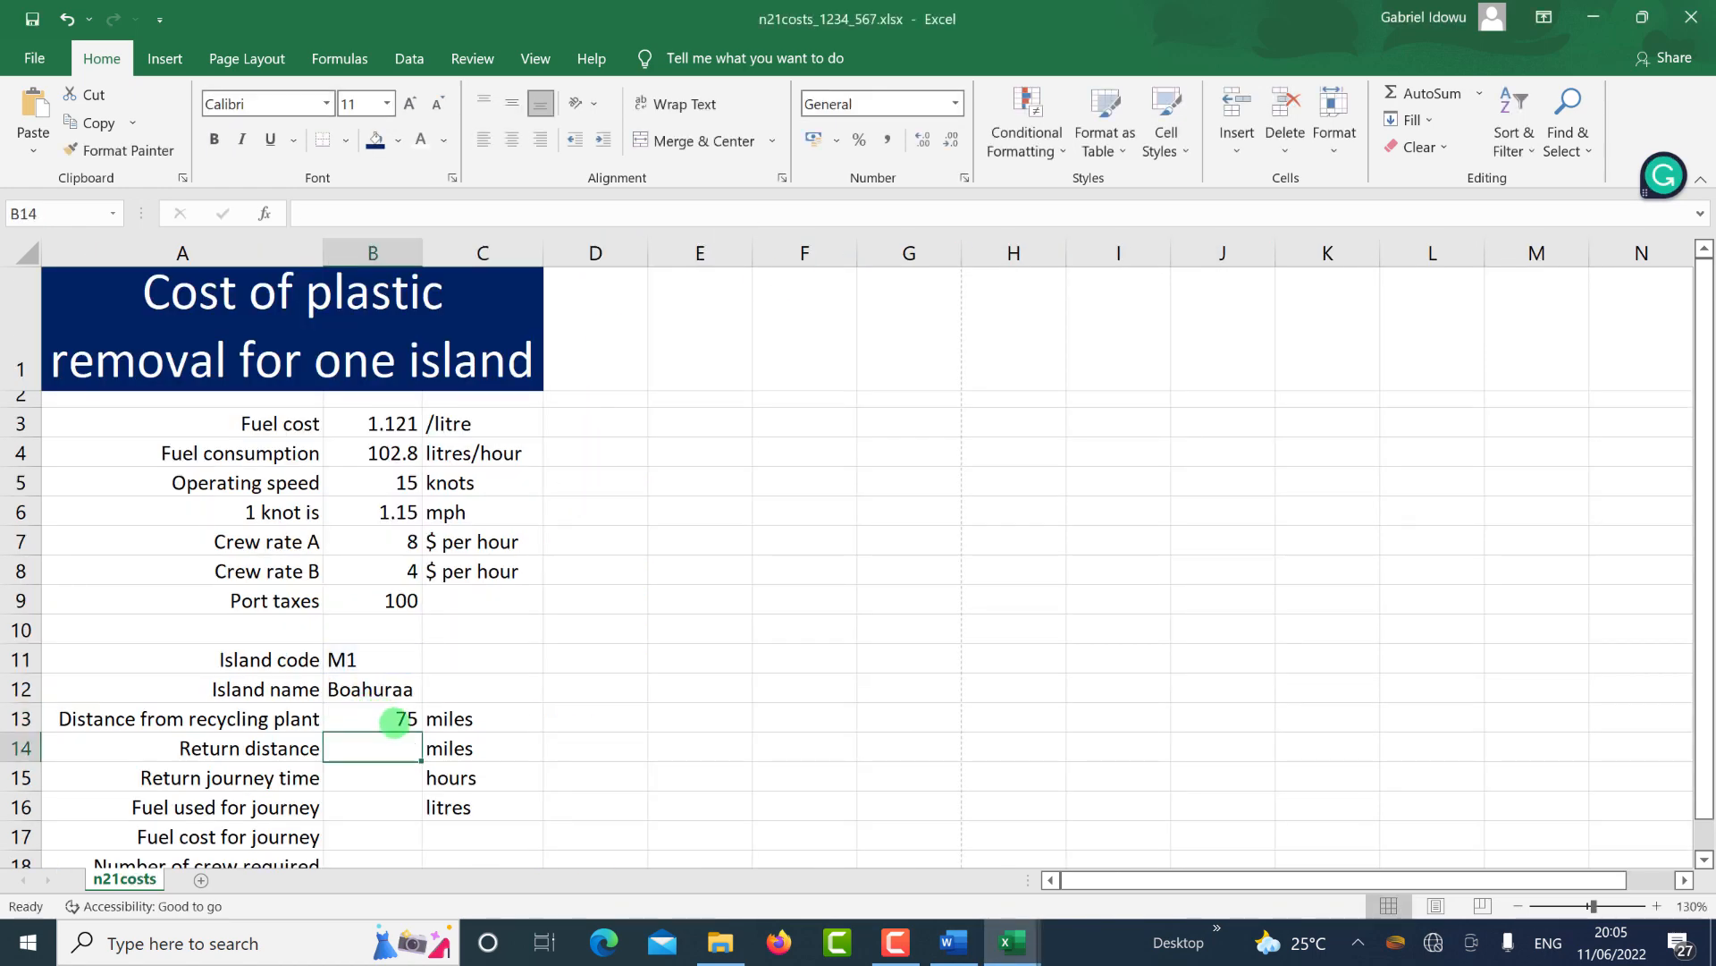
Check question 6 in the exam paper, and in Excel enter the return distance formula =B13*2 in cell B14.
key("alt+Tab")
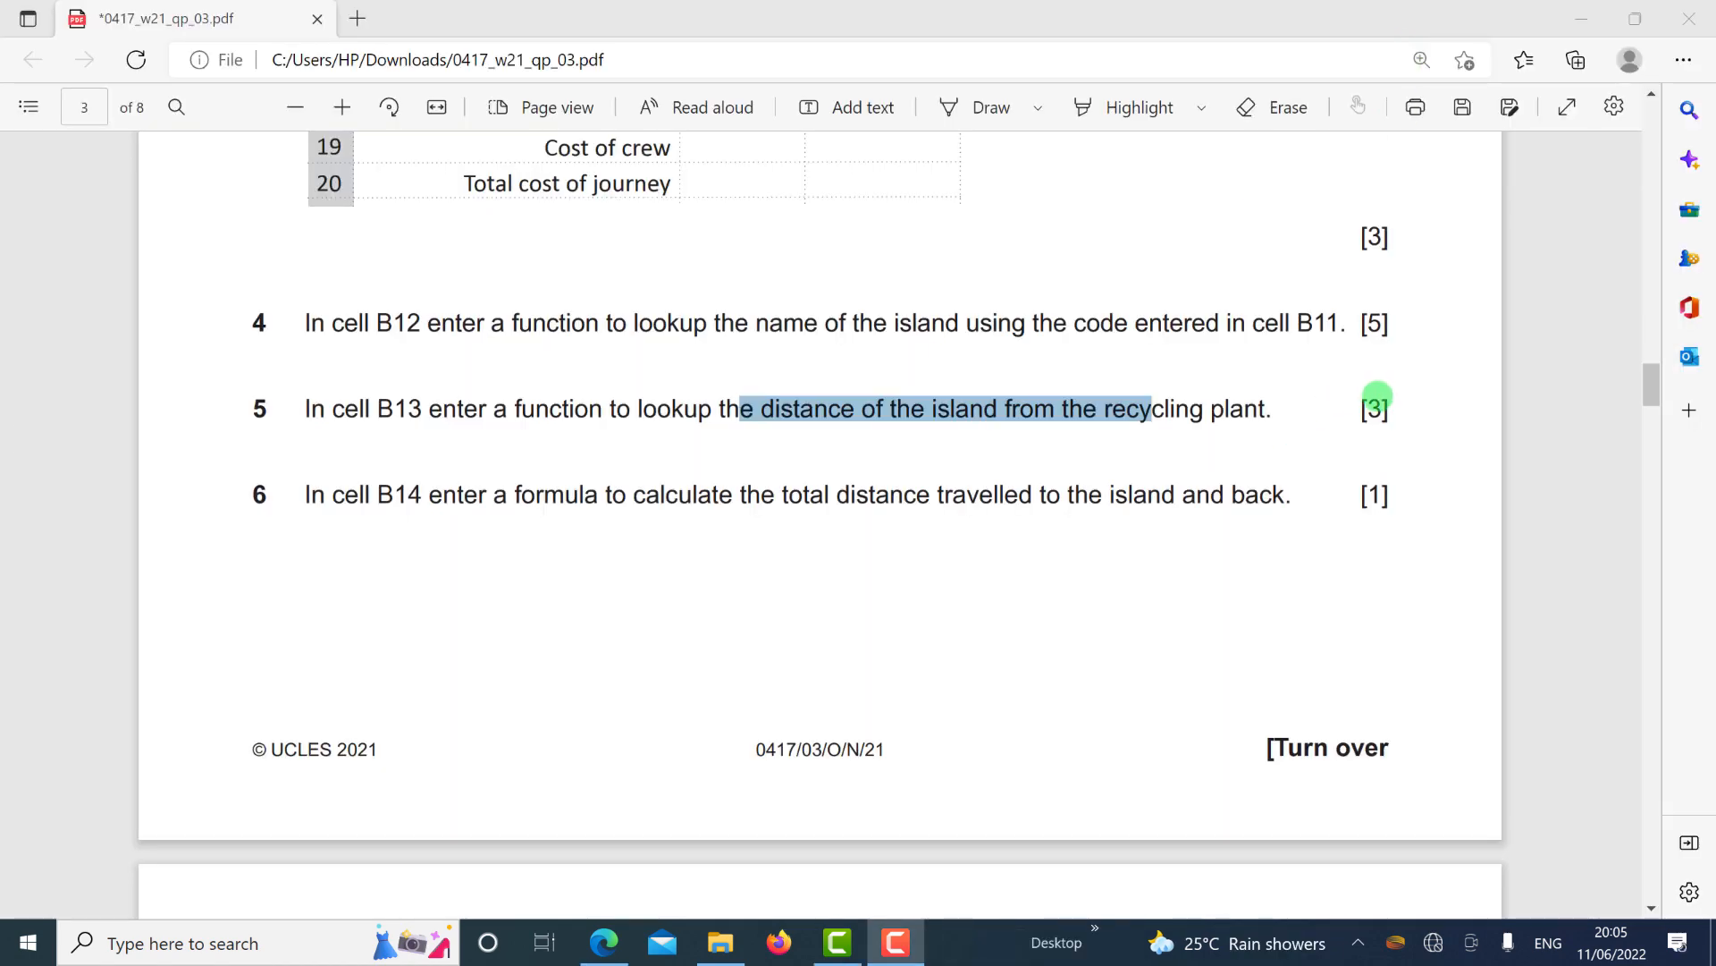
left_click(1375, 403)
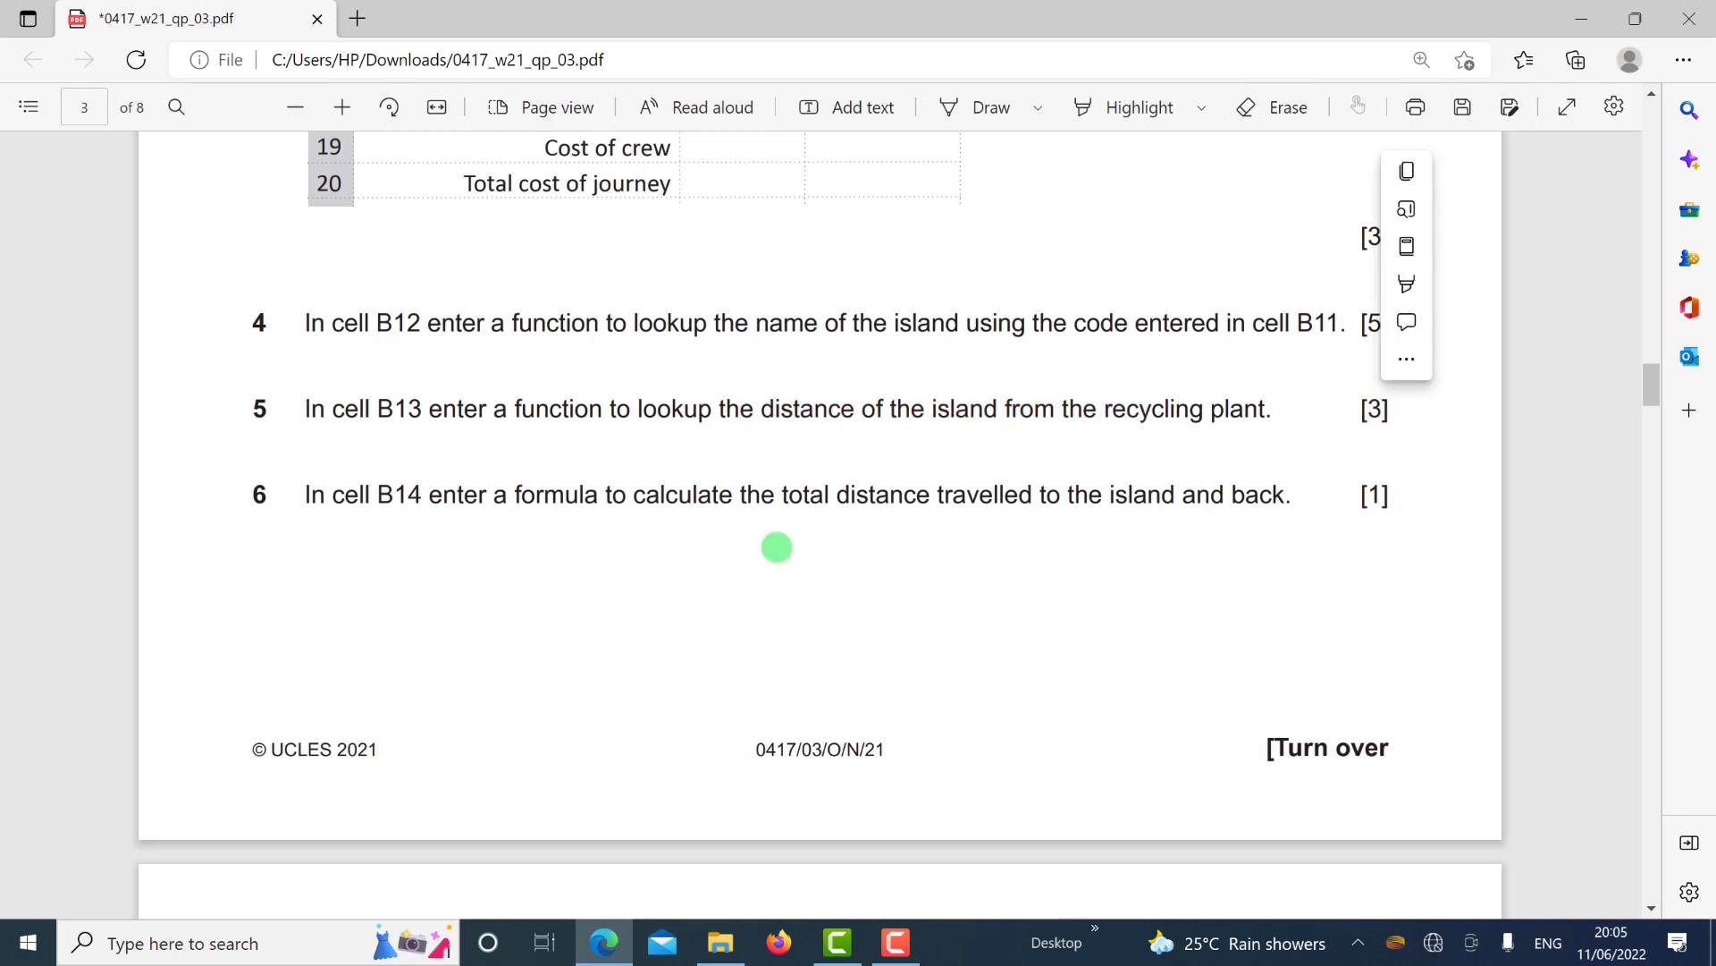
left_click_drag(290, 541, 305, 514)
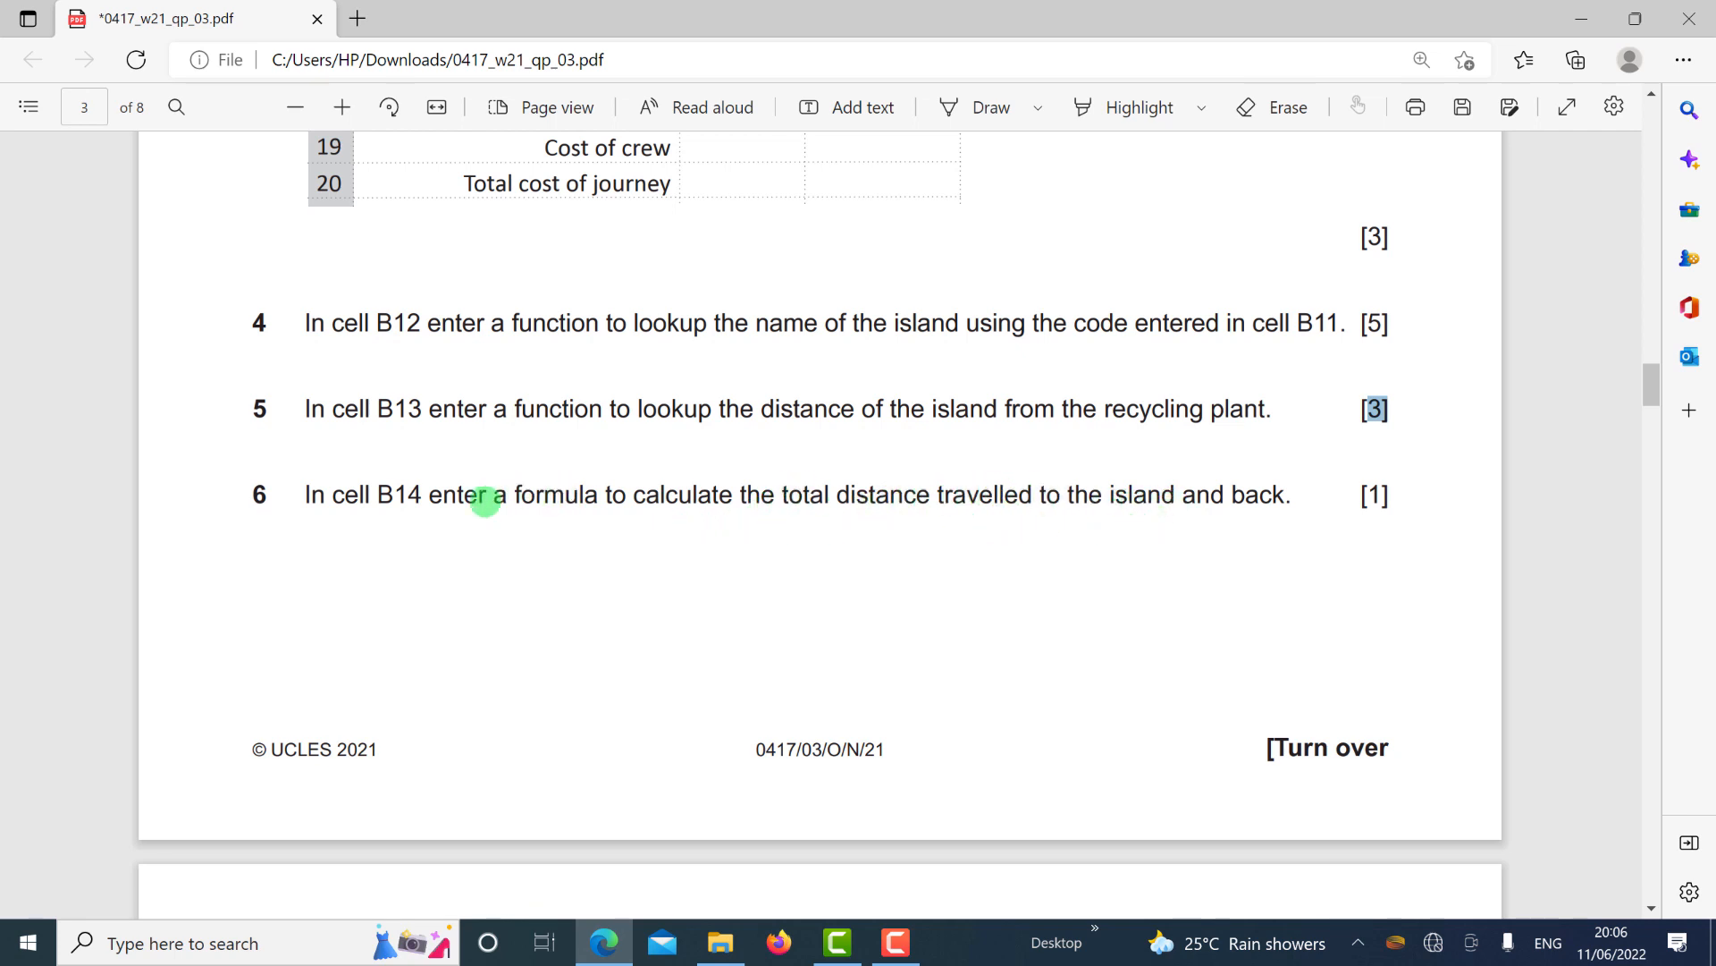
left_click_drag(633, 495, 934, 497)
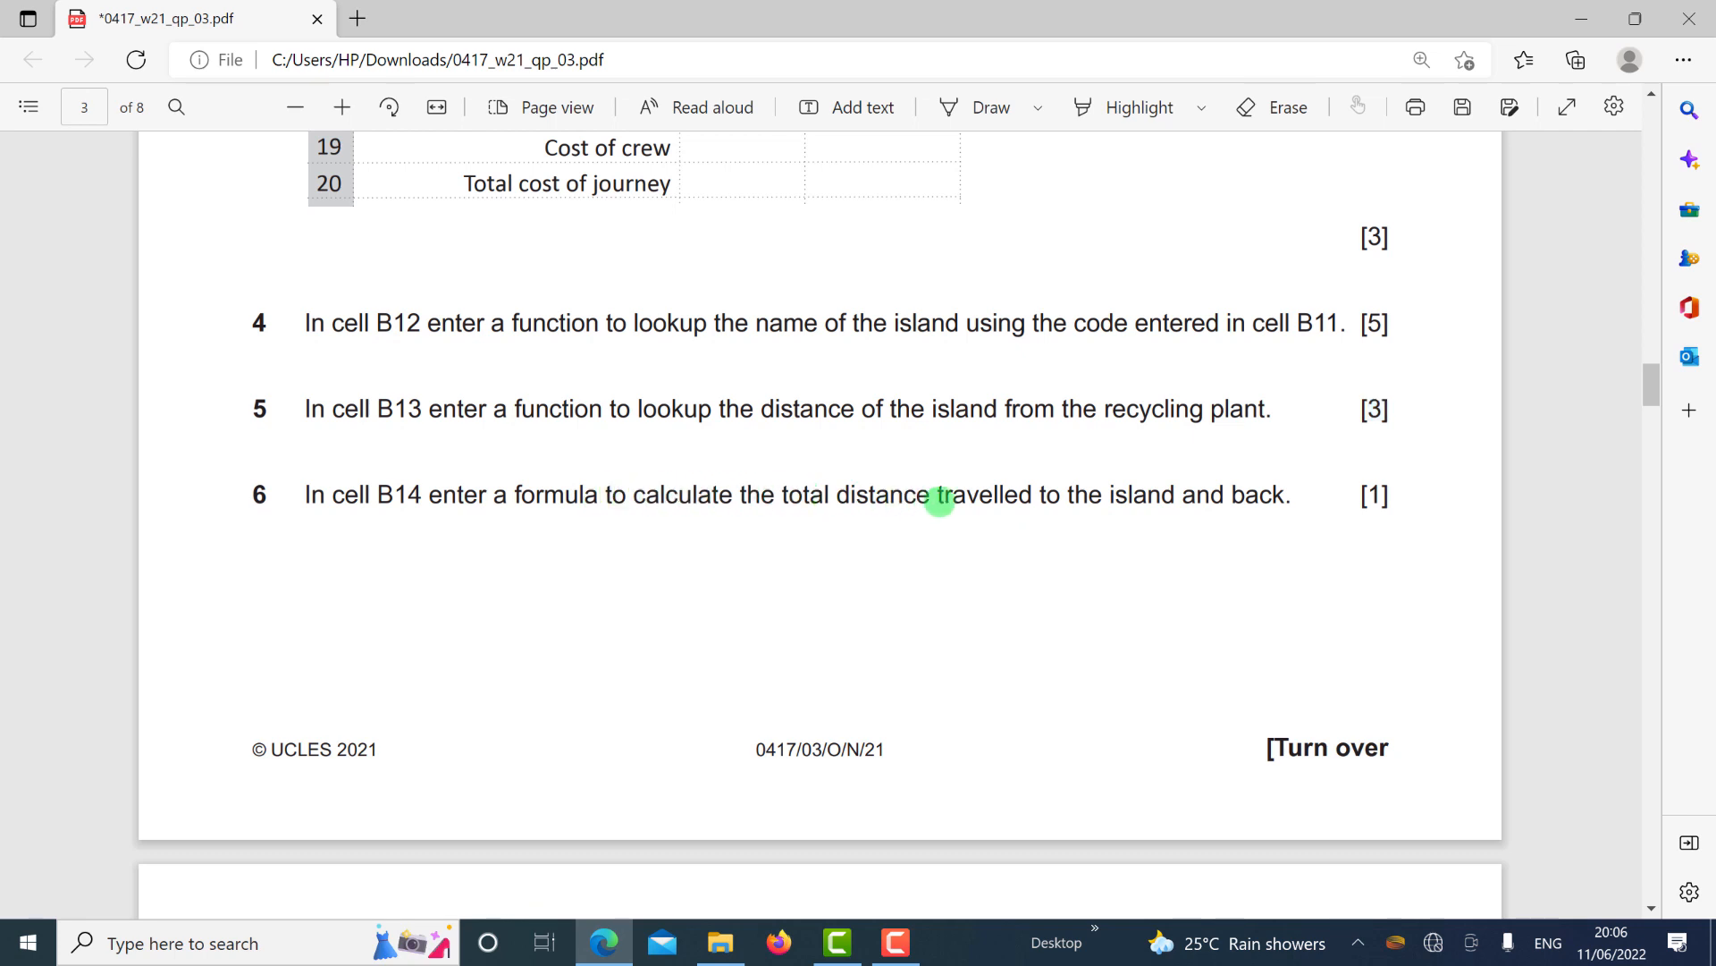
left_click_drag(1159, 495, 1293, 490)
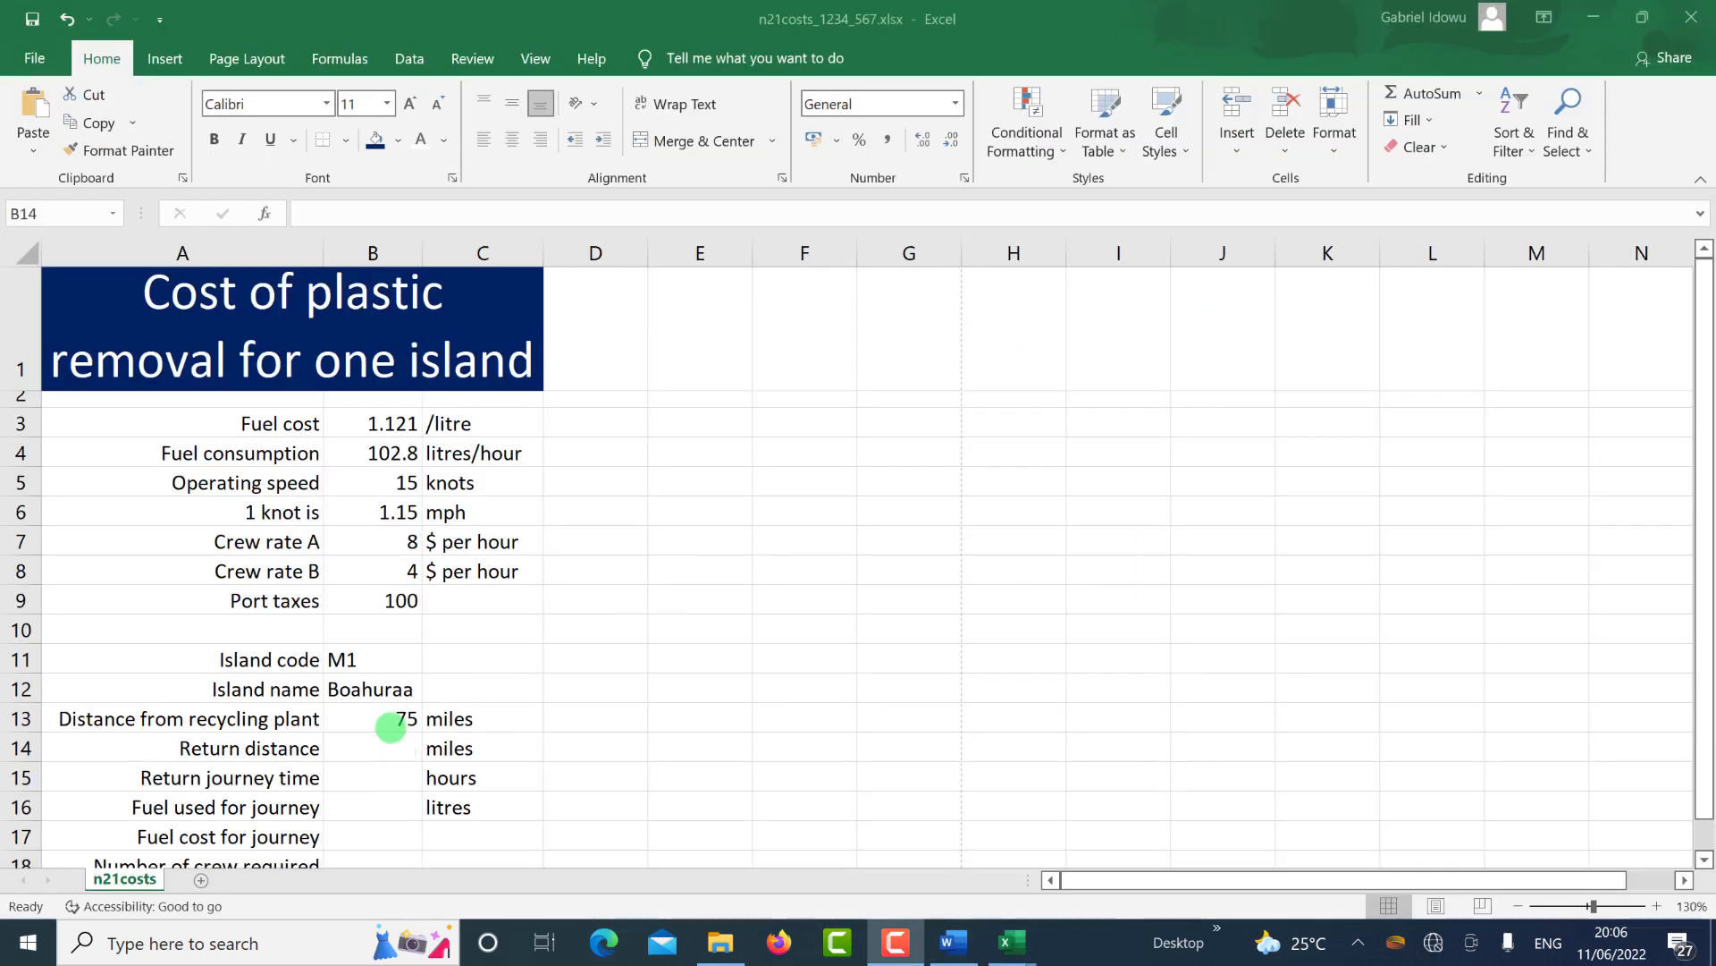
left_click(391, 719)
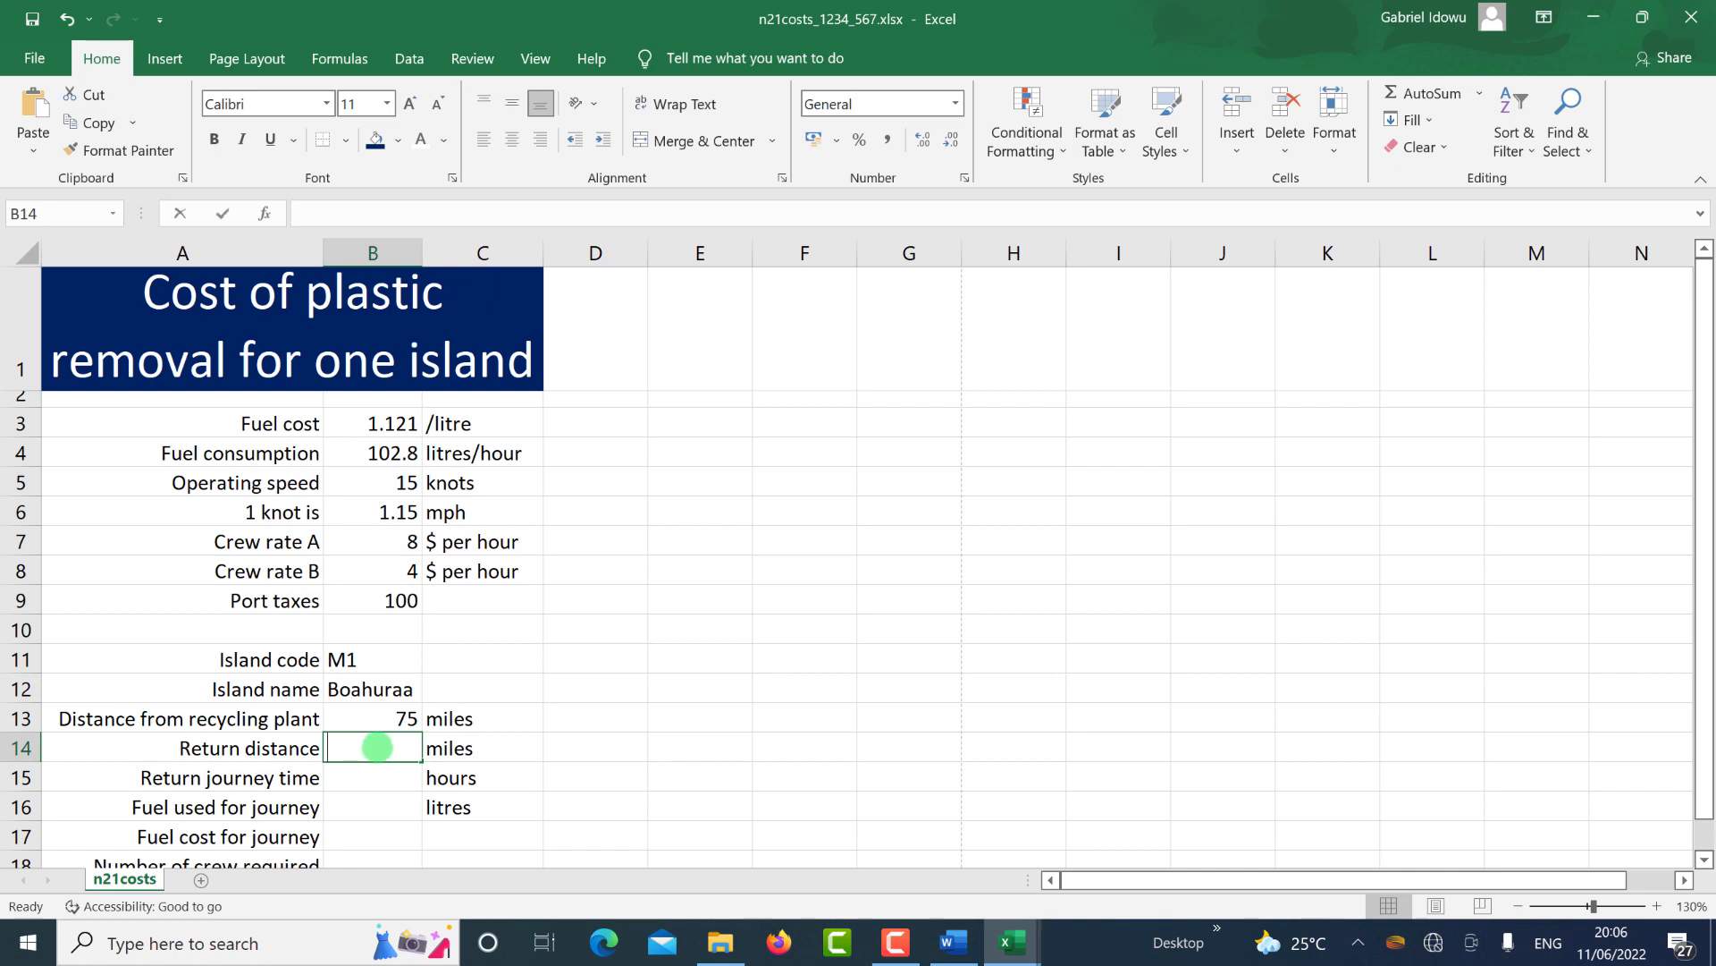
type("=")
left_click(385, 716)
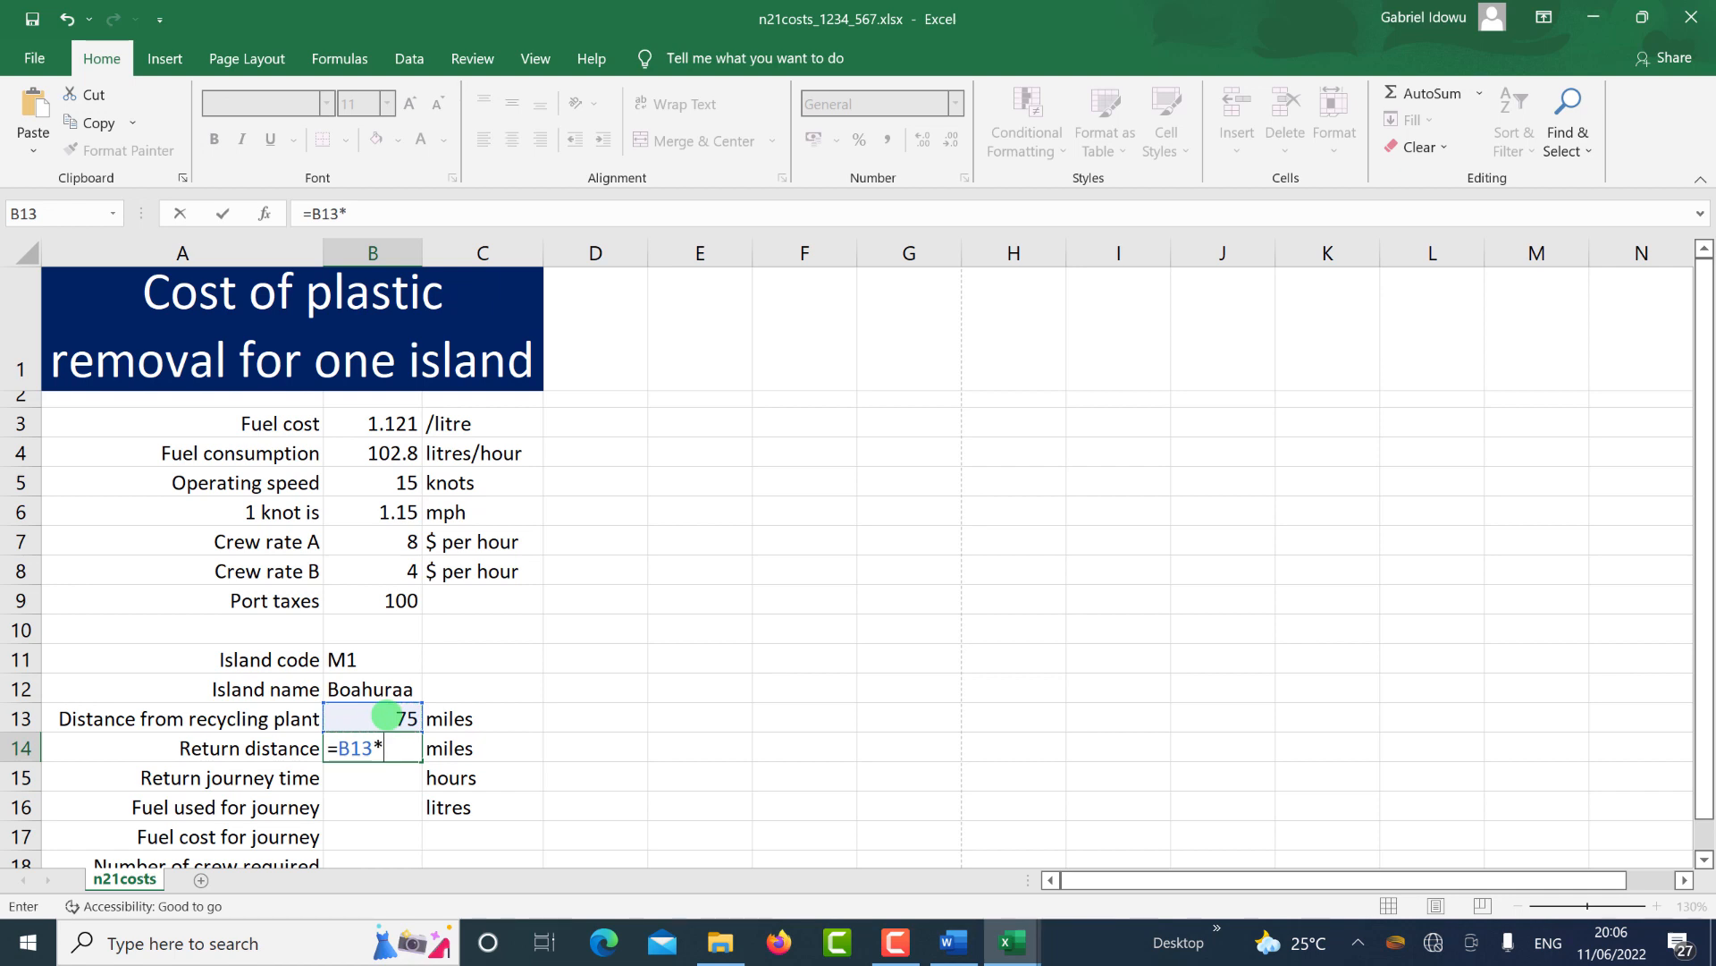
type("*2")
key("Return")
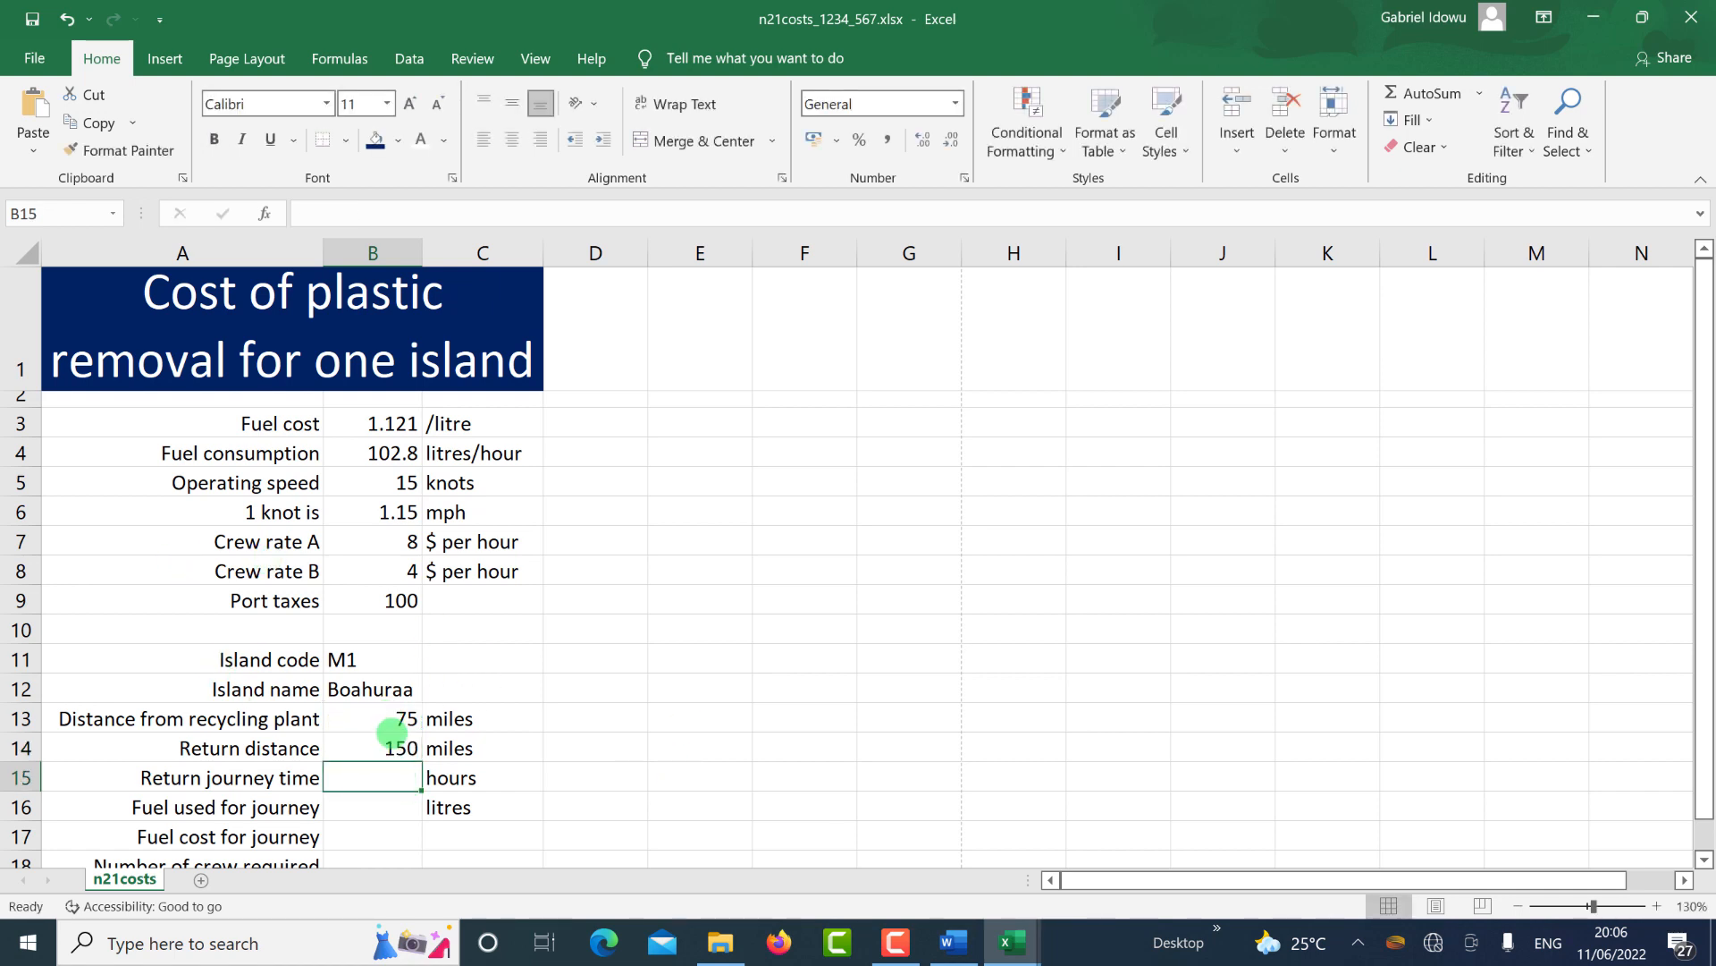
Switch to the exam paper and read question 7 on calculating the return journey time in cell B15.
scroll(393, 715, "down", 2)
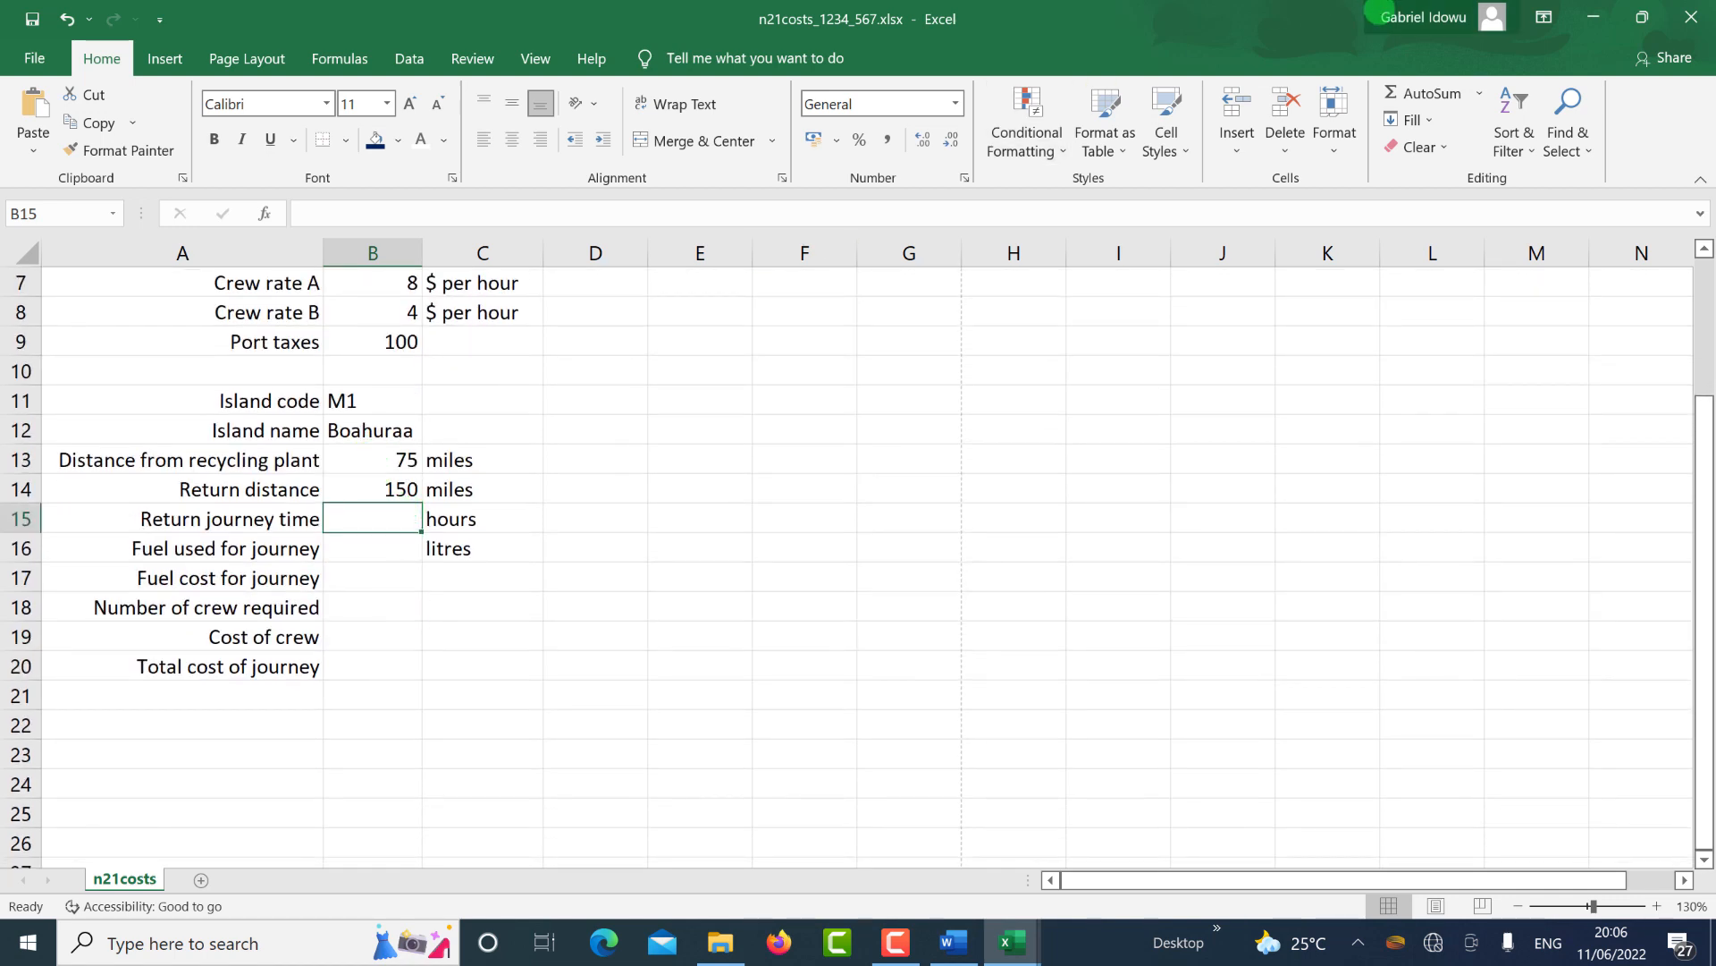
key("alt+Tab")
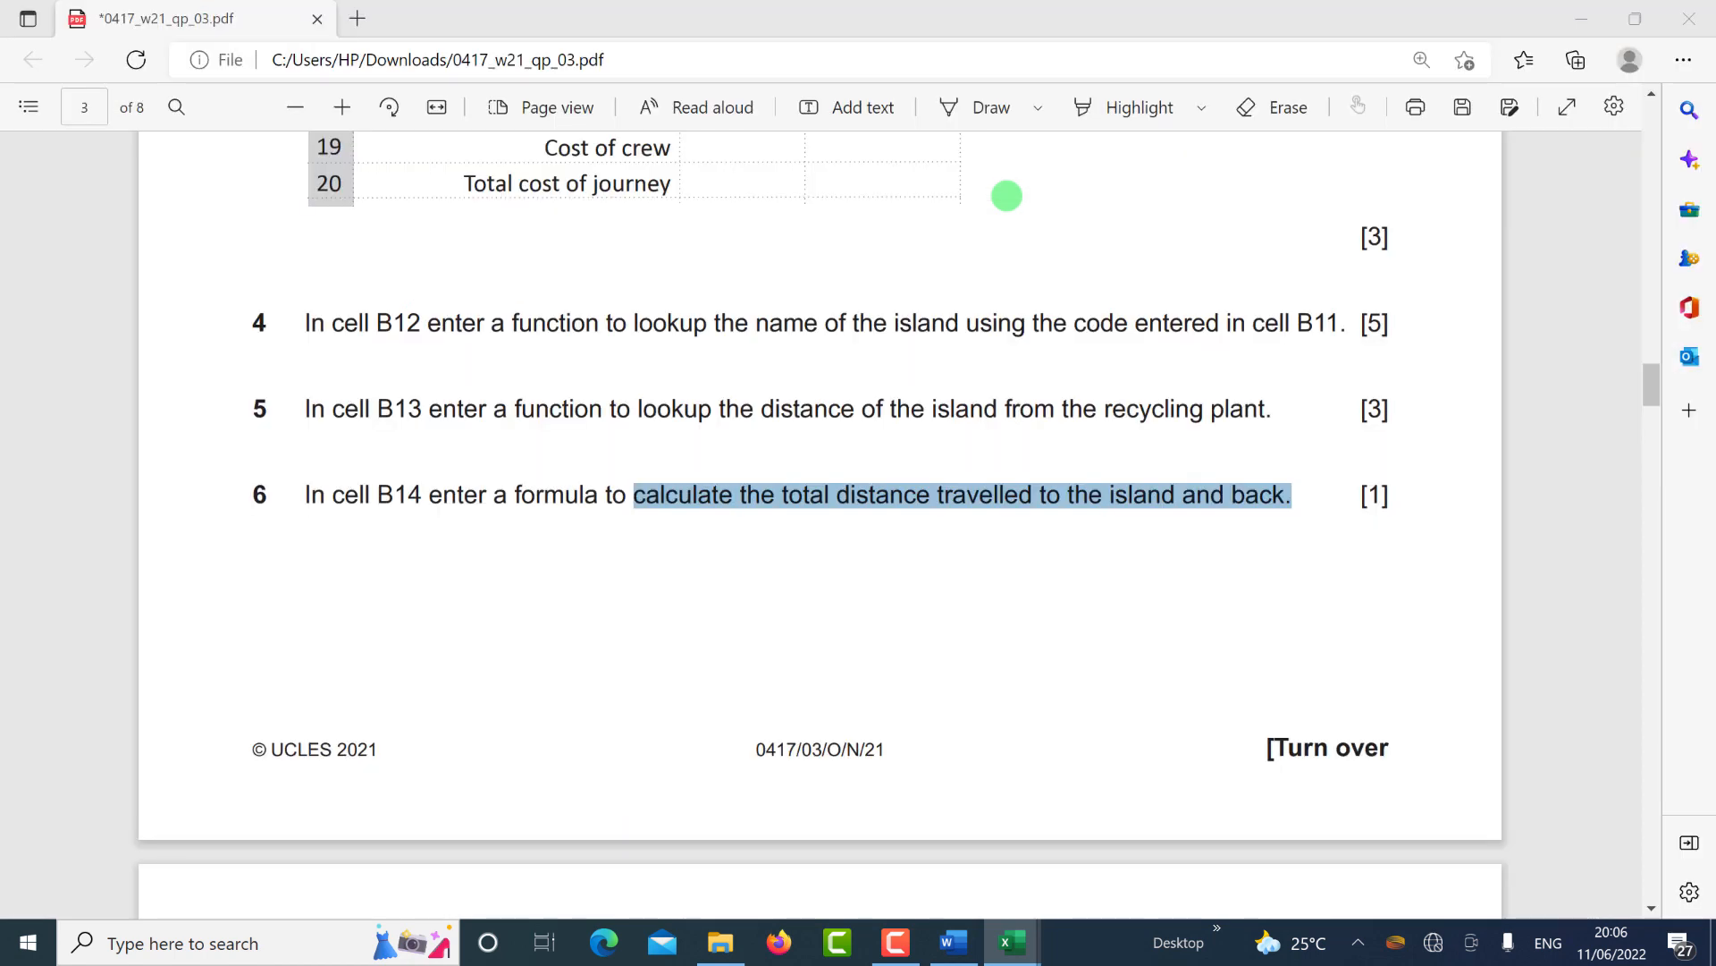
scroll(326, 287, "down", 5)
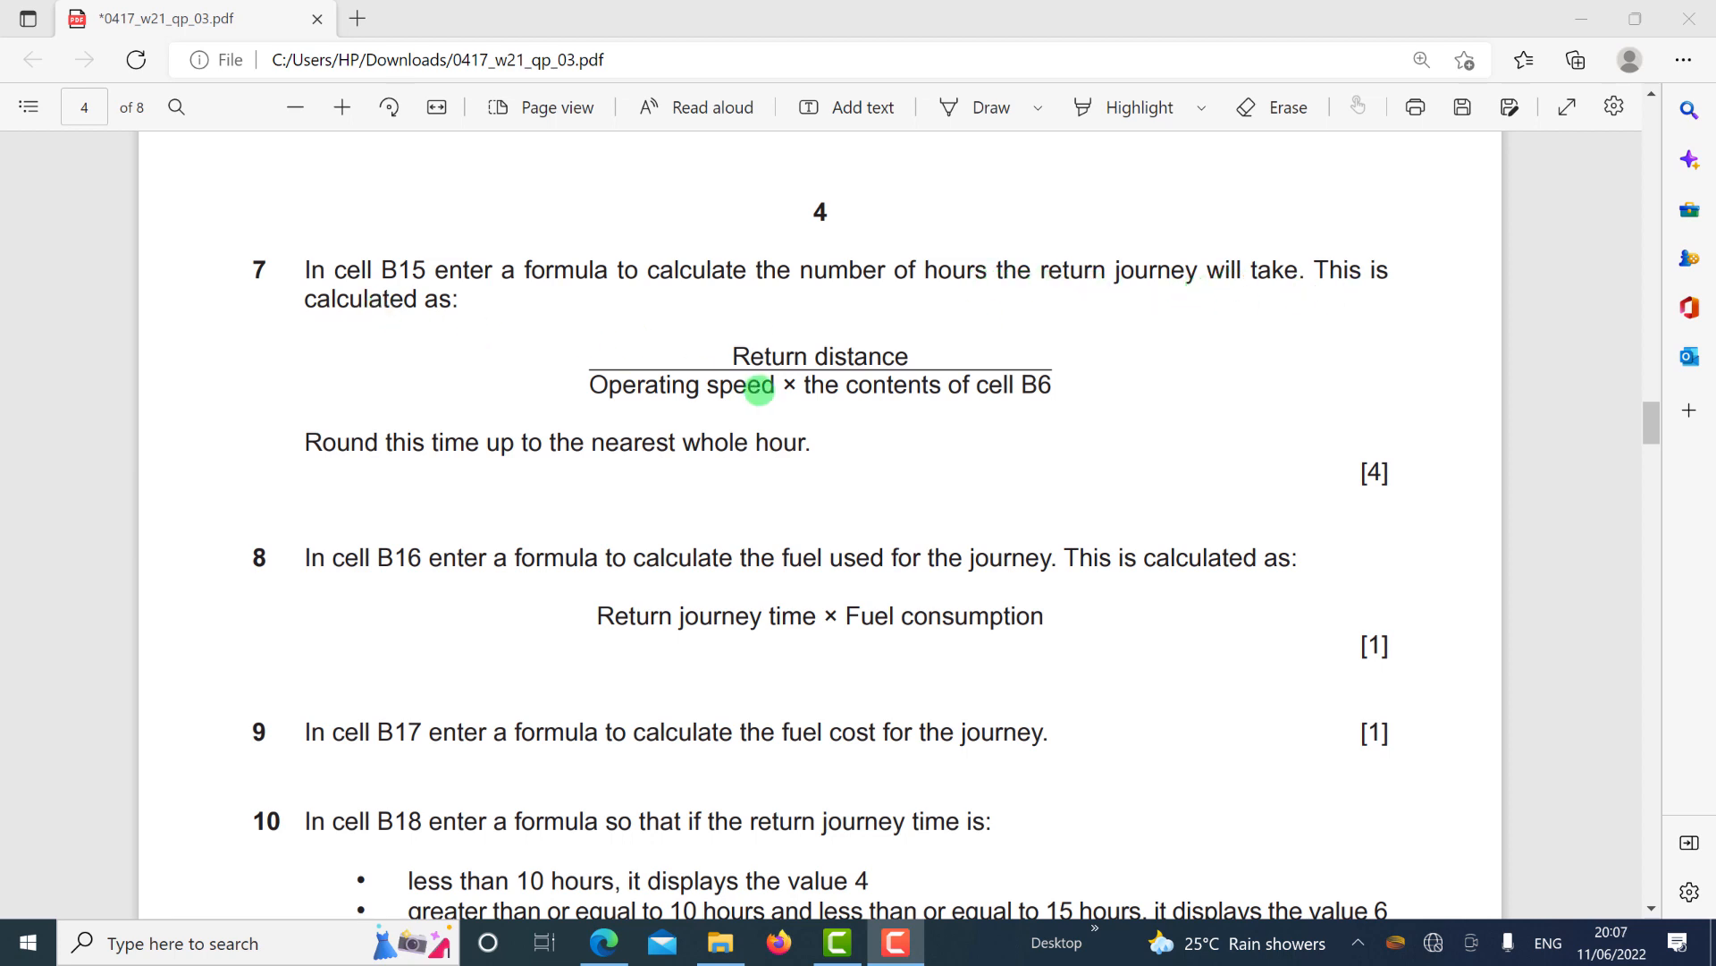
left_click(823, 352)
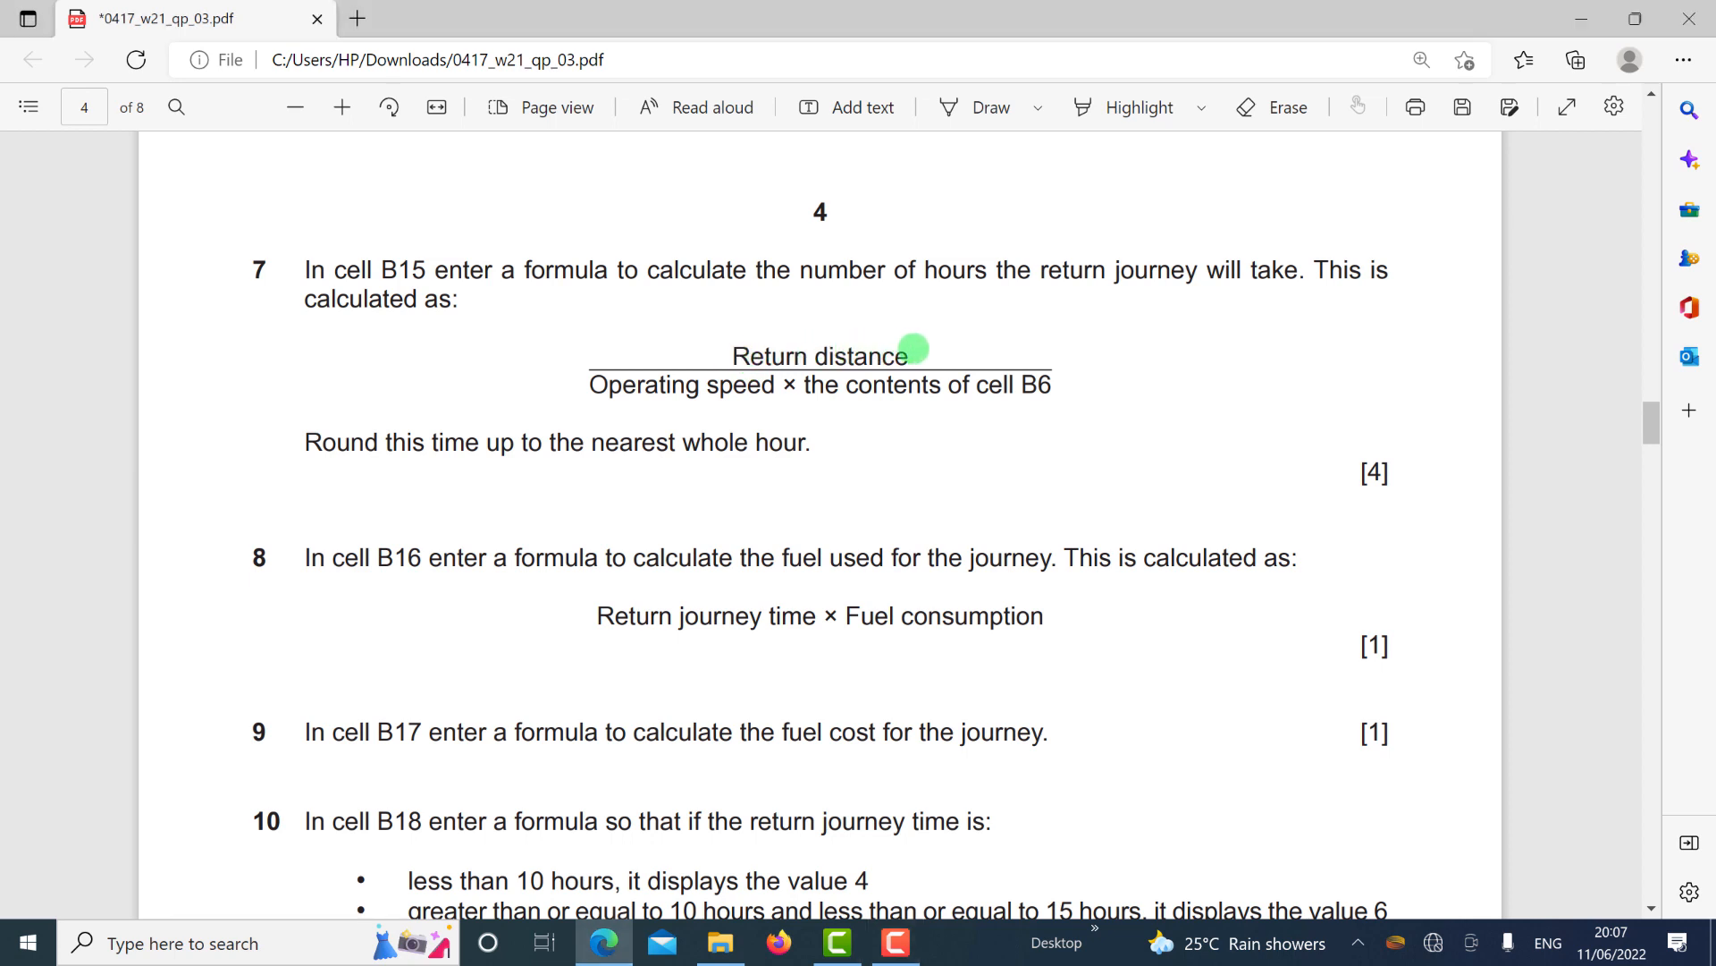
left_click_drag(734, 356, 918, 350)
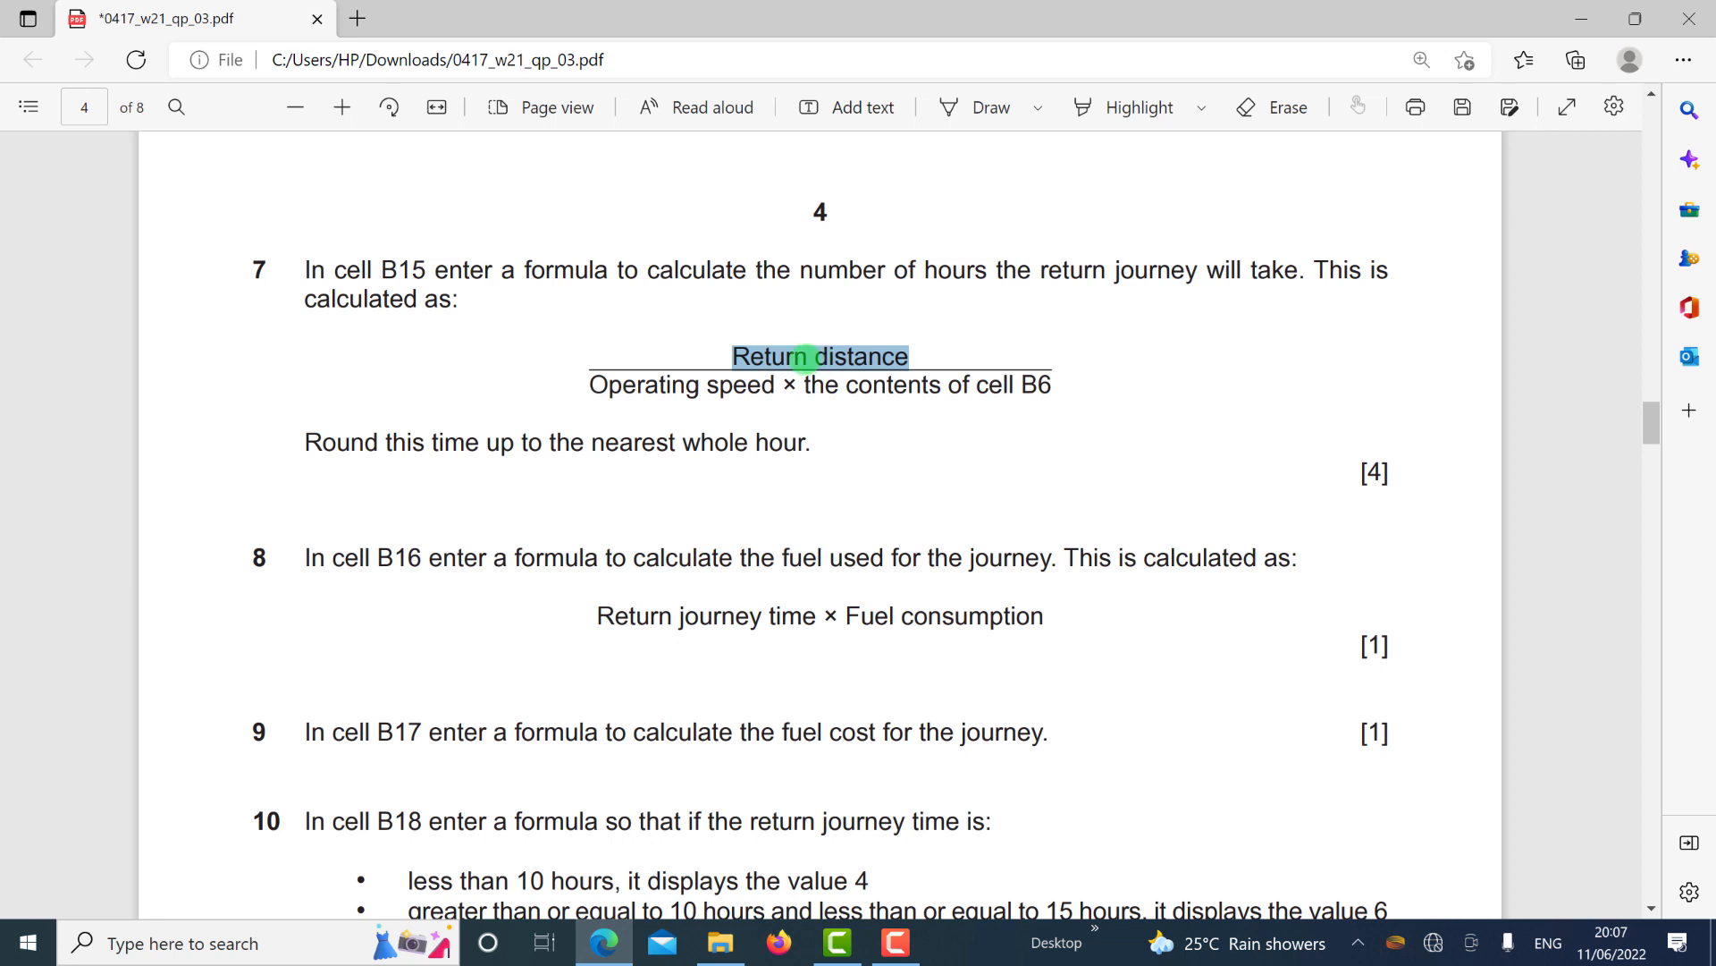
In Excel, enter the return journey time formula =B14/(B5*B6) in cell B15.
key("alt+Tab")
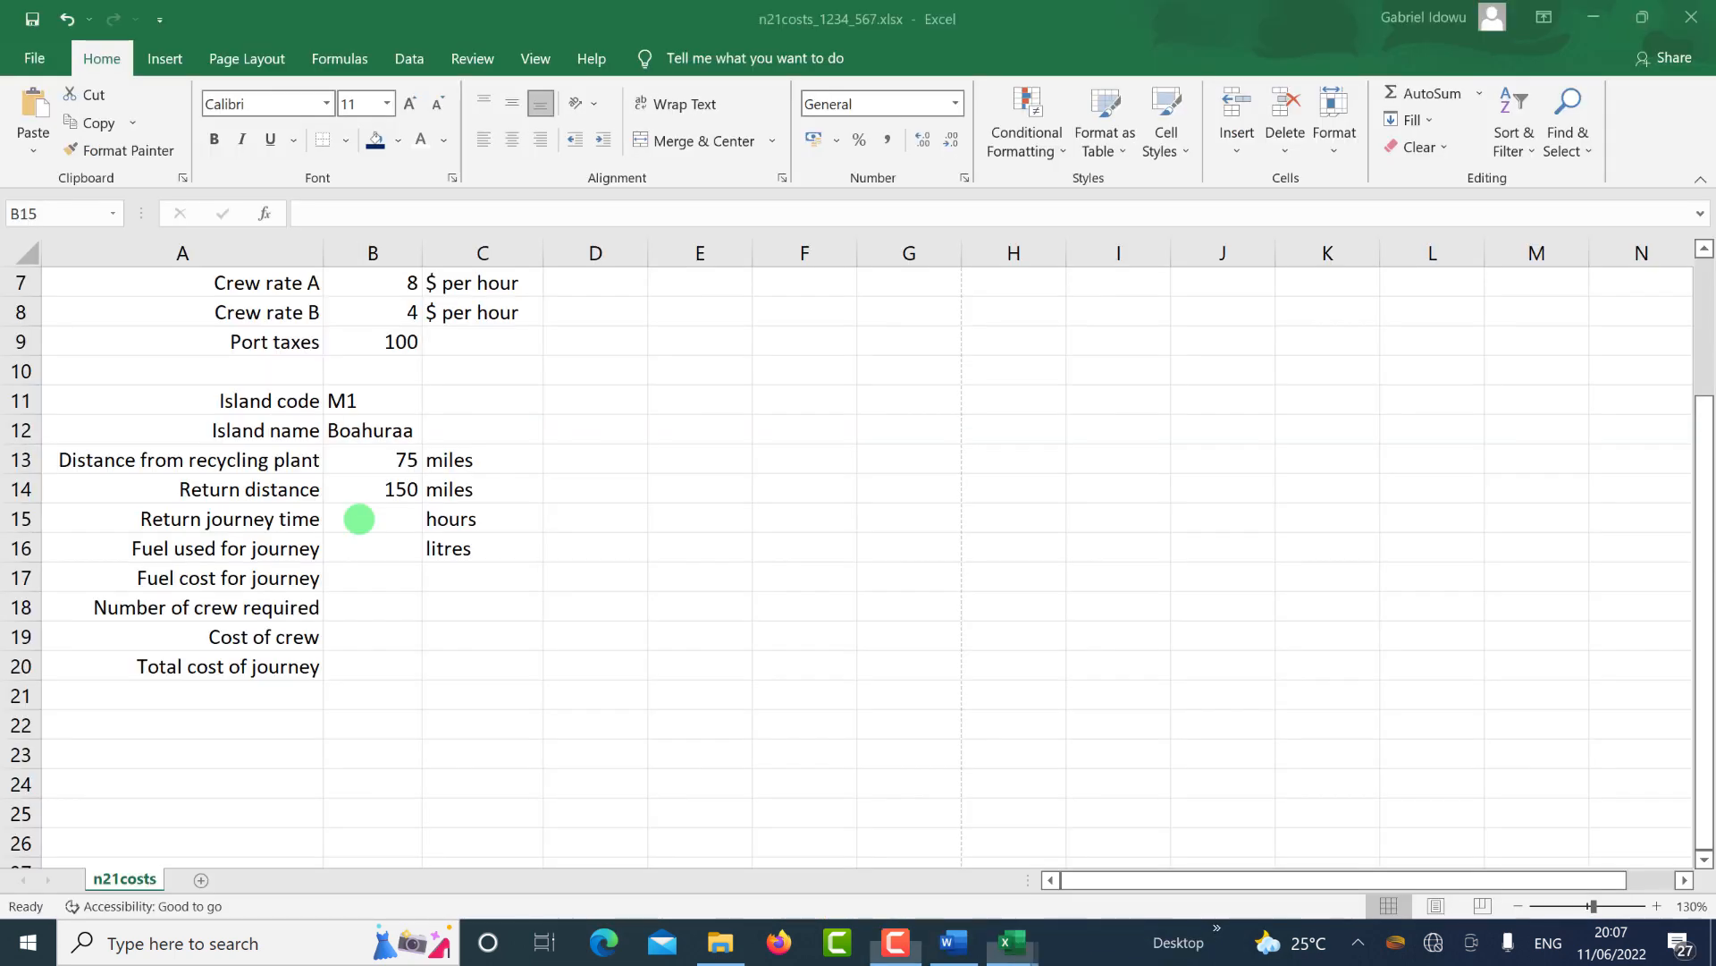
left_click(359, 518)
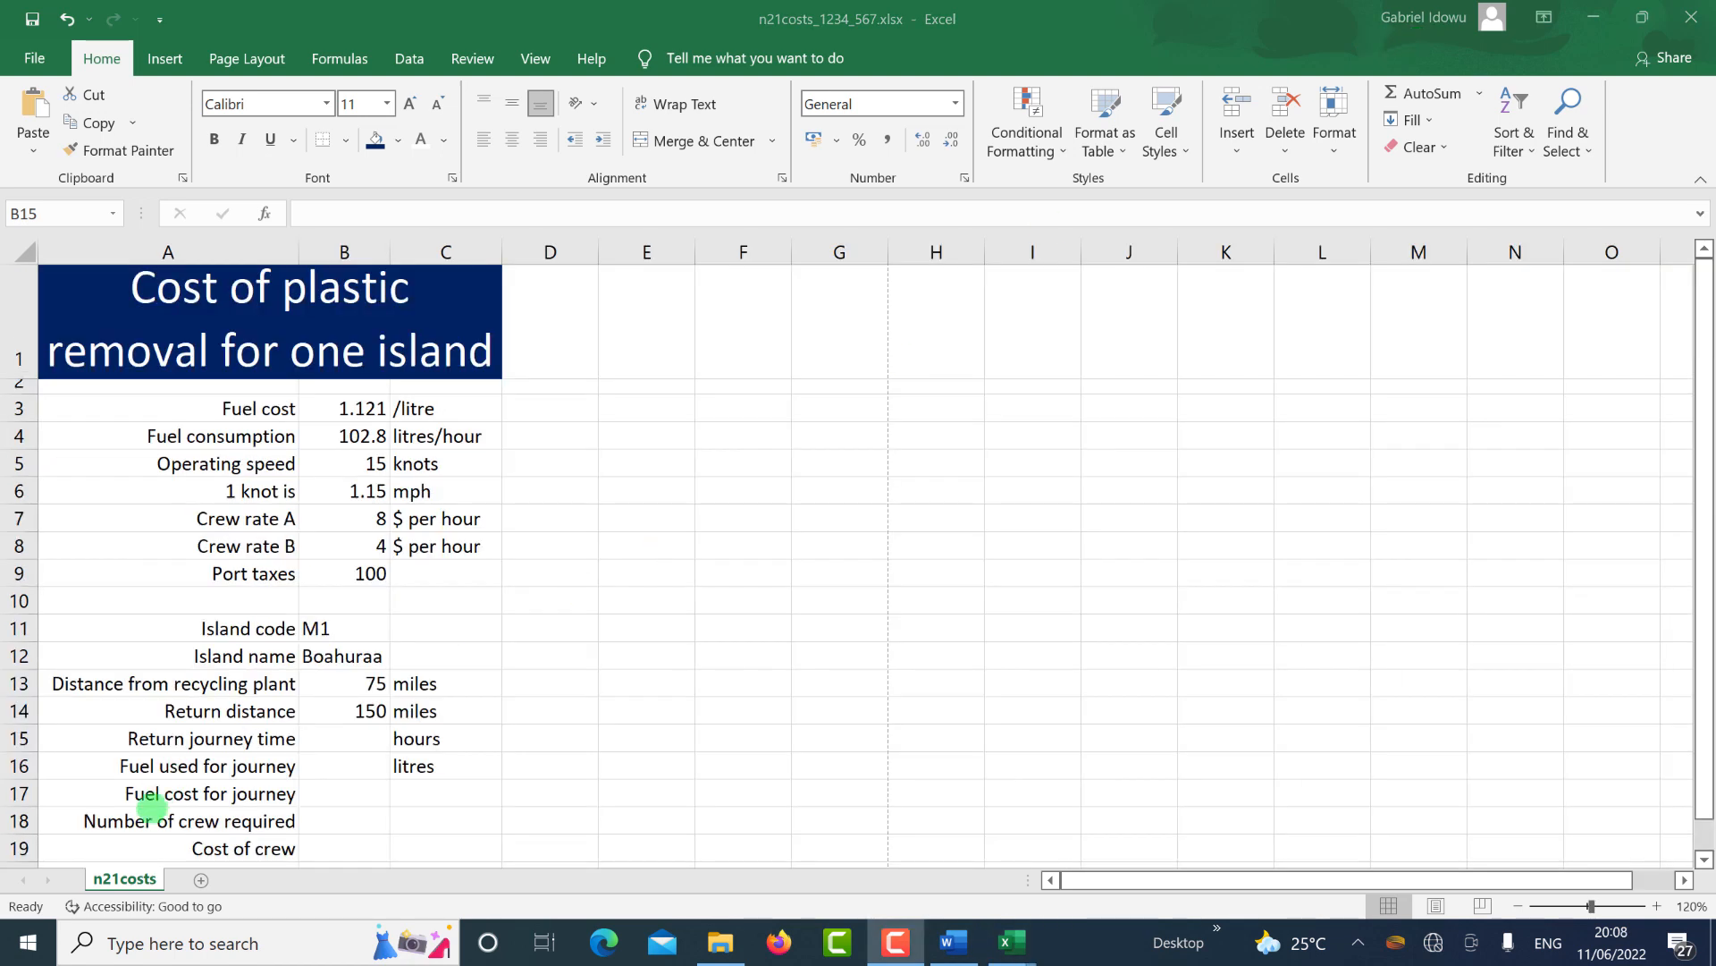
left_click(337, 739)
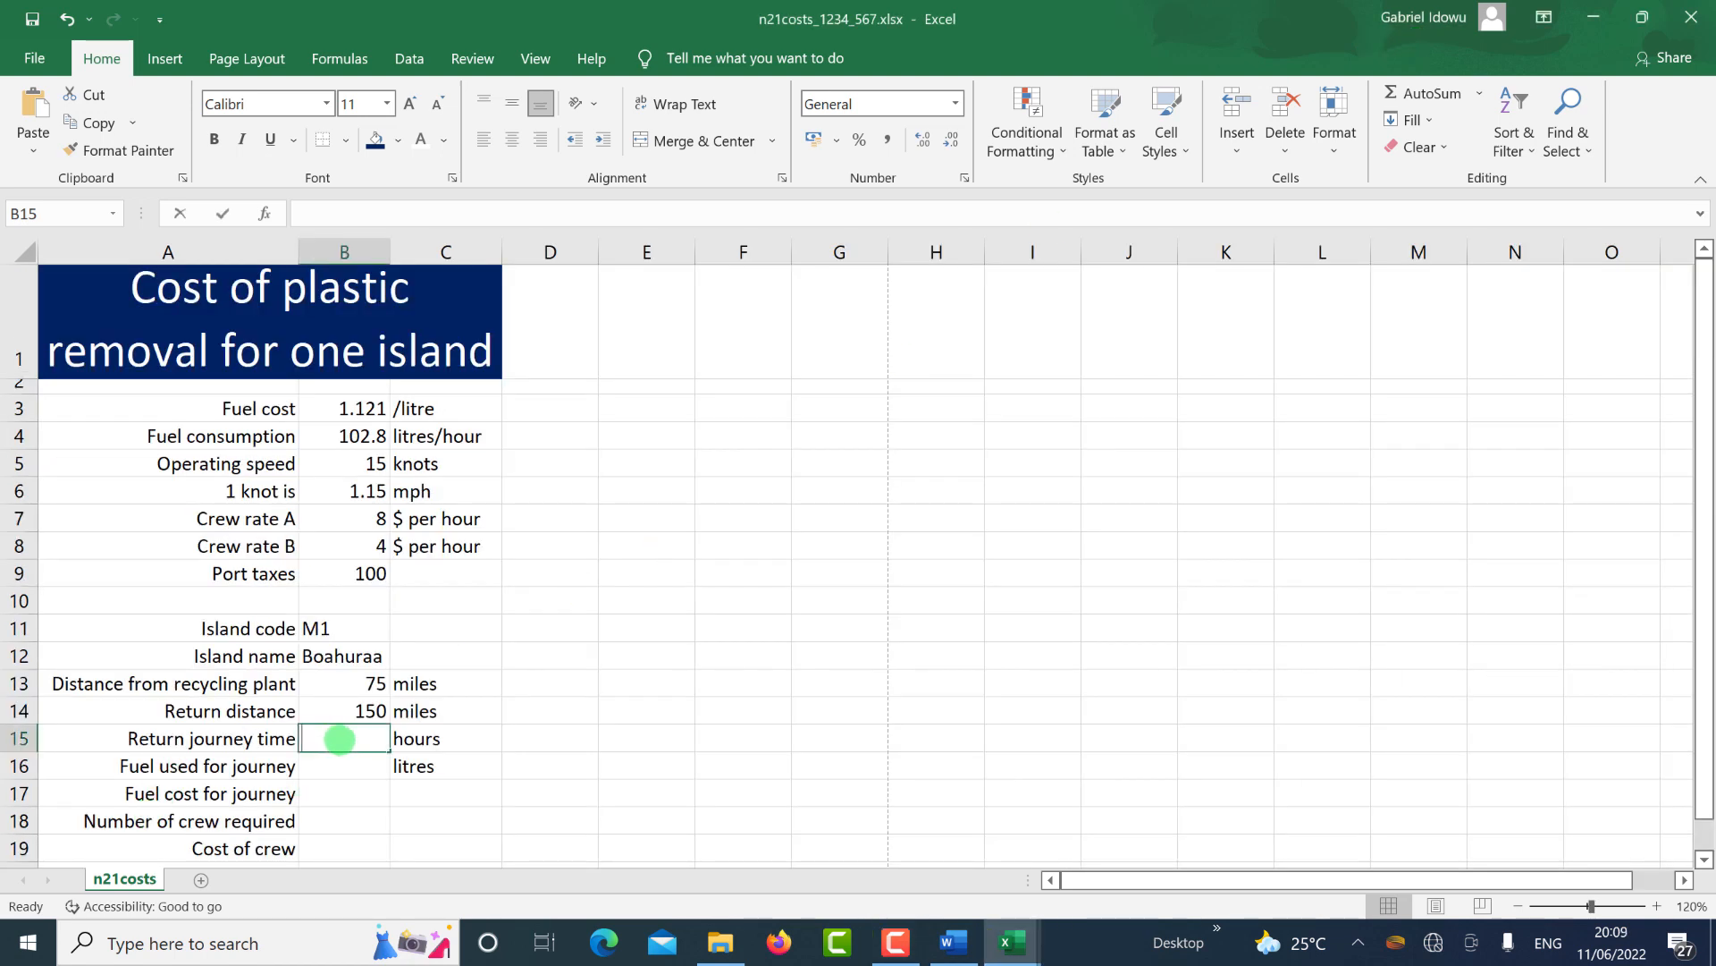
type("=")
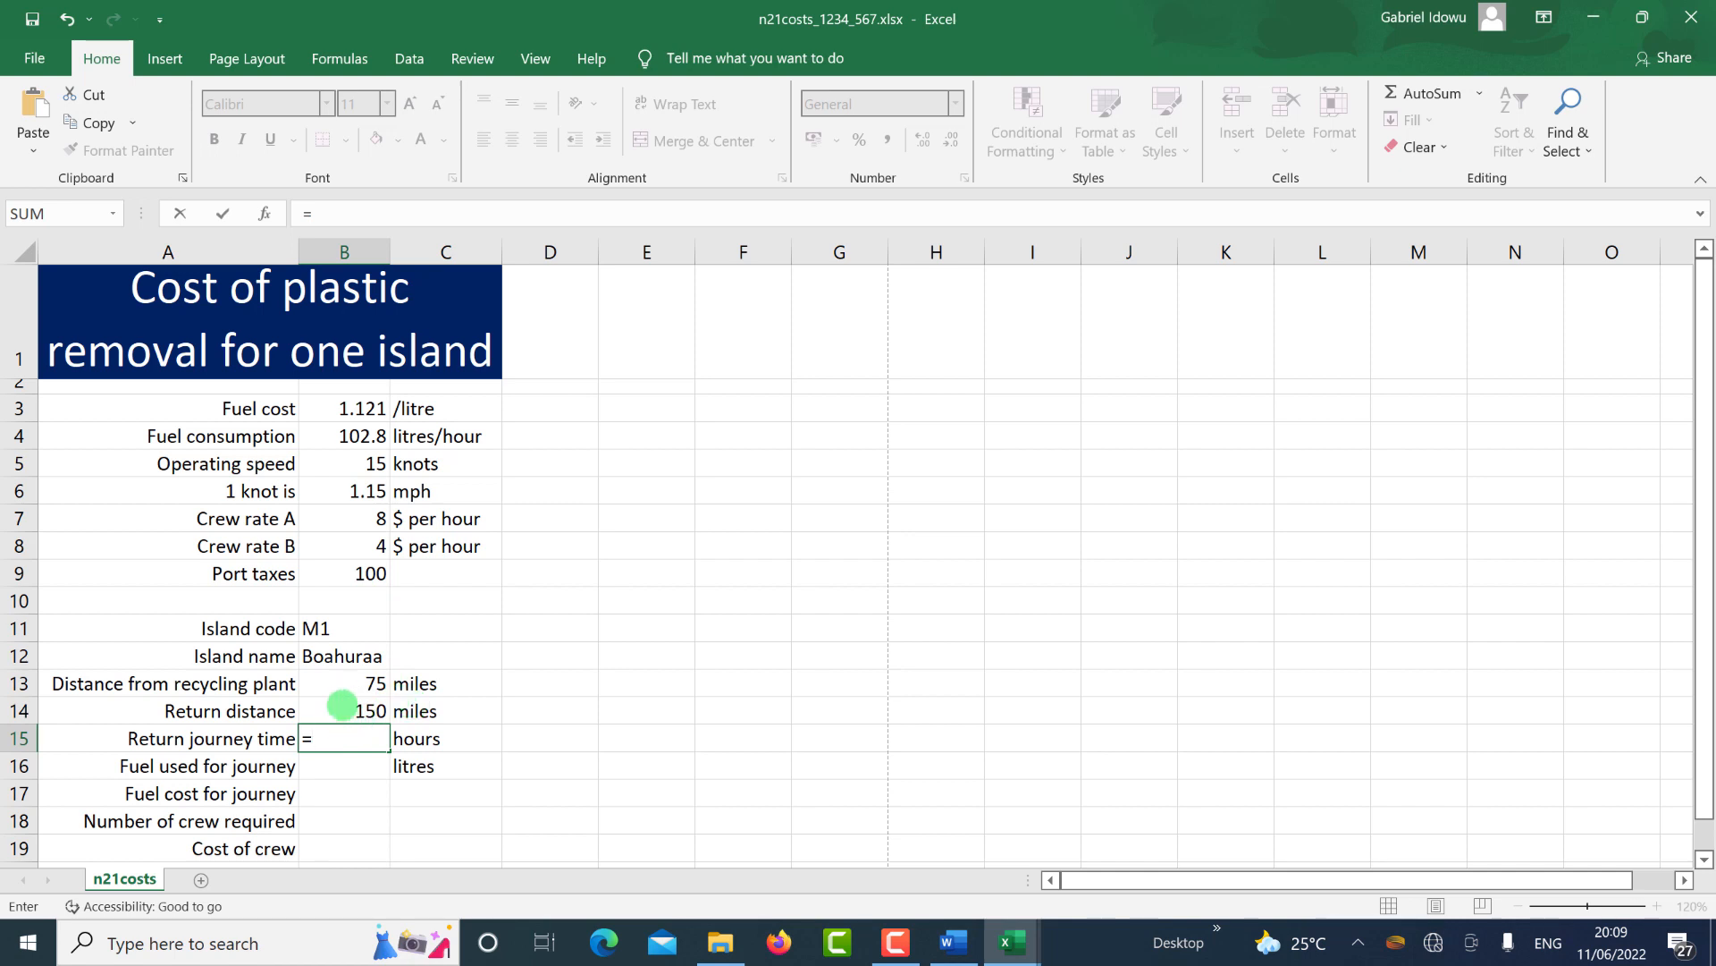
left_click(342, 706)
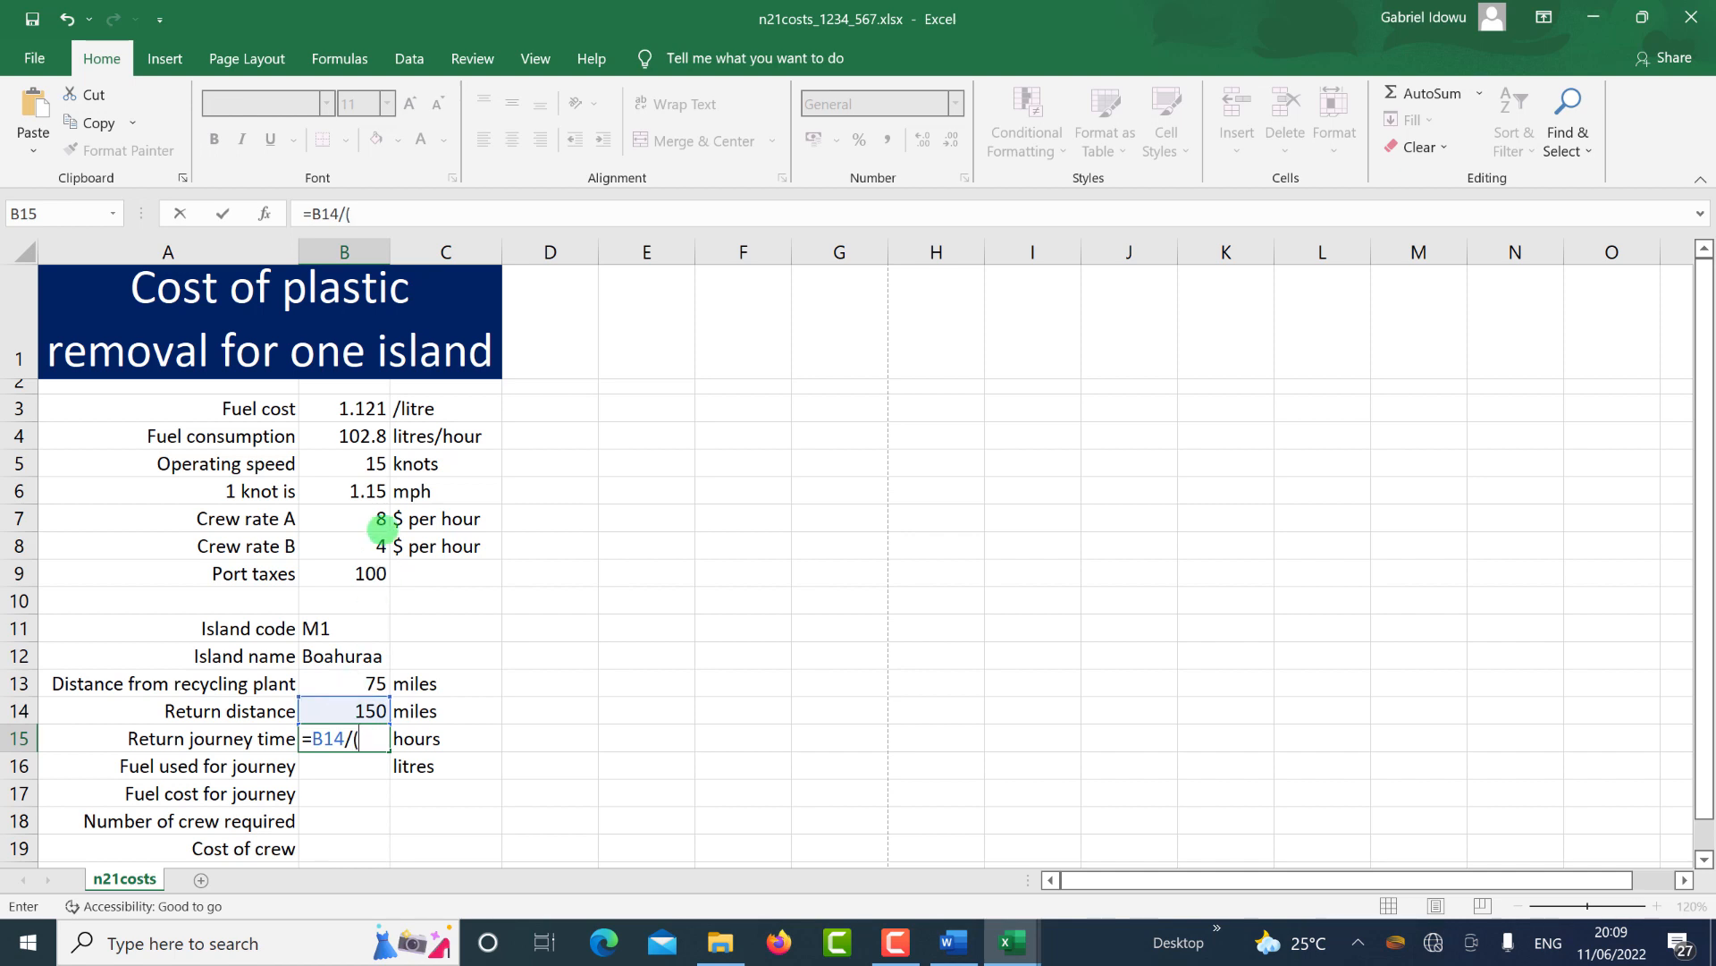
left_click(364, 465)
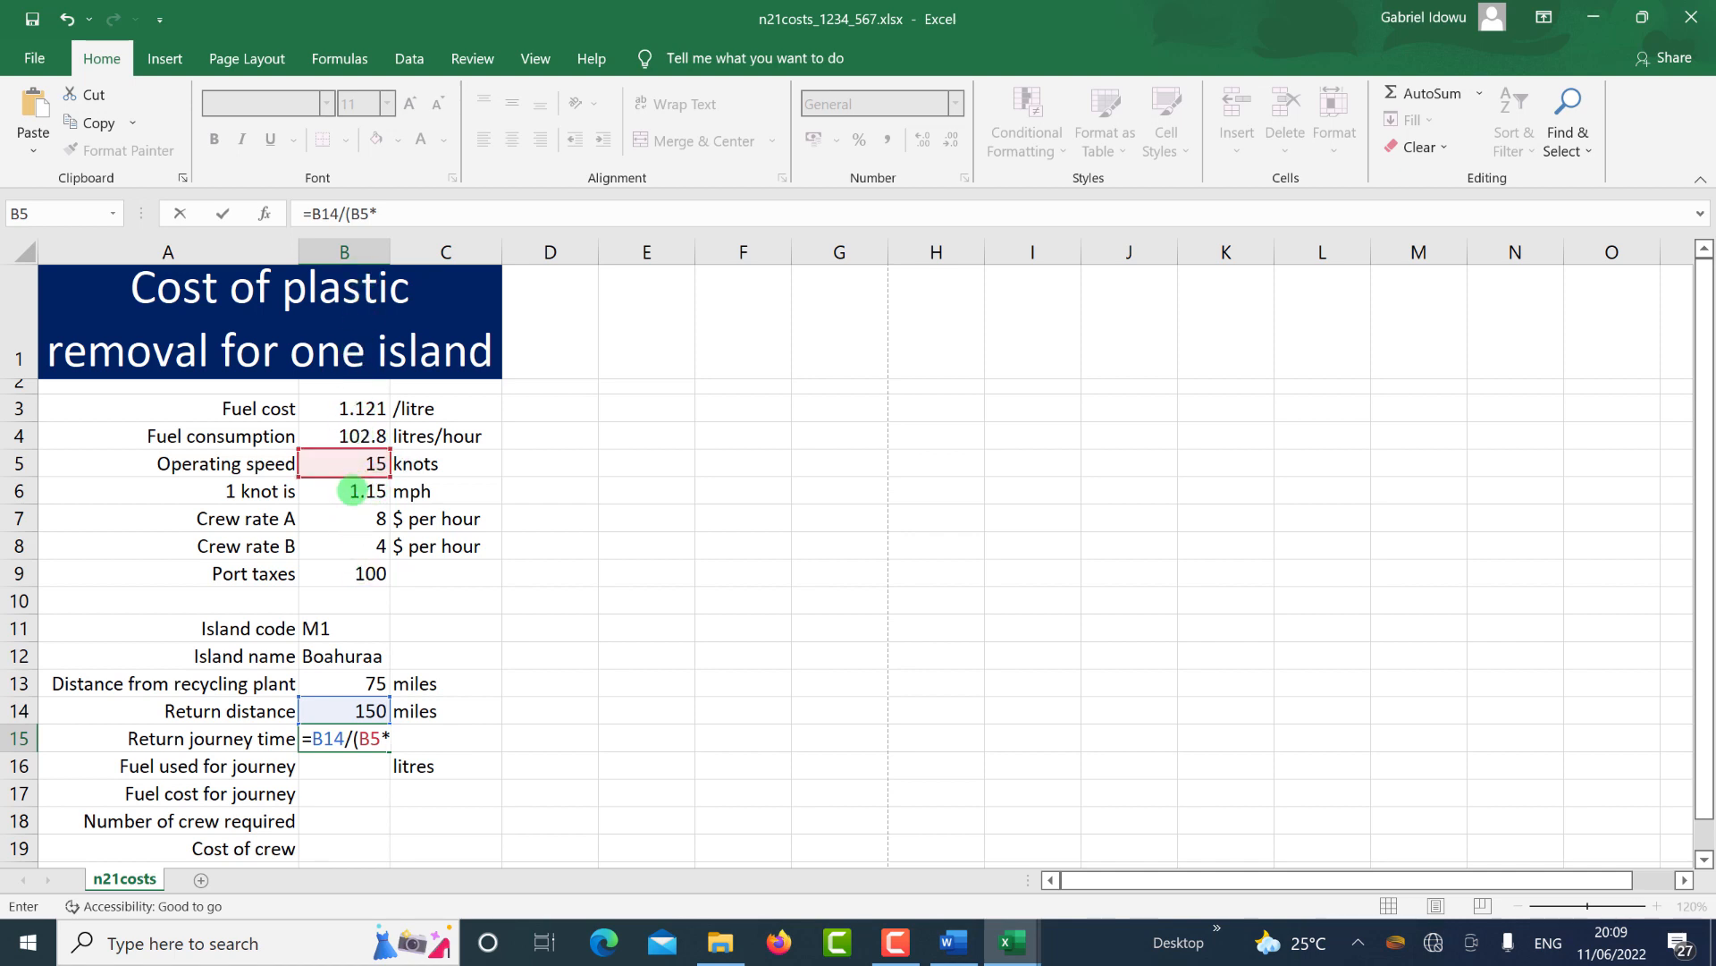
left_click(344, 494)
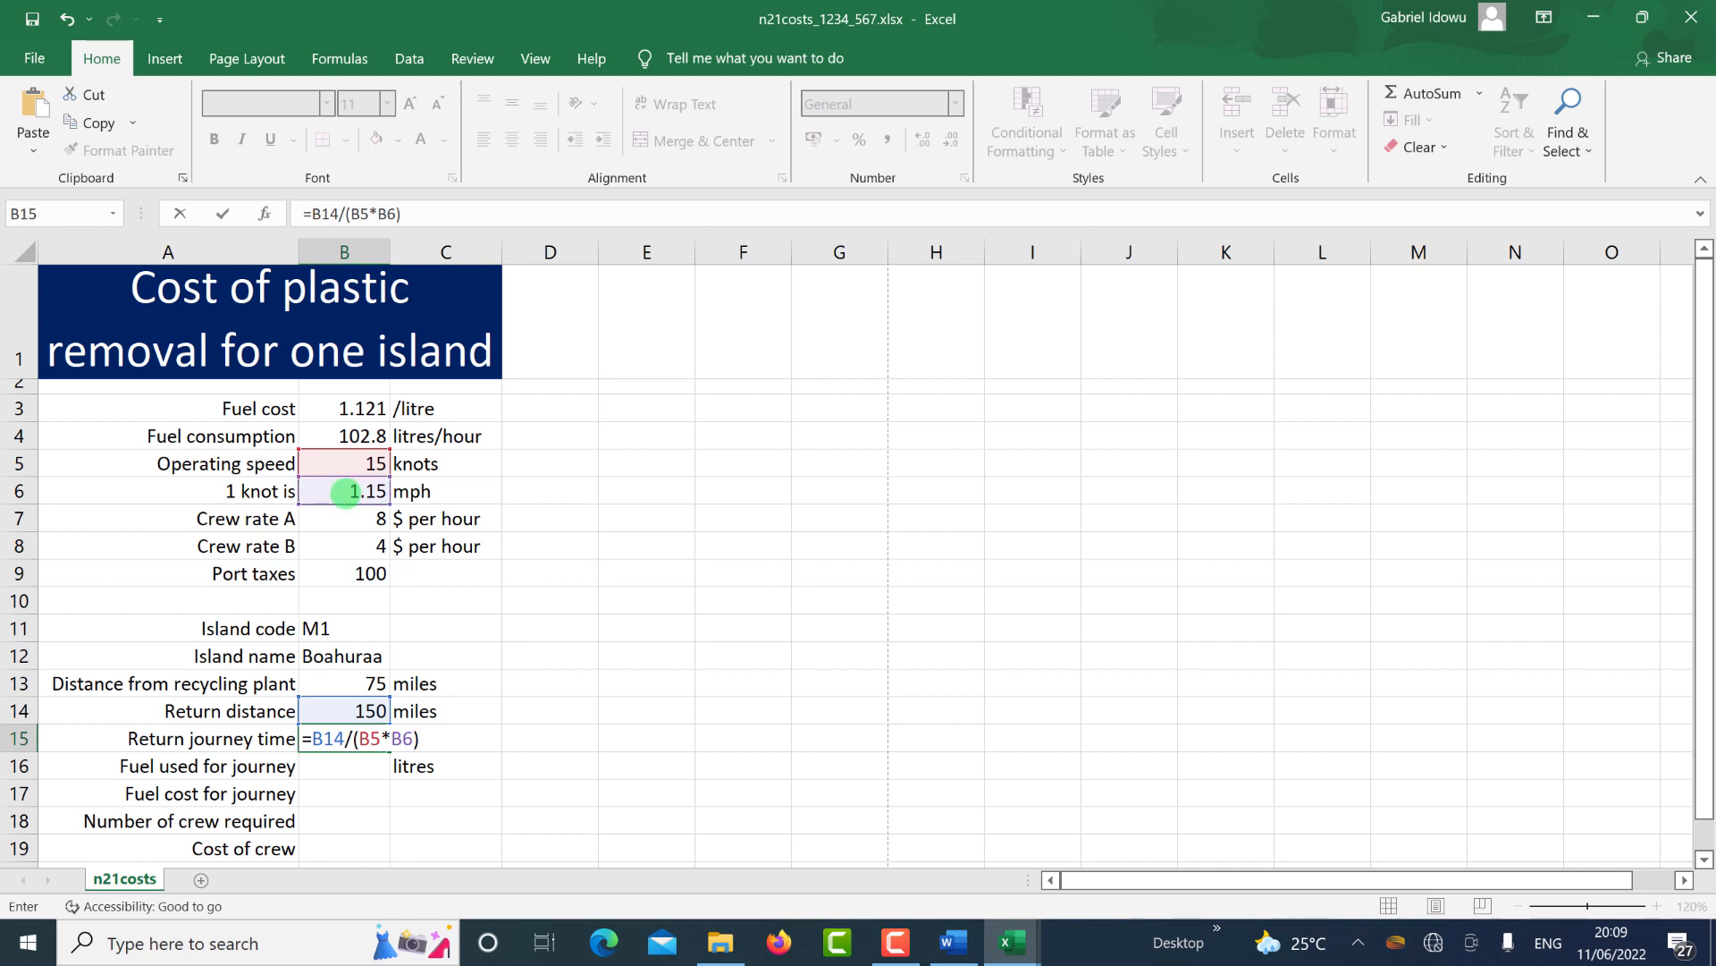
type(")")
key("Return")
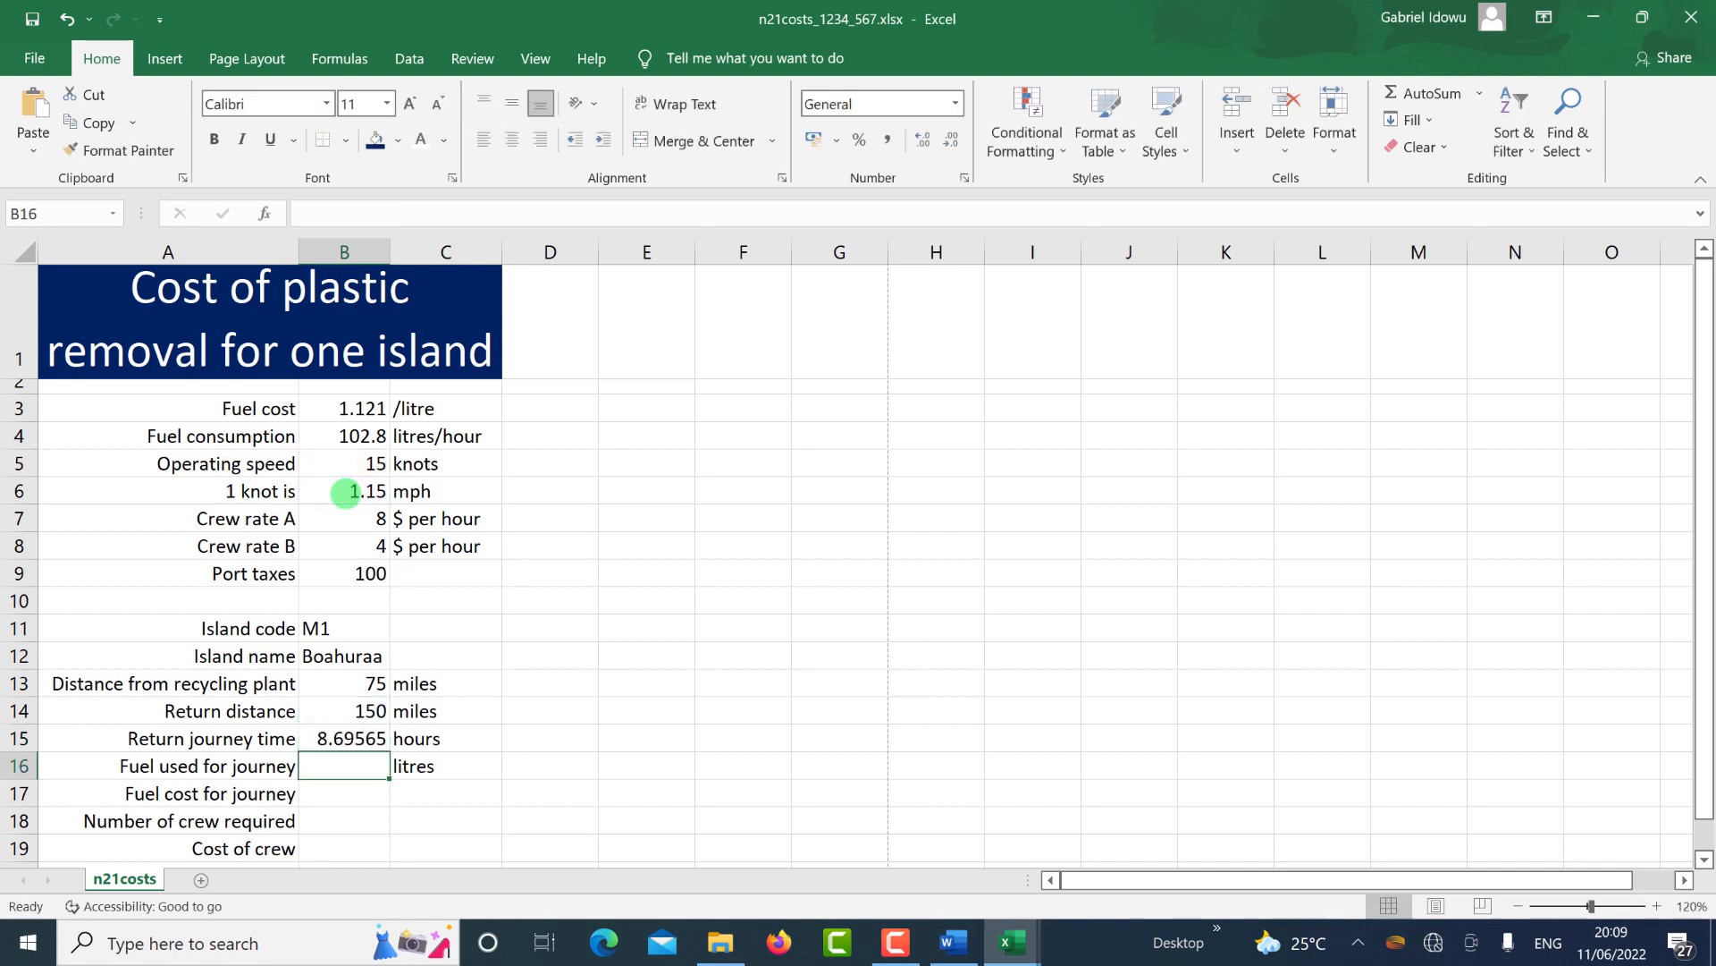
Check the exam paper's rounding instruction, and in Excel wrap the B15 formula in ROUNDUP with 0 digits: =ROUNDUP(B14/(B5*B6),0).
left_click(375, 740)
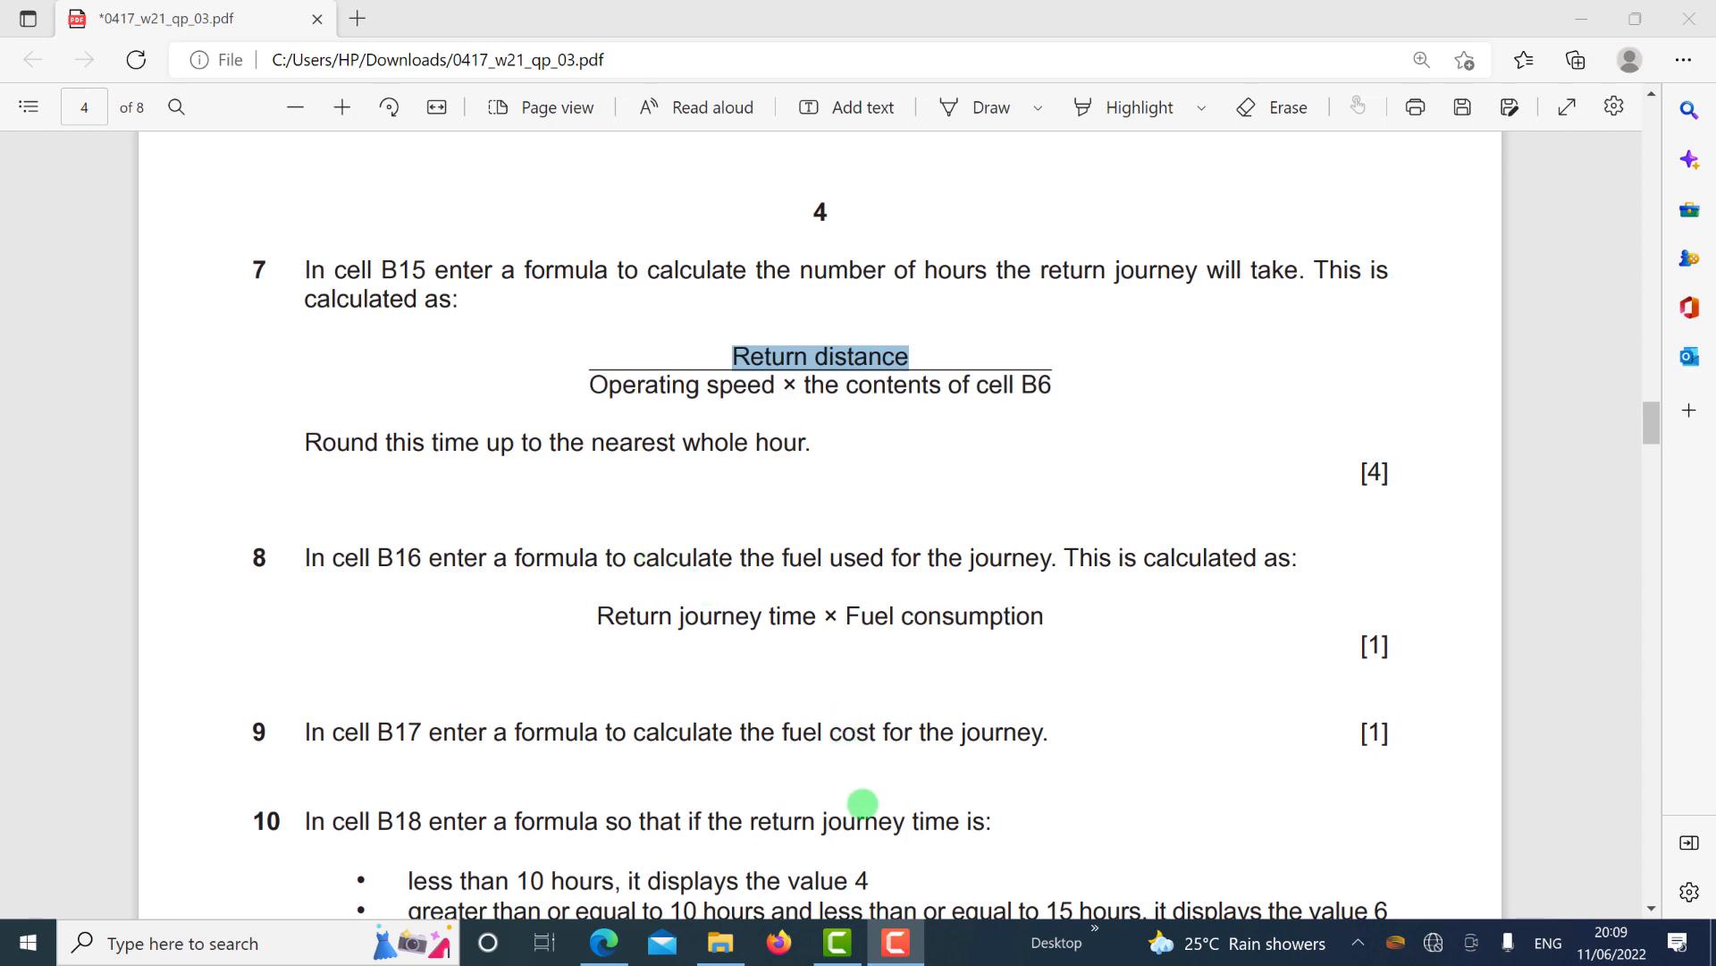
key("alt+Tab")
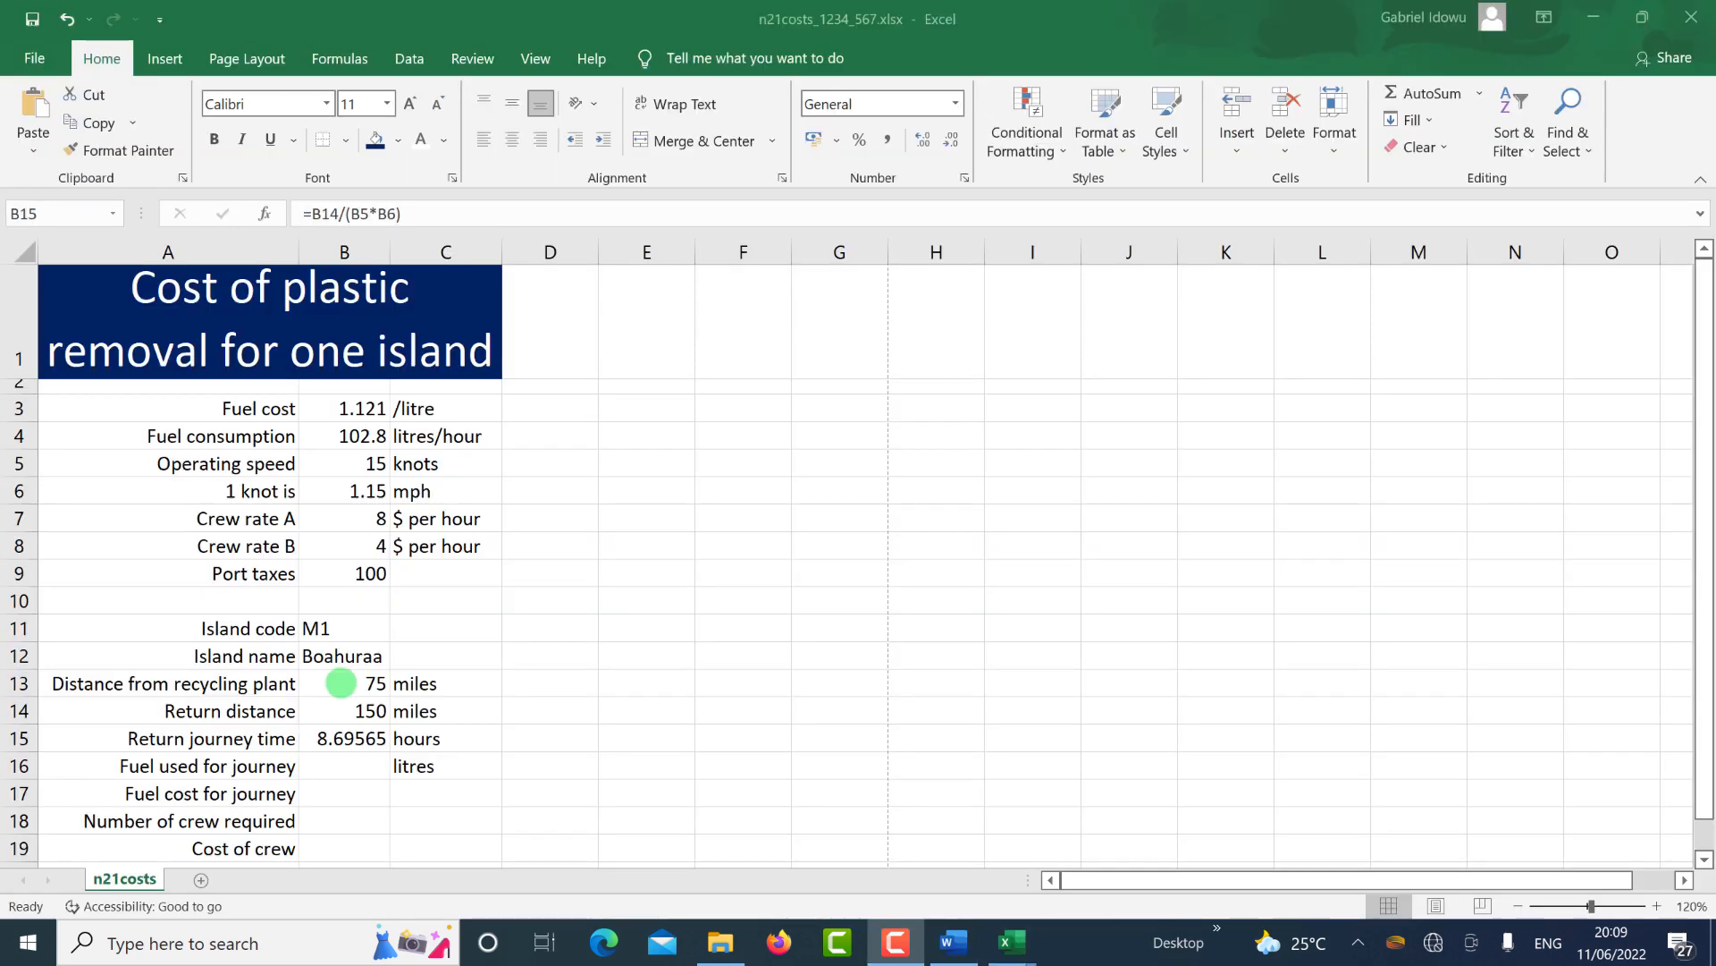
left_click(375, 733)
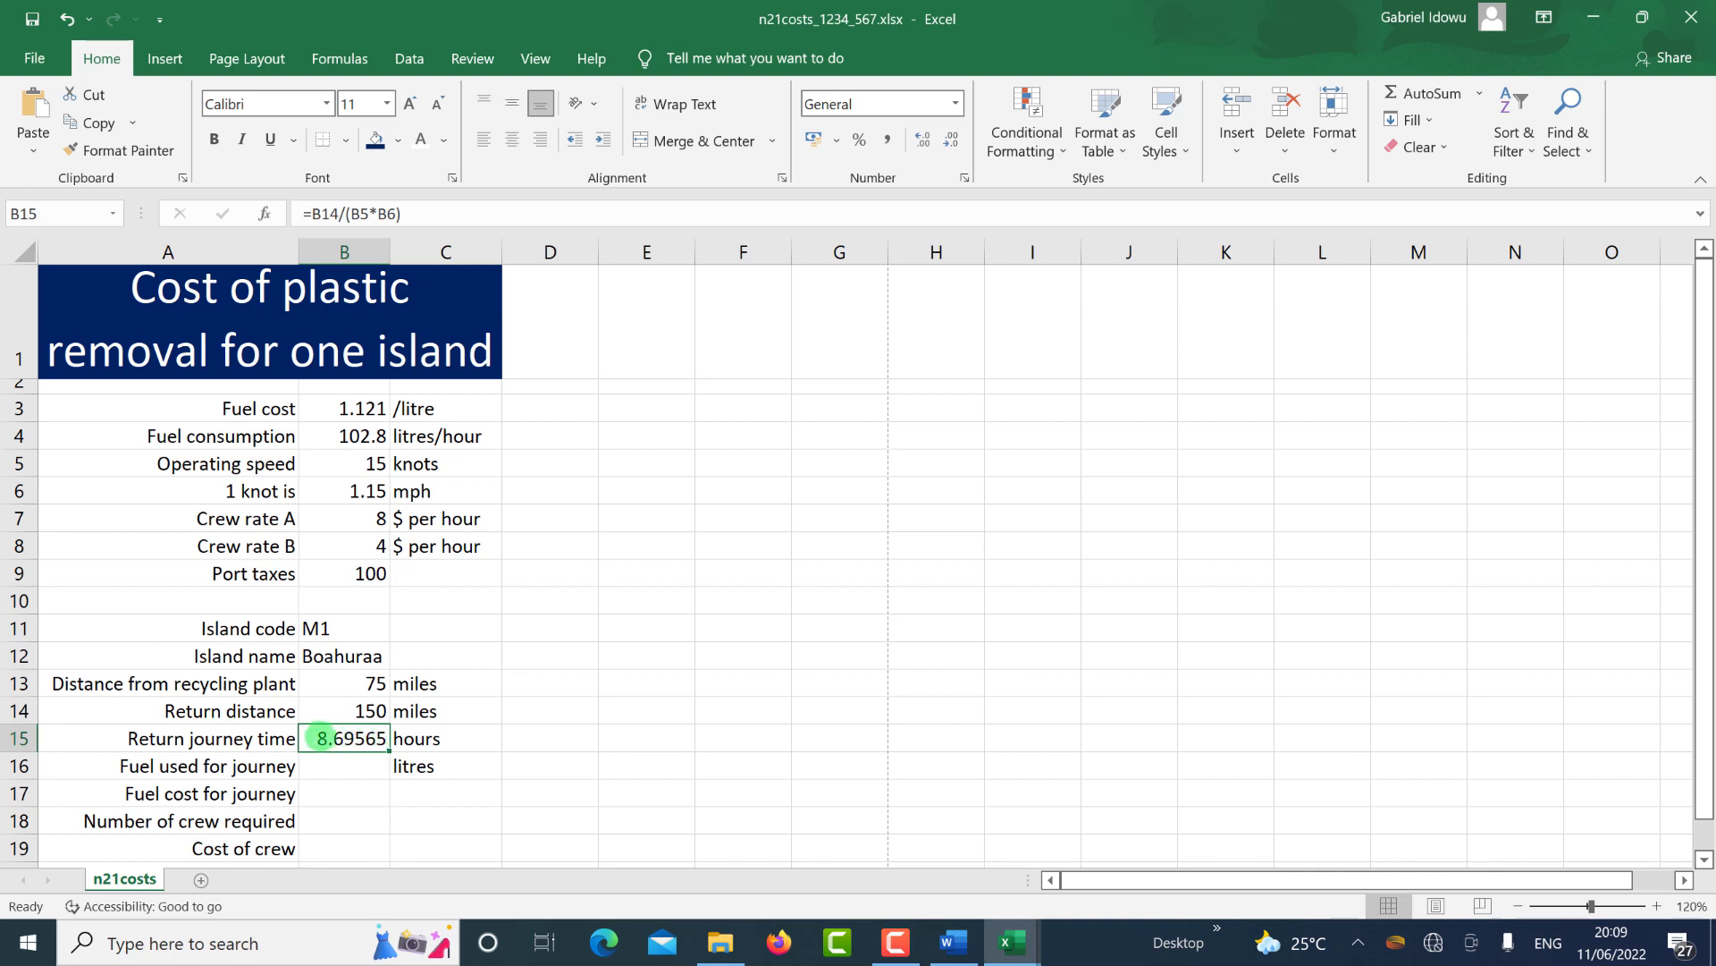
double_click(316, 741)
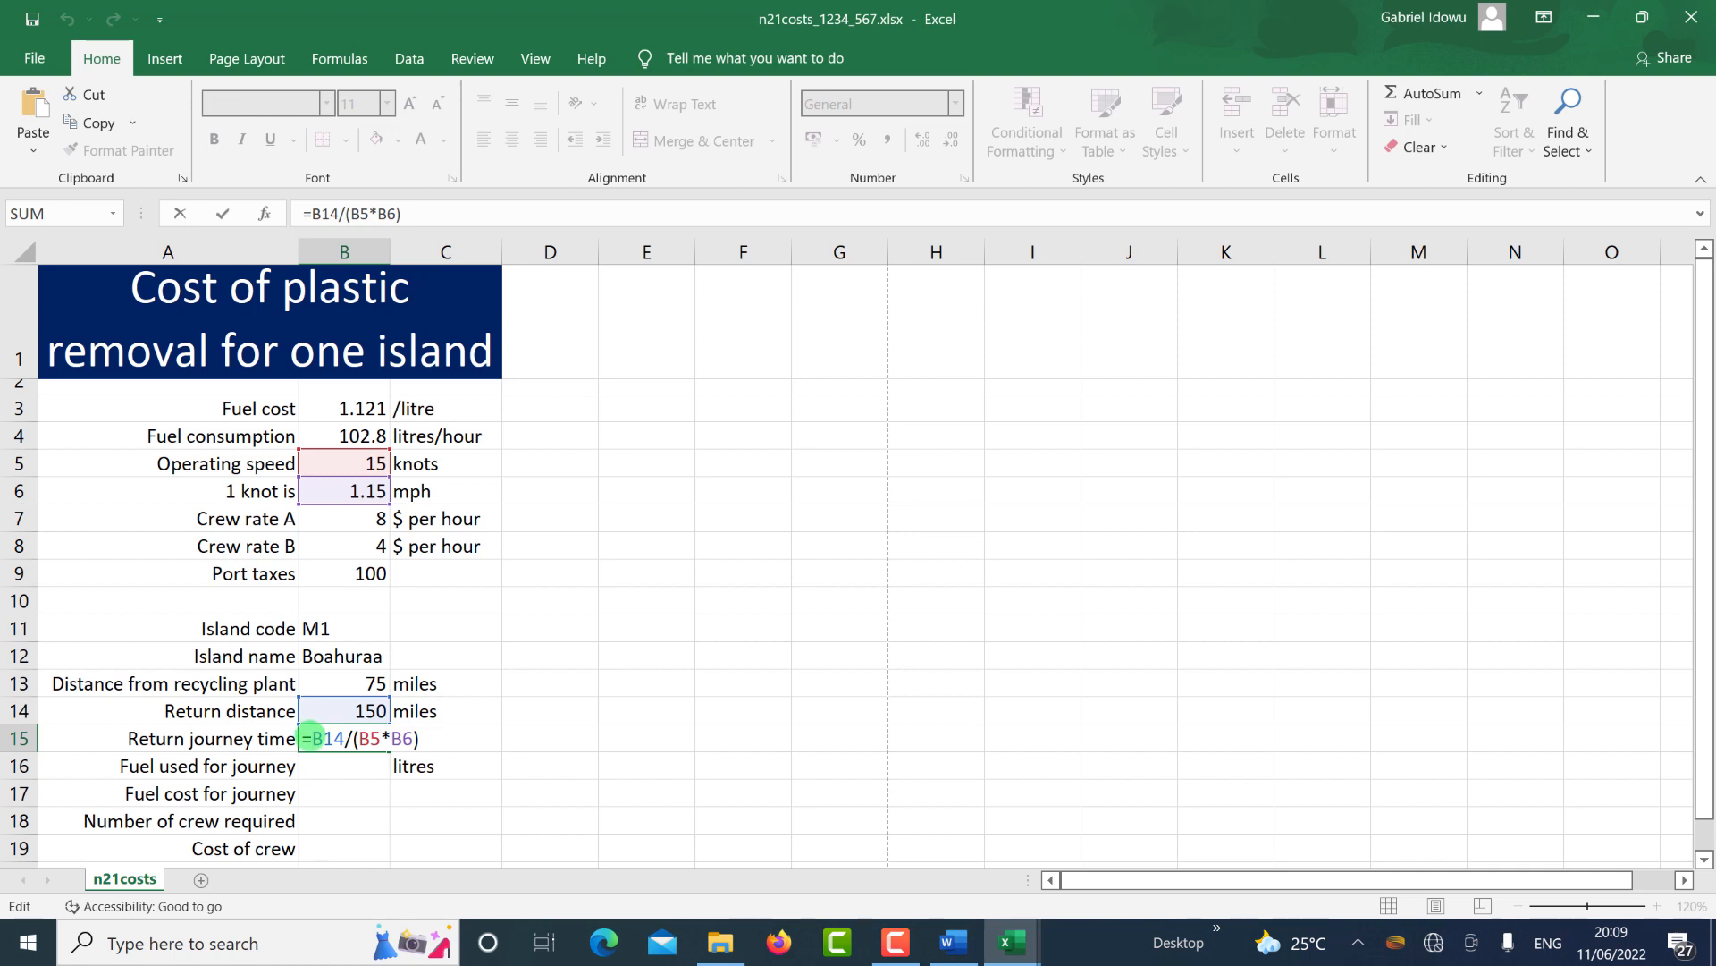
type("rou")
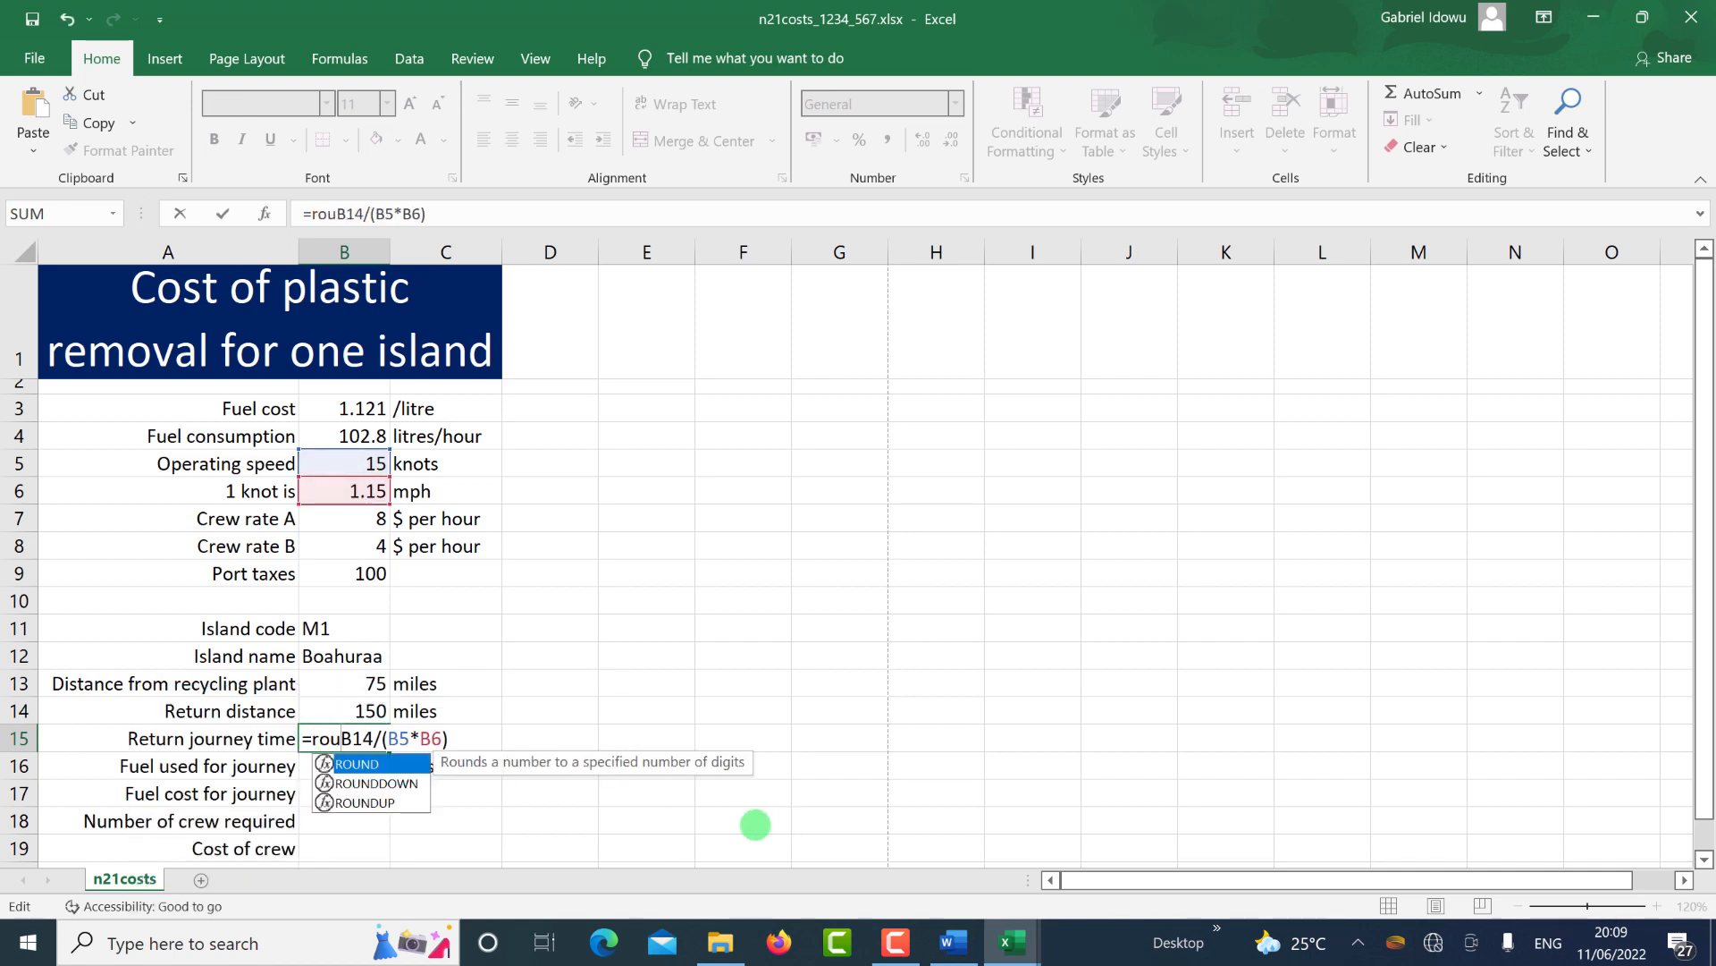
double_click(395, 803)
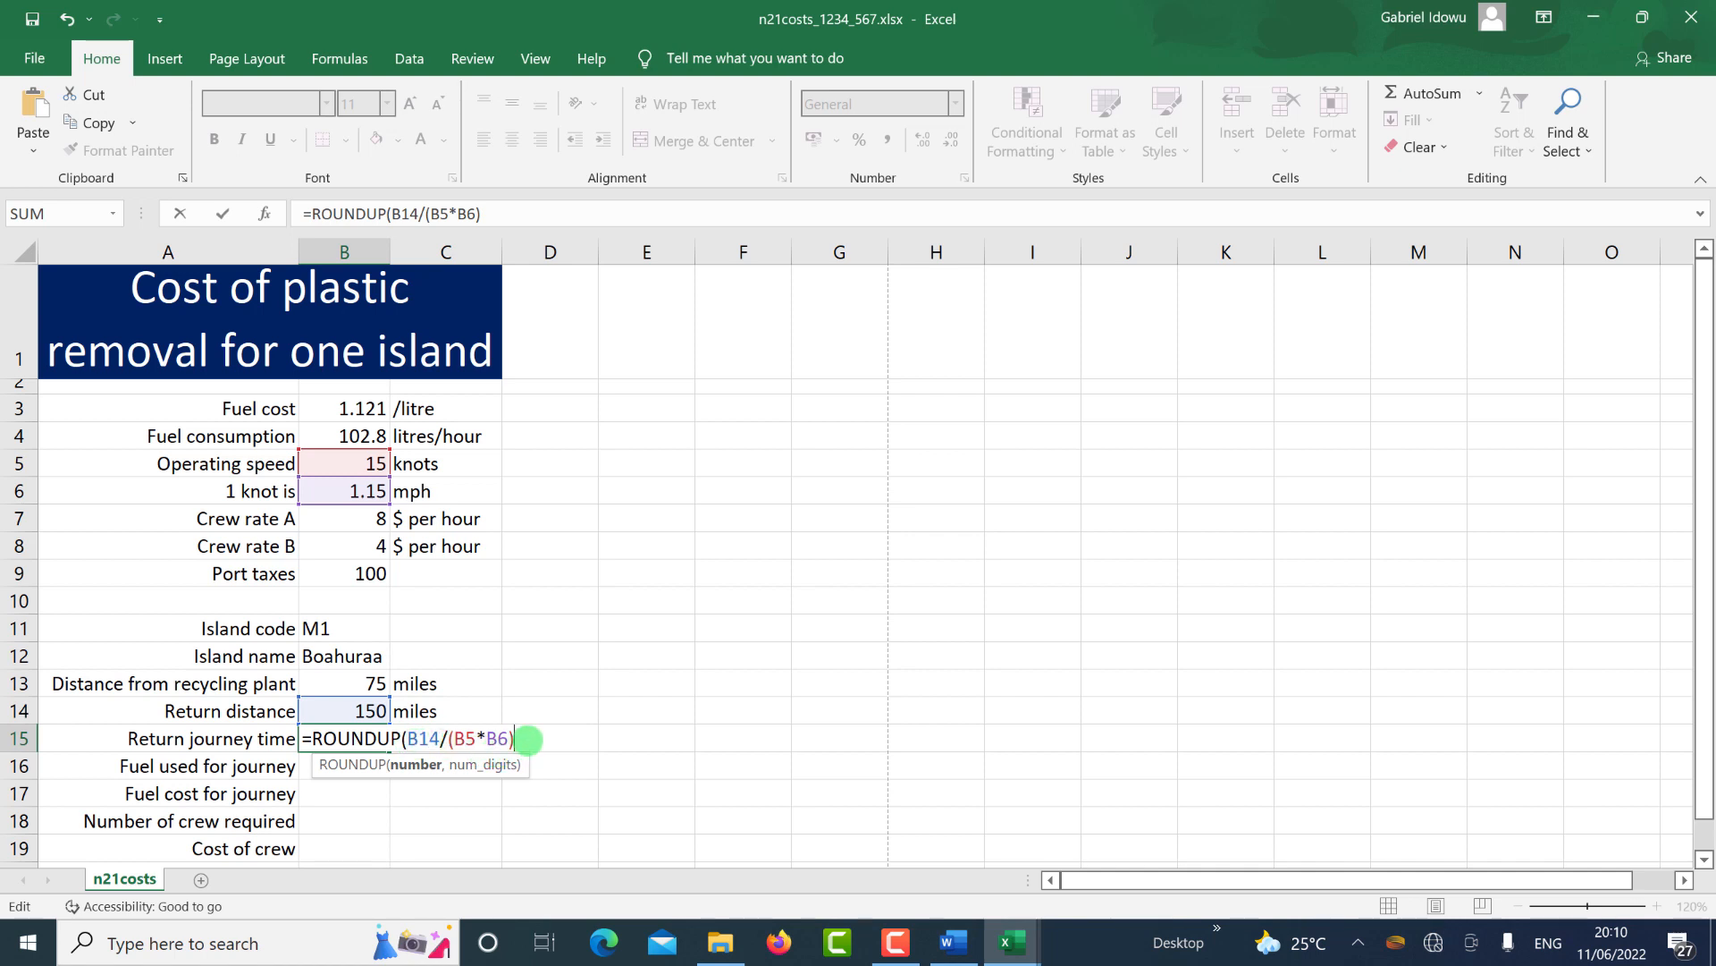
type(",0")
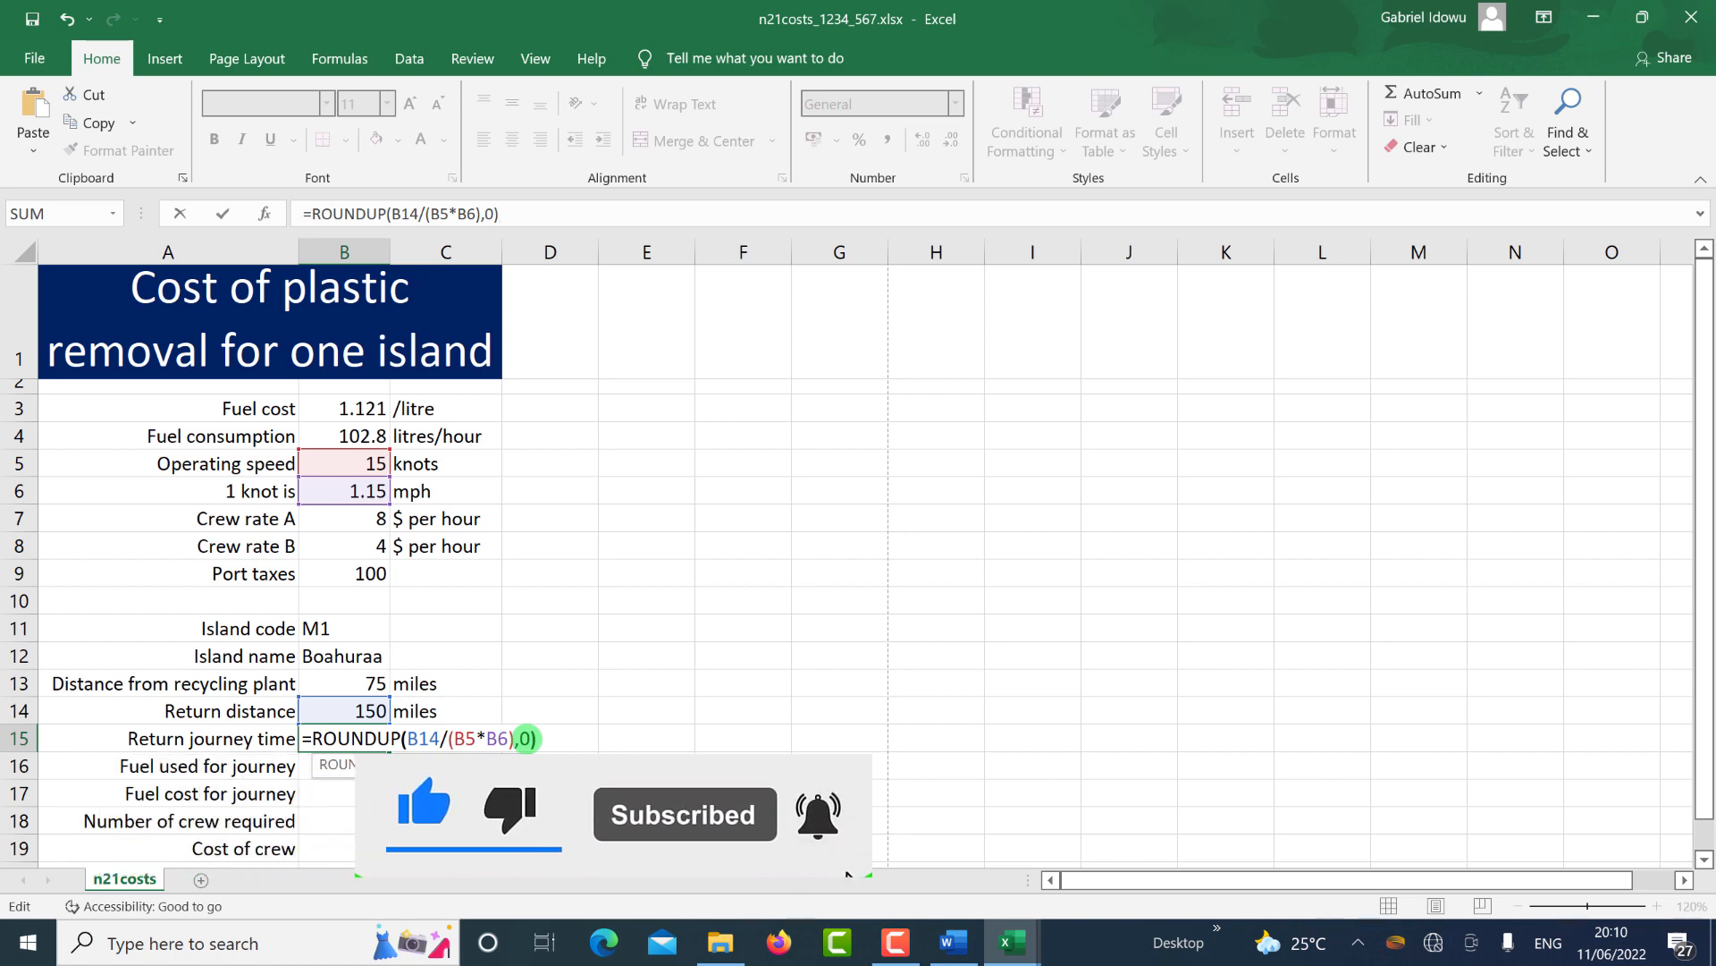
type(")")
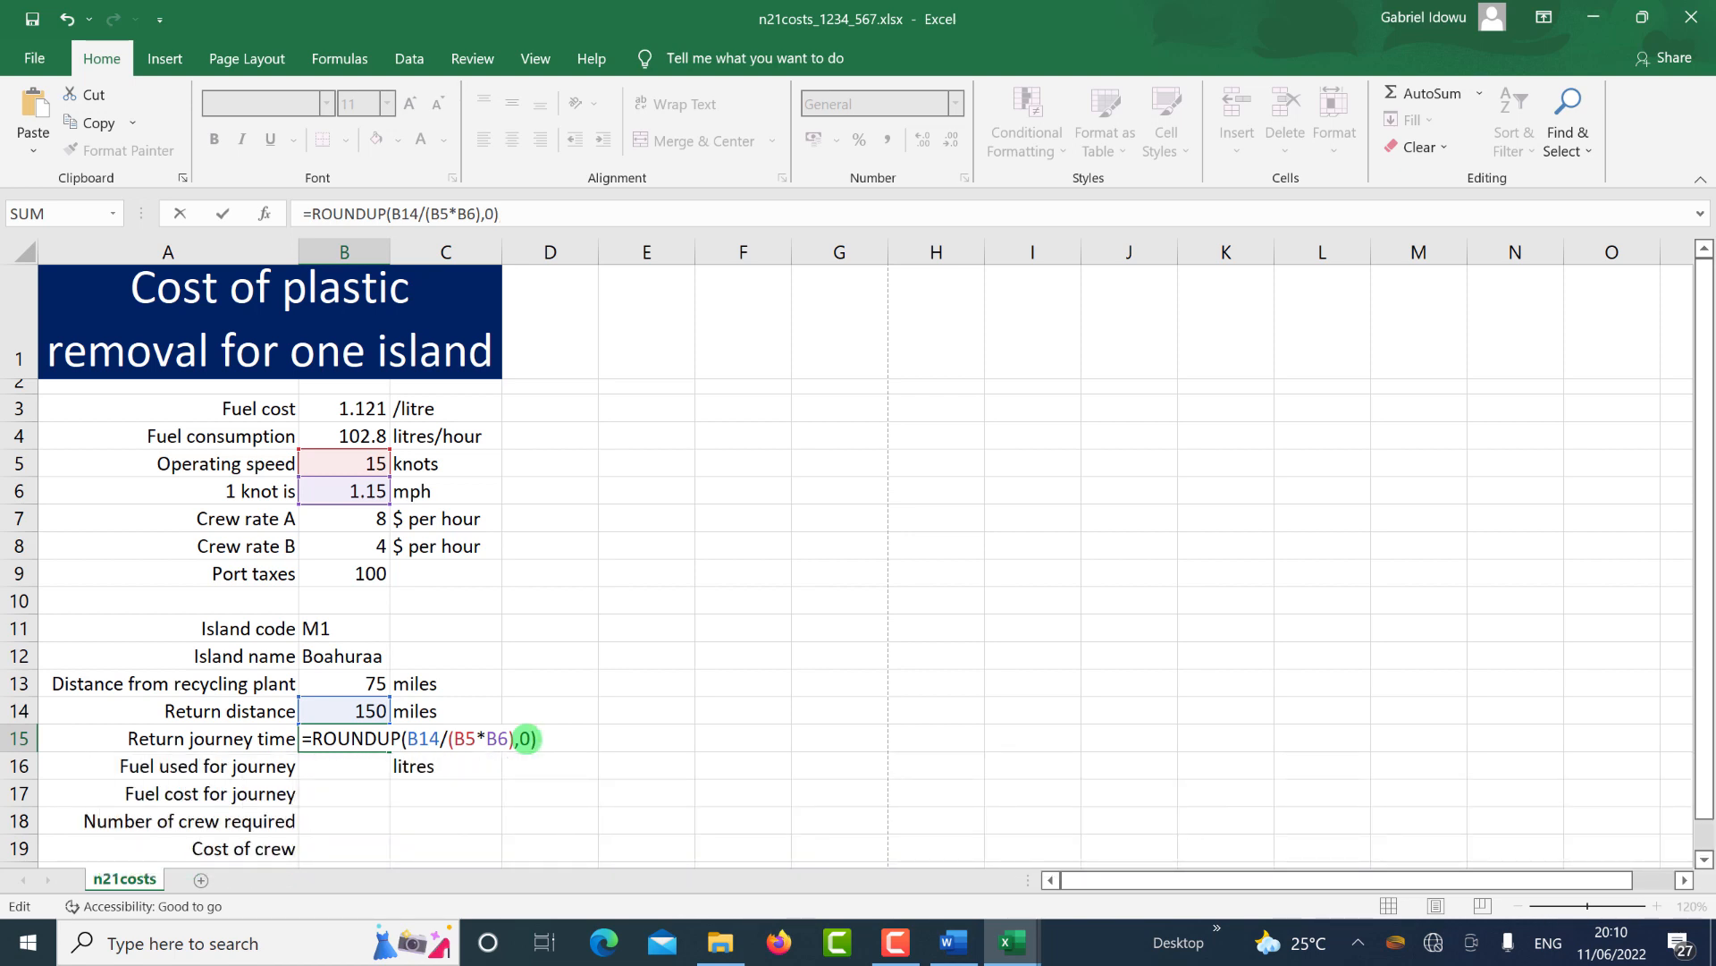
key("Return")
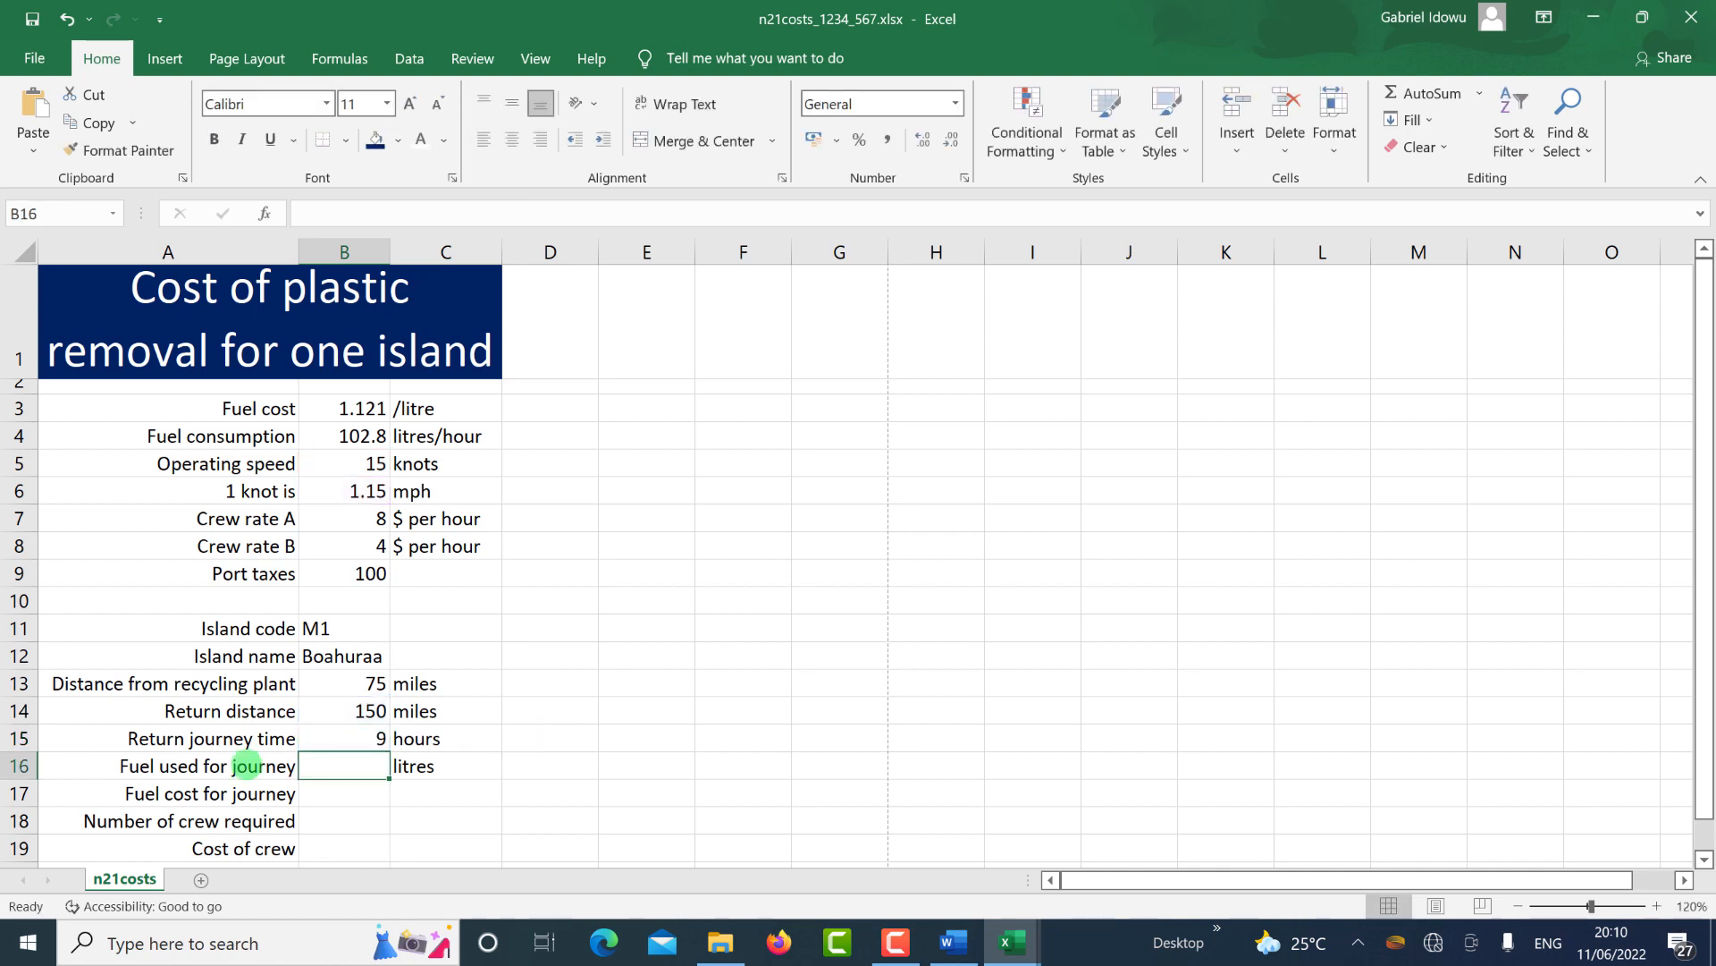
Review the B15 formula, and in the exam paper read question 8 on calculating the fuel used for the journey in cell B16.
left_click(367, 740)
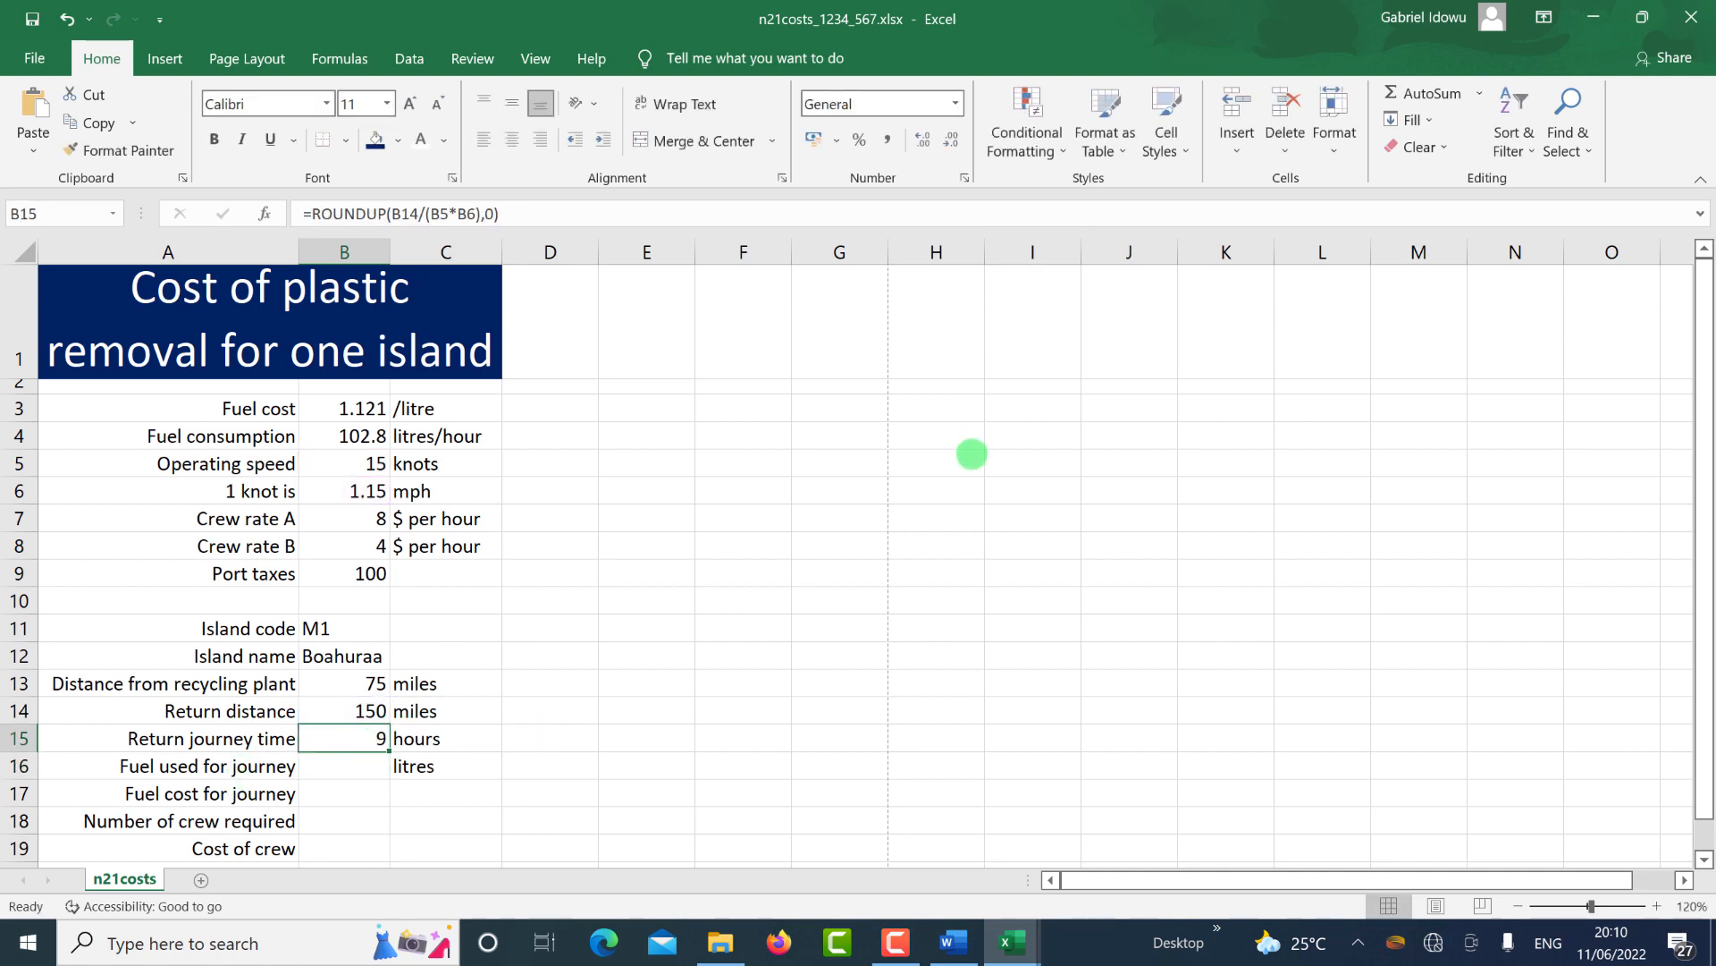
key("alt+Tab")
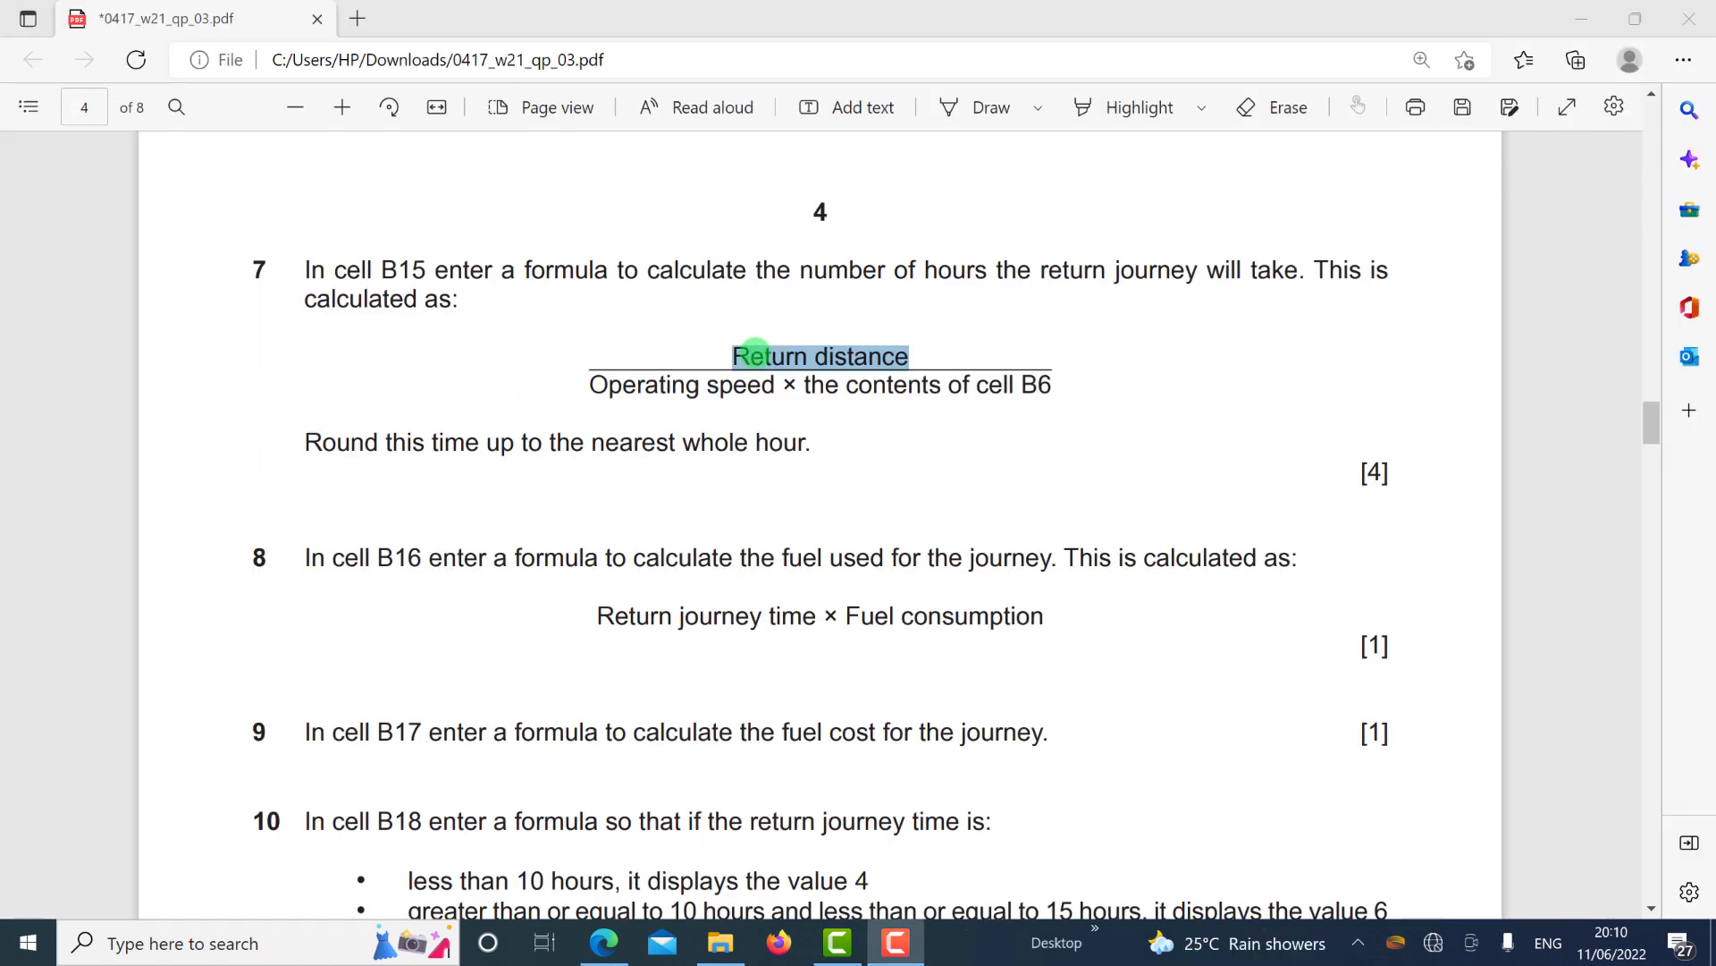
scroll(419, 565, "down", 2)
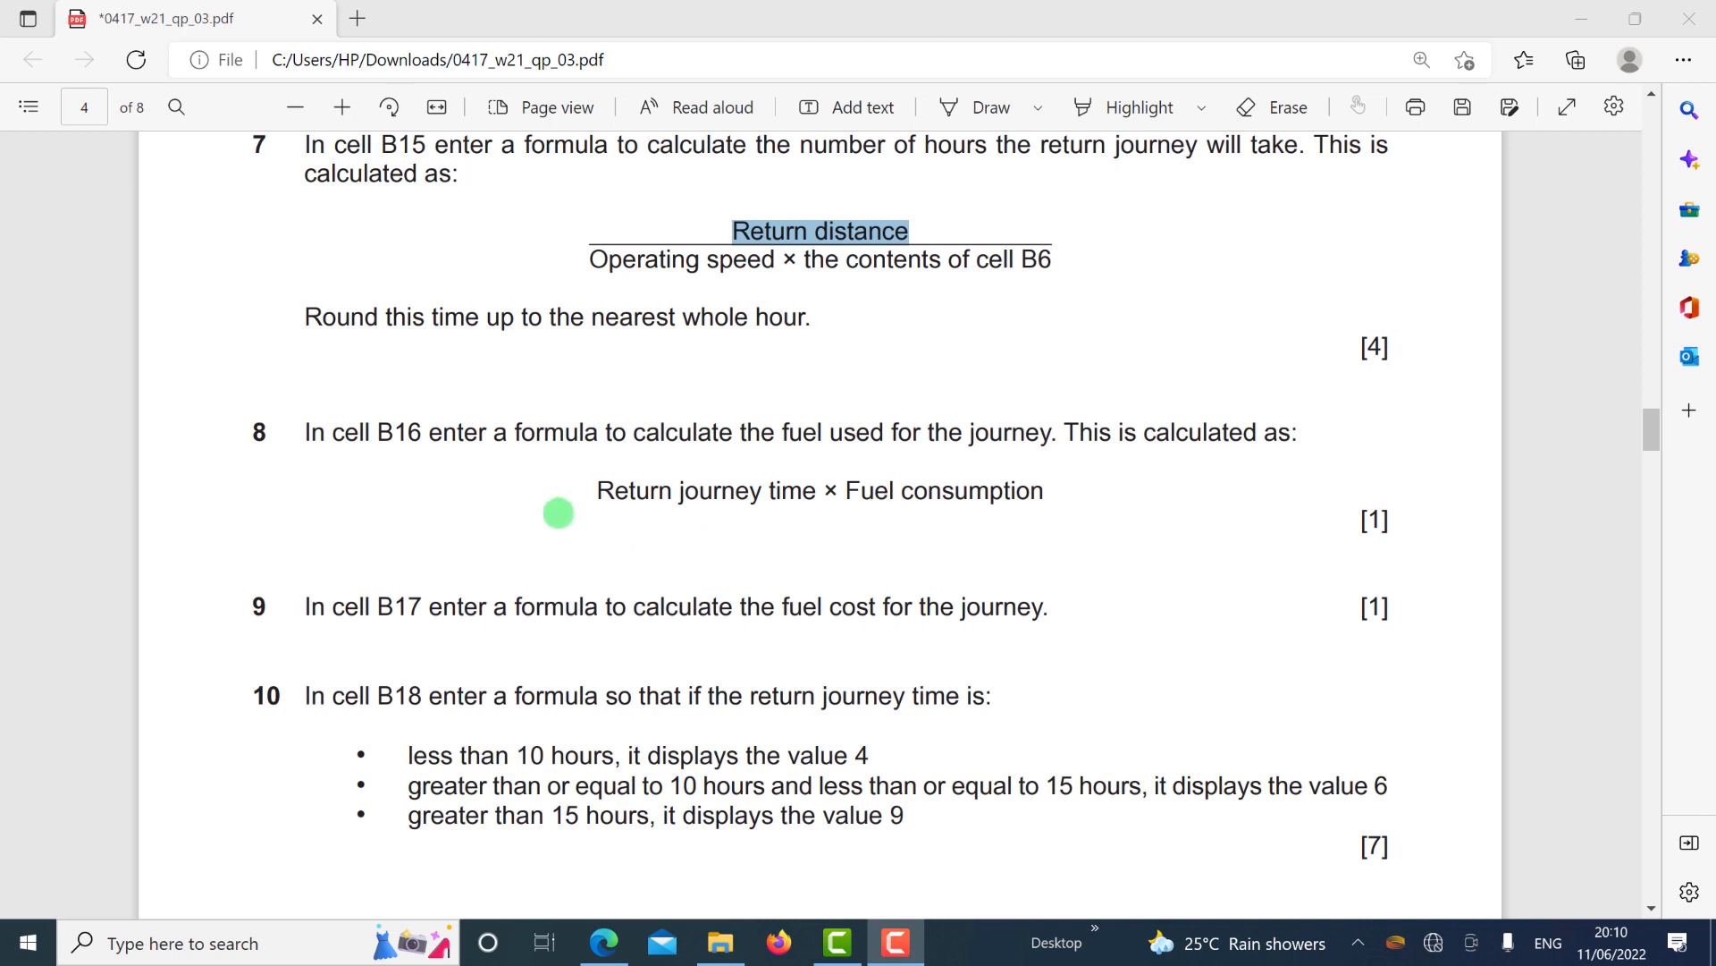
left_click_drag(593, 487, 809, 490)
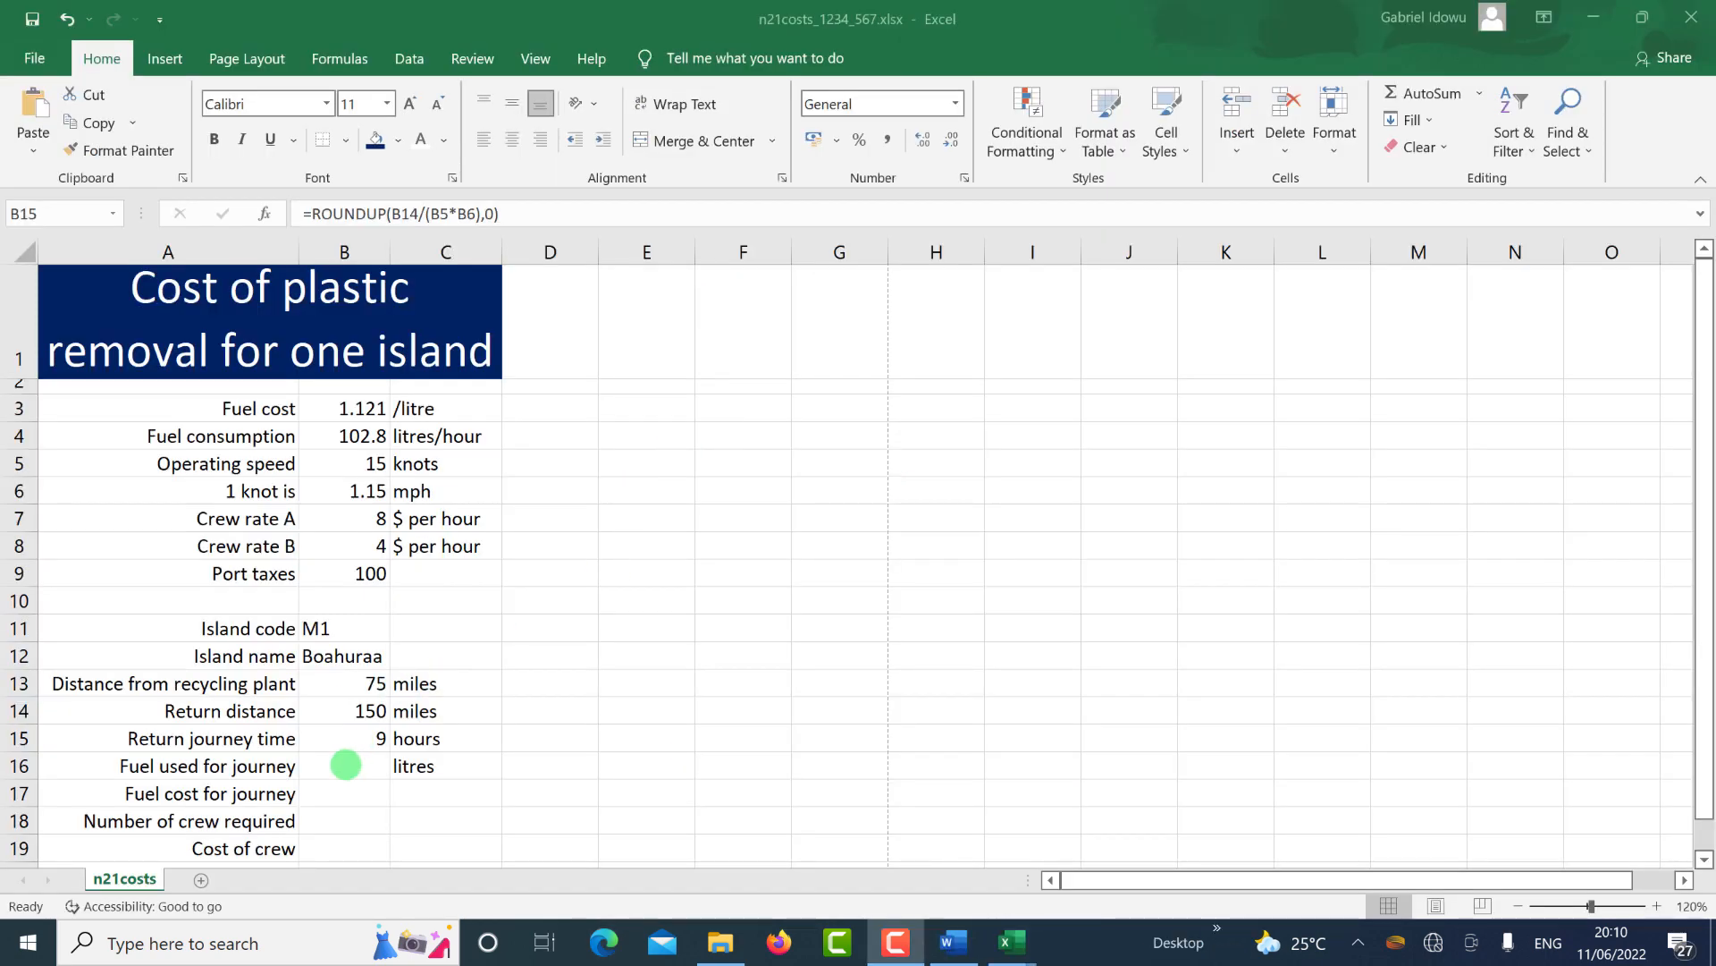
In Excel, enter the fuel used formula =B15*B4 in cell B16.
left_click(349, 765)
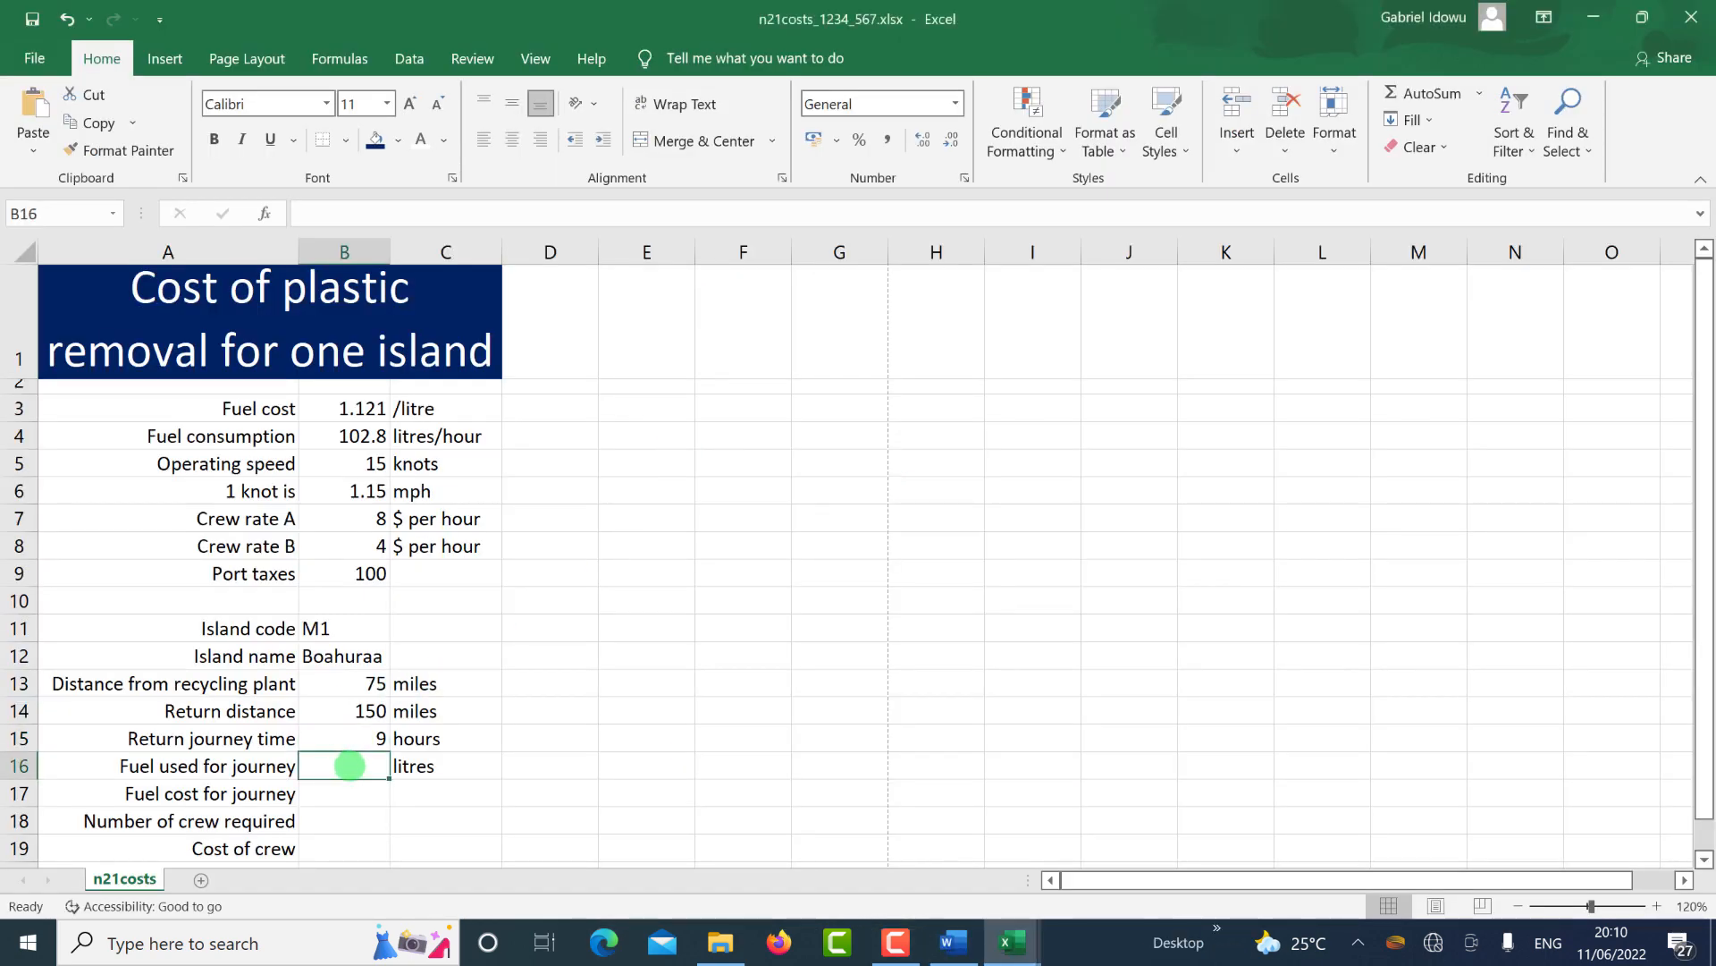
type("=")
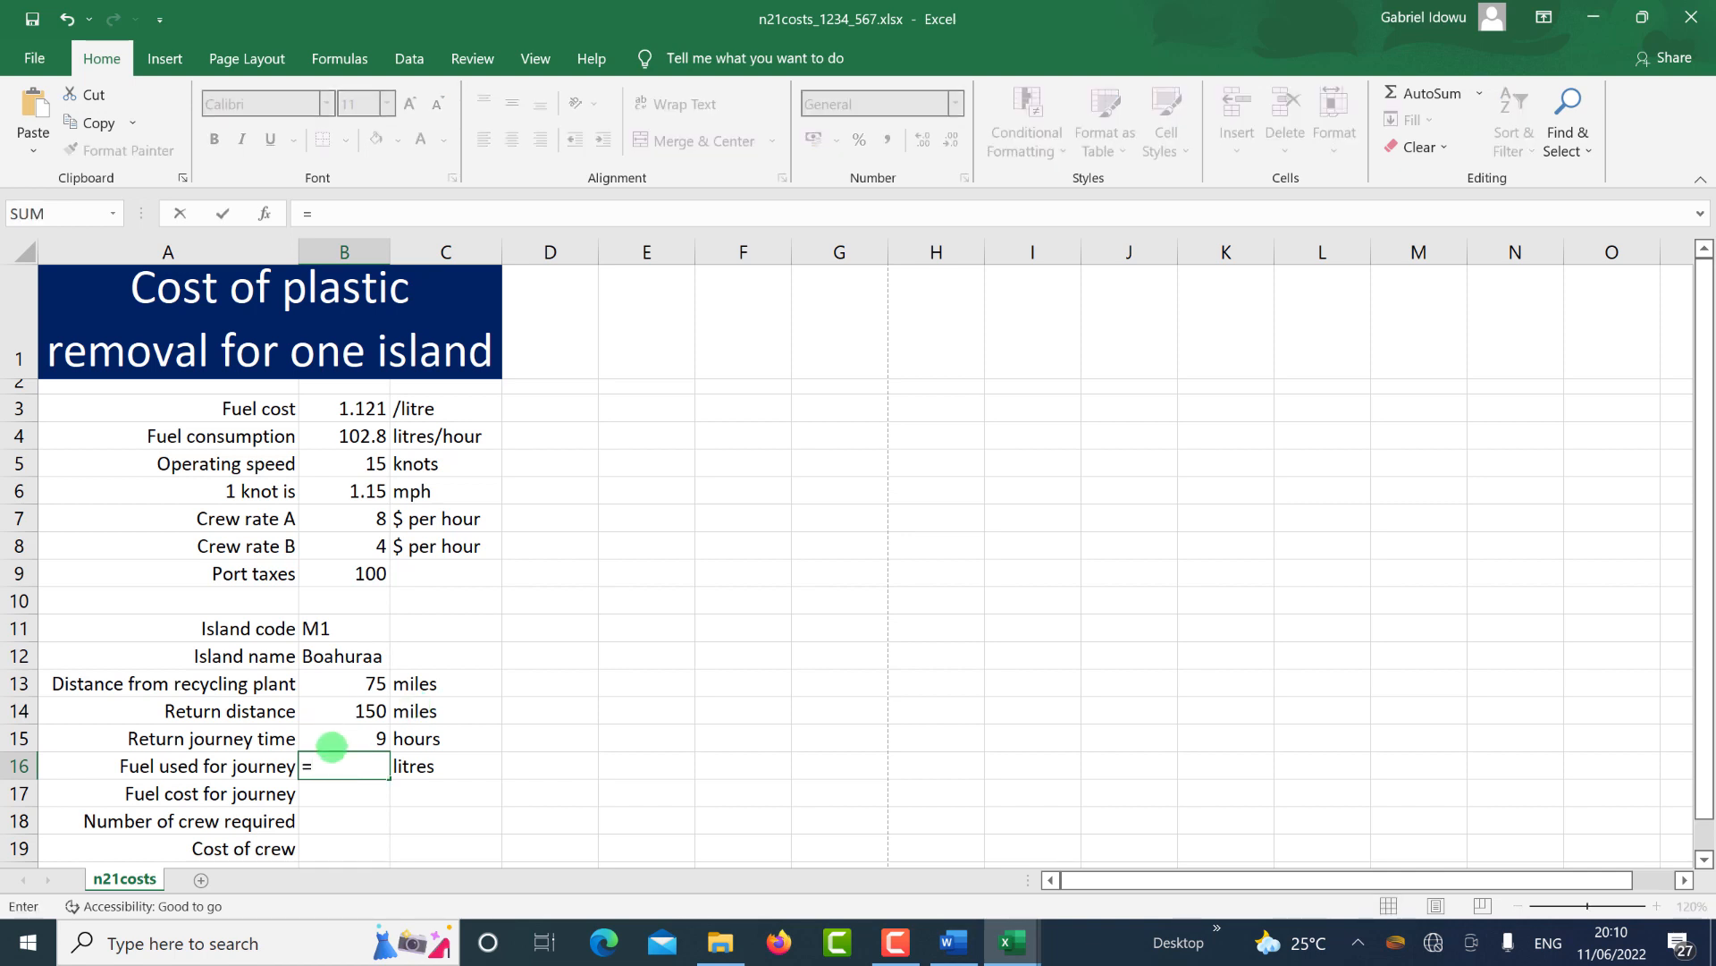
left_click(344, 736)
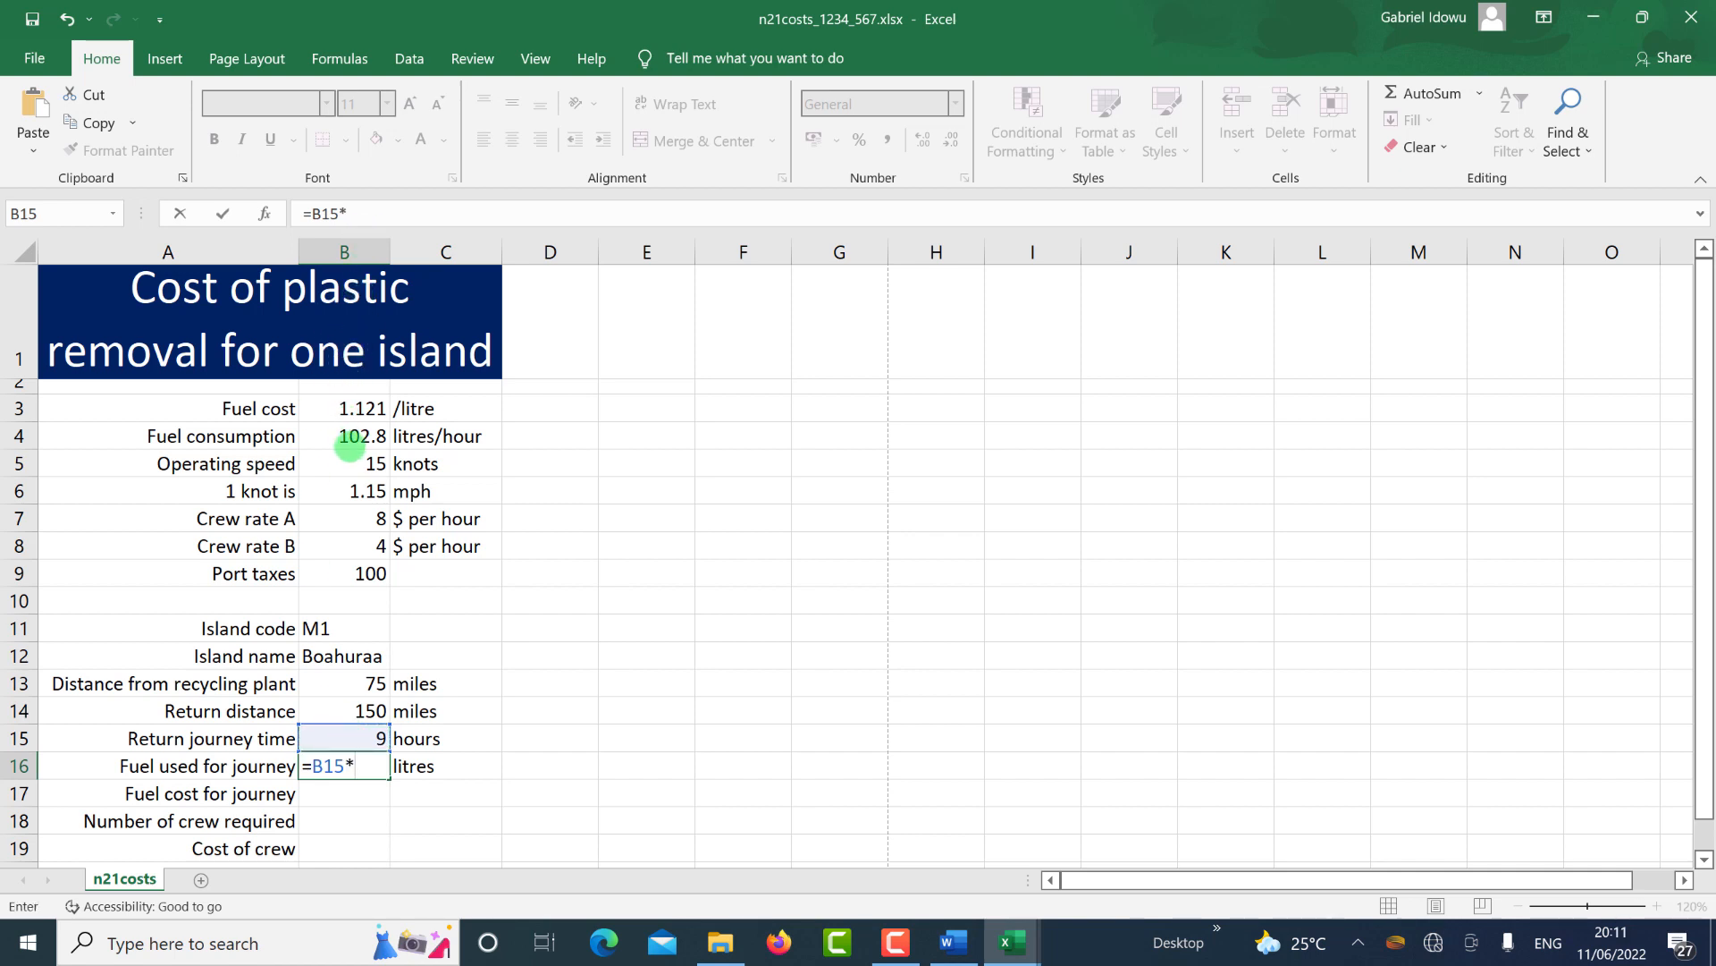
left_click(347, 439)
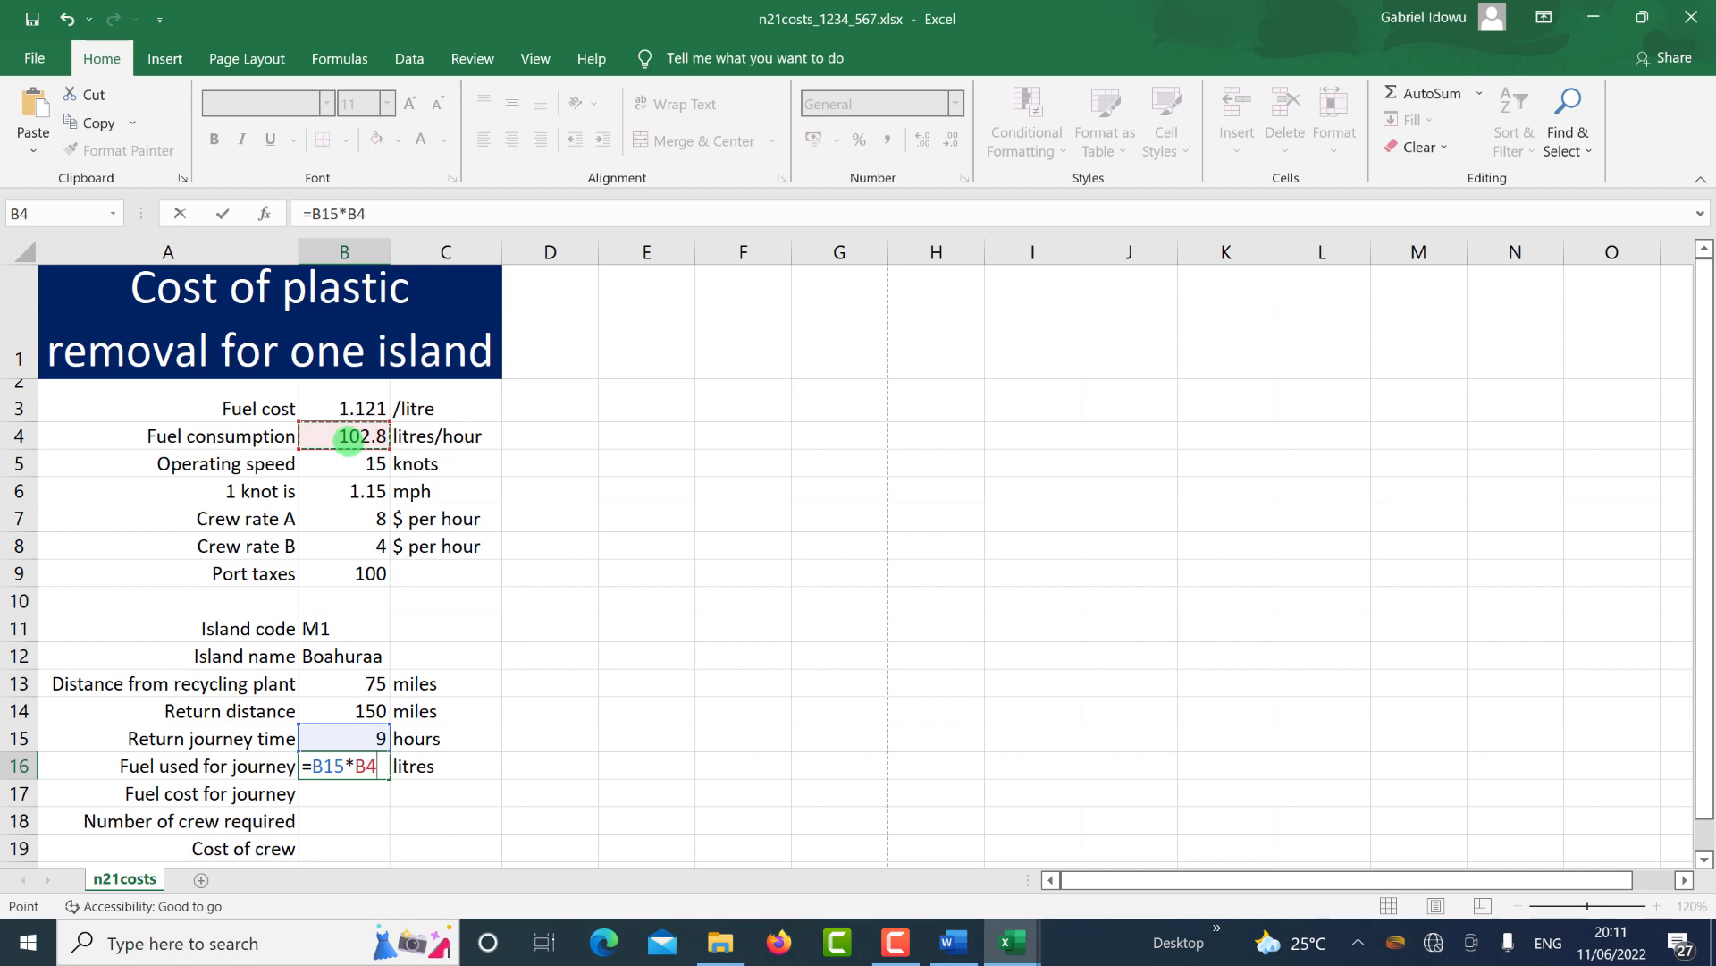
key("Return")
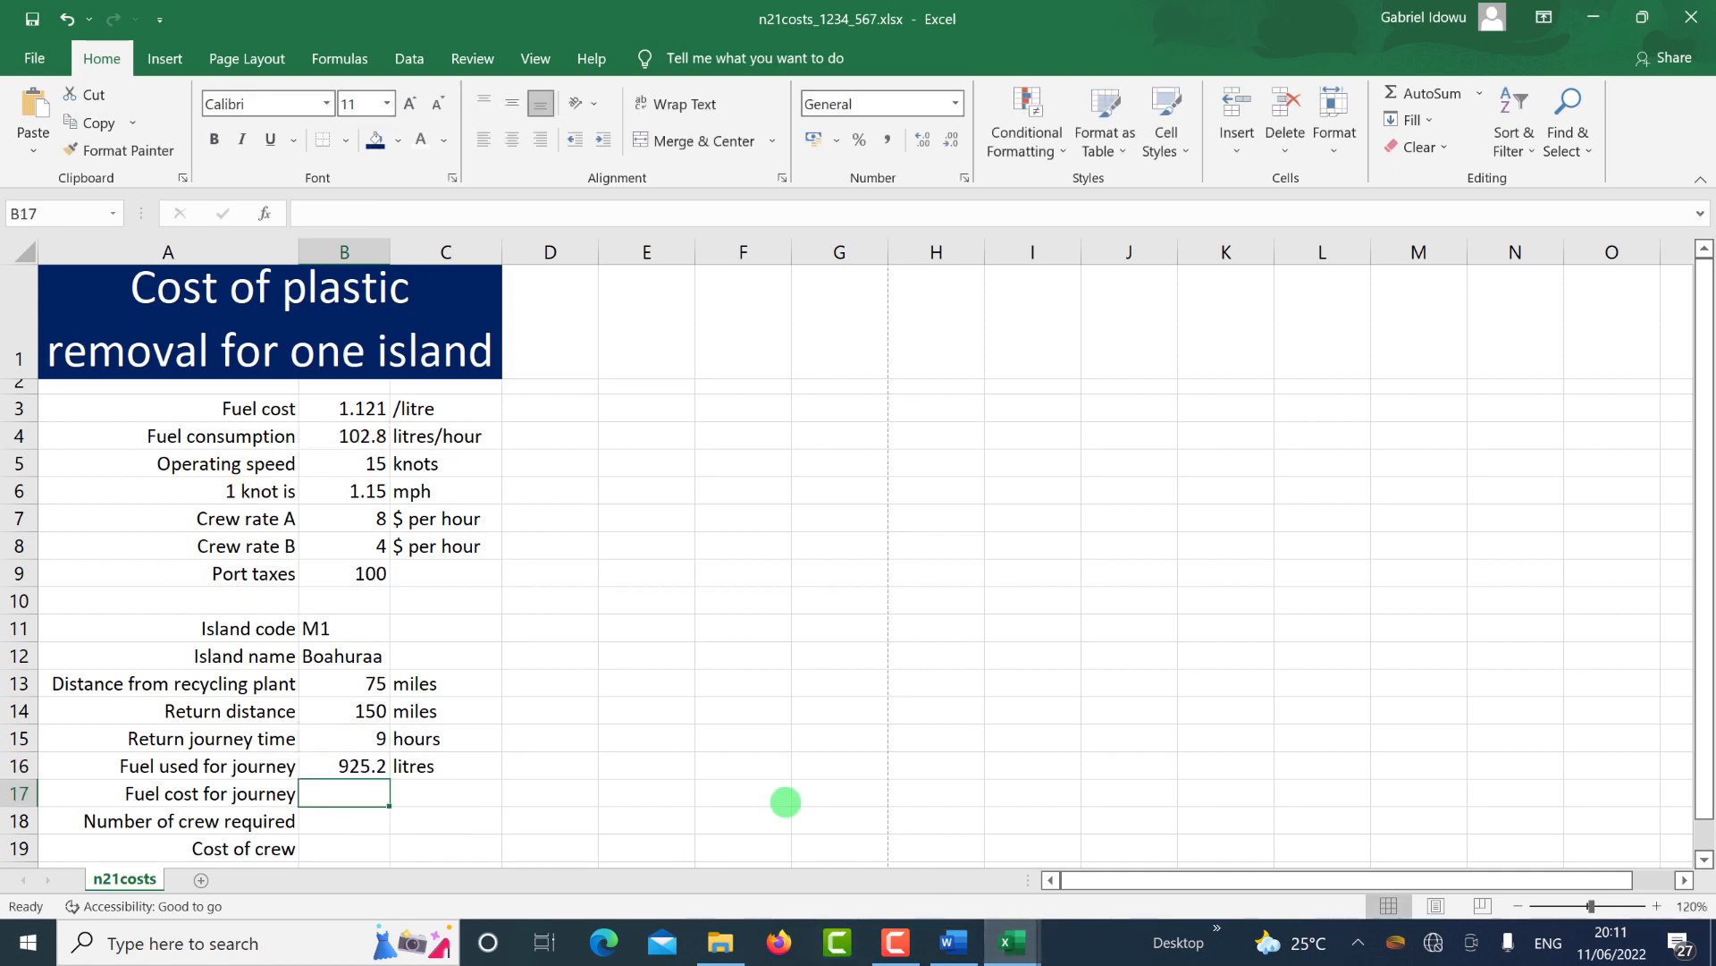
Check question 9 in the exam paper, and in Excel enter the fuel cost formula =B16*B3 in cell B17.
key("alt+Tab")
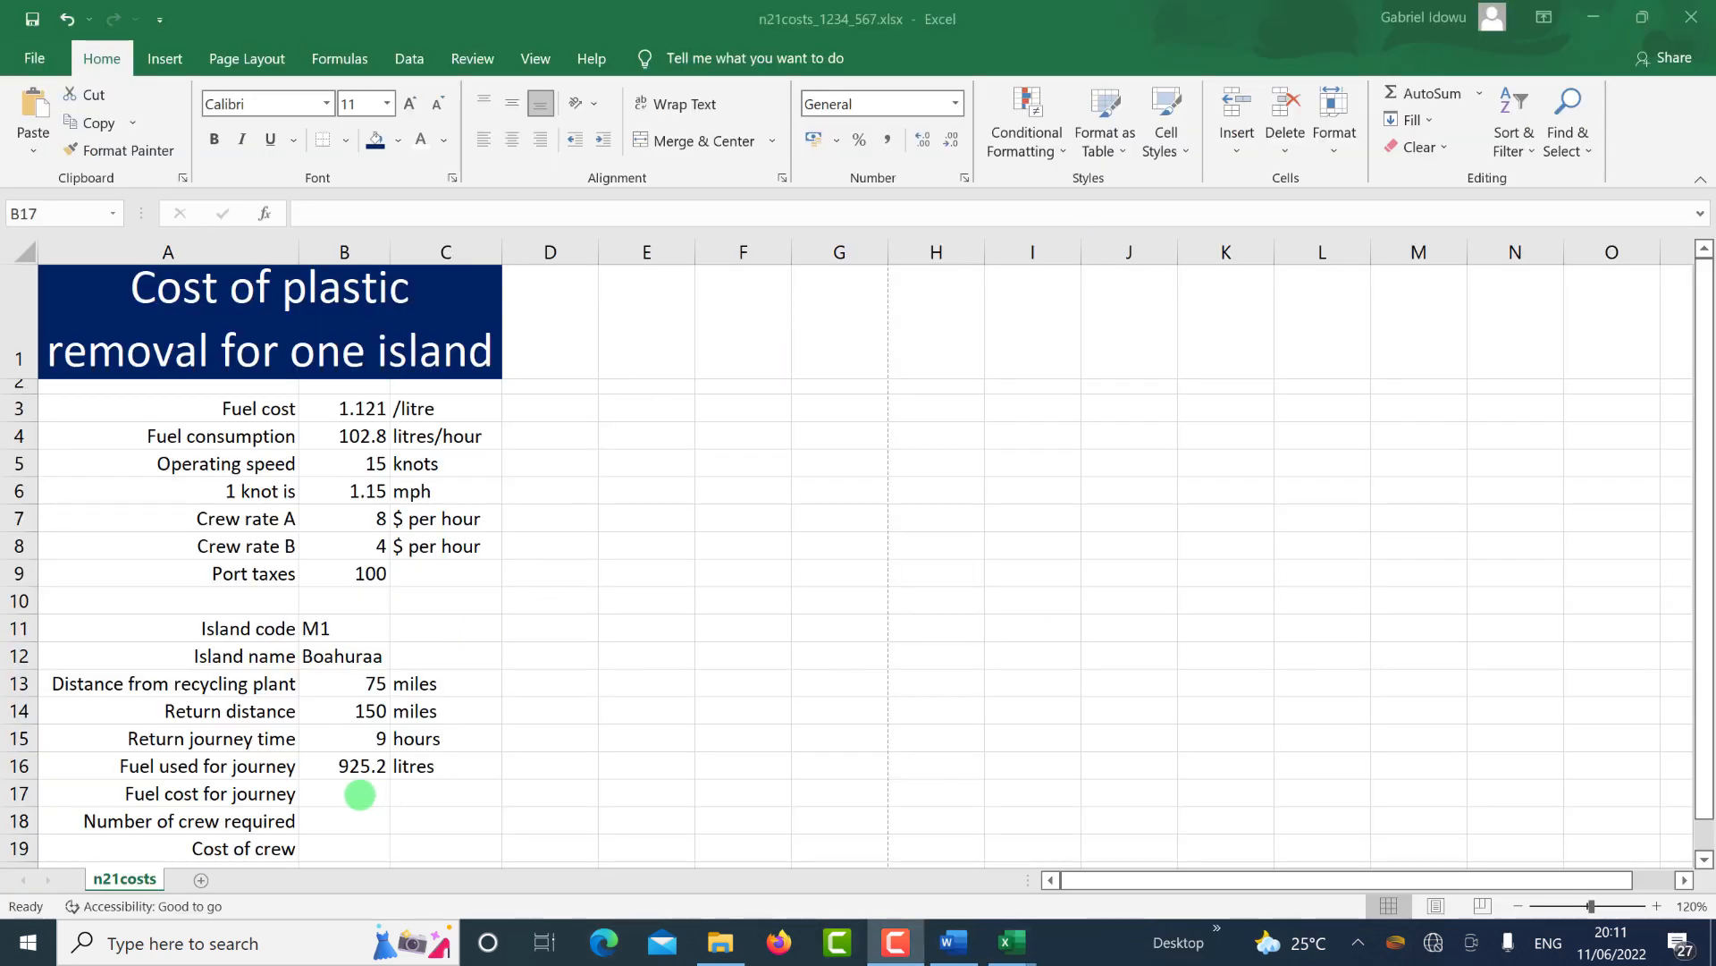
left_click(357, 793)
scroll(353, 793, "down", 1)
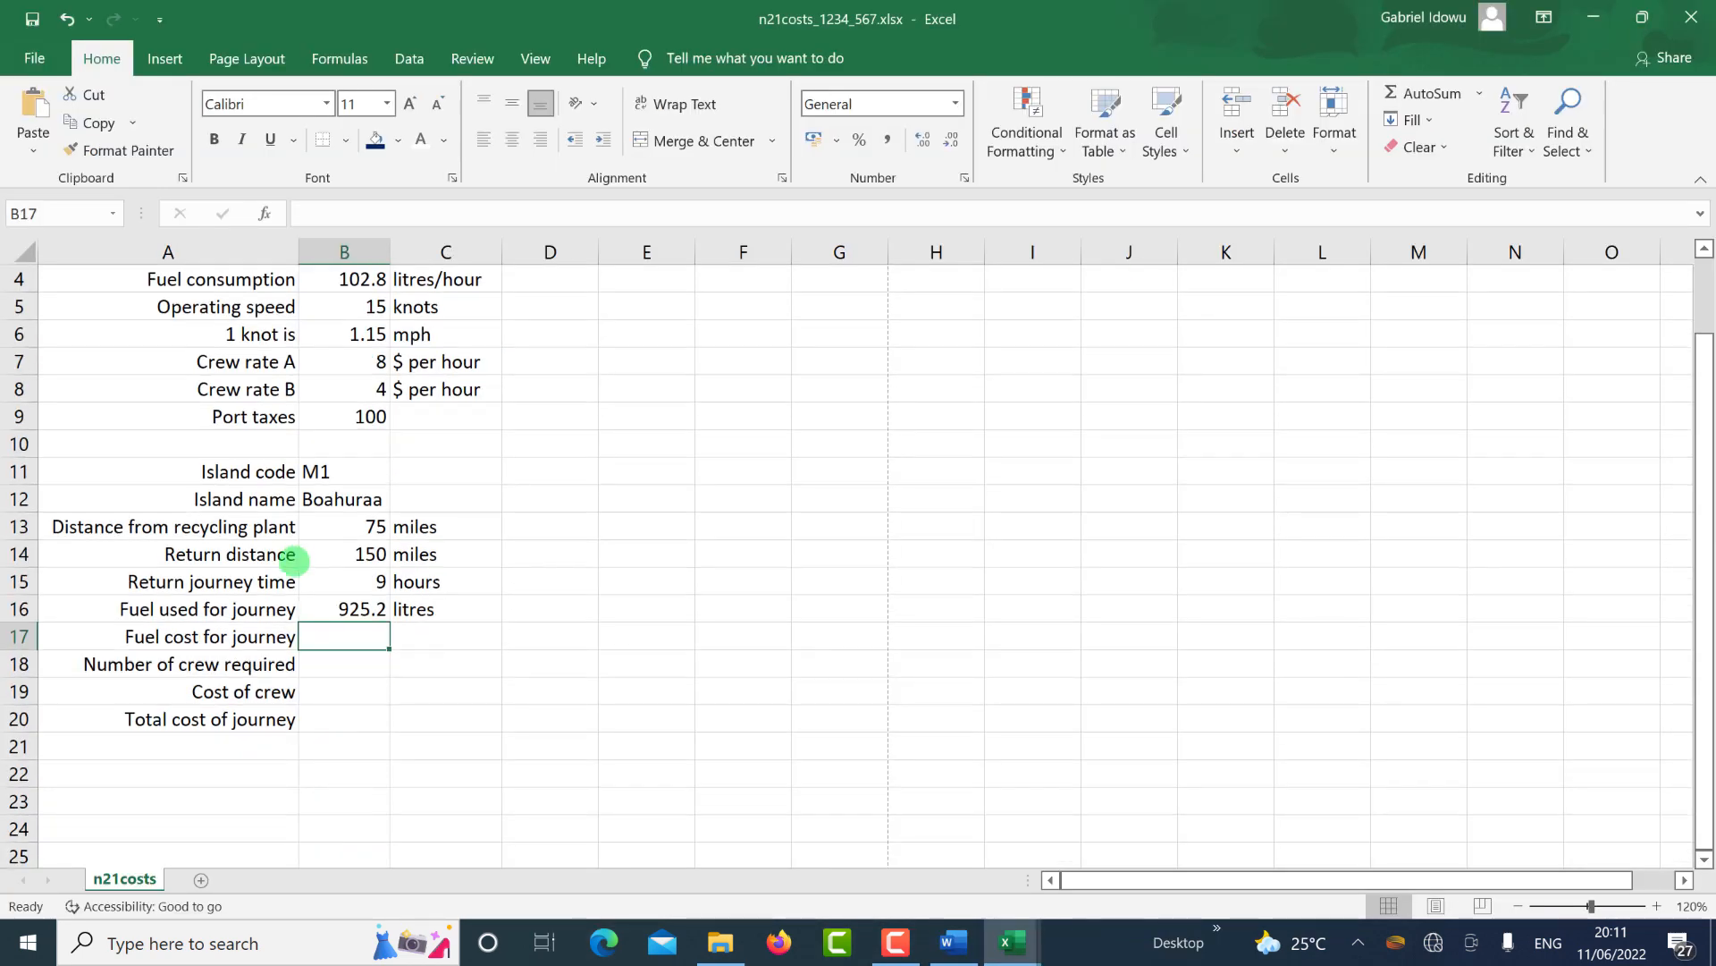
scroll(336, 643, "up", 1)
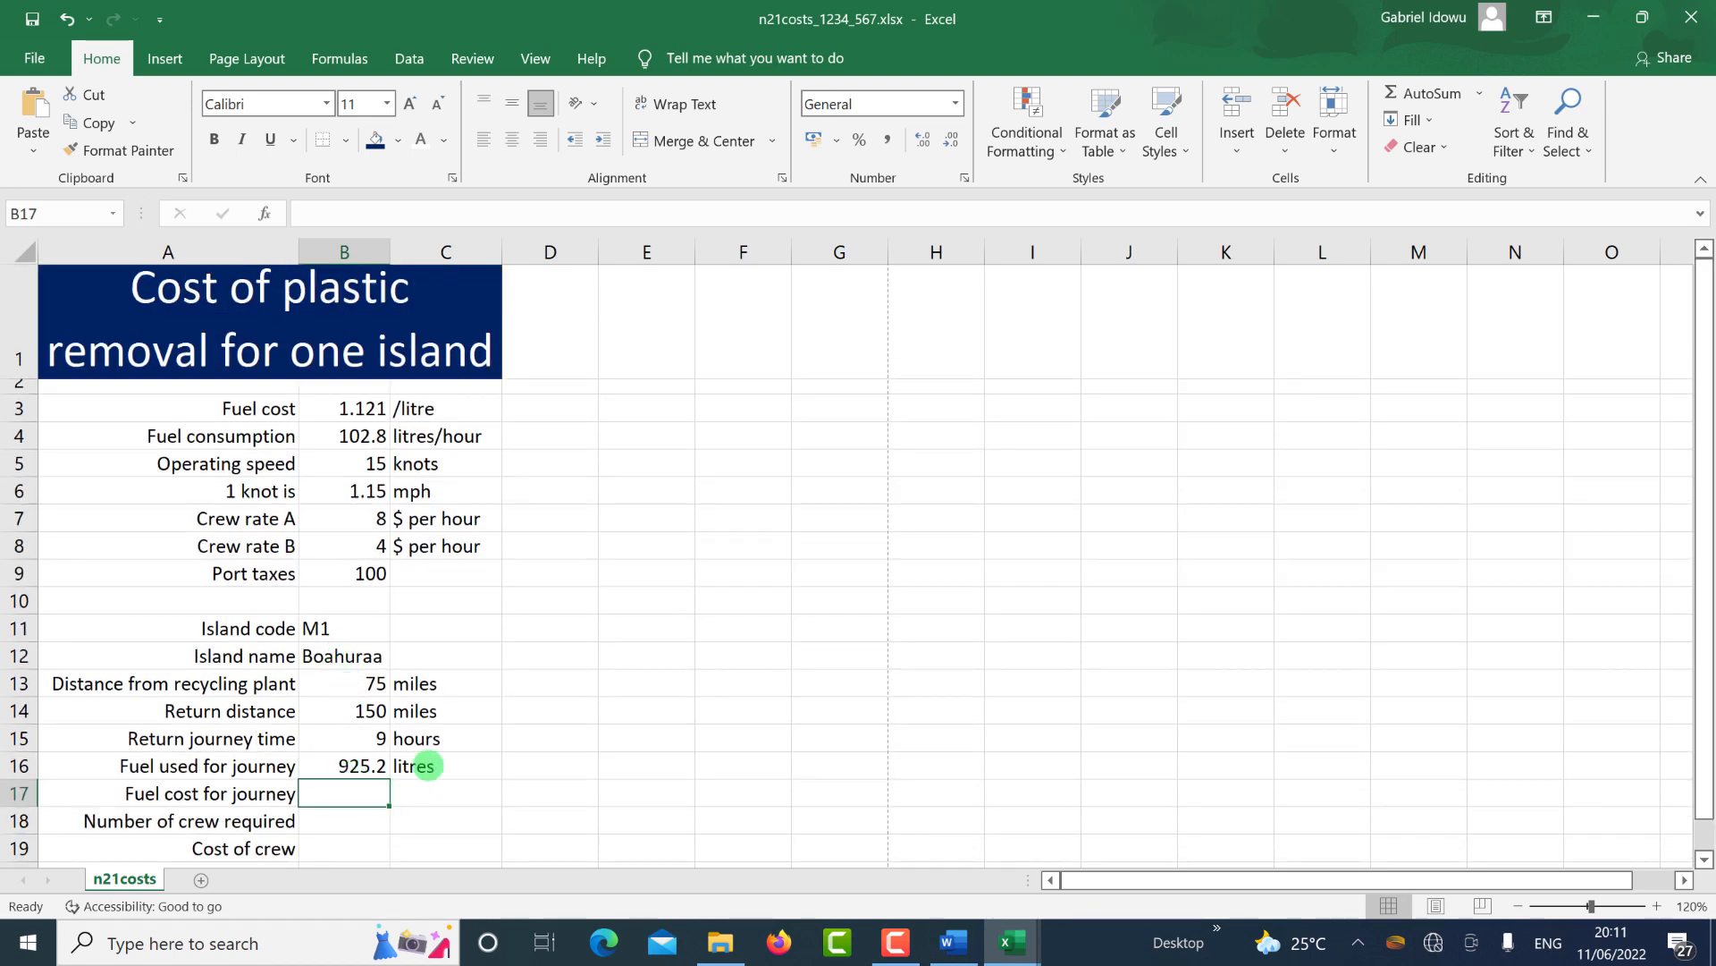
type("=")
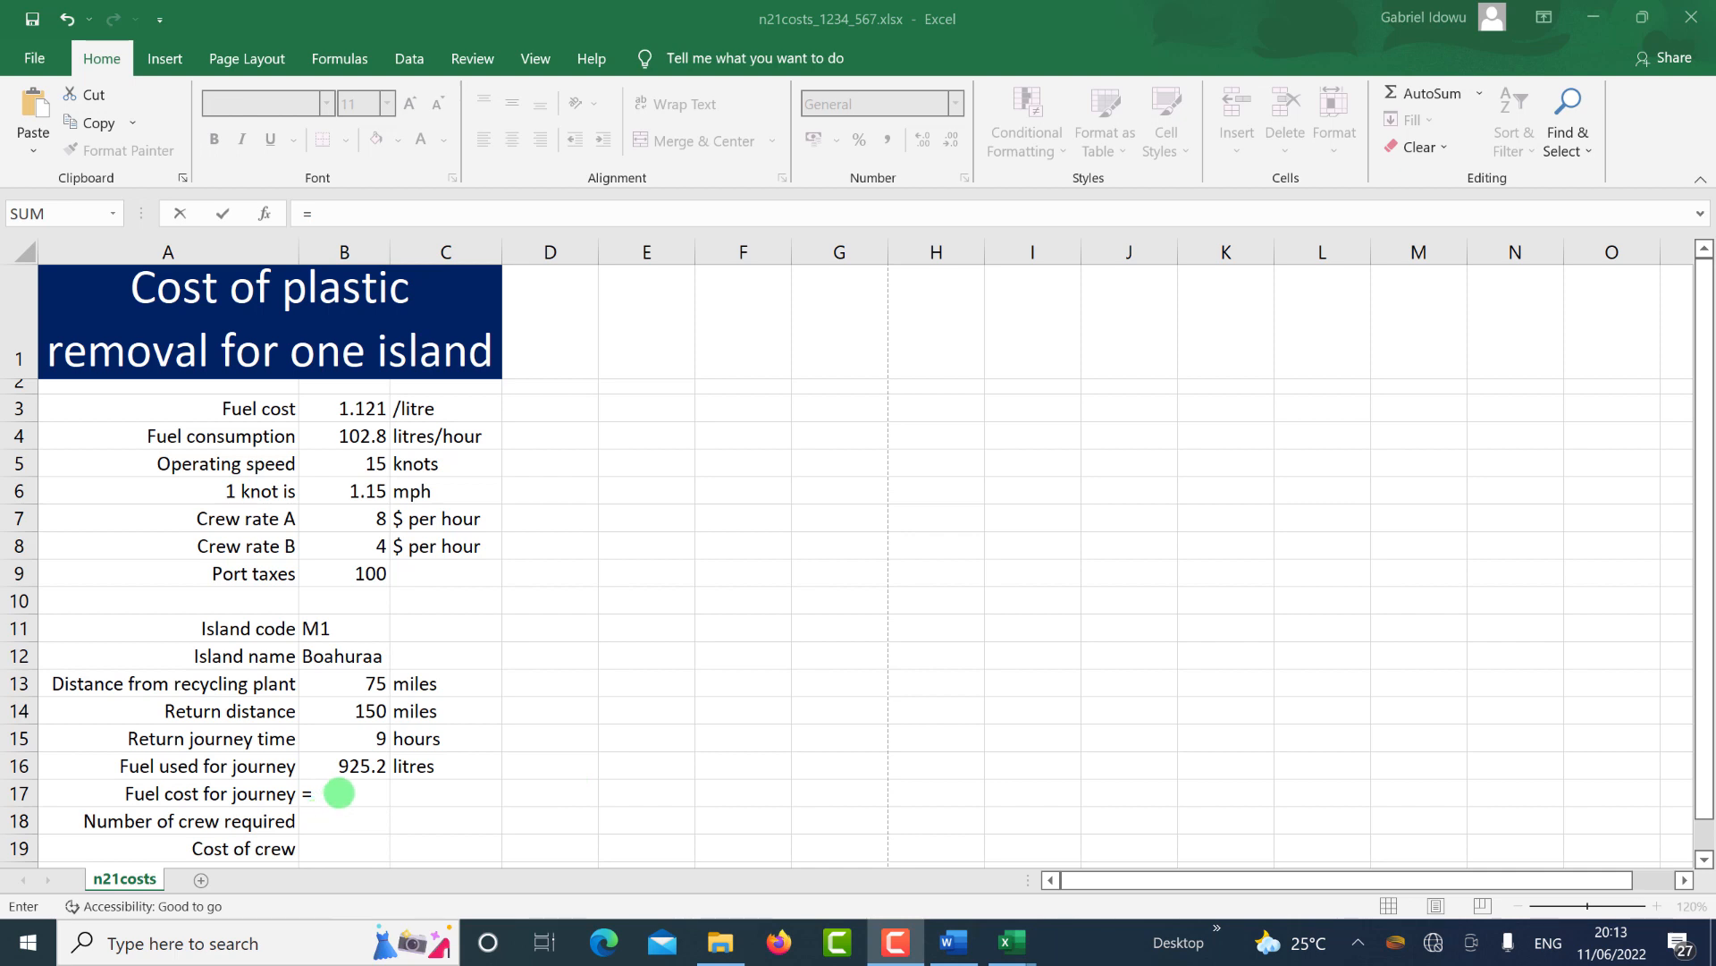
left_click(337, 796)
left_click(340, 797)
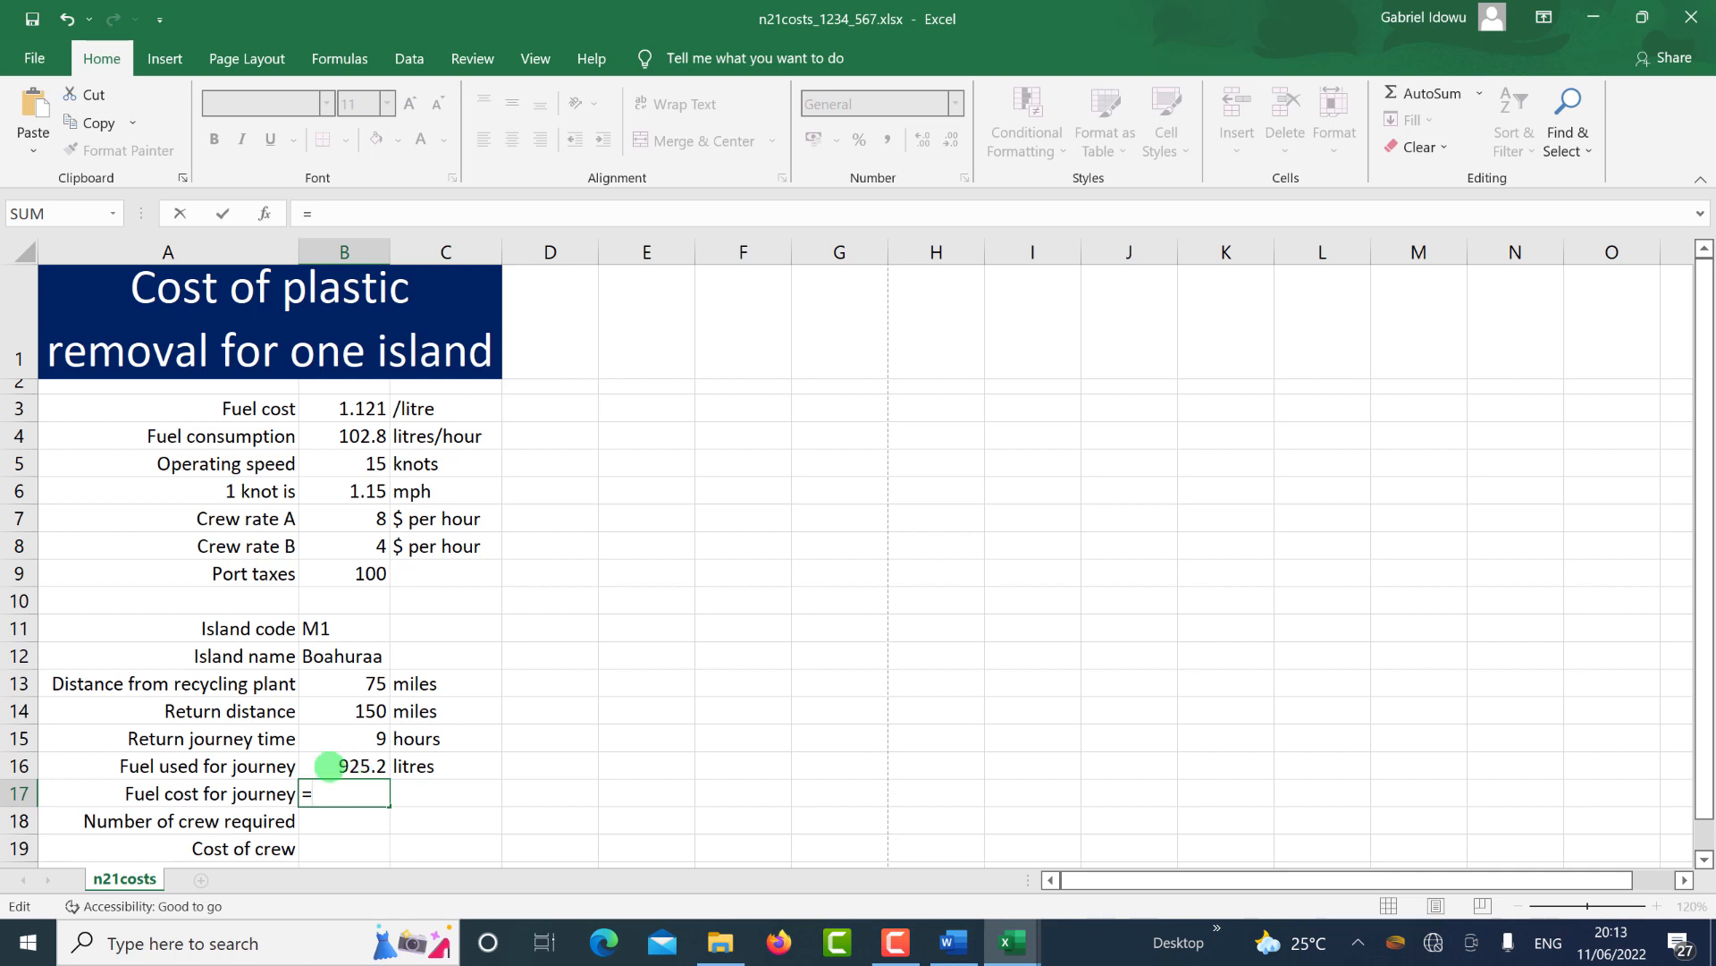
left_click(355, 766)
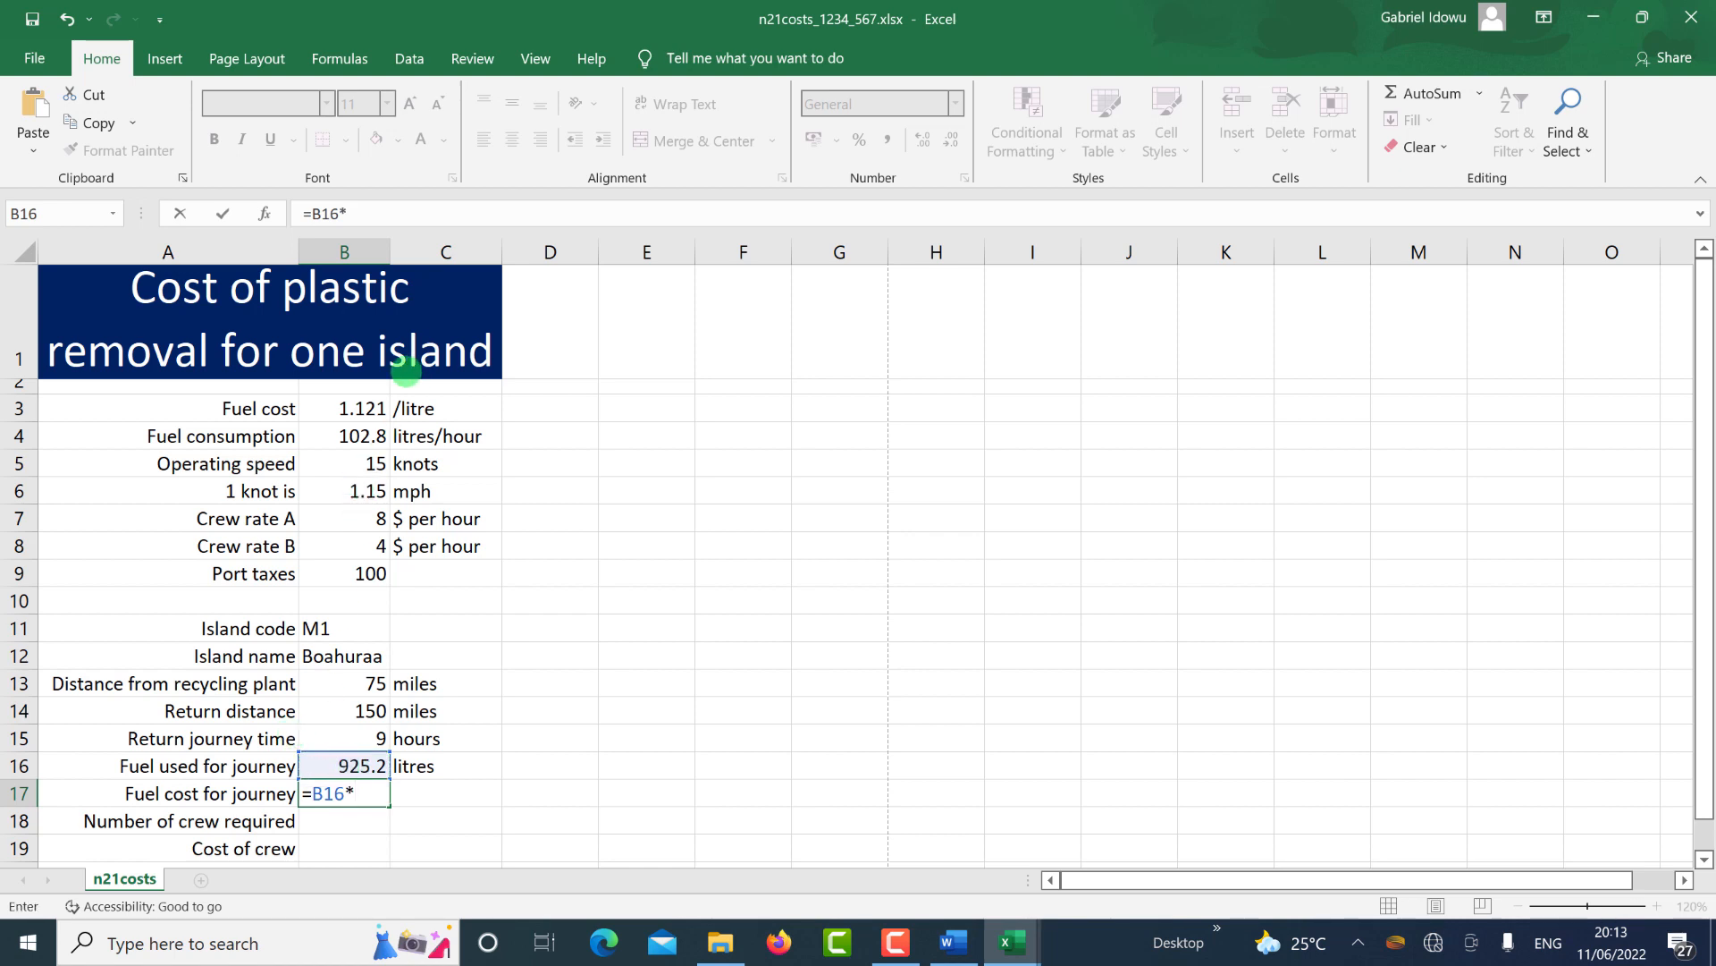
left_click(358, 410)
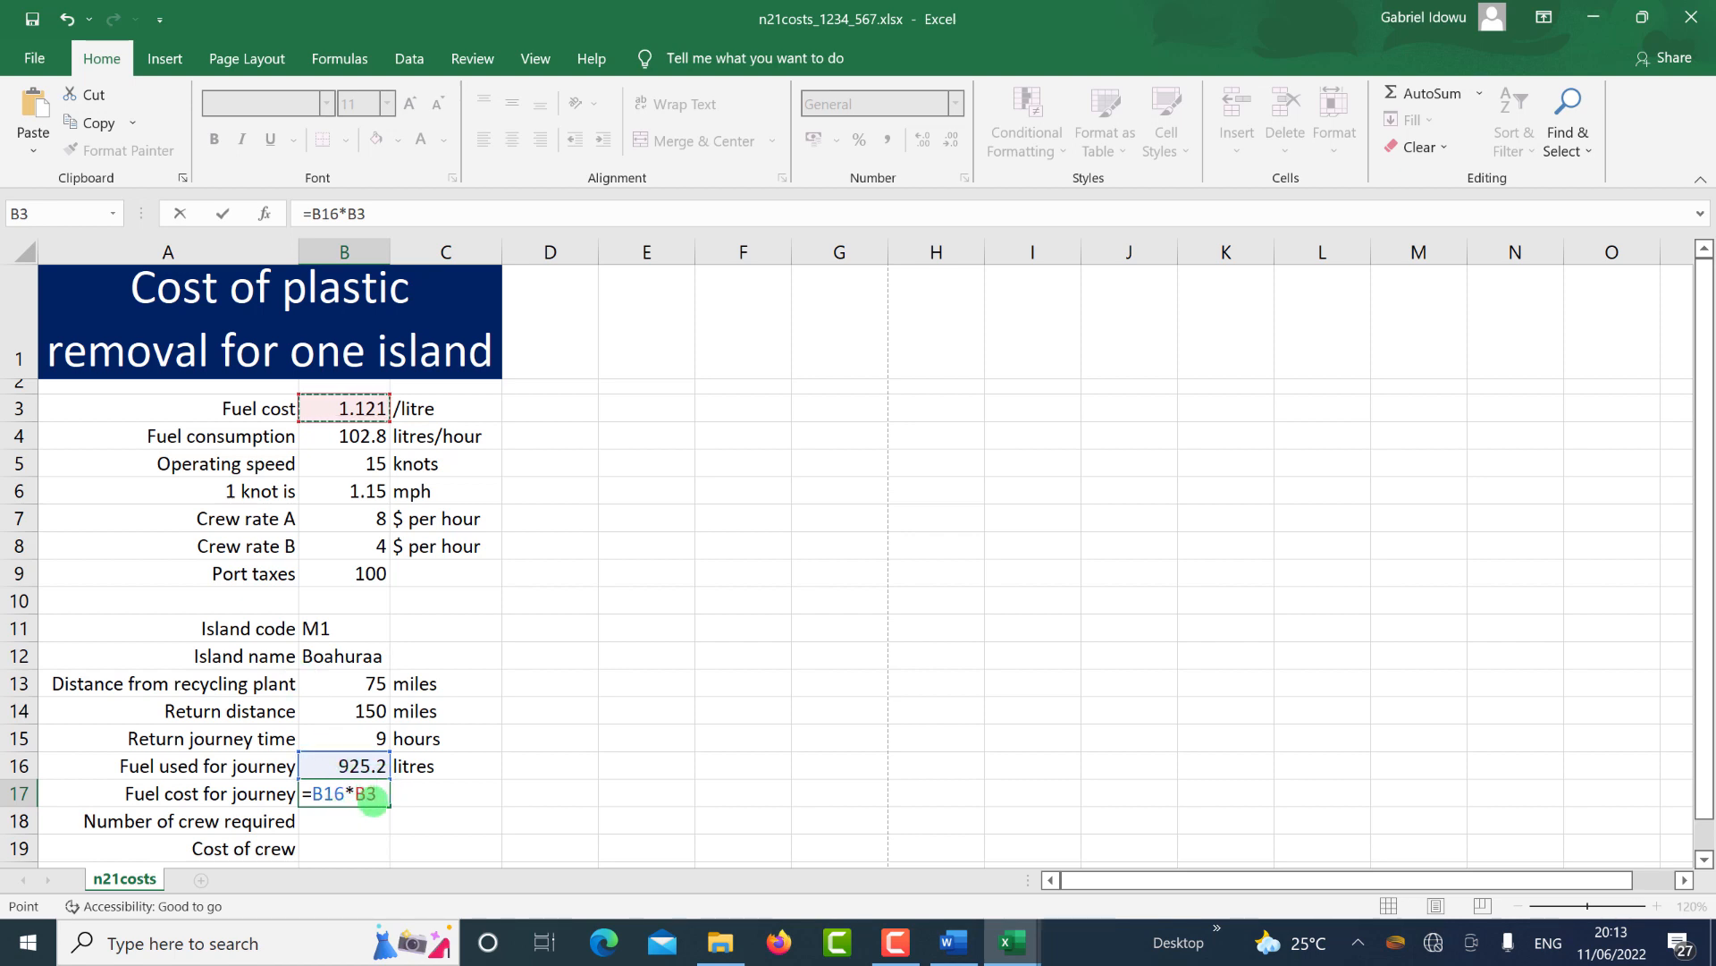
key("Return")
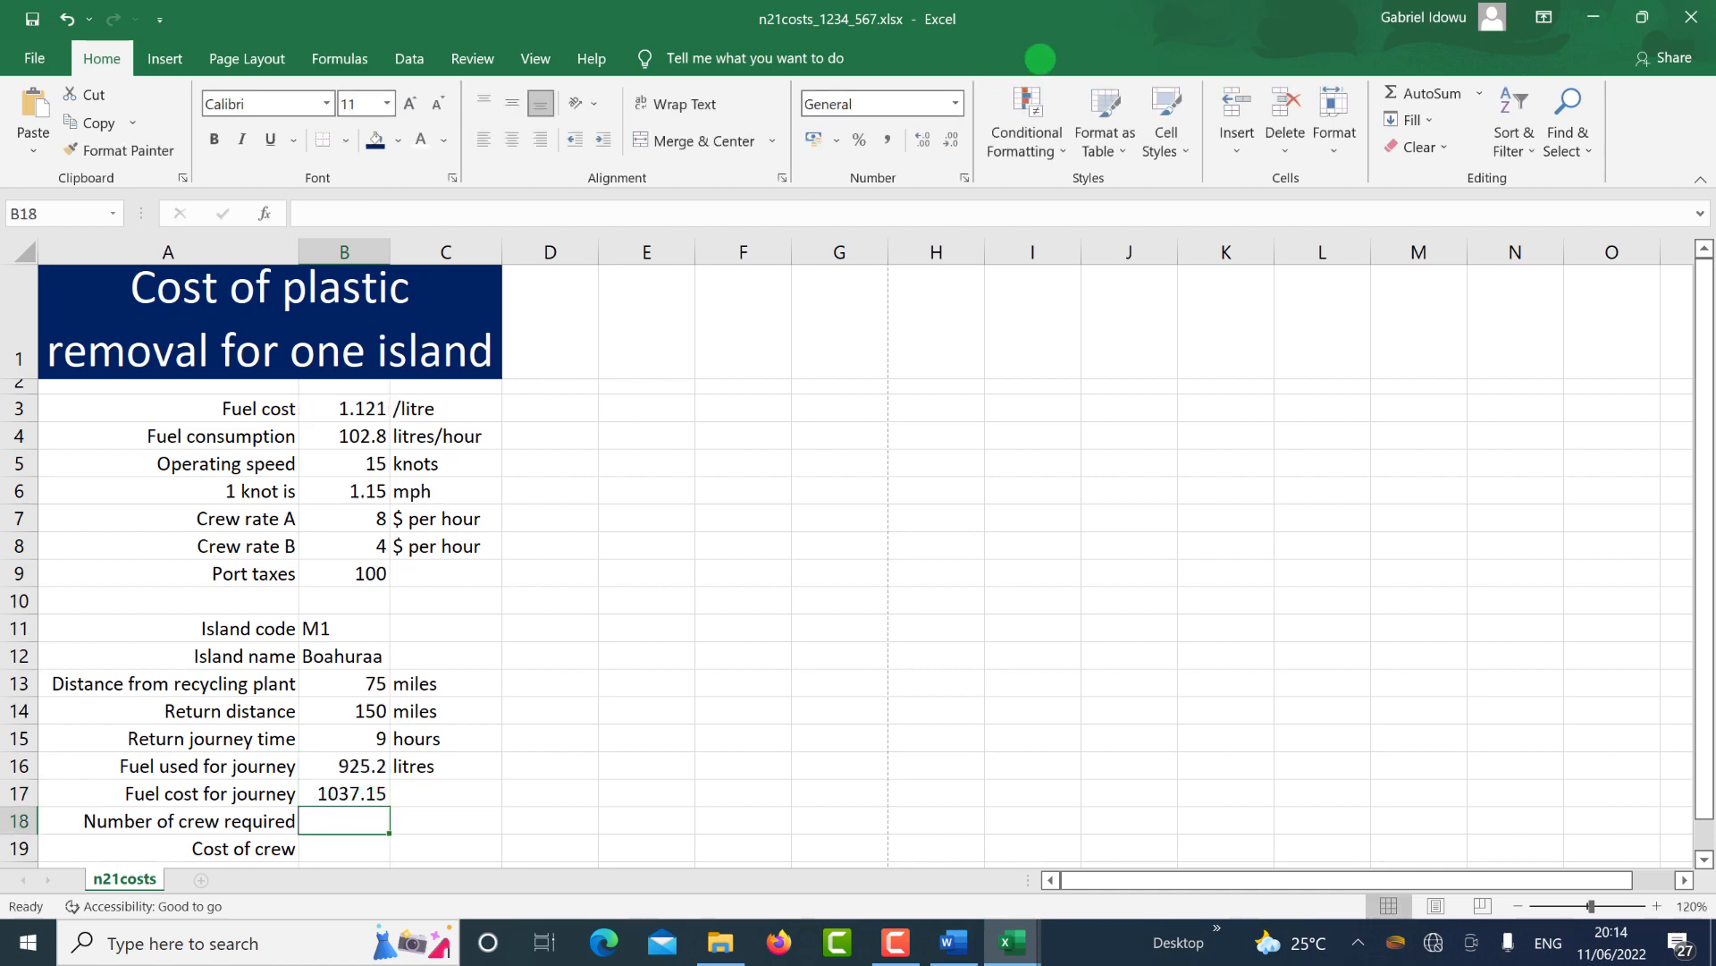
Read question 10 on the number of crew in the exam paper, and in Excel begin an IF function in cell B18.
key("alt+Tab")
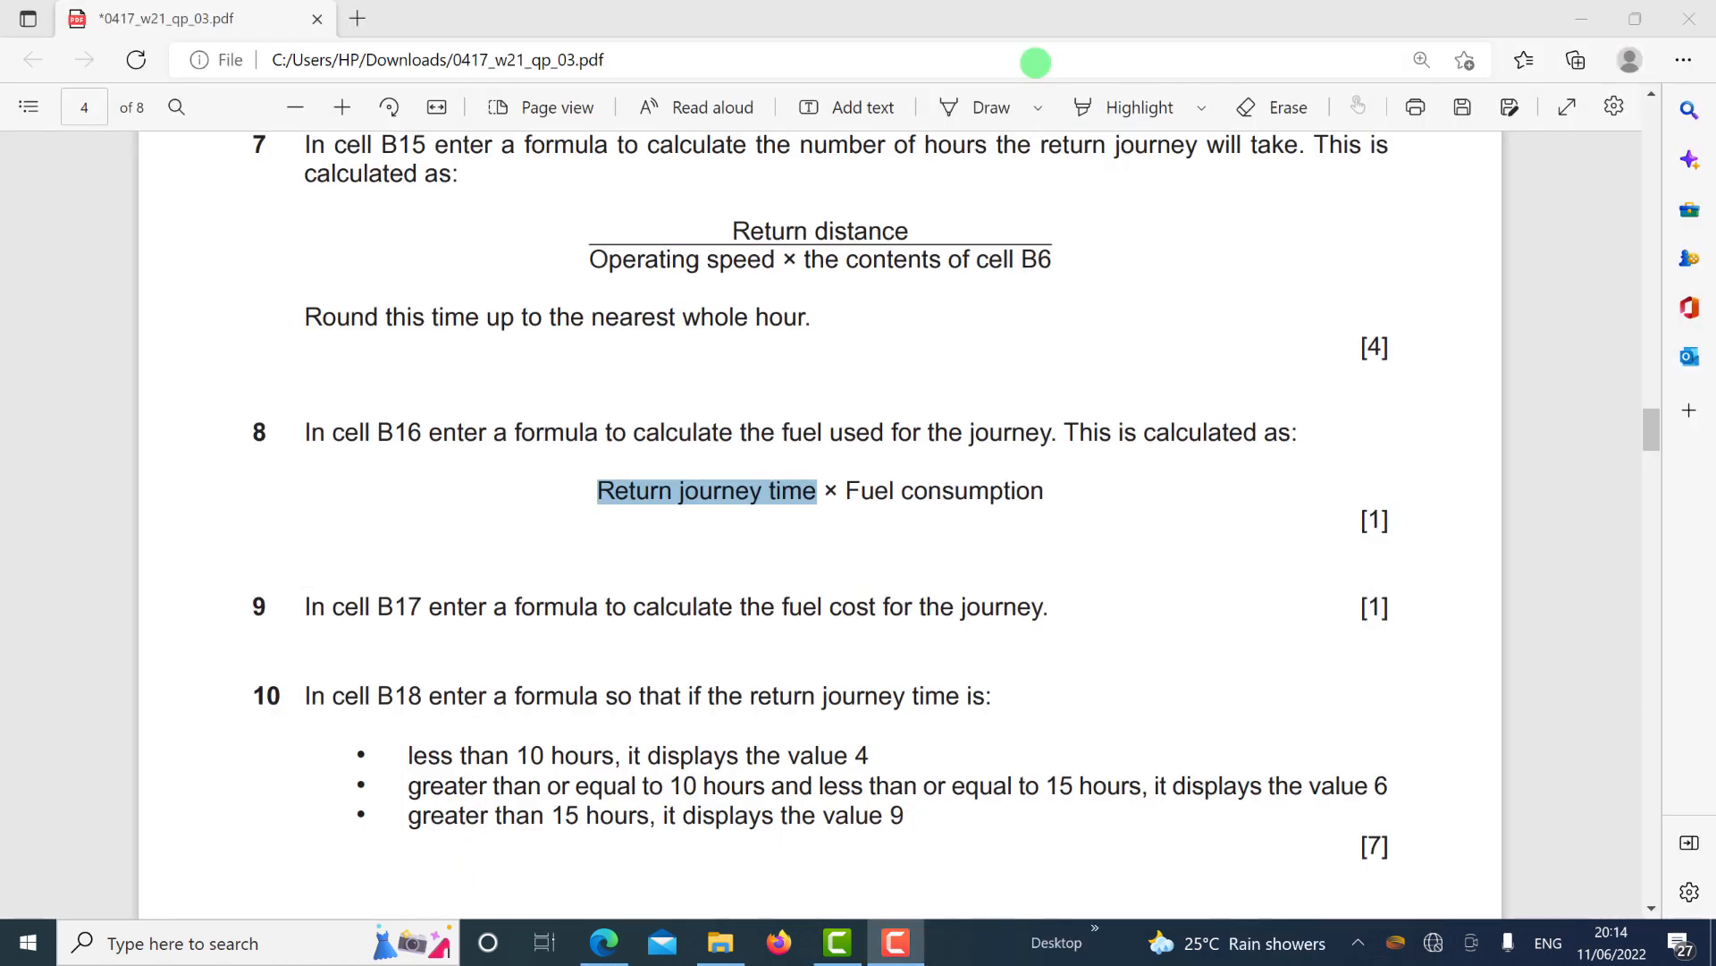
scroll(672, 508, "down", 2)
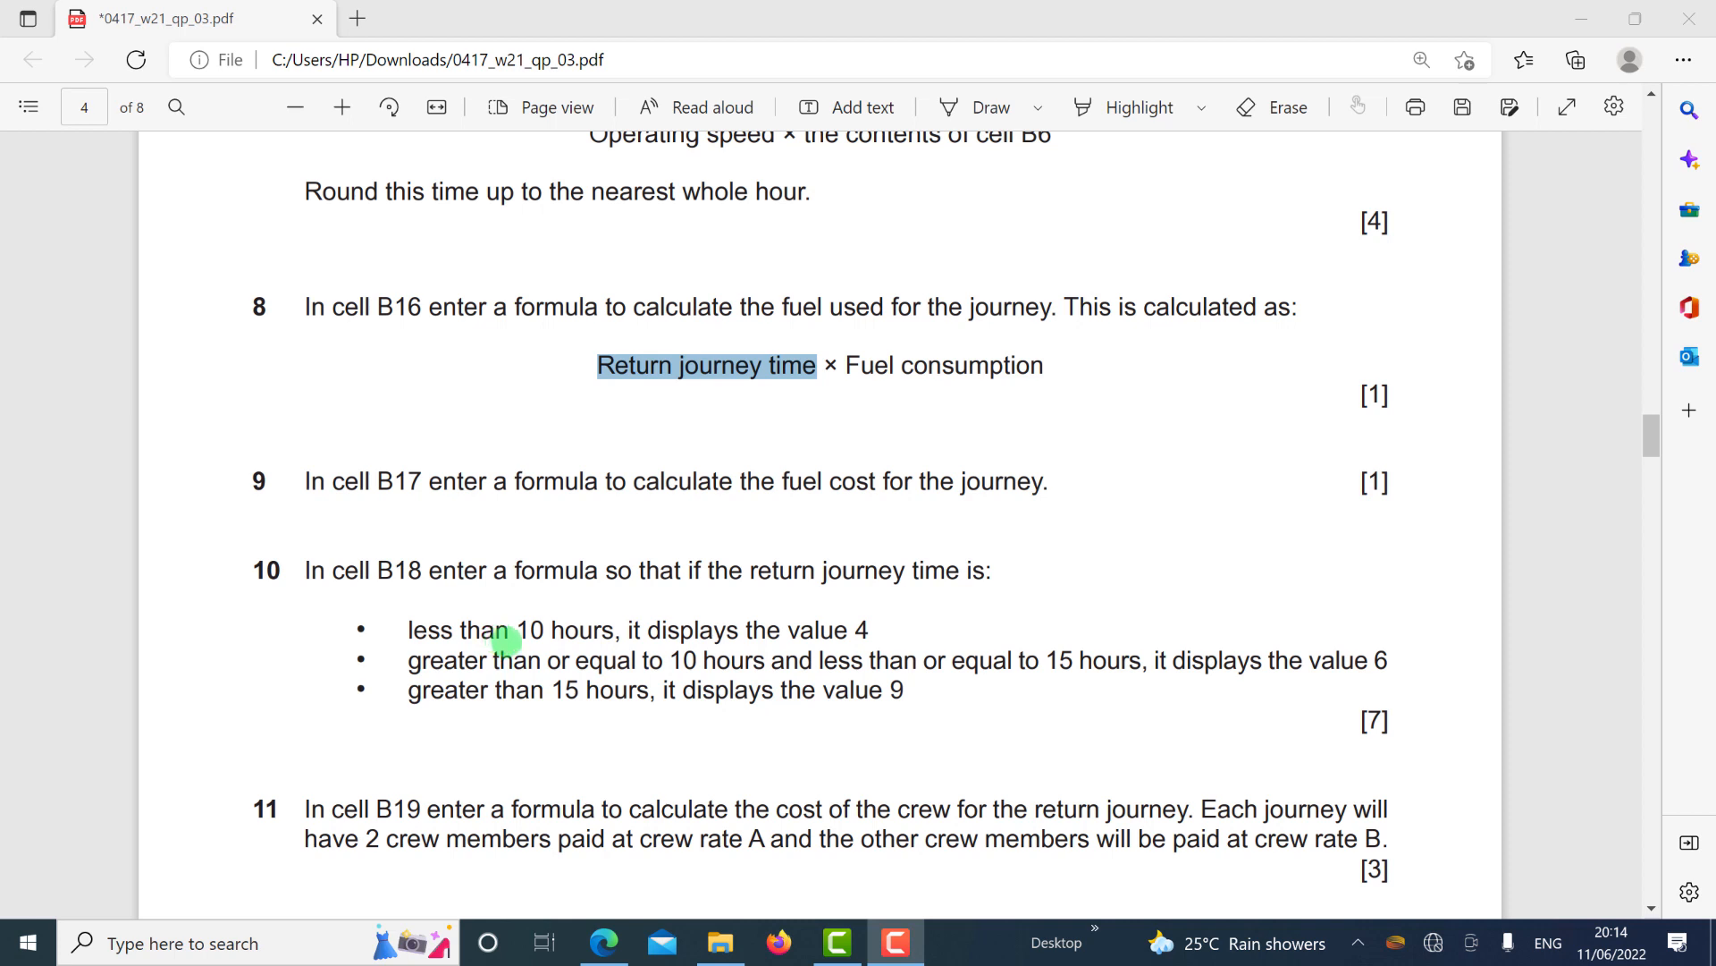
key("ctrl+super+Right")
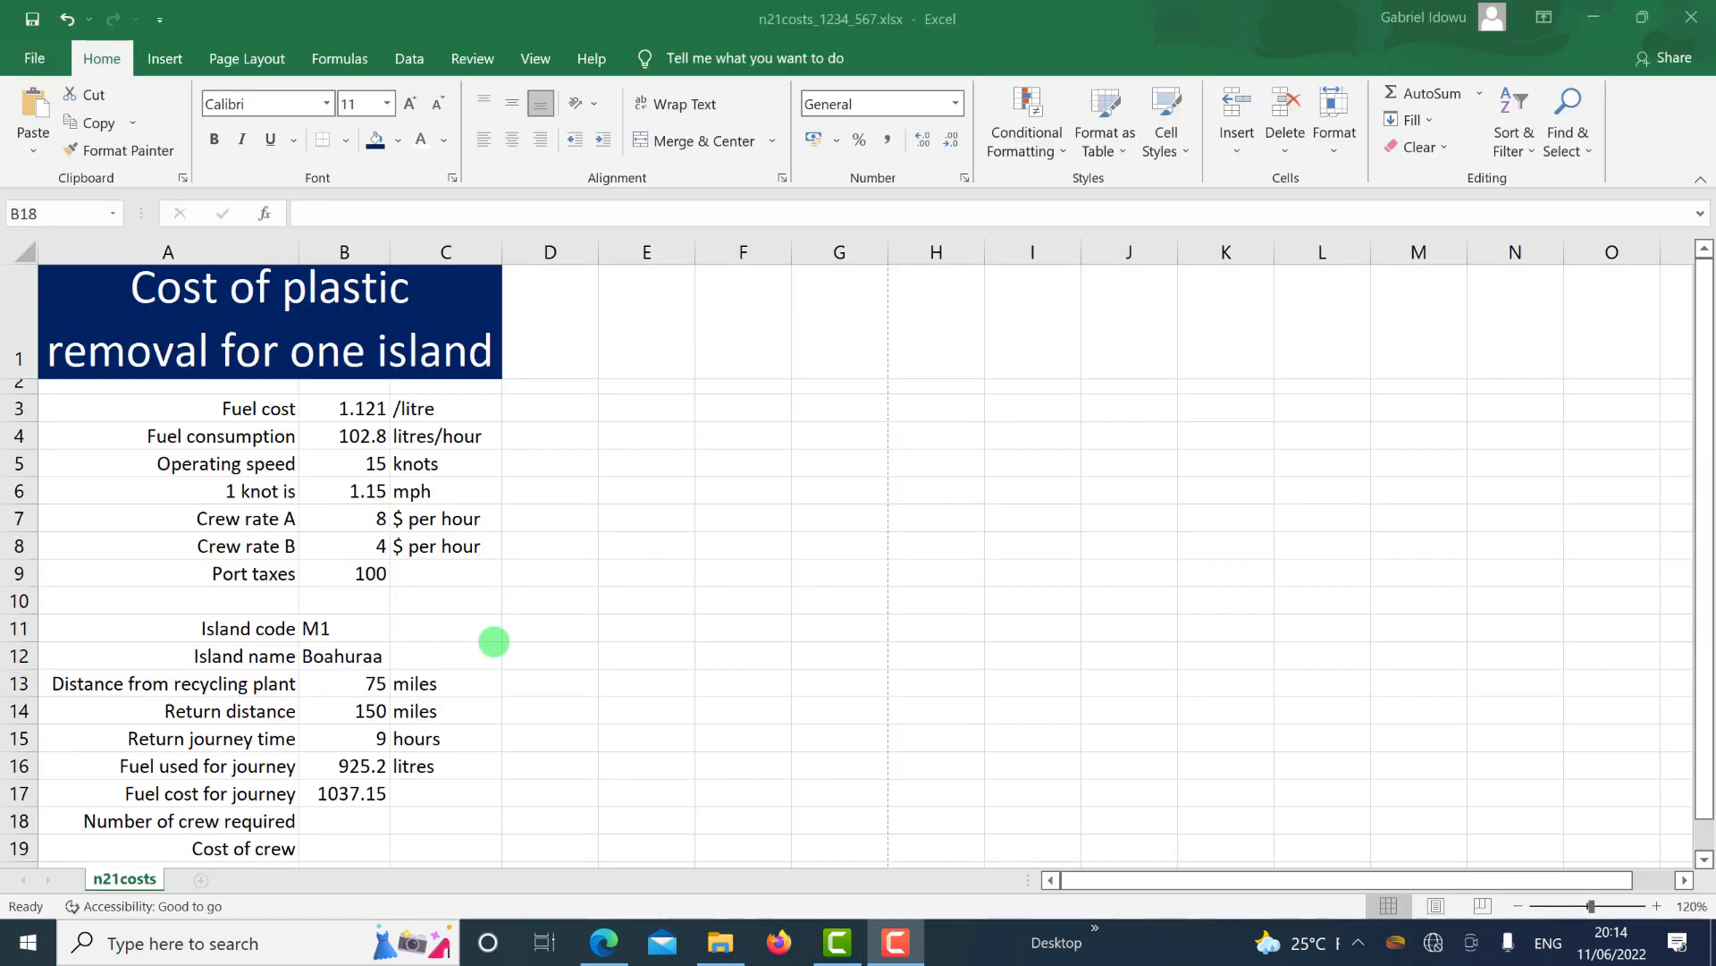
scroll(374, 783, "down", 1)
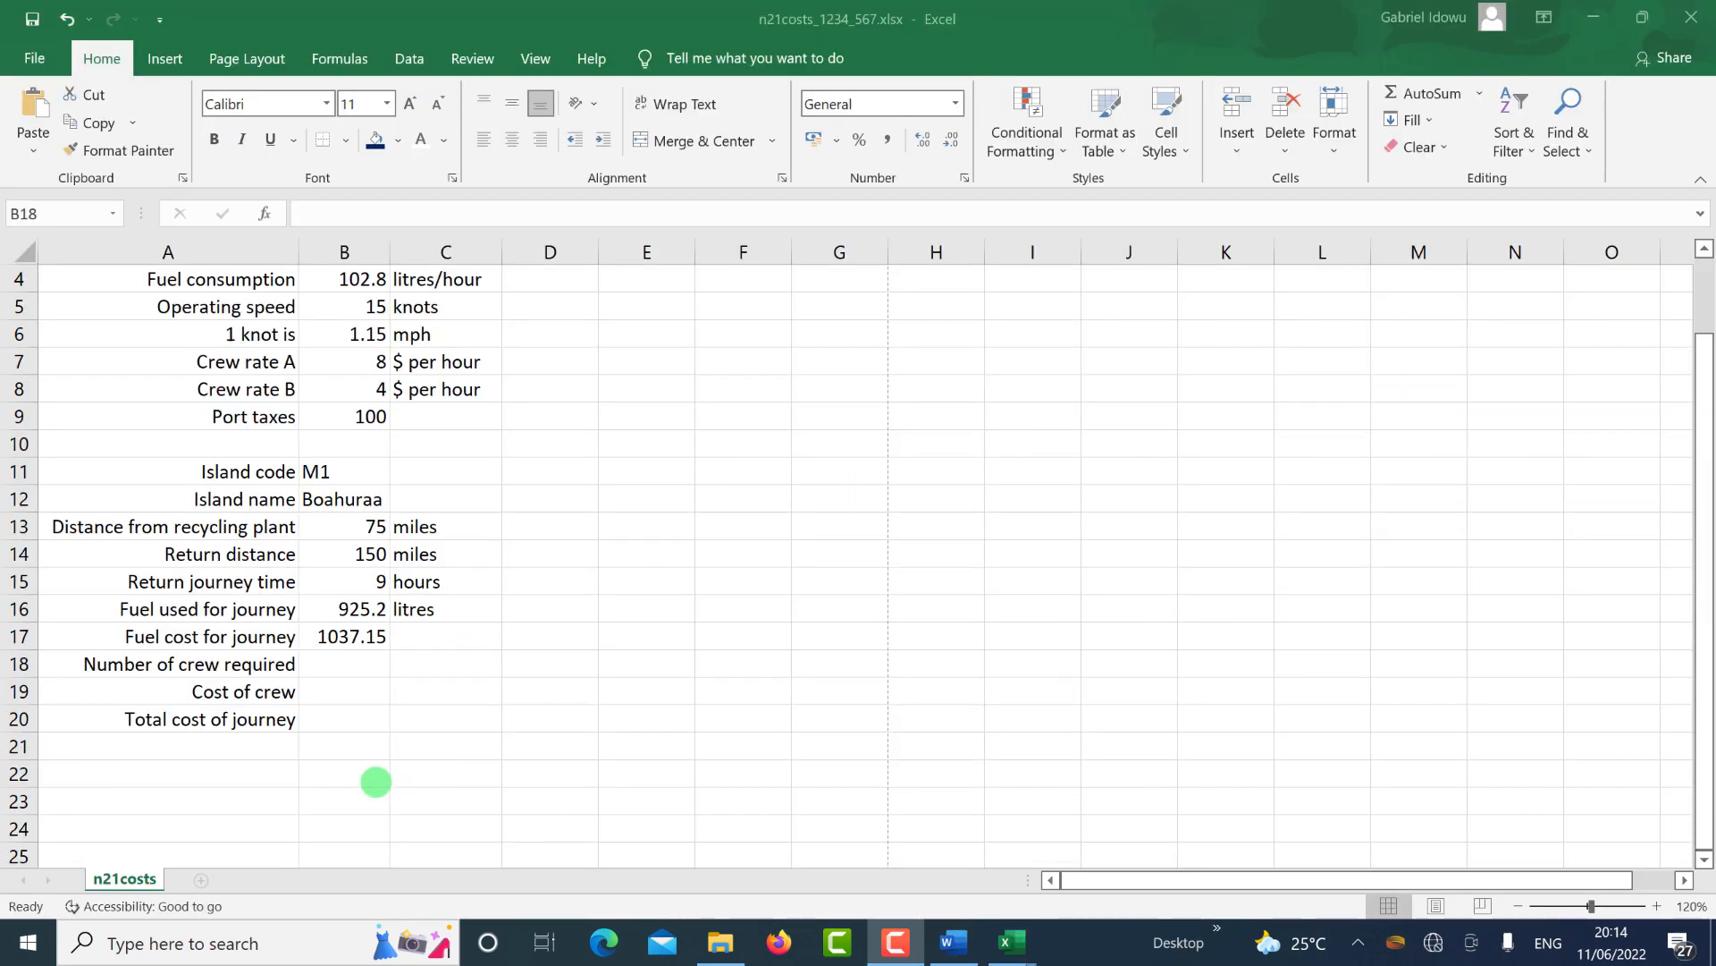
left_click(338, 661)
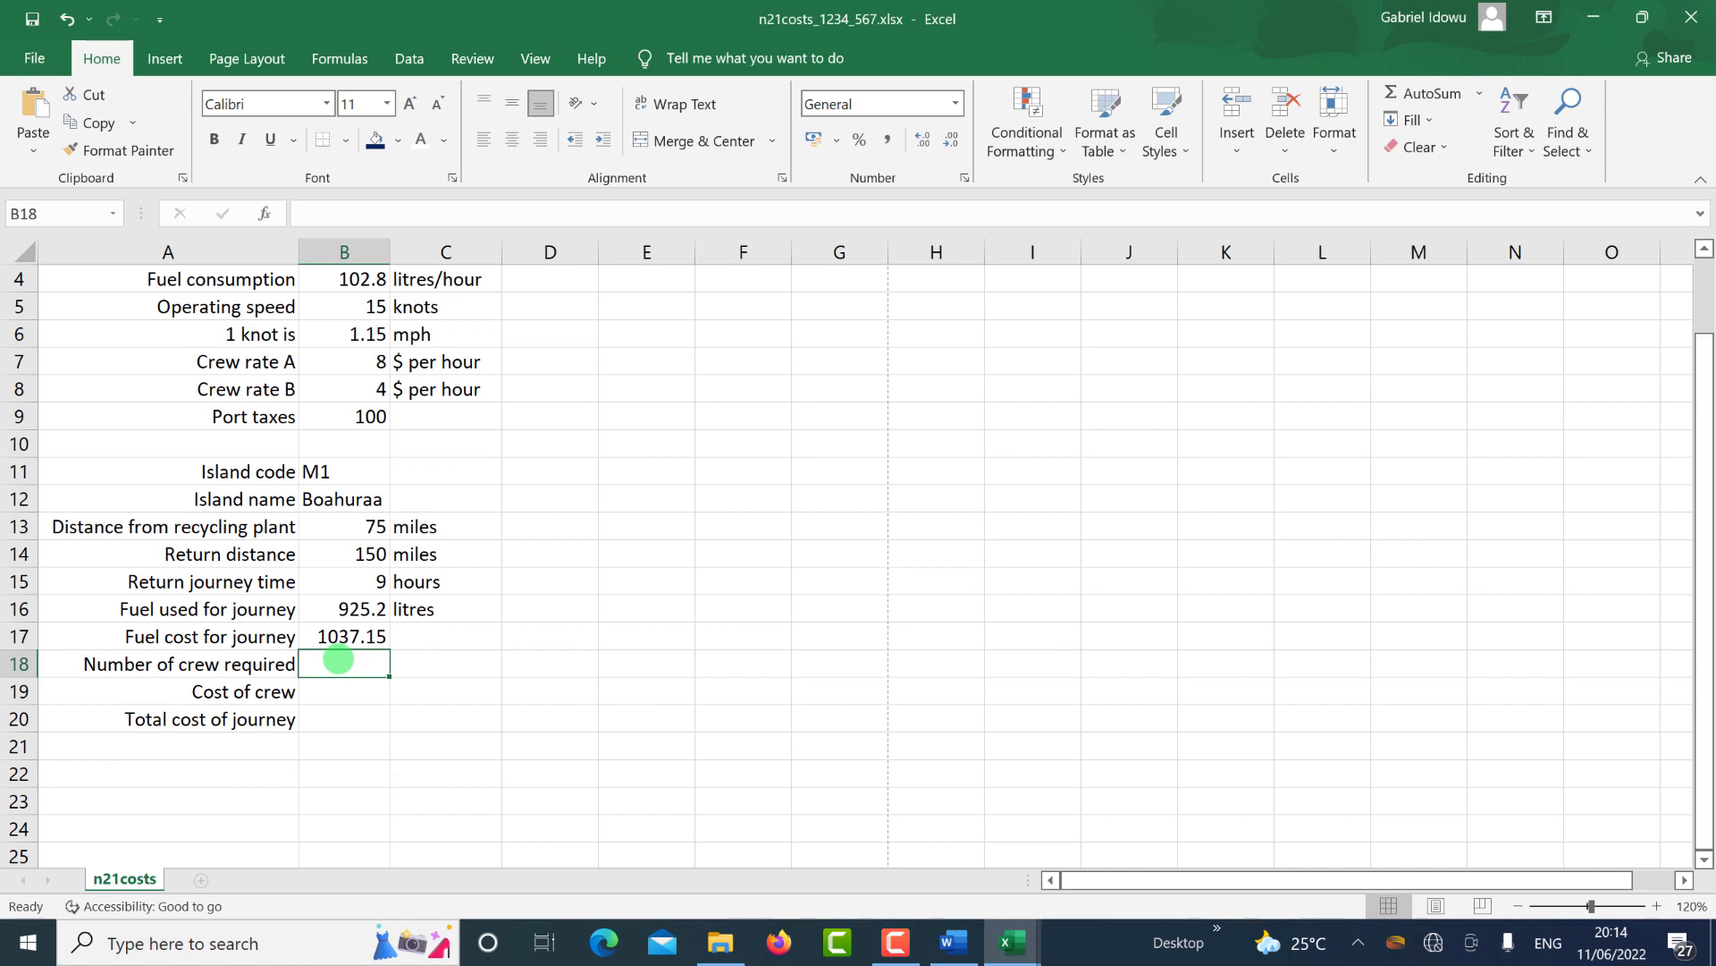
type("=")
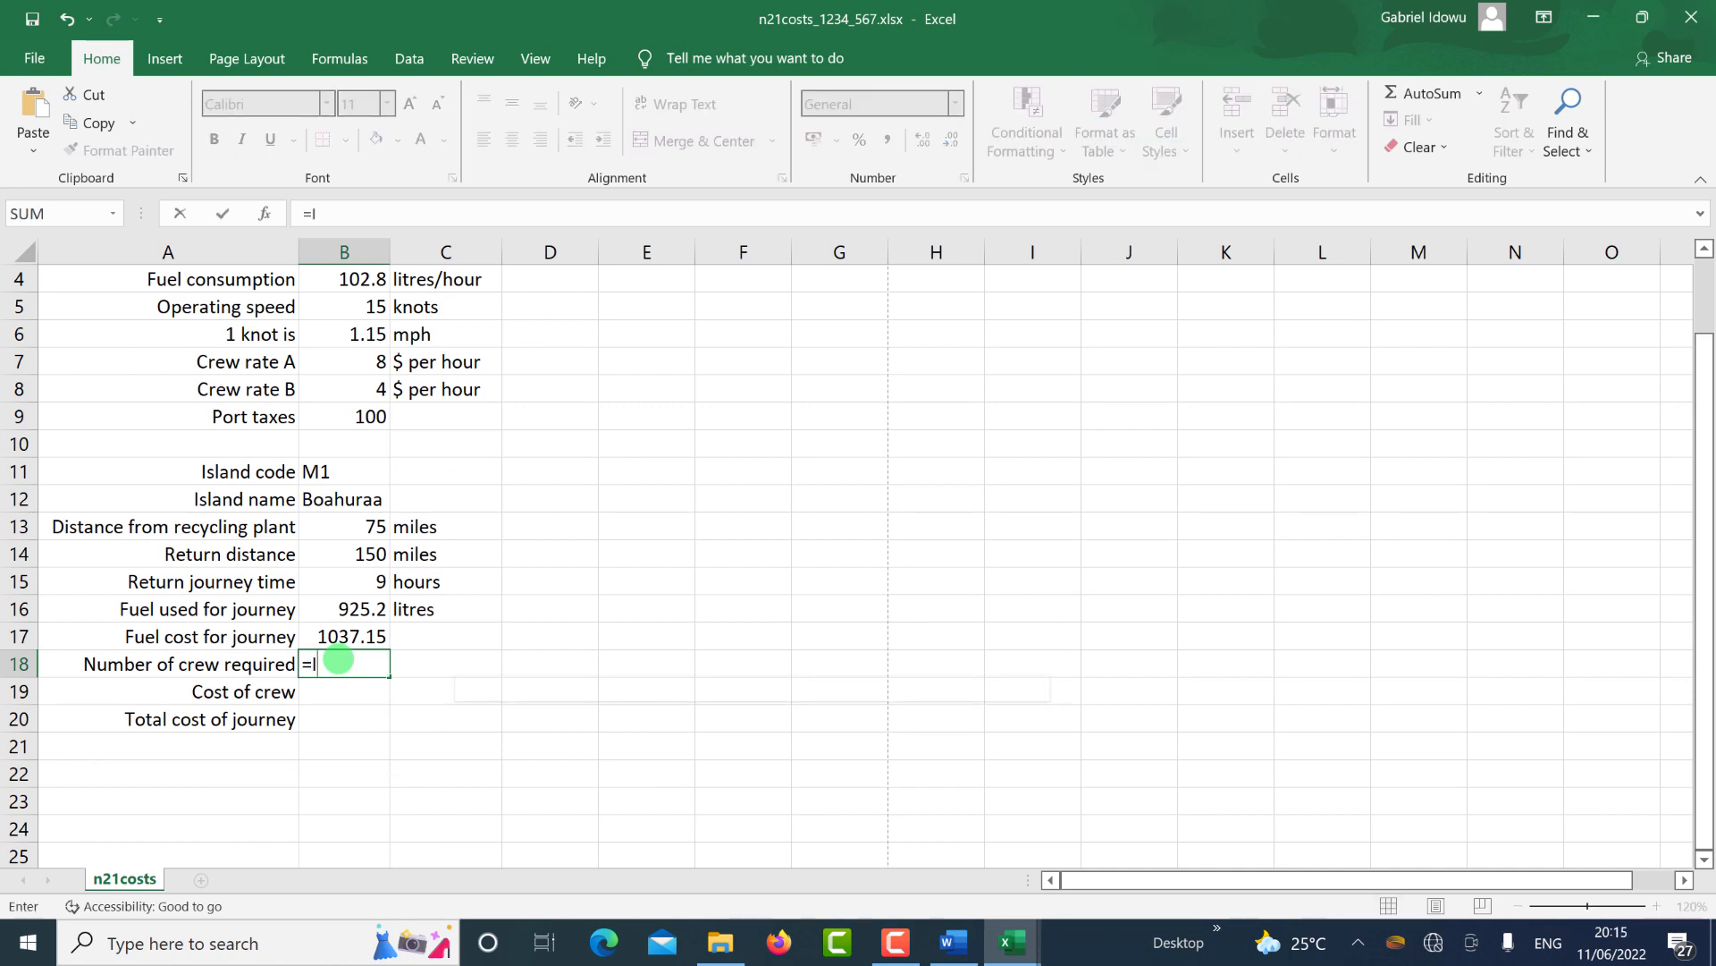
type("If")
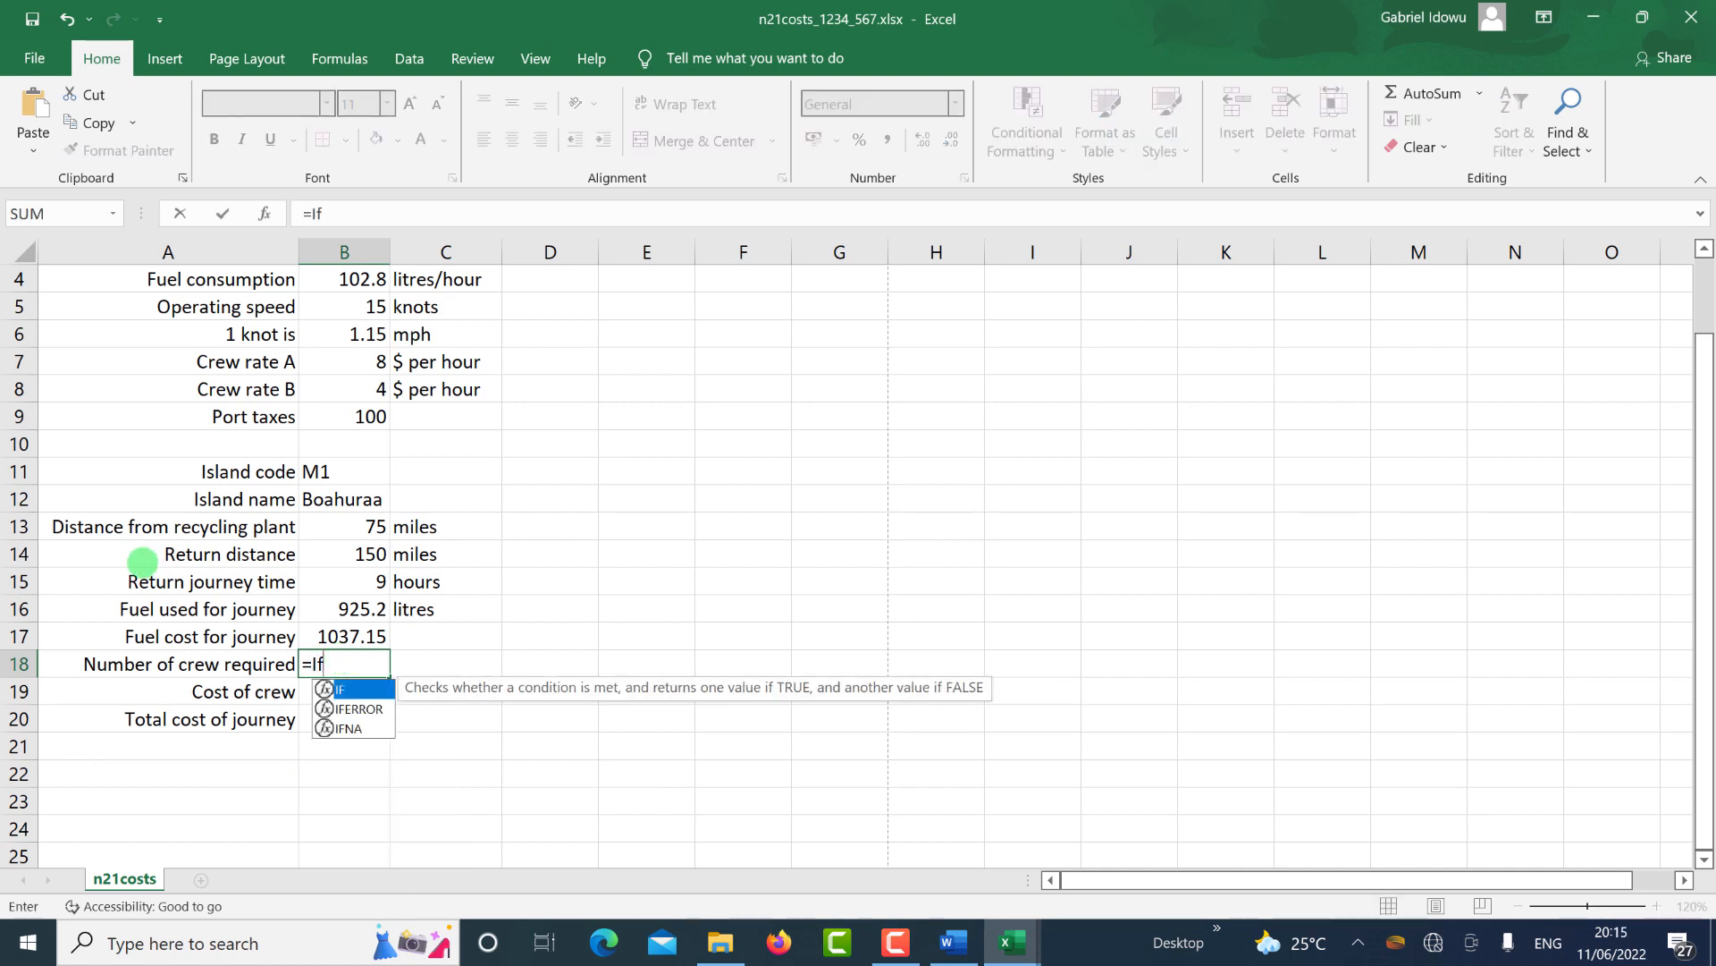
double_click(354, 690)
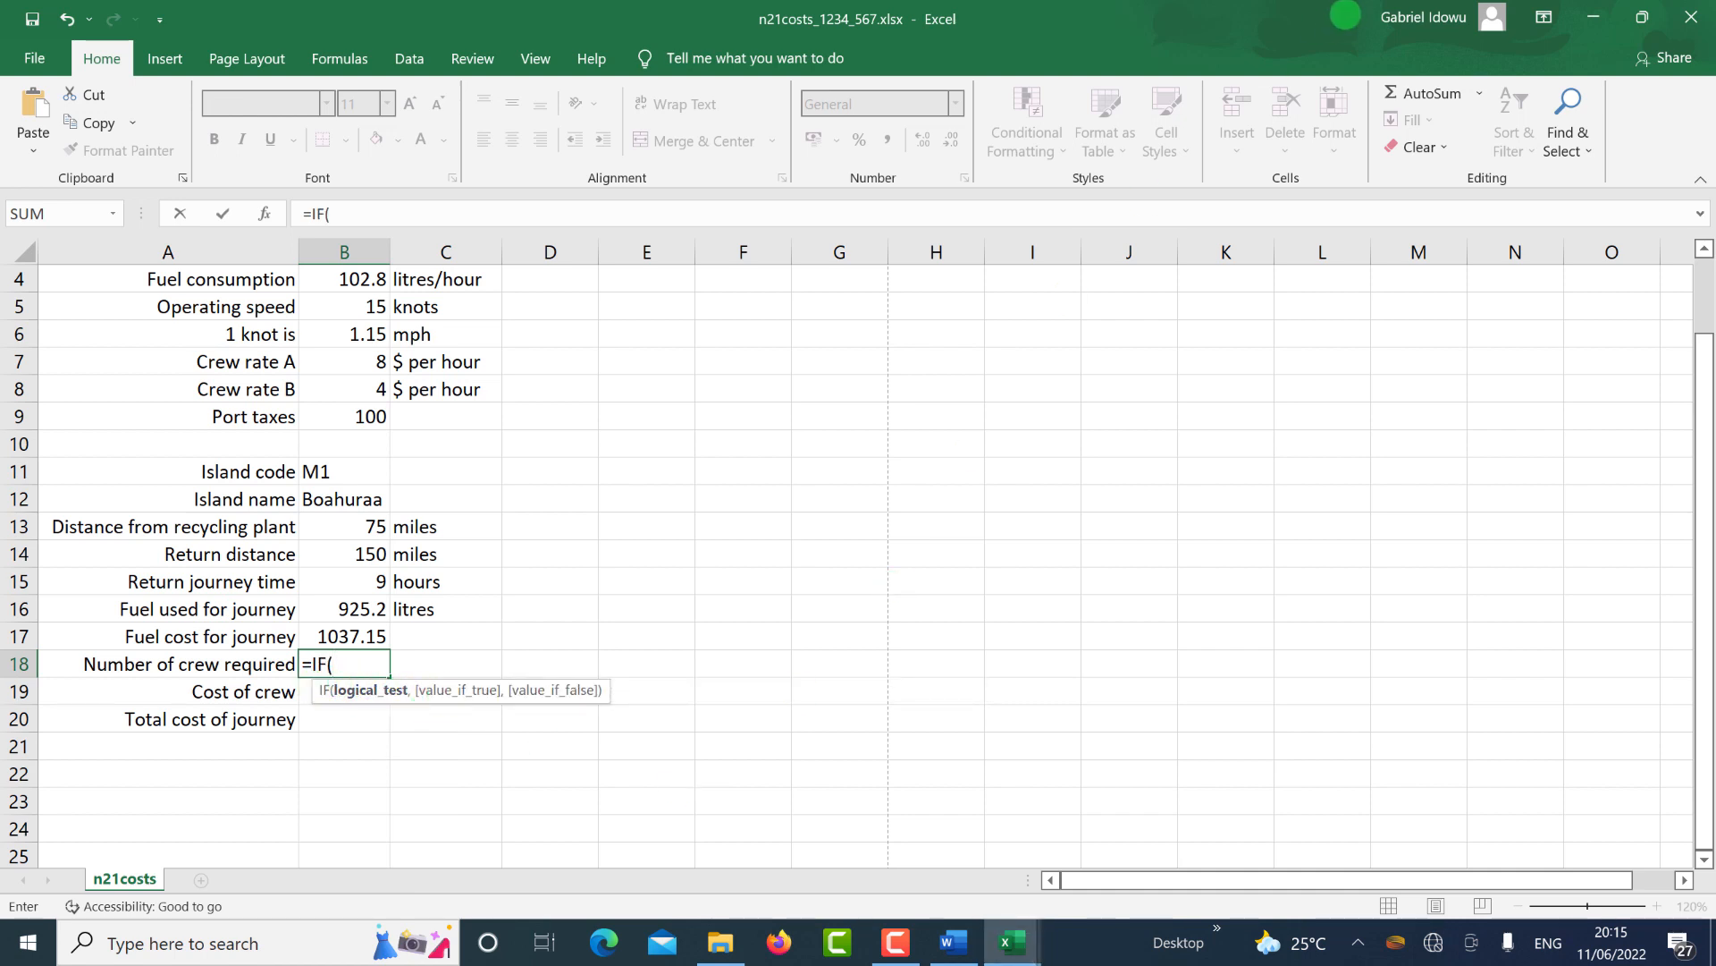
left_click(1398, 64)
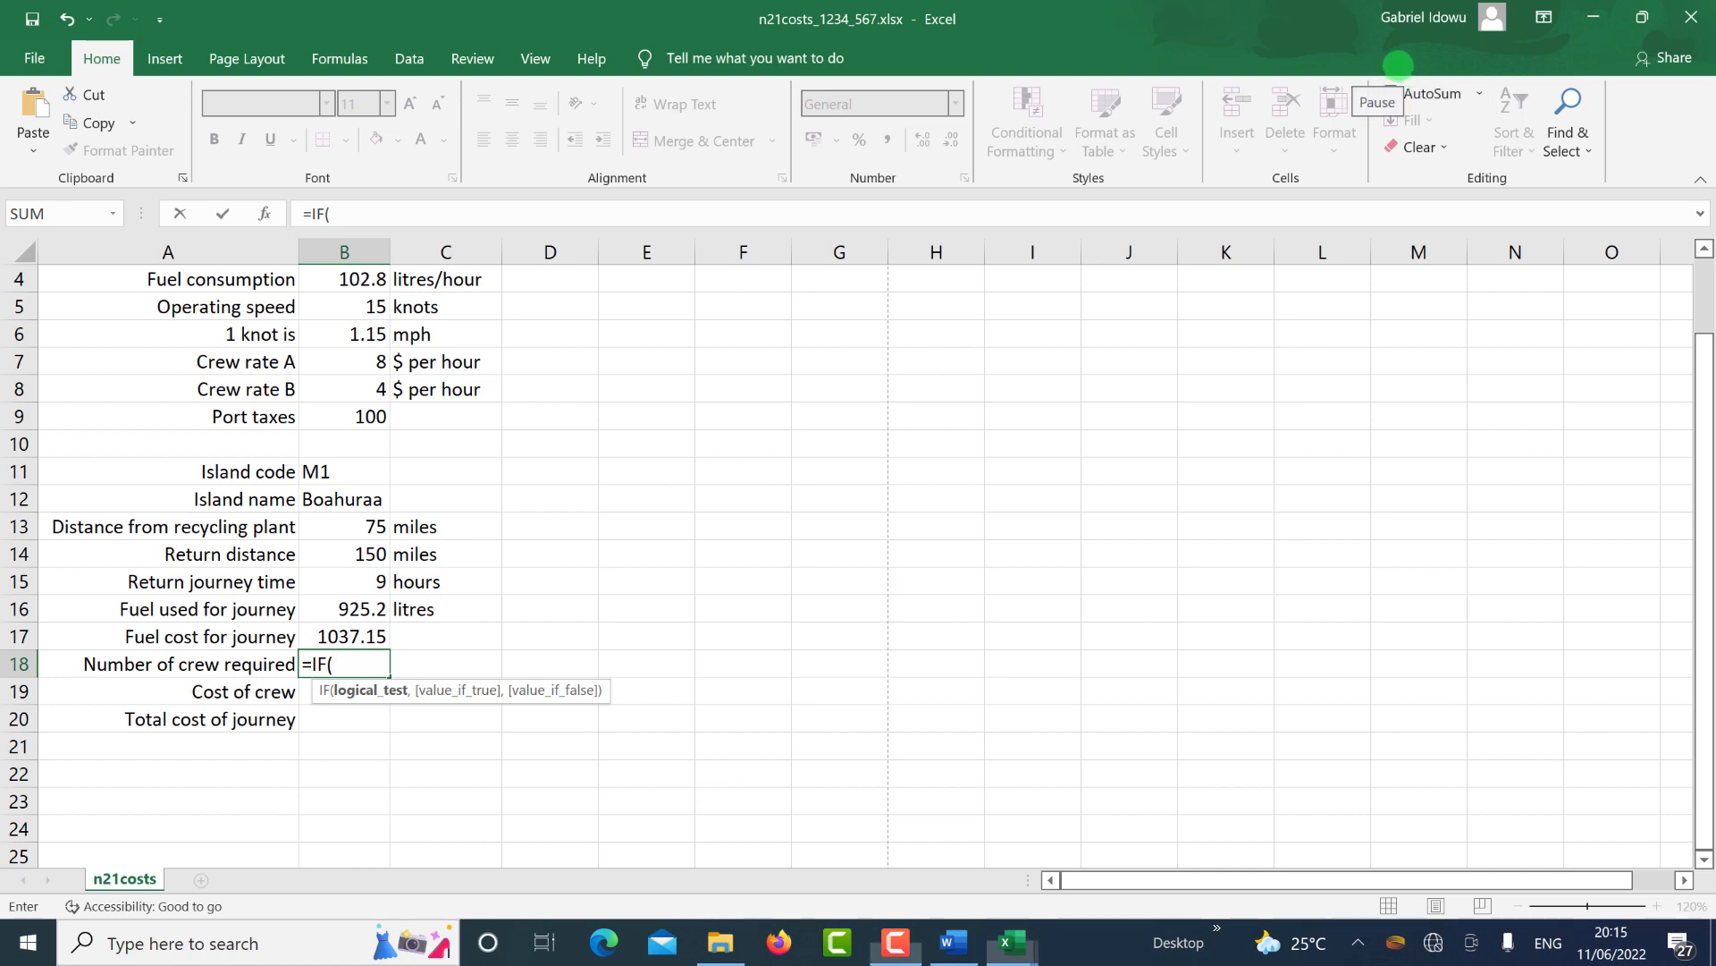
left_click(362, 668)
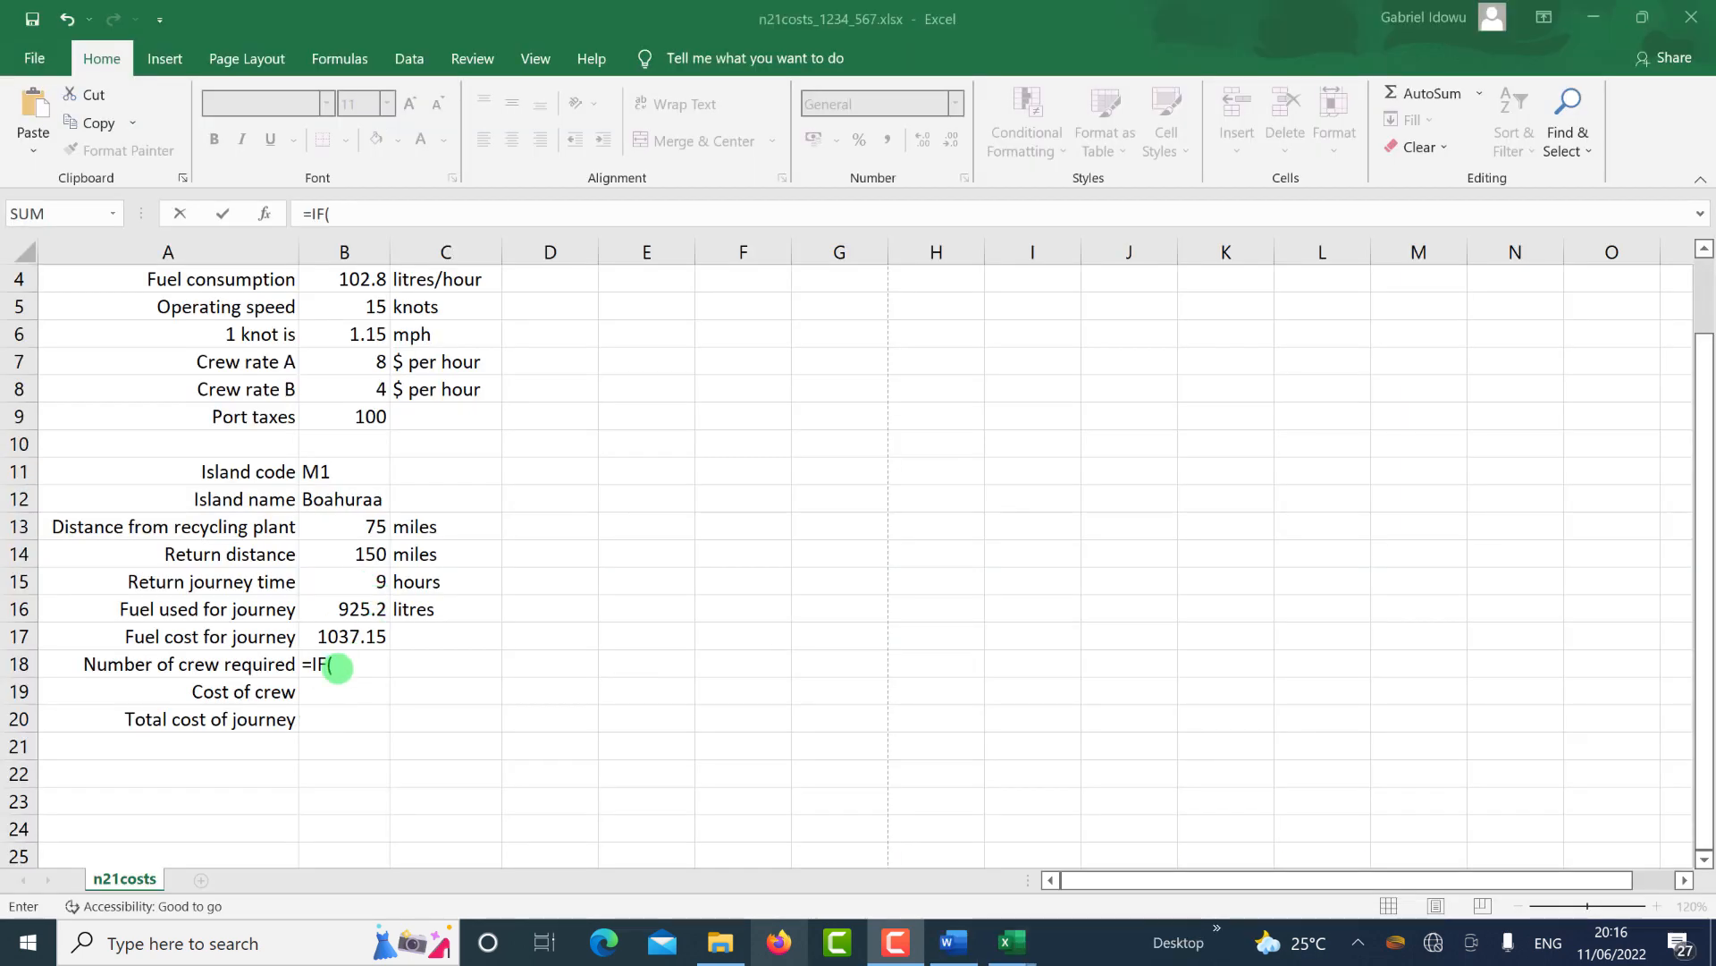
Give the IF function in B18 the condition B15<10 and the value 4 when it is true.
key("alt+Tab")
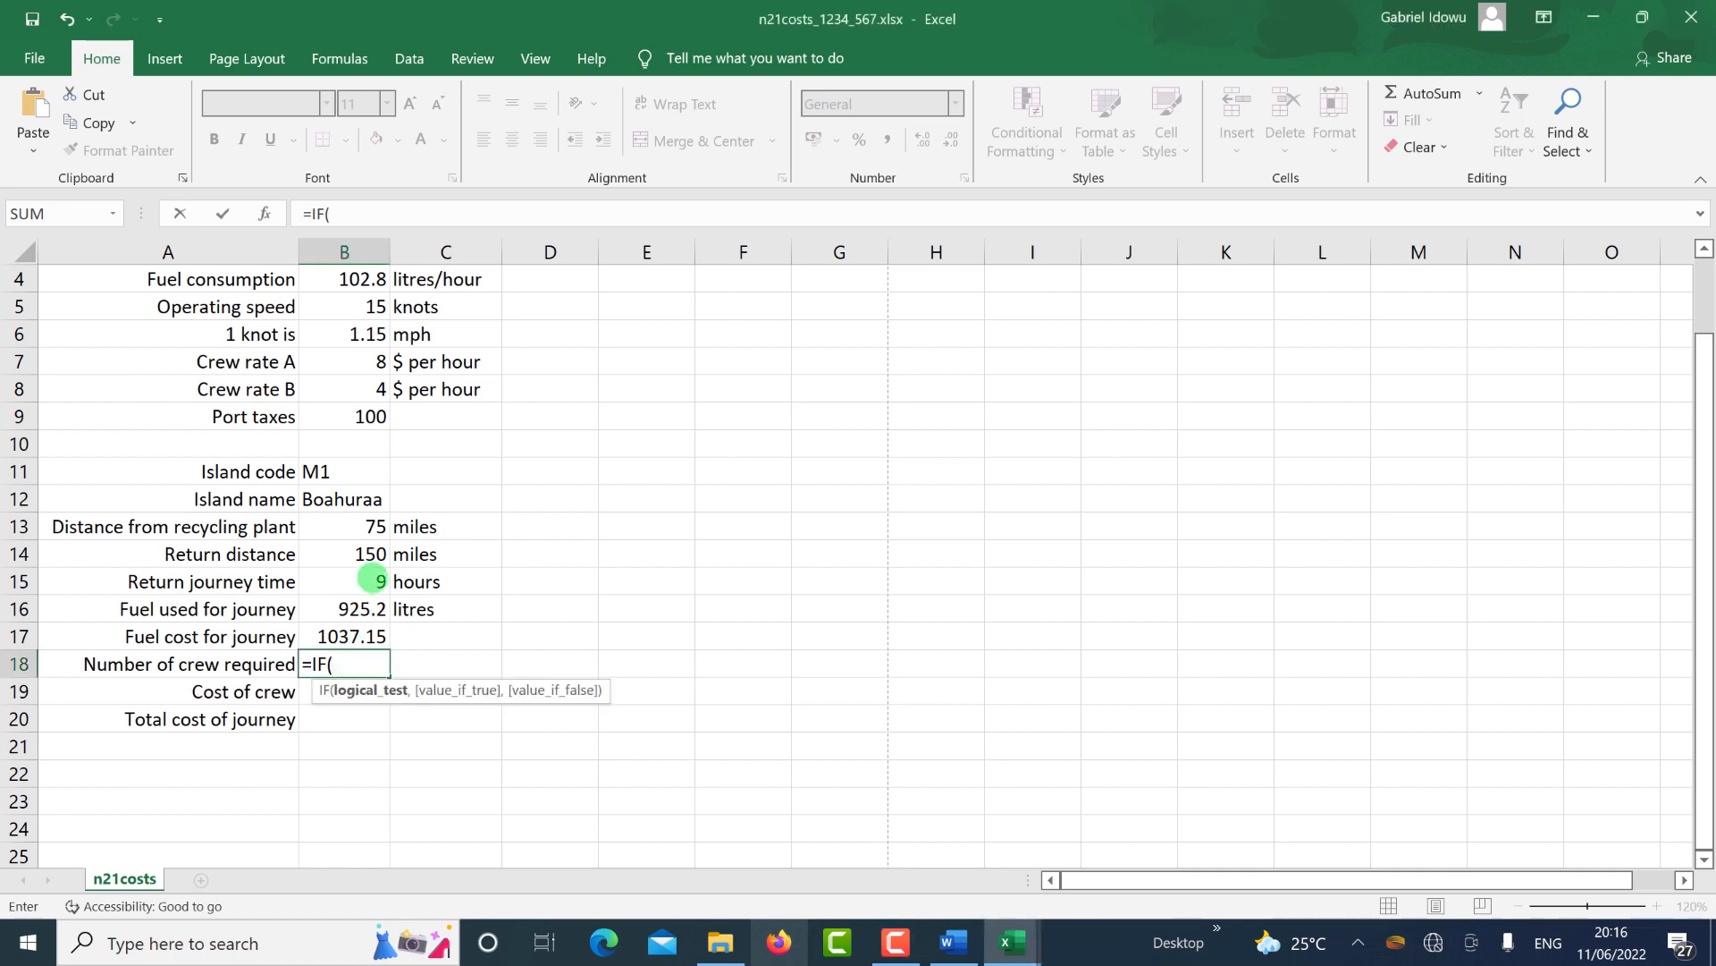
left_click(357, 586)
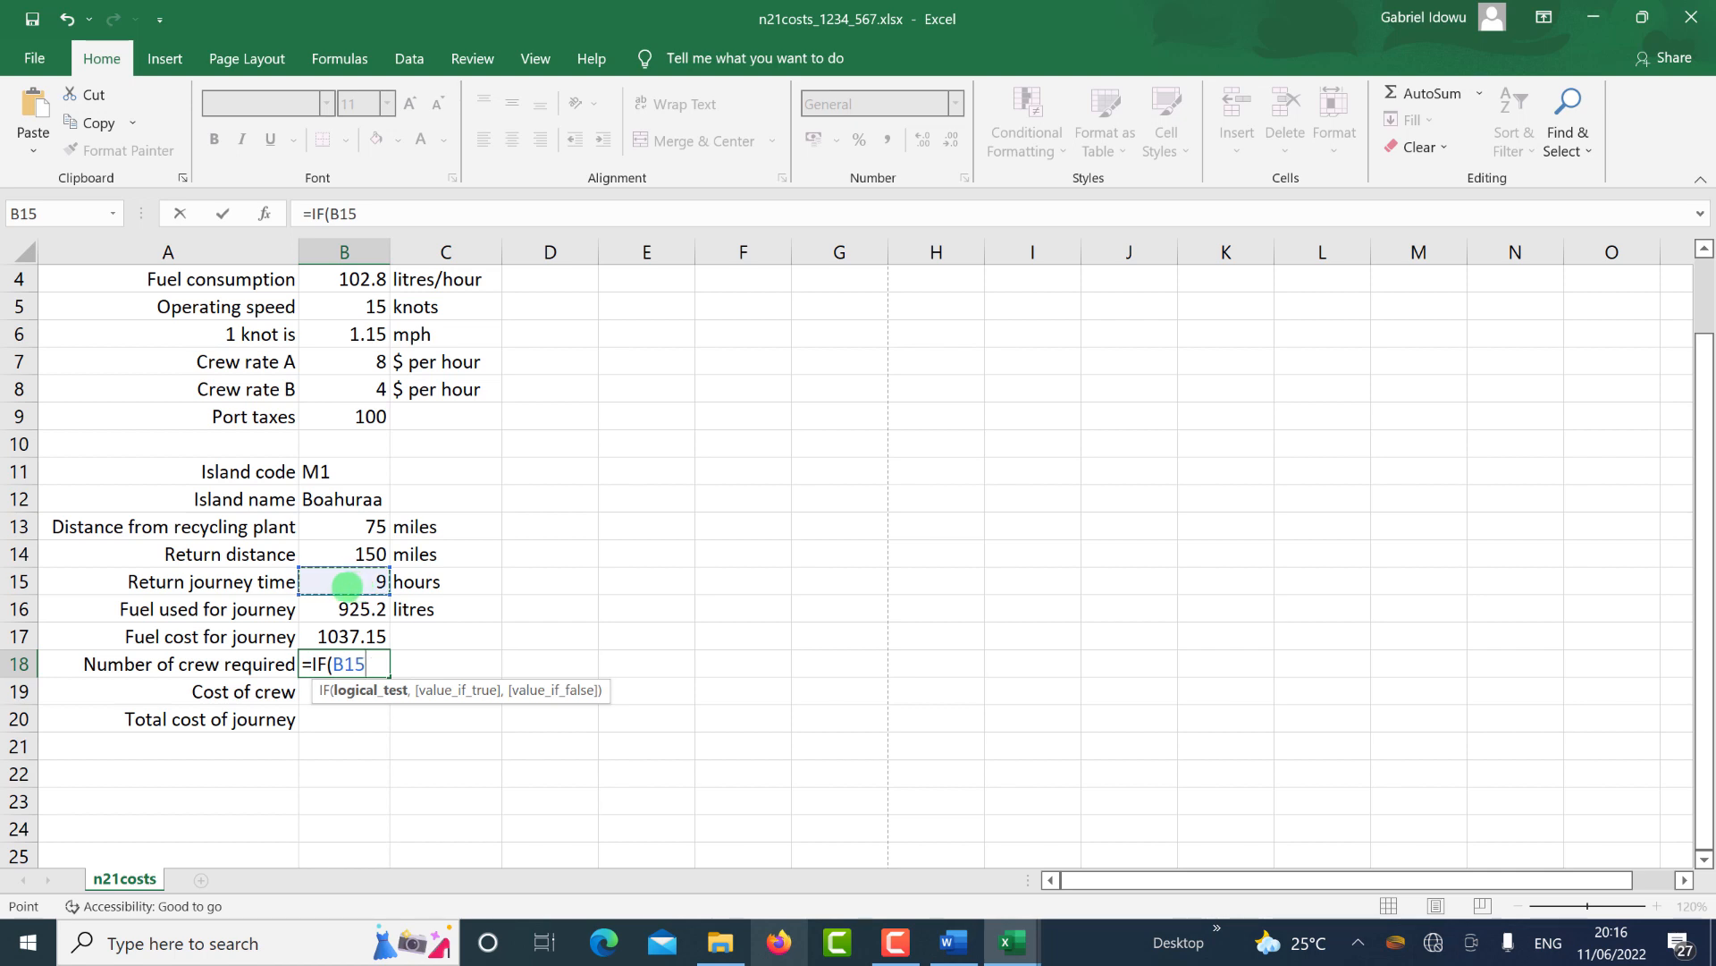
type("<10,4")
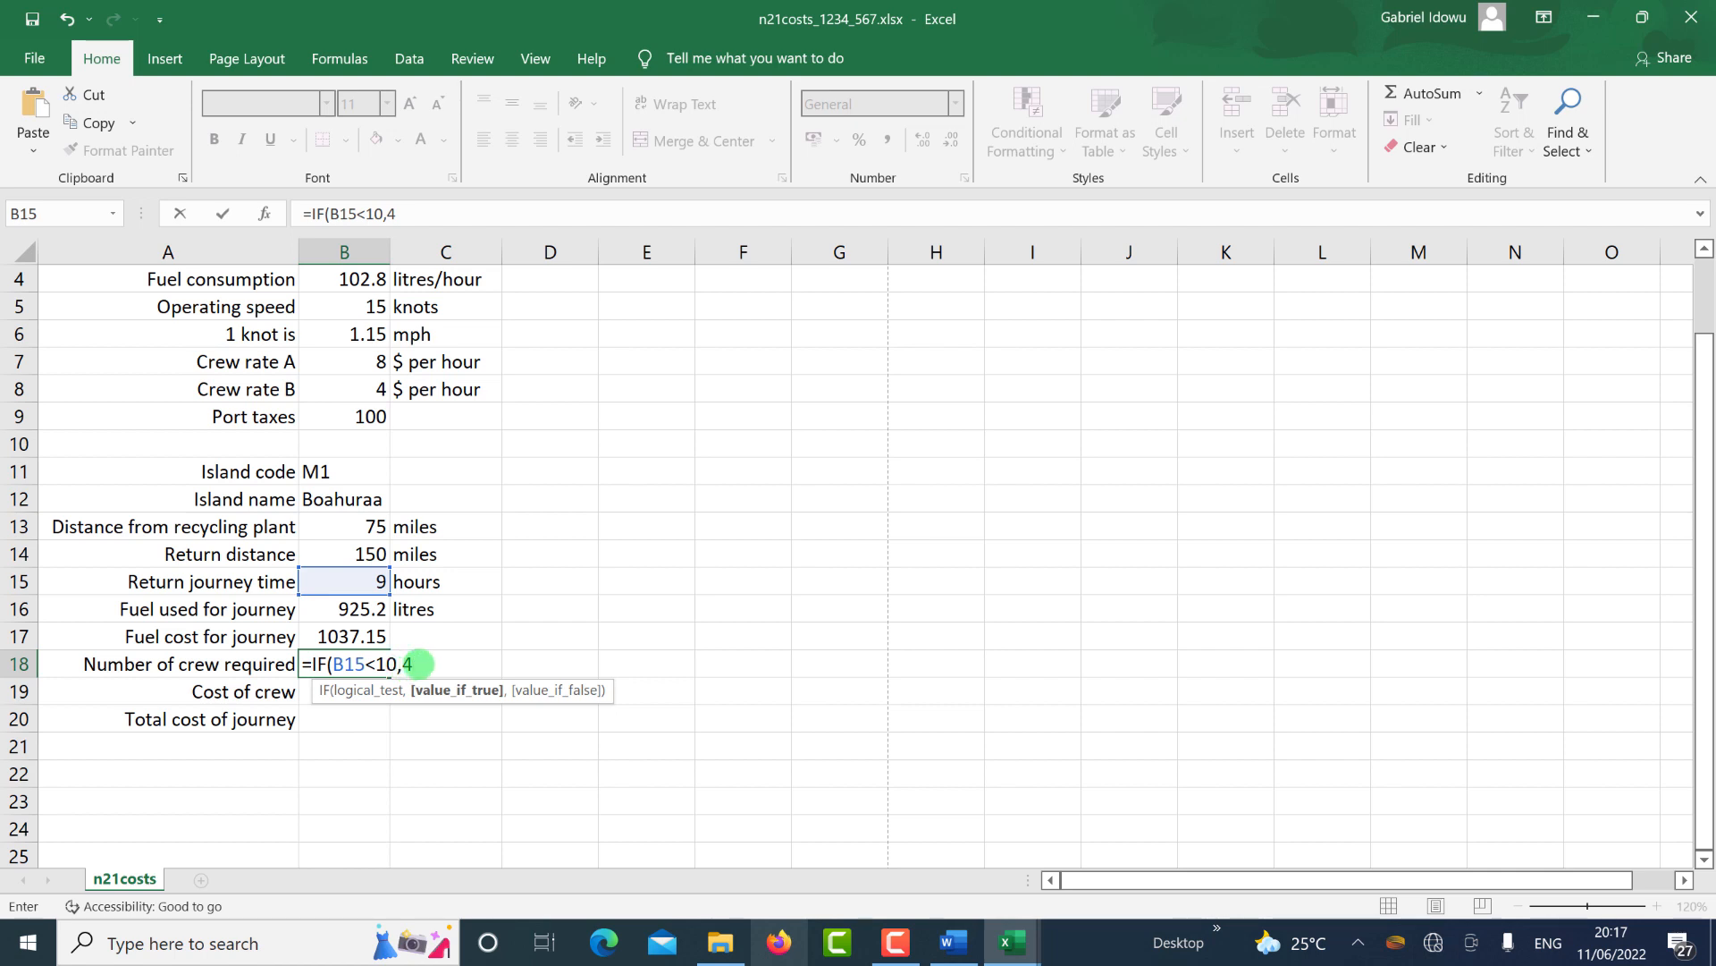
left_click(427, 661)
type(",")
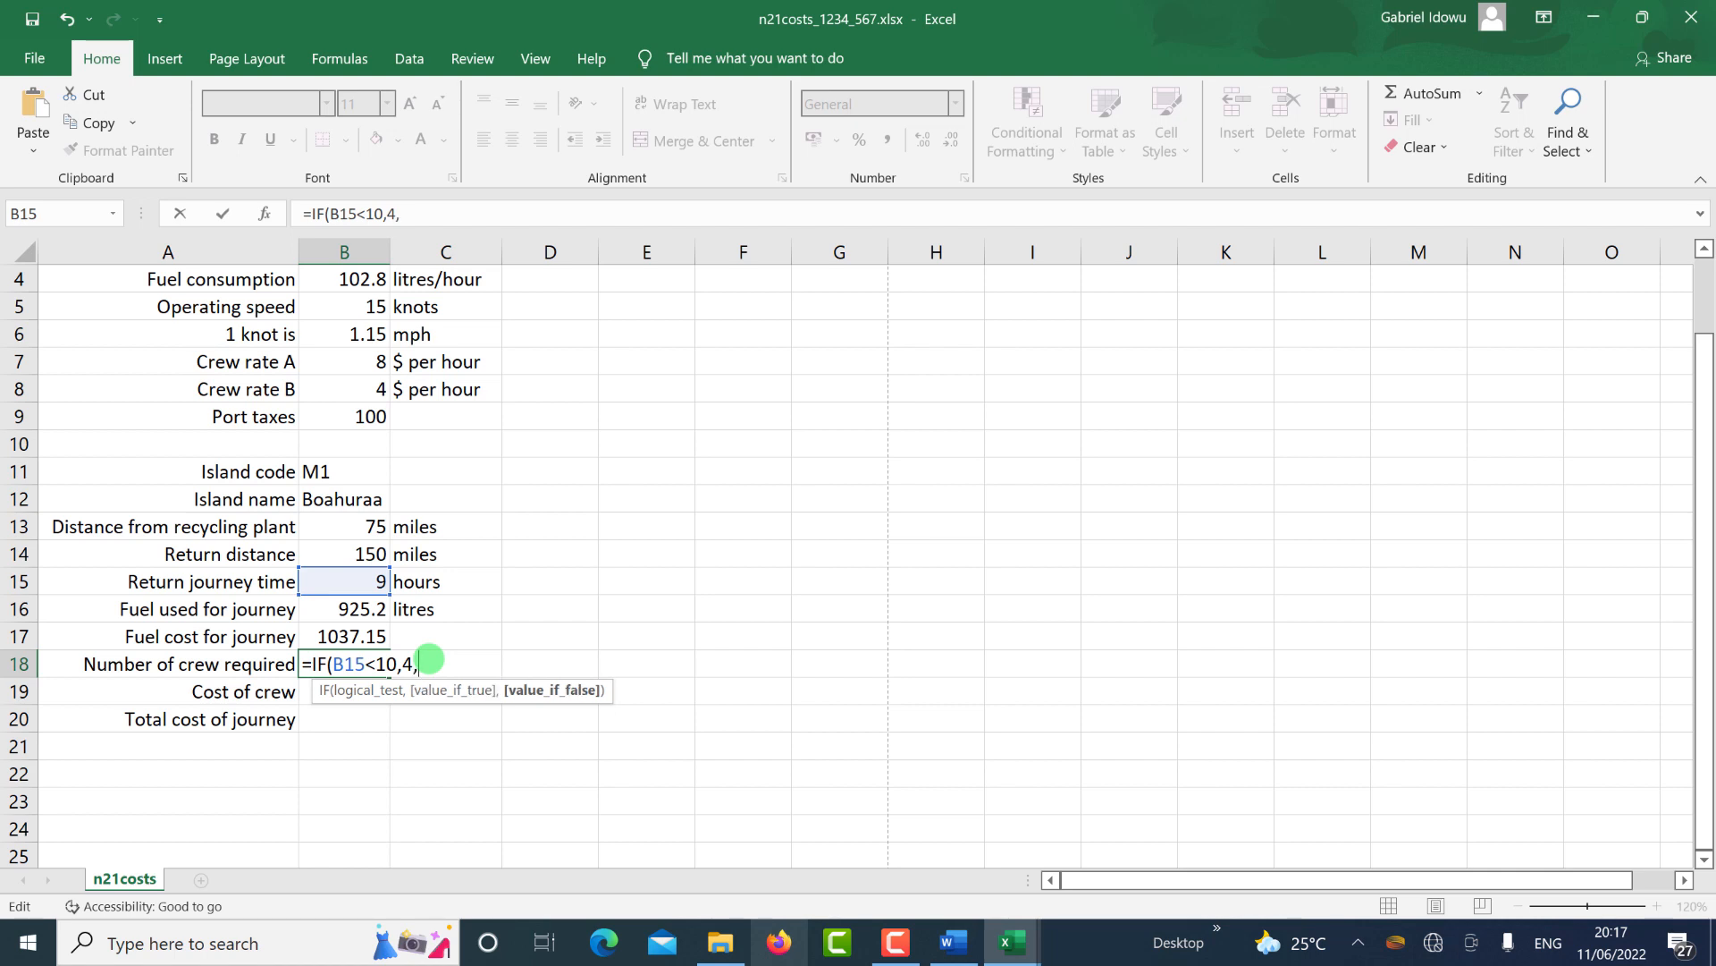
Check question 10 in the exam paper, and in Excel nest a second IF in the B18 formula with condition B15>15 and true value 9.
type("If")
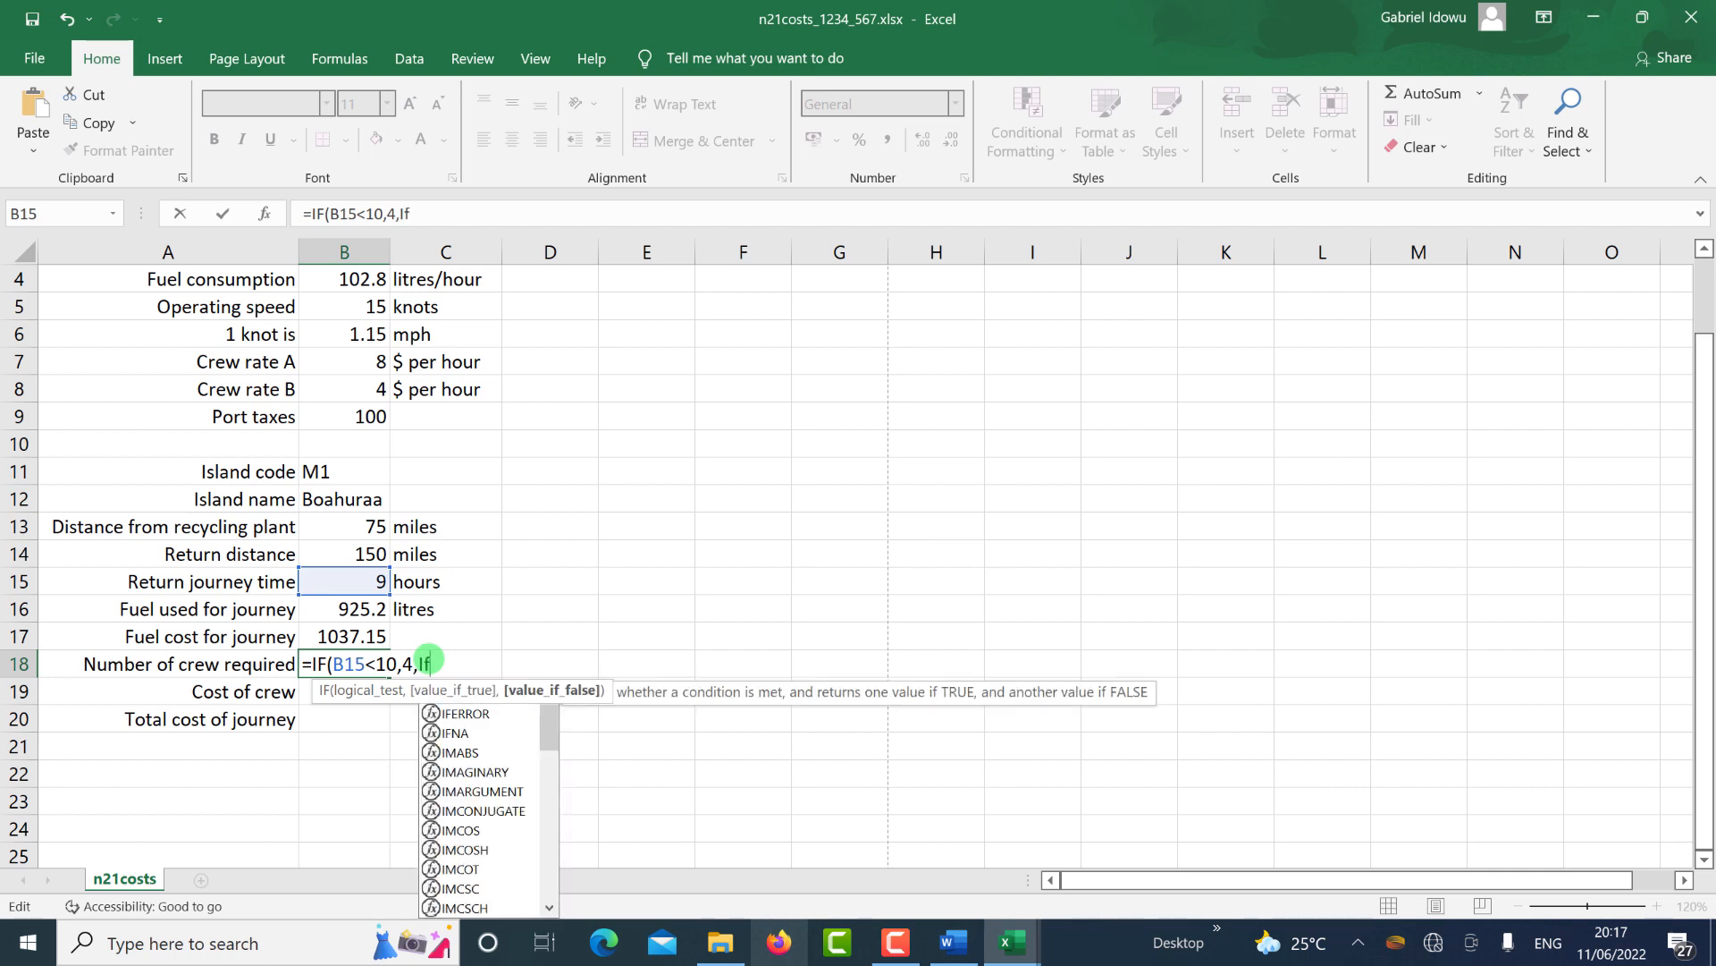
type("(")
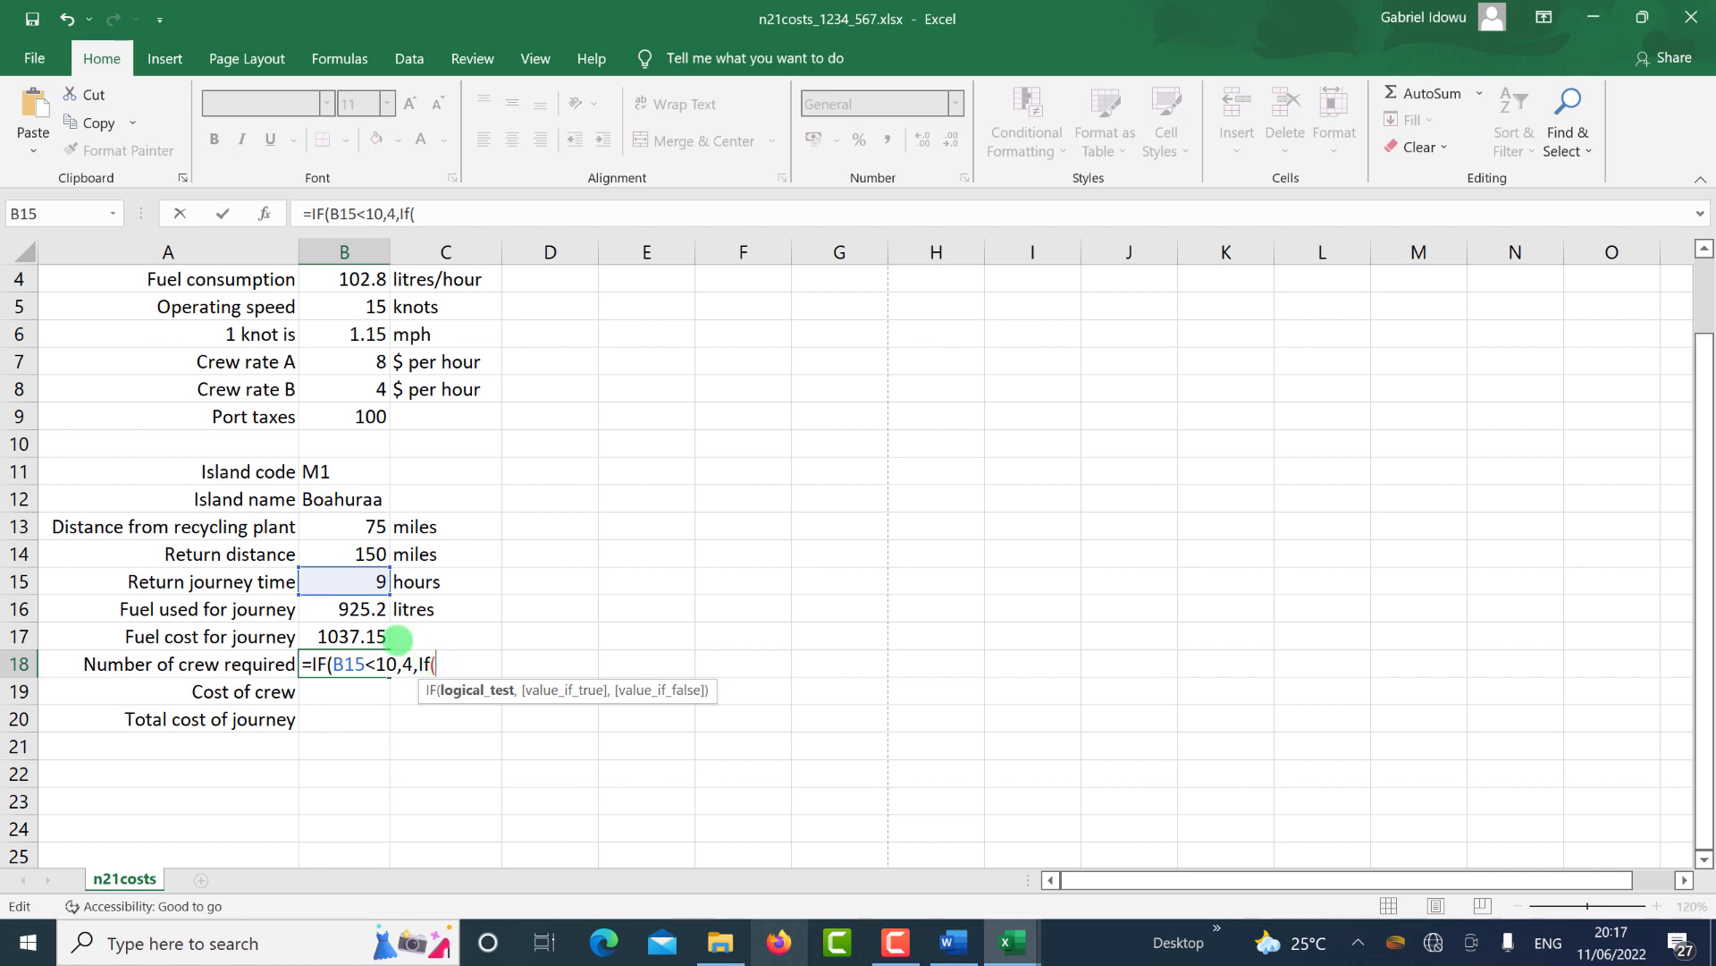
key("alt+Tab")
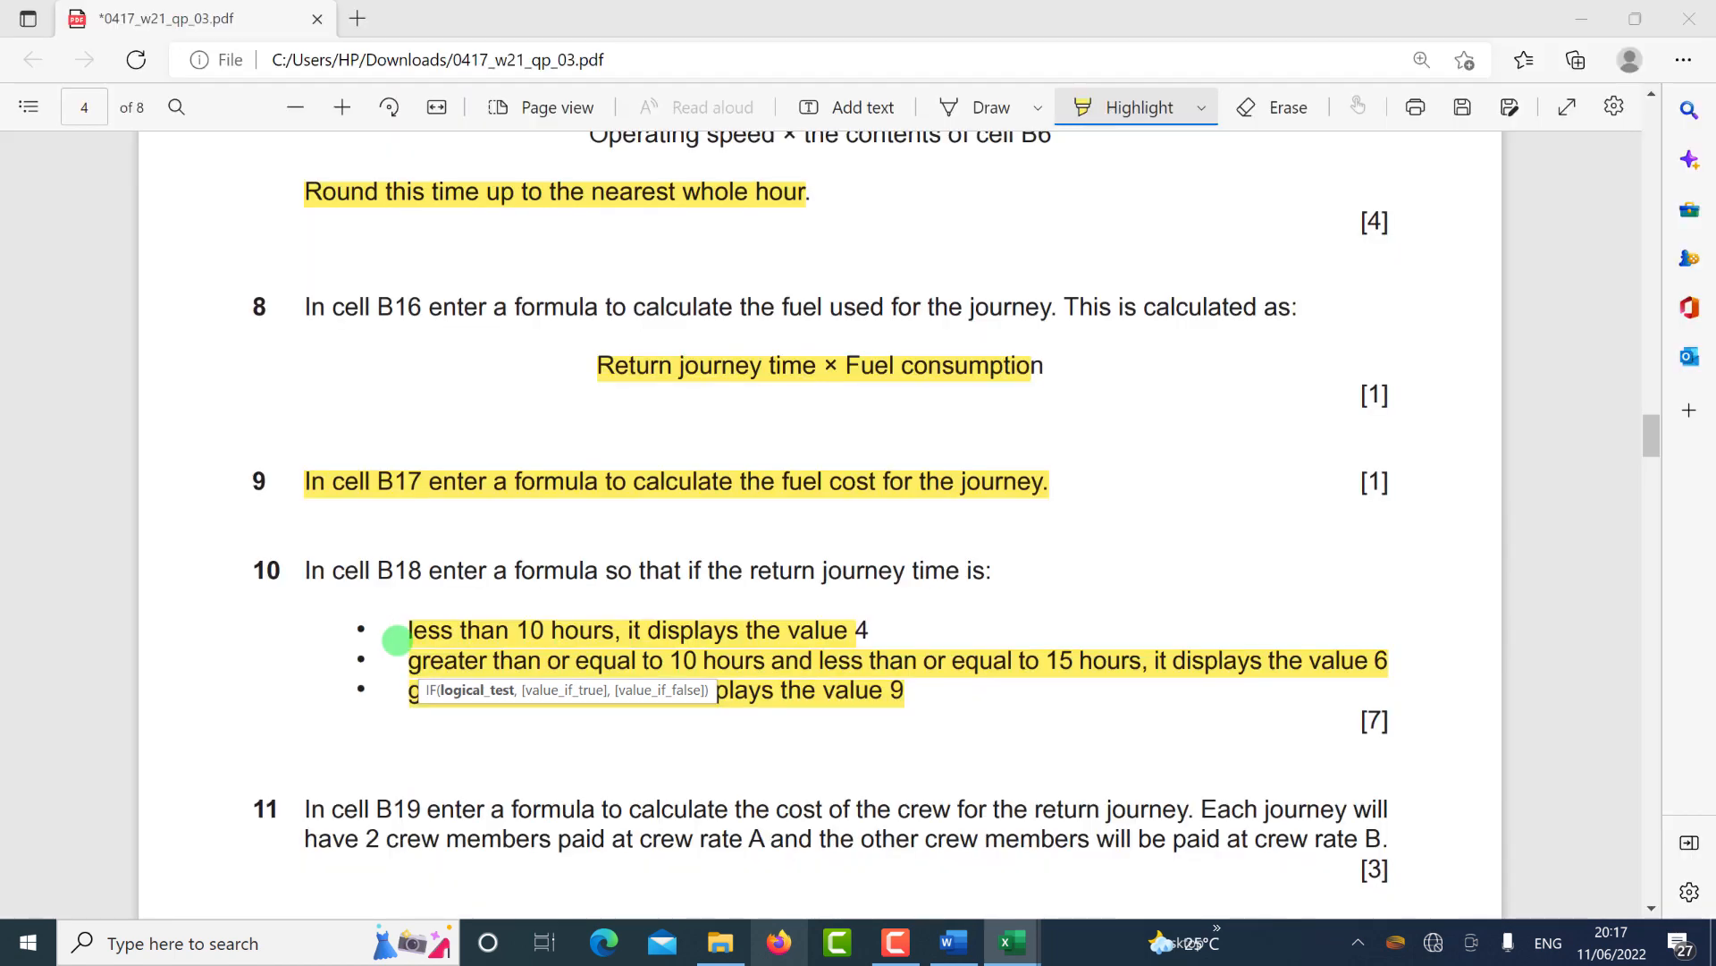
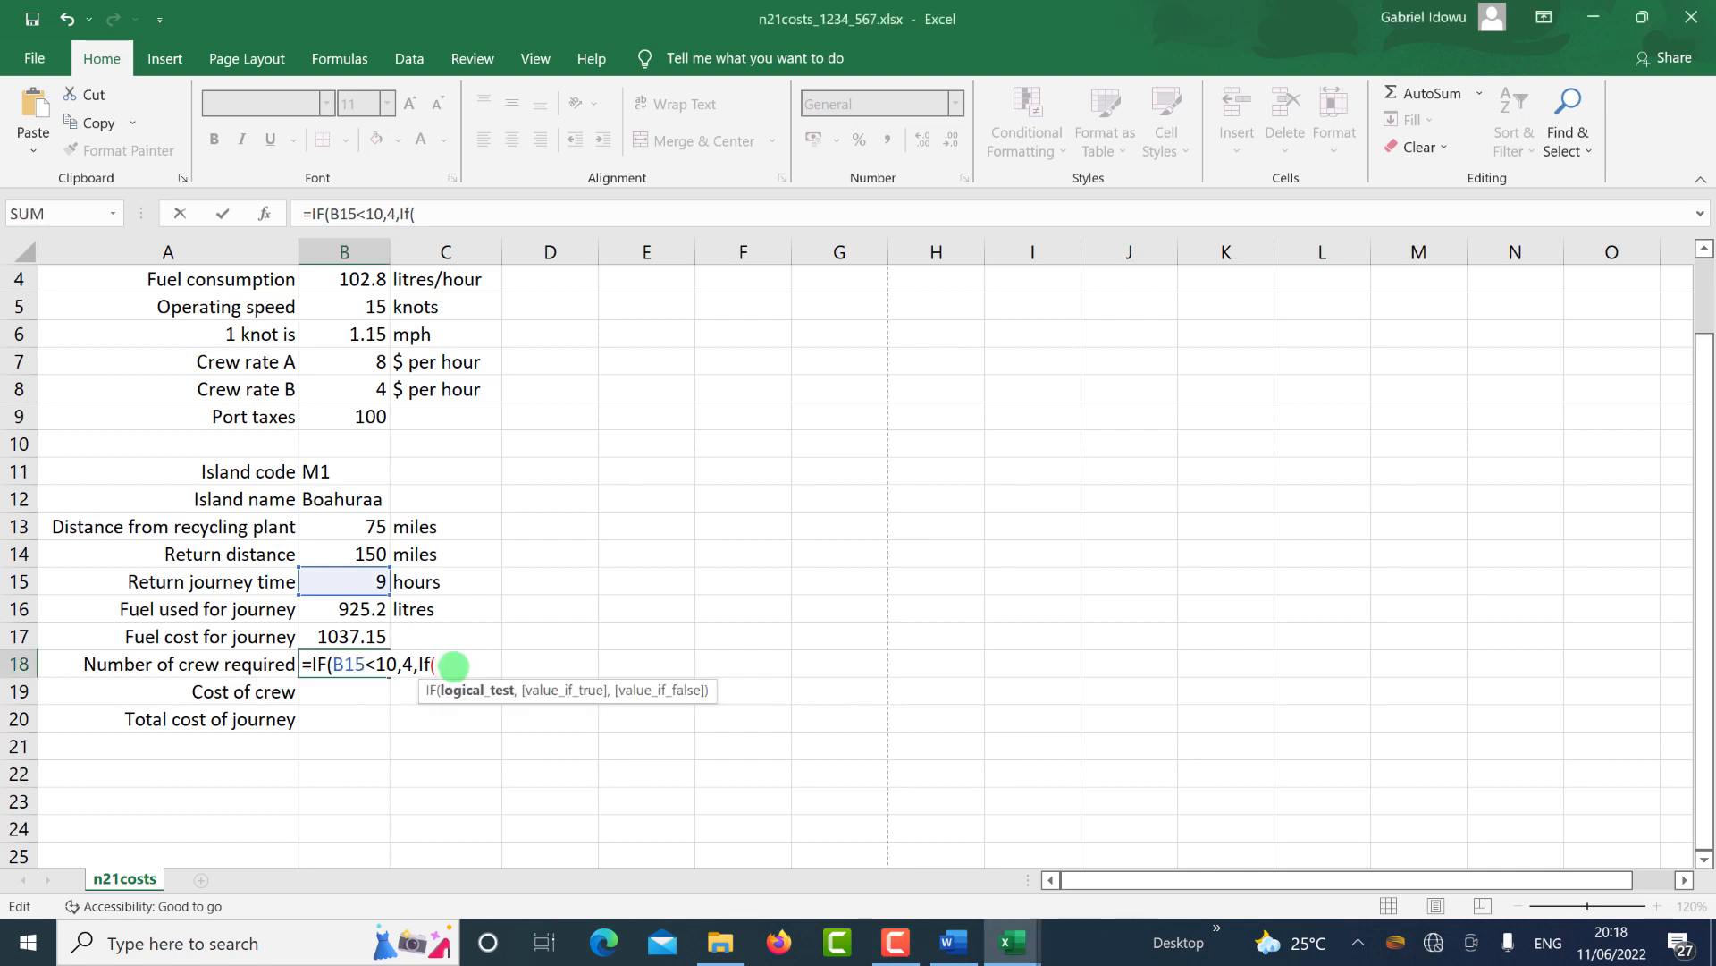
left_click(339, 581)
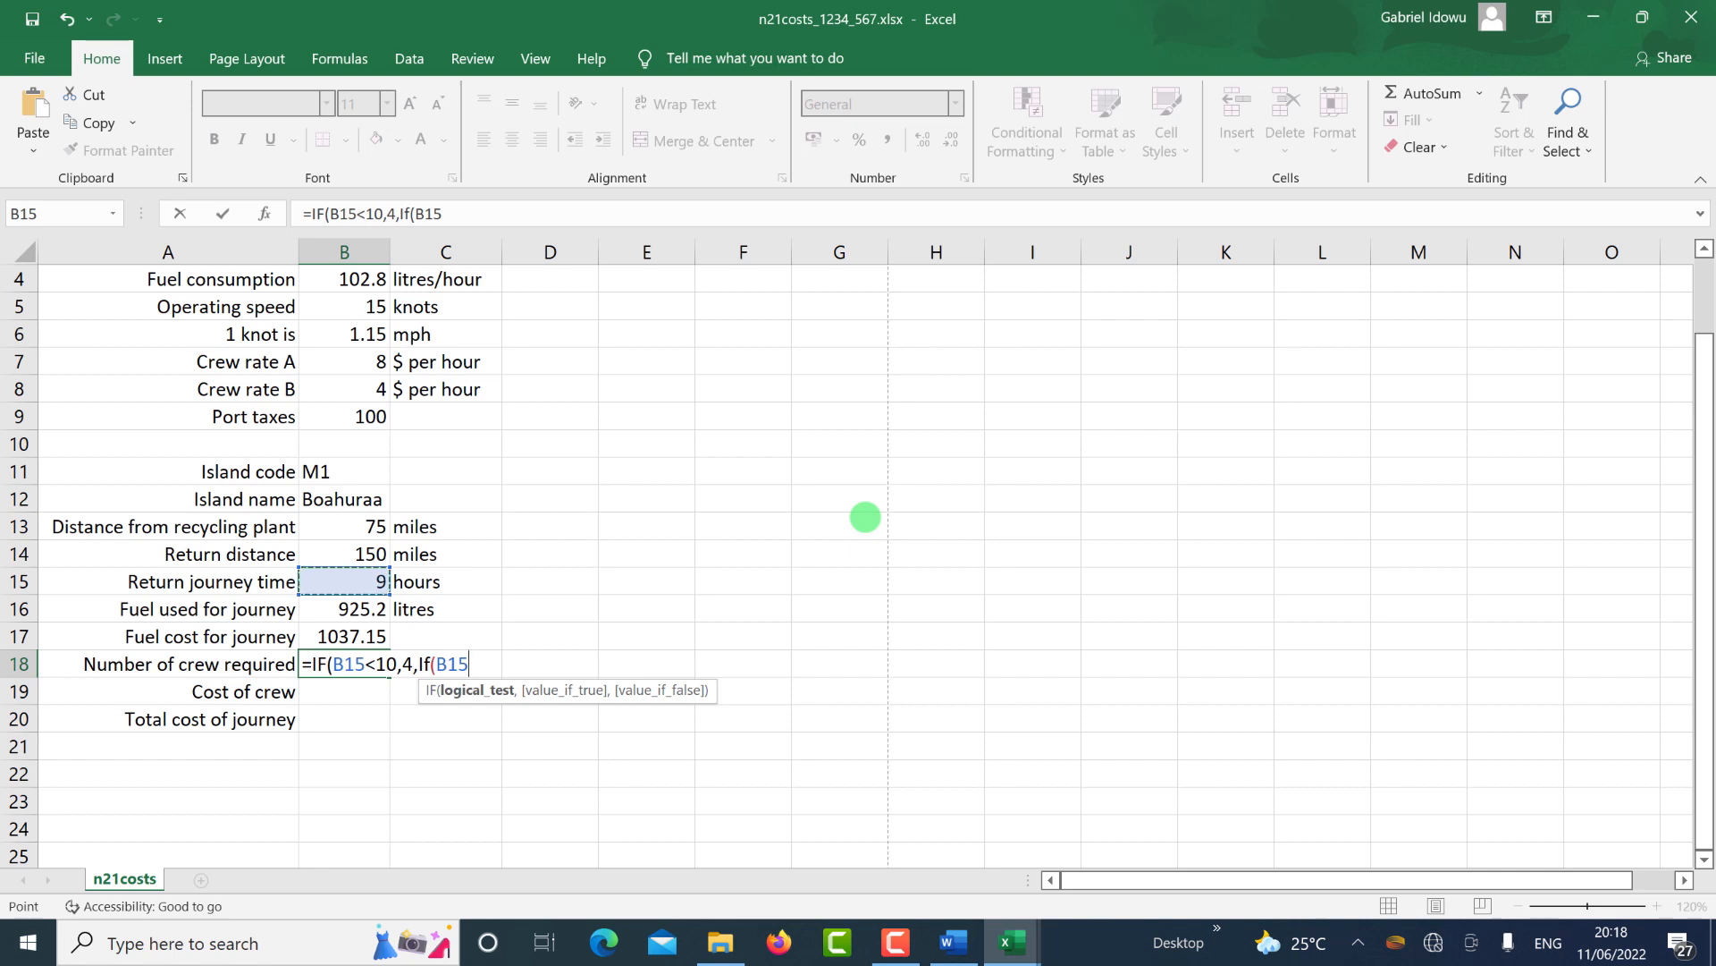
type(">15,9")
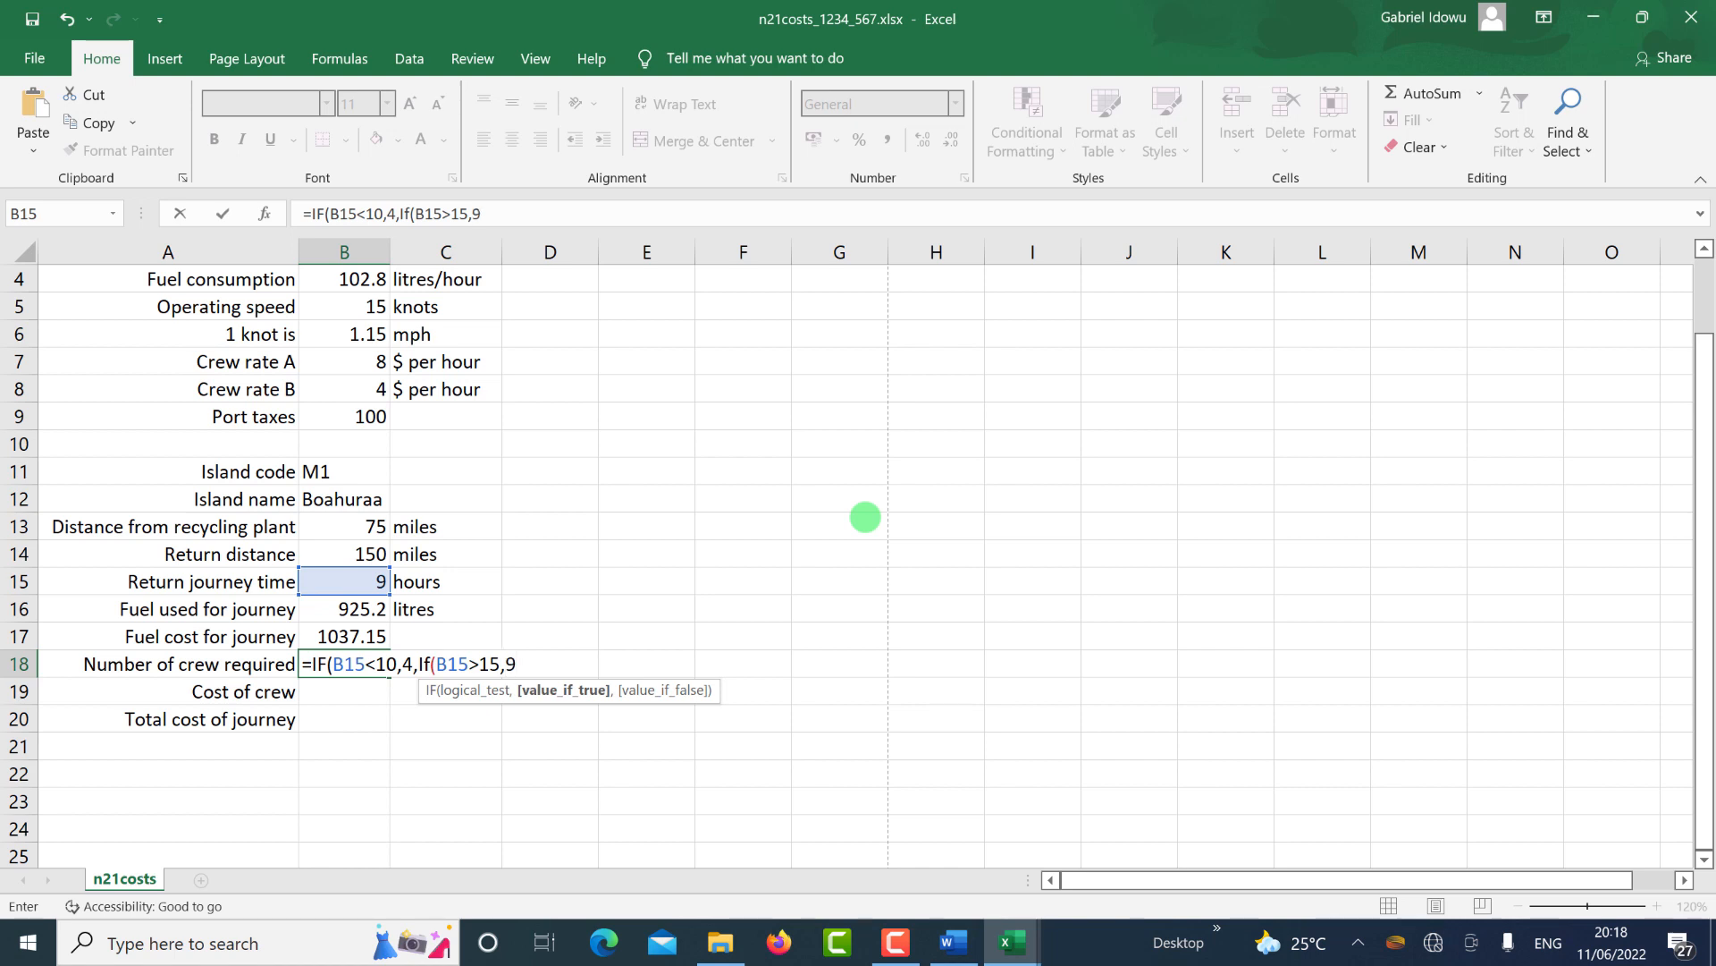
Give the nested IF the false value 6, complete the B18 formula, and check cells B18 and B15.
type(",")
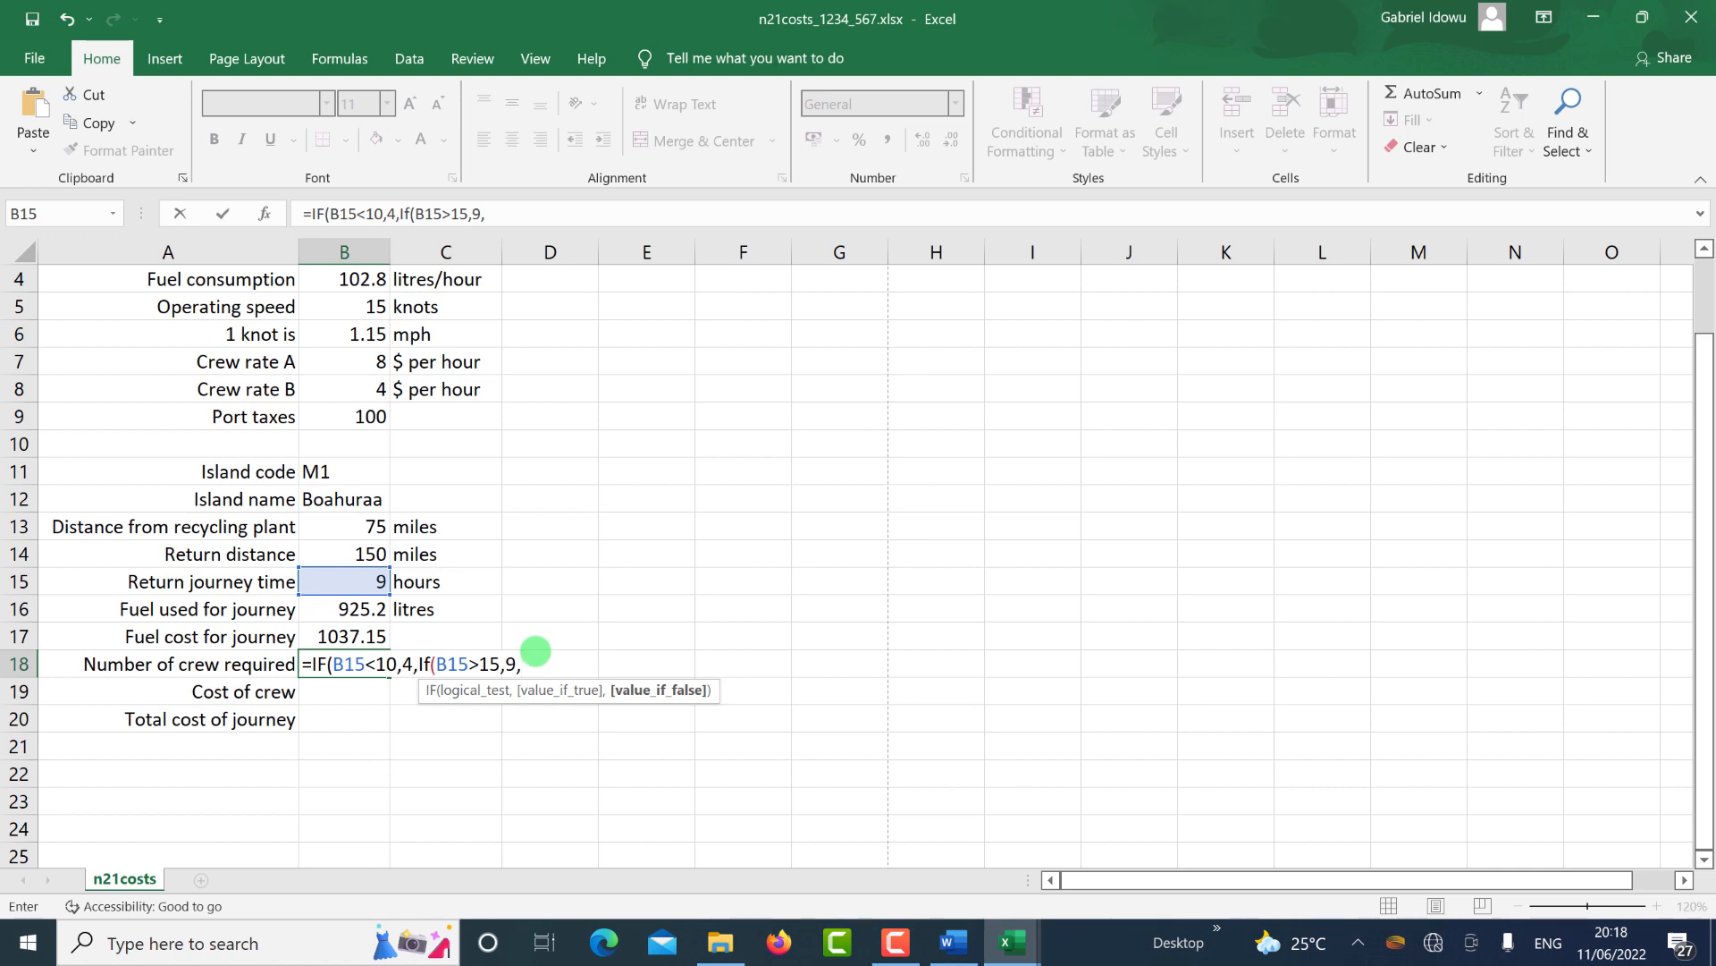
type("6")
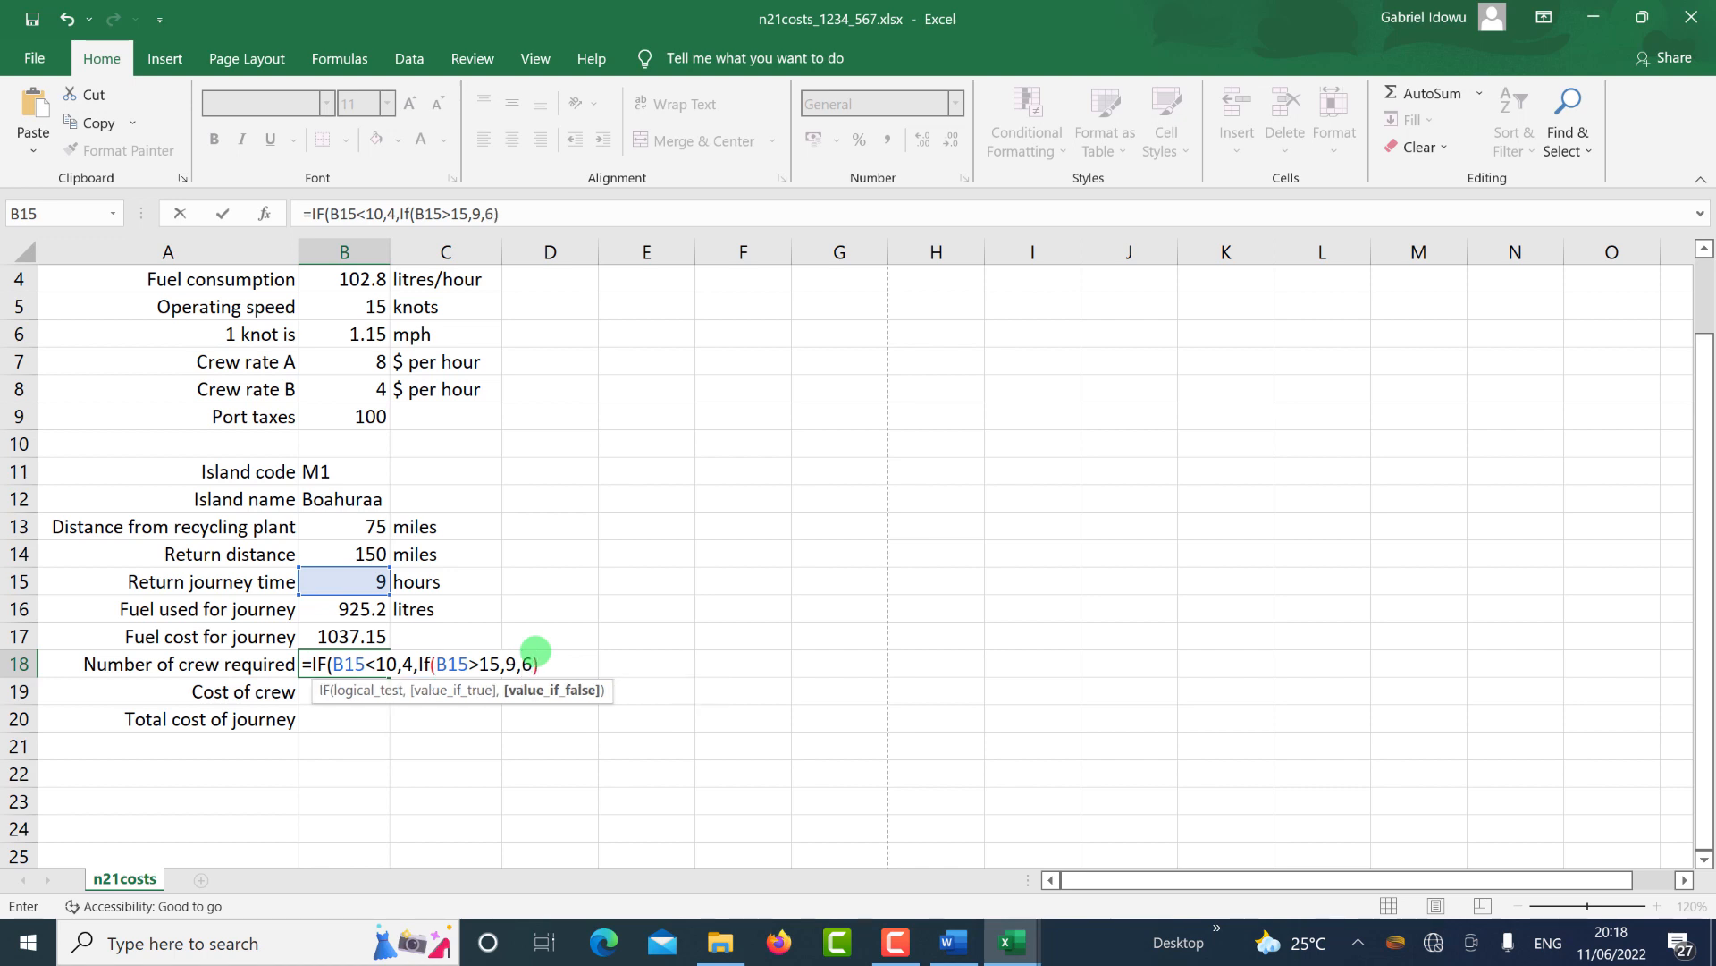
type("))")
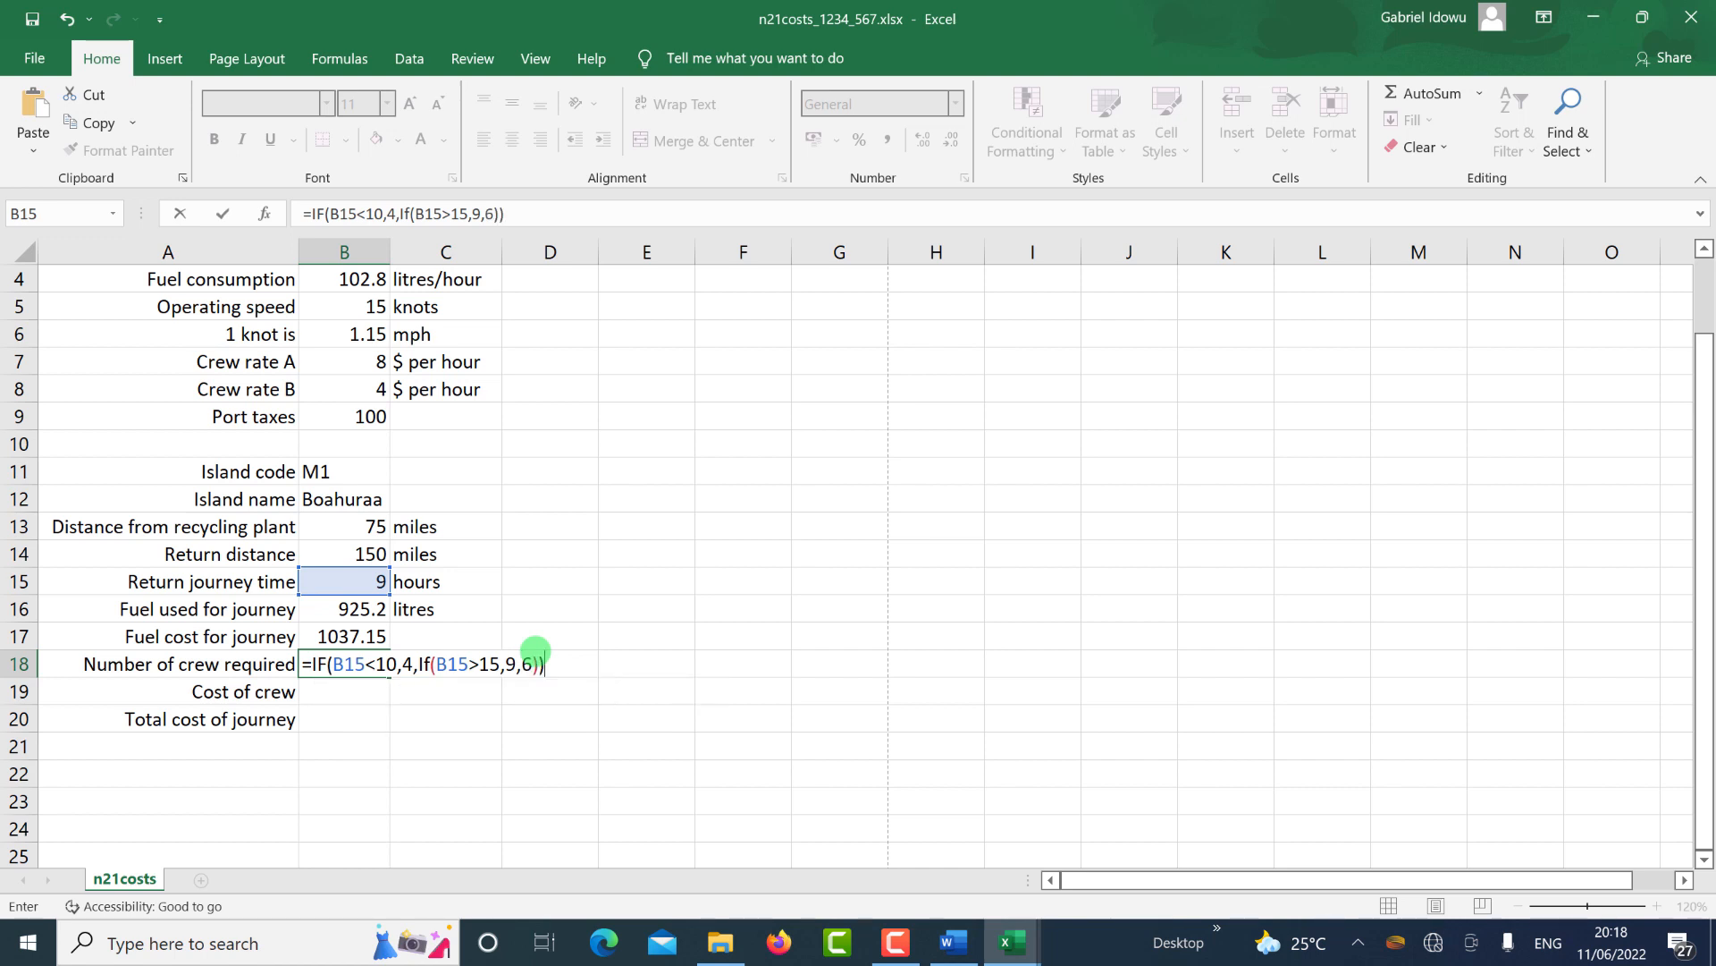
key("Return")
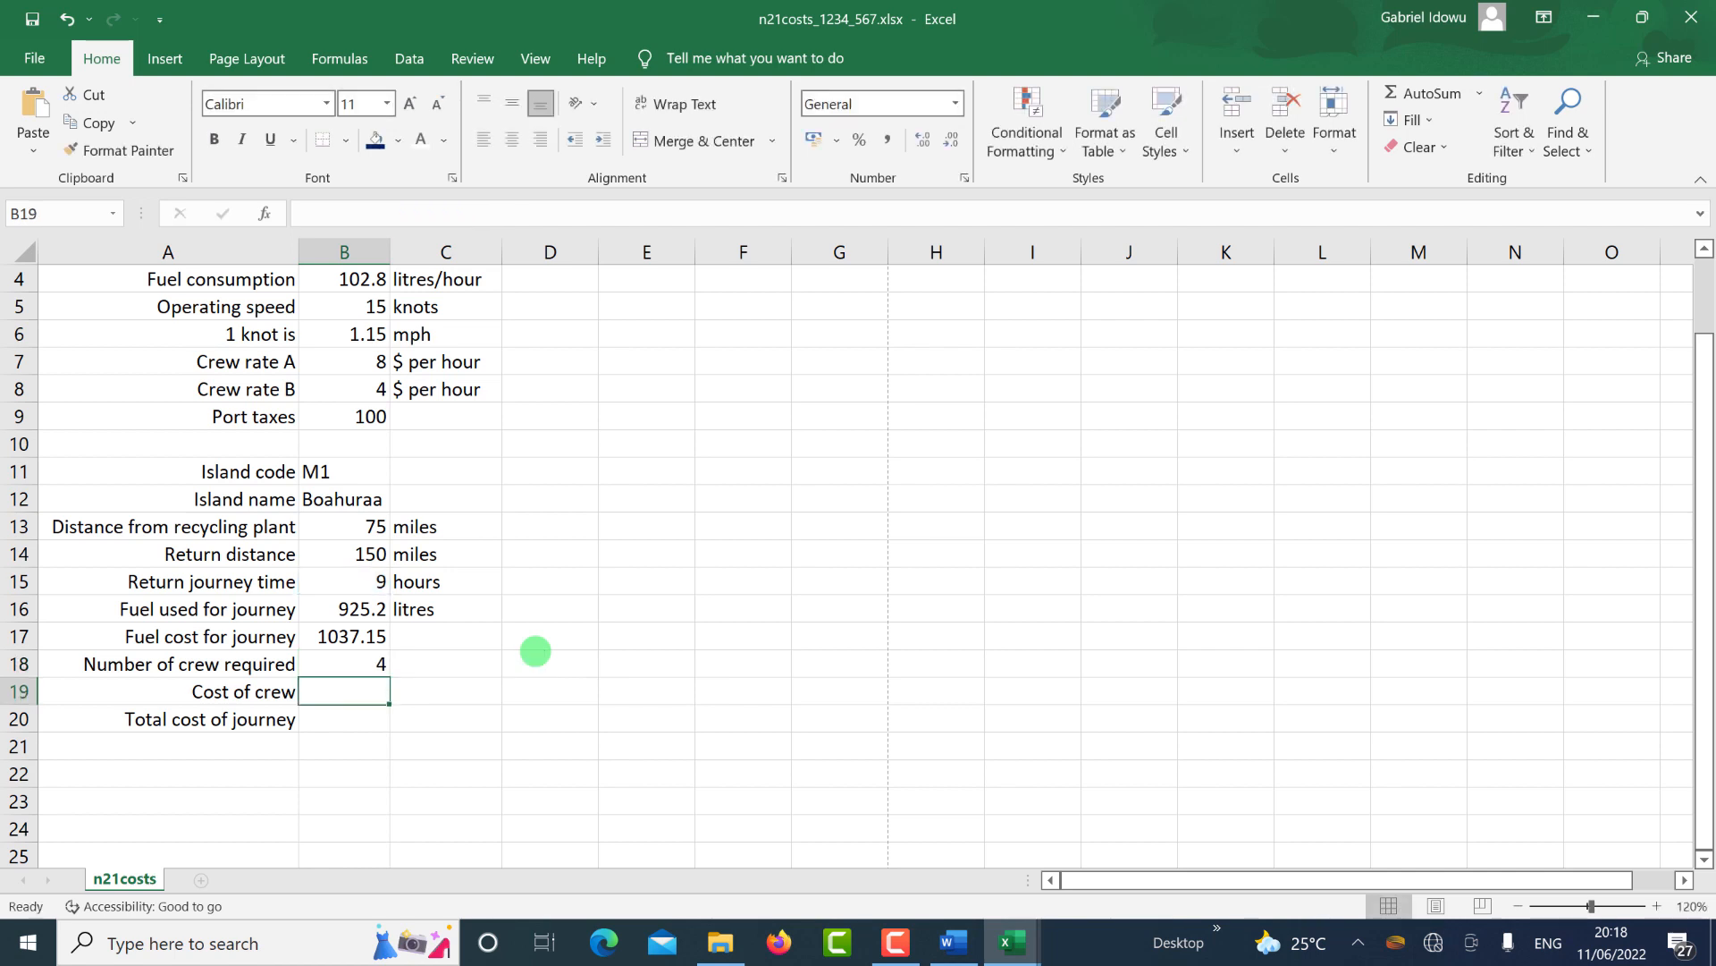
left_click(358, 664)
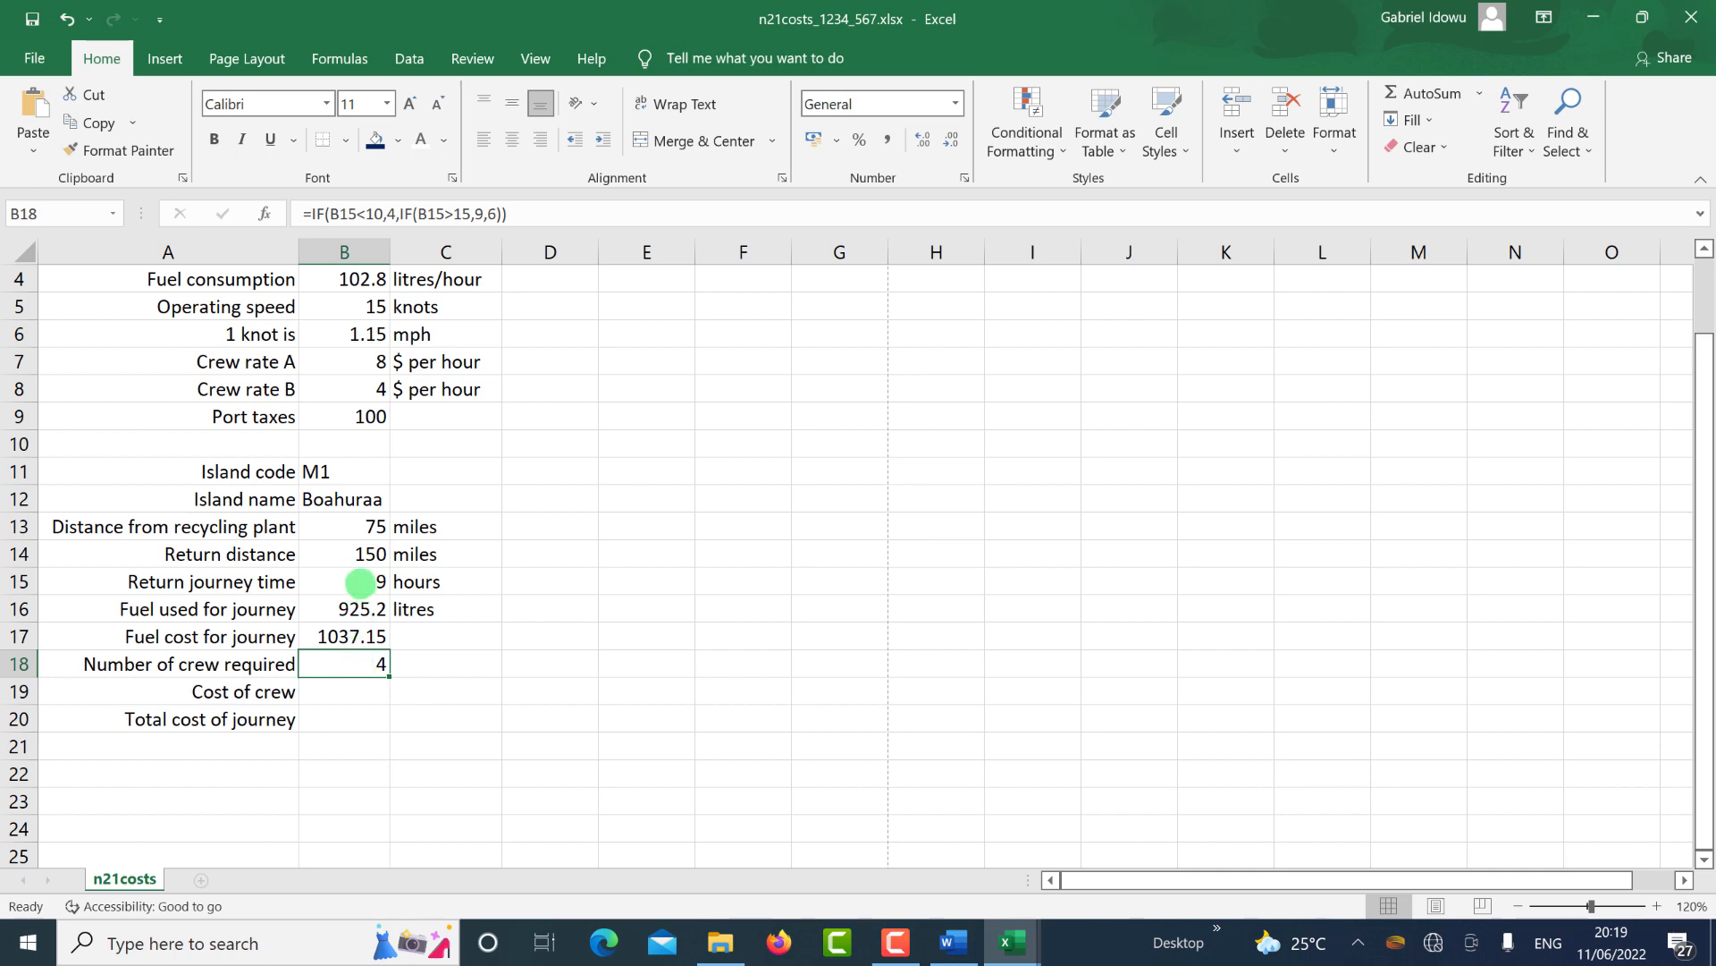
left_click(359, 583)
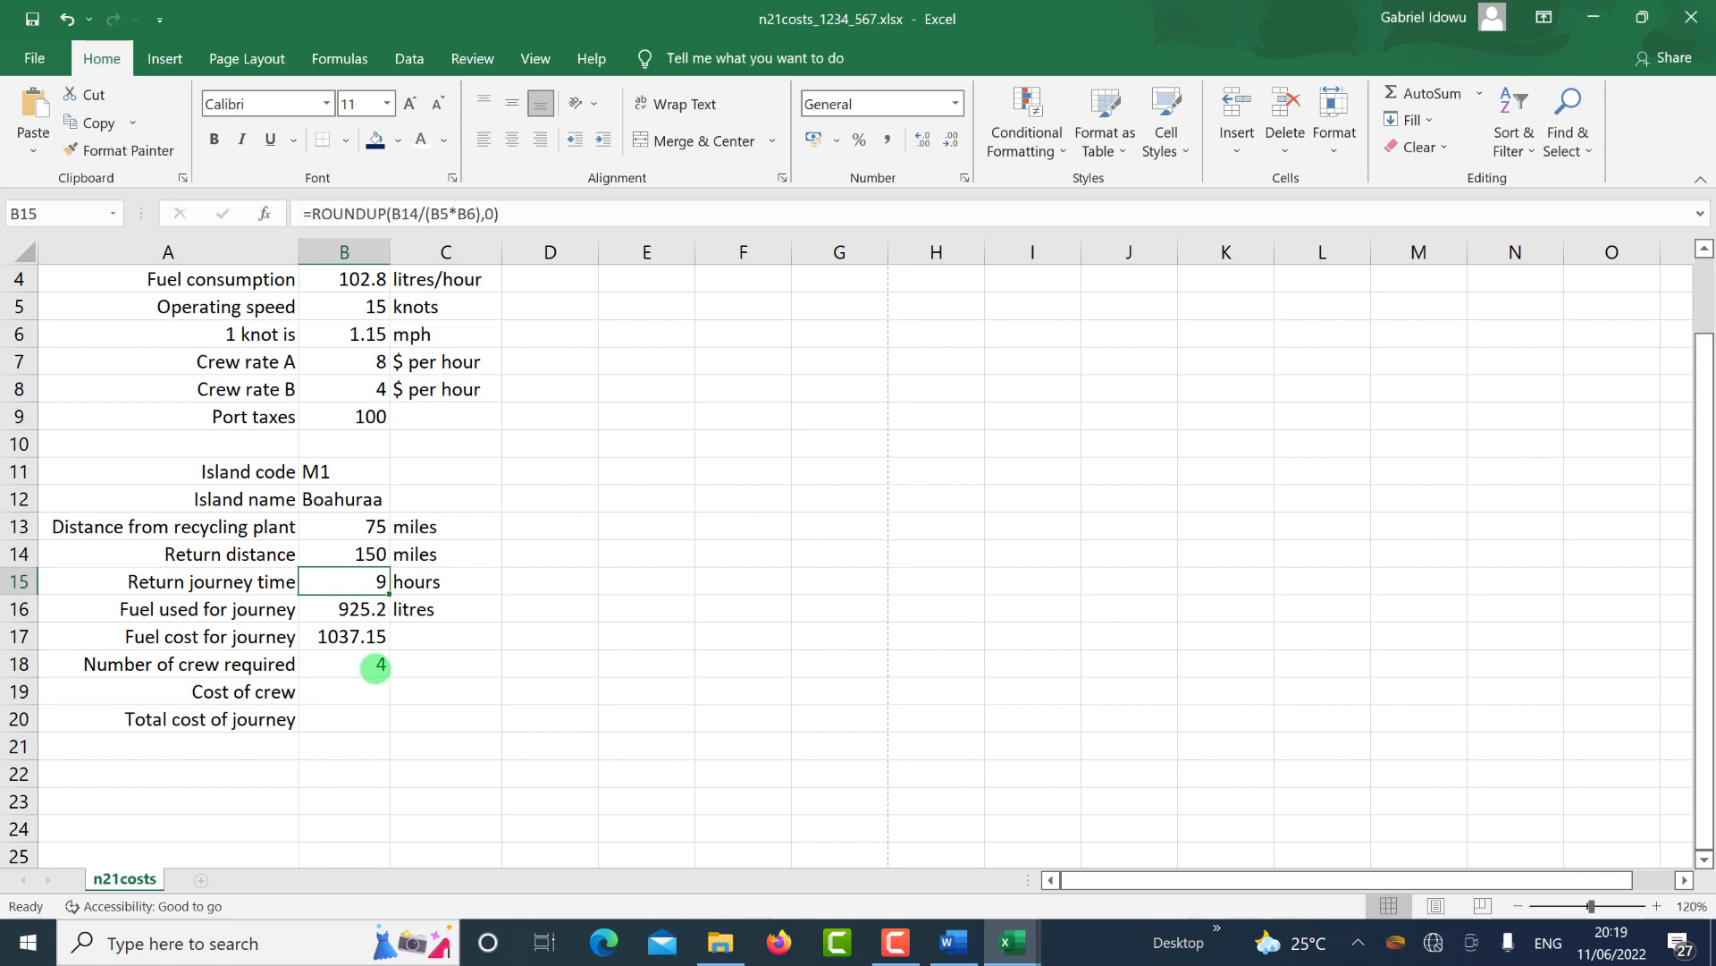
Switch to the exam paper and highlight "cost of the crew for the return journey." in question 11.
key("ctrl+super+Left")
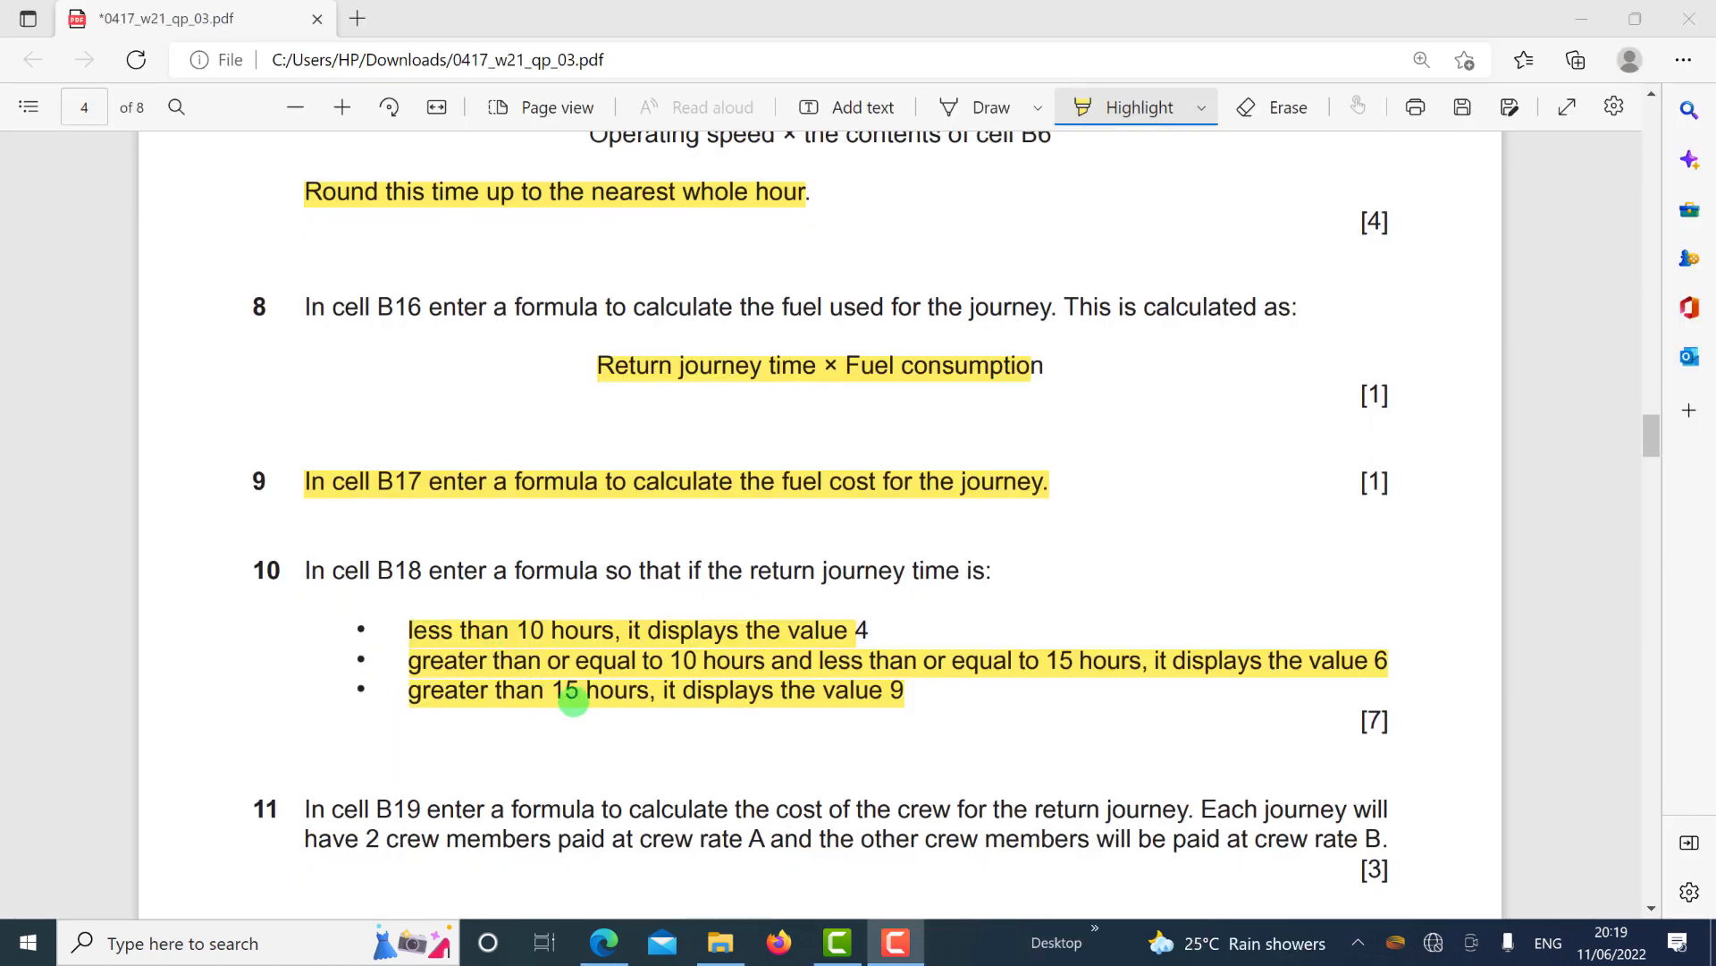
scroll(573, 702, "down", 3)
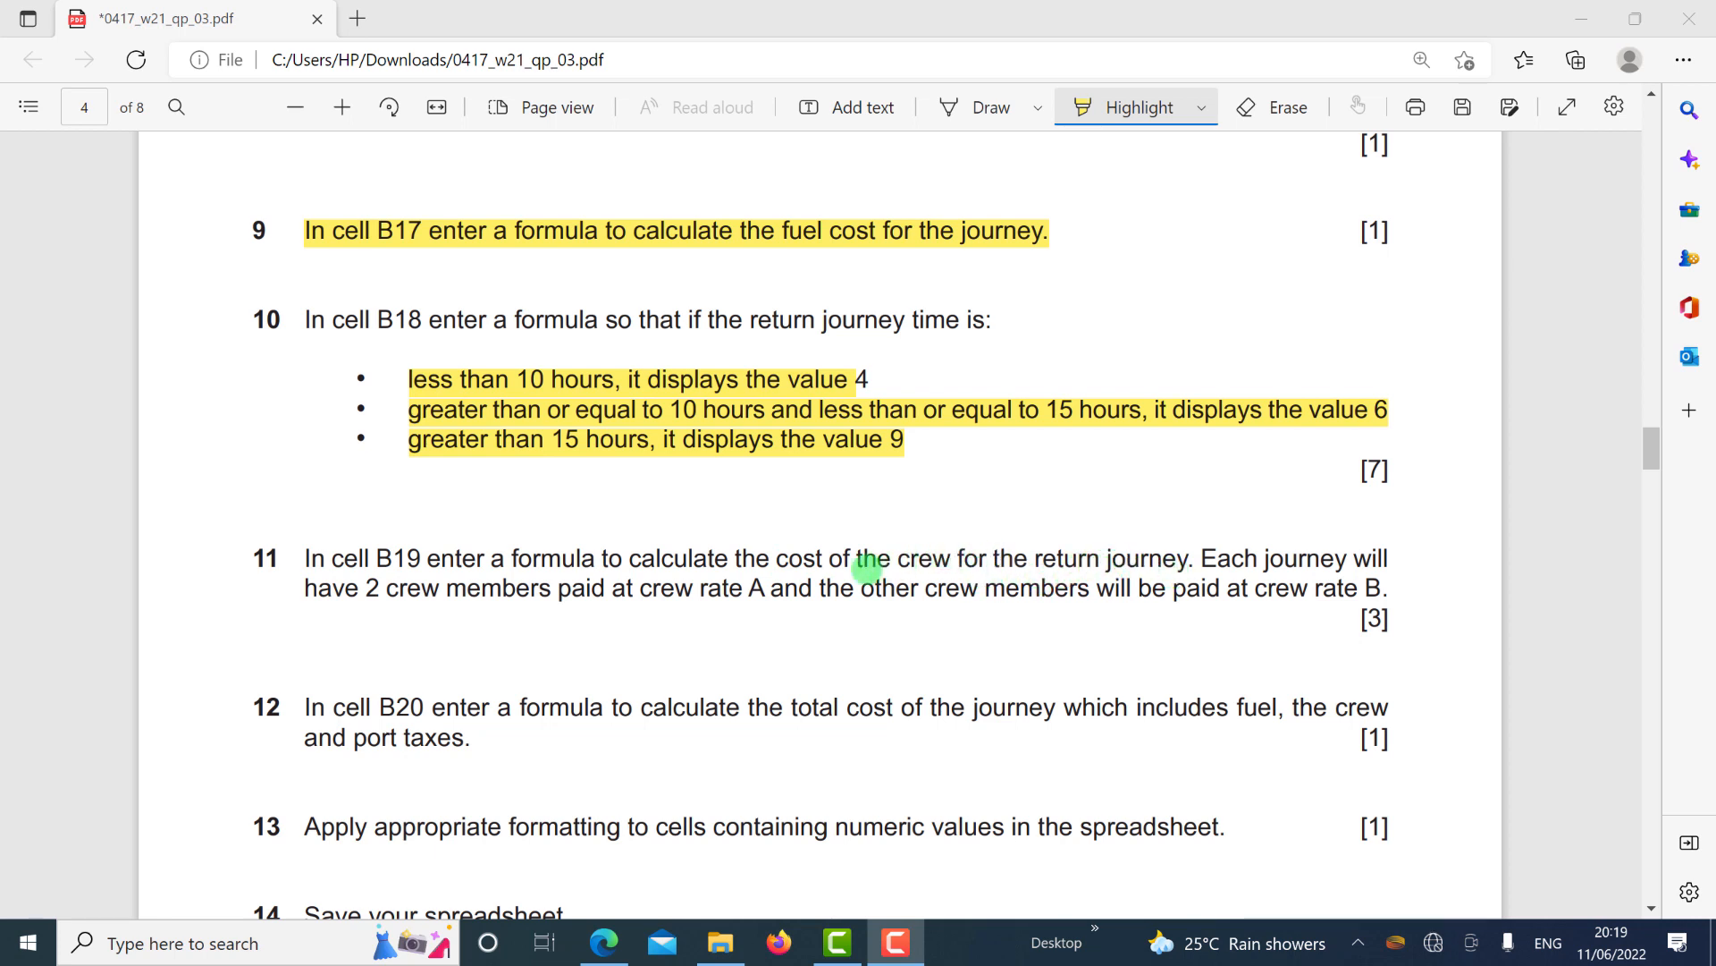
left_click(793, 564)
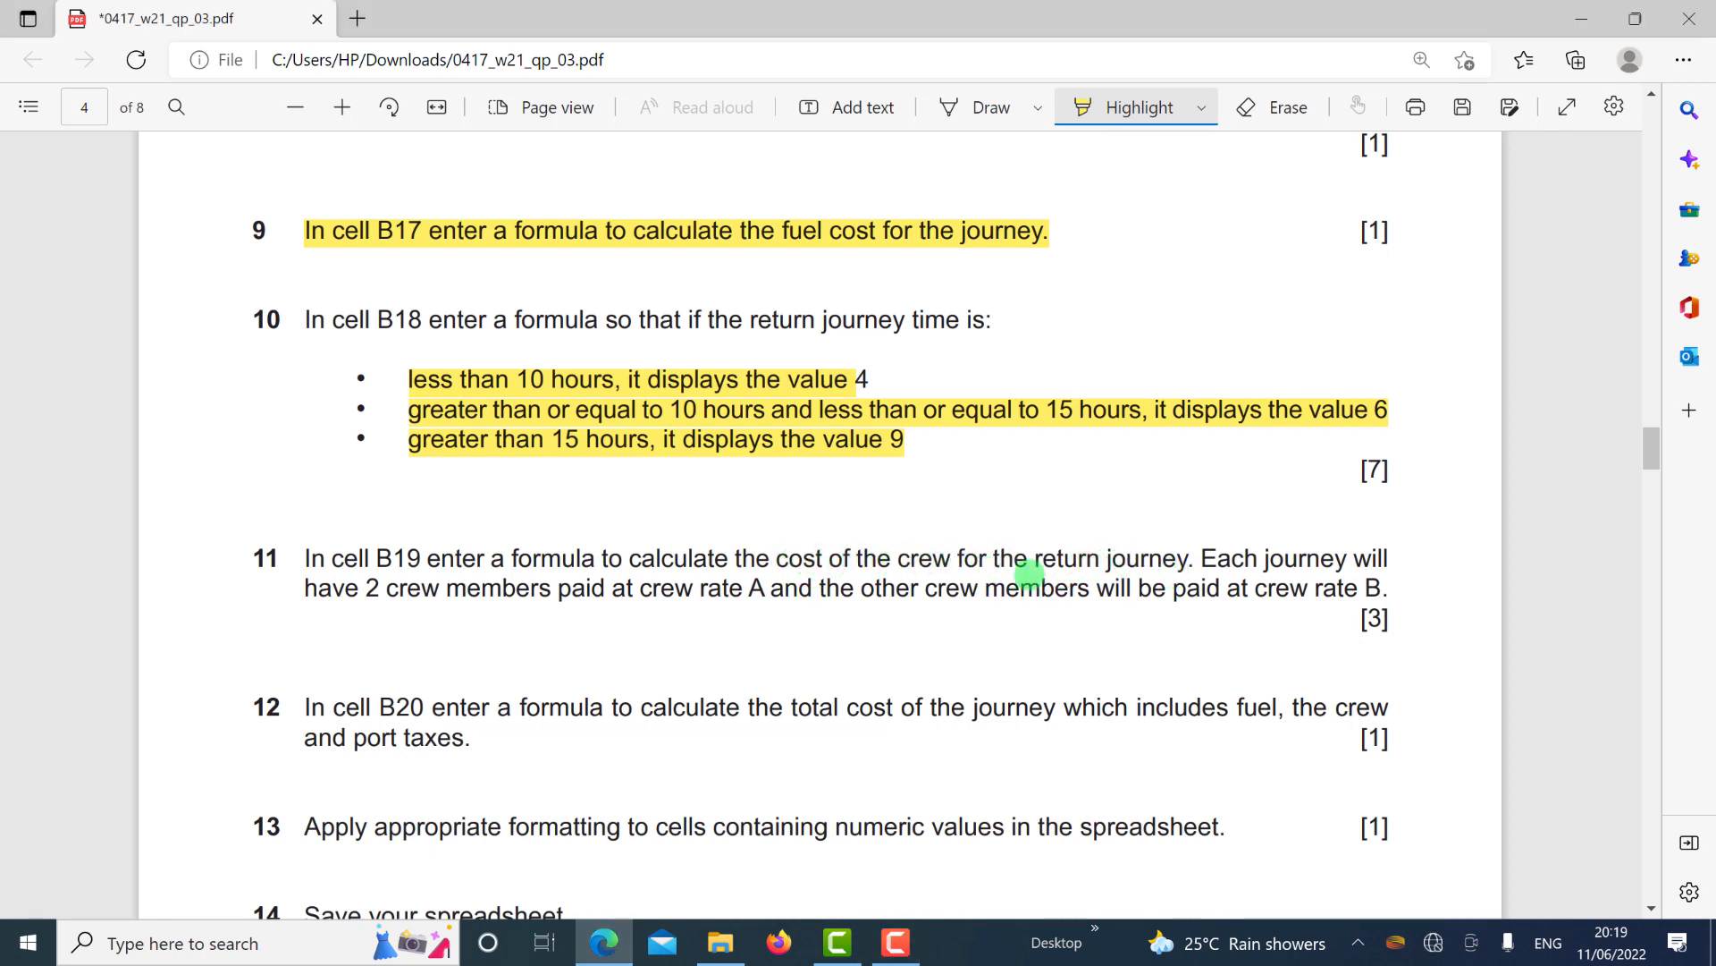
left_click_drag(1029, 573, 1197, 562)
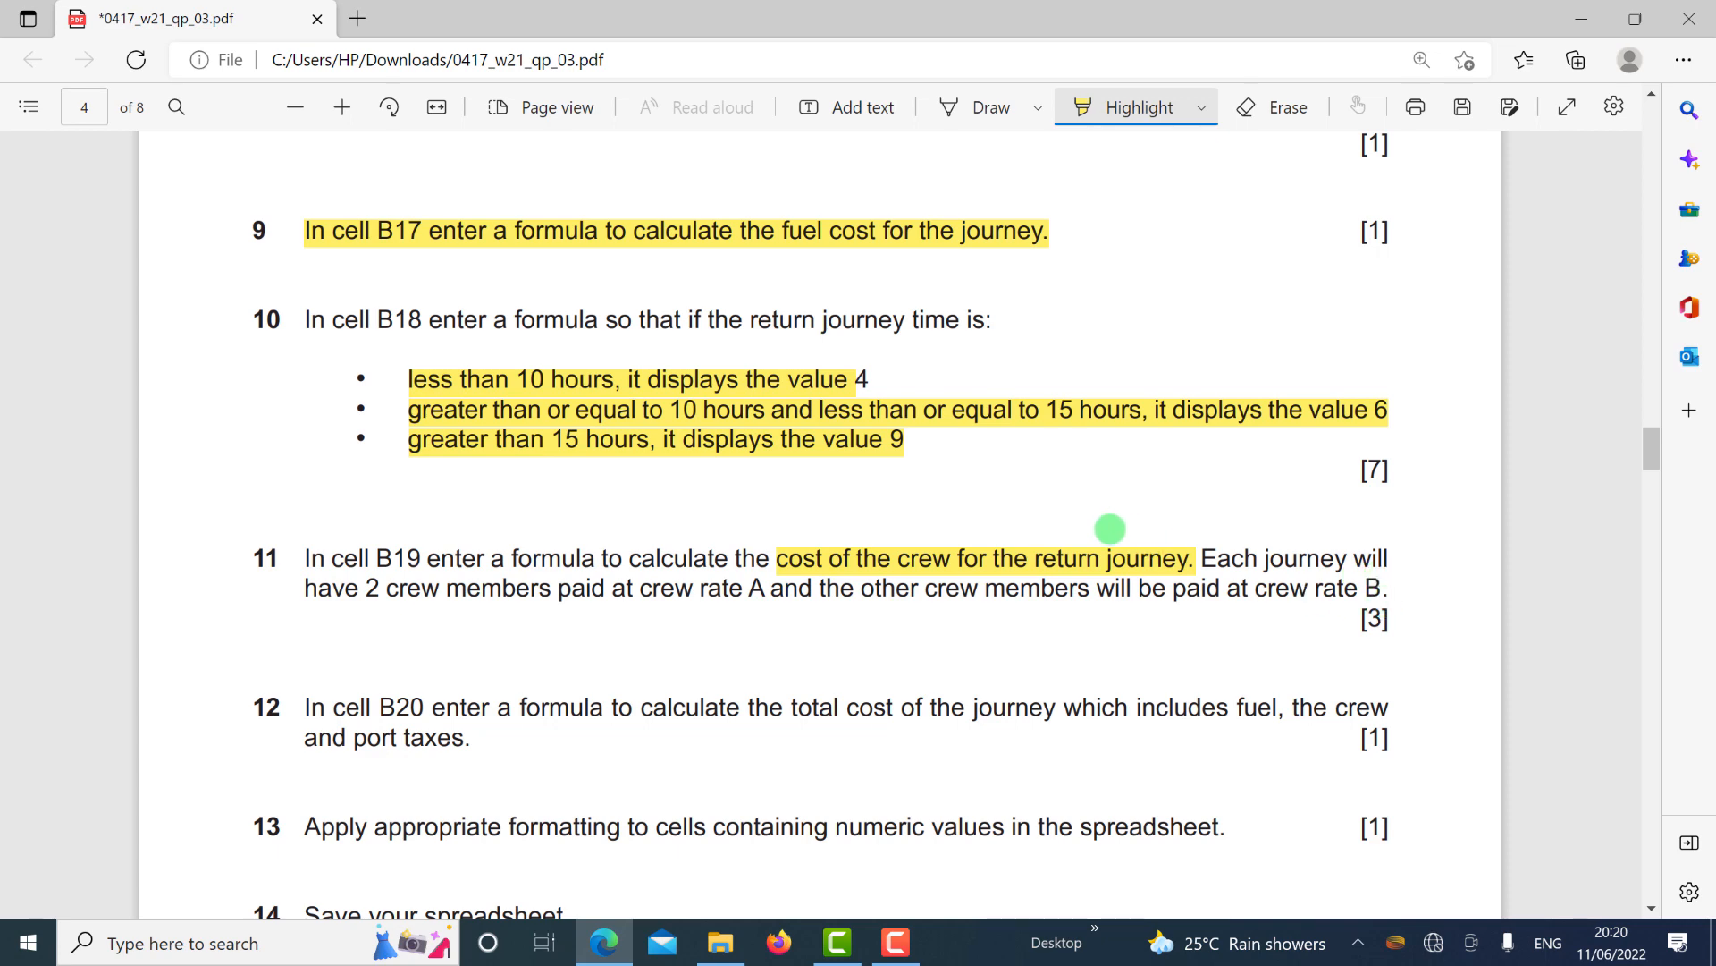
In Excel, begin the crew cost formula in cell B19 with =B15, checking question 11 in the exam paper.
key("alt+Tab")
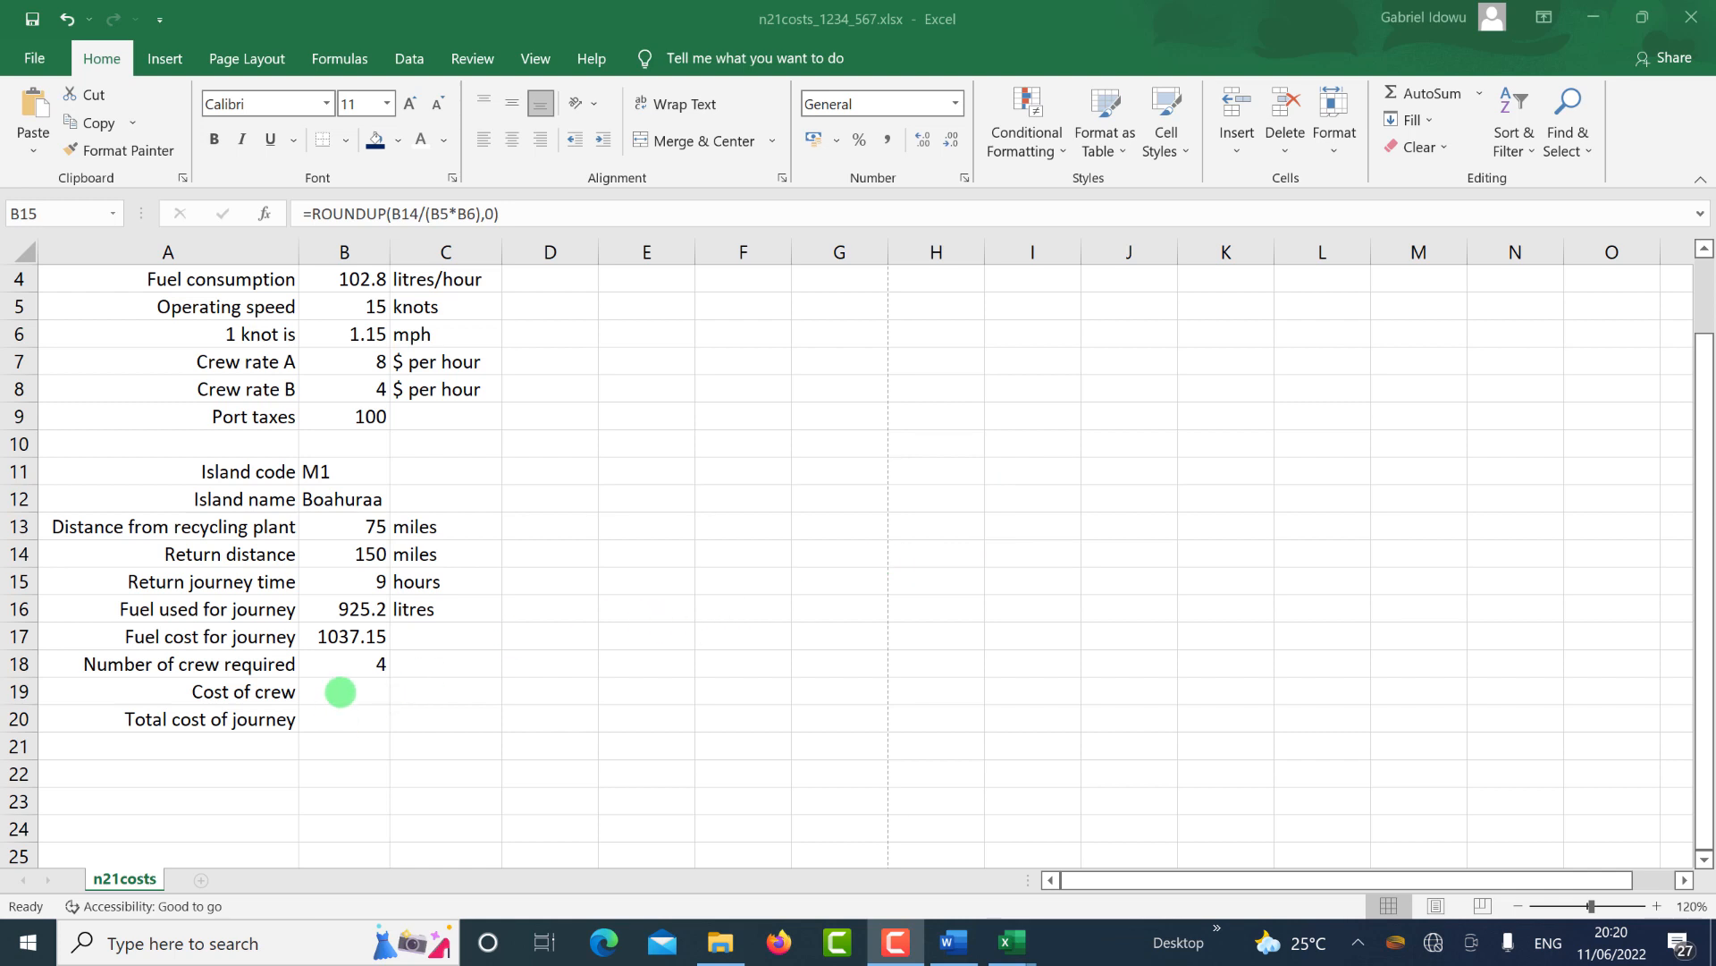
left_click(354, 694)
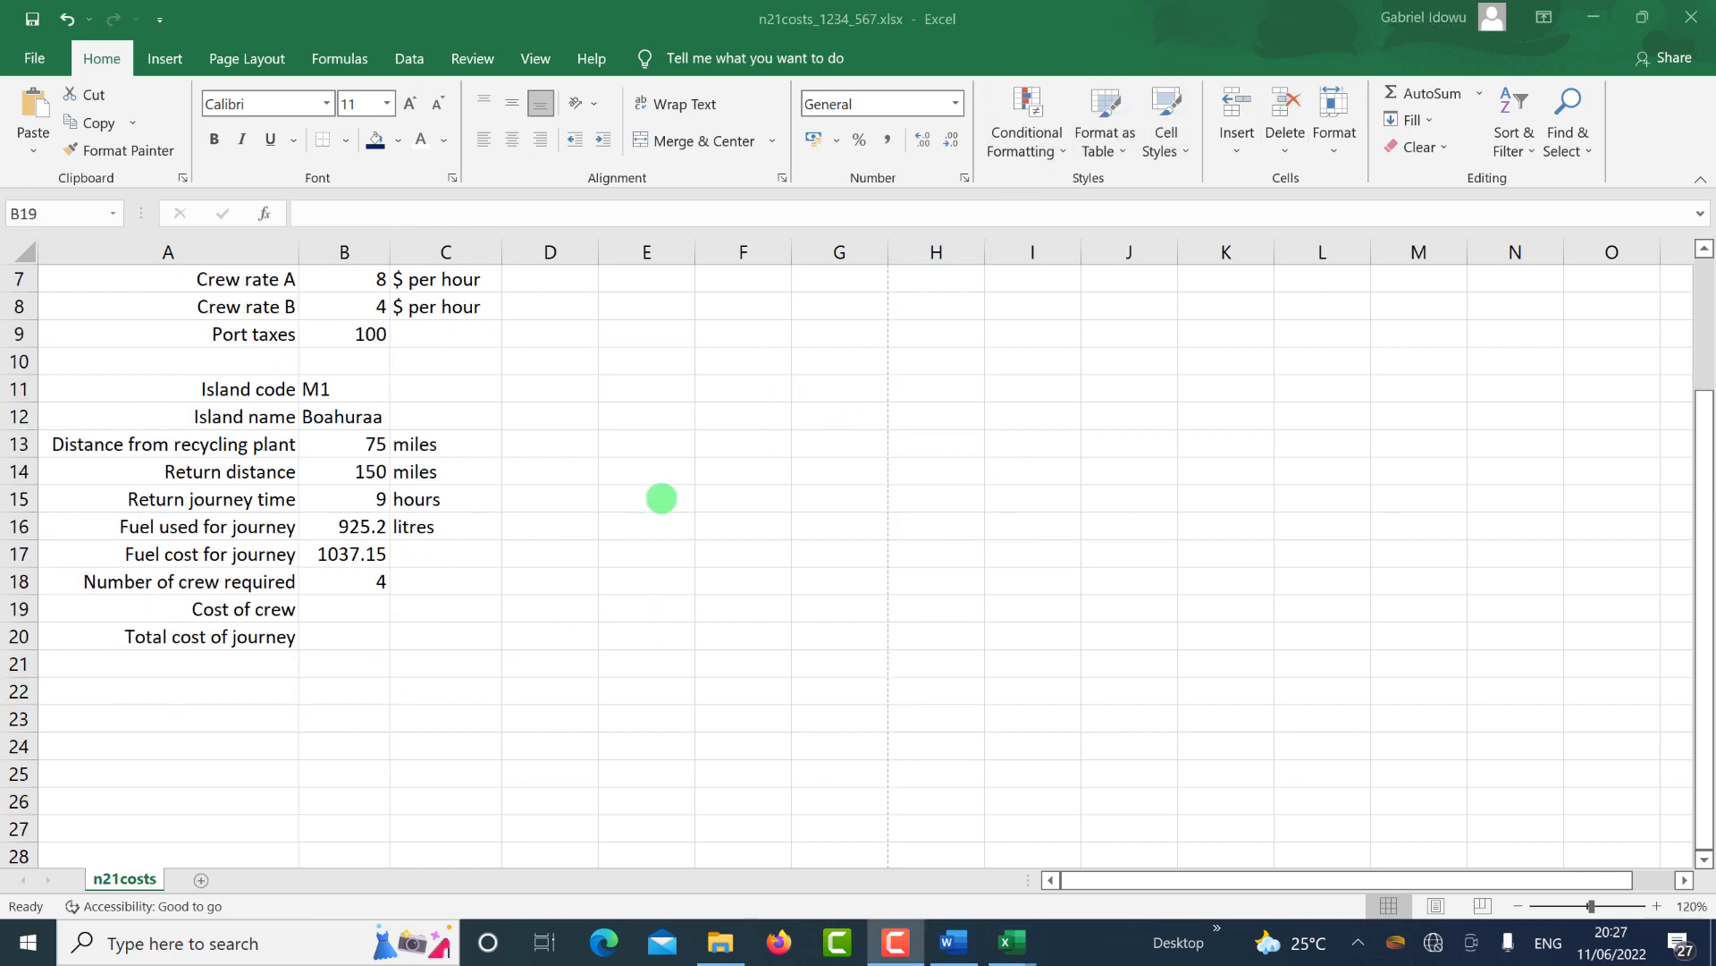
left_click(343, 610)
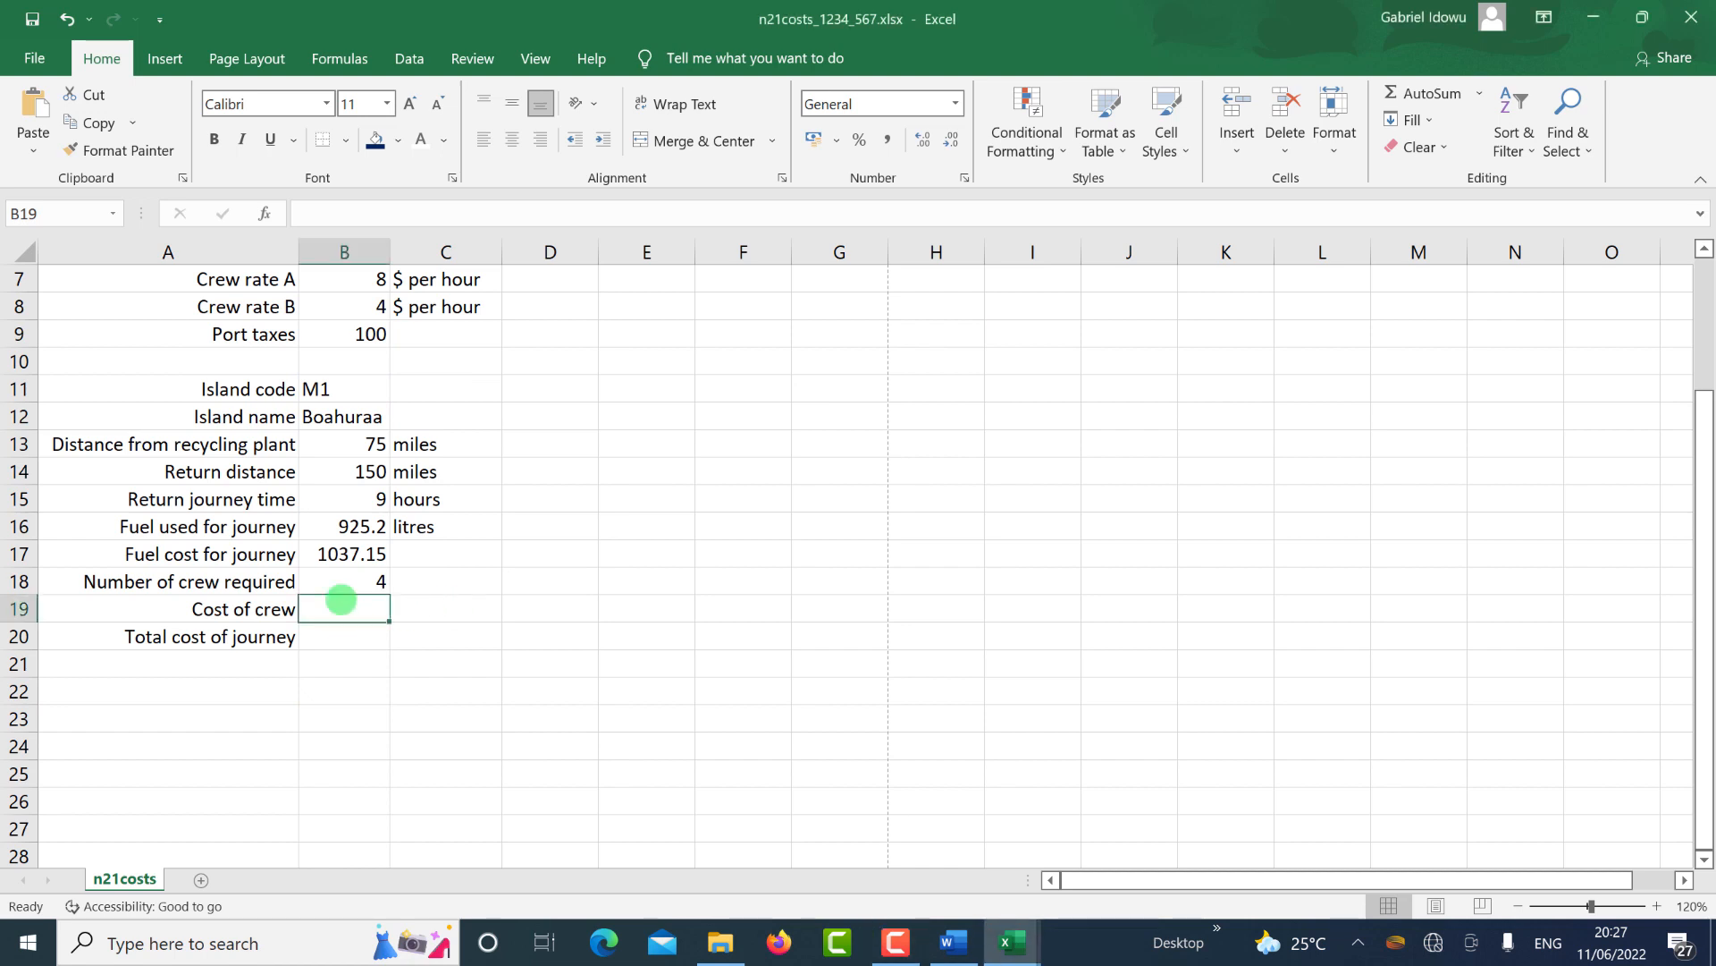
key("alt+Tab")
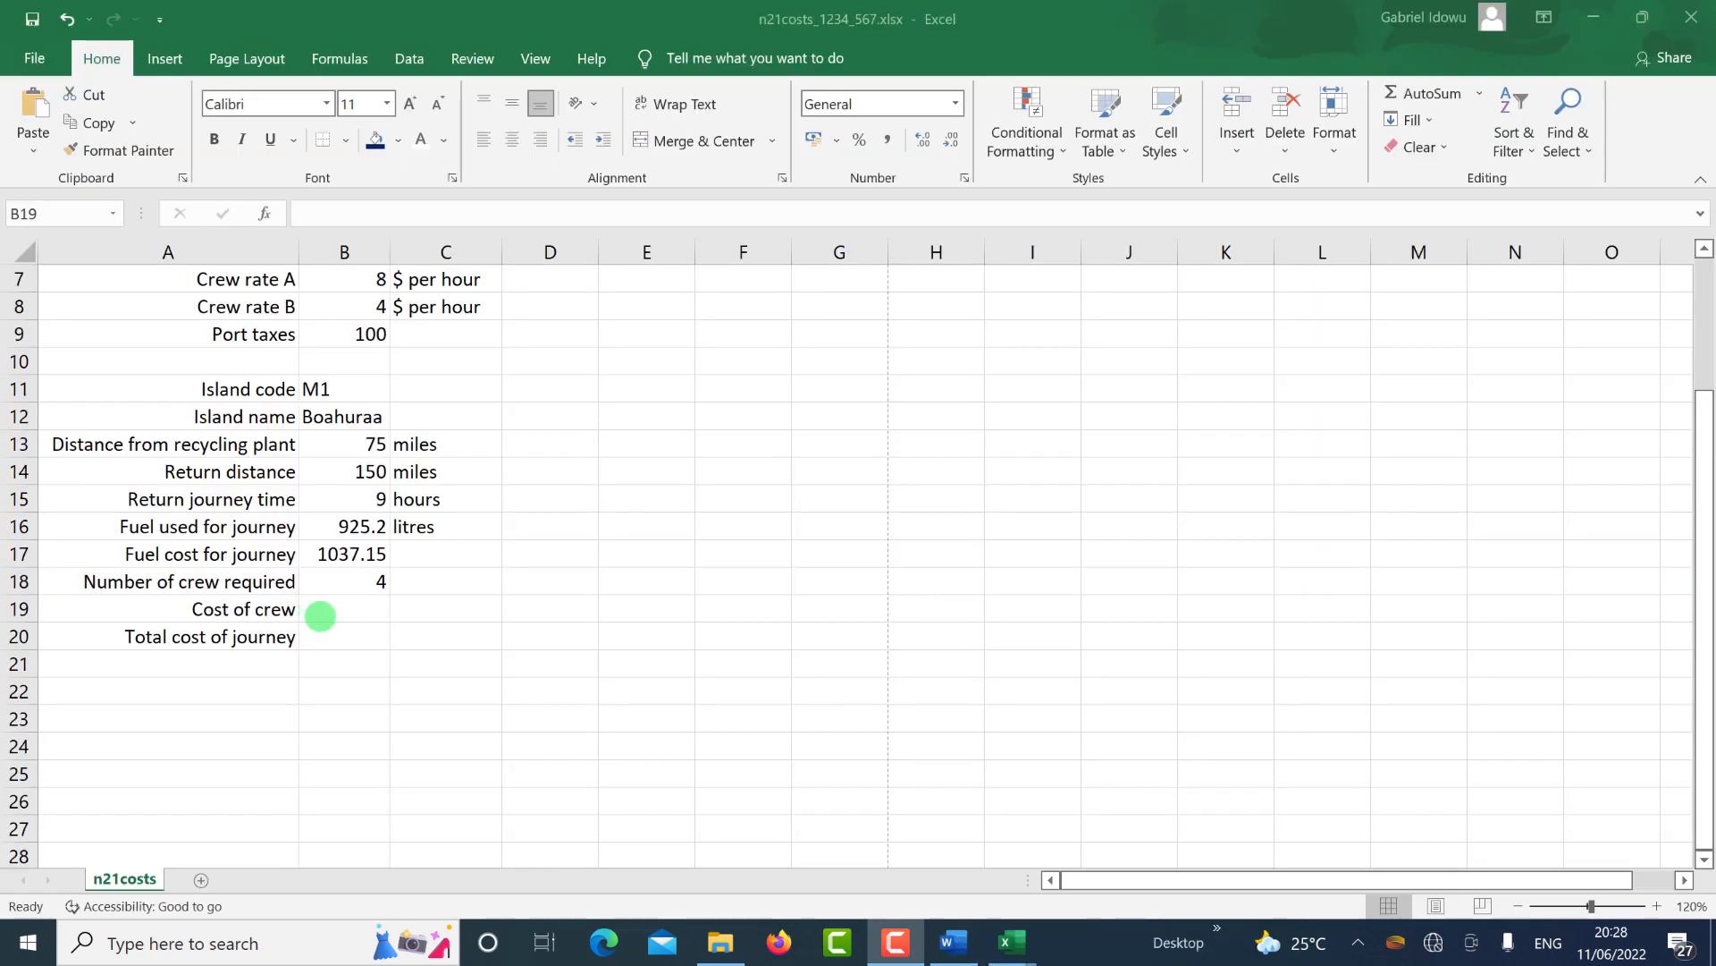
left_click(327, 608)
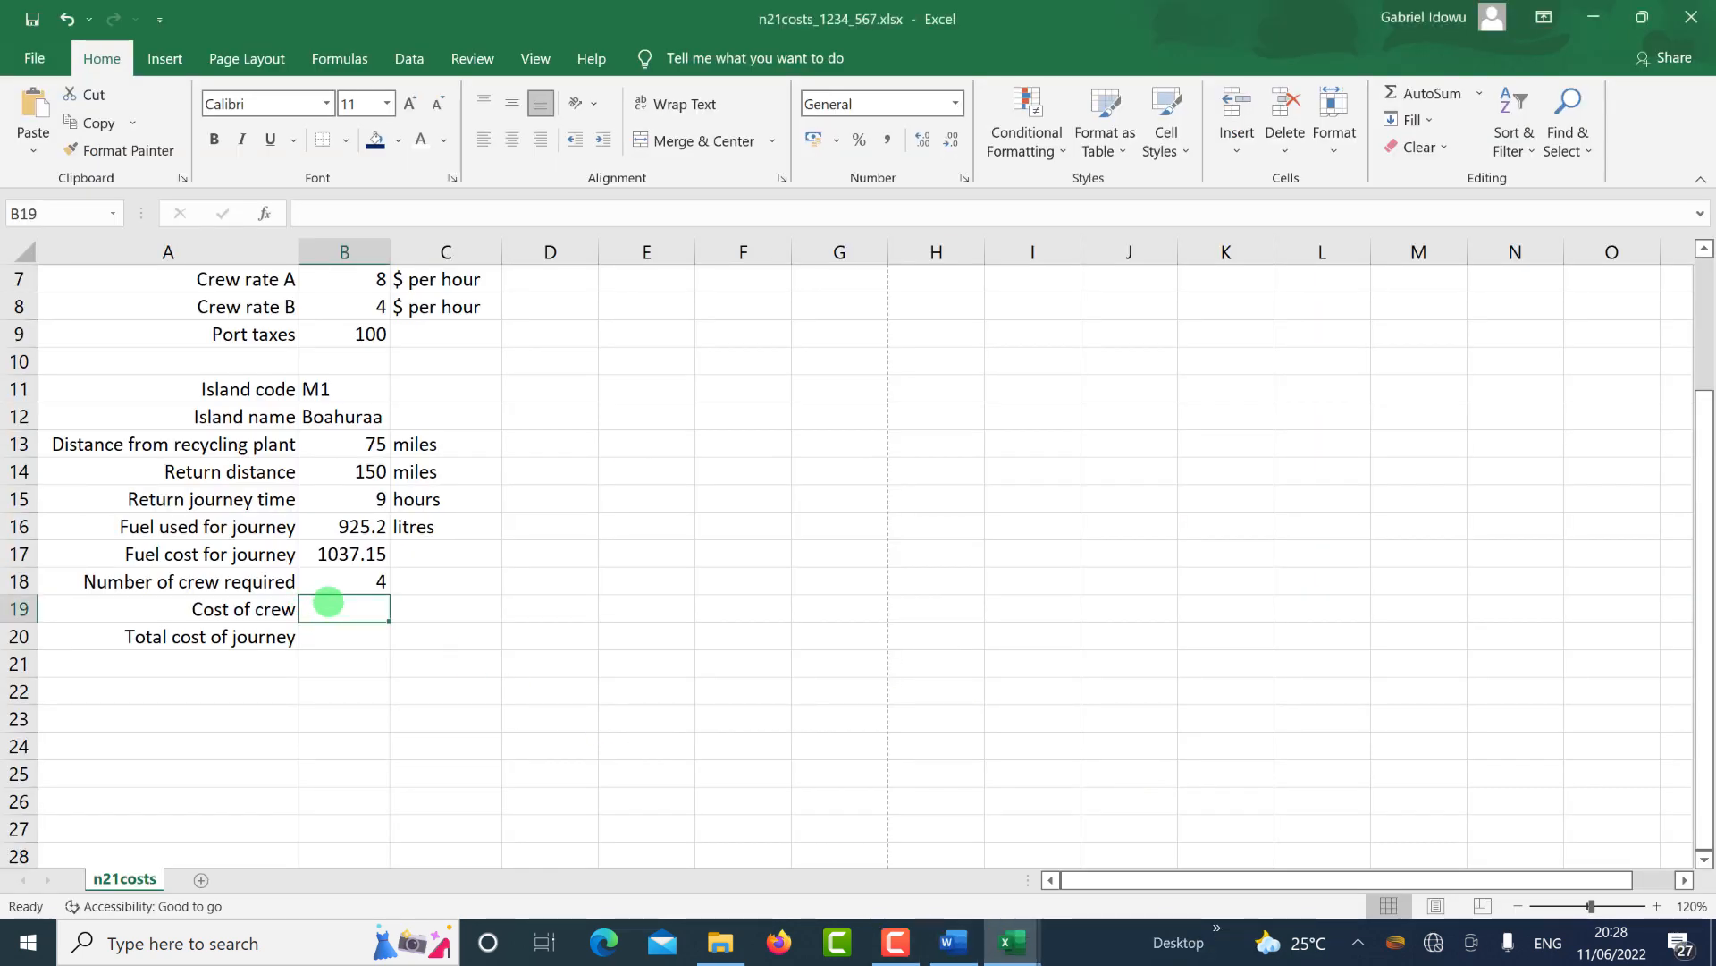
type("=")
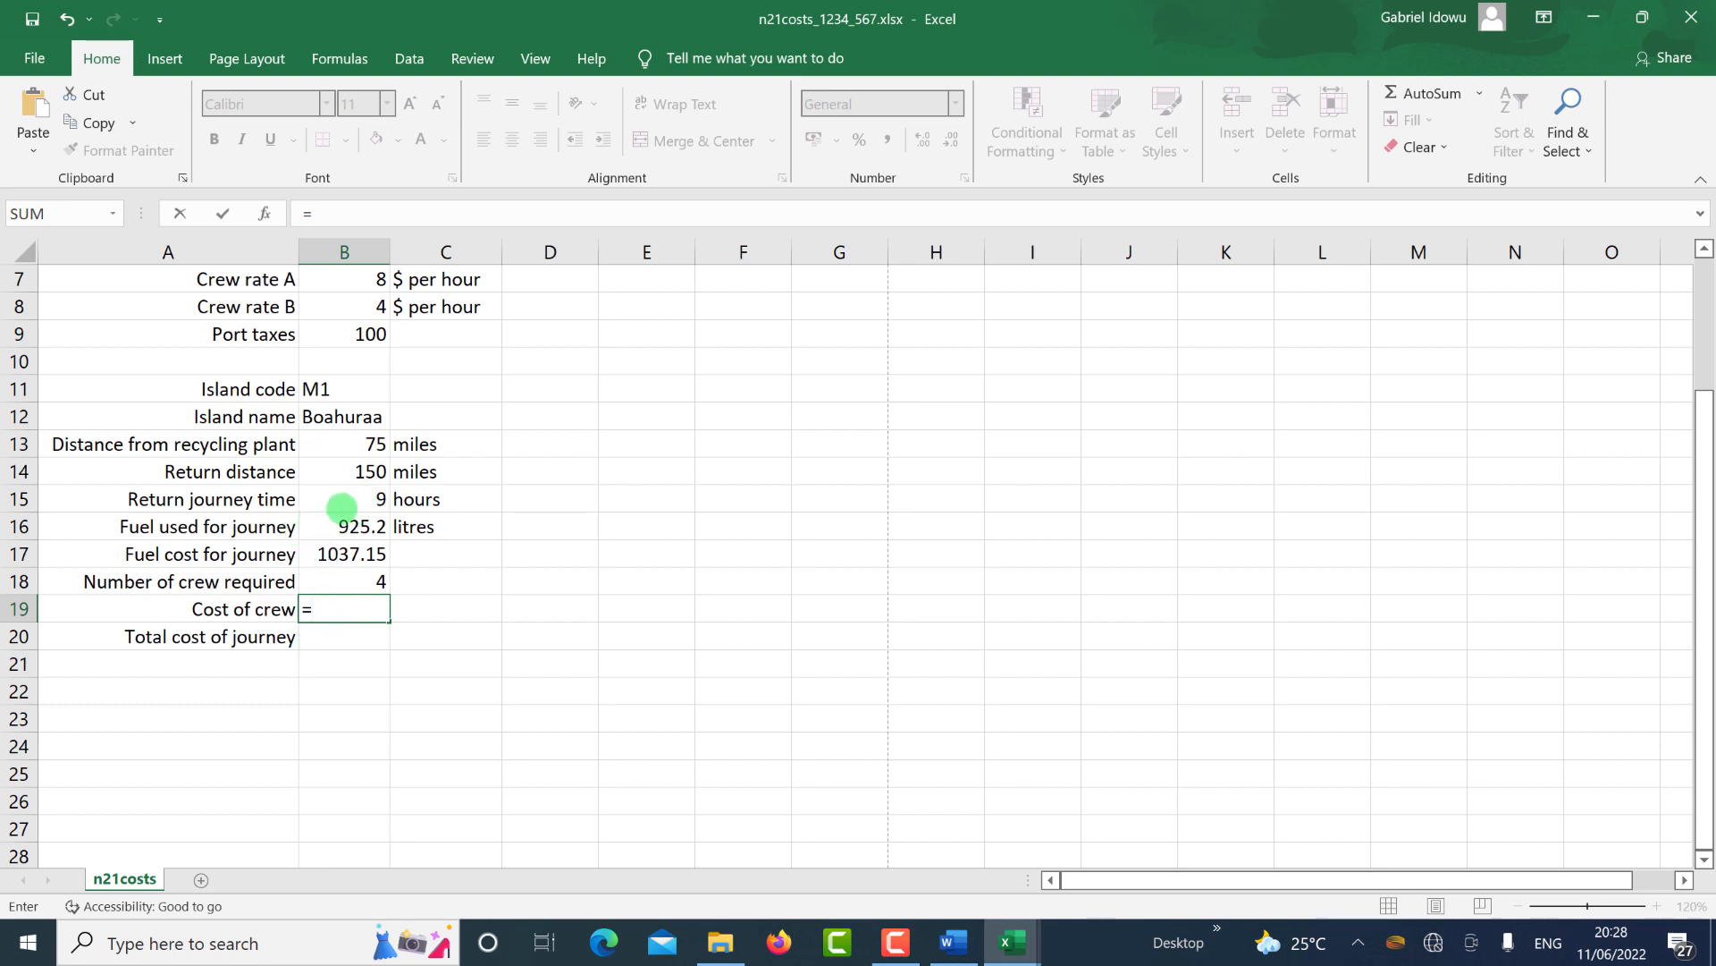
left_click(342, 506)
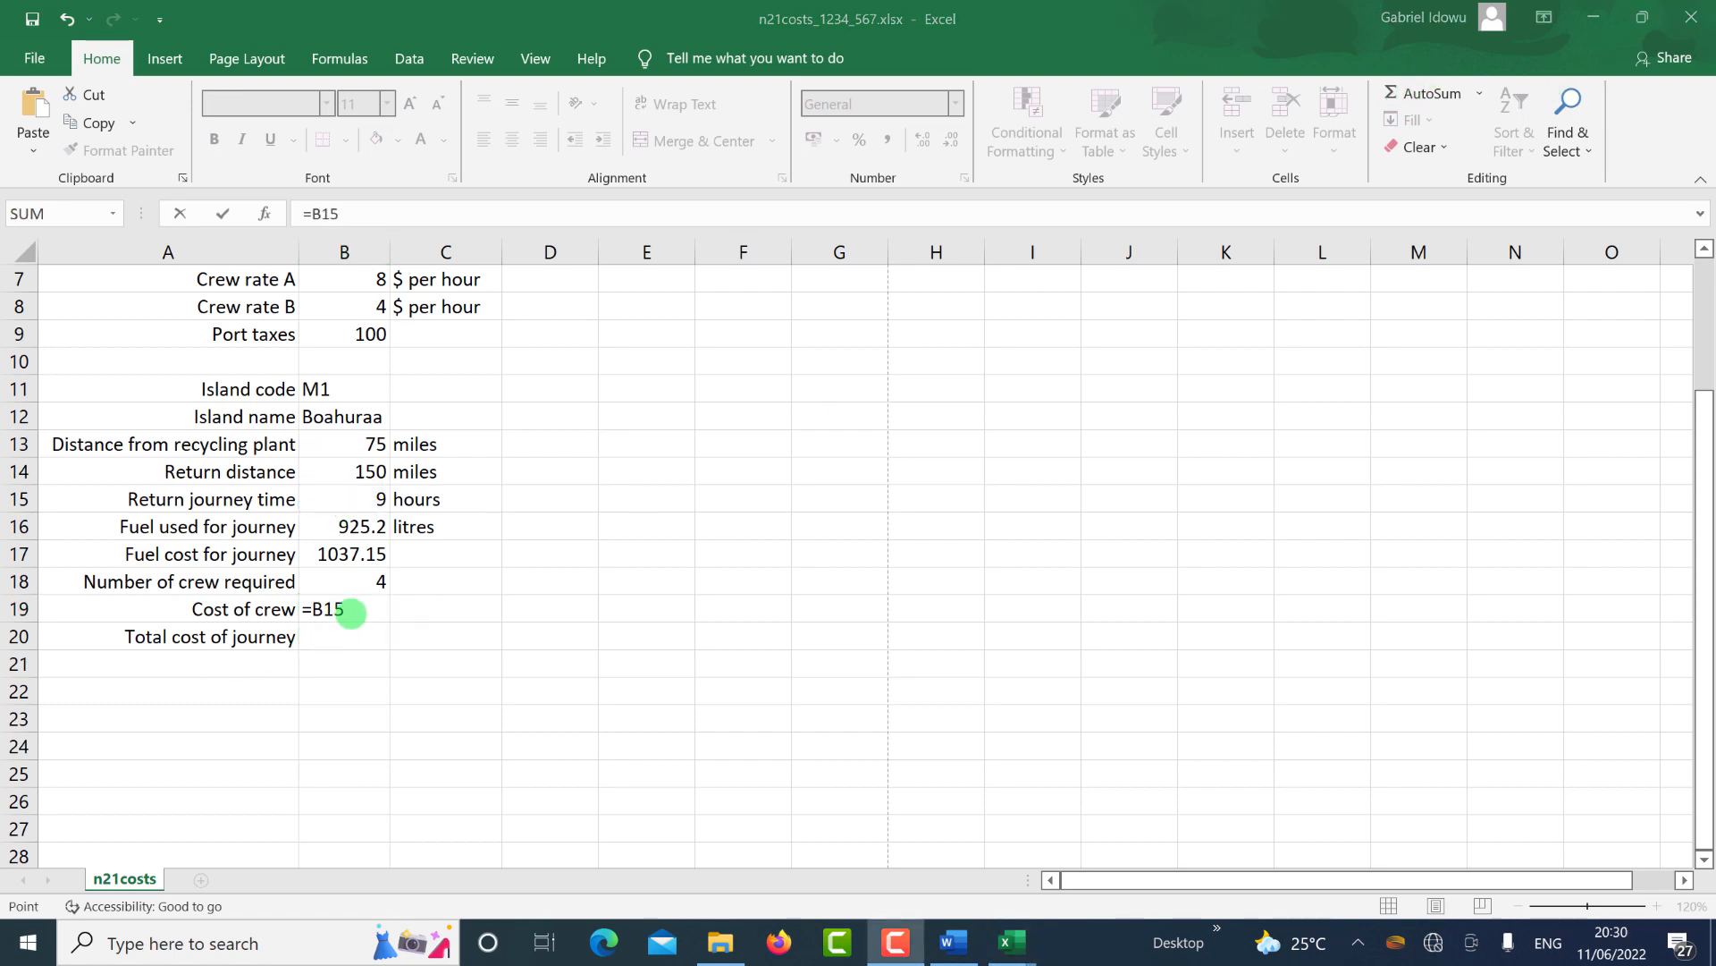
Extend the crew cost formula in B19 to =B15*(2*B7+( using crew rate A for two crew members.
left_click(351, 612)
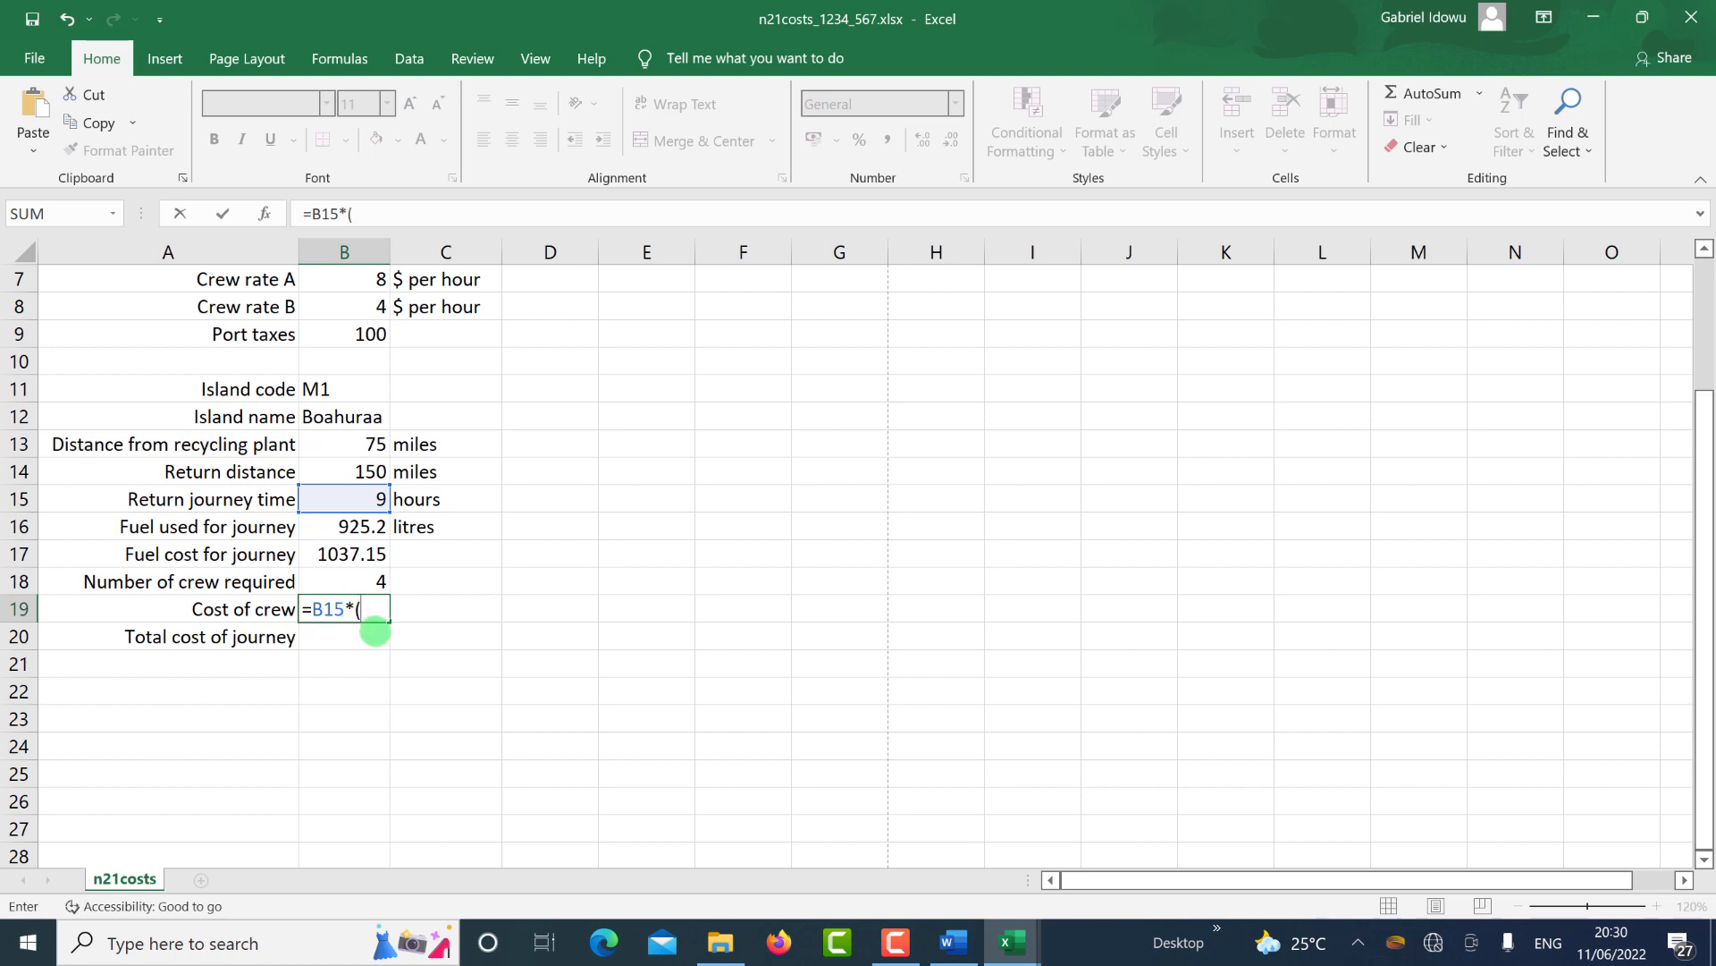
scroll(371, 626, "up", 1)
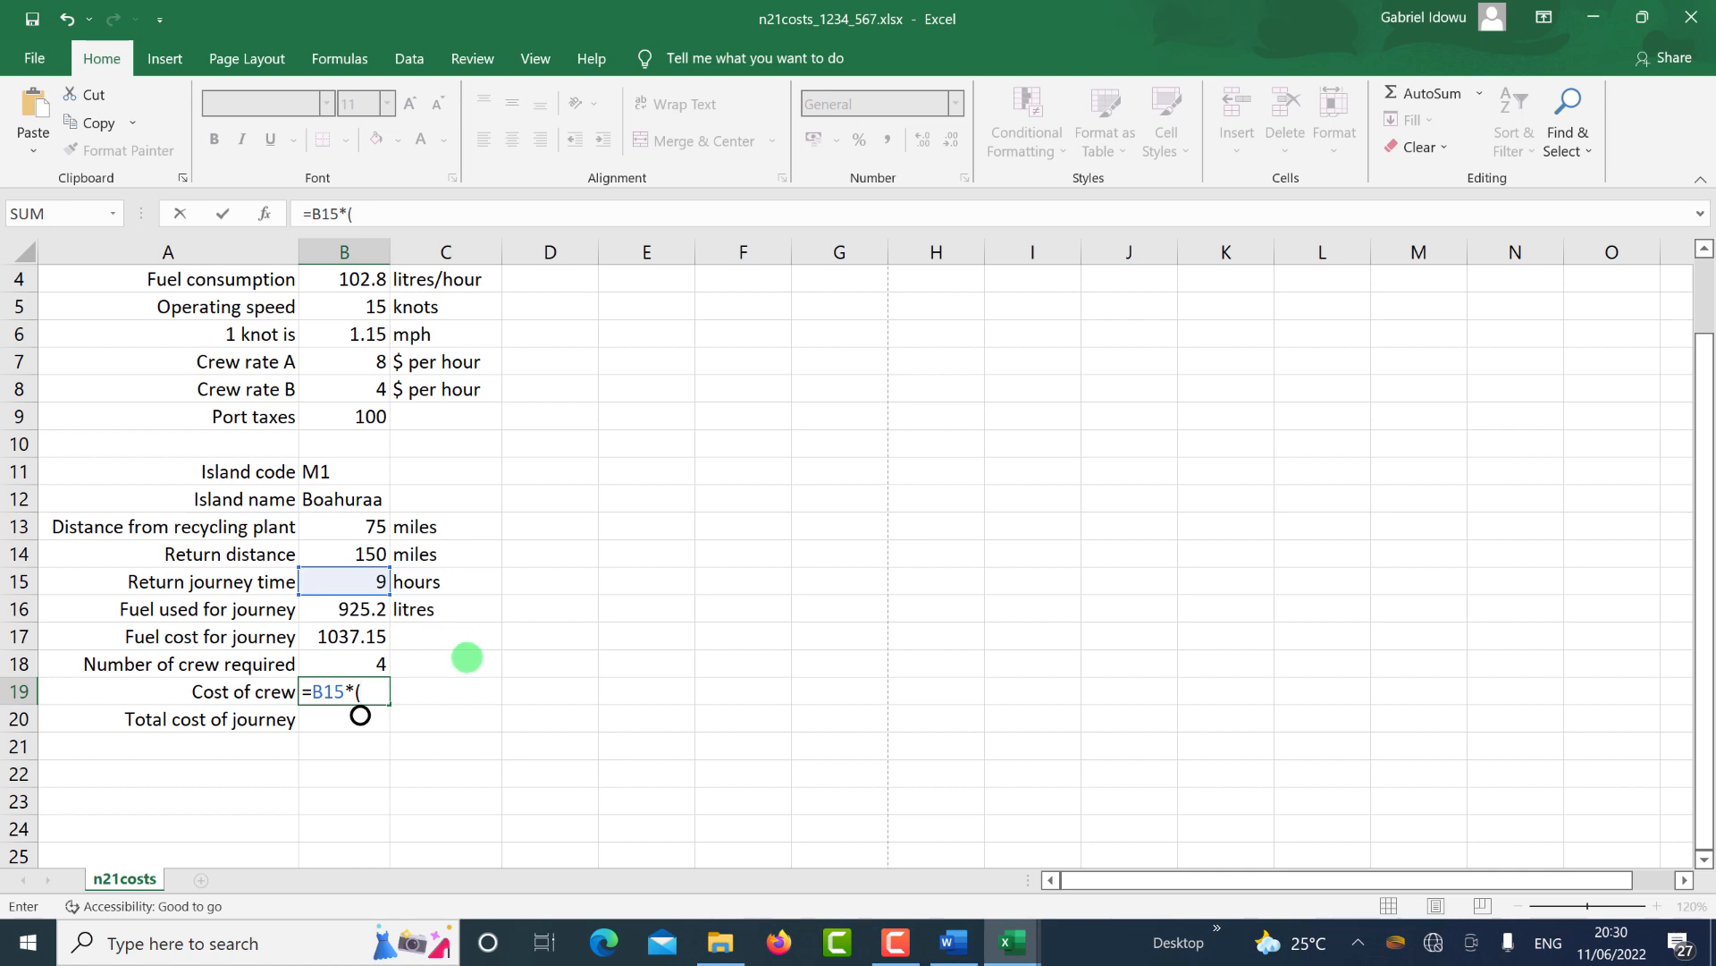
type("2*")
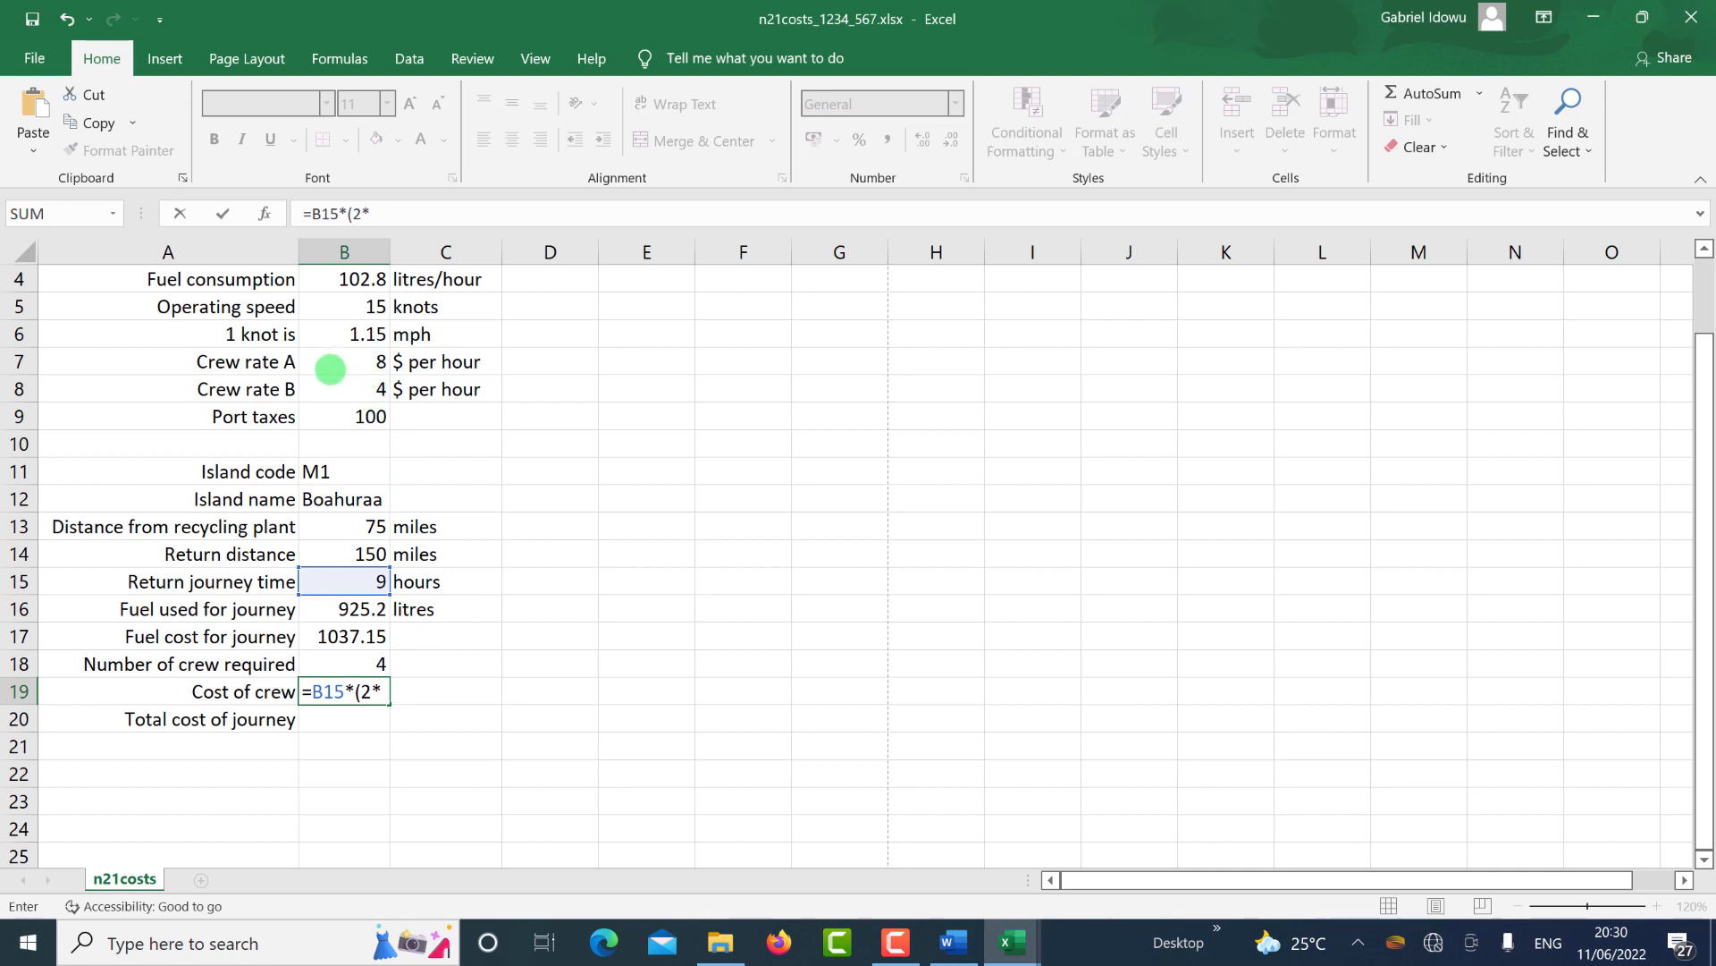
left_click(331, 368)
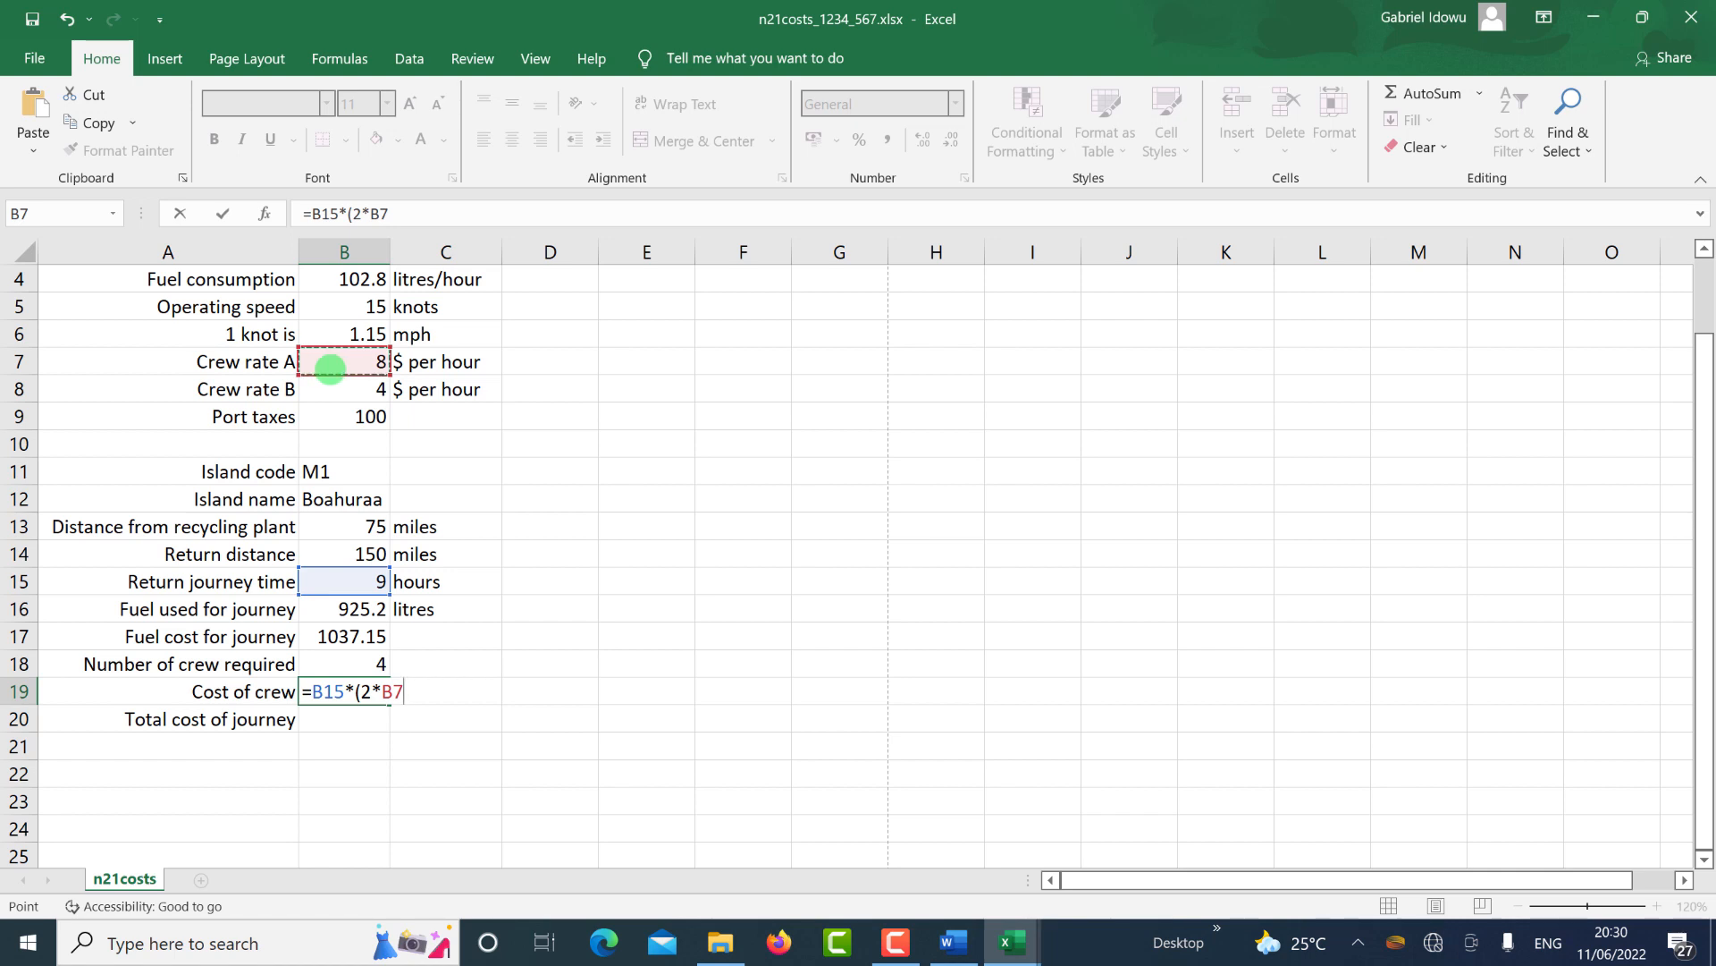
type("+")
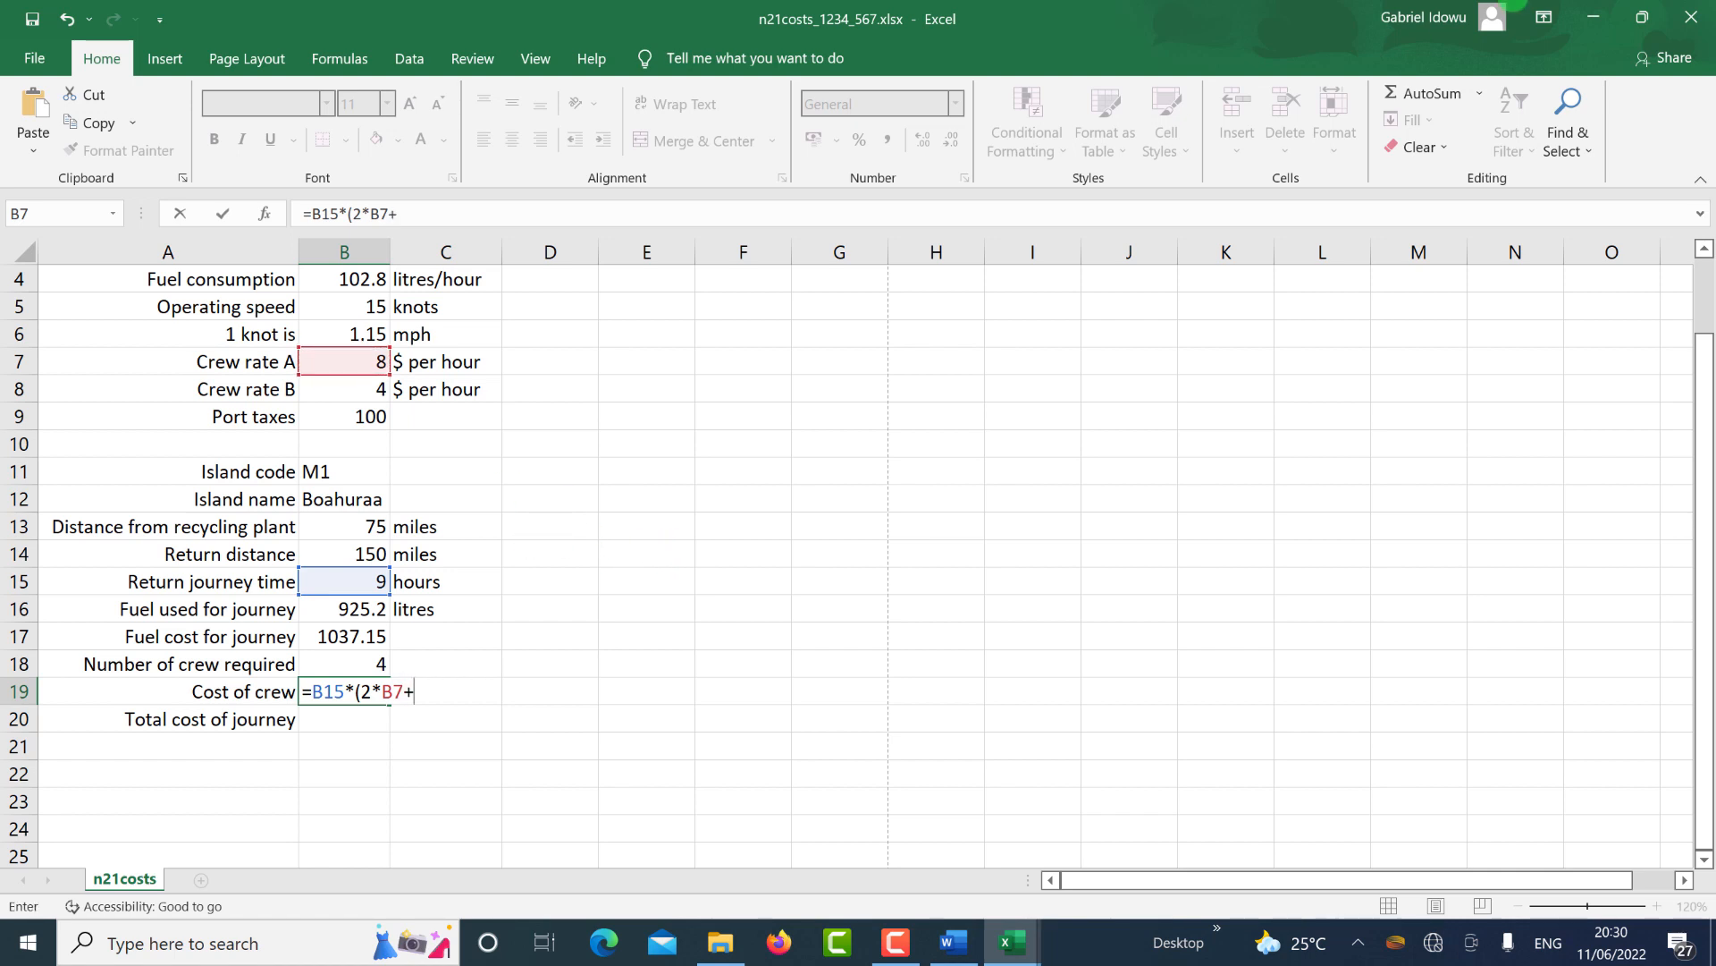
left_click(1424, 60)
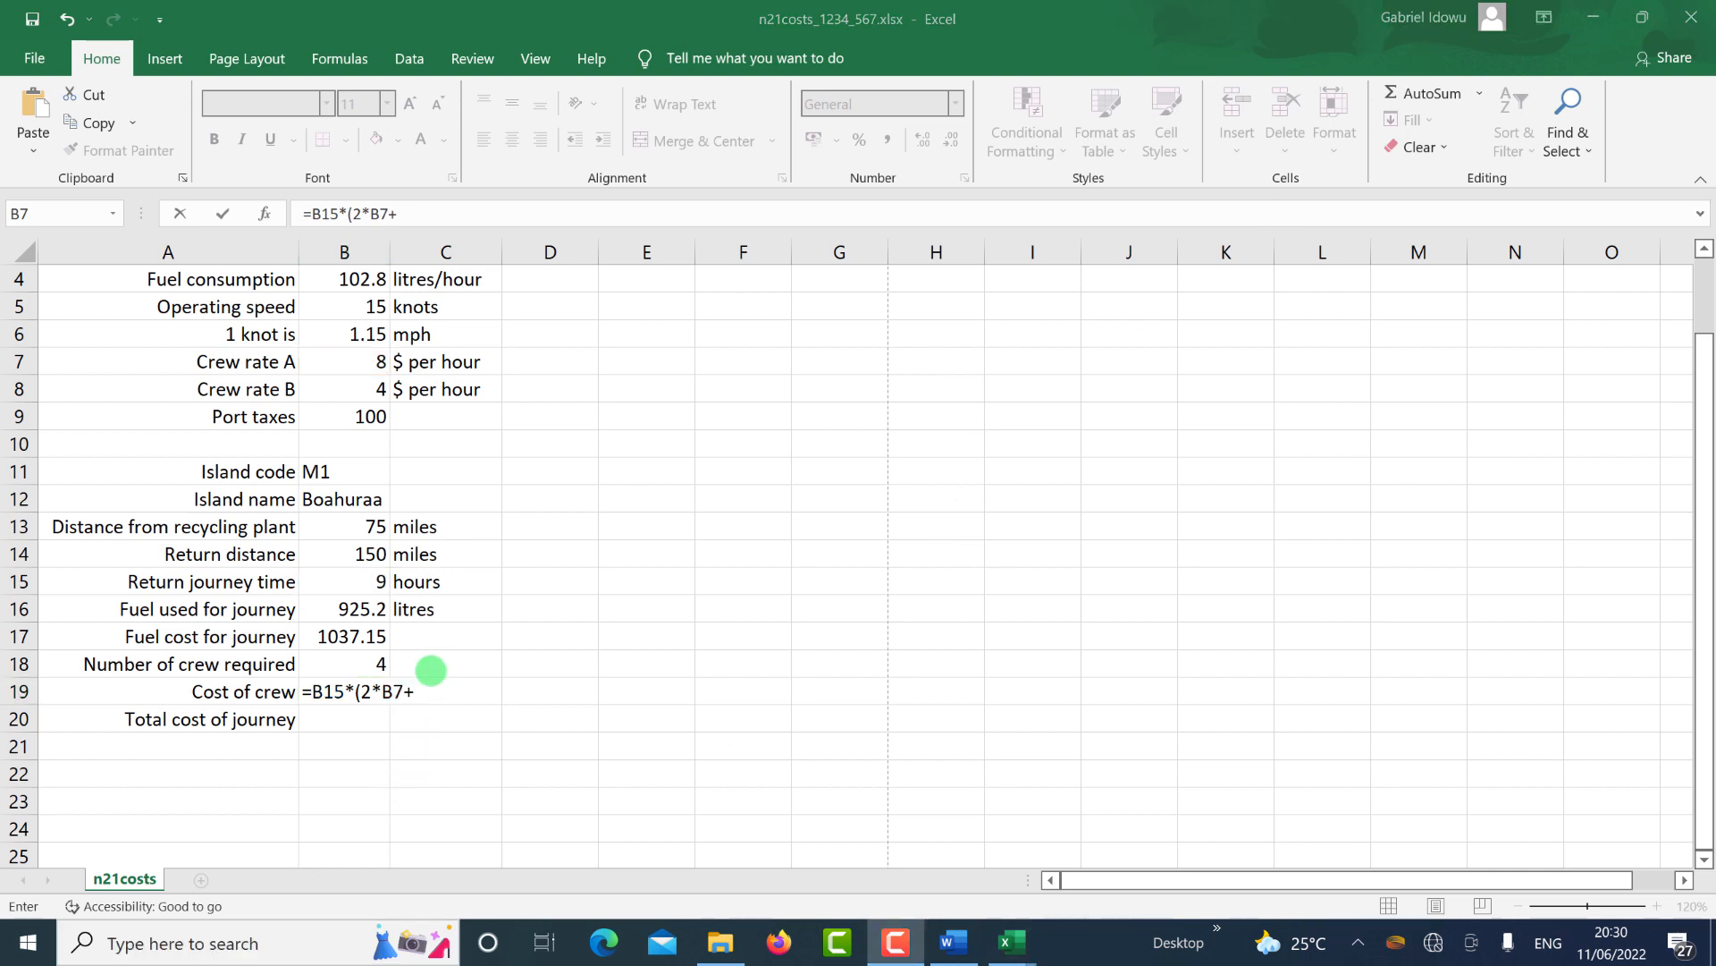
left_click(418, 694)
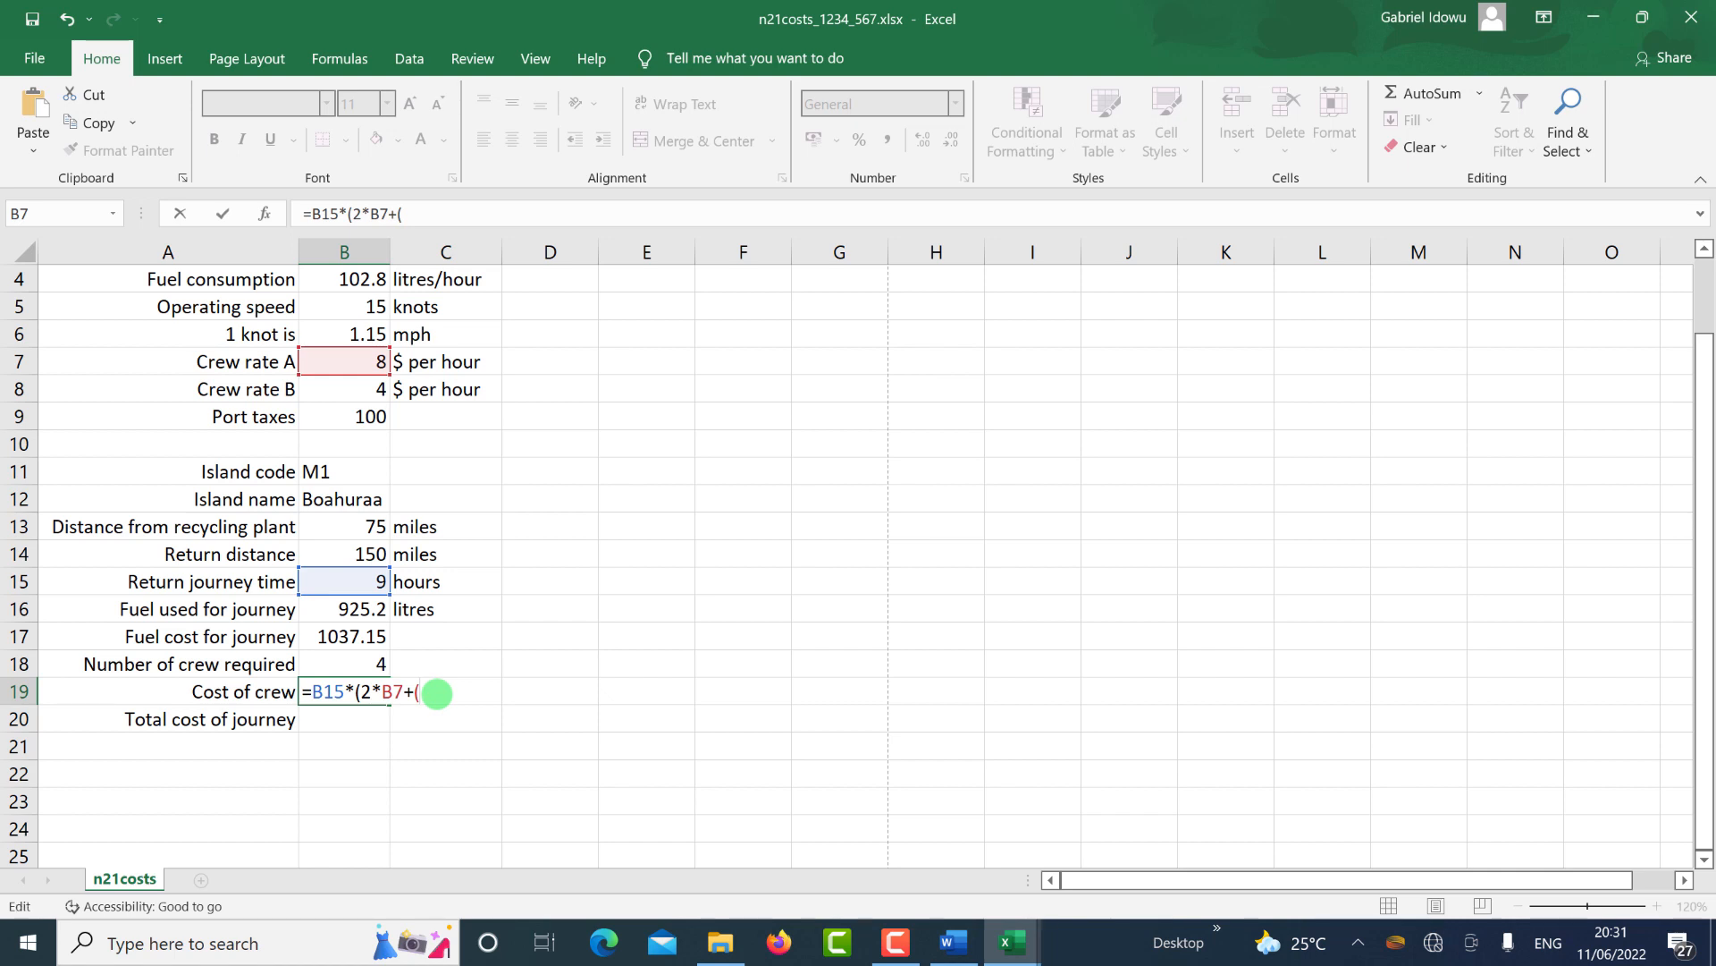
Complete the crew cost formula in B19 as =B15*(2*B7+(B18-2)*B8).
key("BackSpace")
key("BackSpace")
key("BackSpace")
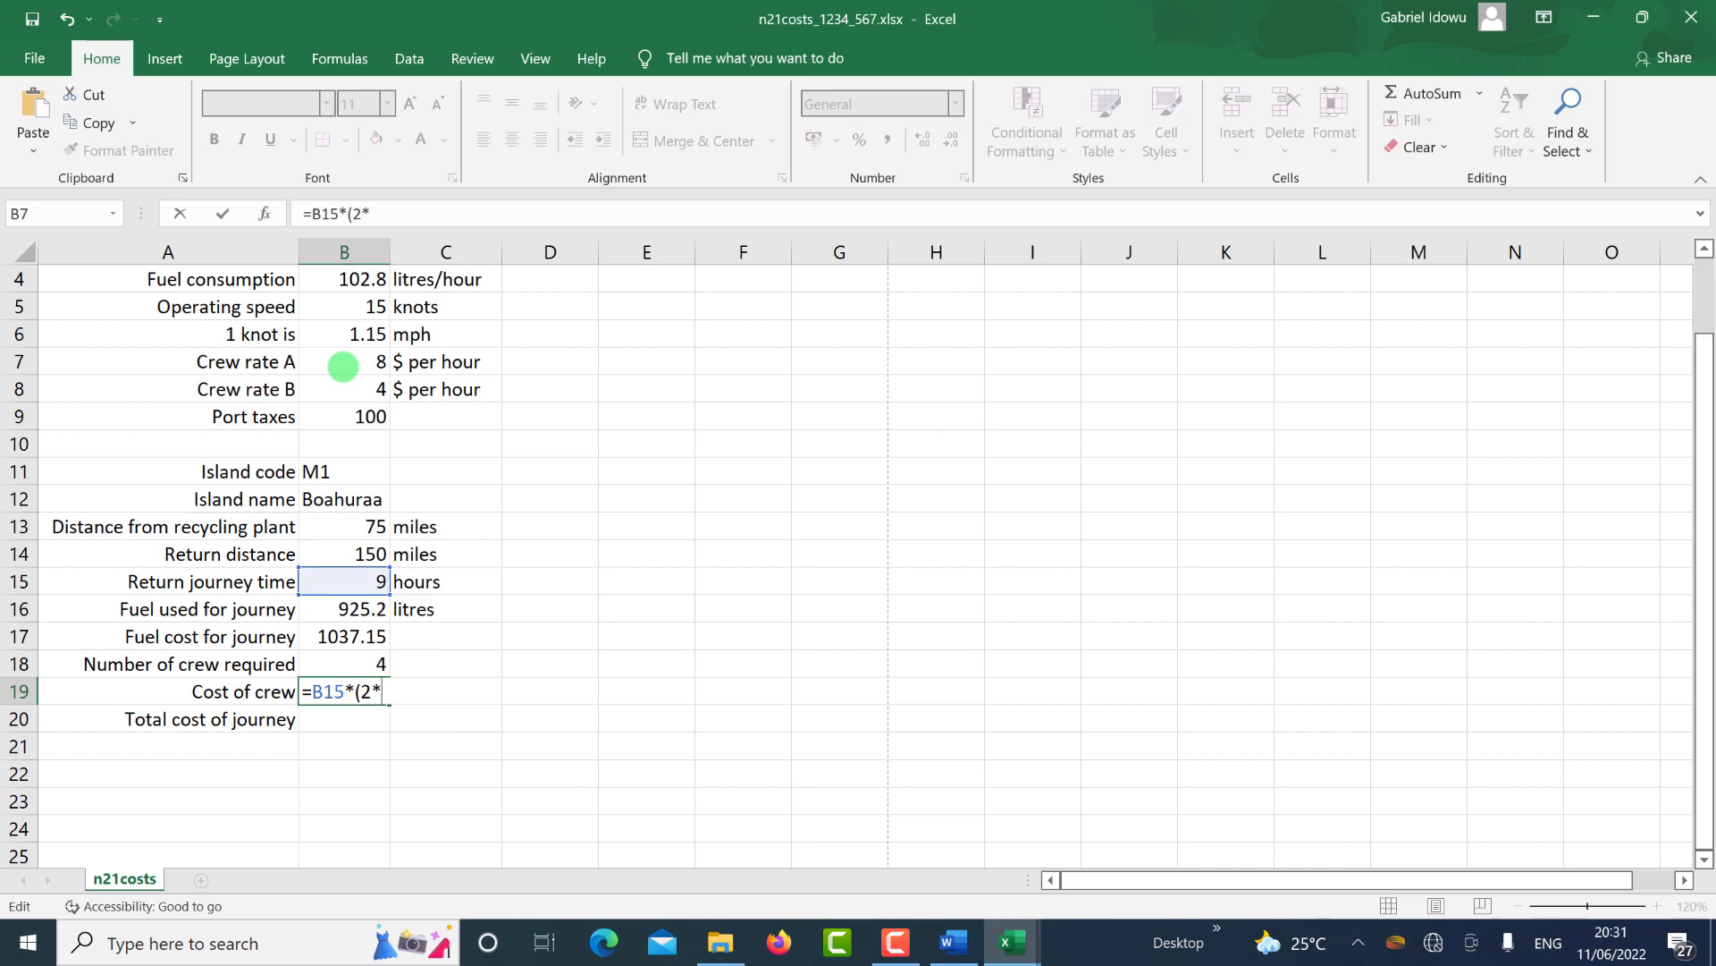
left_click(342, 366)
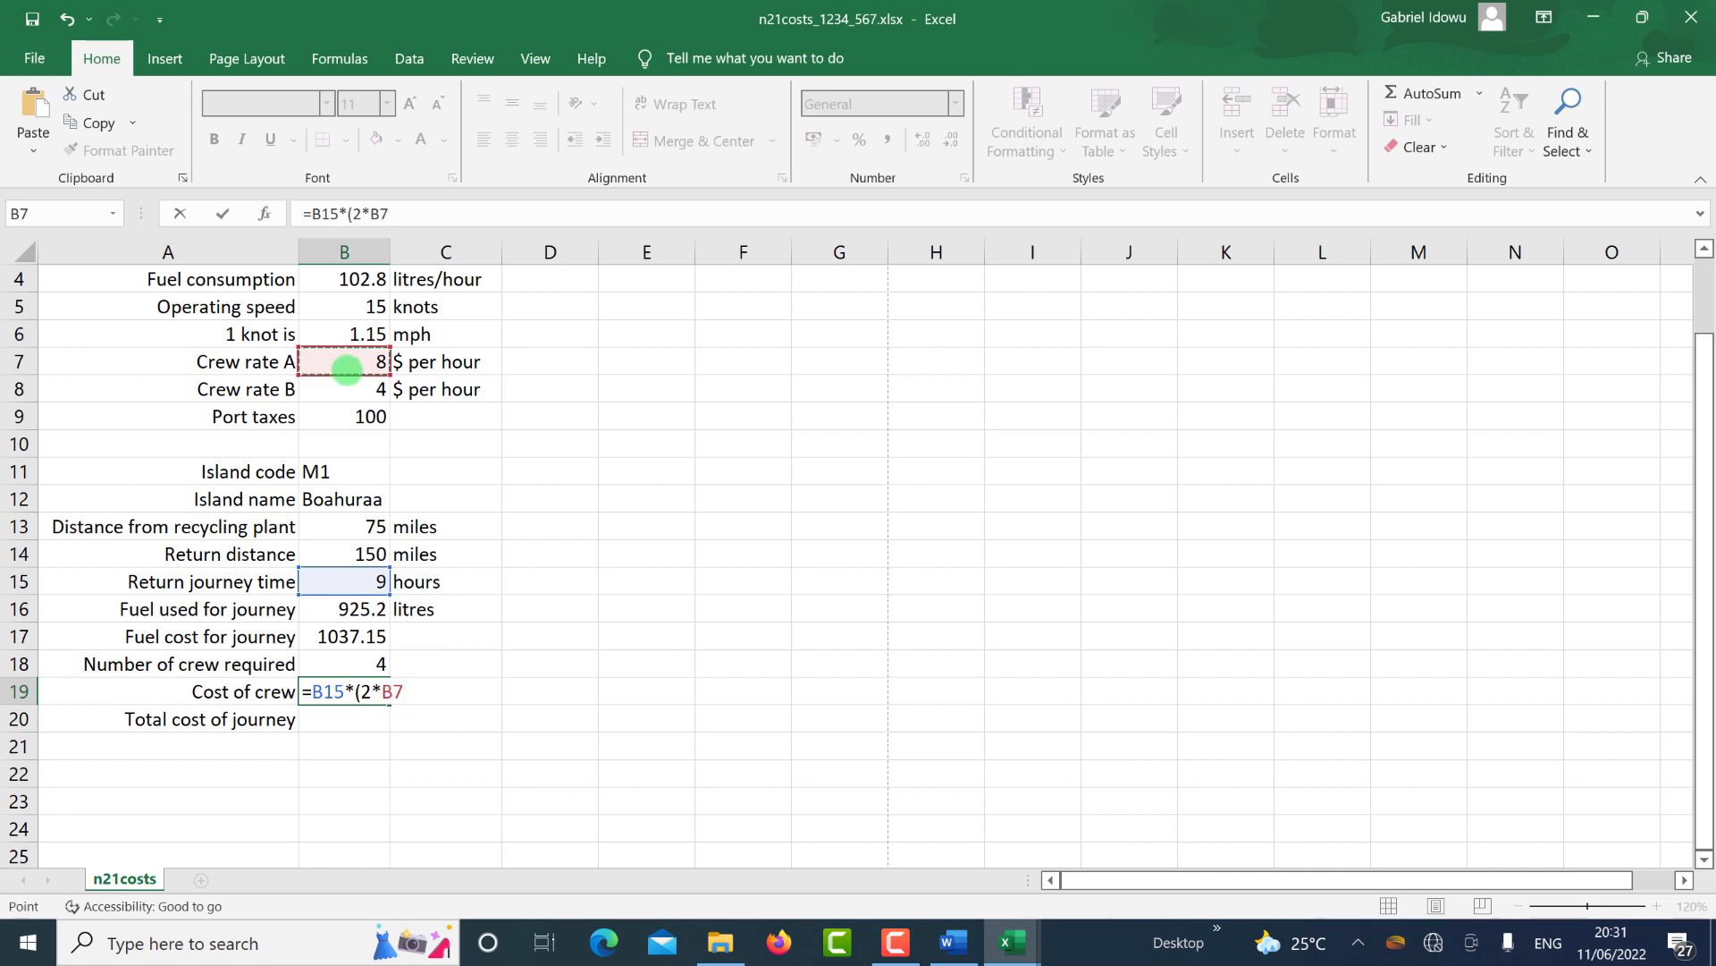
type("+(")
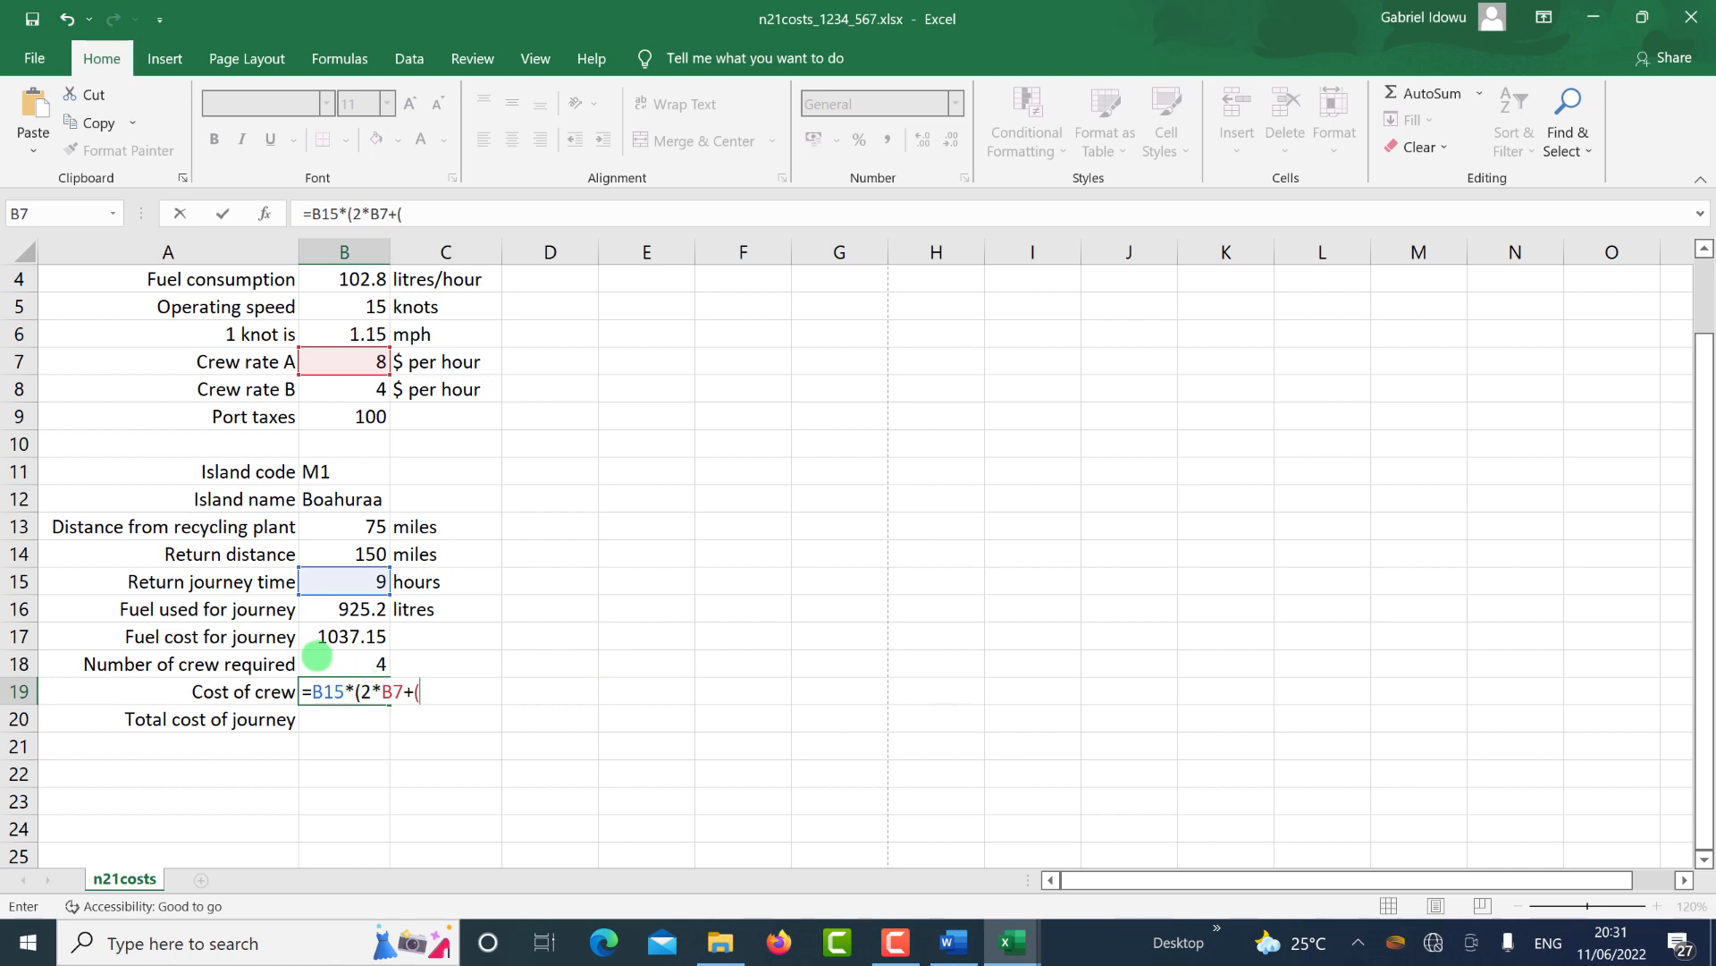
left_click(343, 667)
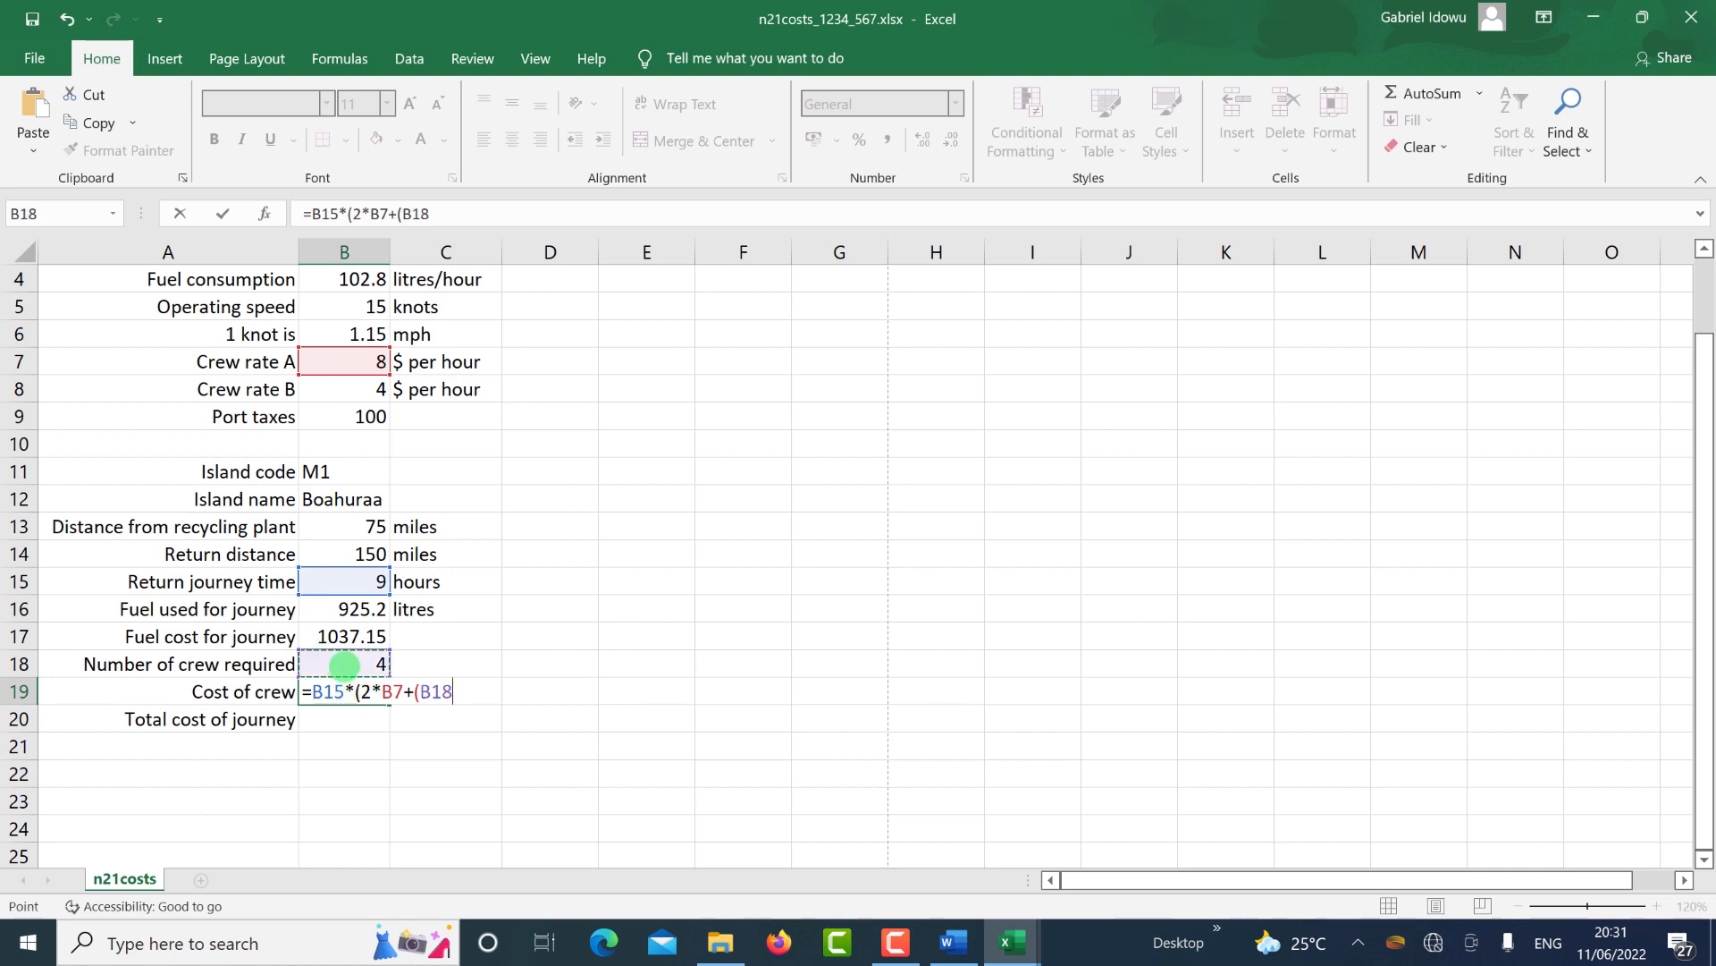
type("-2")
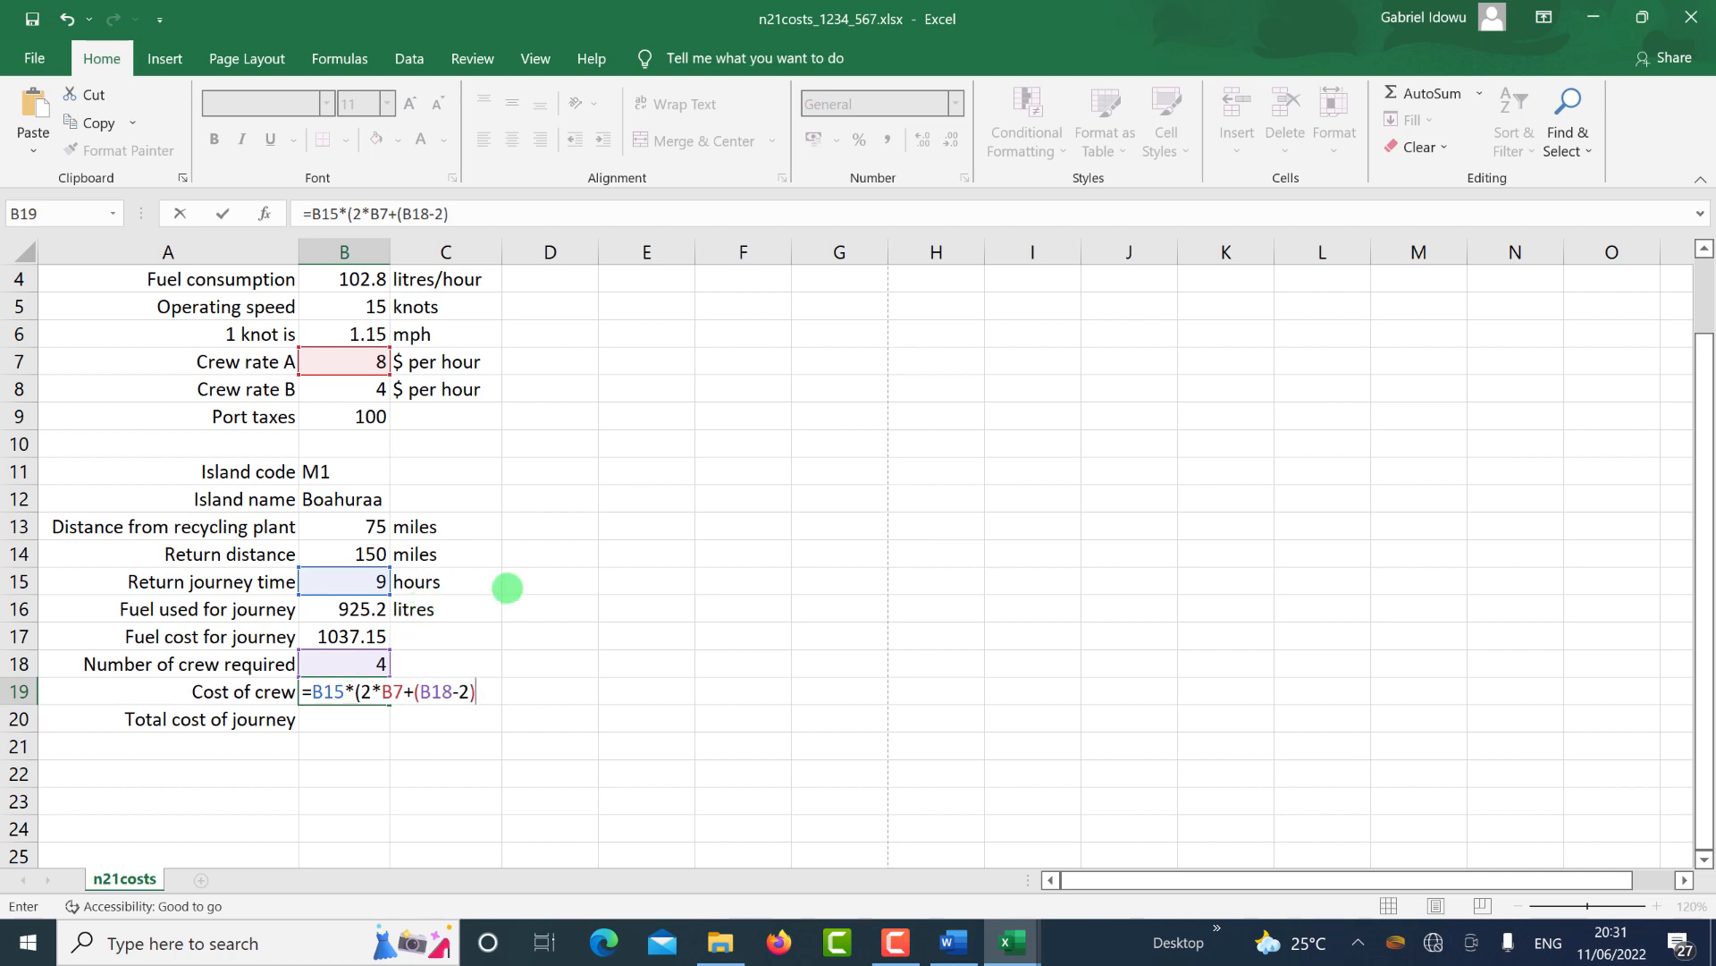
type(")")
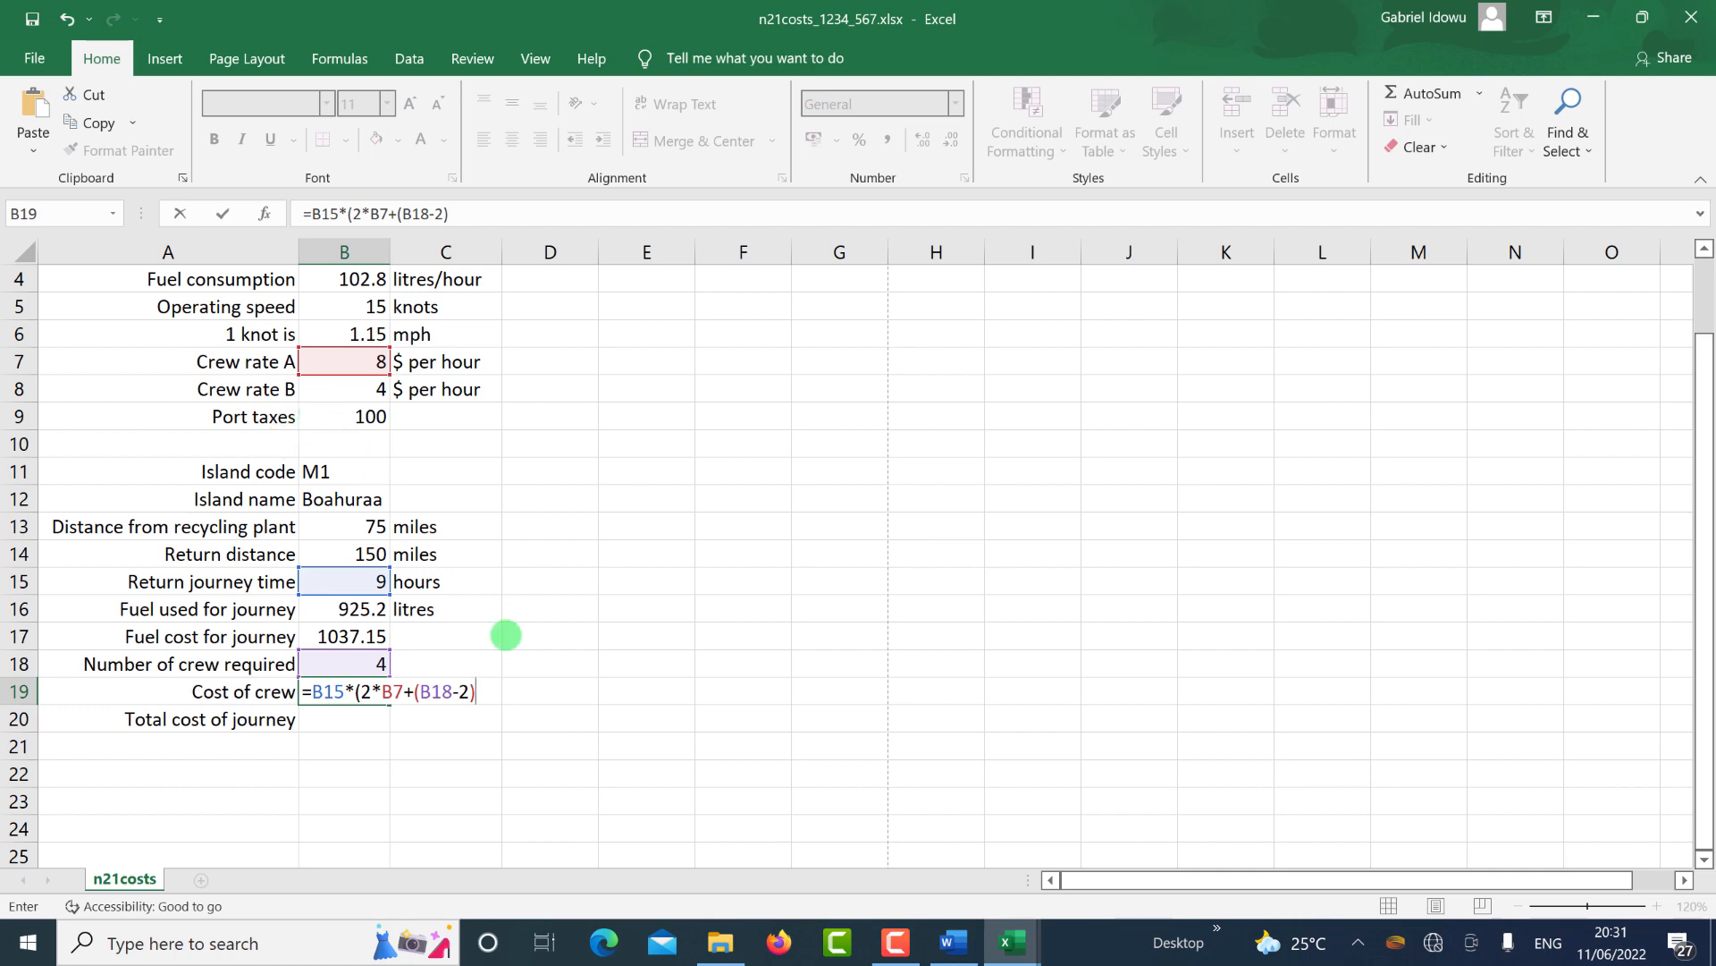
type("*")
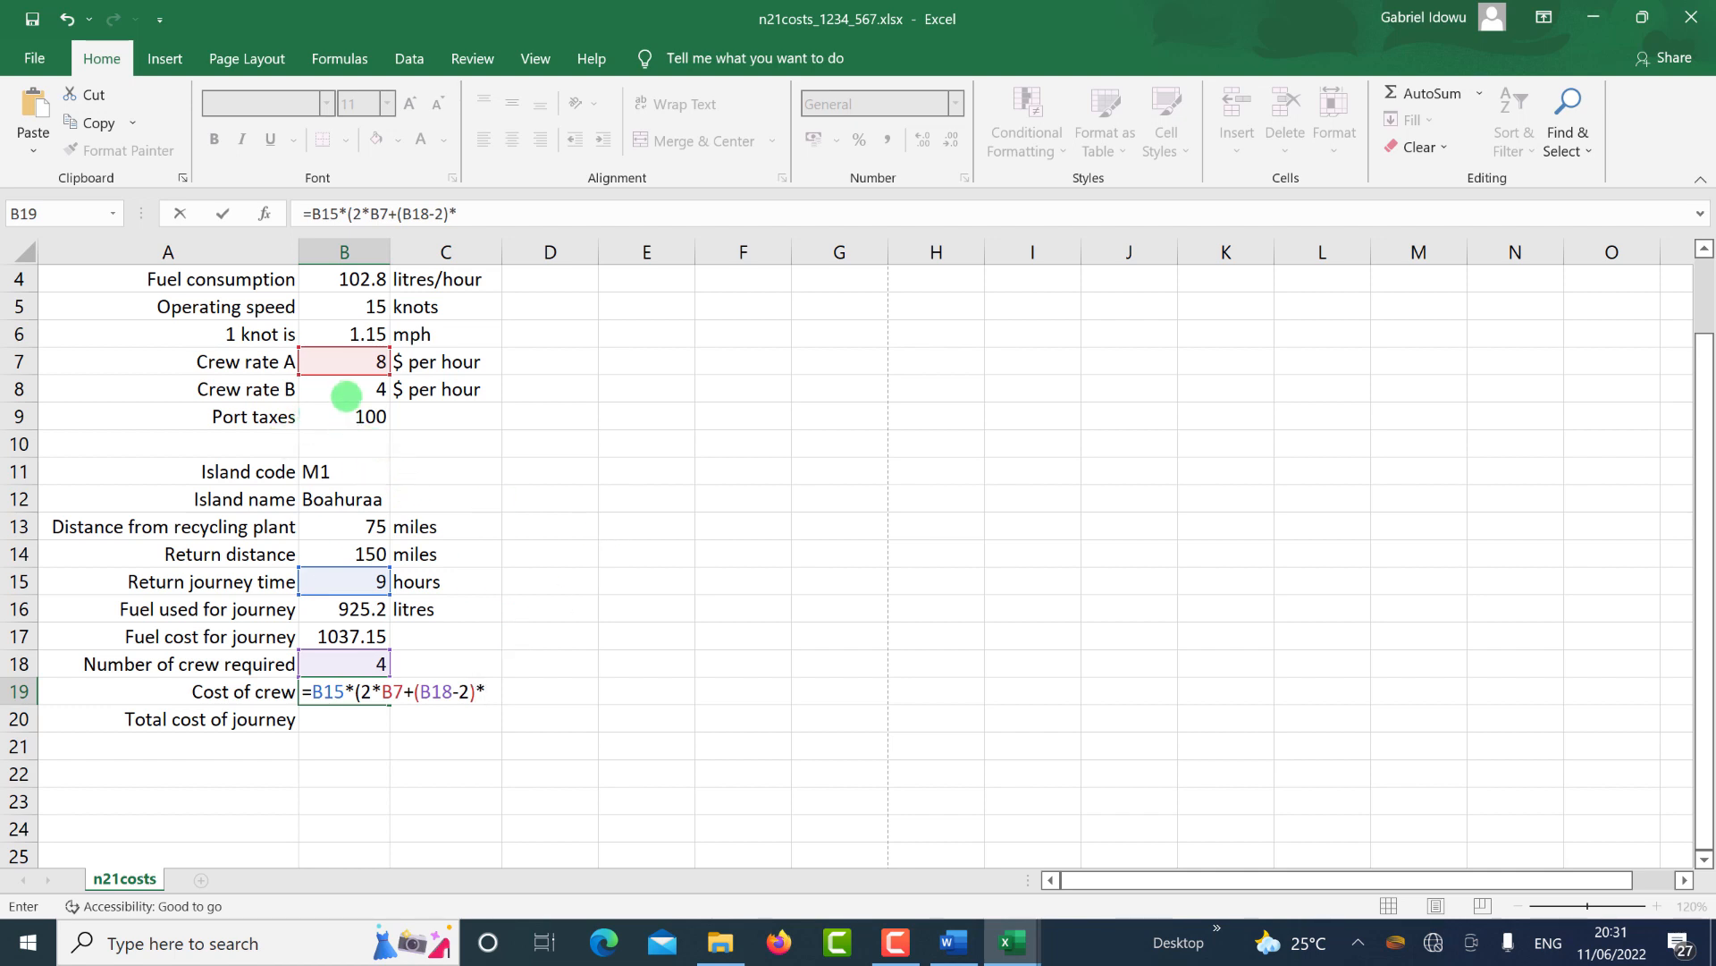
left_click(346, 391)
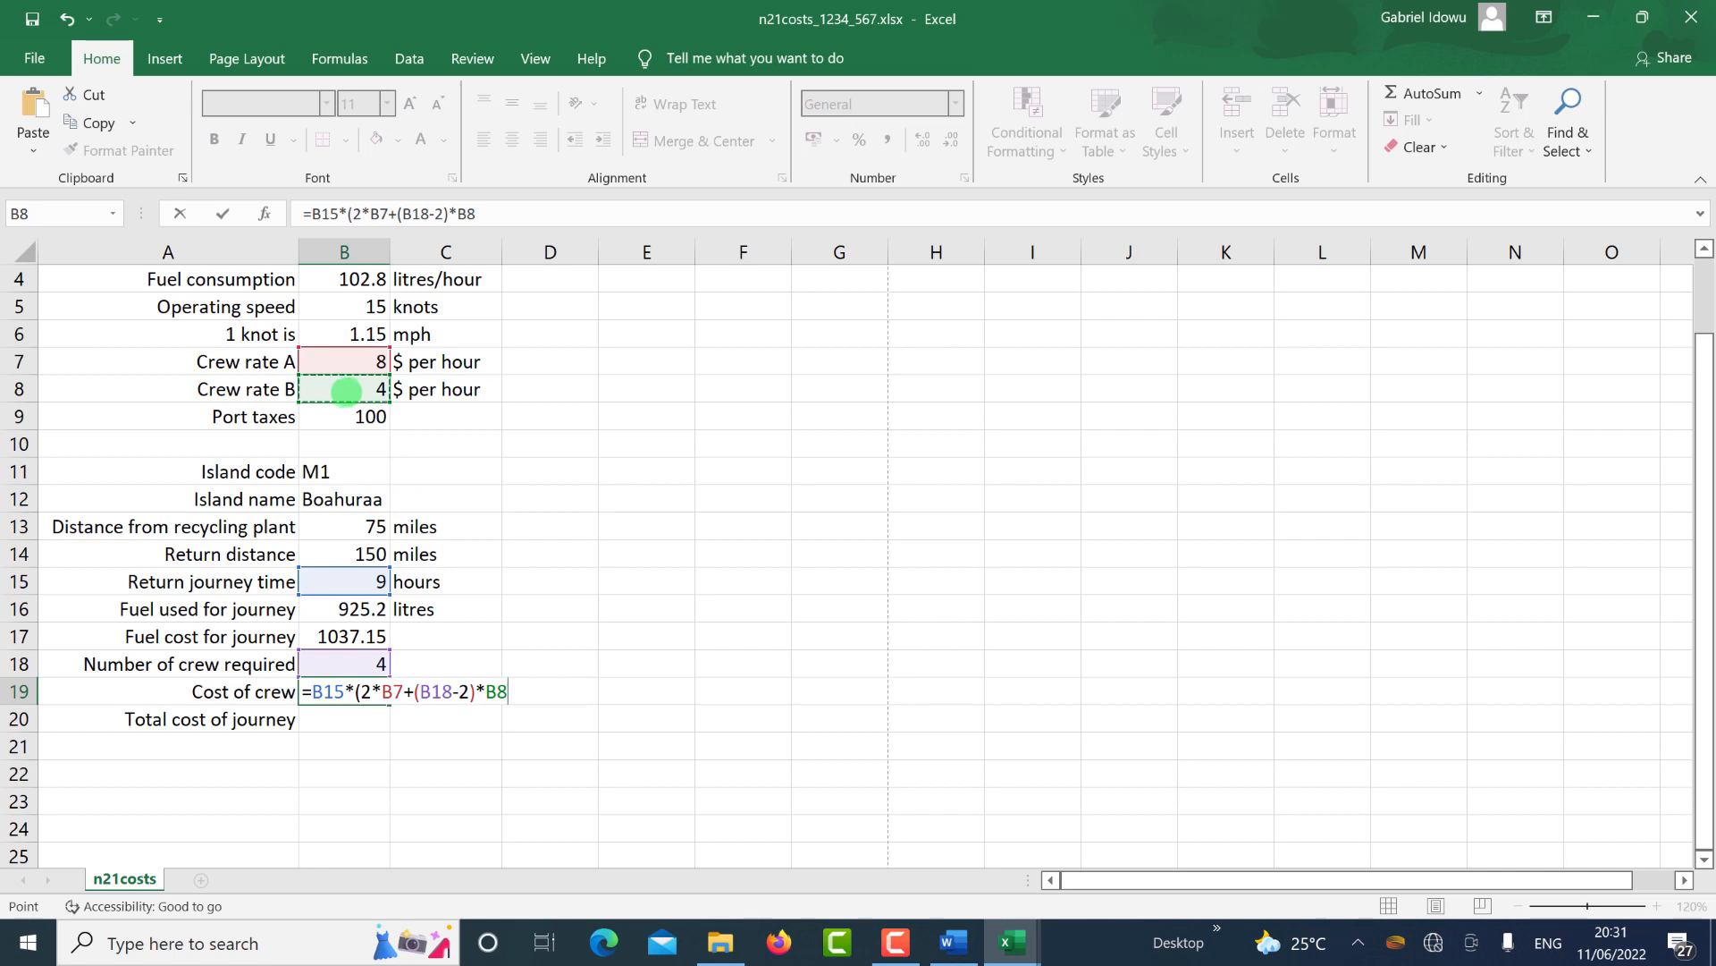
type(")")
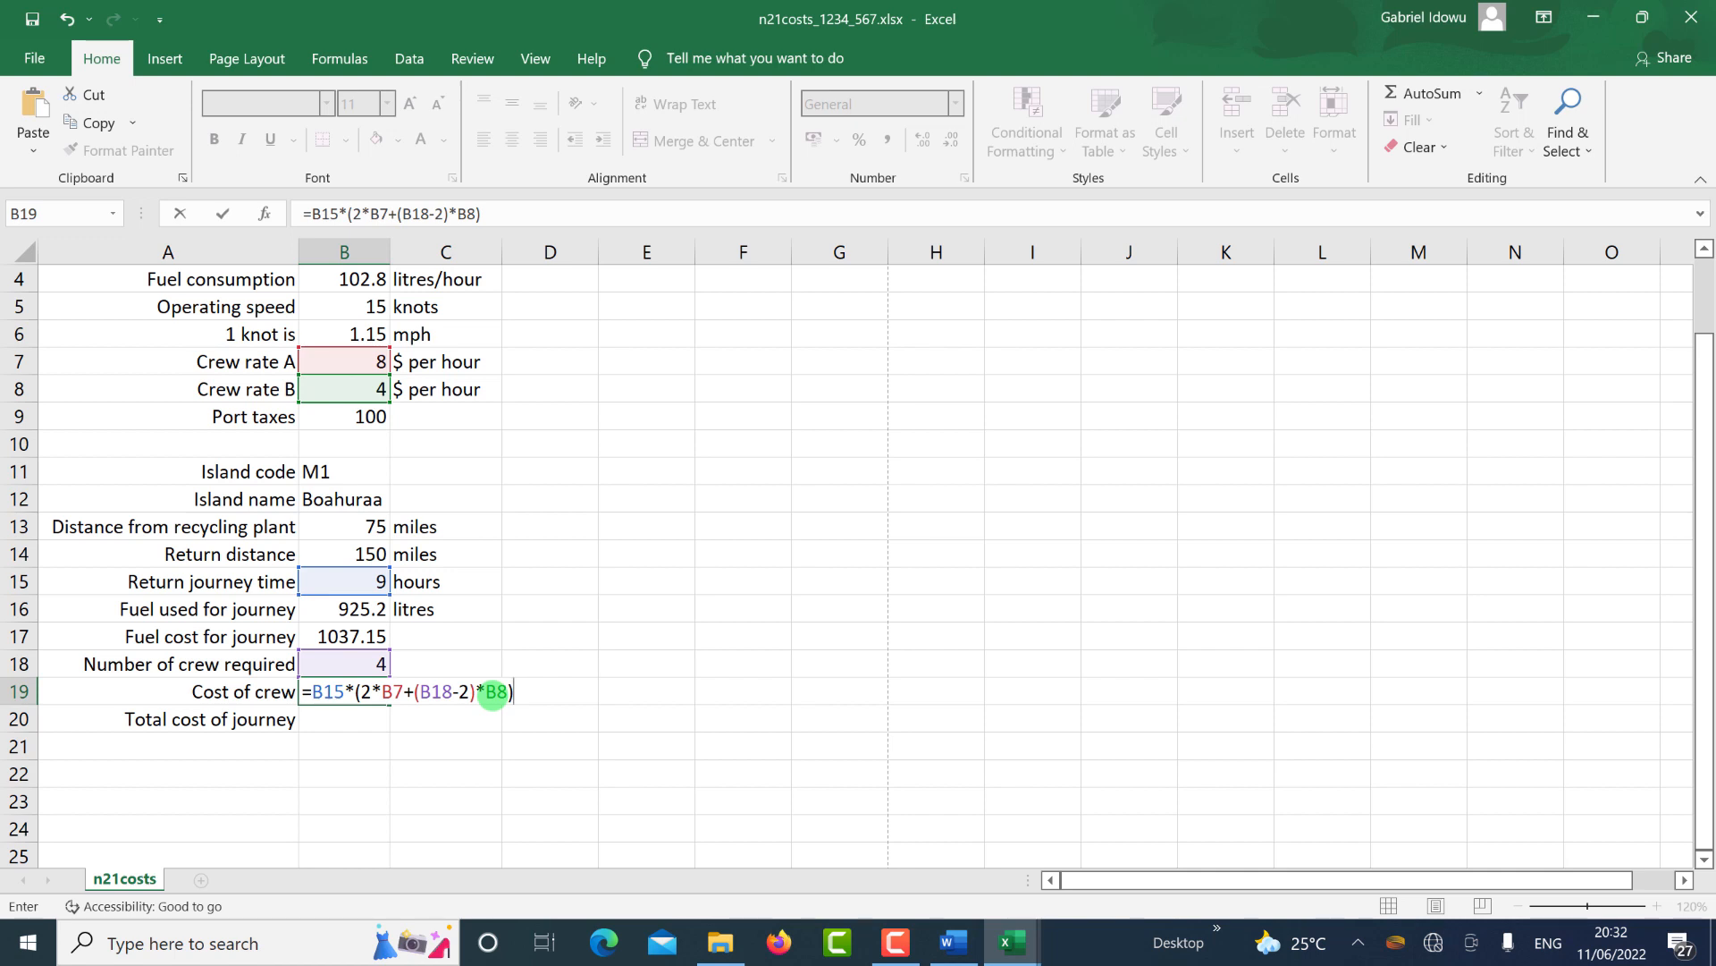
key("Return")
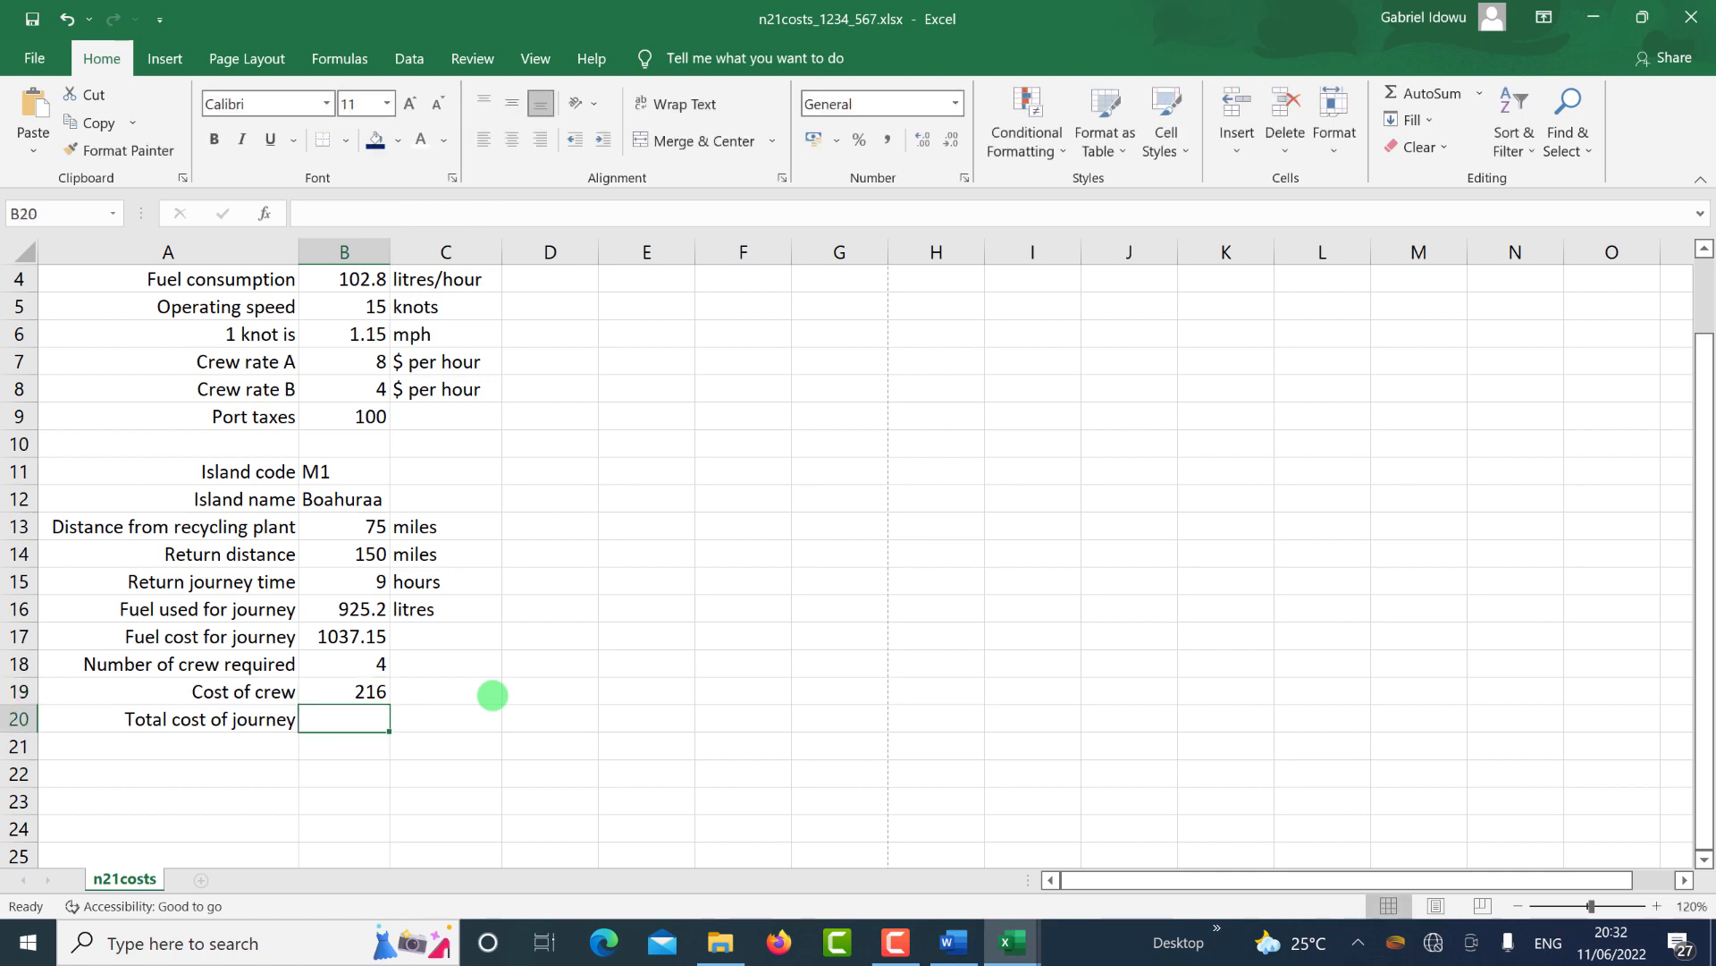
left_click(367, 691)
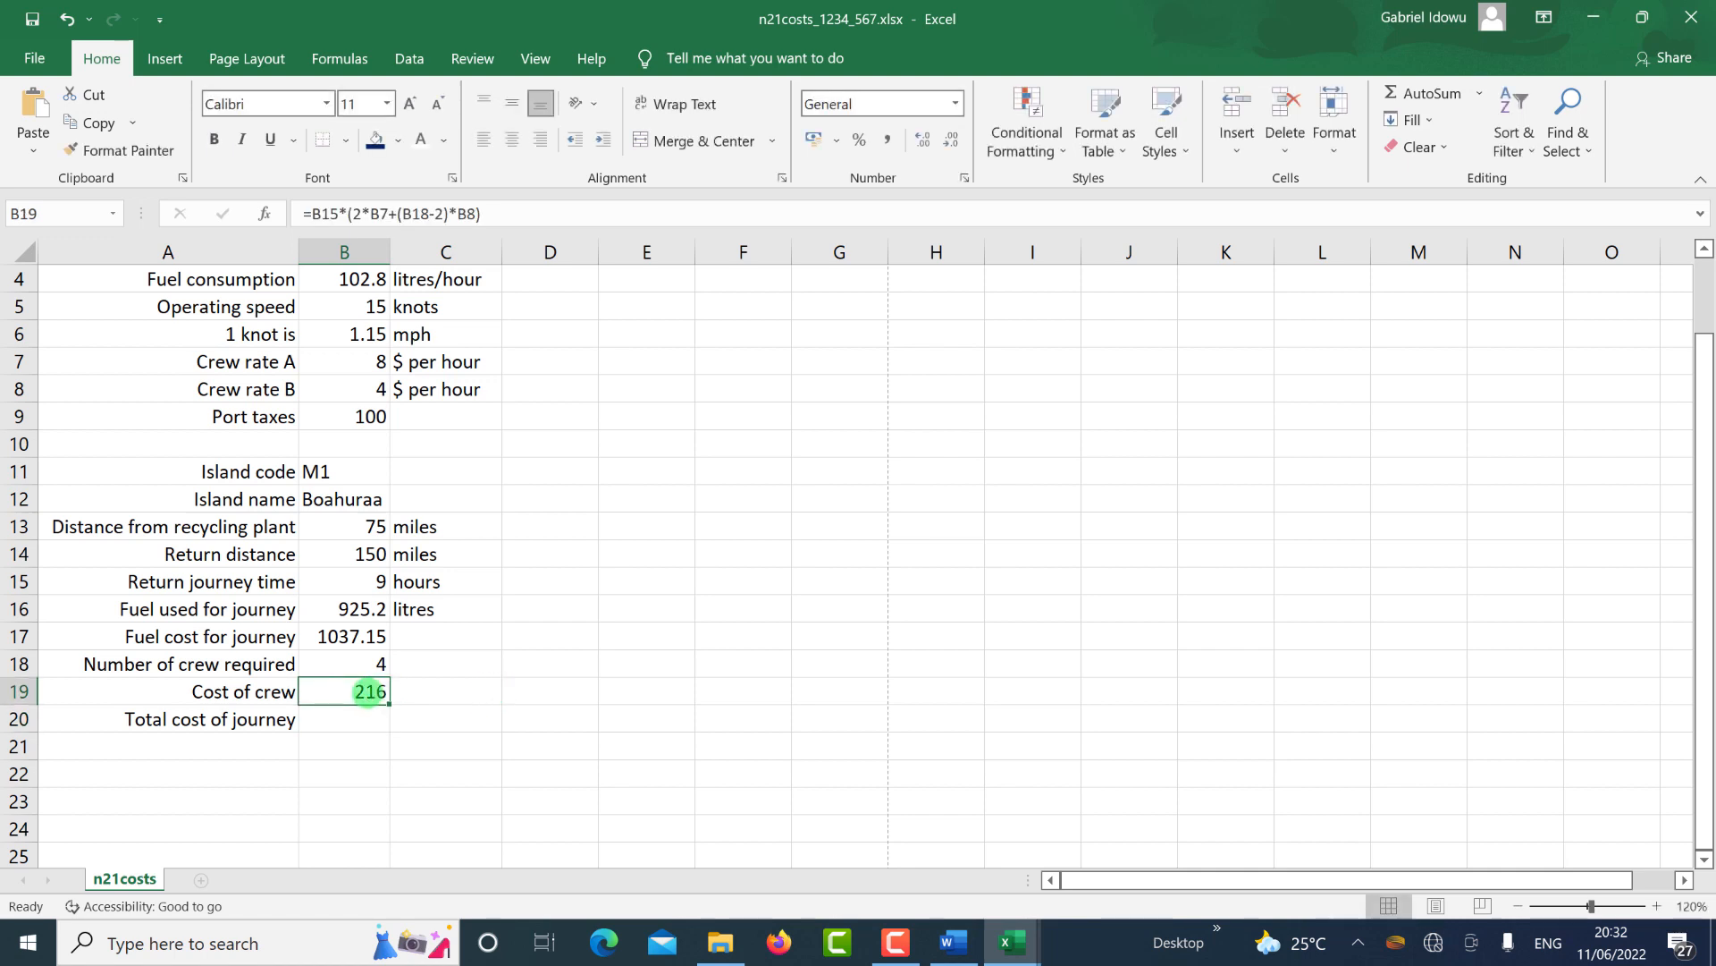
Switch to the question paper PDF in Edge and highlight question 12's text from "total cost of the journey" through "port taxes".
key("alt+Tab")
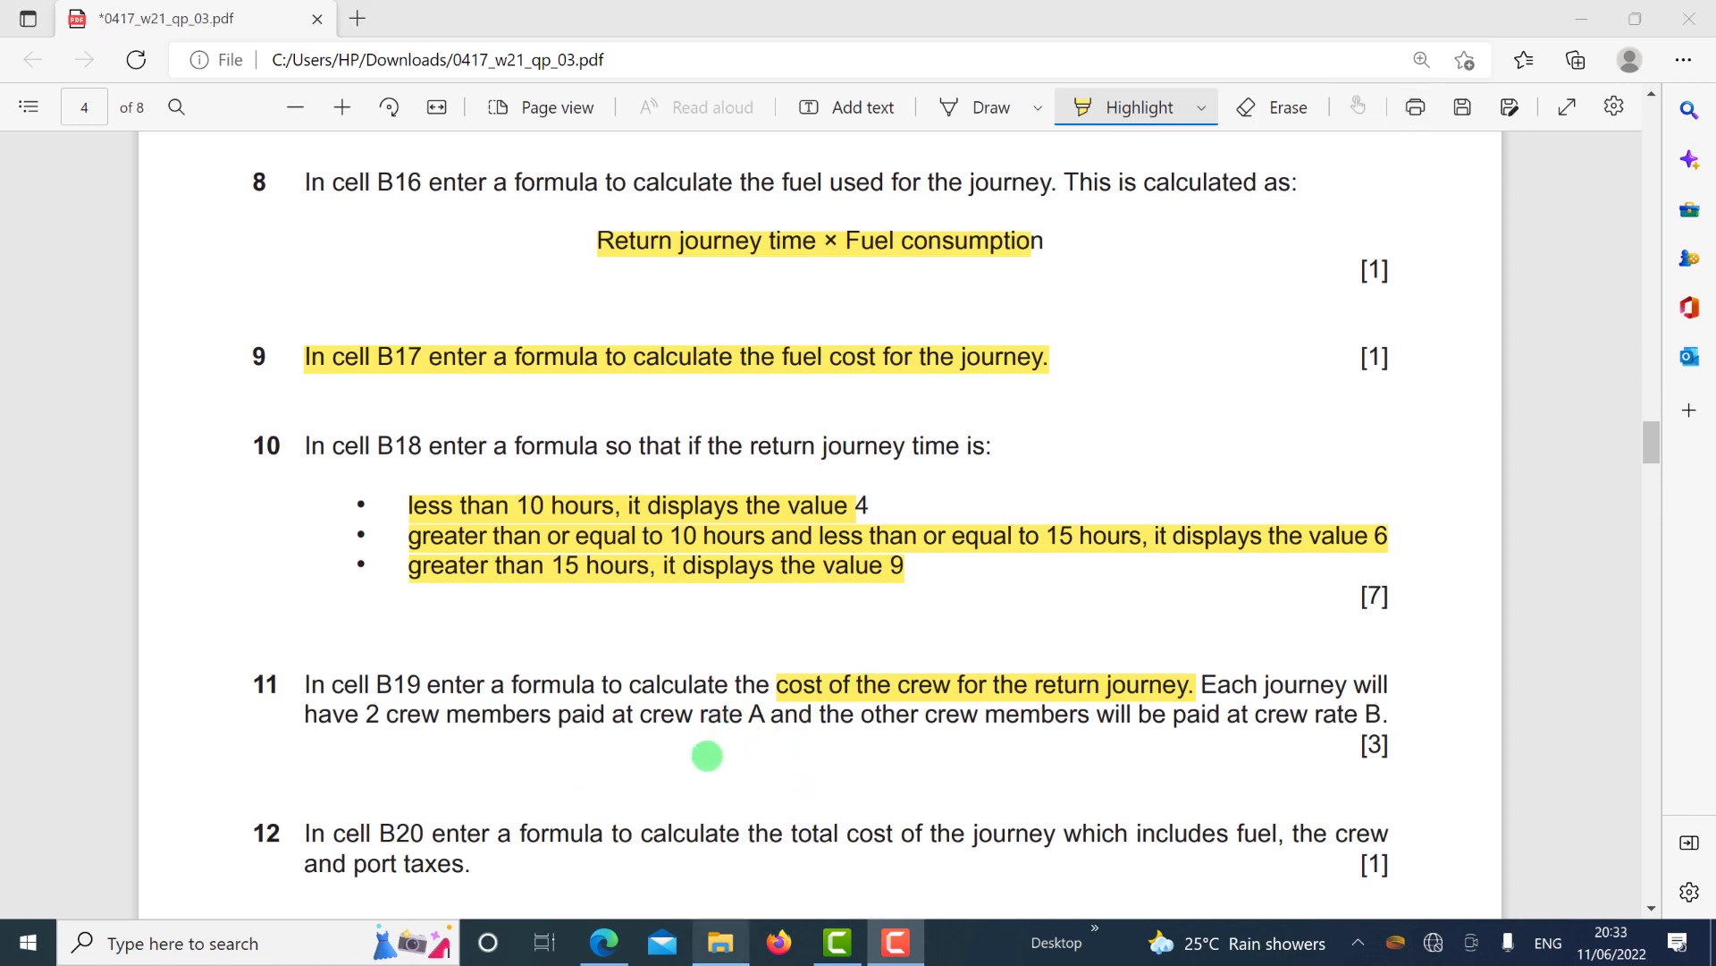
scroll(720, 728, "down", 1)
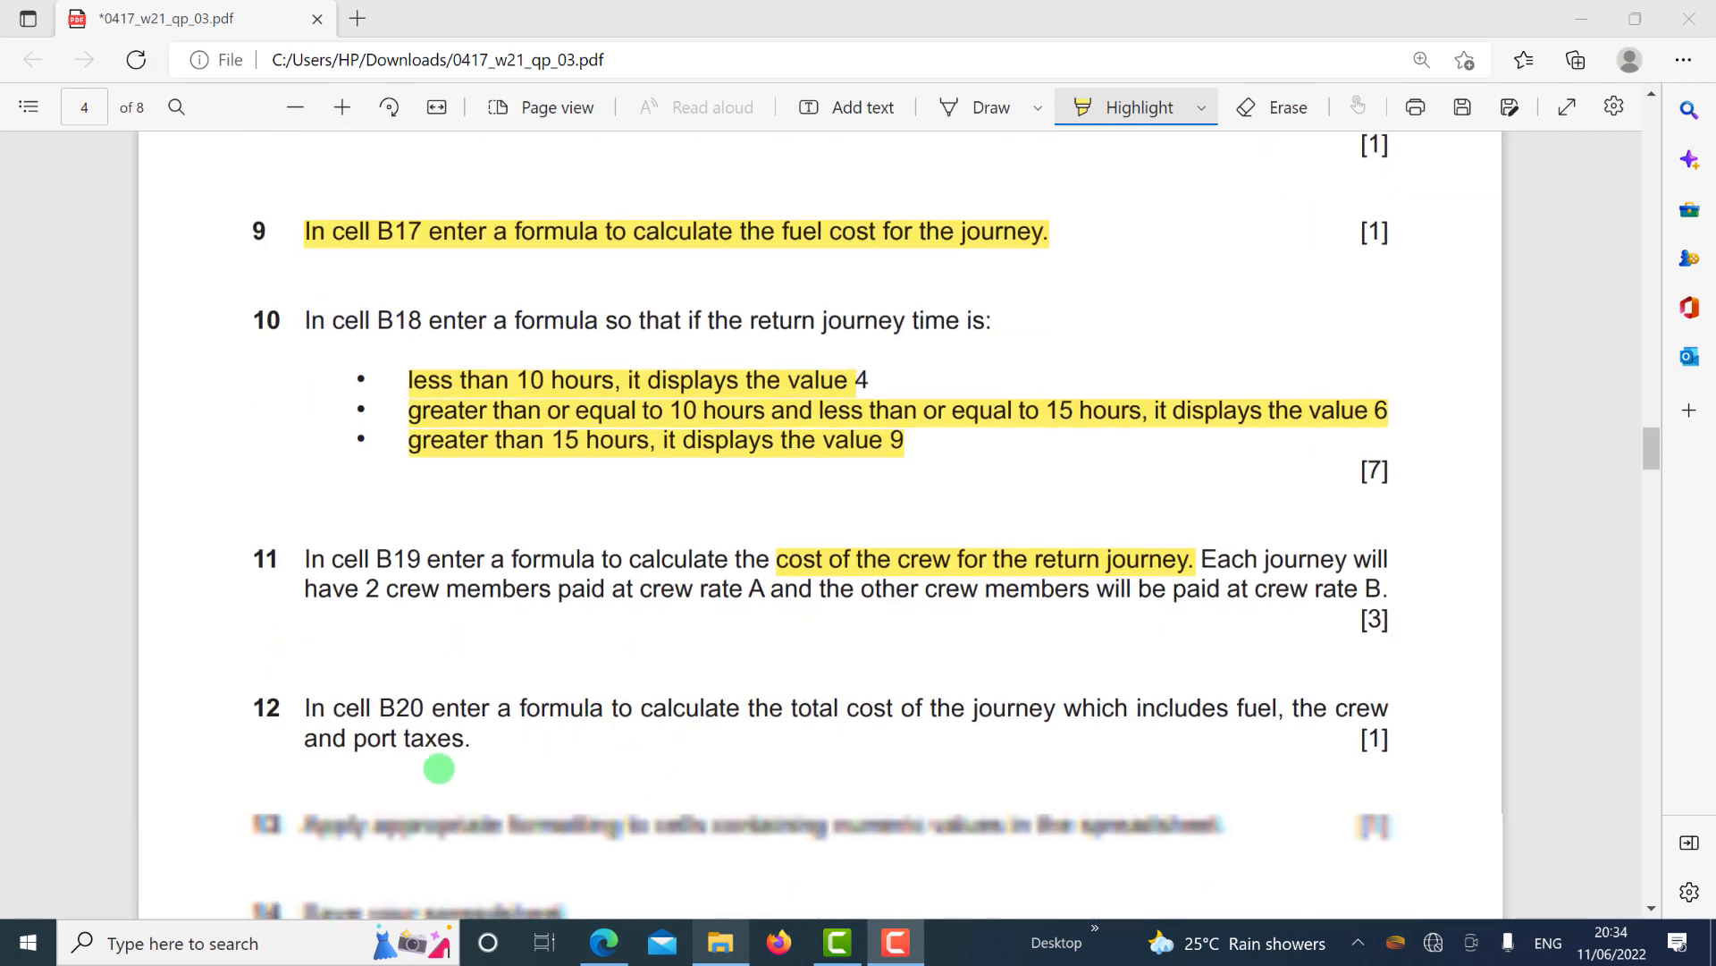
scroll(335, 706, "down", 1)
scroll(335, 704, "down", 1)
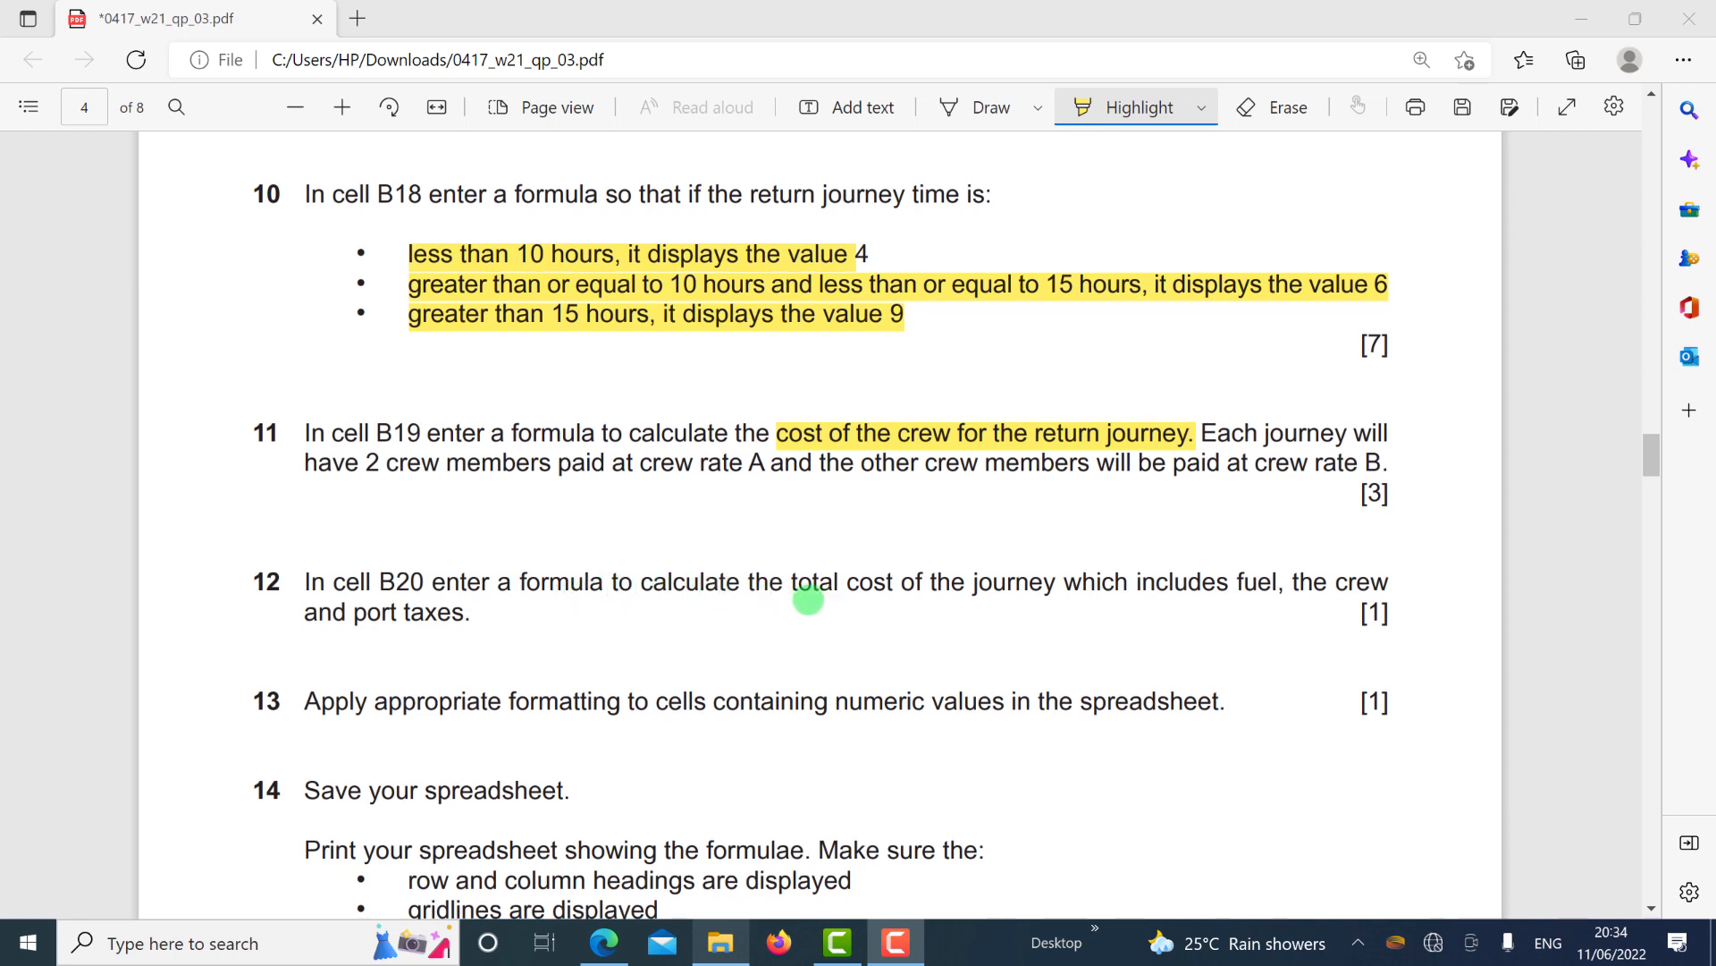
left_click_drag(794, 582, 1086, 584)
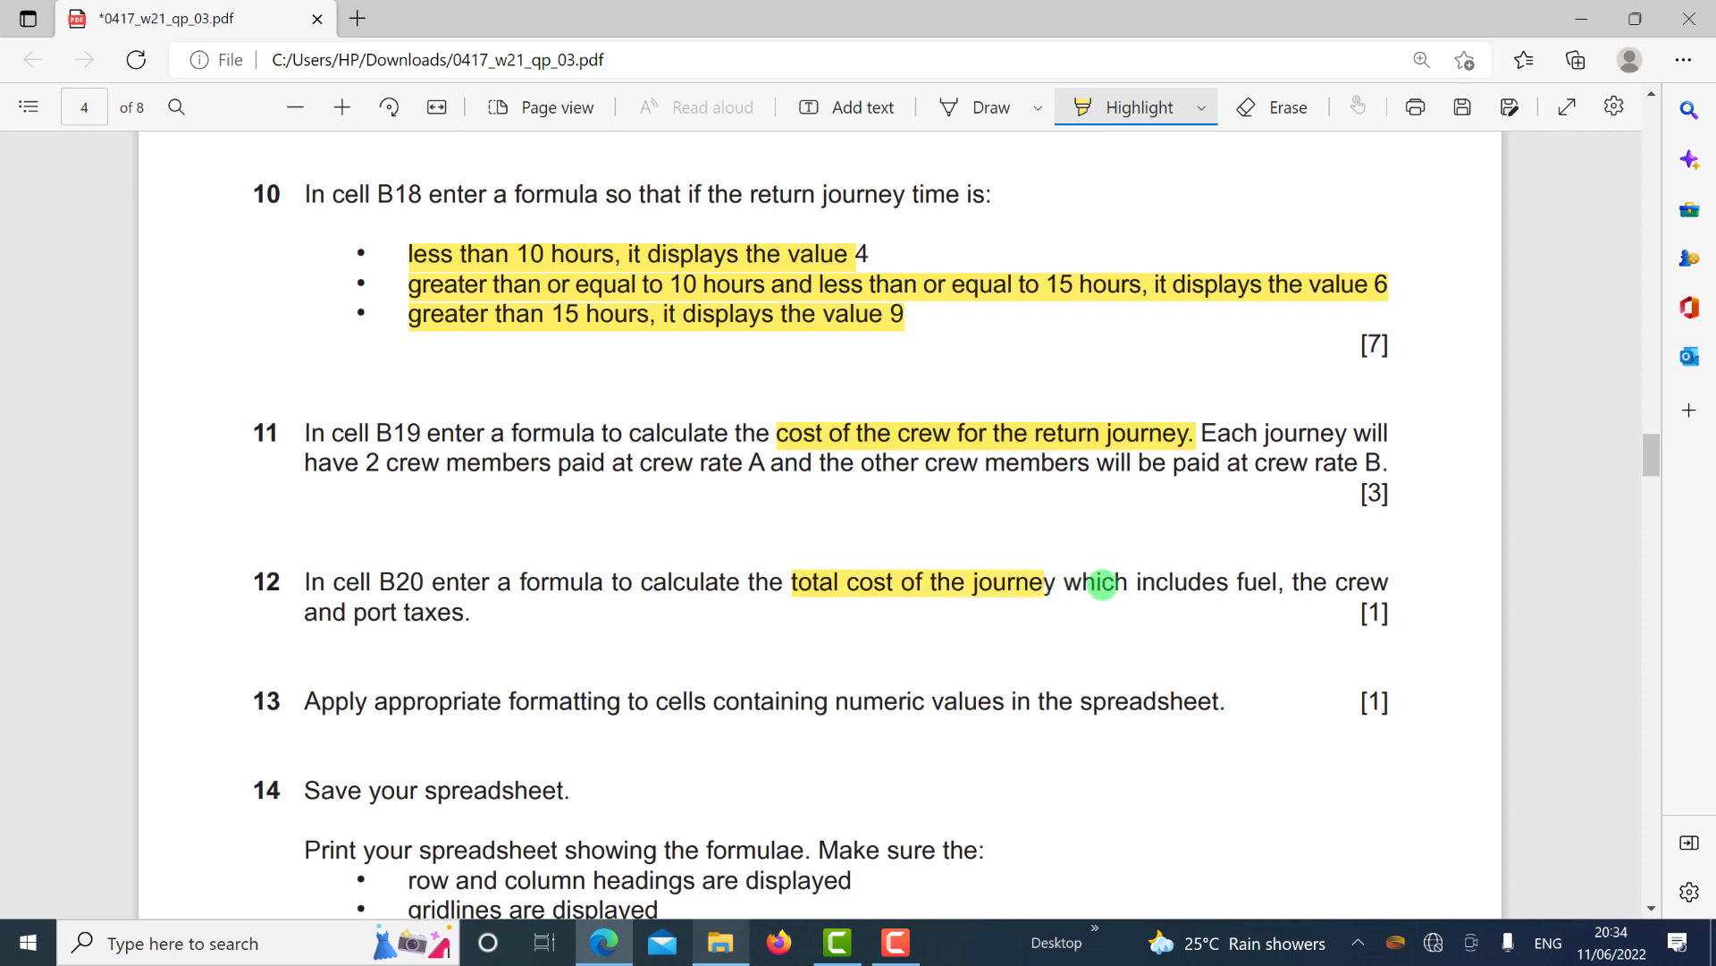
left_click_drag(1268, 579, 1365, 582)
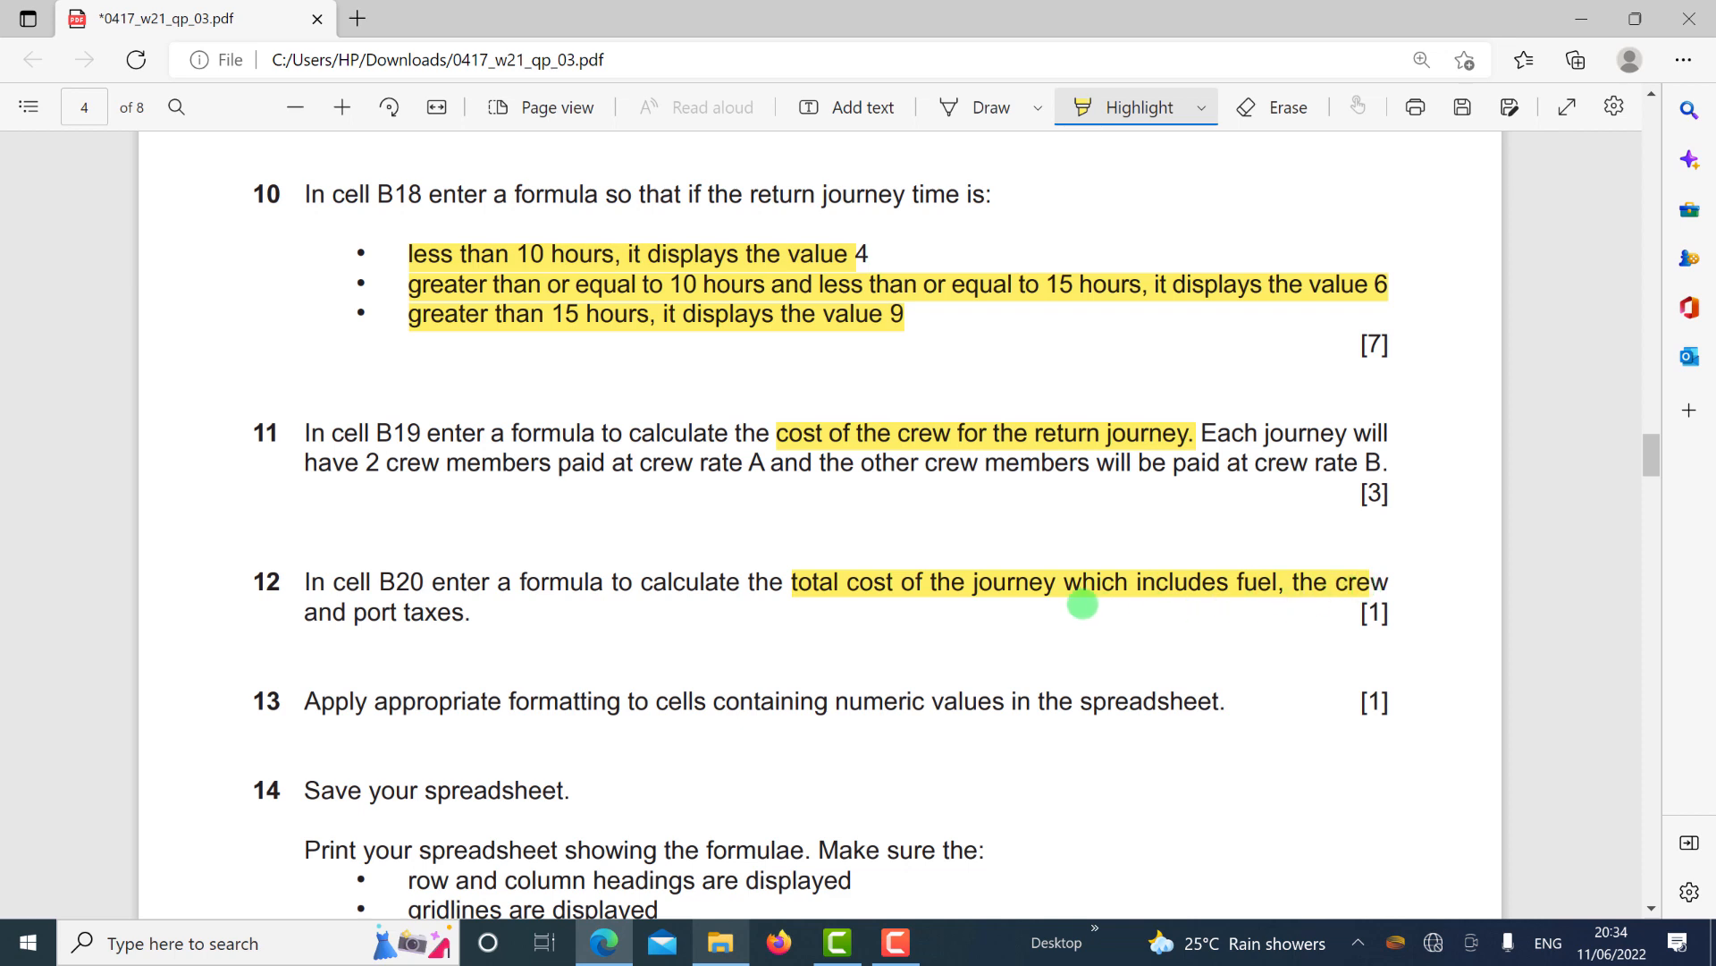
left_click_drag(301, 613, 493, 613)
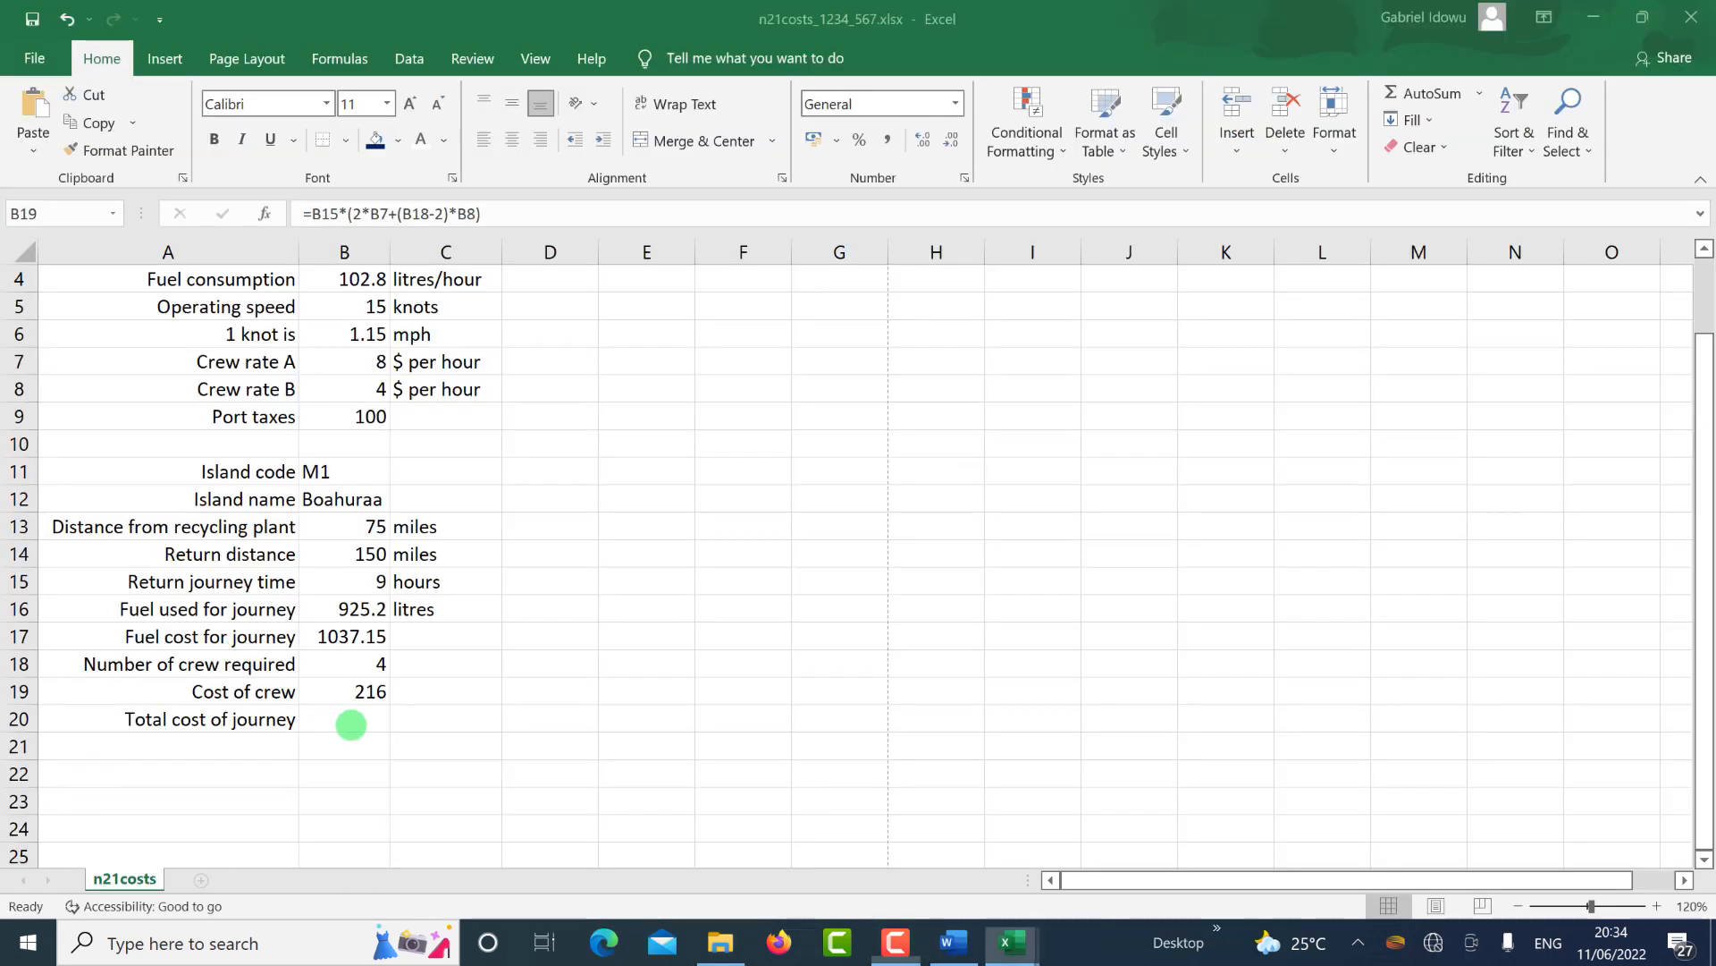
Switch to Excel and enter the total journey cost formula =B19+B17+B9 in B20, checking question 12's wording in the PDF.
left_click(355, 718)
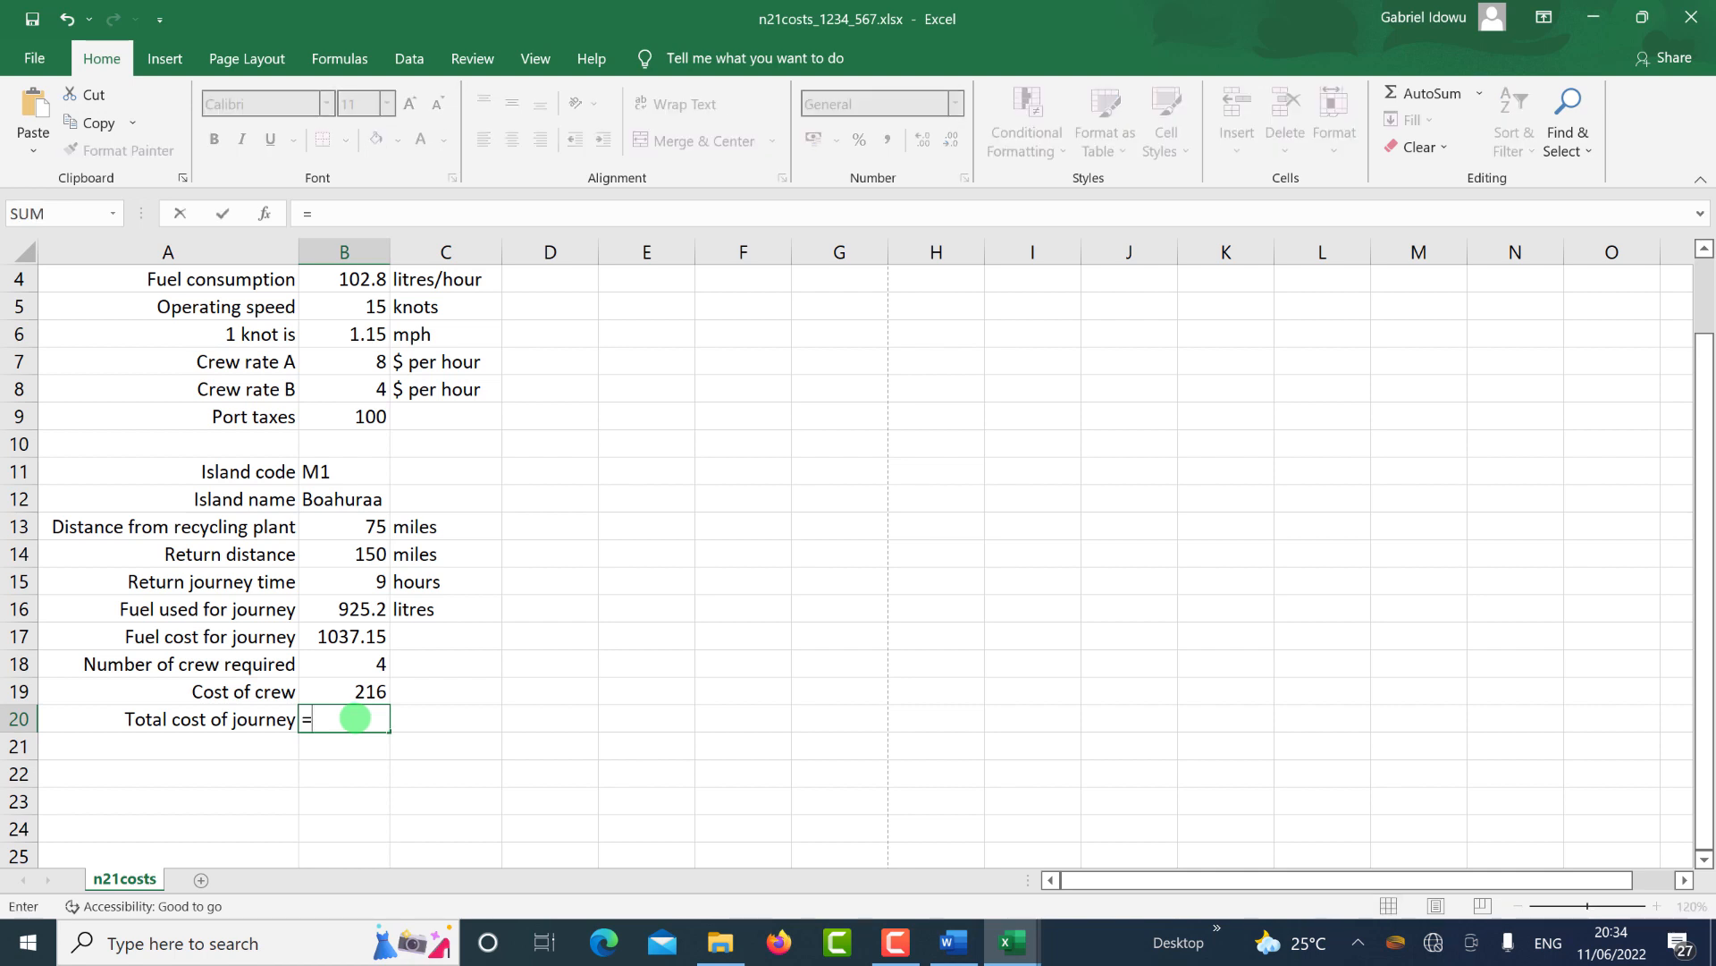
left_click(360, 691)
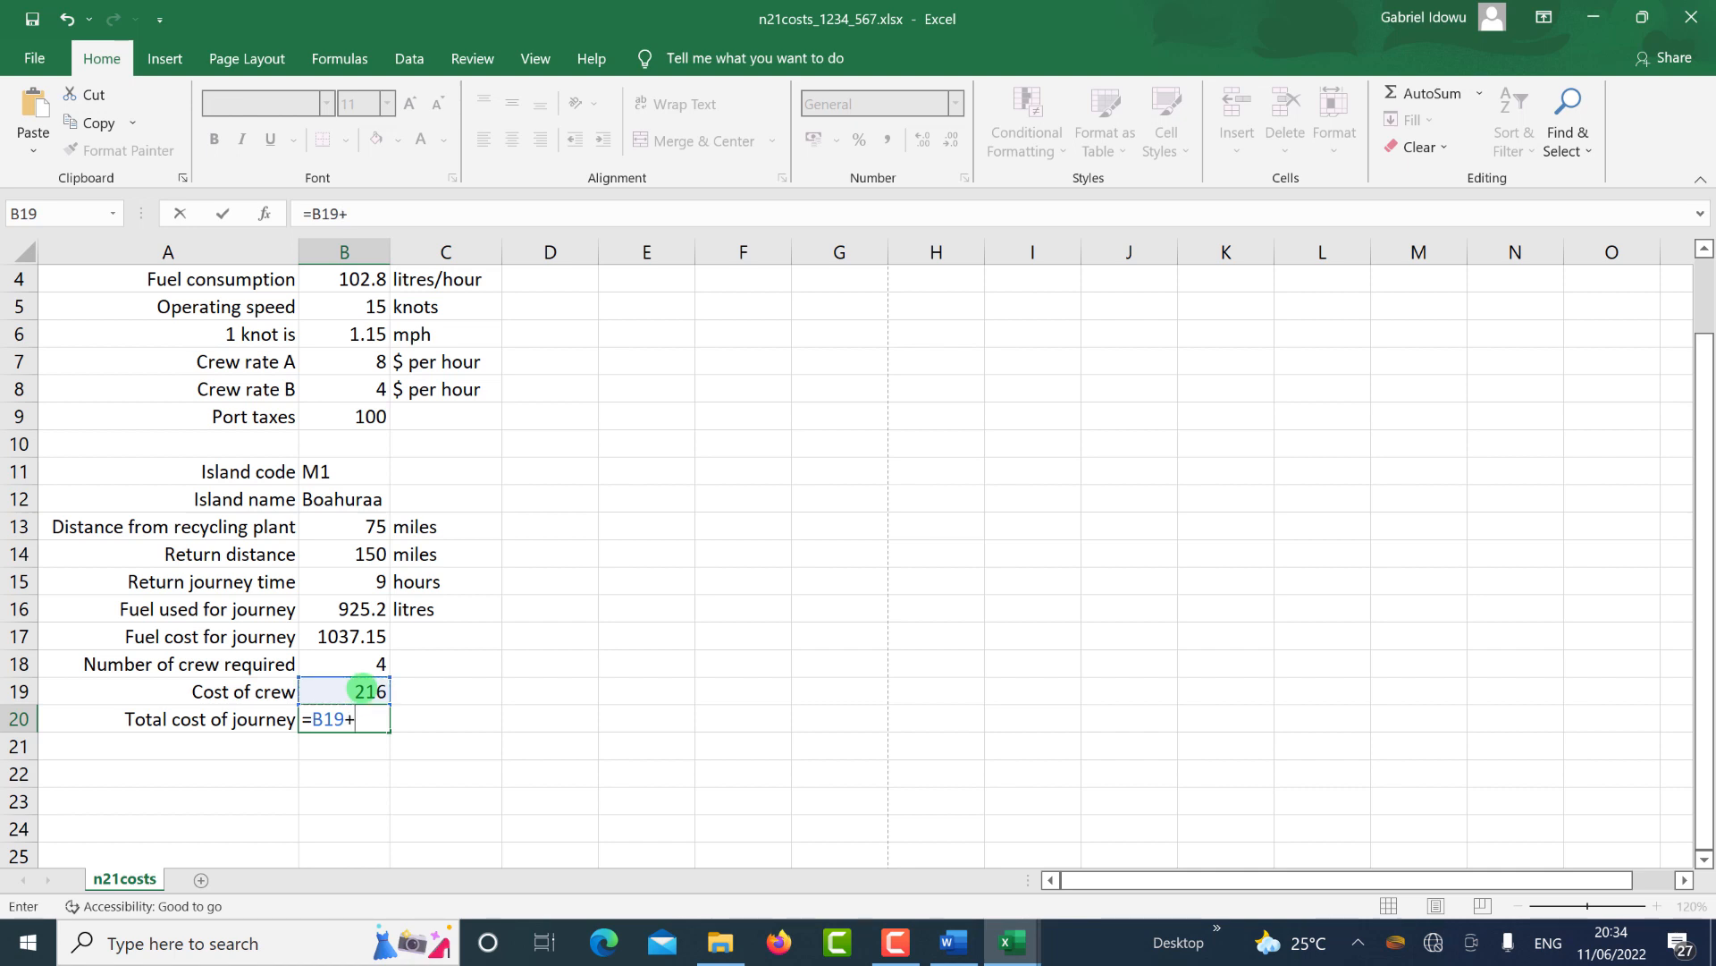
key("alt+Tab")
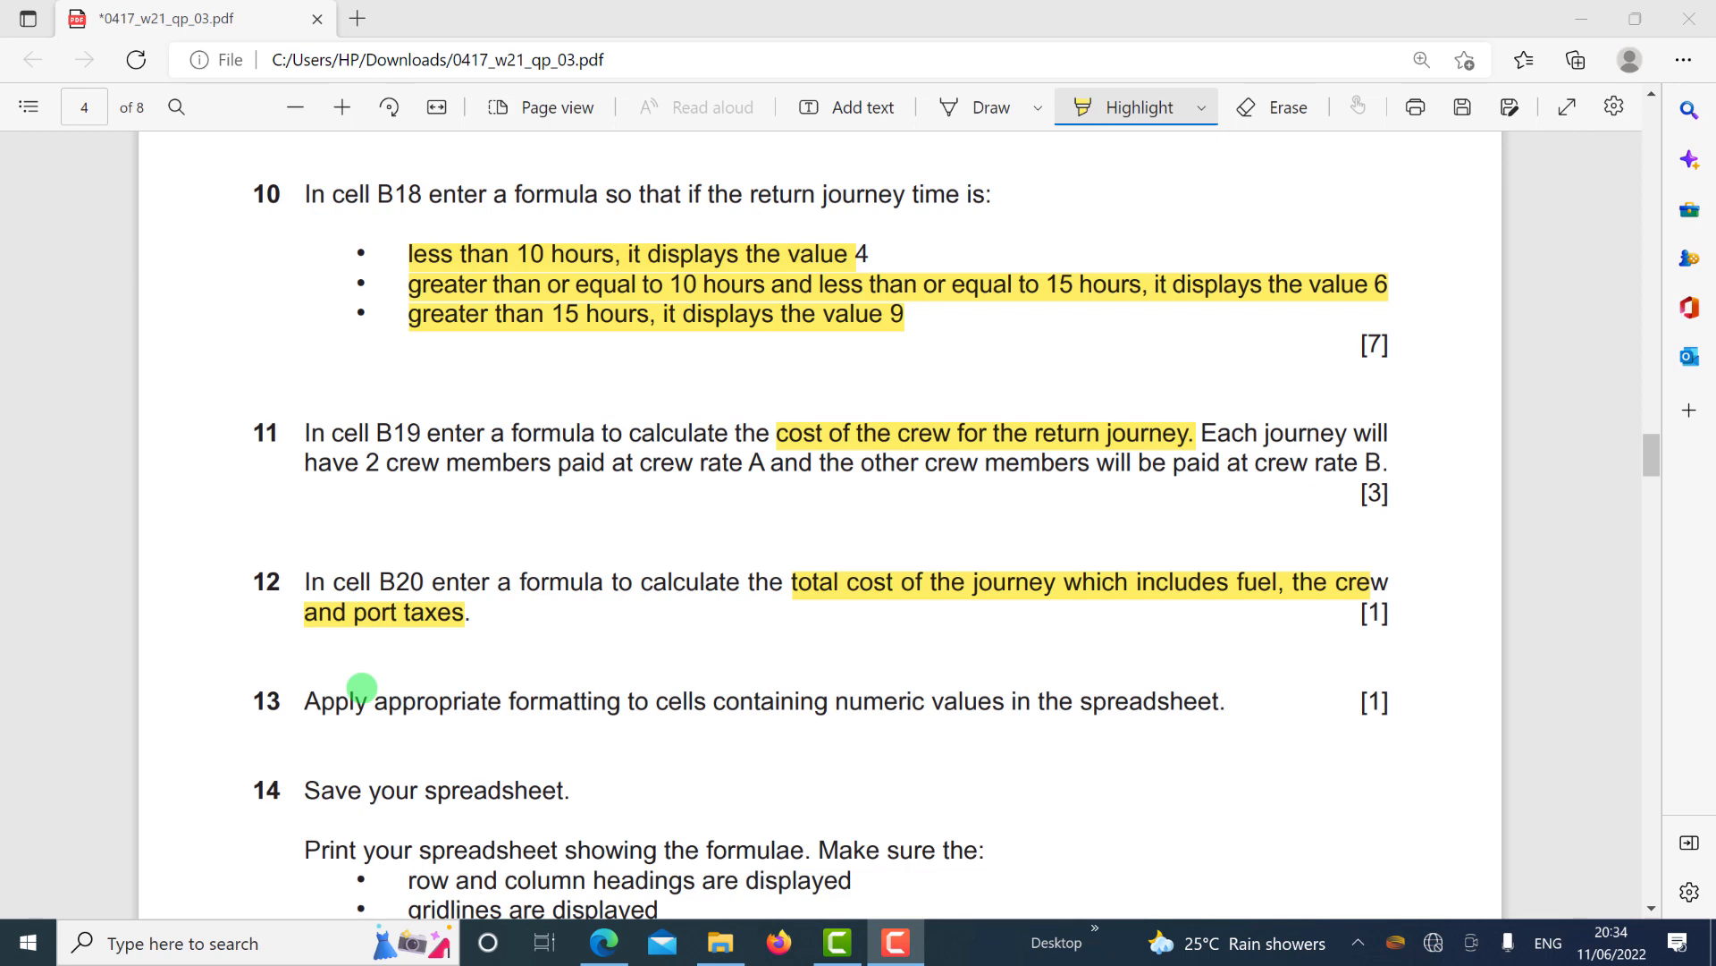
key("alt+Tab")
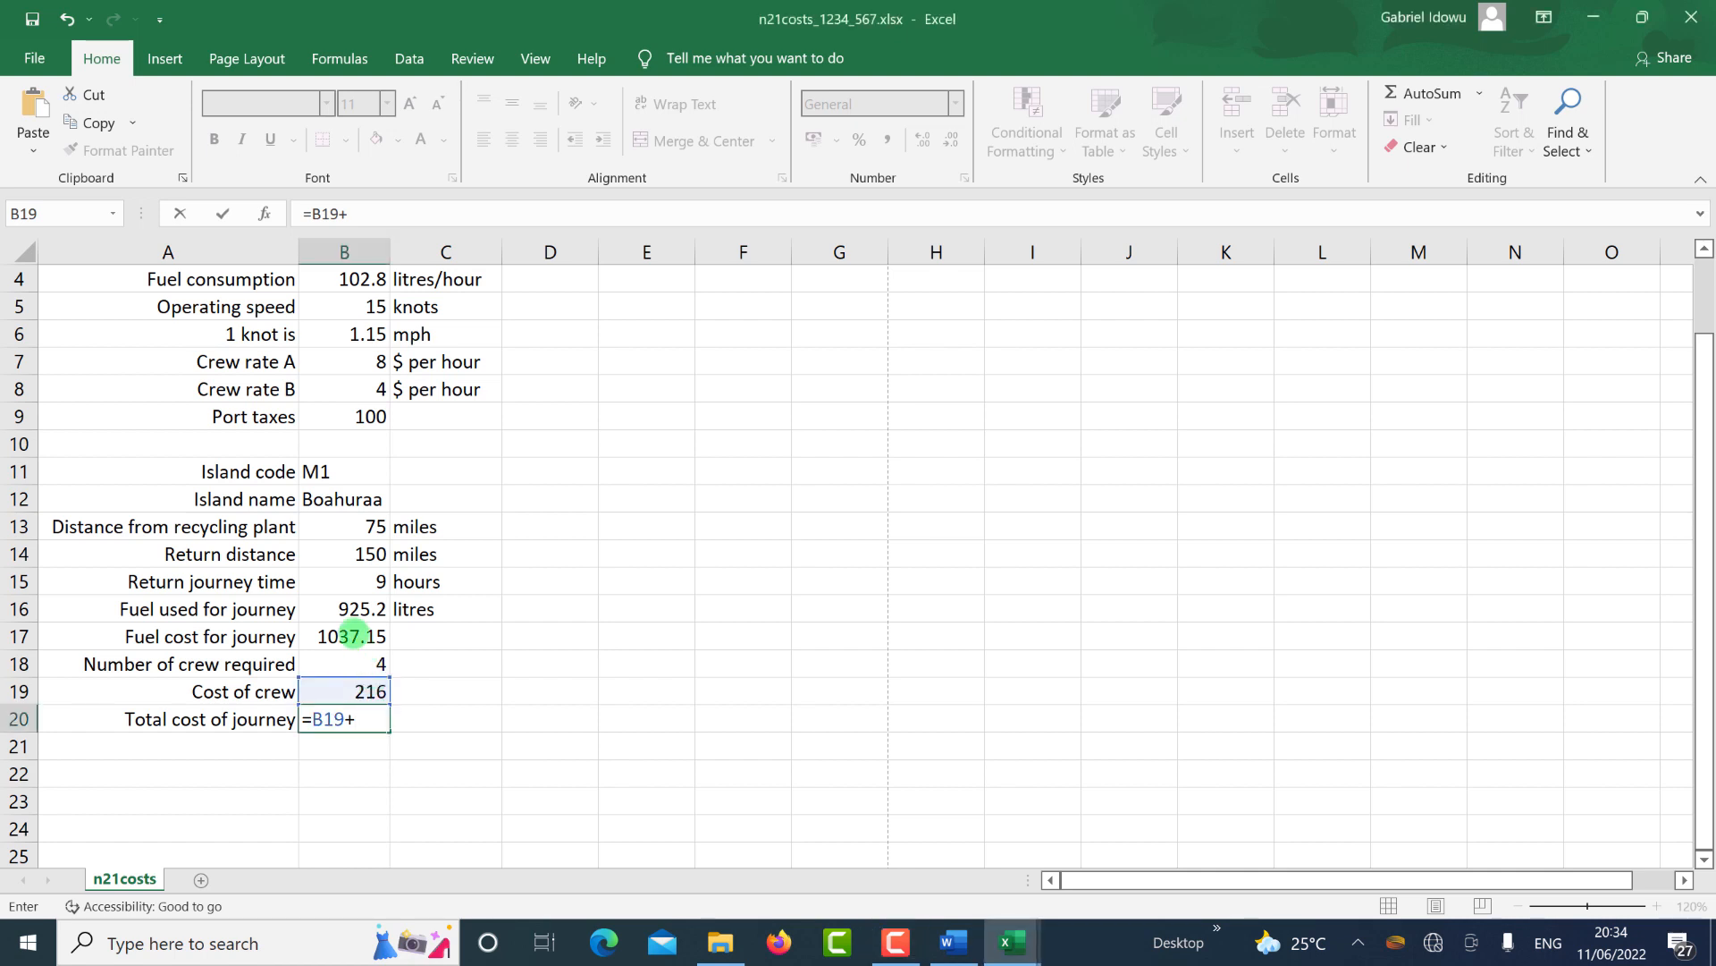
left_click(351, 637)
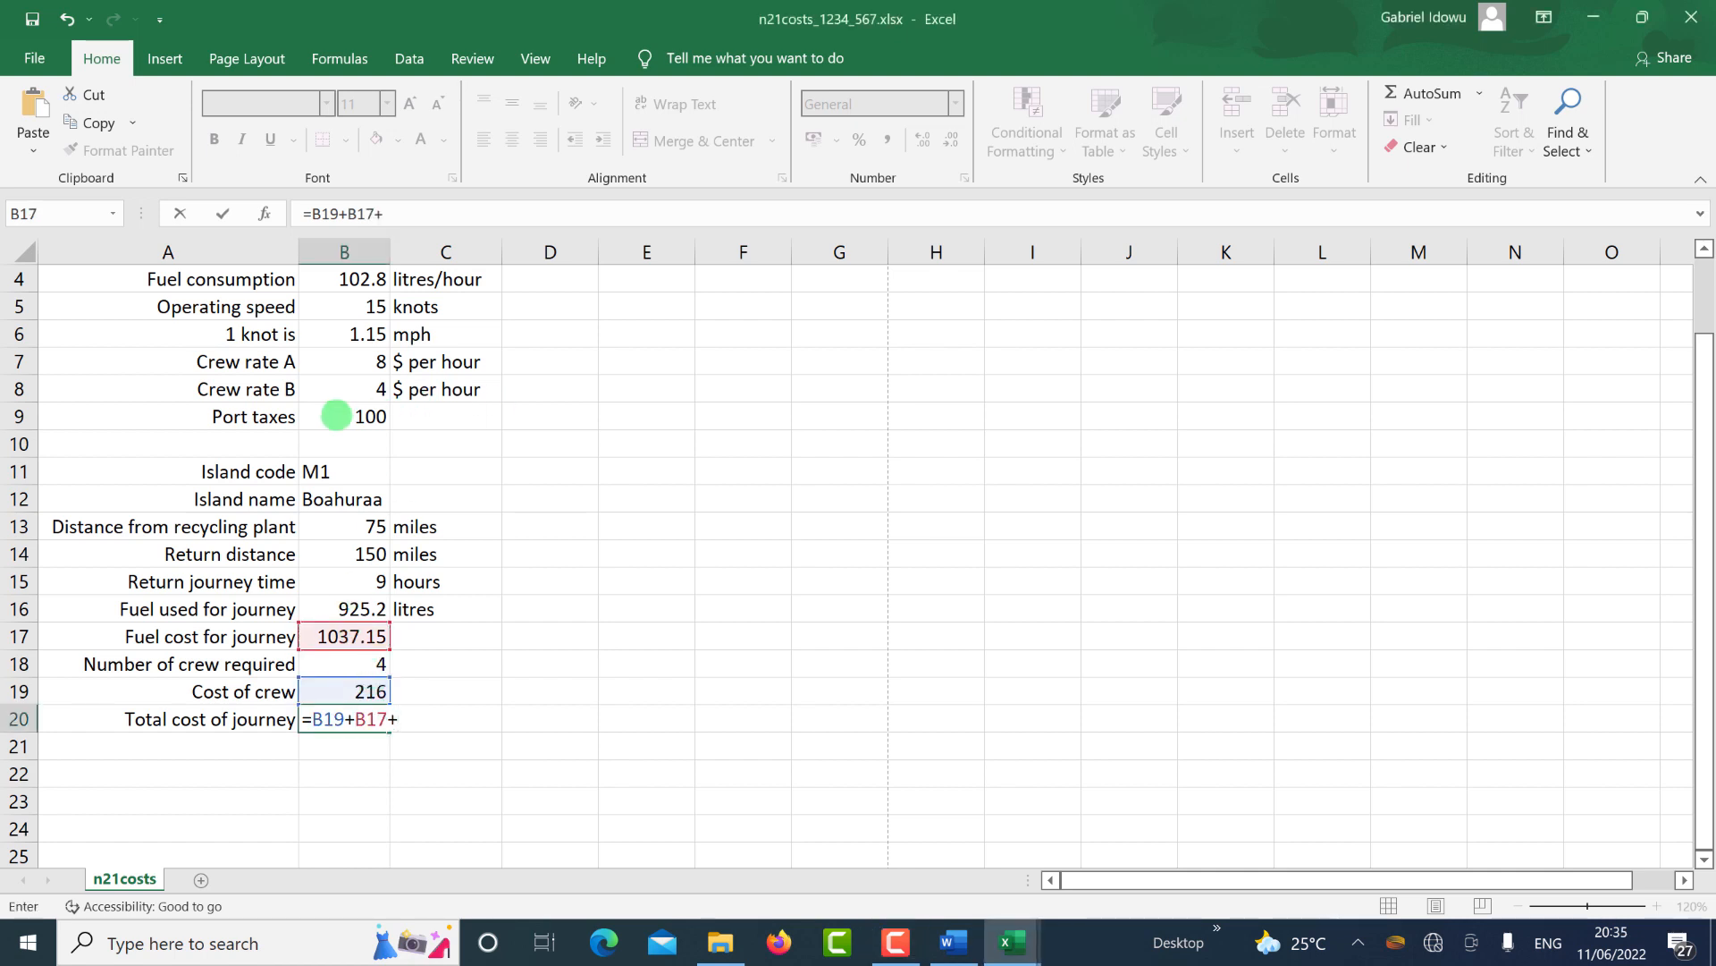
left_click(331, 419)
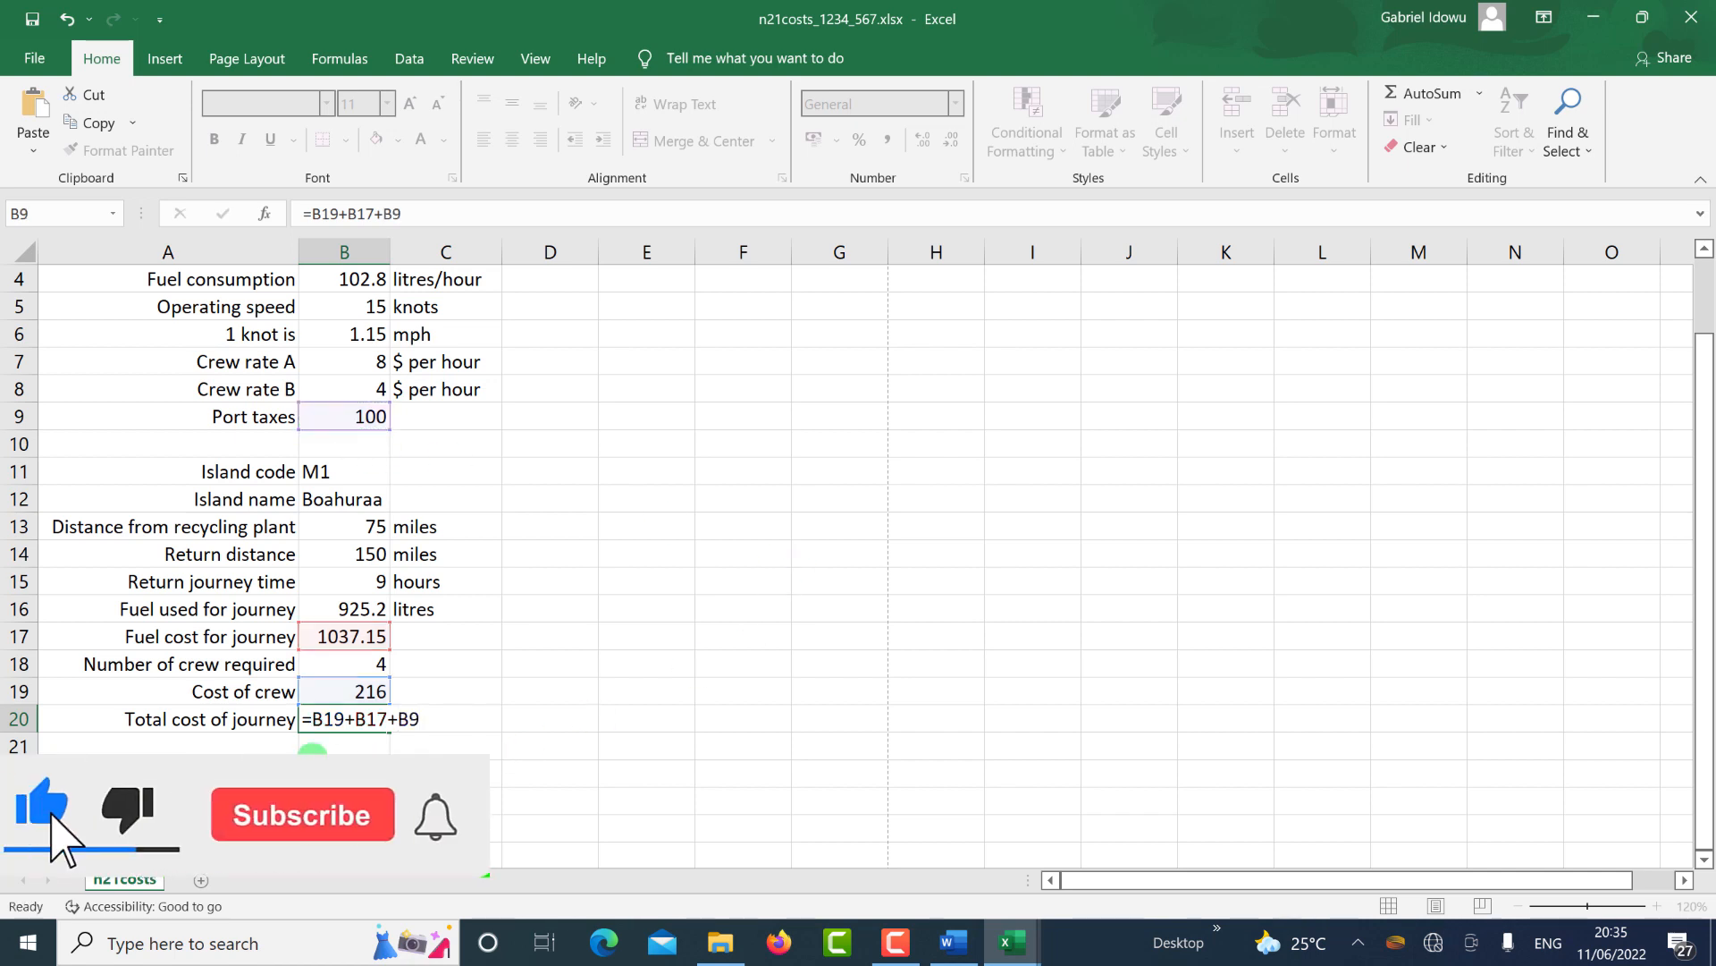
key("Return")
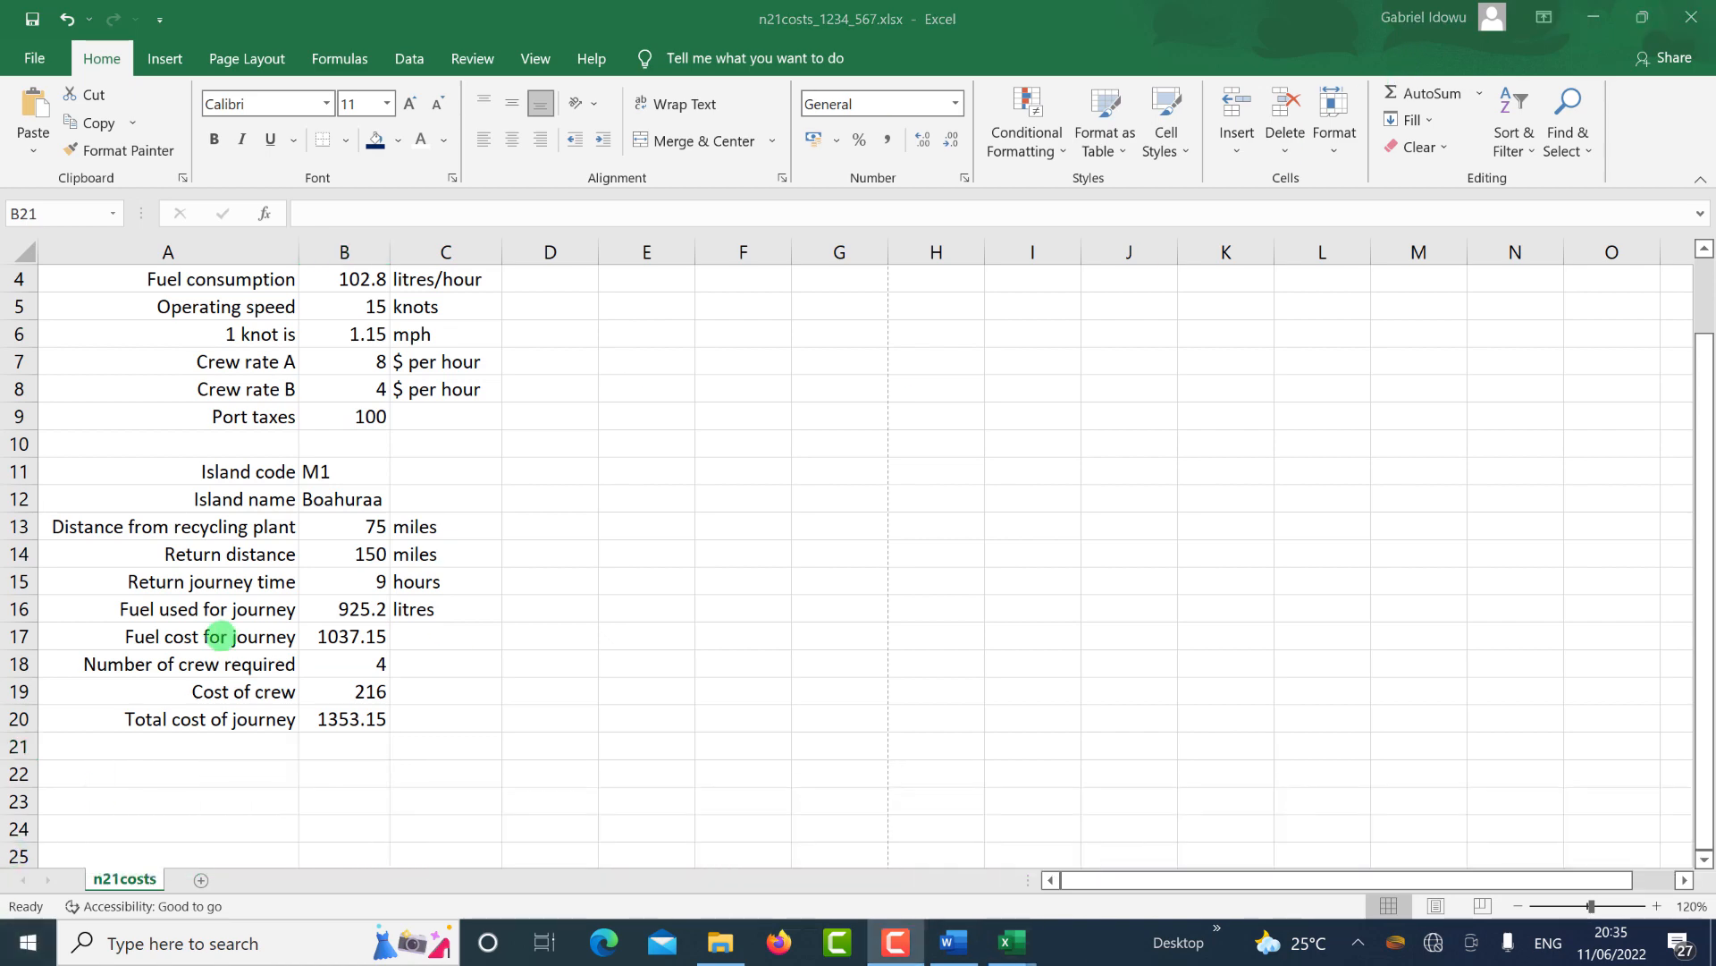
scroll(304, 599, "up", 1)
scroll(322, 599, "down", 5)
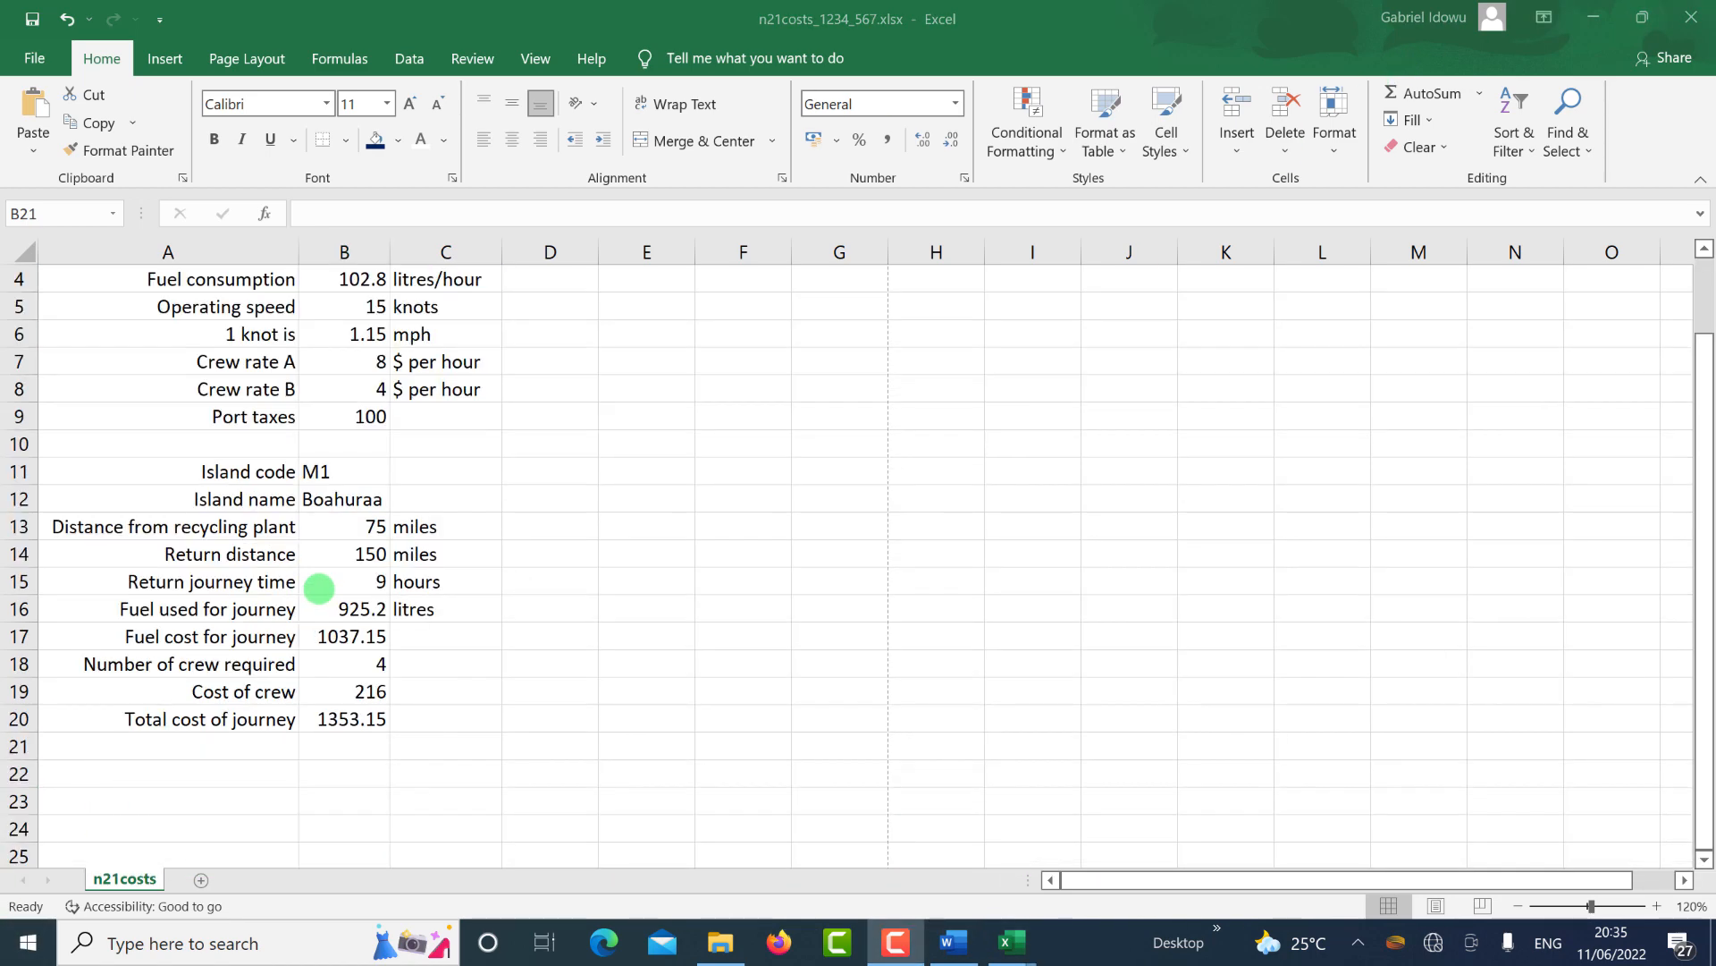
scroll(322, 582, "up", 1)
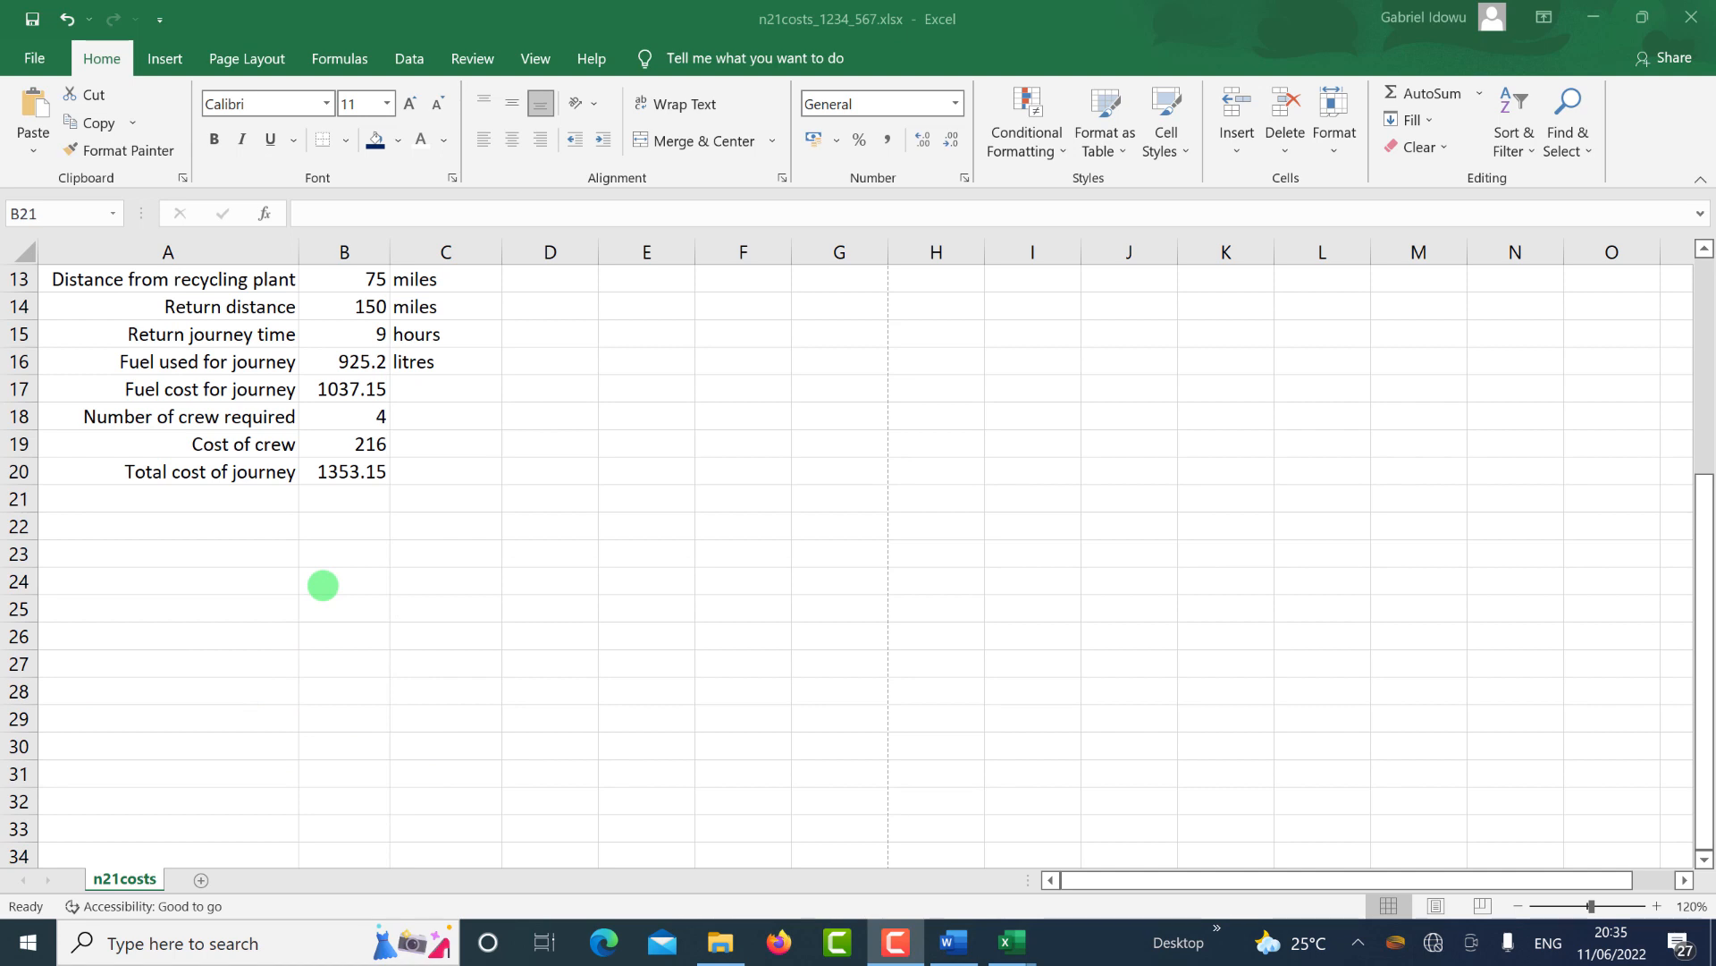
Switch to the question paper PDF in Edge and highlight "containing numeric values in the spreadsheet" in question 13.
key("alt+Tab")
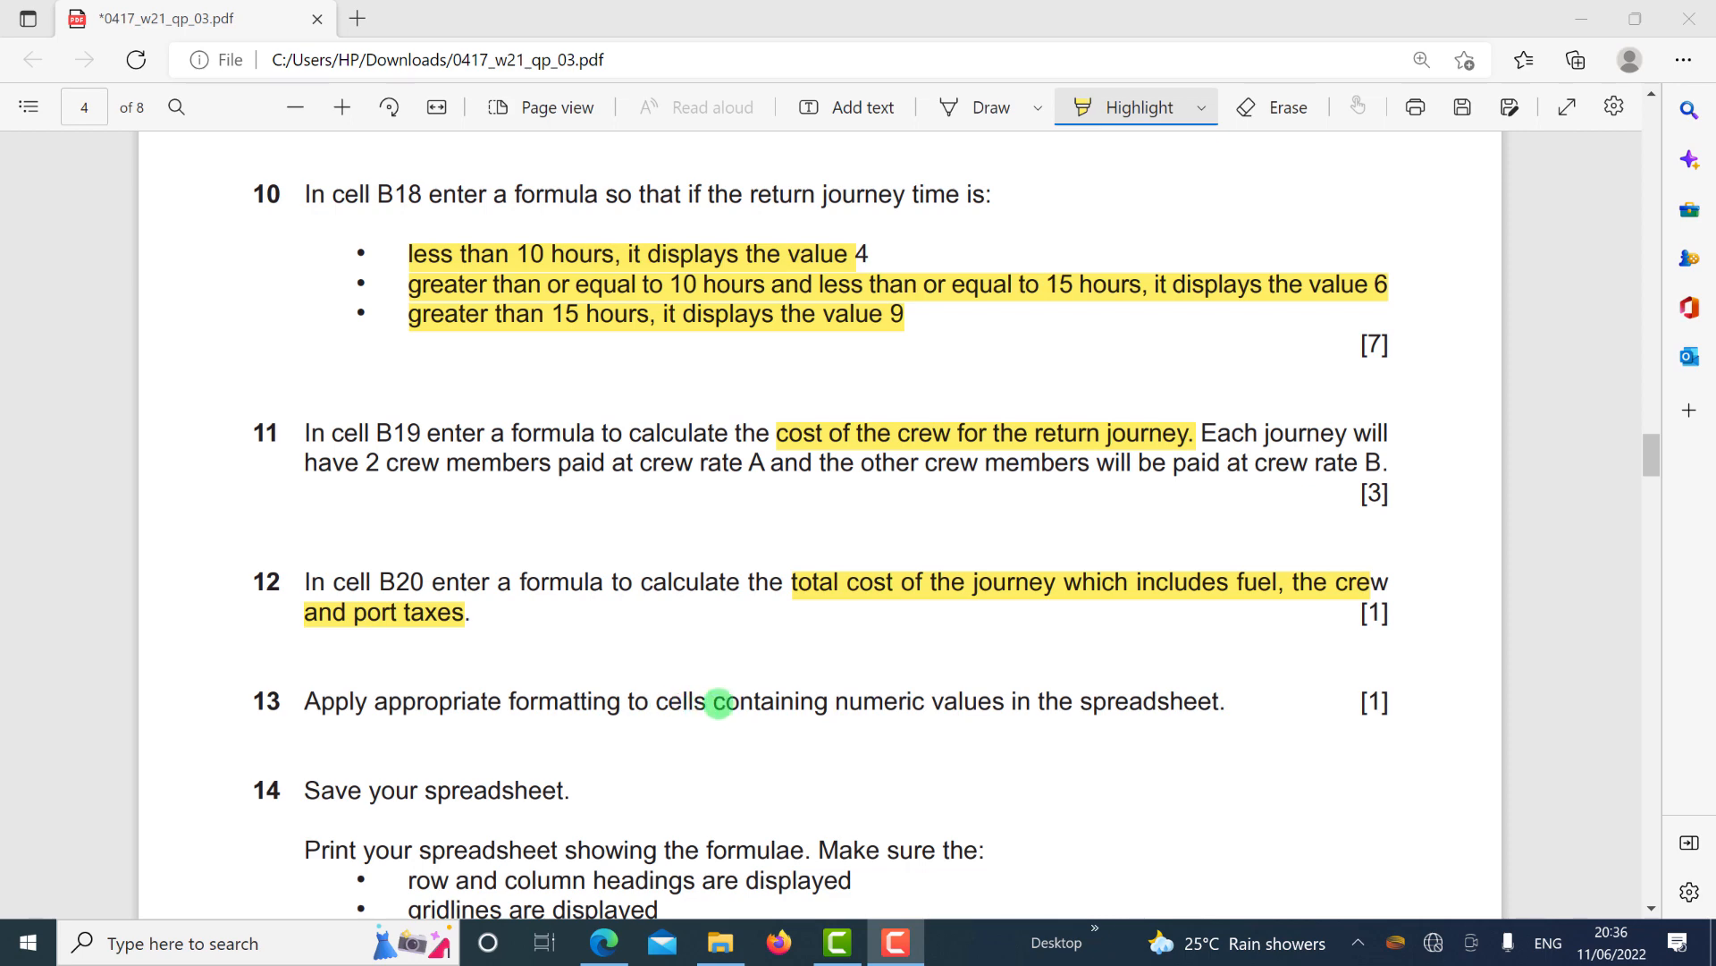
left_click(765, 702)
left_click_drag(1162, 702, 1256, 697)
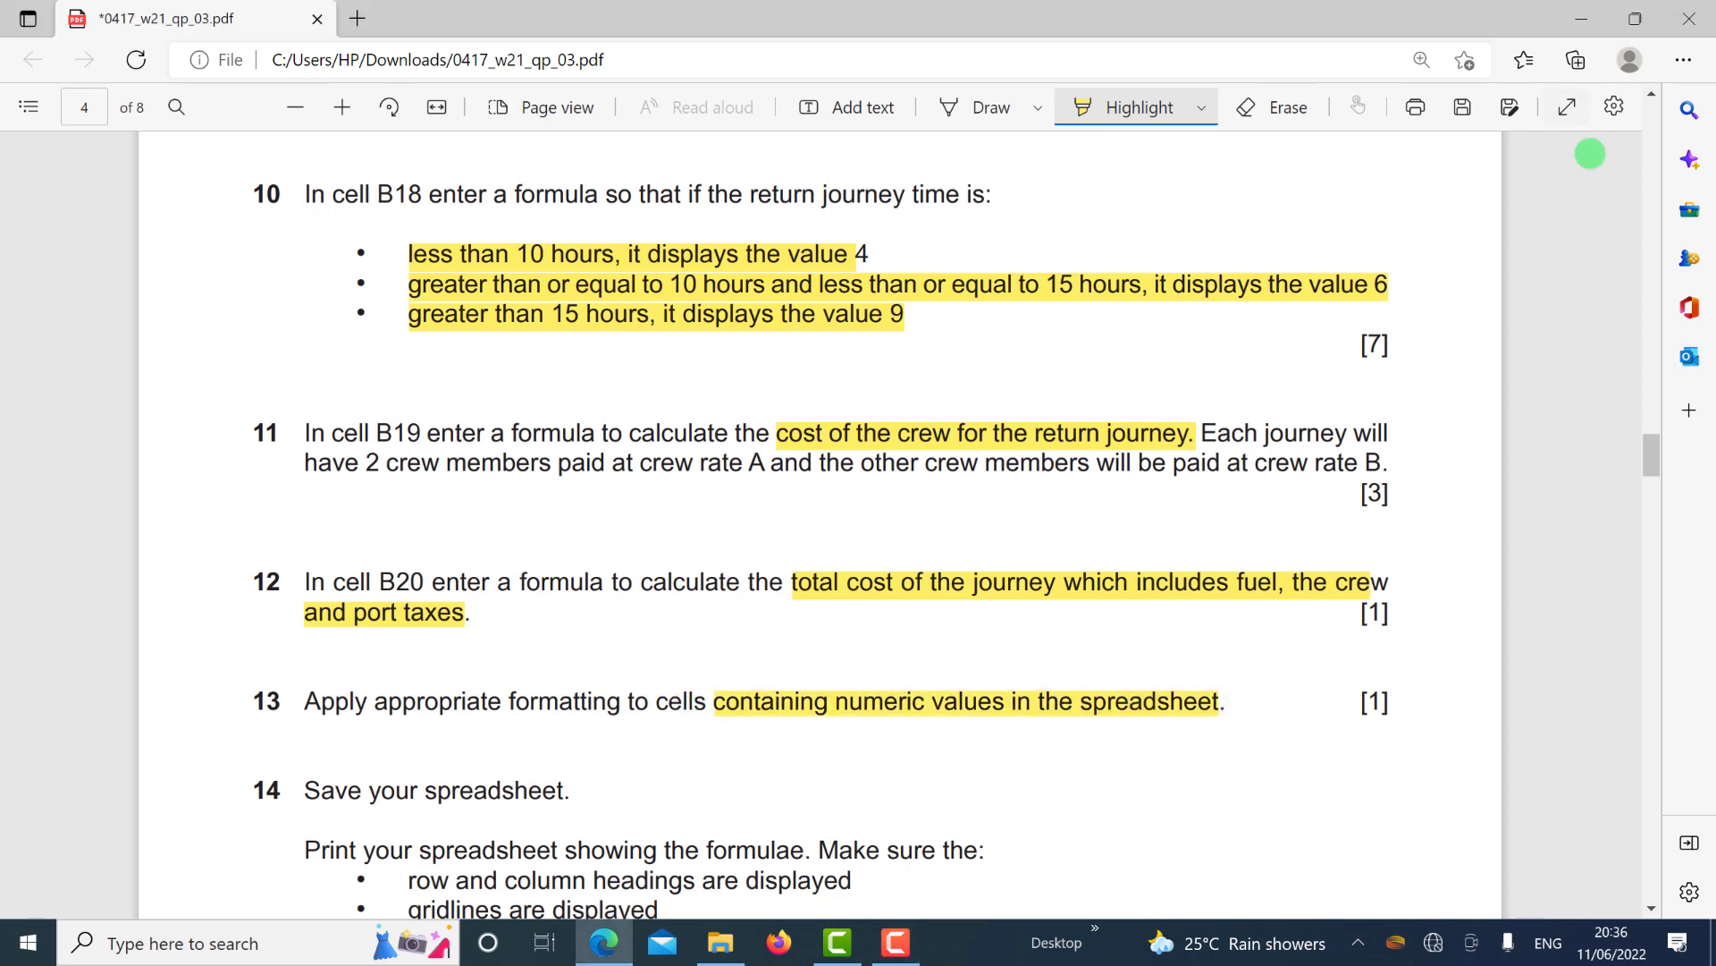
Look up the currency formatting requirements in the Task 2 – Data Analysis introduction of the question paper.
scroll(1346, 321, "up", 5)
scroll(1346, 321, "up", 5)
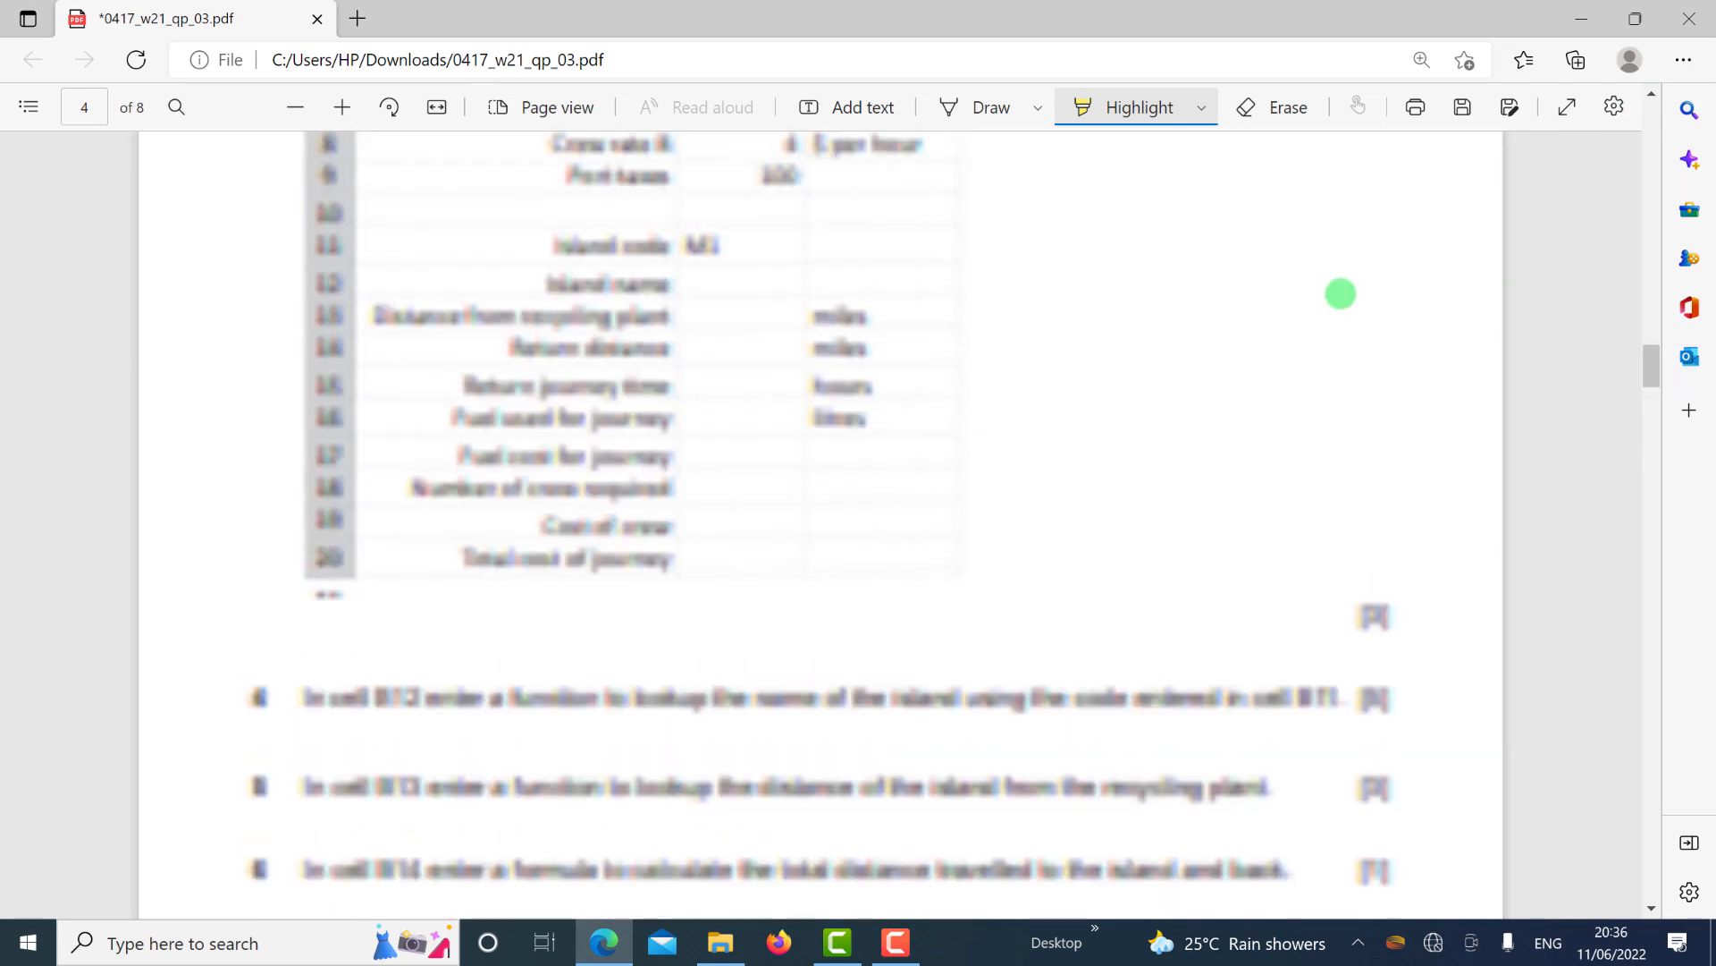
scroll(1339, 292, "up", 20)
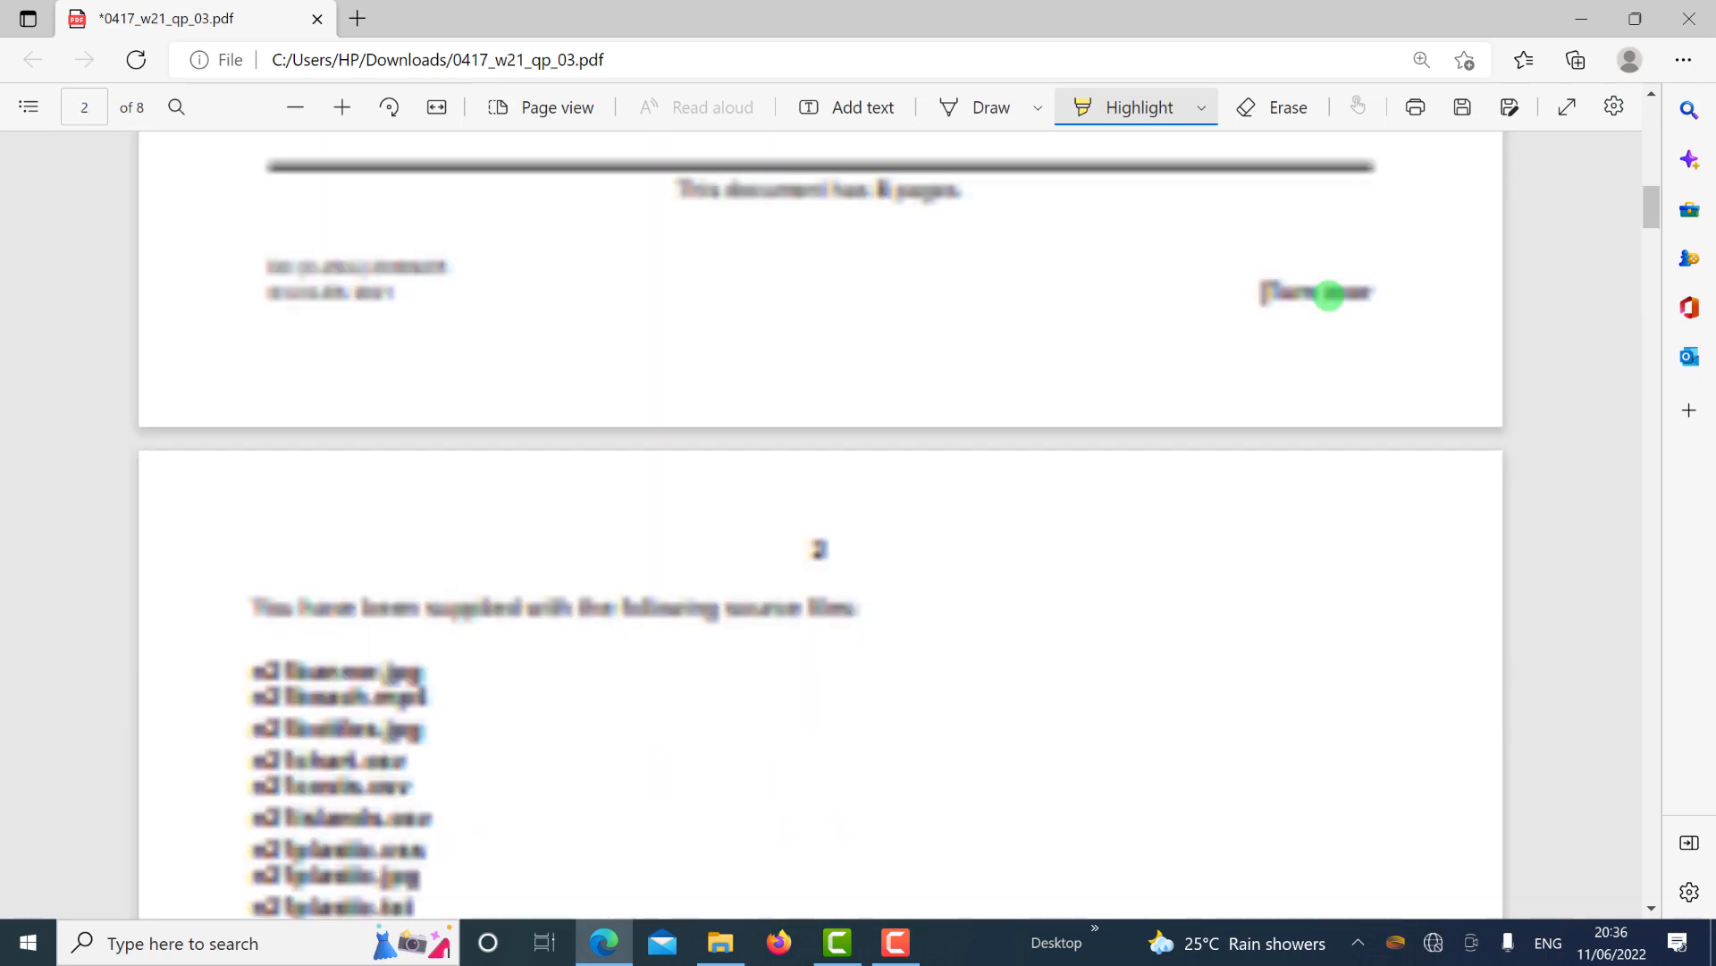
scroll(1331, 317, "down", 15)
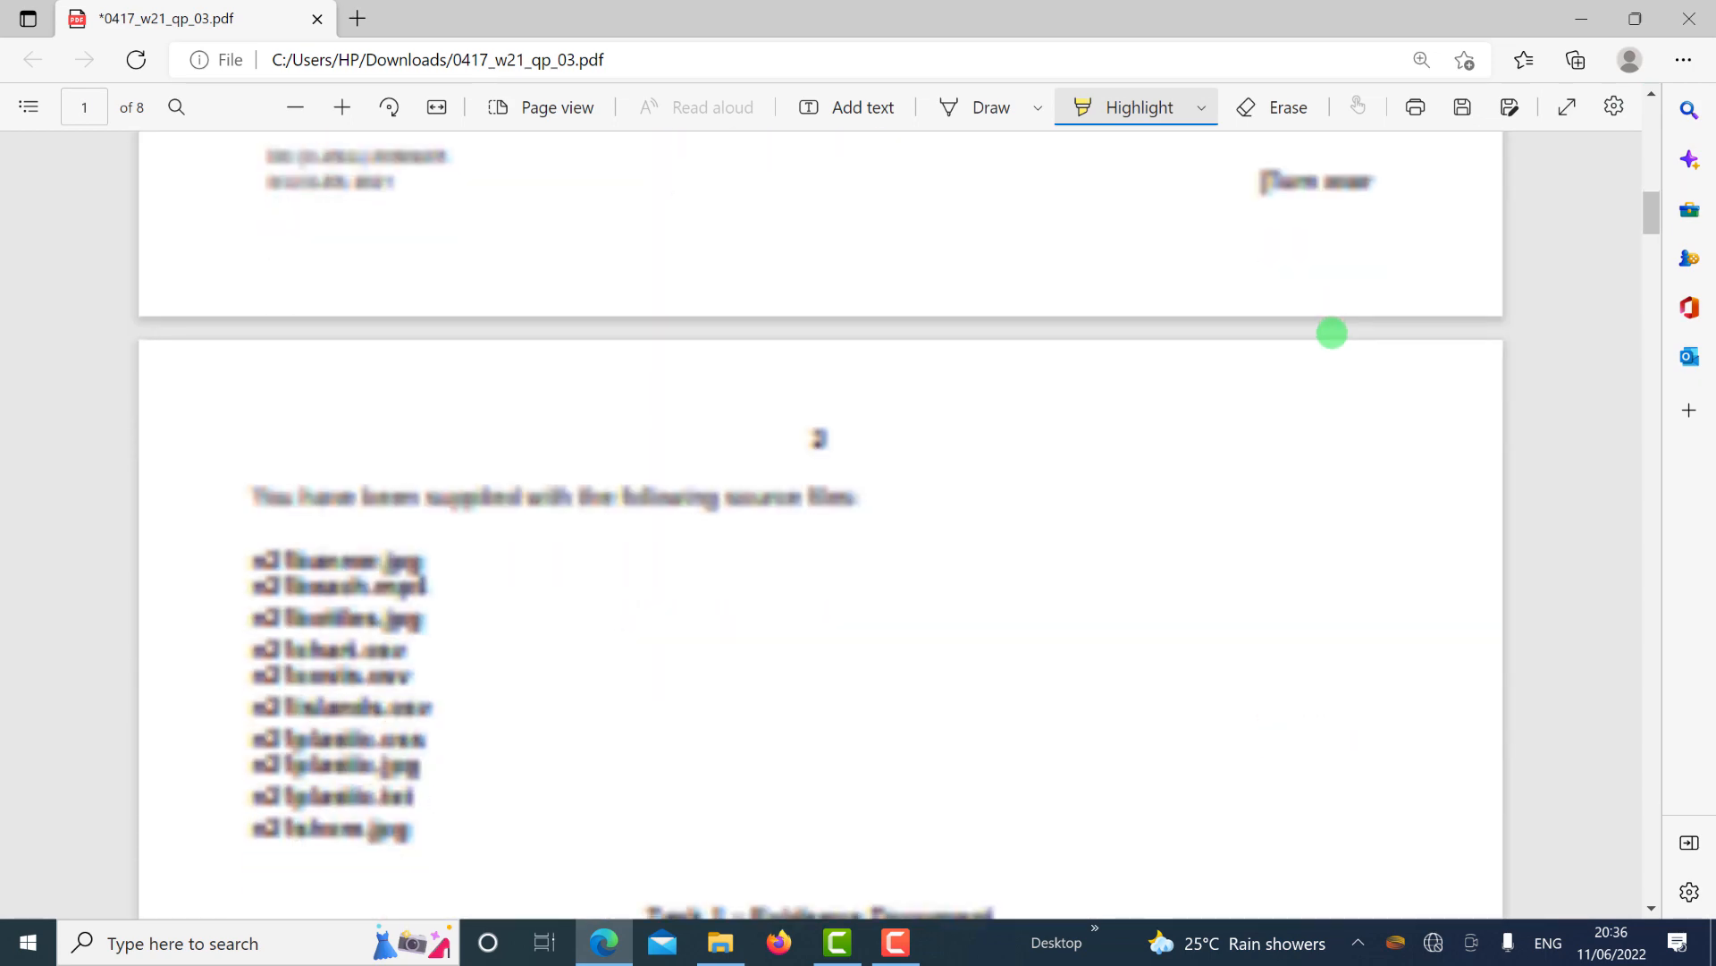
scroll(1284, 401, "down", 1)
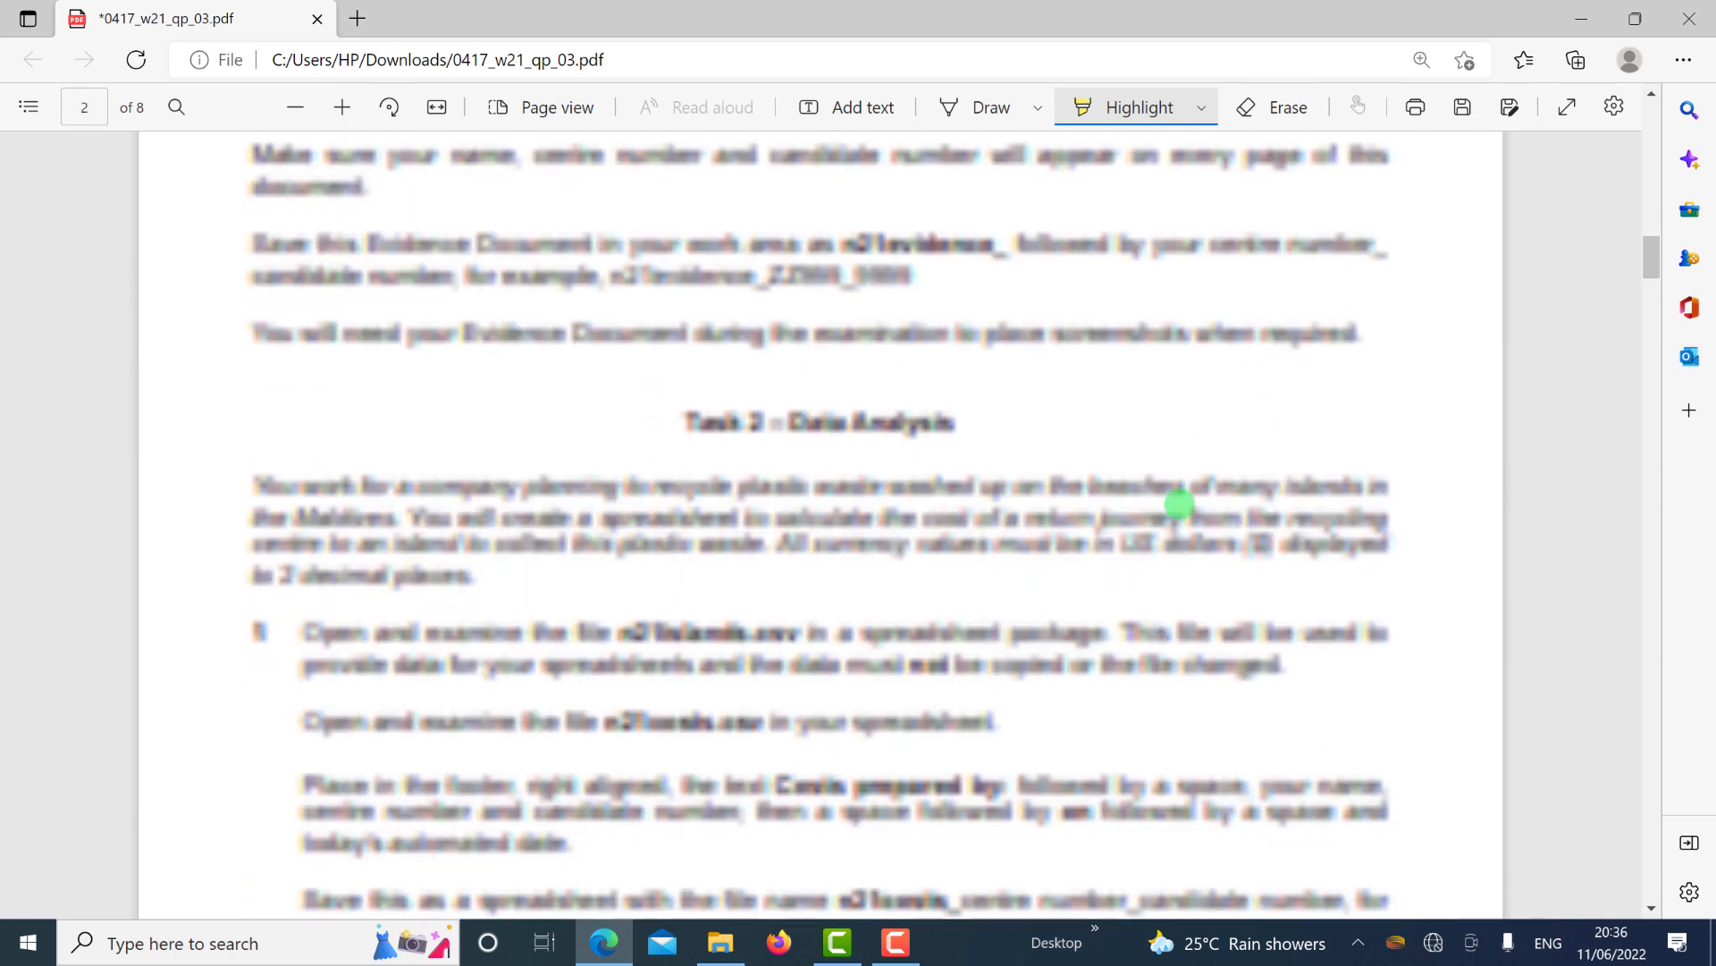
scroll(1180, 521, "down", 3)
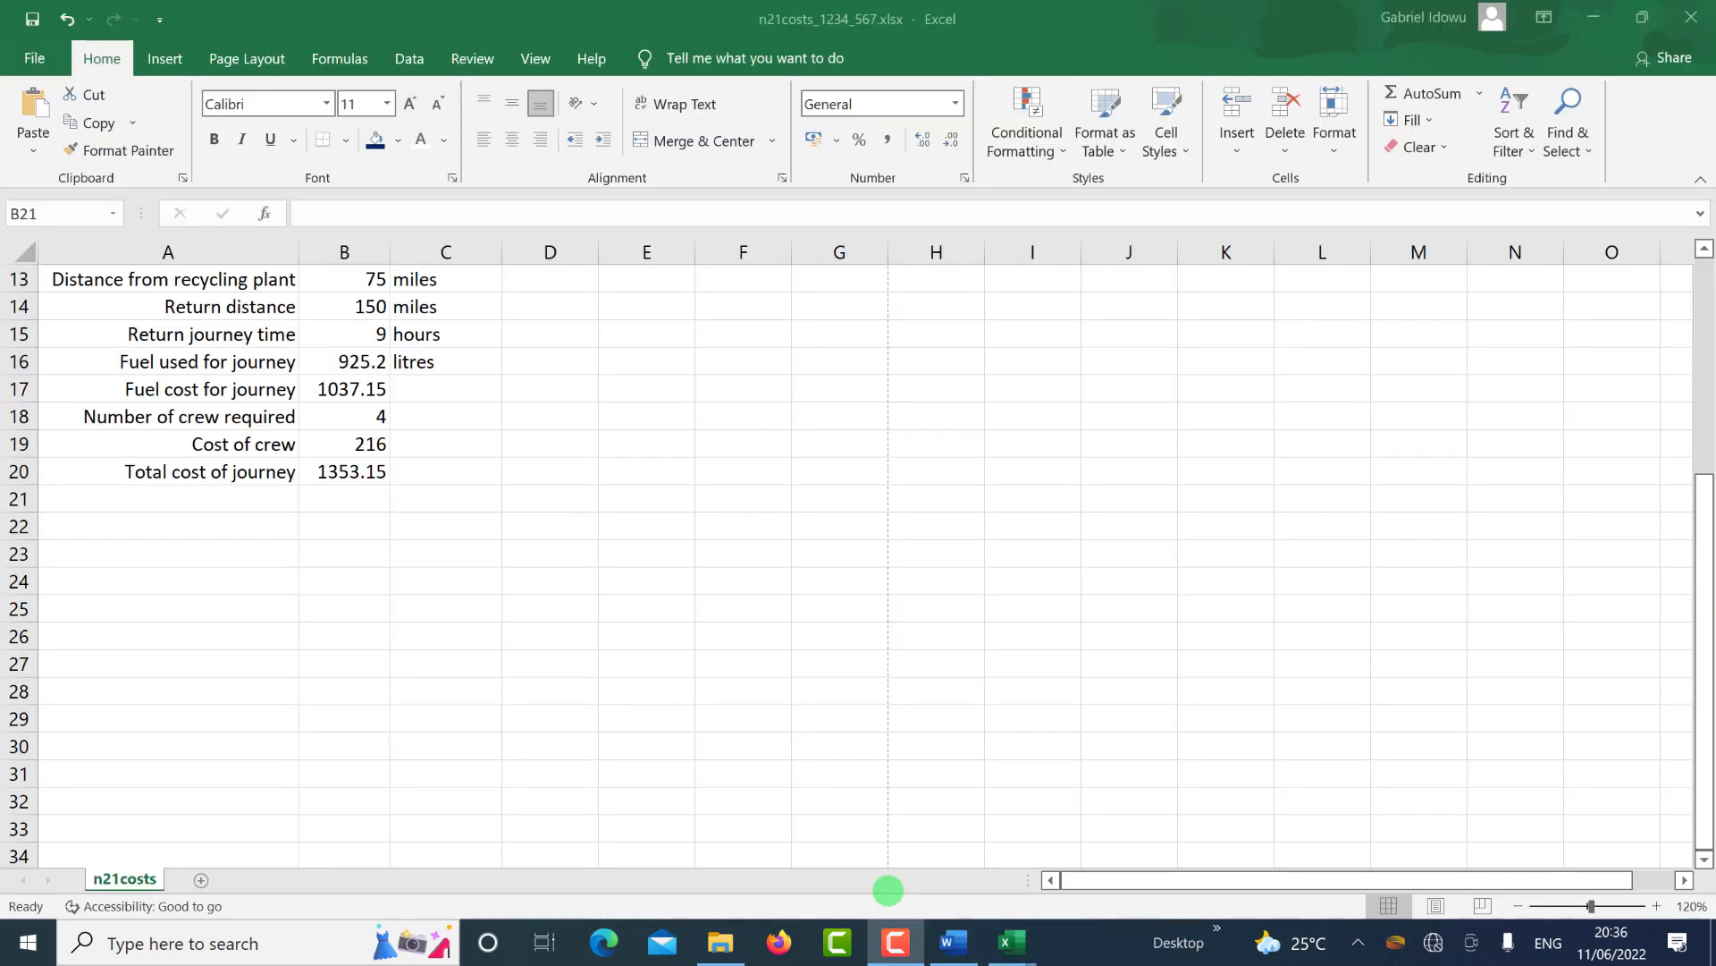
Format the fuel cost in B3 and the crew rates in B7:B8 with the $ English (United States) accounting format.
scroll(211, 491, "up", 4)
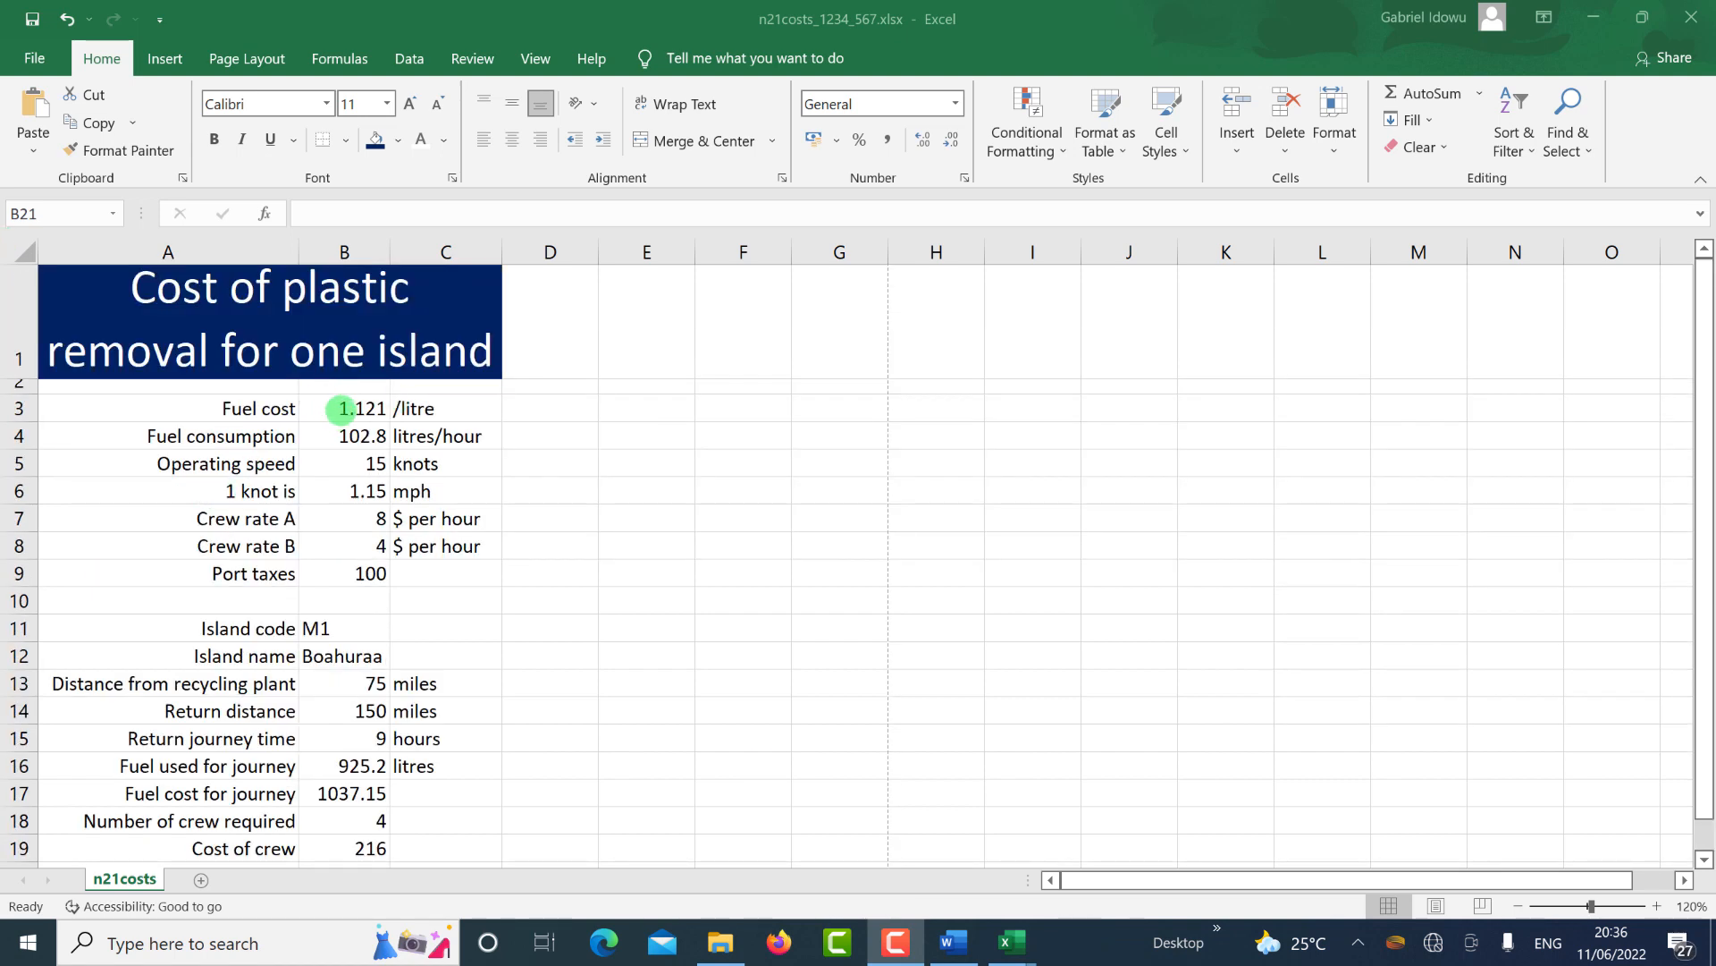
left_click(323, 409)
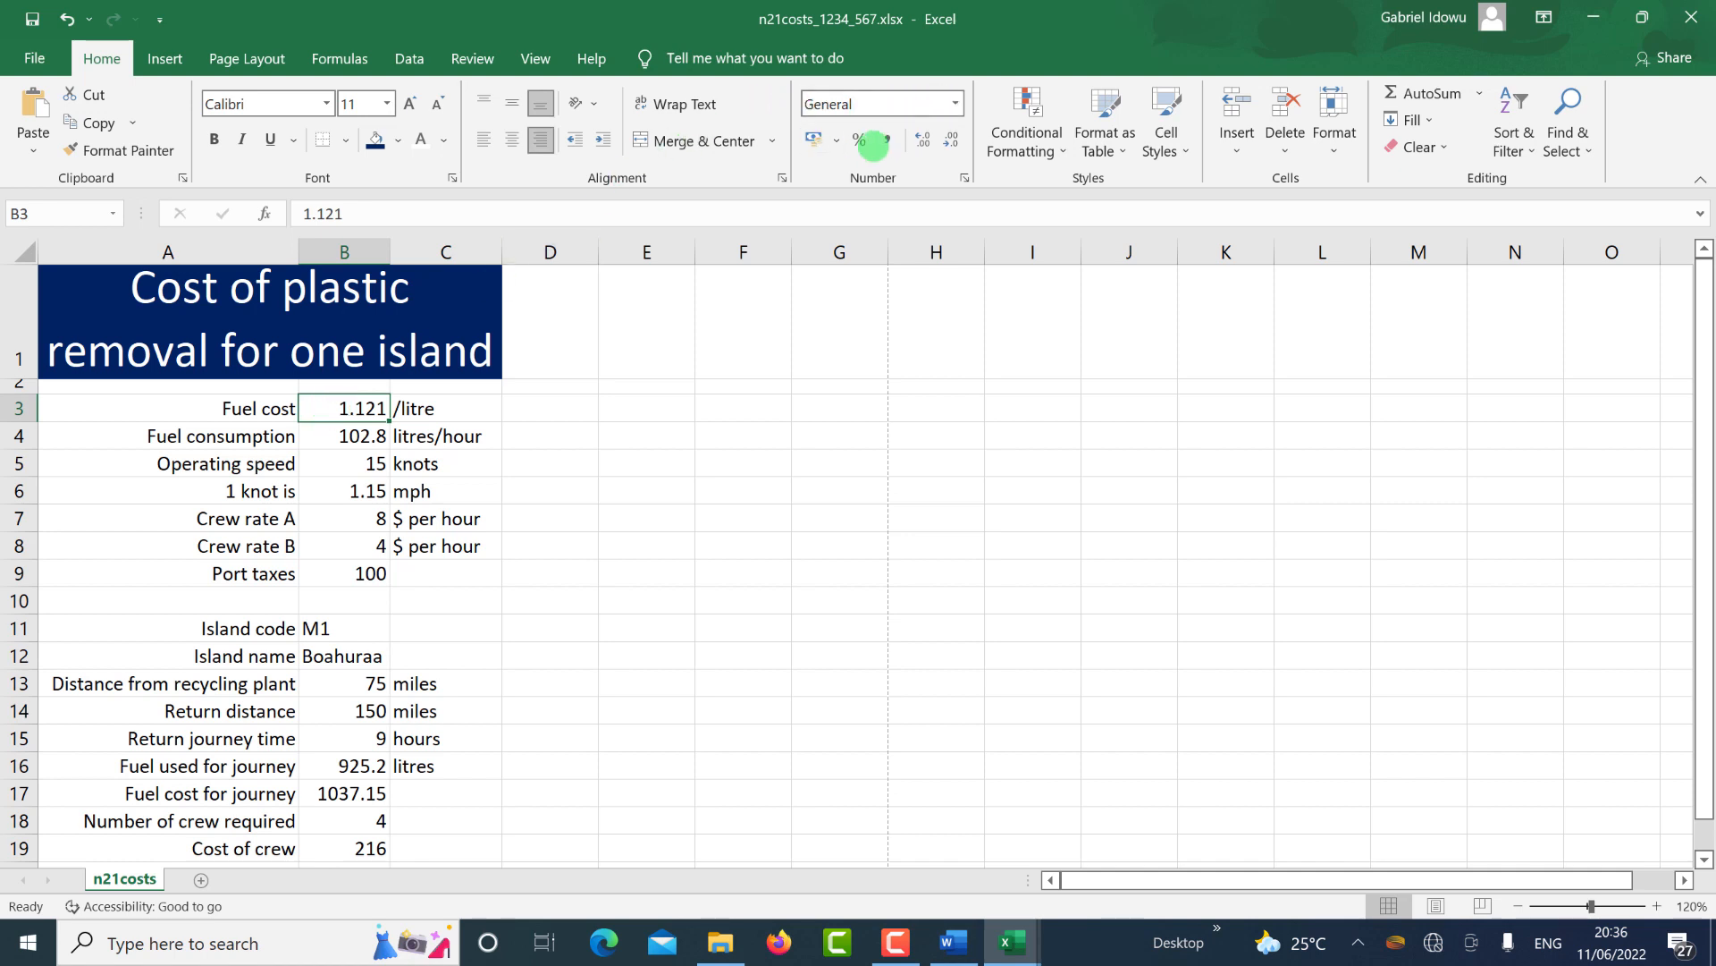
left_click(835, 141)
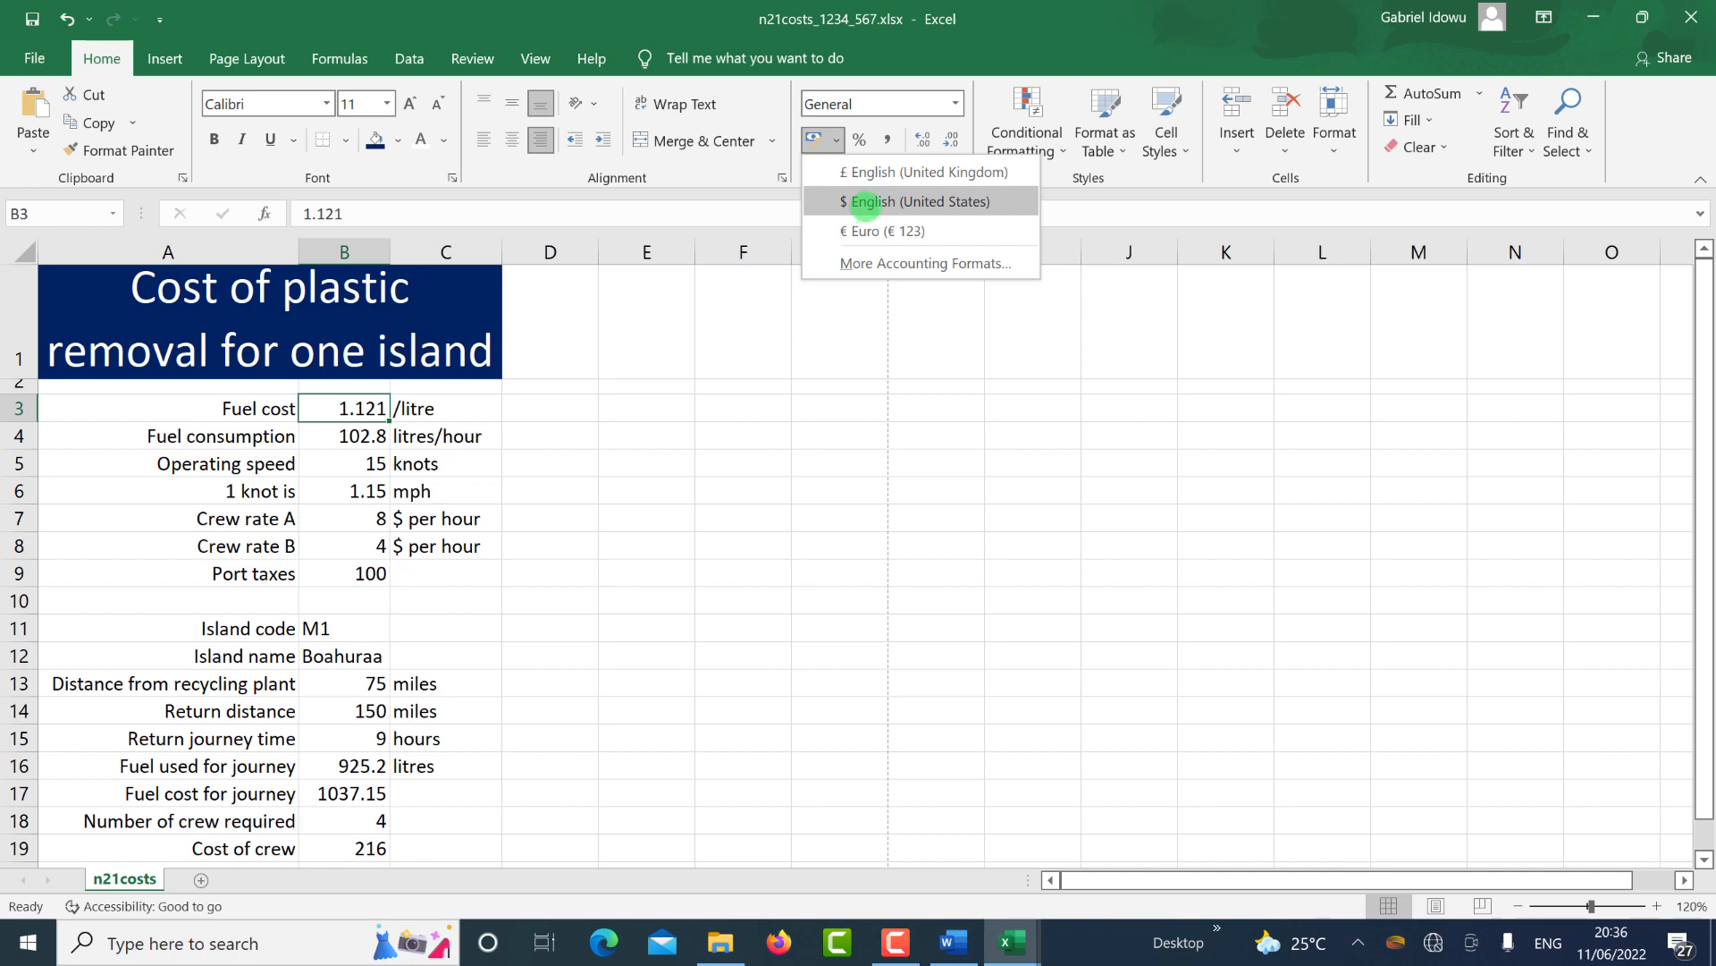
left_click(865, 203)
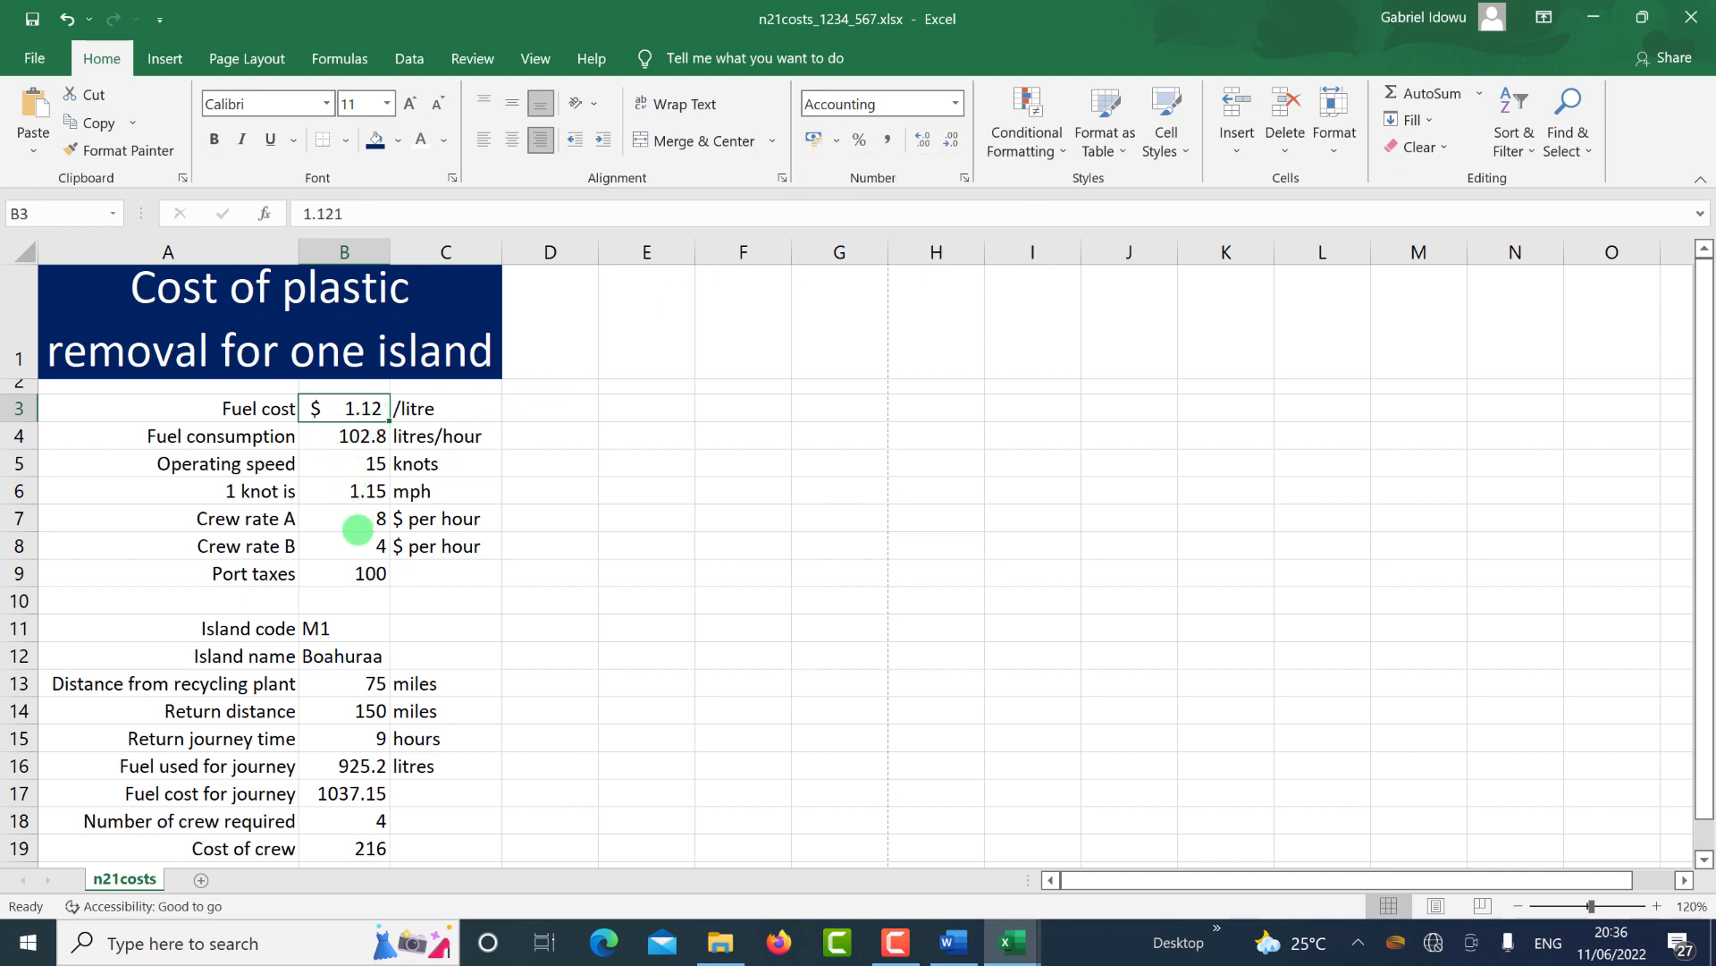
left_click_drag(356, 518, 366, 549)
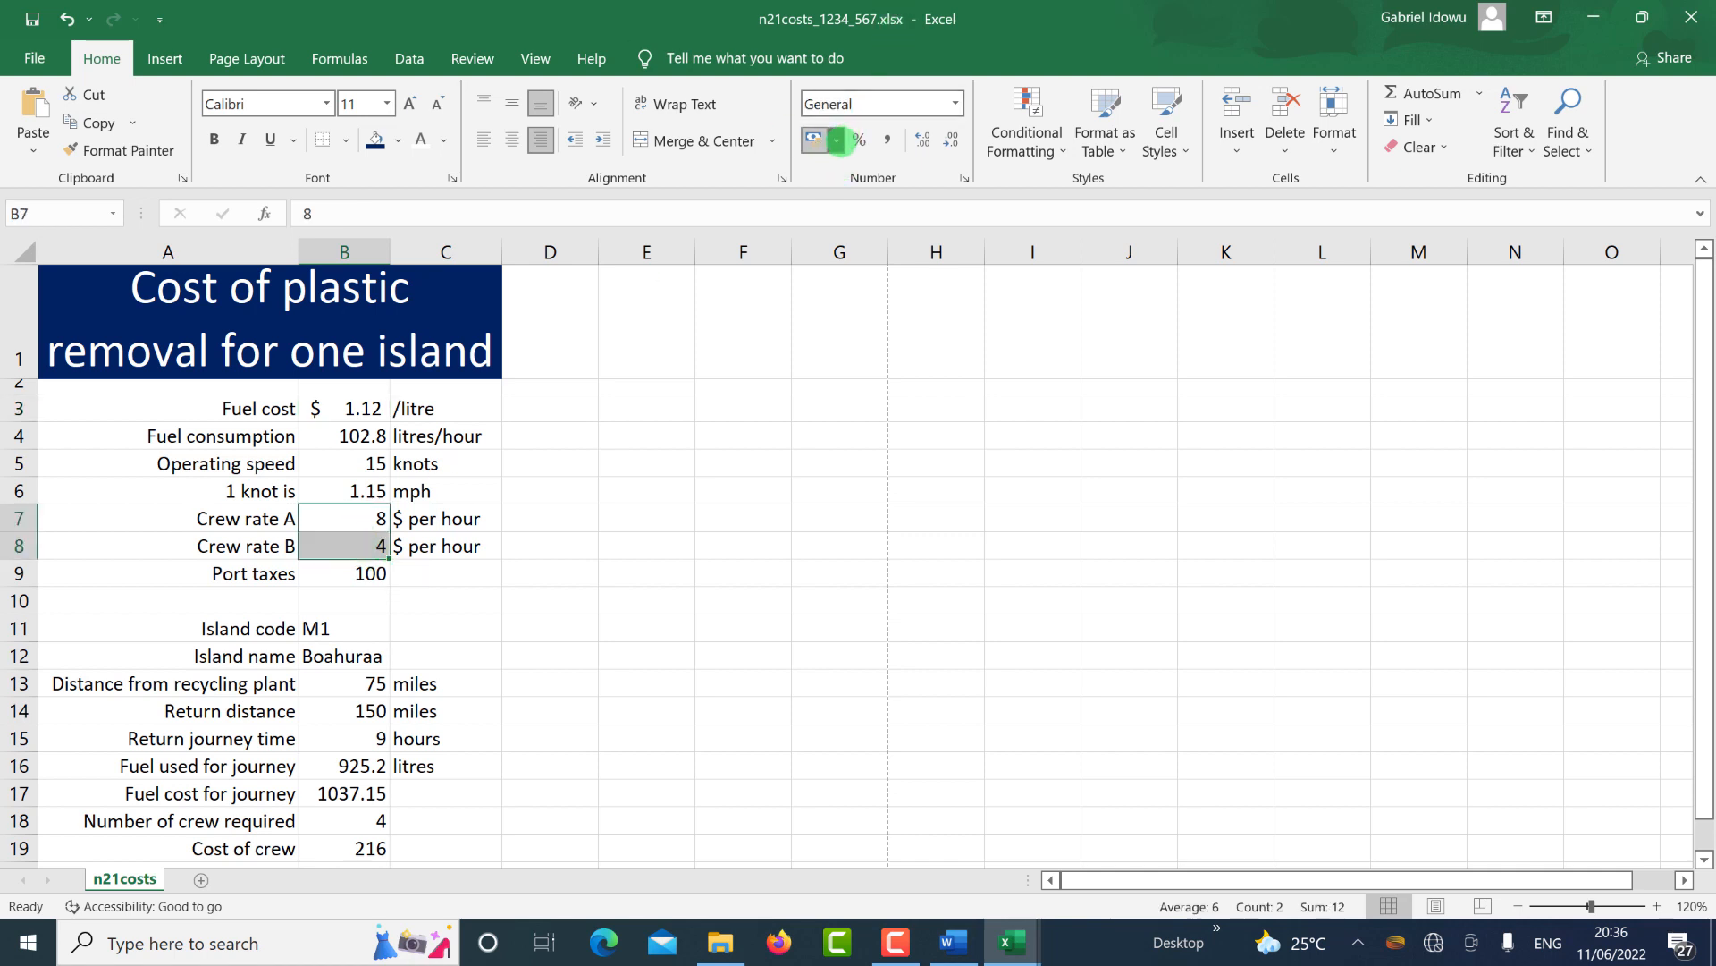
left_click(836, 139)
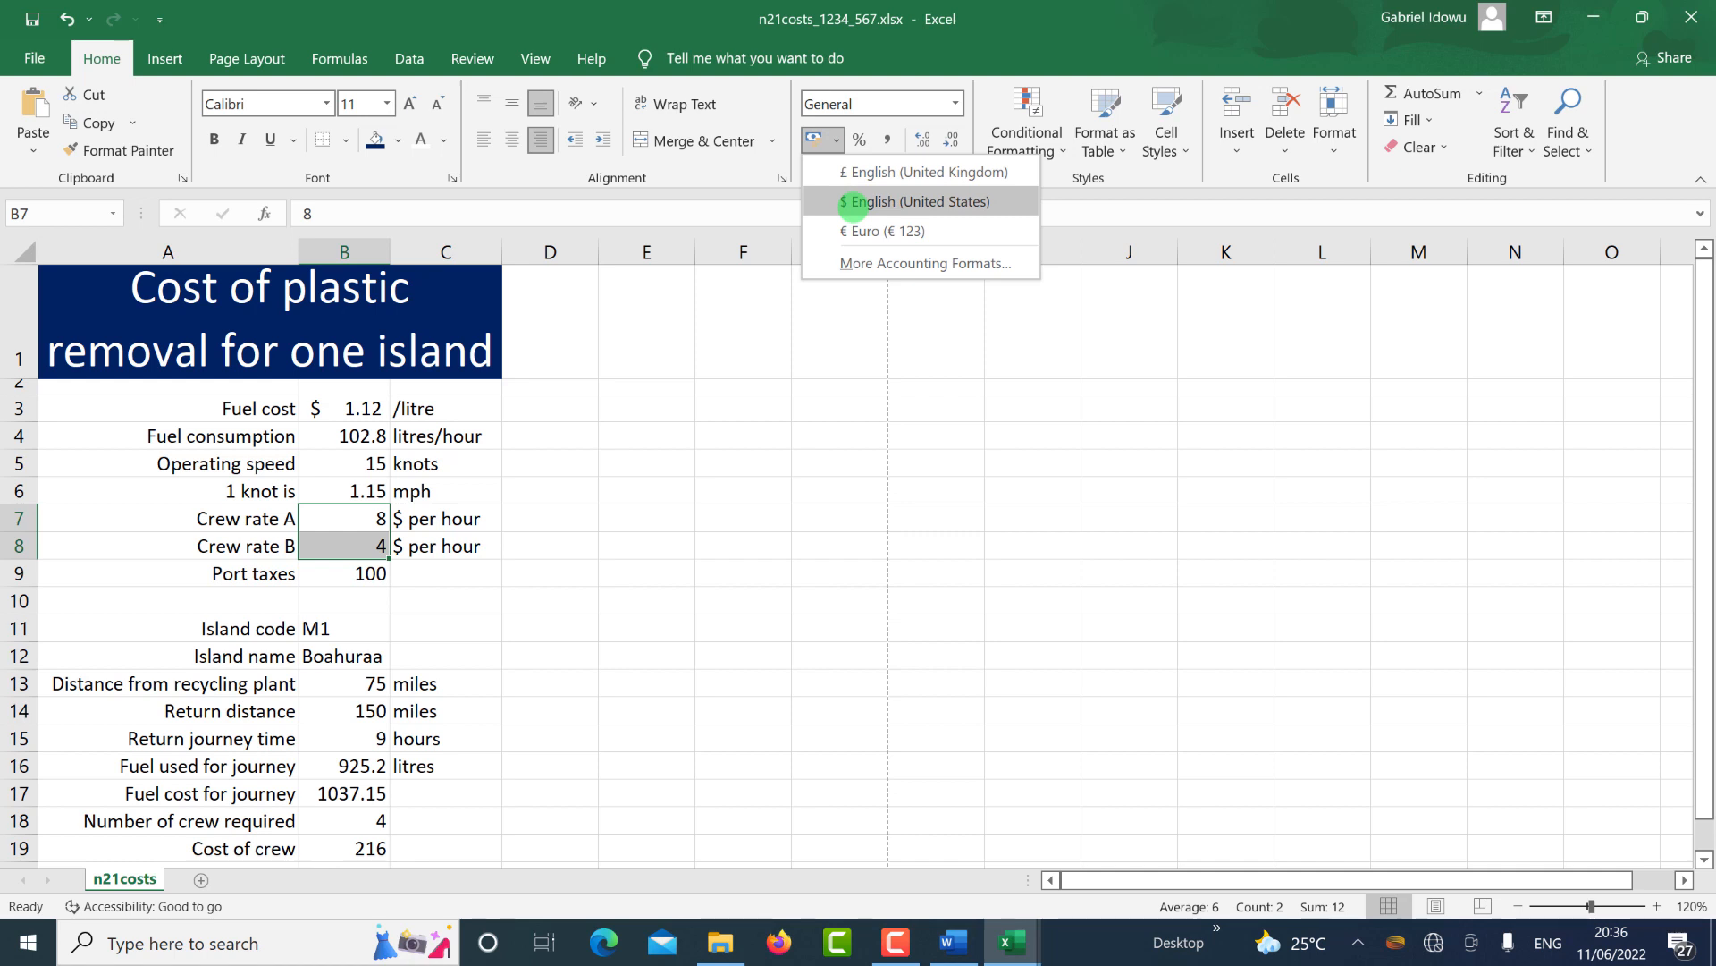
left_click(852, 204)
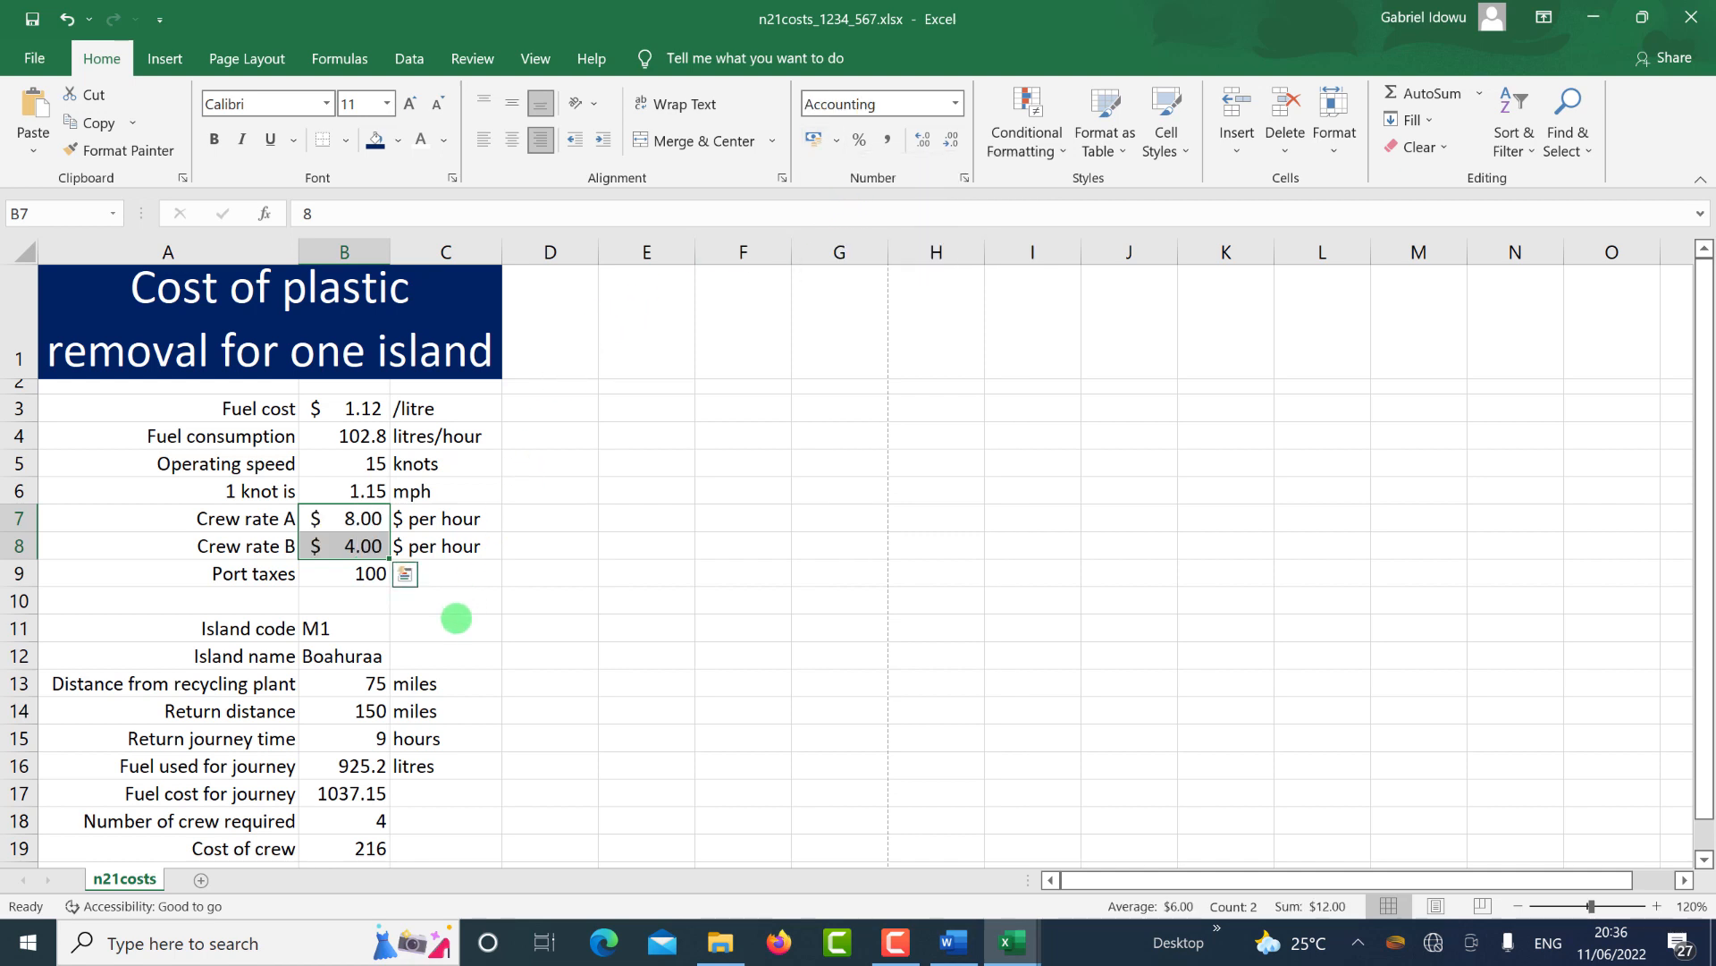
Apply the $ English (United States) accounting format to the port taxes in B9 and the fuel cost for journey in B17.
scroll(456, 618, "down", 1)
left_click(337, 420)
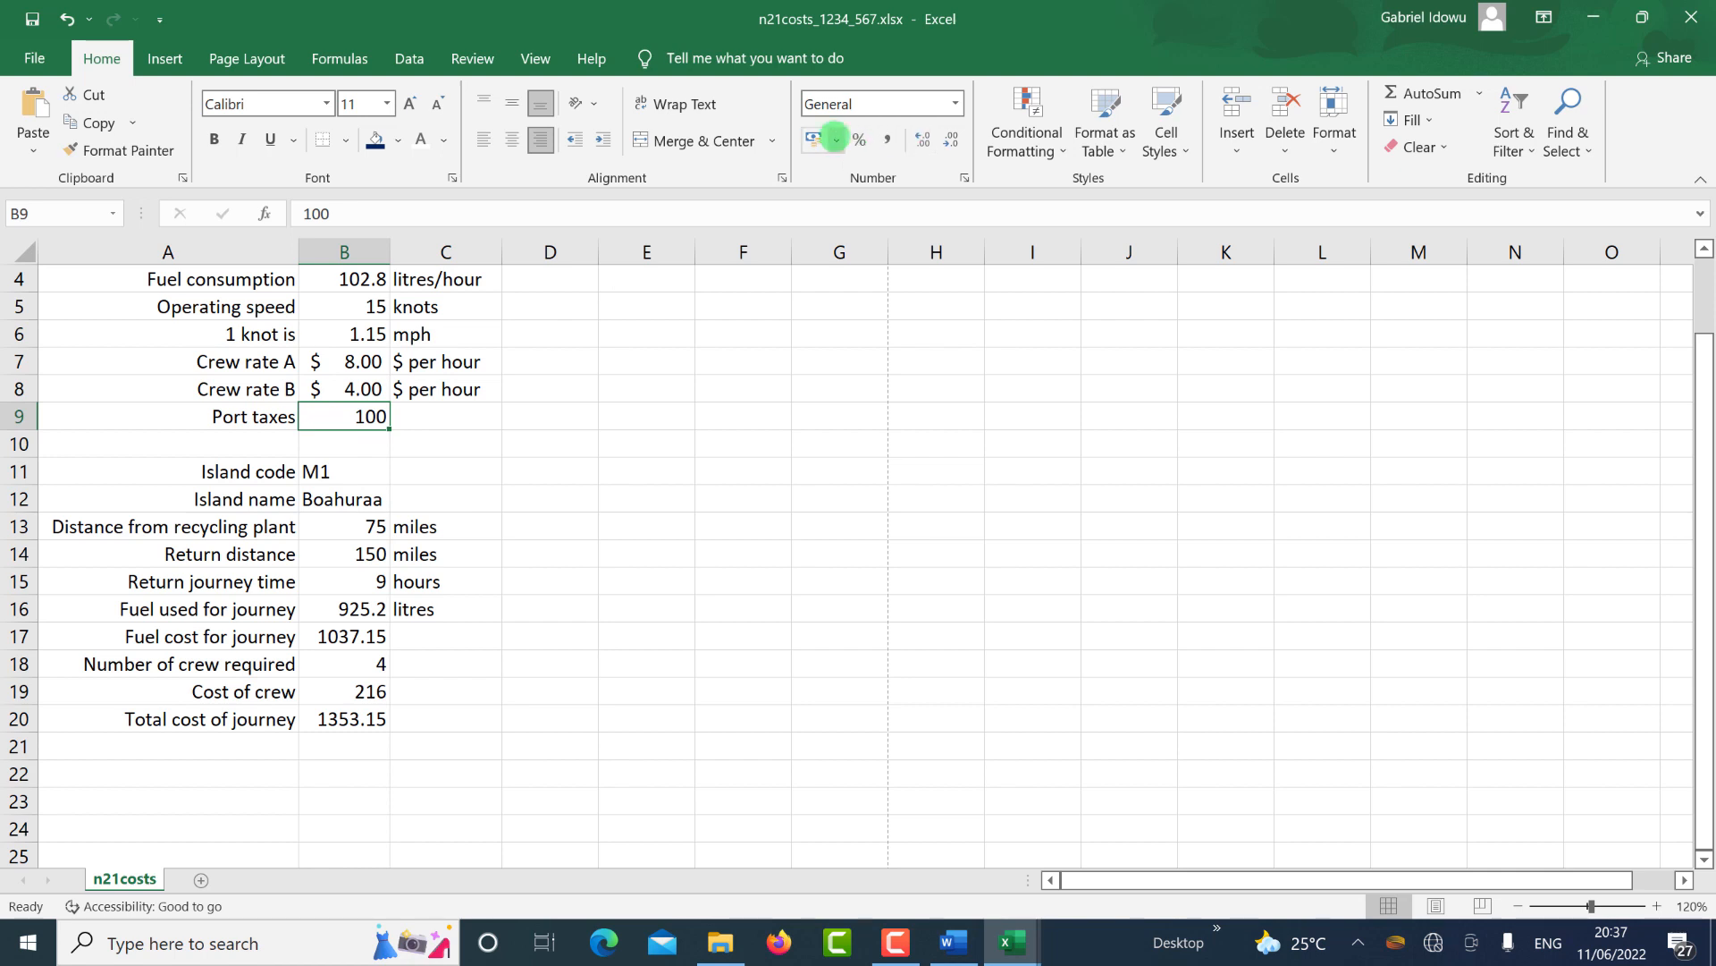
left_click(836, 139)
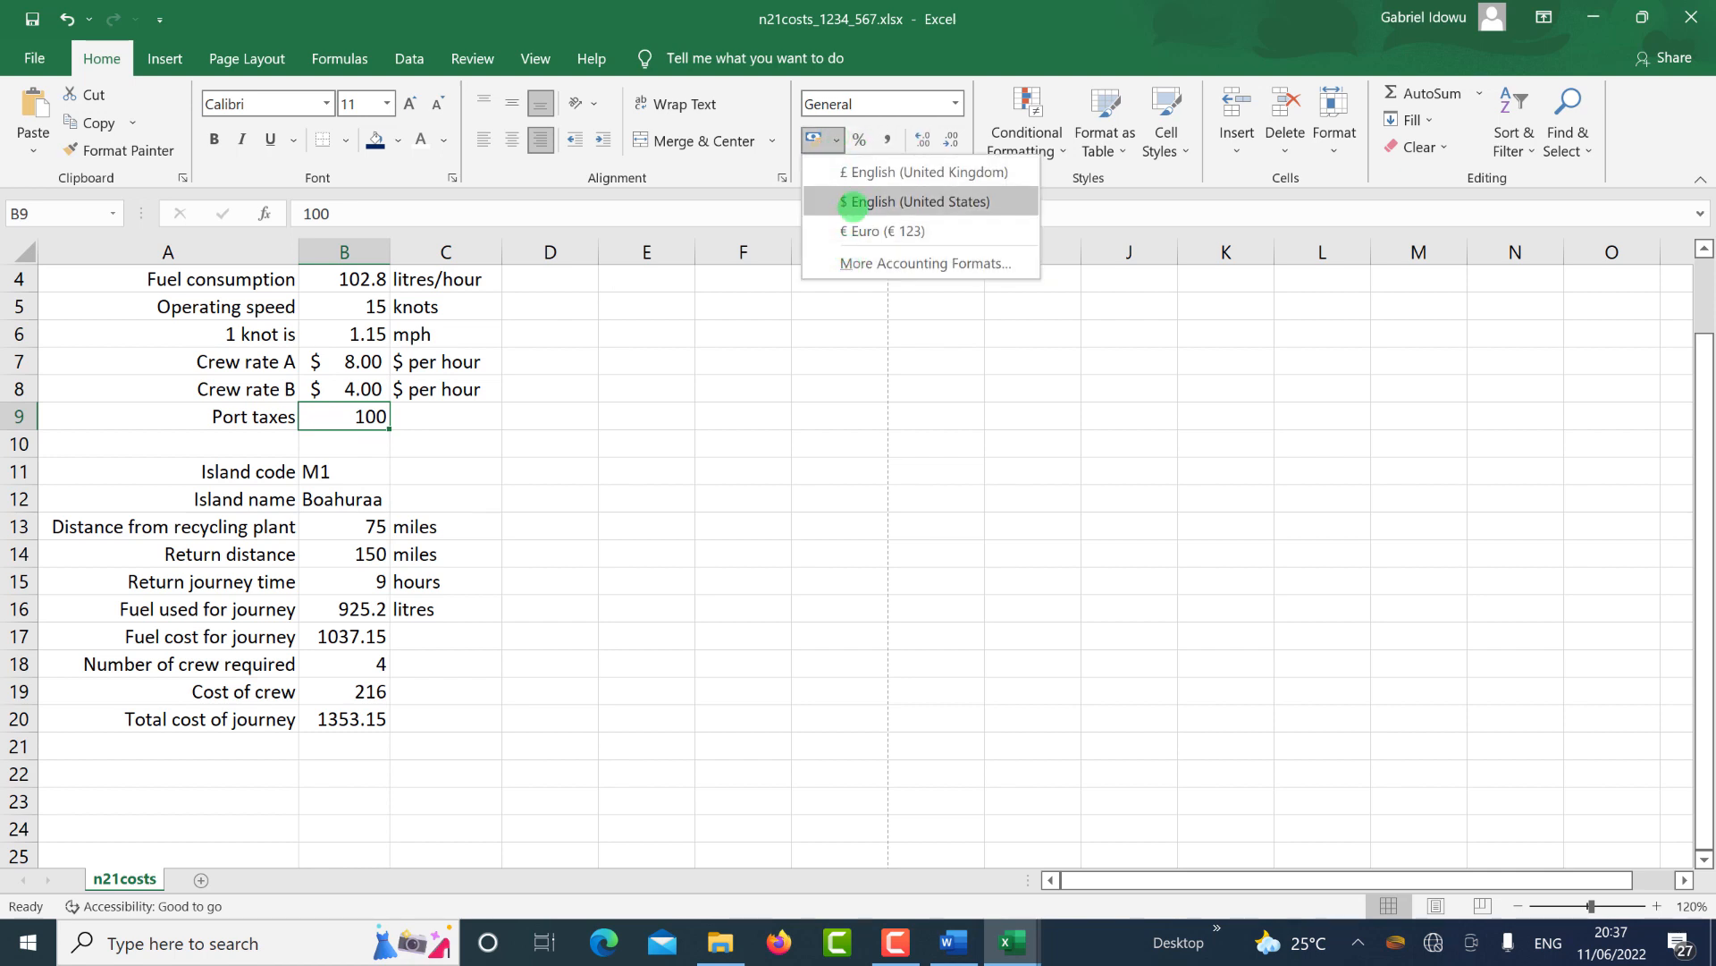
left_click(854, 202)
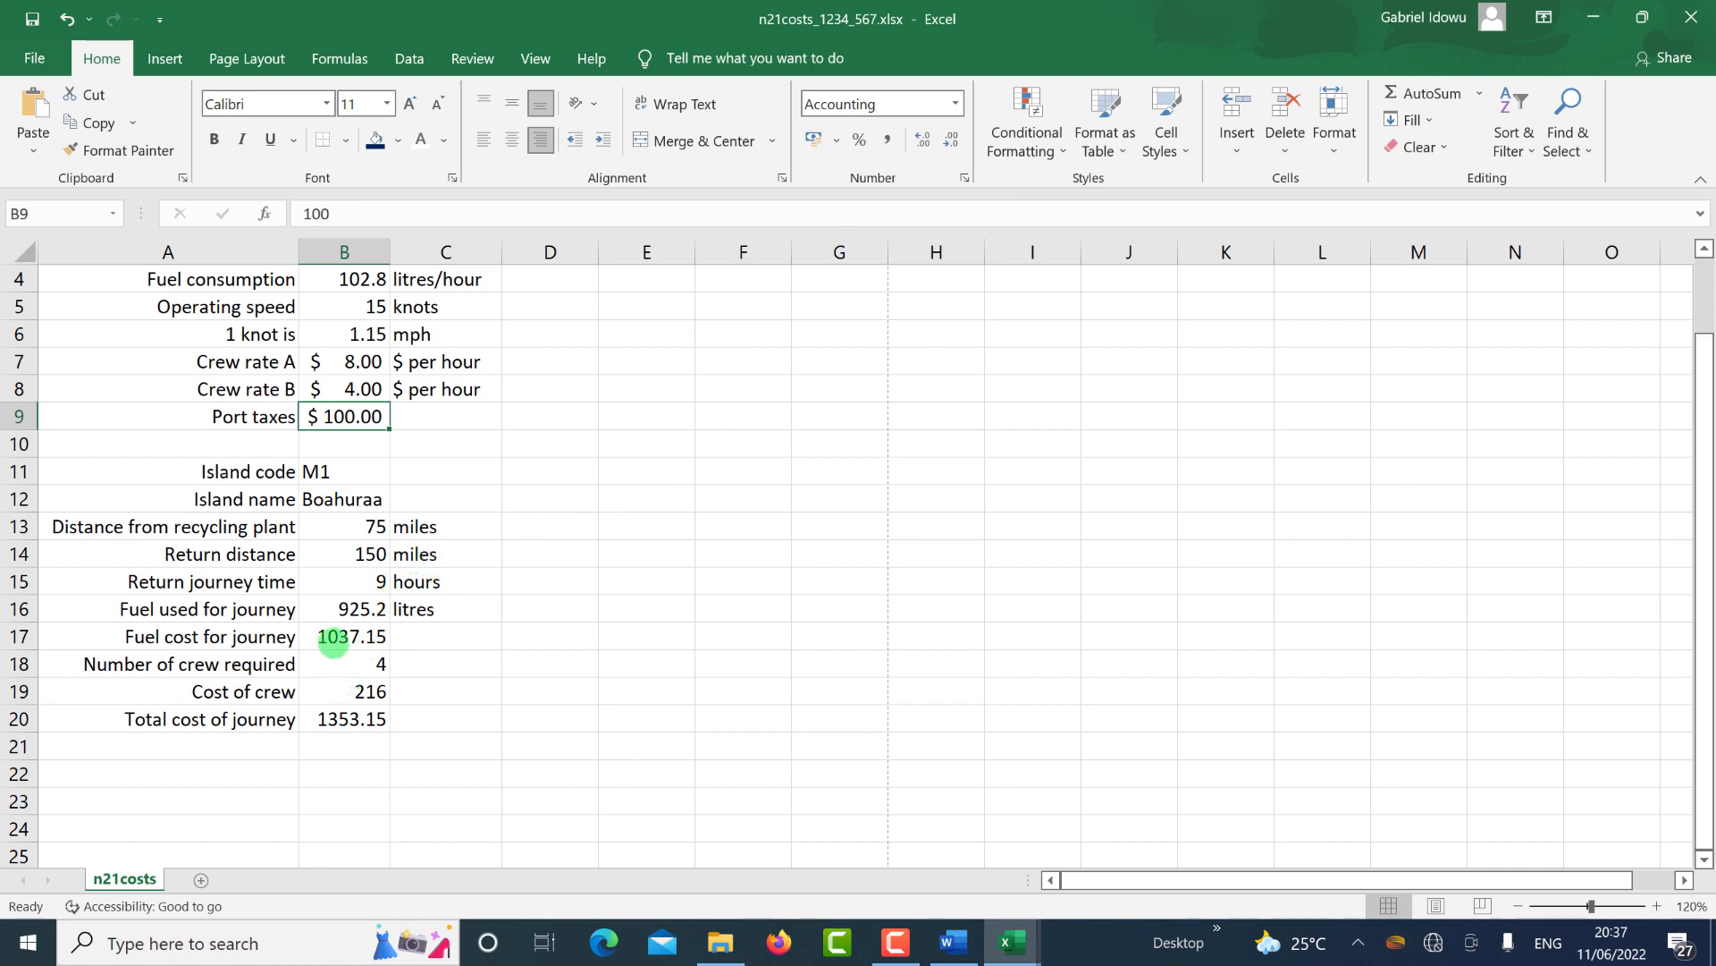
left_click(332, 642)
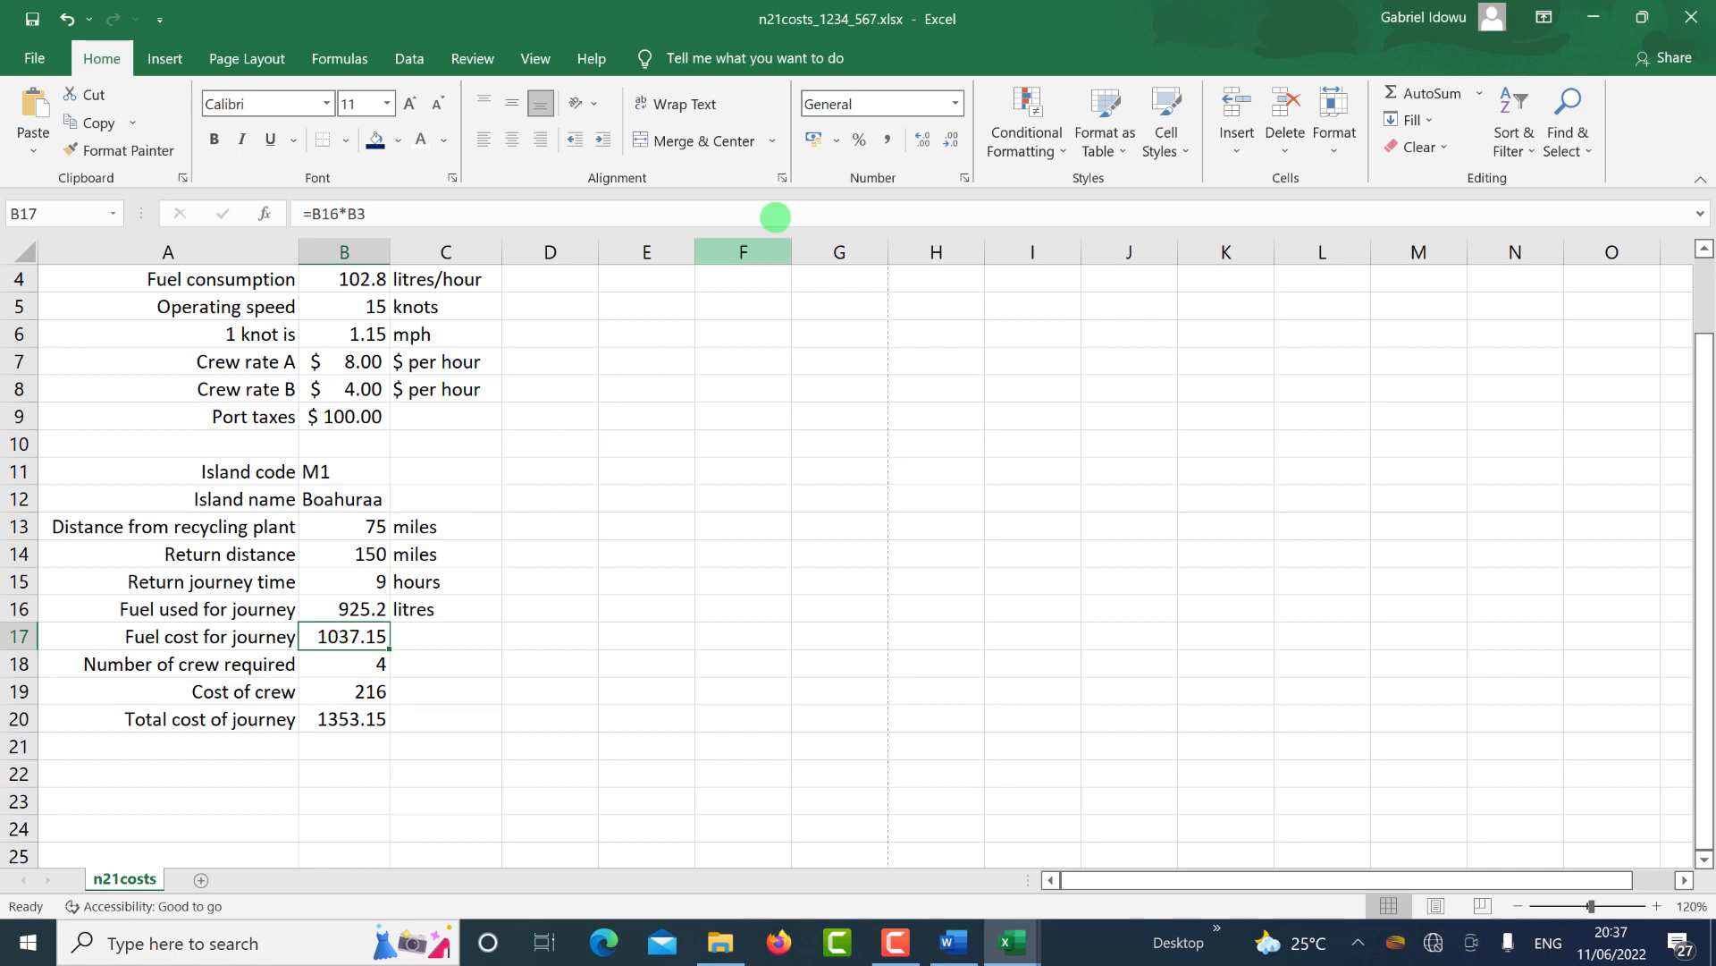
left_click(838, 140)
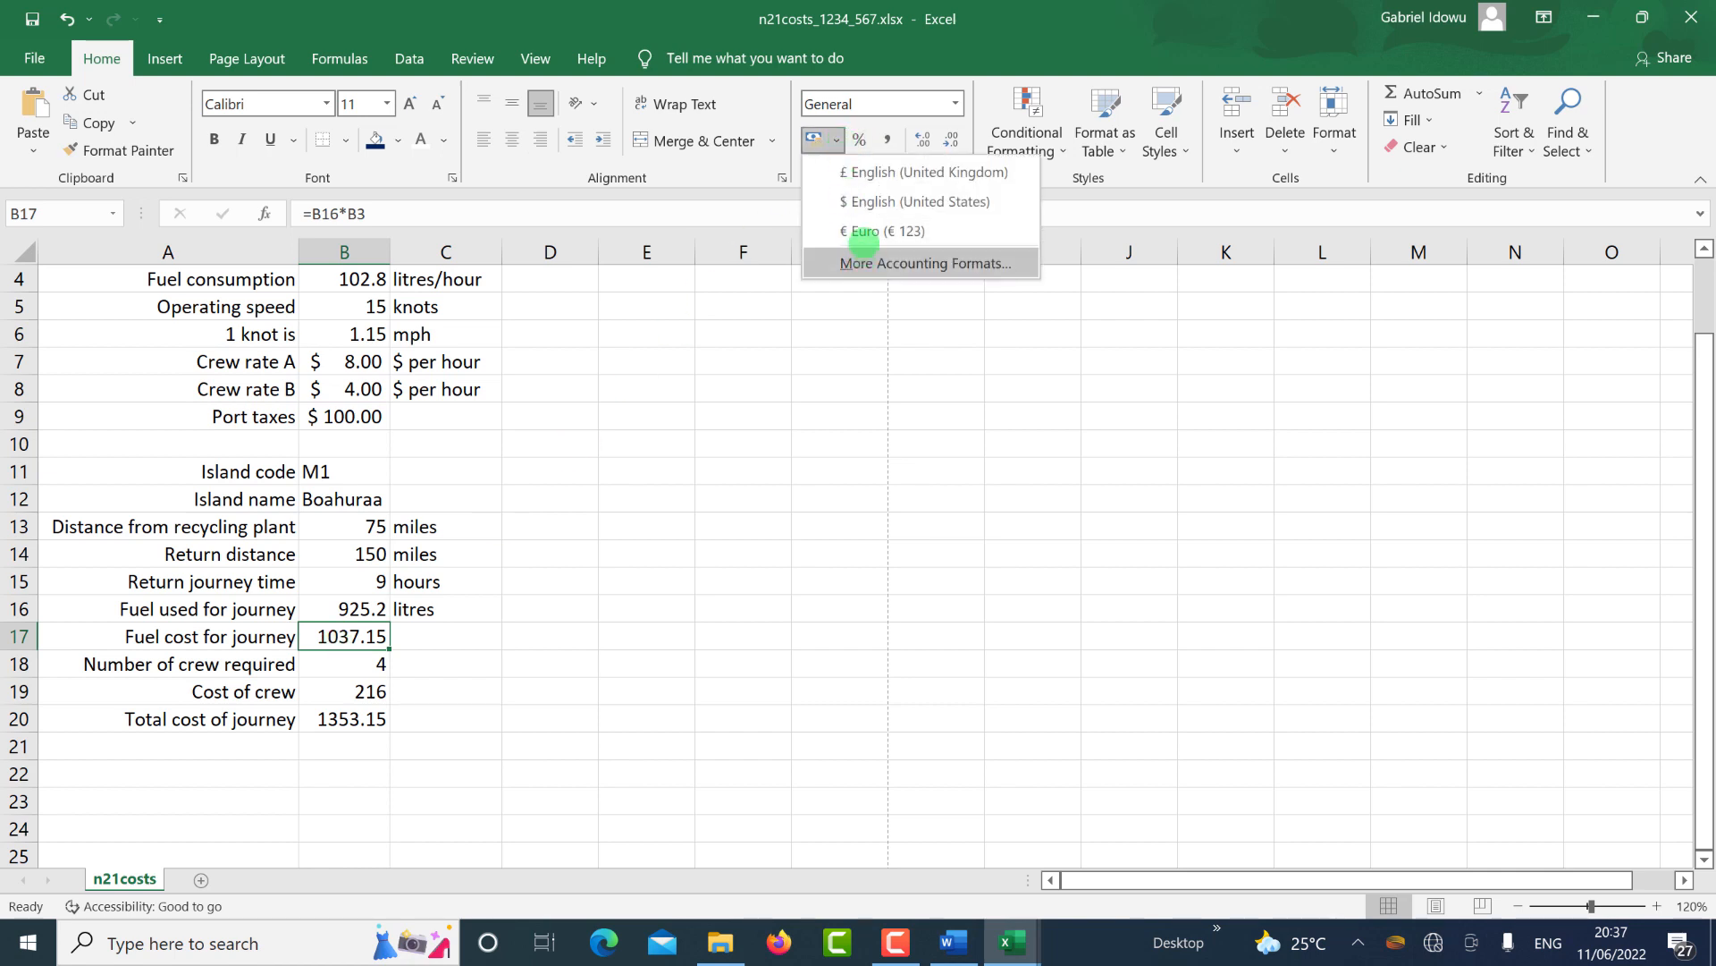
left_click(874, 202)
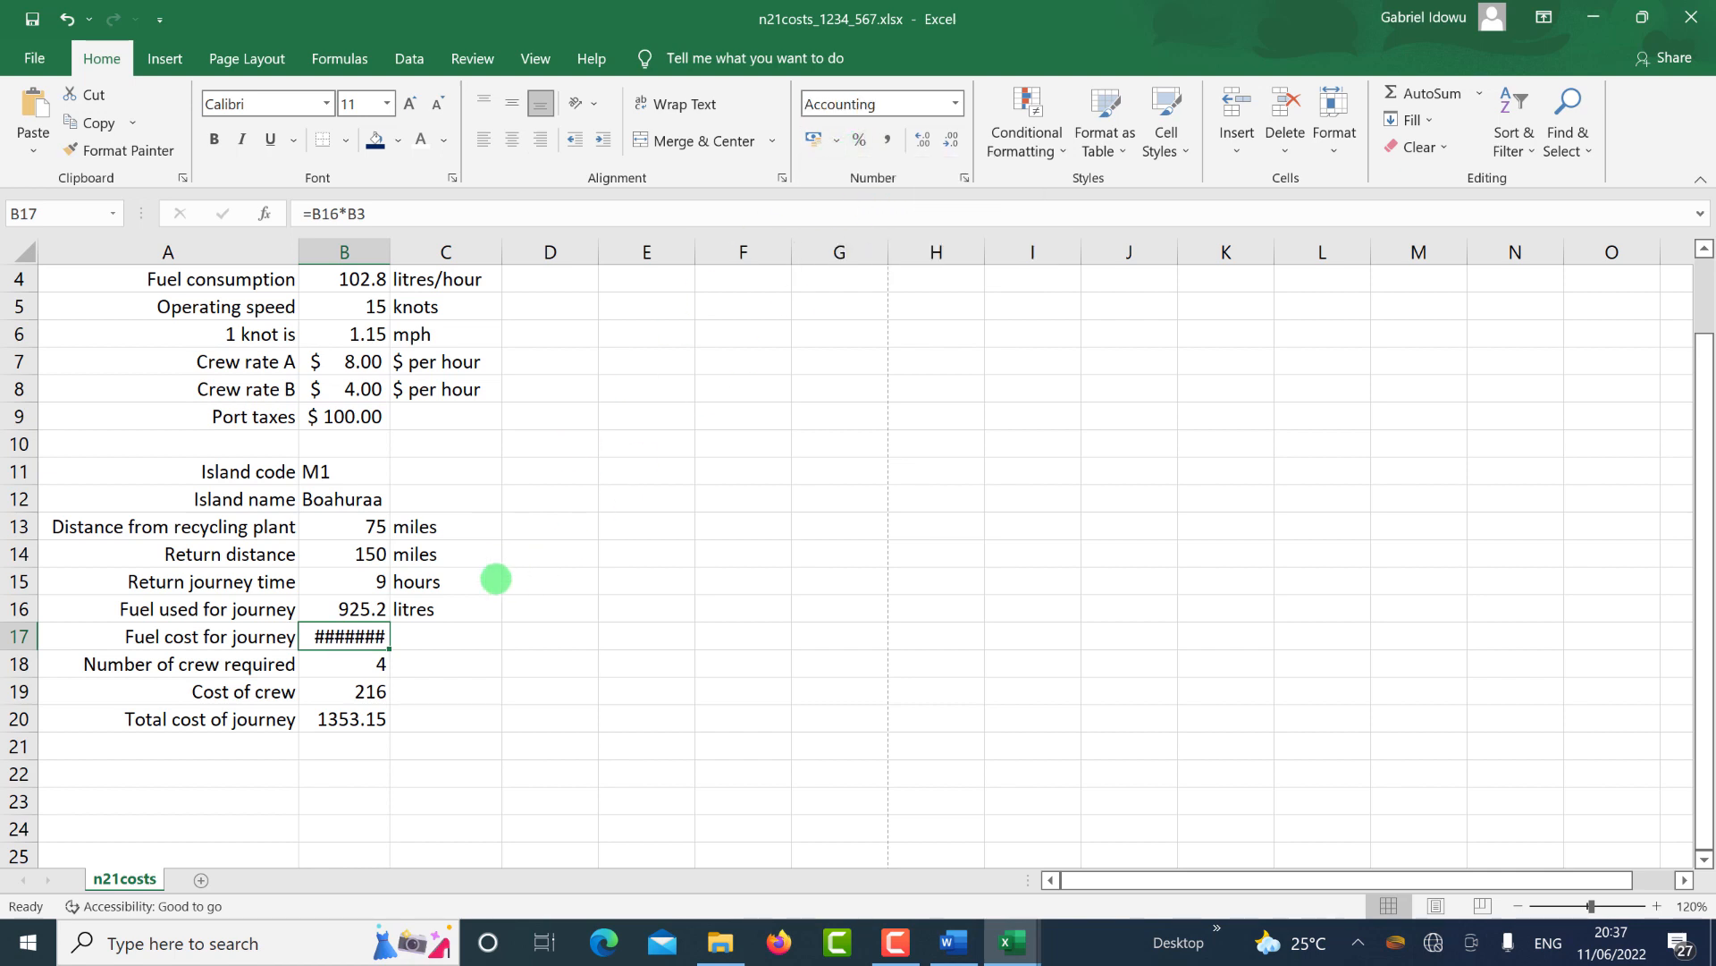
Format the cost of crew and total cost of journey in B19:B20 as $ English (United States) accounting values.
left_click(344, 696)
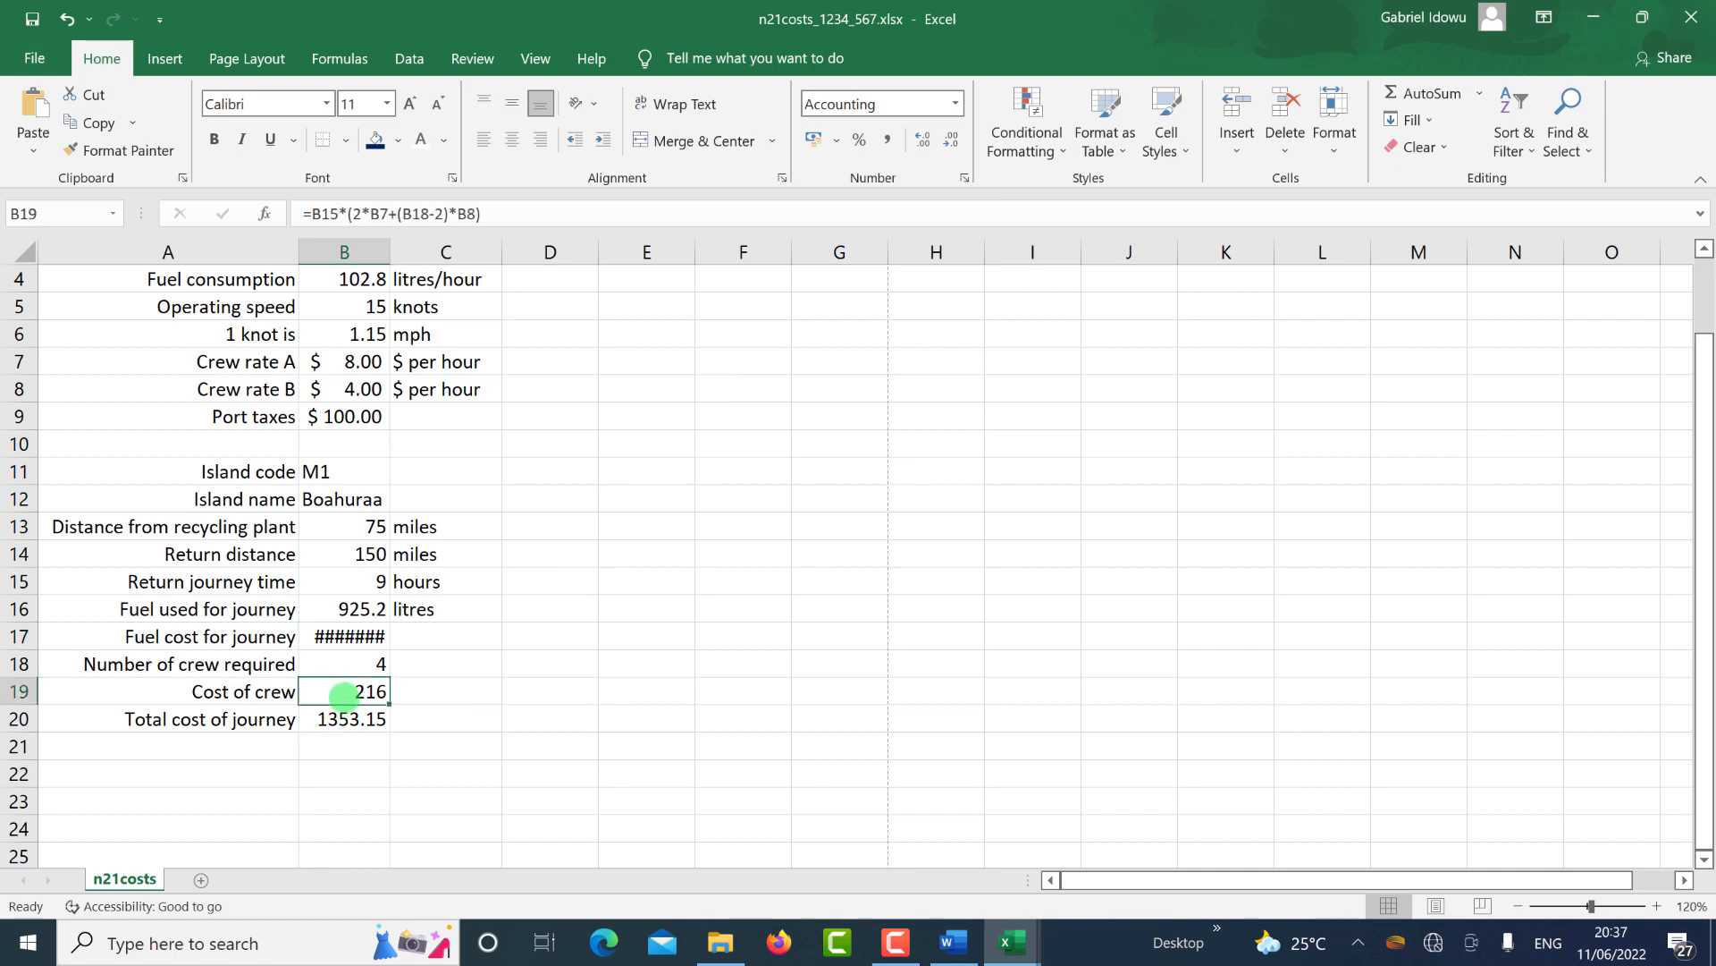
left_click_drag(344, 694, 362, 726)
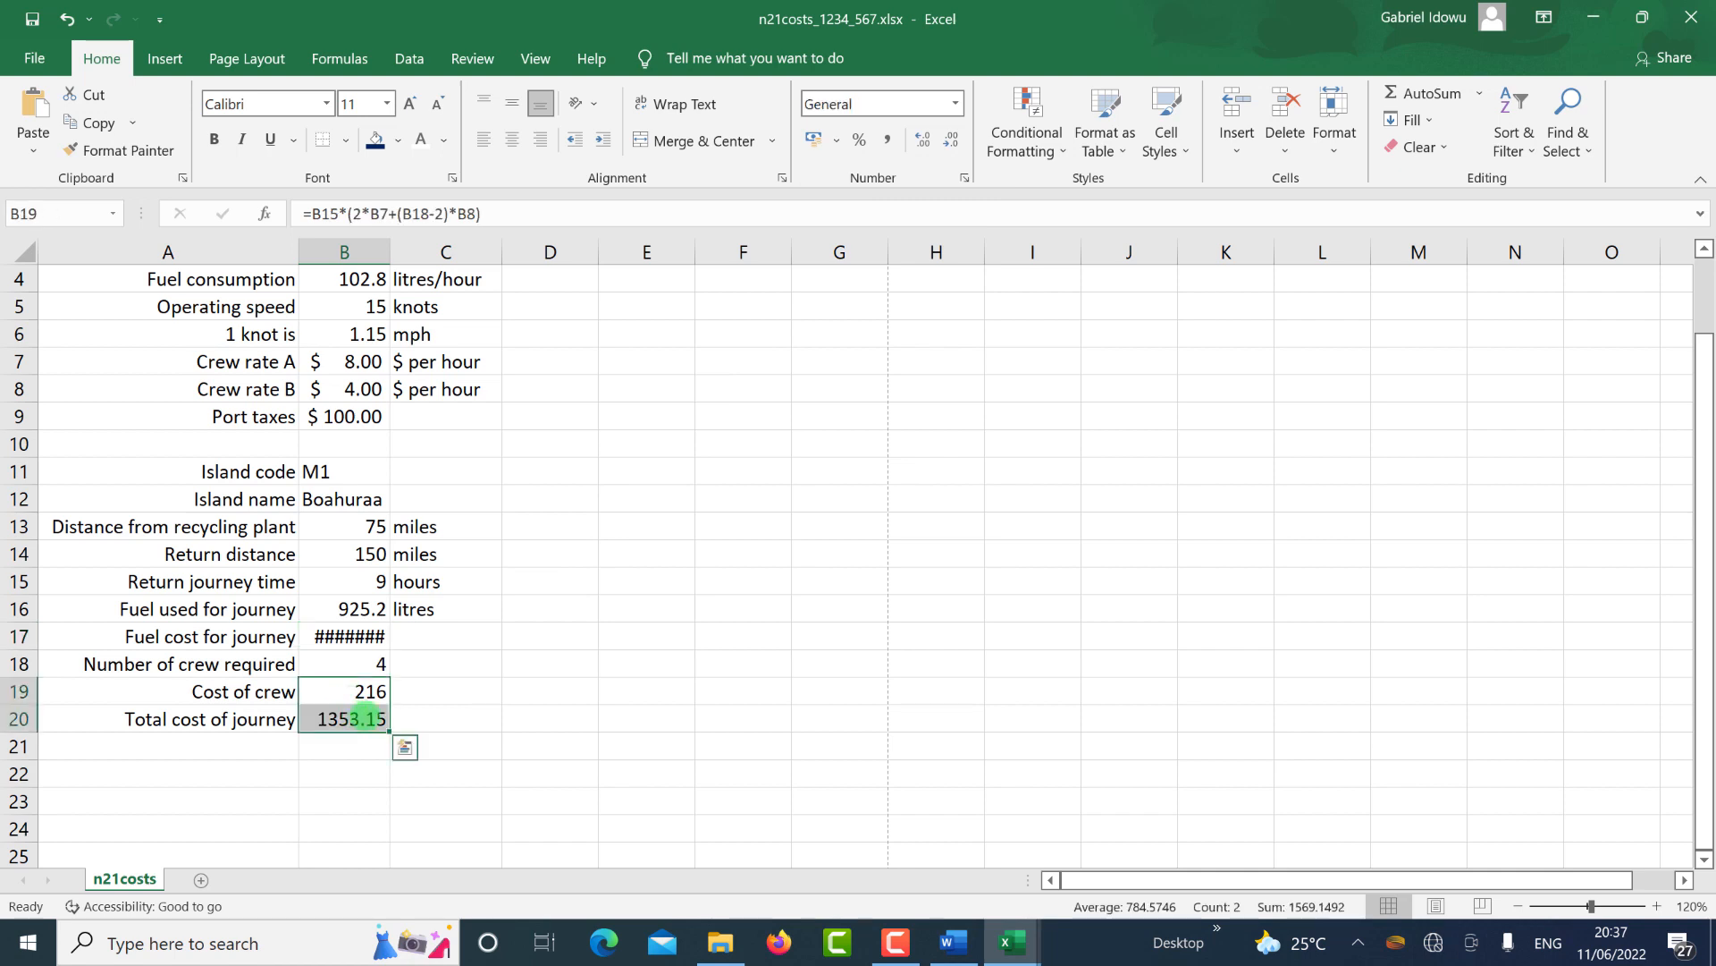
left_click(837, 143)
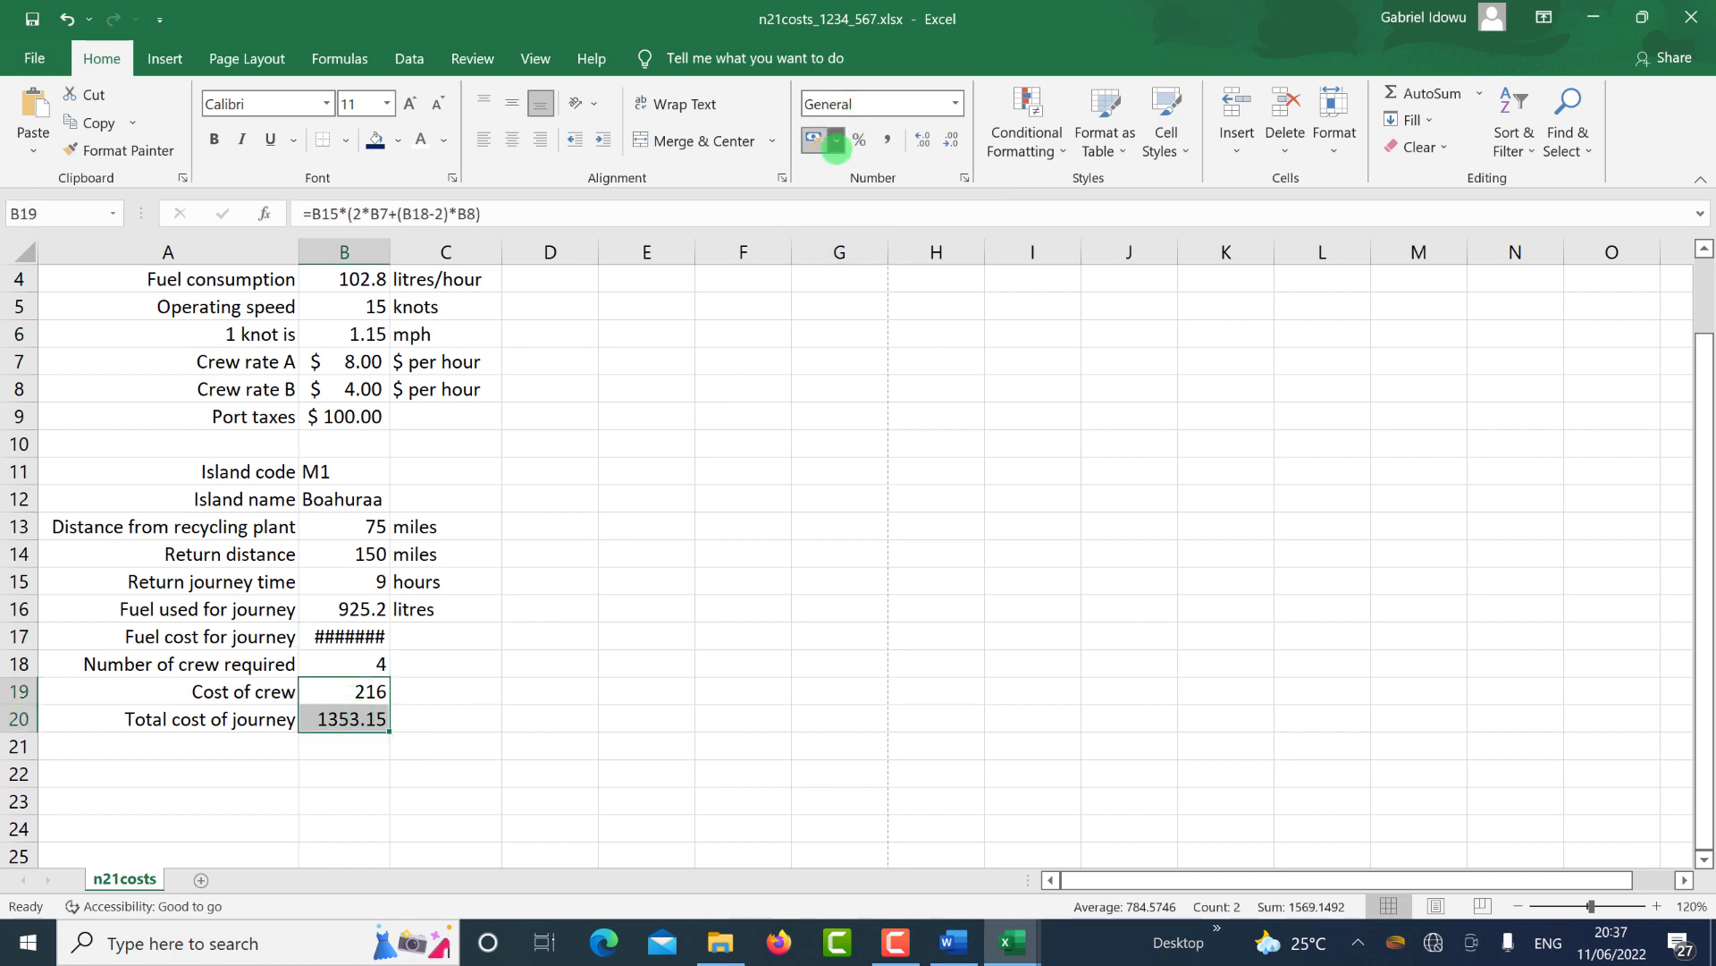
left_click(854, 203)
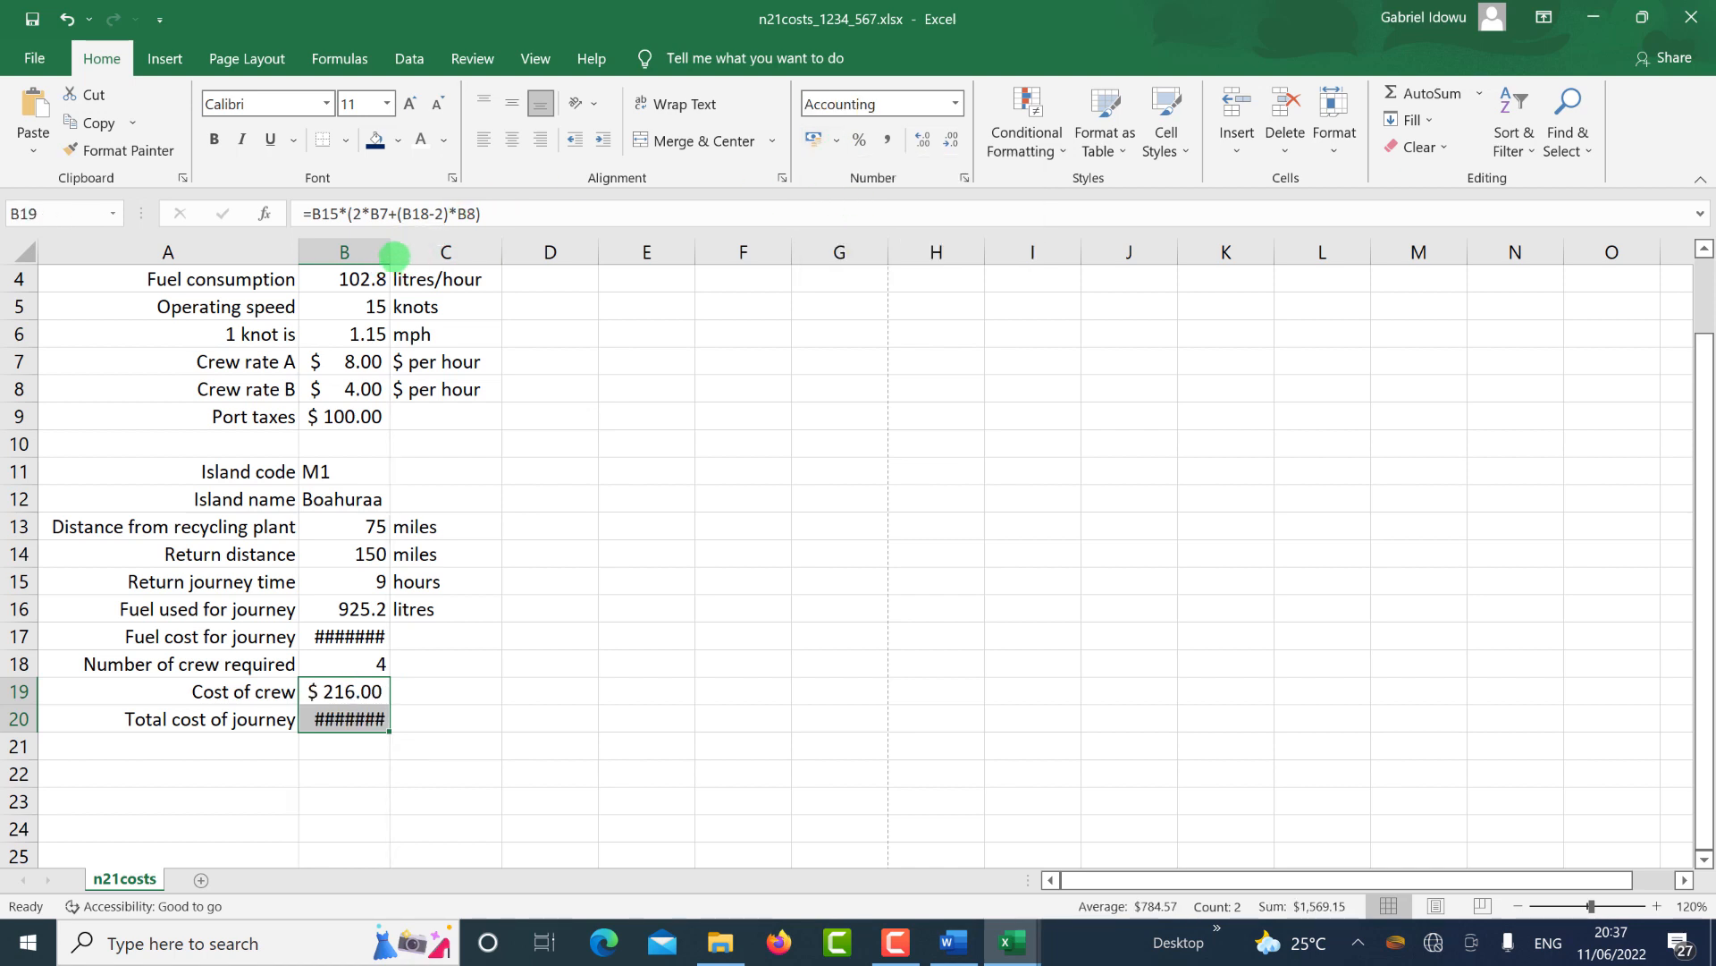
Autofit column B's width to its contents and check the formatted values throughout the sheet.
double_click(394, 257)
scroll(403, 531, "up", 1)
scroll(402, 531, "up", 1)
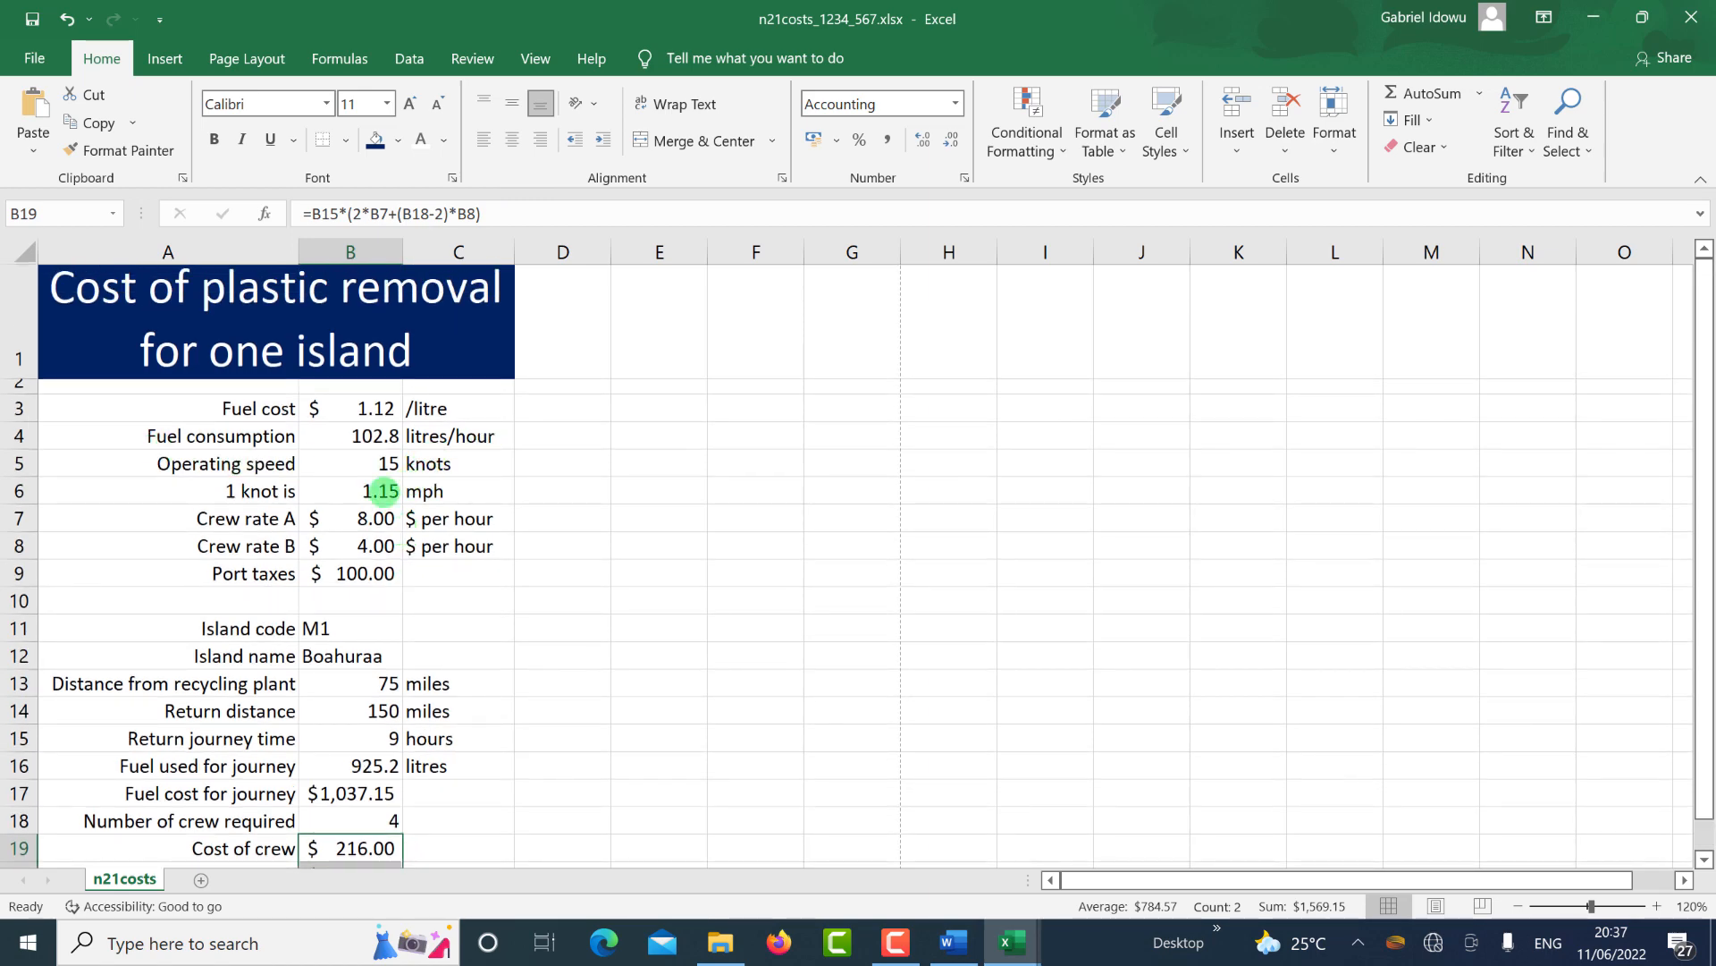
scroll(382, 491, "down", 1)
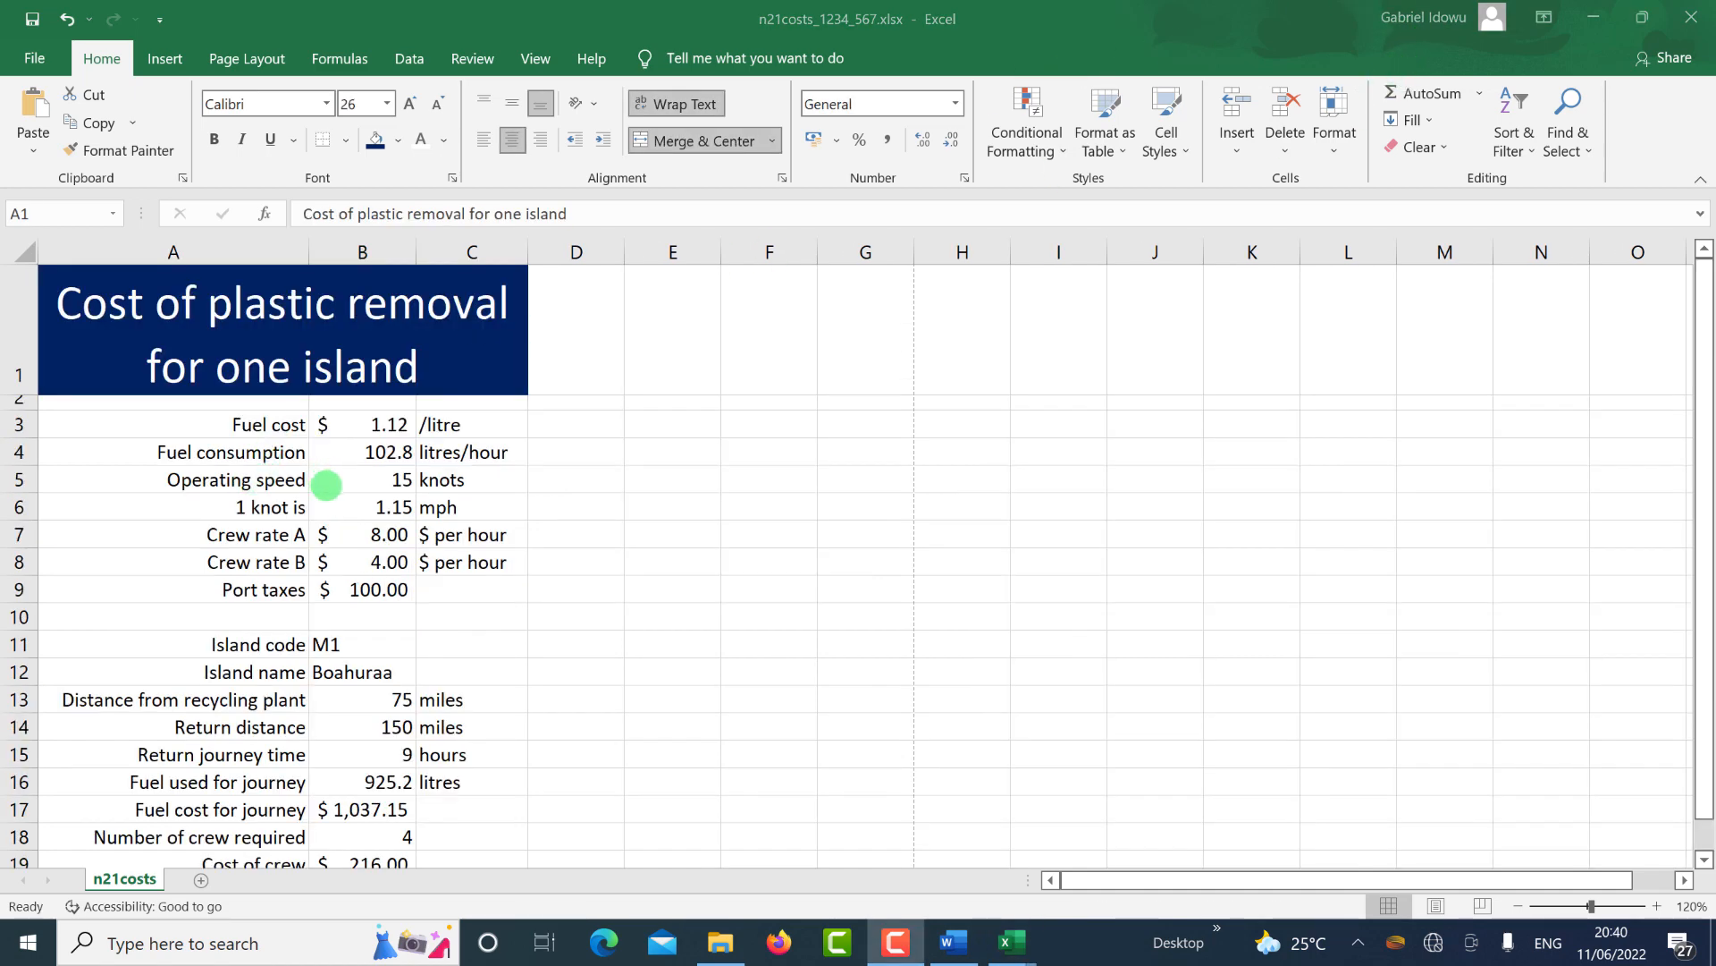
scroll(326, 484, "down", 3)
scroll(329, 489, "up", 3)
Switch to the question paper PDF in Edge and highlight "Save your spreadsheet.", "row and column headings are displayed" and "the formulae" in question 14.
key("ctrl+super+Left")
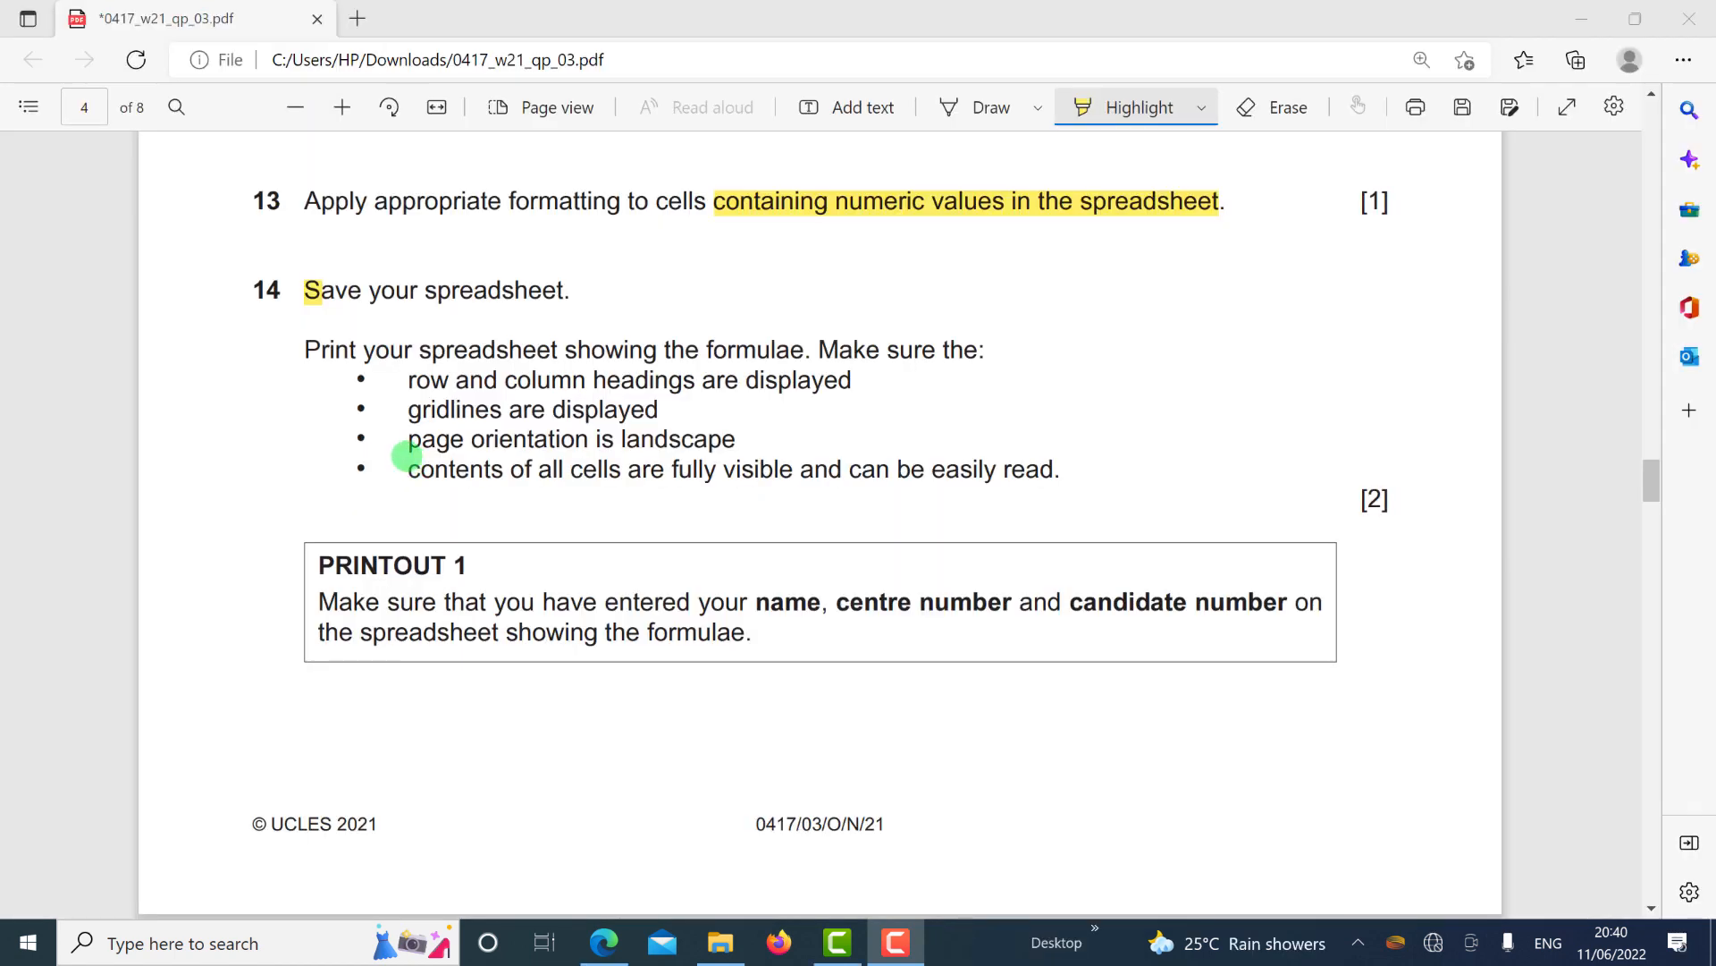
left_click_drag(310, 290, 580, 291)
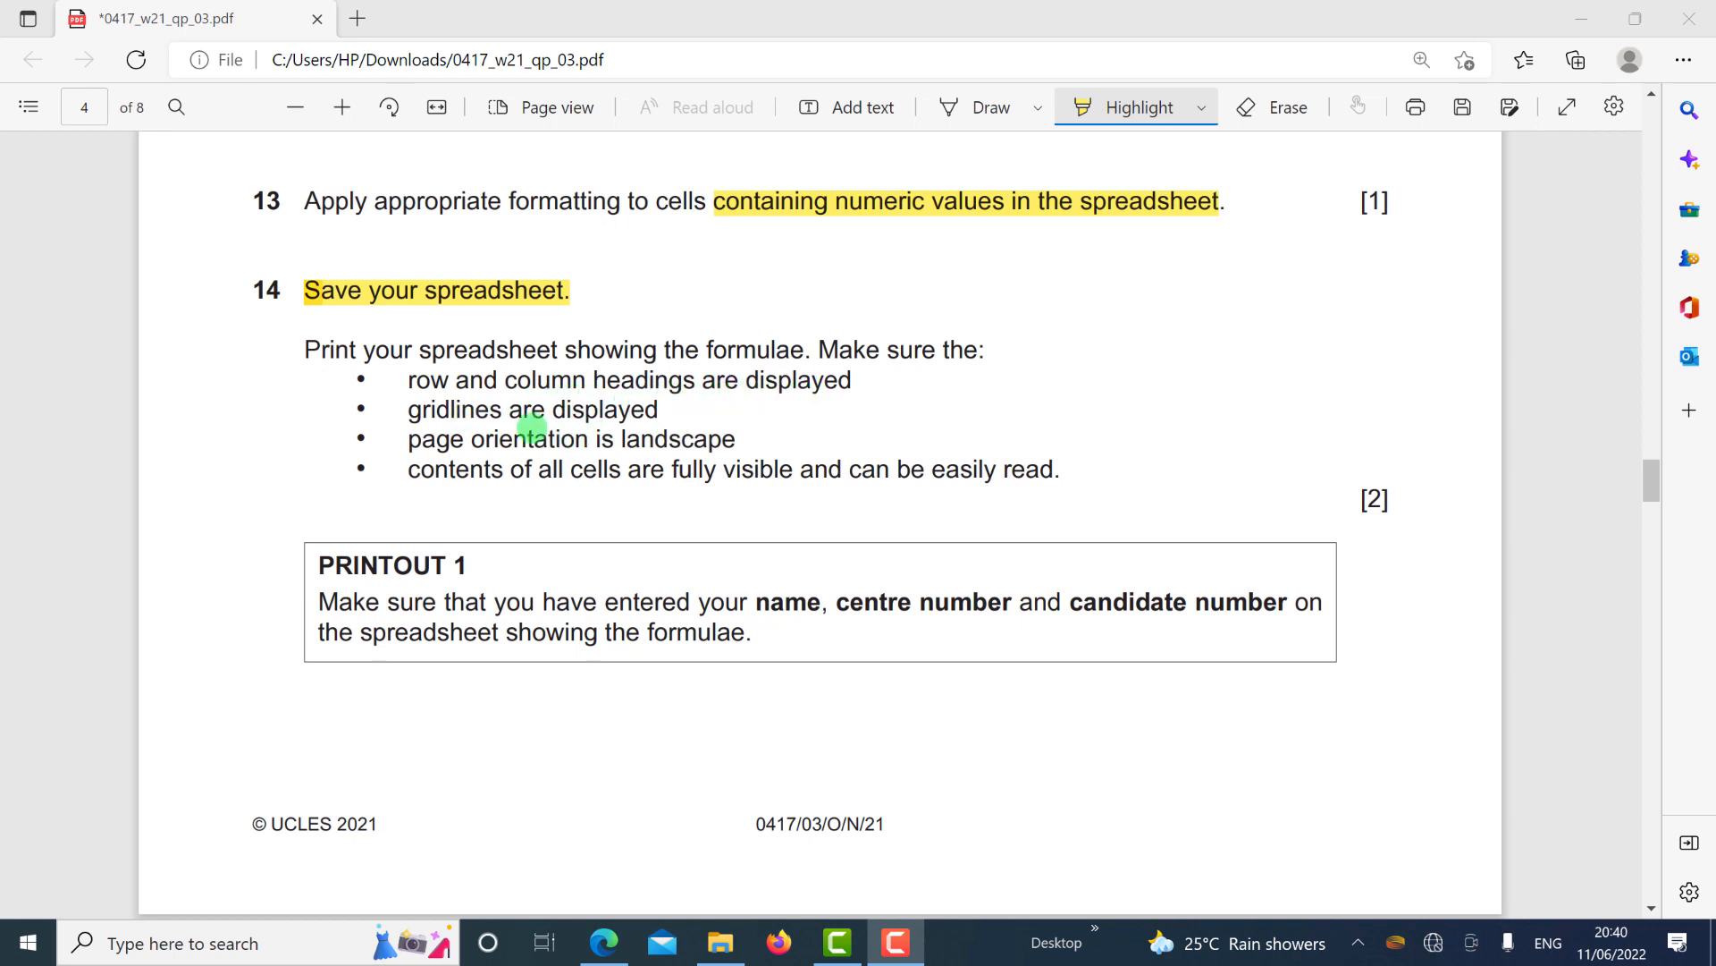
left_click(412, 382)
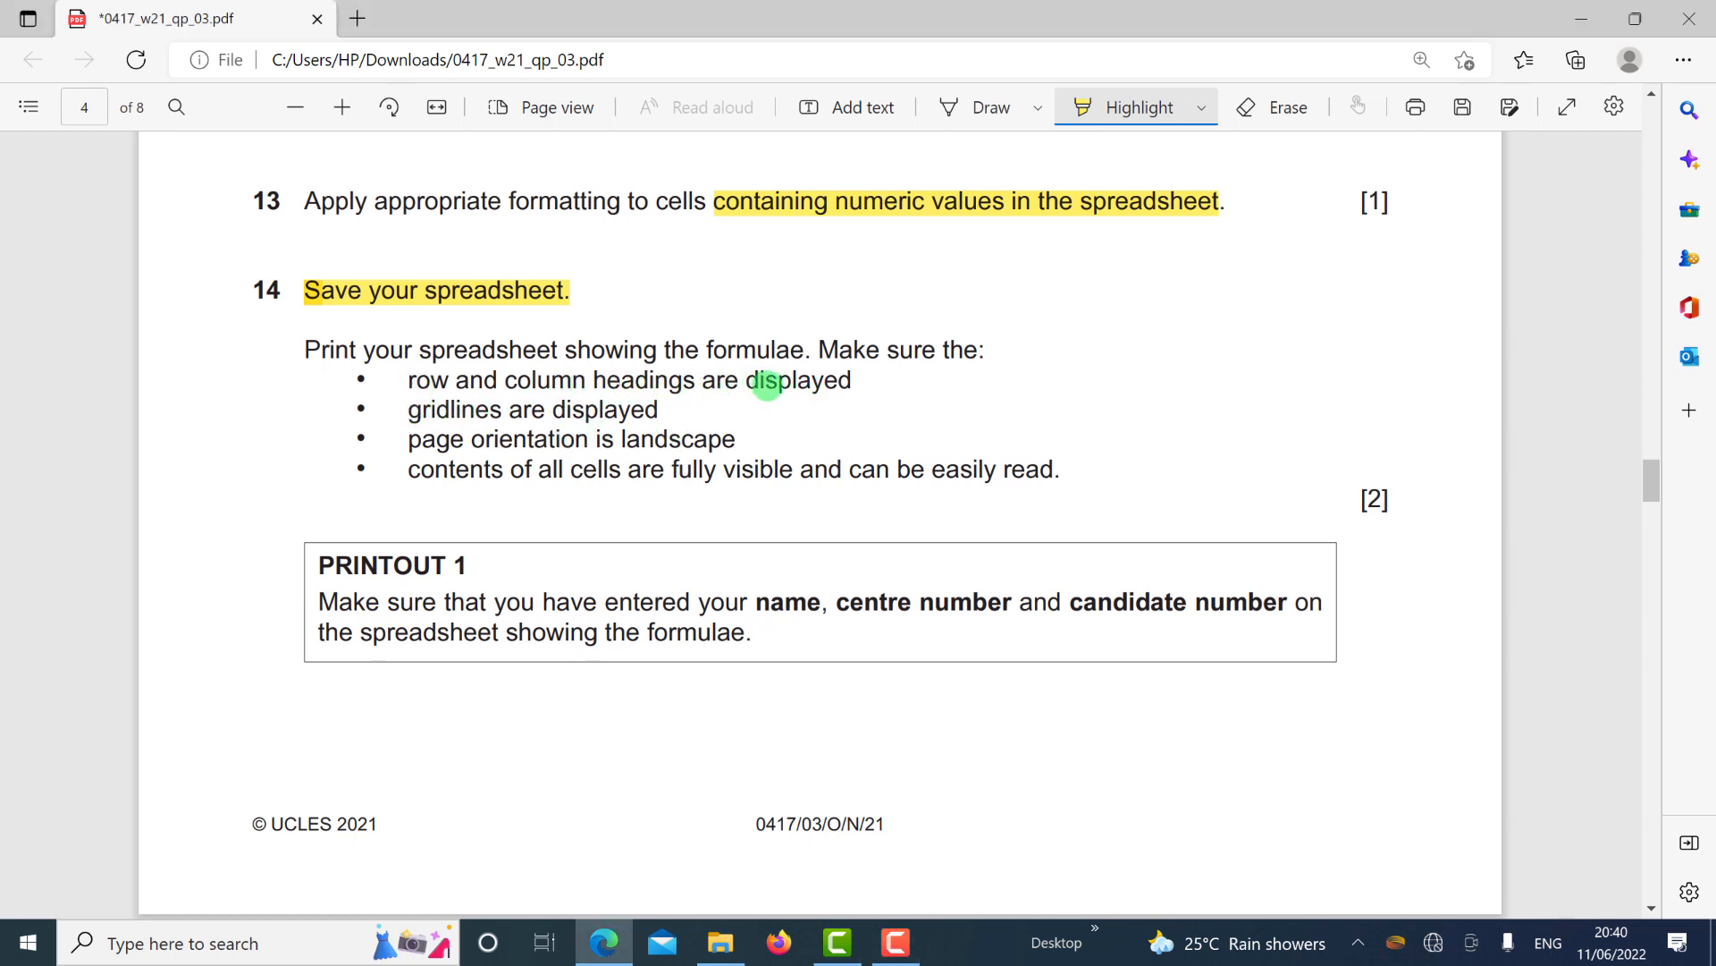
left_click_drag(412, 382, 917, 380)
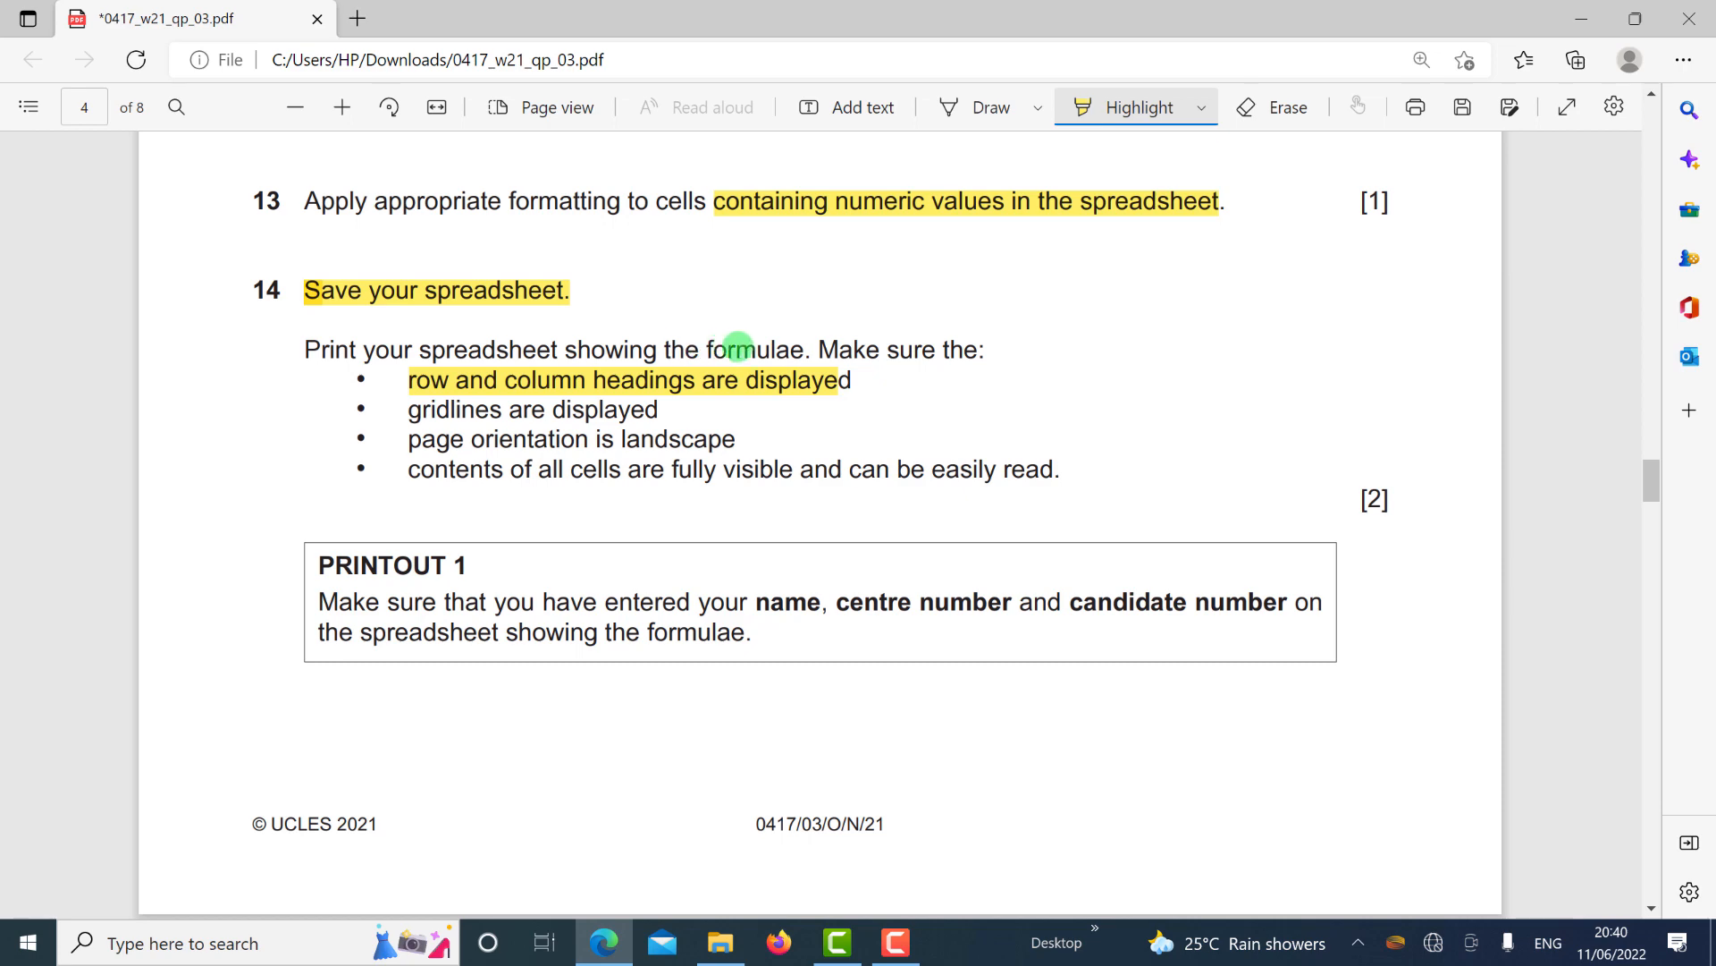
left_click_drag(805, 346, 804, 348)
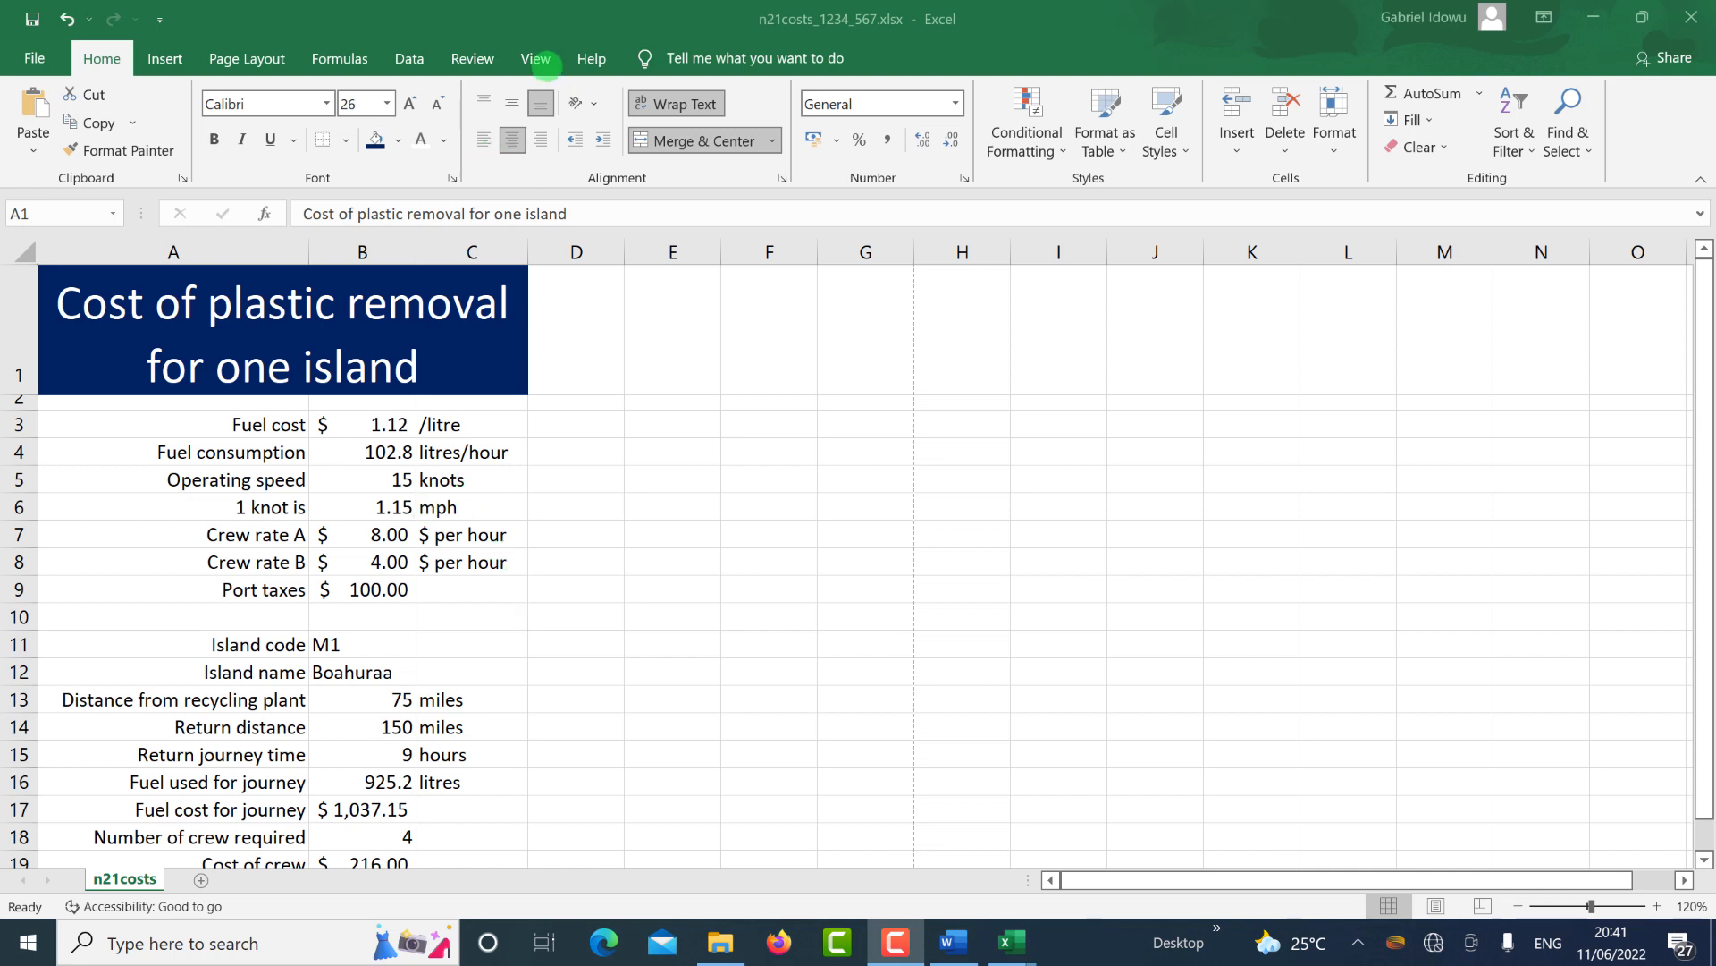
Switch to Excel and show the formulas in the n21costs sheet instead of their results.
left_click(340, 58)
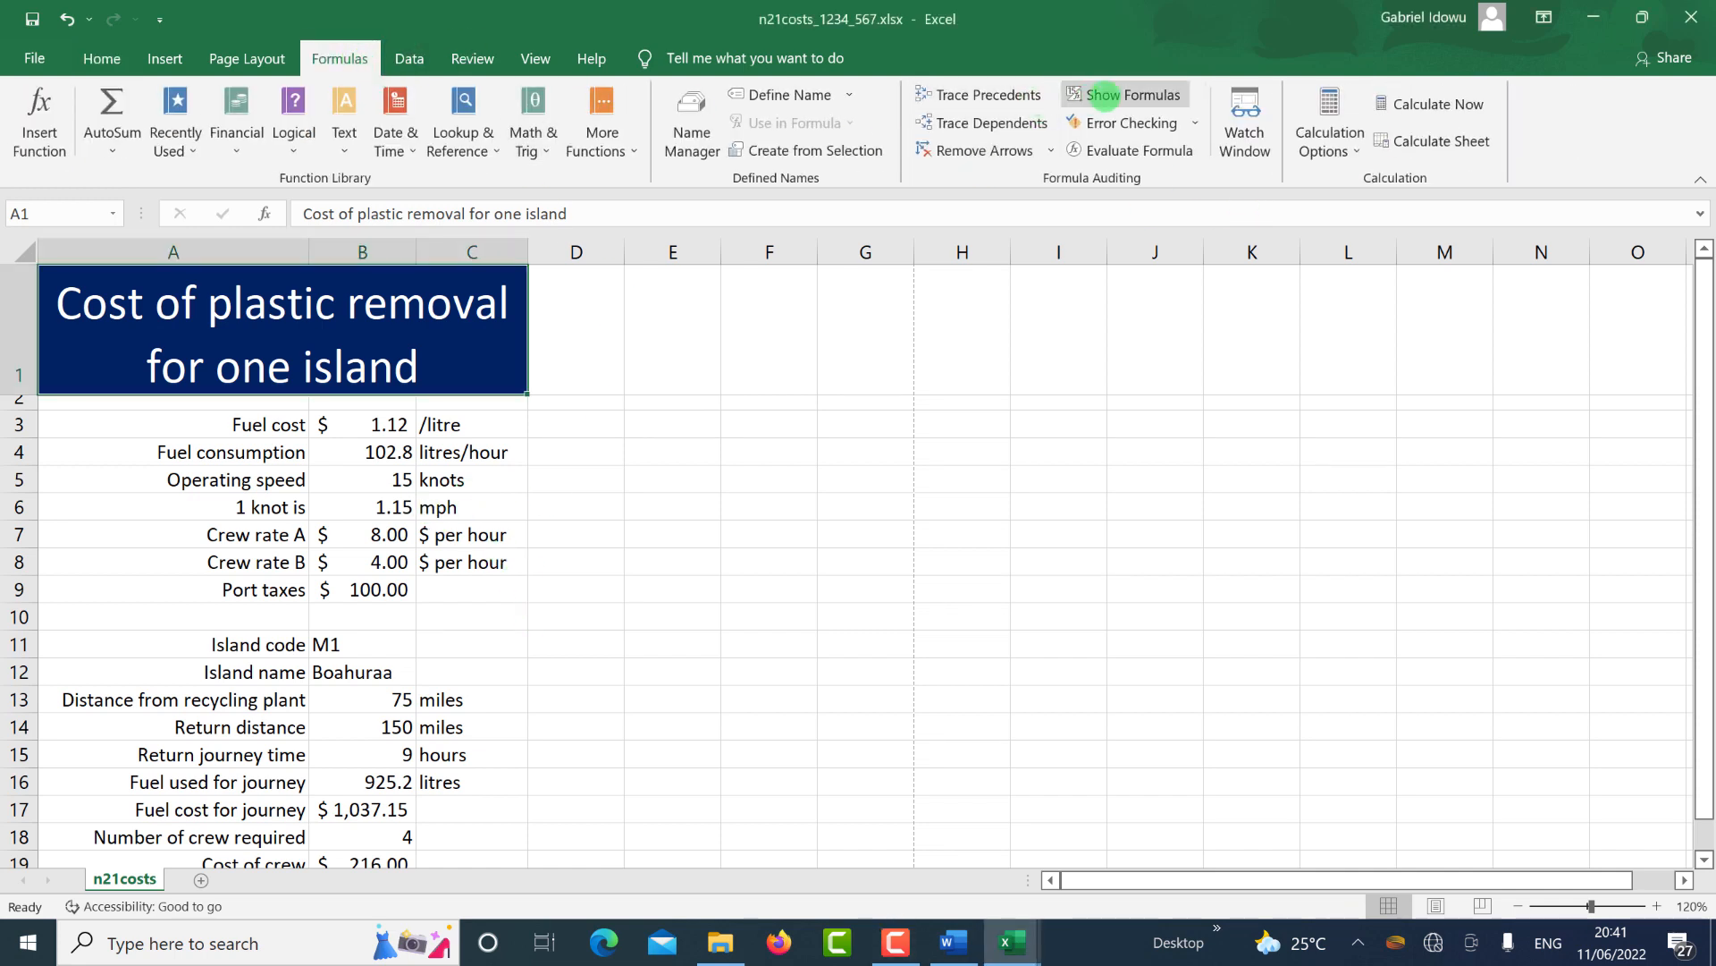
left_click(1121, 95)
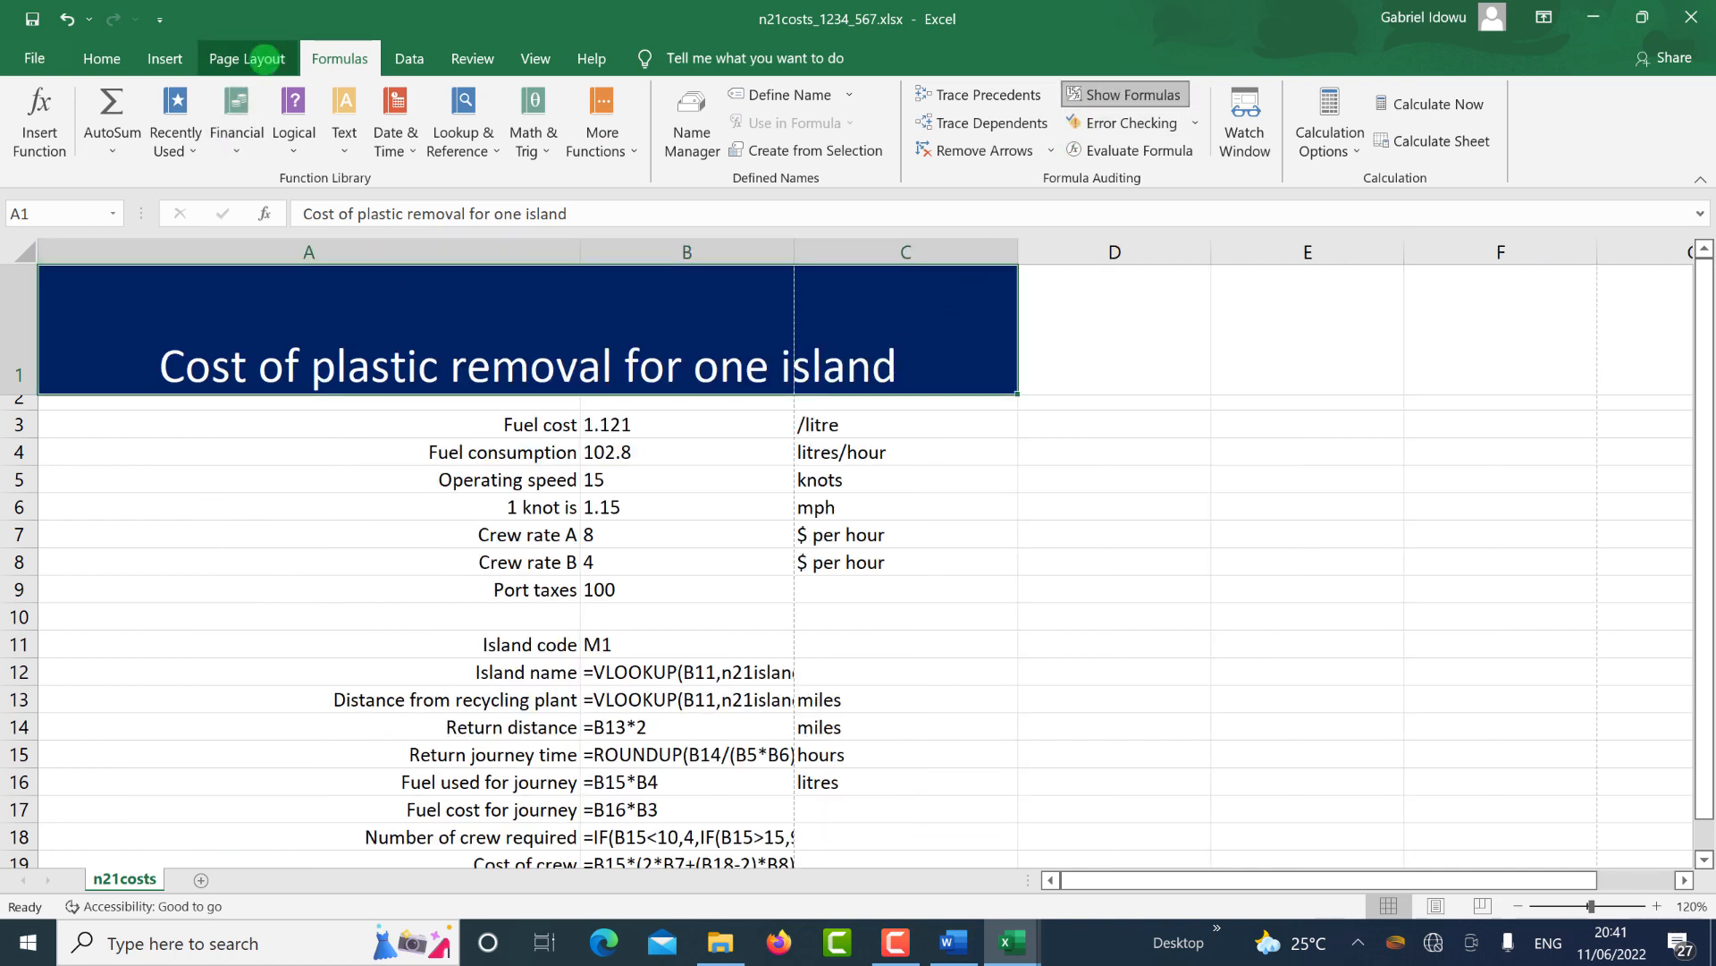
Set the sheet's page orientation to landscape and its paper size to A4.
left_click(266, 60)
left_click(266, 138)
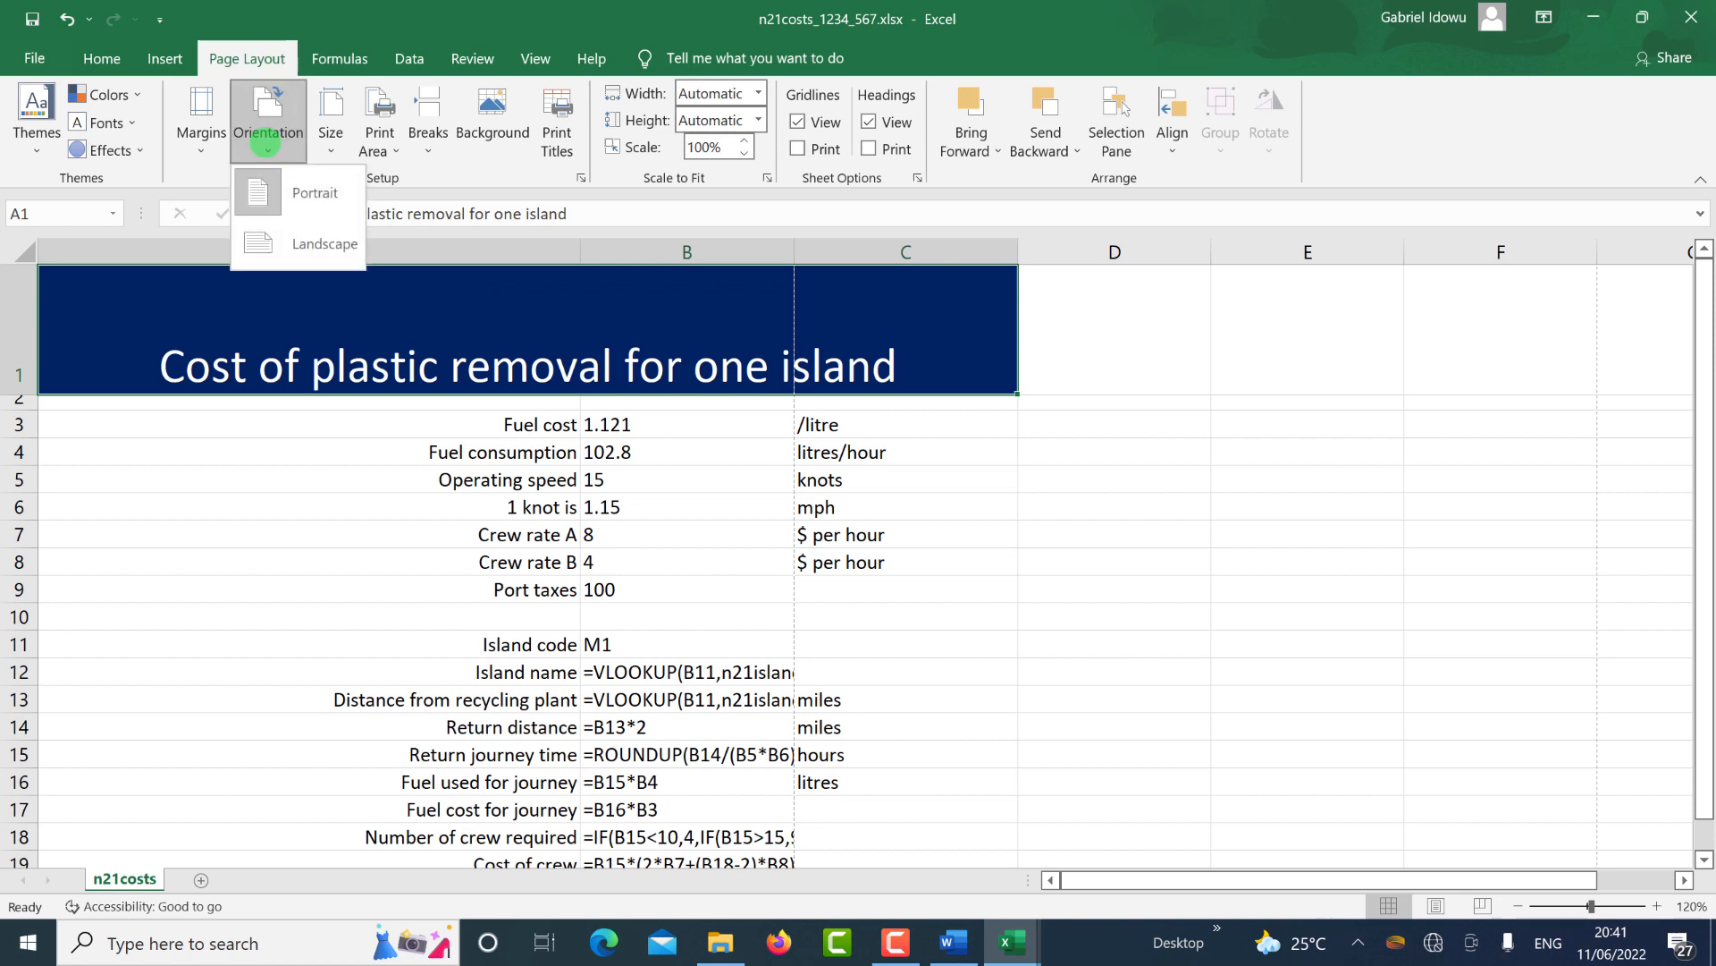
left_click(279, 248)
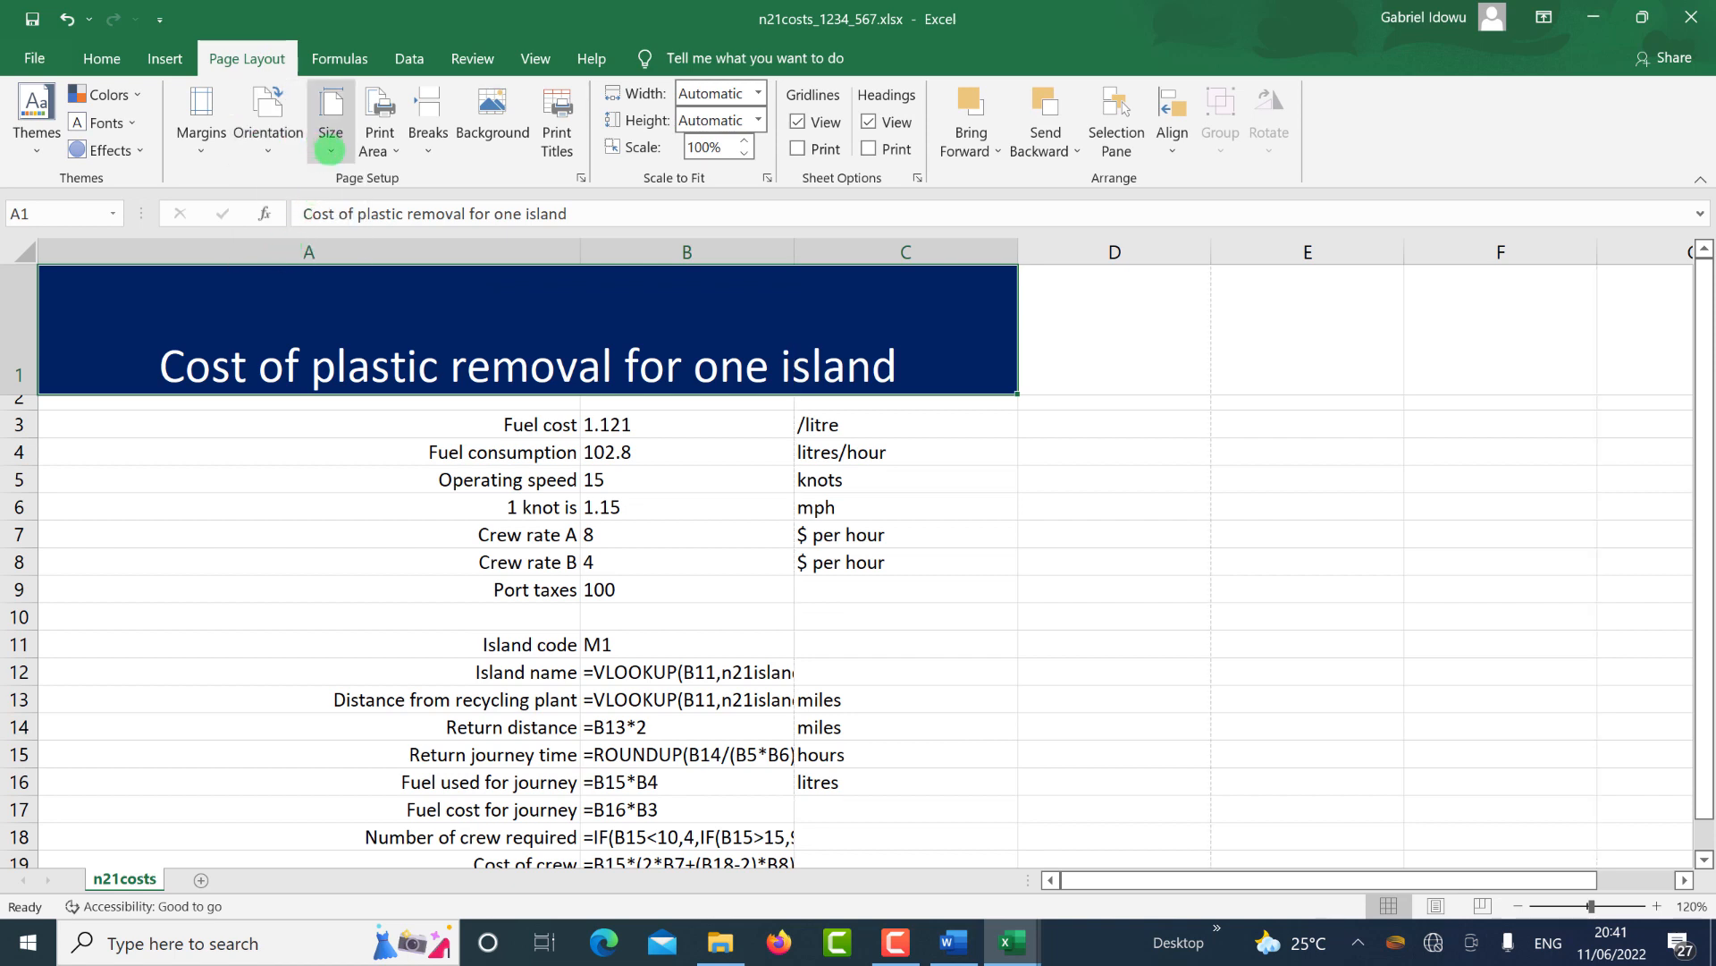
left_click(330, 149)
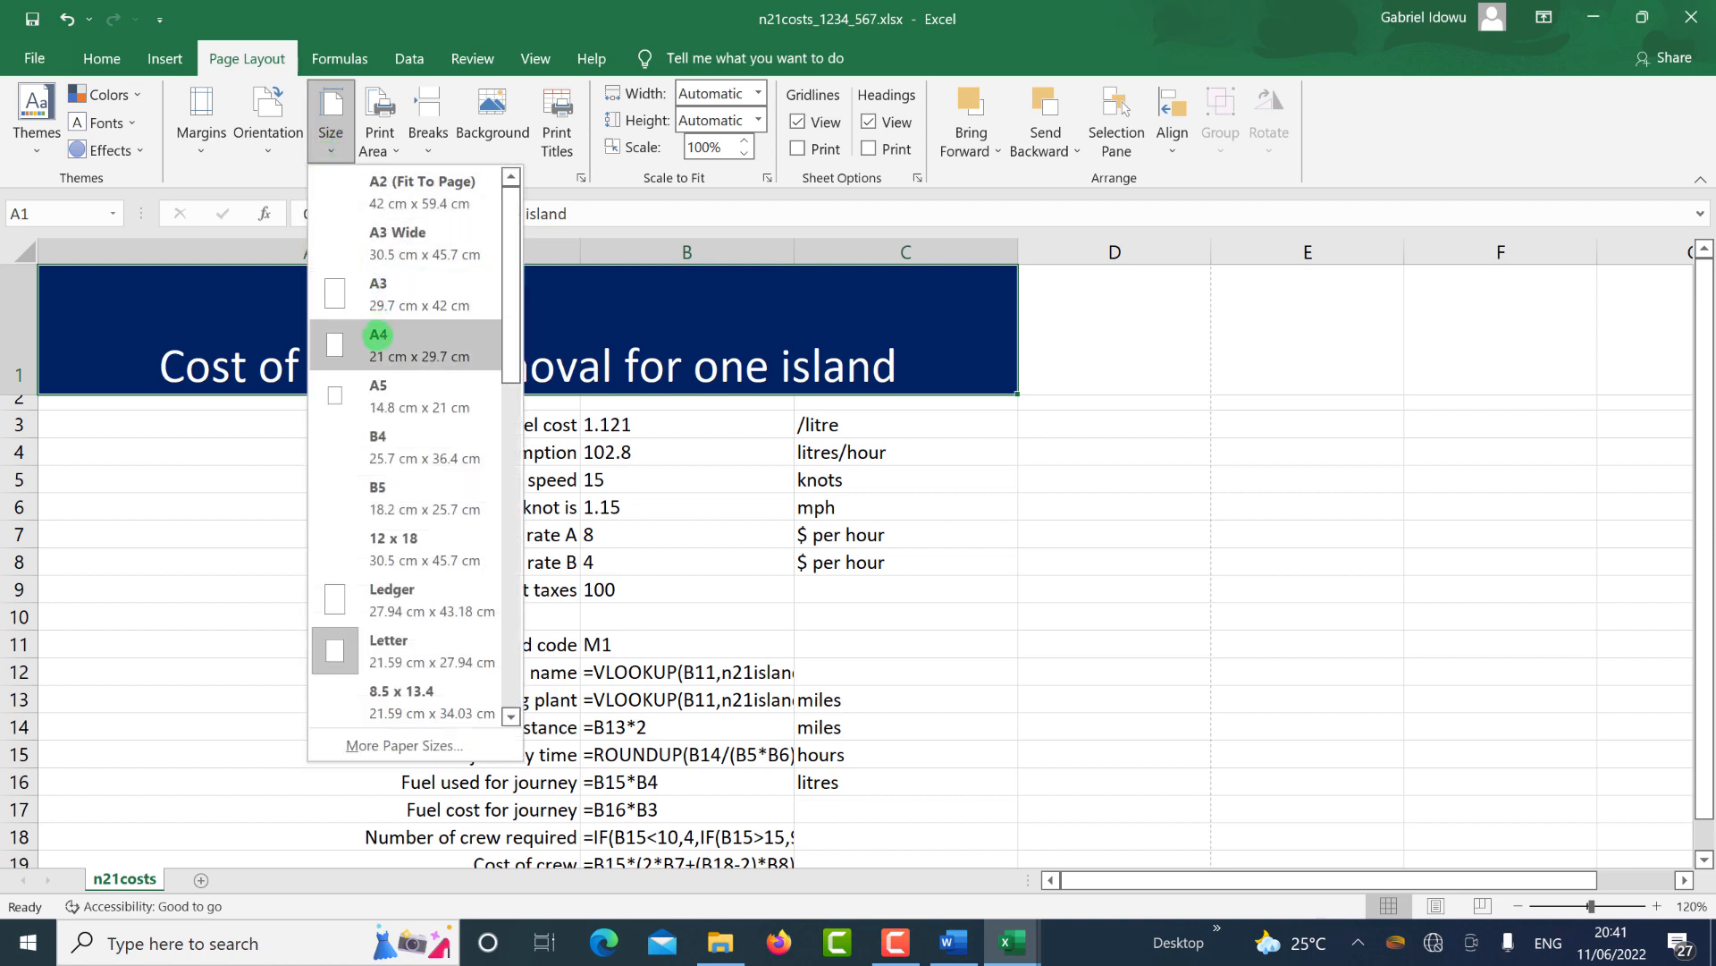
left_click(378, 336)
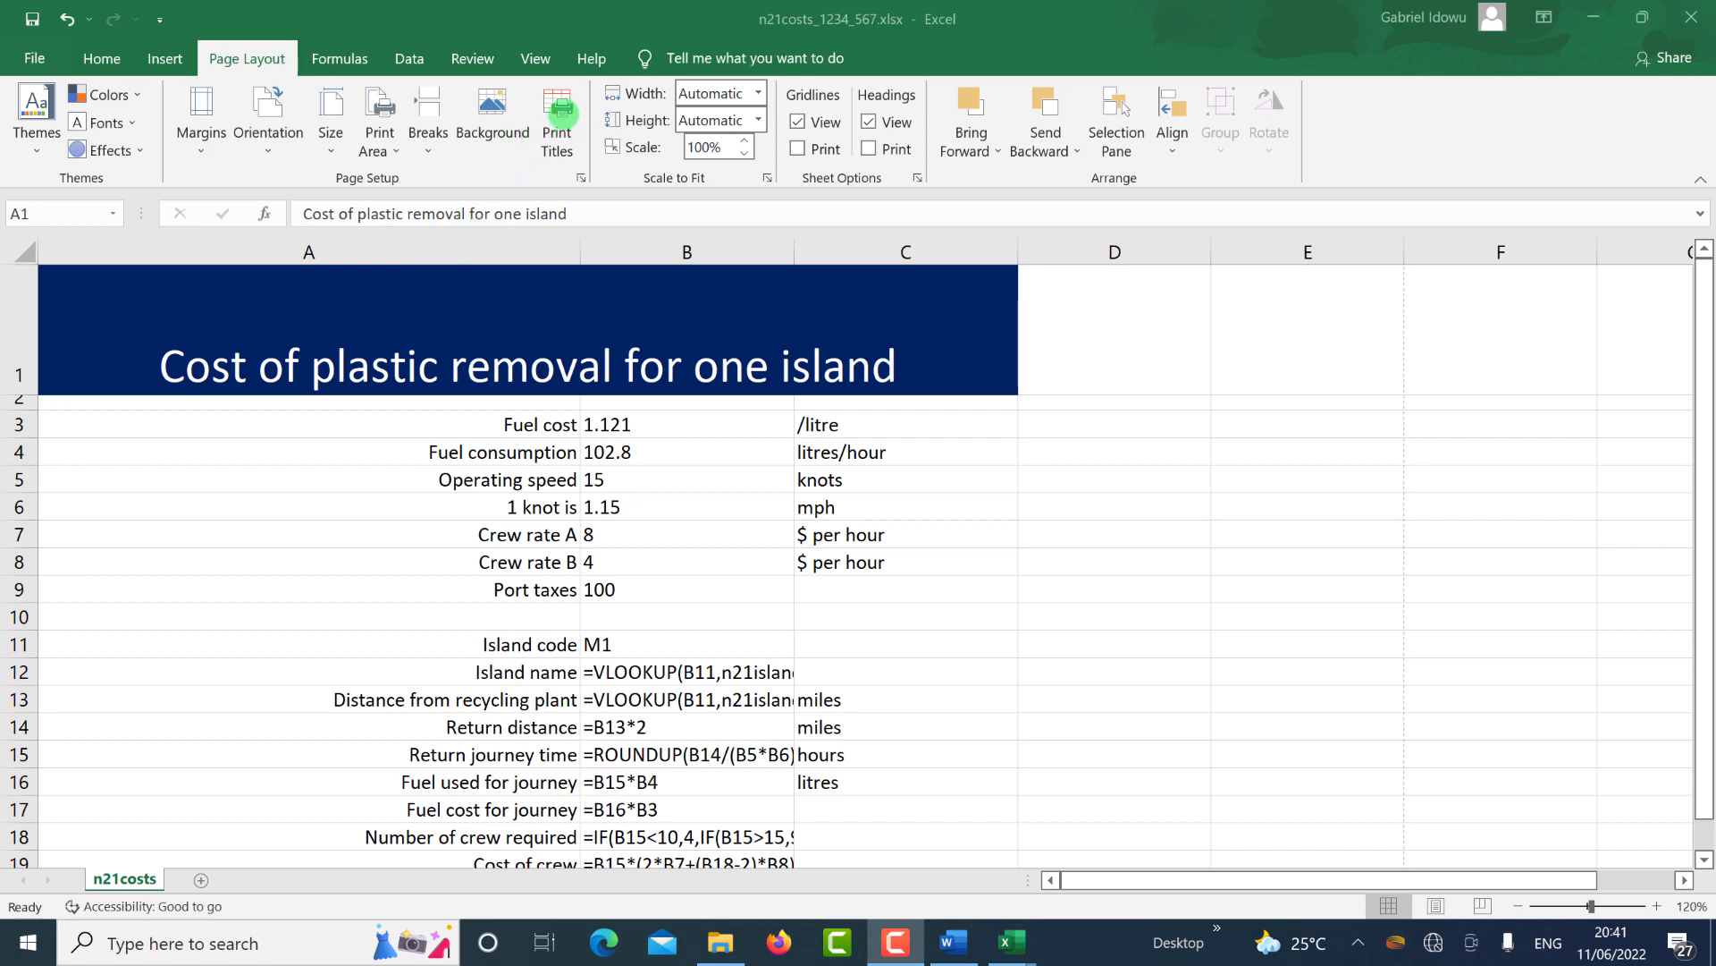
Set gridlines and row and column headings to print, and switch to the PDF in Edge to highlight "can be easily read" in question 14.
left_click(563, 115)
left_click(563, 114)
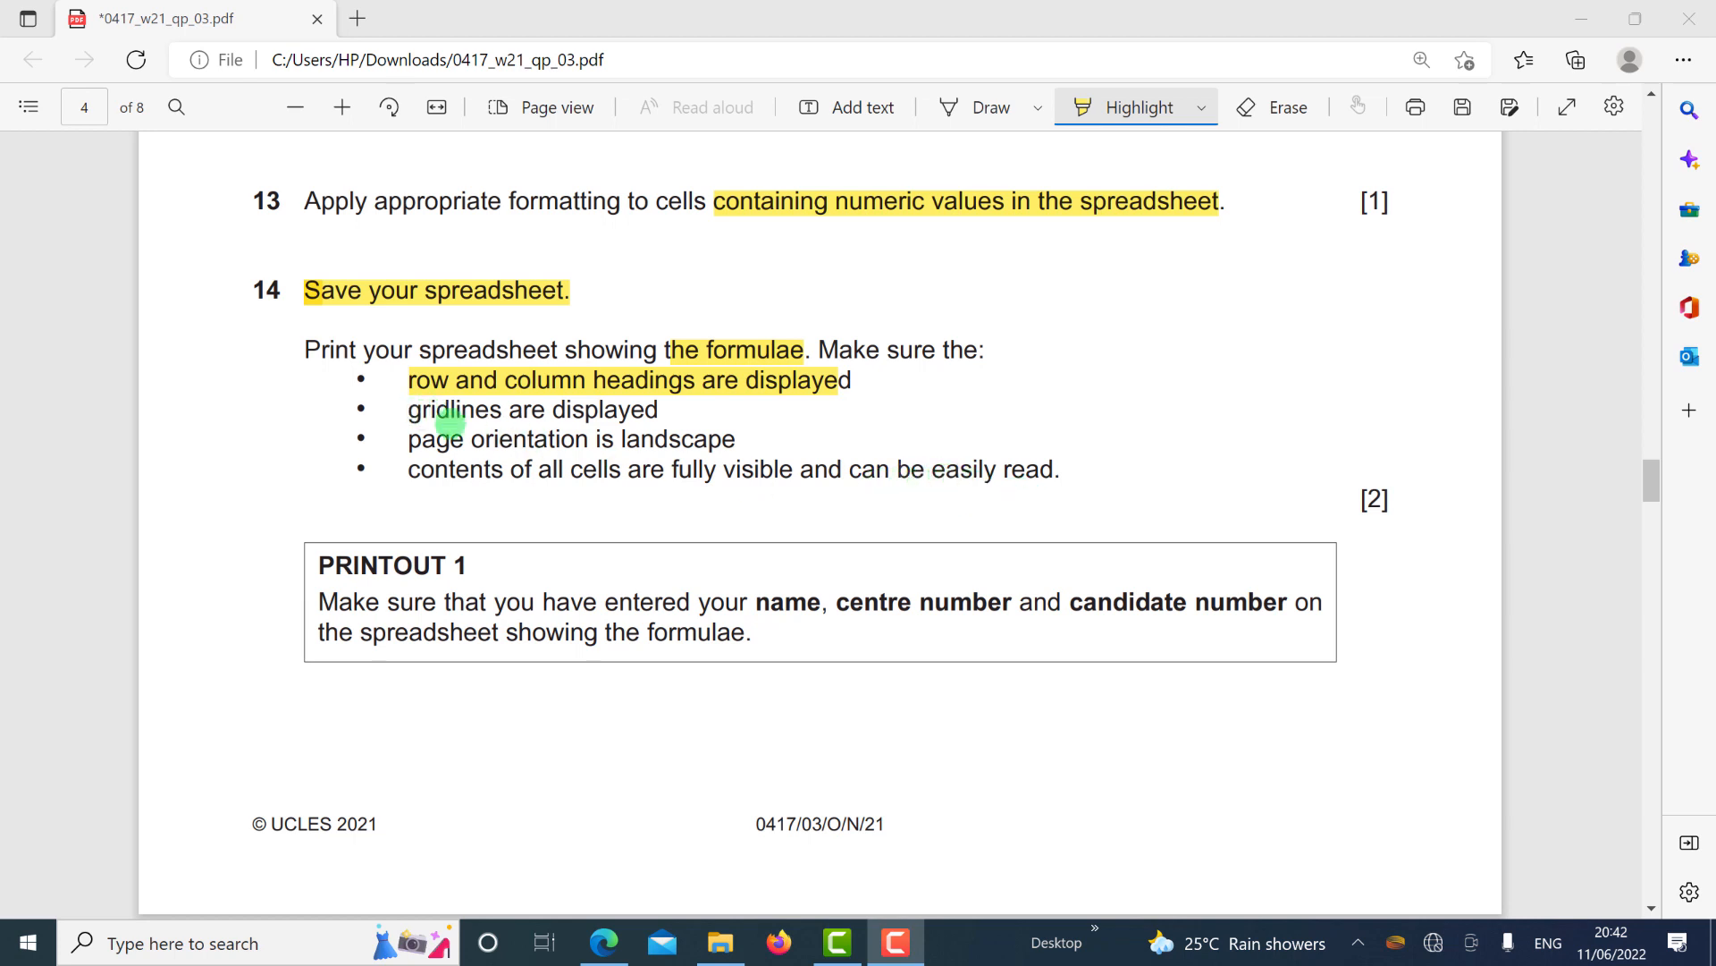
left_click(451, 424)
left_click_drag(840, 470, 1081, 469)
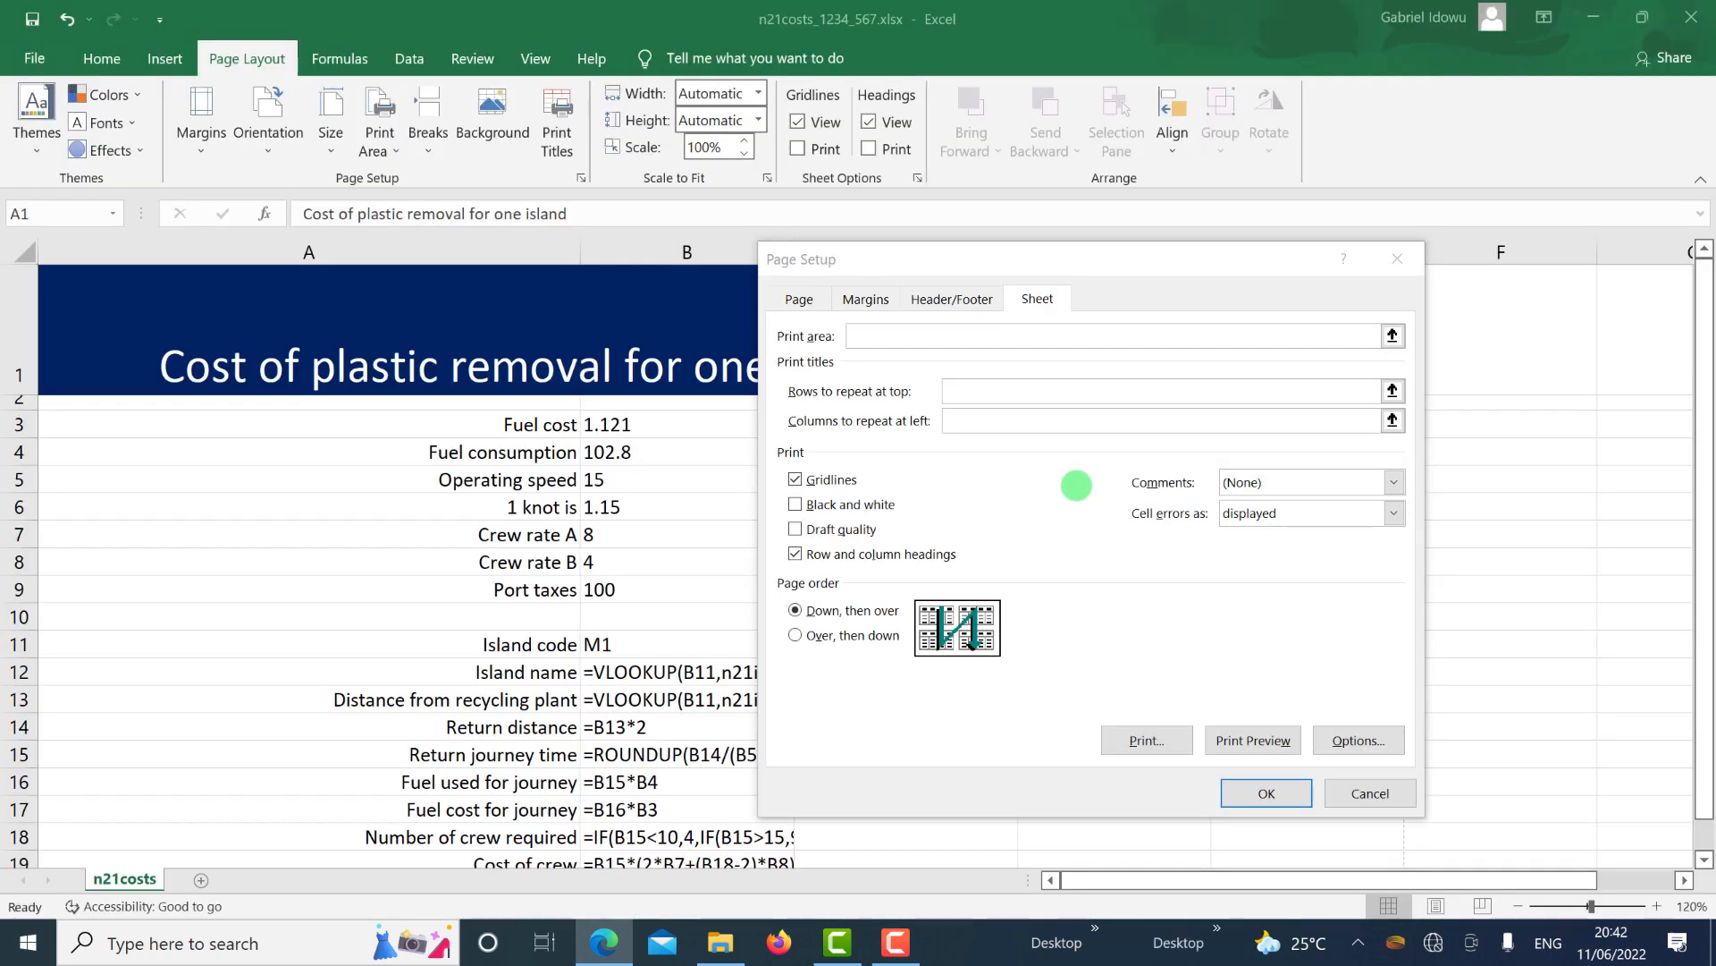
Check the print preview and autofit columns A, B and C so the full formulas and units show.
left_click(1245, 732)
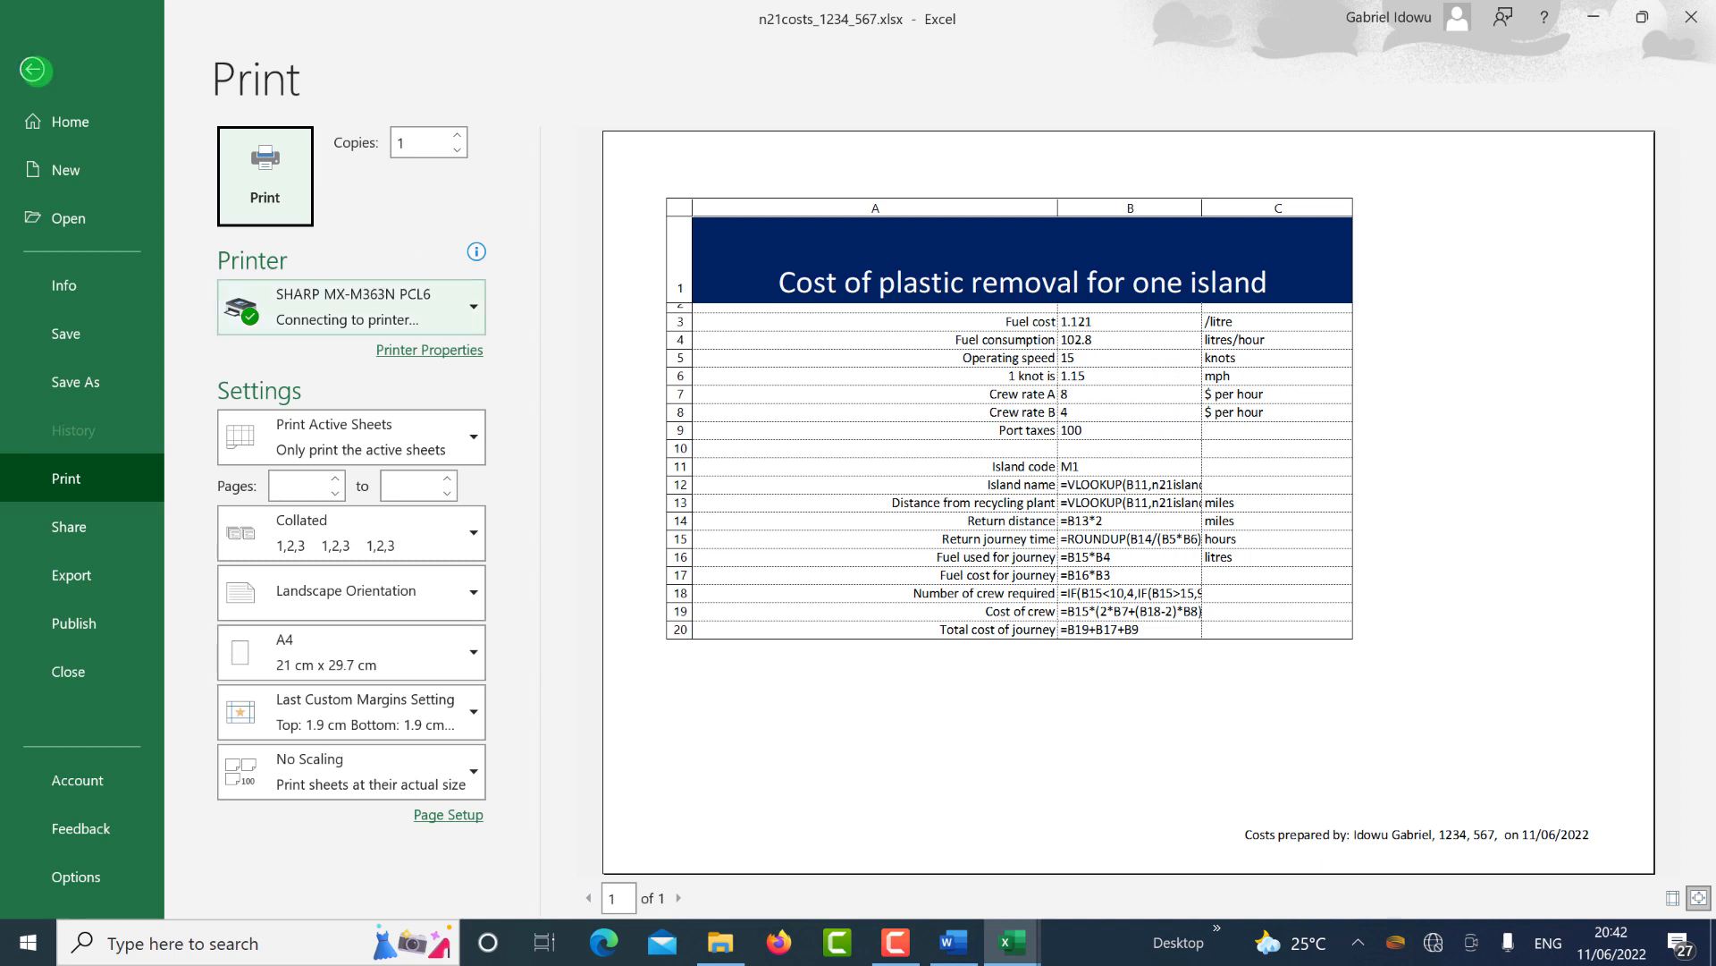
left_click(52, 77)
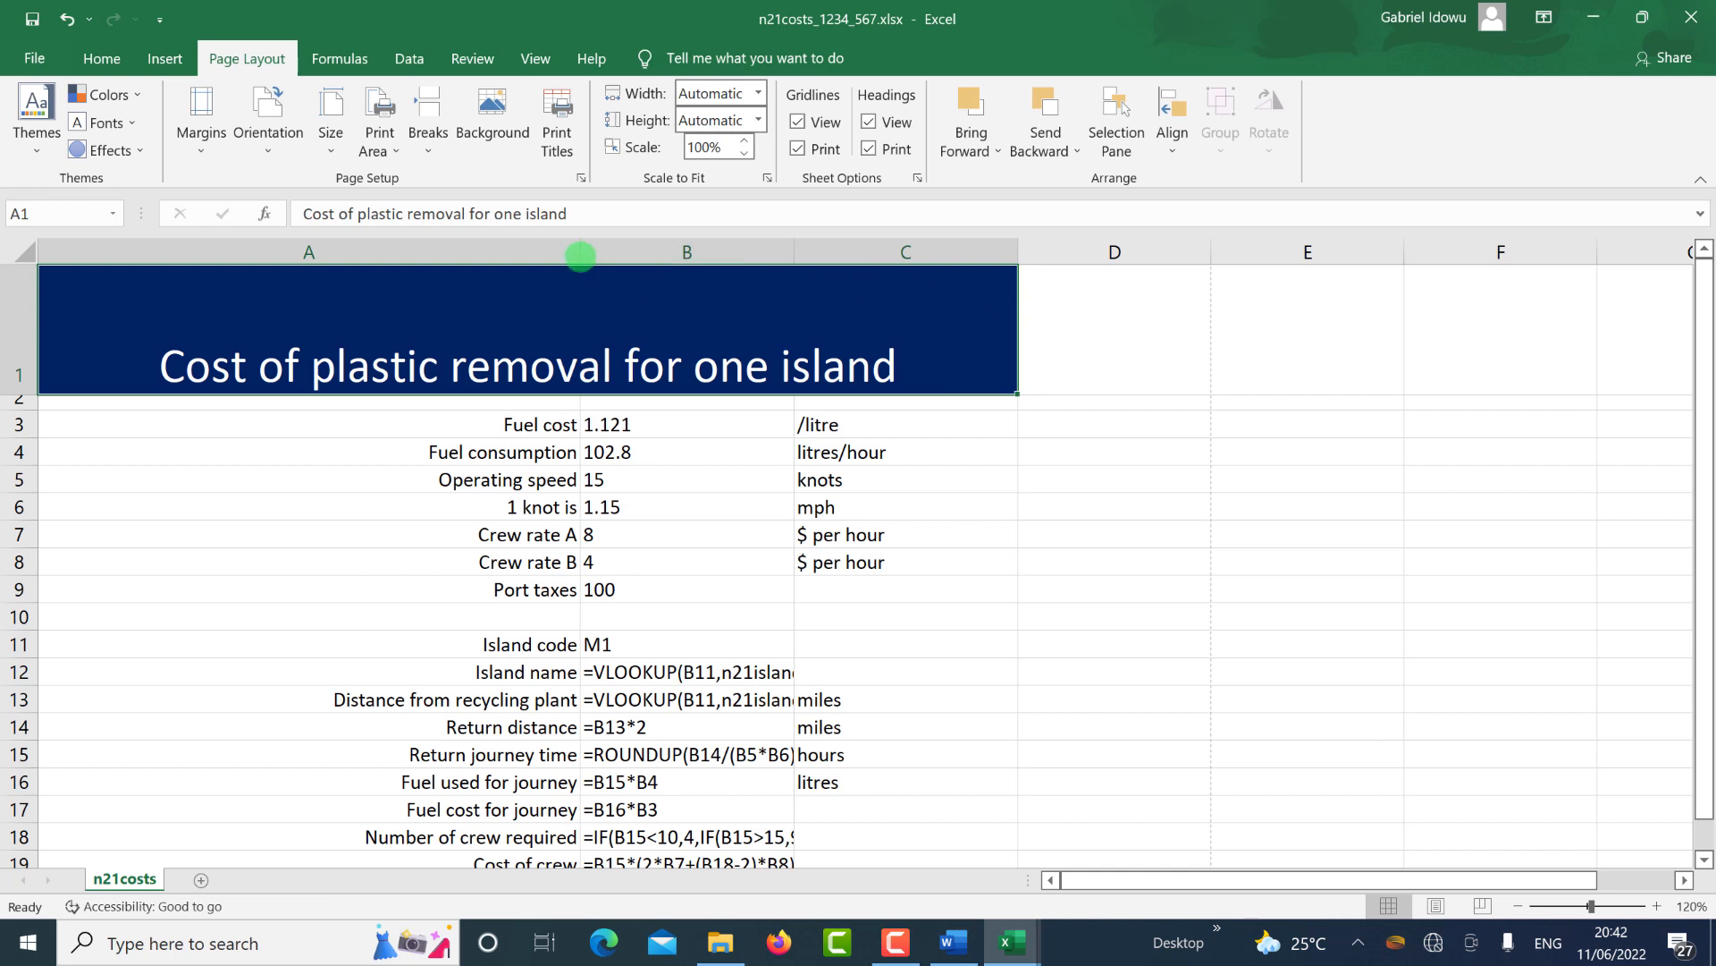
left_click_drag(578, 257, 575, 256)
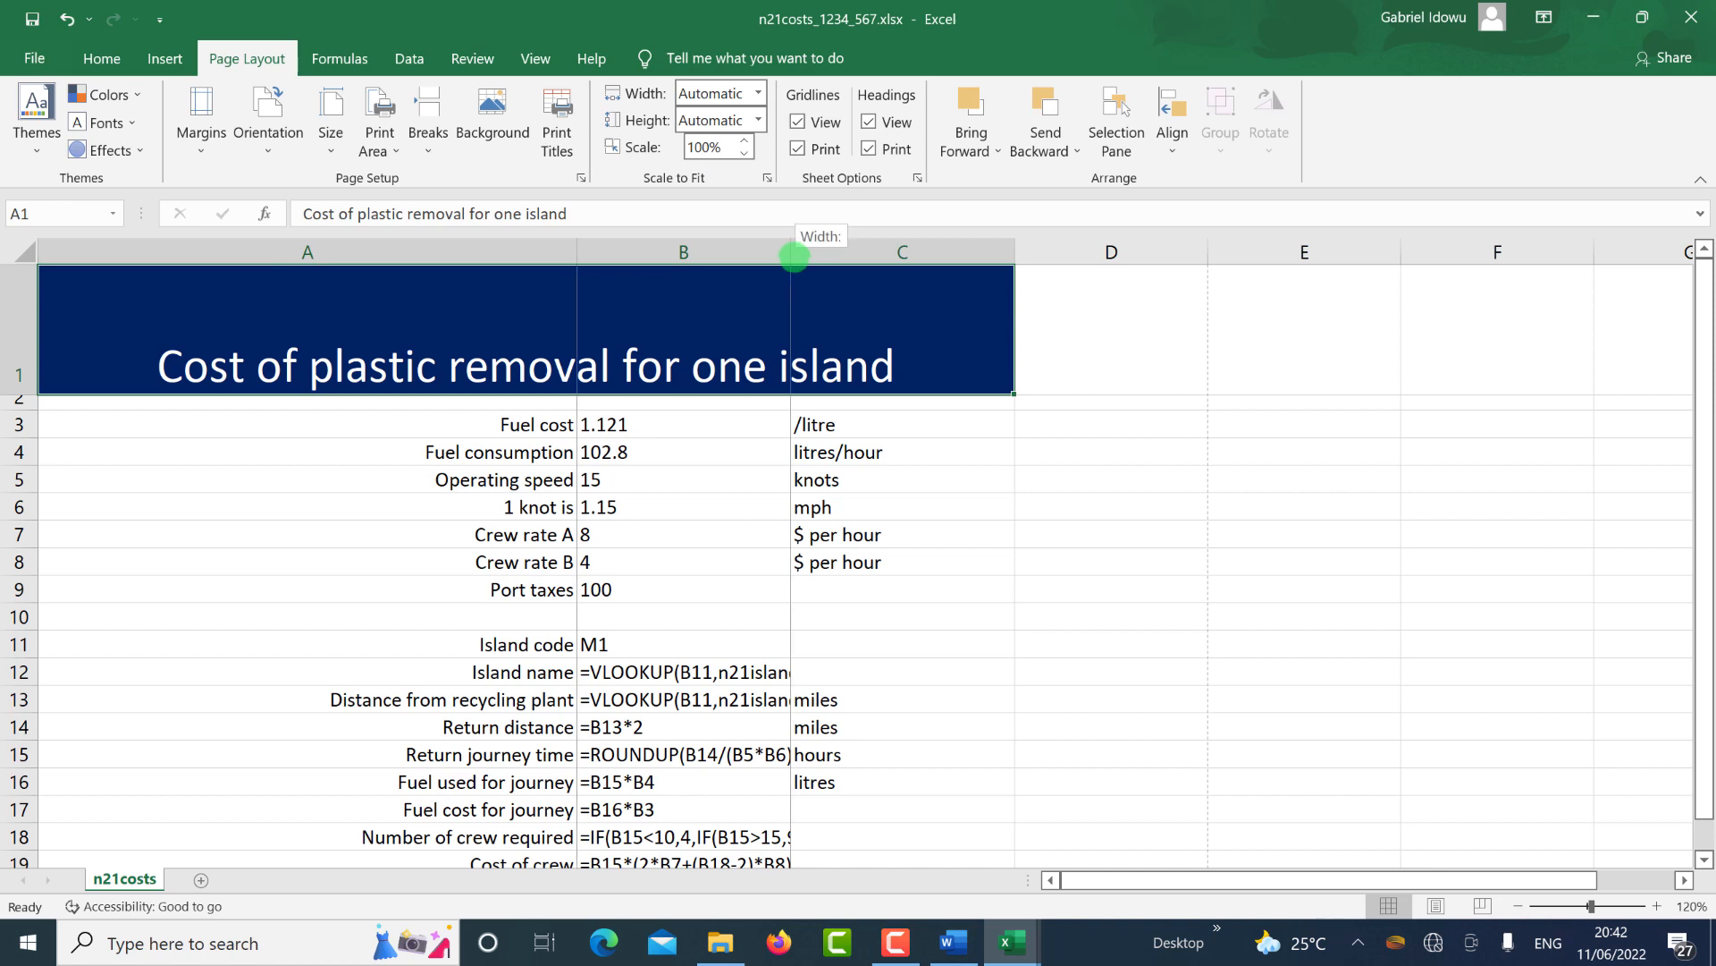
double_click(794, 256)
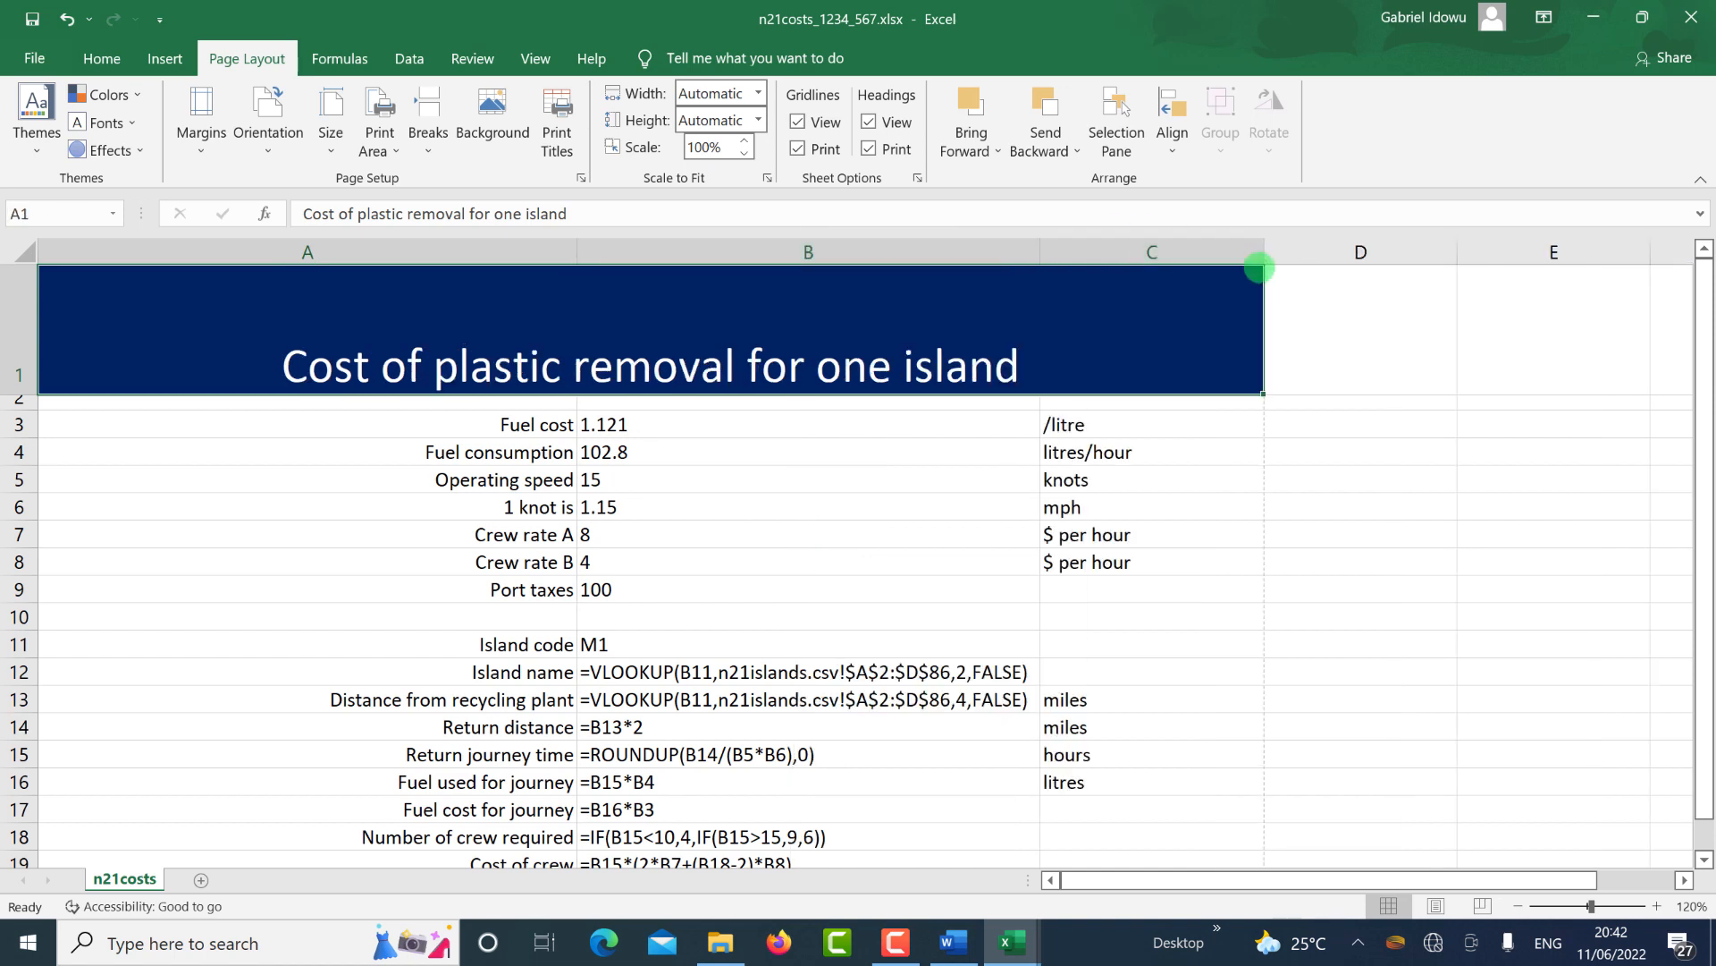
double_click(1261, 248)
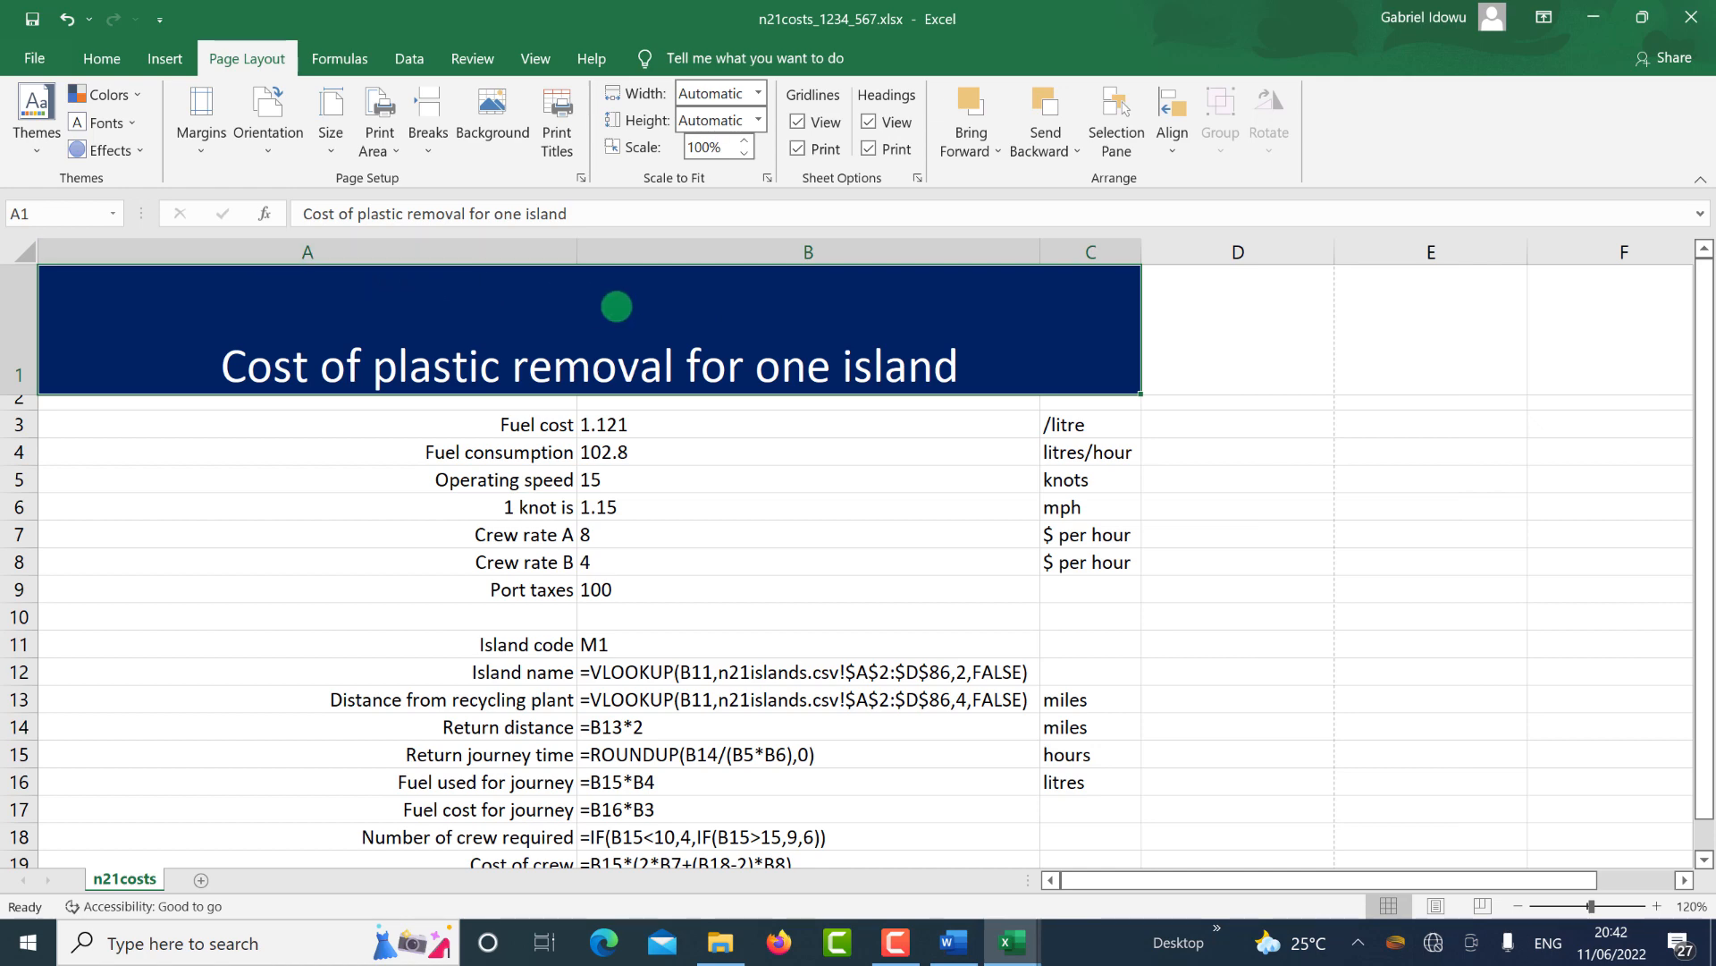
double_click(575, 248)
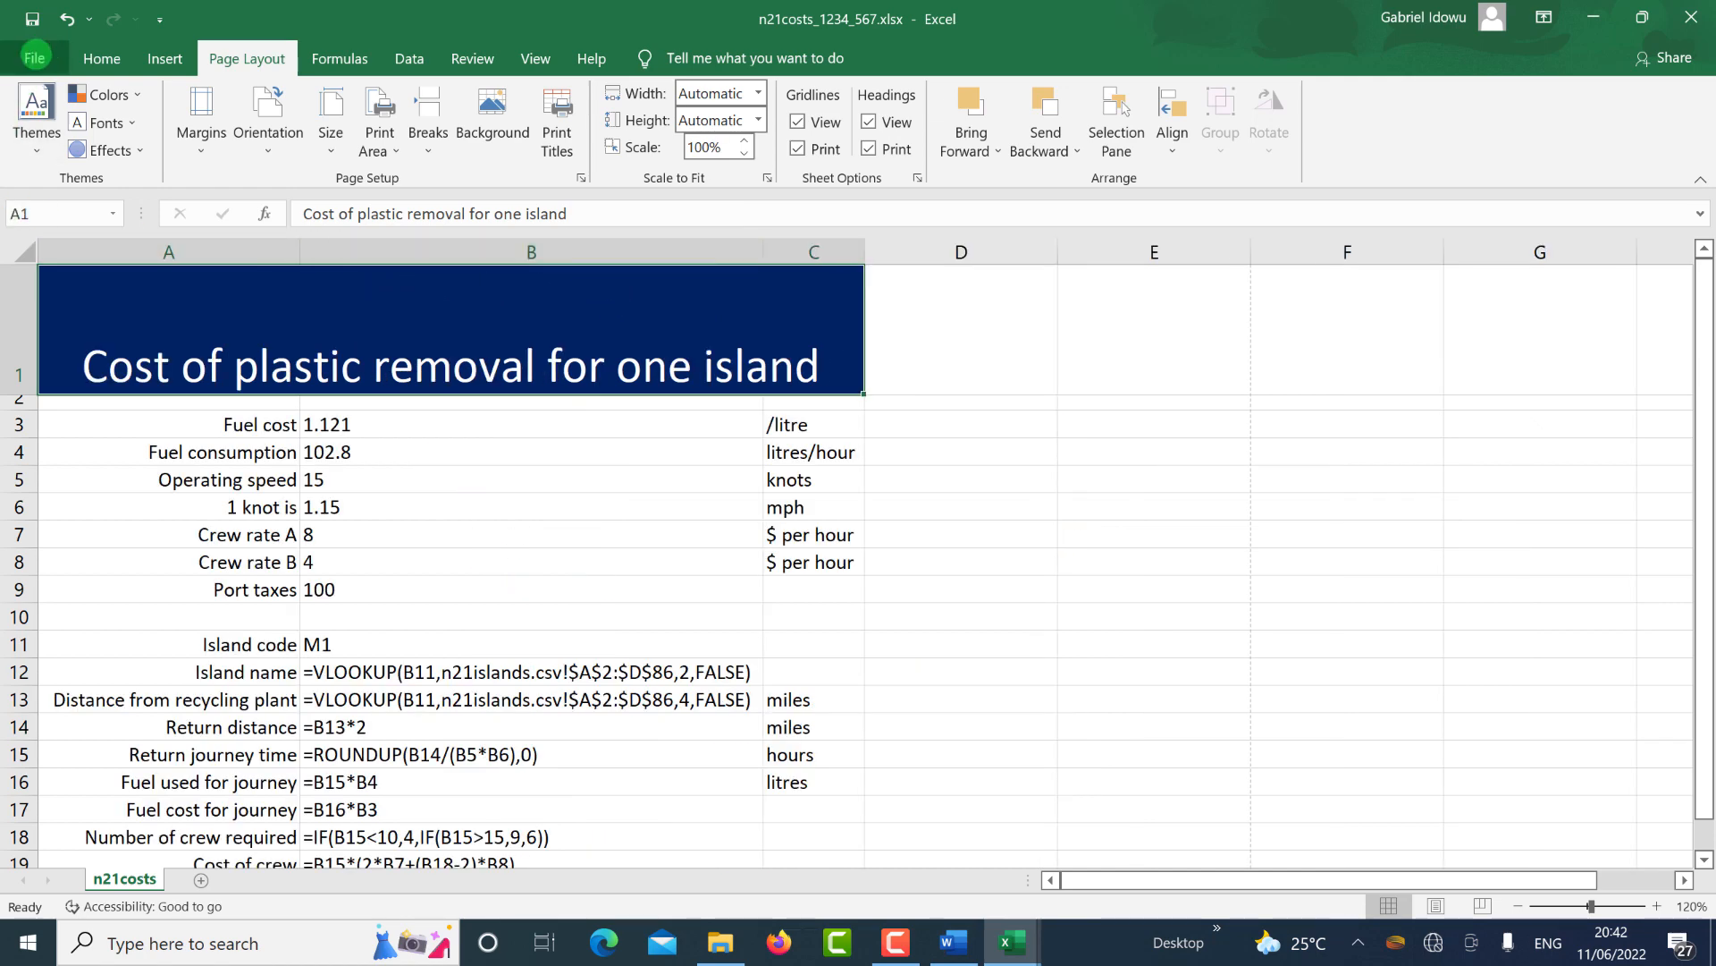
Examine the print preview of the formula sheet with its refitted columns.
left_click(34, 56)
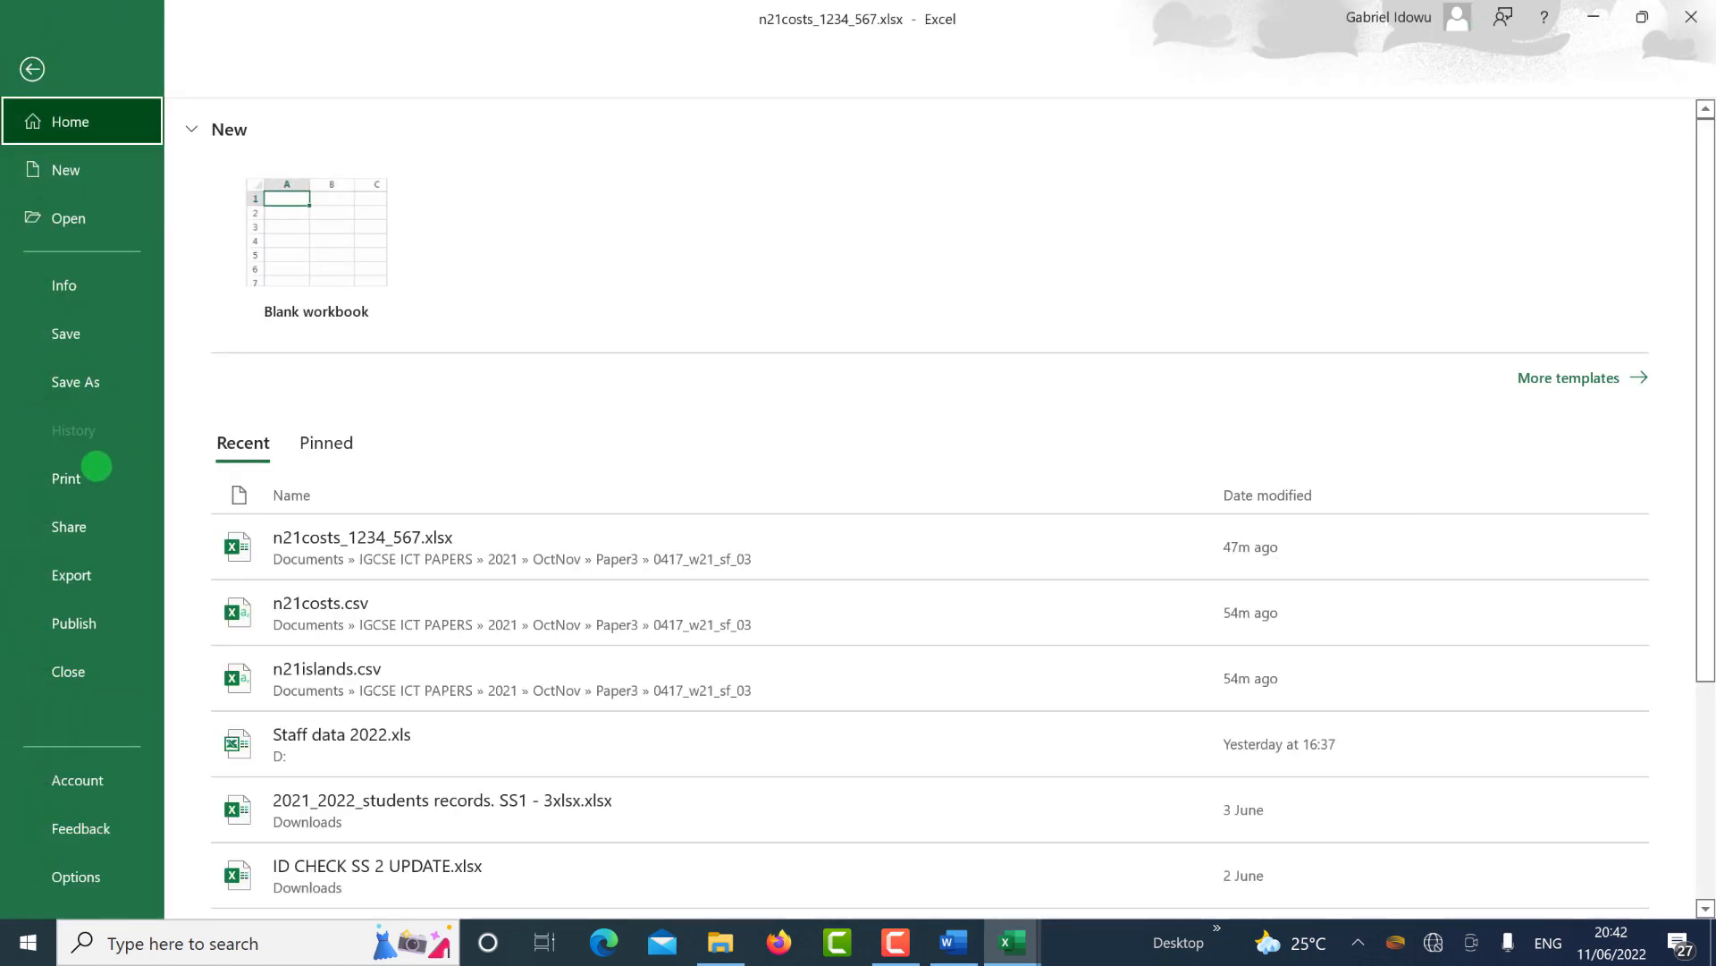
left_click(92, 478)
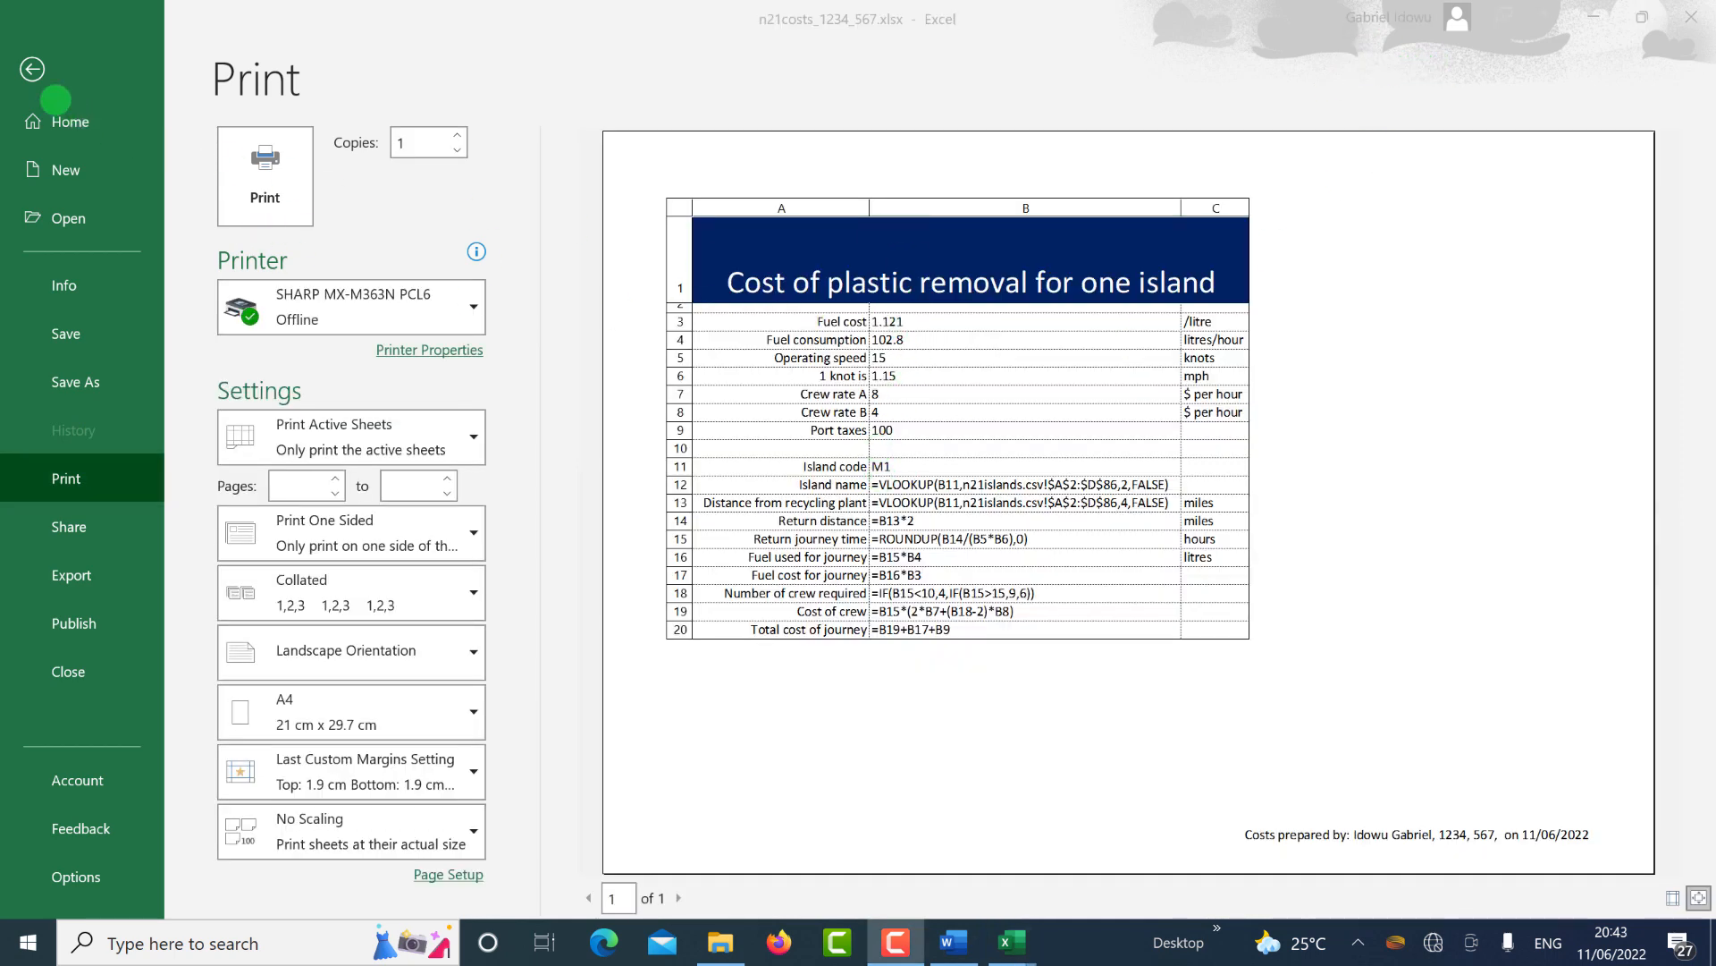
left_click(30, 74)
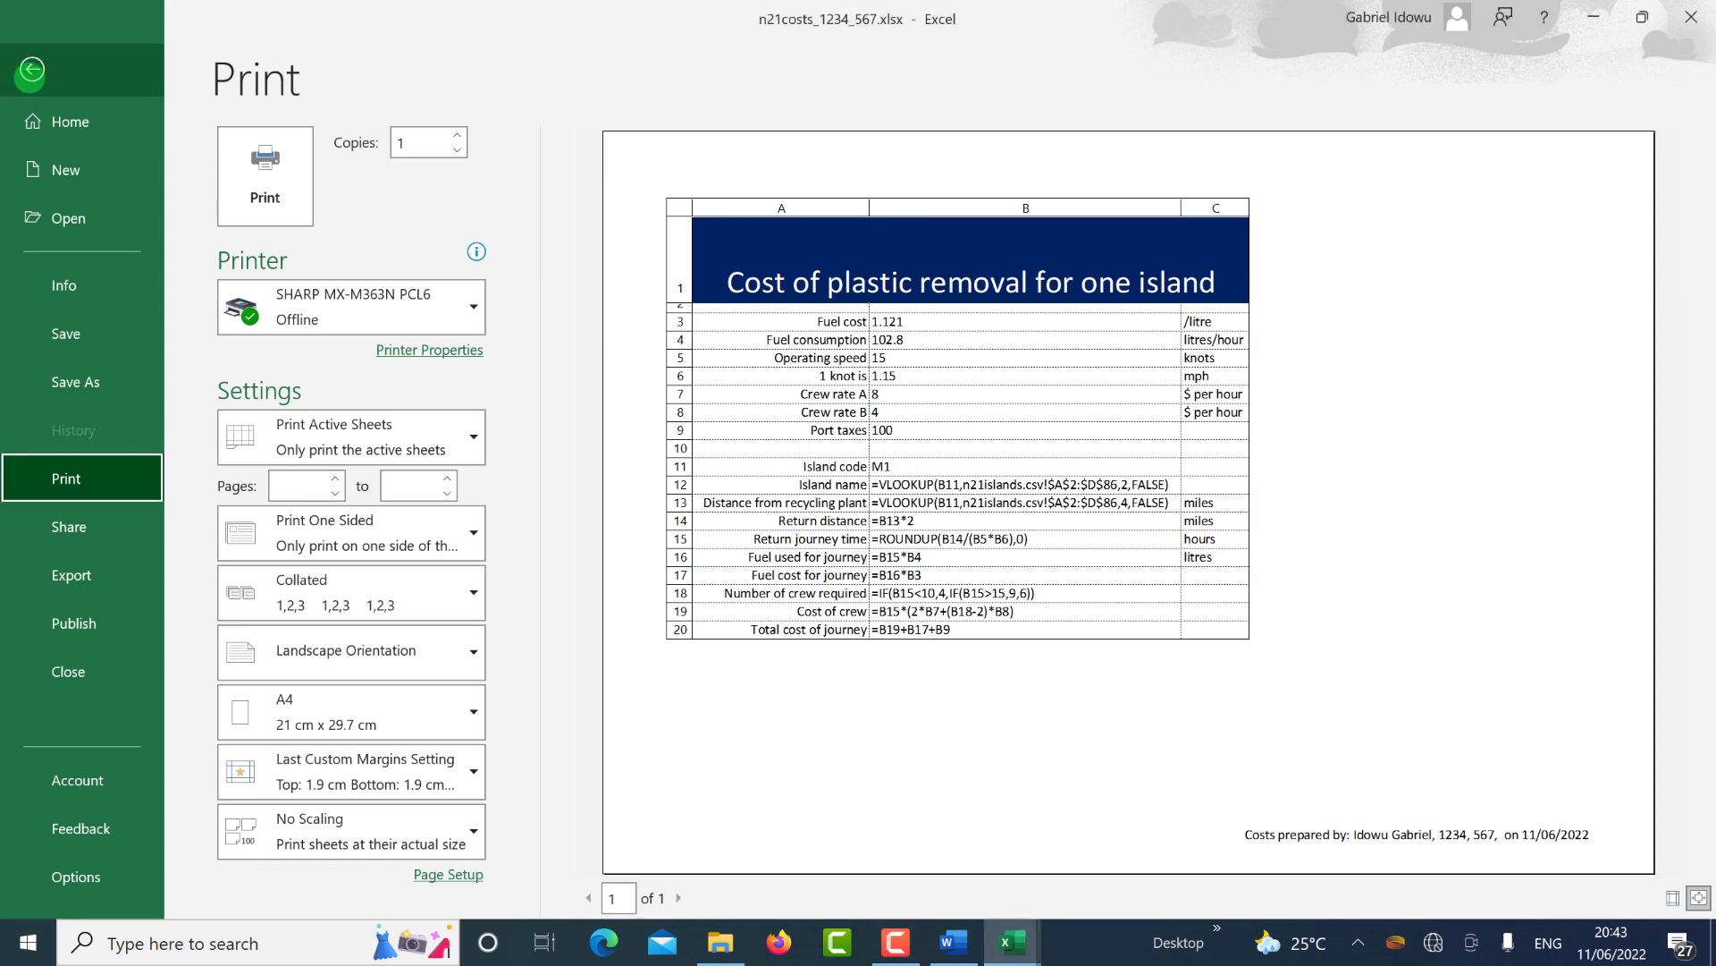
left_click(31, 70)
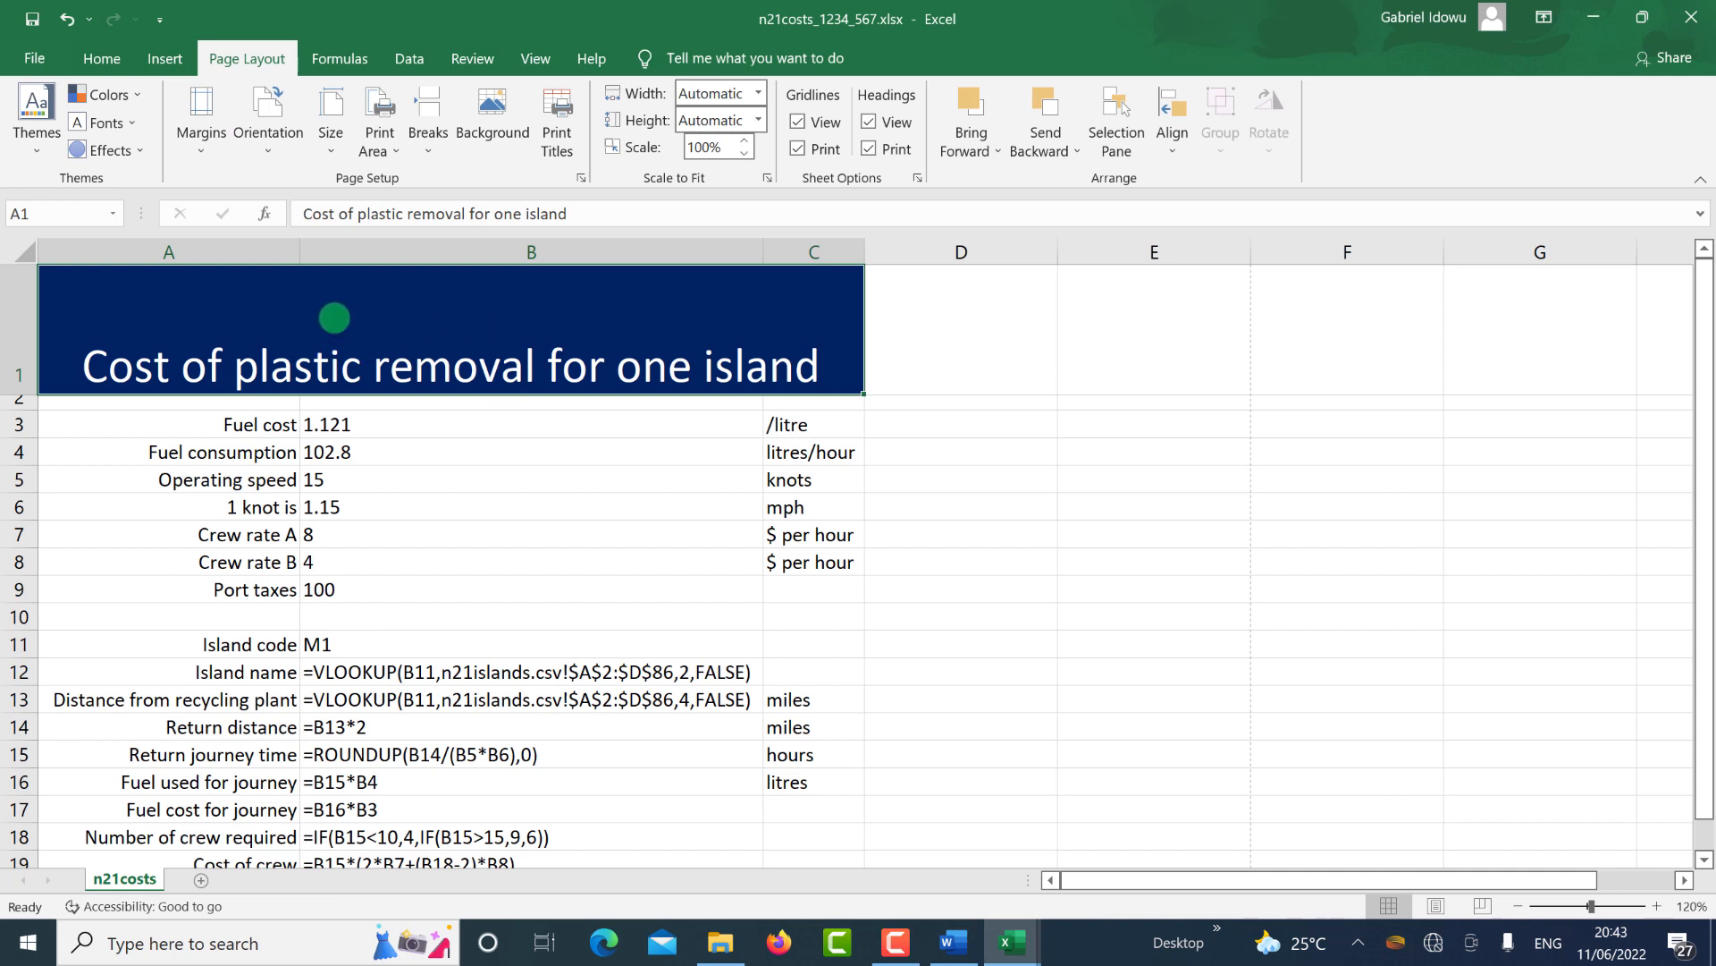
Middle-align the sheet title vertically in row 1 and refit columns B and C to their contents.
left_click(101, 58)
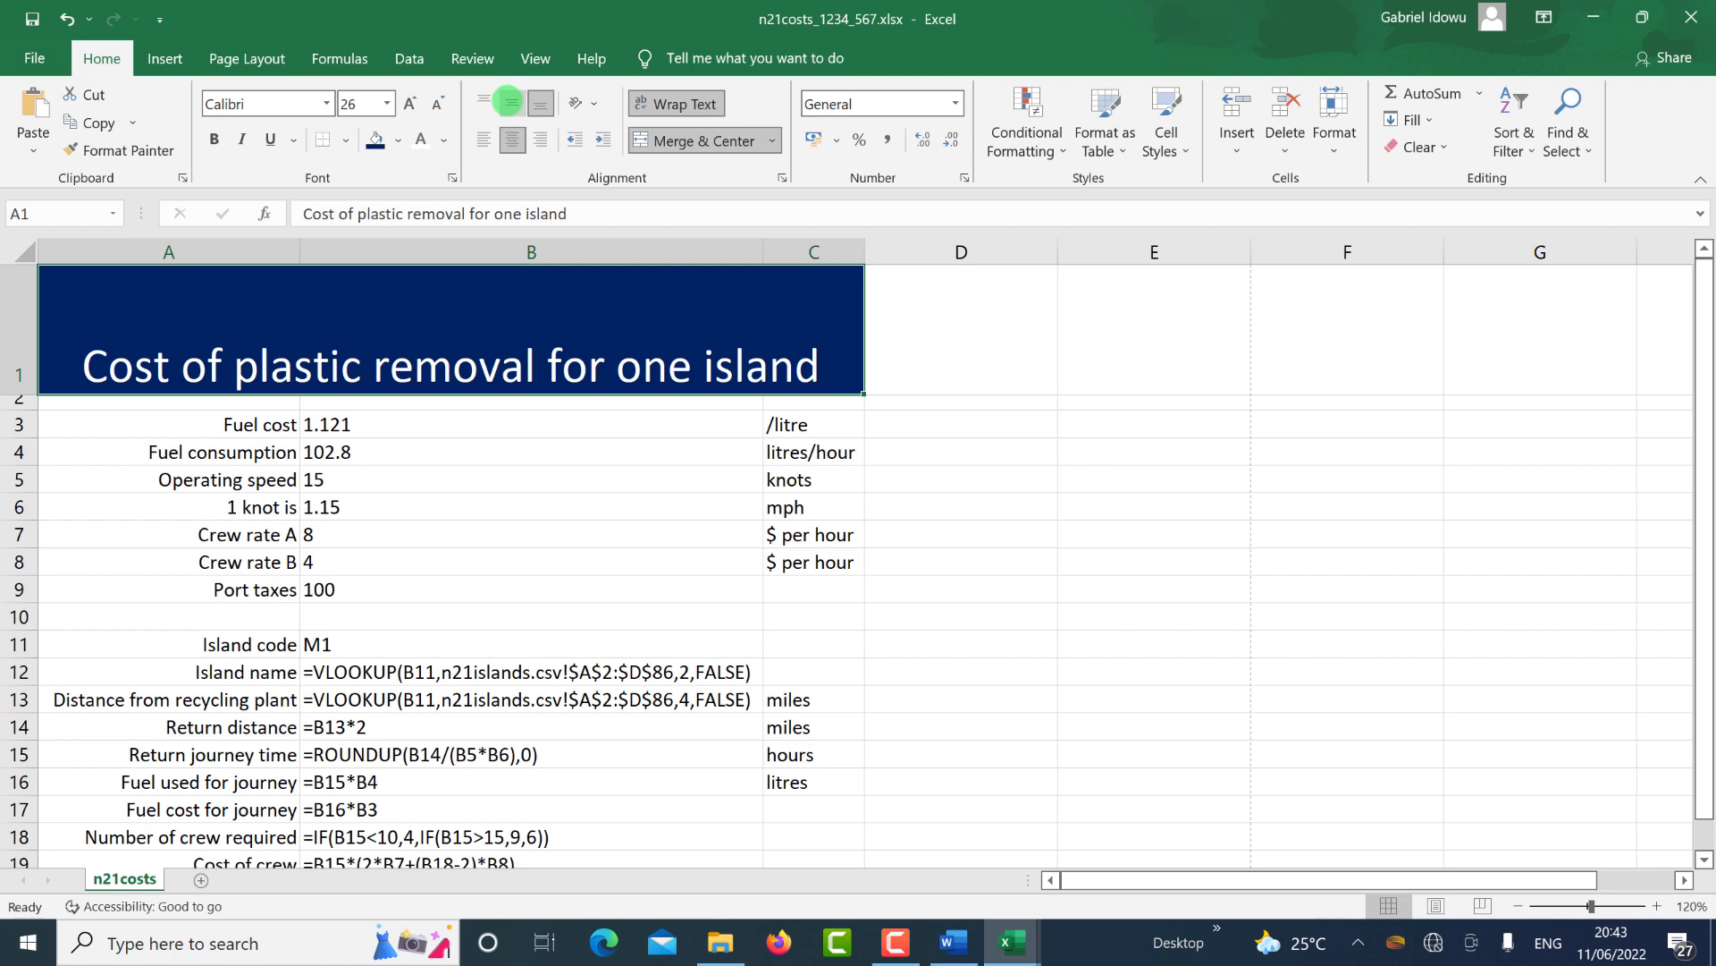
left_click(512, 106)
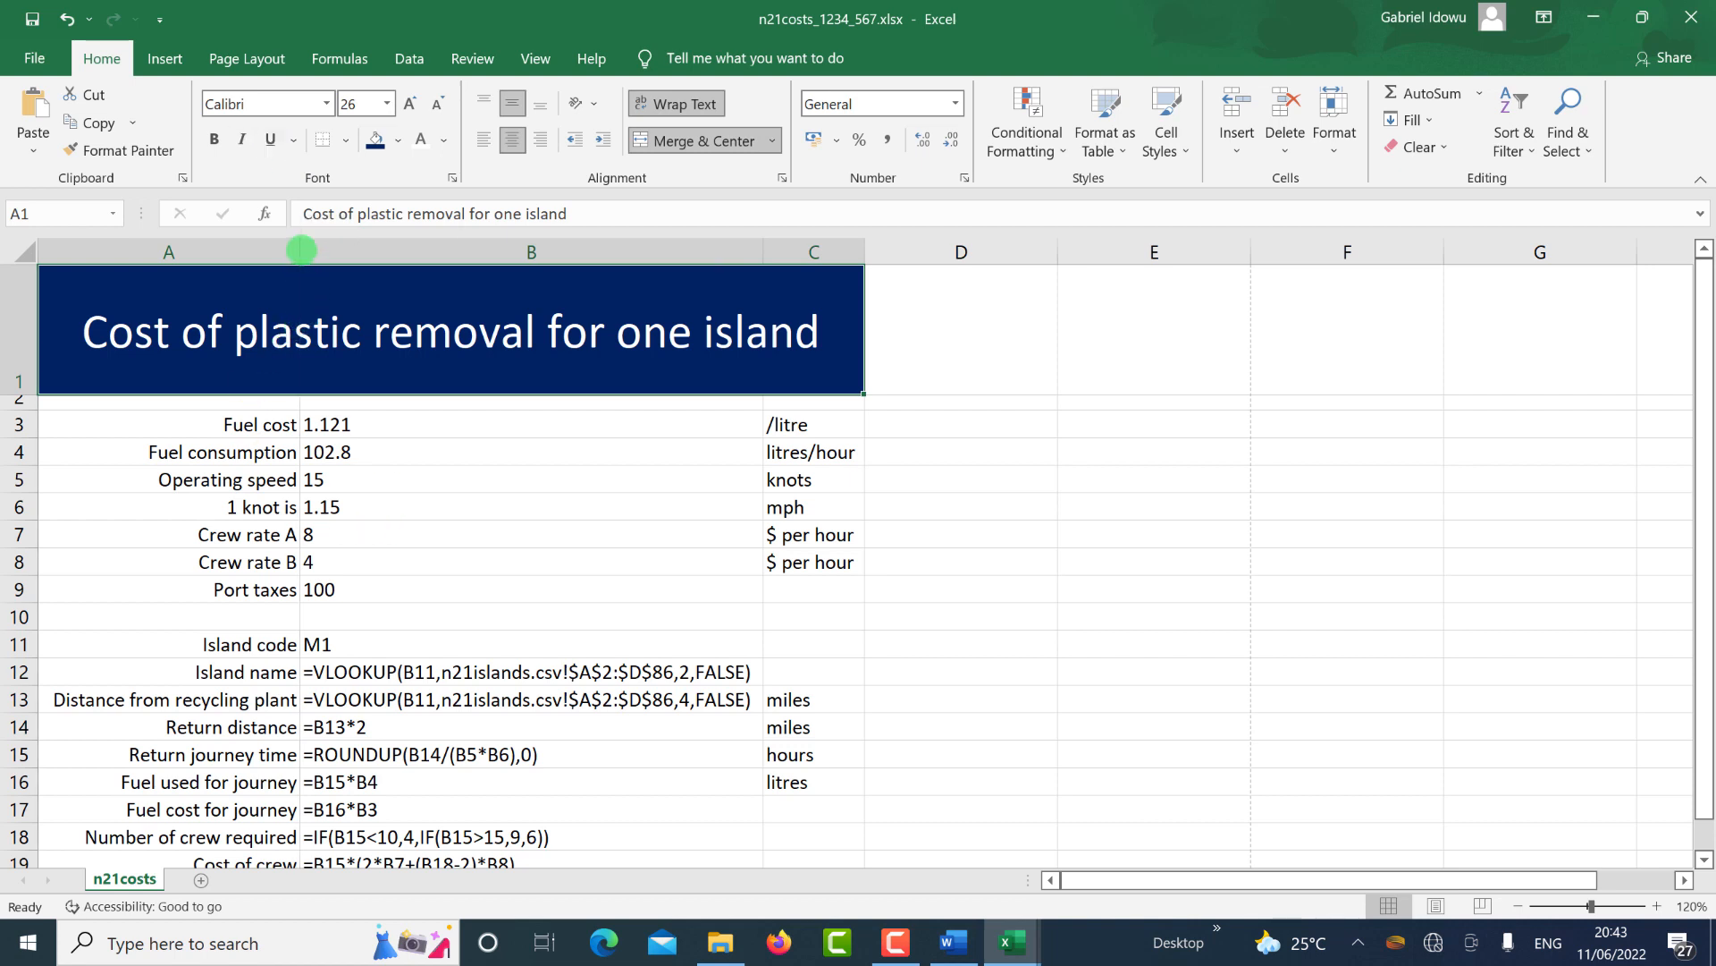
double_click(765, 246)
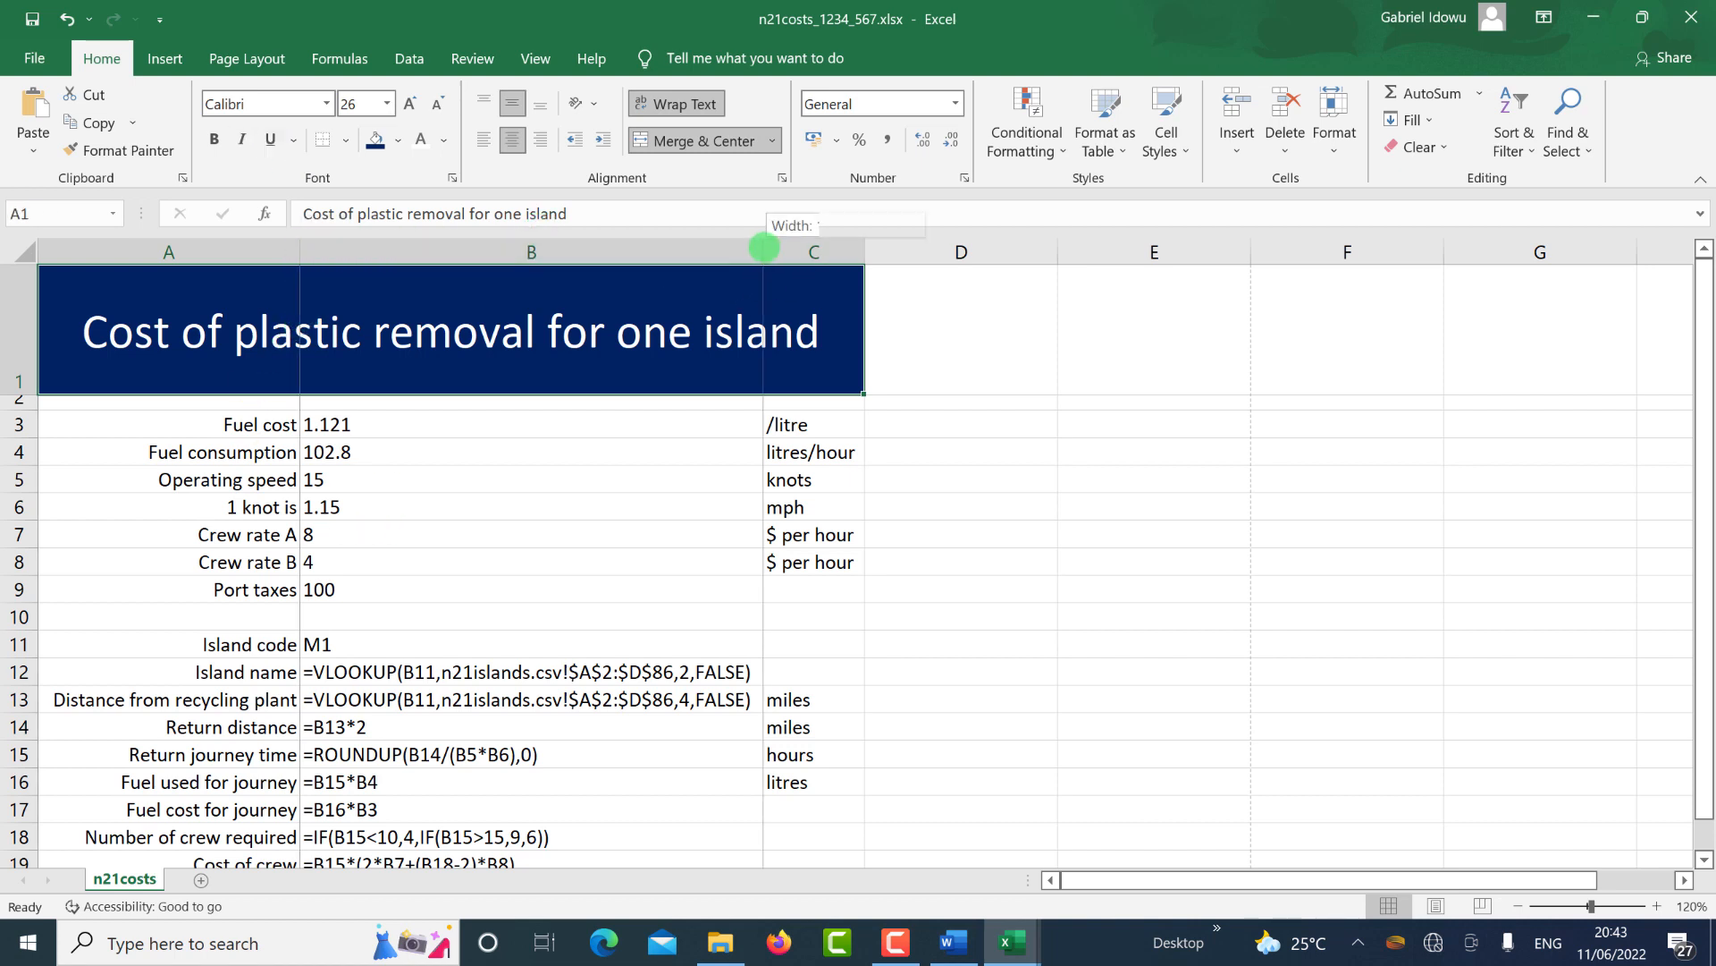
double_click(856, 246)
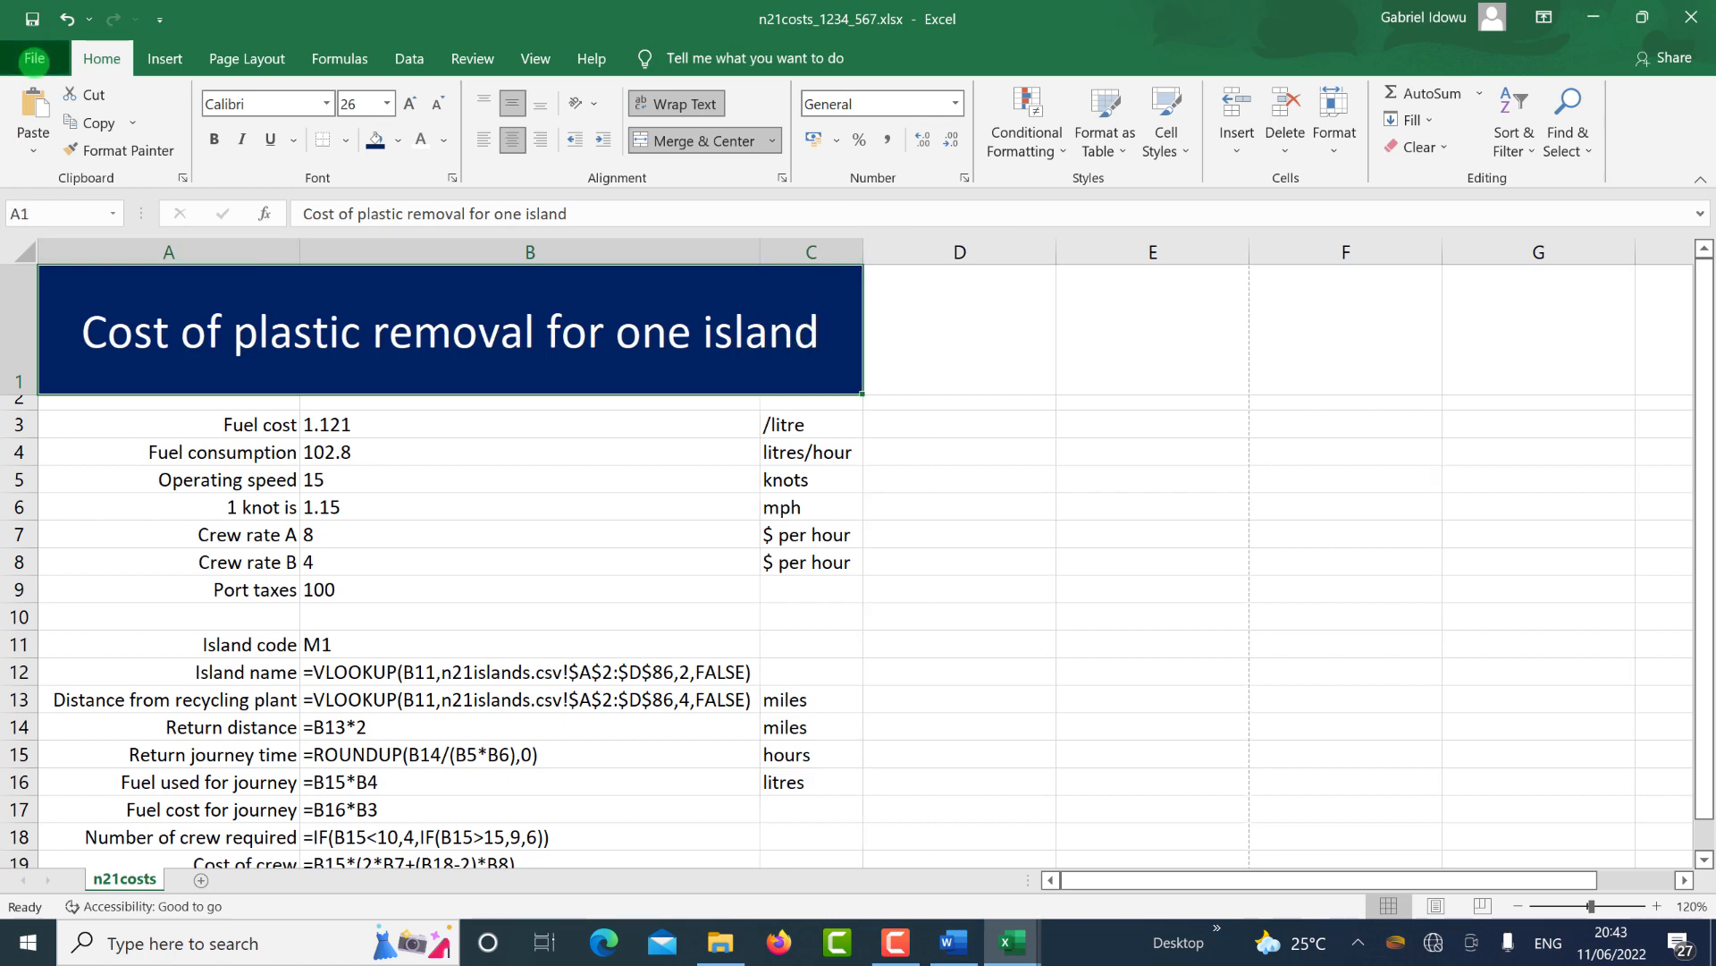
Examine the title alignment, cell contents and footer in the formula sheet's print preview.
left_click(34, 58)
left_click(71, 475)
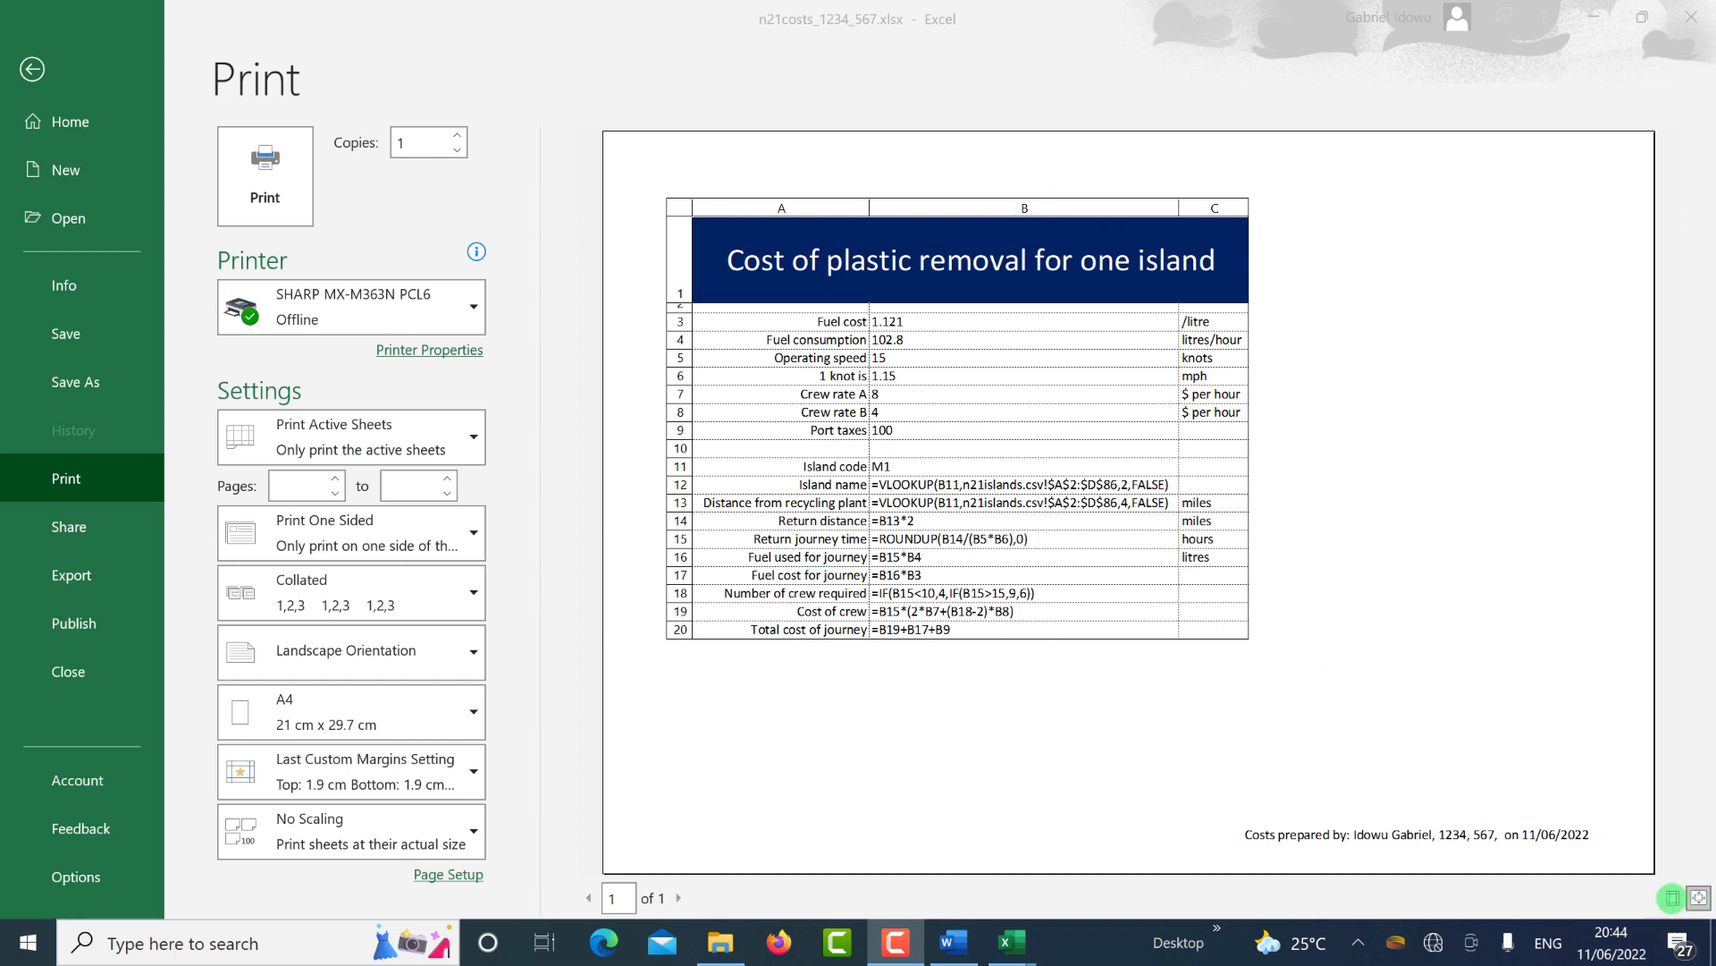
left_click(1700, 898)
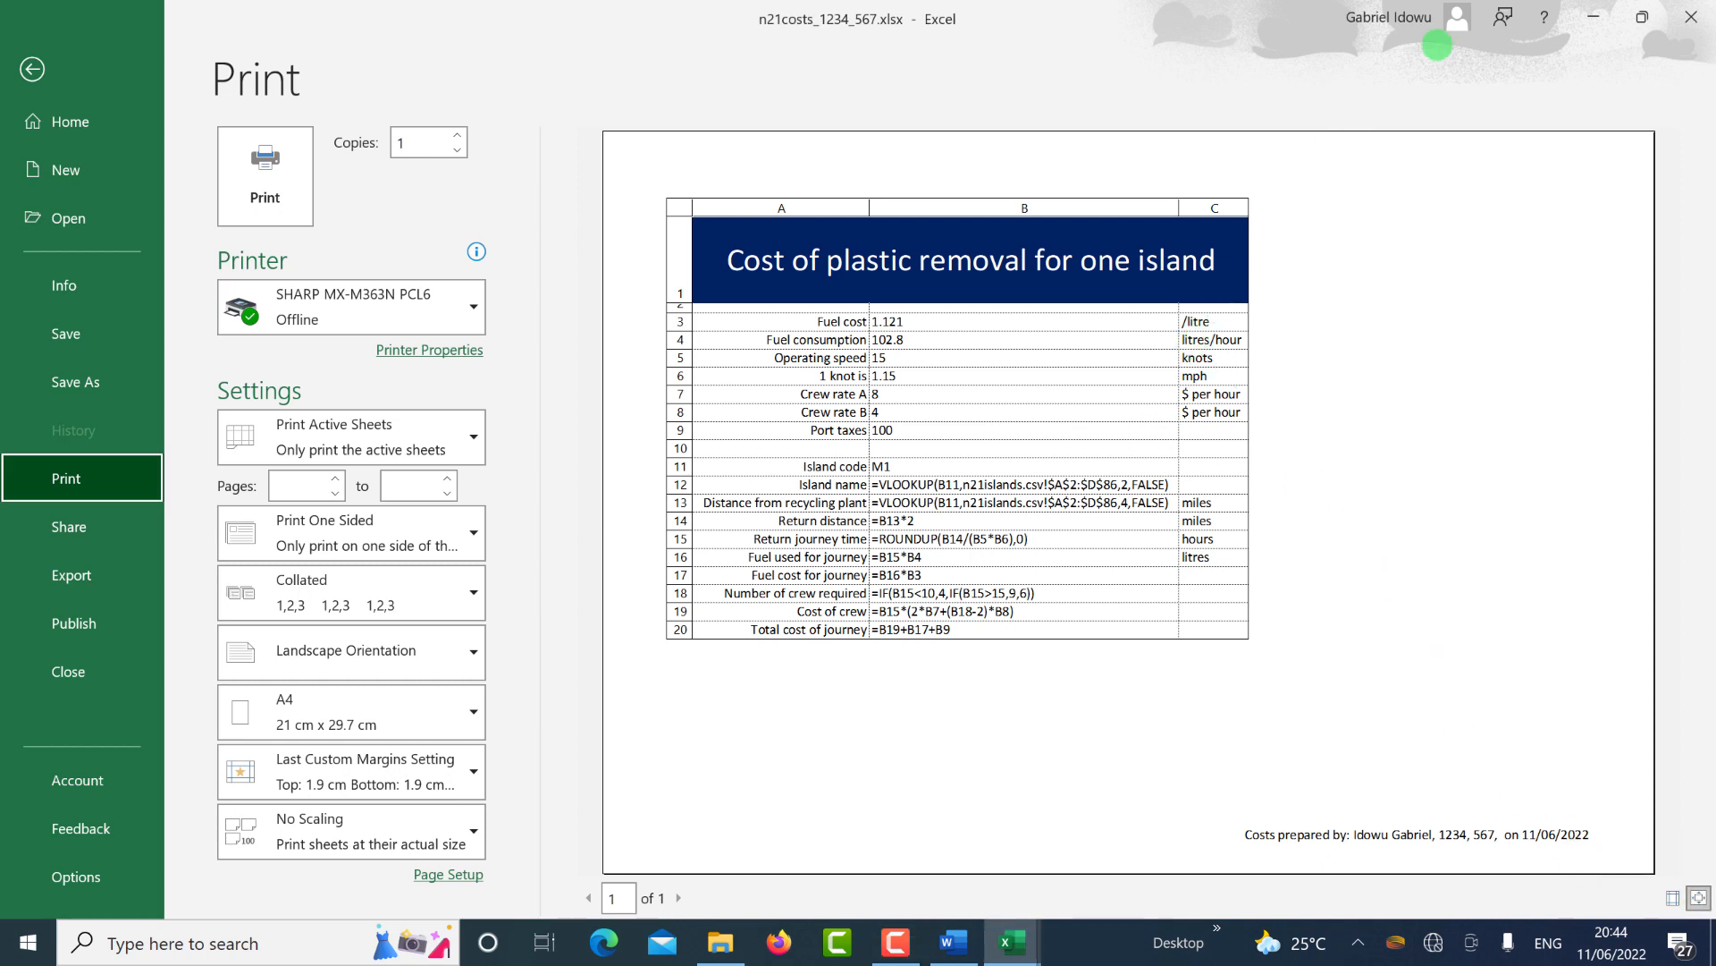
left_click(1419, 56)
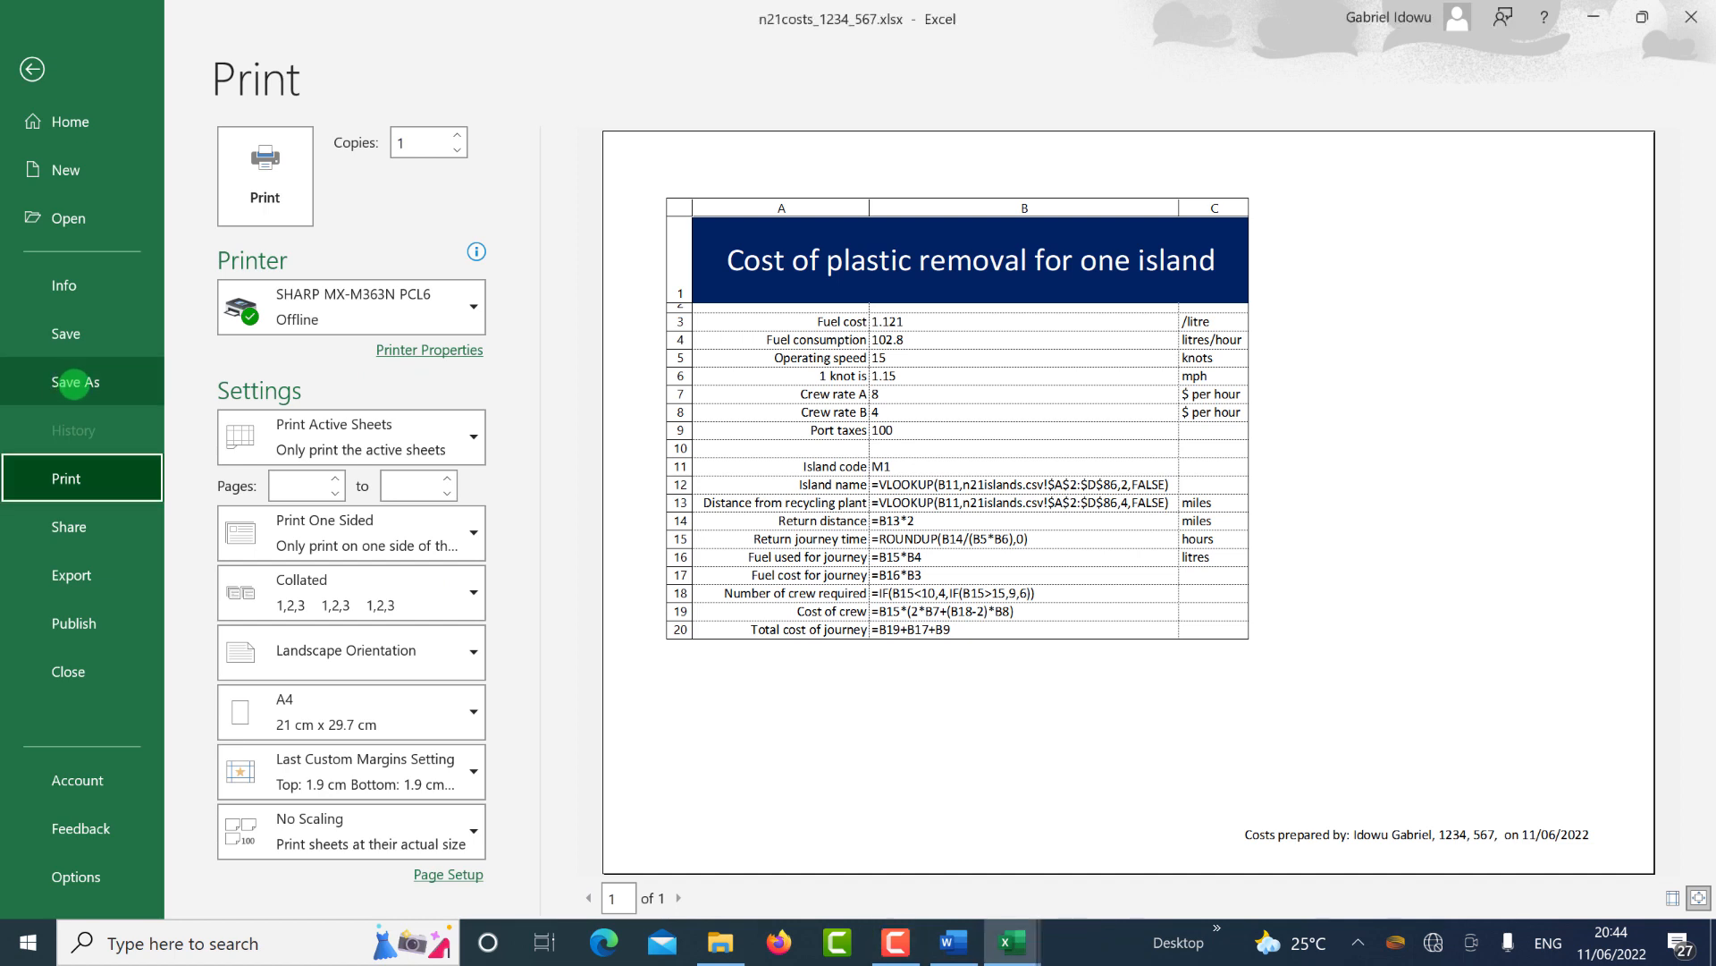
Save the workbook as a new Excel workbook named PRINTOUT1 in the 0417_w21_sf_03 folder.
left_click(76, 382)
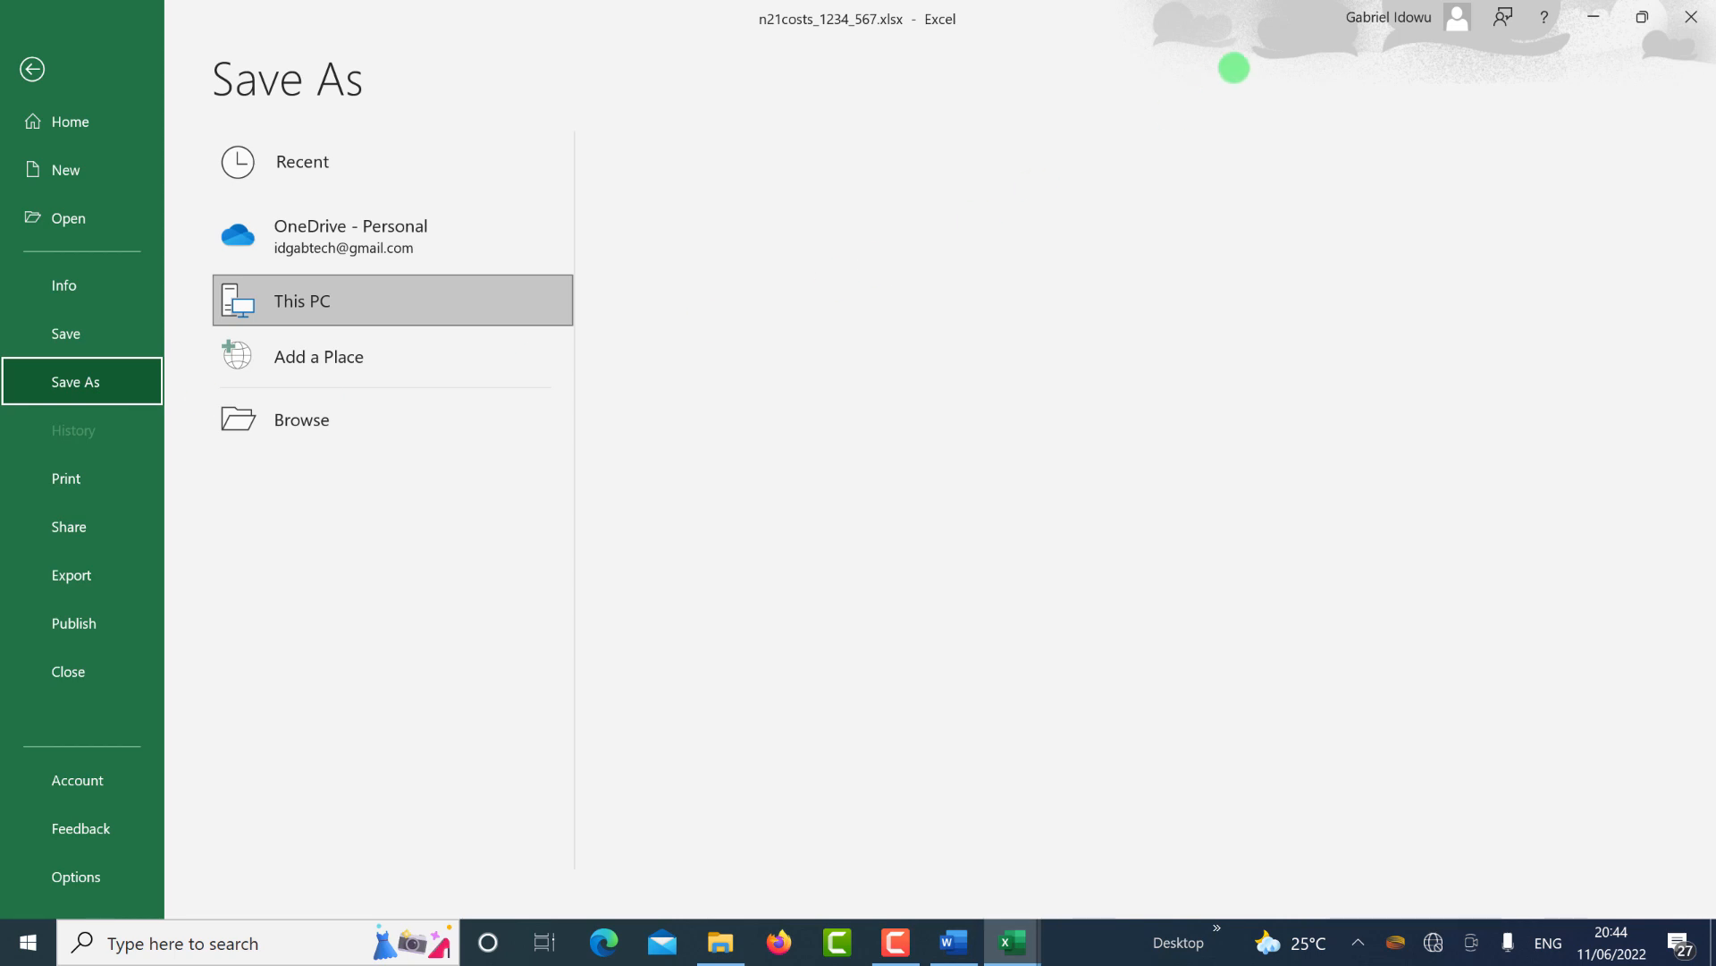
left_click(669, 263)
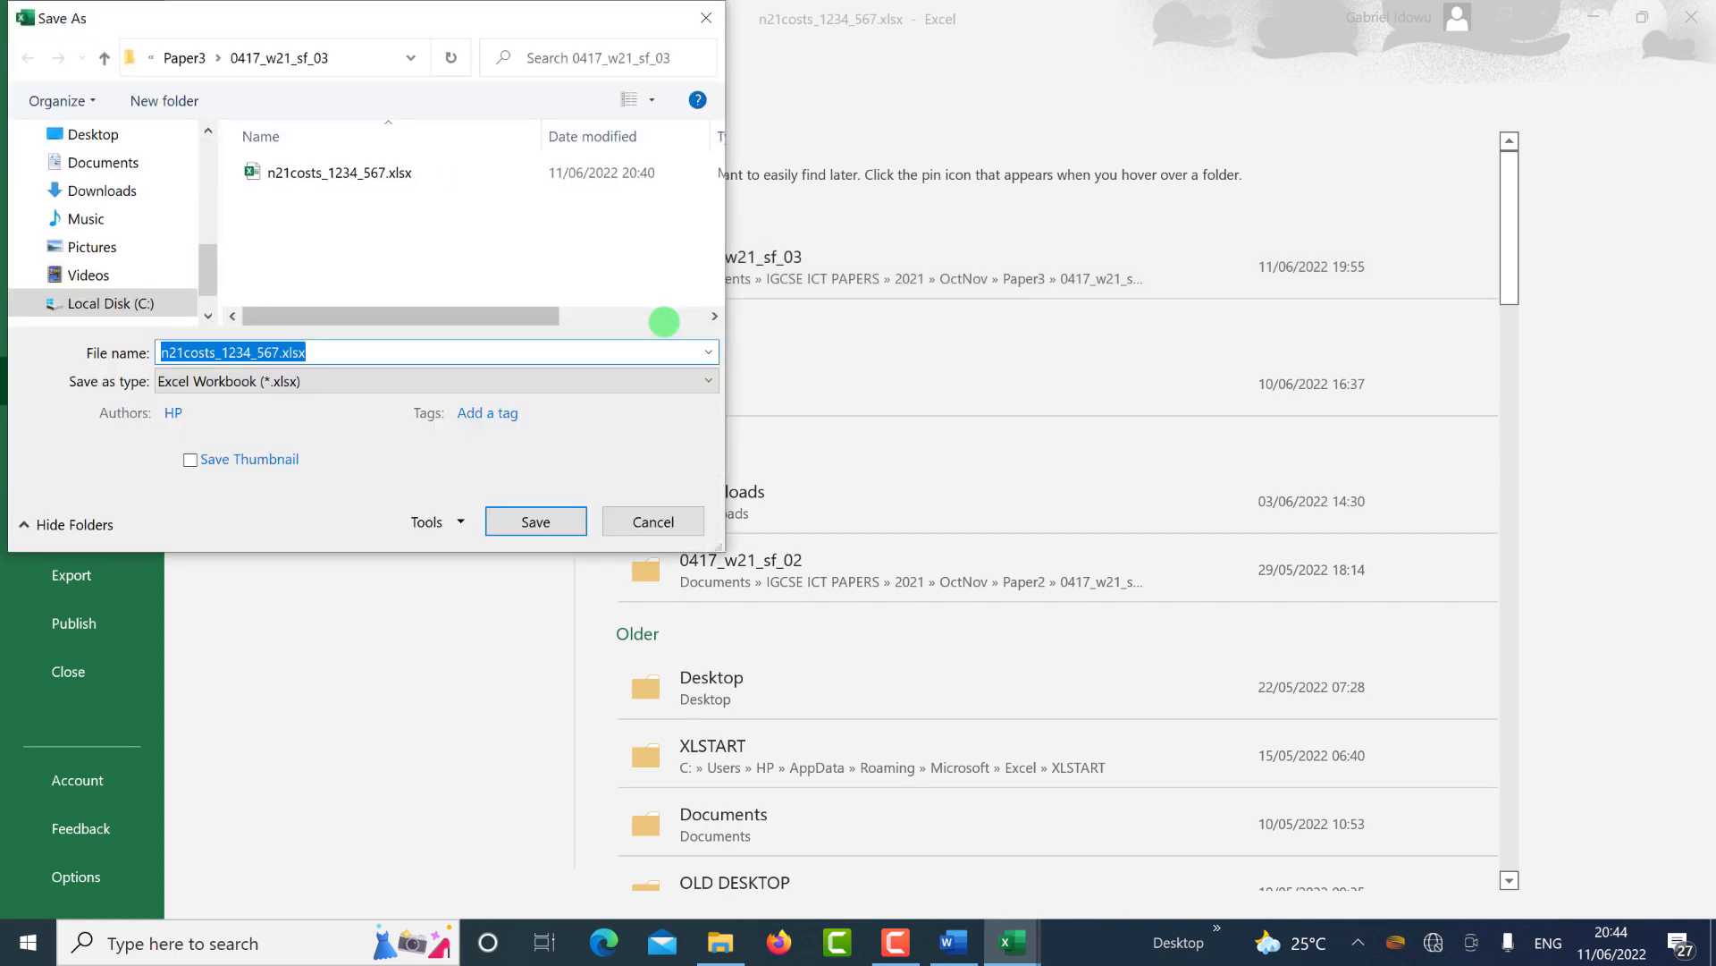
type("PRINTOUT1")
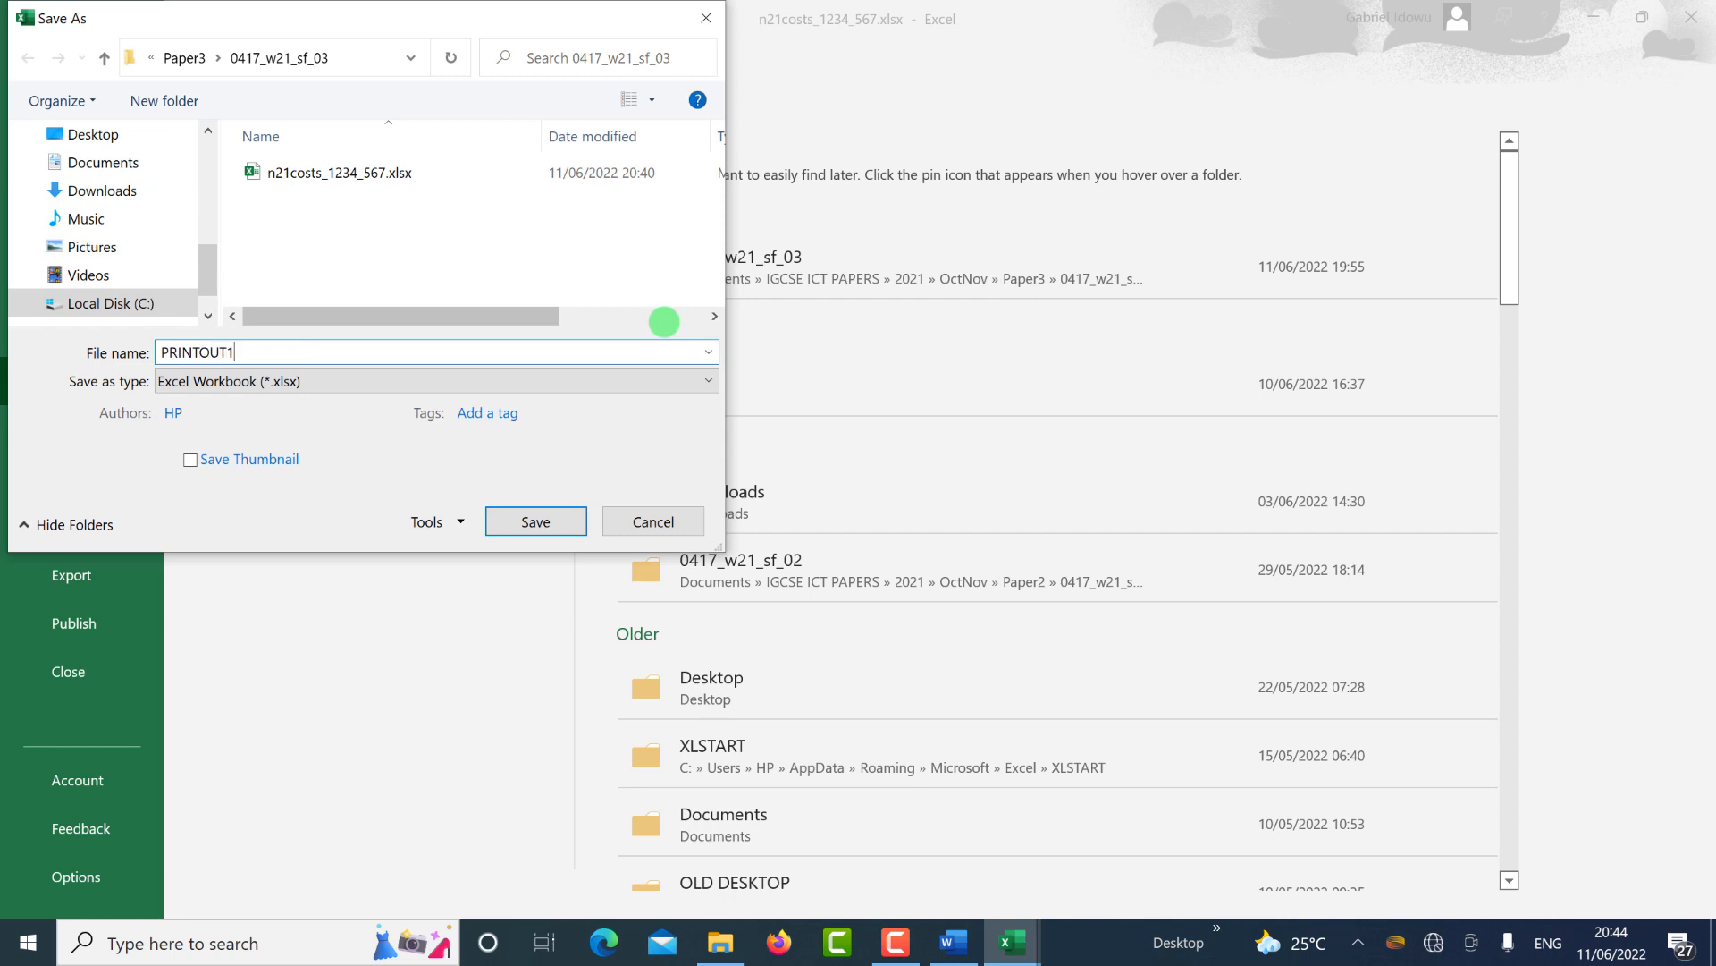
left_click(506, 521)
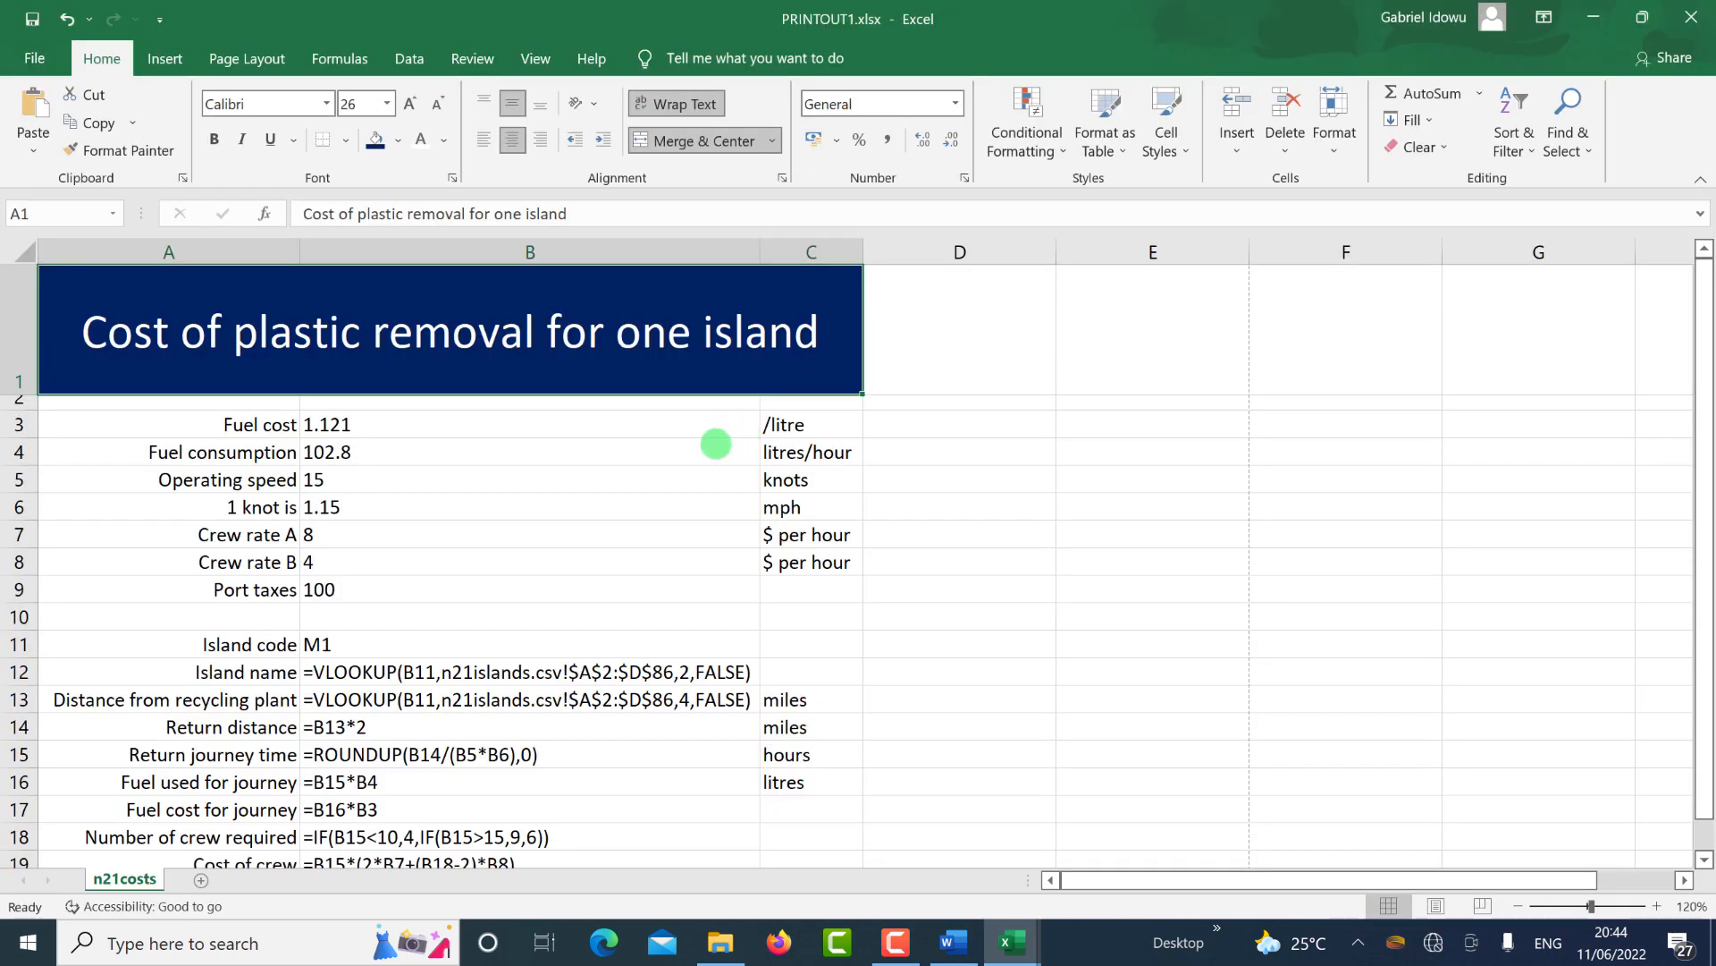
Review the print preview of the PRINTOUT1 workbook.
left_click(18, 60)
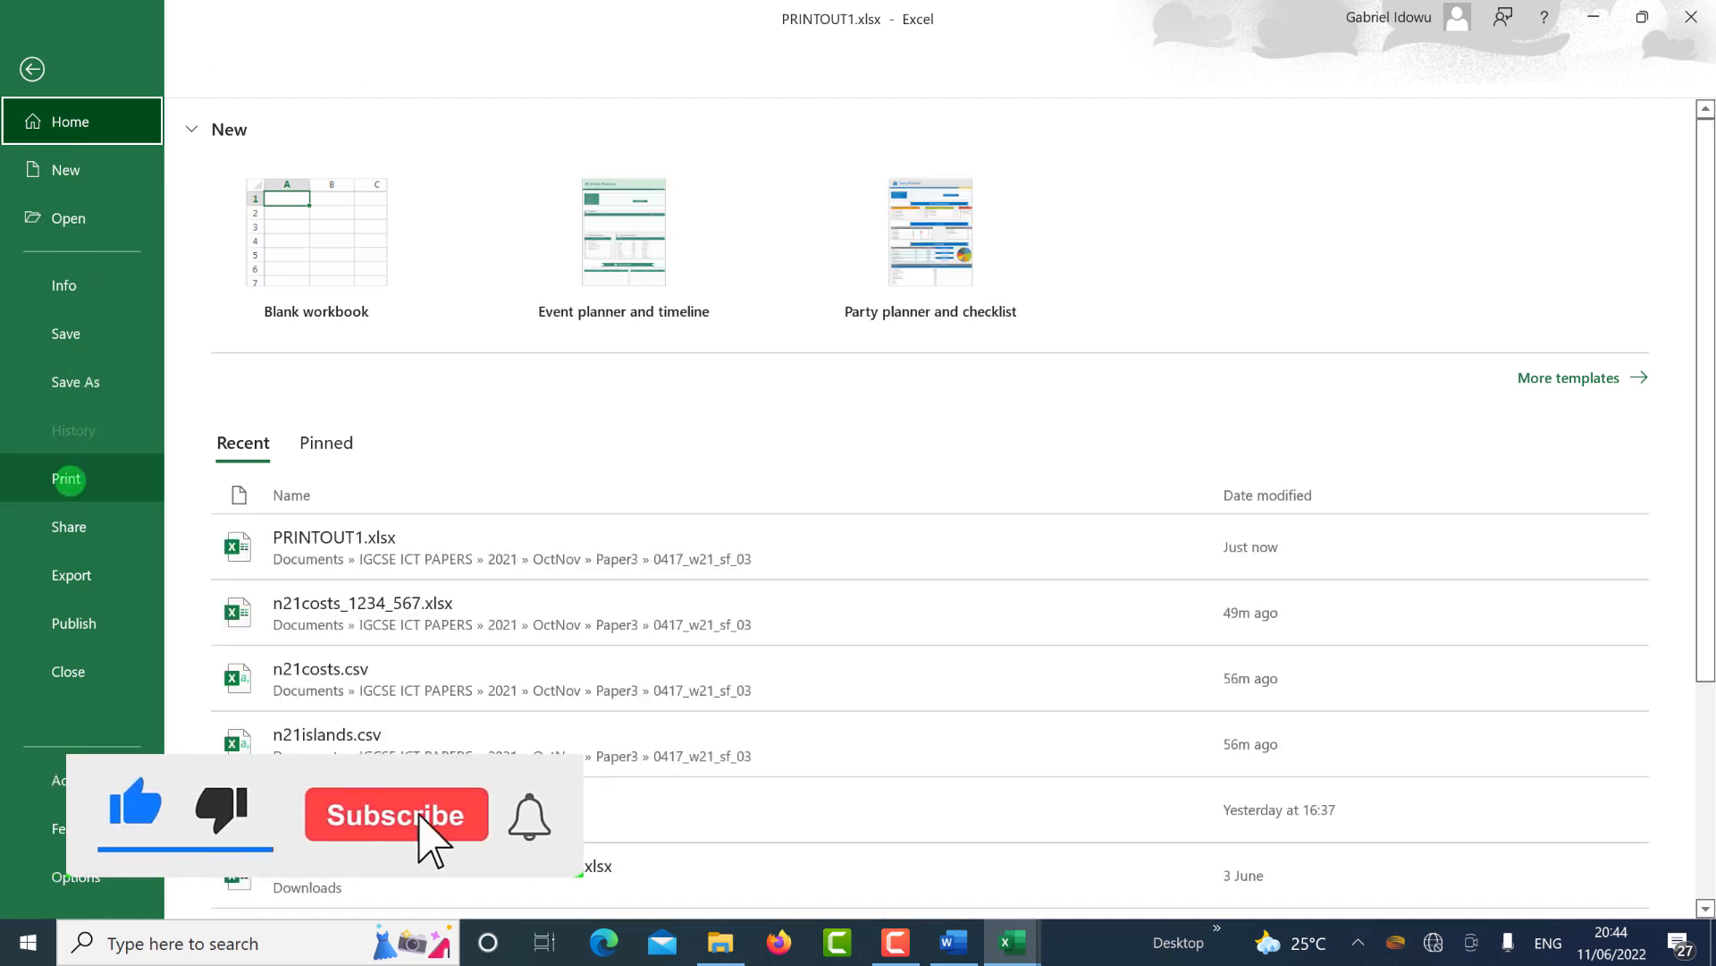
left_click(68, 476)
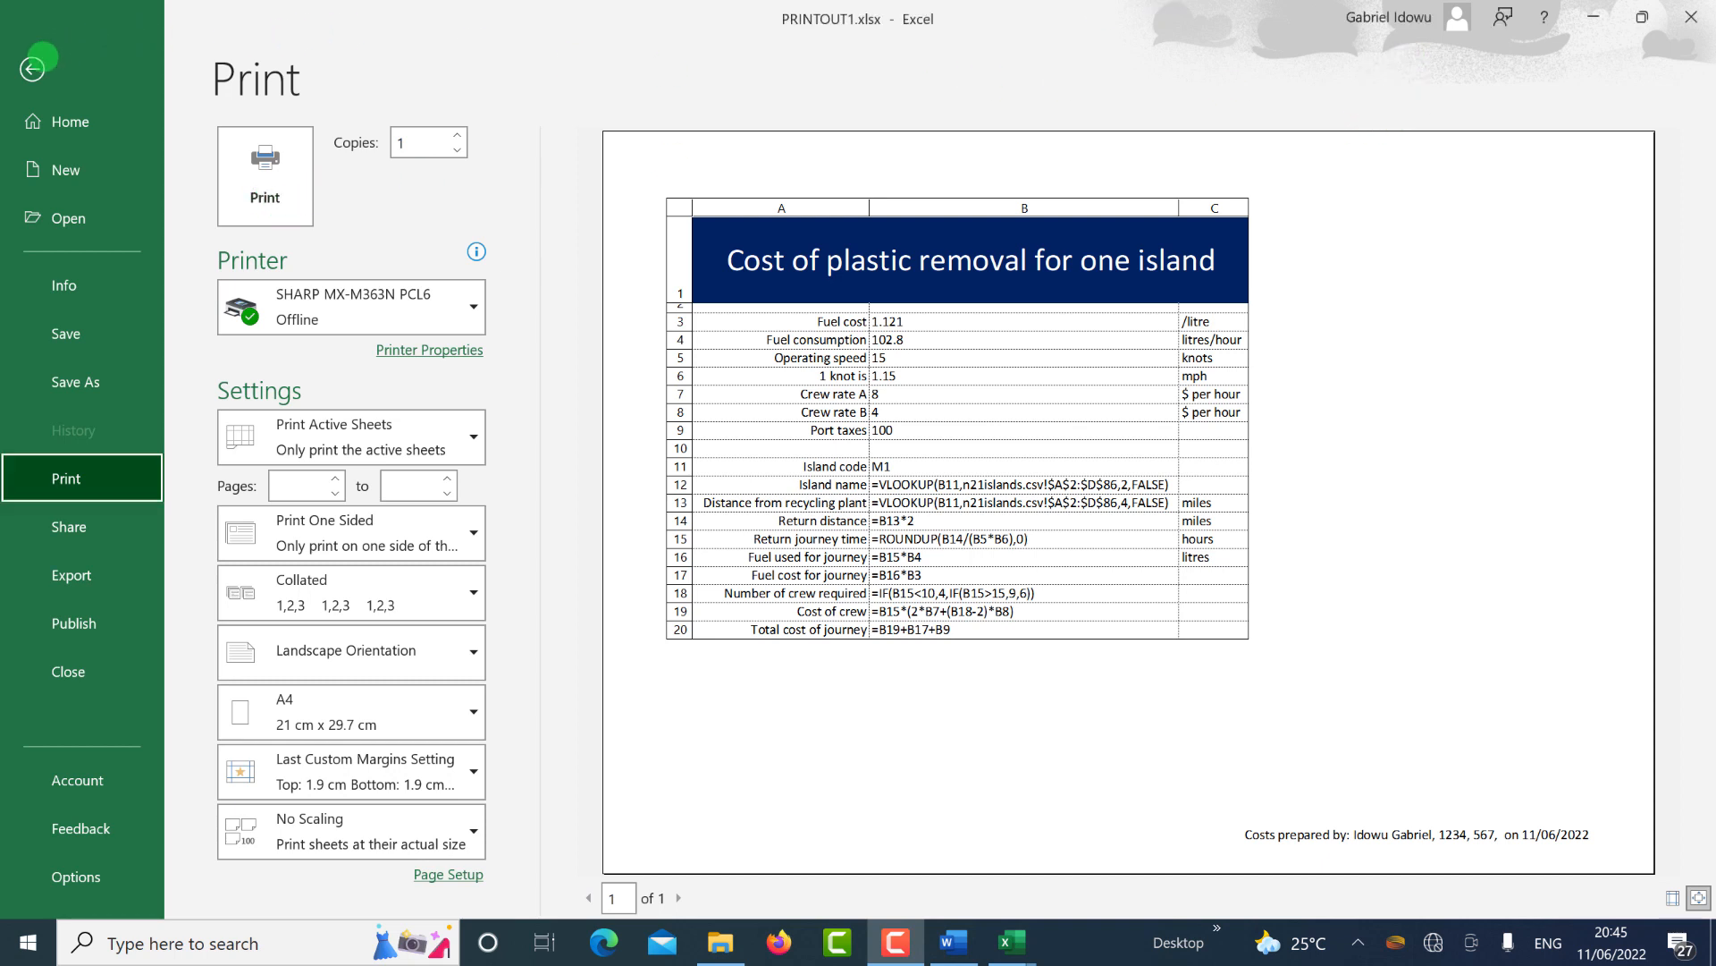
left_click(32, 71)
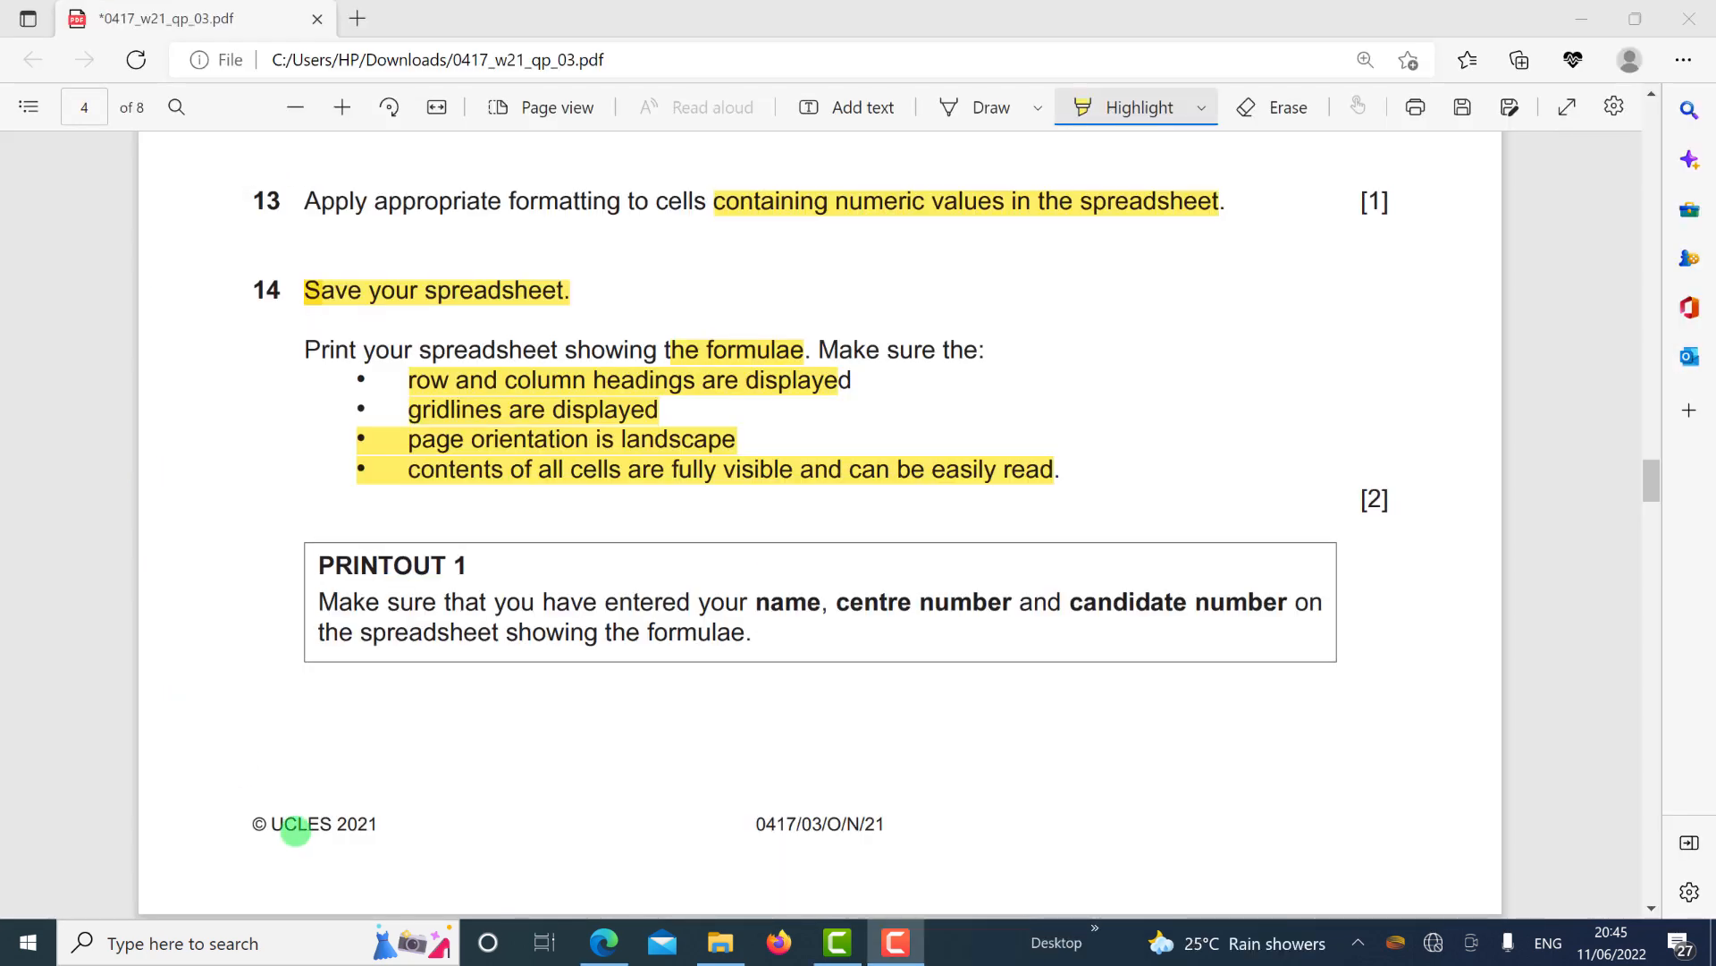
Switch to the question paper PDF in Edge and highlight the four printout requirements in question 15.
scroll(383, 593, "down", 5)
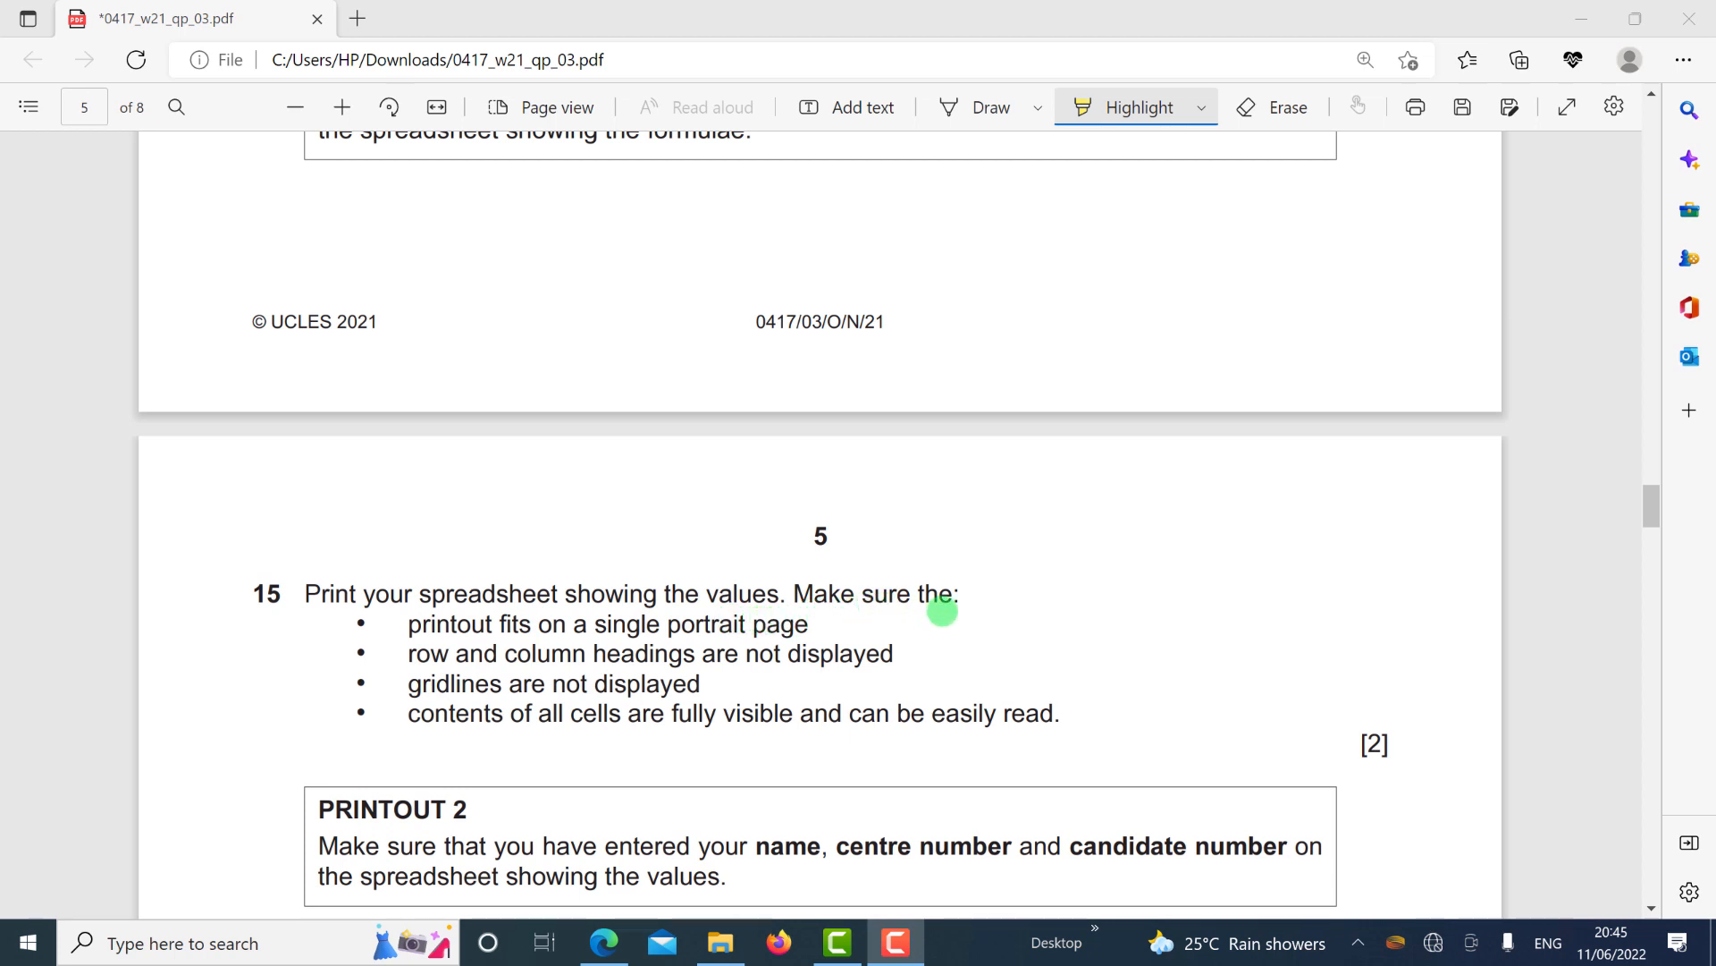
left_click_drag(404, 628, 456, 623)
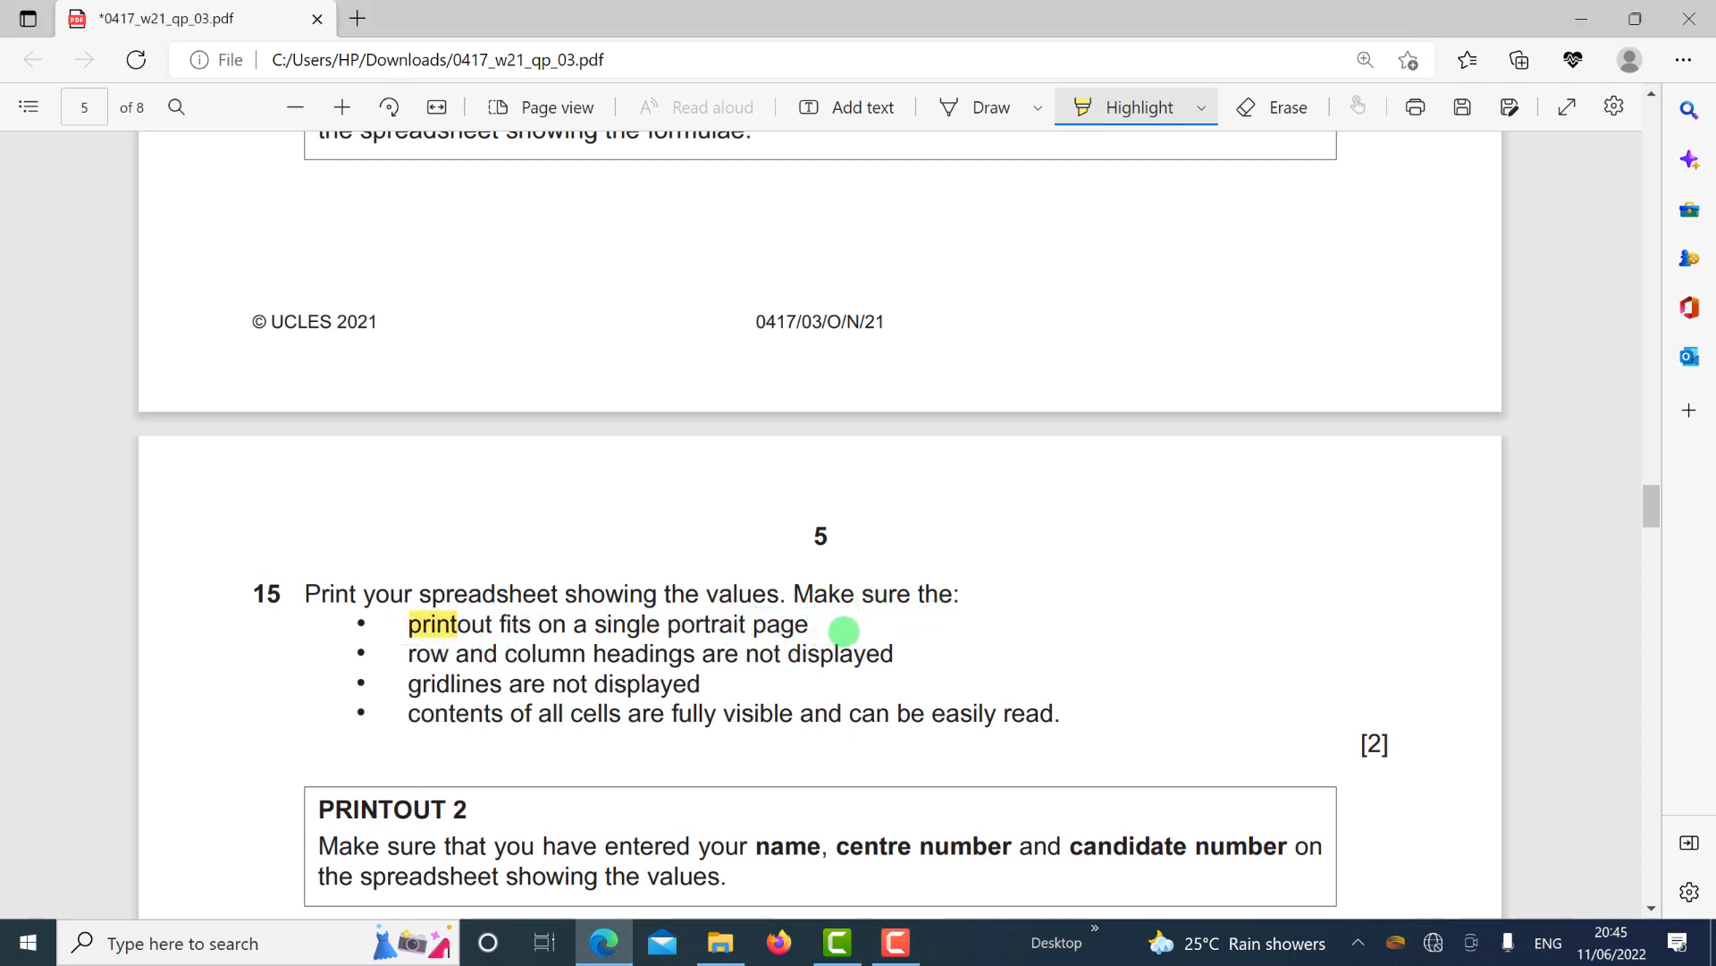
left_click_drag(844, 631, 1100, 707)
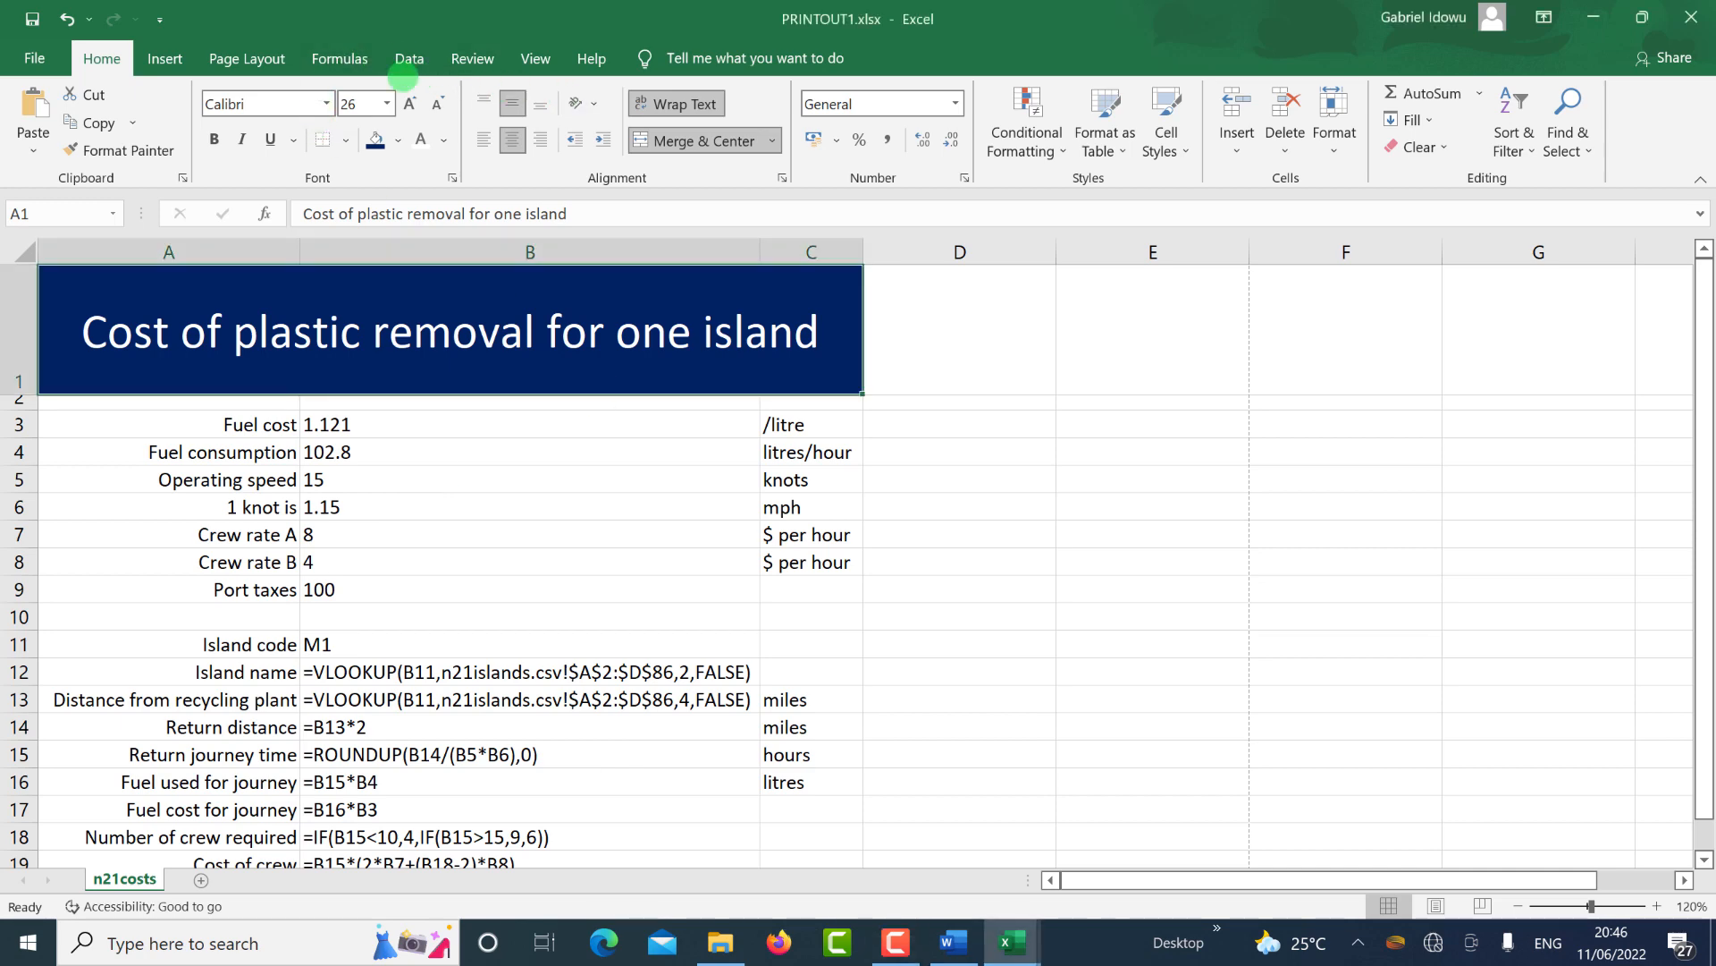
Switch to Excel, show values instead of formulas in the sheet, and fit columns A, B and C to their contents.
left_click(340, 58)
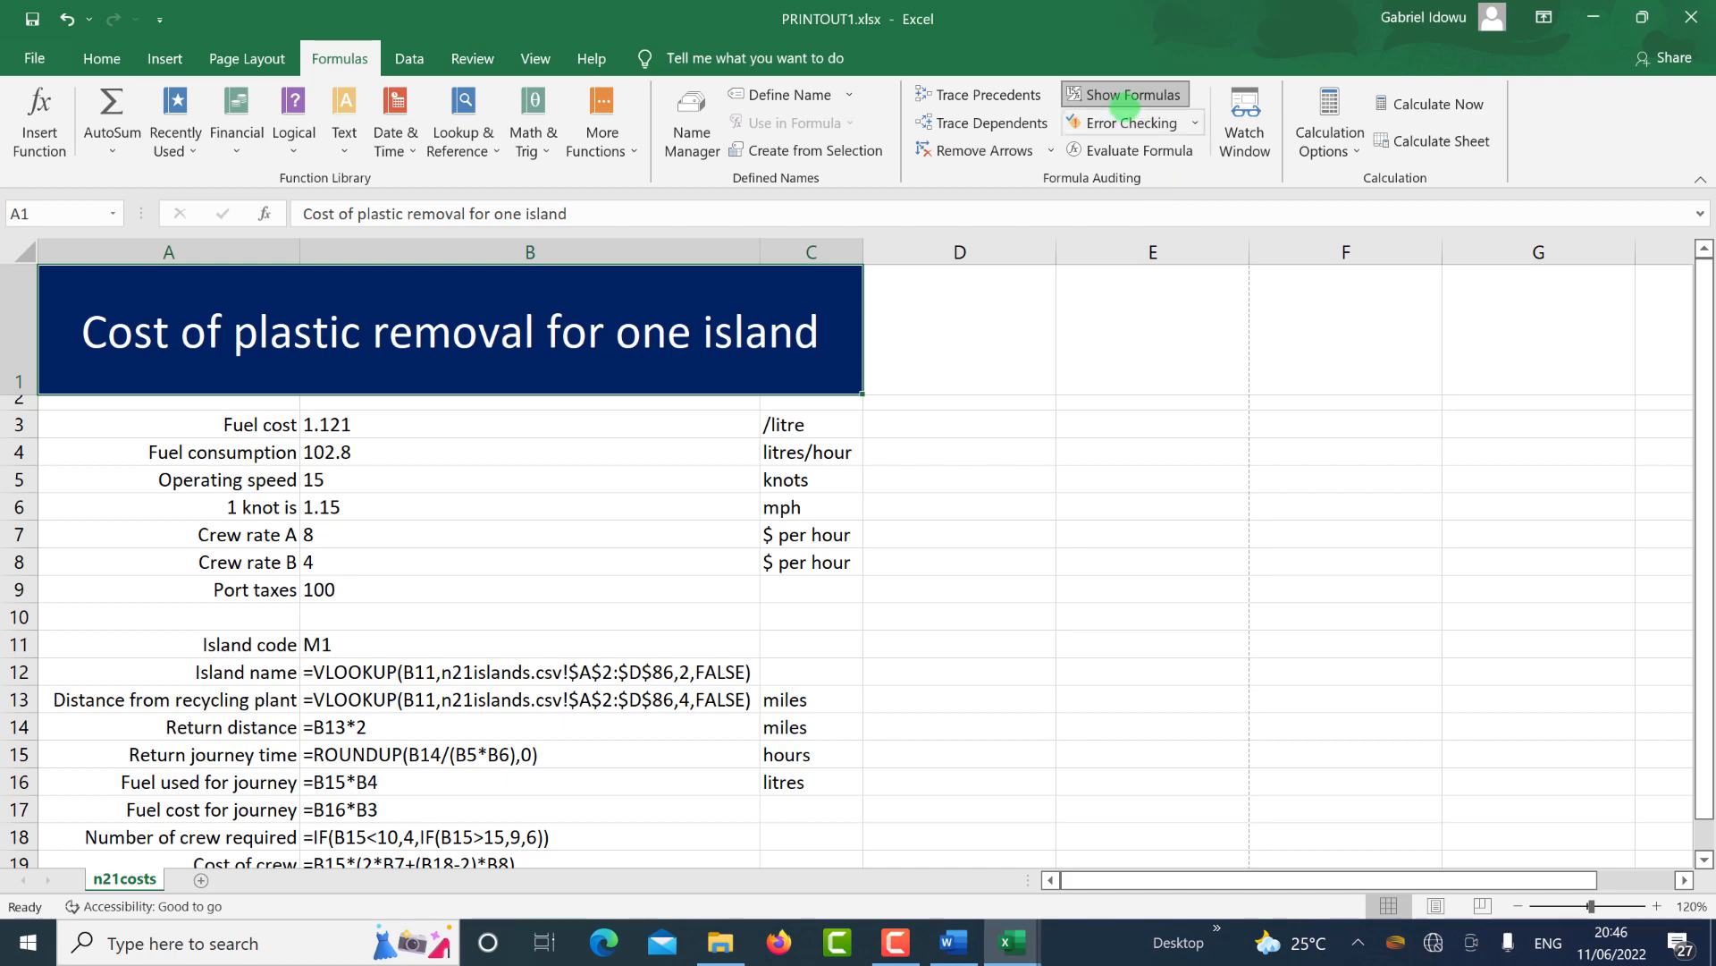
left_click(1128, 100)
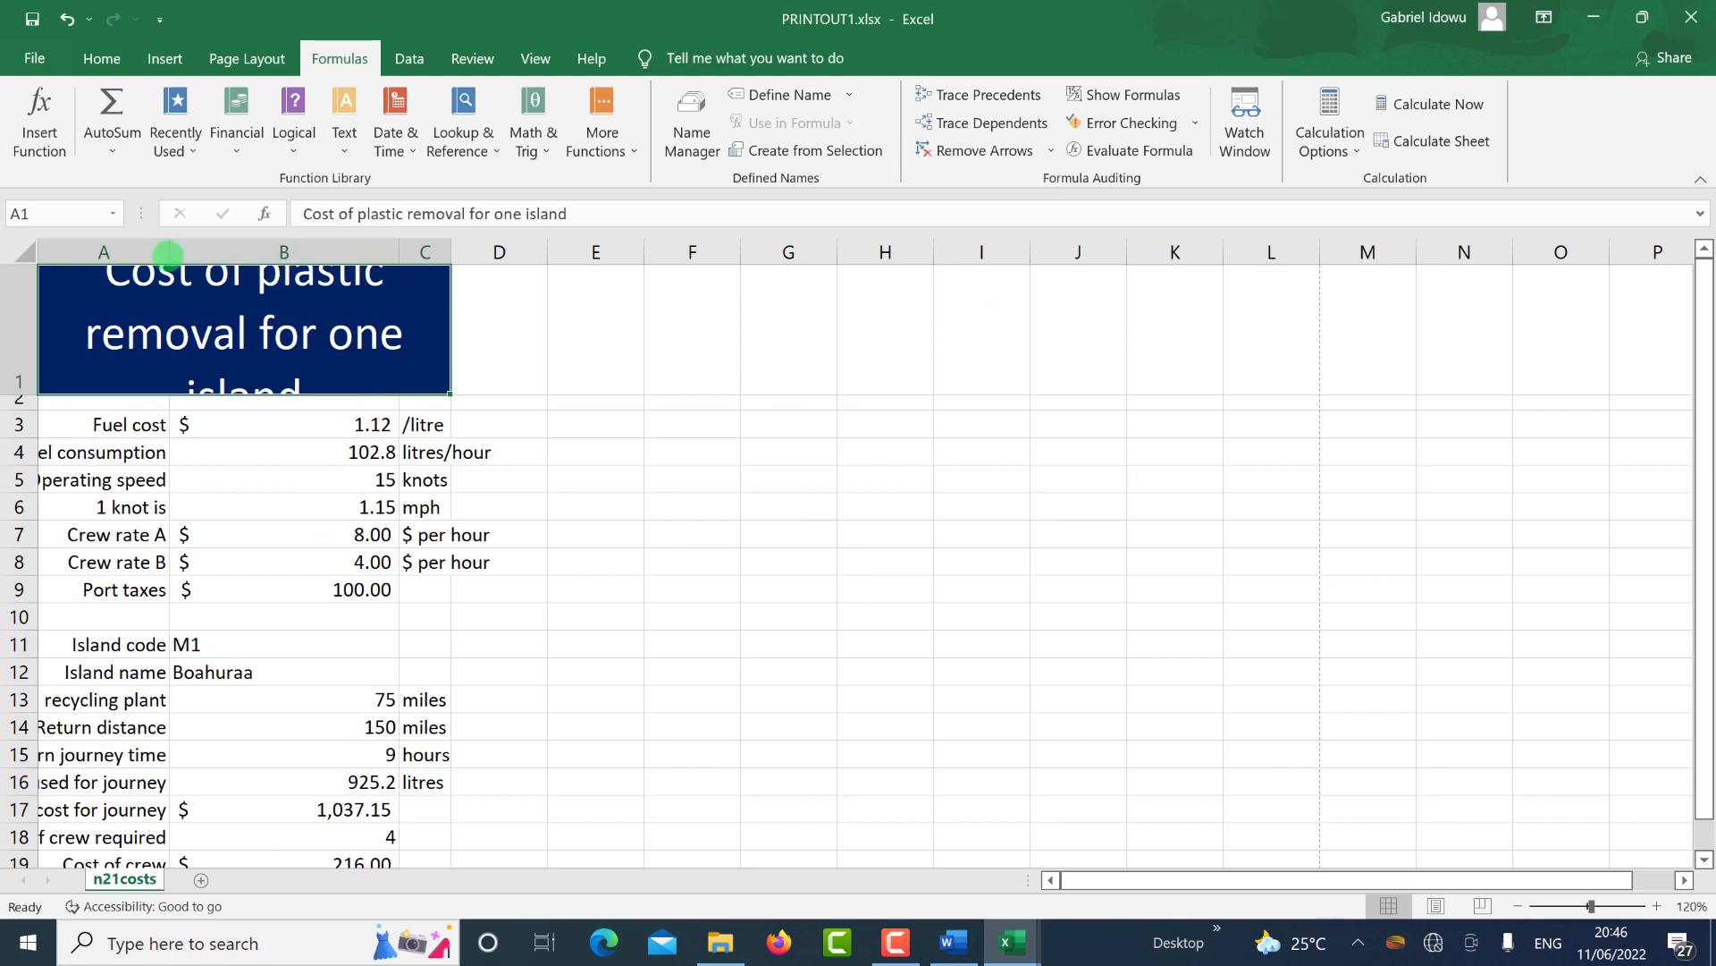
double_click(169, 253)
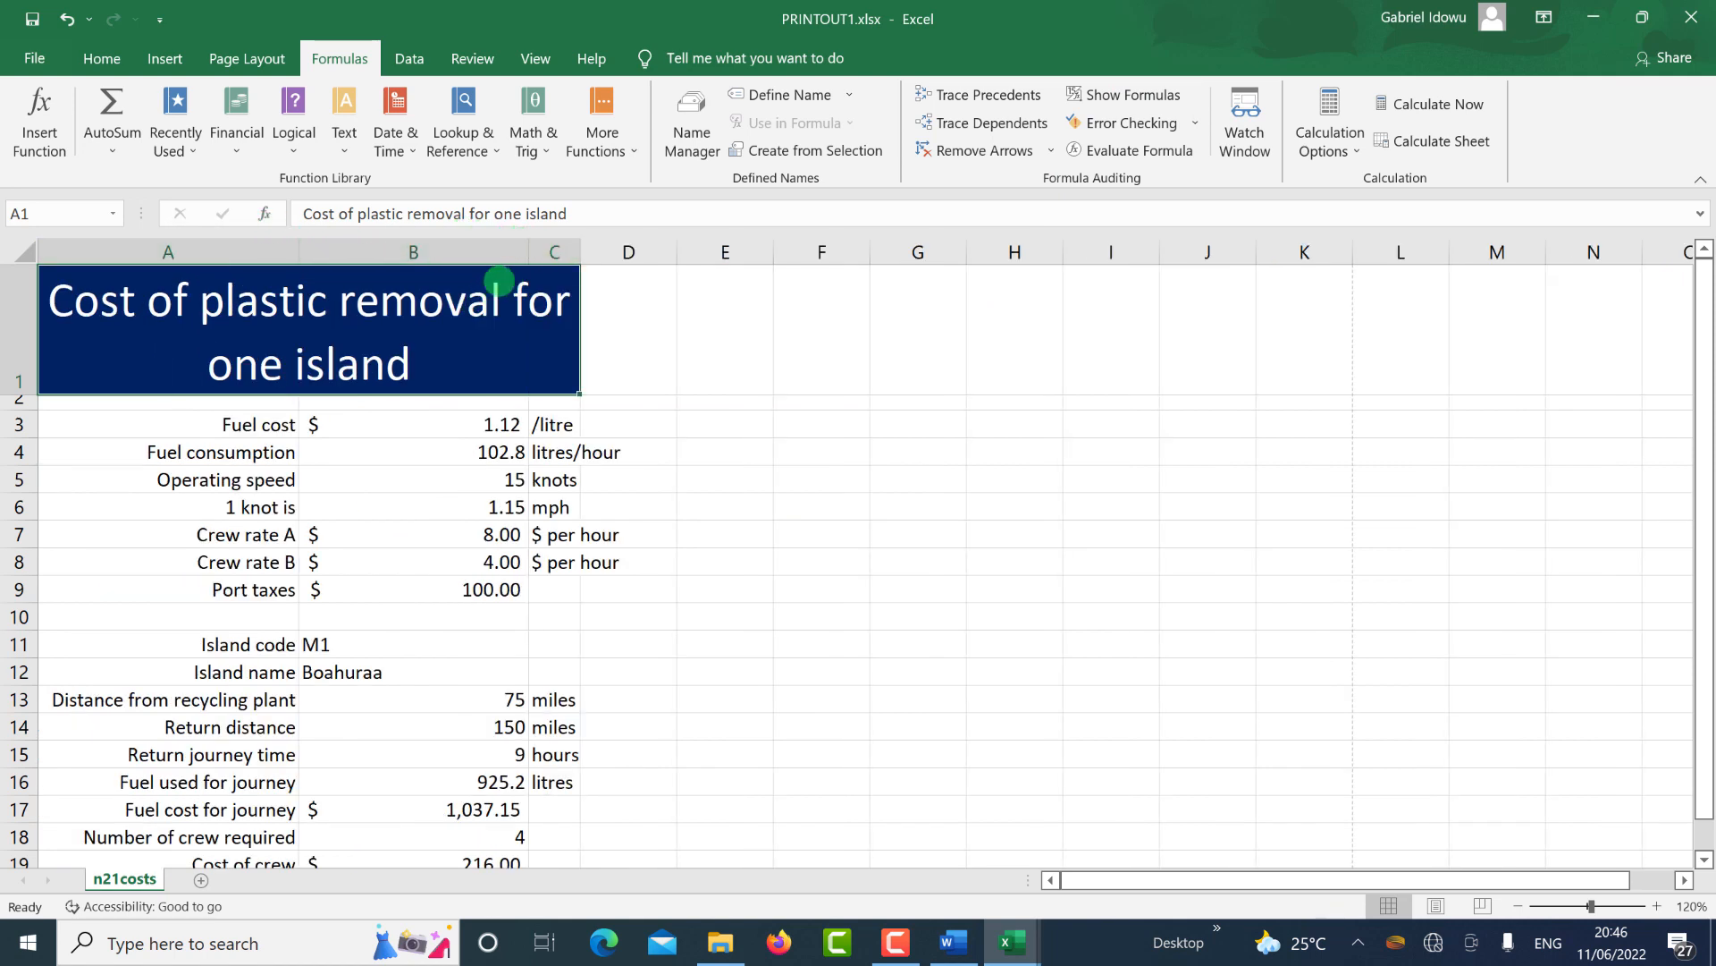
left_click_drag(527, 253, 453, 253)
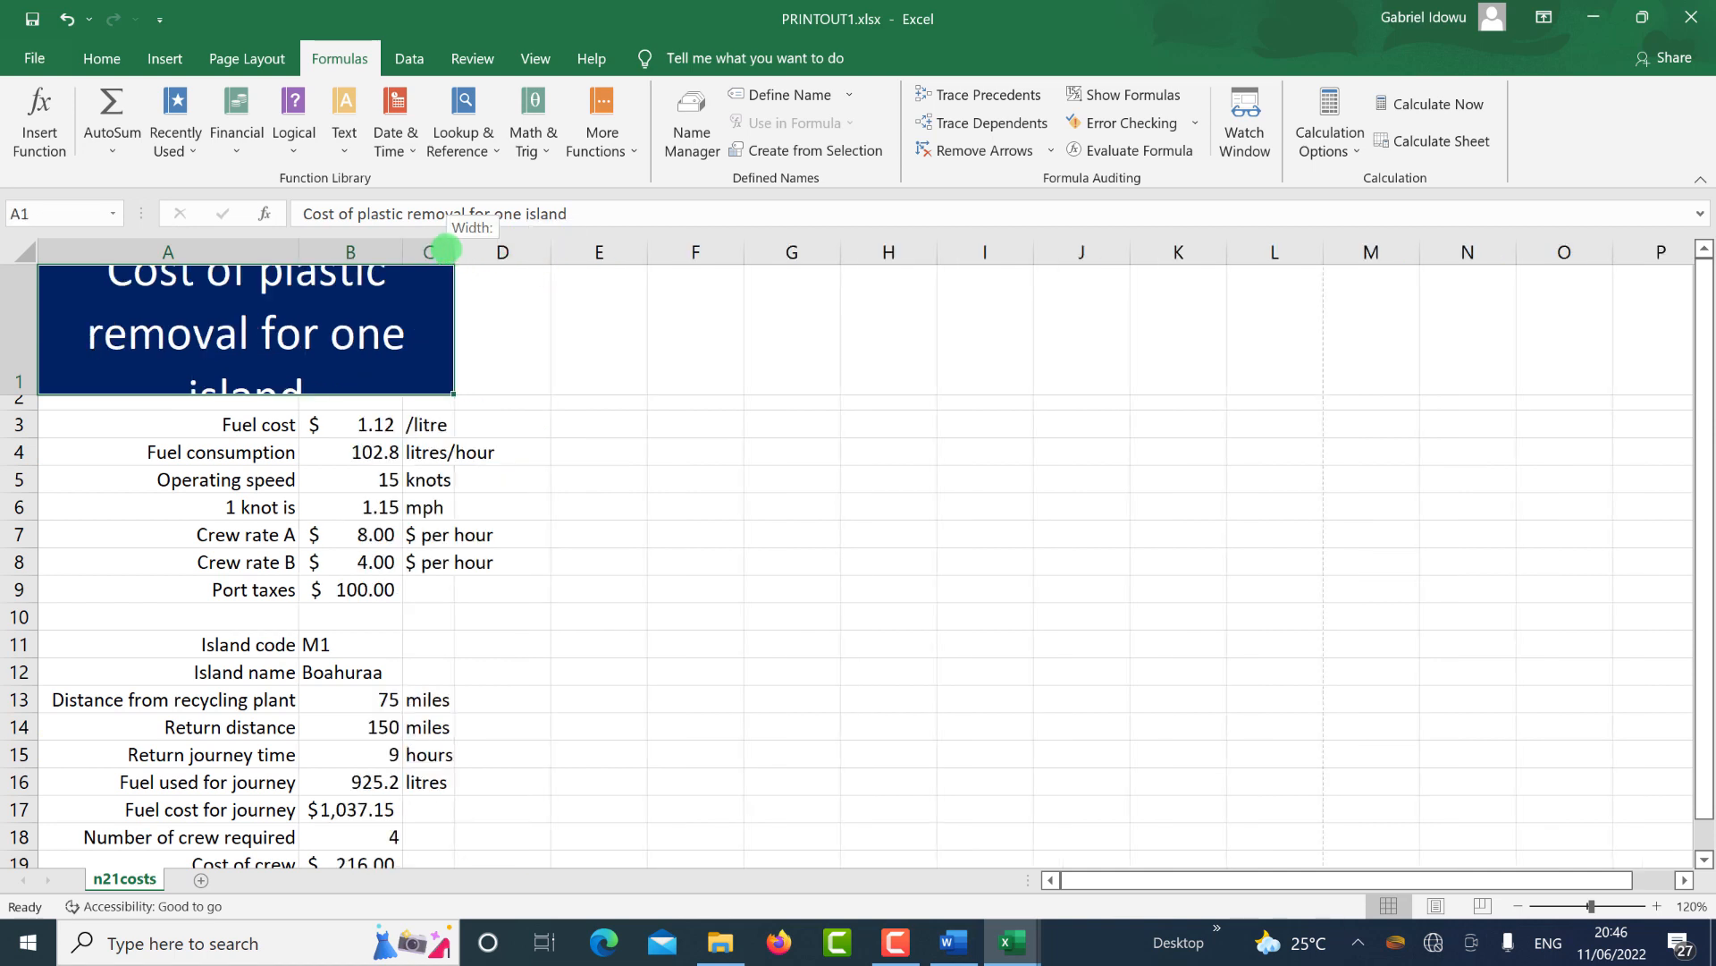
double_click(449, 252)
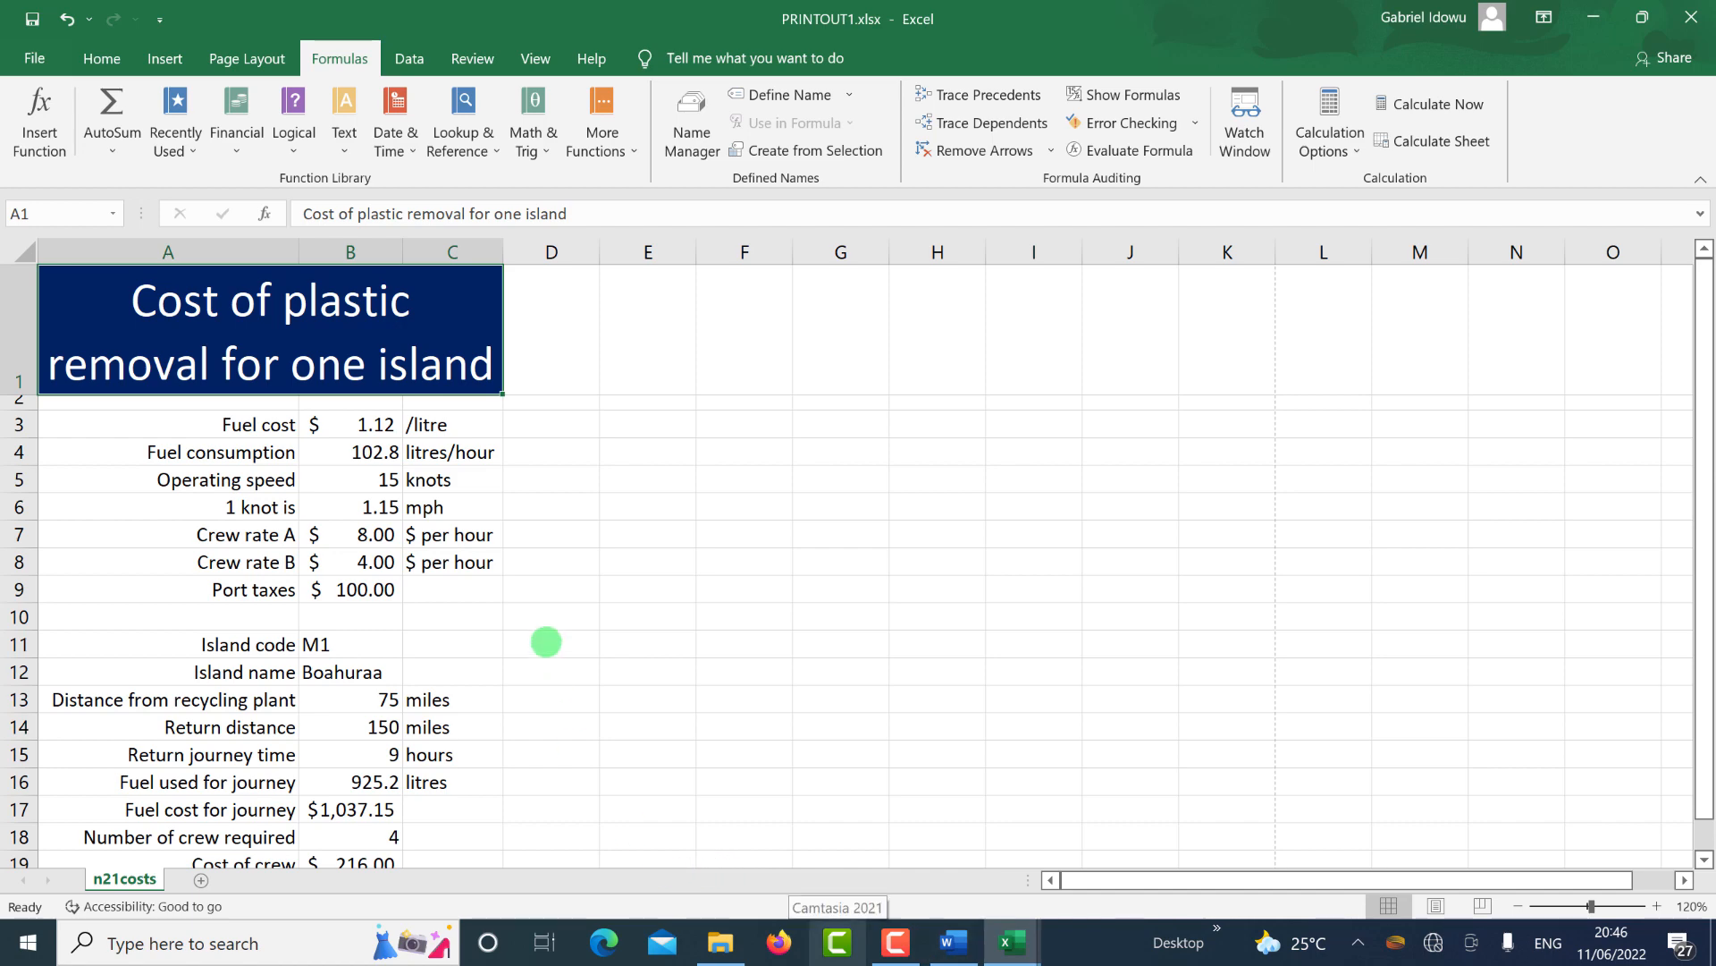
Switch to the question paper PDF in Edge and review the earlier spreadsheet instructions up to questions 2 and 3.
key("alt+Tab")
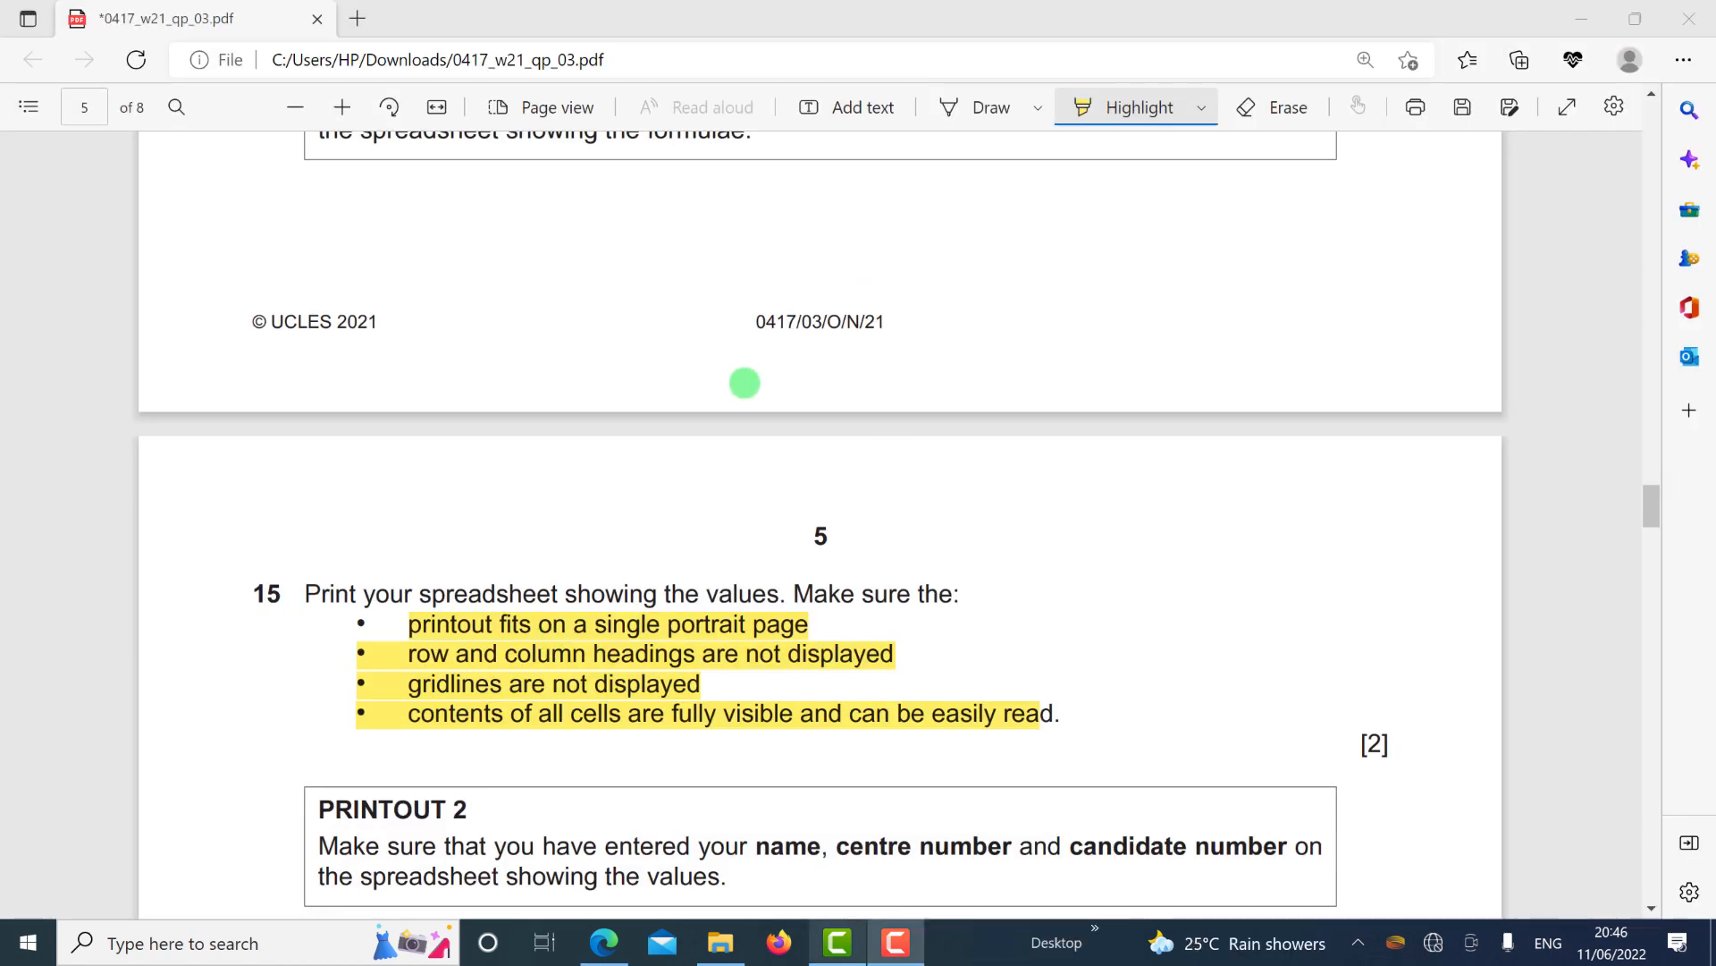
scroll(745, 382, "up", 15)
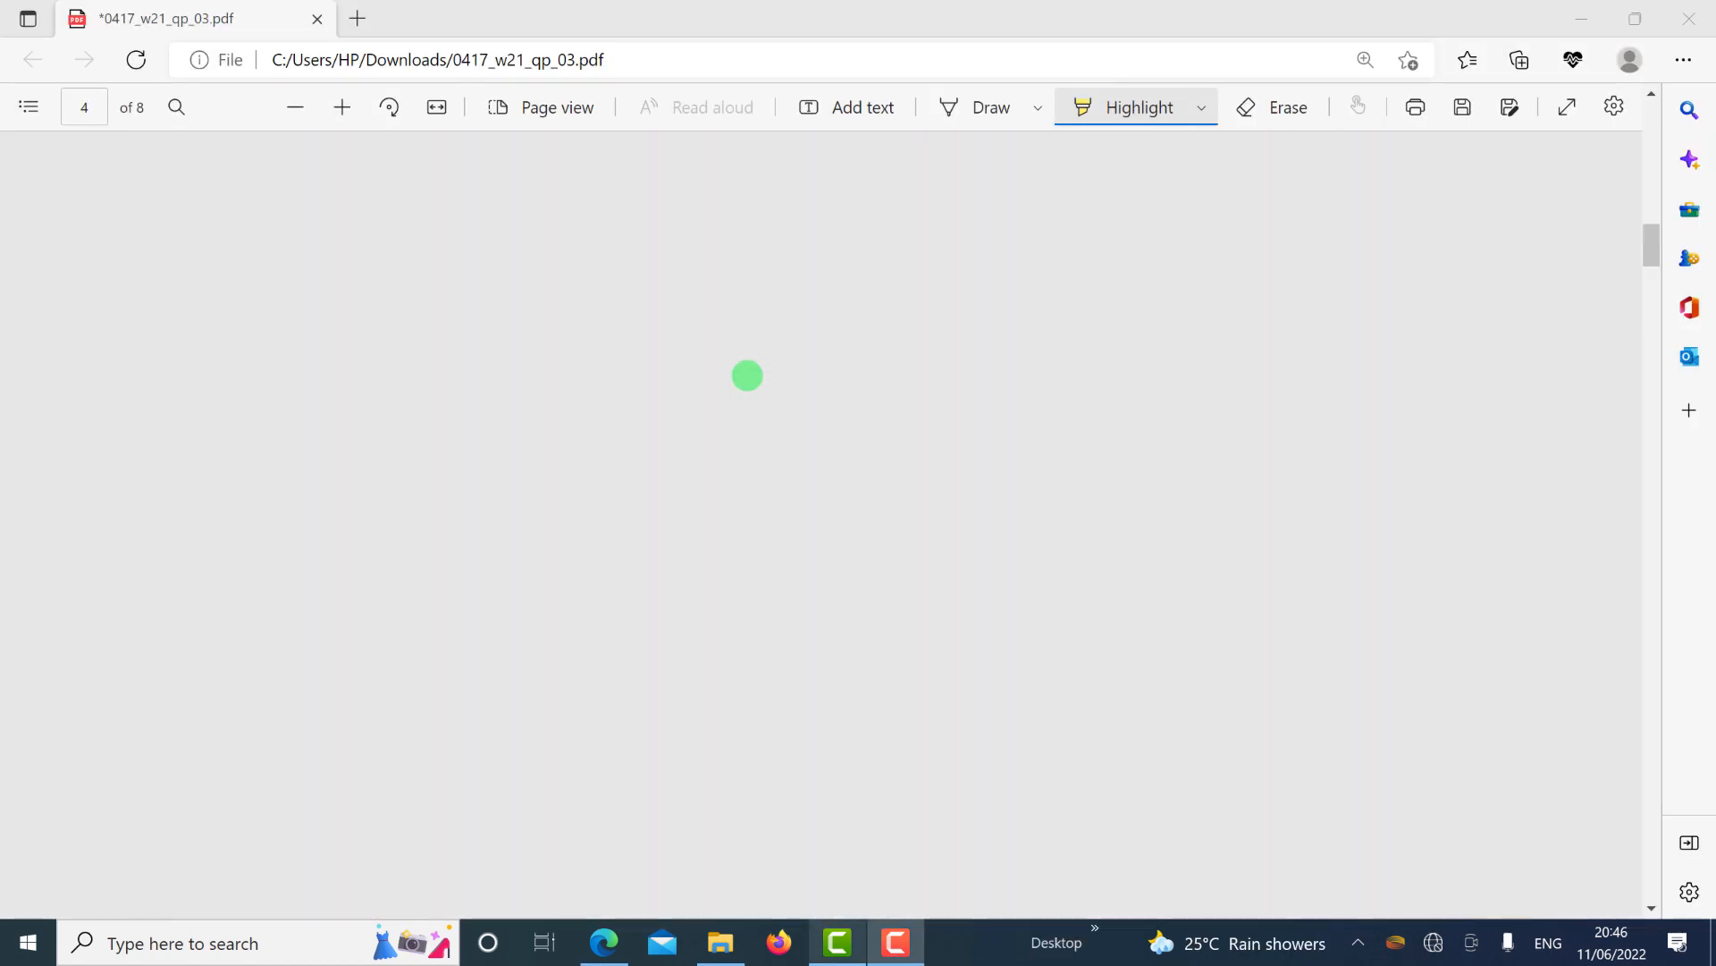
scroll(821, 558, "down", 2)
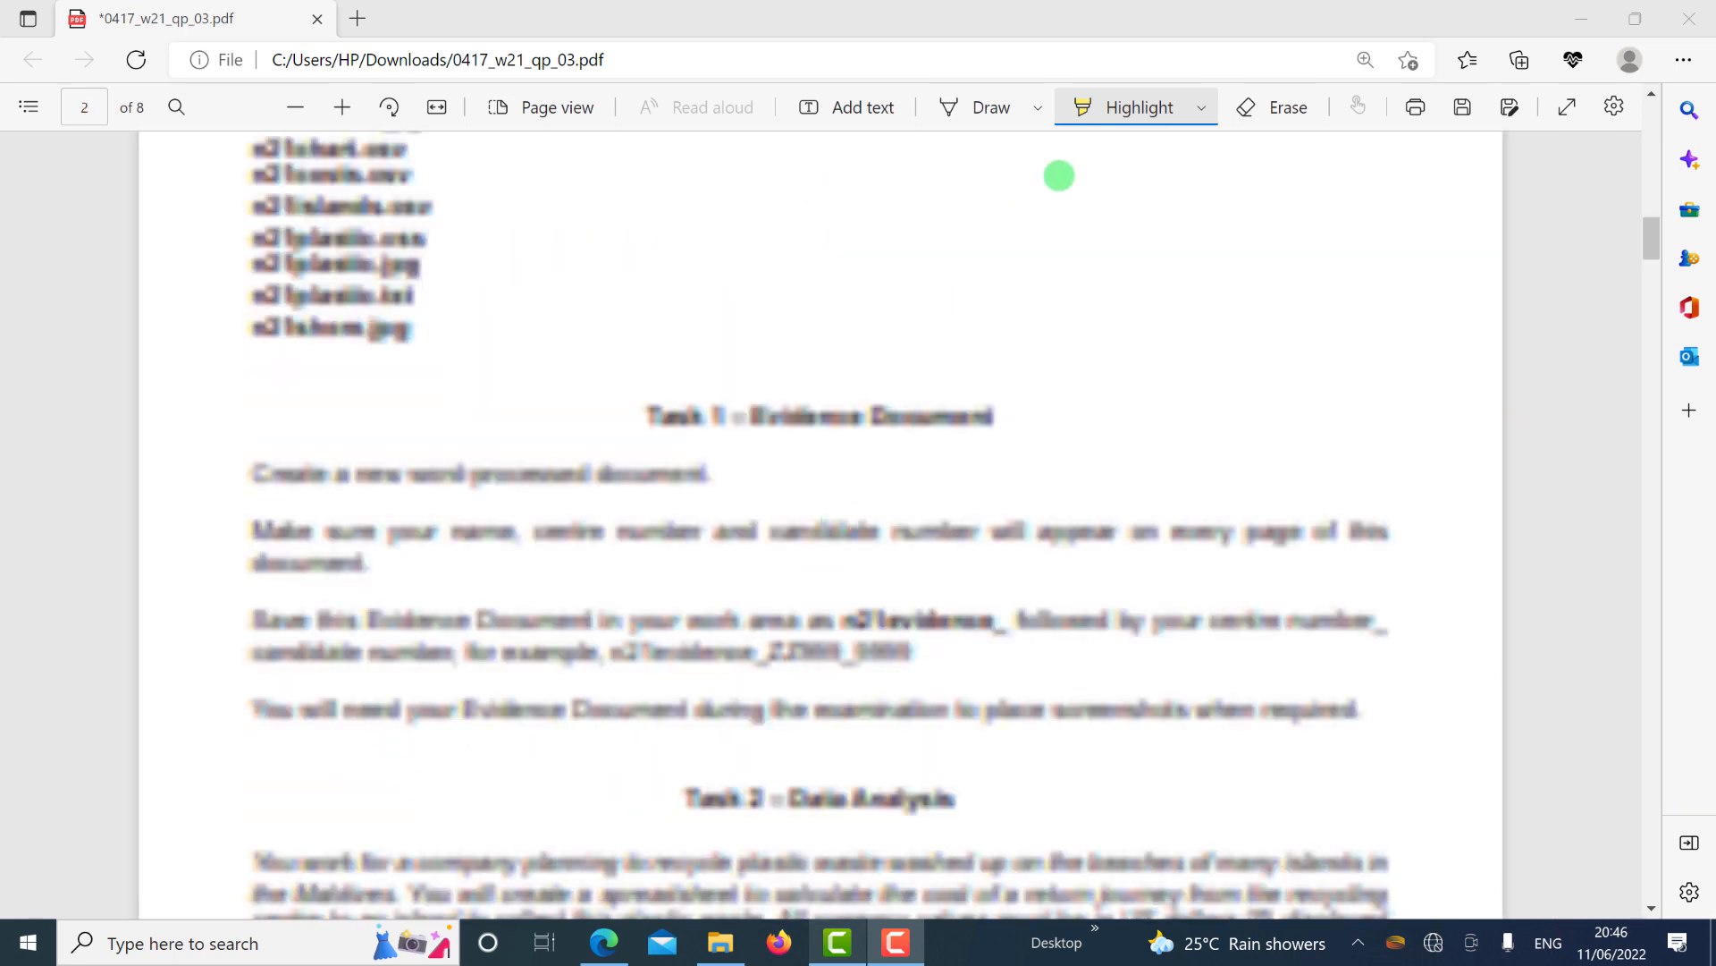
scroll(912, 522, "down", 1)
scroll(913, 522, "down", 6)
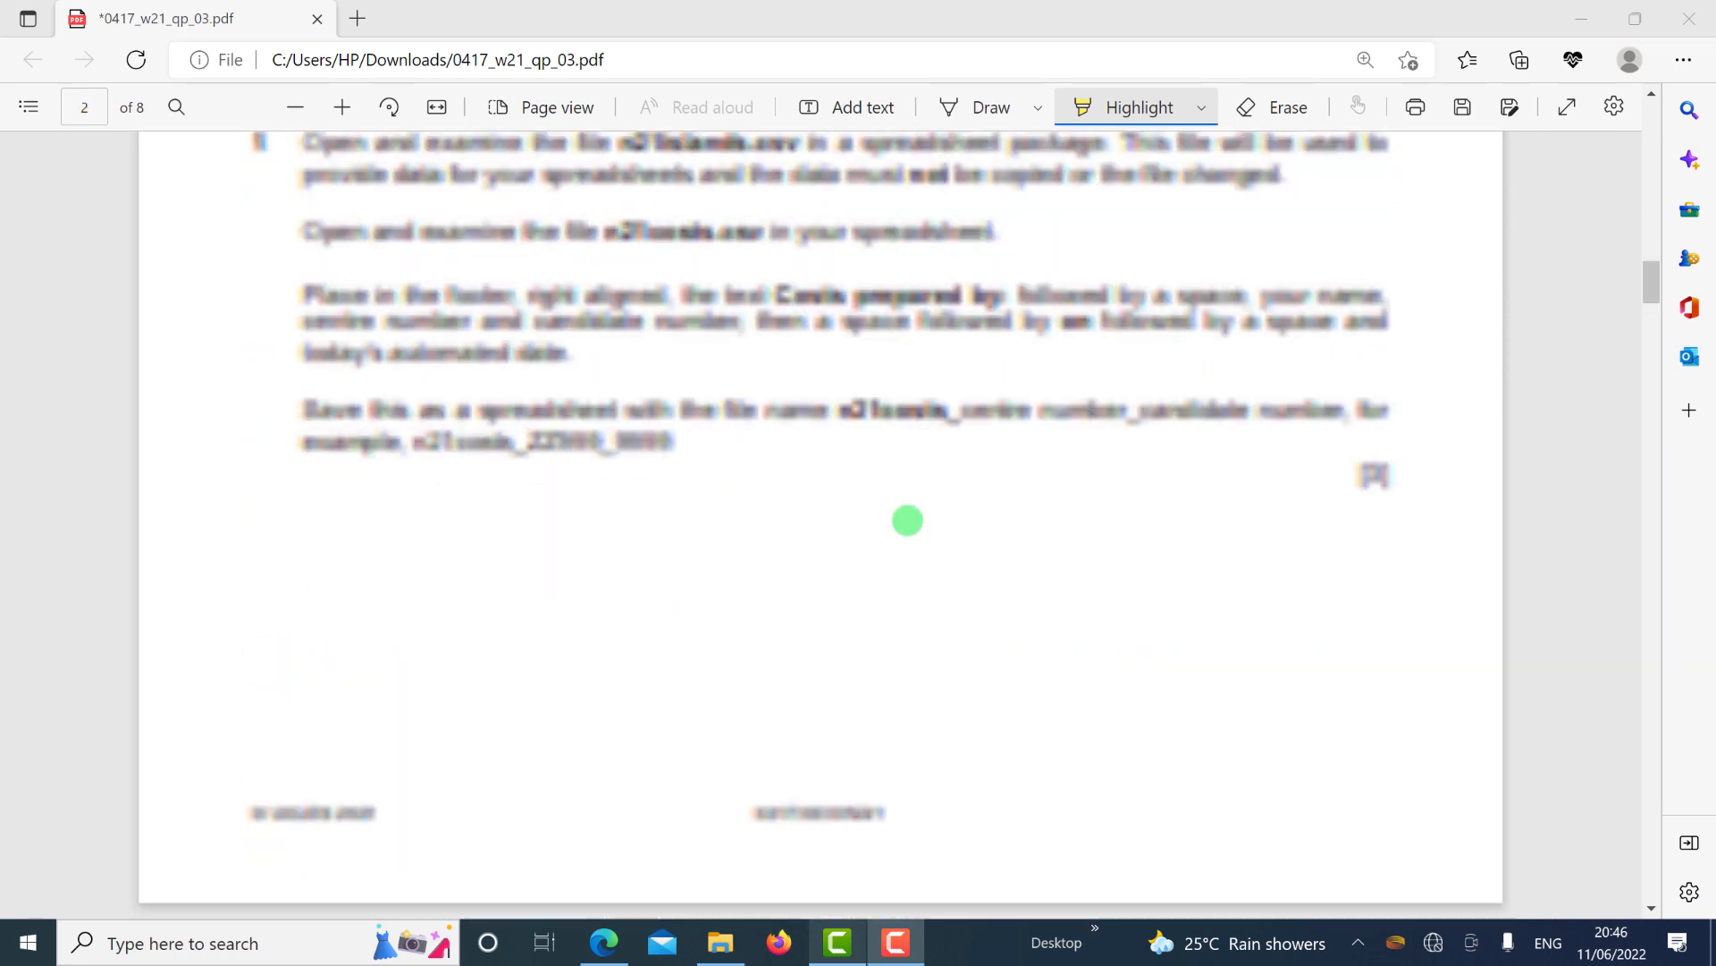
scroll(913, 517, "down", 7)
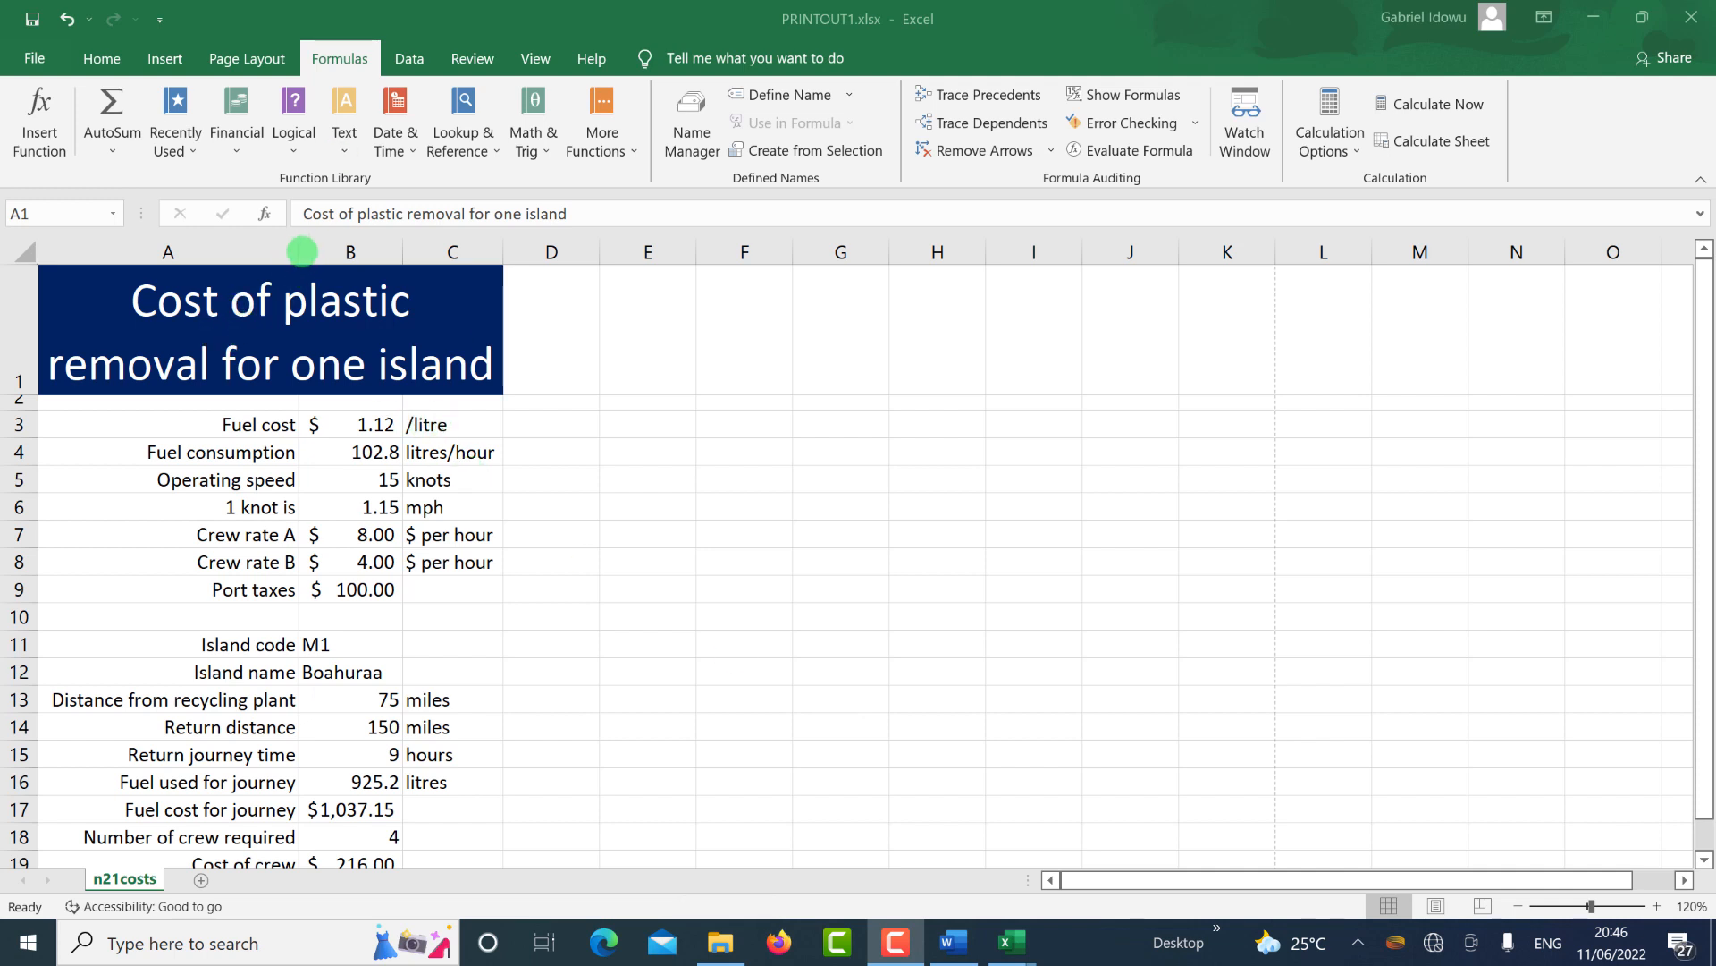
Switch back to Excel, refit the data columns to their contents and set the page orientation to portrait.
left_click(302, 252)
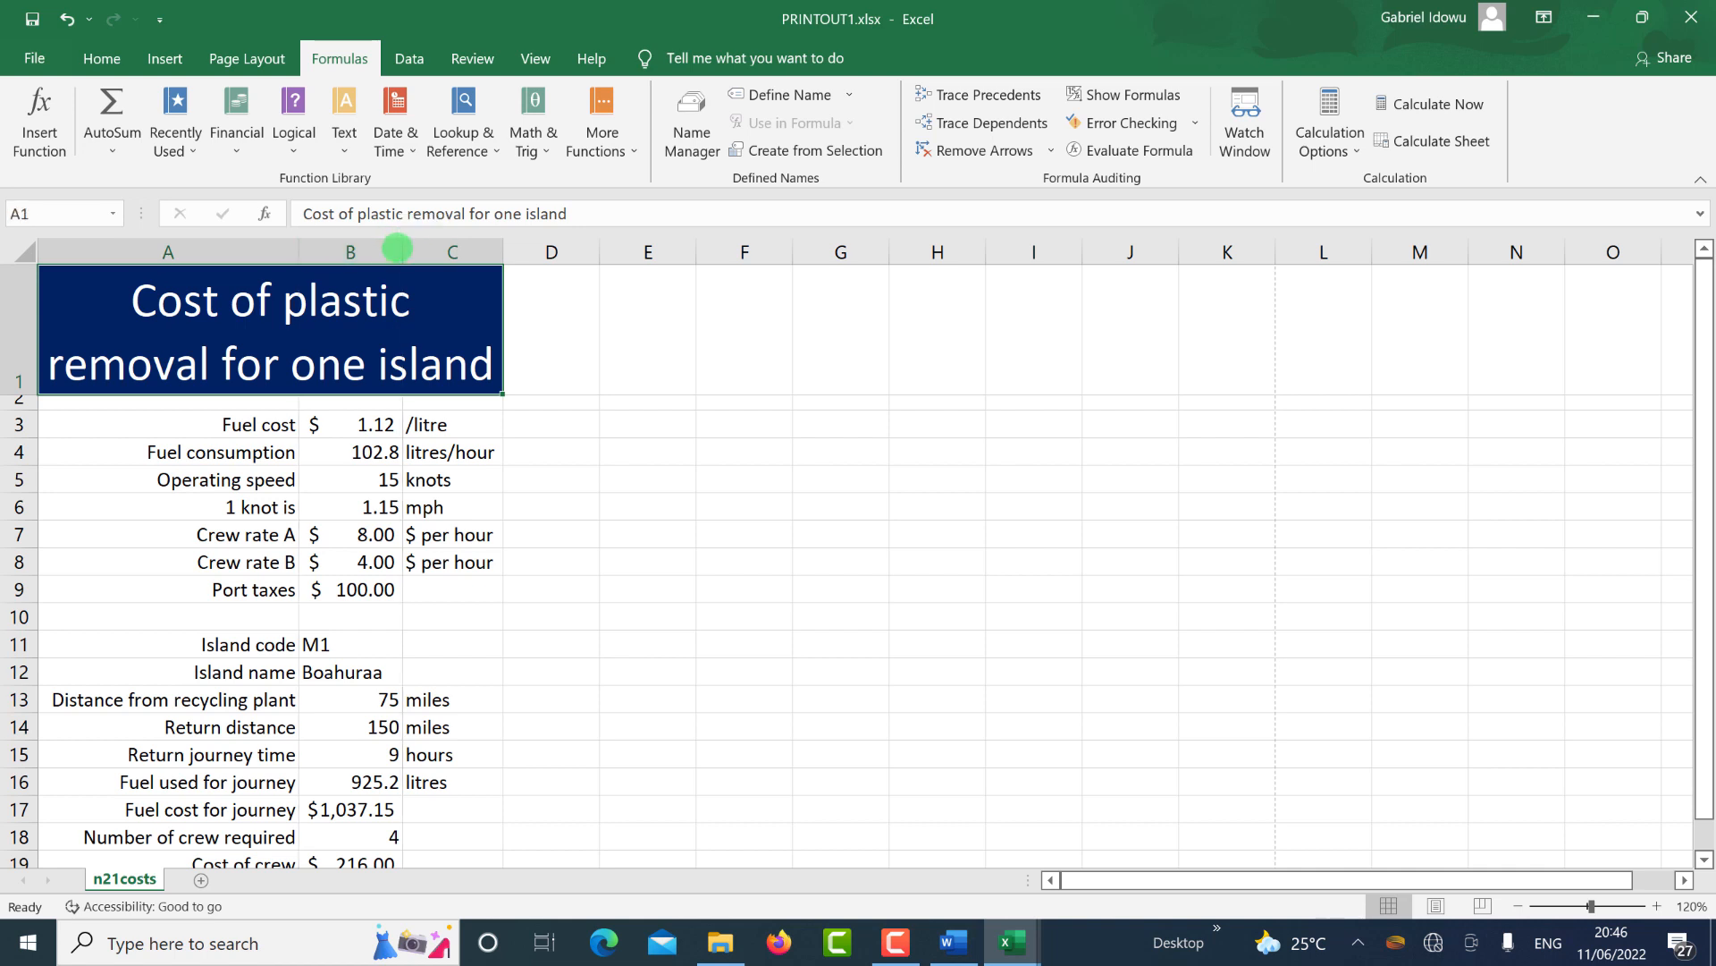
double_click(506, 247)
left_click(247, 58)
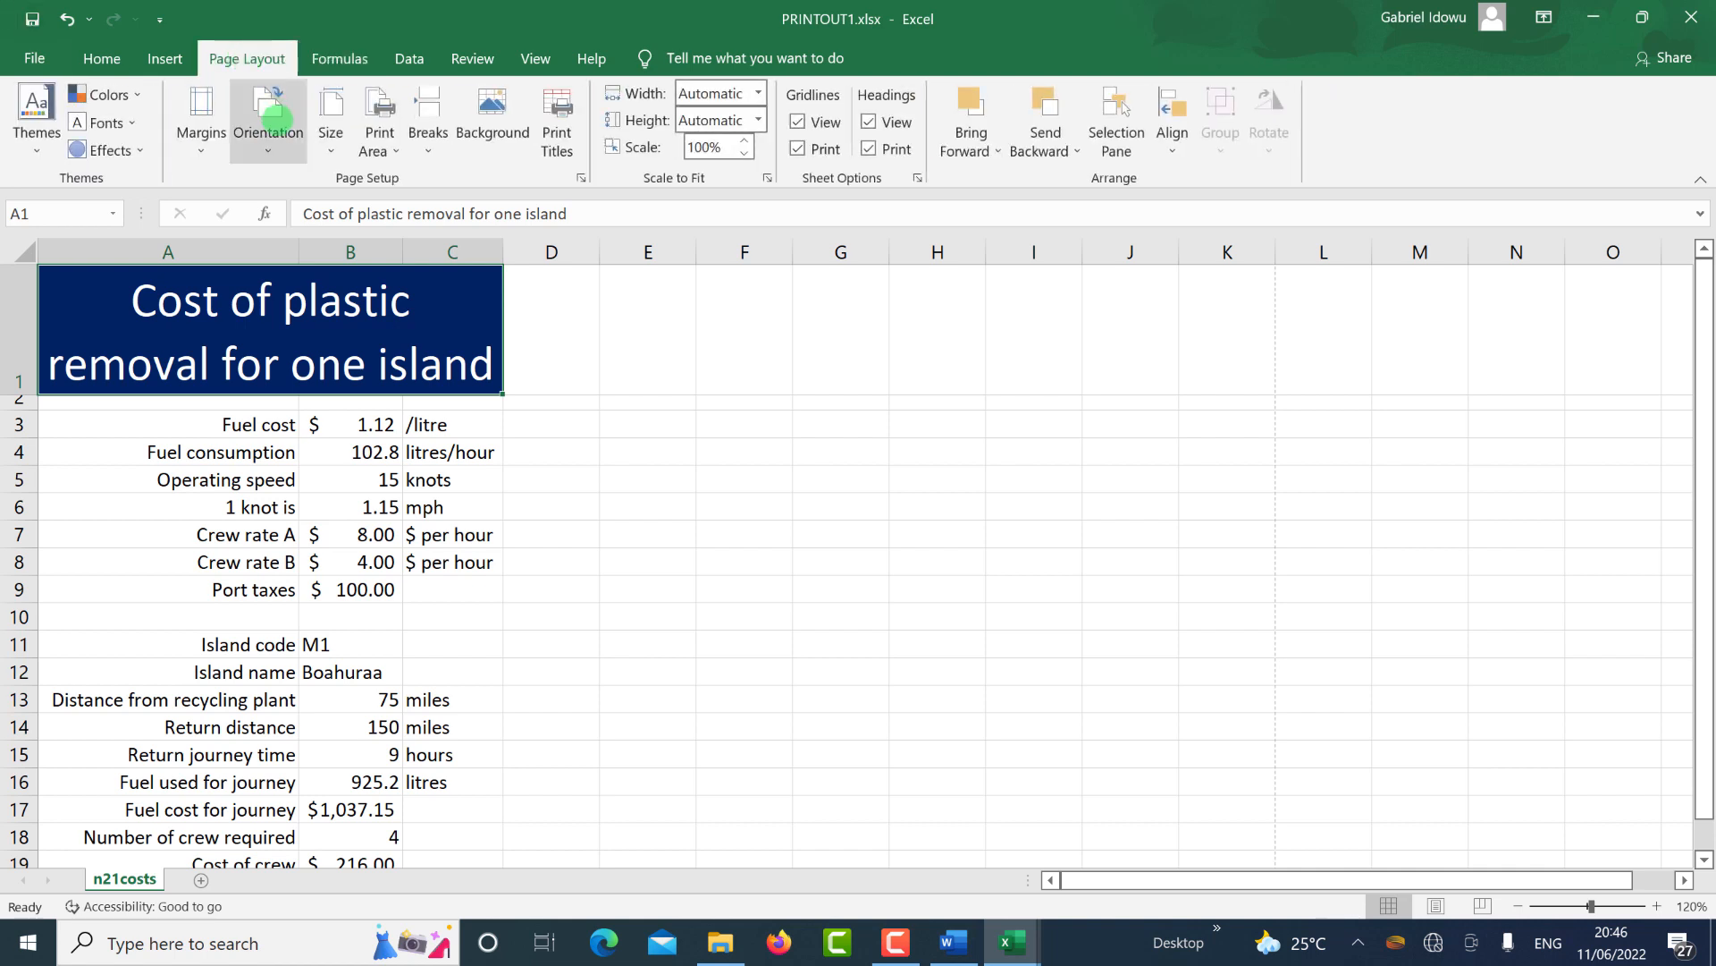
left_click(270, 120)
left_click(290, 201)
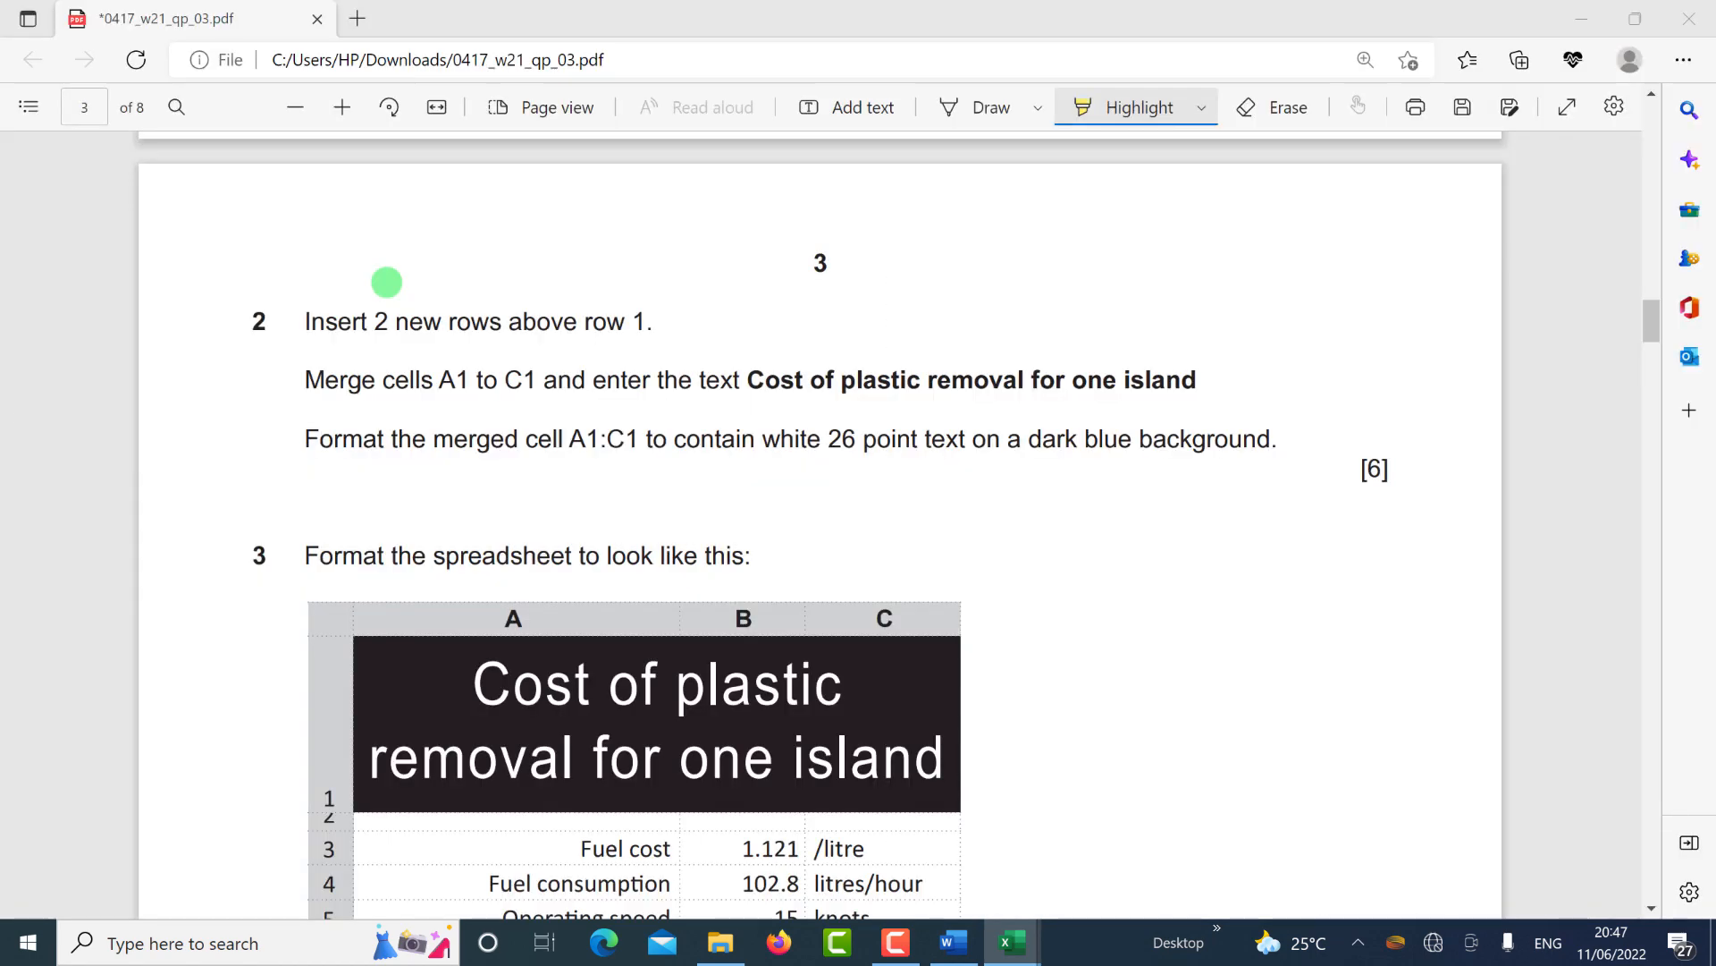
Switch to the question paper in Edge and compare the spreadsheet layout shown in question 3 and the instructions that follow.
scroll(694, 589, "up", 5)
scroll(694, 589, "down", 10)
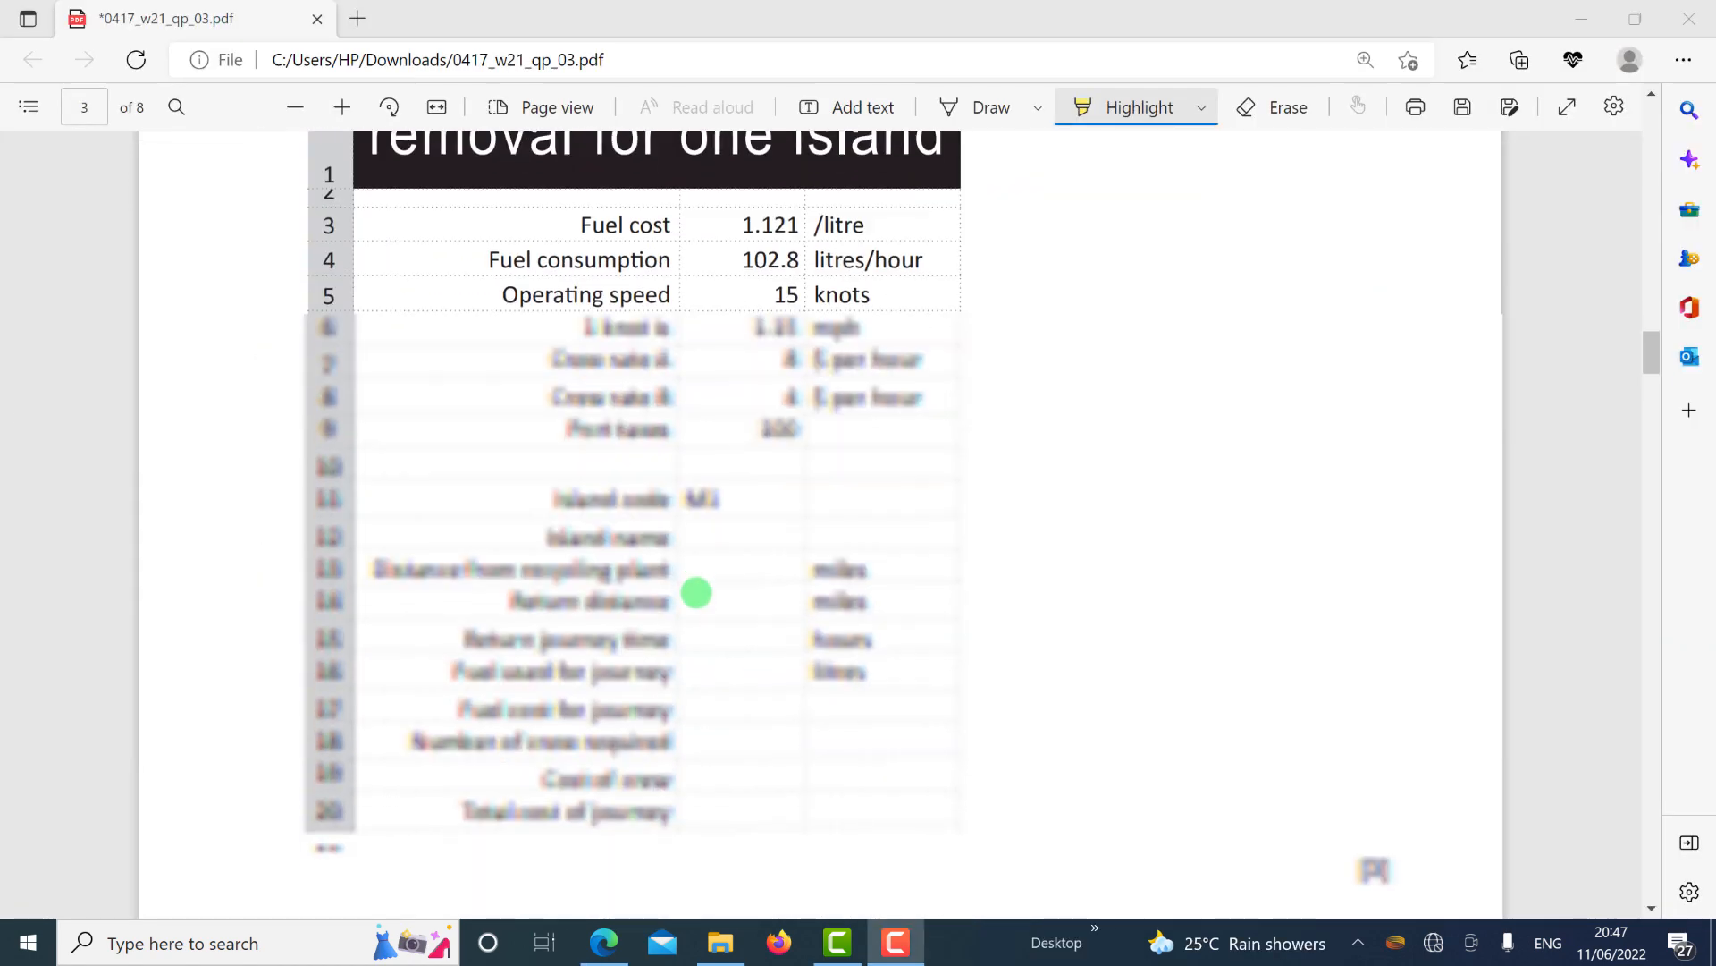
scroll(696, 594, "down", 15)
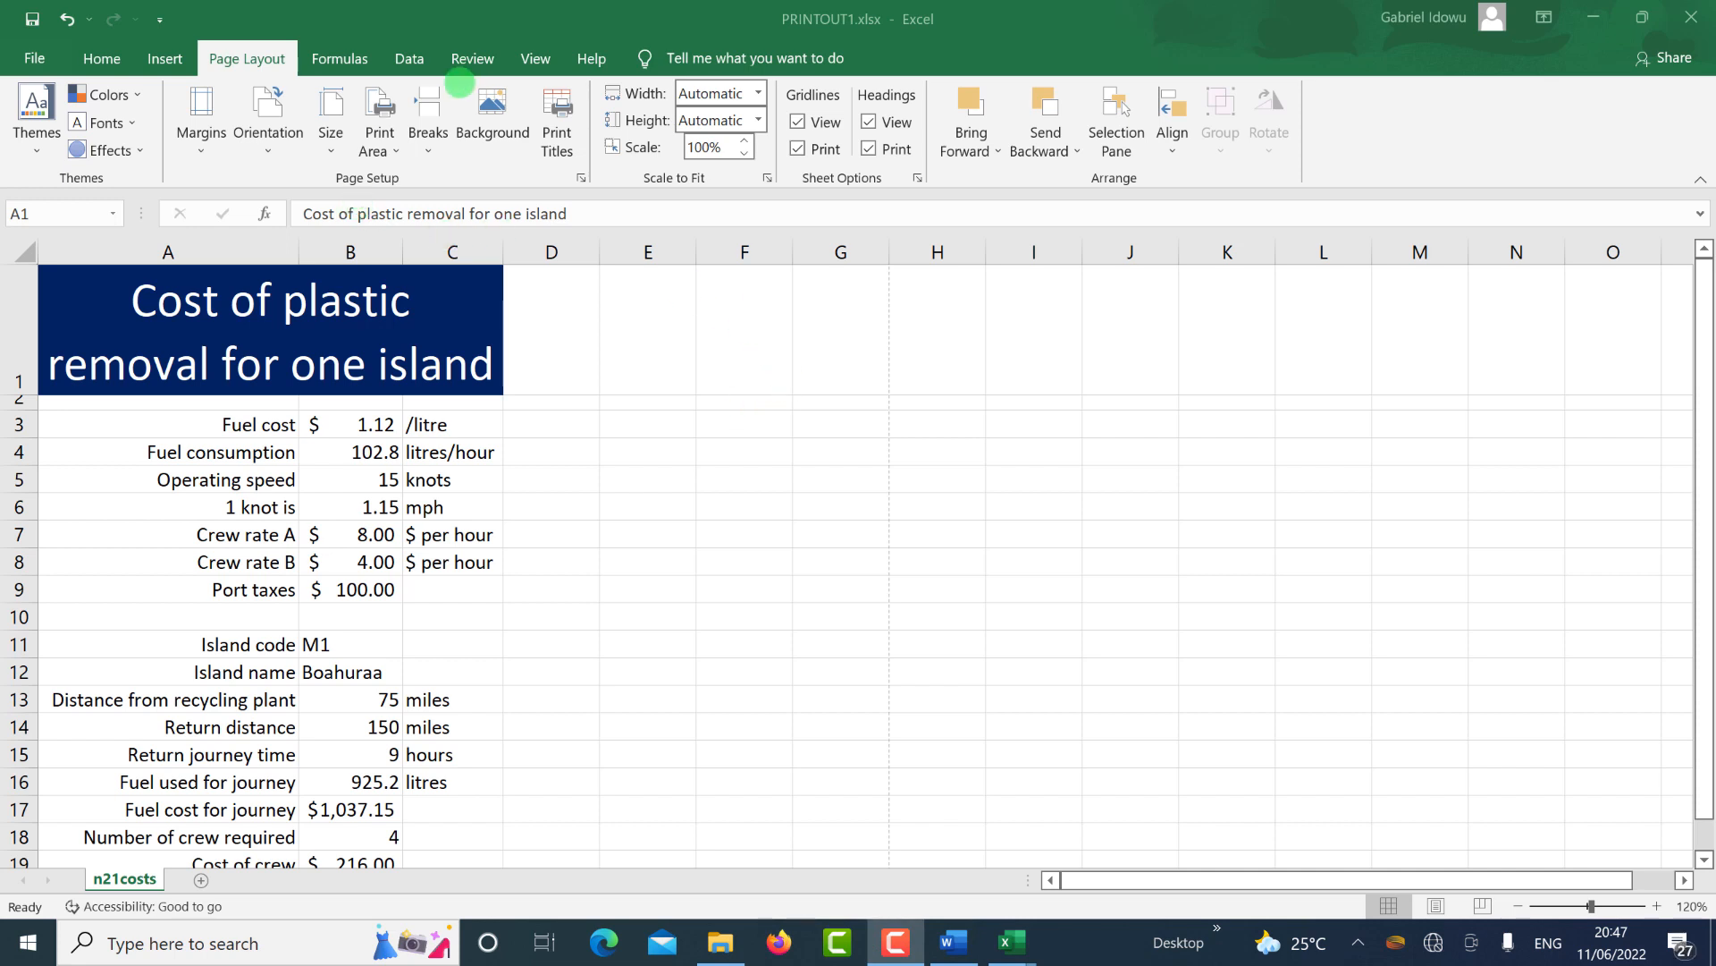
Switch to Excel, turn off printed gridlines and row and column headings in Page Setup, and check the print preview down to the footer.
left_click(556, 111)
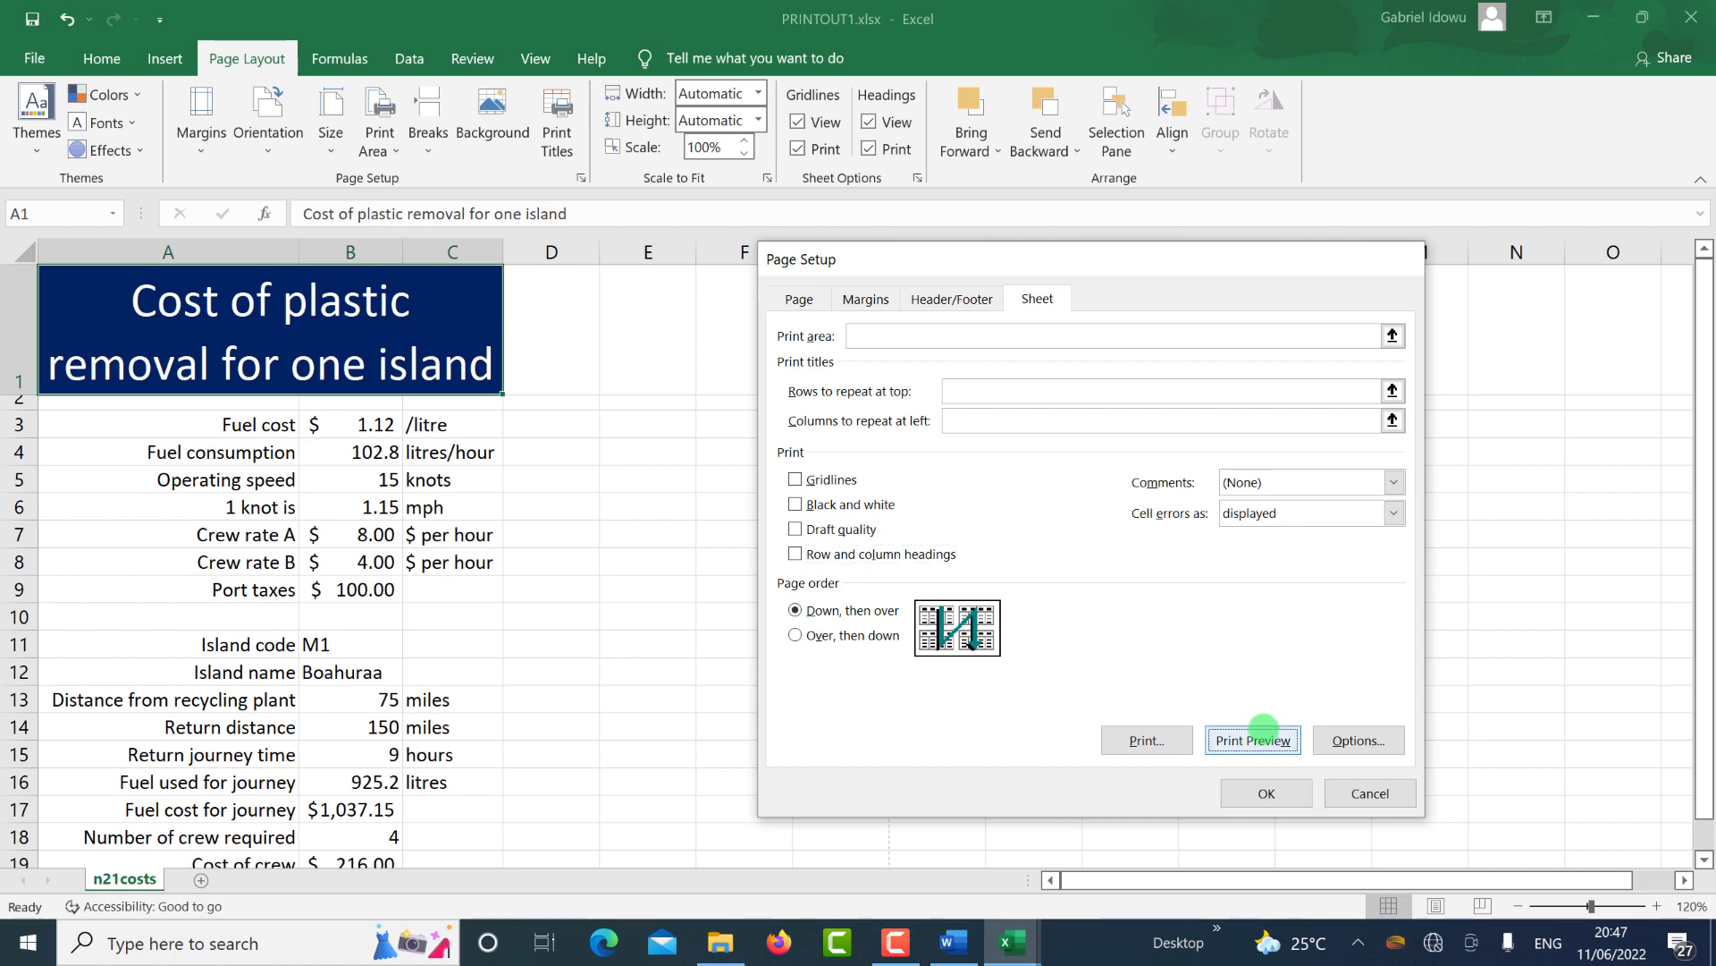
left_click(1252, 738)
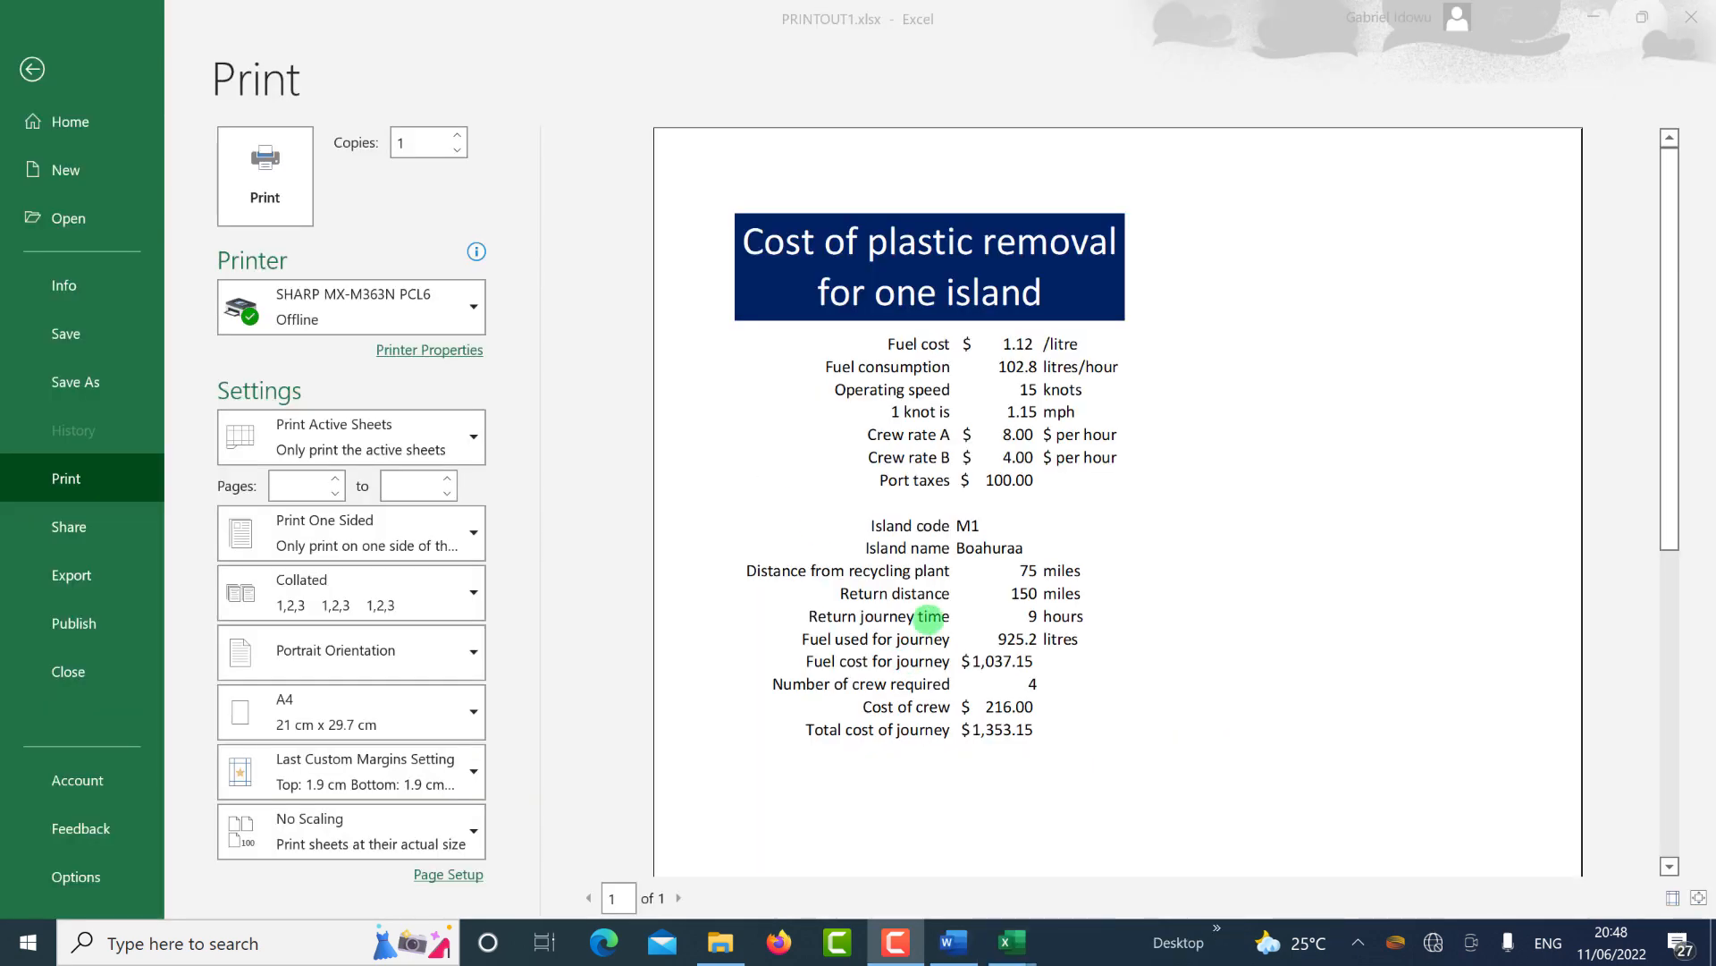
scroll(1226, 486, "down", 1)
scroll(1655, 326, "down", 7)
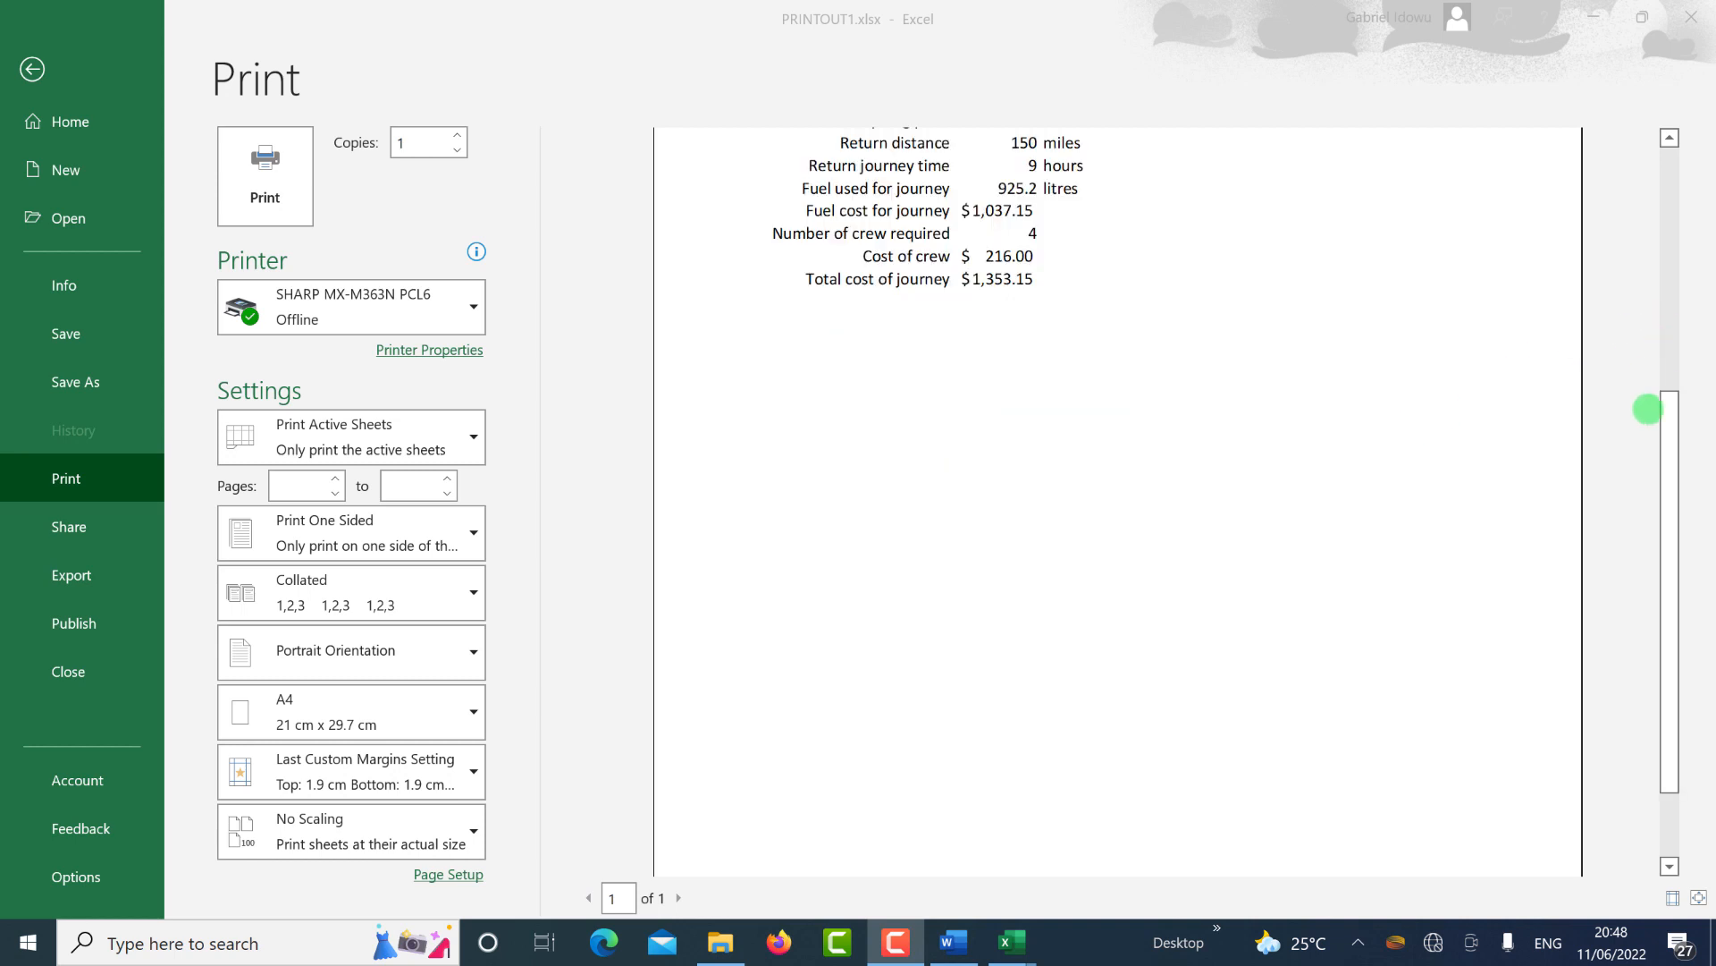
left_click(1668, 720)
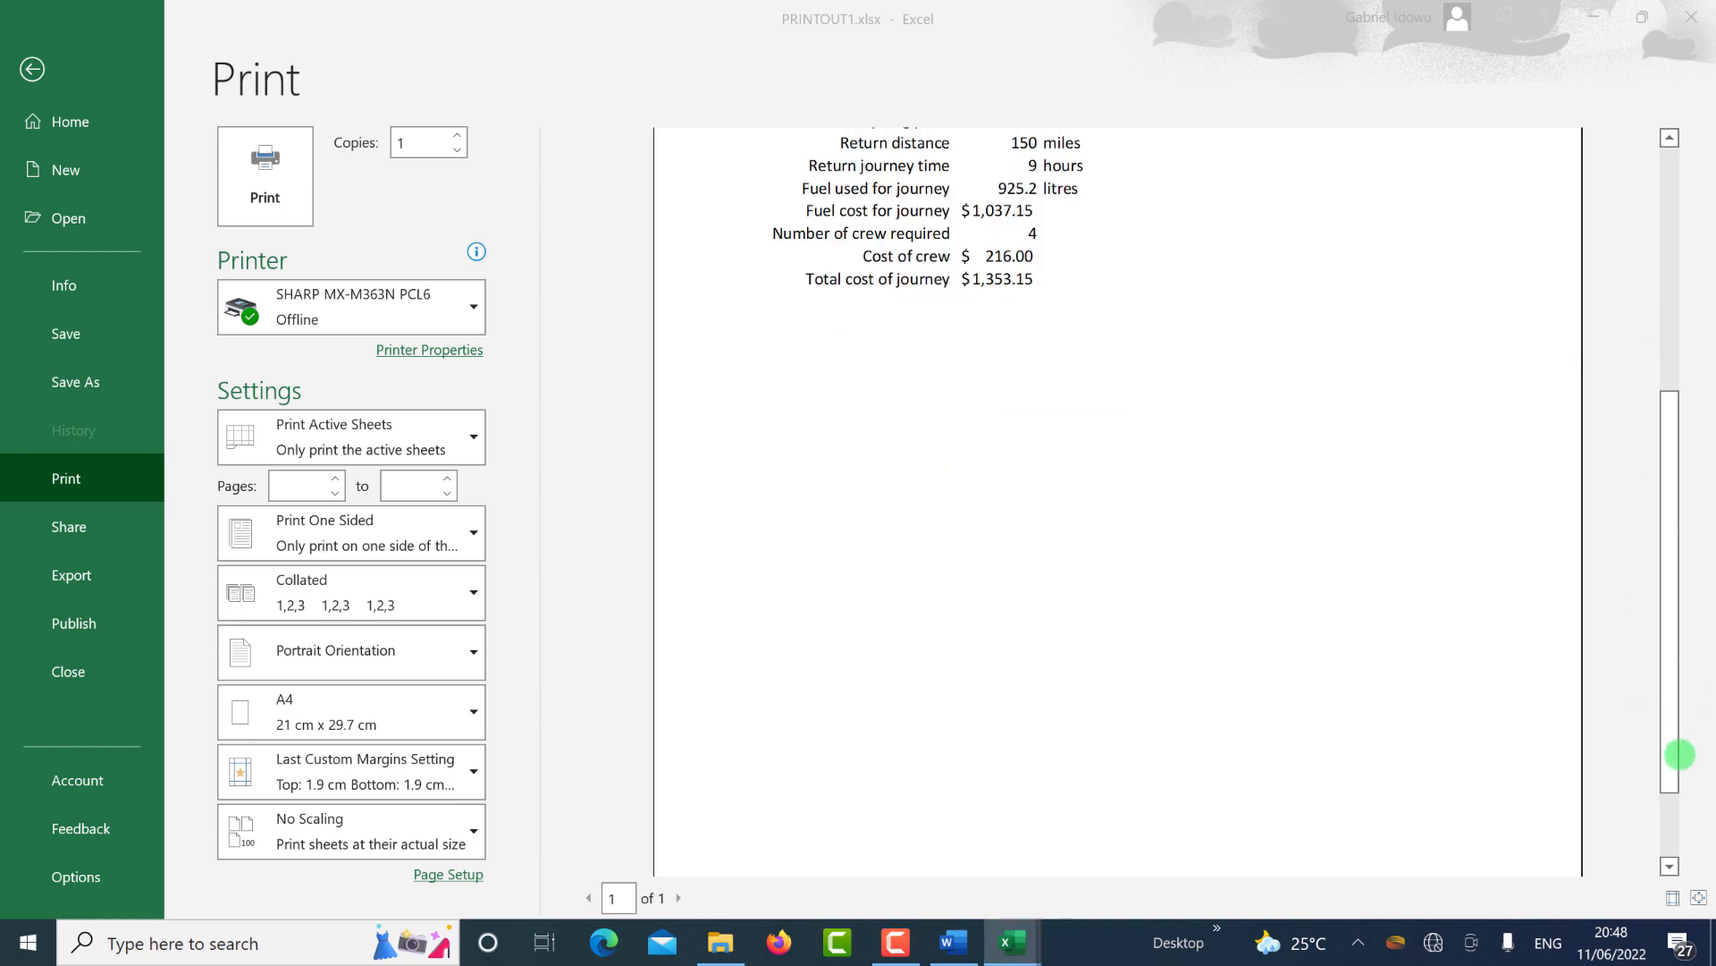
left_click(1670, 864)
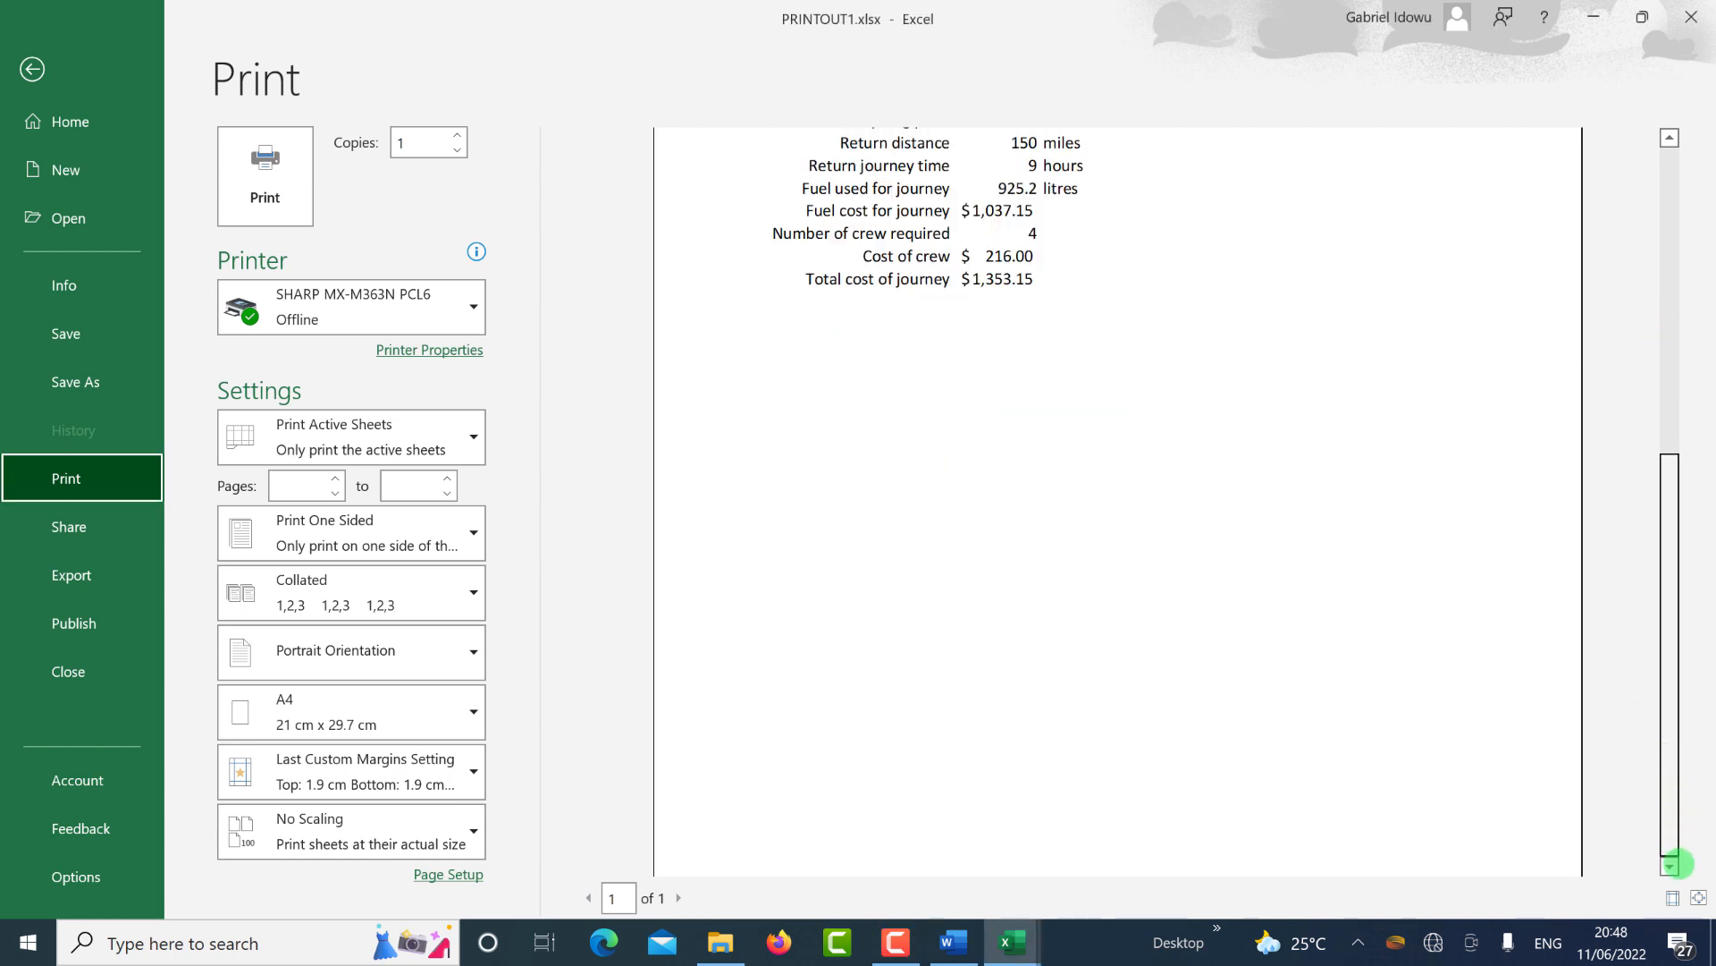
scroll(1475, 838, "down", 1)
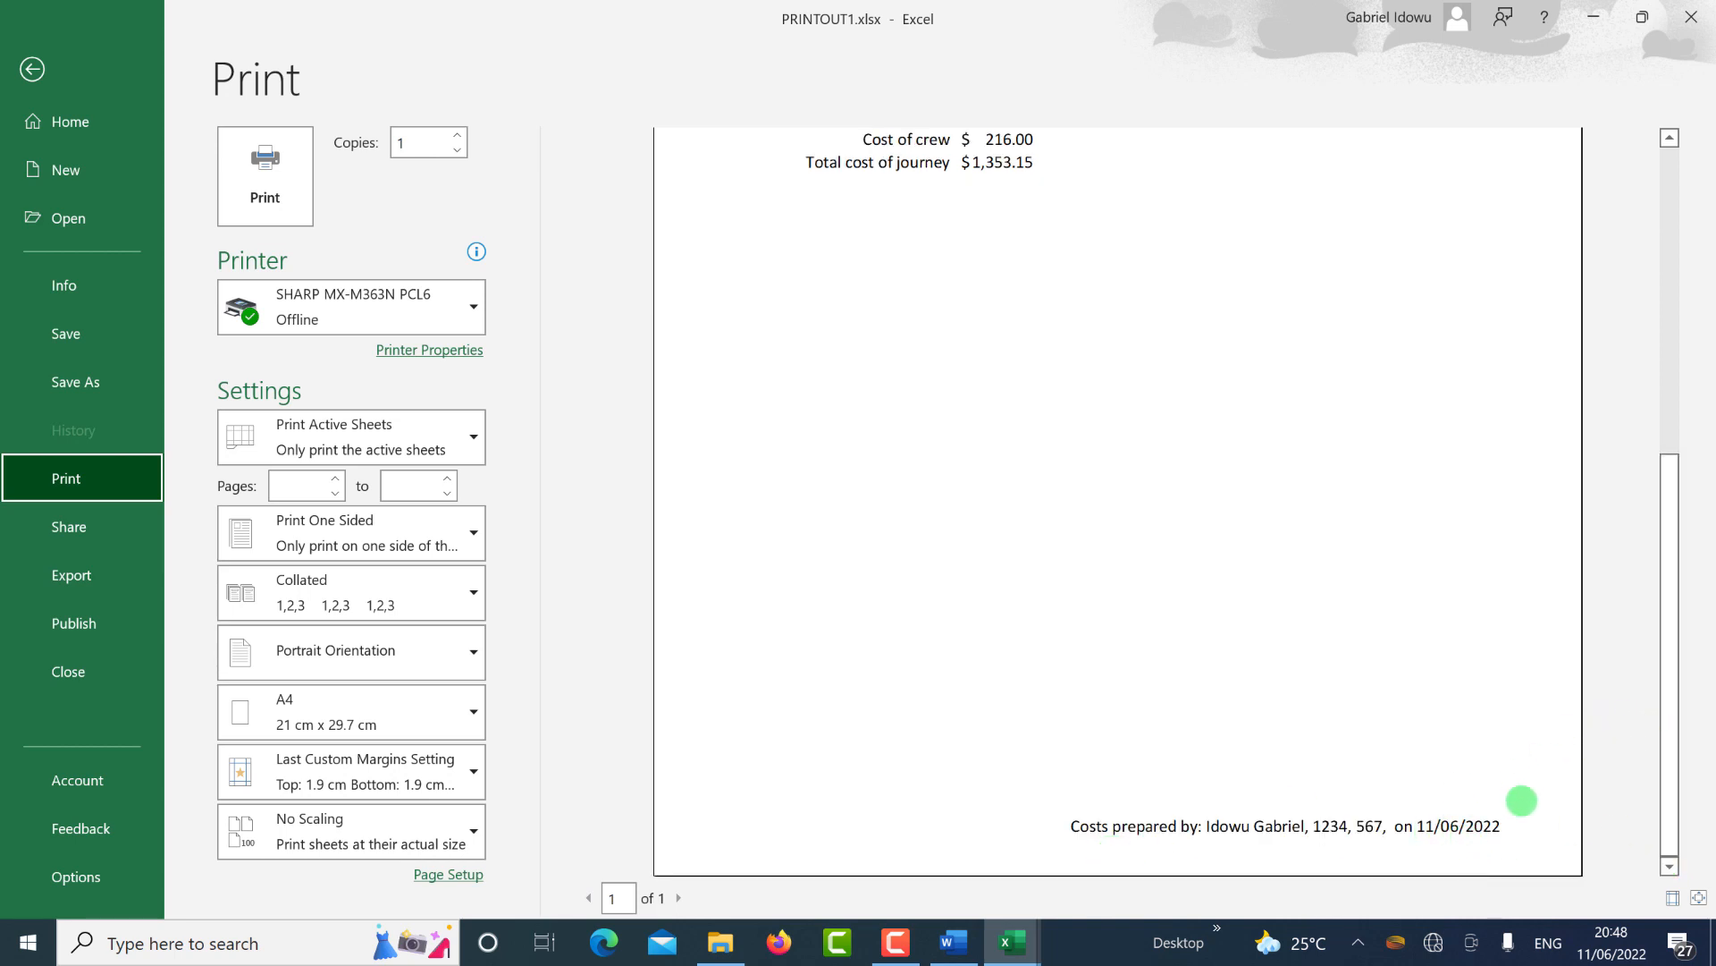
Show the page margins in the print preview and move the footer margin up slightly.
left_click(1672, 896)
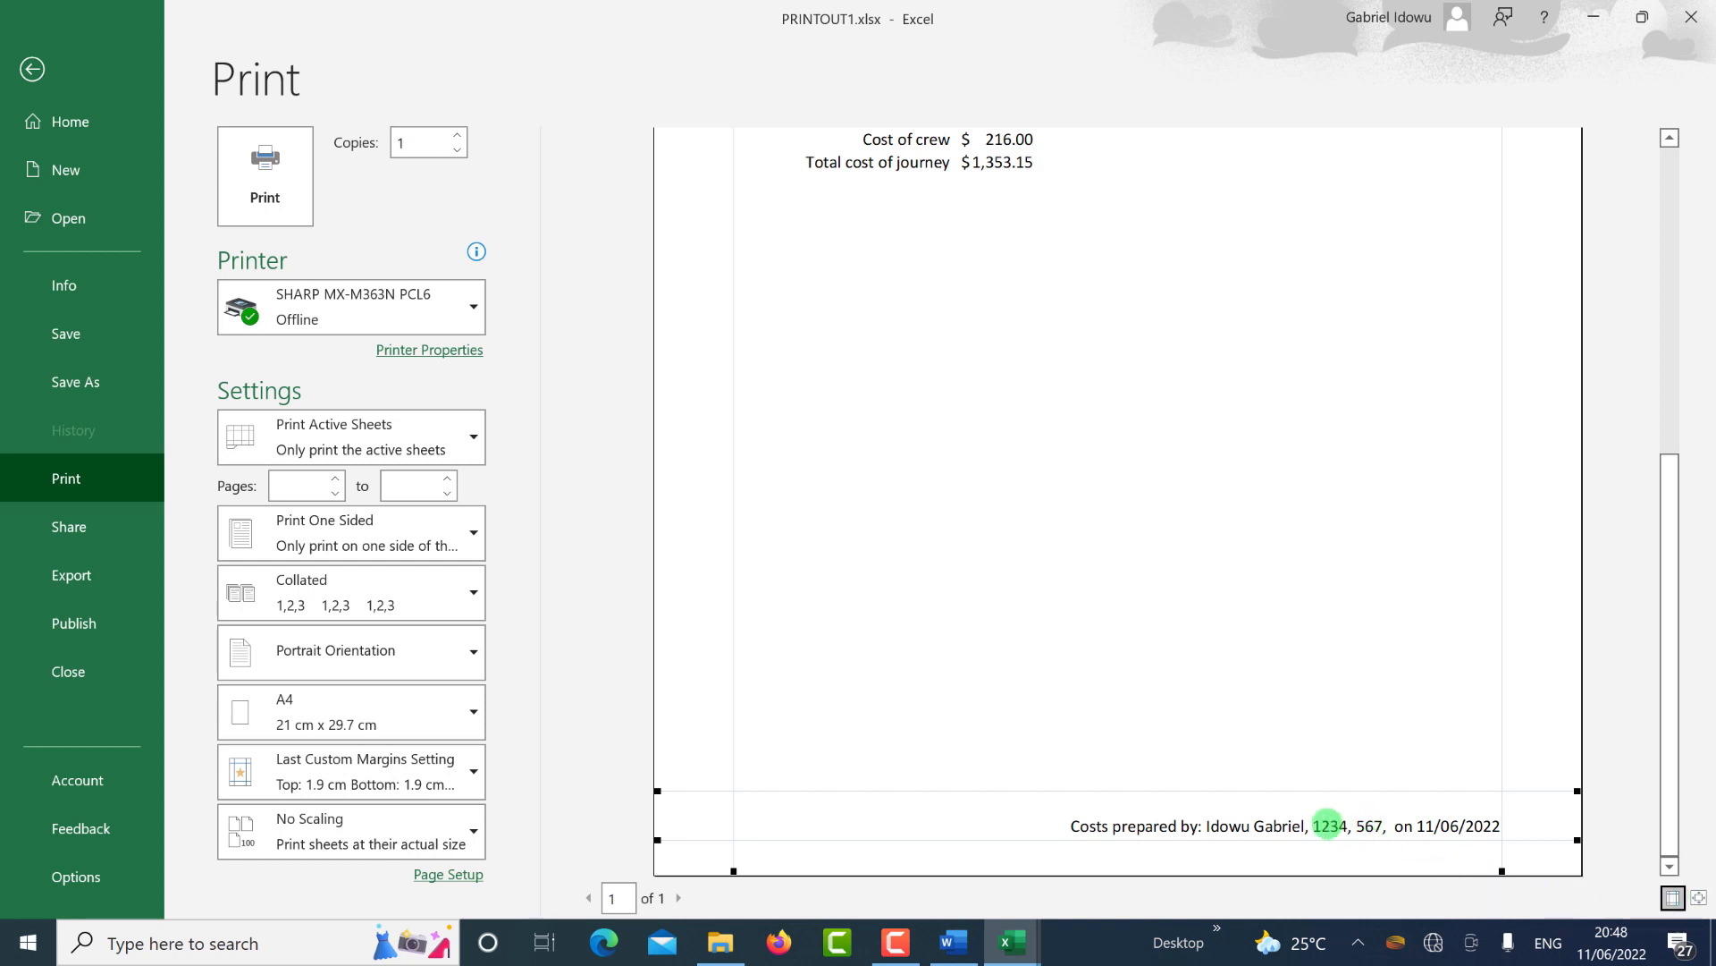
left_click_drag(1329, 838, 1334, 817)
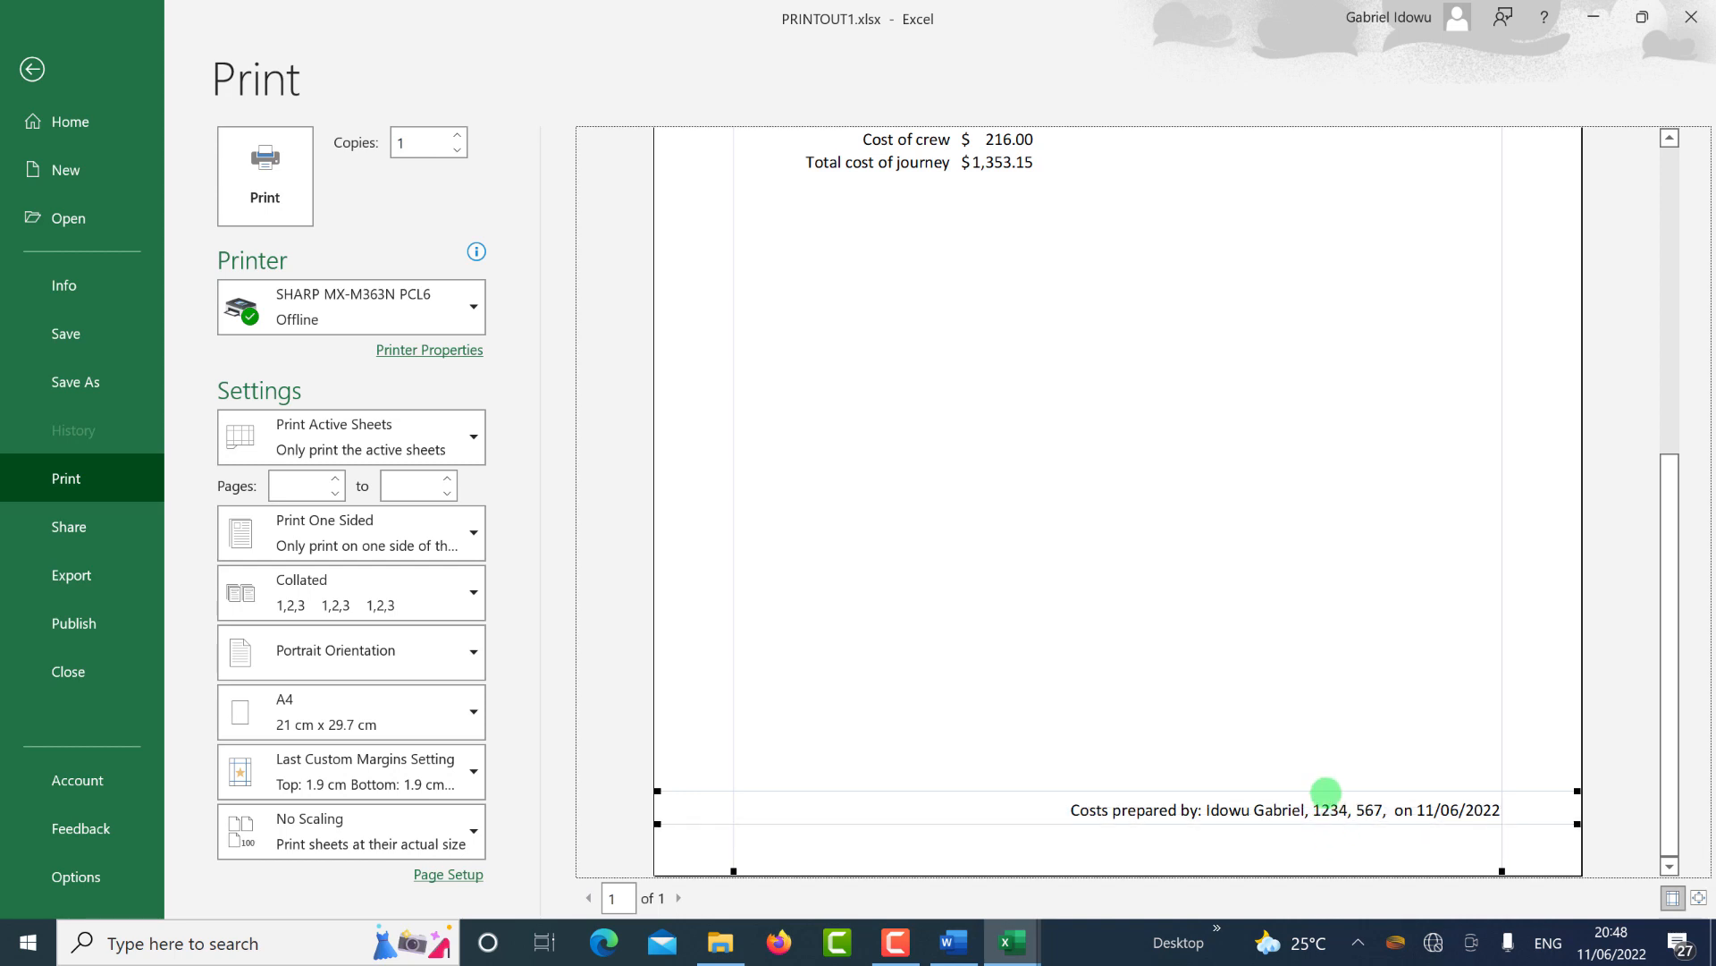
left_click_drag(1666, 674, 1639, 292)
left_click_drag(1464, 429, 1571, 372)
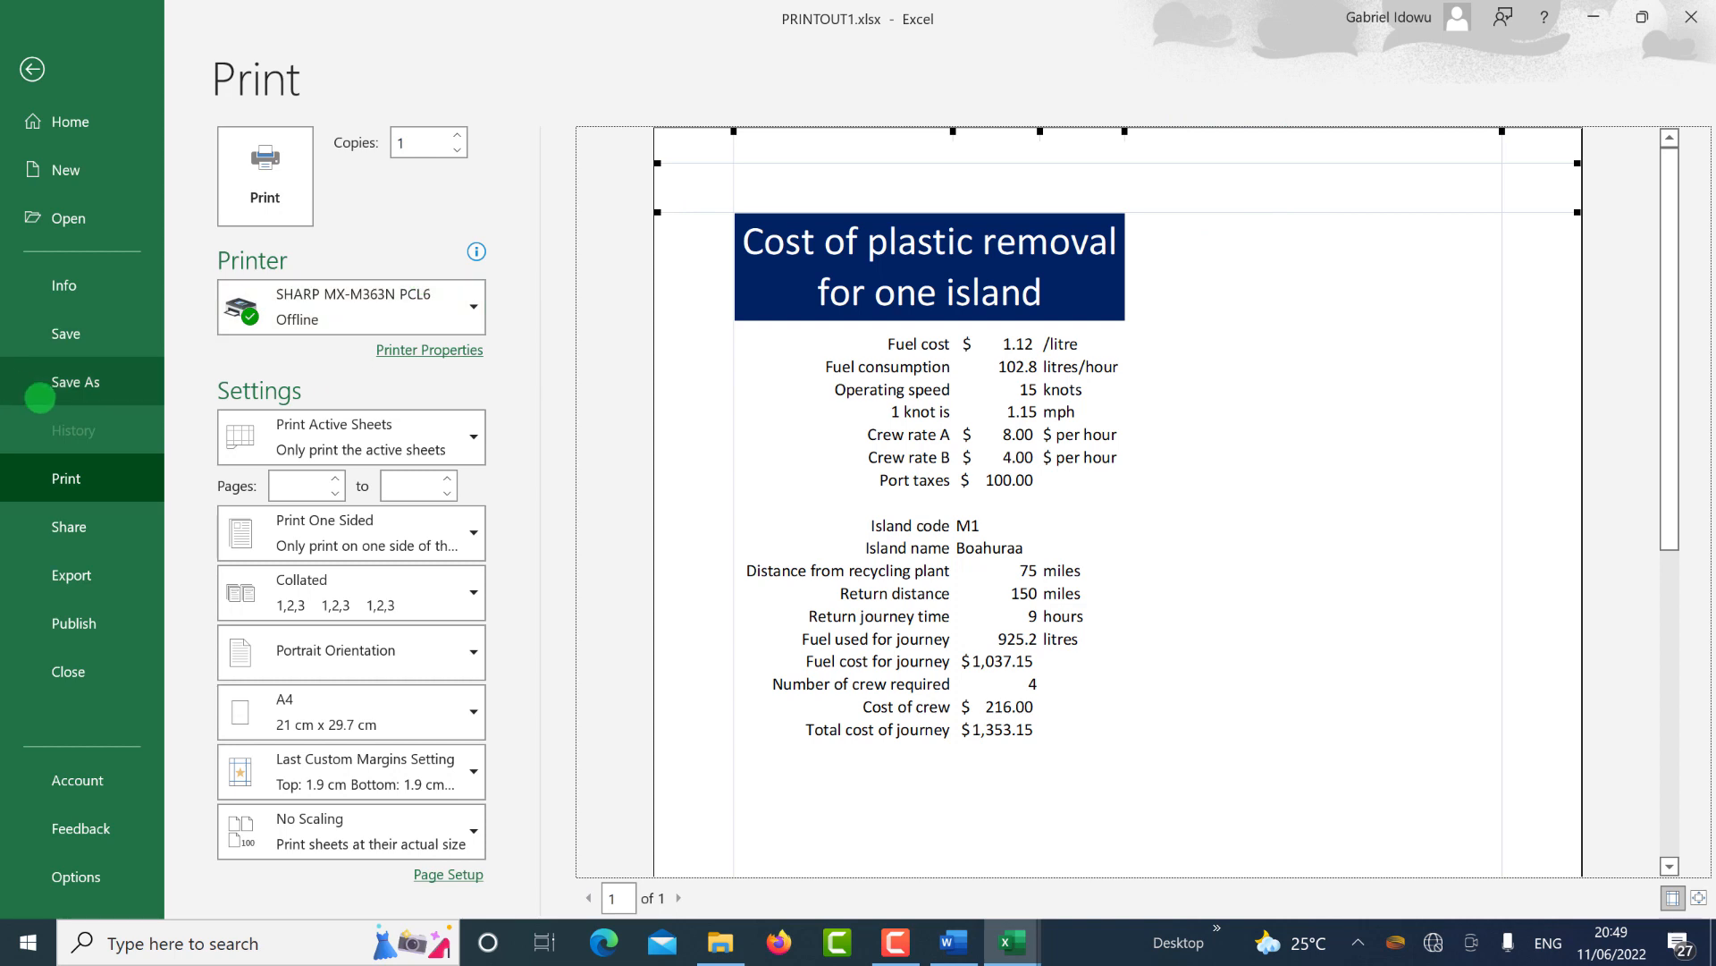
Save the workbook as a new Excel workbook named PRINTOUT2 in the 0417_w21_sf_03 folder.
left_click(53, 394)
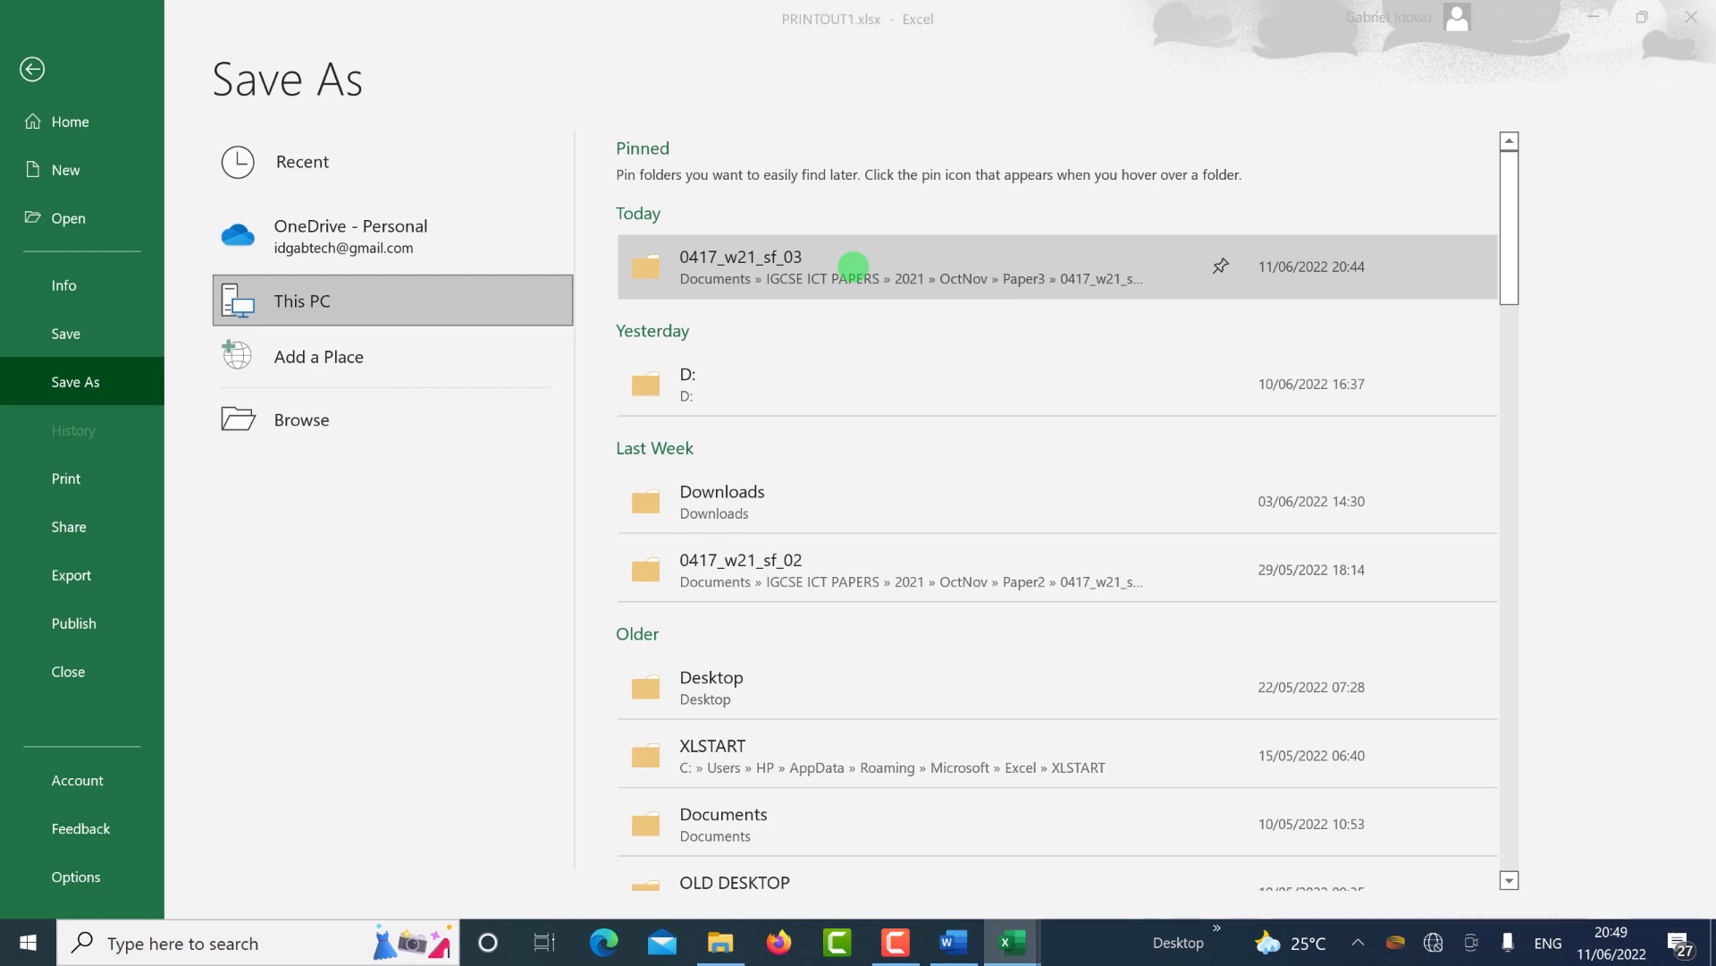
left_click(853, 265)
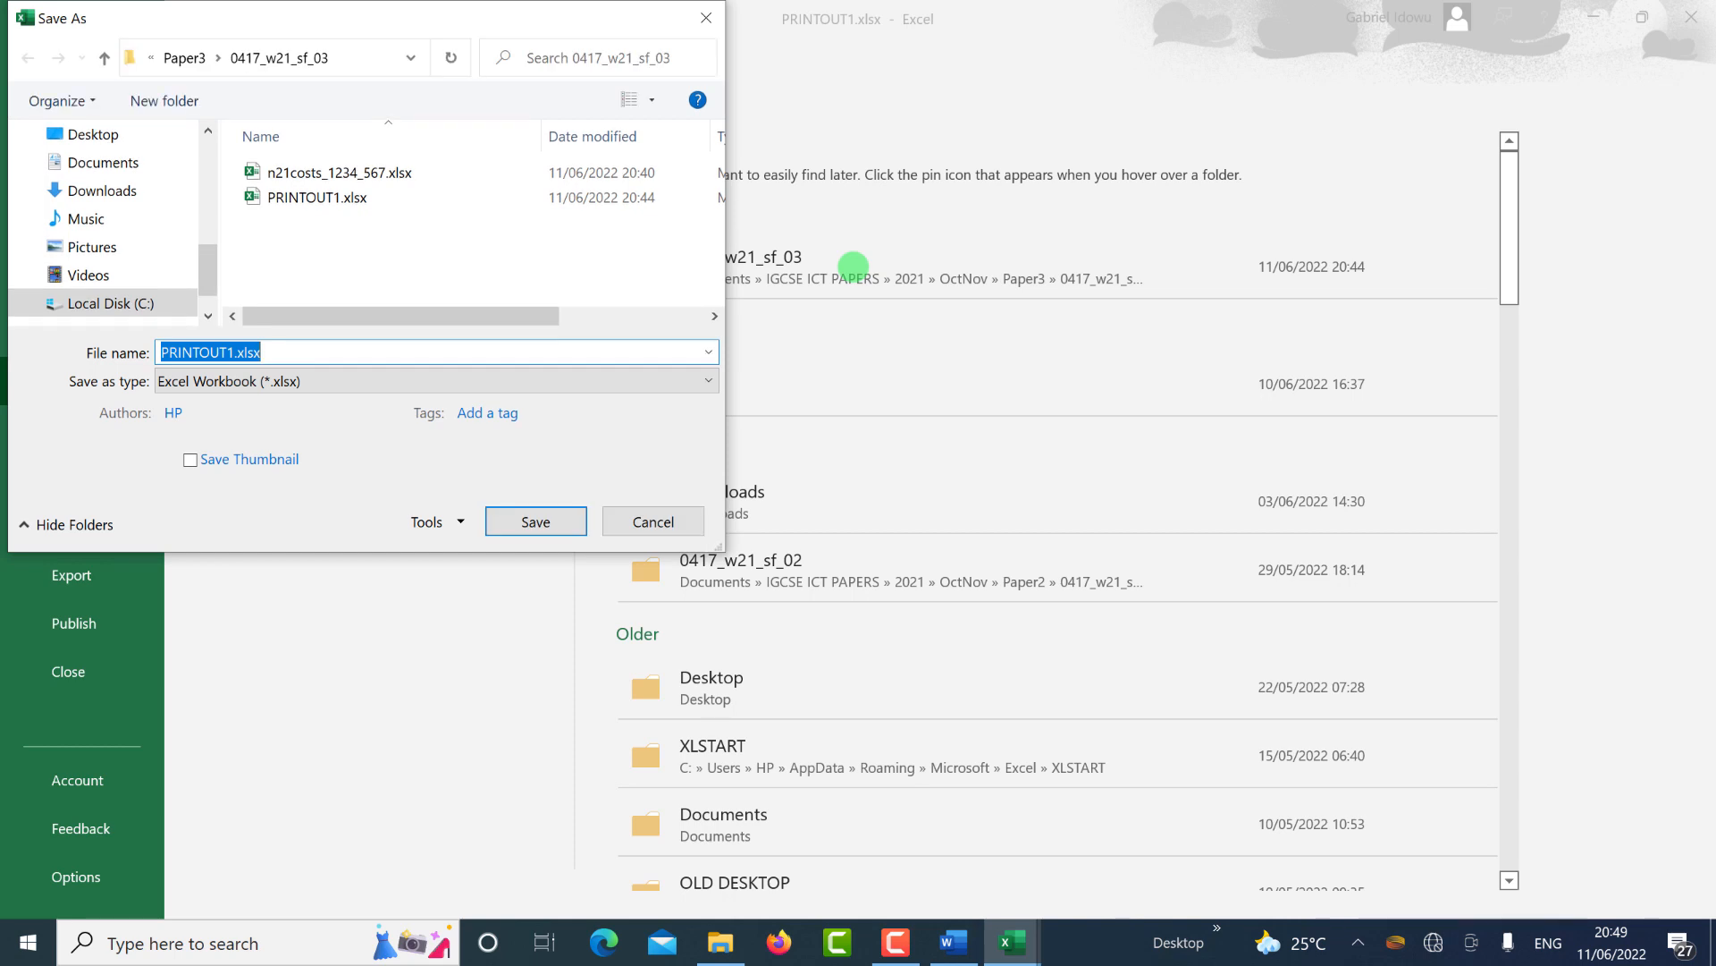
type("PRINTOUT")
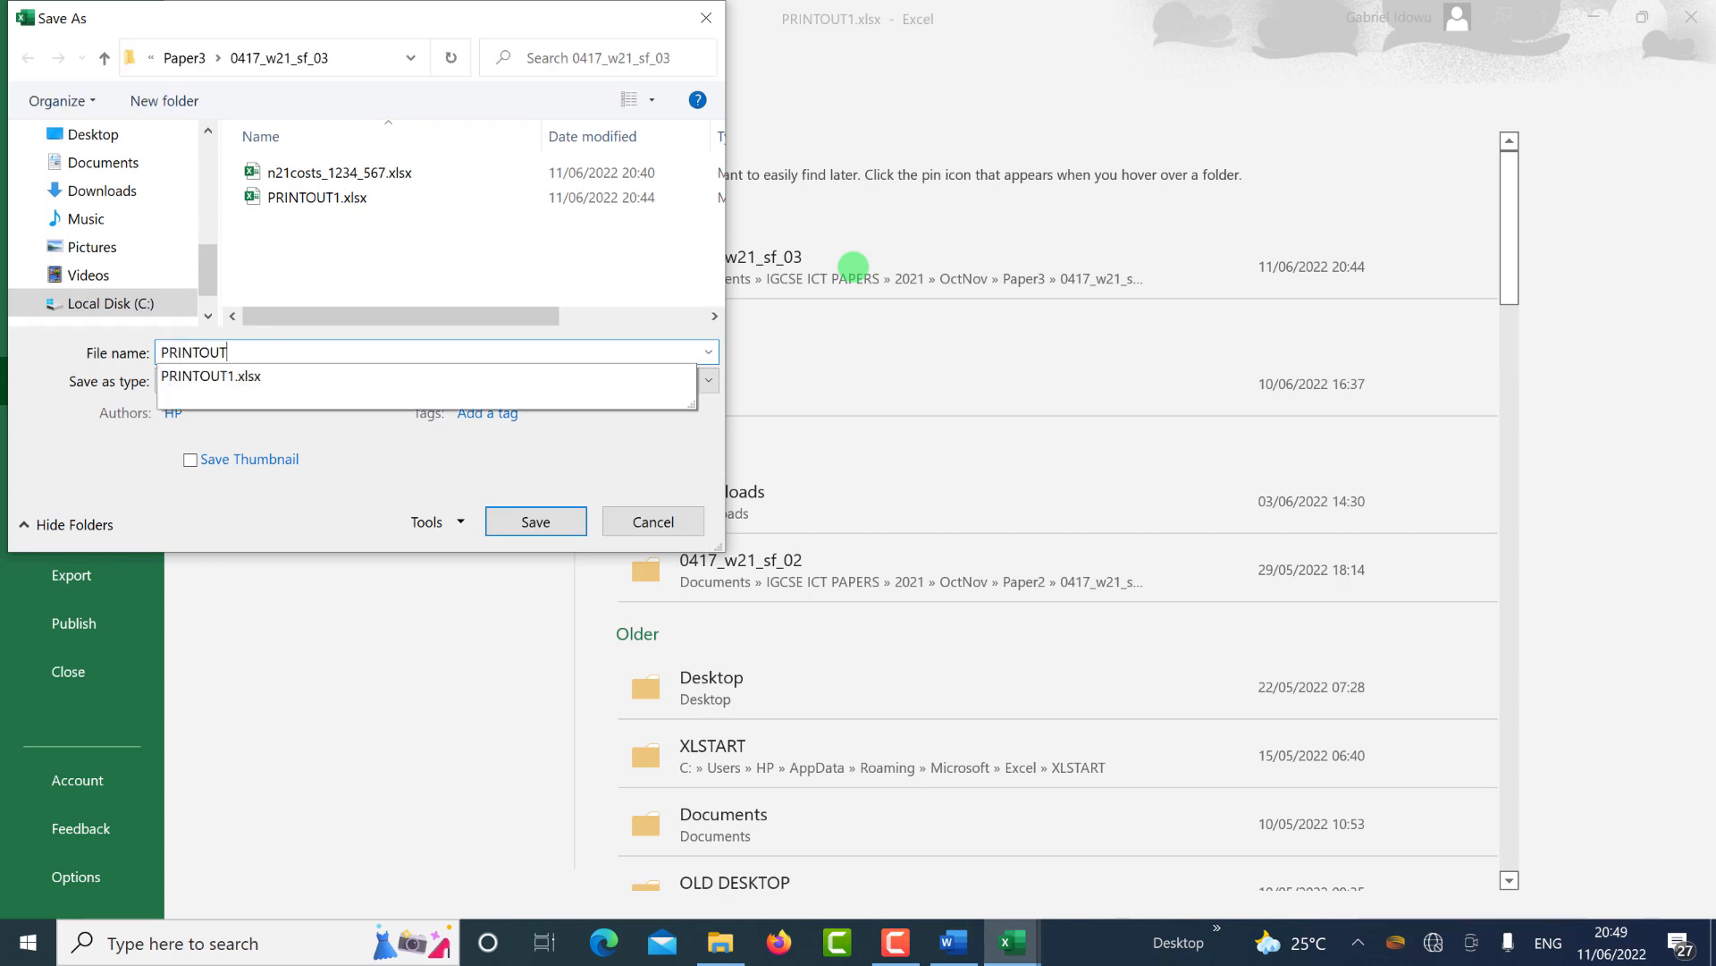
type("2")
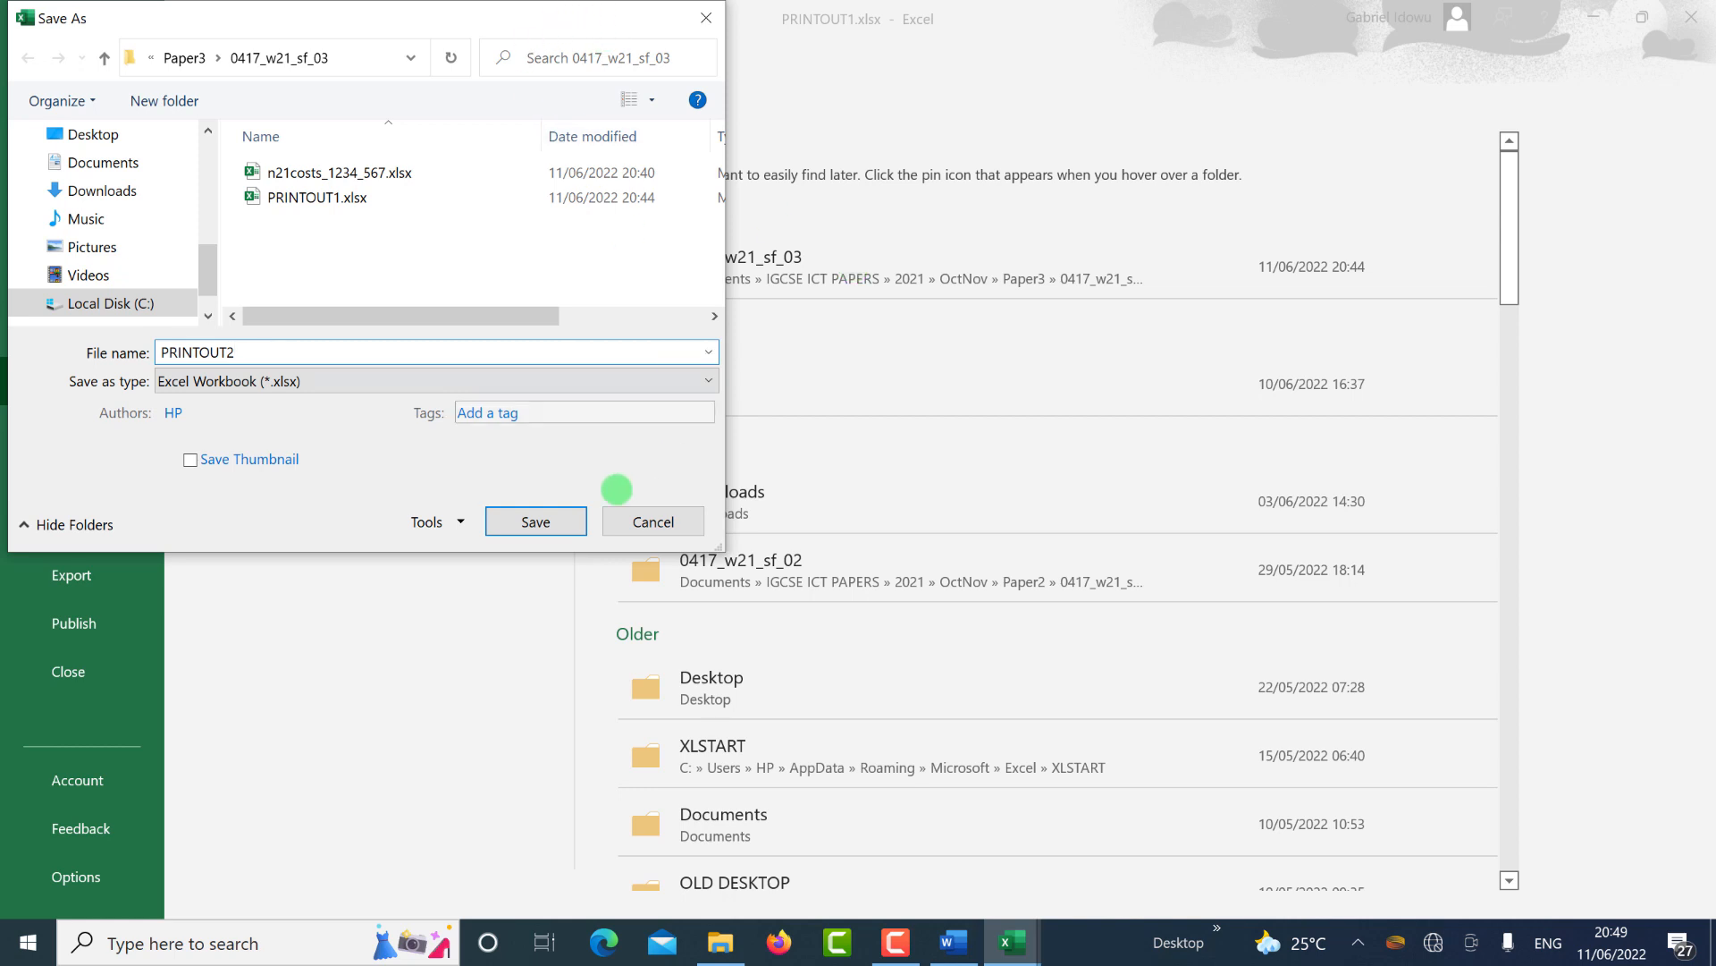
left_click(536, 523)
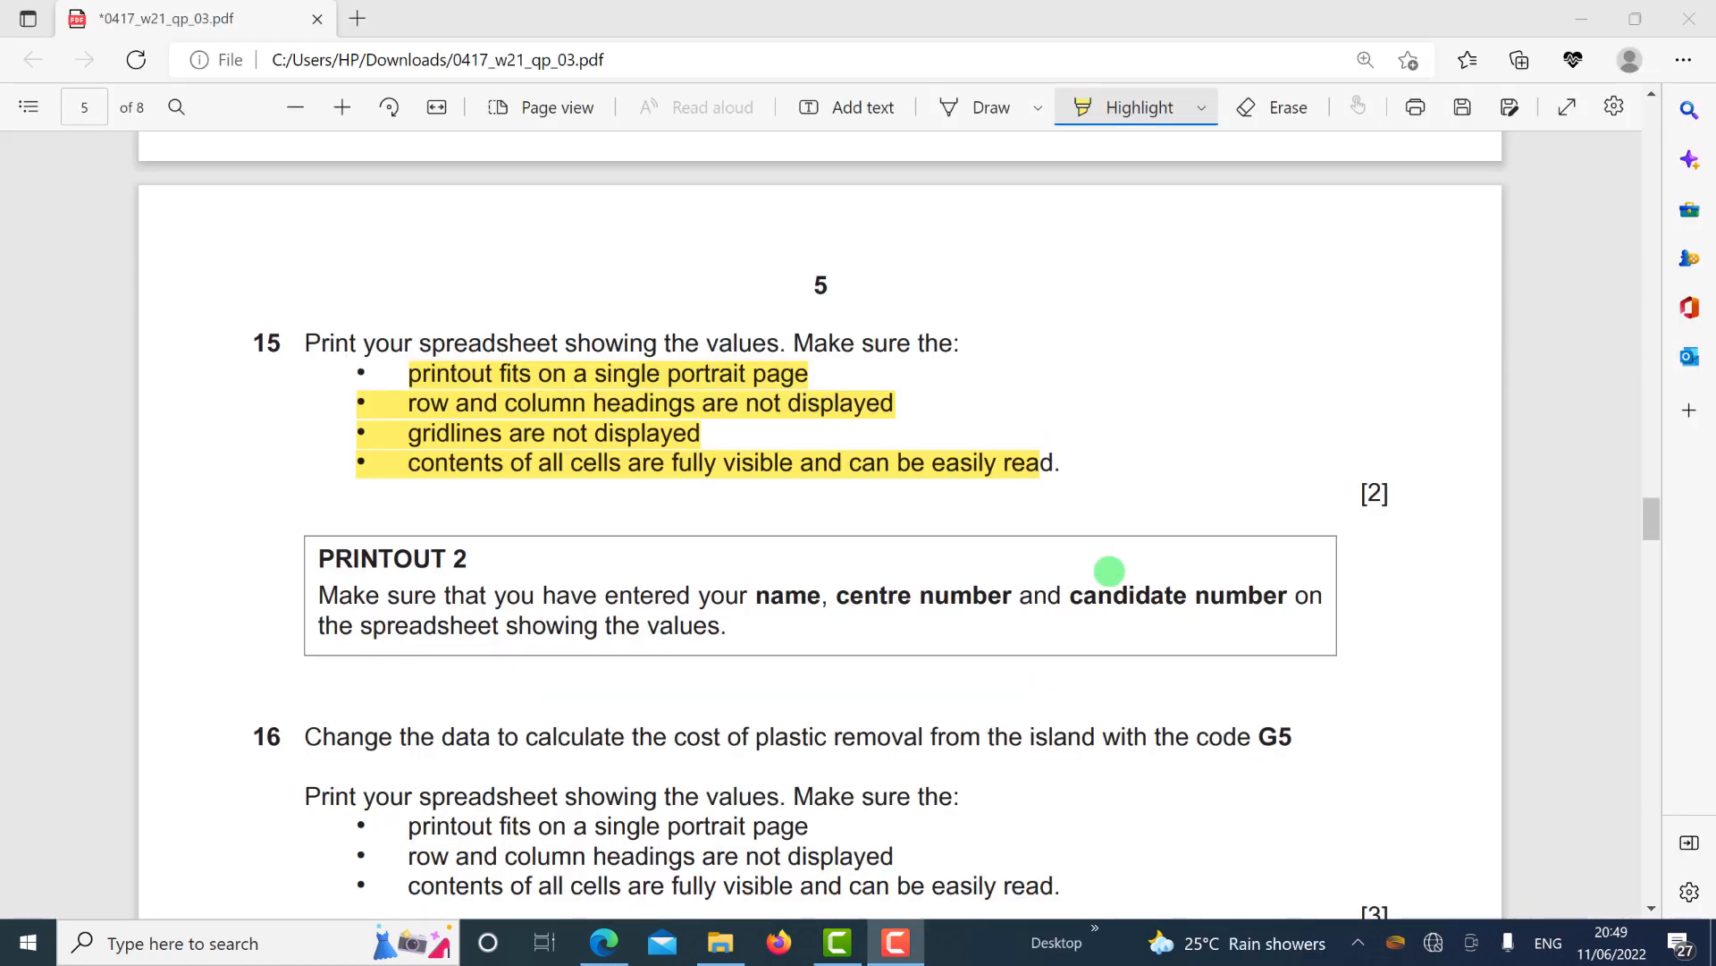
Consult question 16 of the question paper in Edge, and in Excel change the island code in B11 to G5.
scroll(958, 634, "down", 2)
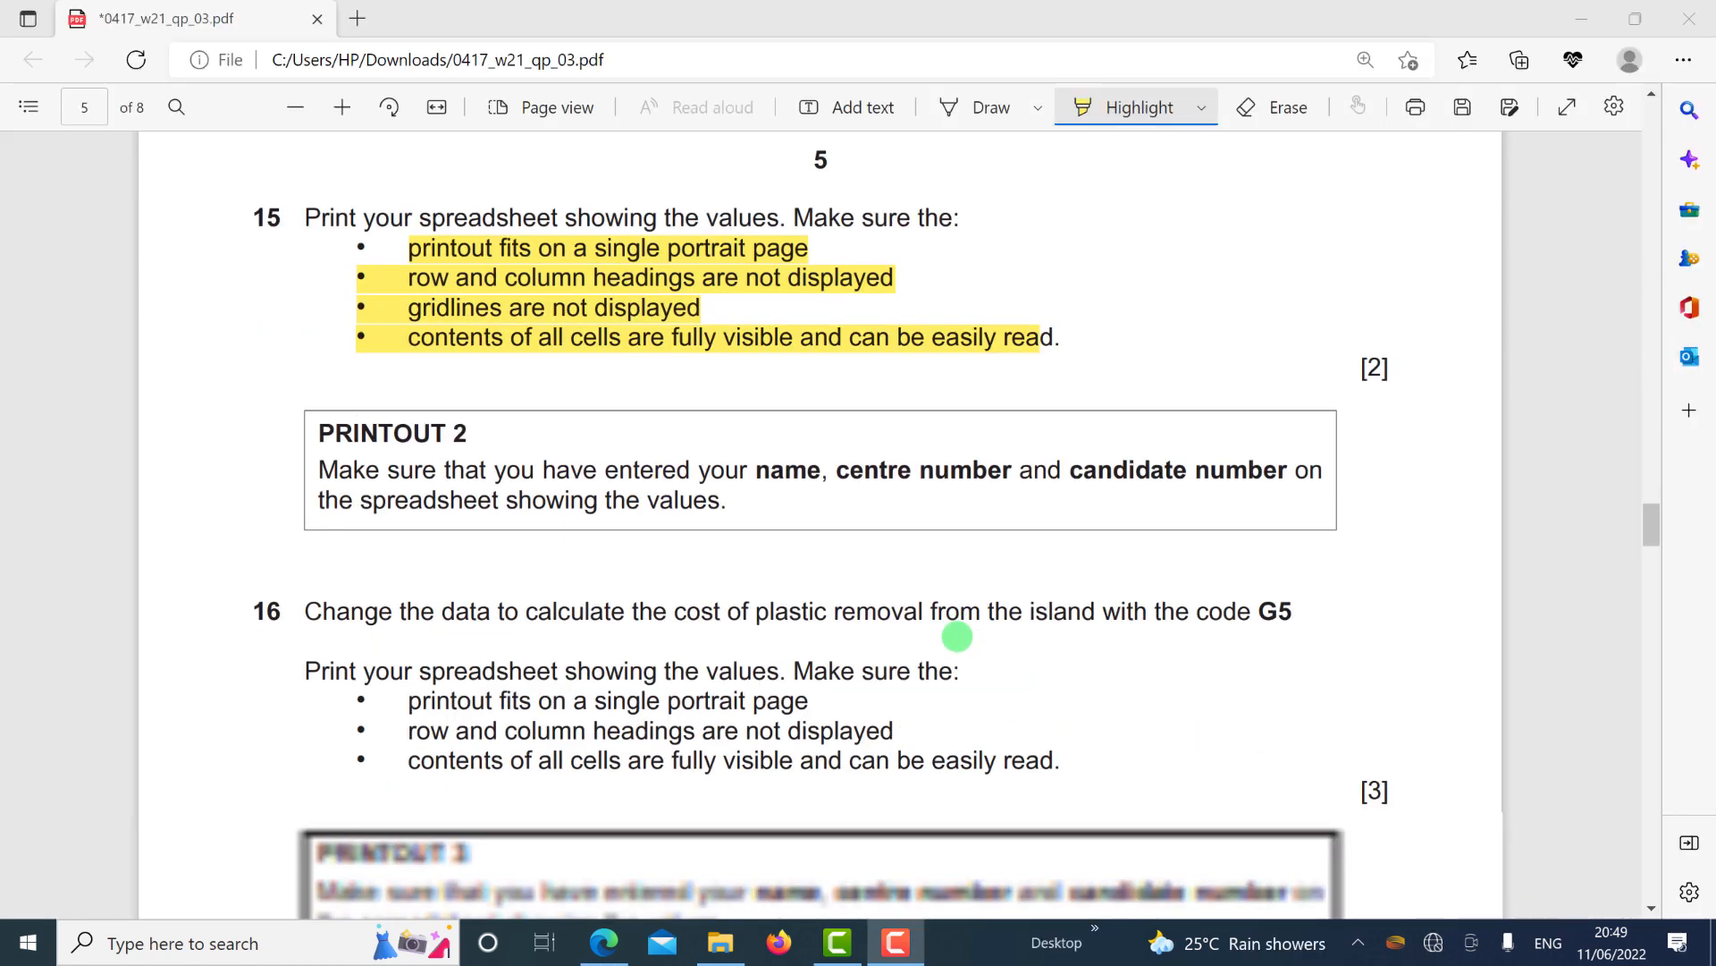
scroll(625, 661, "down", 4)
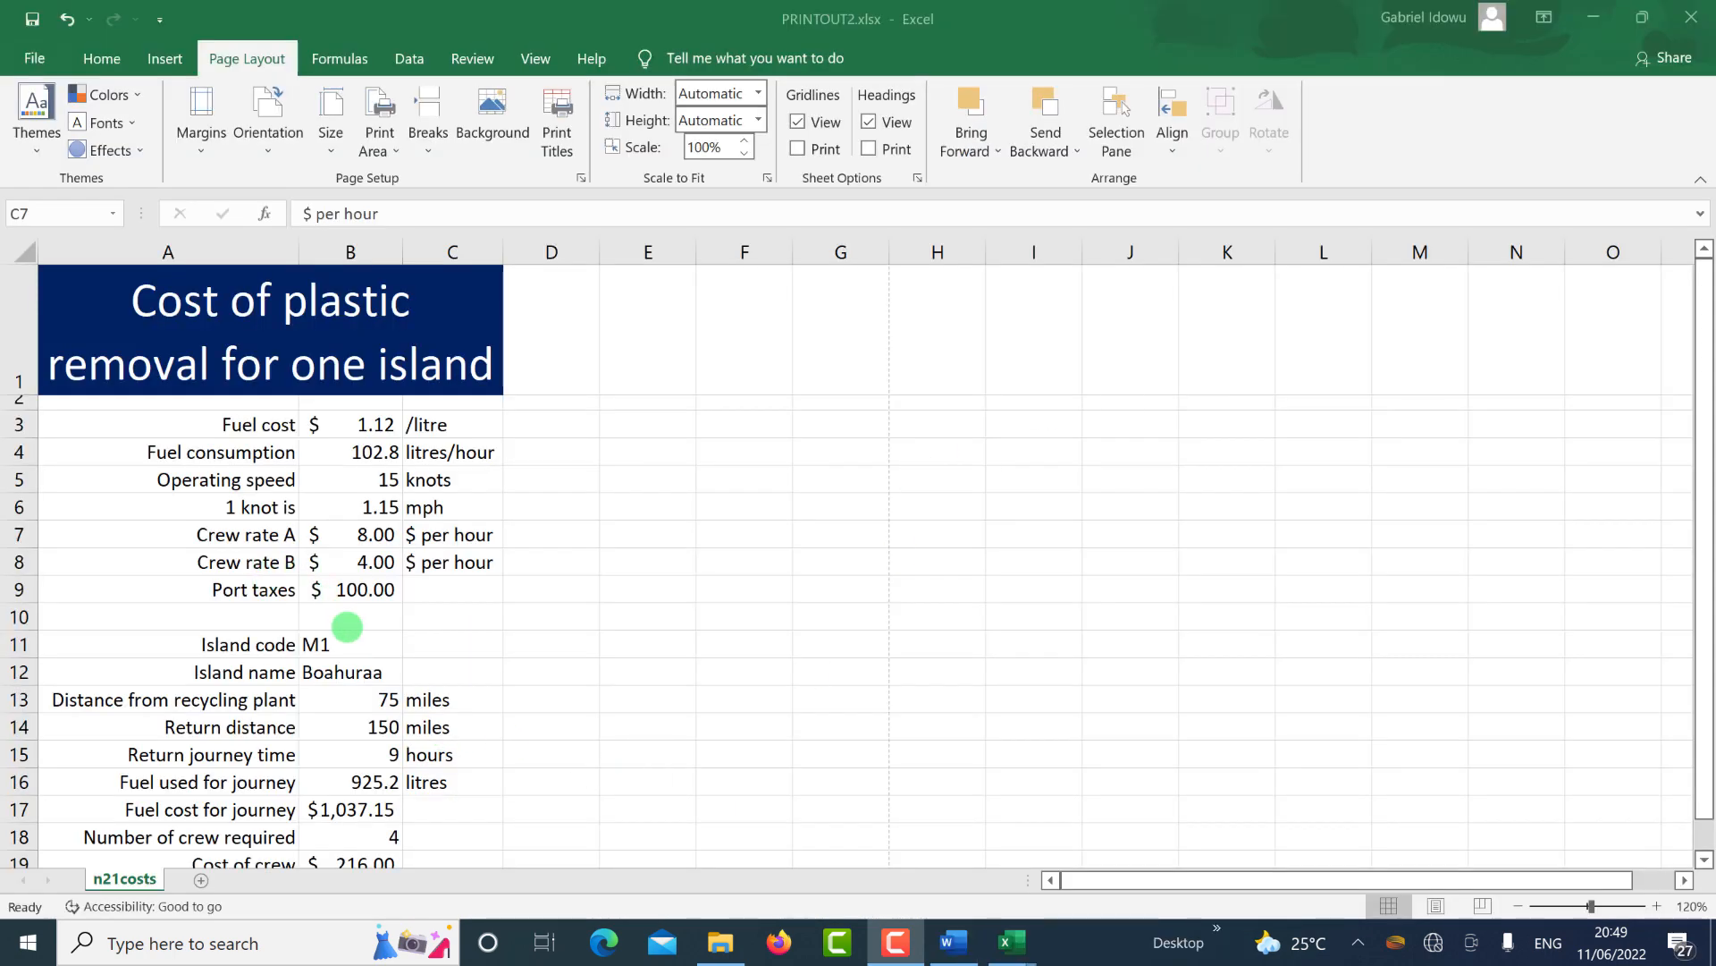
left_click(354, 645)
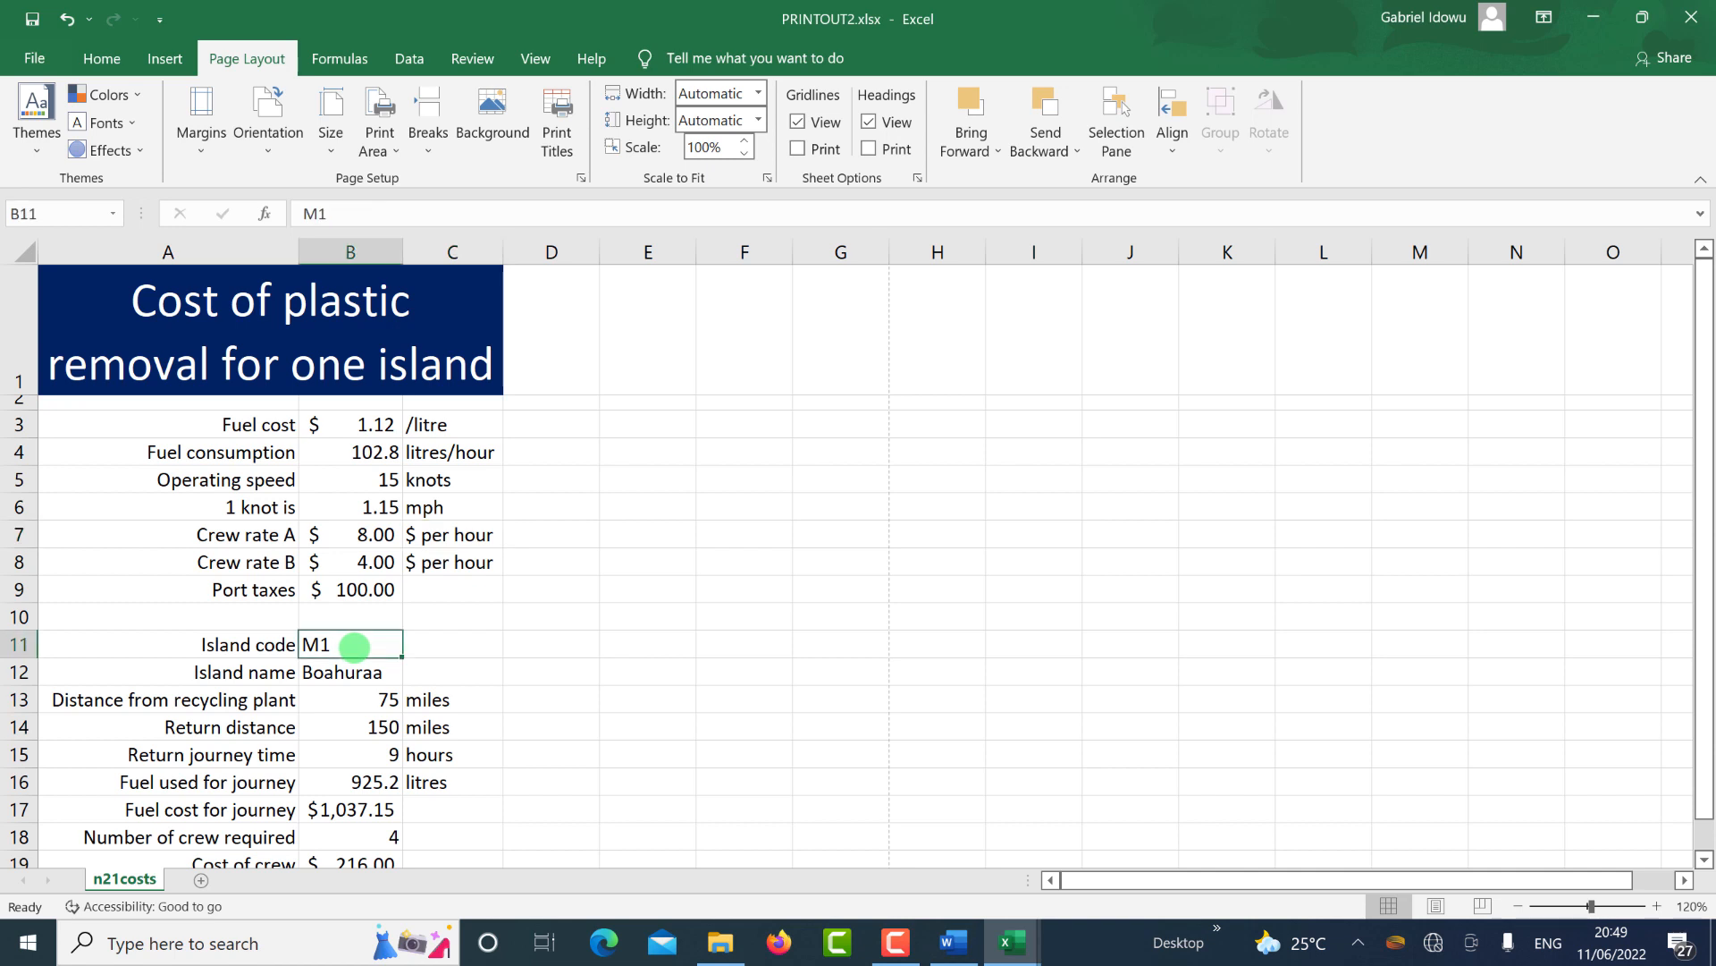
type("G5")
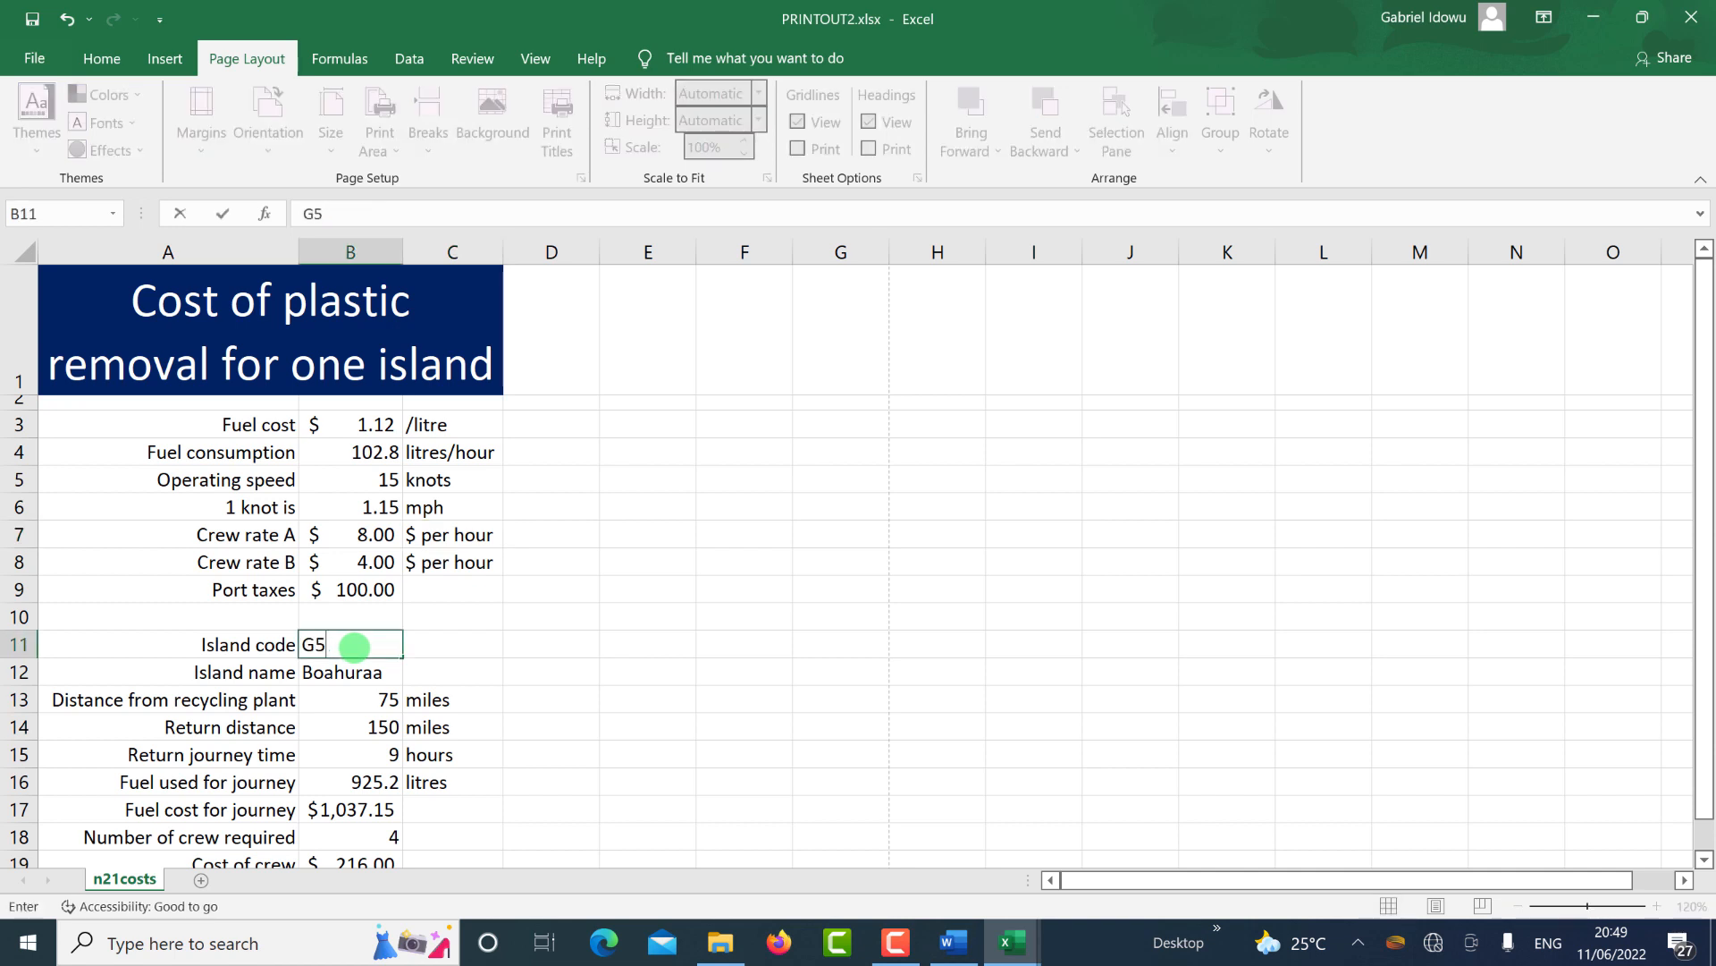
key("Return")
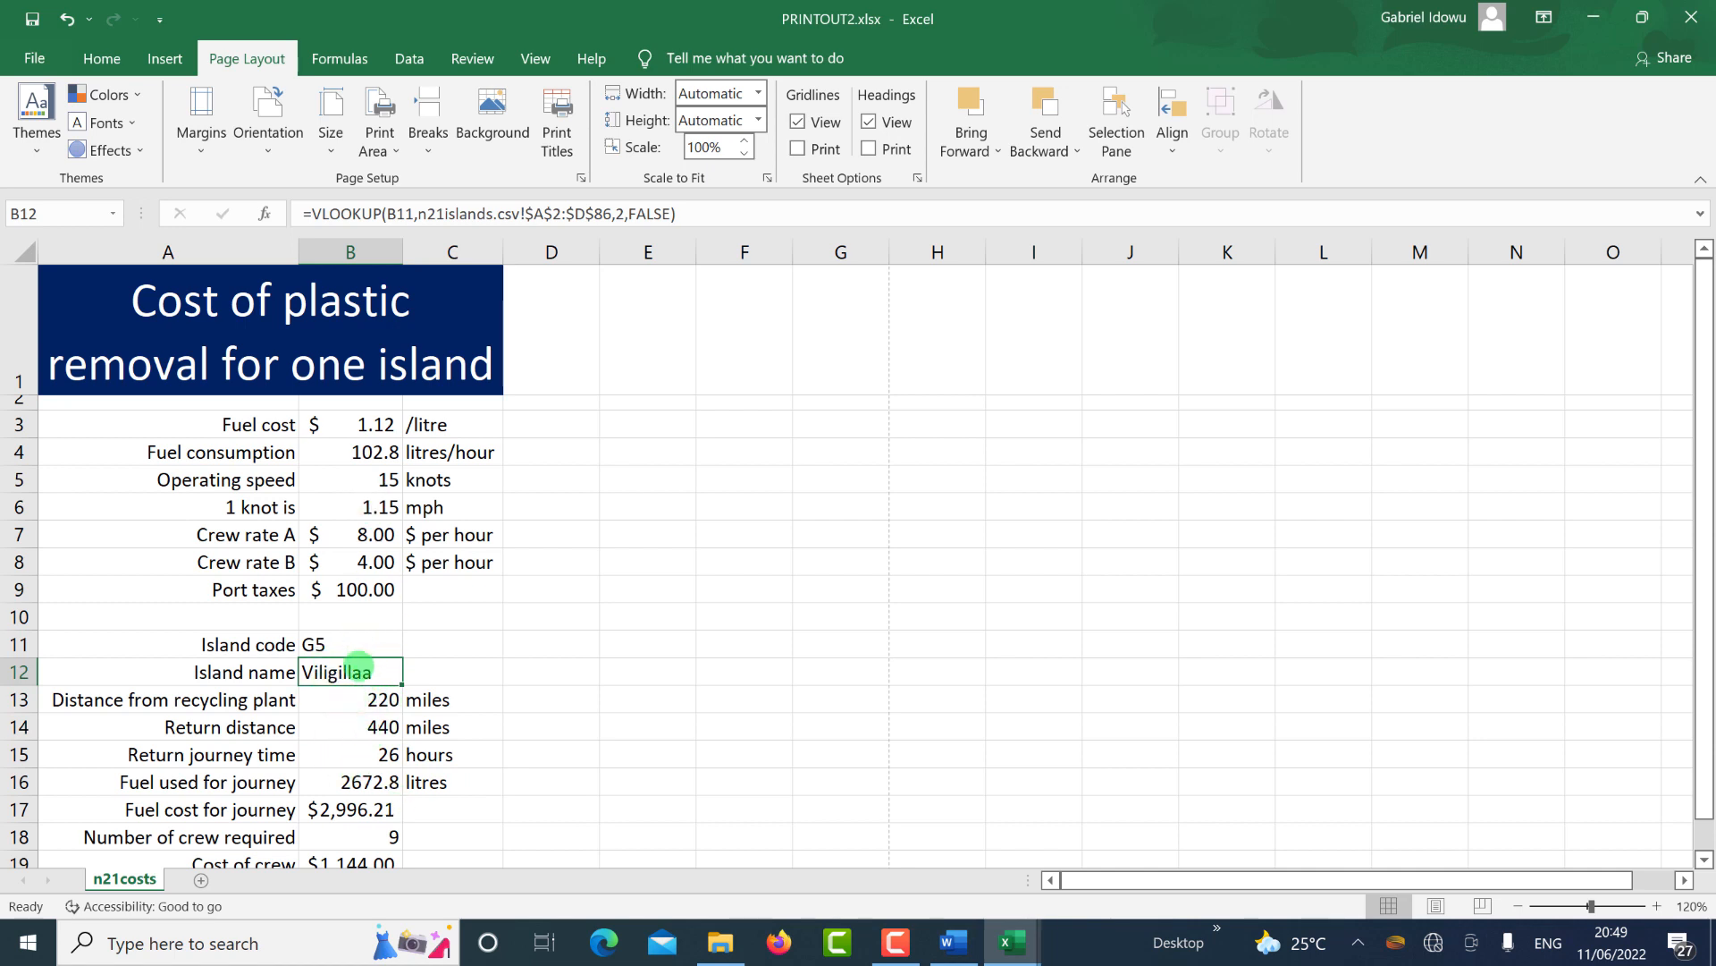
scroll(358, 554, "down", 1)
scroll(366, 553, "up", 1)
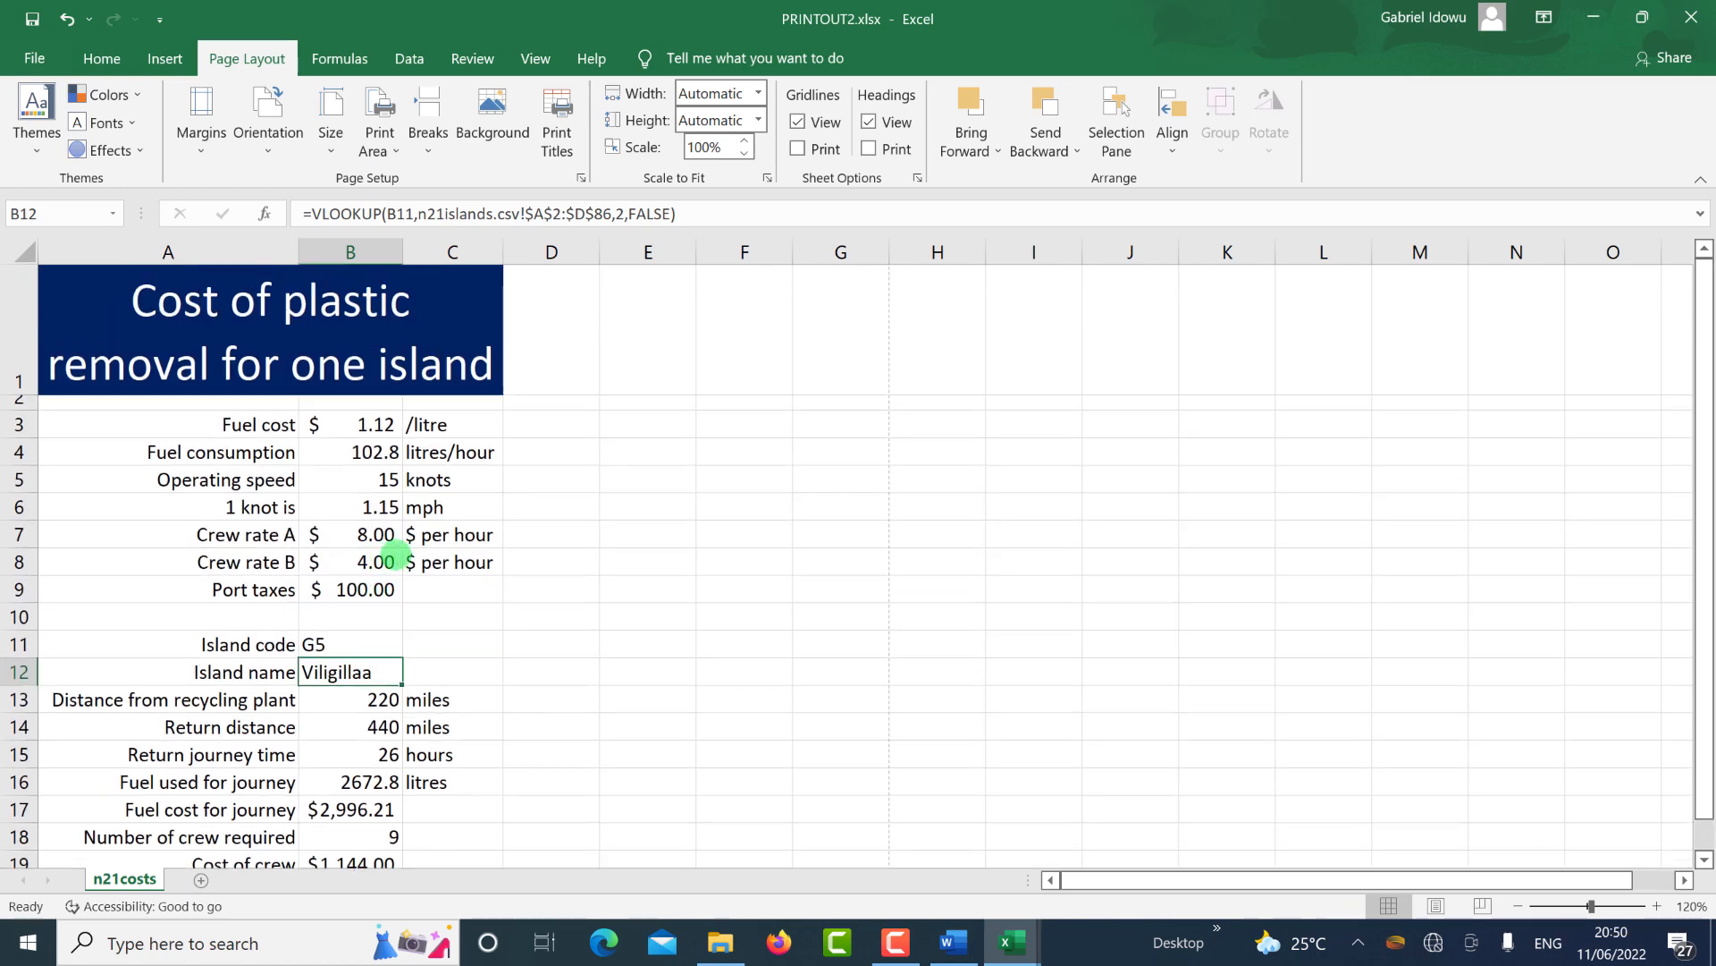
Switch to the question paper in Edge and highlight the printout requirements in question 16.
key("alt+Tab")
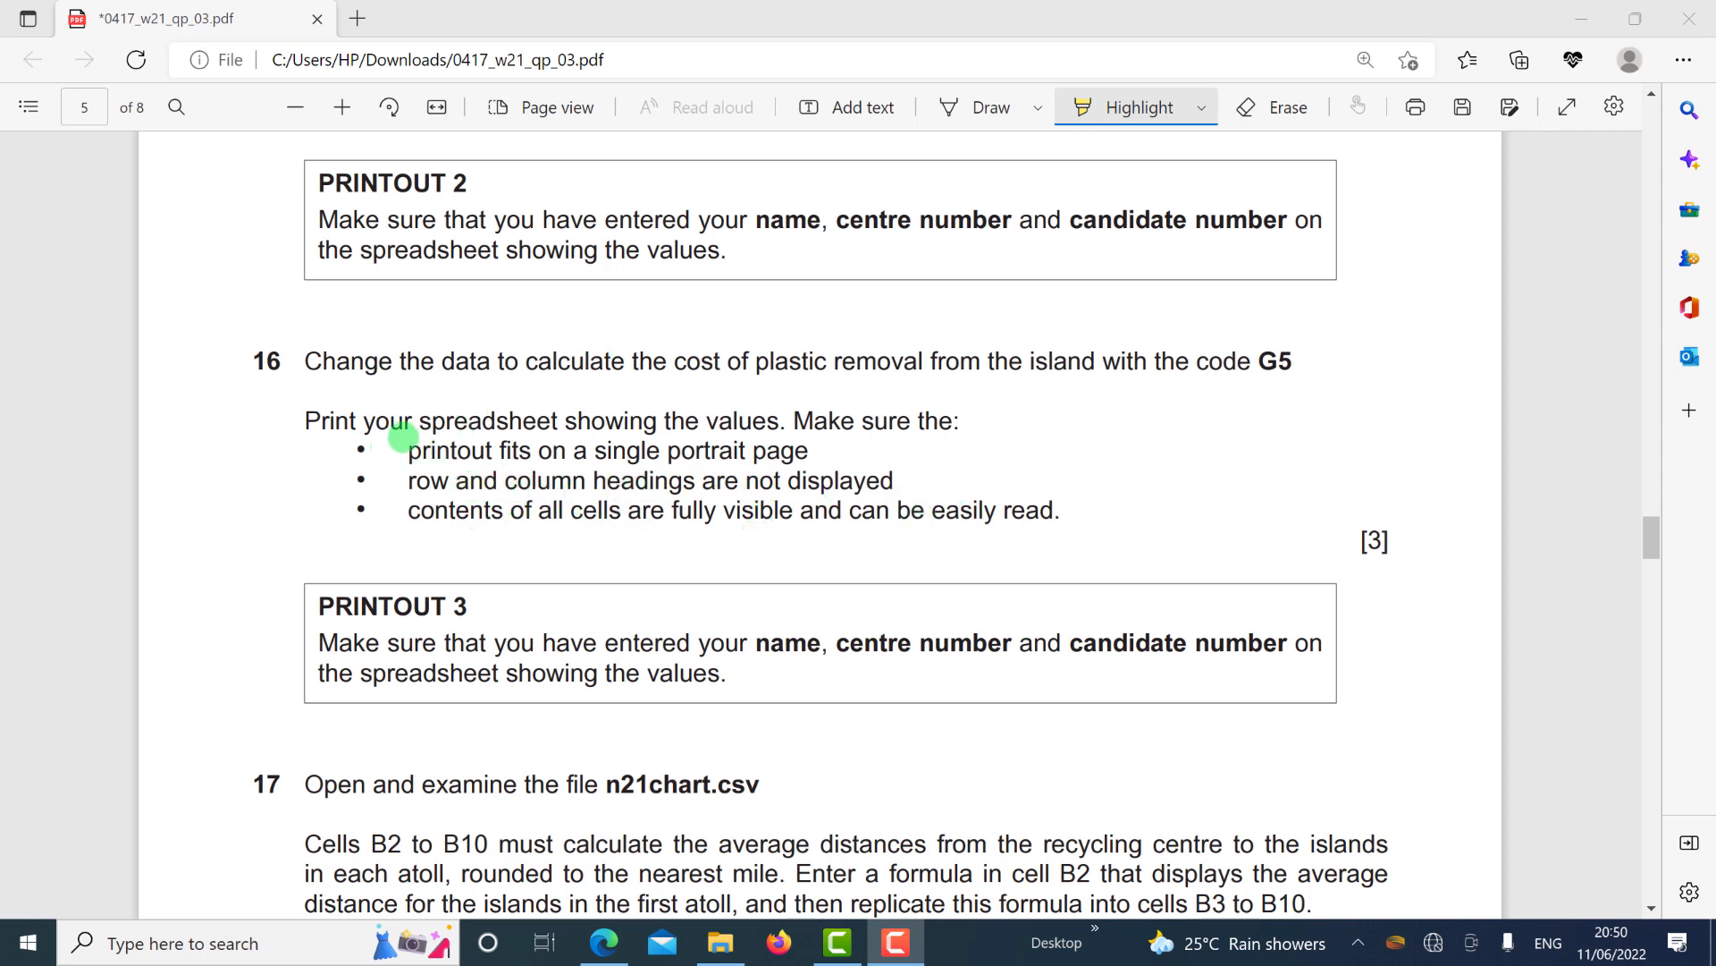
left_click_drag(411, 449, 489, 447)
mouse_move(900, 508)
left_mouse_down()
mouse_move(1035, 496)
mouse_move(1076, 514)
left_mouse_up()
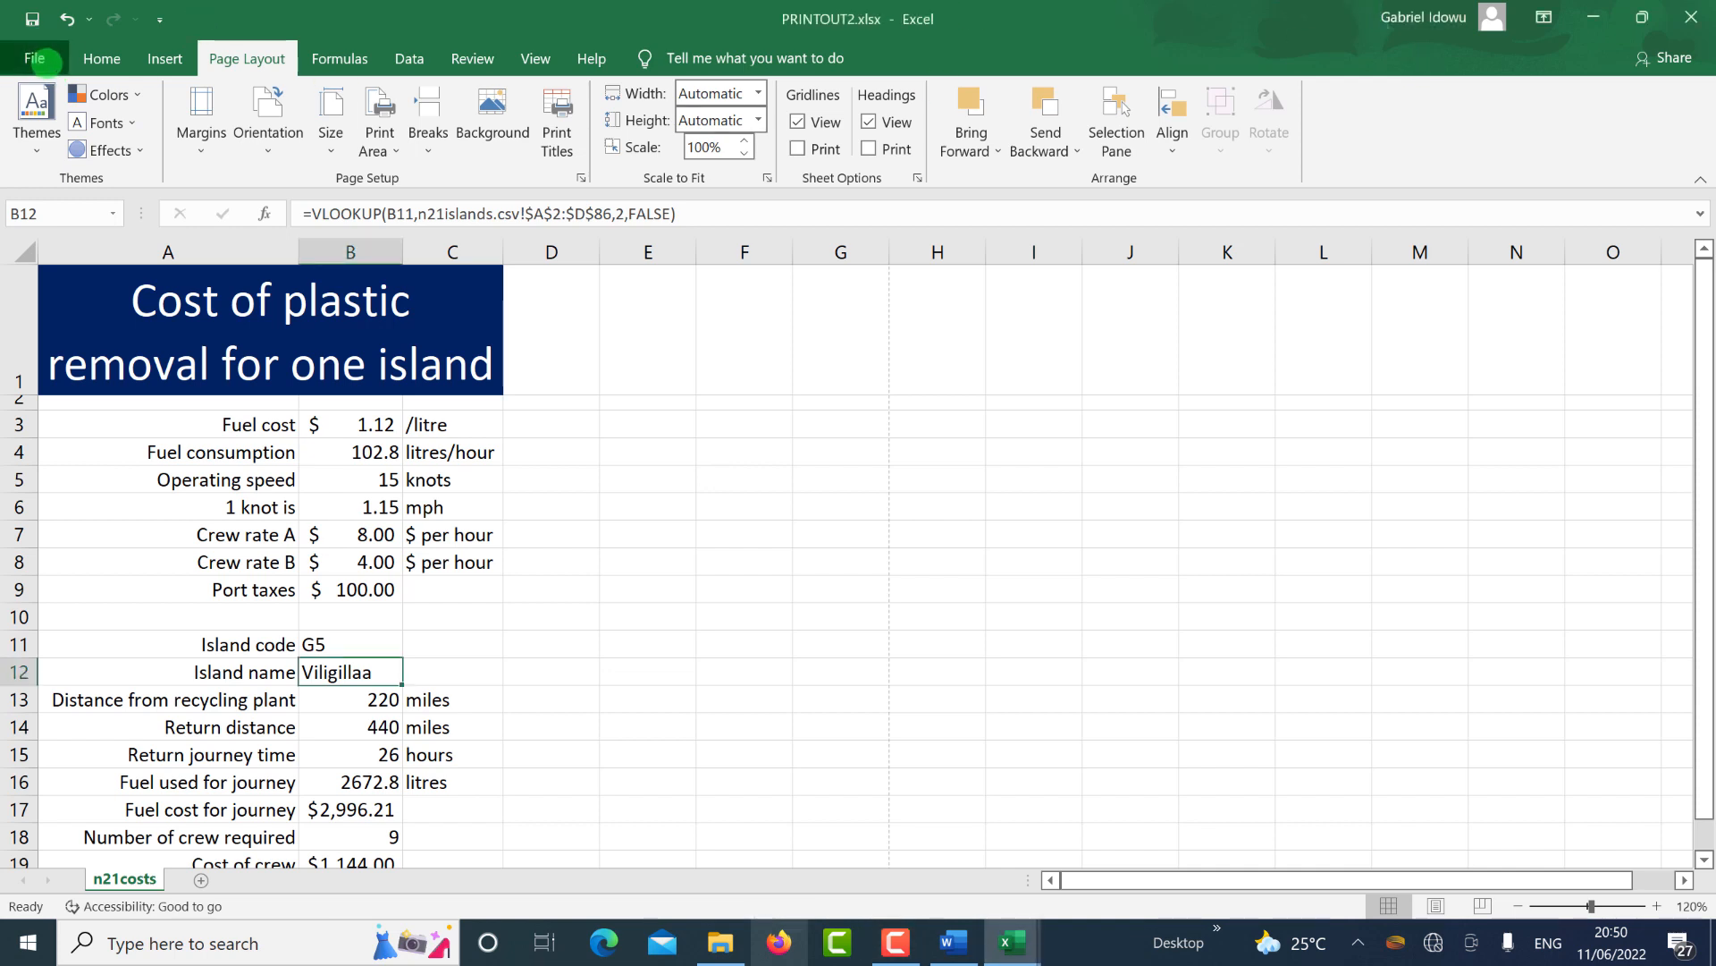
Switch to Excel and check the print preview of the G5 island costs down to the footer.
left_click(44, 61)
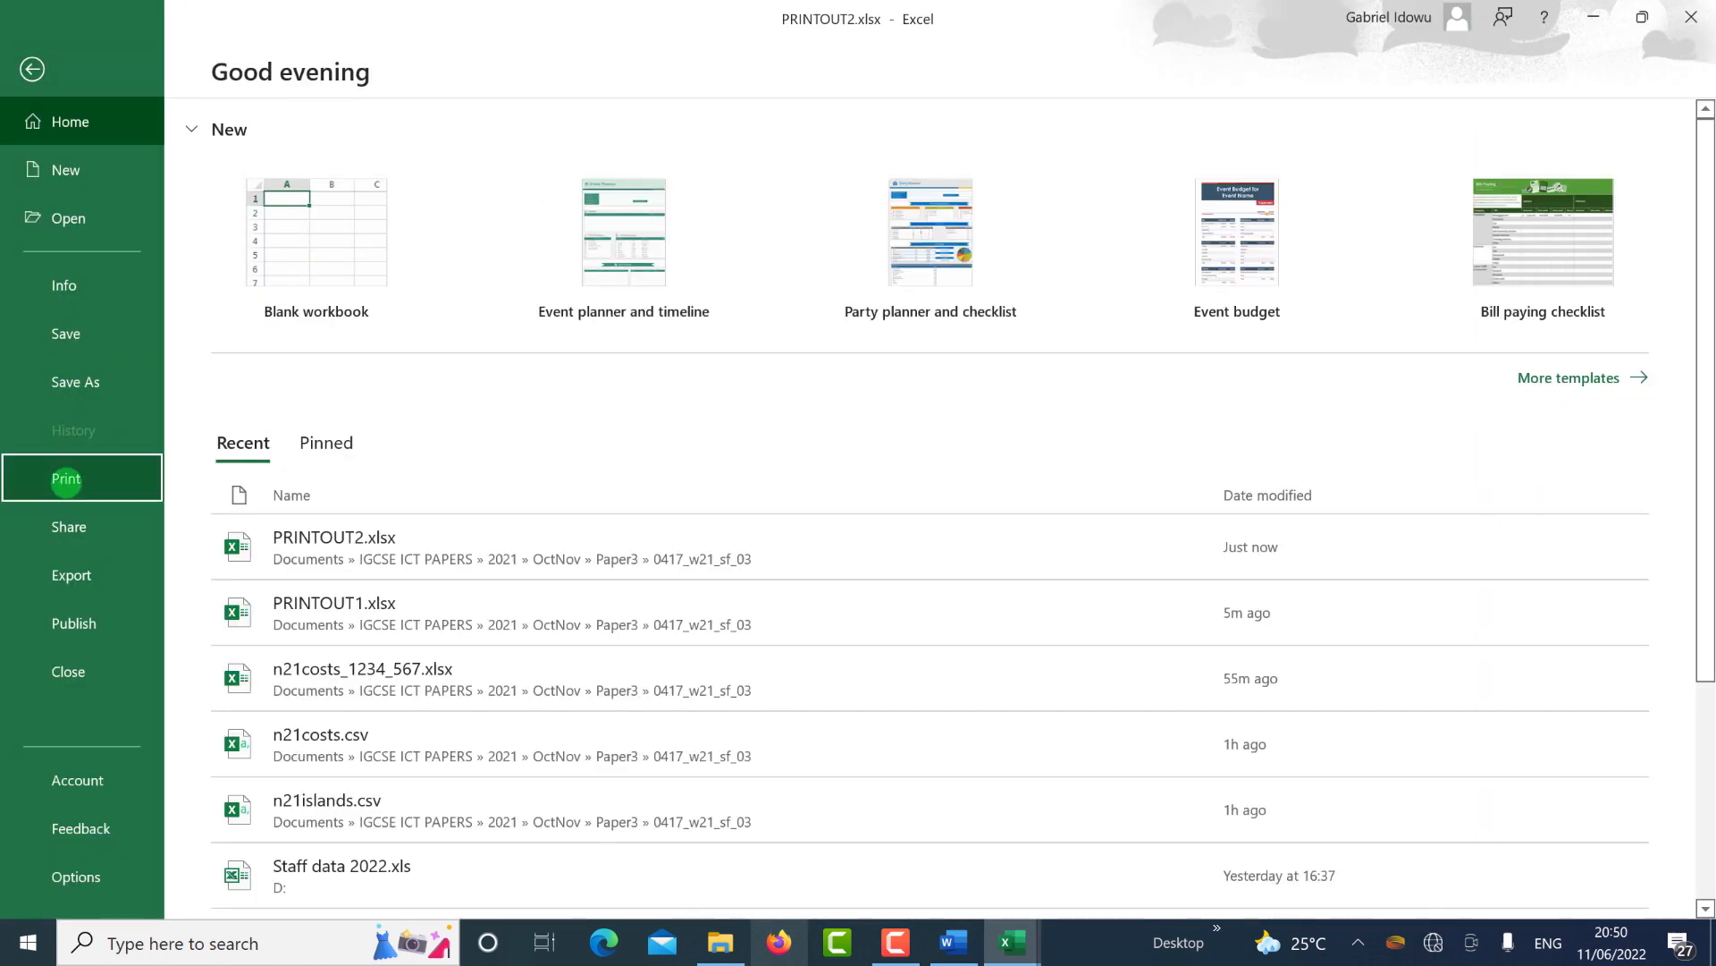
left_click(64, 478)
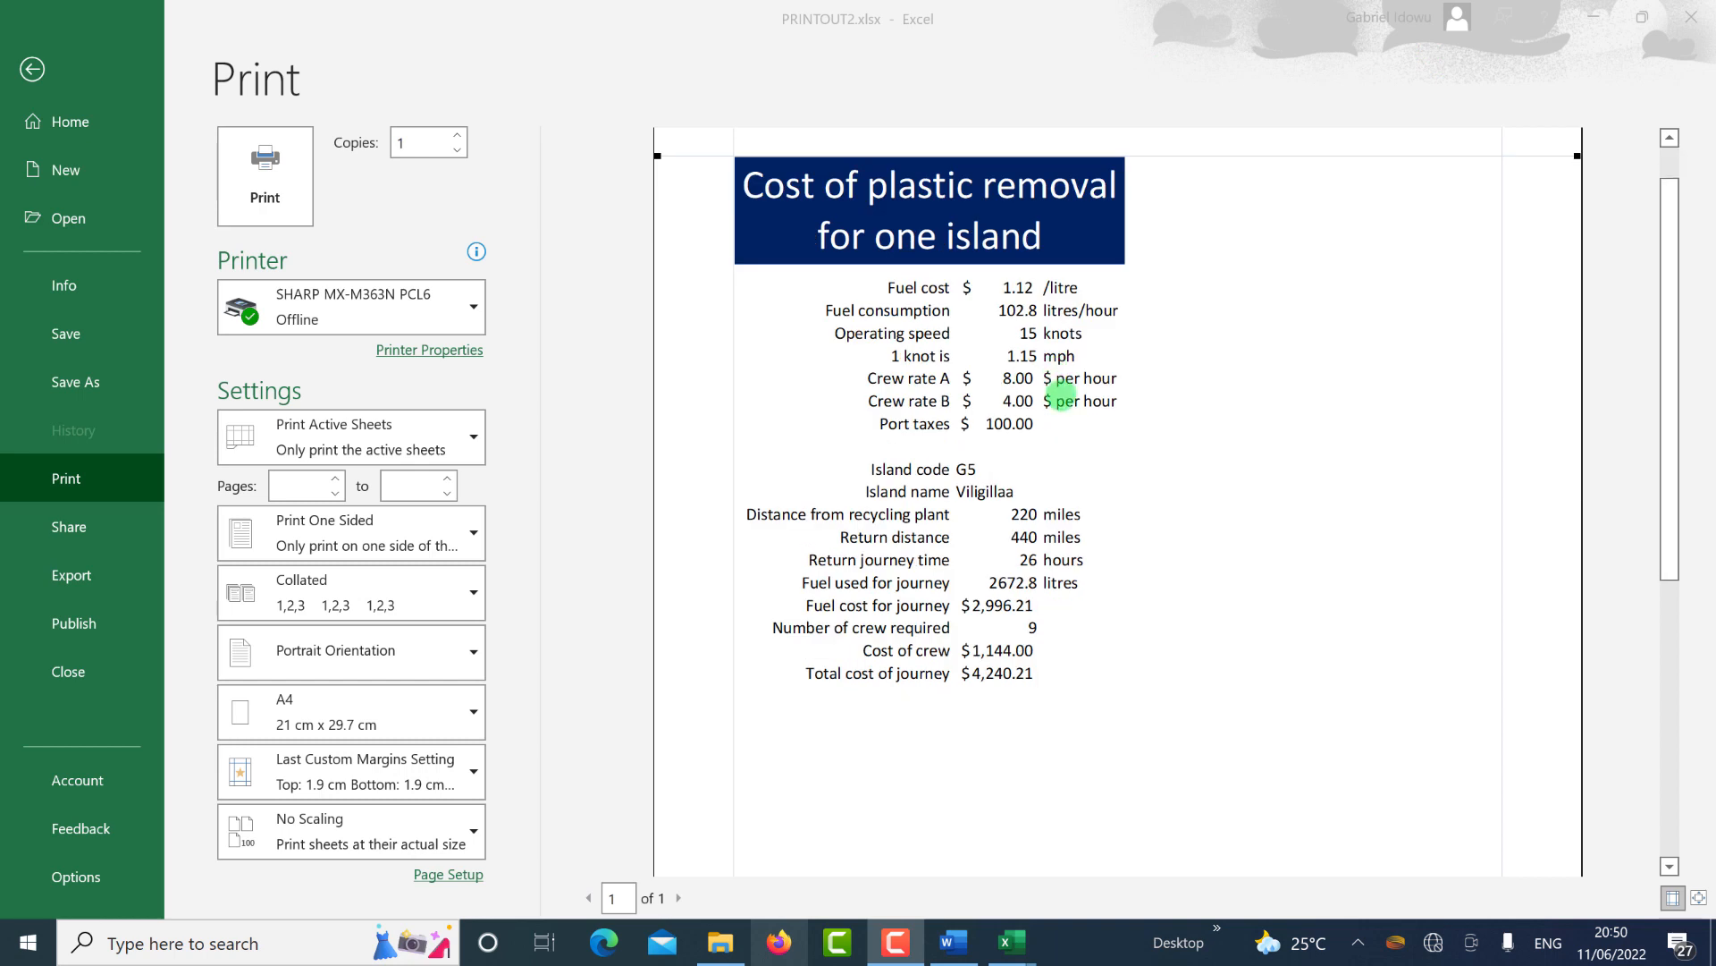
scroll(1163, 521, "down", 5)
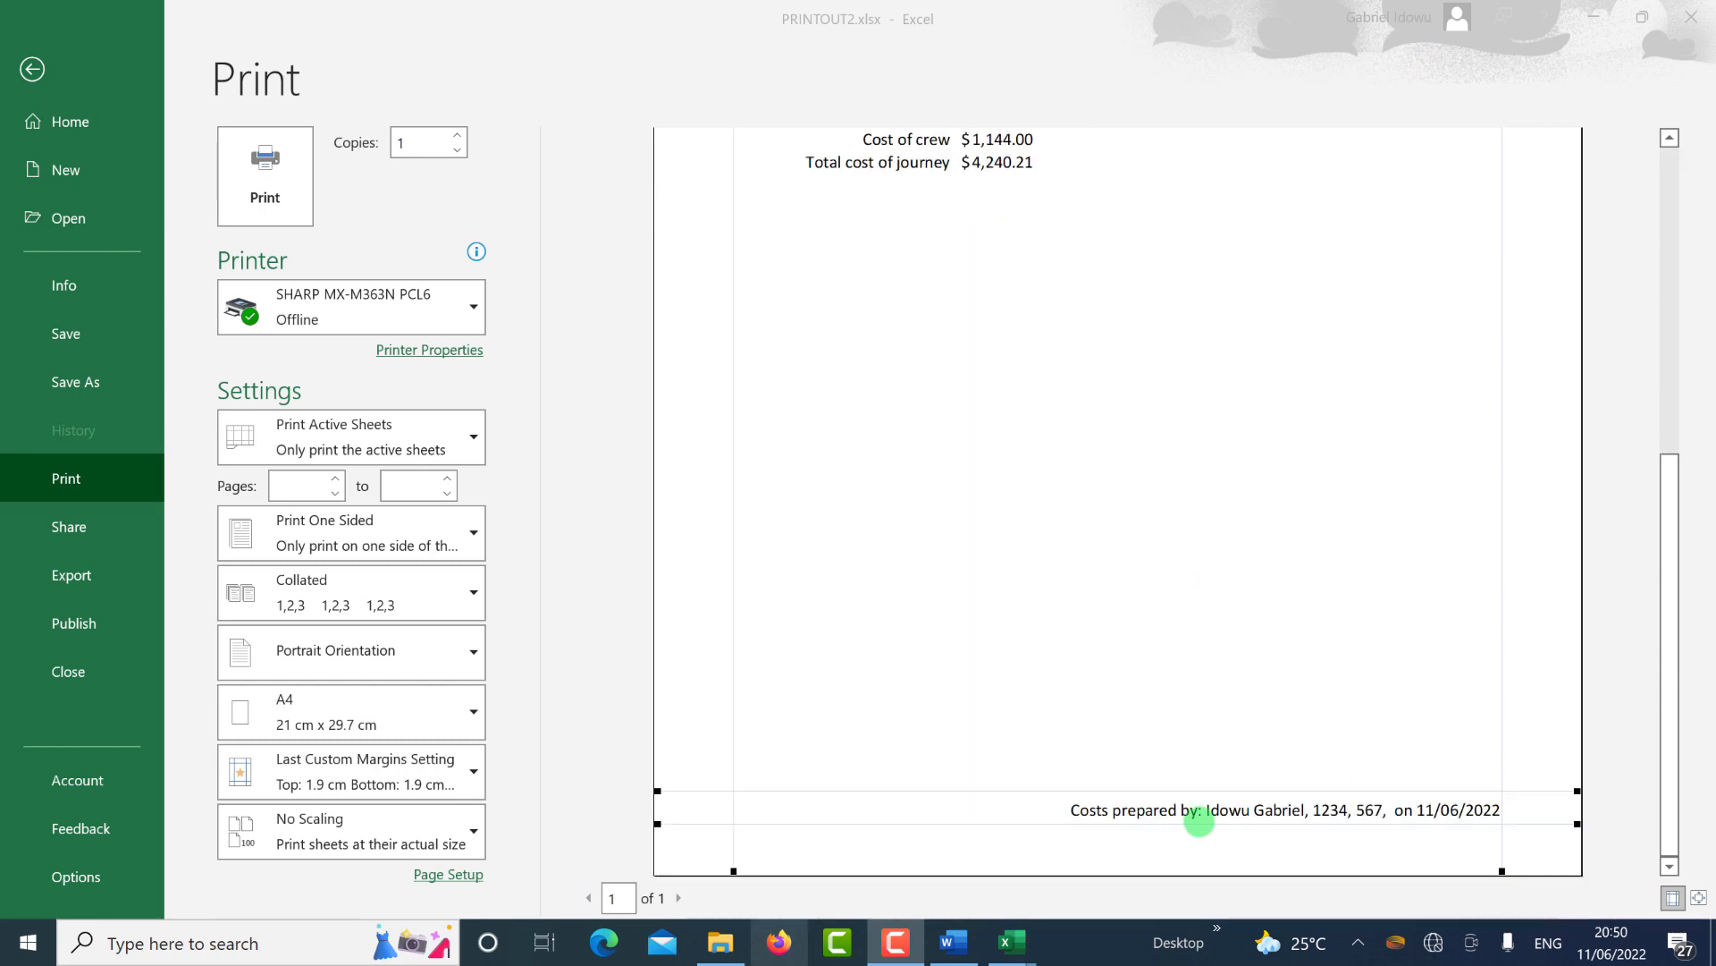
Save the G5 version of the workbook as PRINTOUT3 in Excel Workbook format in the 0417_w21_sf_03 folder.
scroll(1111, 479, "up", 5)
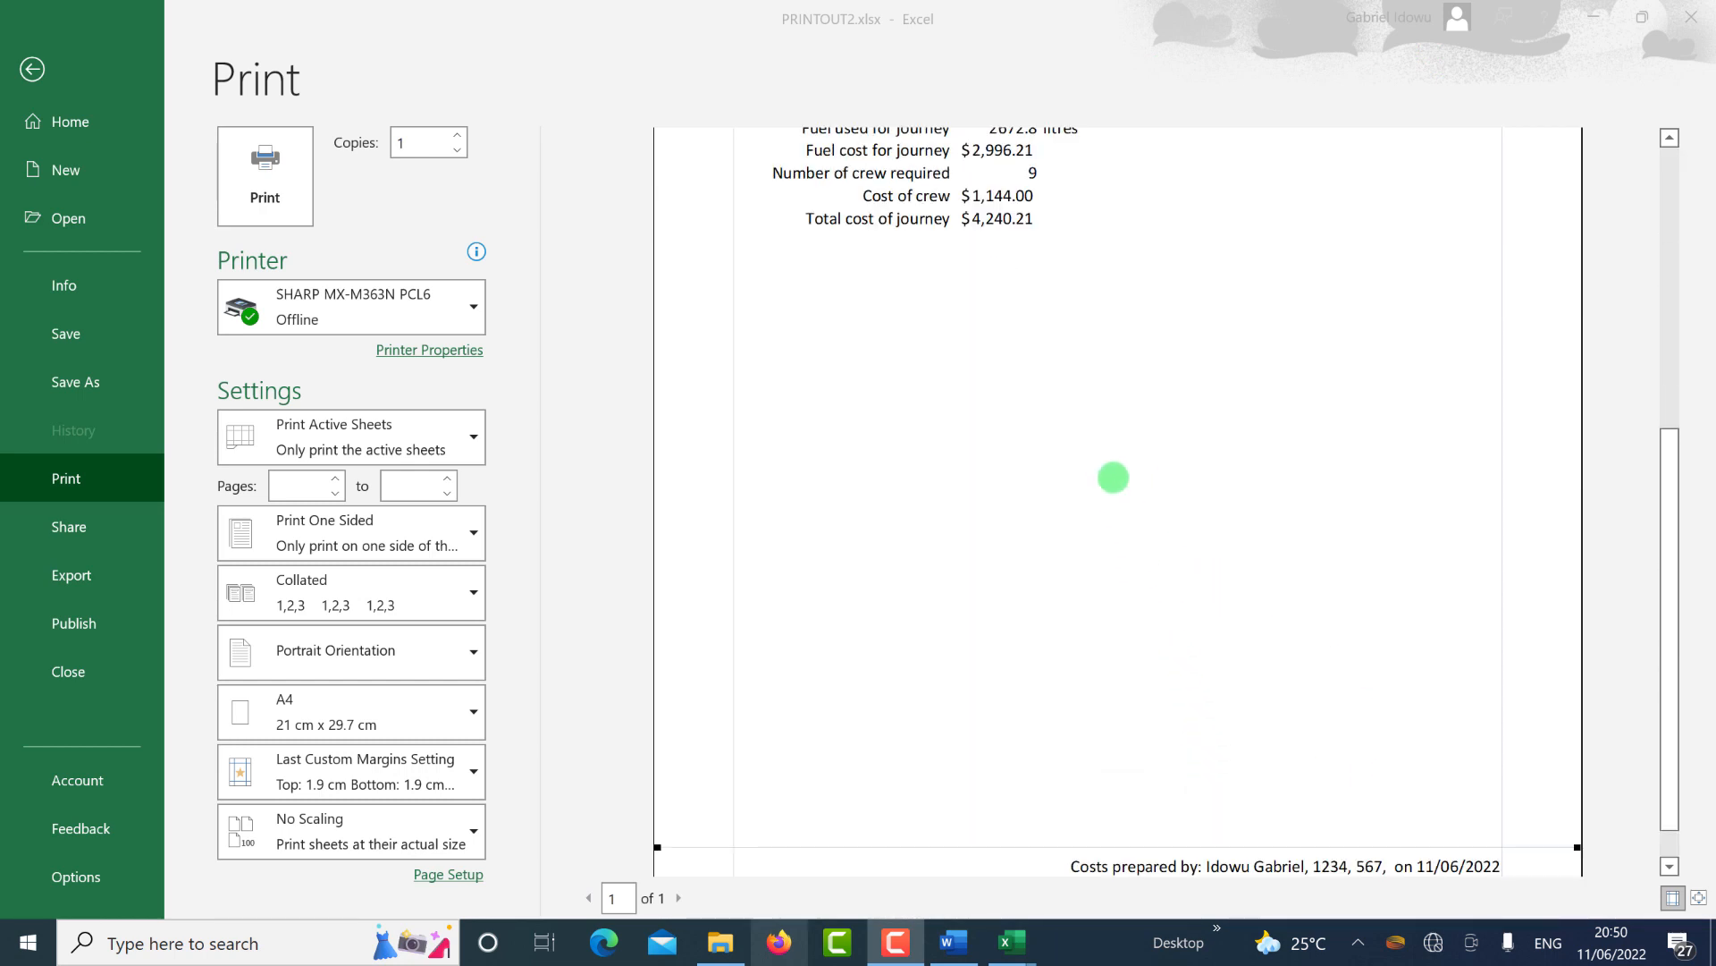
scroll(992, 375, "up", 2)
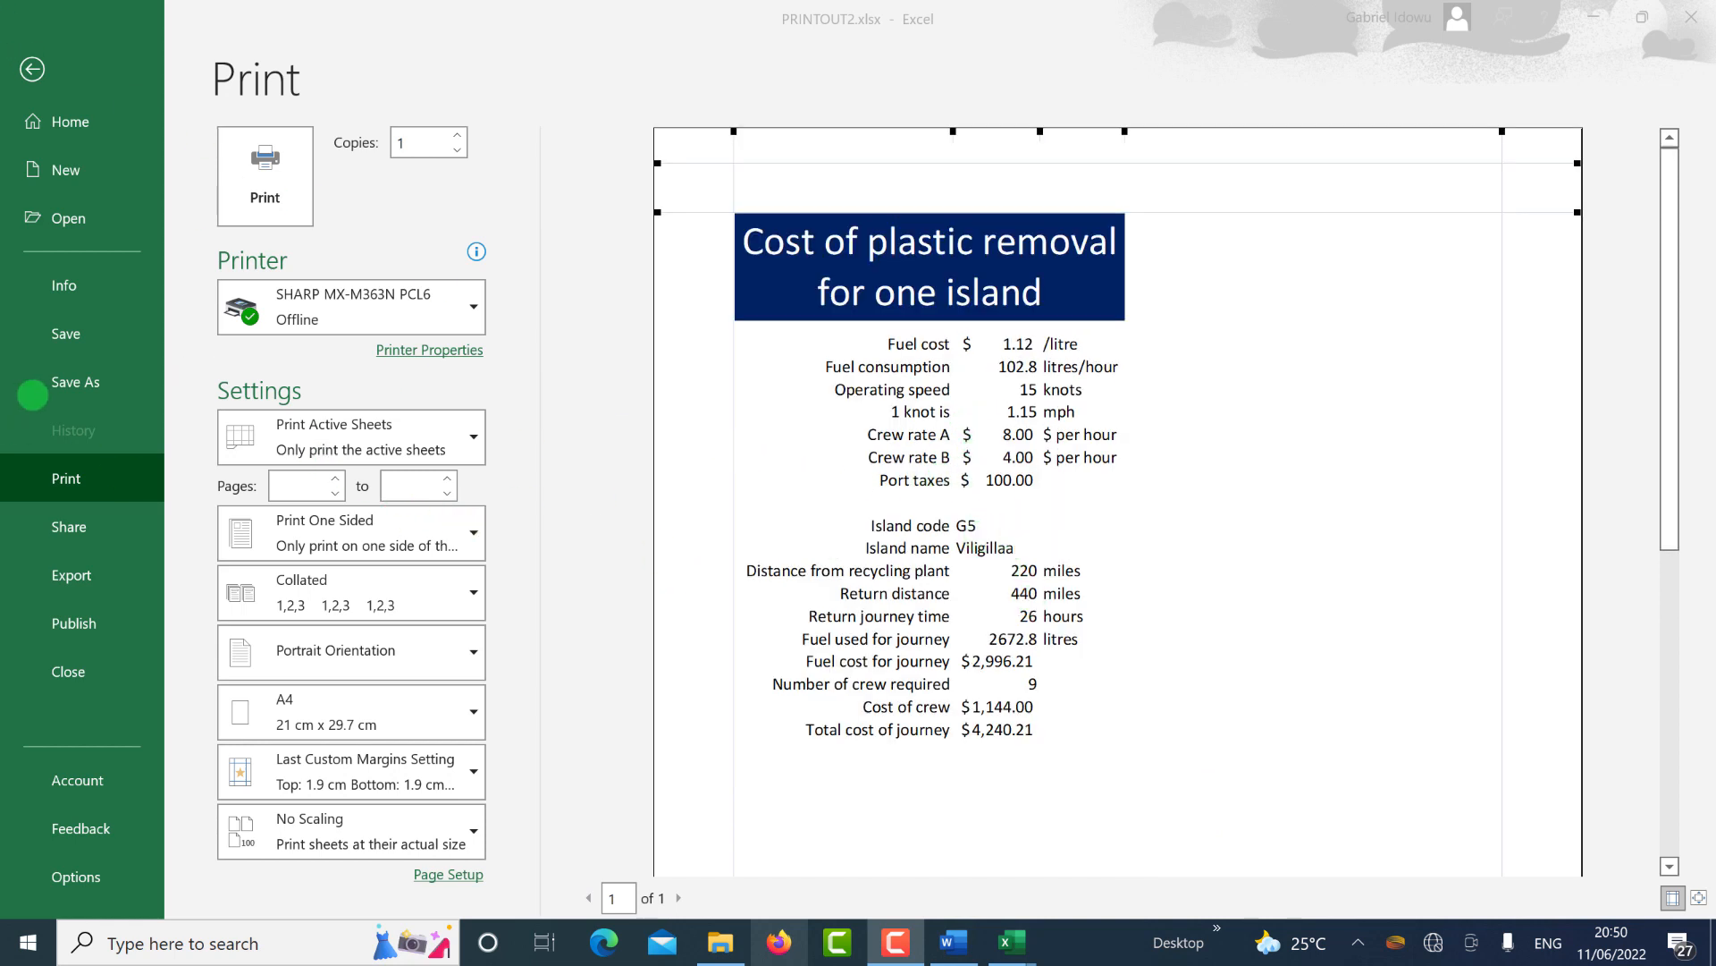
left_click(84, 382)
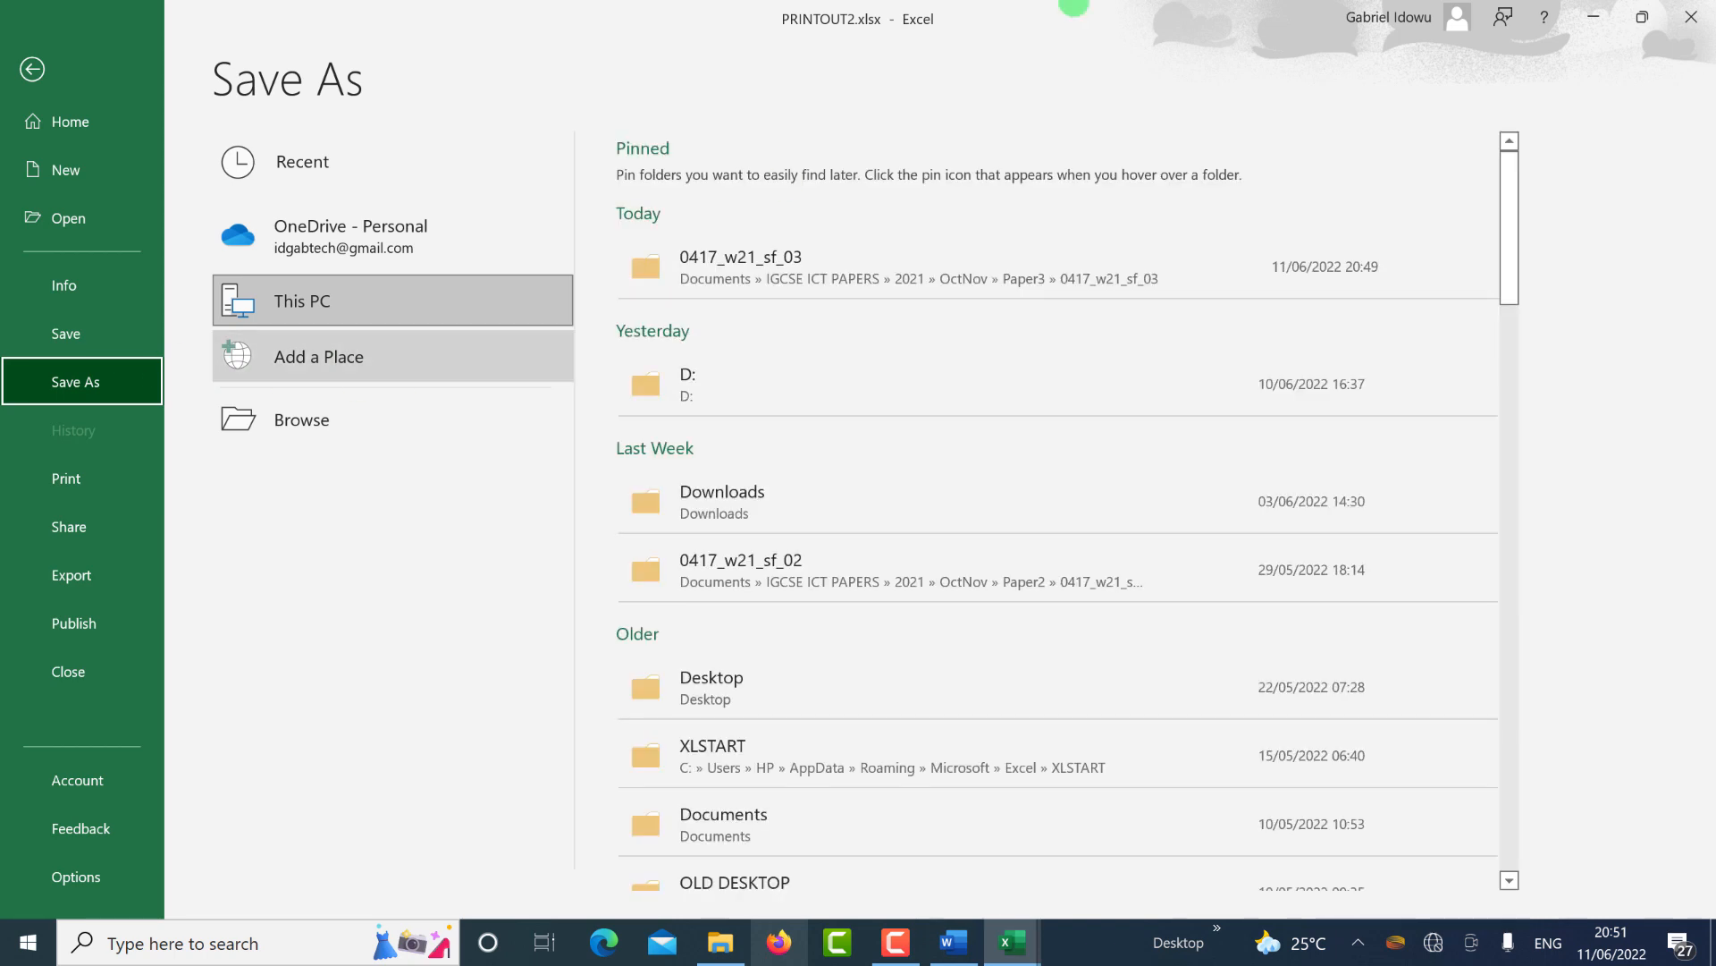
left_click(830, 248)
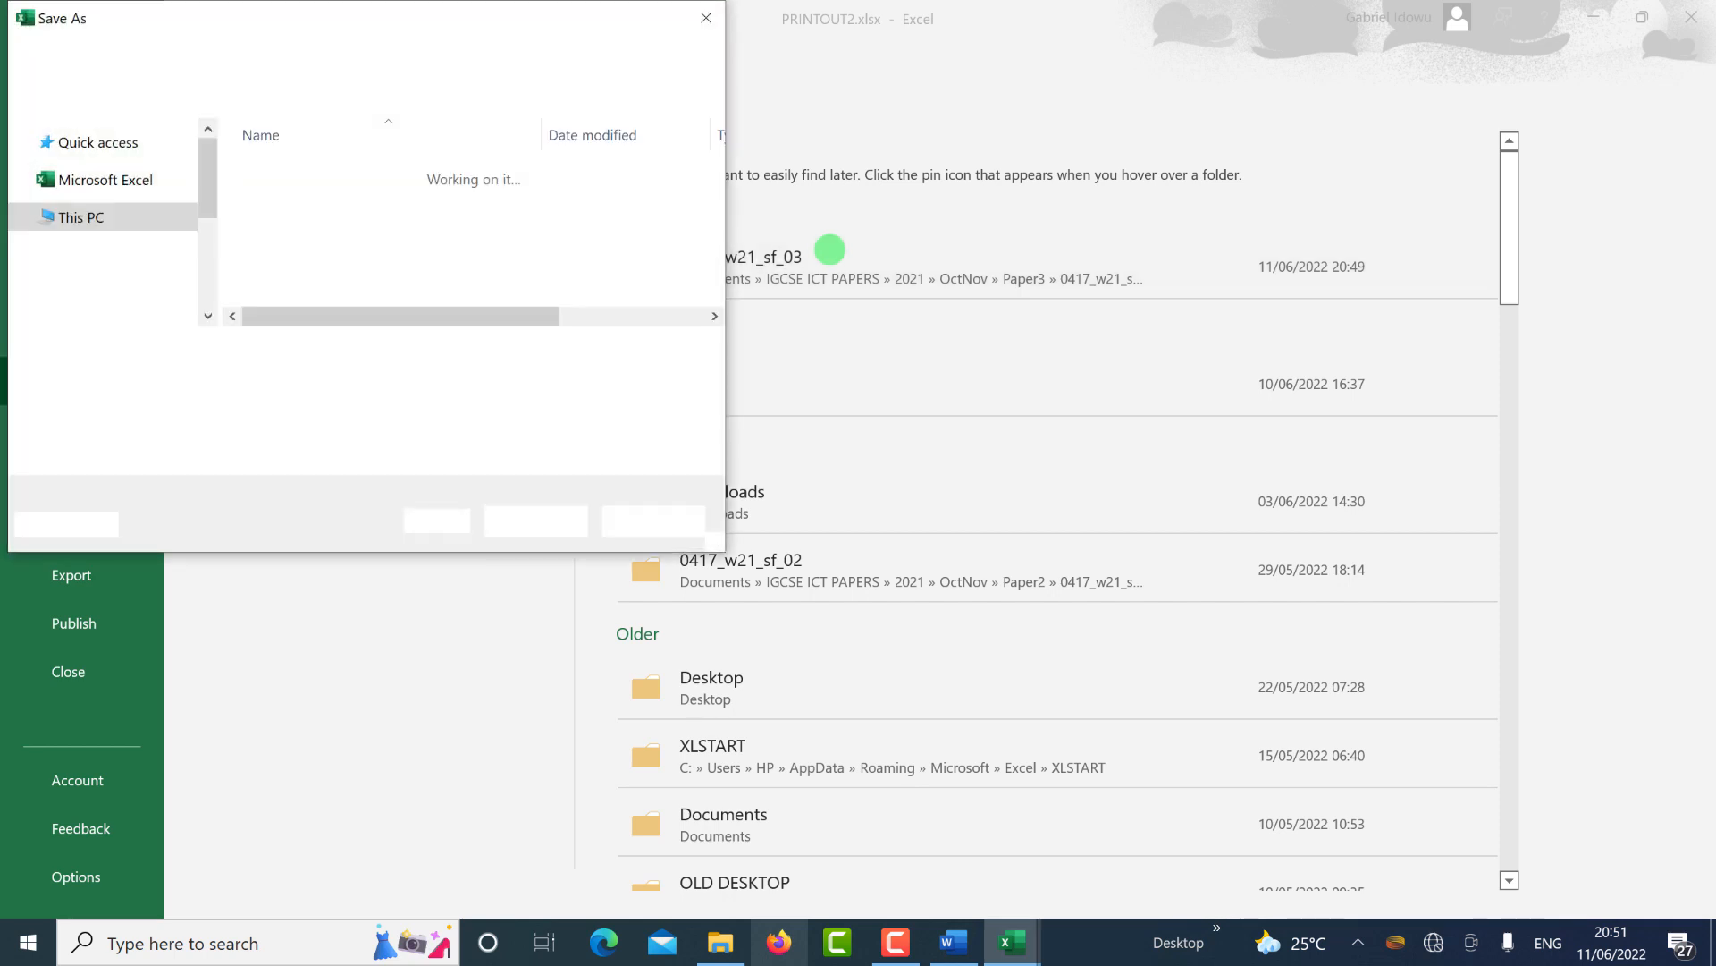
type("PRINTO")
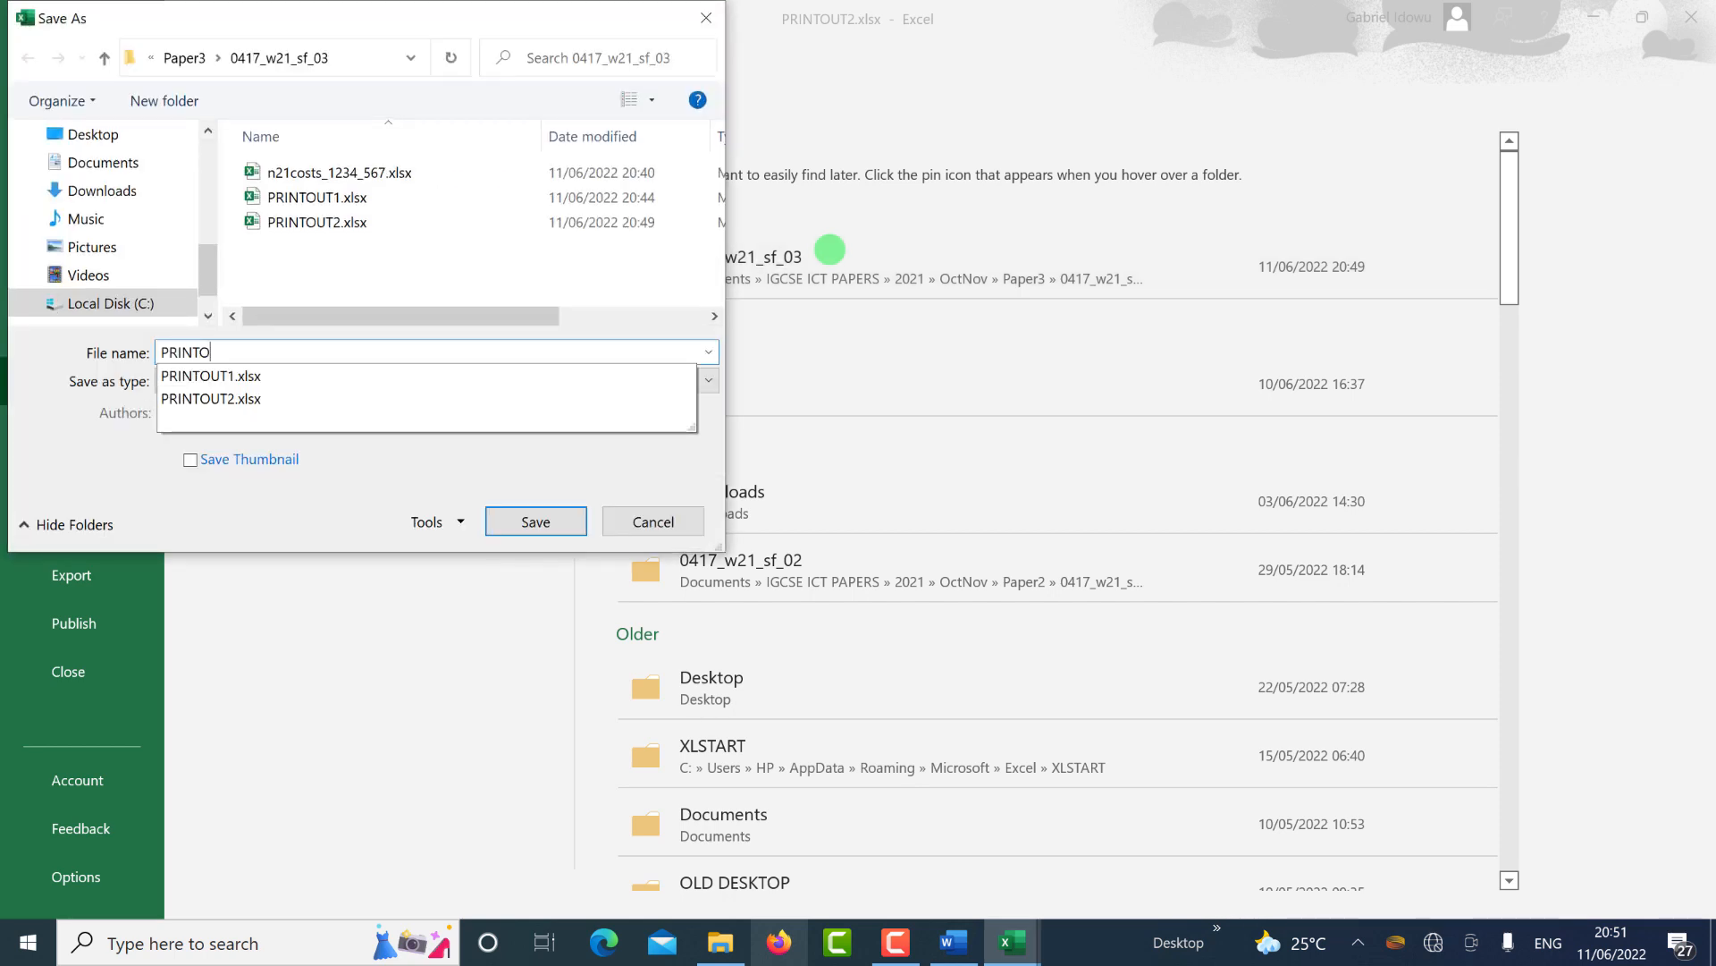
type("UT3")
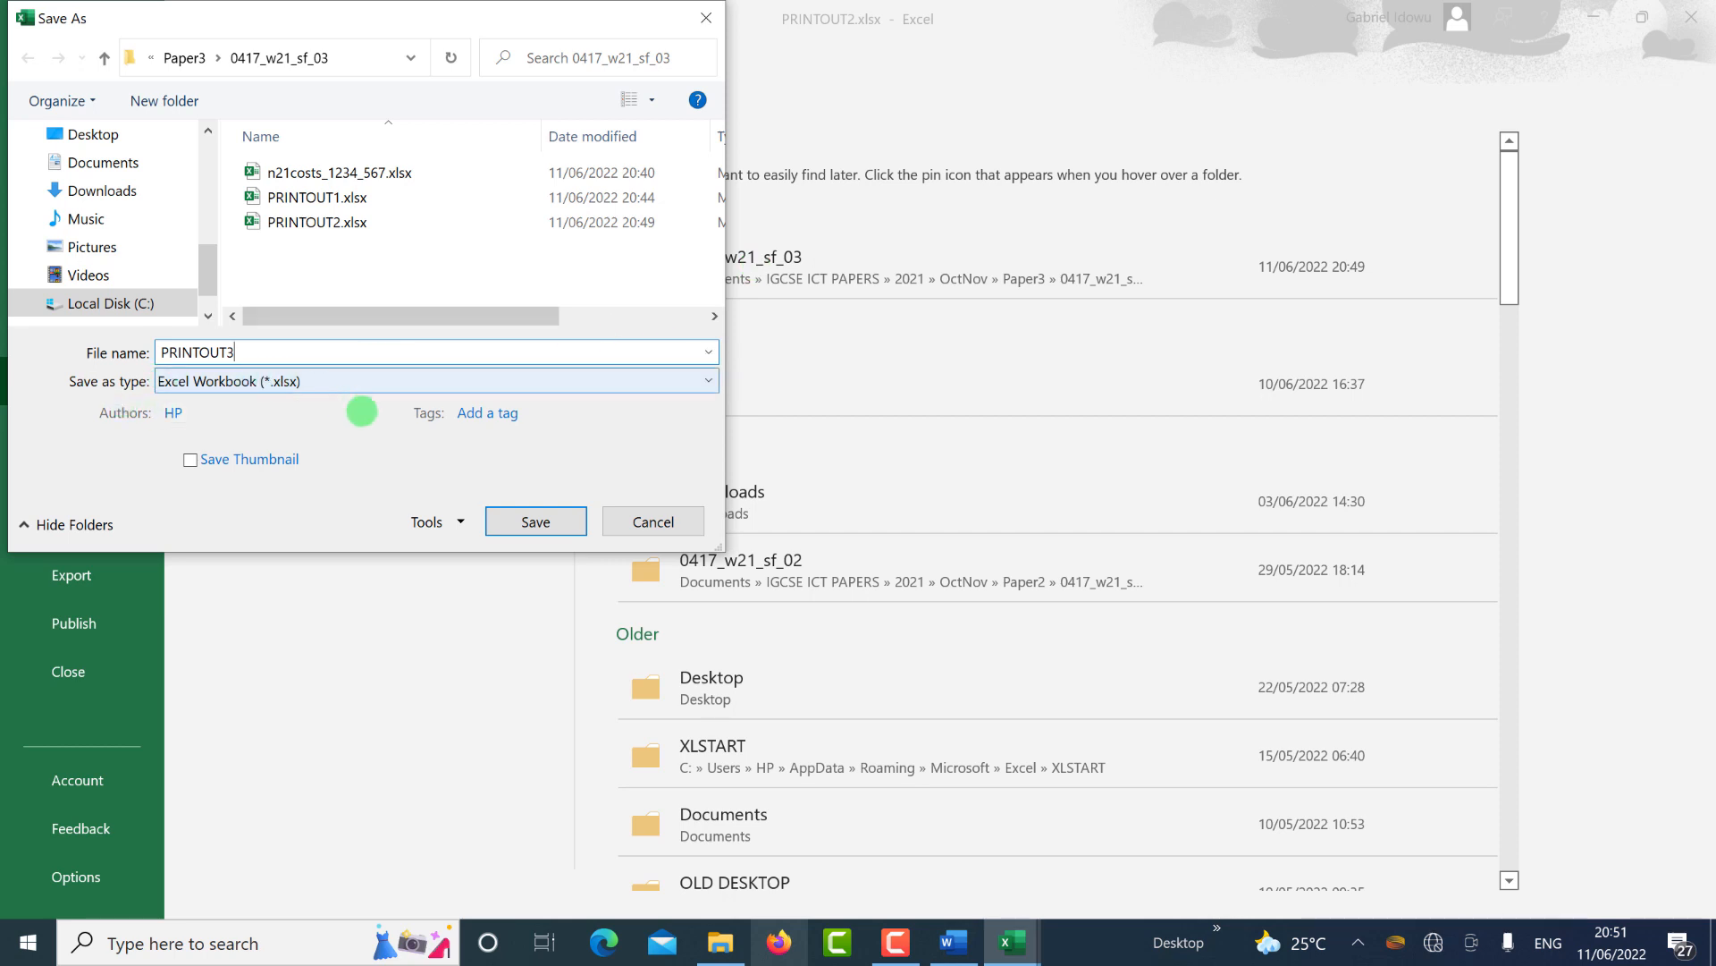
left_click(545, 520)
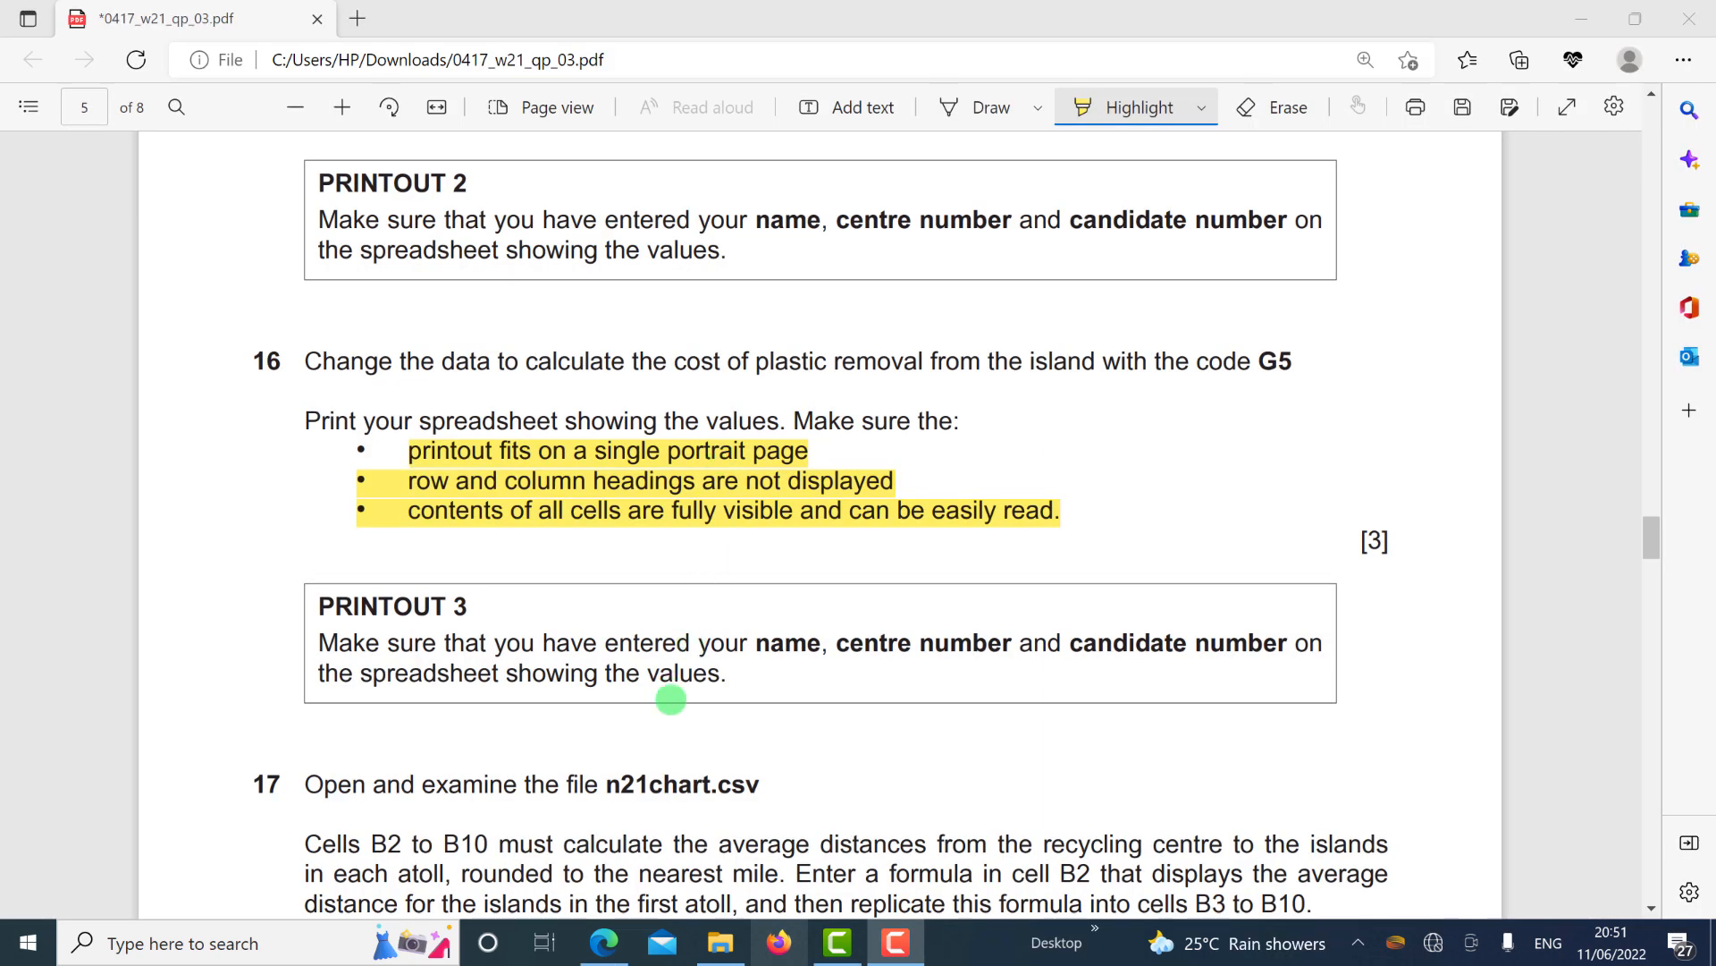
Read question 17 of the question paper in Edge and open n21chart.csv from the 0417_w21_sf_03 folder in File Explorer.
scroll(673, 667, "down", 3)
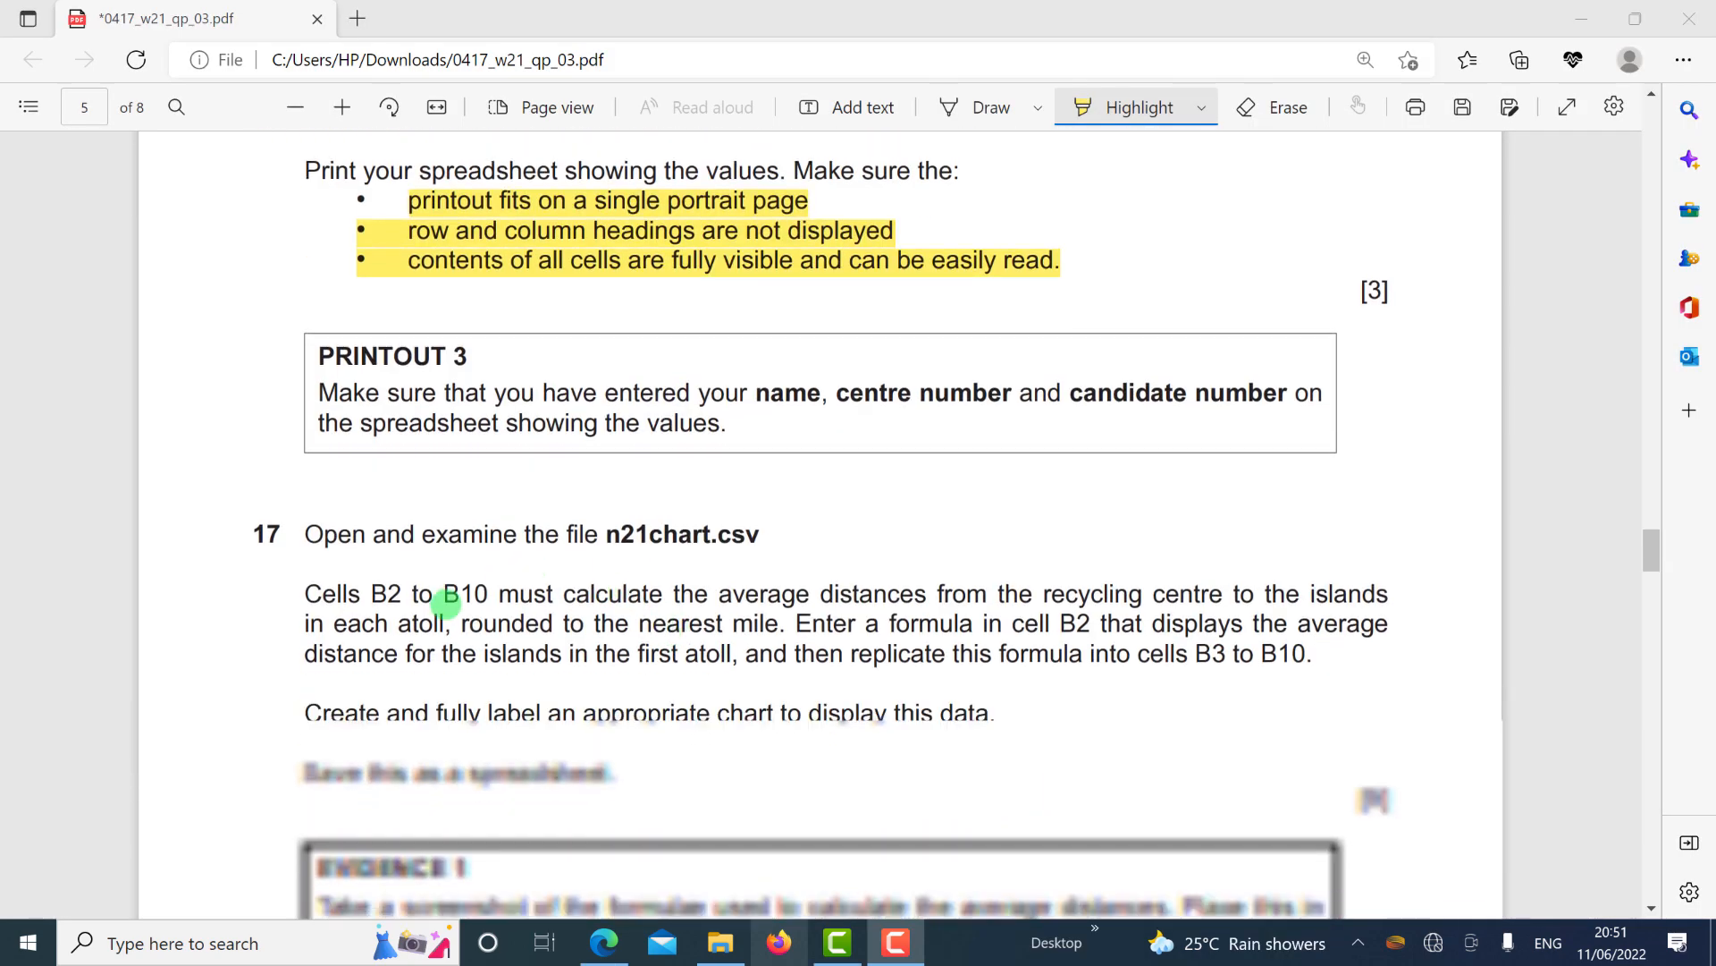
scroll(438, 581, "down", 2)
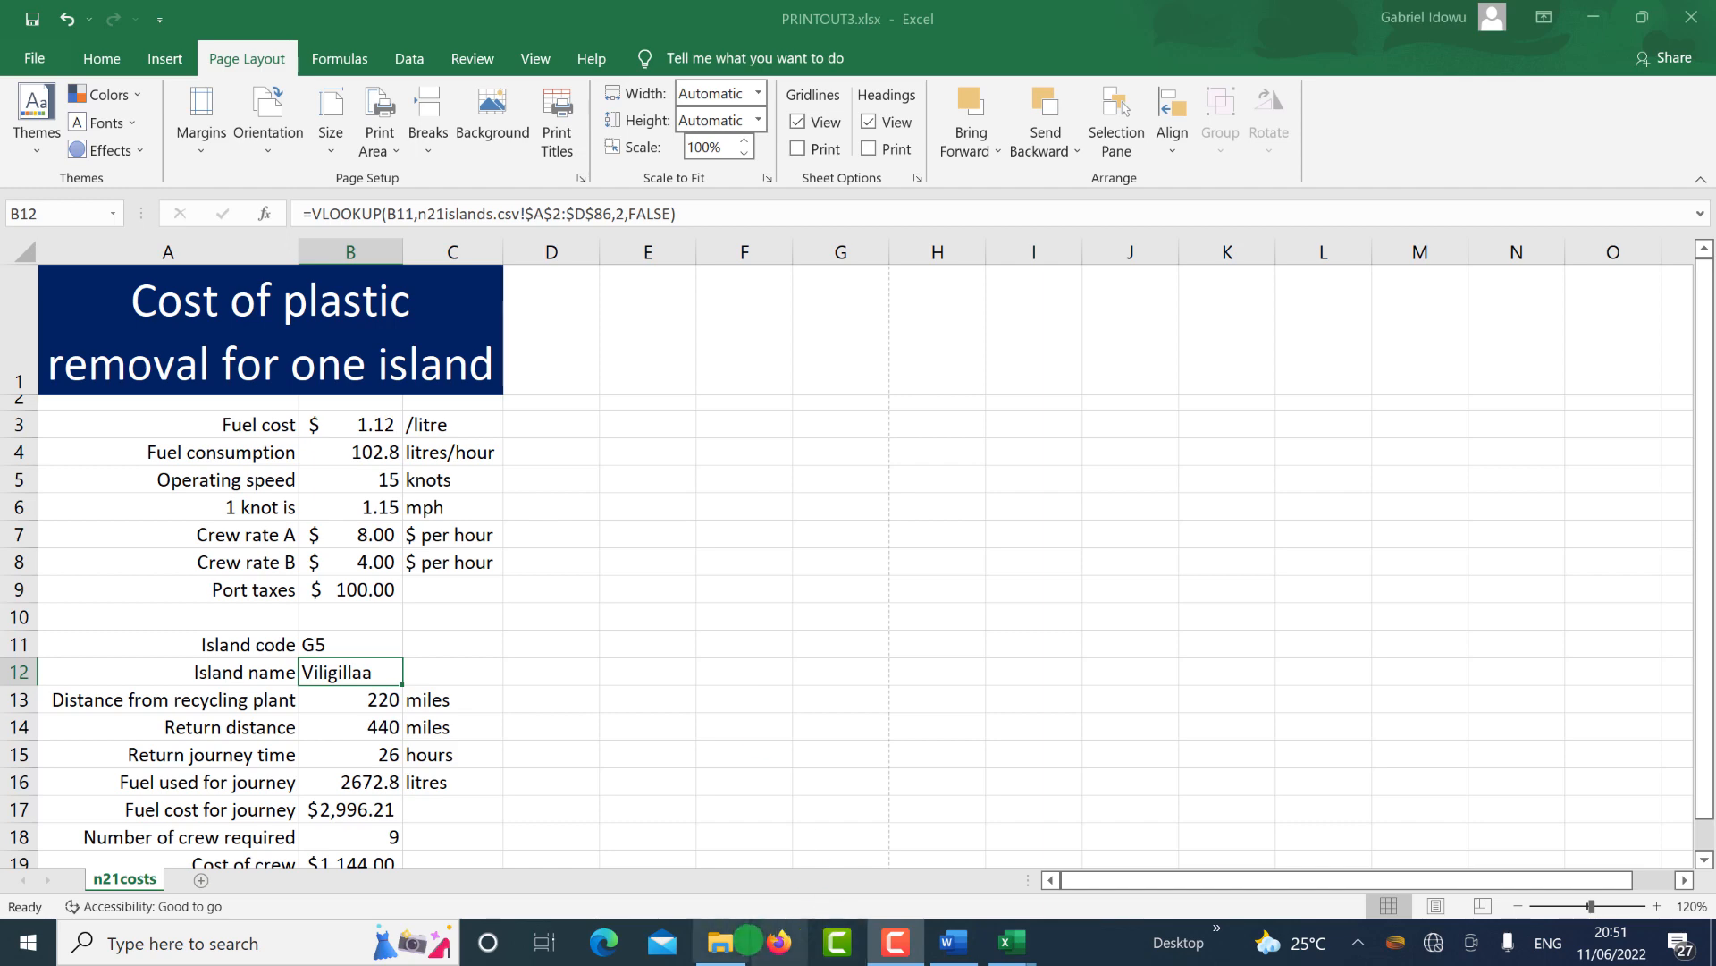
left_click(721, 942)
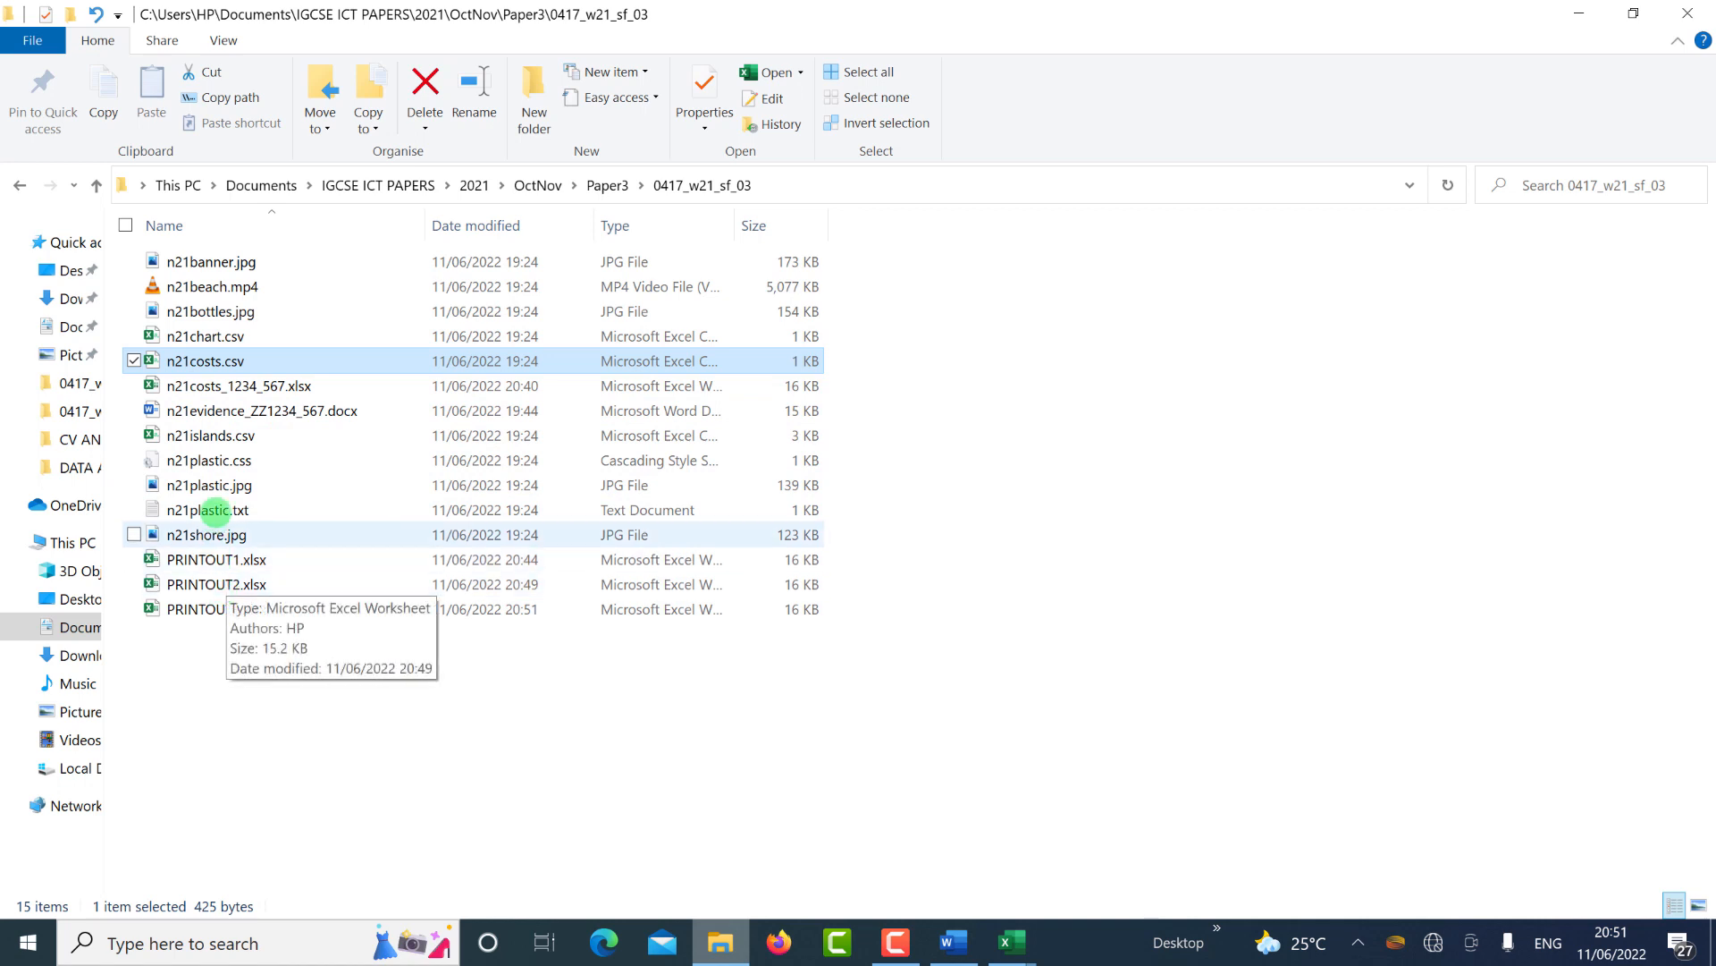
left_click(215, 337)
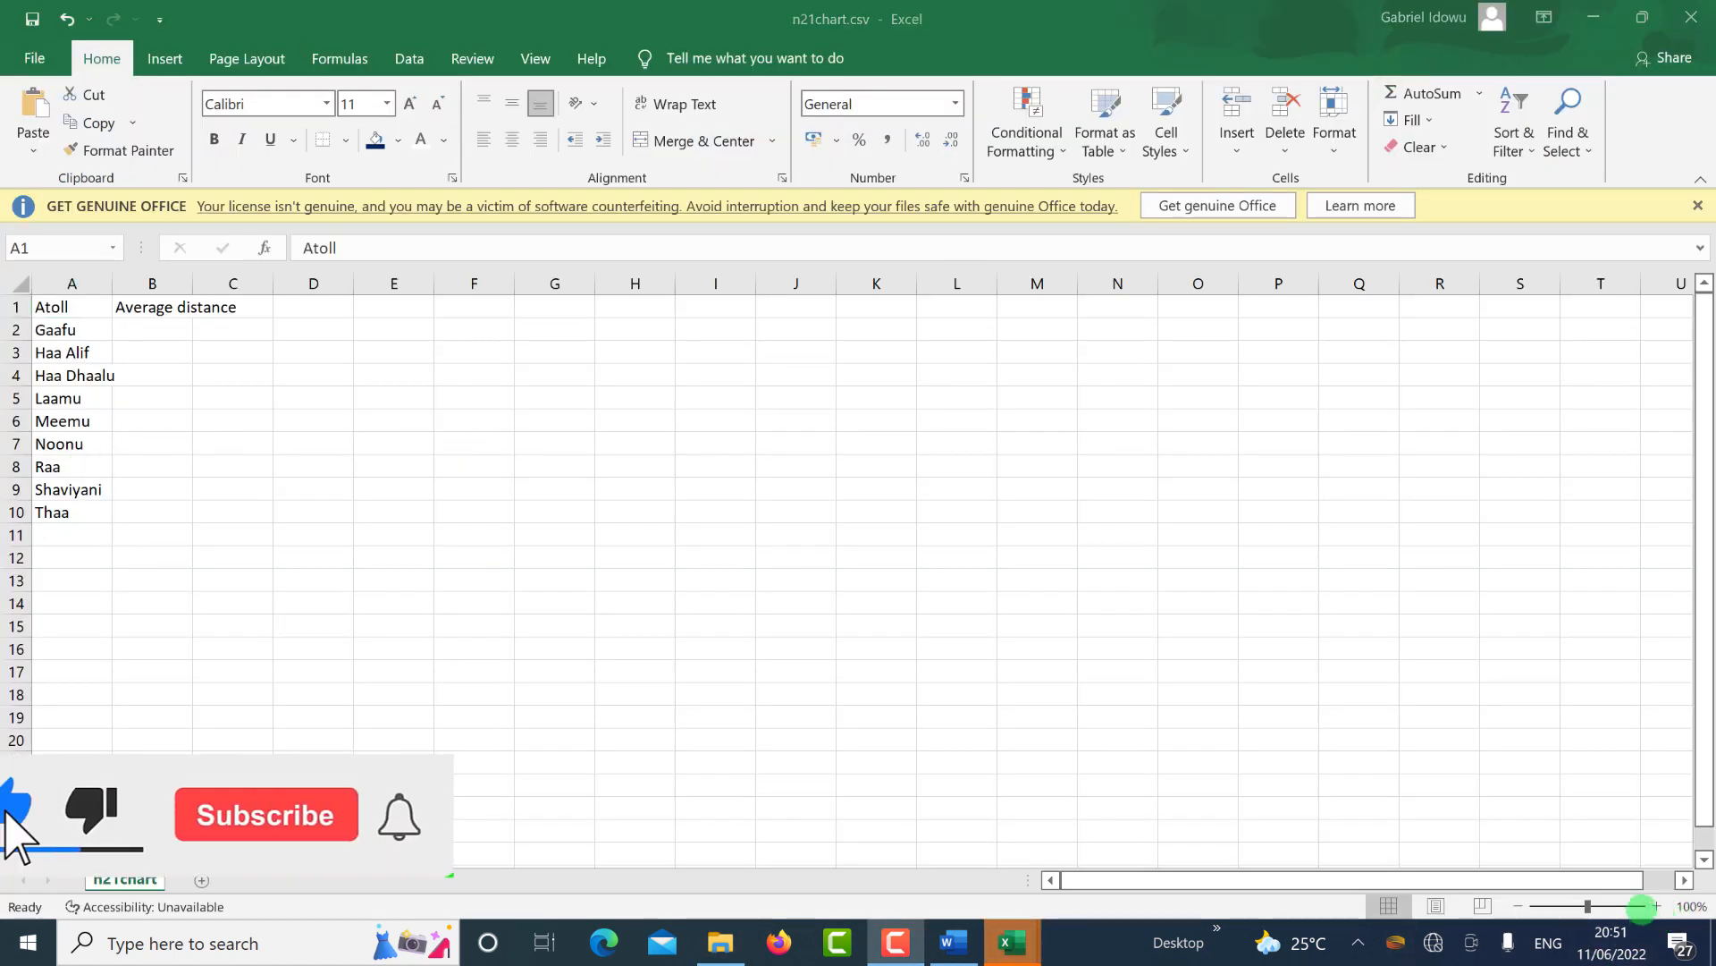
Widen column B of the n21chart sheet to fit the Average distance heading.
left_click(1657, 905)
left_click(1656, 906)
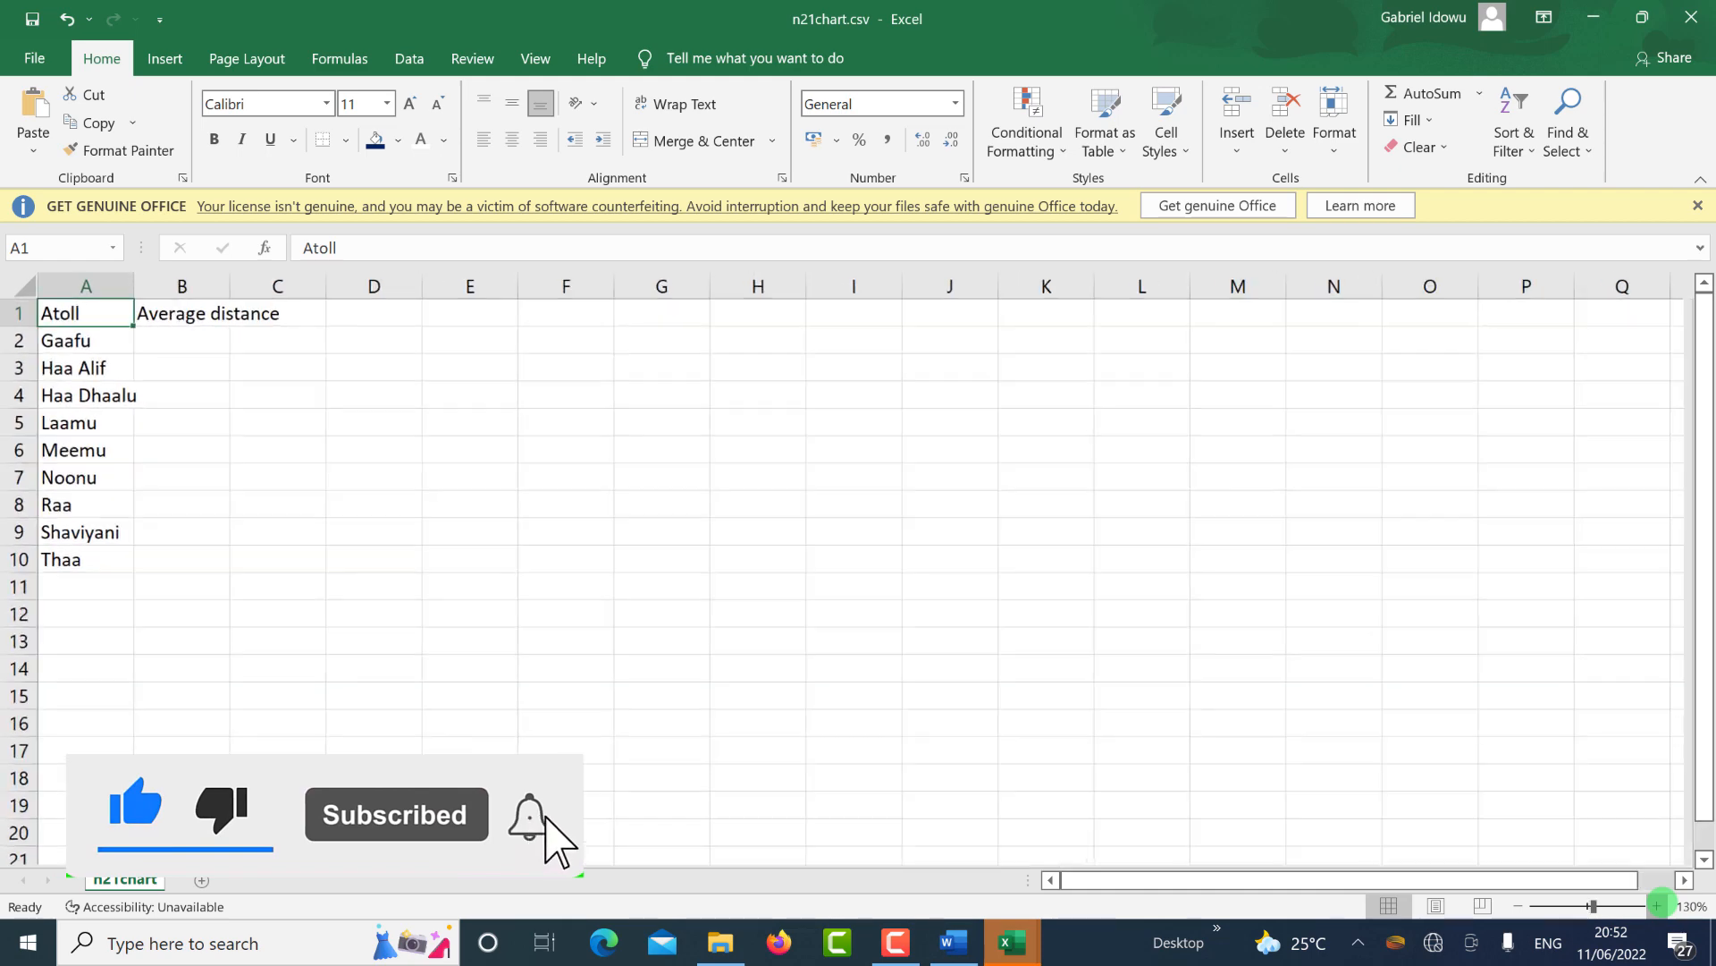
left_click(1657, 906)
left_click(1657, 906)
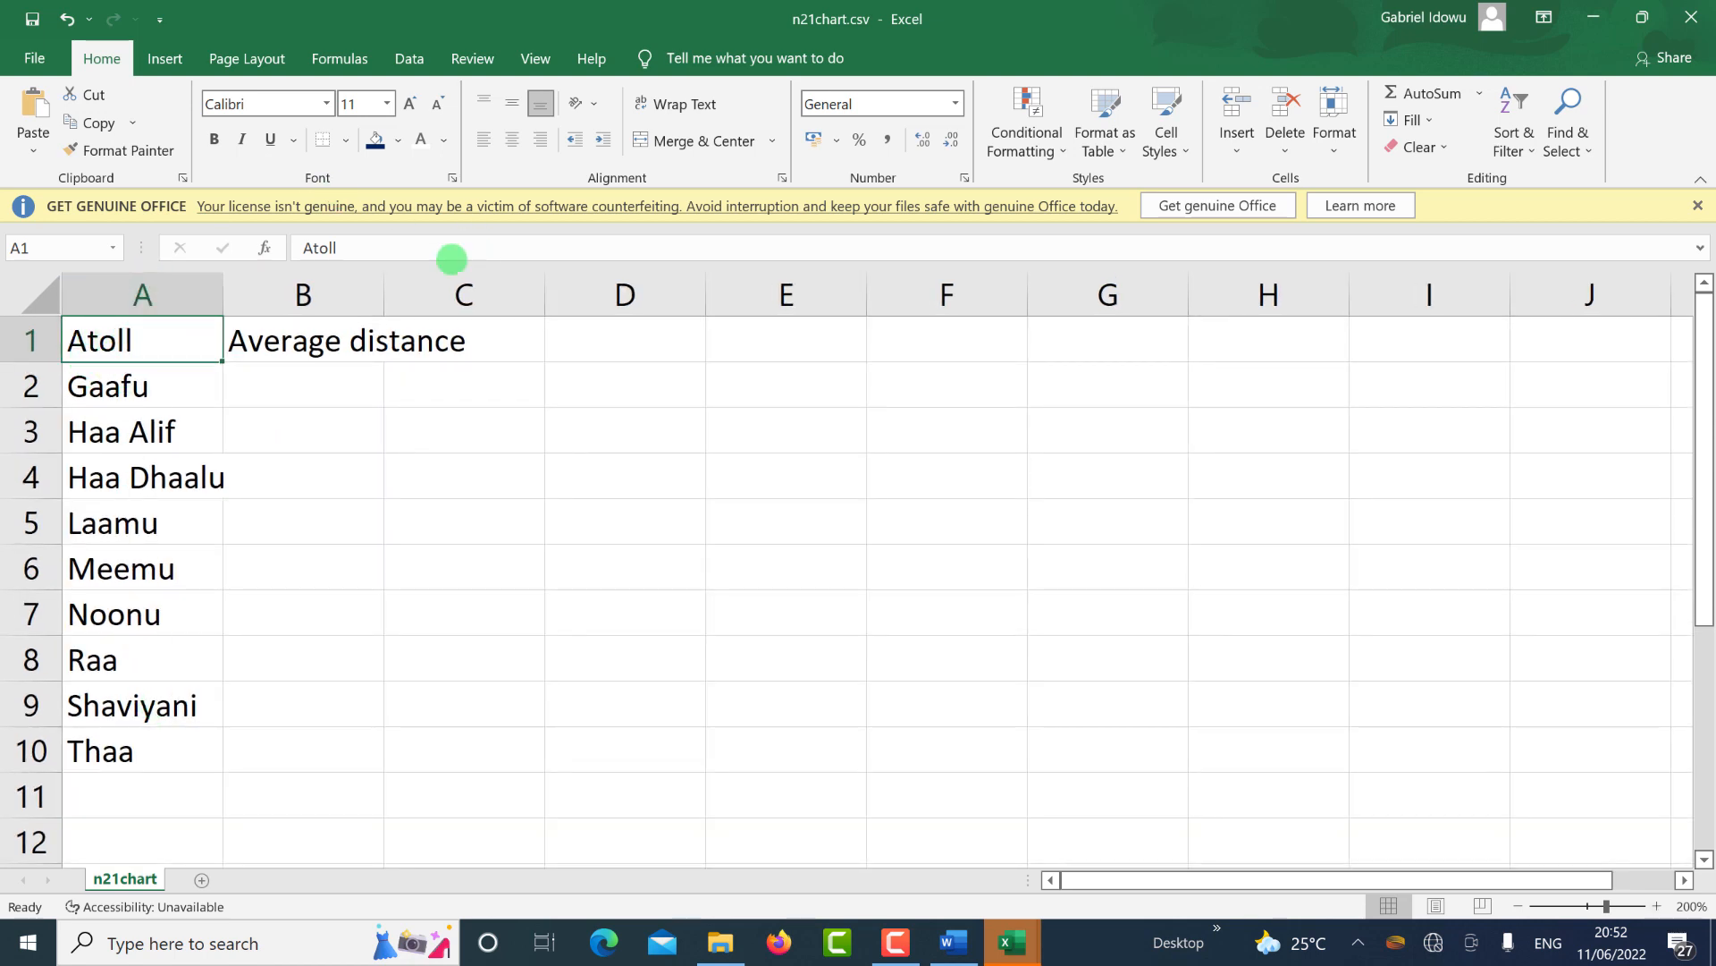
double_click(384, 295)
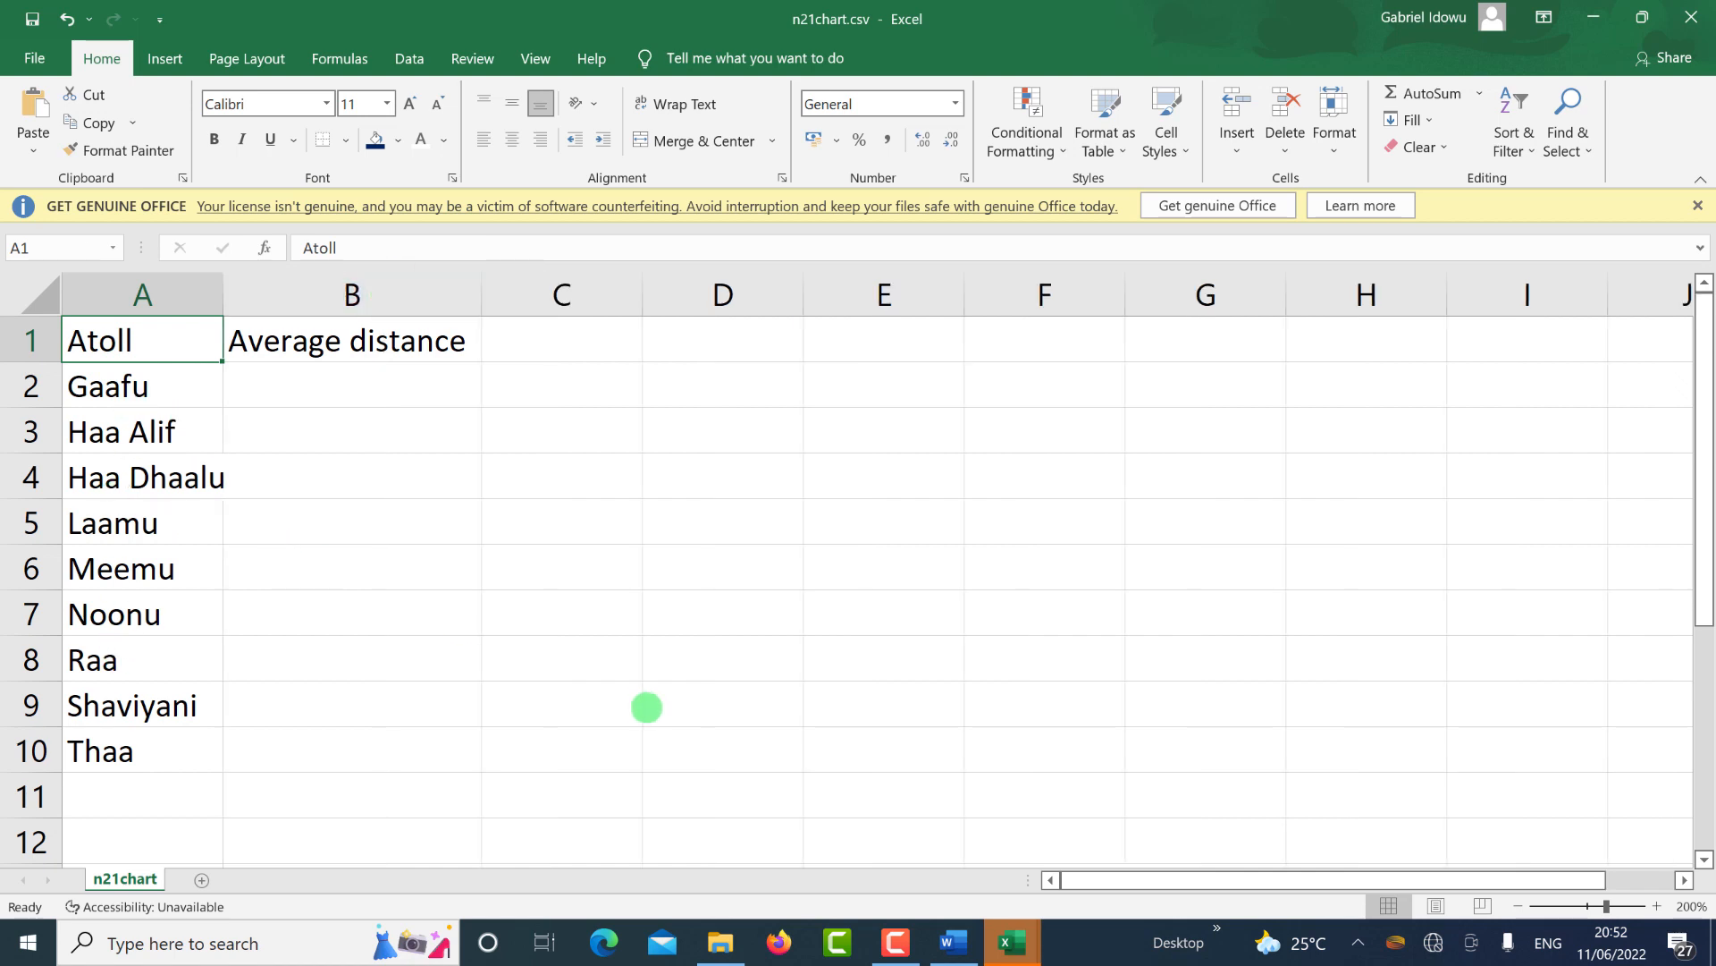
Switch to the question paper in Edge and highlight "rounded to the nearest mile" in question 17, using red.
key("alt+Tab")
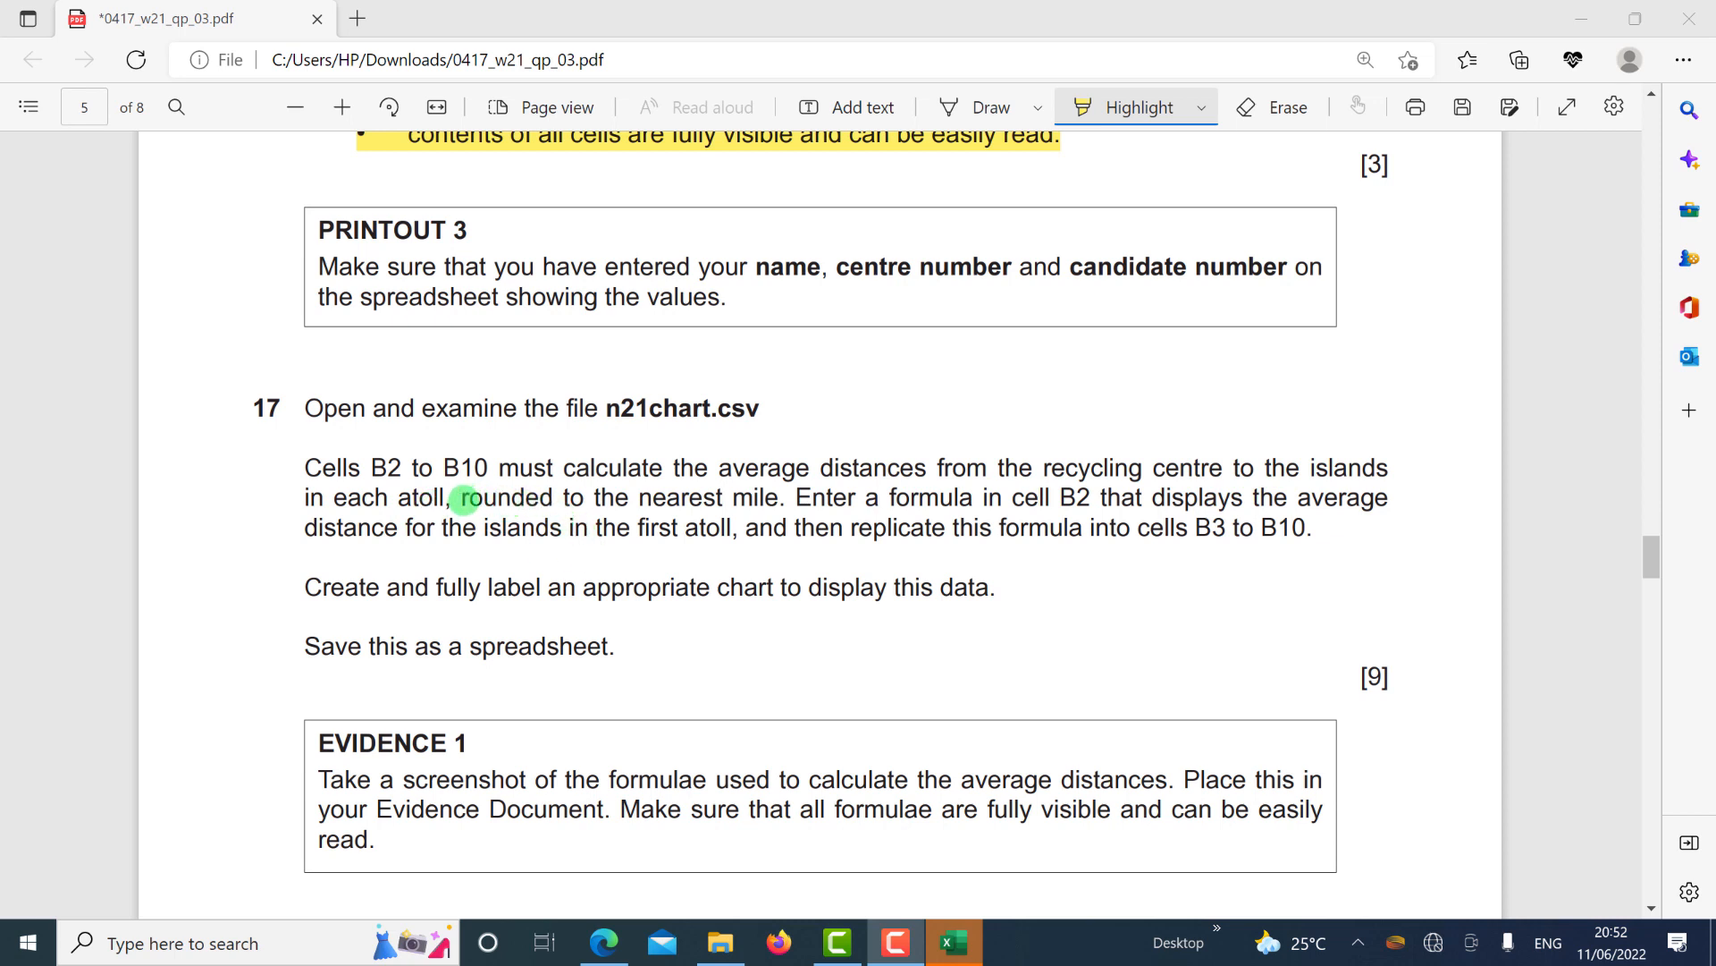
left_click(468, 498)
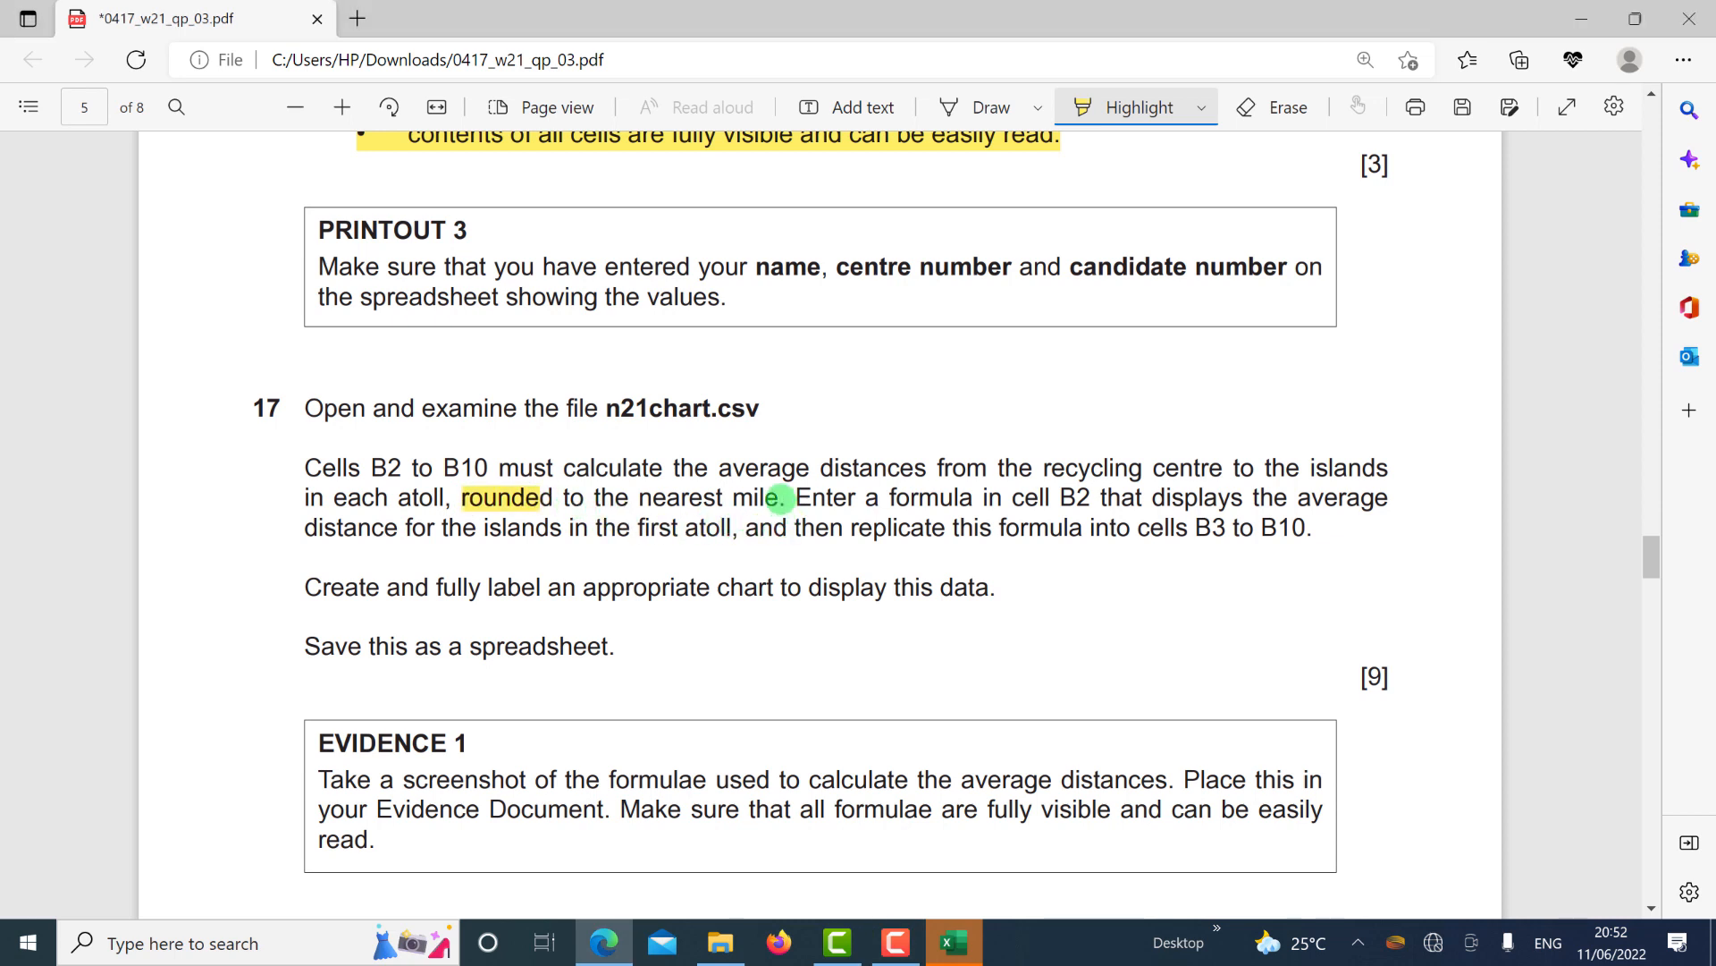
left_click_drag(777, 496, 785, 498)
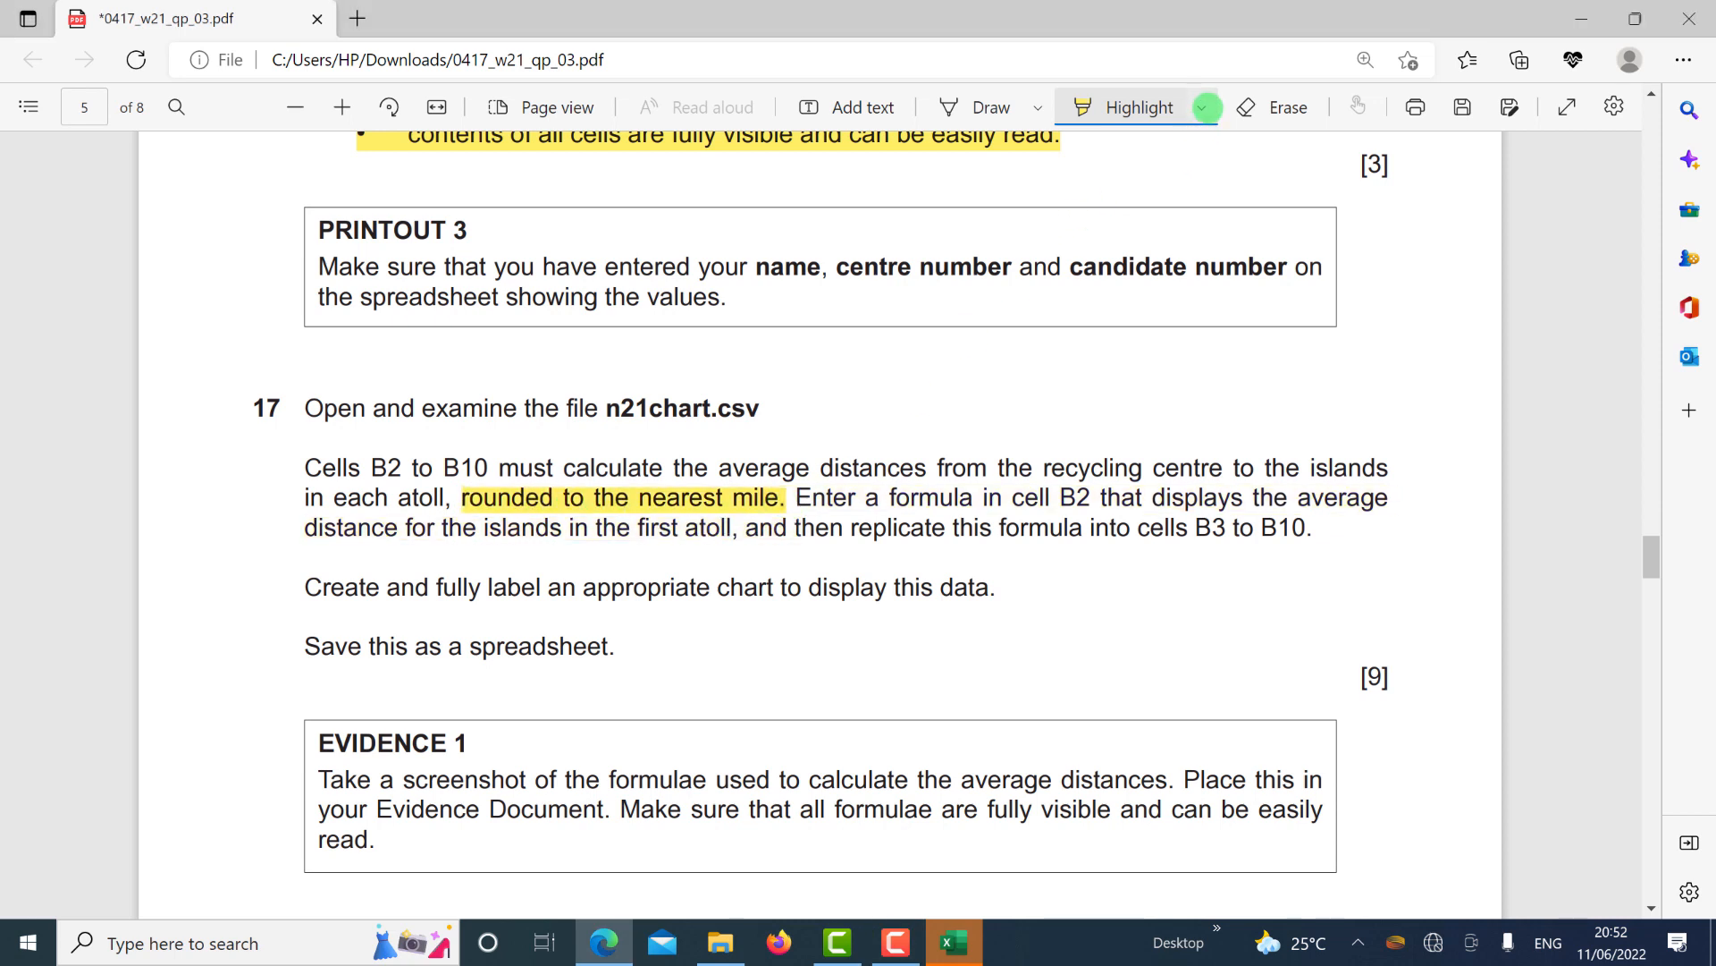
left_click(1200, 111)
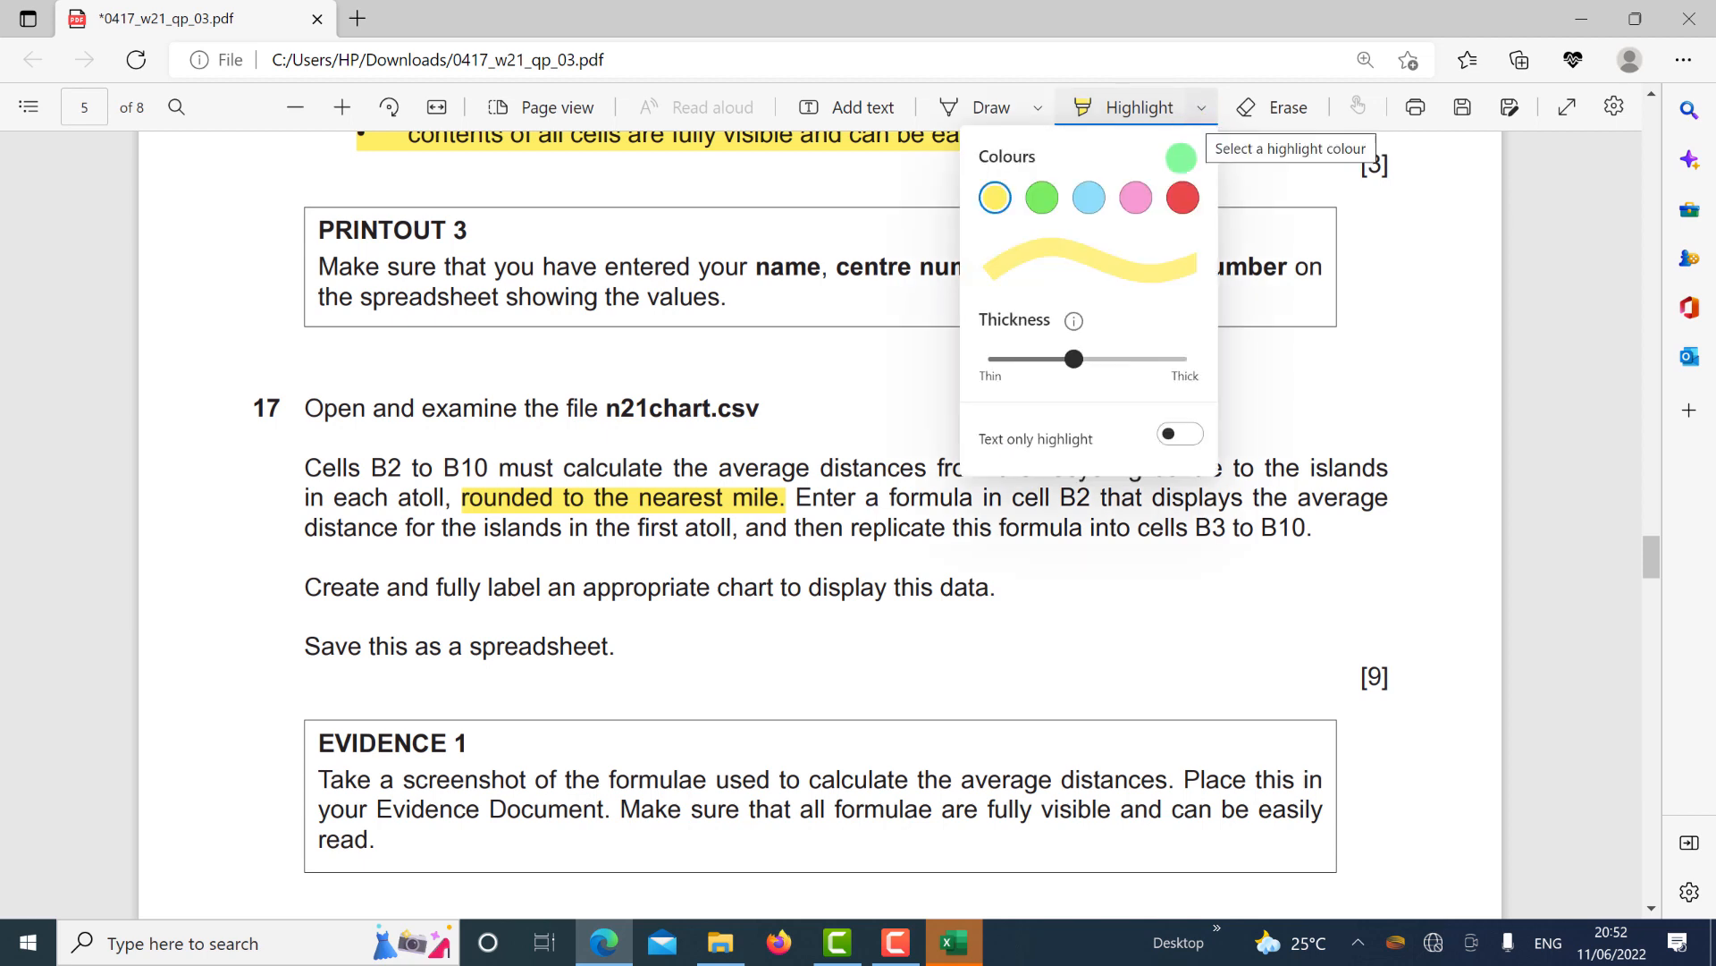
left_click(1182, 197)
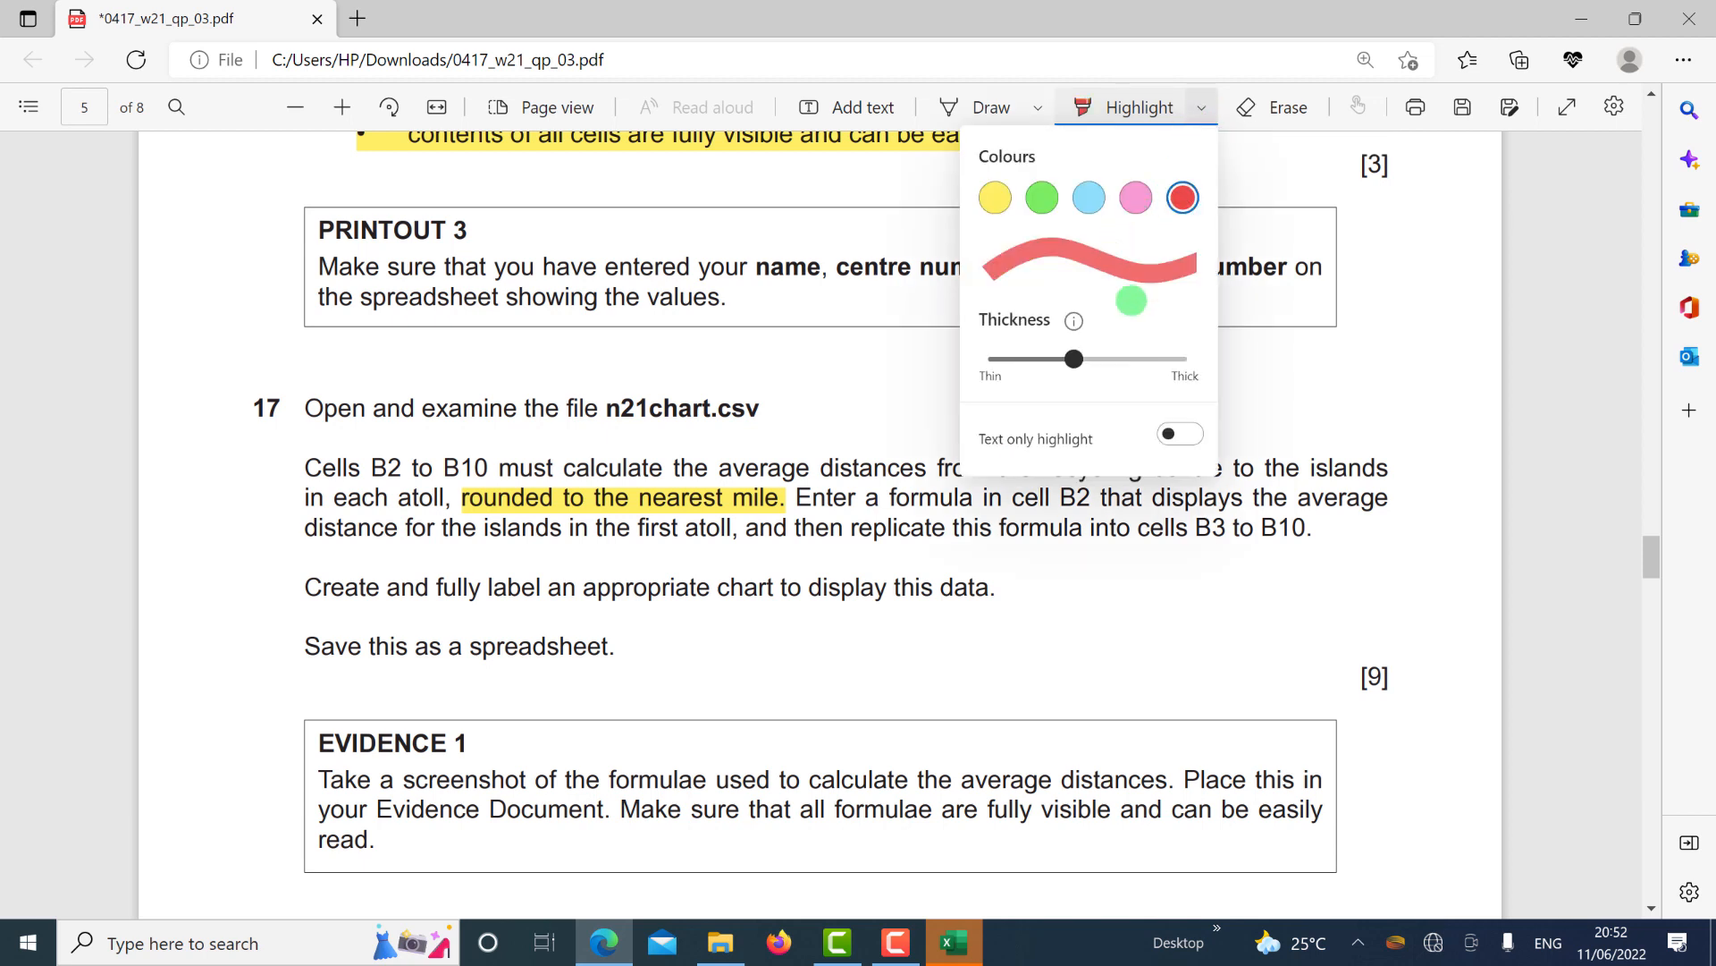
left_click_drag(704, 498, 919, 514)
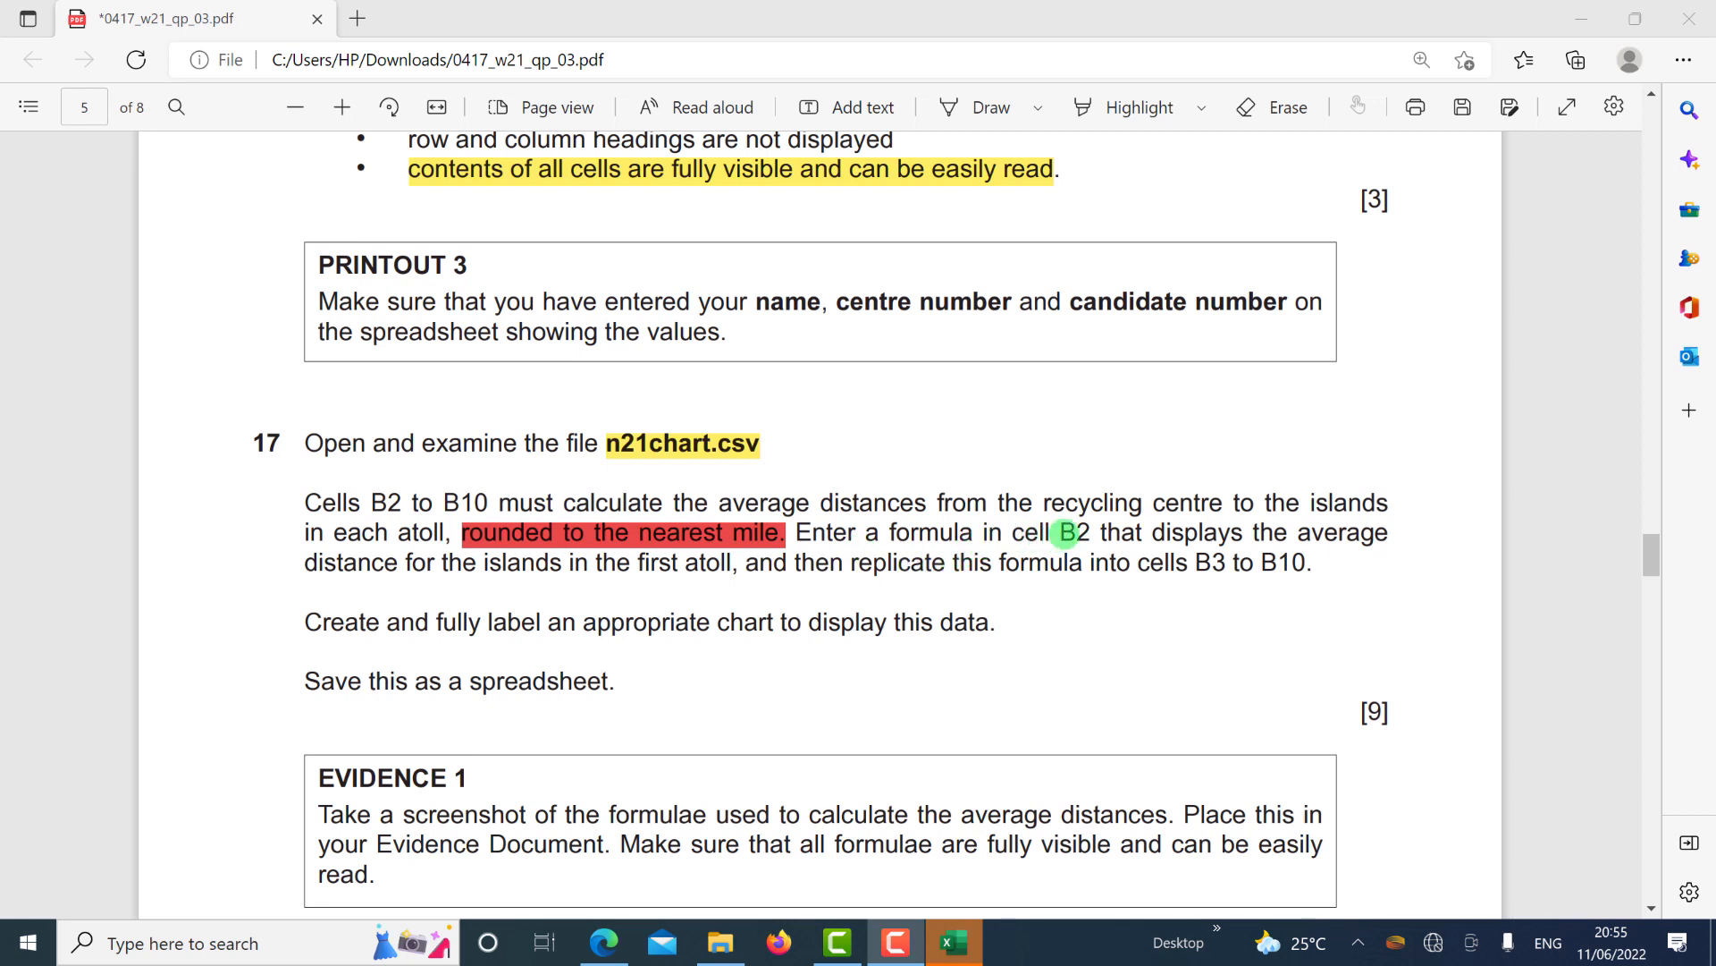
Mark the references to cell B2 and cells B3 to B10 in question 17 by selecting their text.
left_click(1062, 531)
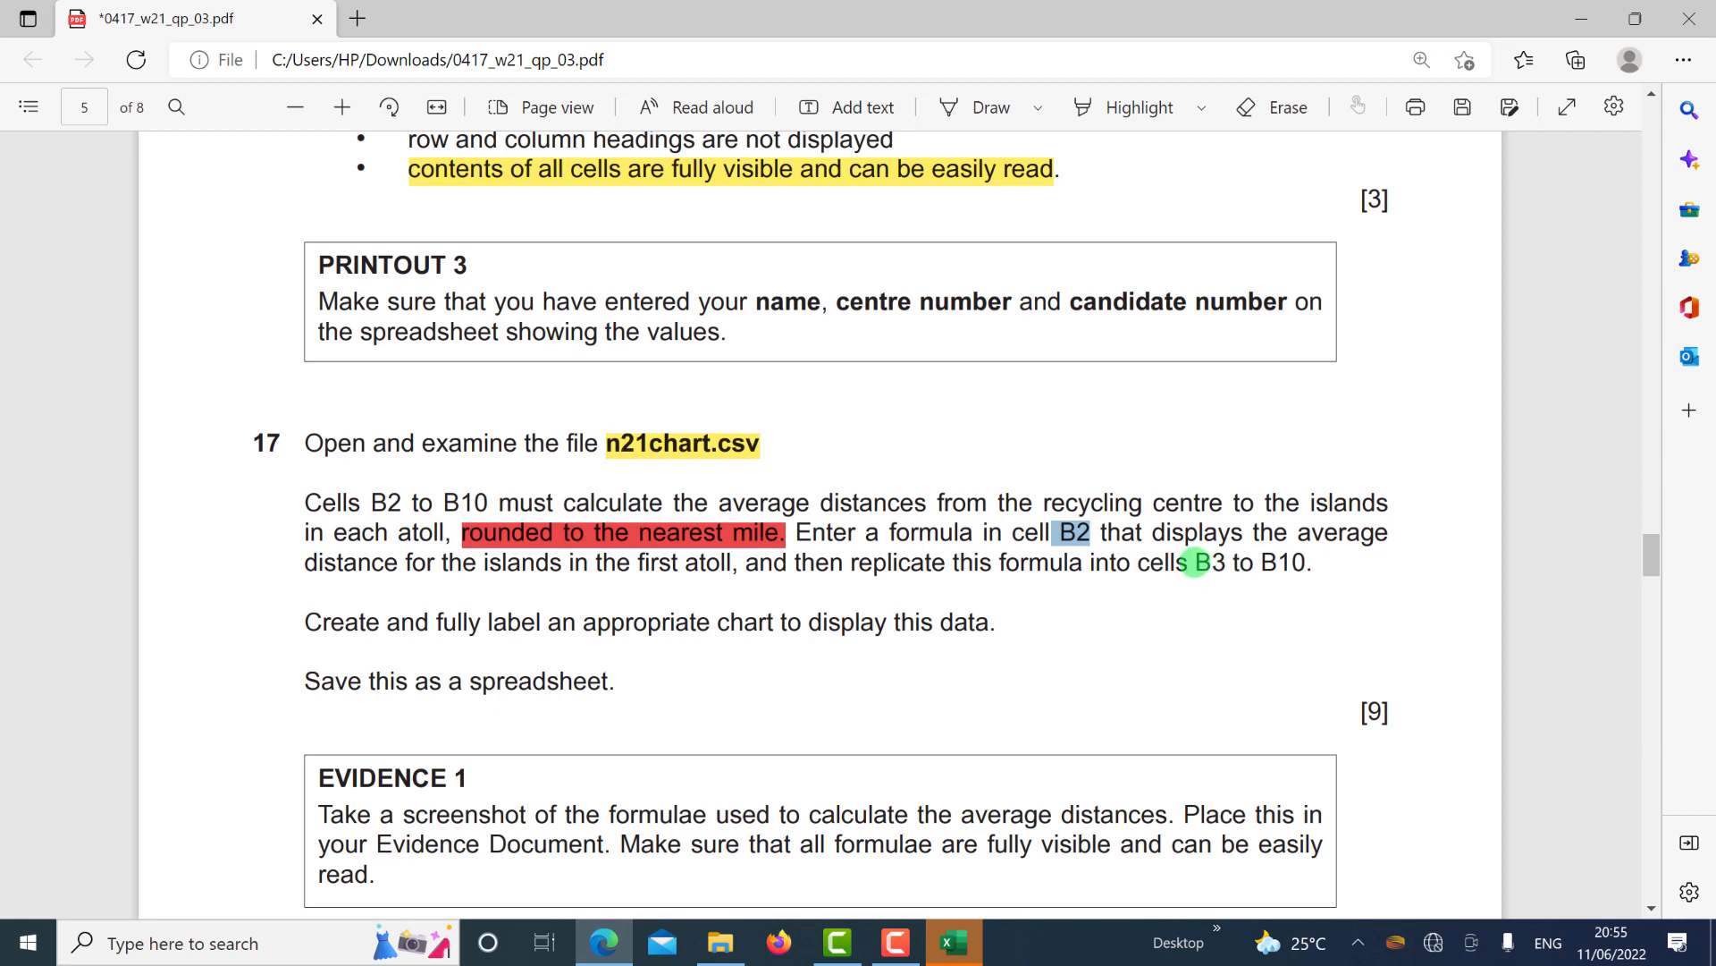
left_click(1317, 562)
left_click_drag(1189, 563, 1314, 563)
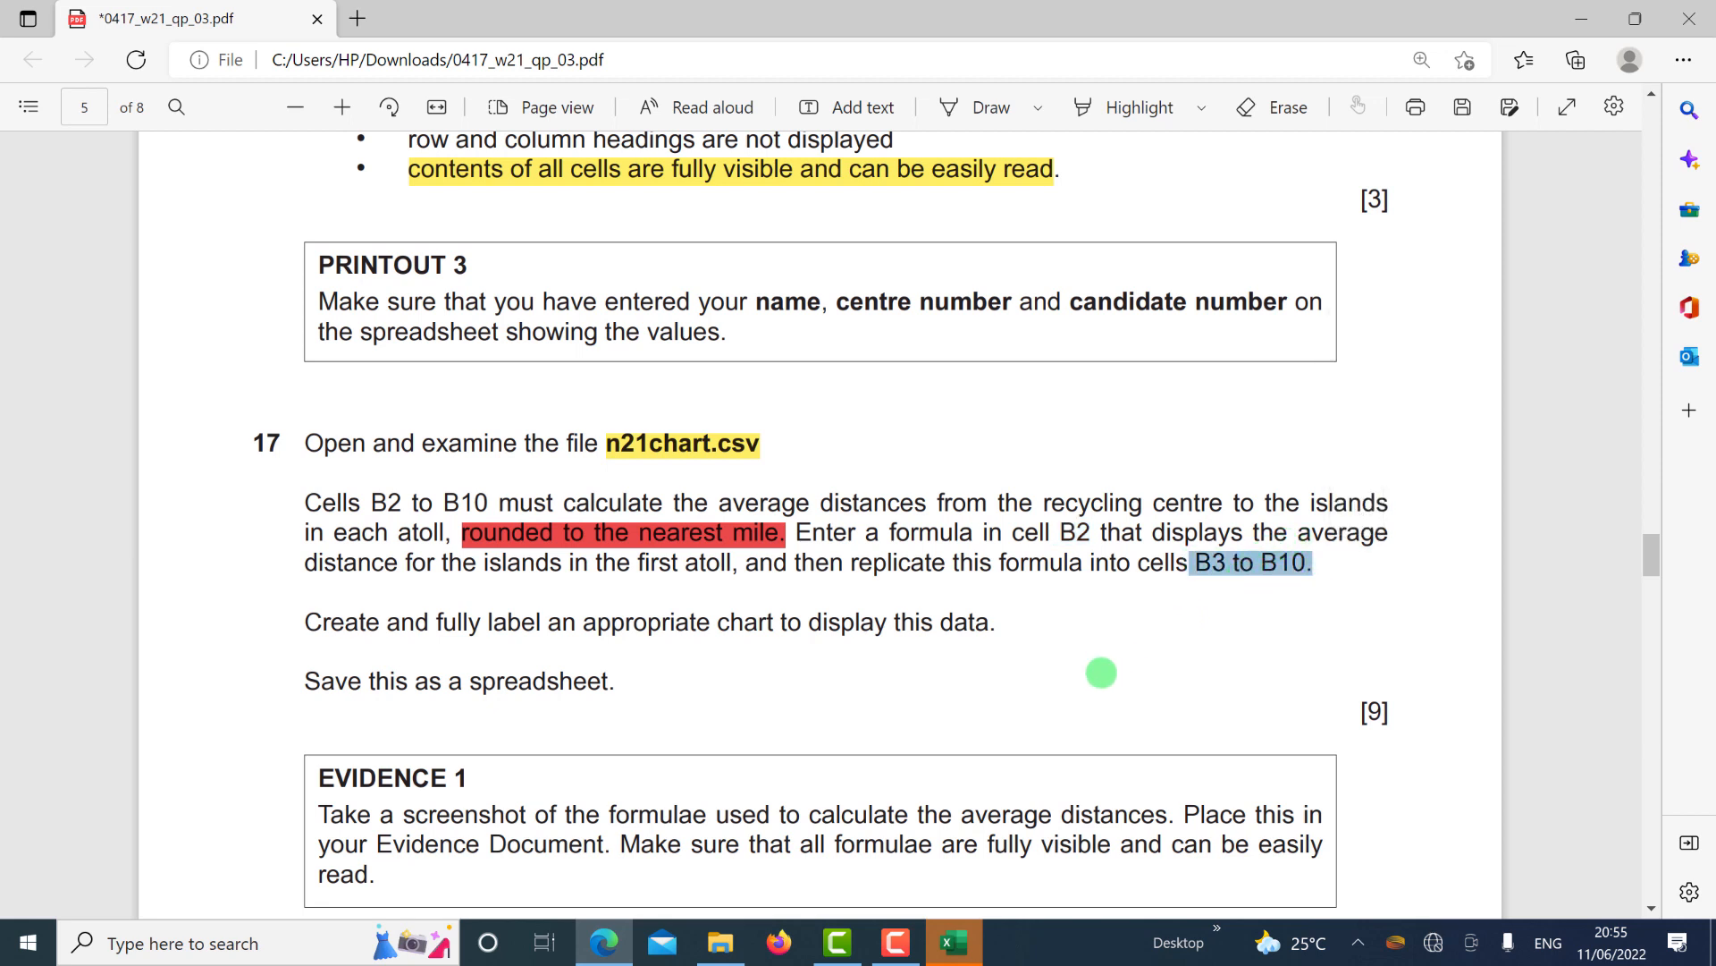
Switch to Excel and compare the atolls listed in n21chart.csv with the atoll and distance columns of n21islands.csv.
left_click(953, 961)
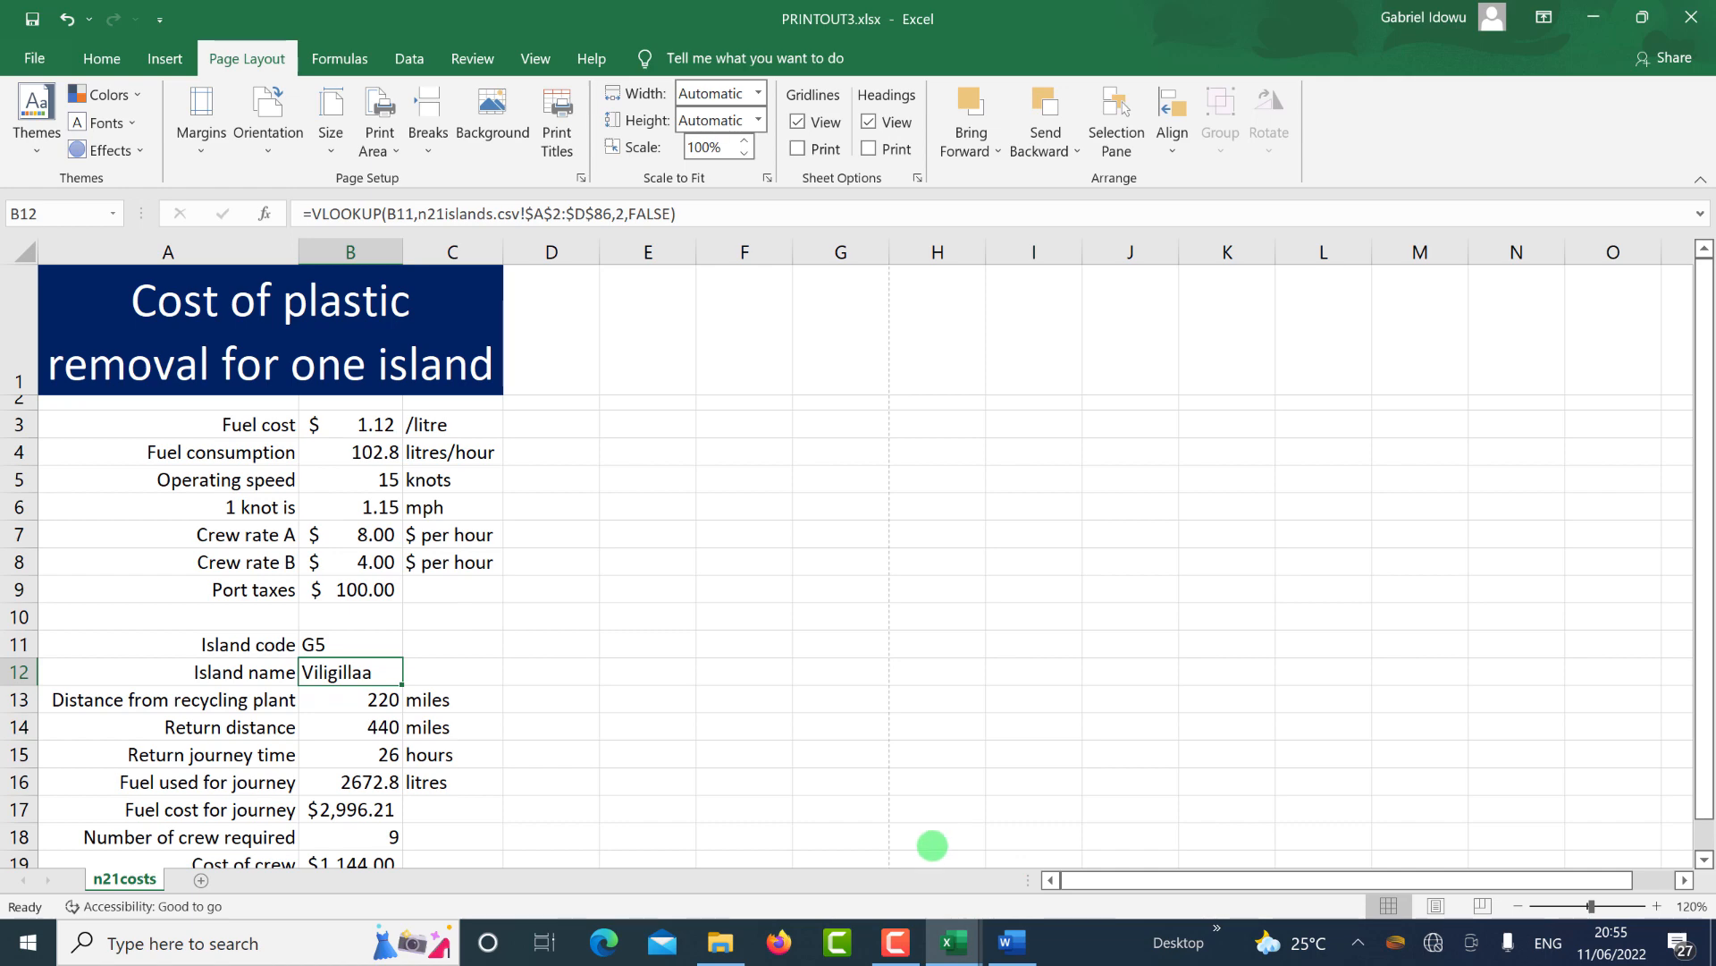
mouse_move(955, 941)
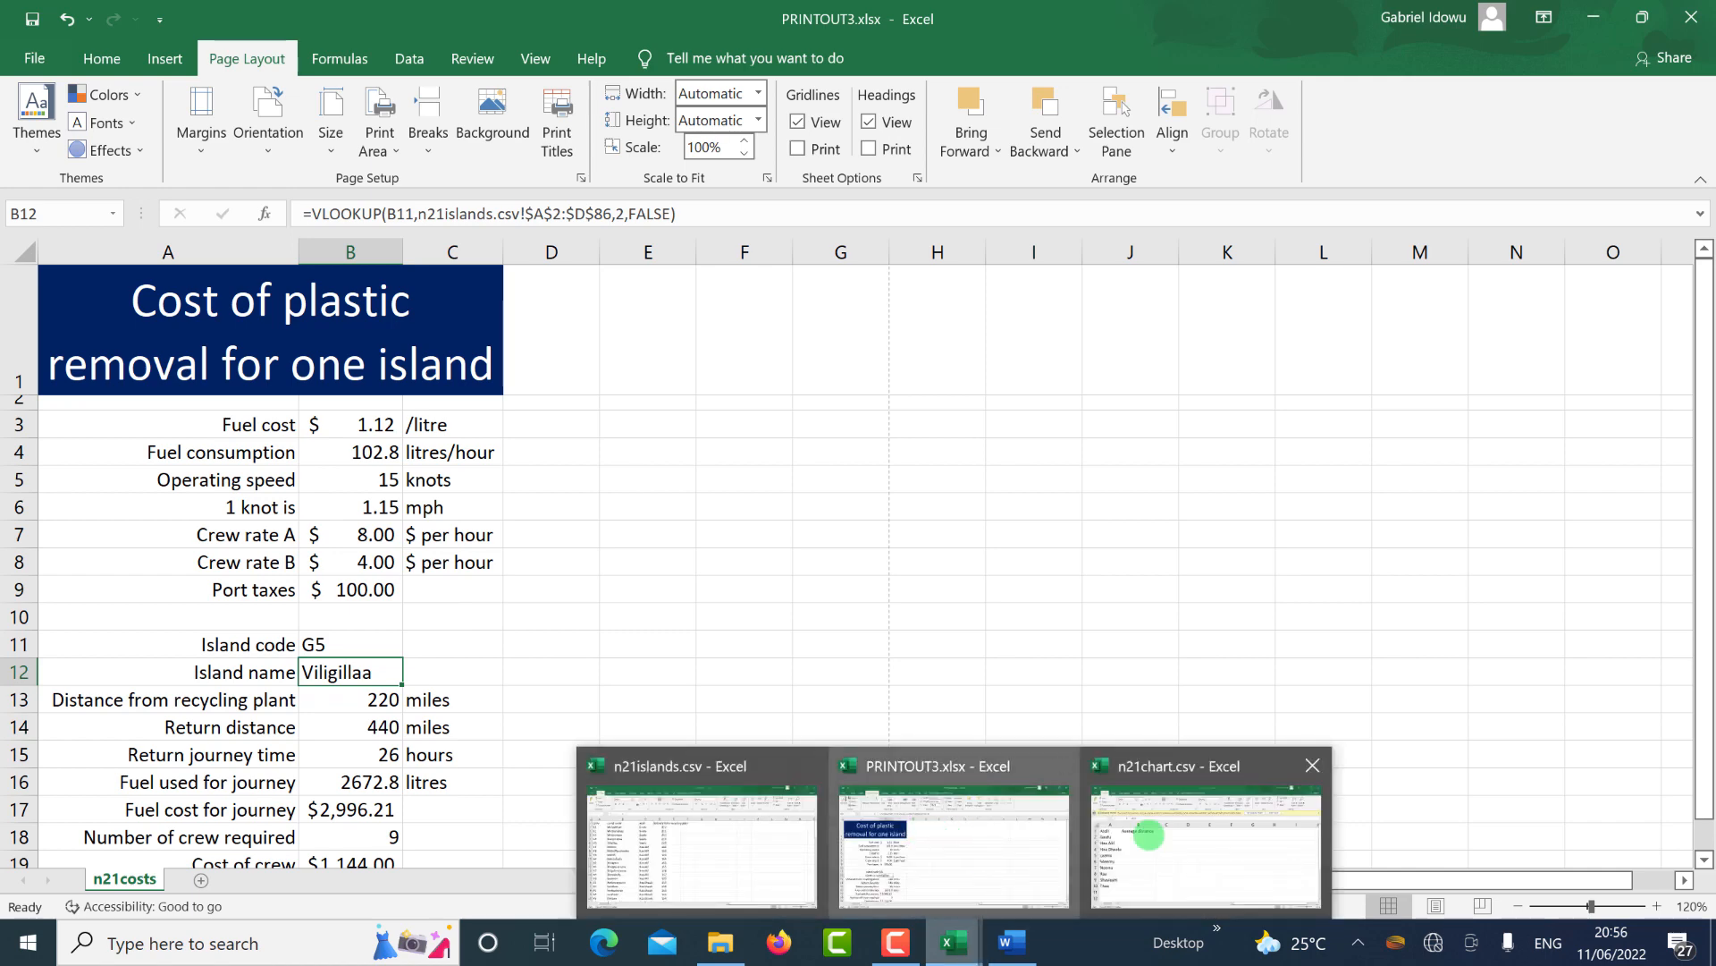
left_click(1149, 834)
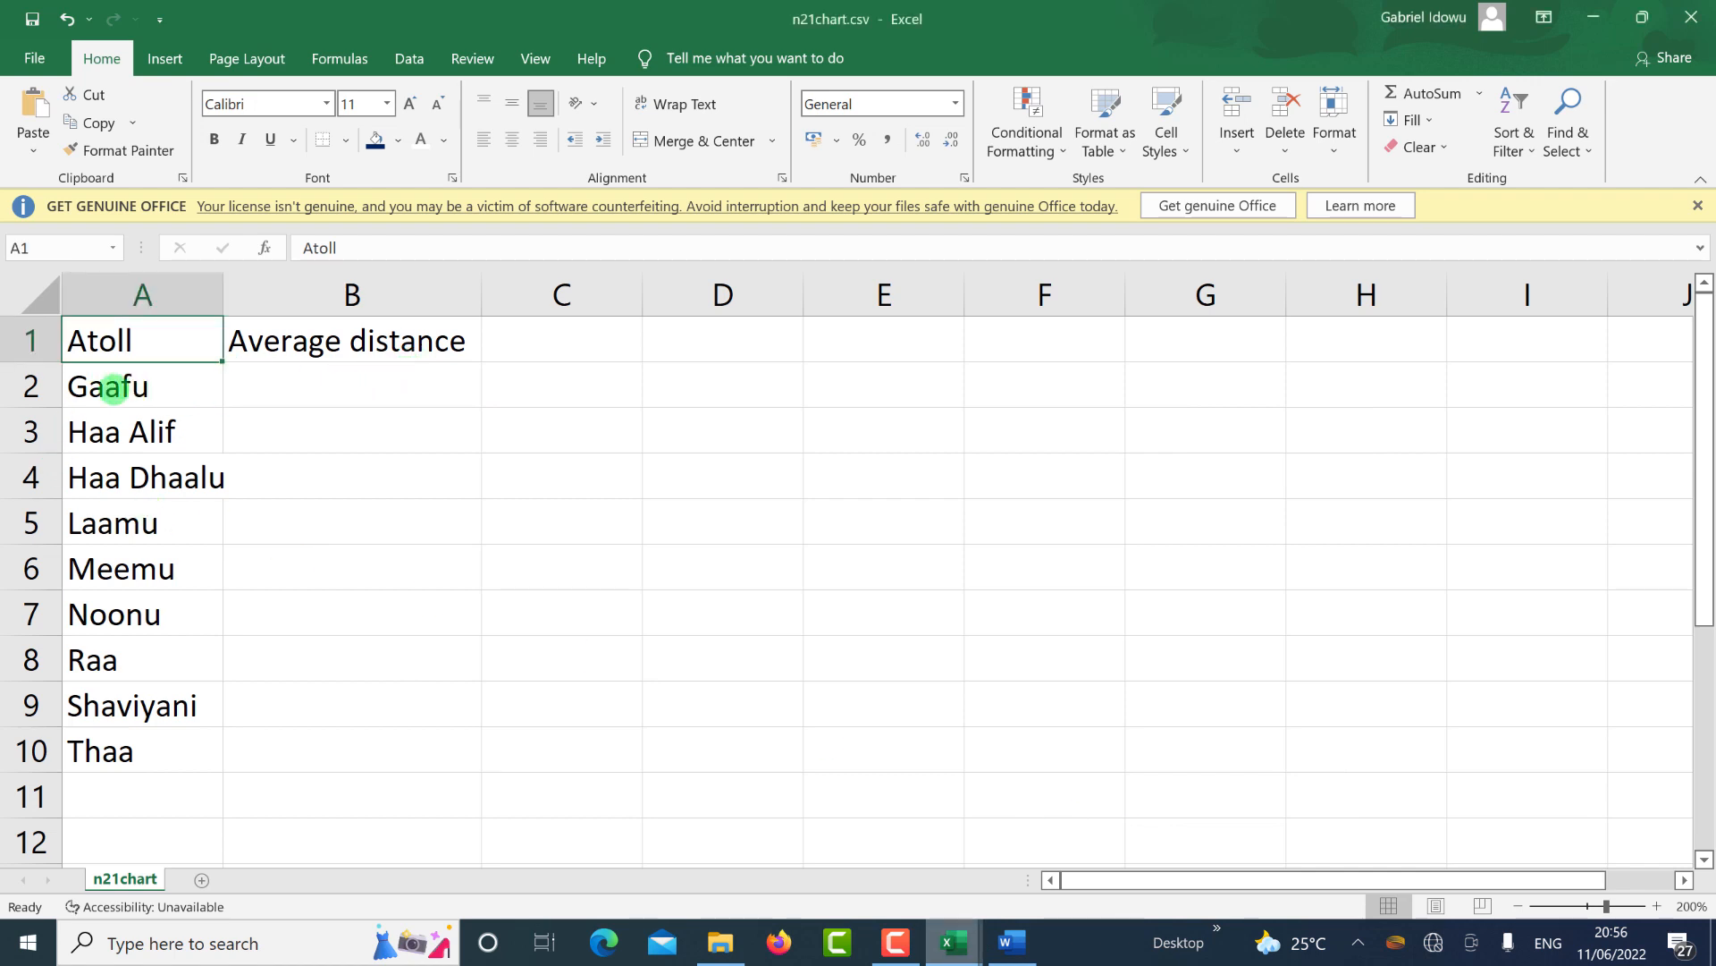
left_click(929, 923)
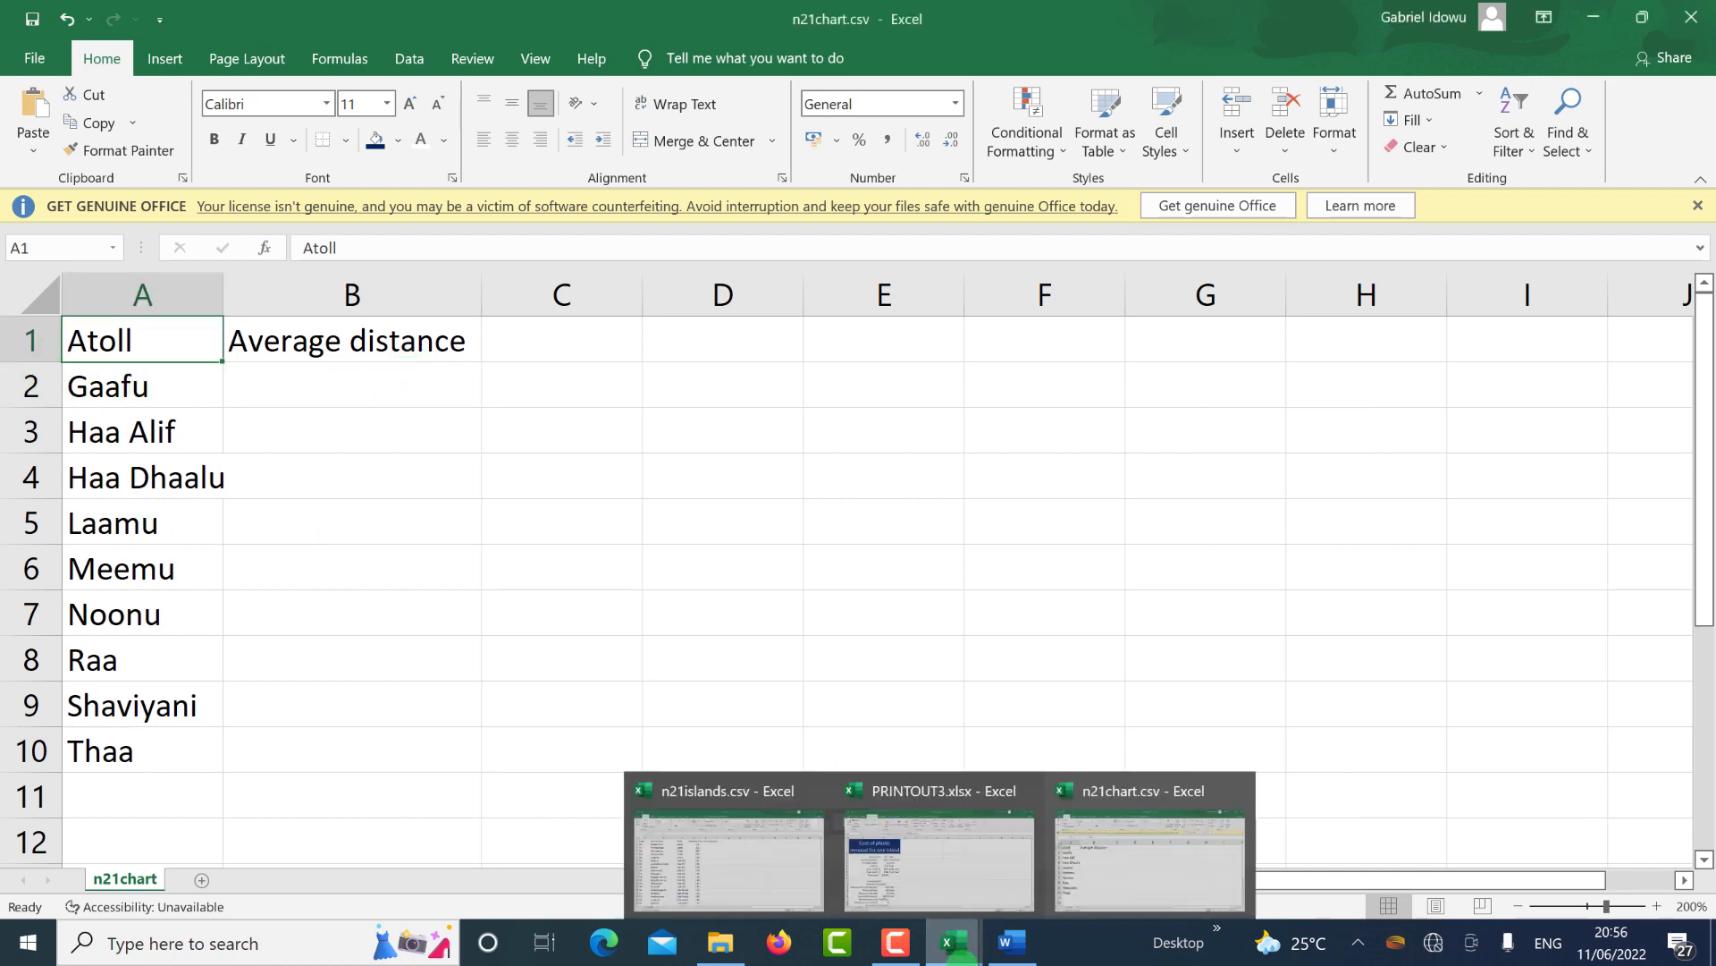
left_click(679, 836)
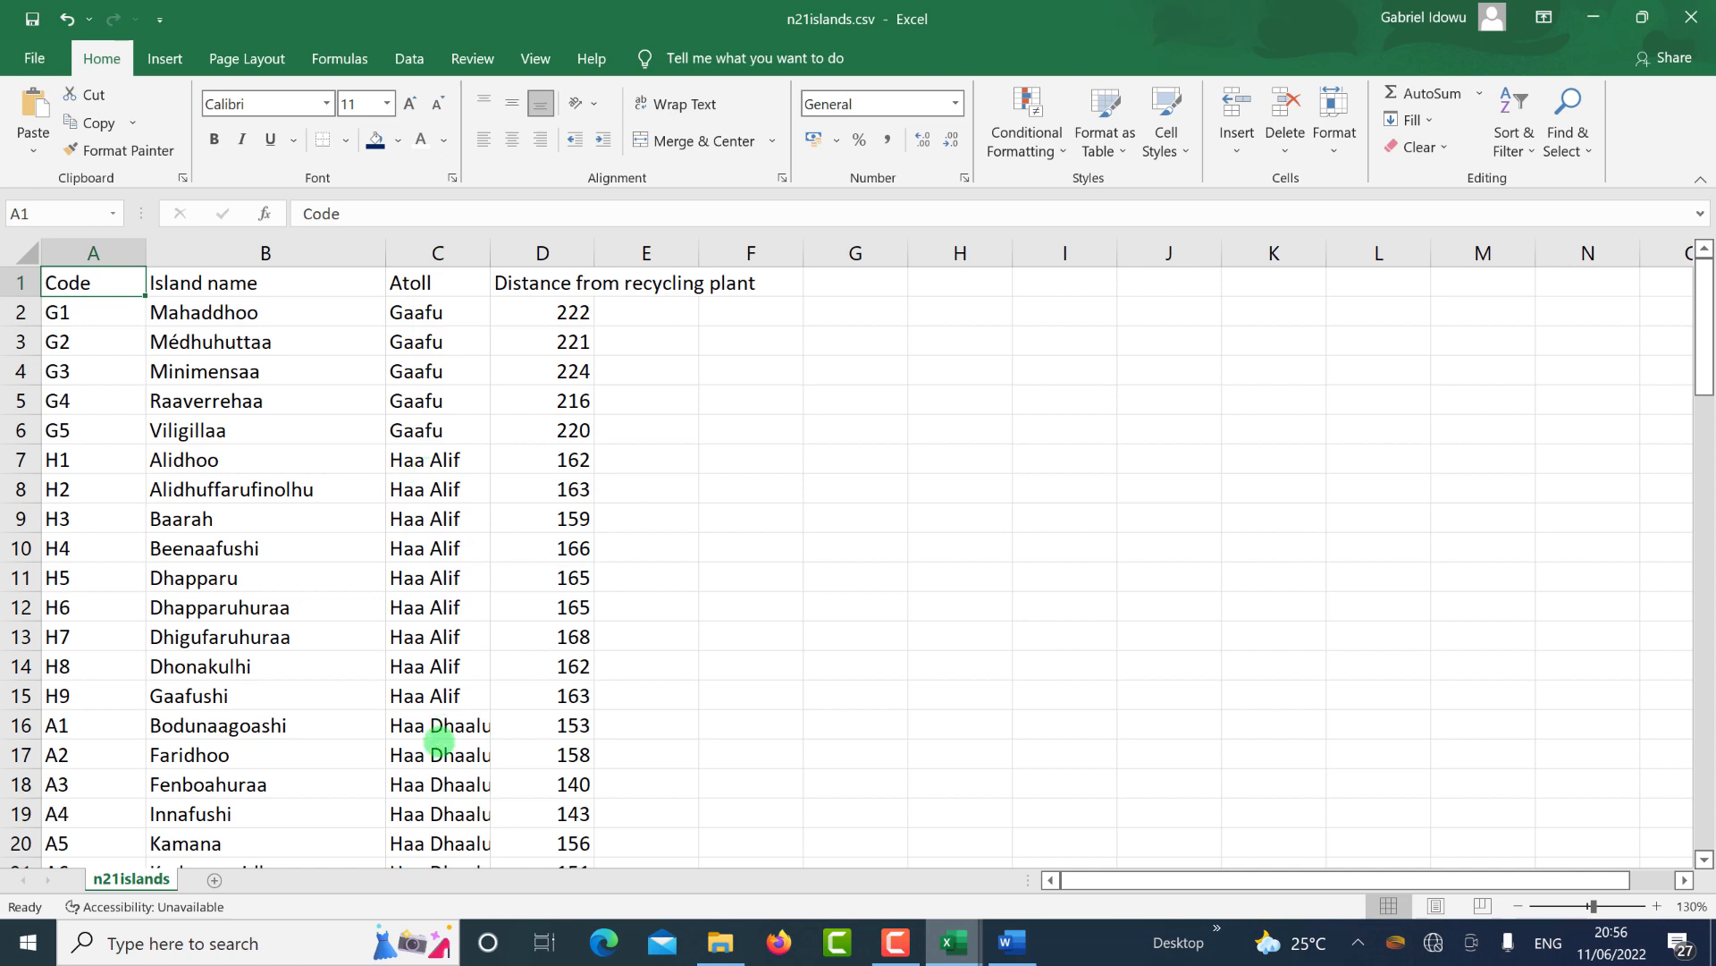
scroll(451, 751, "down", 3)
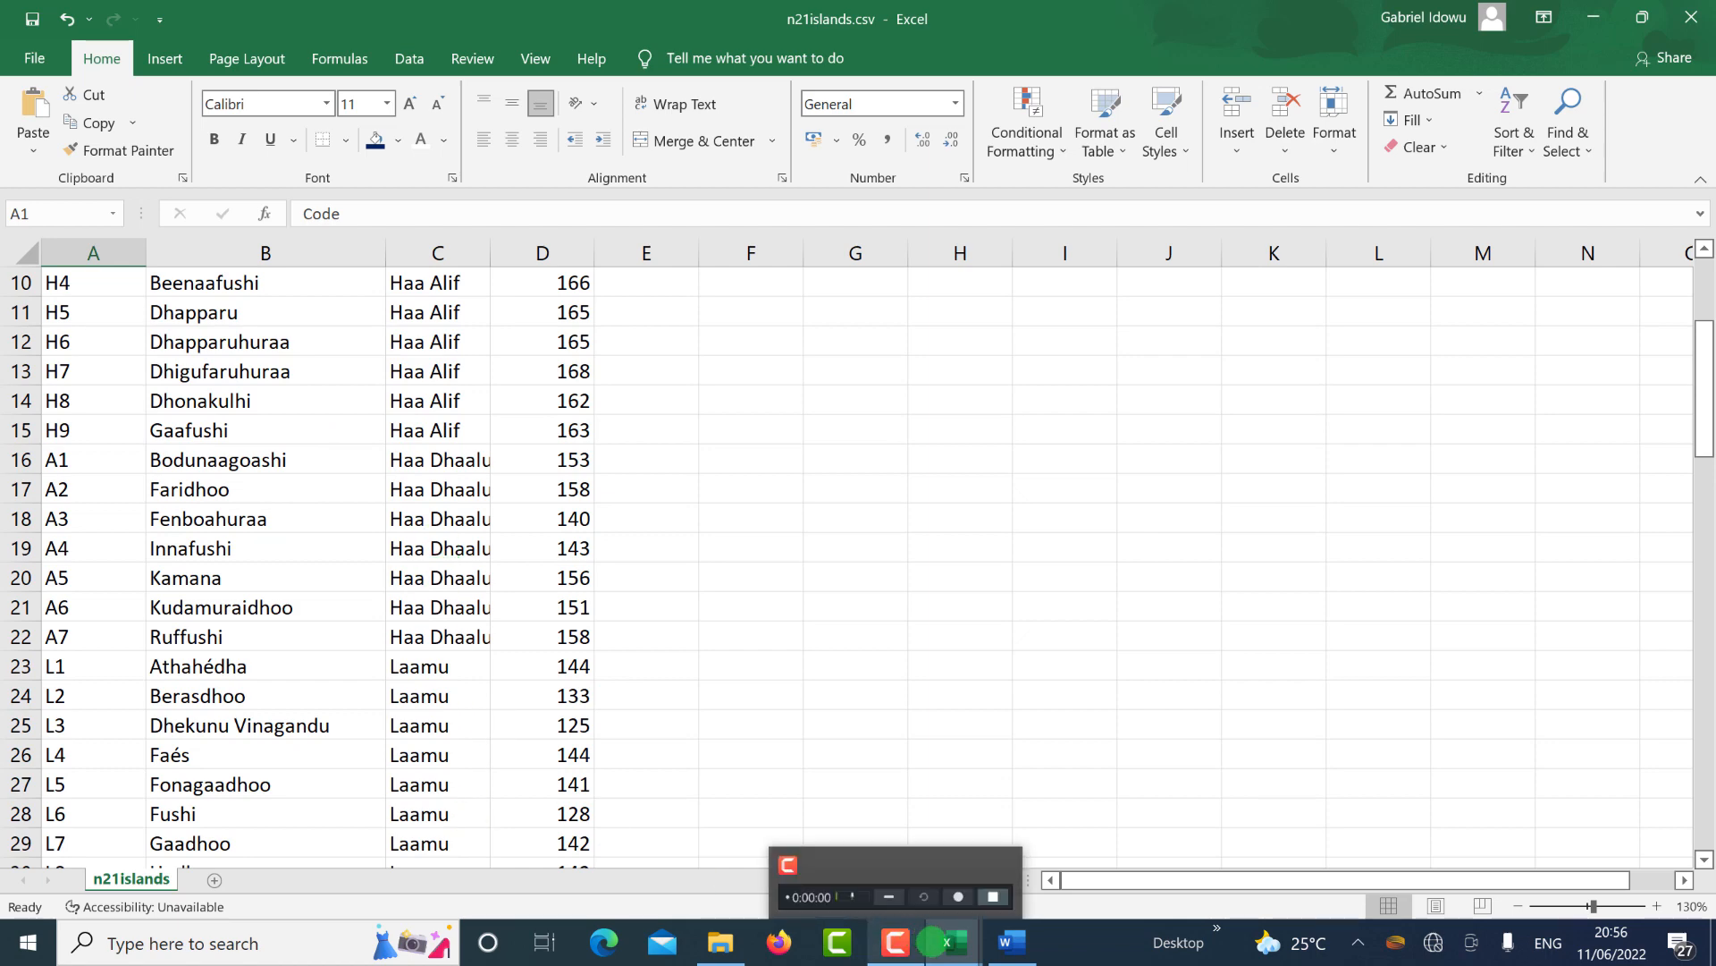
mouse_move(958, 950)
left_click(1176, 856)
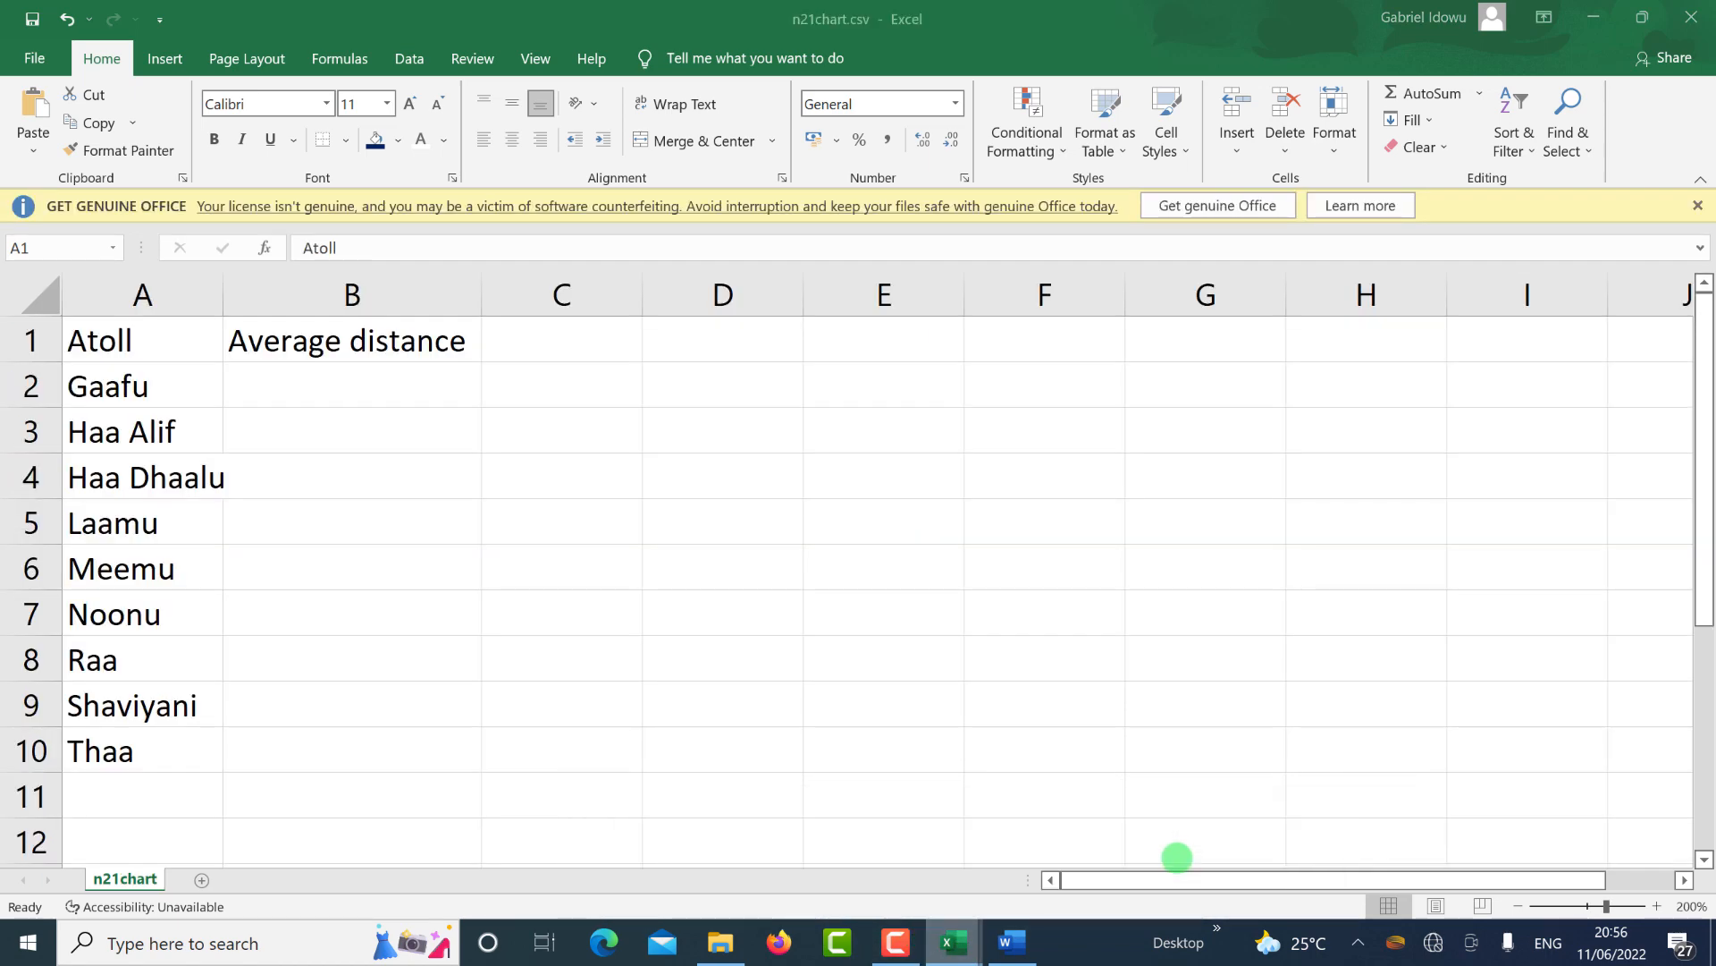
left_click(113, 351)
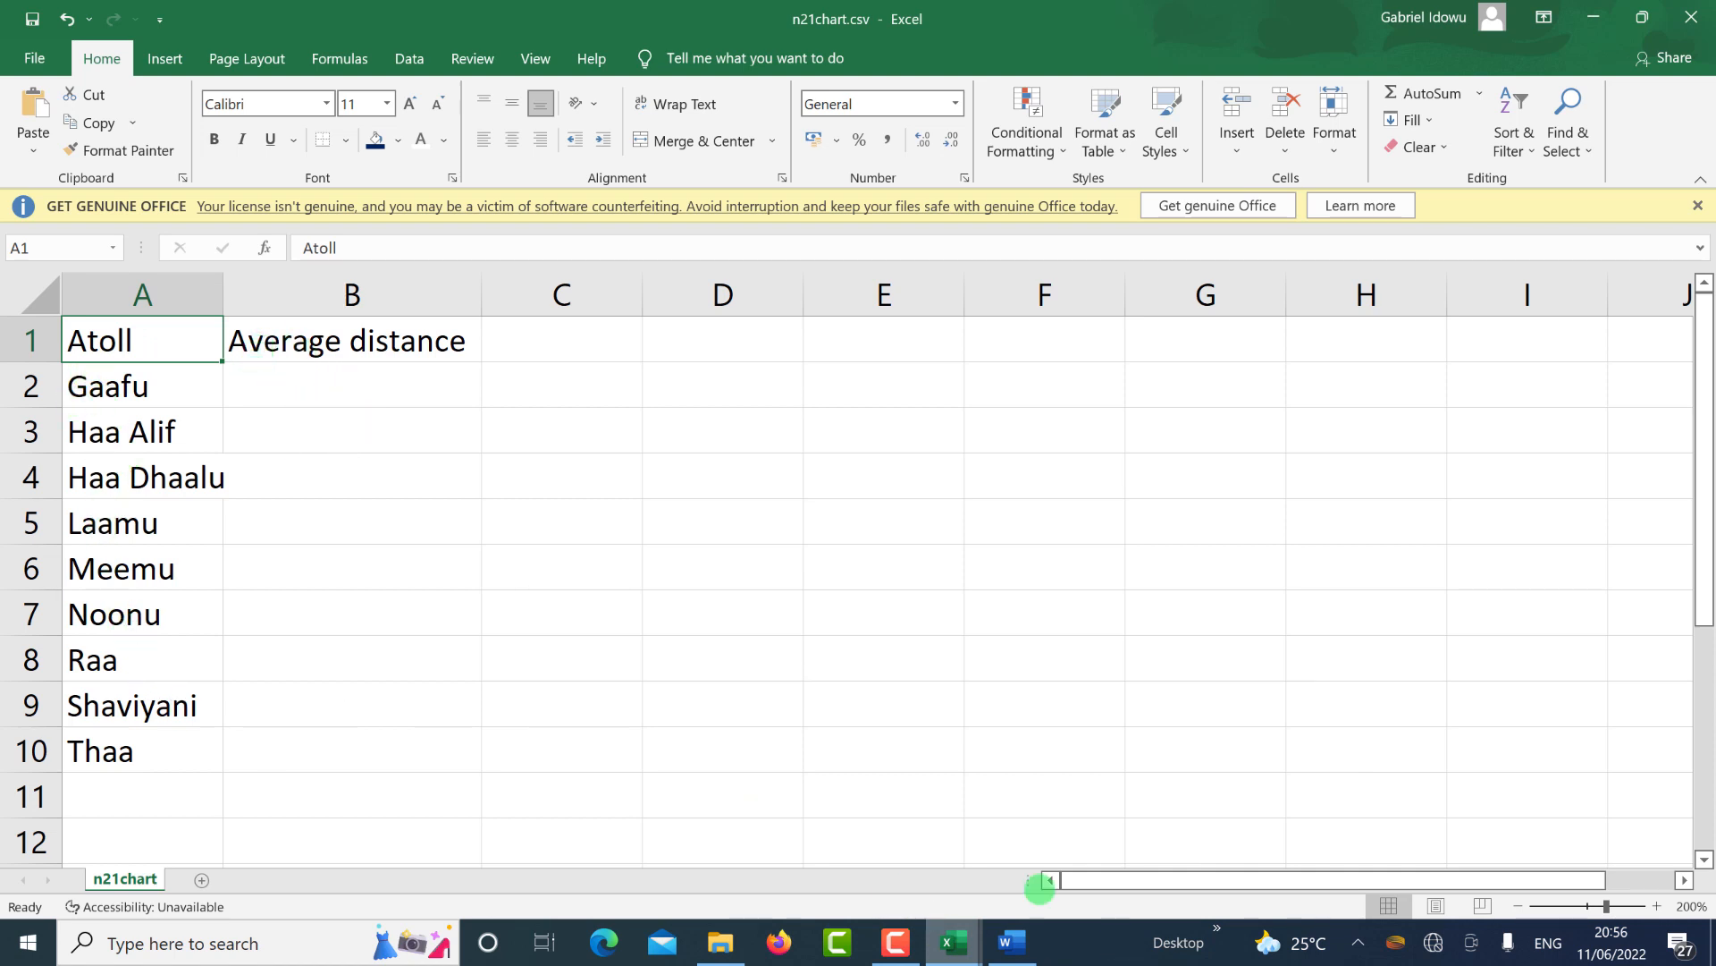
Switch to n21islands.csv and average the Gaafu distances in cell F2 with =AVERAGE(D2:D6).
left_click(955, 935)
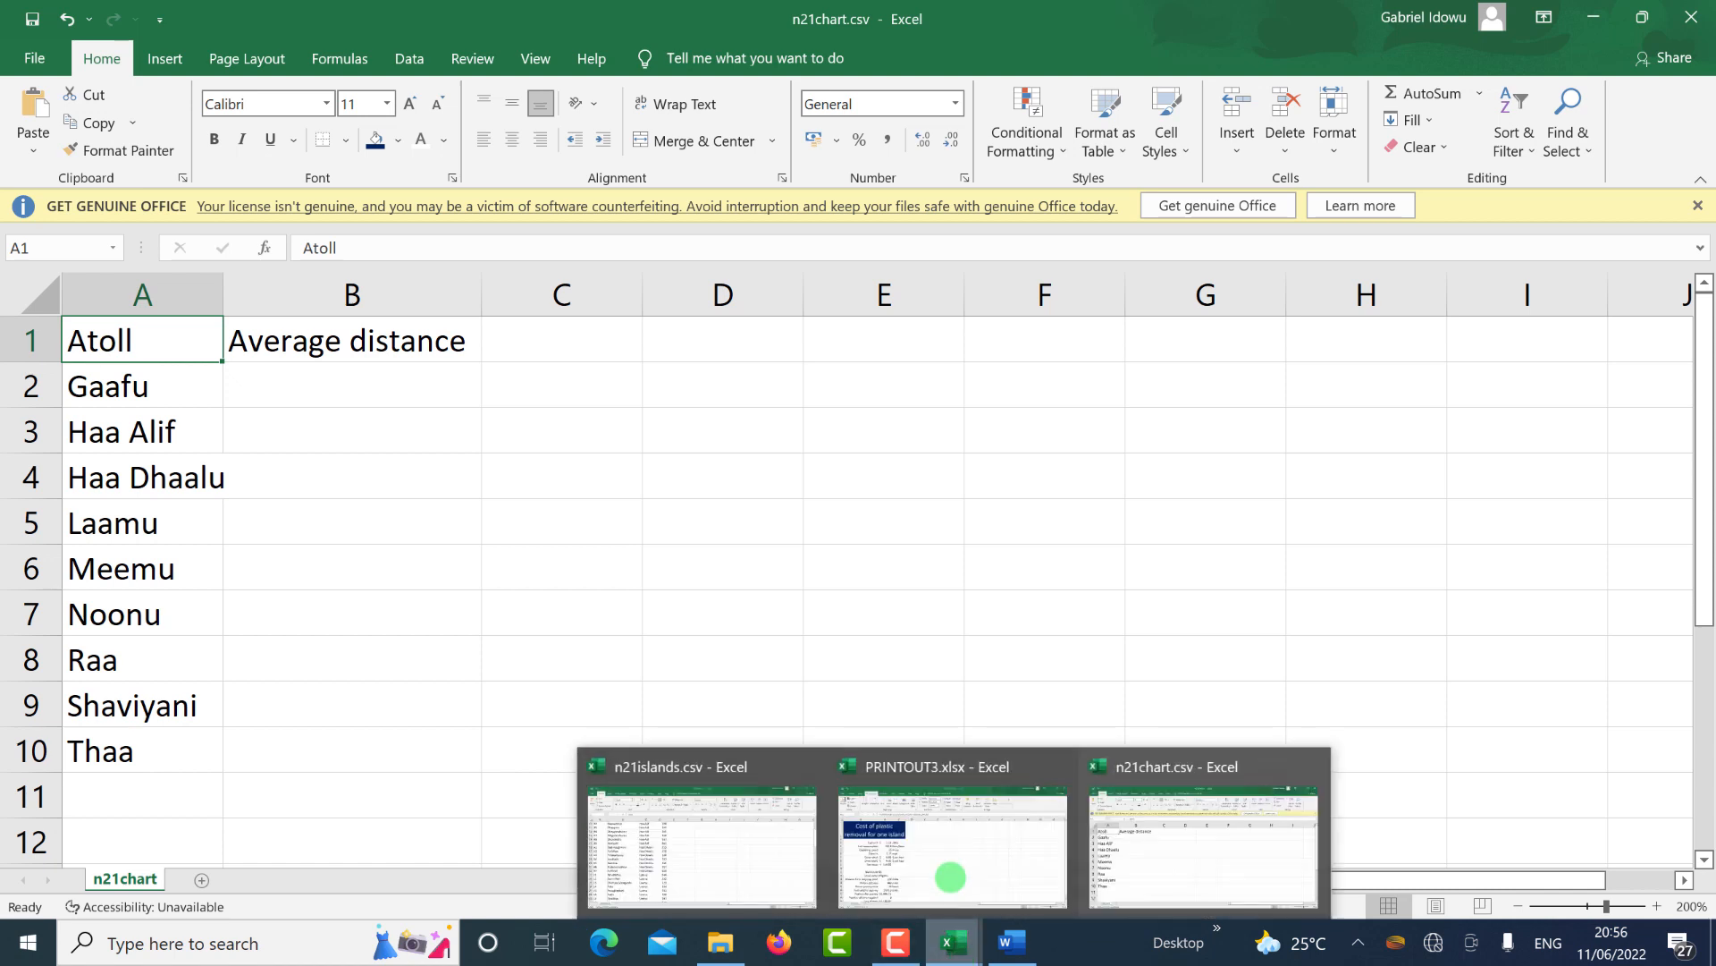
left_click(717, 827)
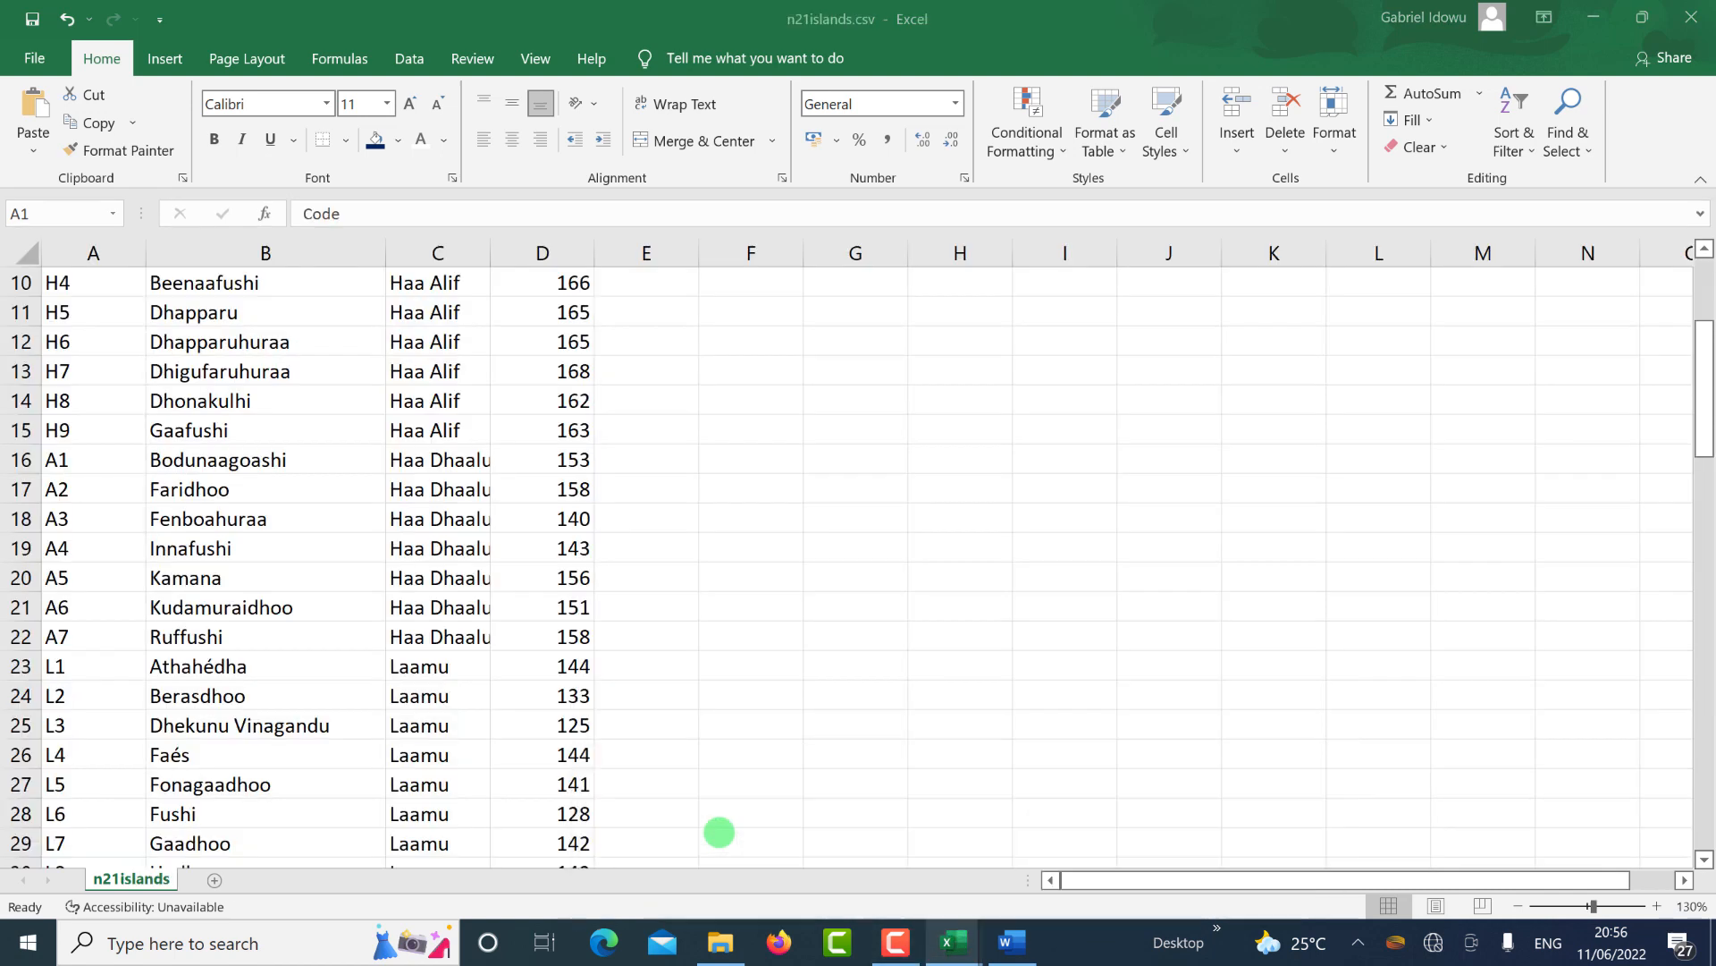
scroll(599, 601, "up", 3)
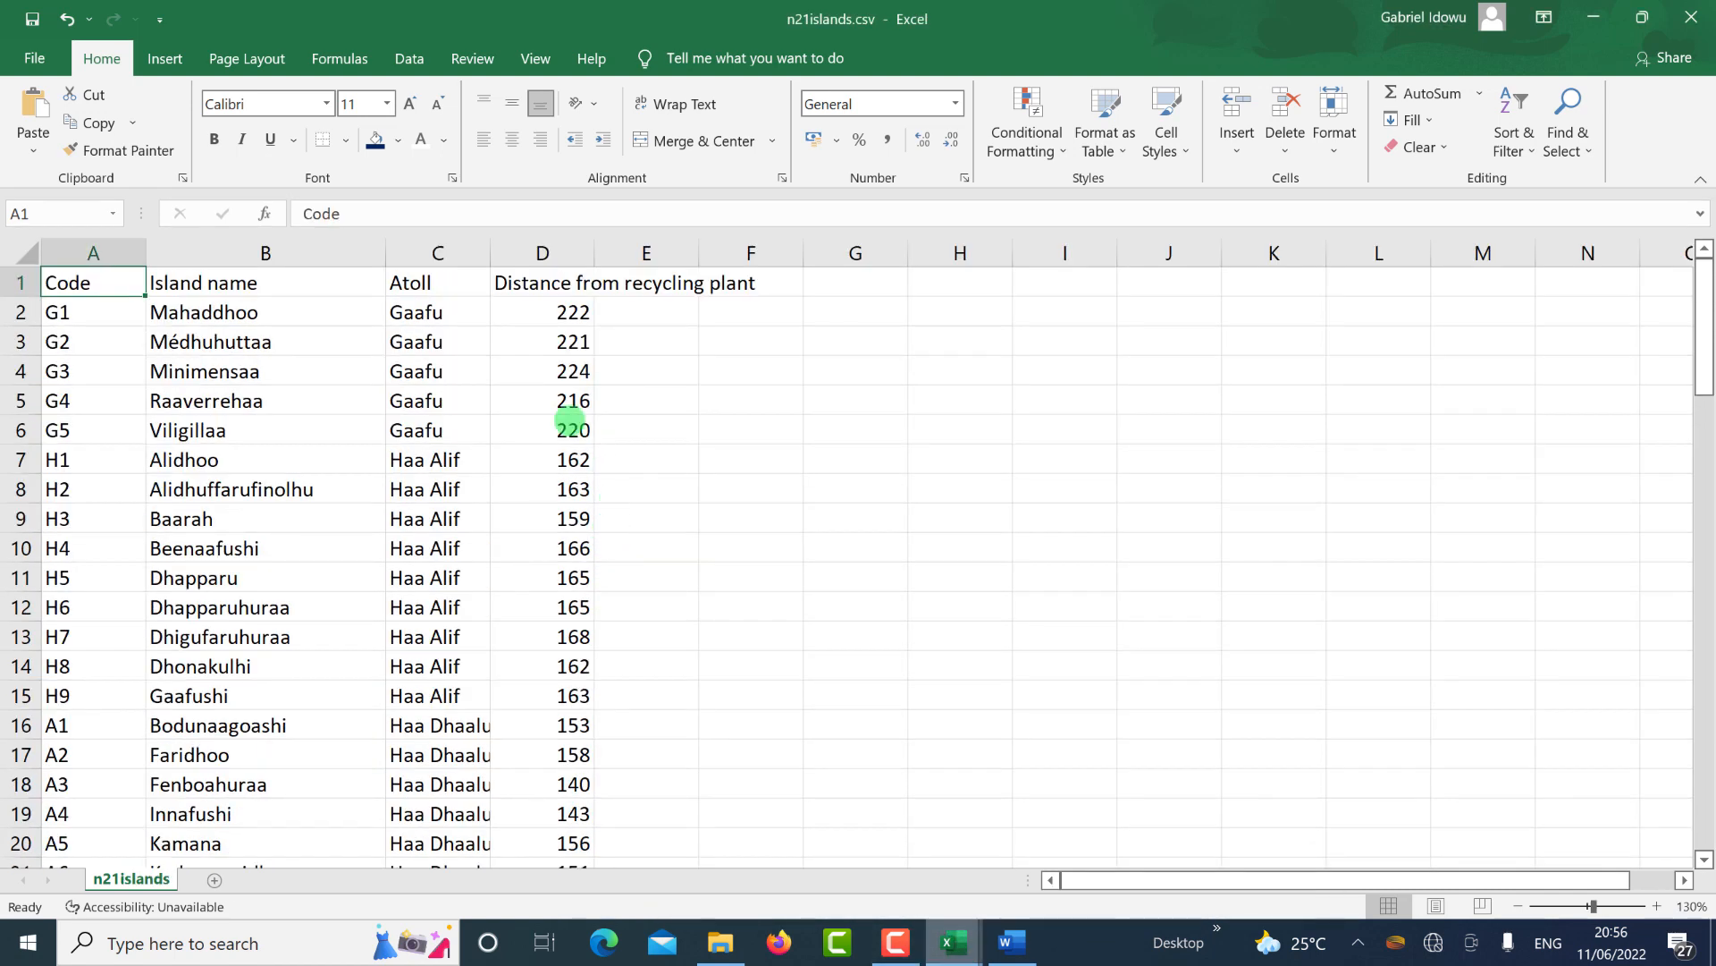
left_click(666, 313)
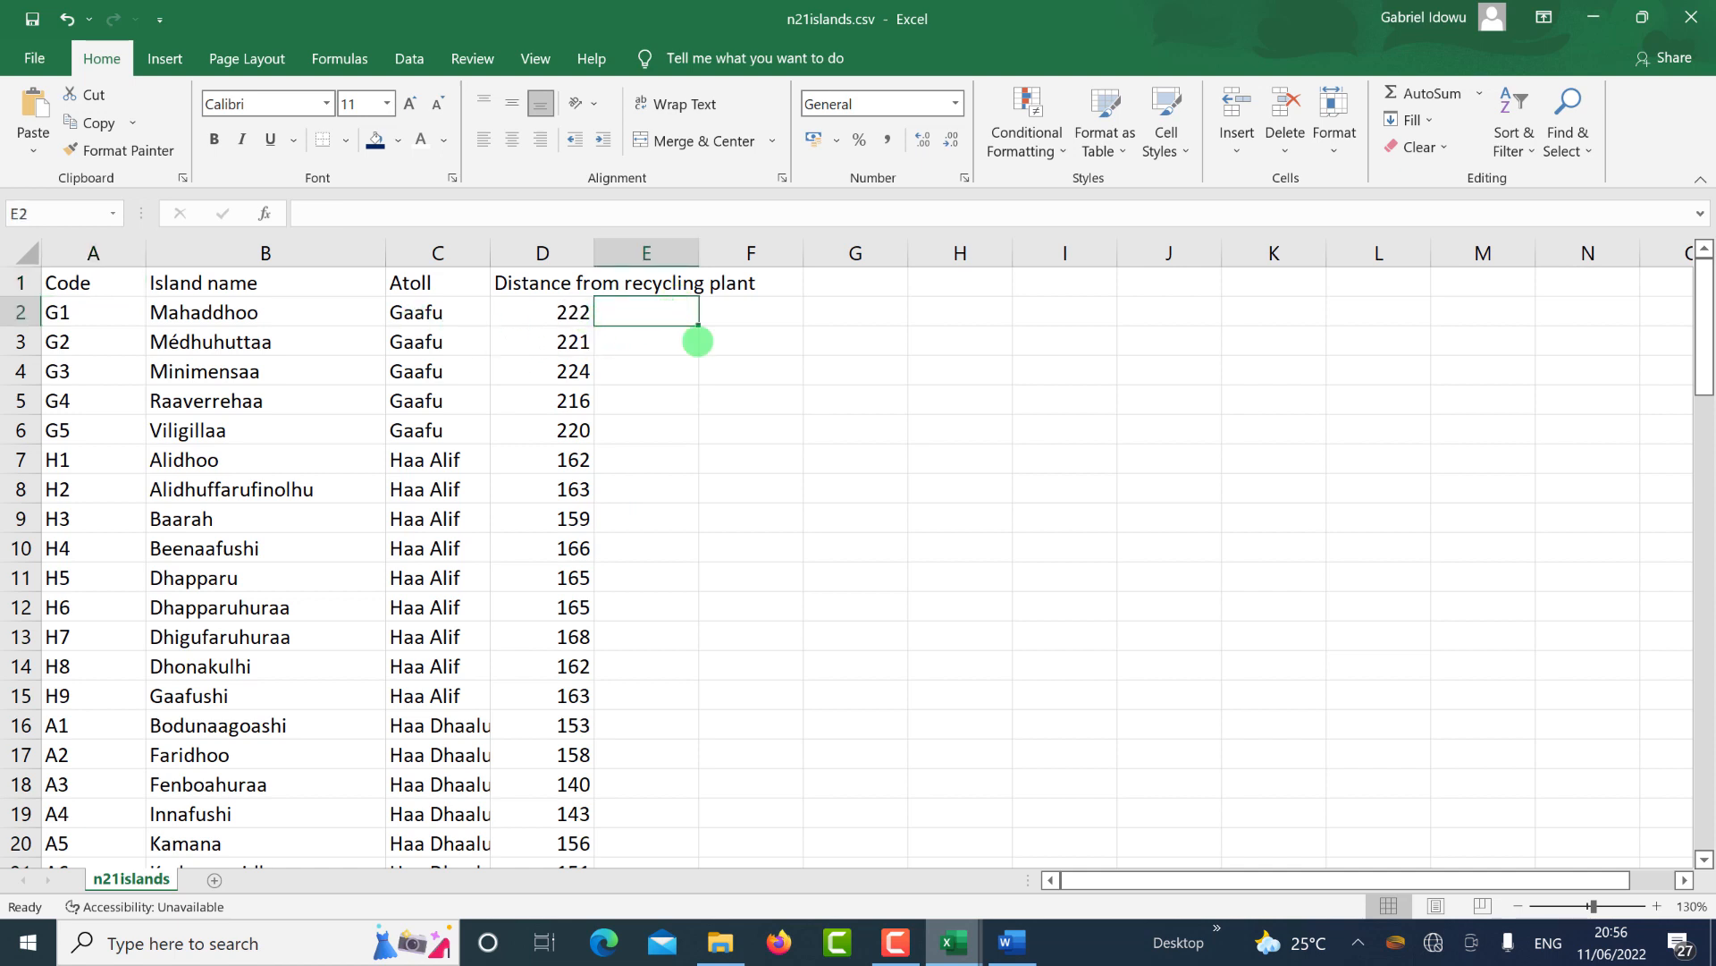
left_click(752, 312)
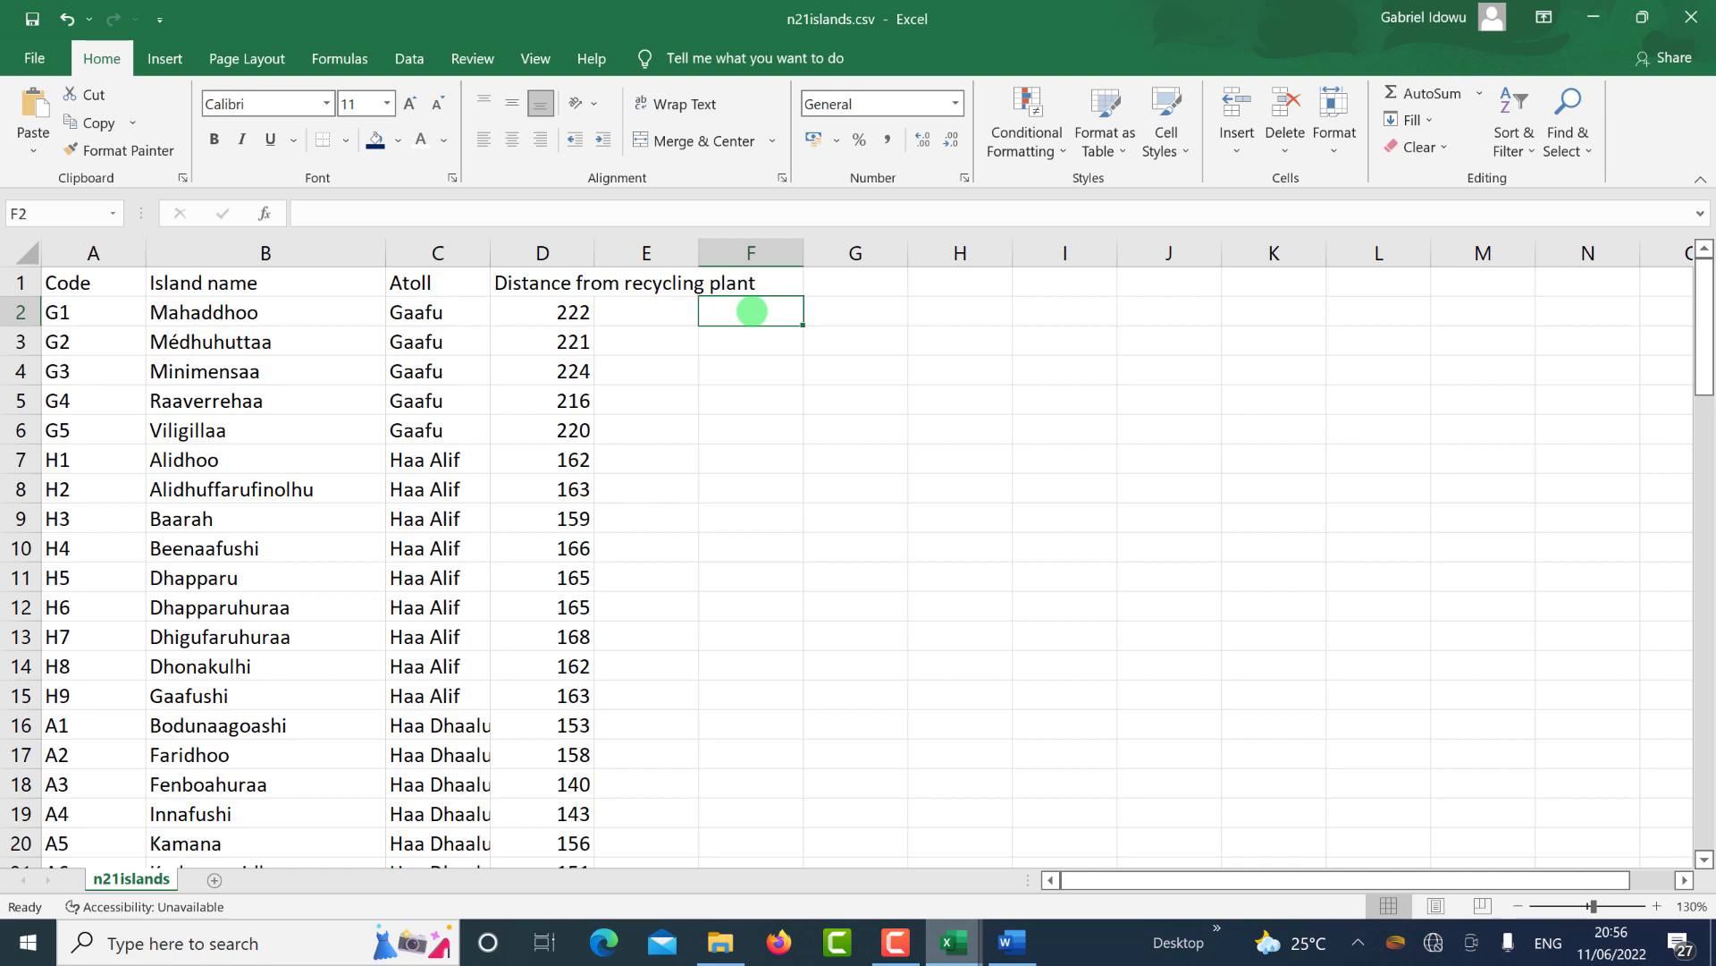
type("=AV")
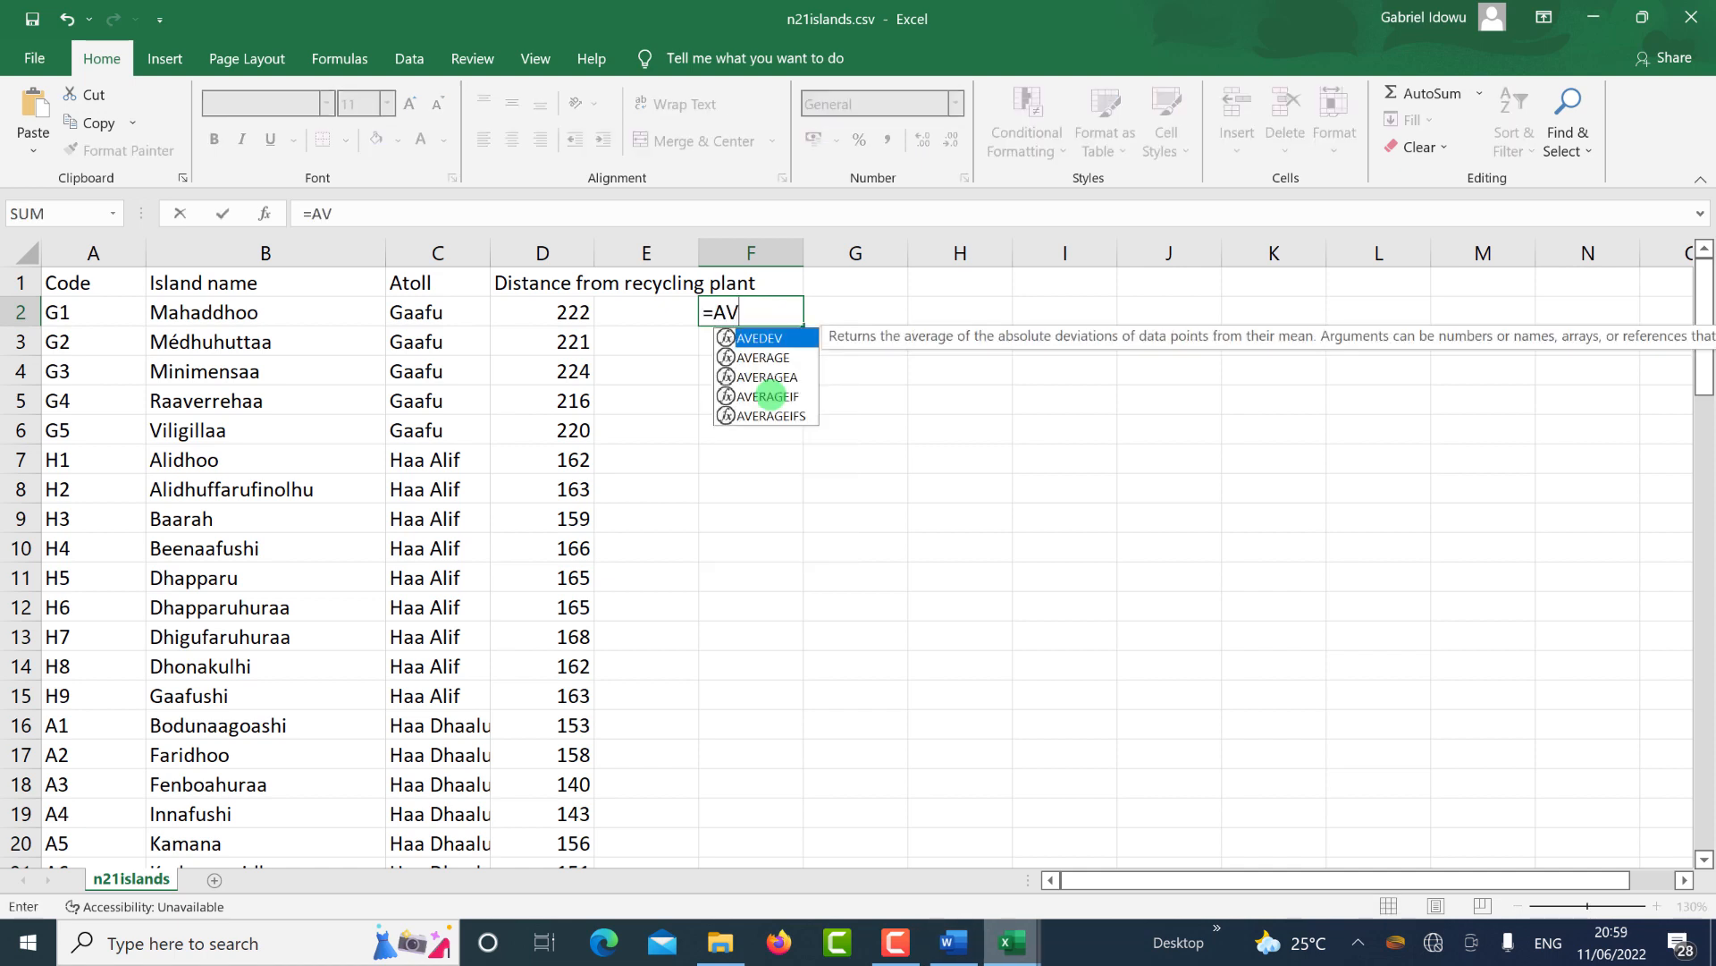
double_click(762, 357)
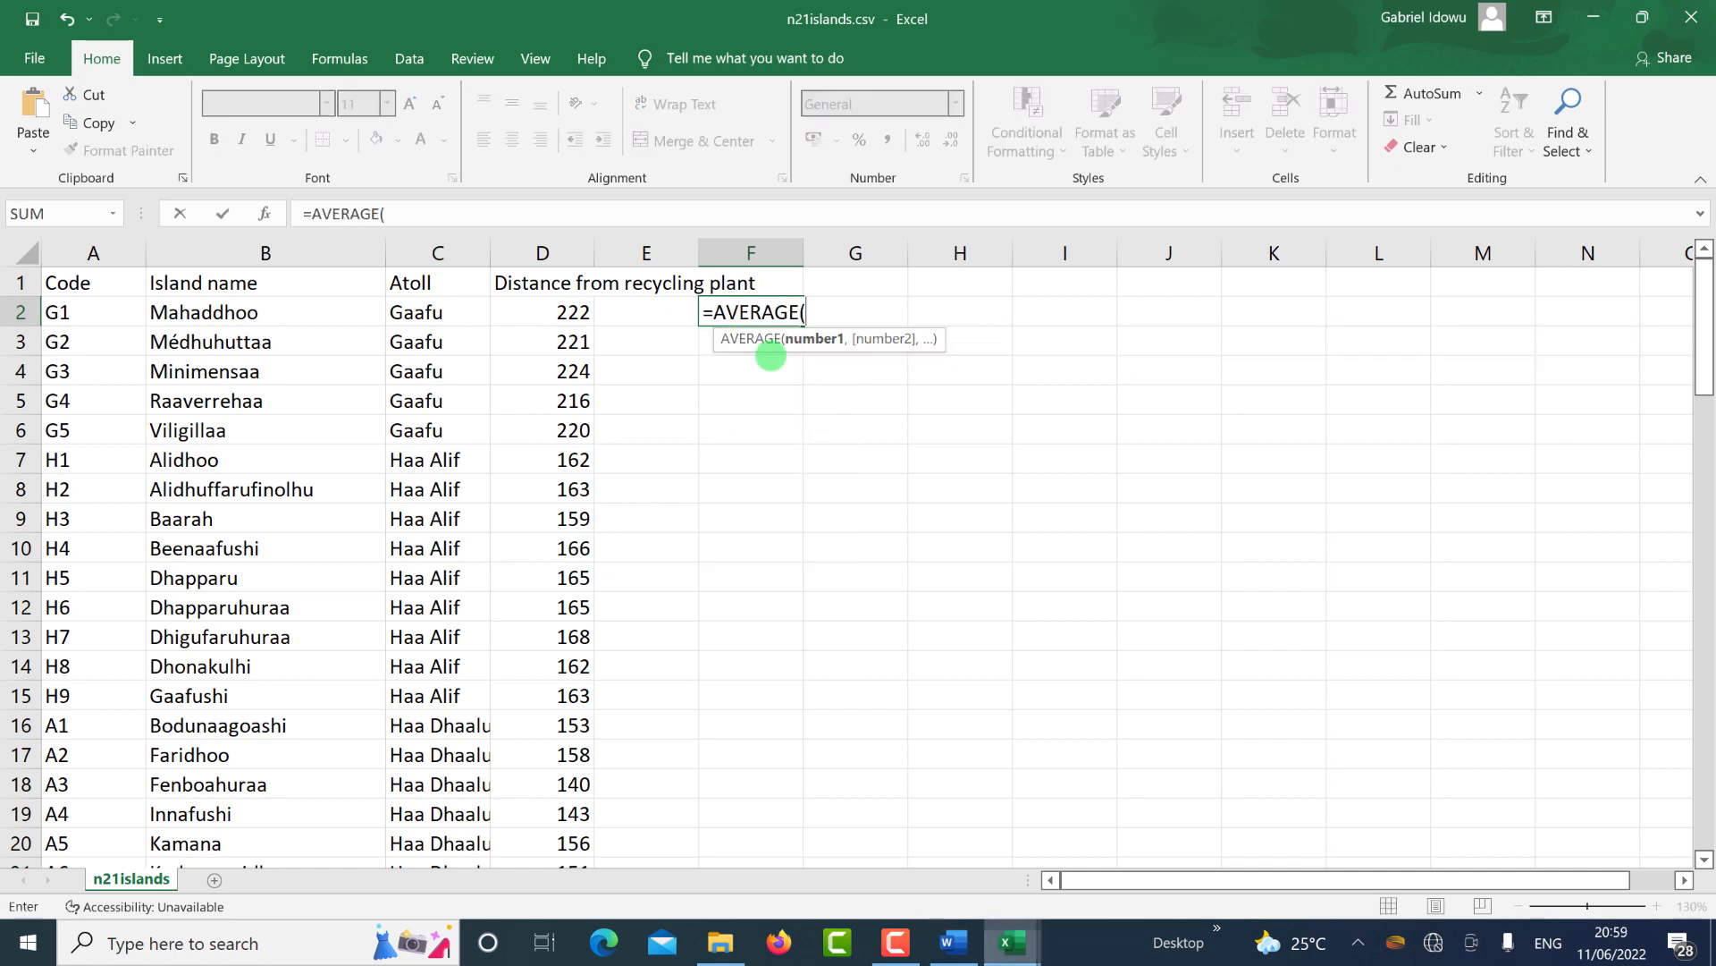
left_click_drag(565, 312, 574, 430)
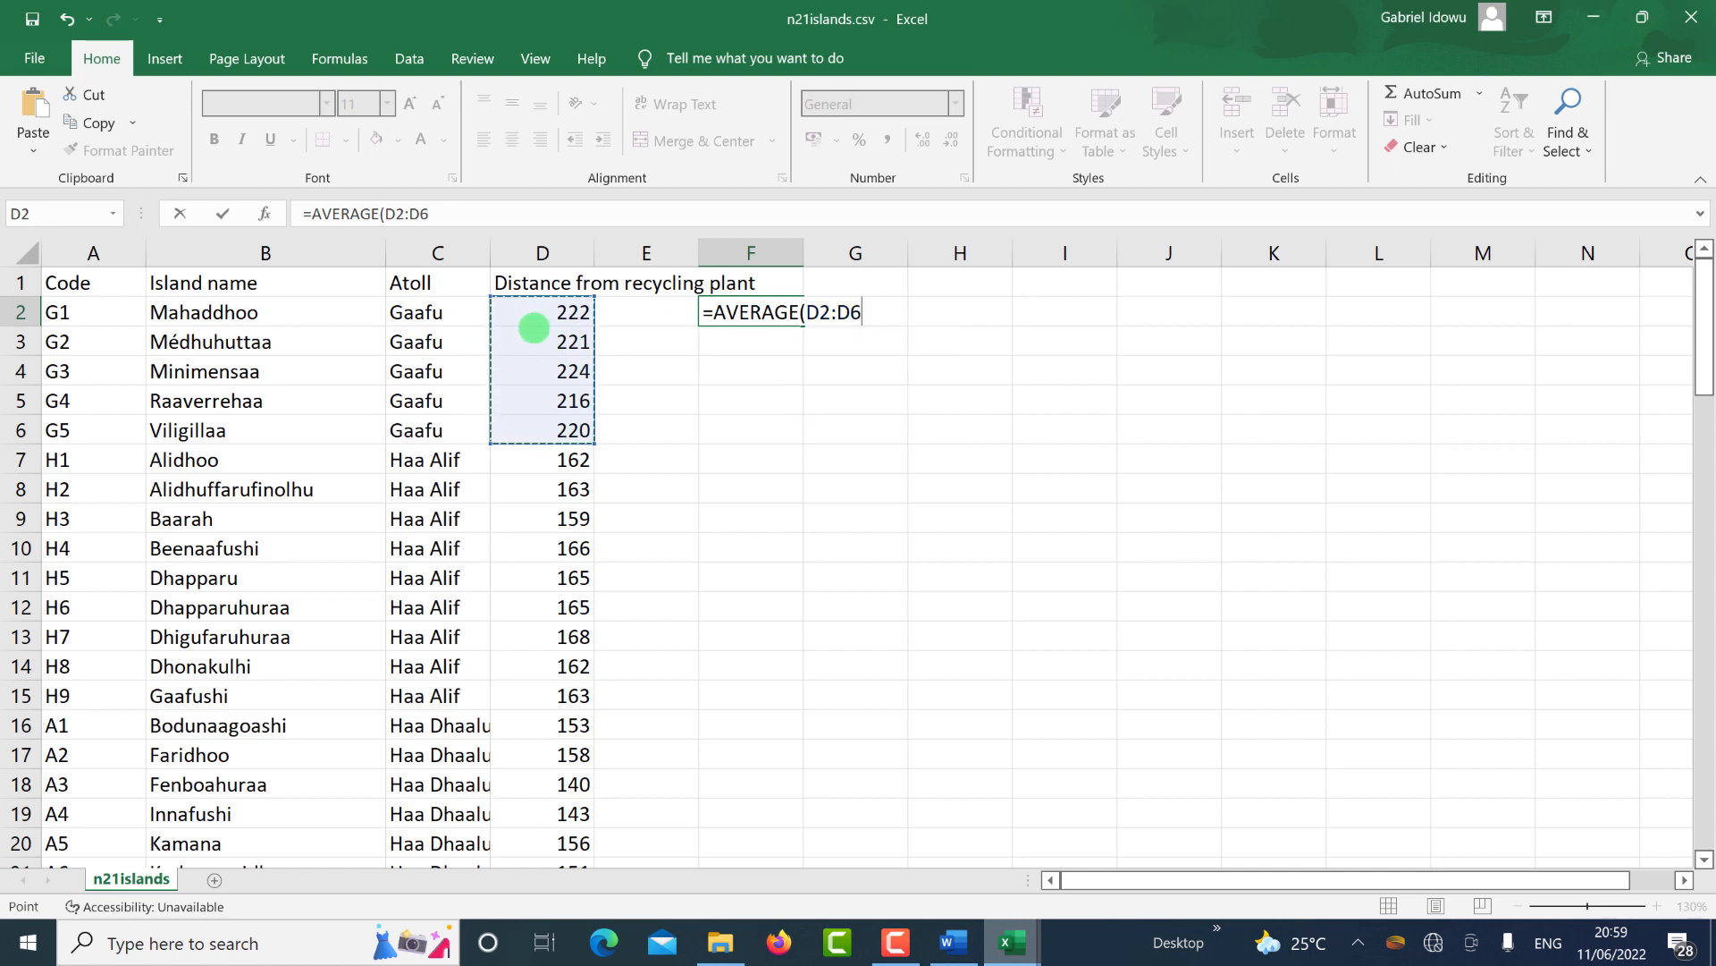
key("Return")
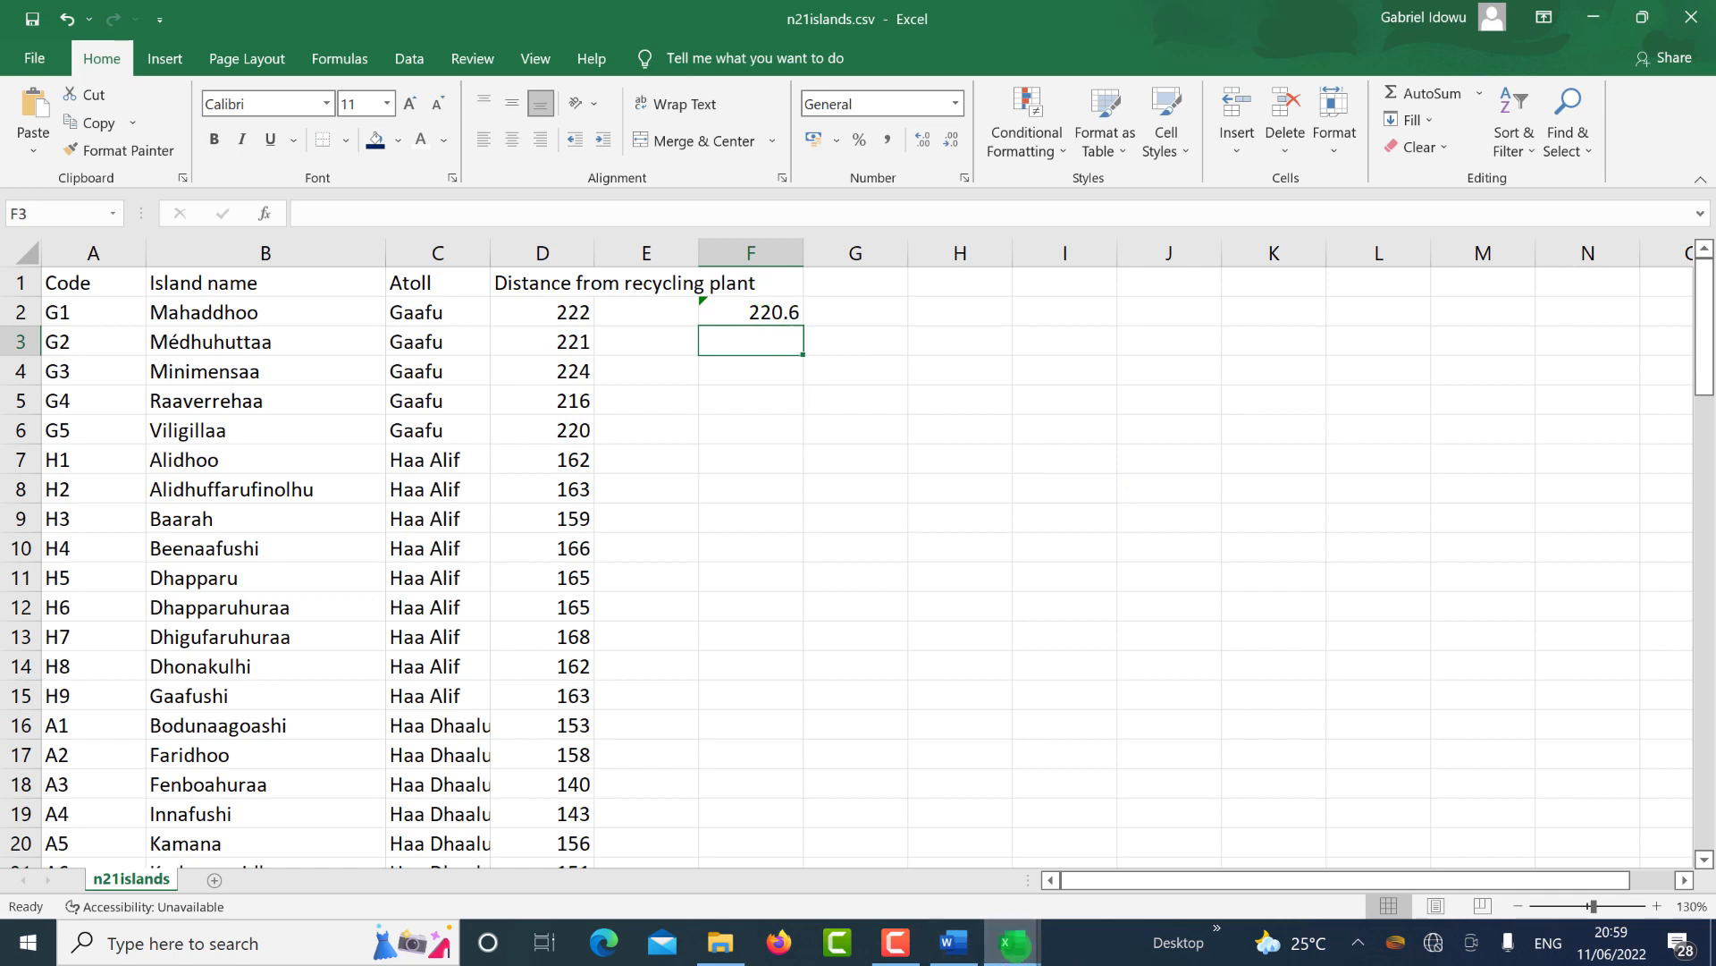
Switch to n21chart.csv and start an AVERAGEIF formula in cell B2 for the Gaafu atoll.
left_click(1014, 944)
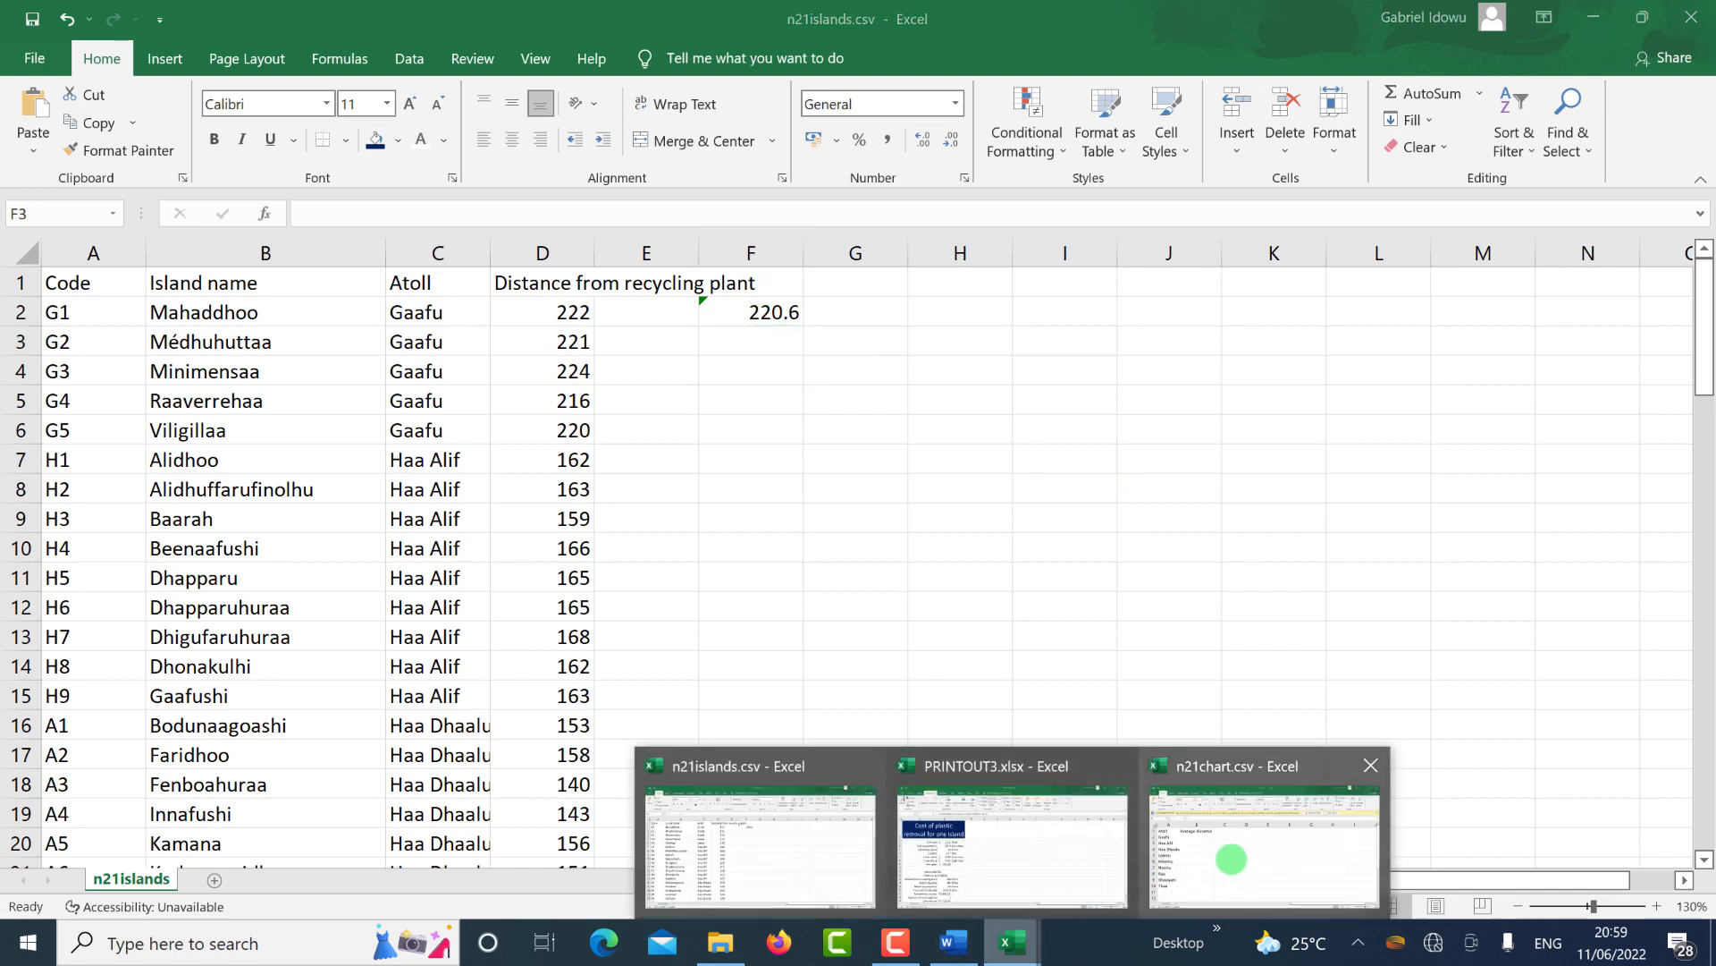
left_click(1216, 863)
left_click(354, 393)
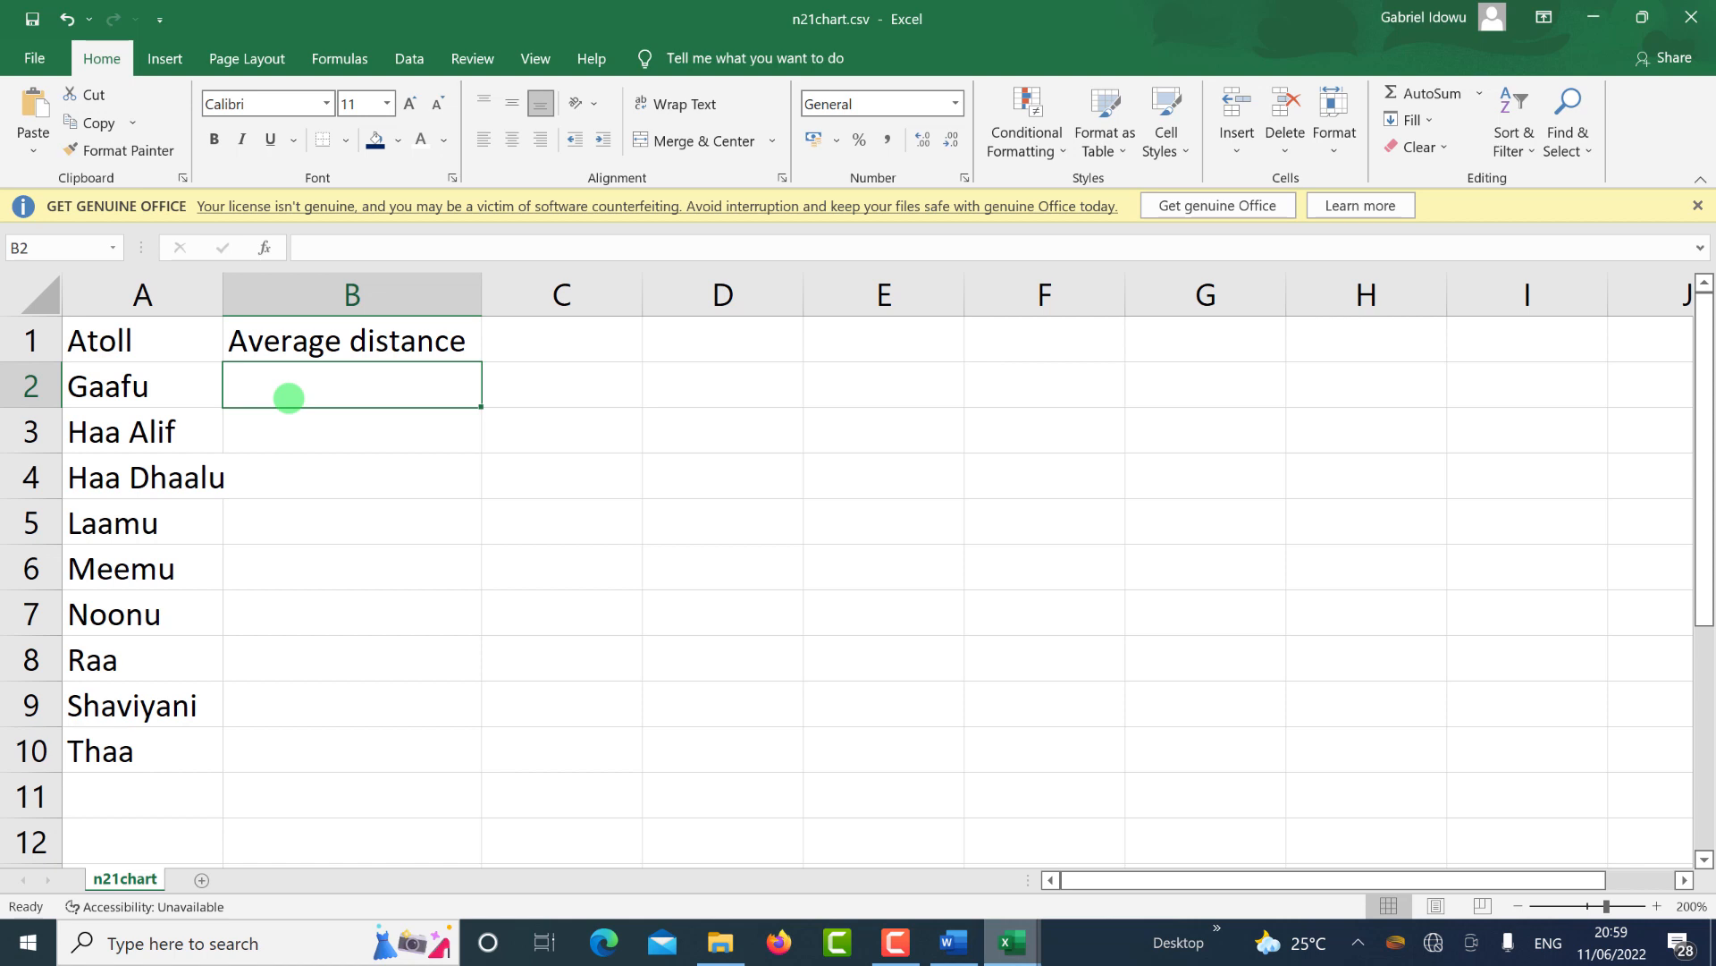
type("A")
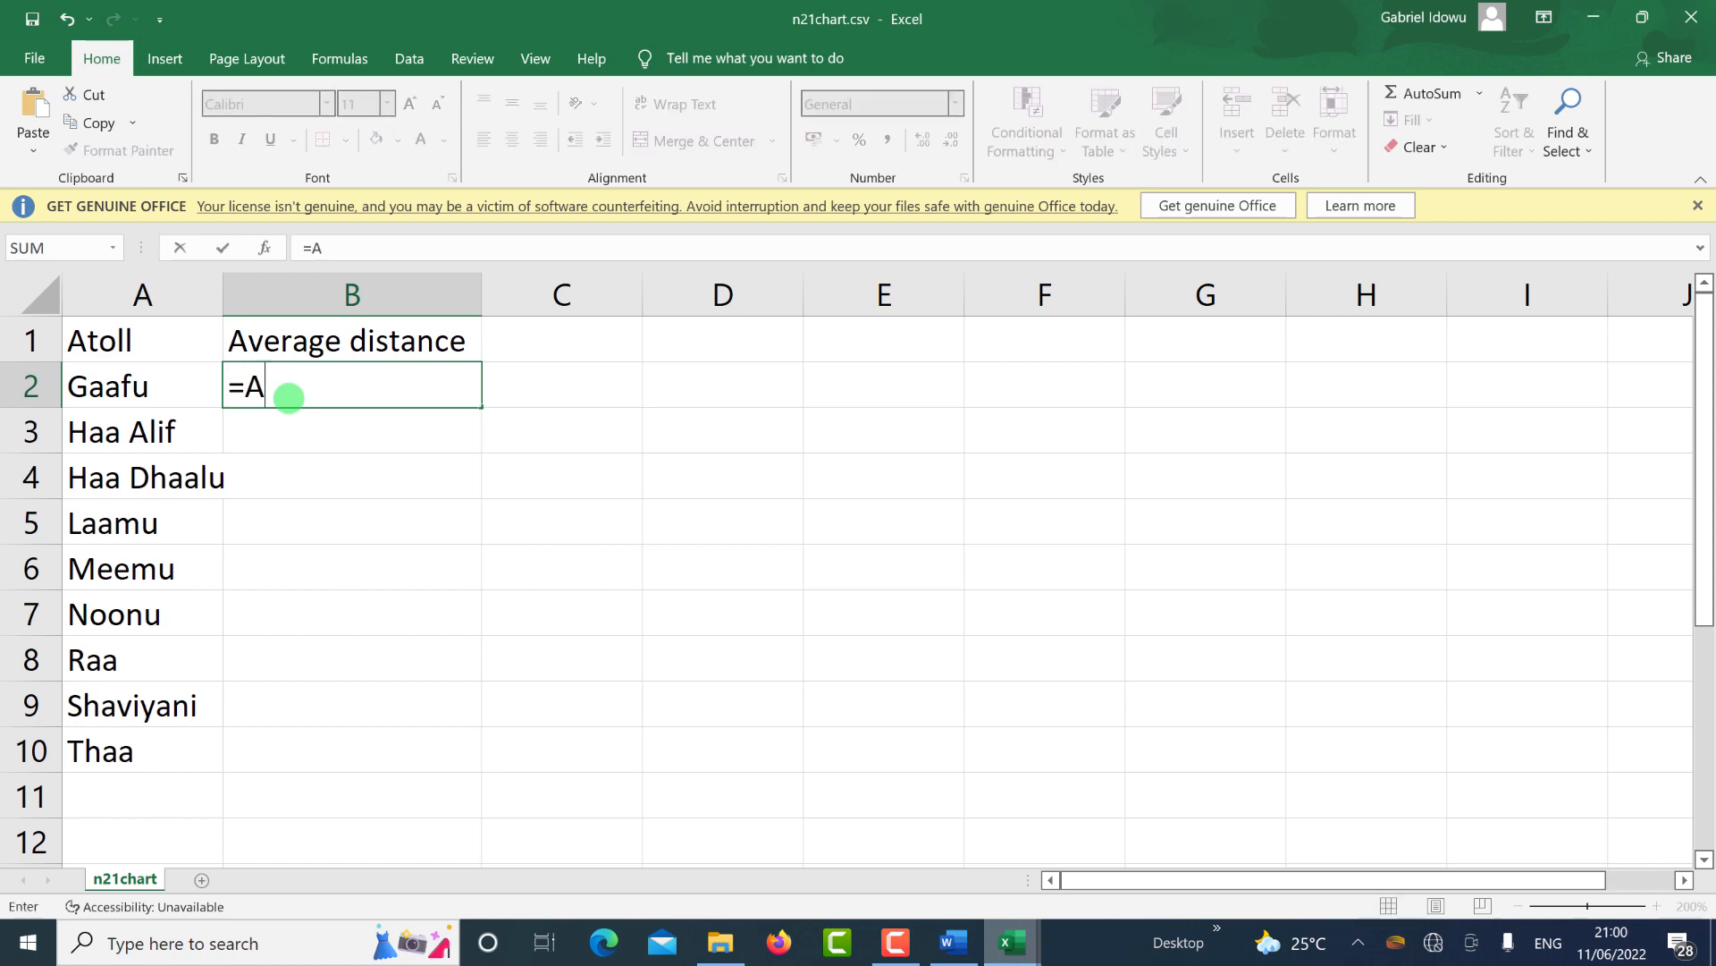
type("V")
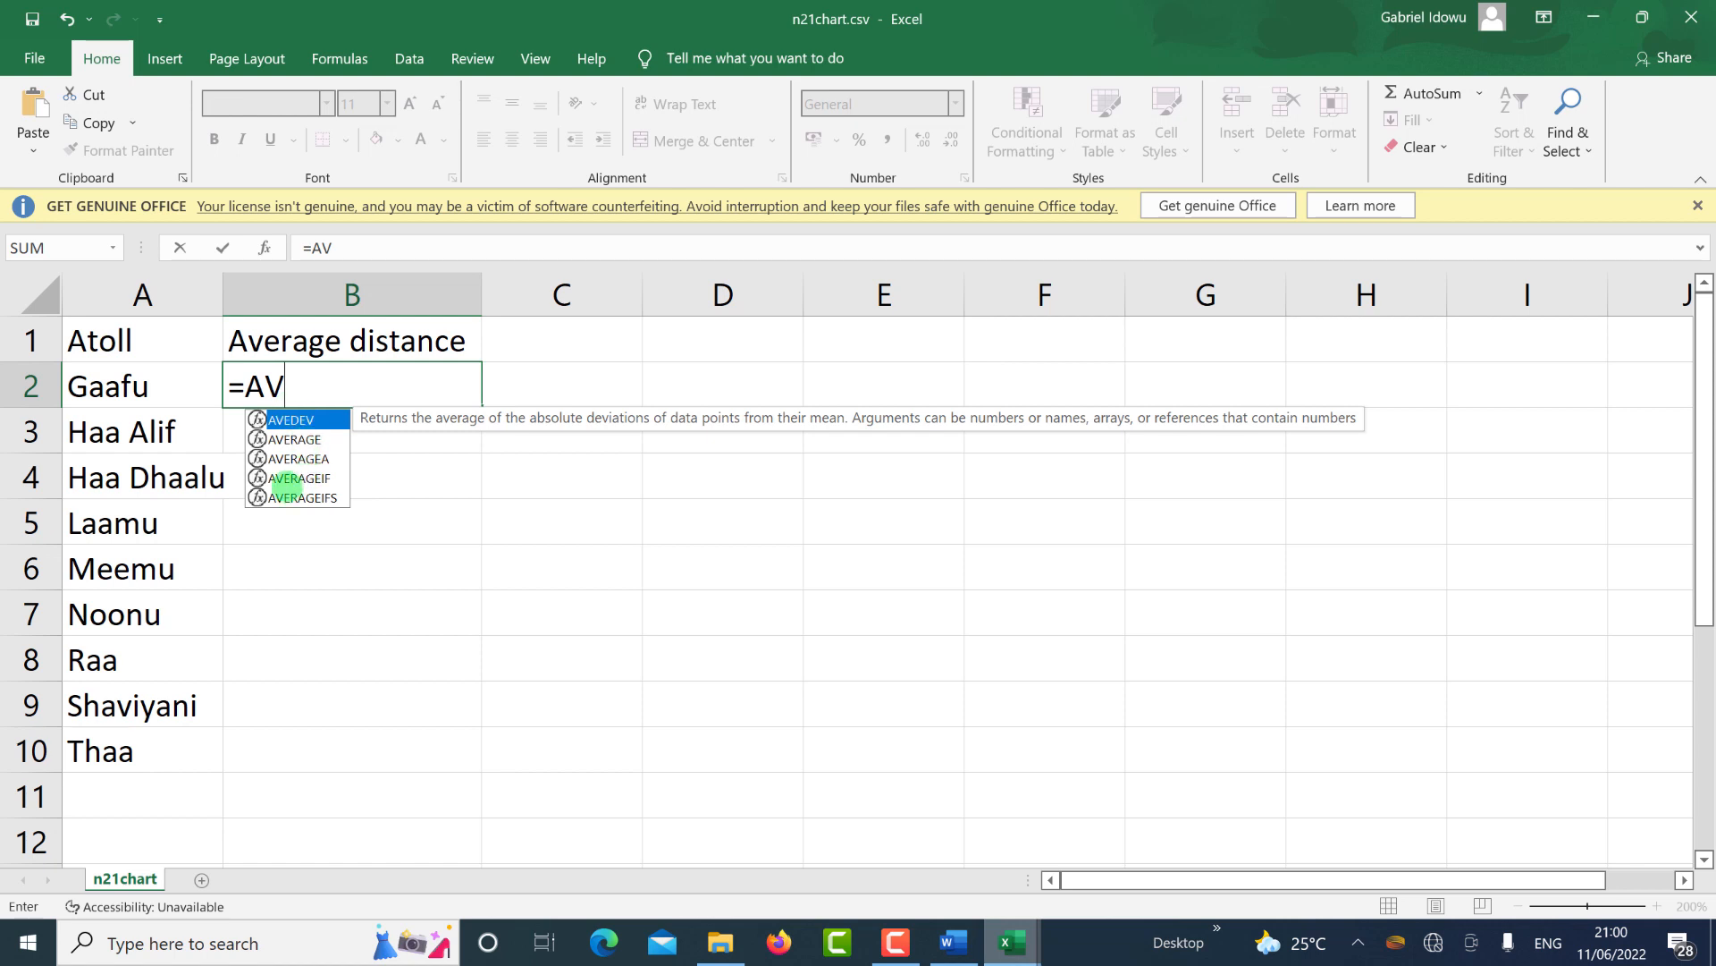
left_click(292, 479)
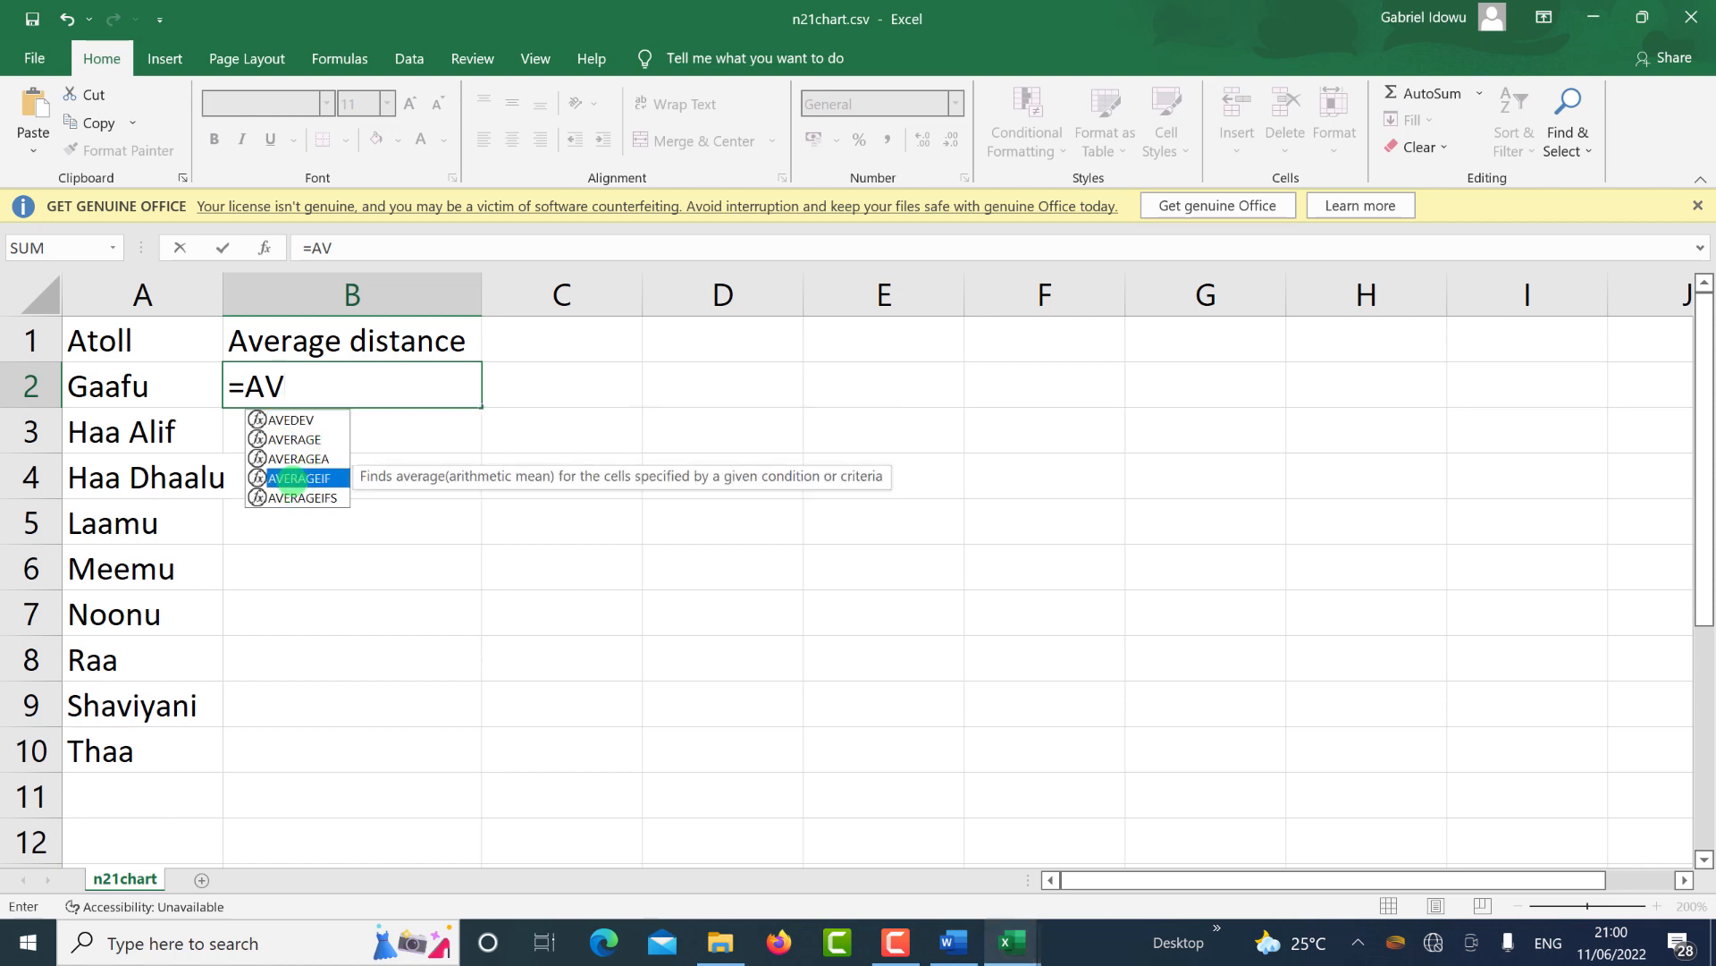
double_click(292, 479)
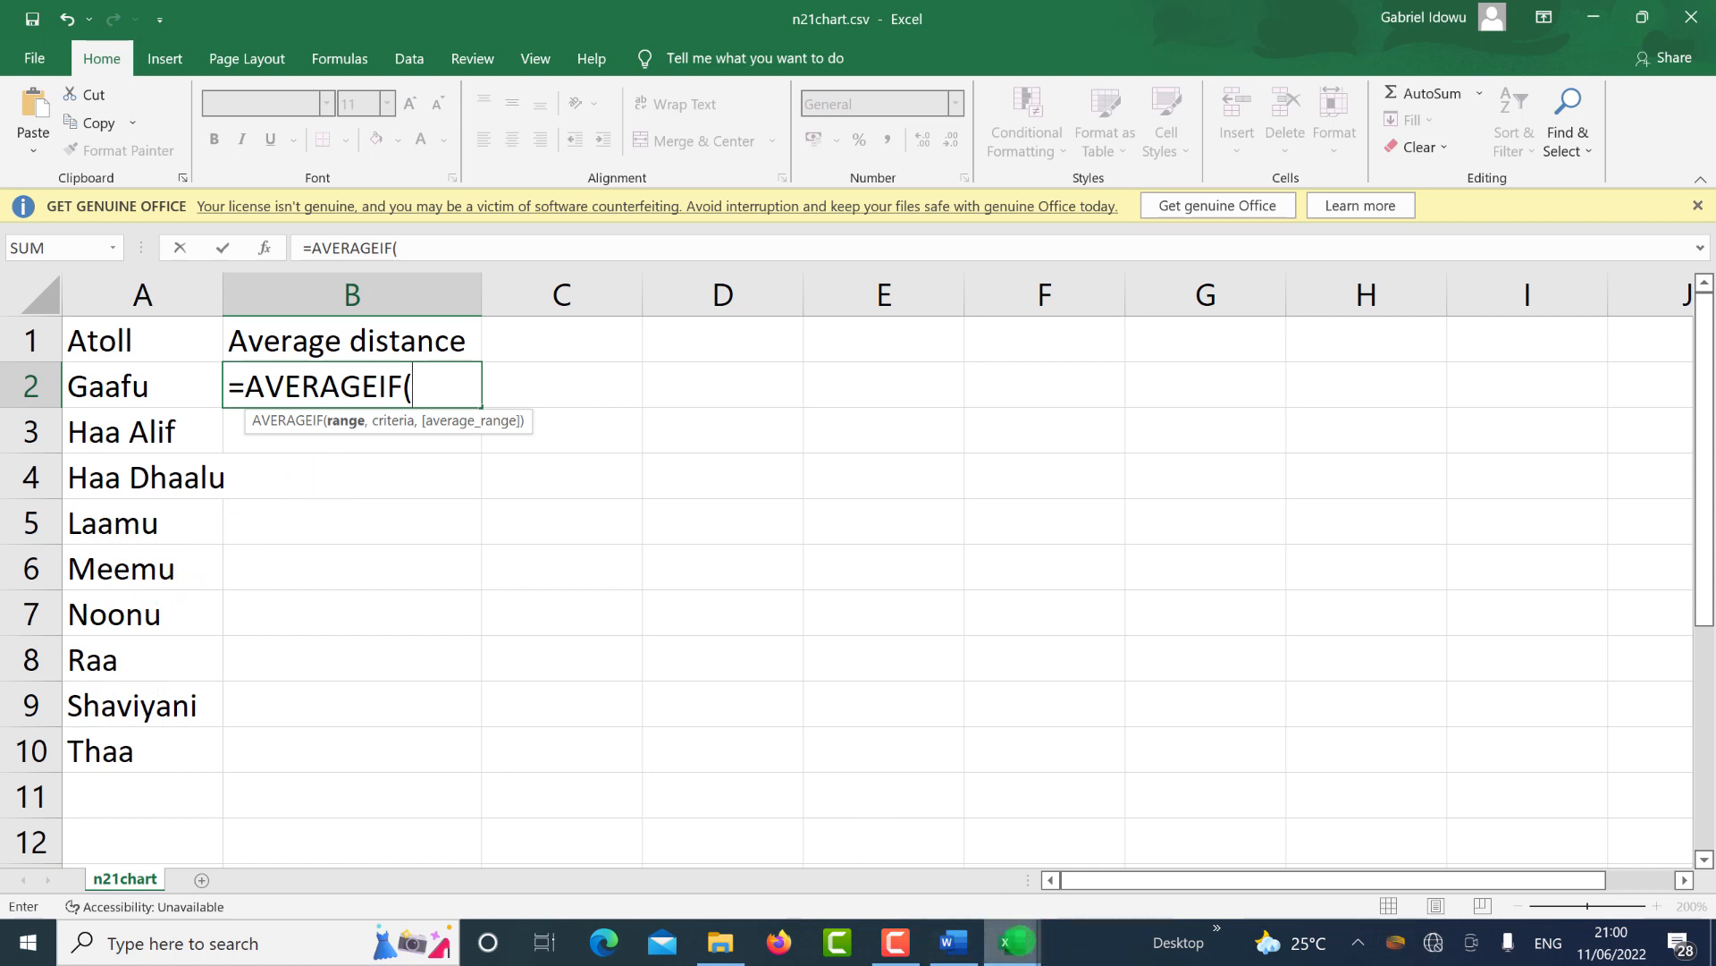
Set the AVERAGEIF range to the atoll names in cells C2:C86 of n21islands.csv.
mouse_move(1014, 940)
left_click(756, 833)
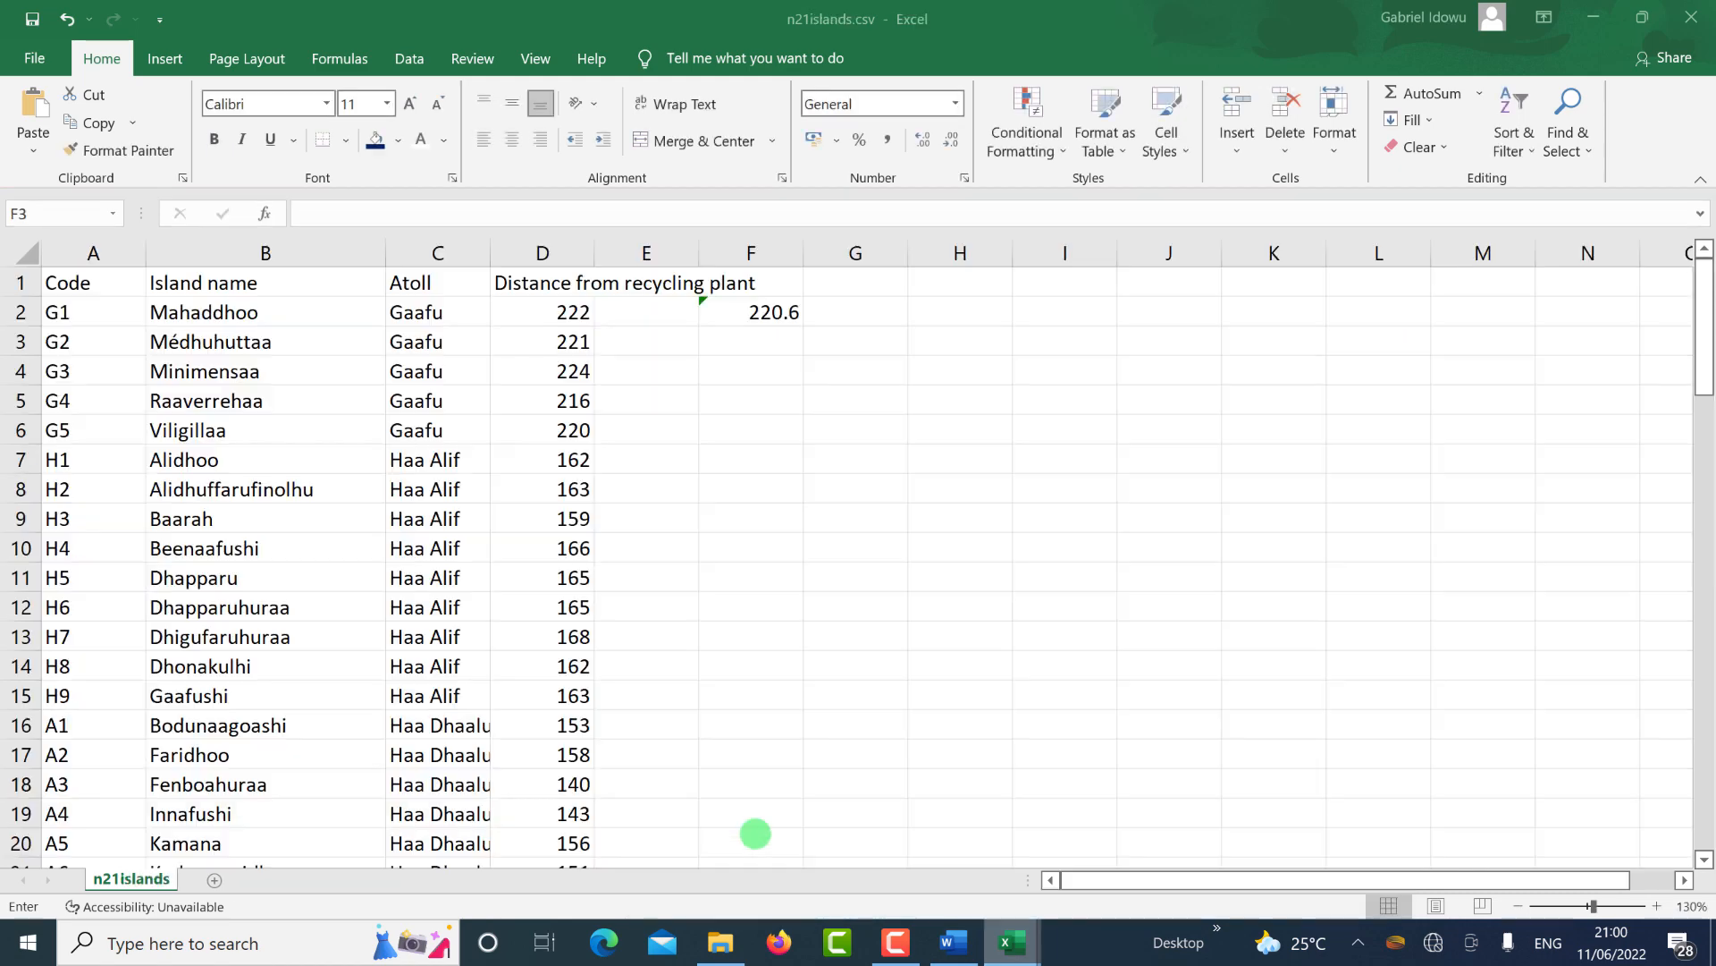
type("=AVERAGEIF(")
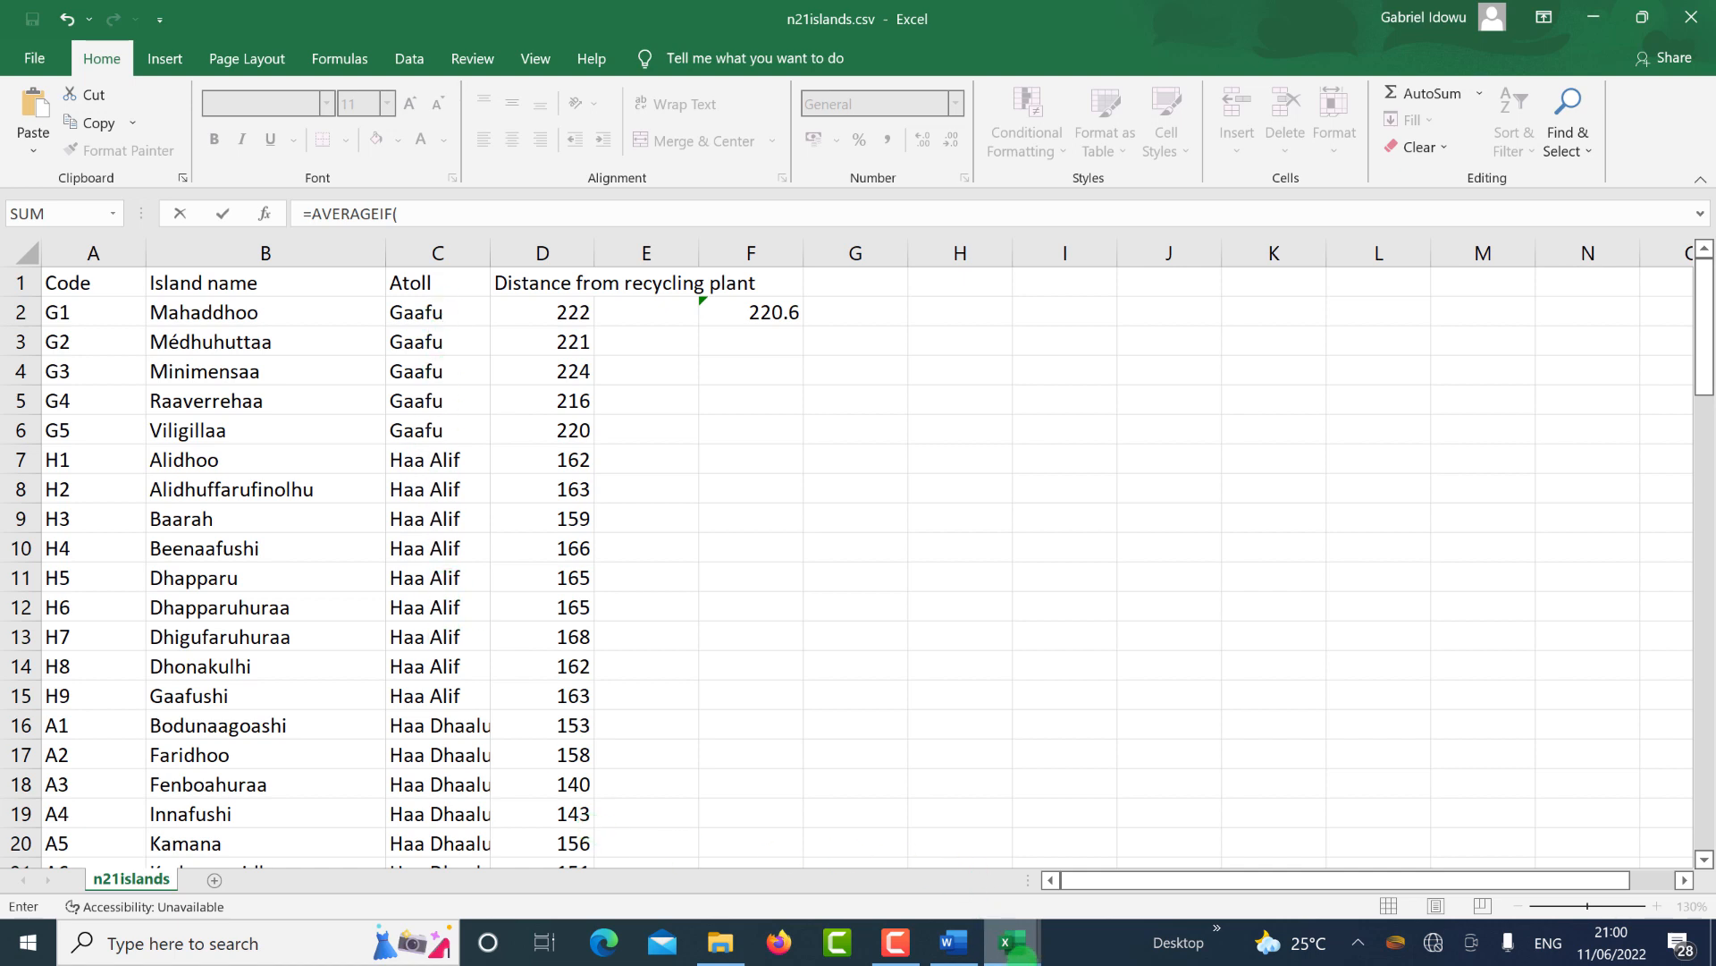
left_click(1022, 952)
left_click(1166, 902)
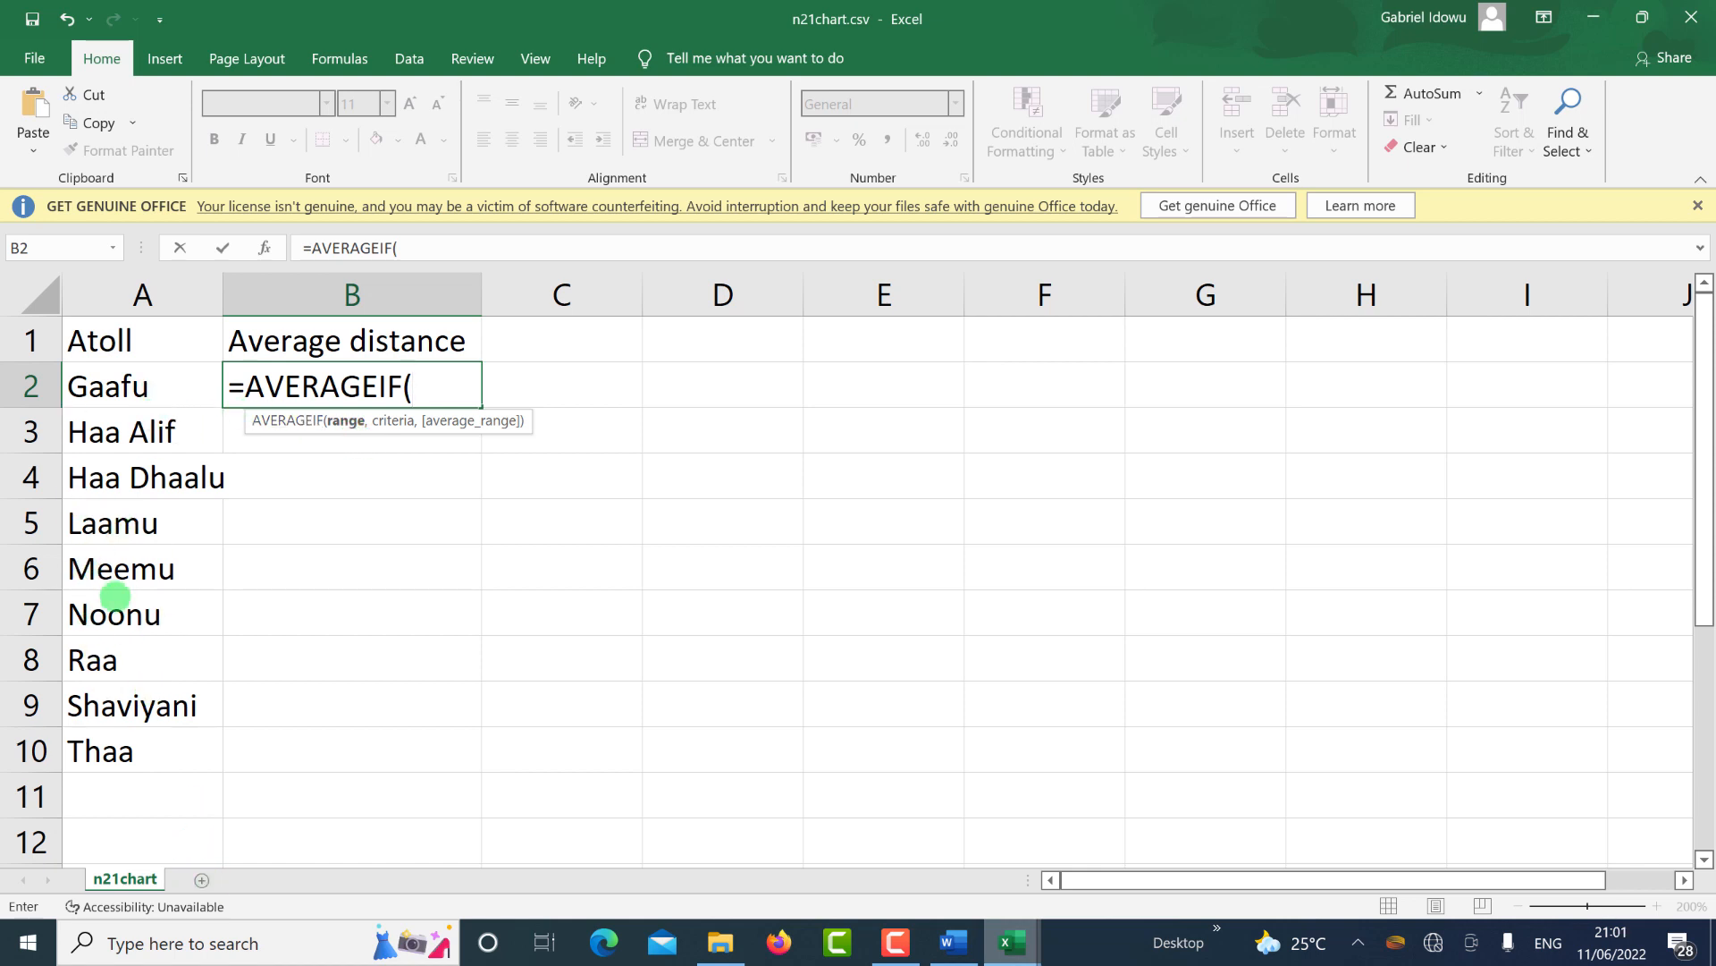
mouse_move(1006, 954)
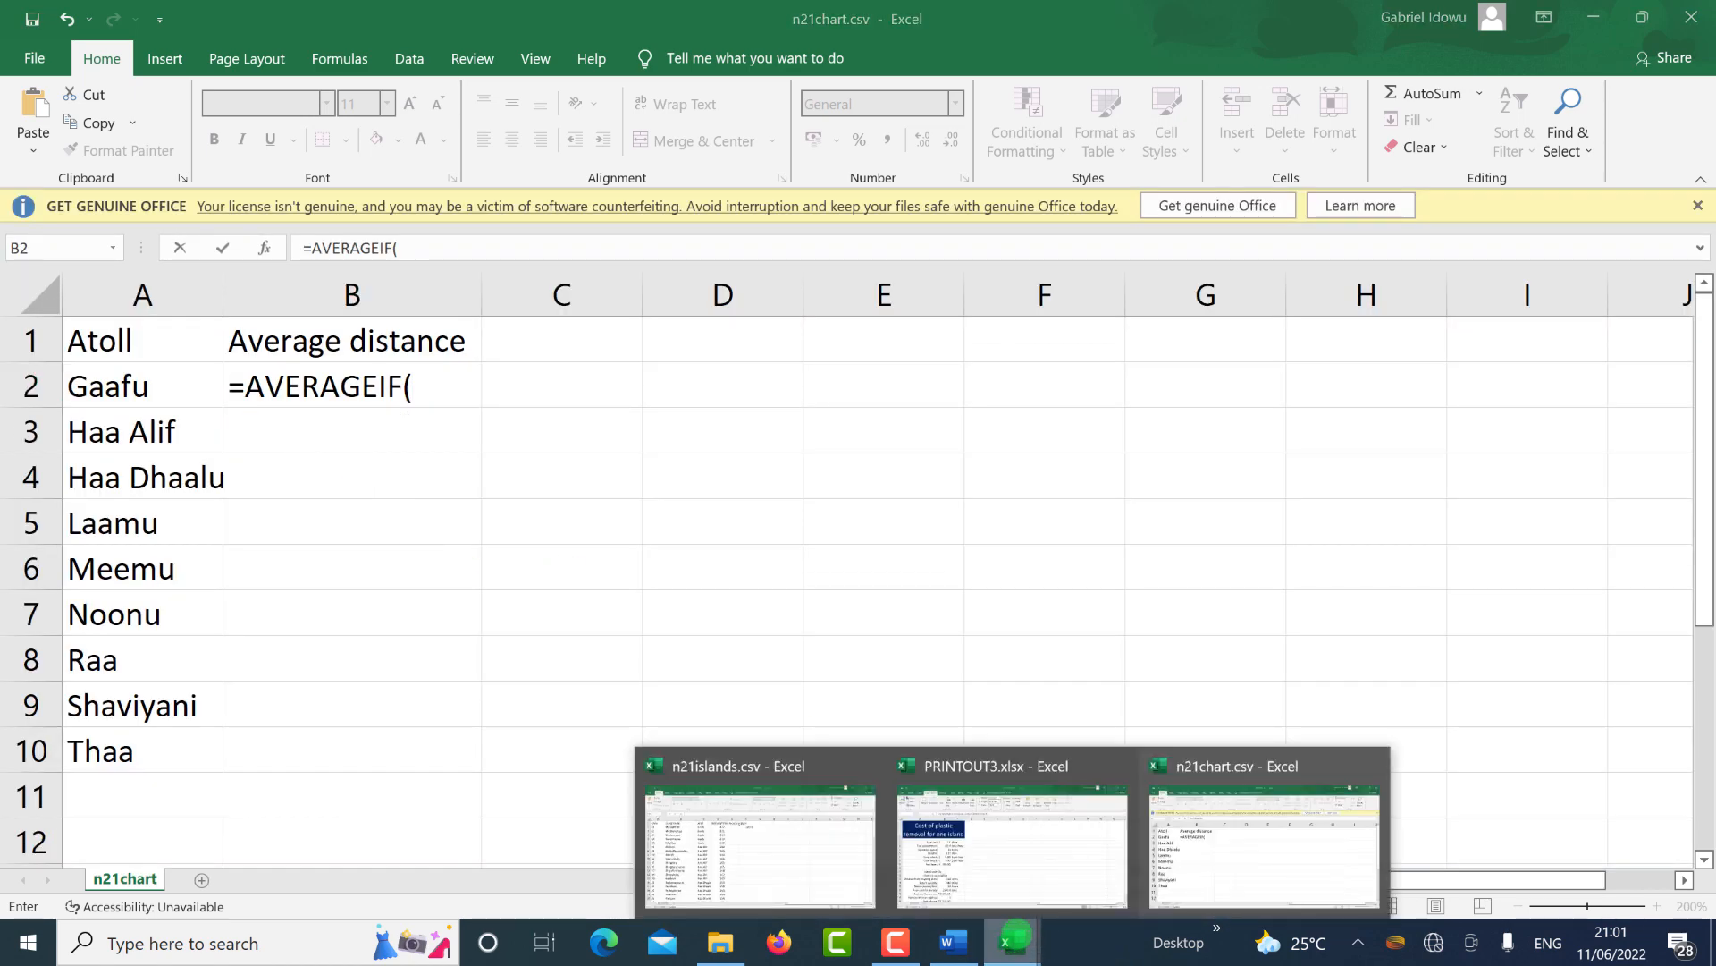
left_click(738, 854)
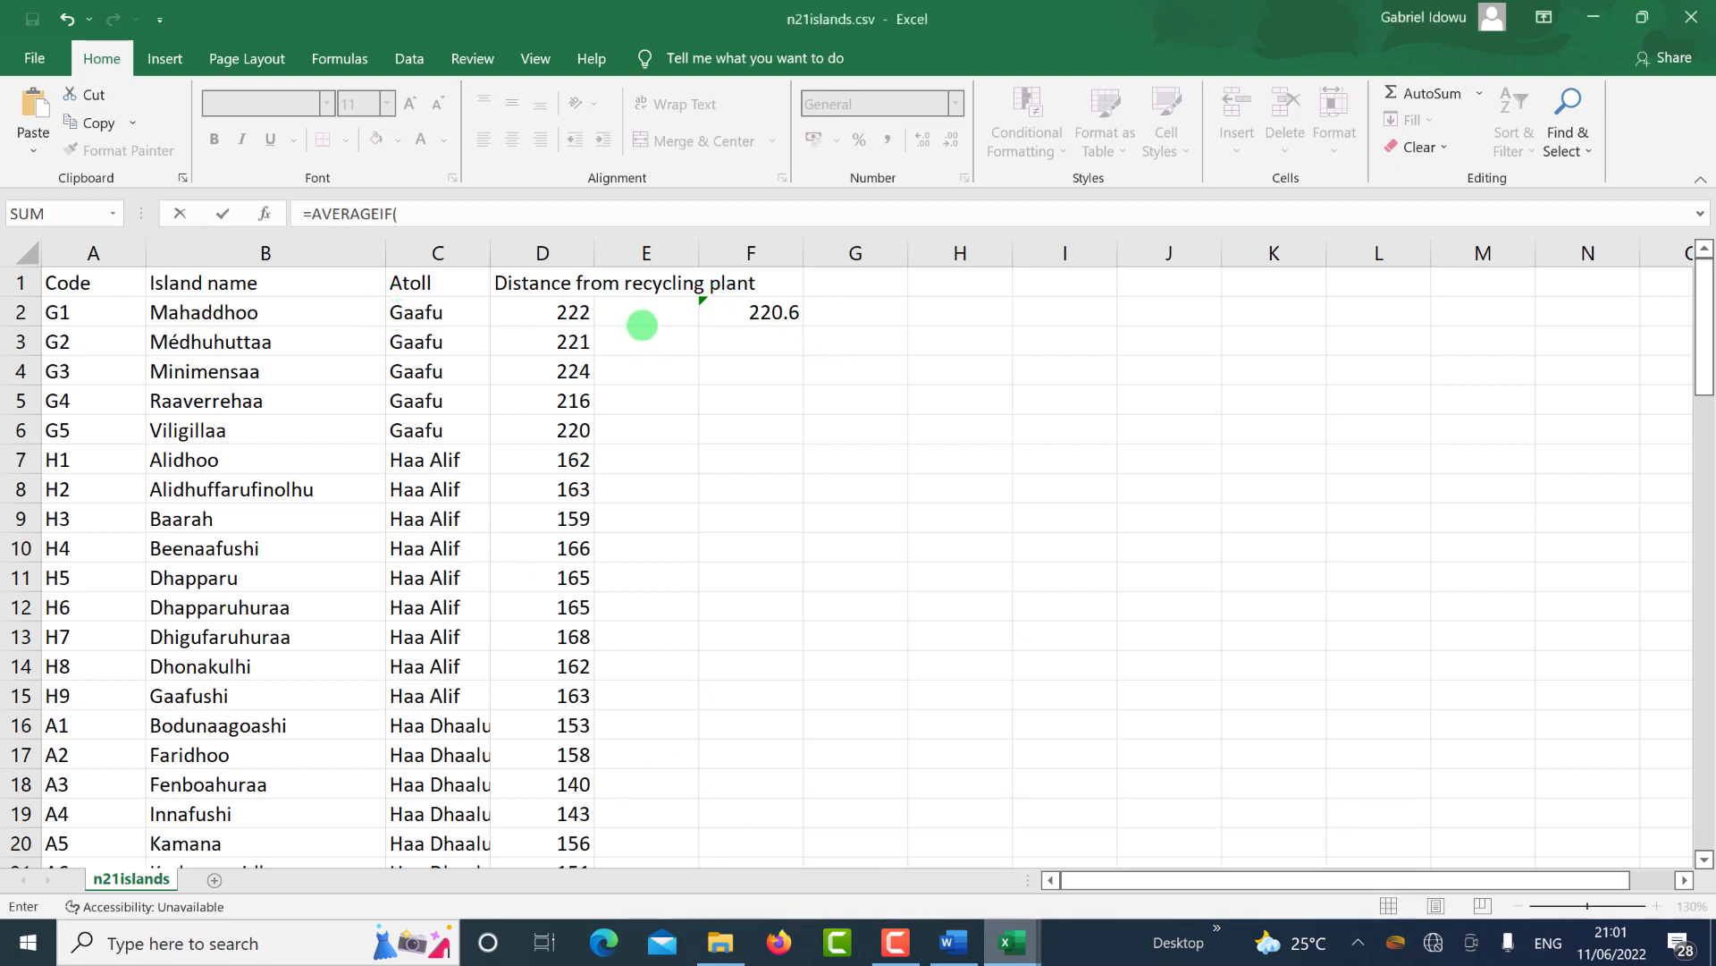
left_click(428, 313)
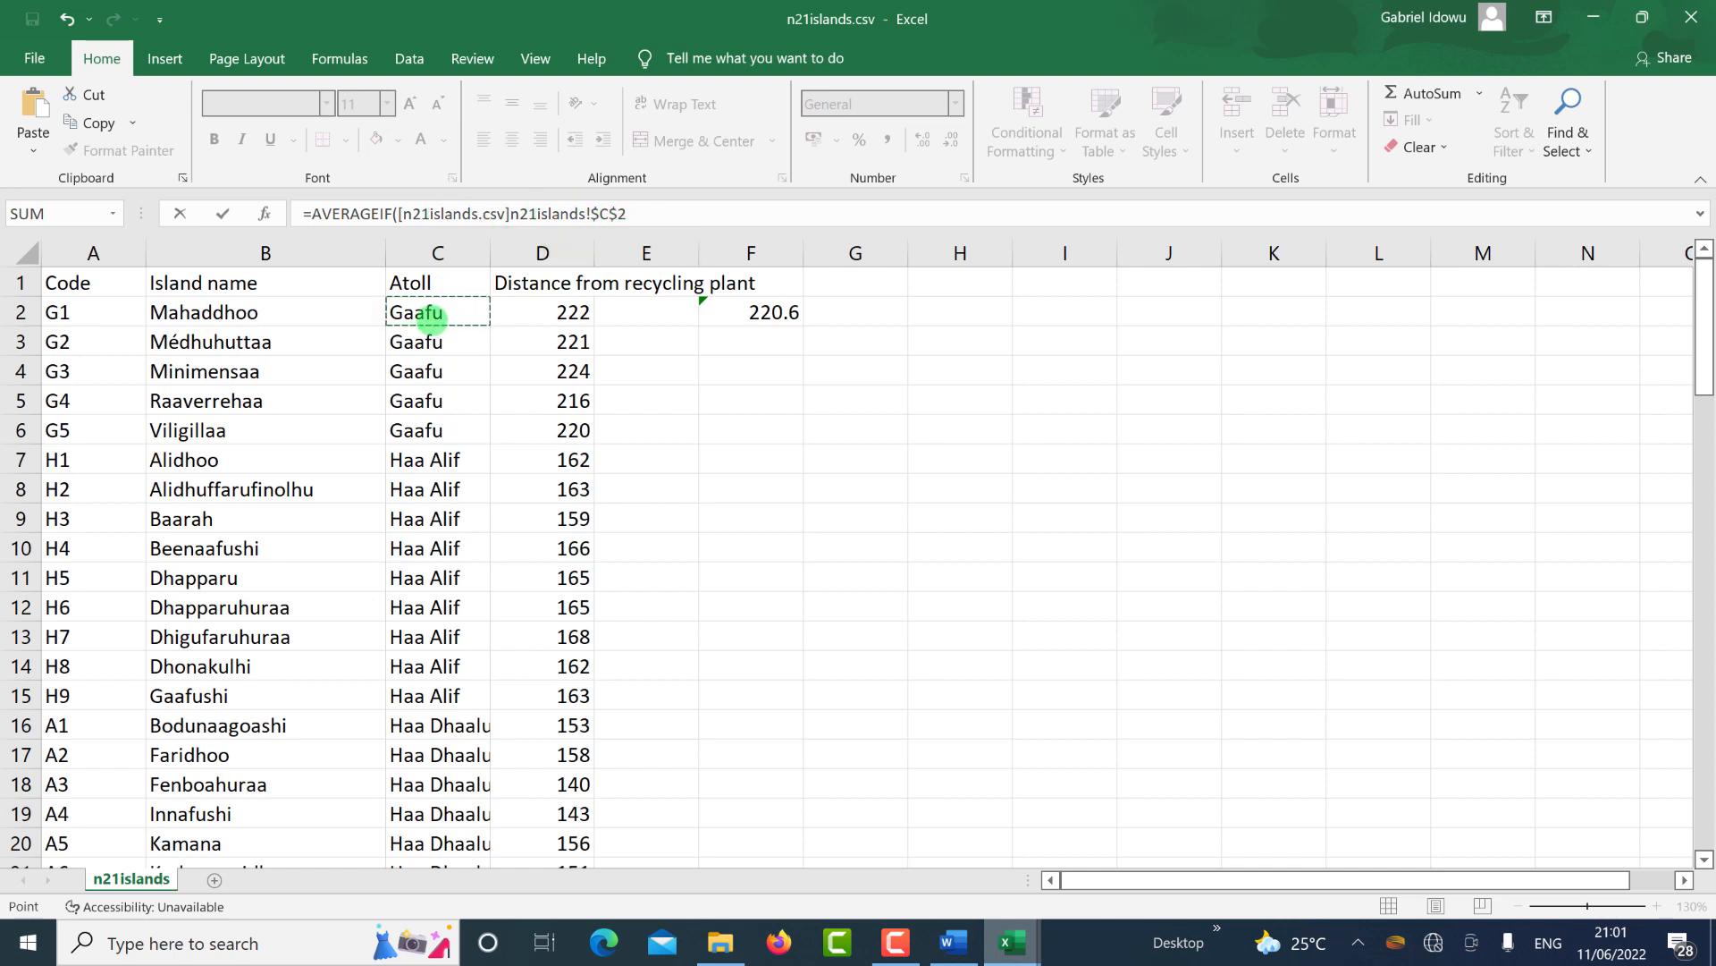
key("ctrl+shift+Down")
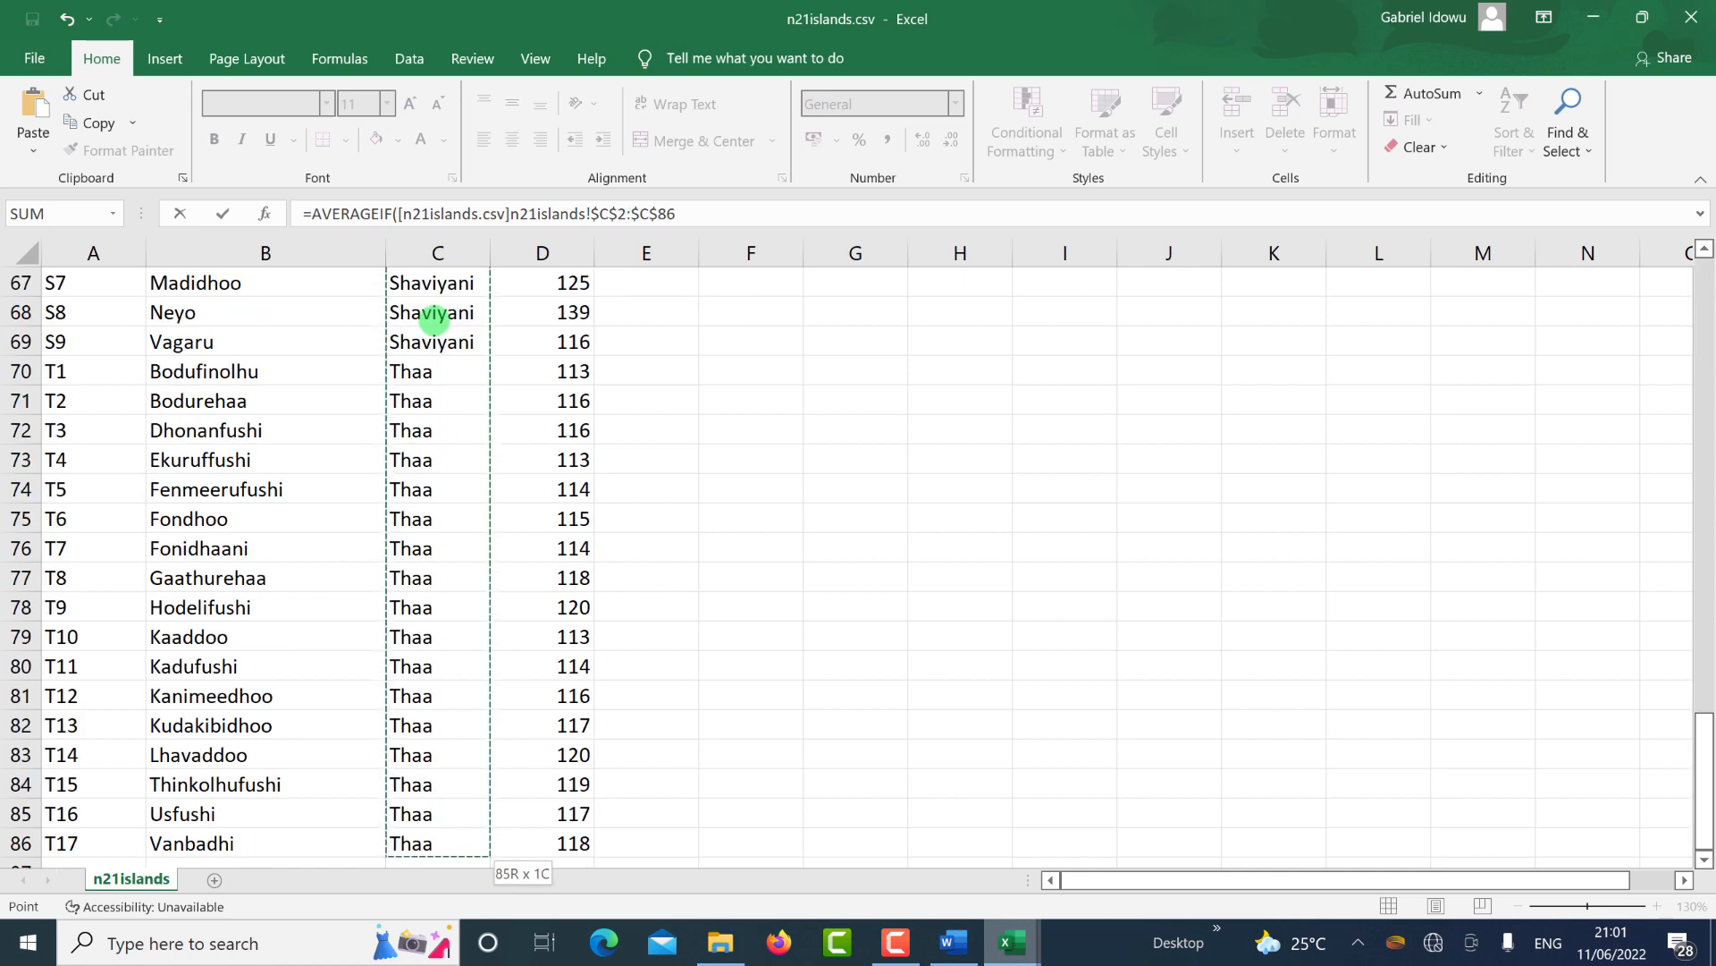
type(",")
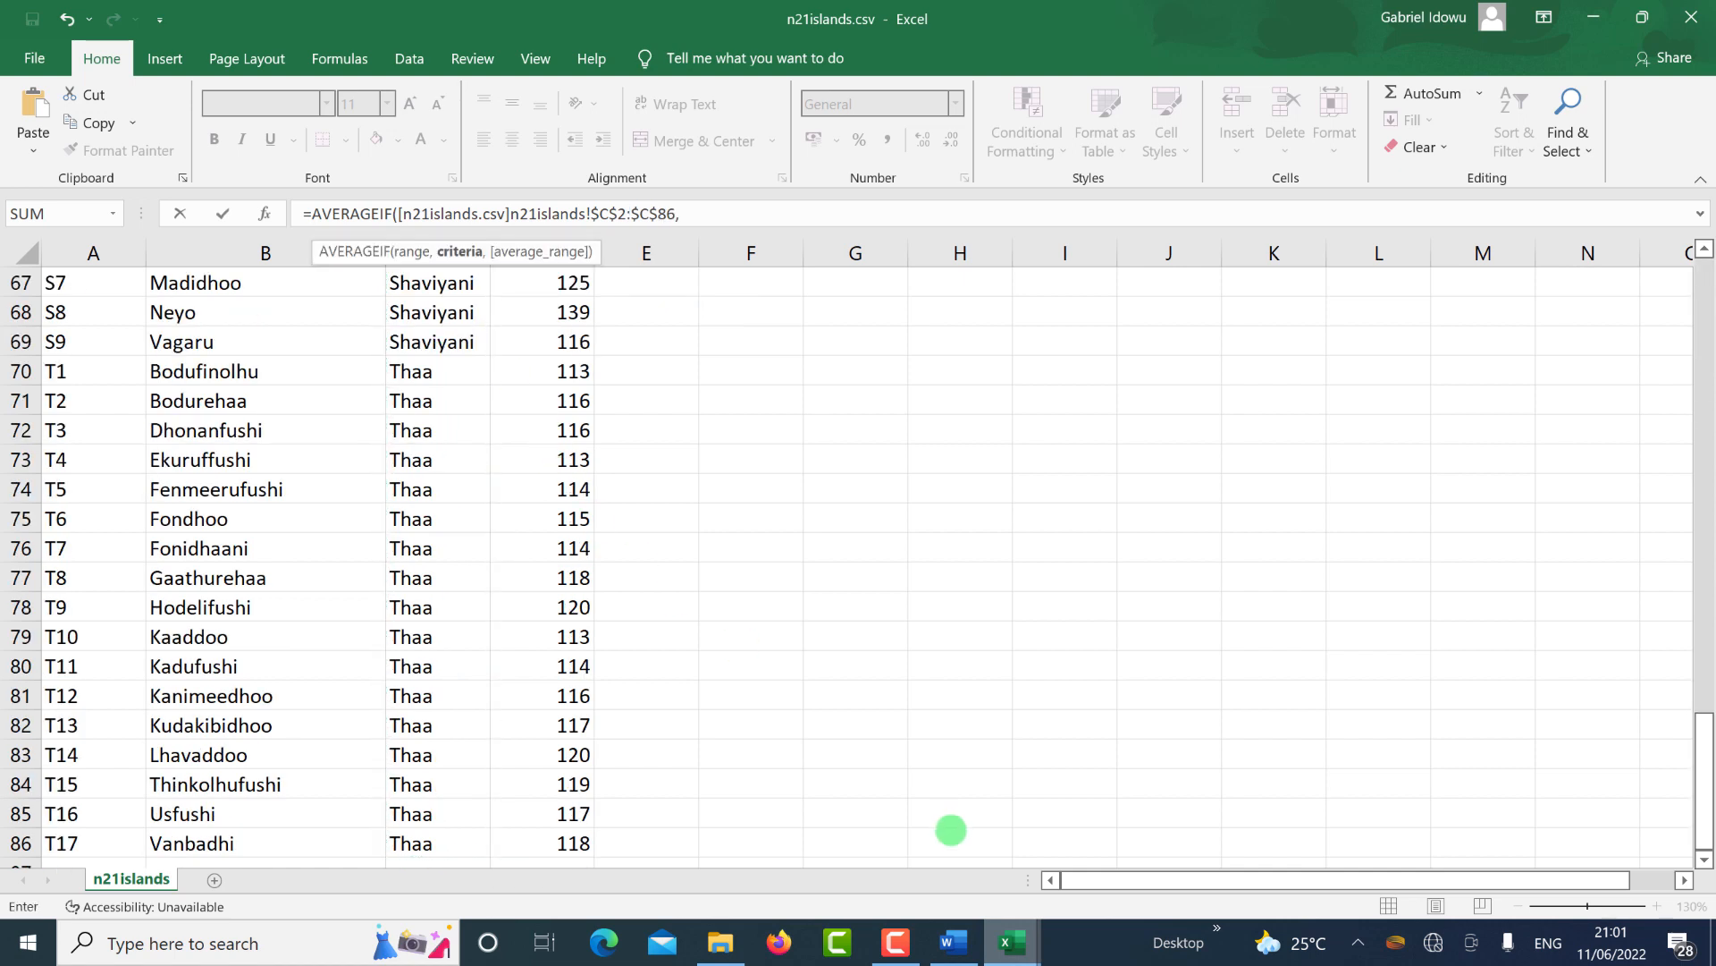
Return to n21chart.csv and set the AVERAGEIF criterion to cell A2.
mouse_move(1012, 941)
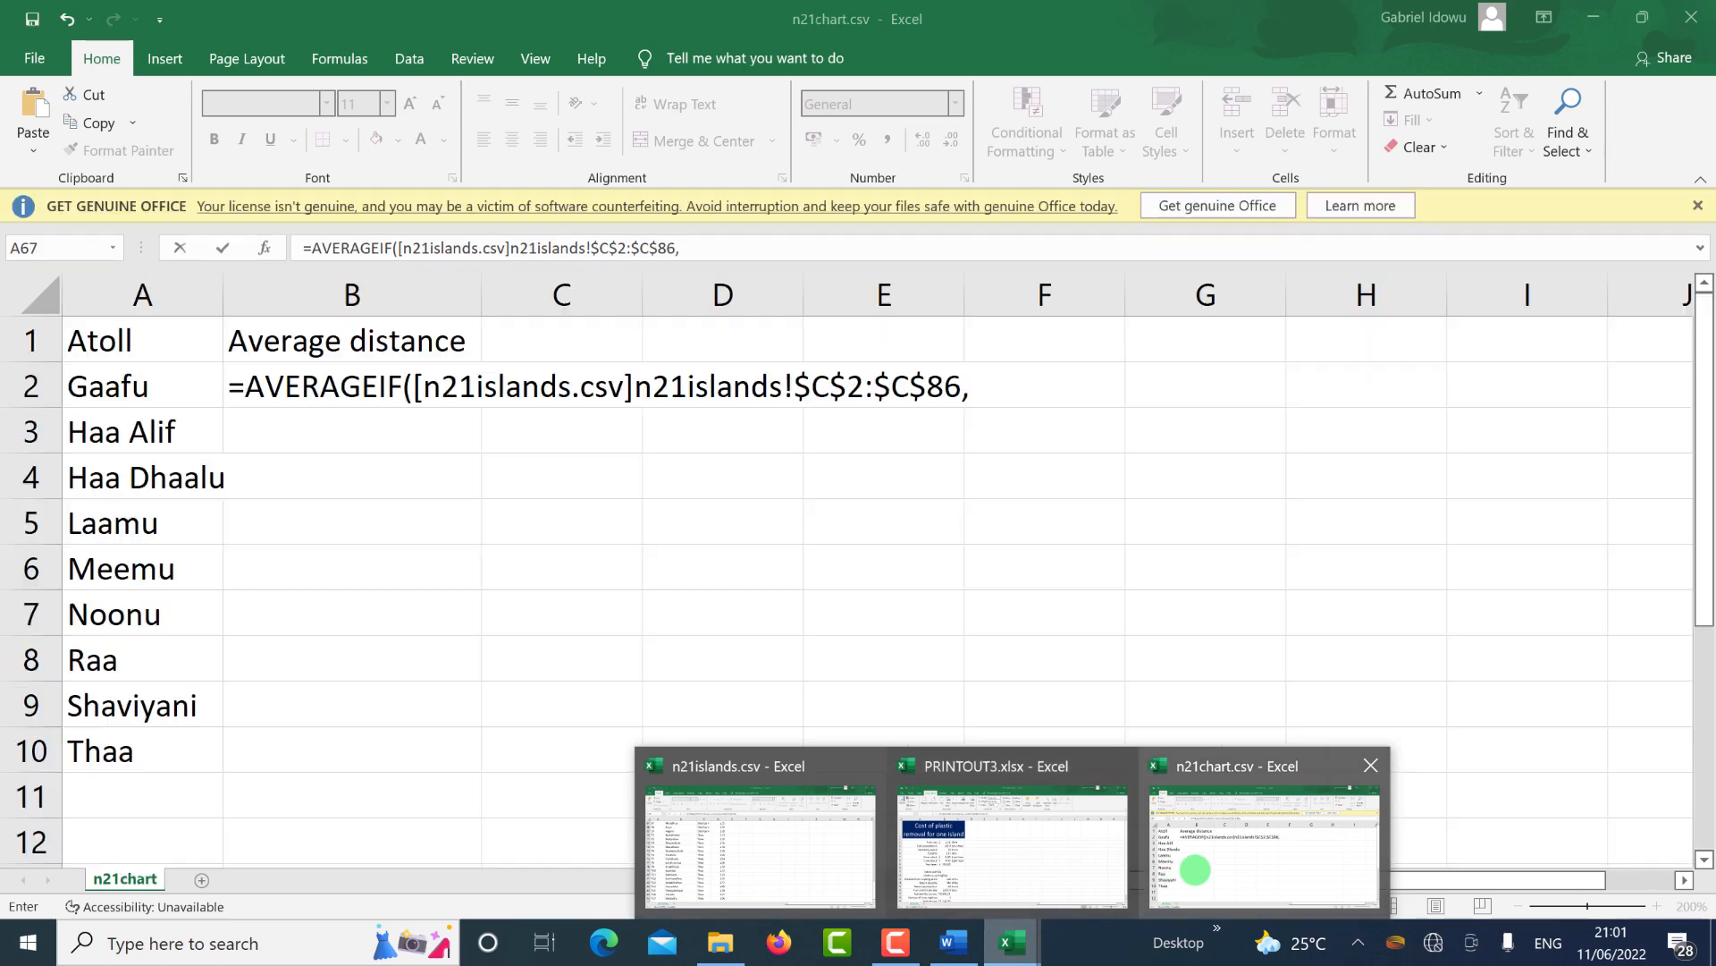
left_click(1194, 870)
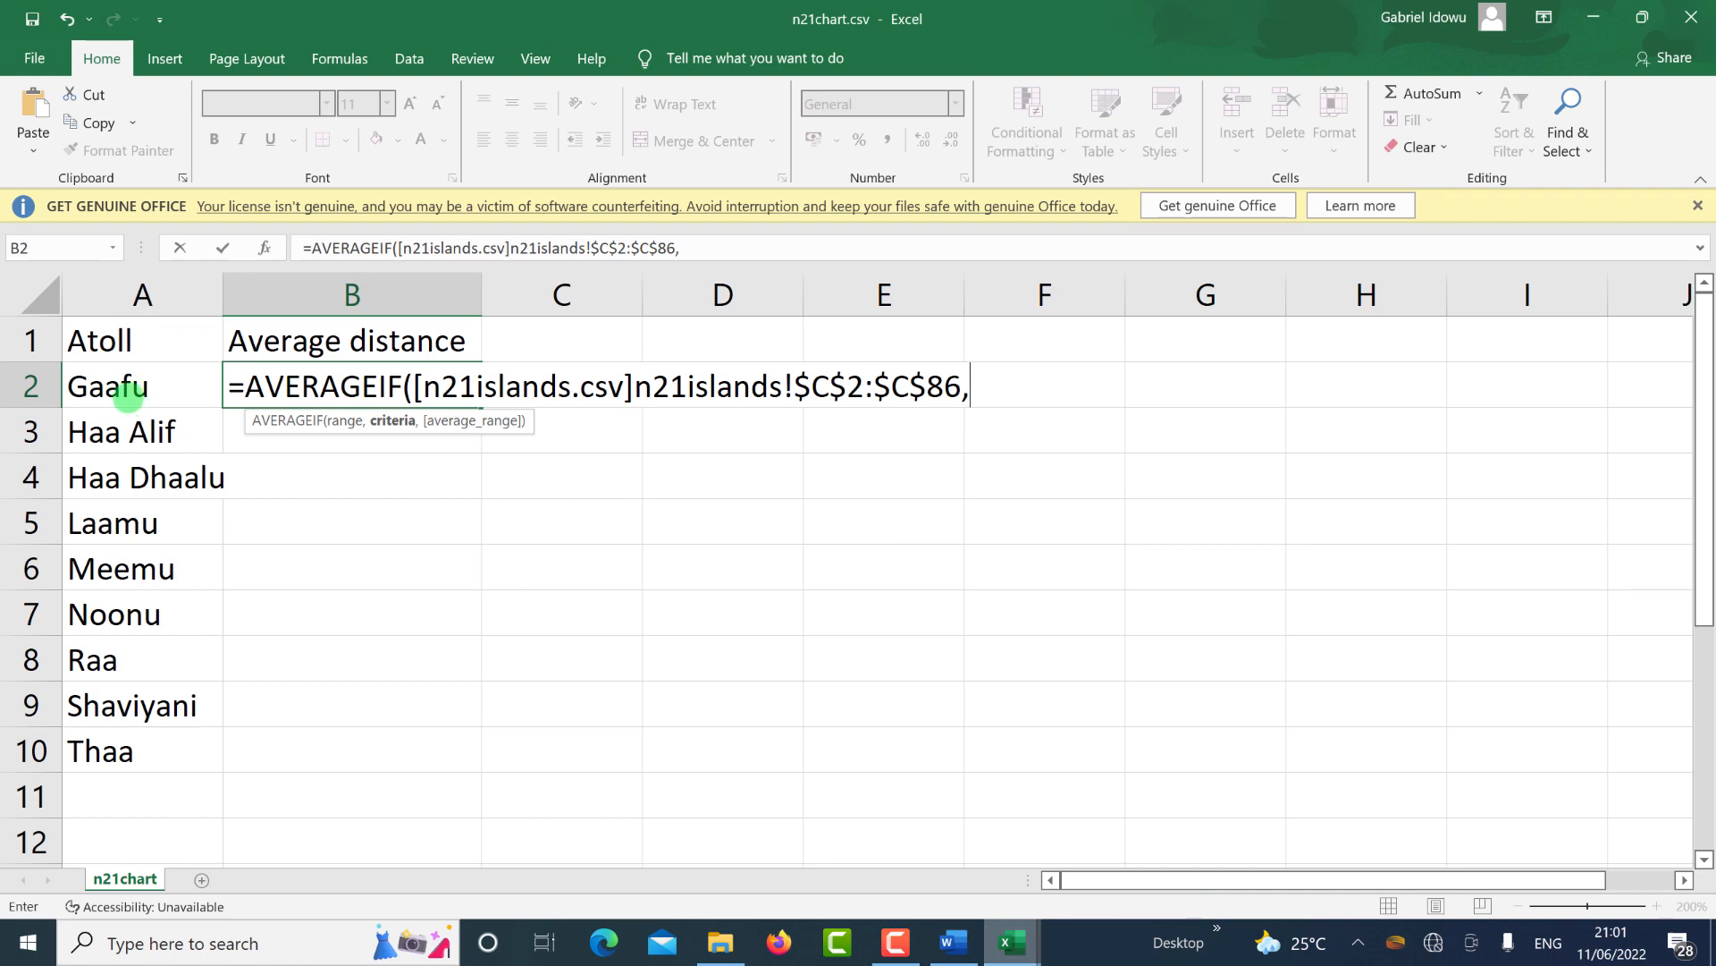
left_click(128, 397)
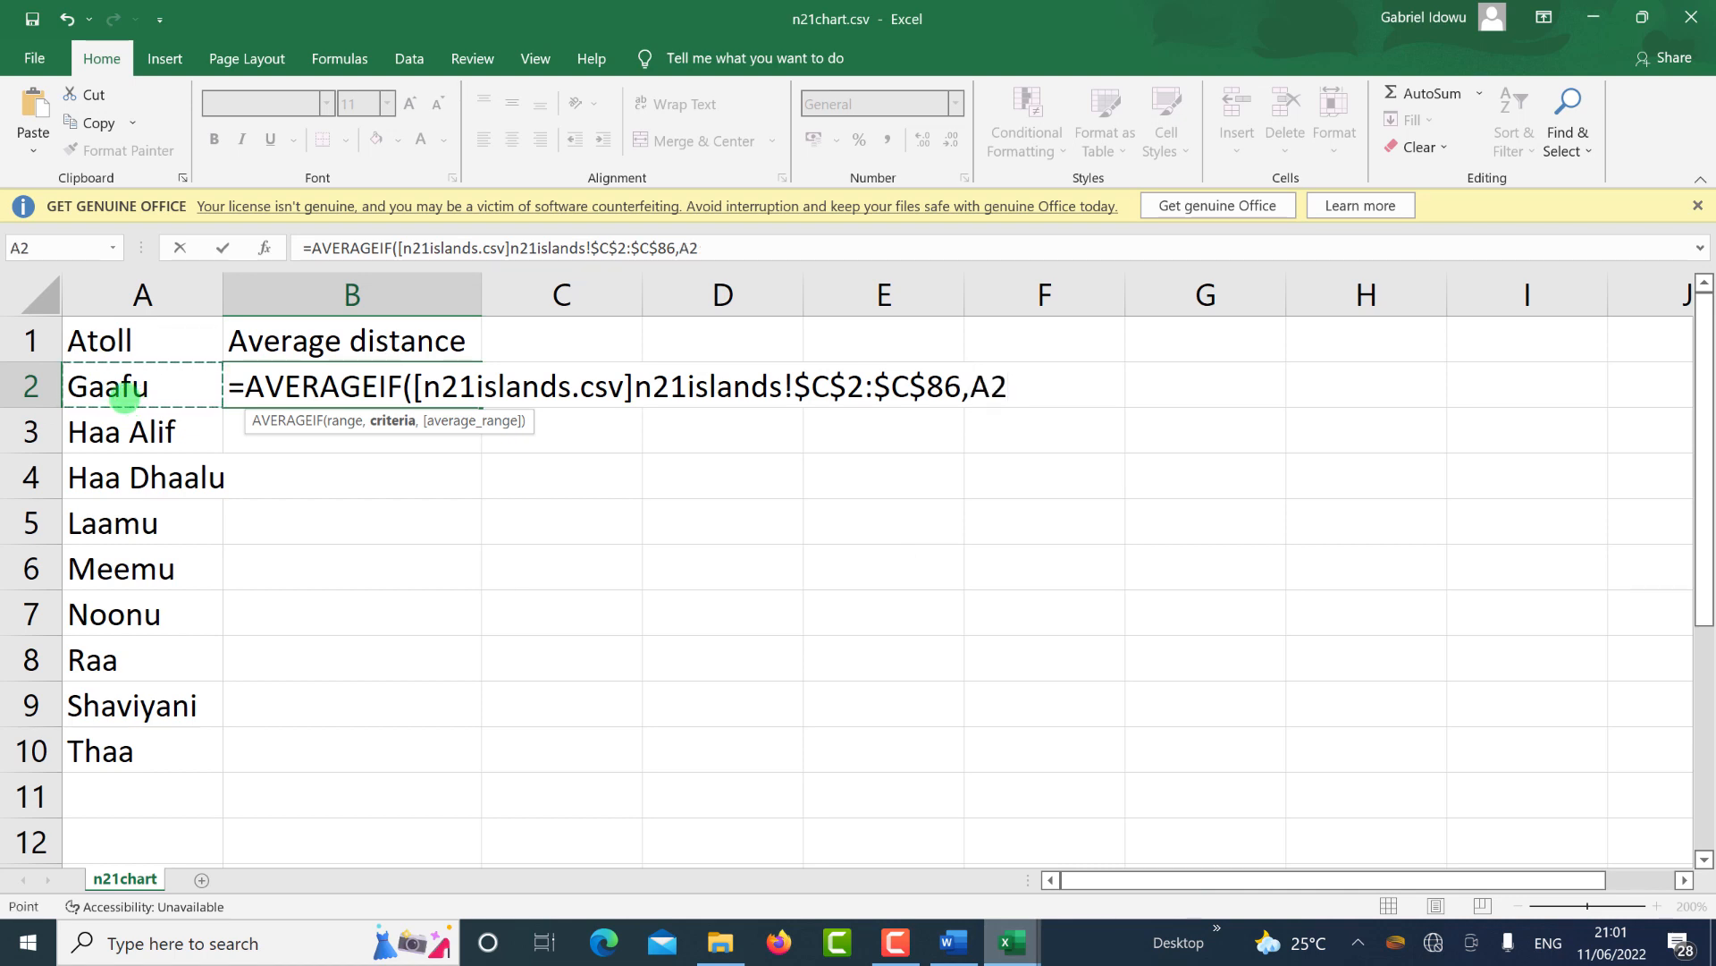
type(",")
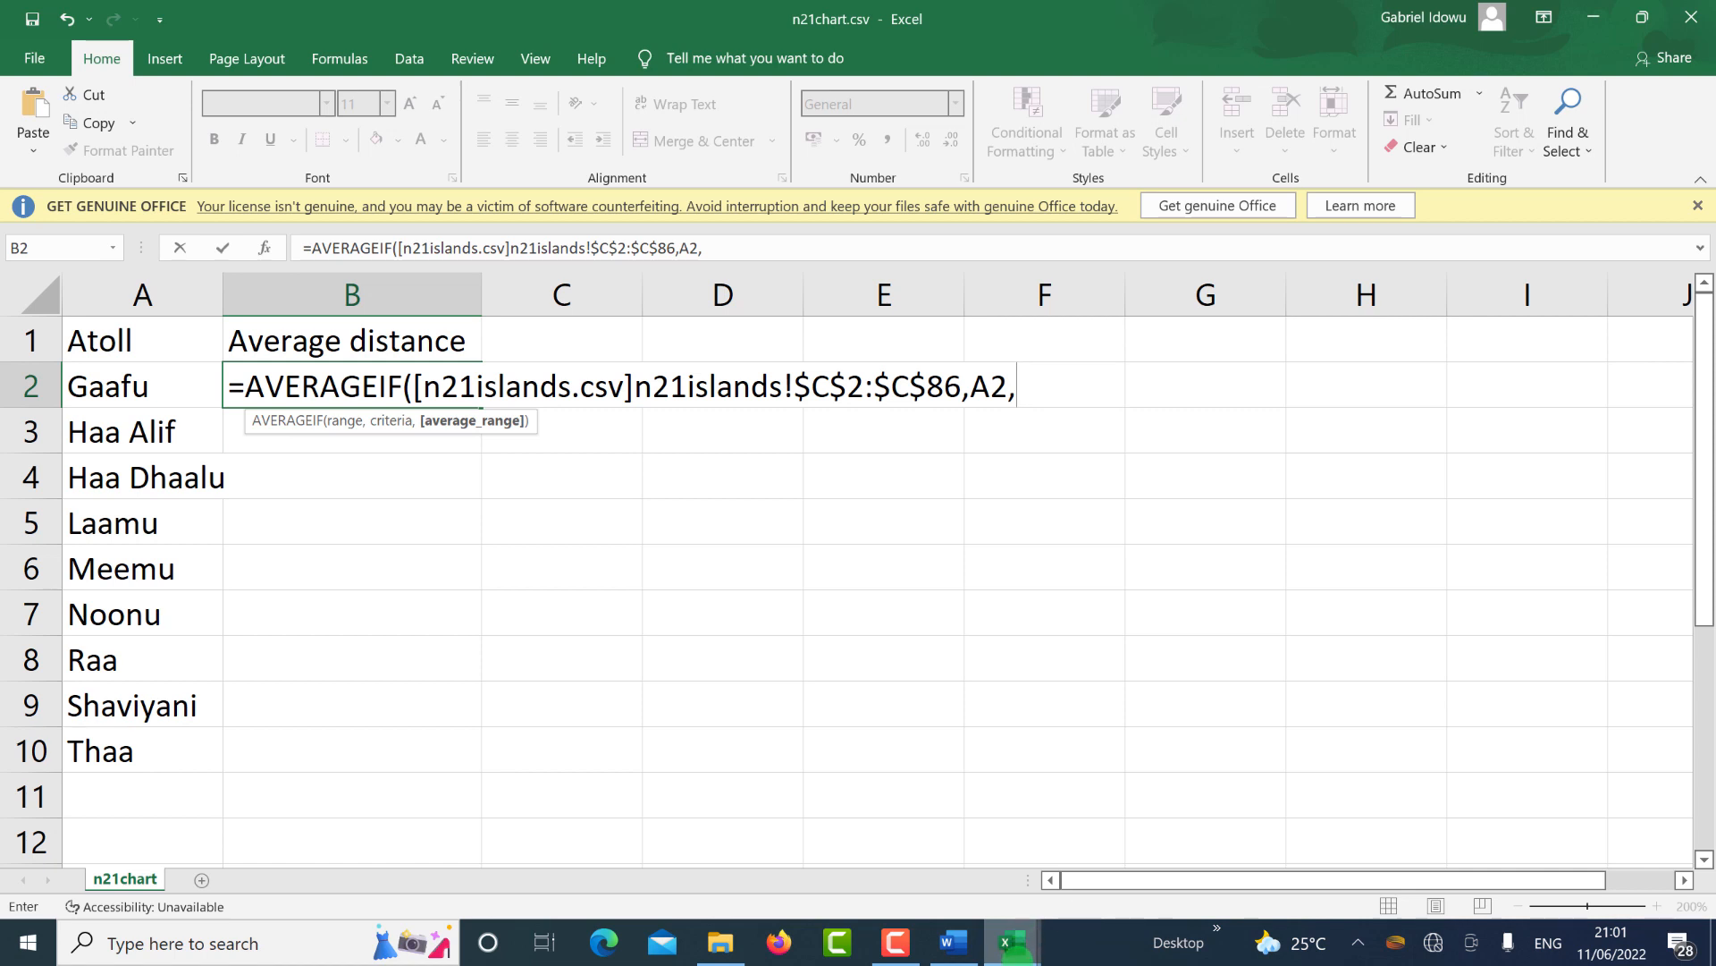
Set the average range to the distances in D2:D86 of n21islands.csv, complete the formula and review it in cell B2.
left_click(1012, 943)
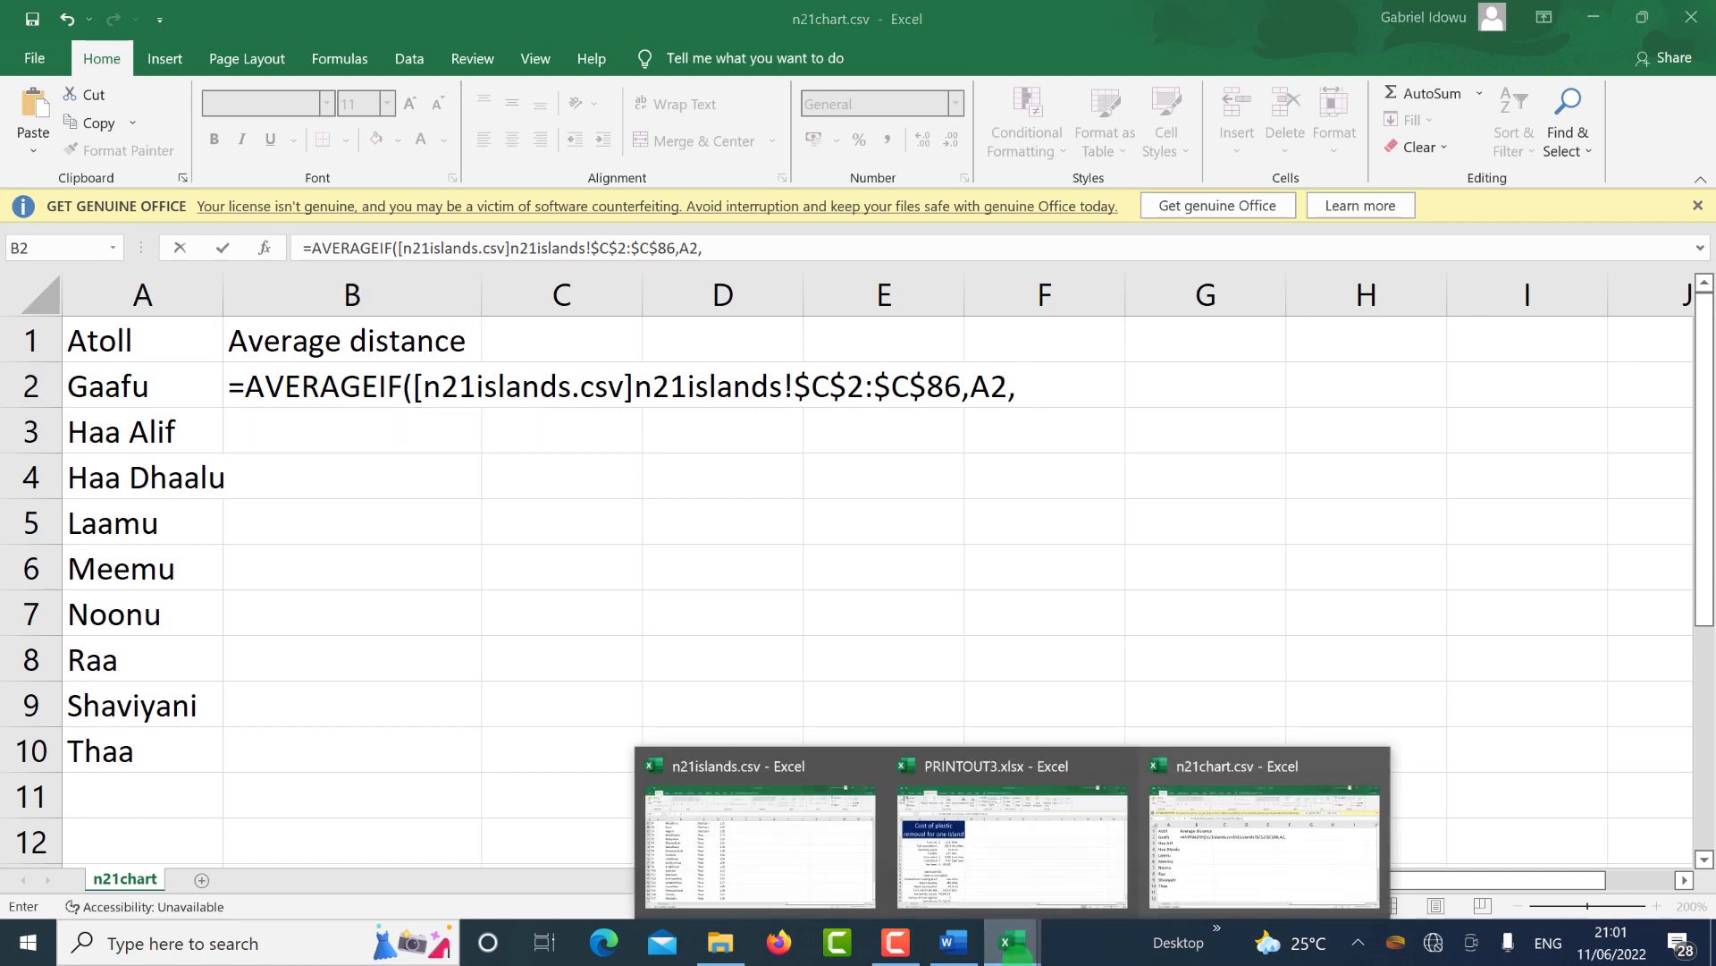
left_click(702, 841)
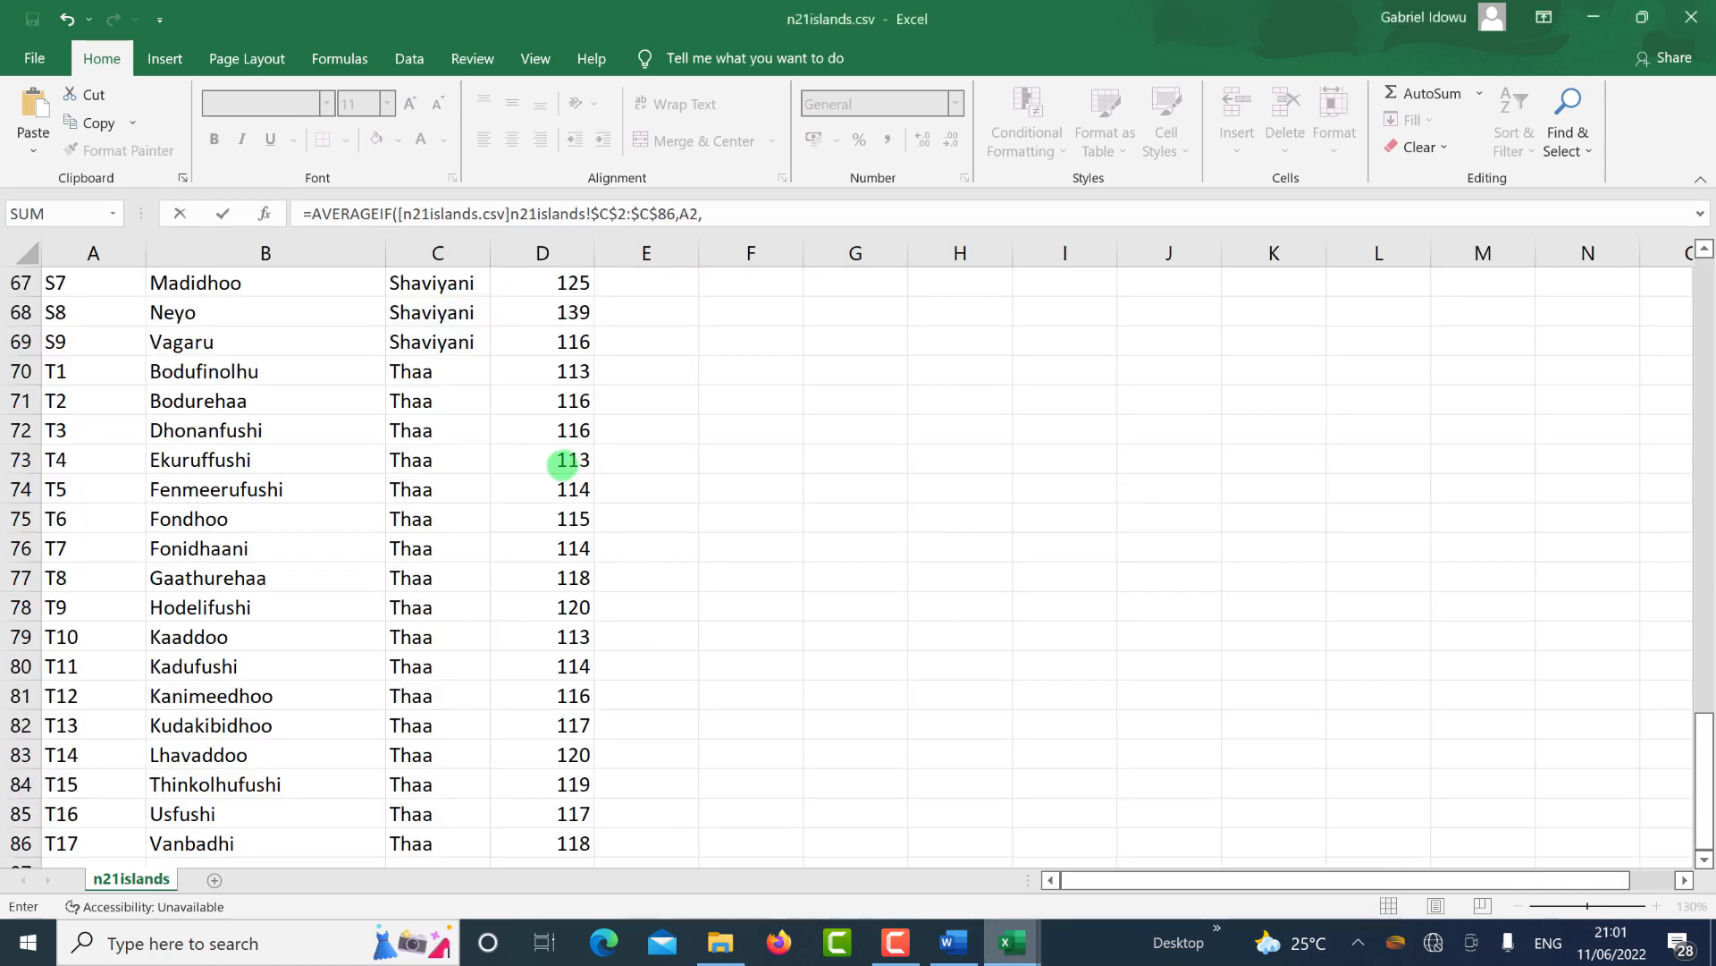
scroll(563, 462, "up", 20)
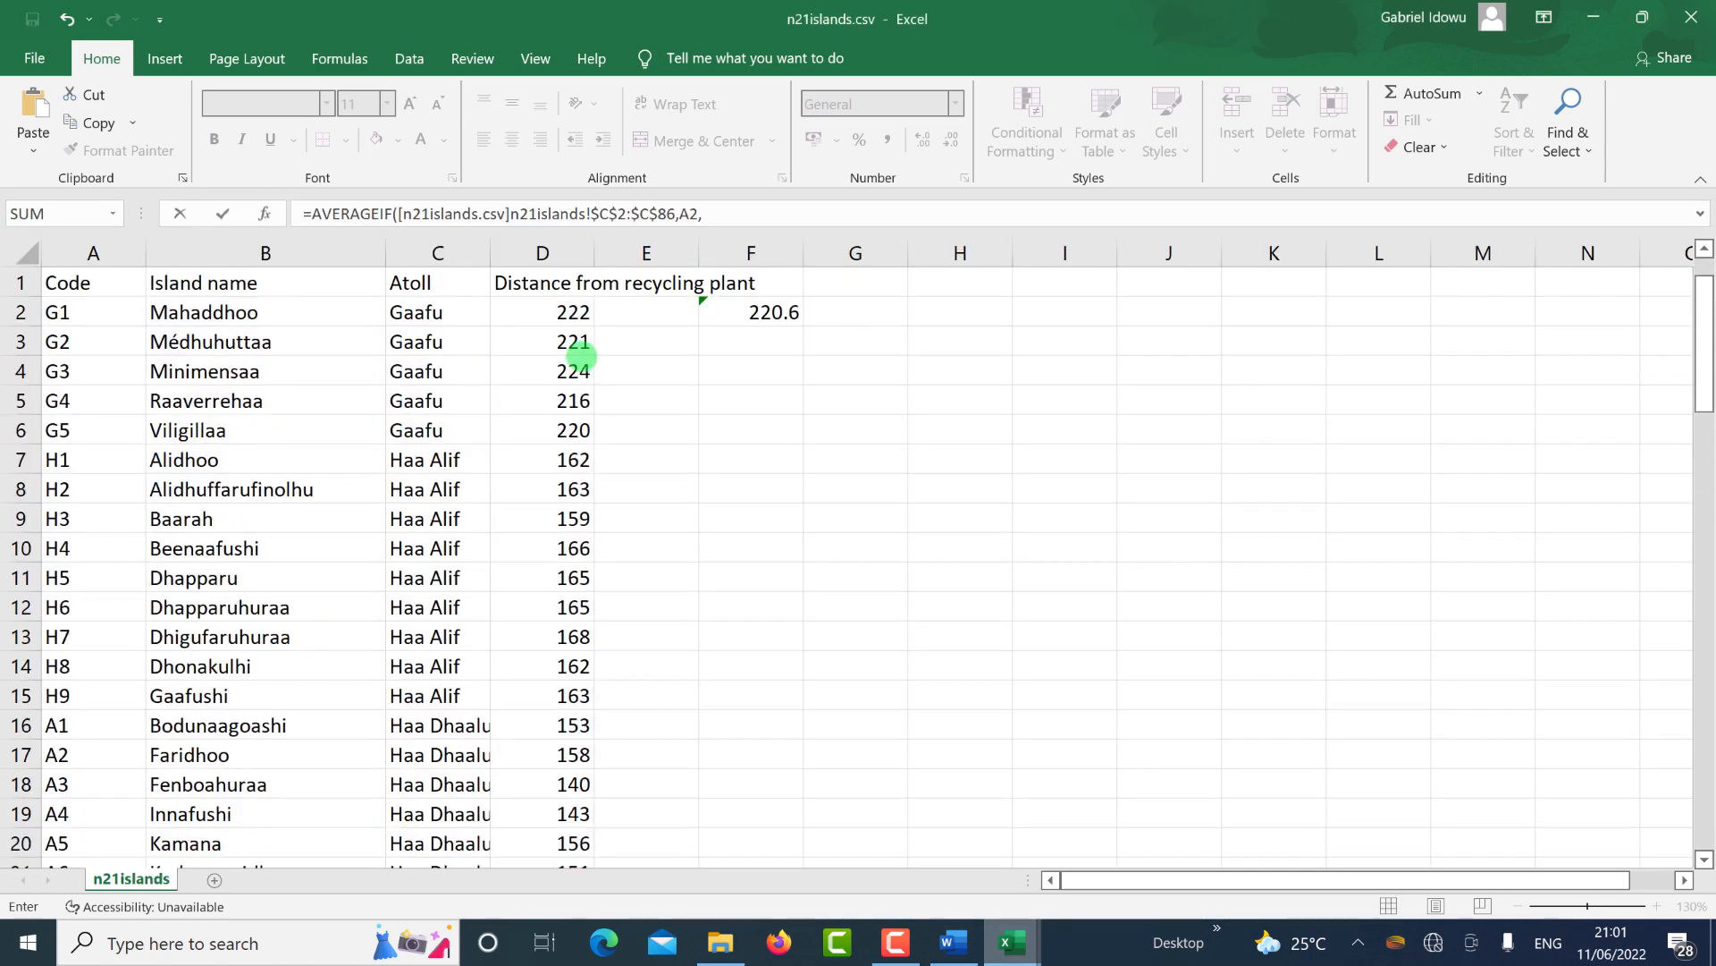
left_click(562, 313)
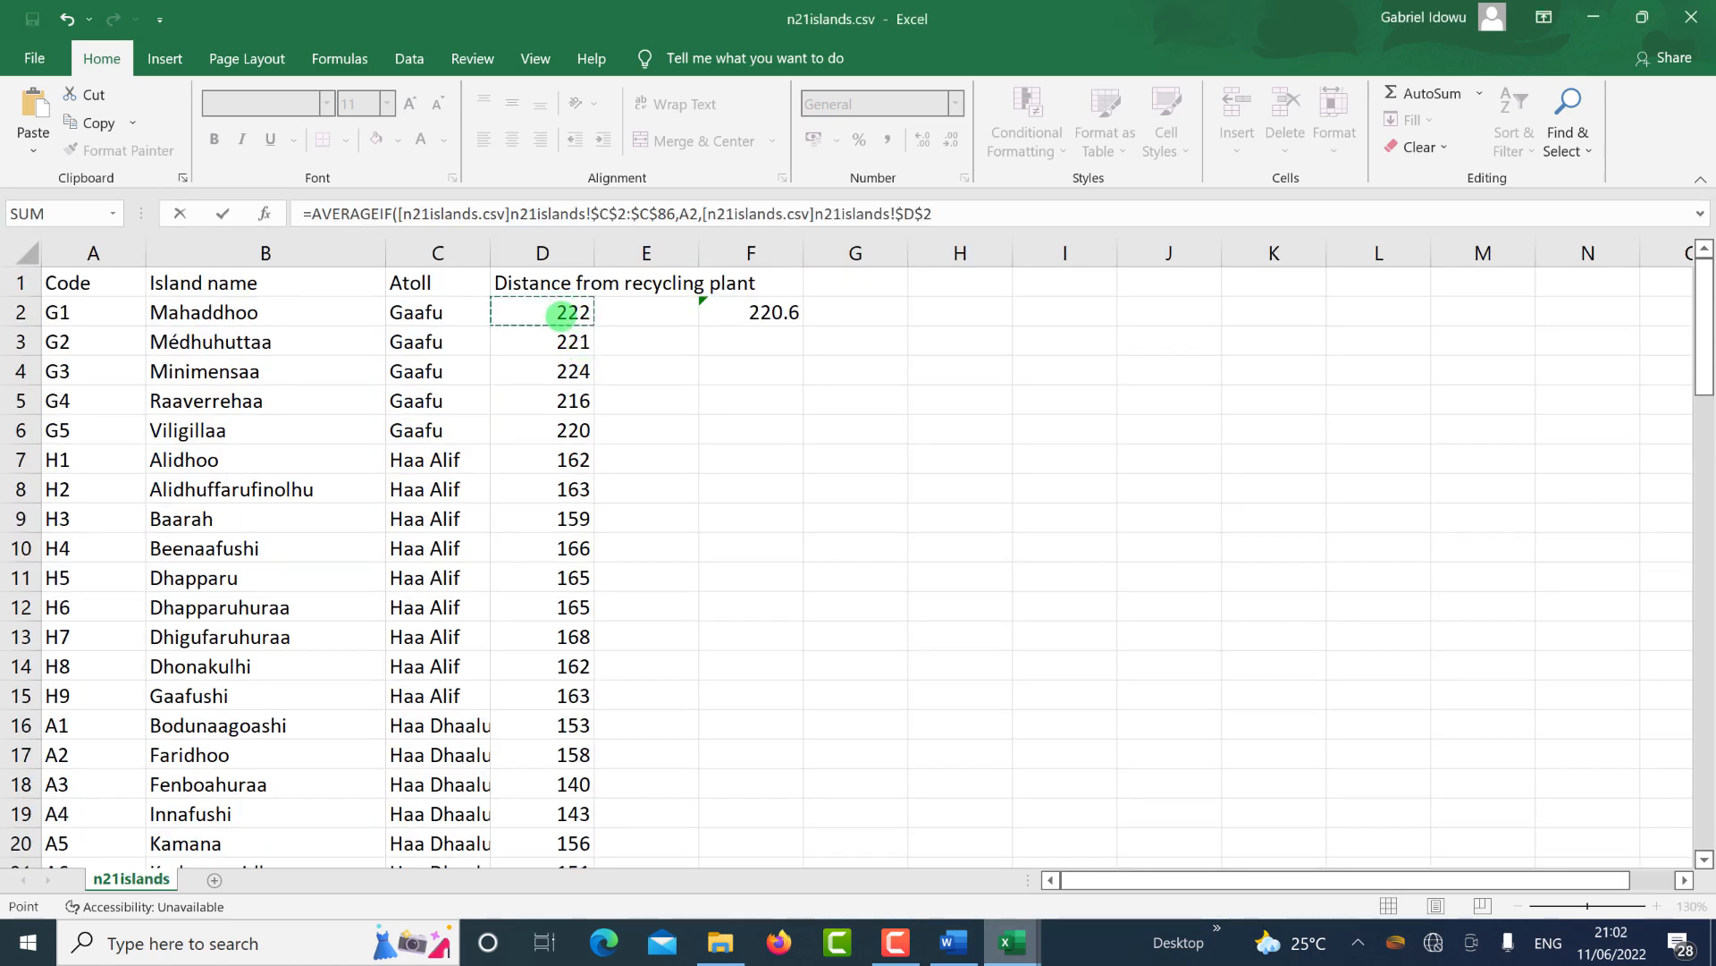
key("ctrl+shift+Down")
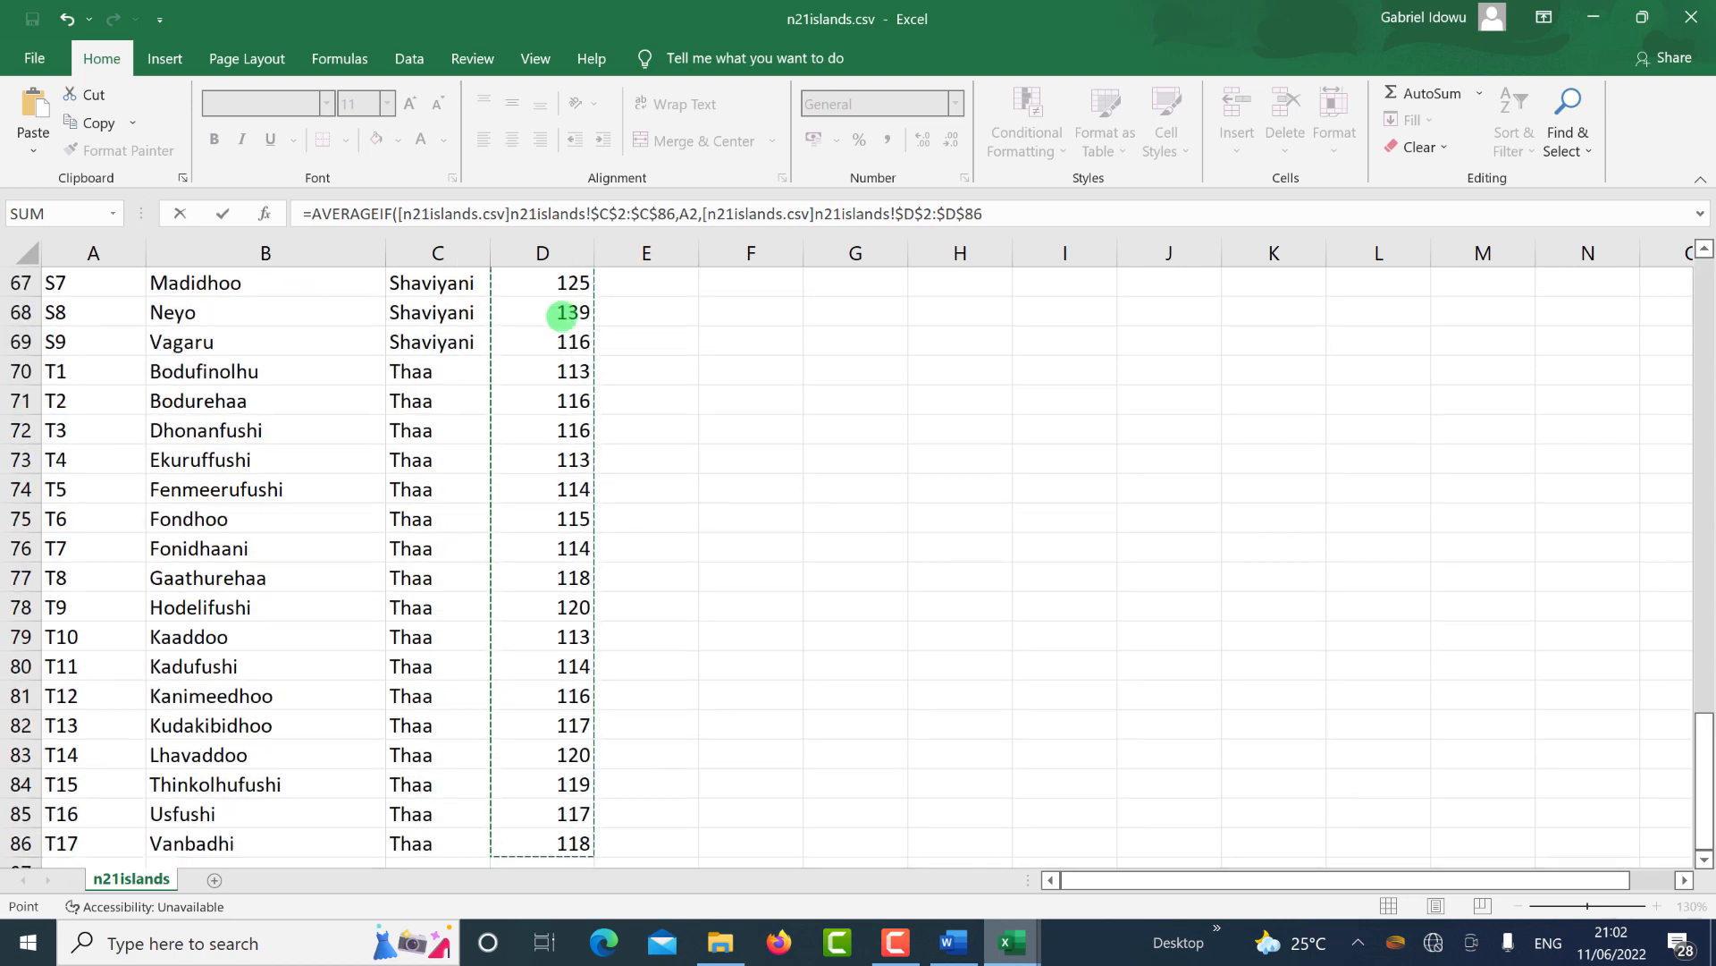
type(")")
key("Return")
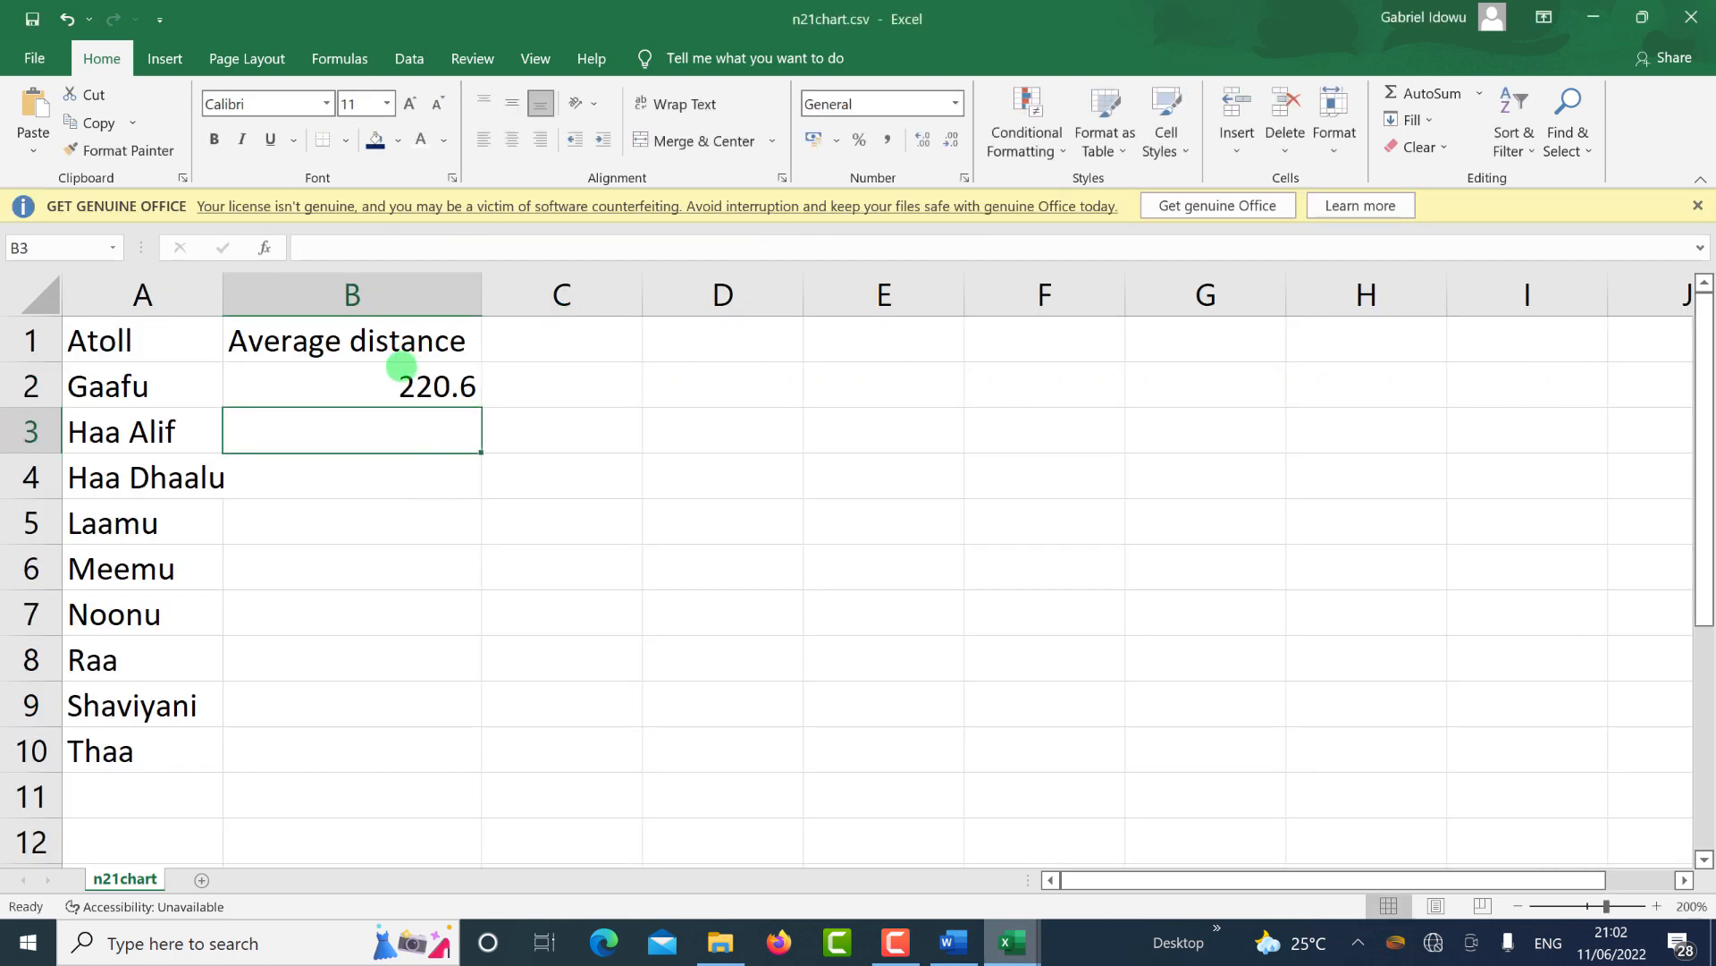
left_click(394, 383)
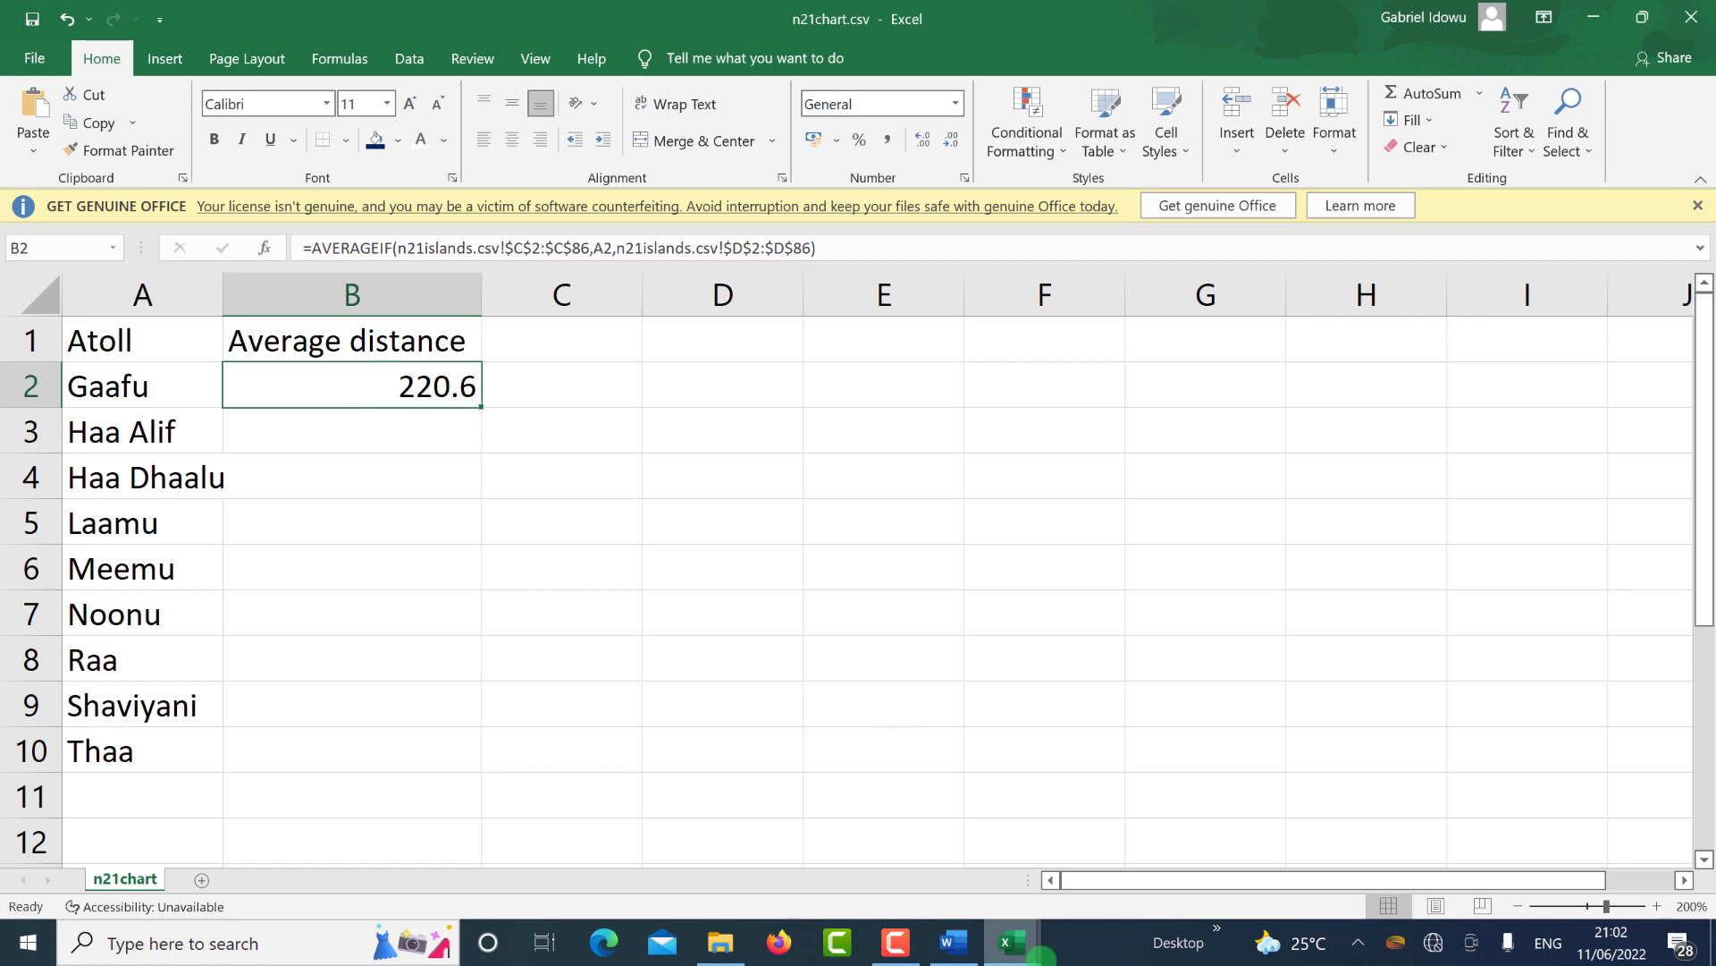
left_click(1011, 943)
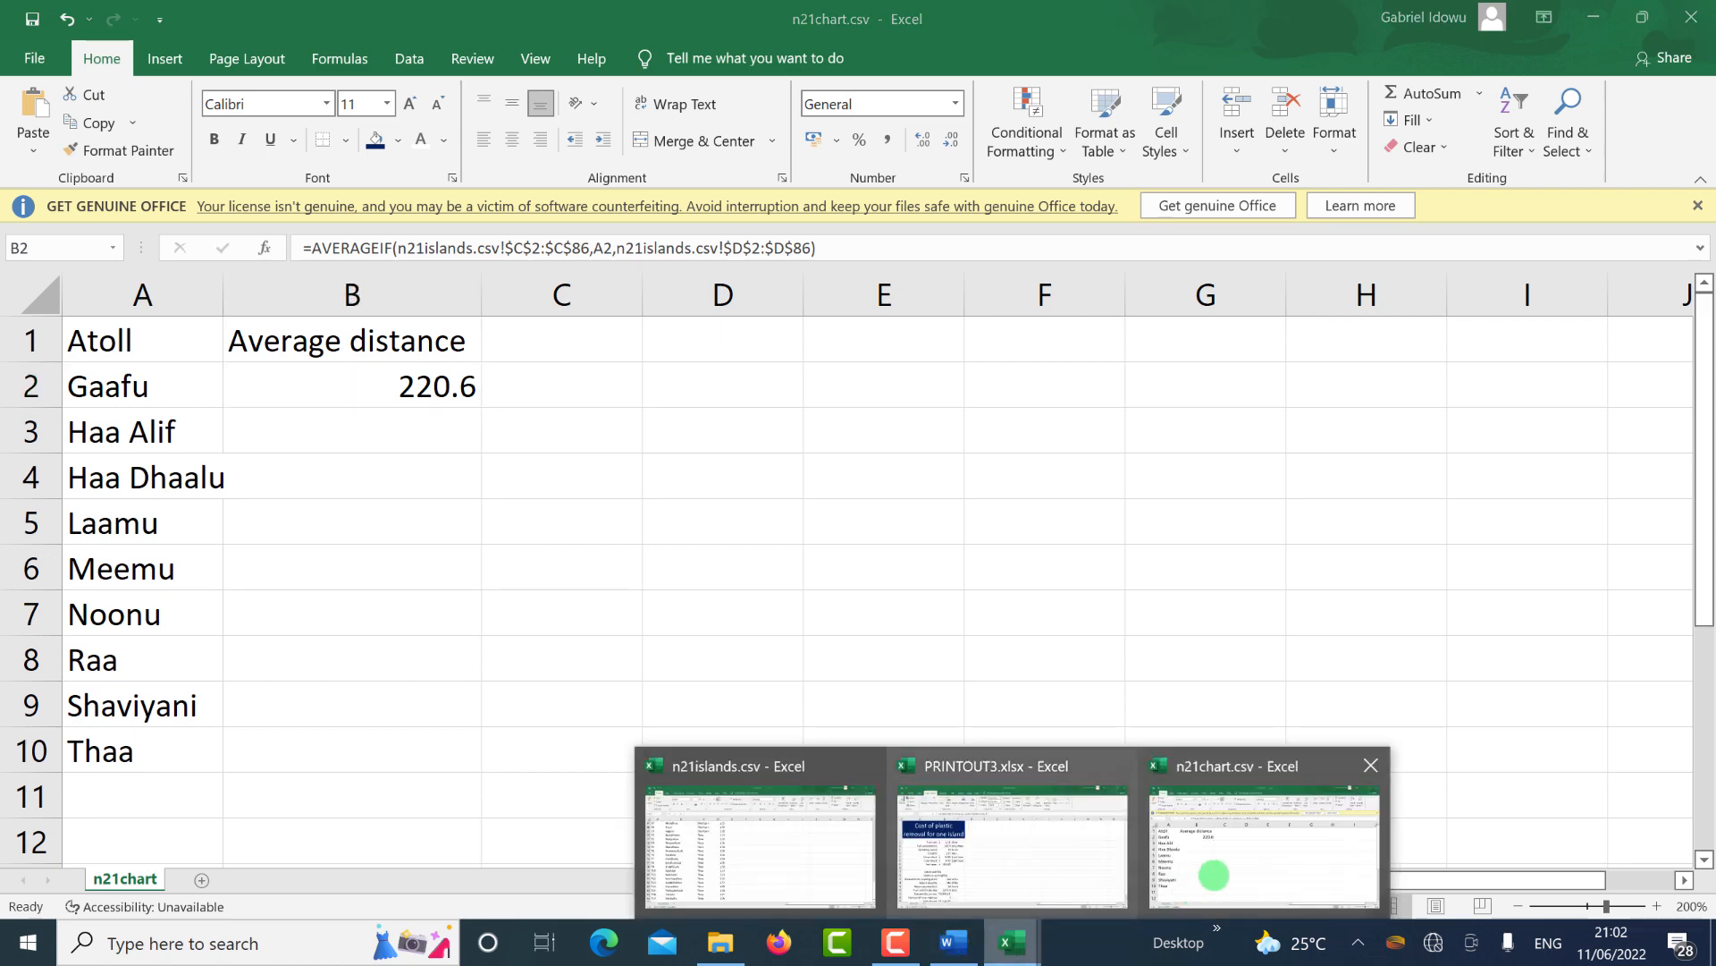
Switch to n21islands.csv and delete the test average formula from cell F2.
mouse_move(729, 844)
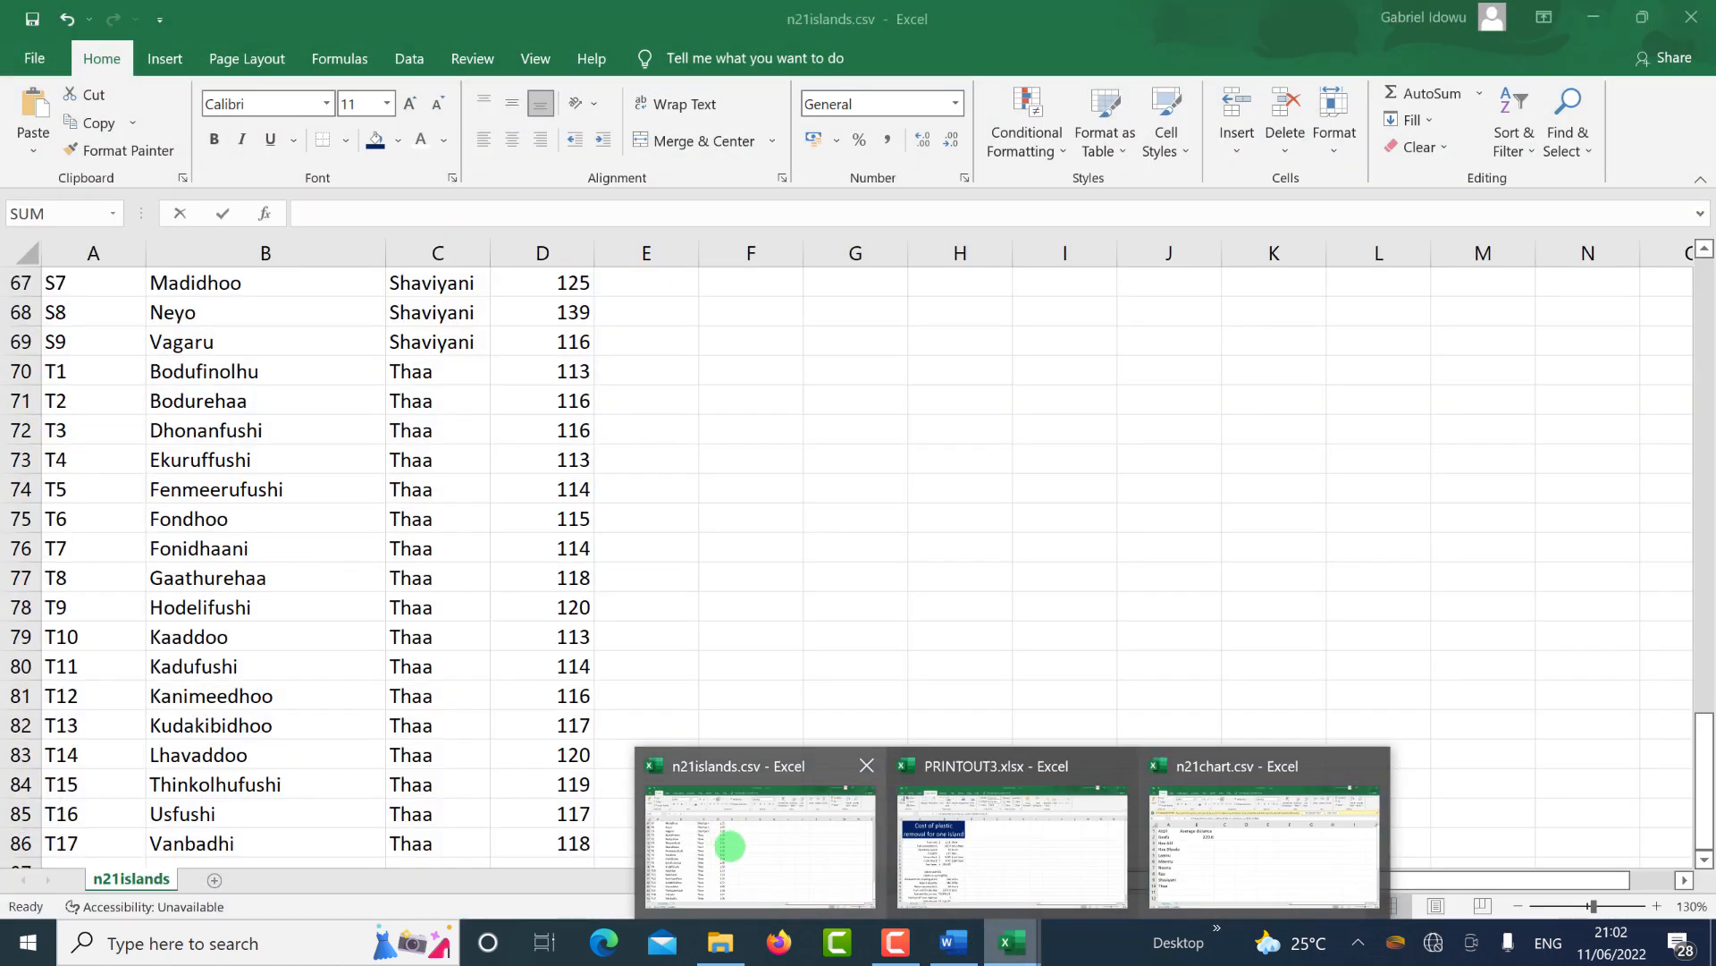
left_click(731, 846)
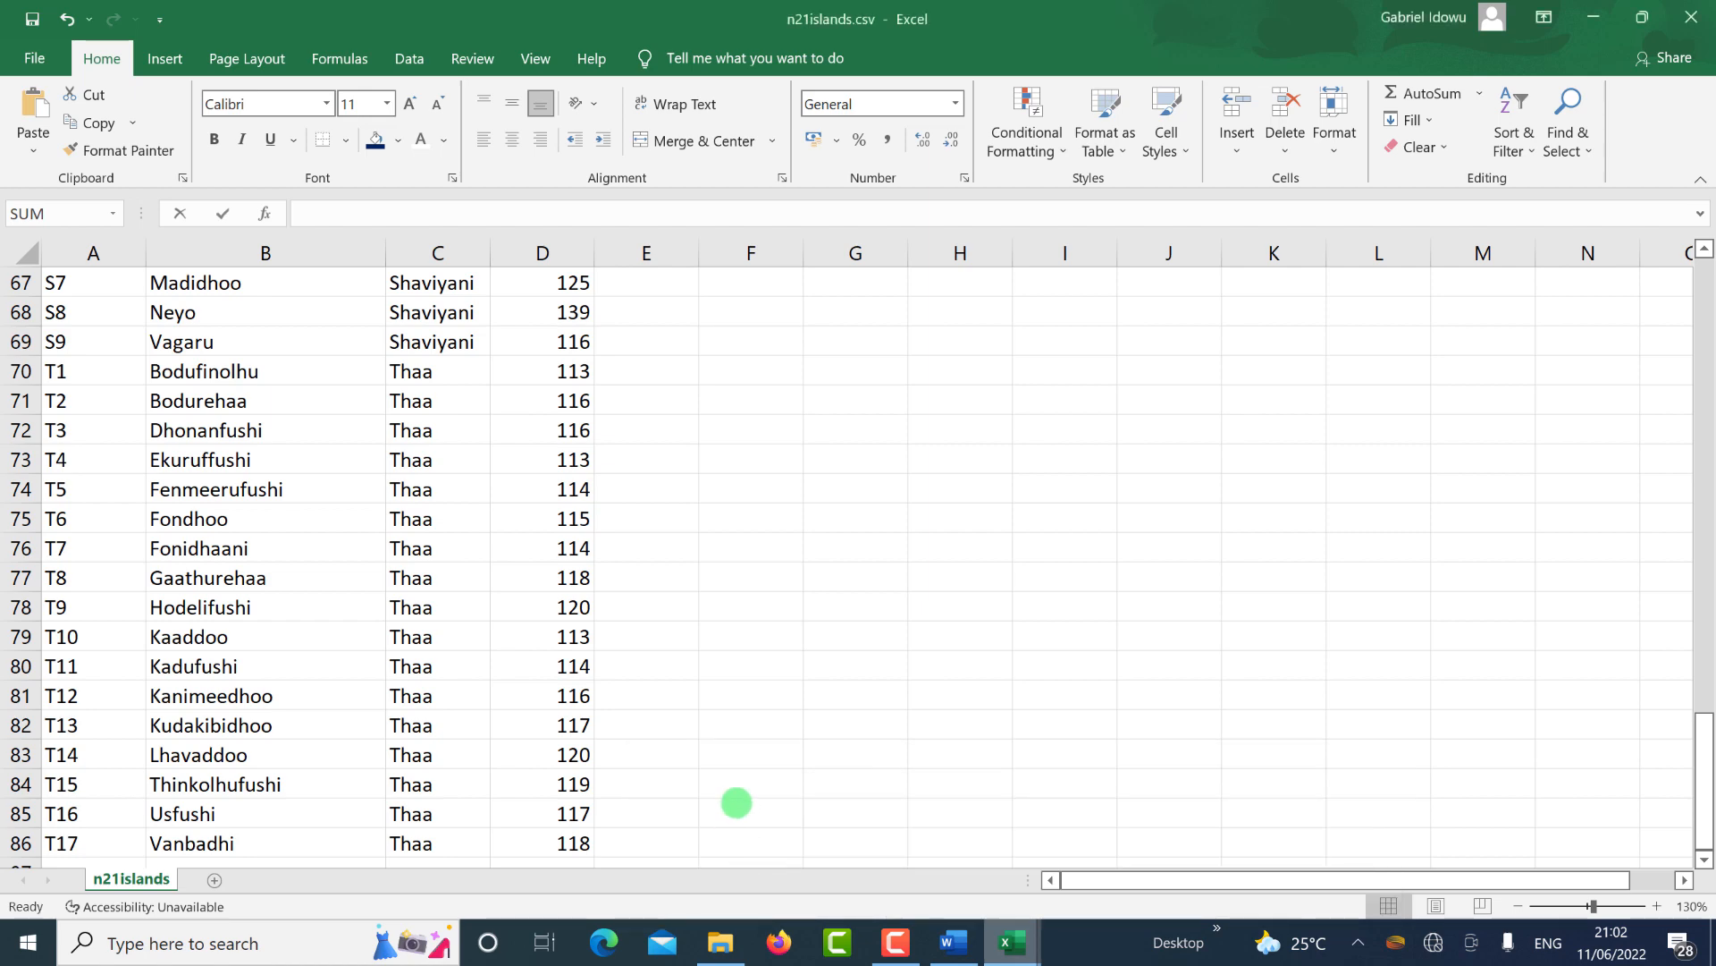
scroll(748, 601, "up", 12)
scroll(772, 544, "up", 10)
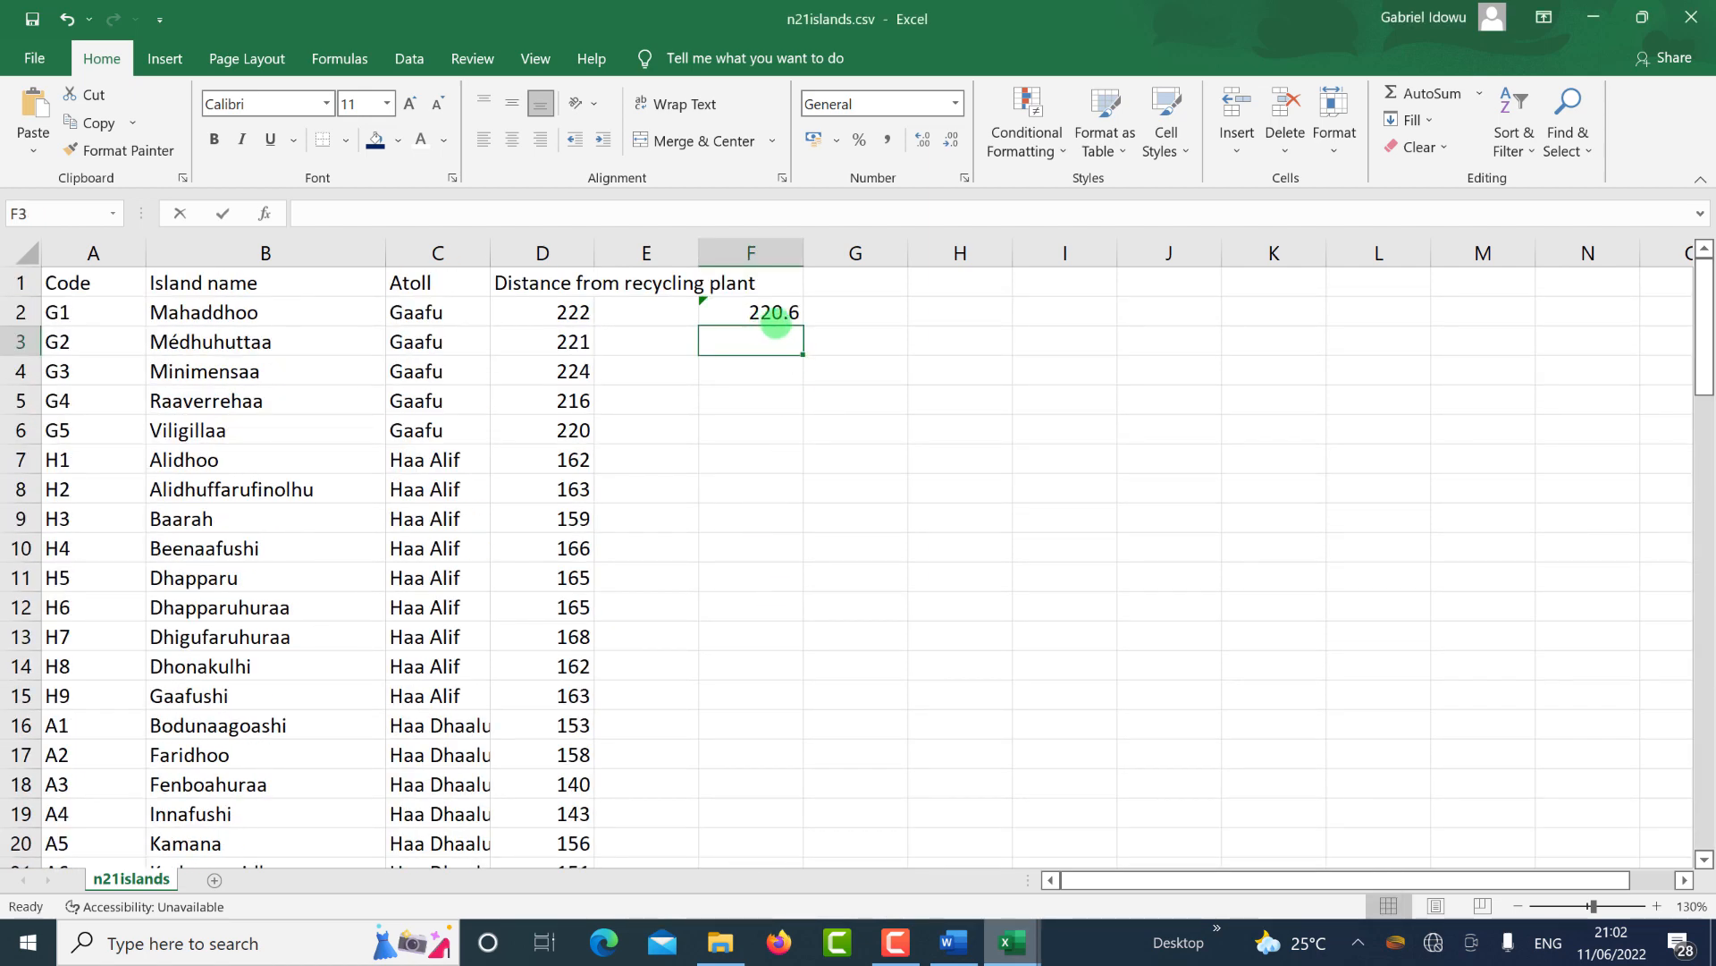
left_click(789, 312)
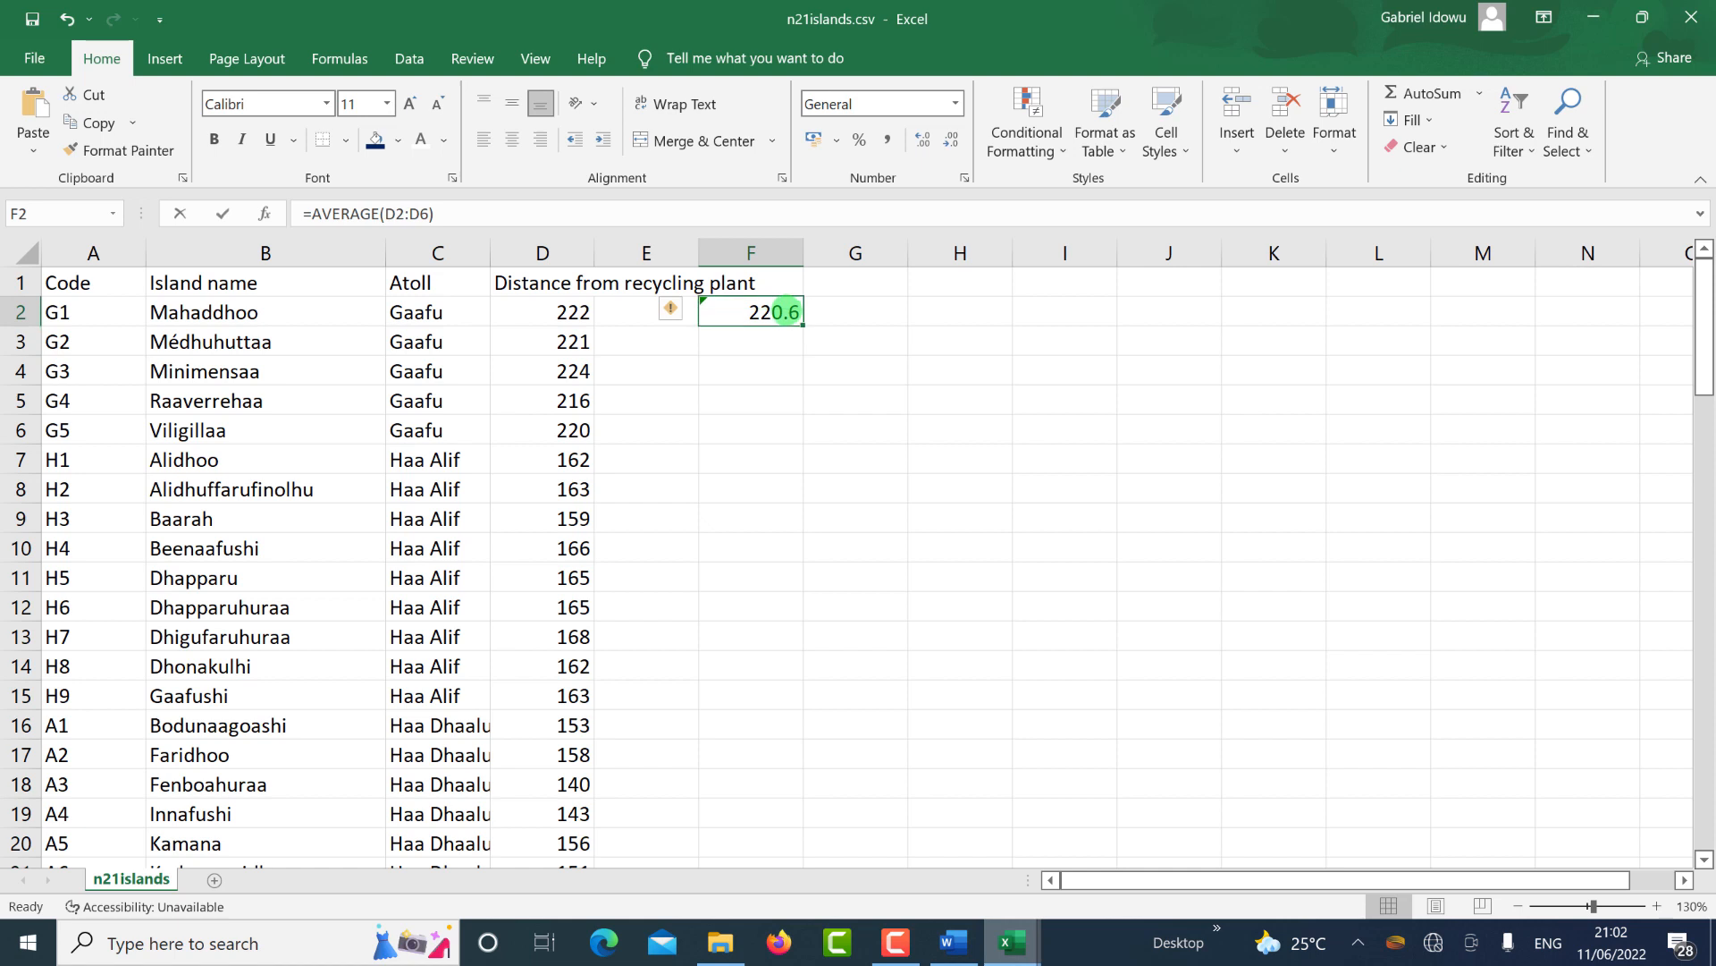
key("Delete")
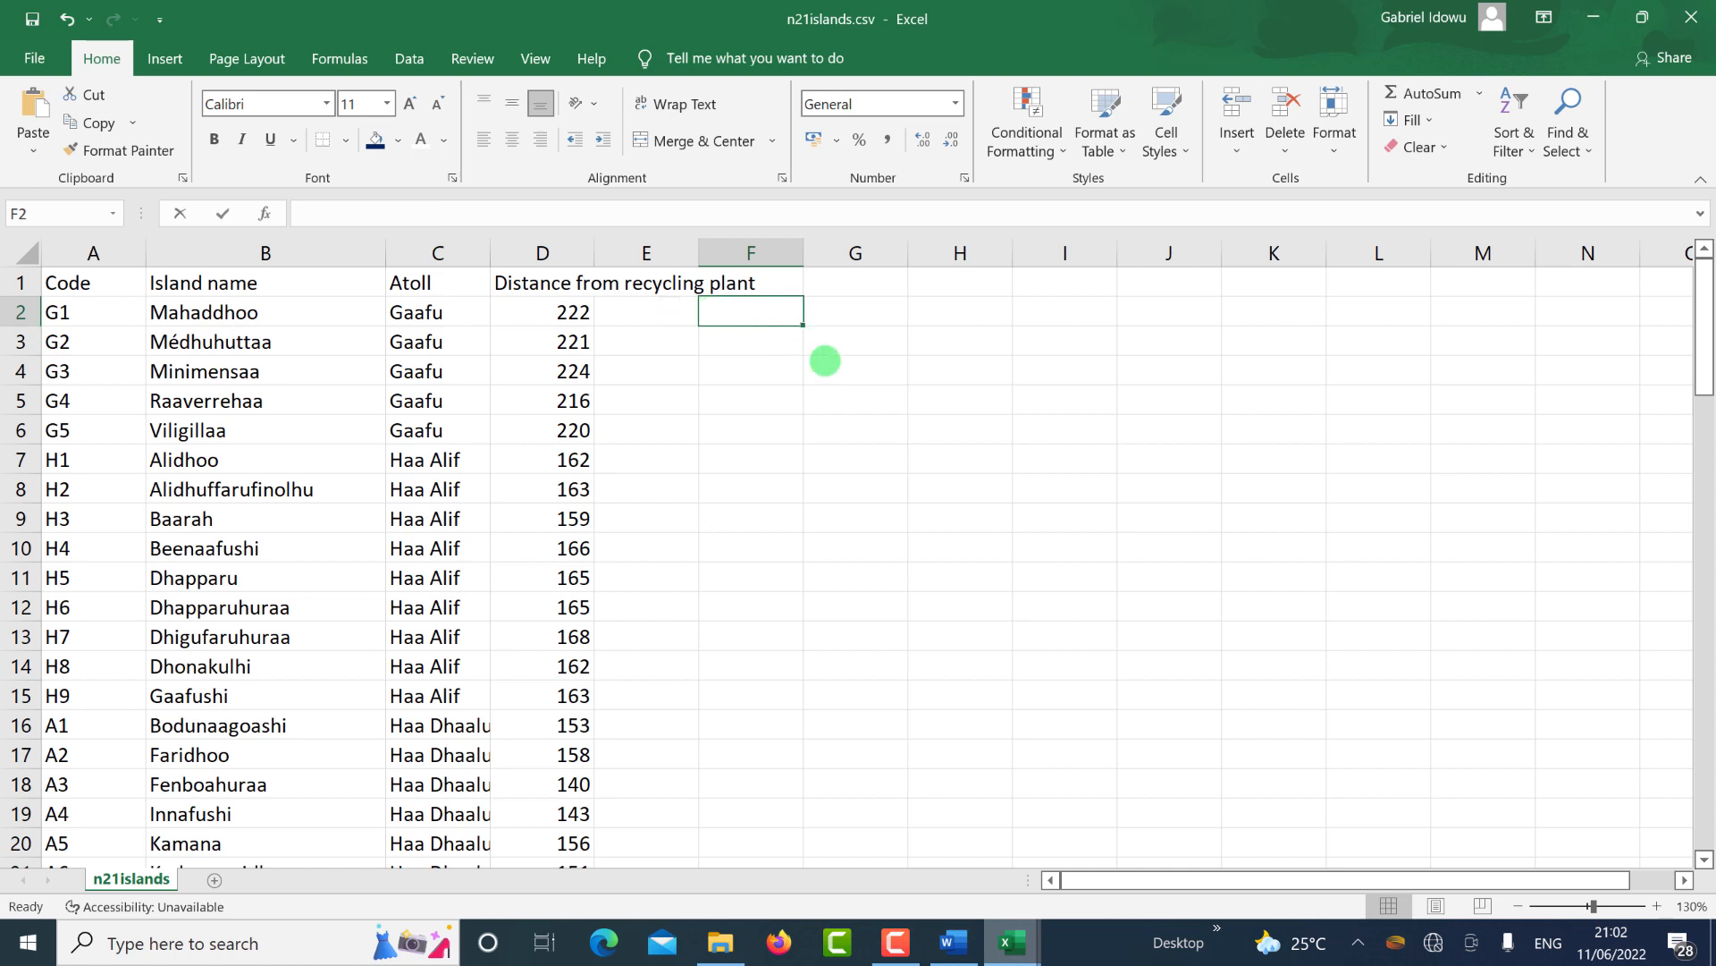
Check the replication range in the question paper, return to n21chart.csv and fill the B2 formula down to cells B3:B10.
left_click(1011, 943)
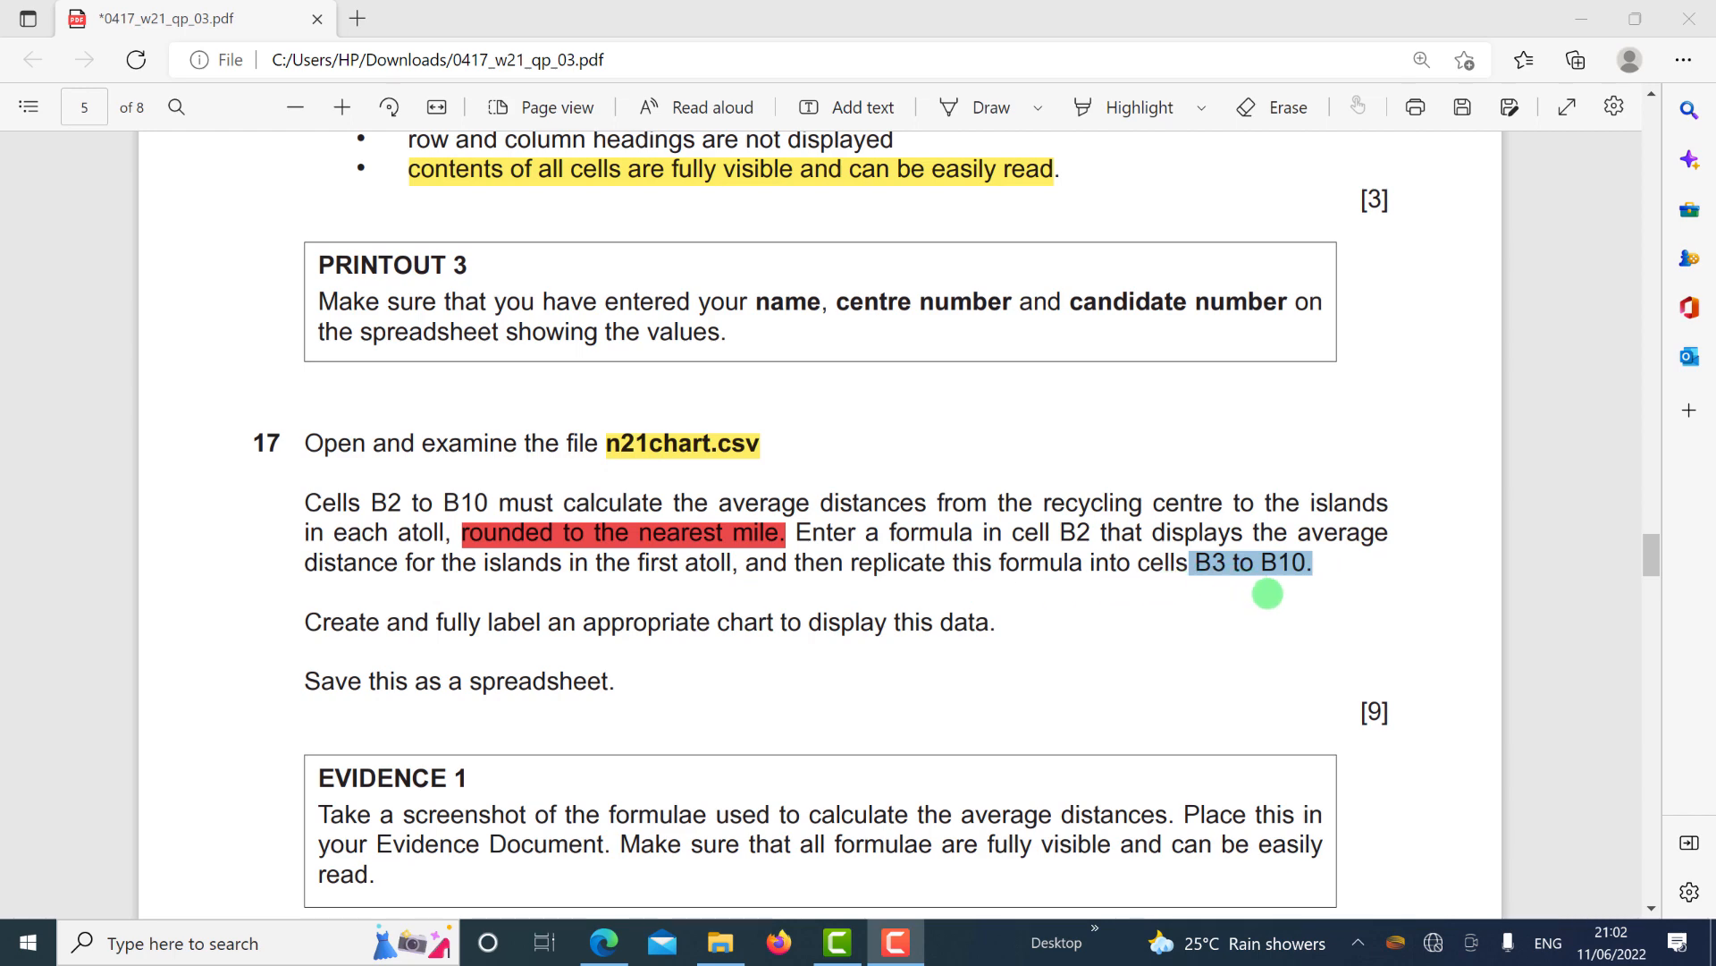
key("ctrl+super+Right")
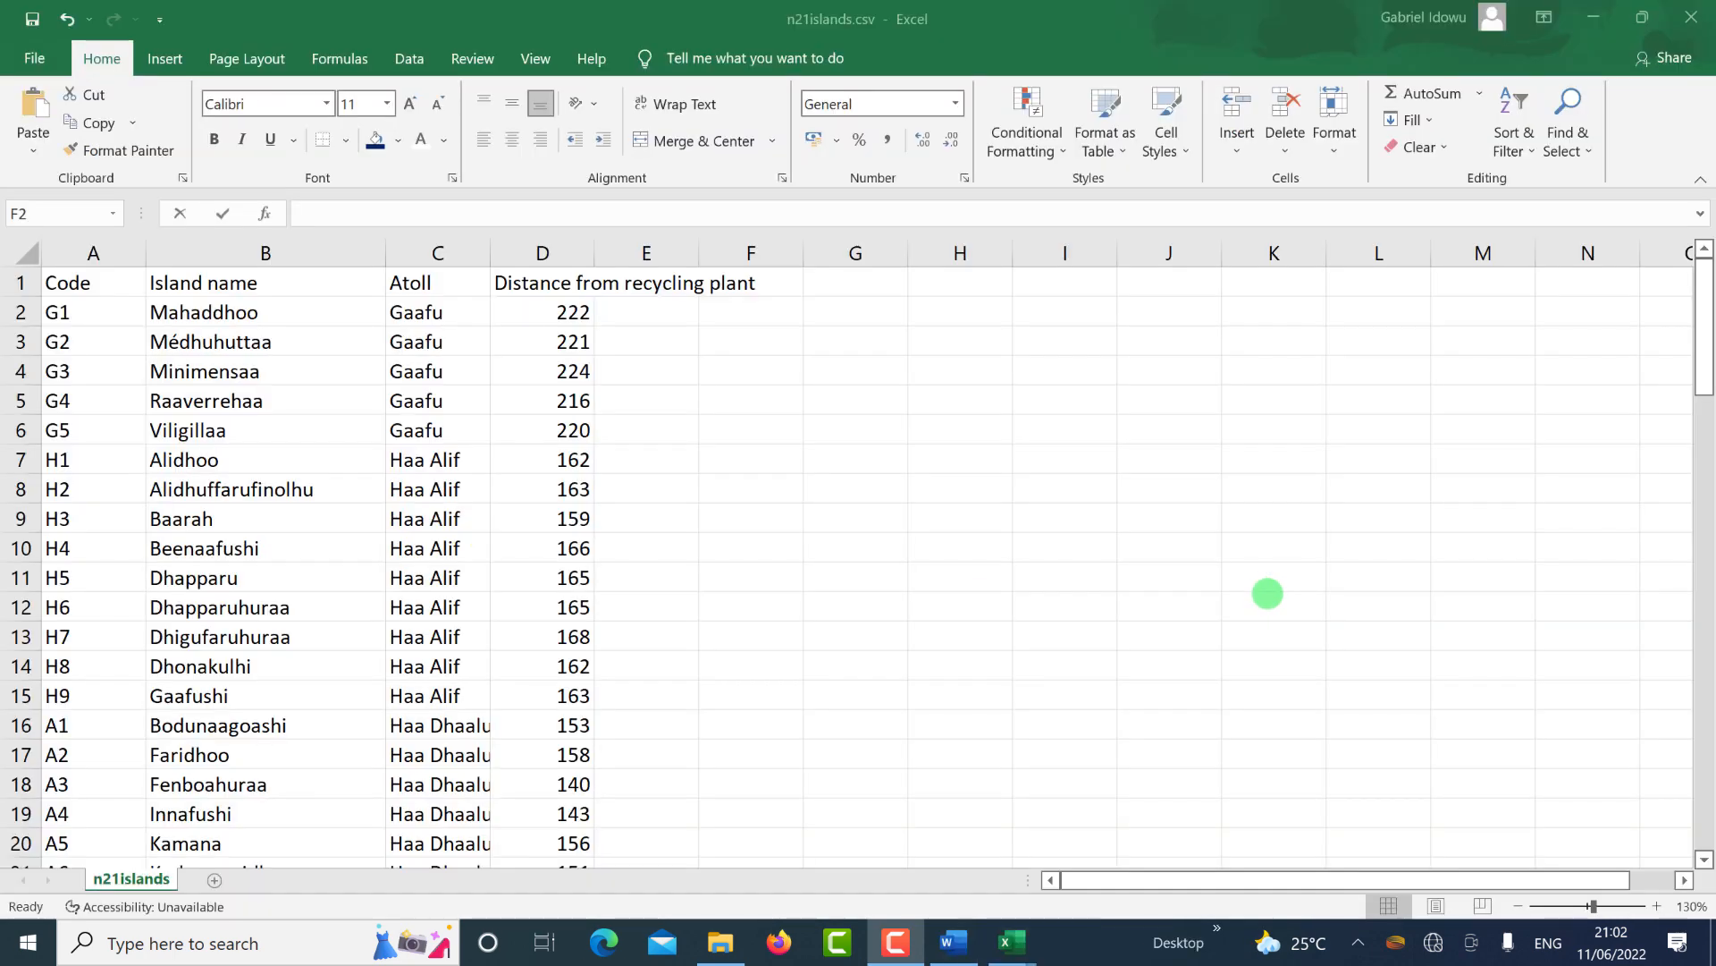
mouse_move(1011, 944)
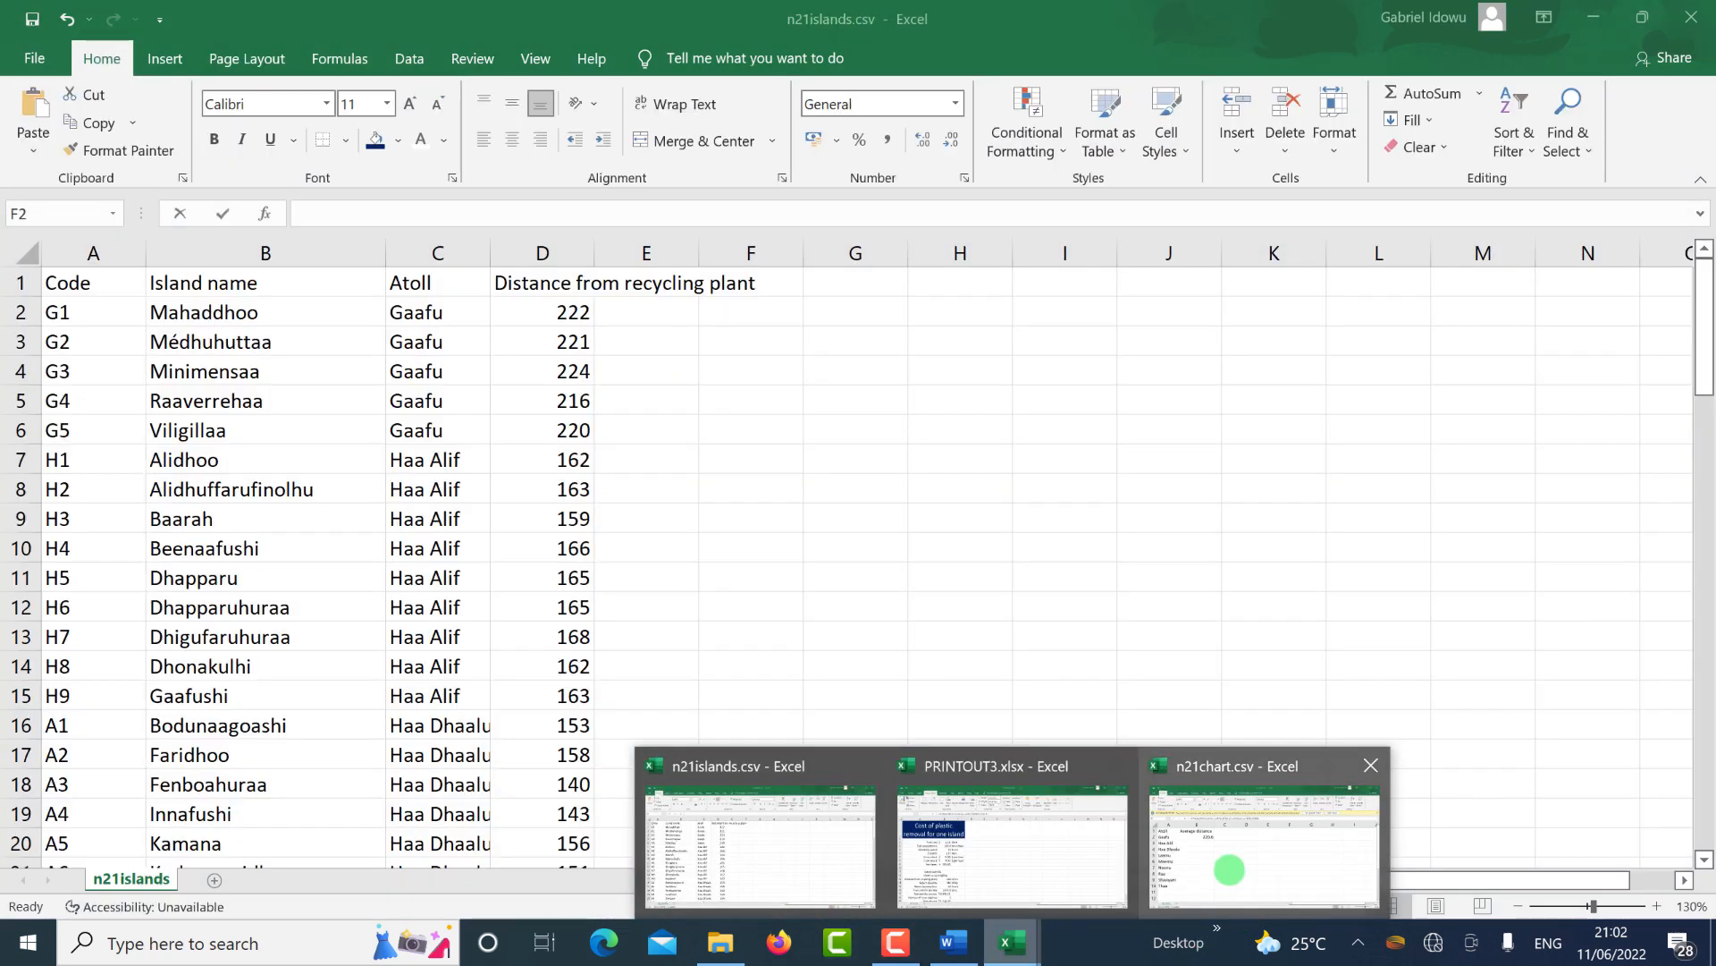
left_click(1218, 867)
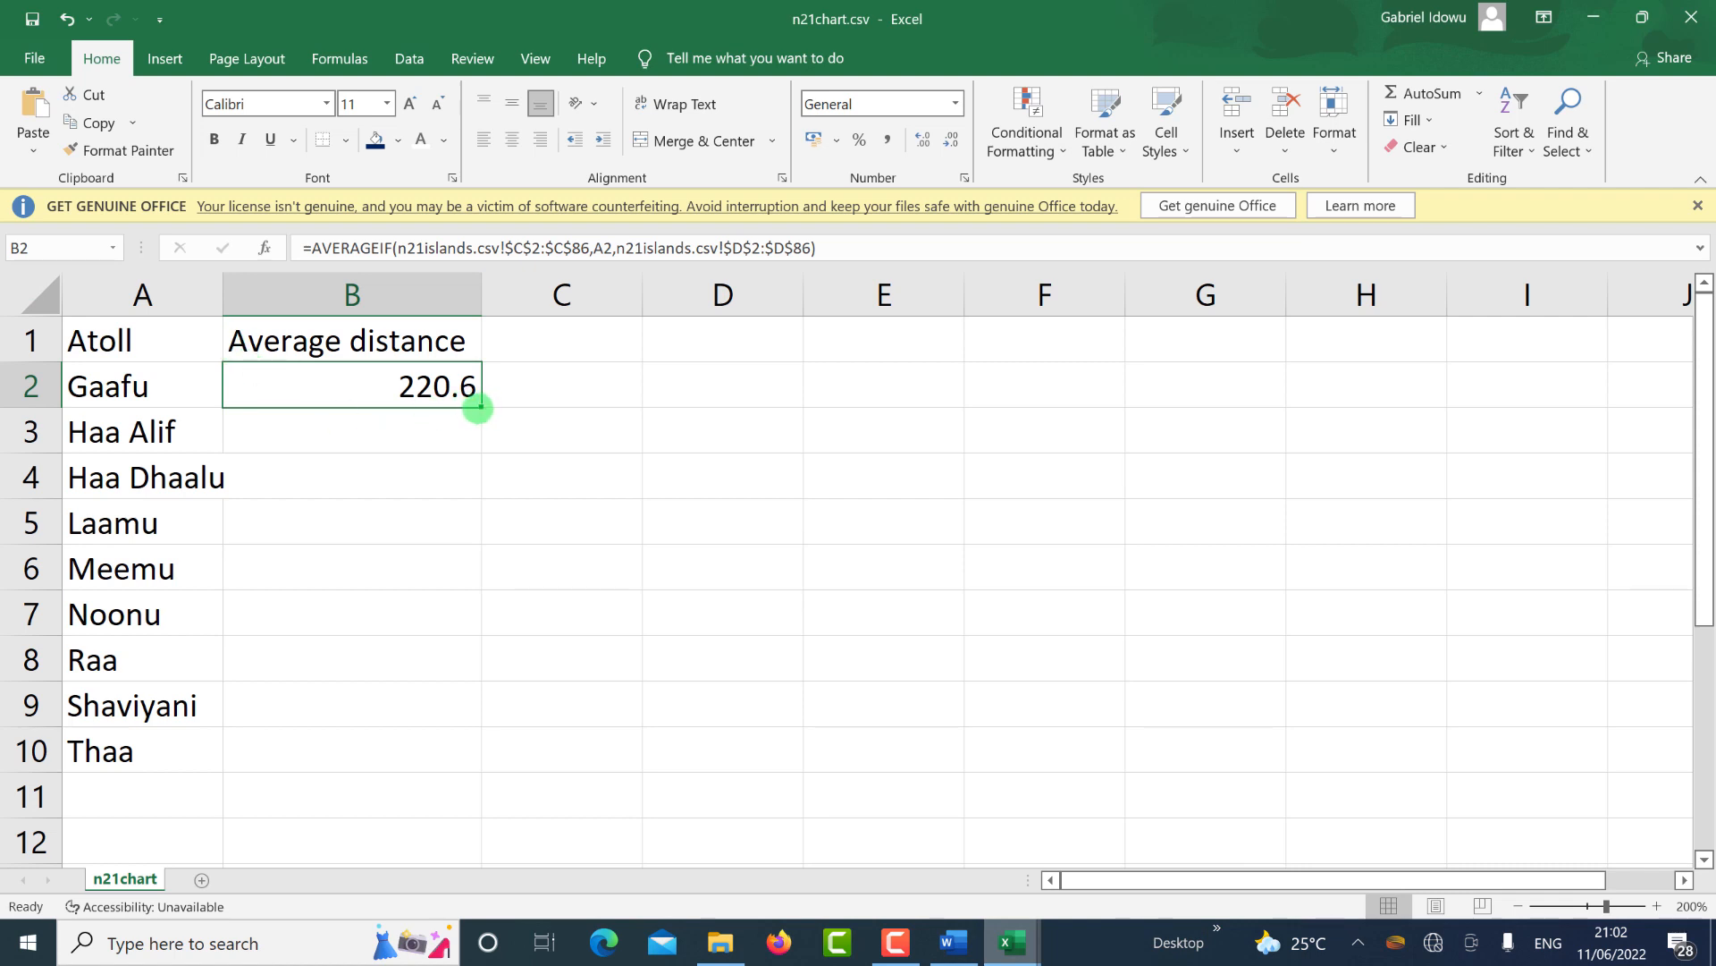
double_click(480, 407)
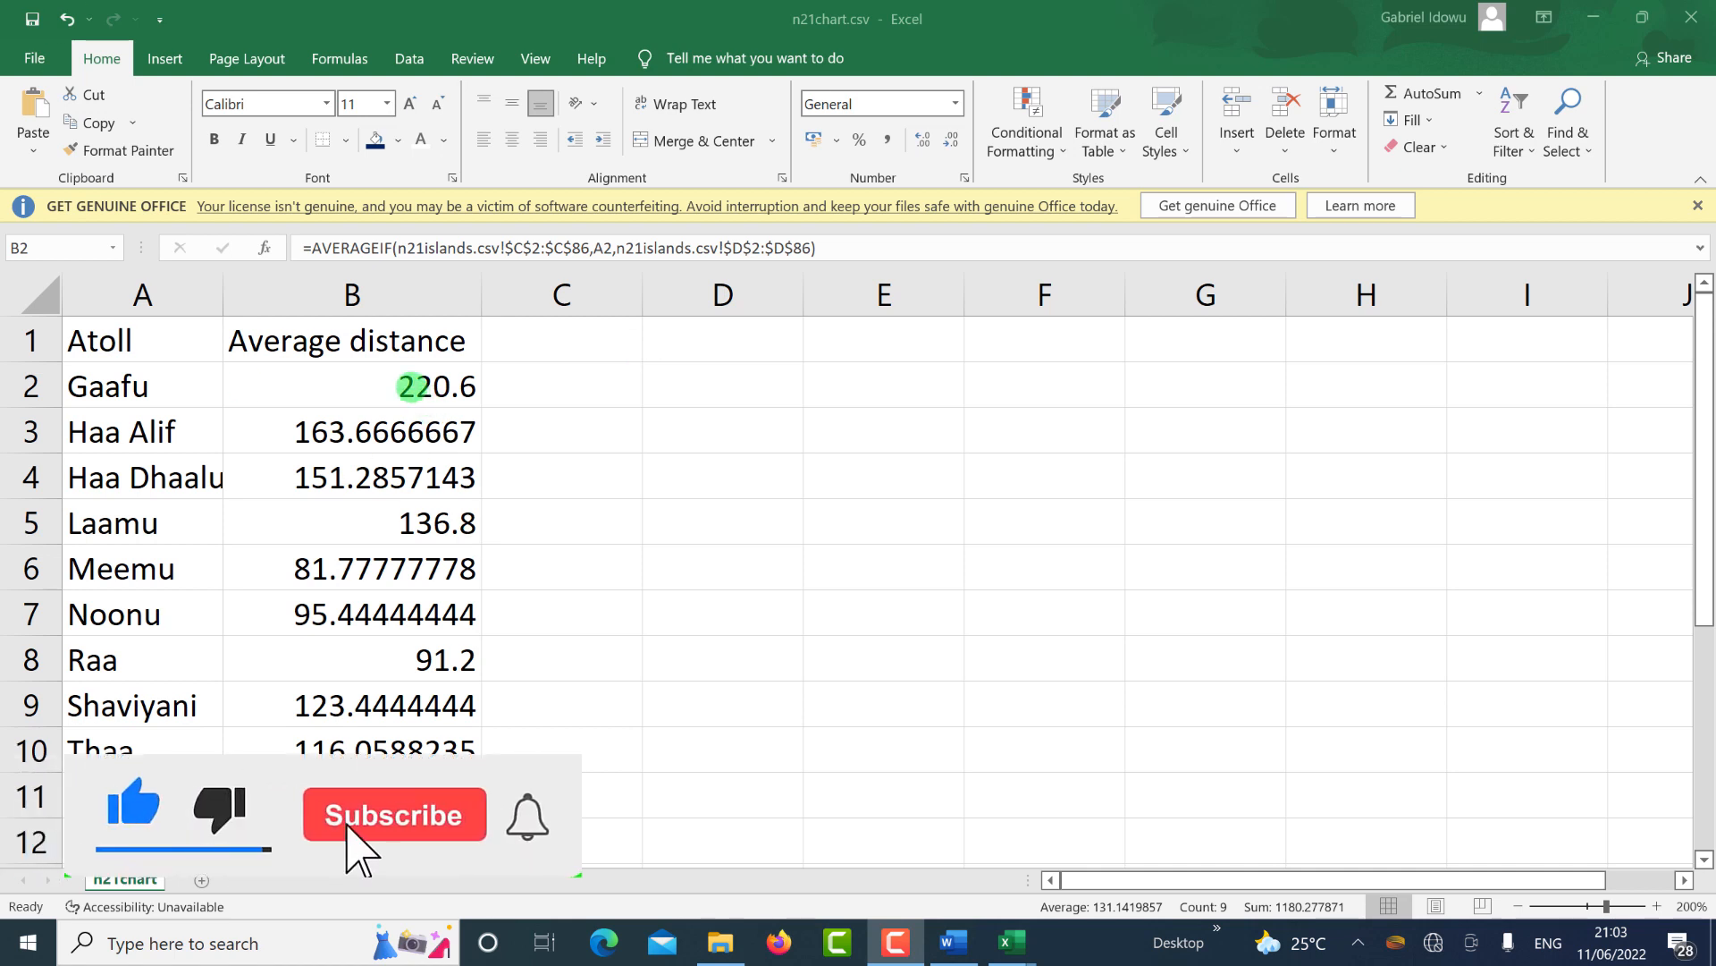
Wrap the AVERAGEIF formula in cell B2 in a ROUND function with 0 decimal places.
left_click(416, 386)
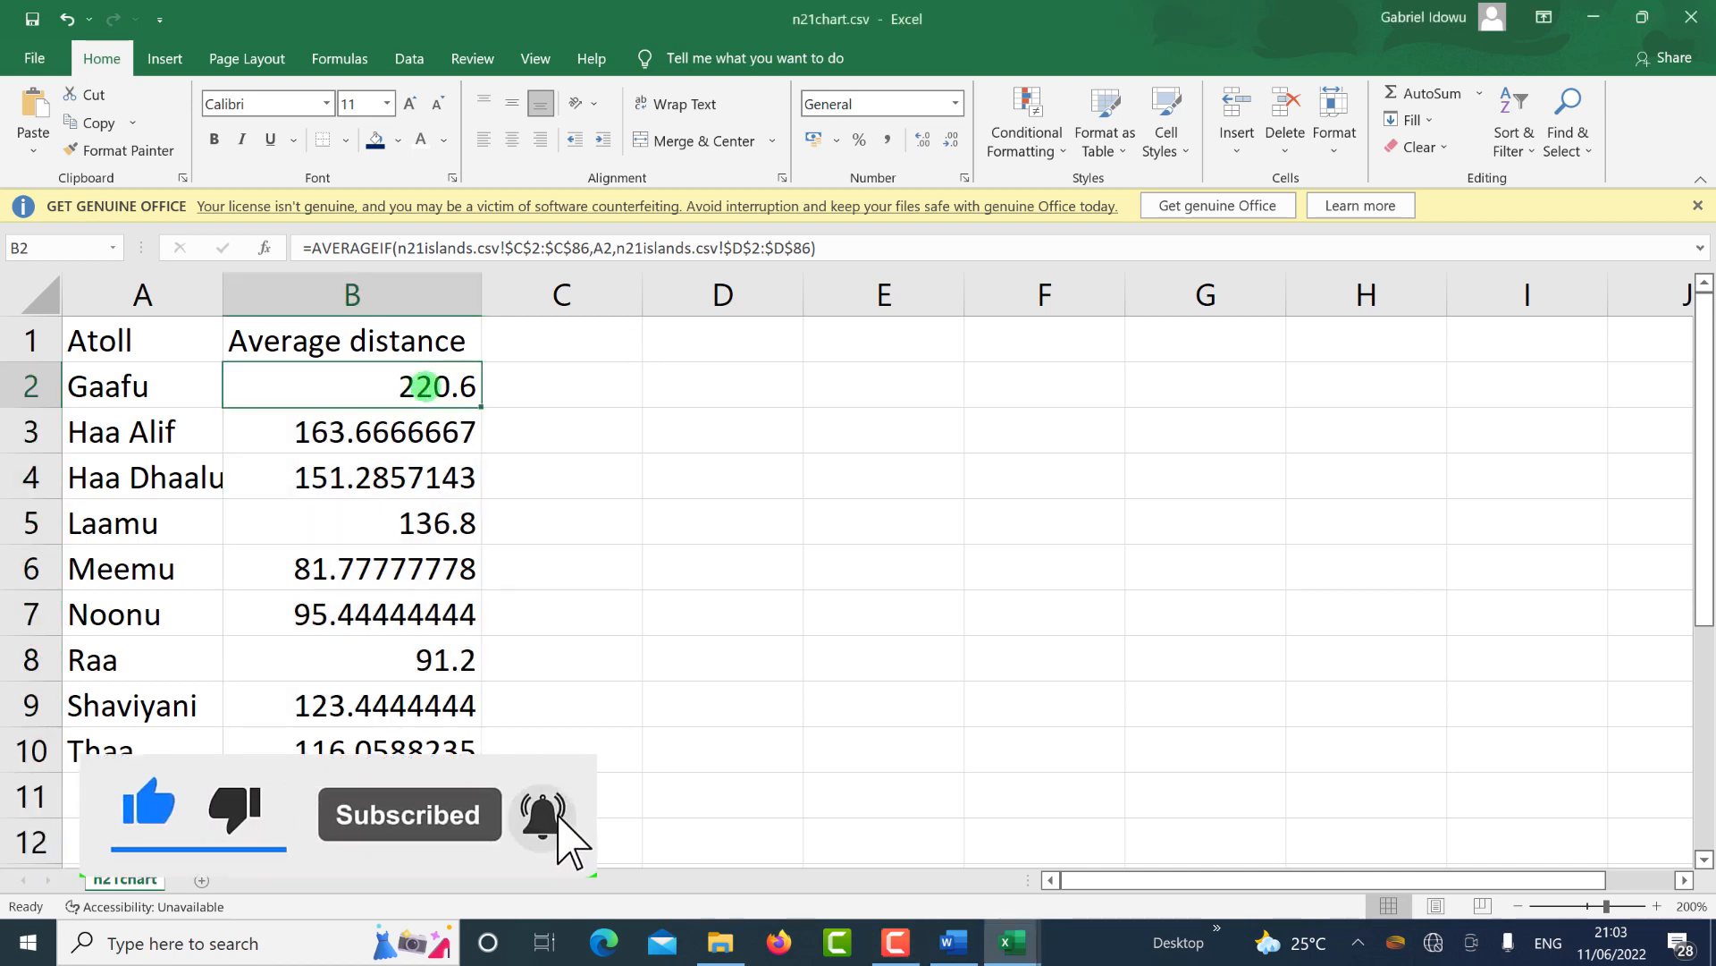
double_click(425, 387)
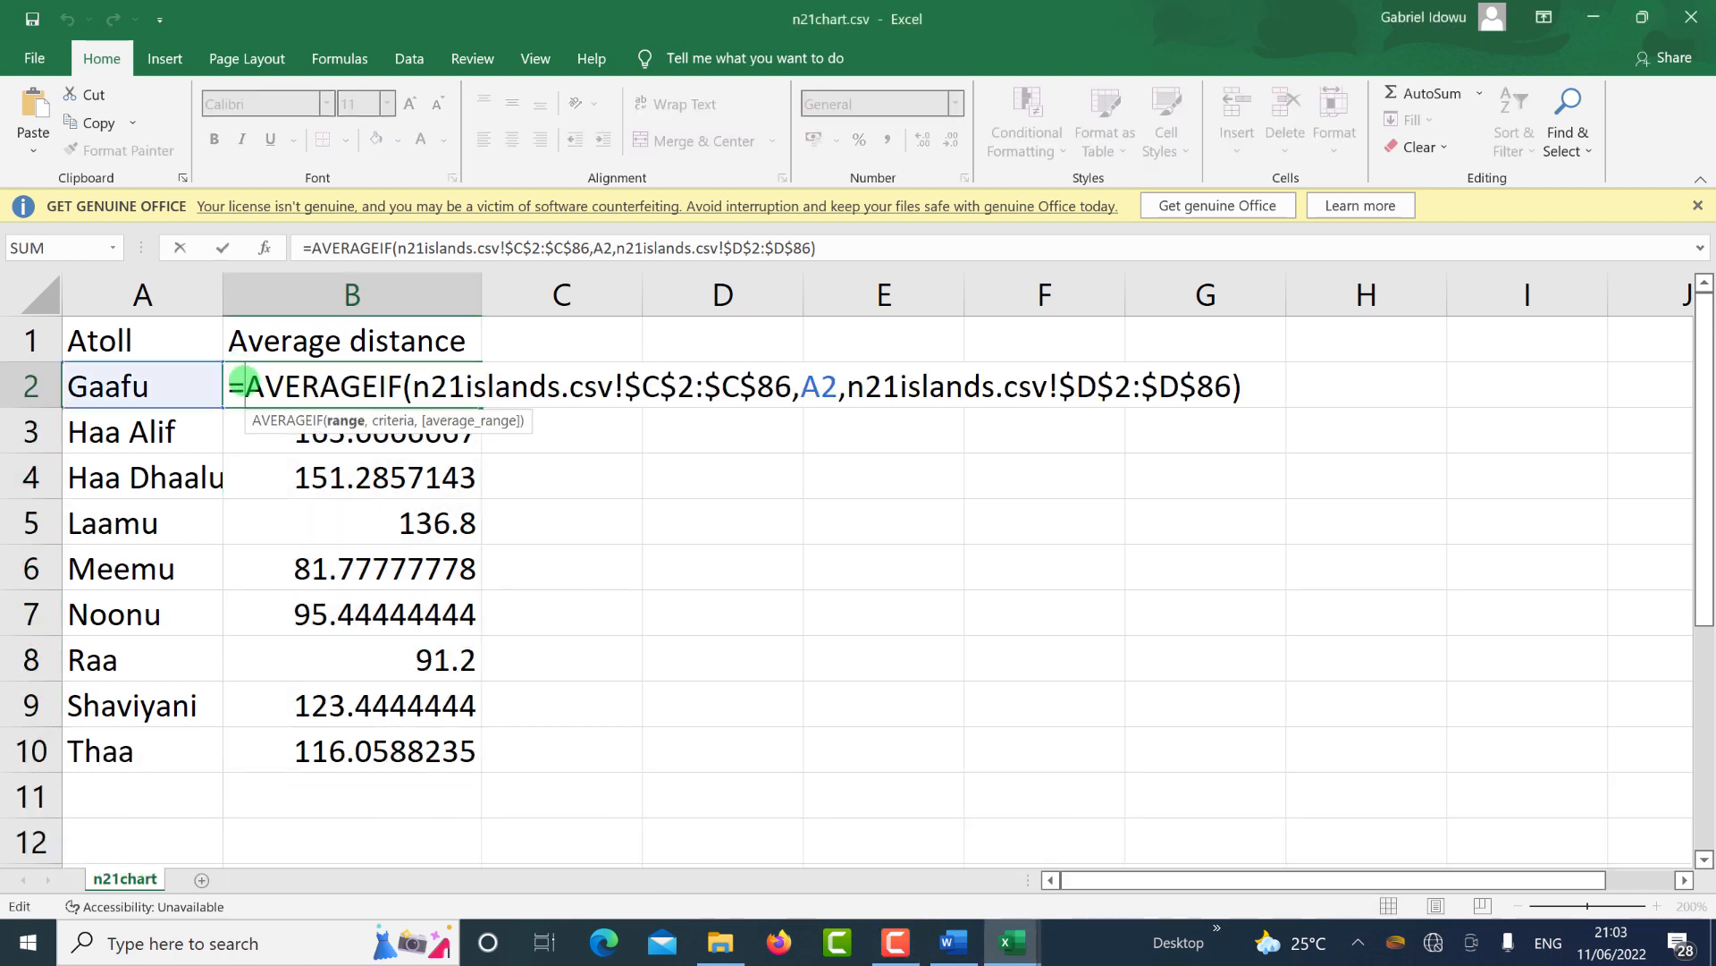
left_click(244, 386)
type("ROUND")
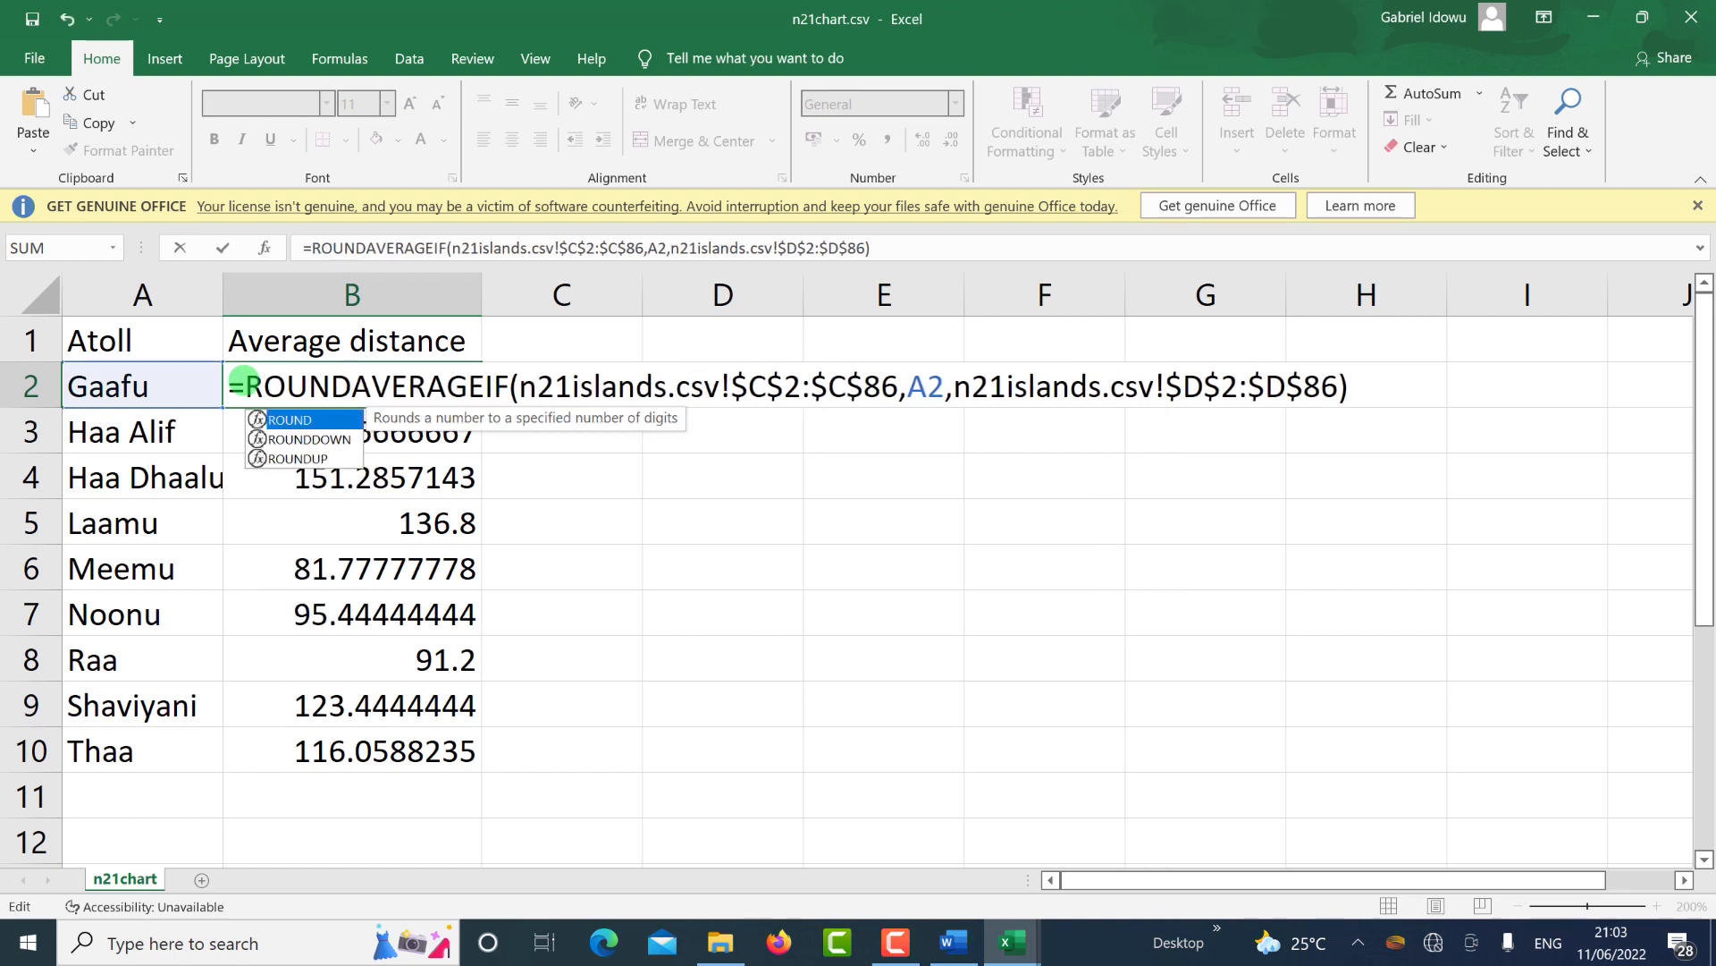
type("(")
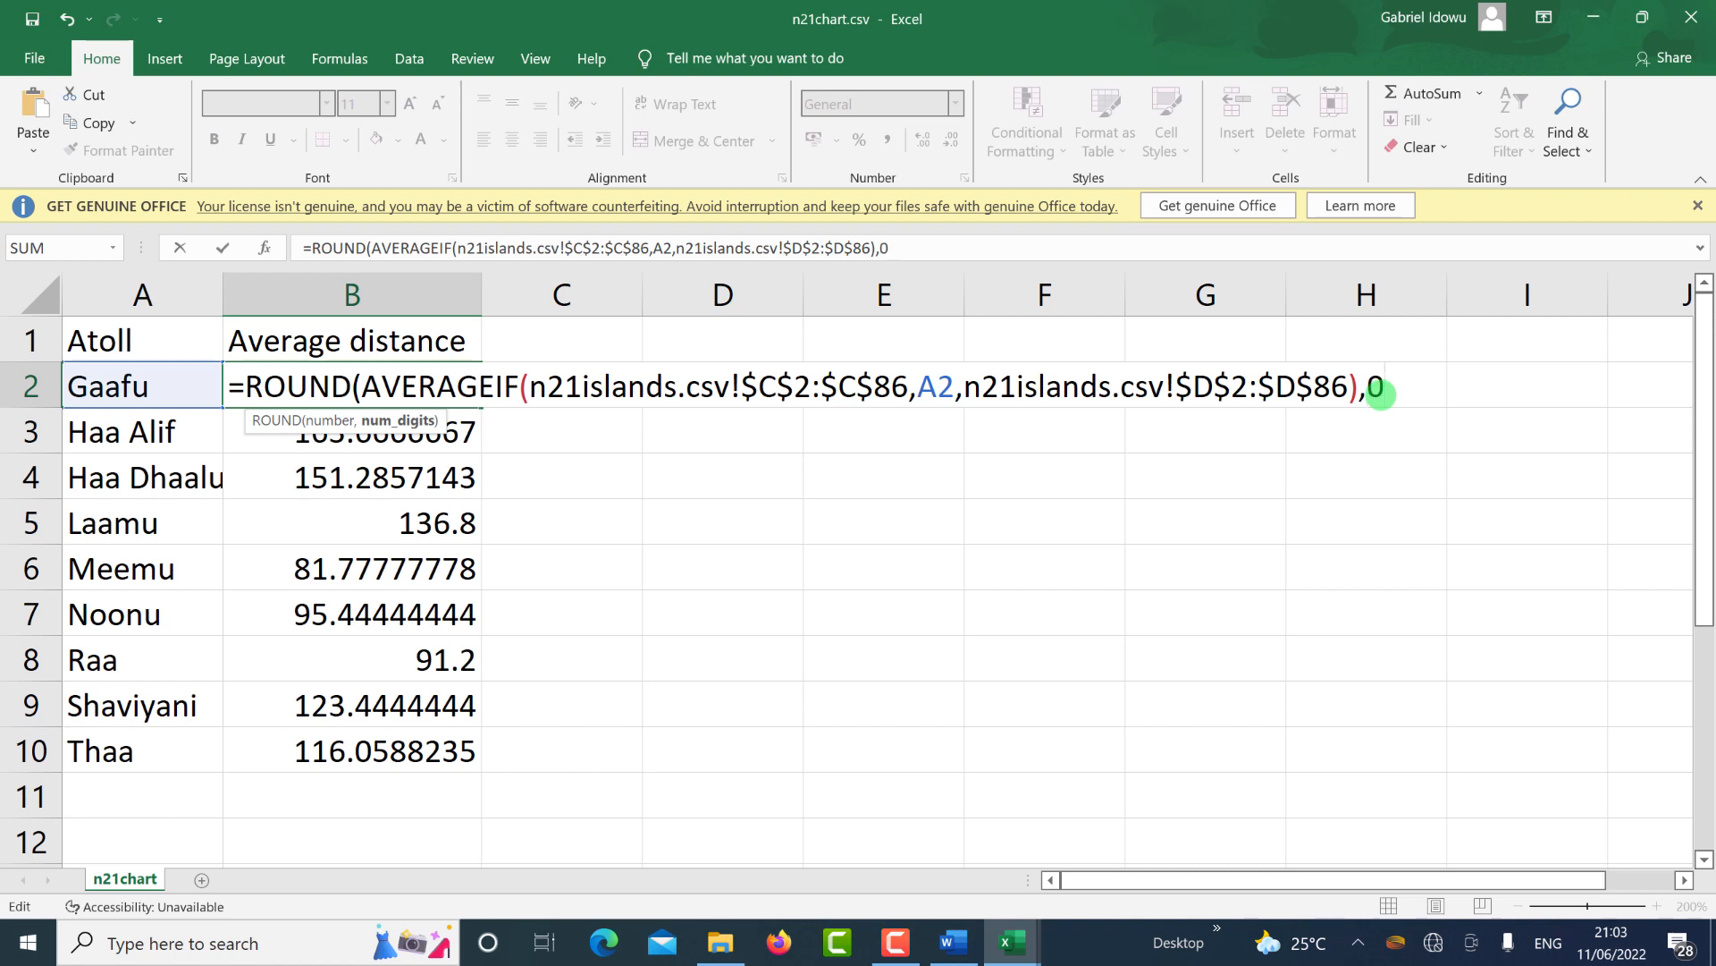
type(")")
key("ctrl+Return")
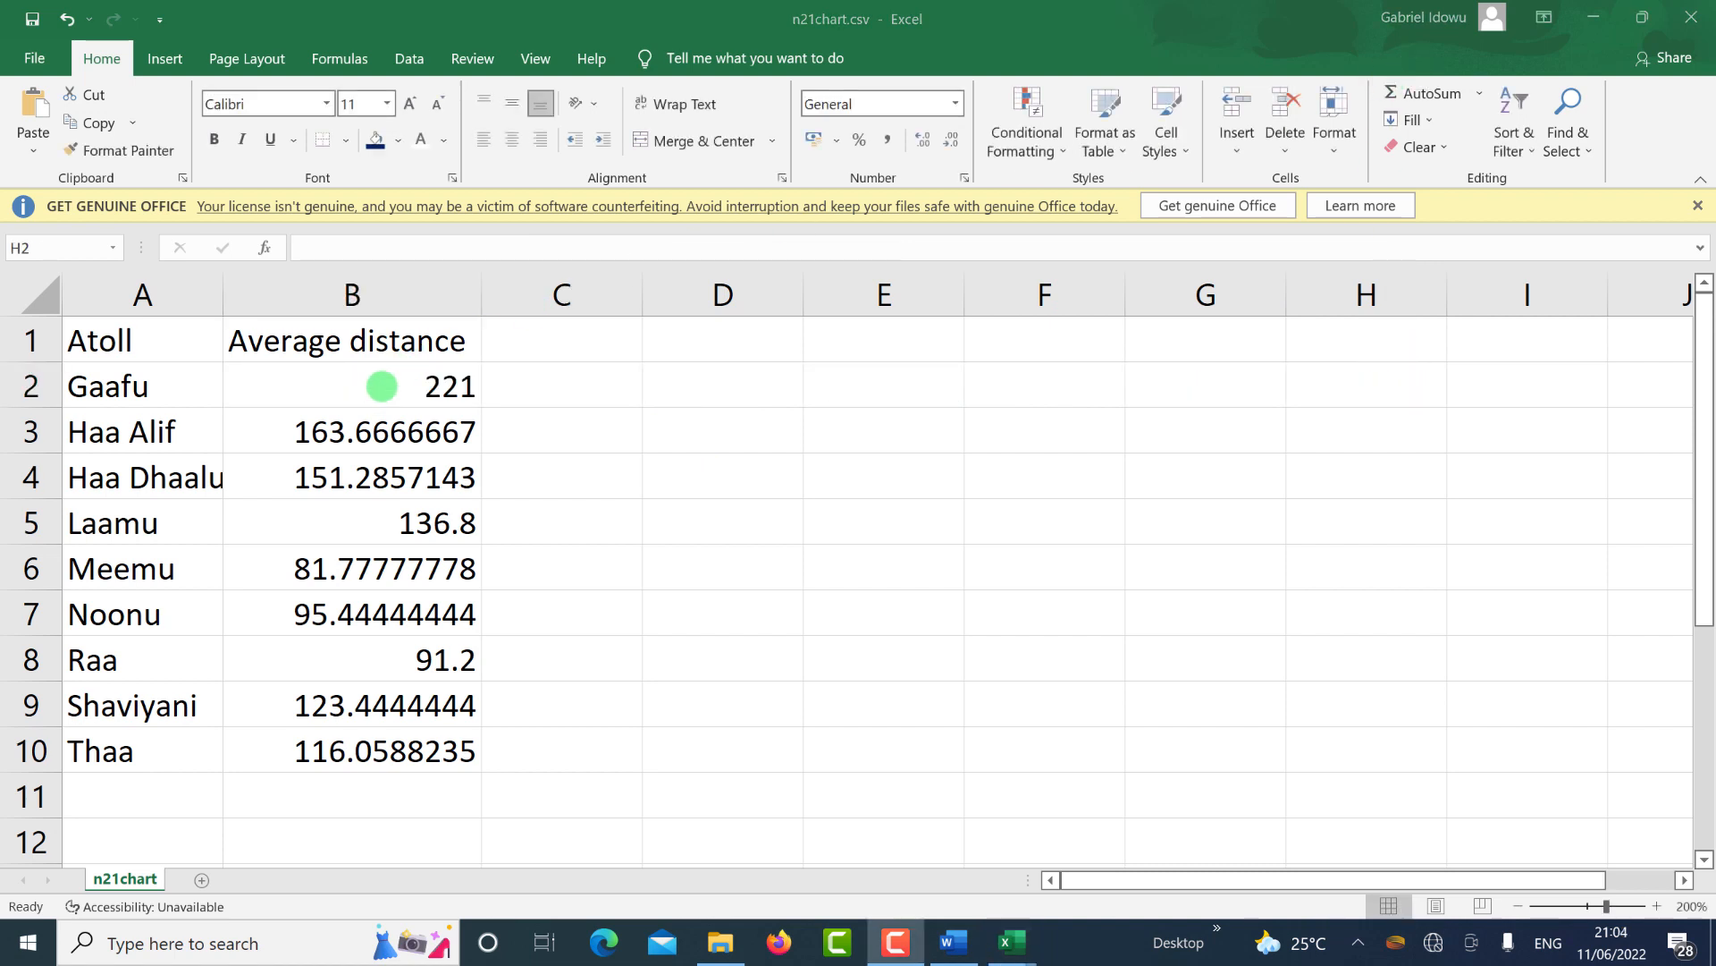
Replicate the rounded formula from cell B2 down through cells B3:B10.
left_click(384, 385)
left_click(383, 385)
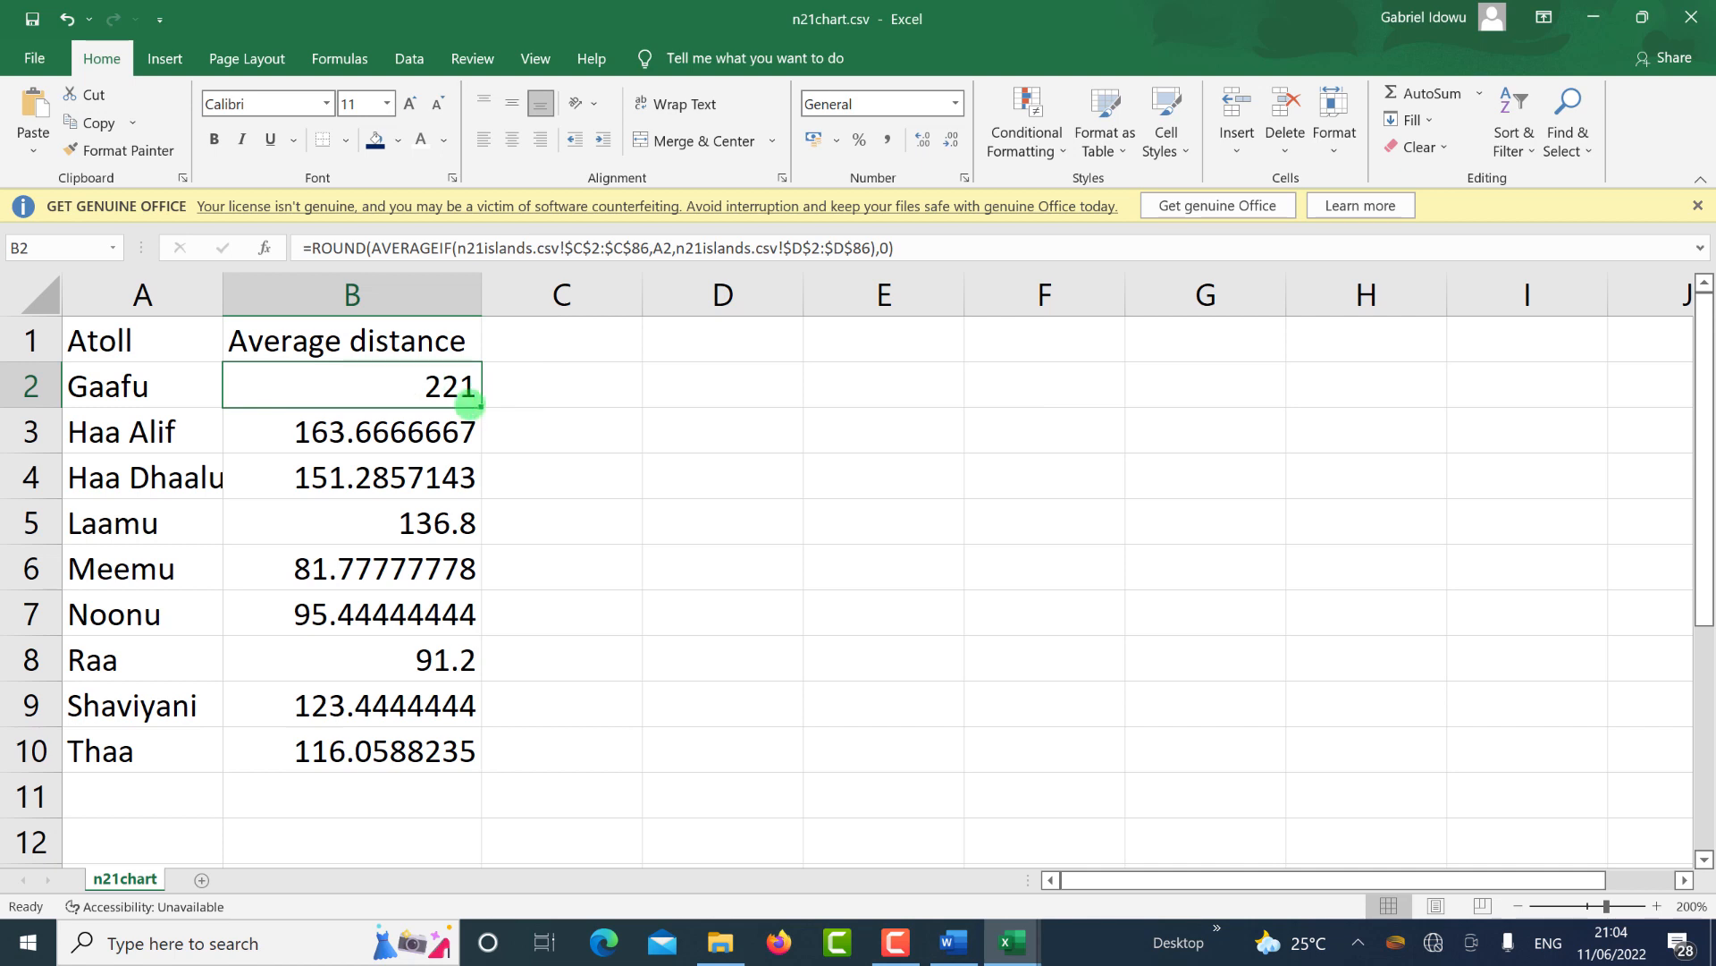
double_click(480, 406)
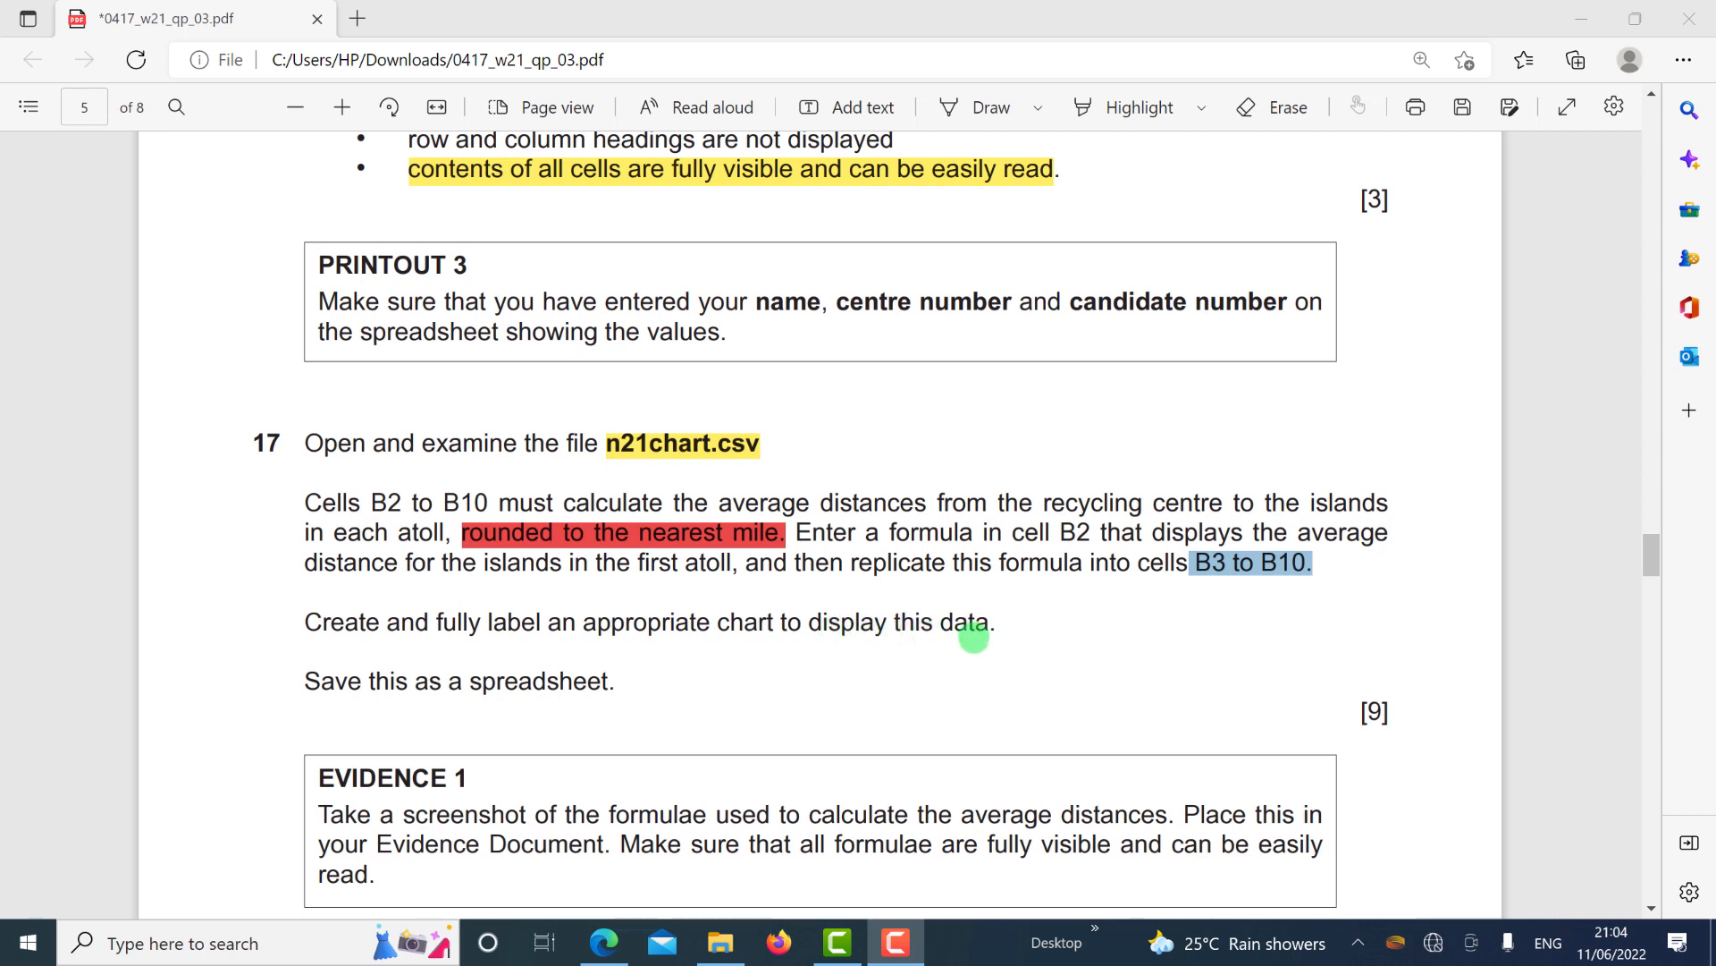
Read the chart instruction in the question paper, then insert the recommended clustered column chart from A1:B10 in n21chart.csv.
left_click(307, 623)
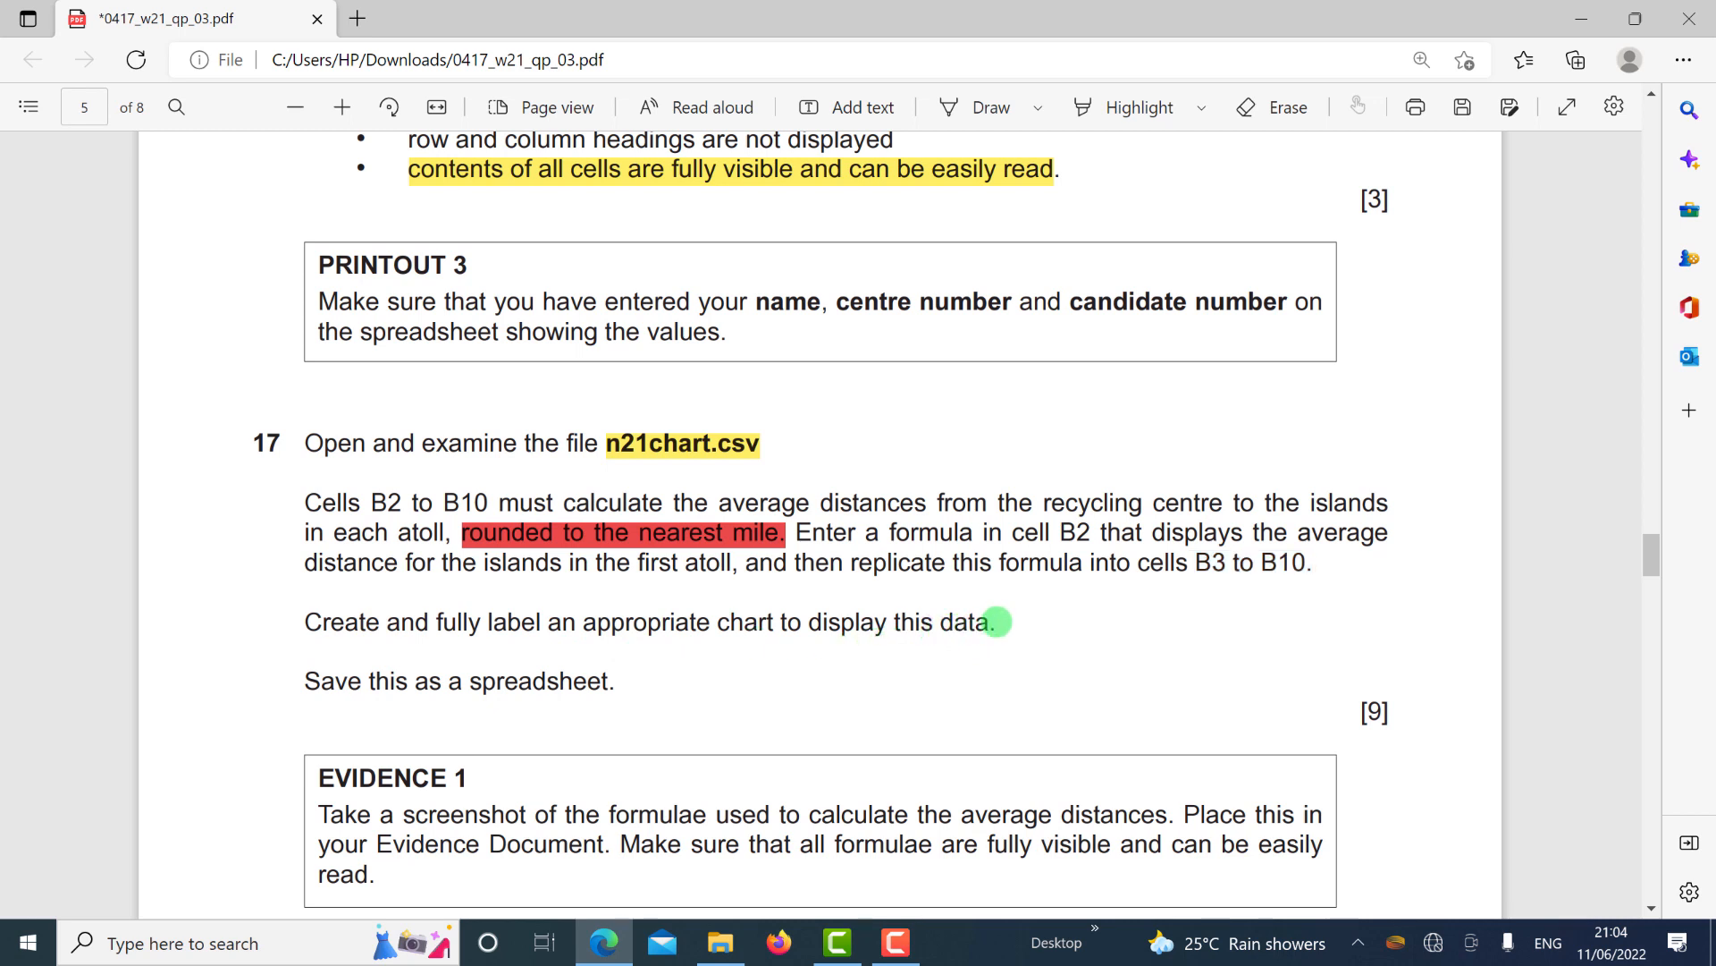
triple_click(994, 622)
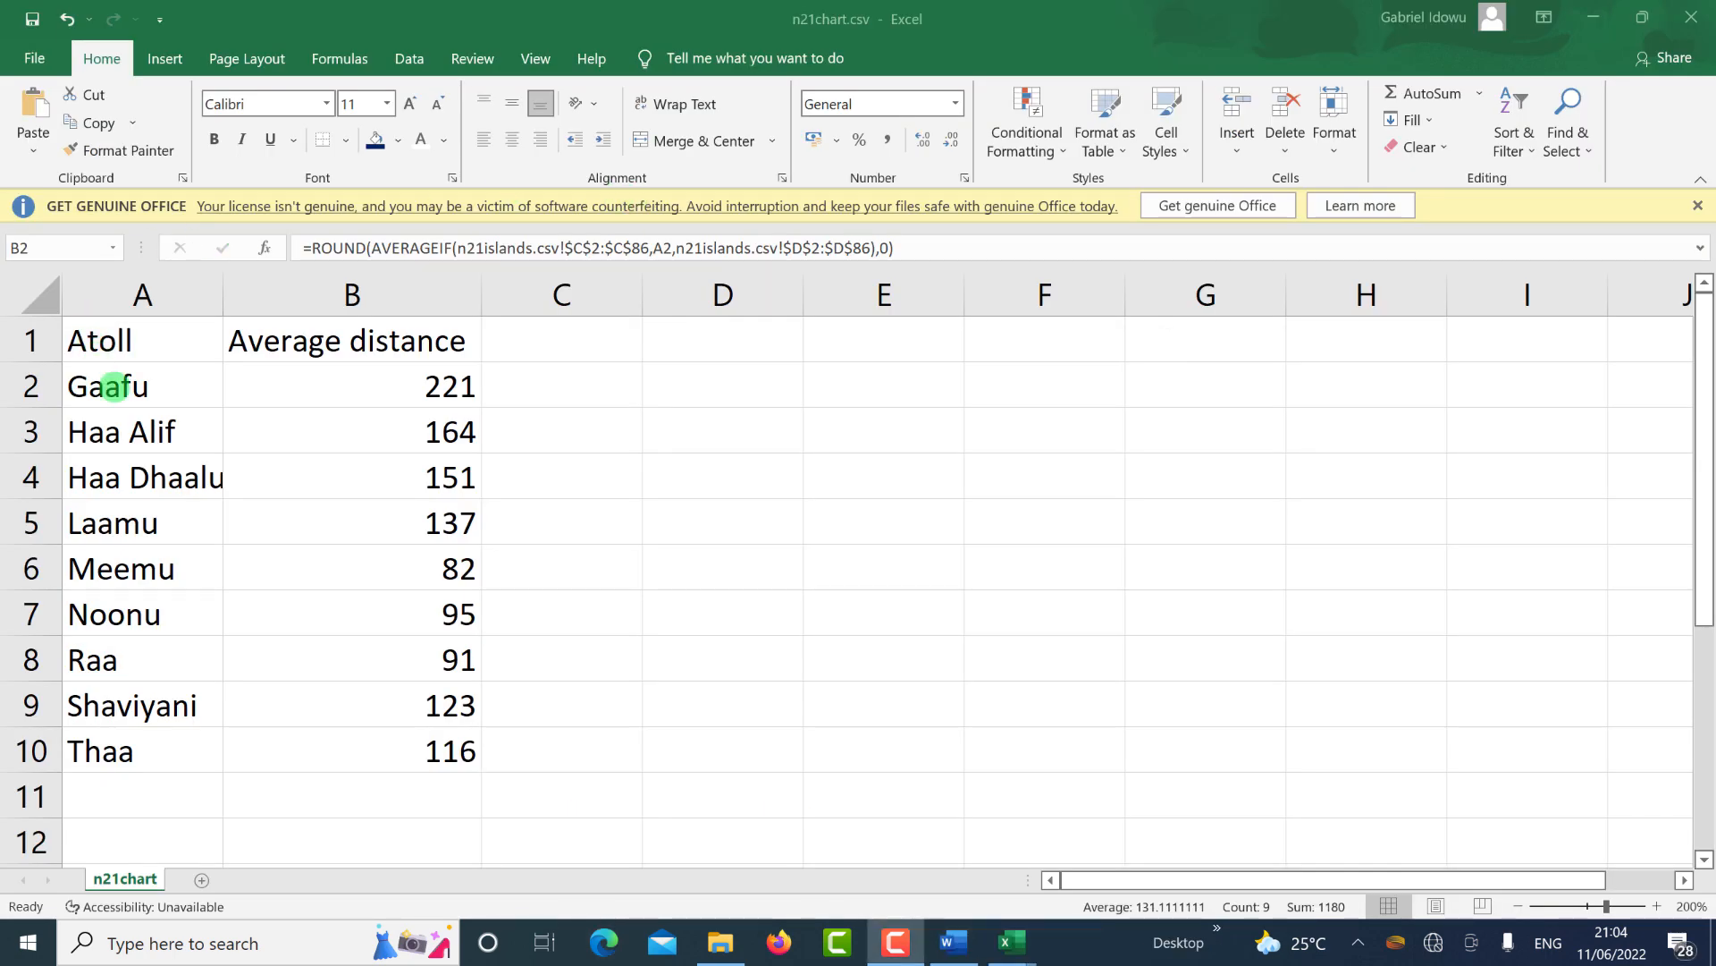
key("ctrl+shift+Down")
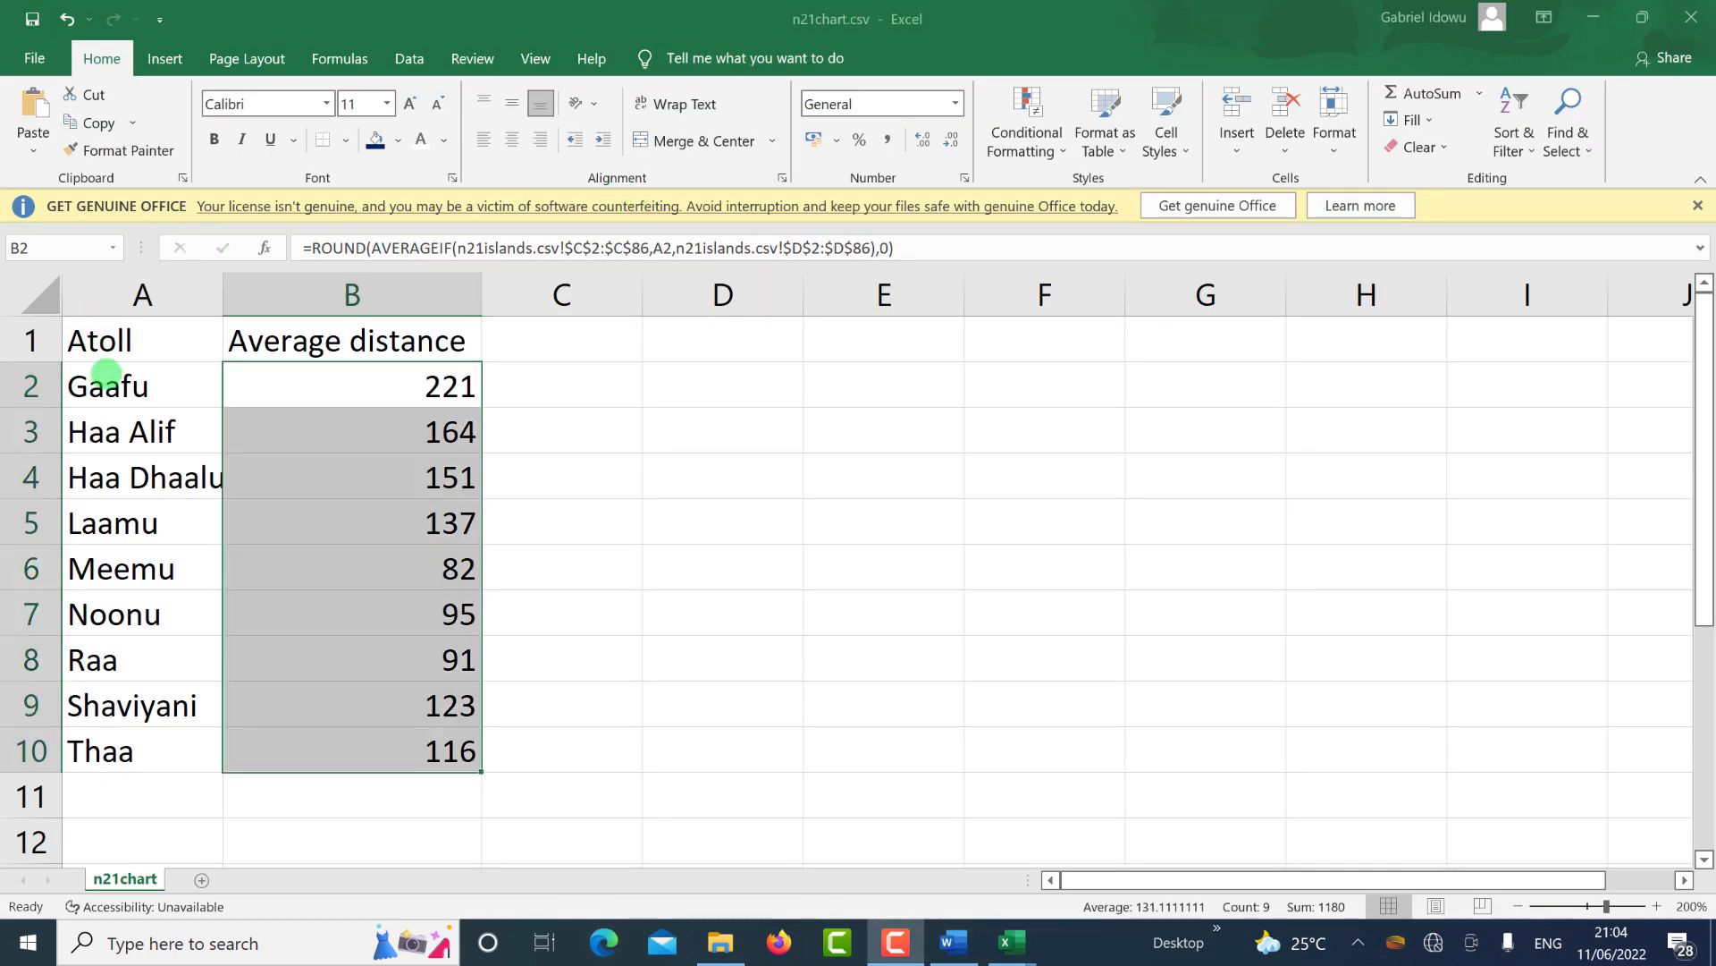
left_click(108, 384)
left_click_drag(108, 345, 391, 743)
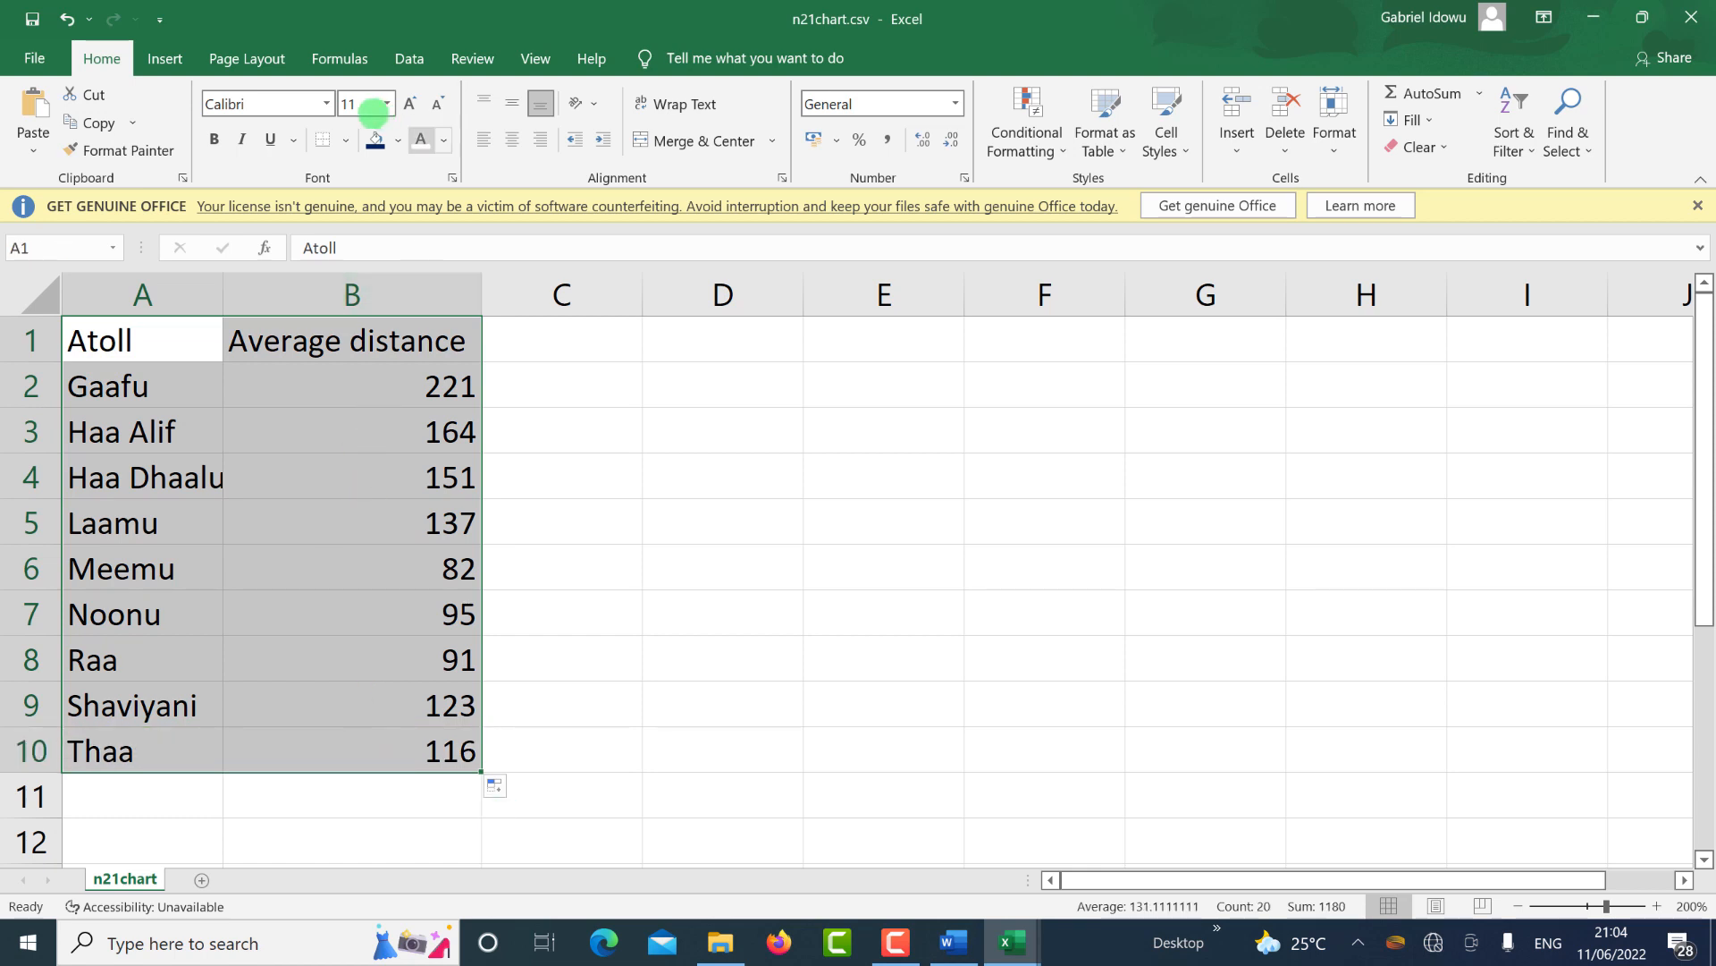
left_click(164, 59)
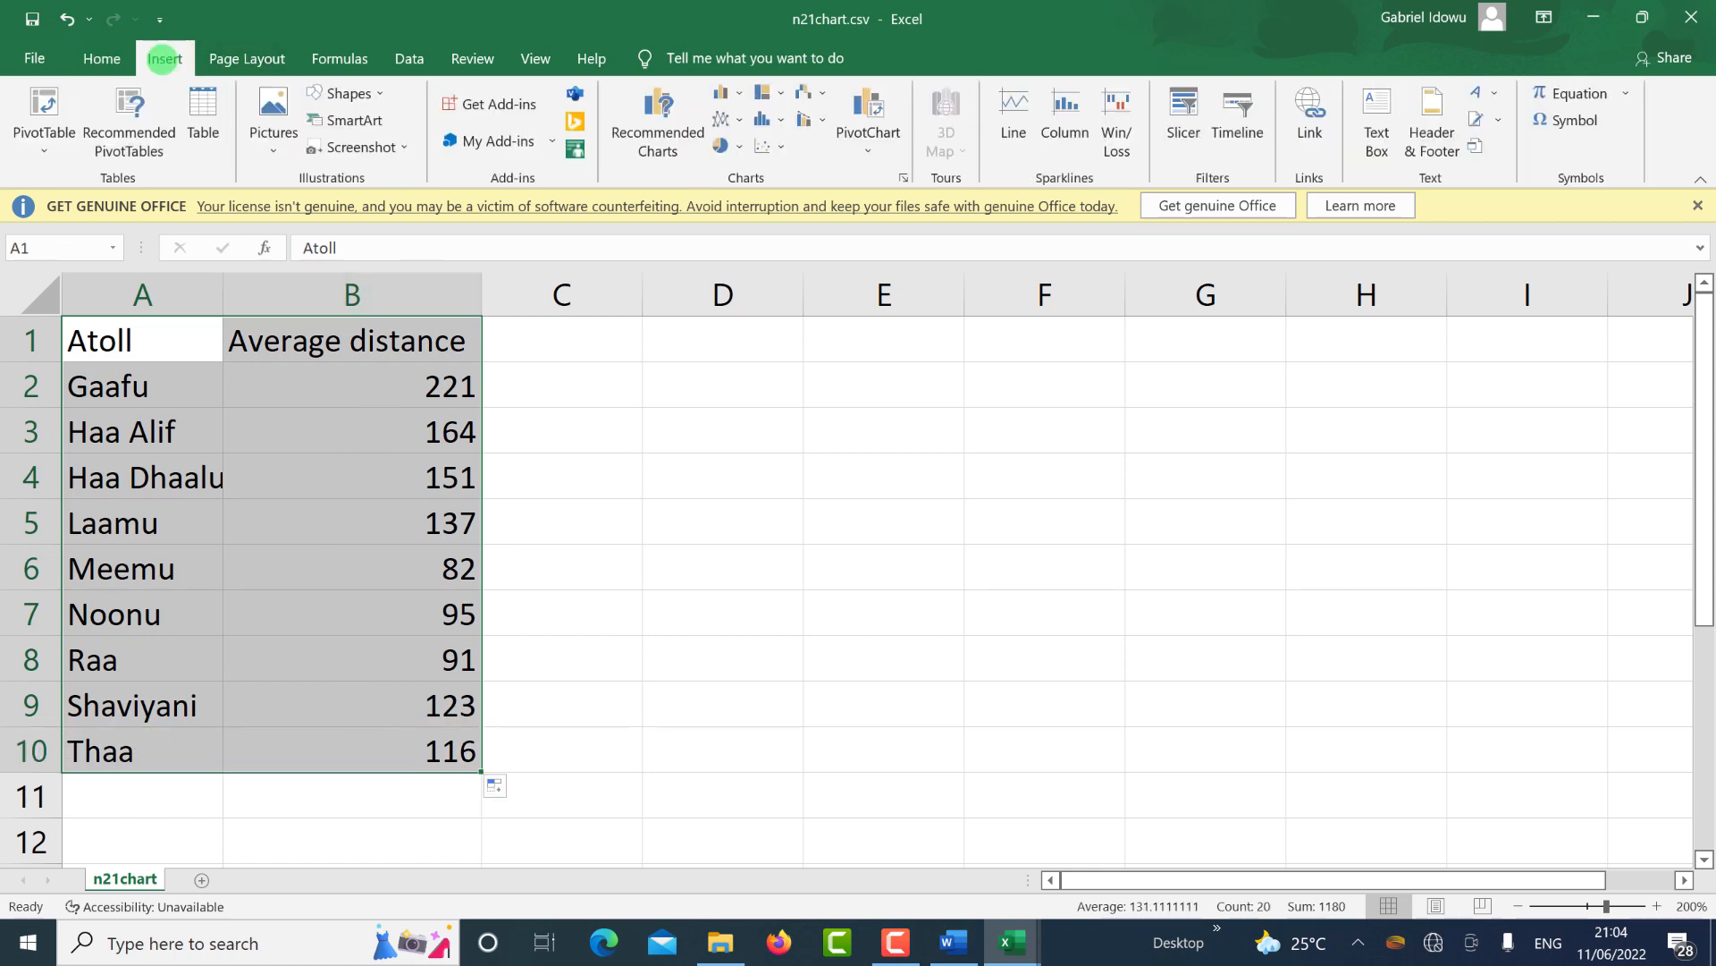
left_click(668, 150)
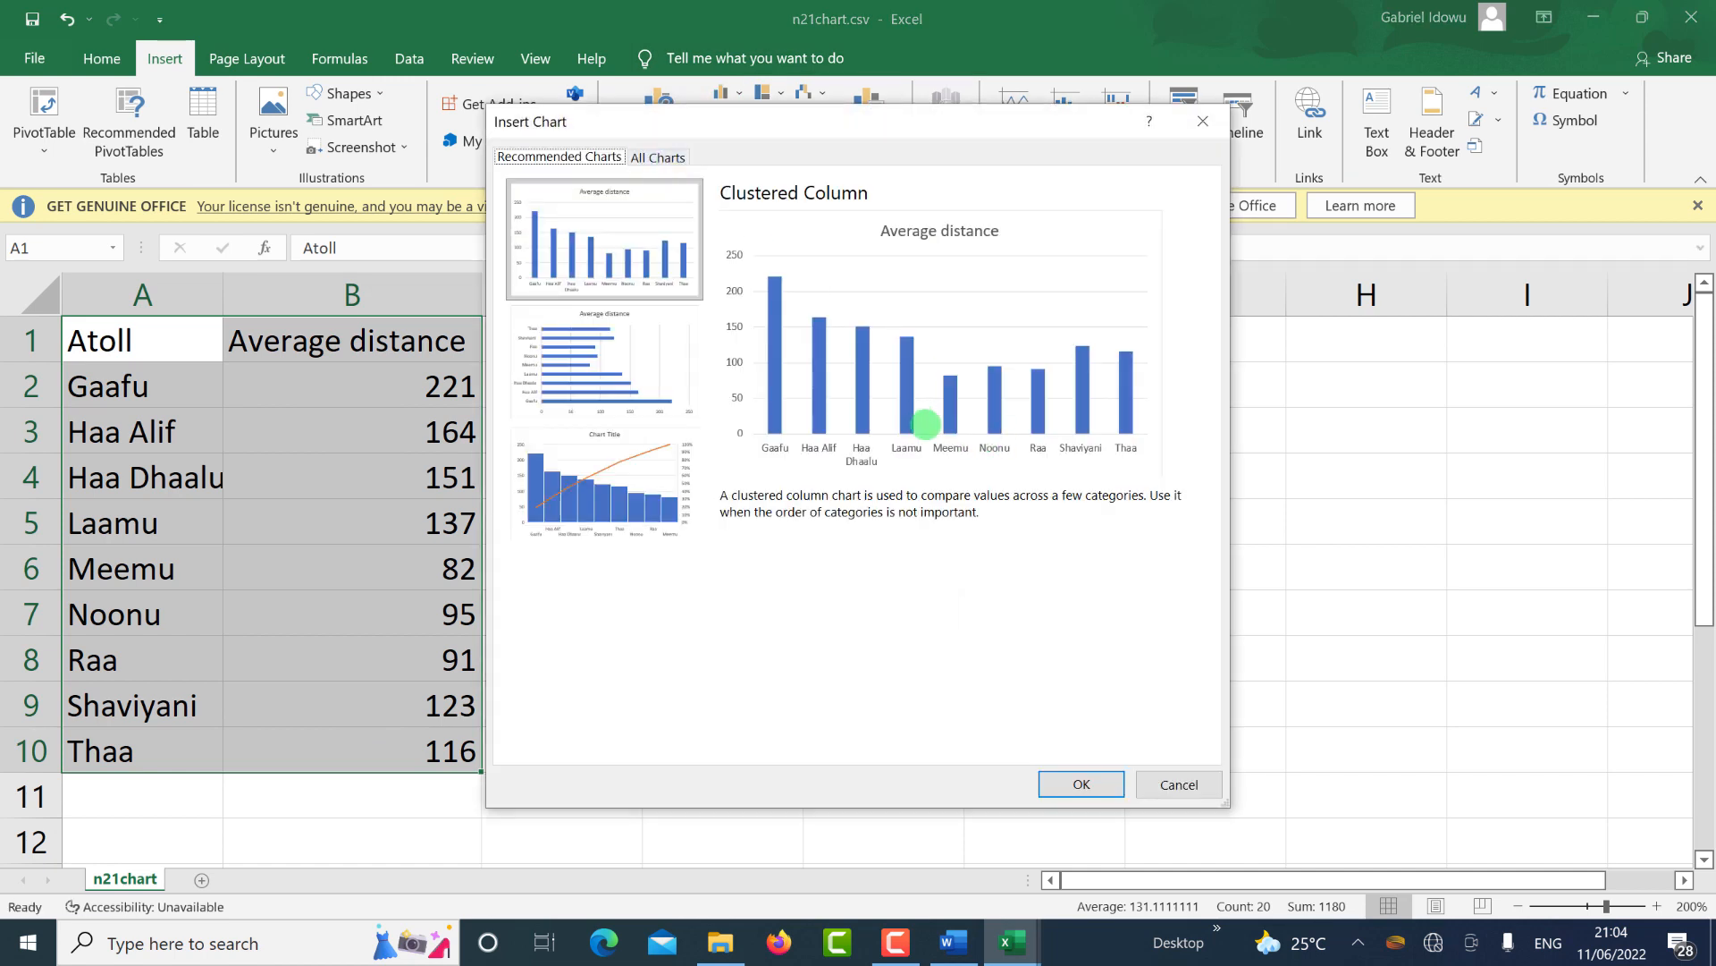
left_click(1081, 784)
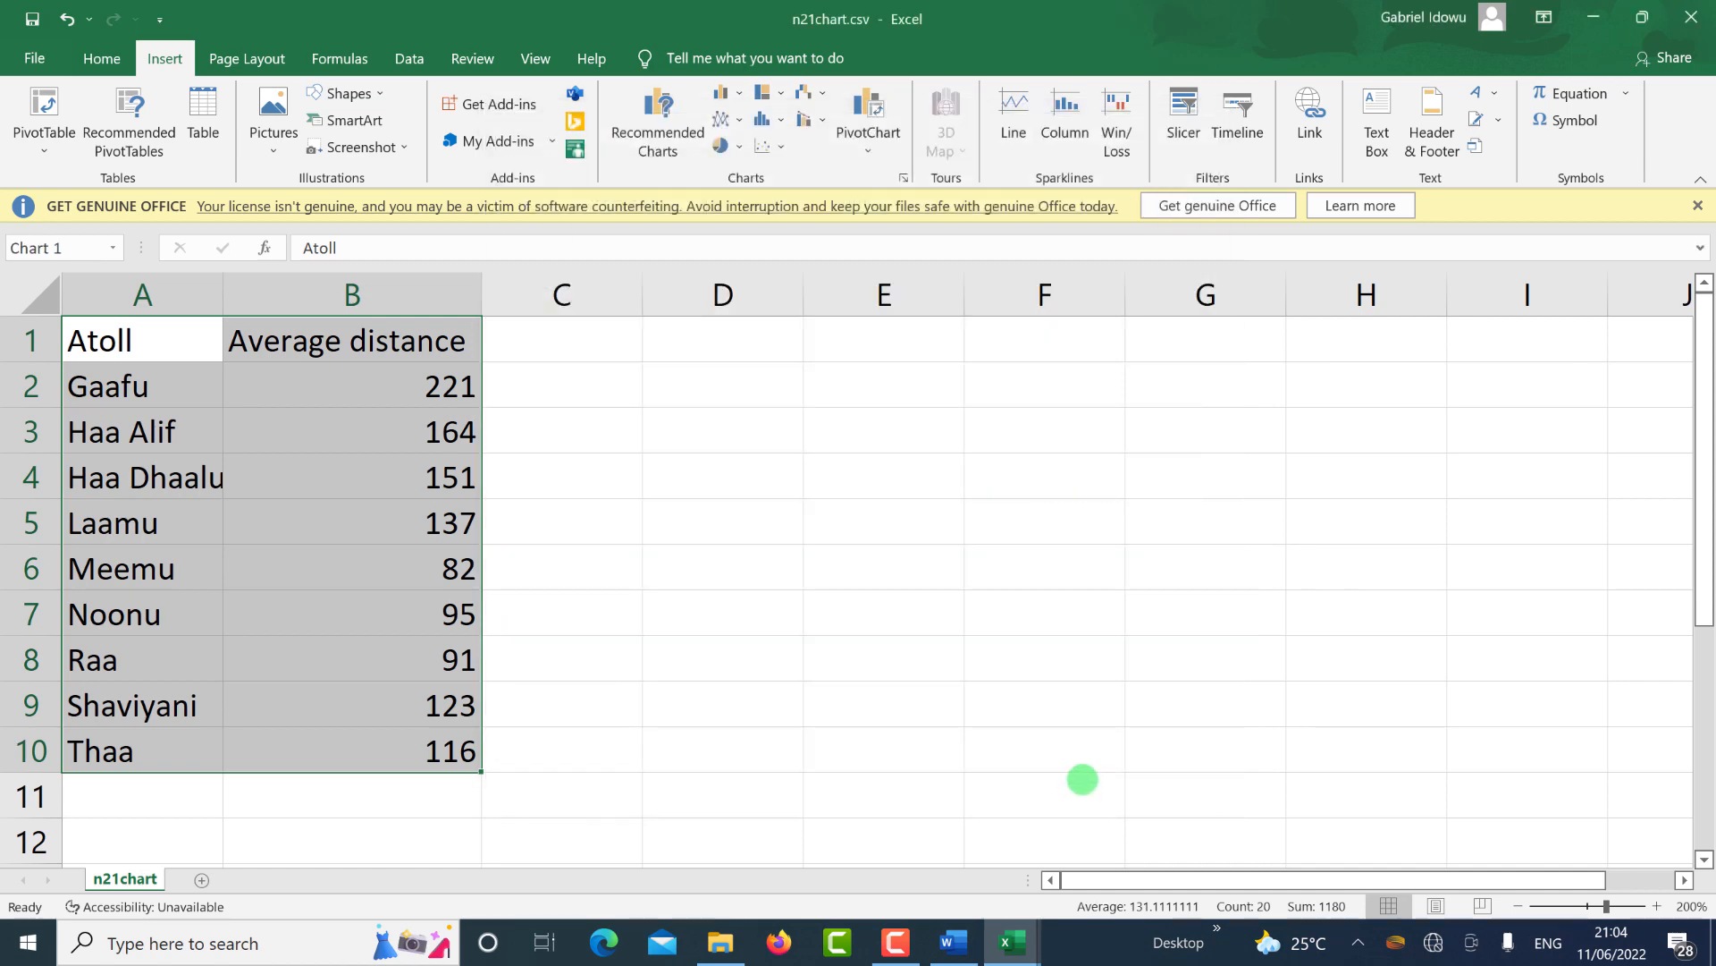
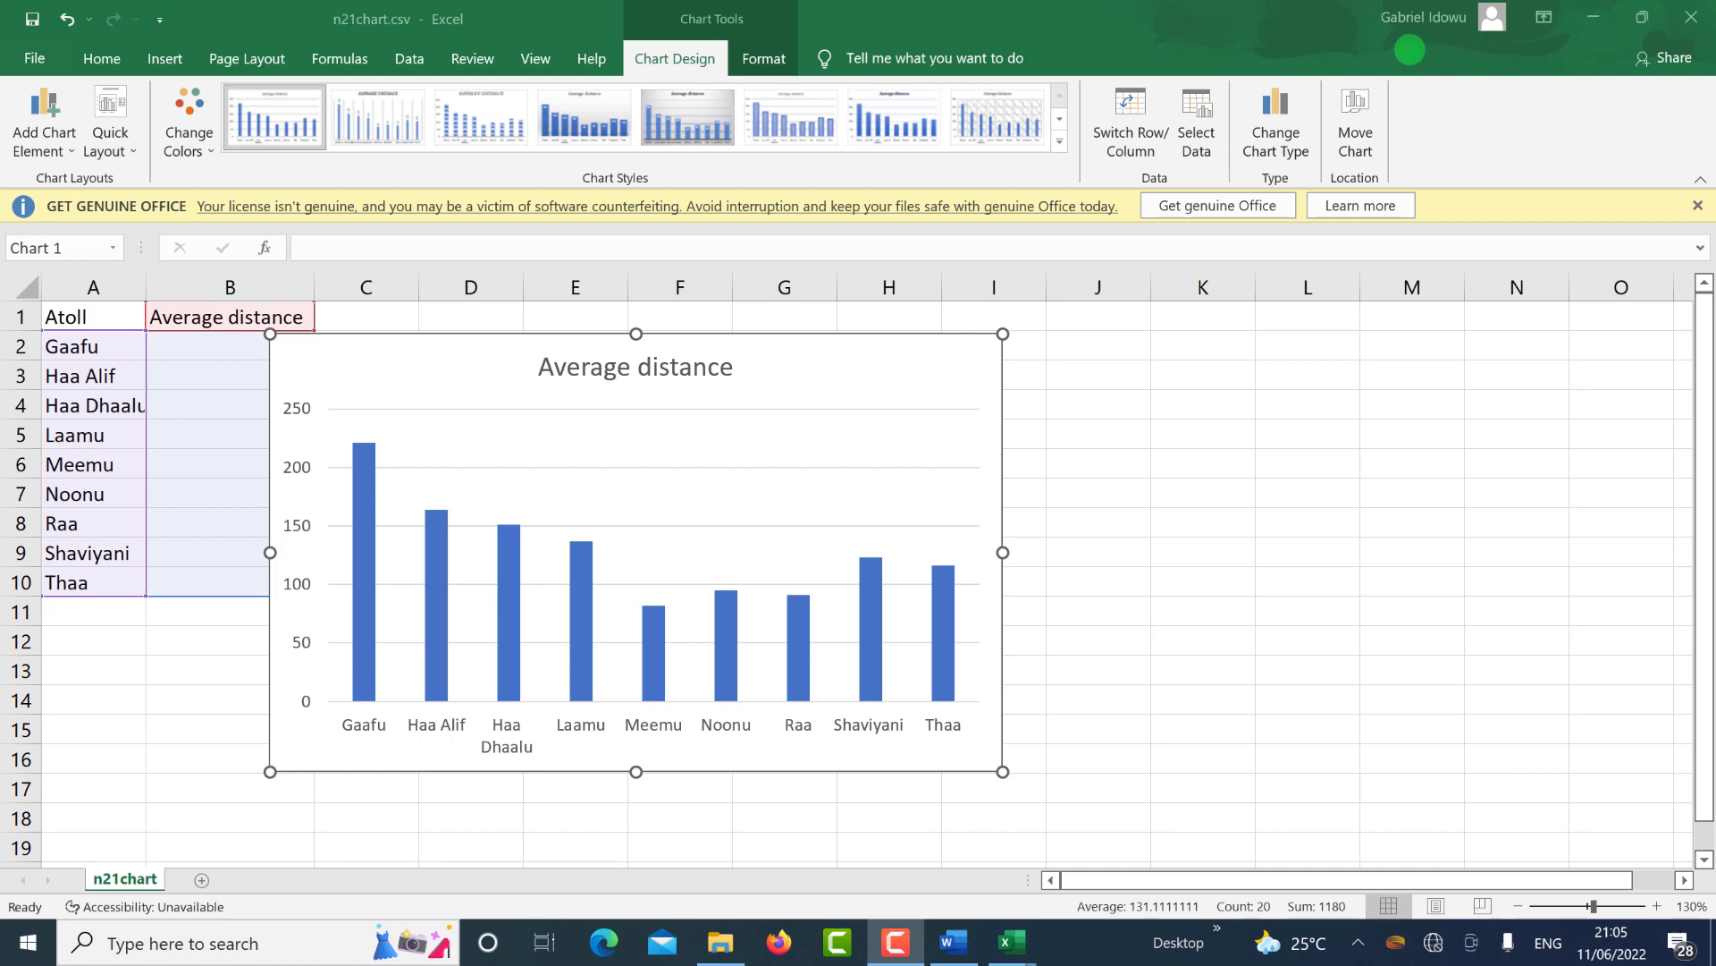
Change the chart title to "Average distances covered by".
left_click(593, 367)
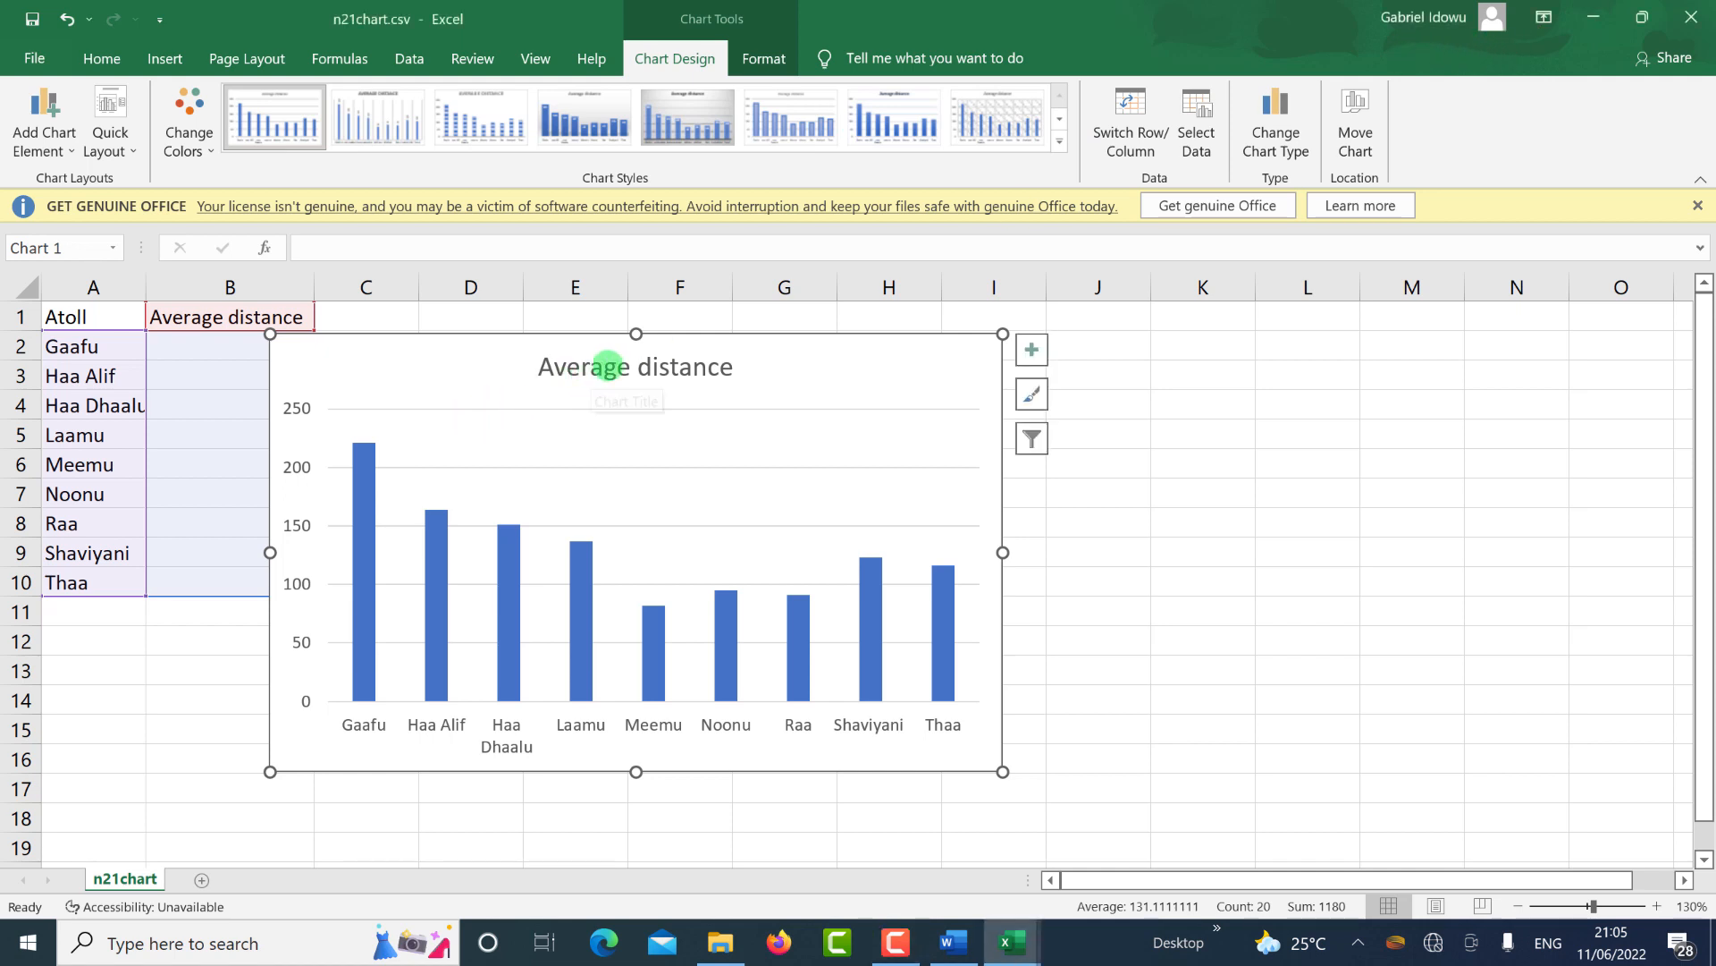
left_click(655, 367)
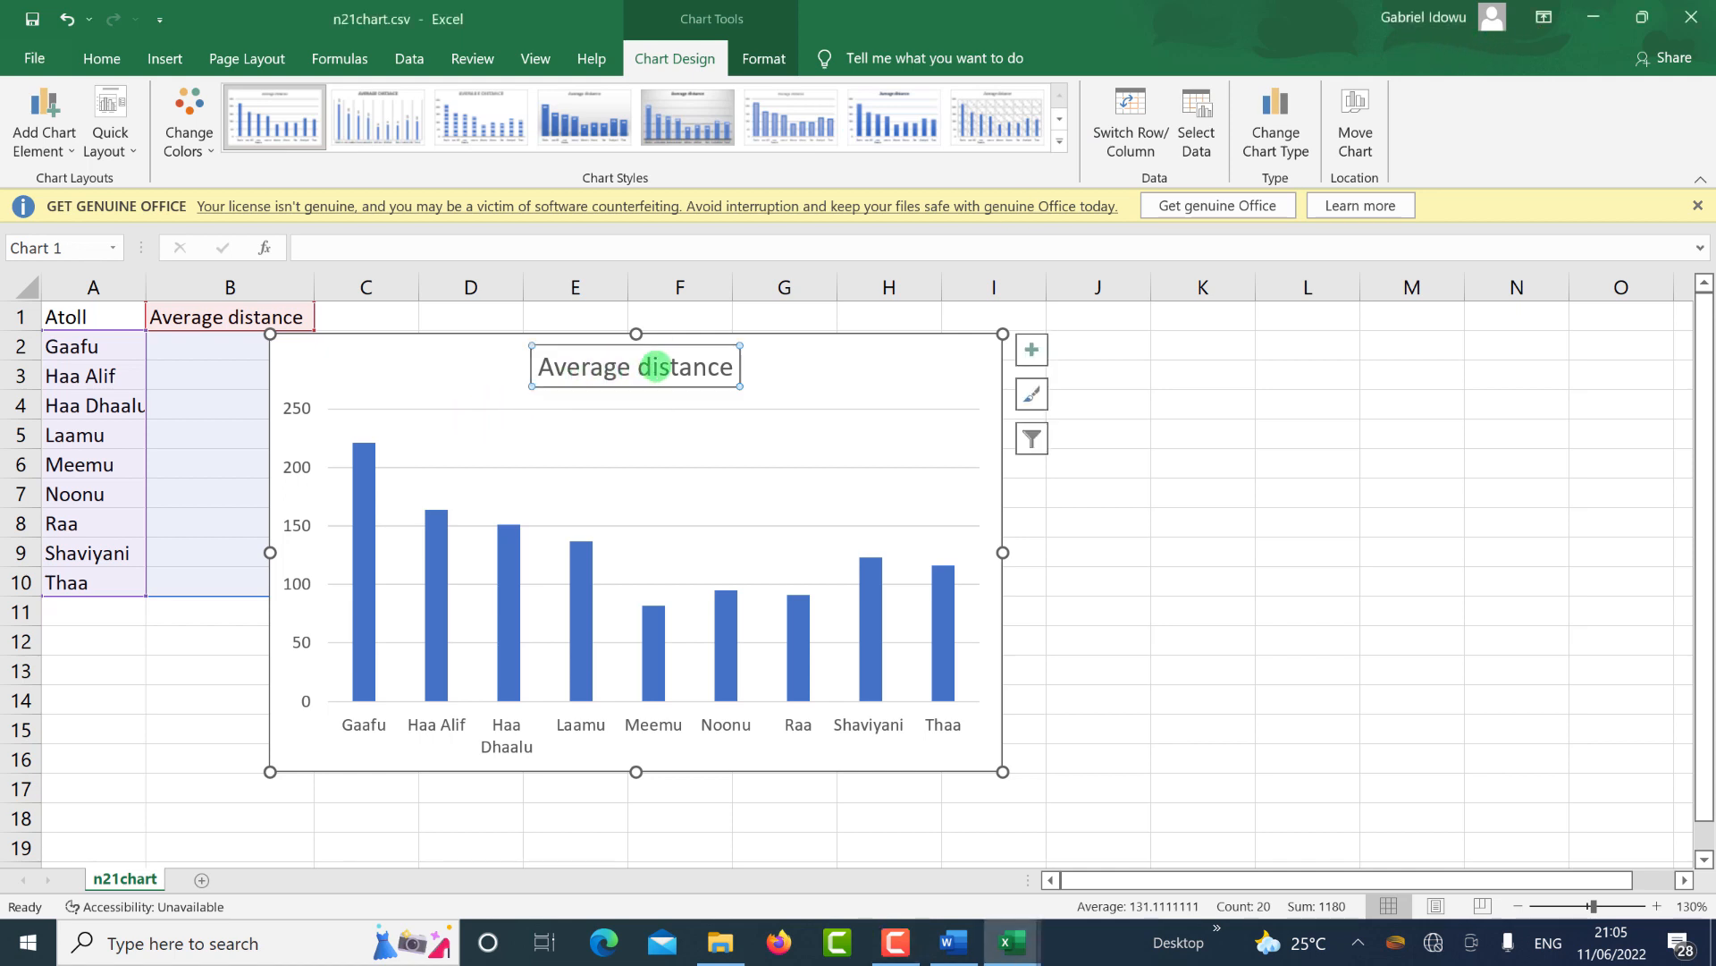
left_click(731, 366)
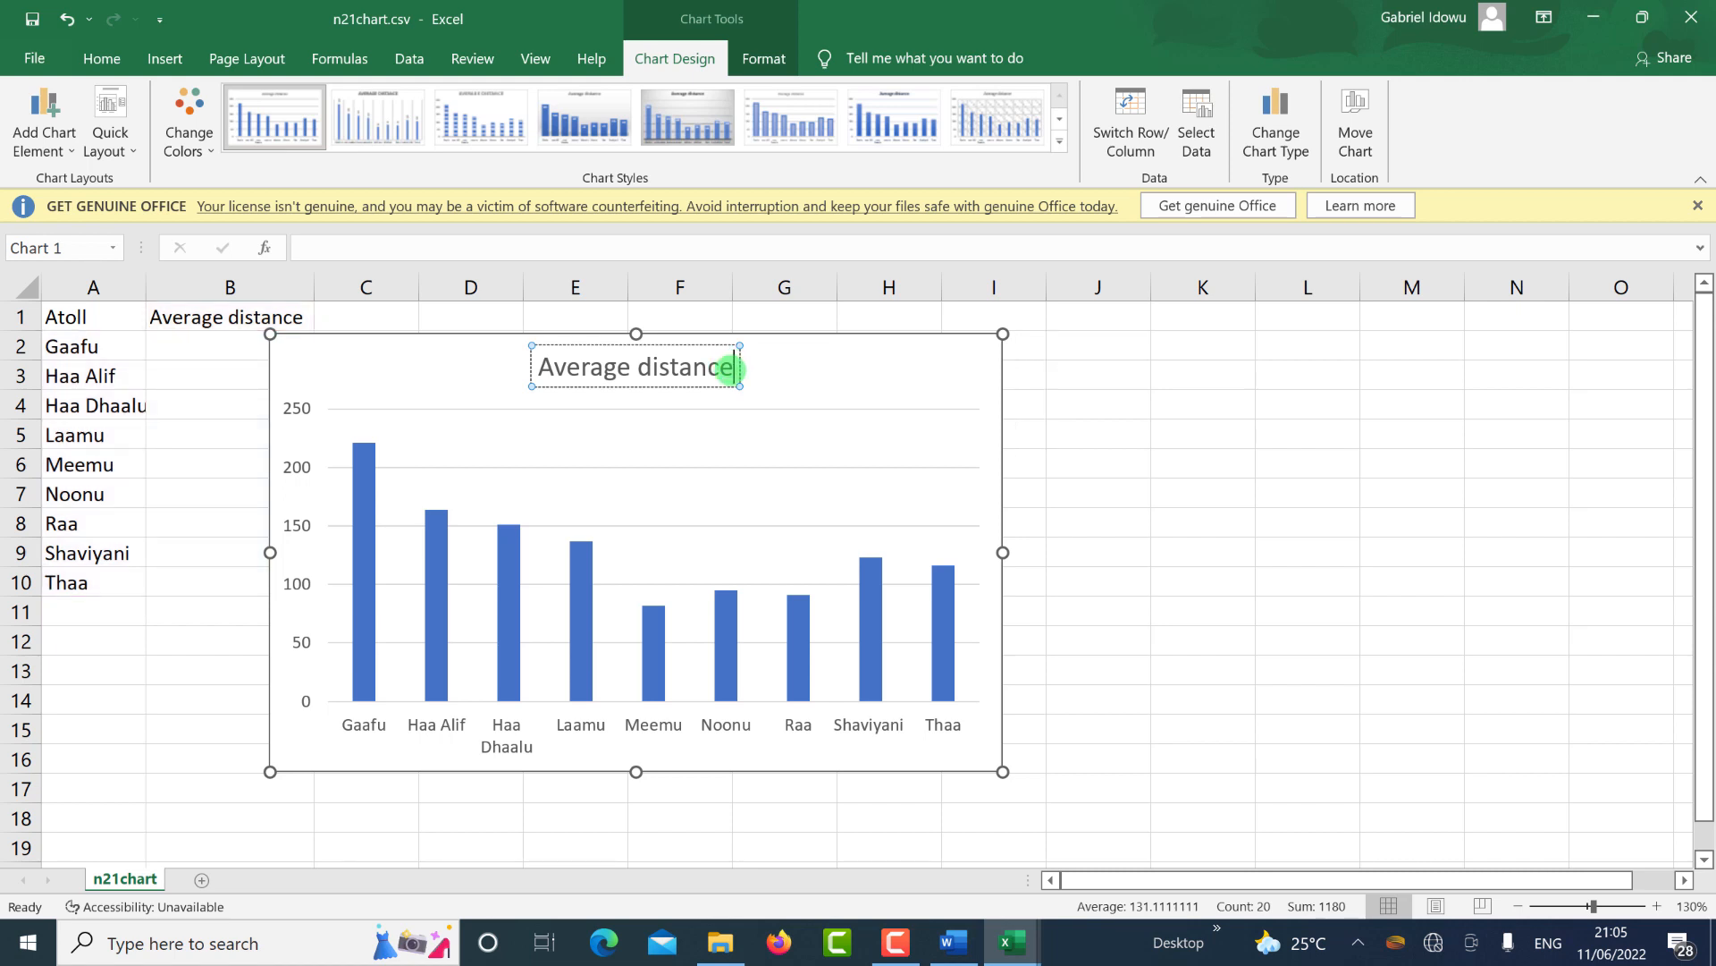
type("S")
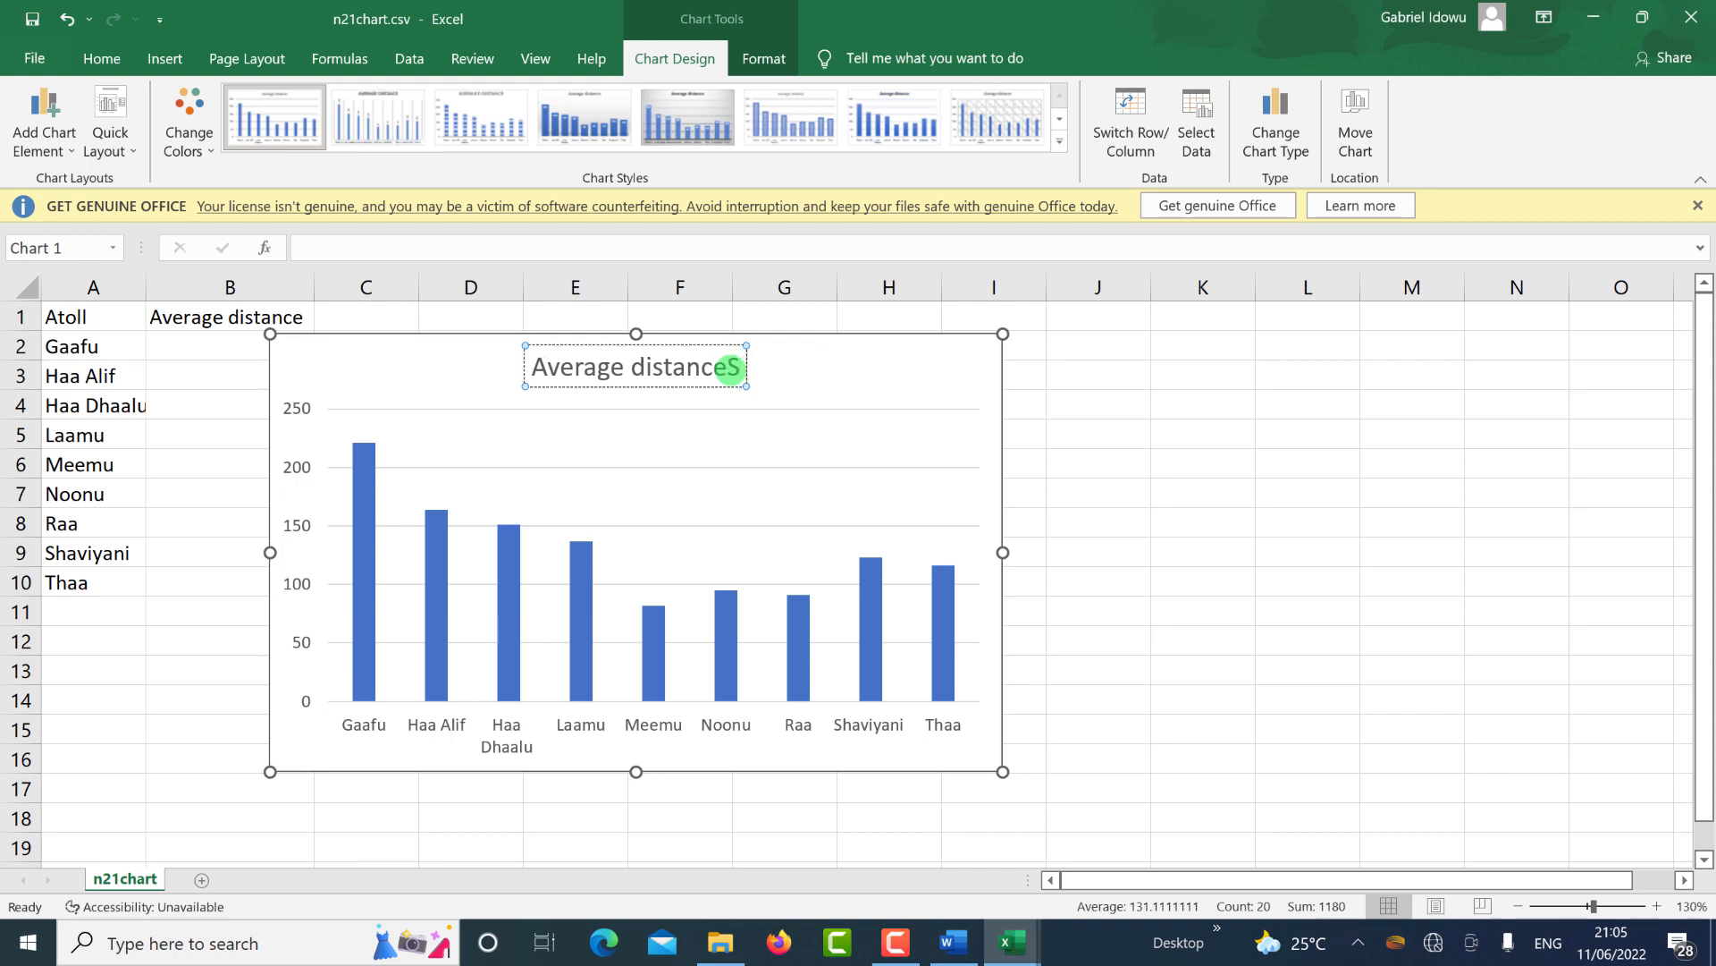
key("BackSpace")
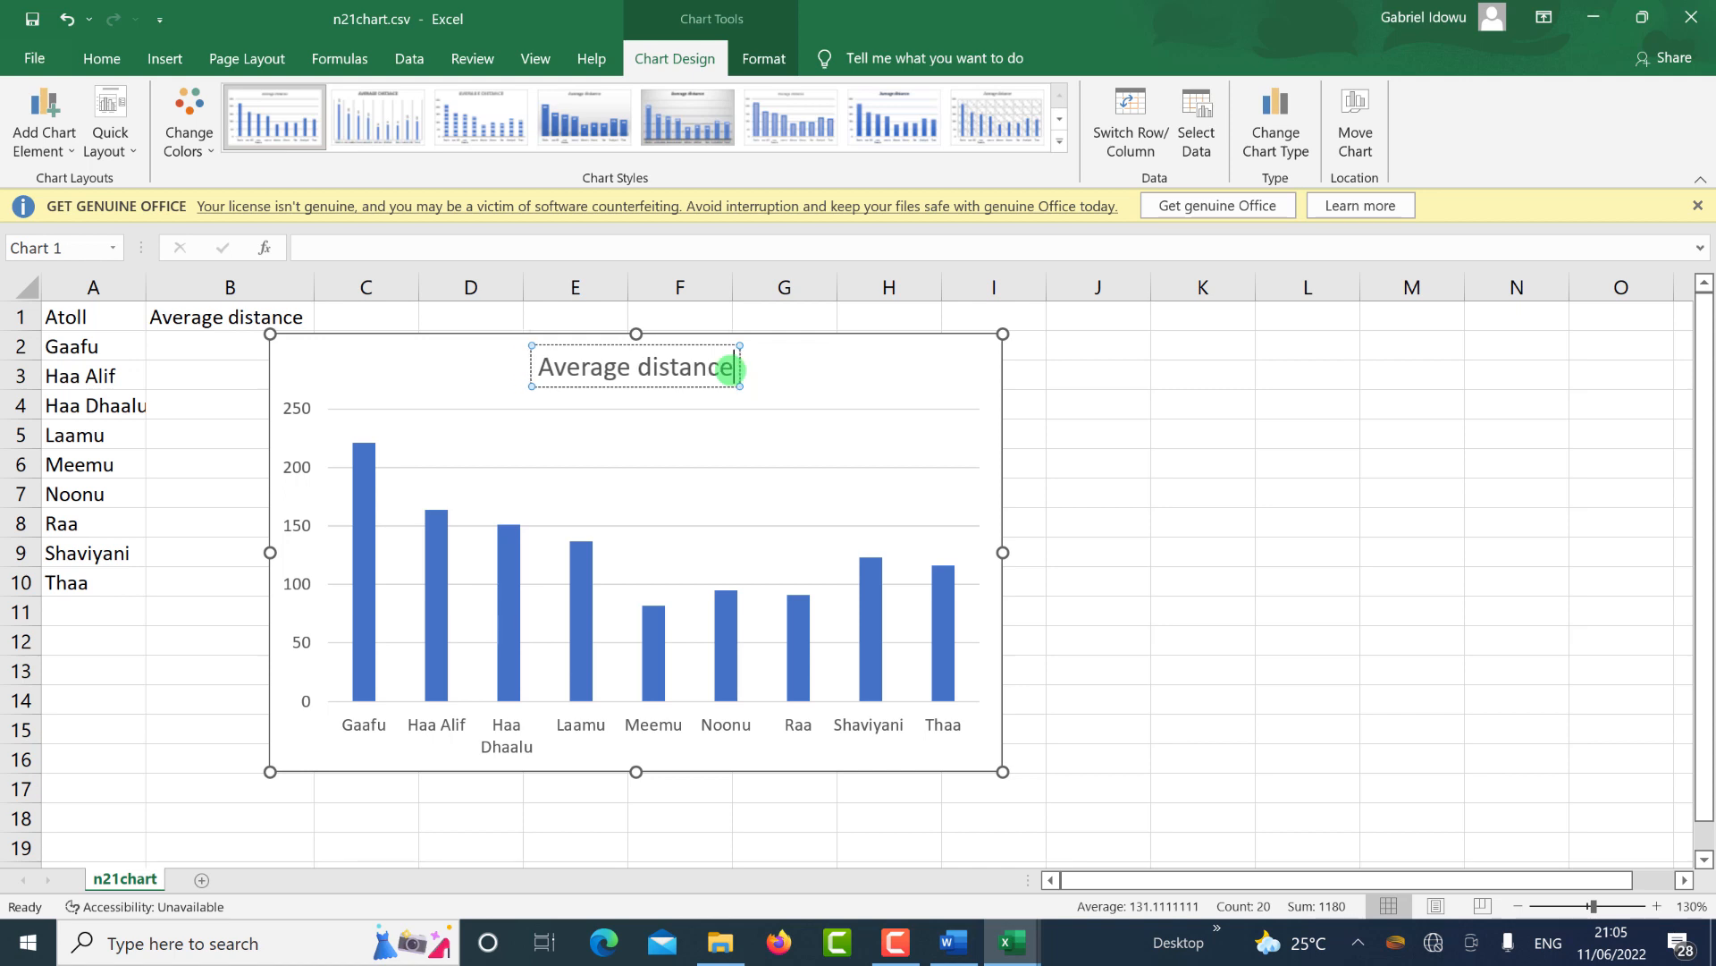
type("s cov")
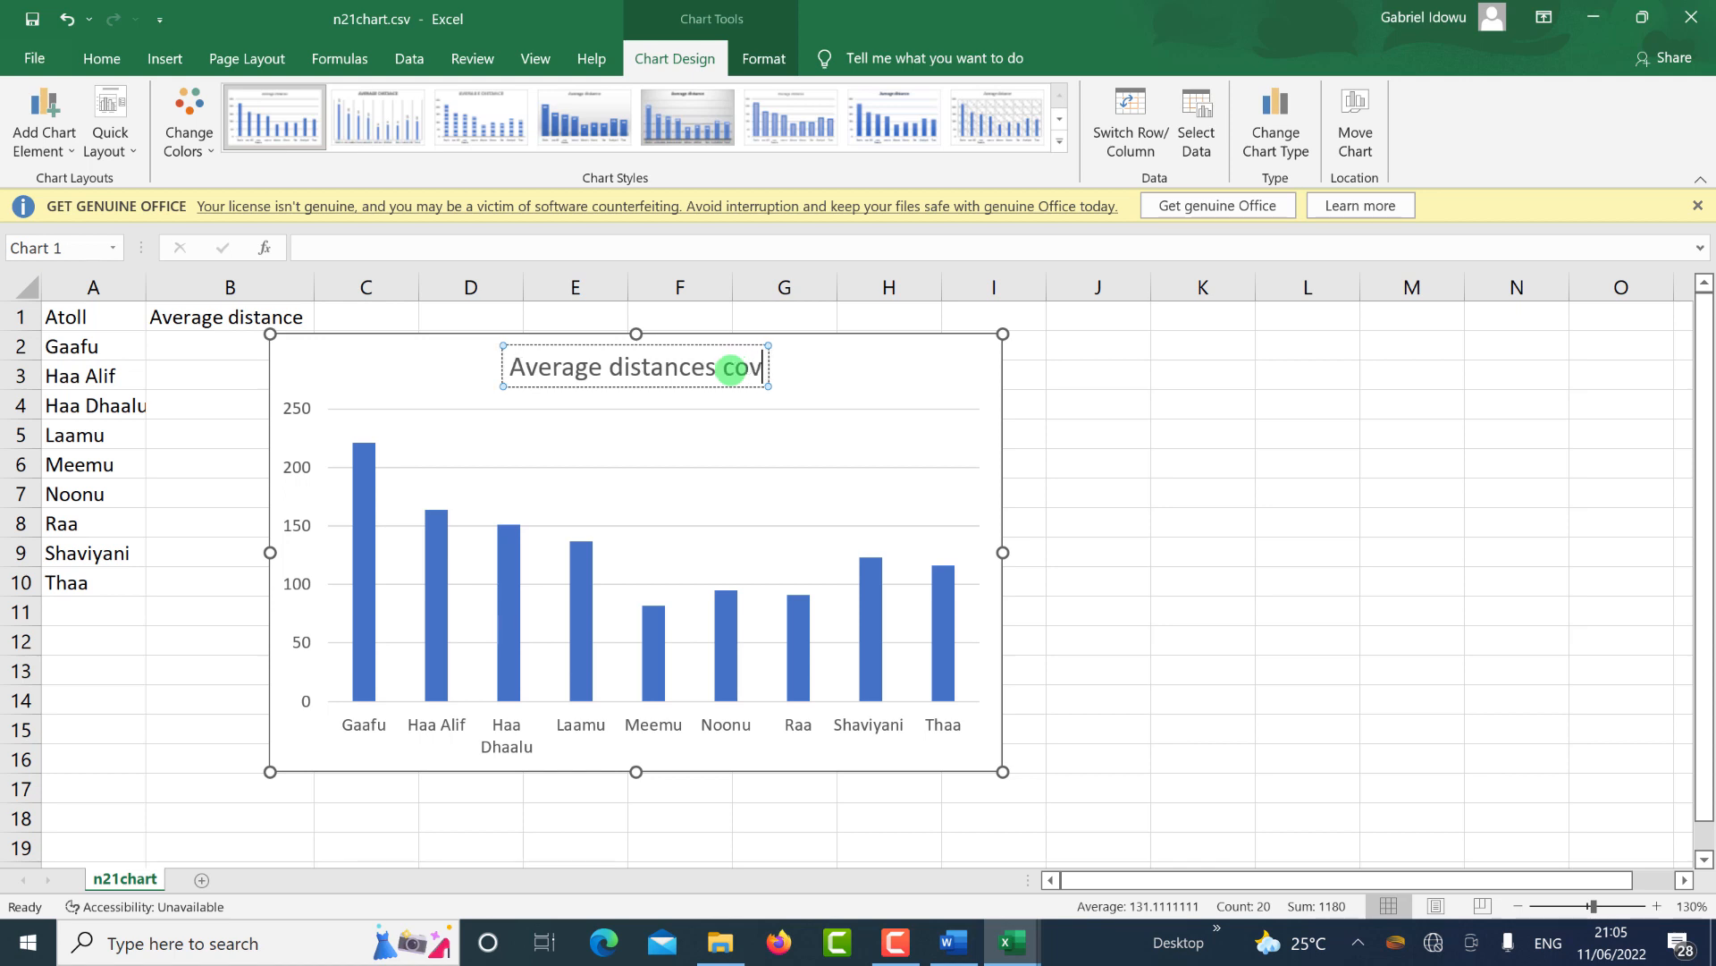
type("erd")
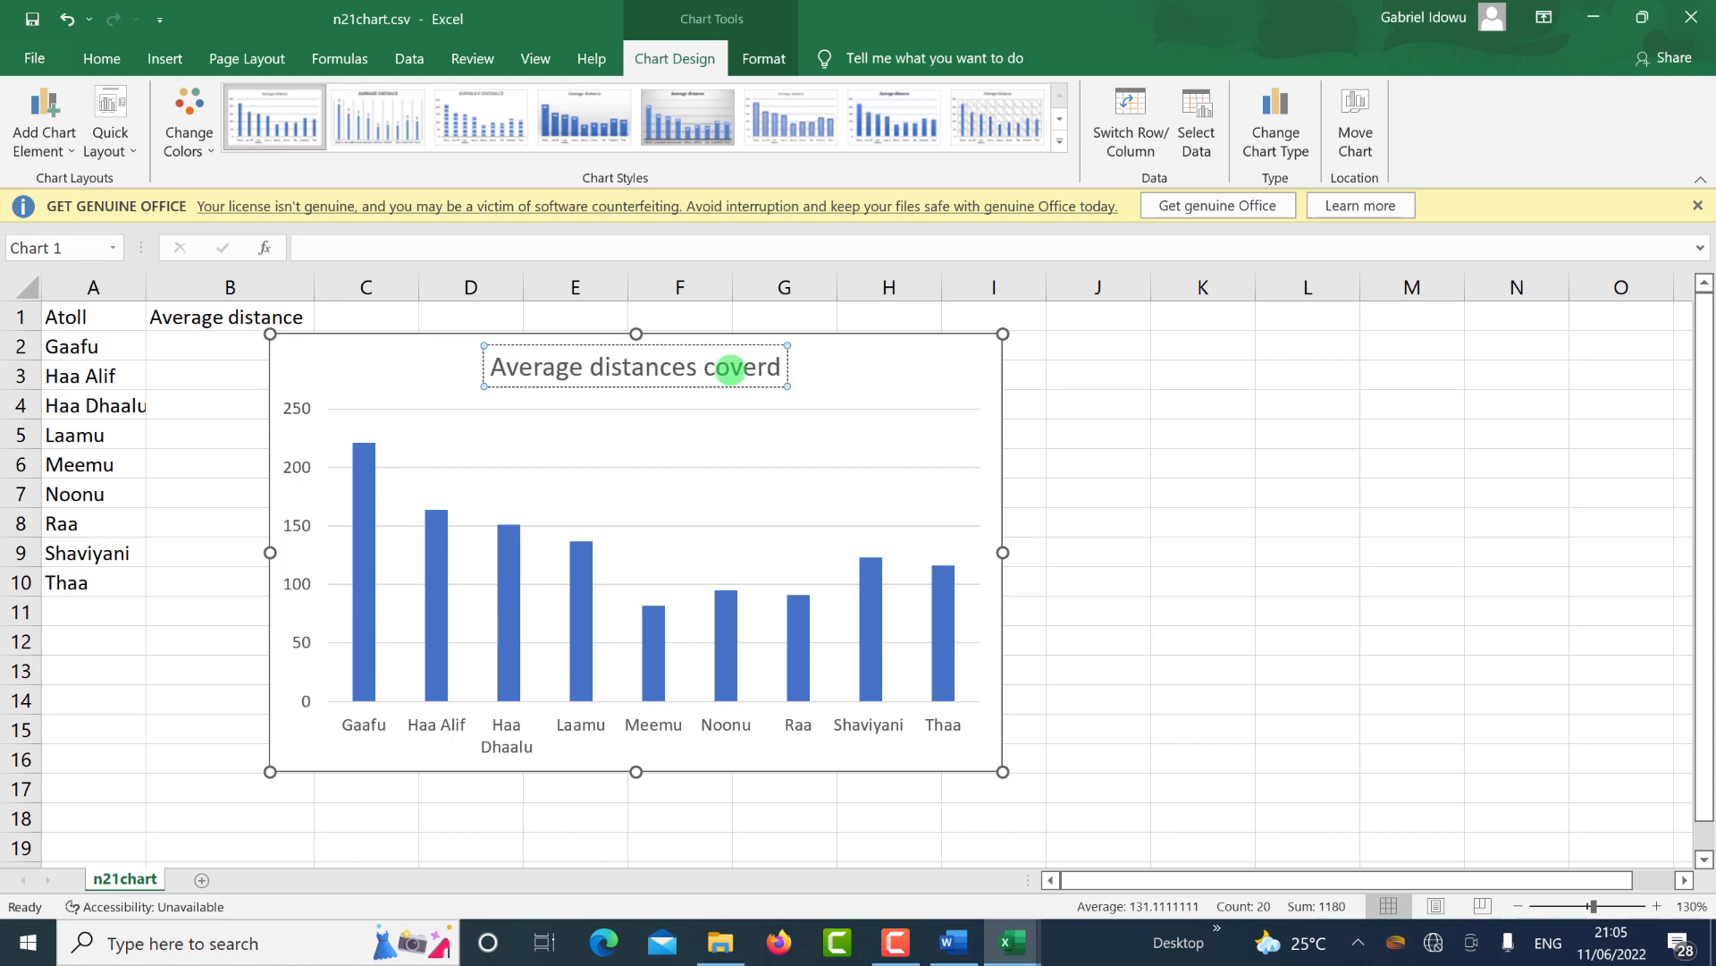
key("BackSpace")
type("ed")
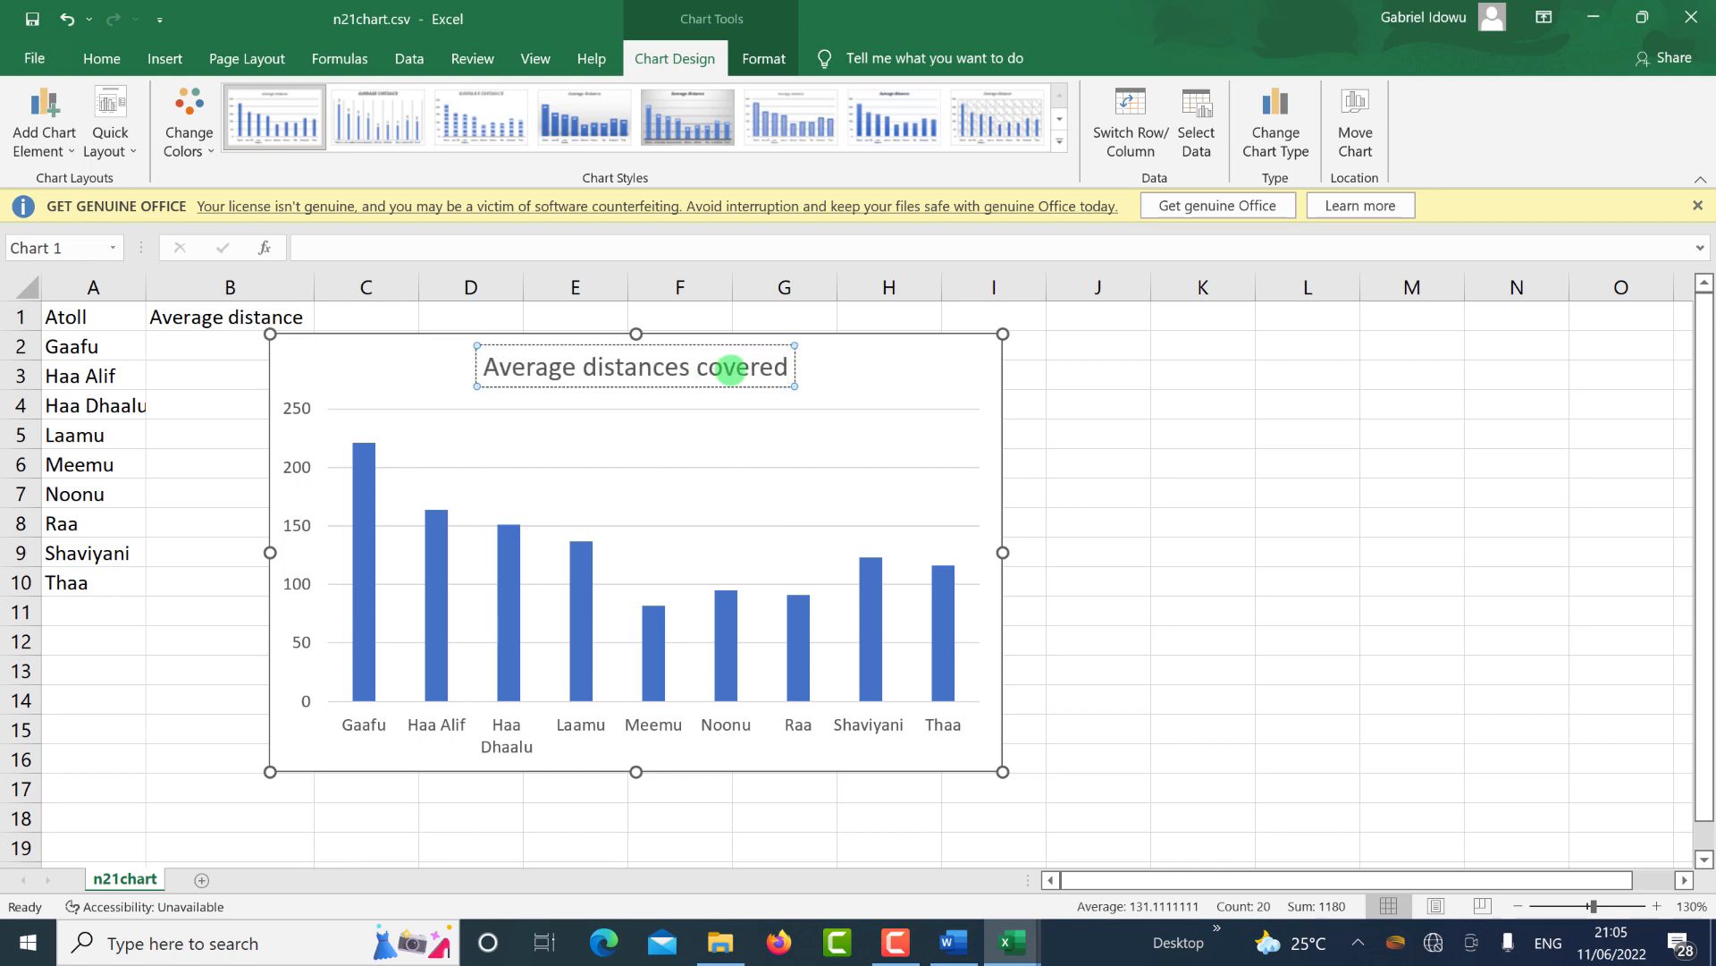
key("BackSpace")
key("BackSpace")
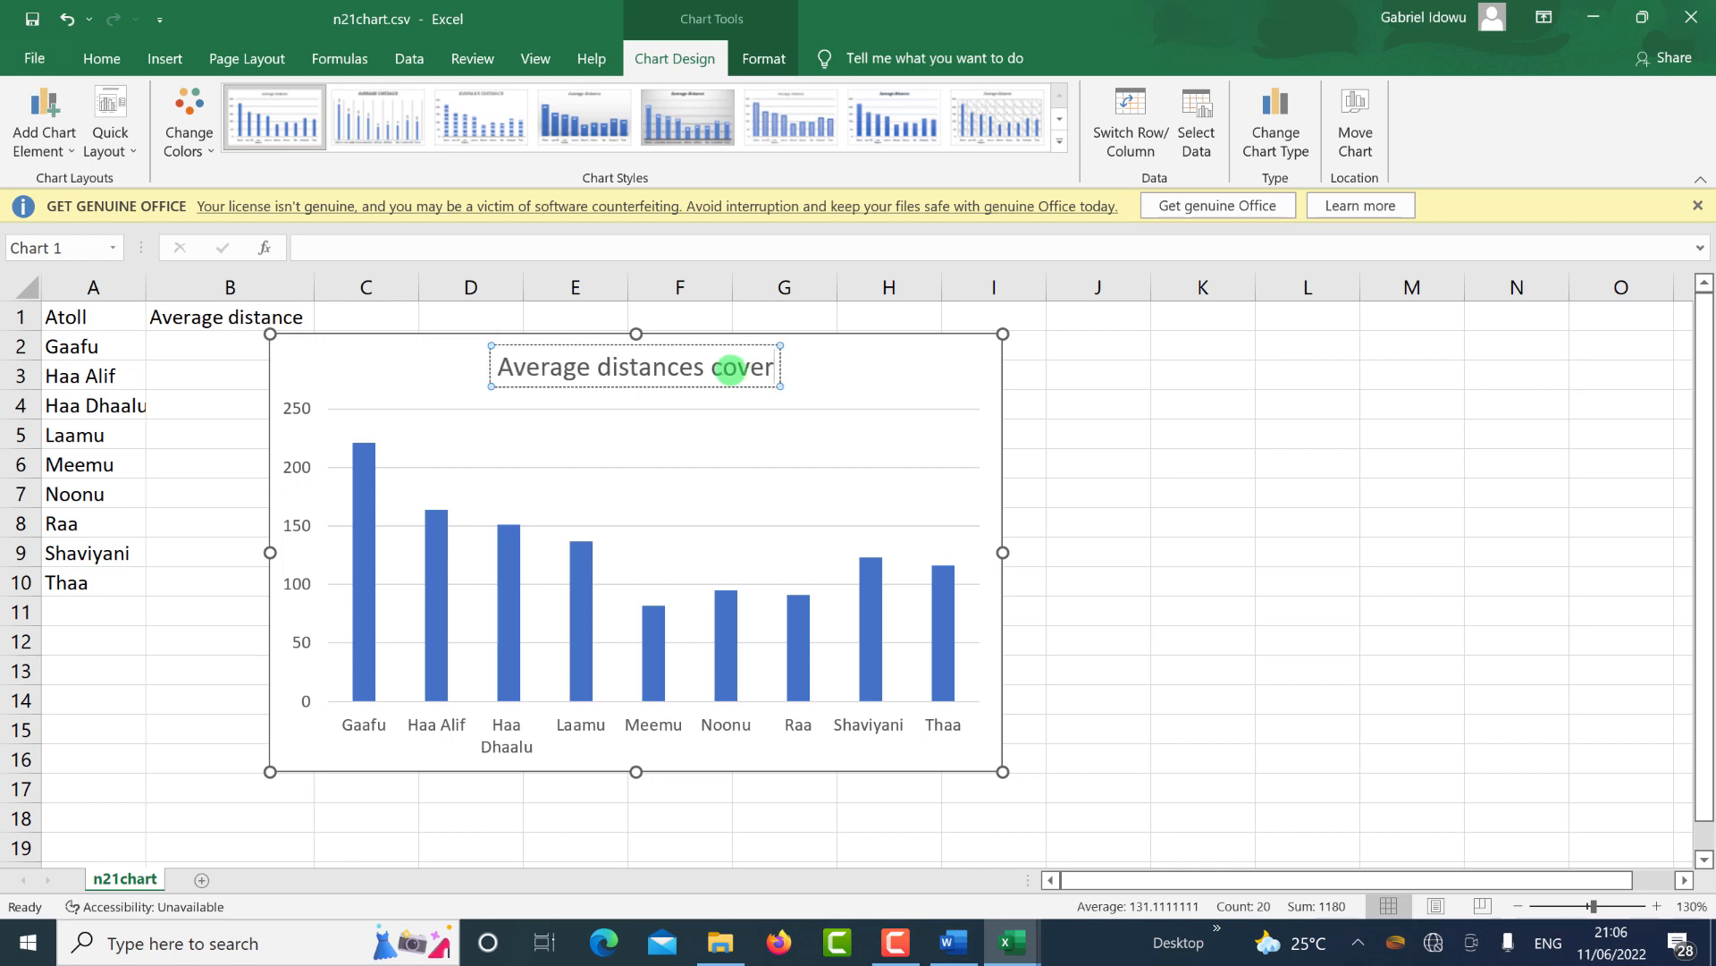
type("ed by")
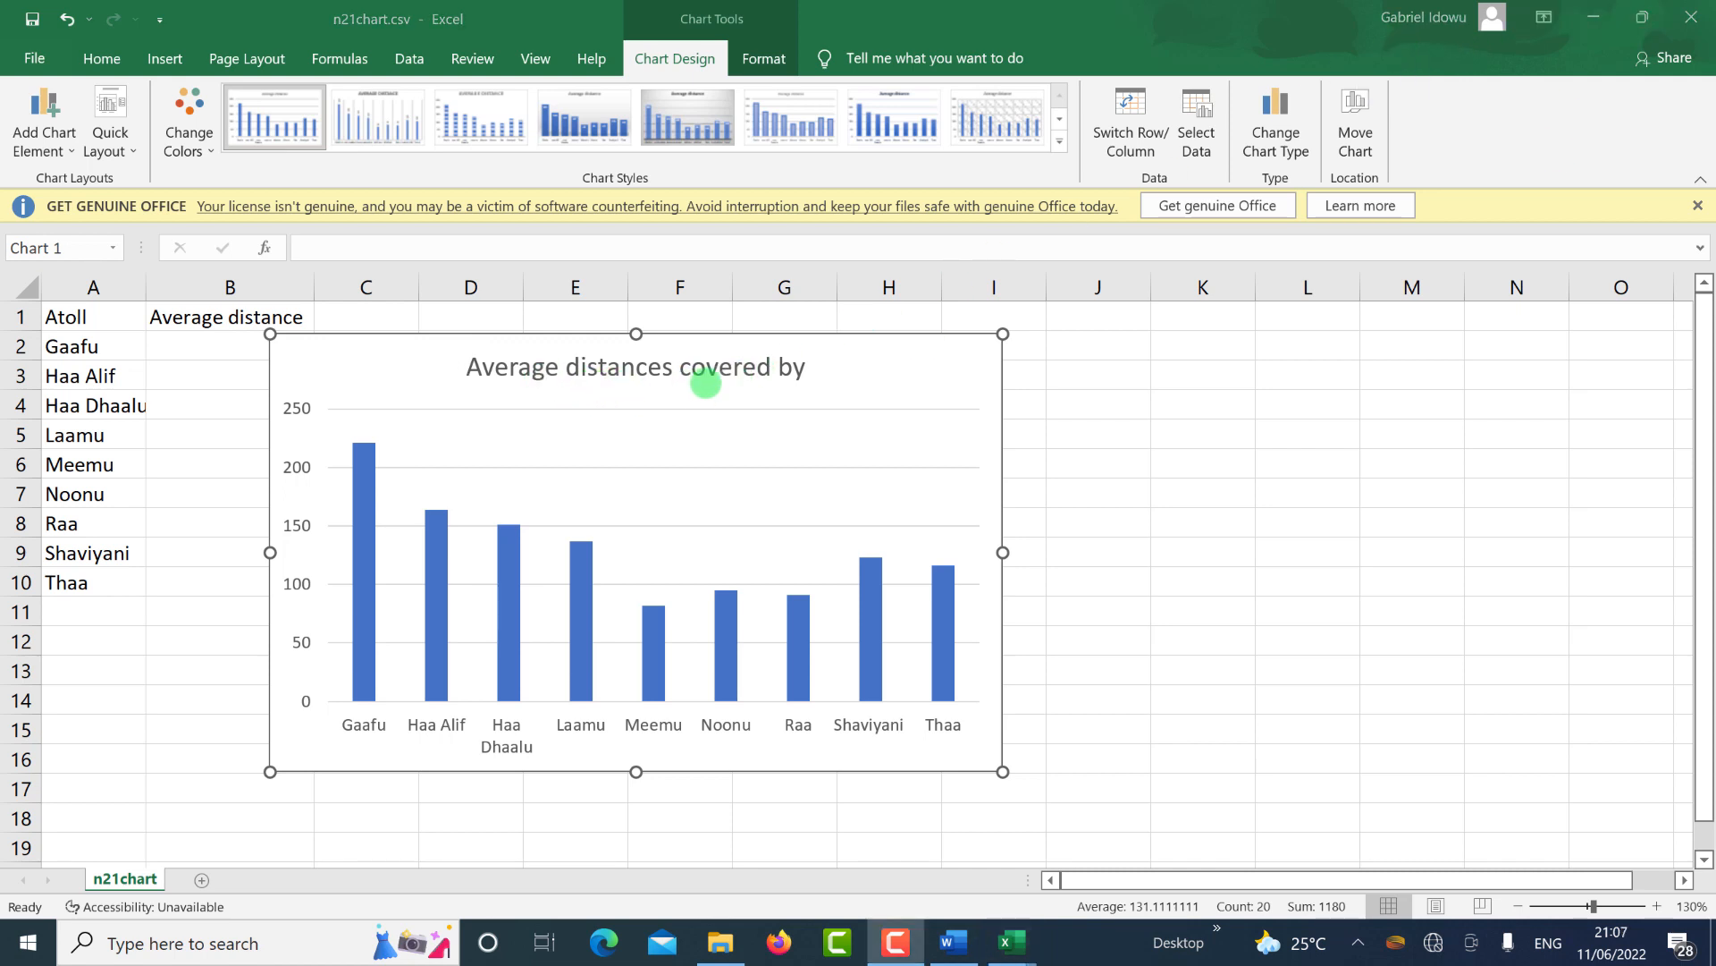
Replace the whole chart title with "Average distance of islands in each atoll from the recycling centre".
left_click(713, 366)
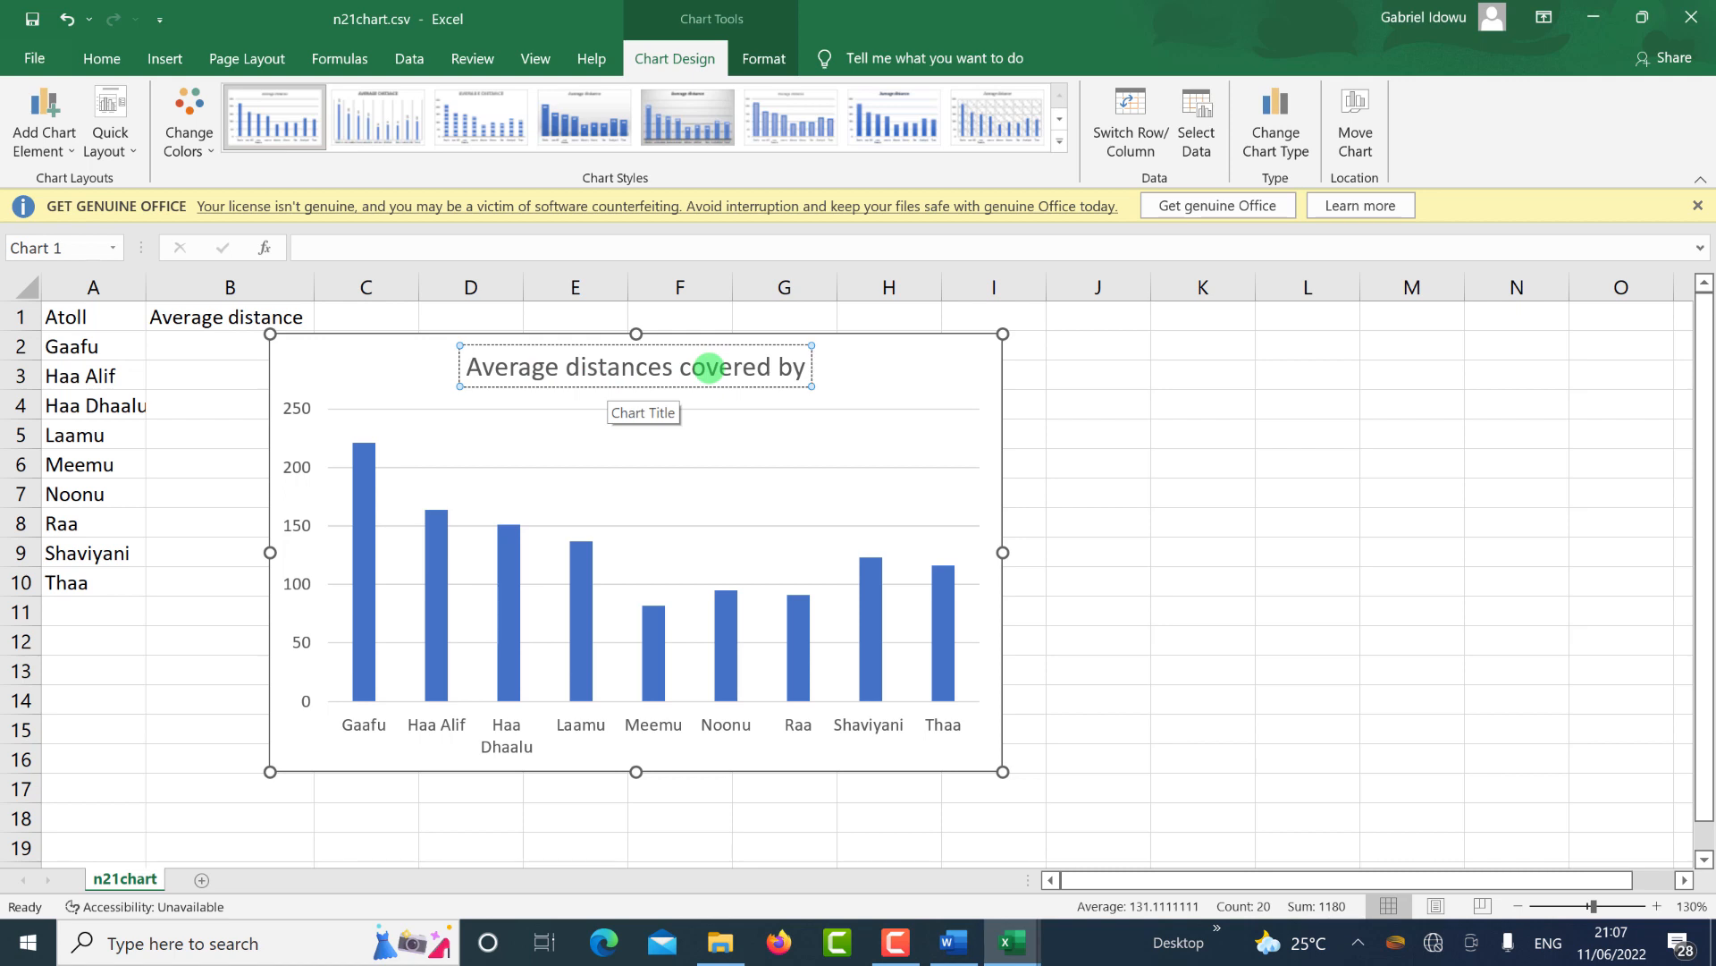
left_click(707, 367)
triple_click(707, 366)
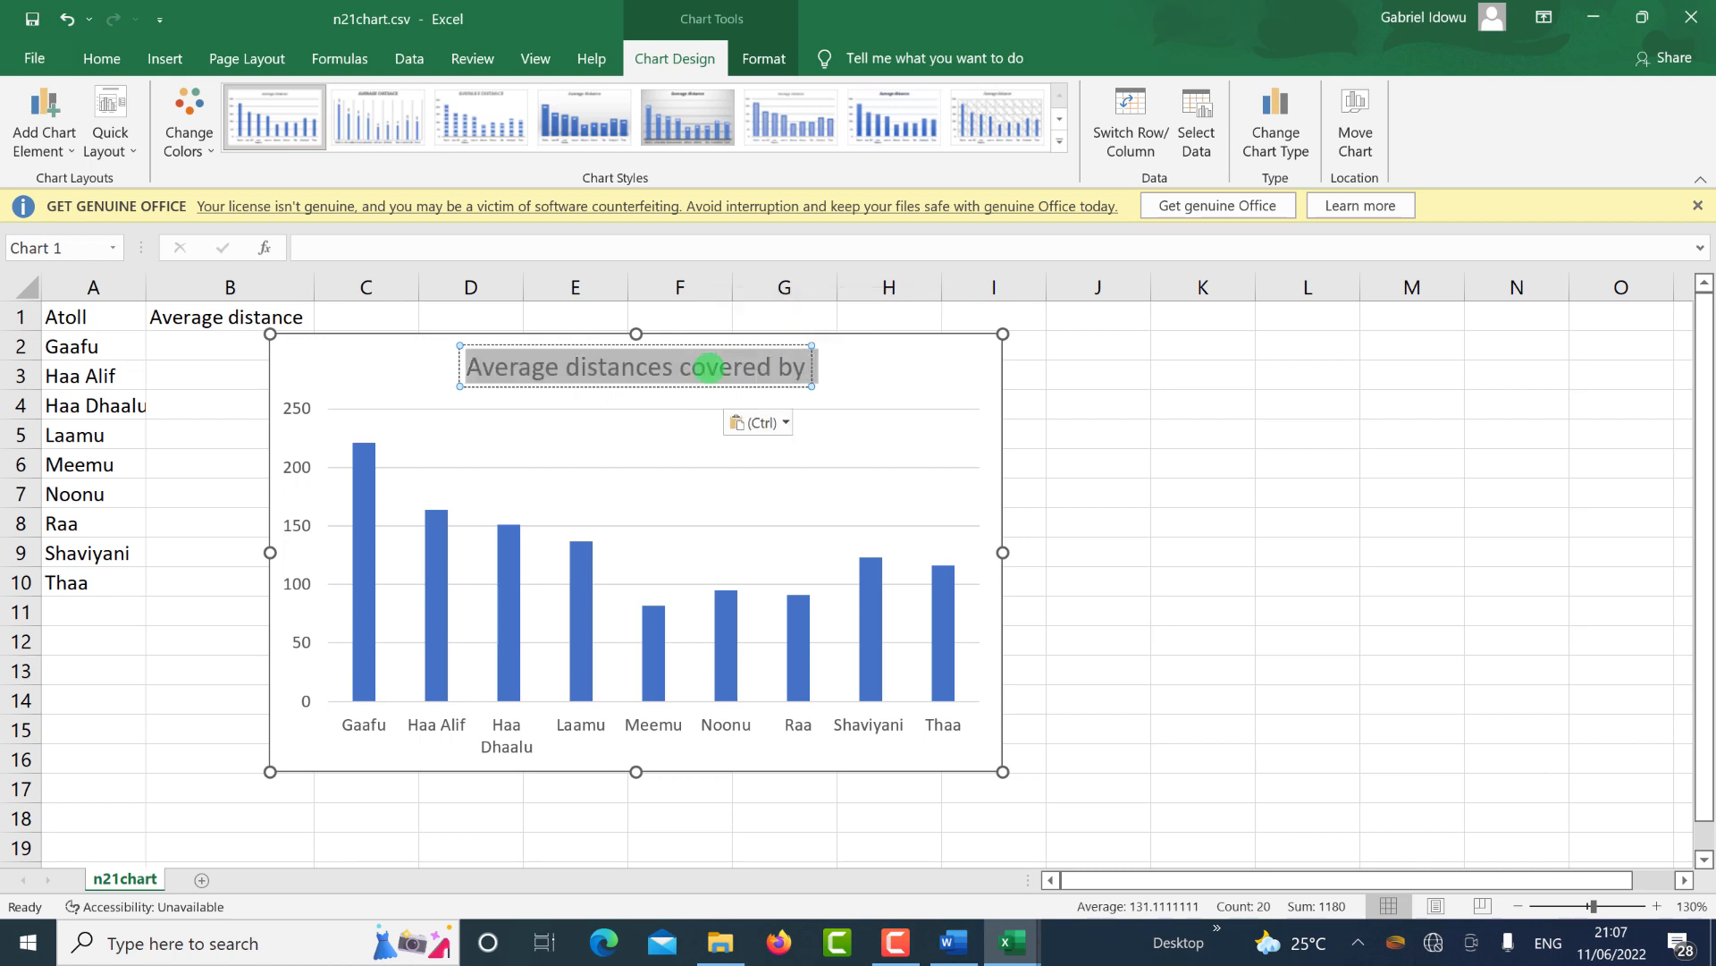
type("Average distance of islands in each atoll from the recycling centr")
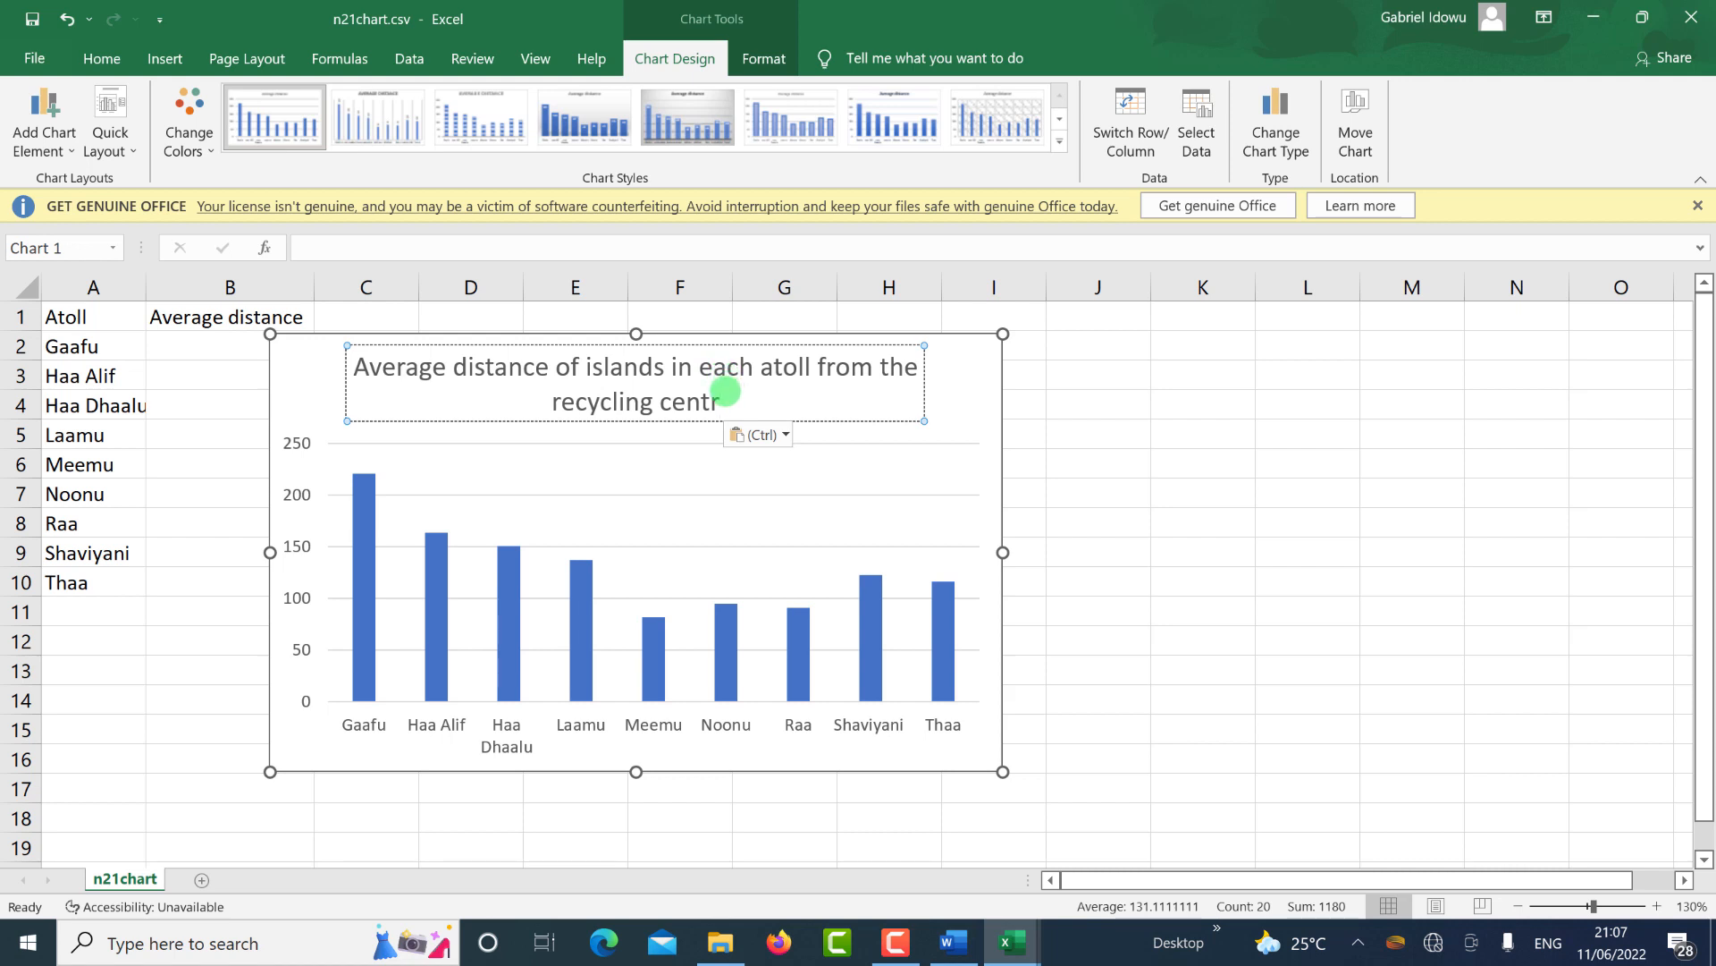
type("e")
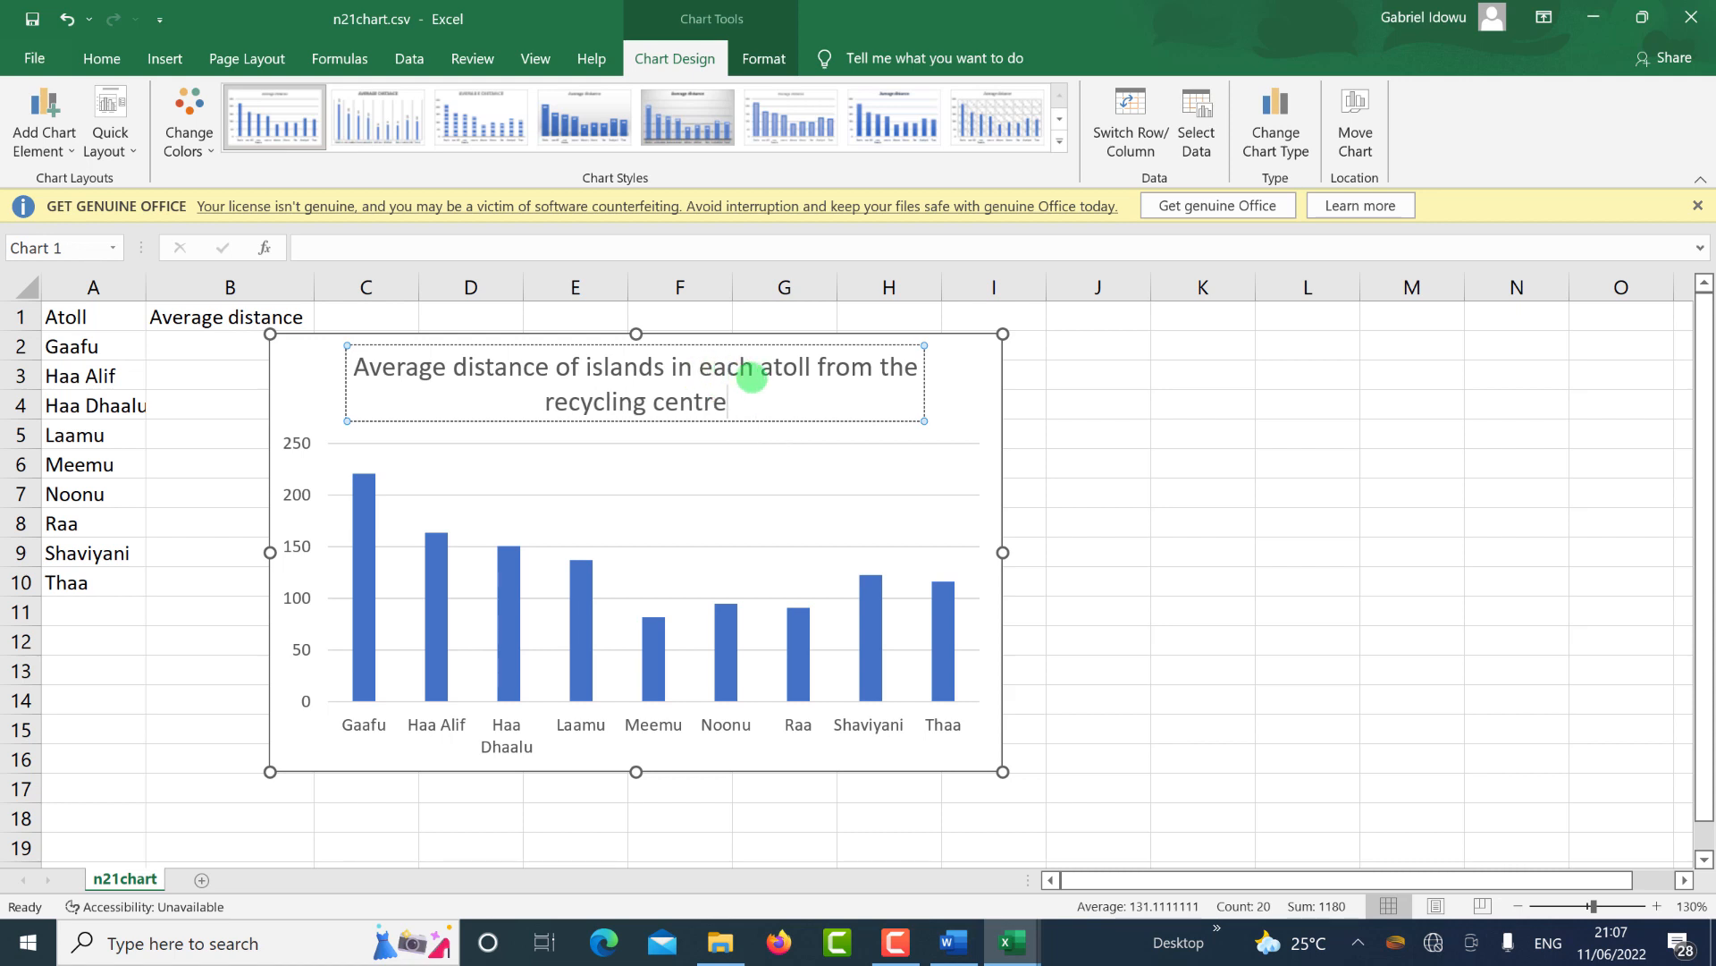
left_click(987, 363)
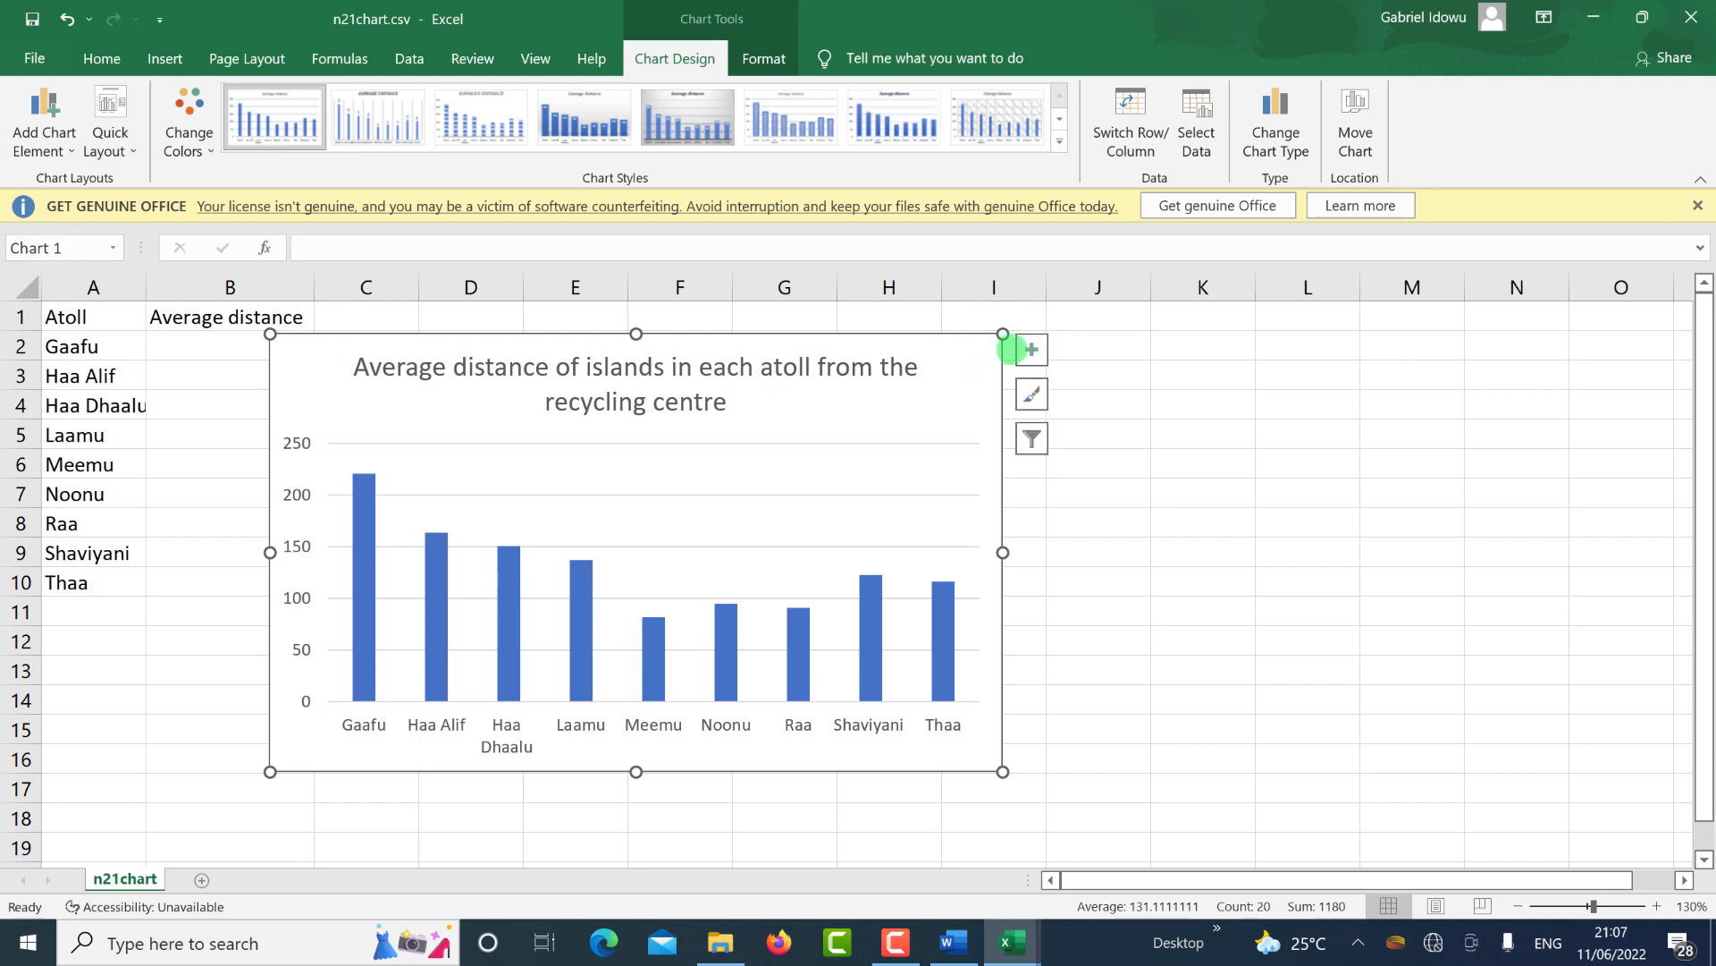
Add axis titles to the column chart for both the horizontal and vertical axes.
left_click(1032, 349)
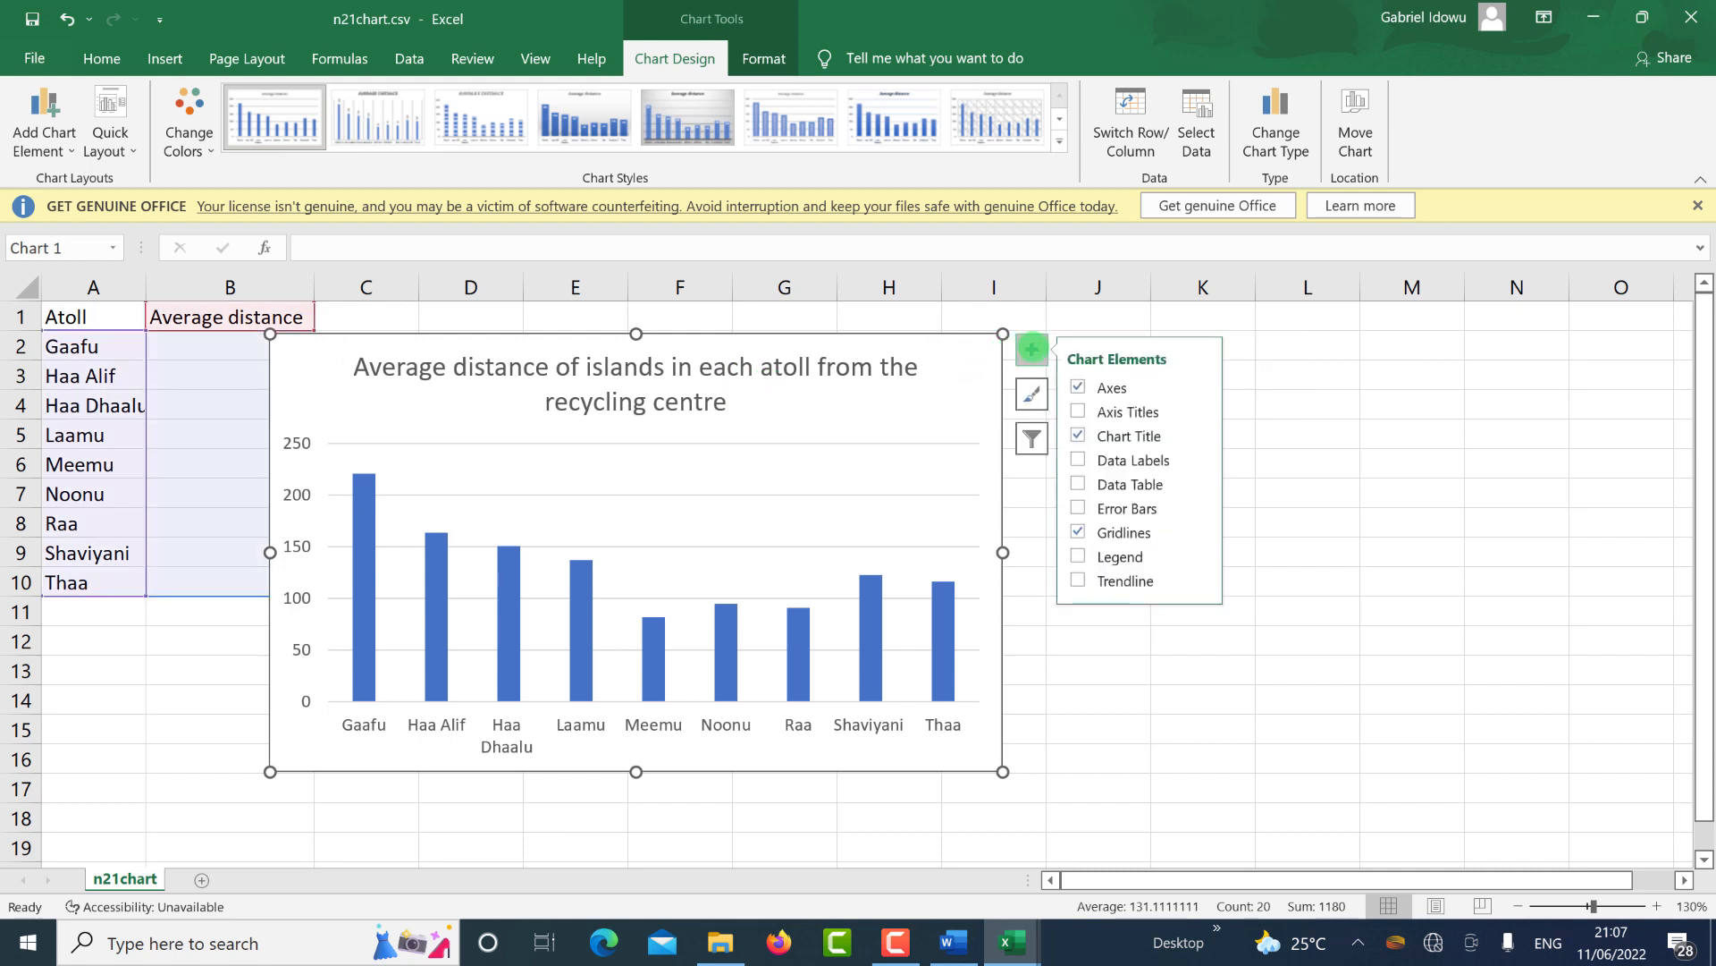
left_click(1079, 411)
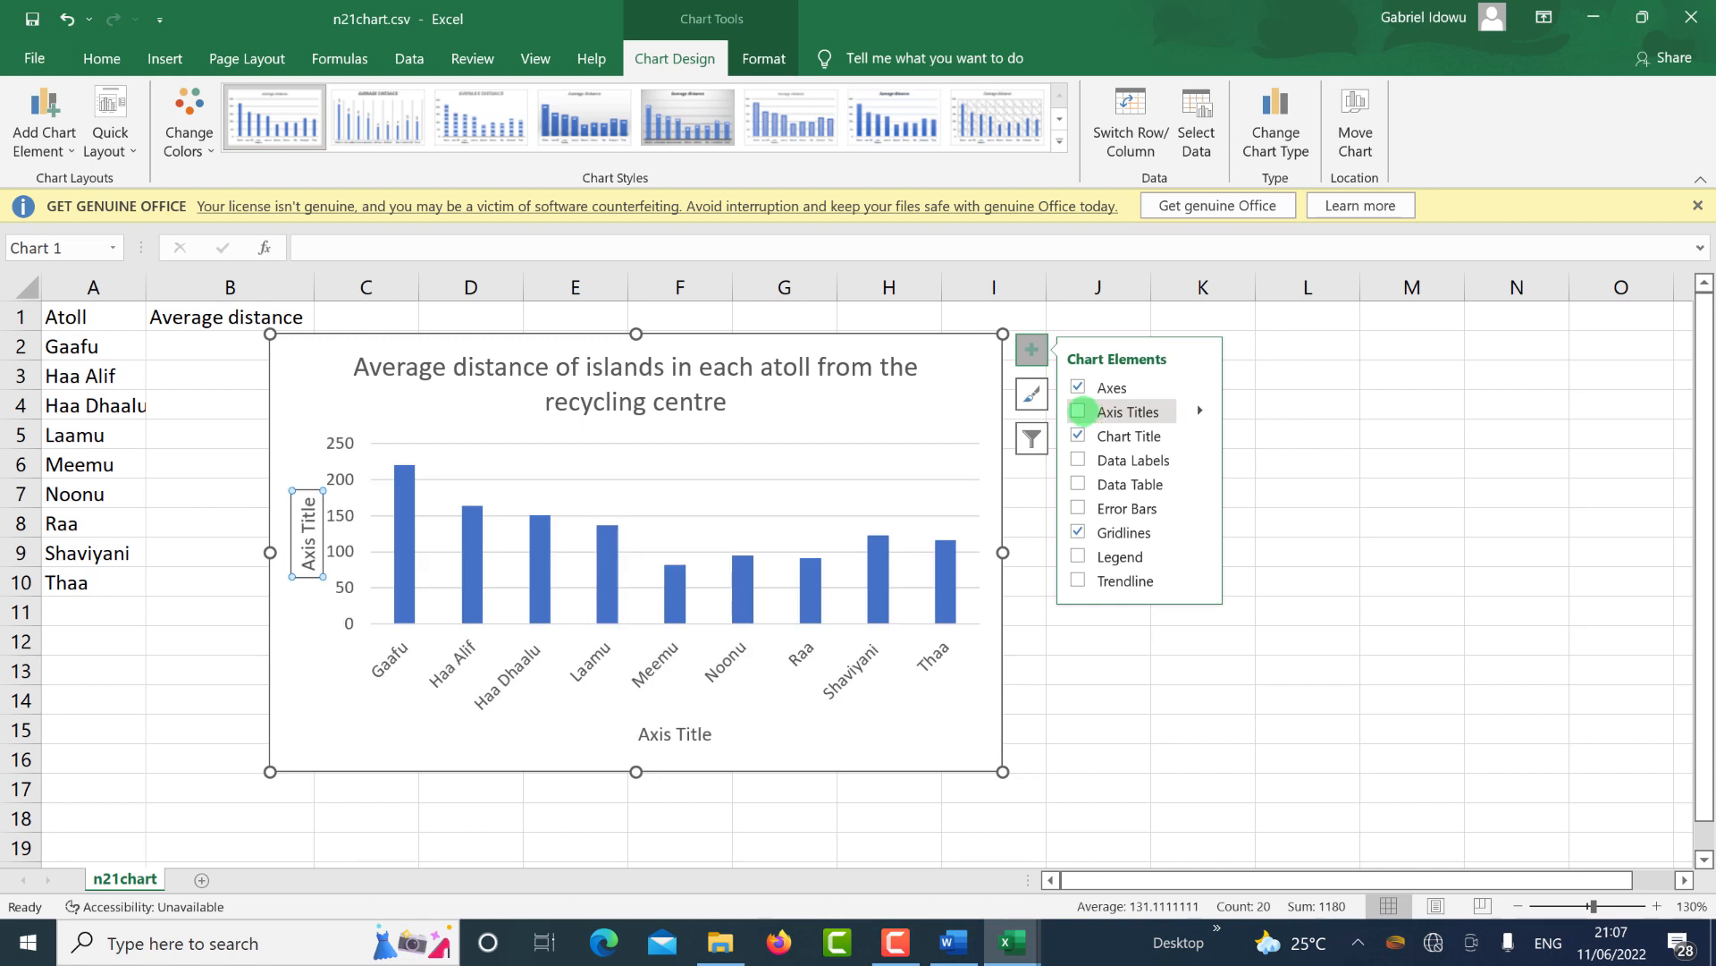
left_click(1079, 412)
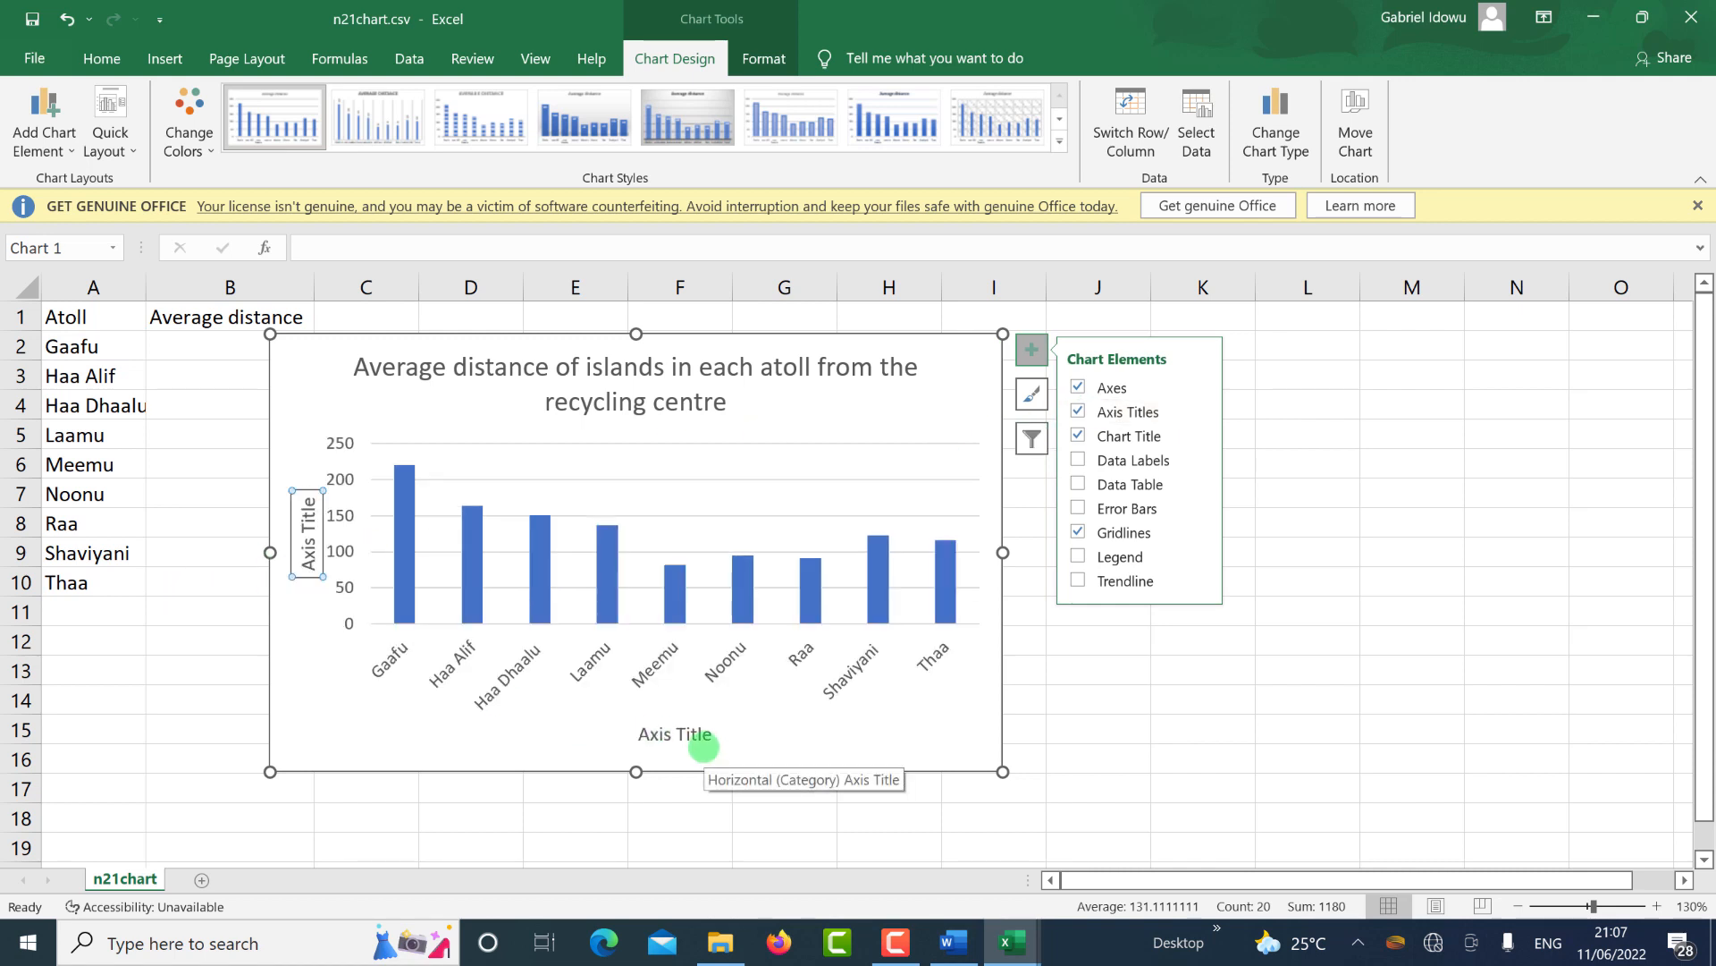
Replace the horizontal axis title placeholder with "Islands Atolls".
left_click(677, 731)
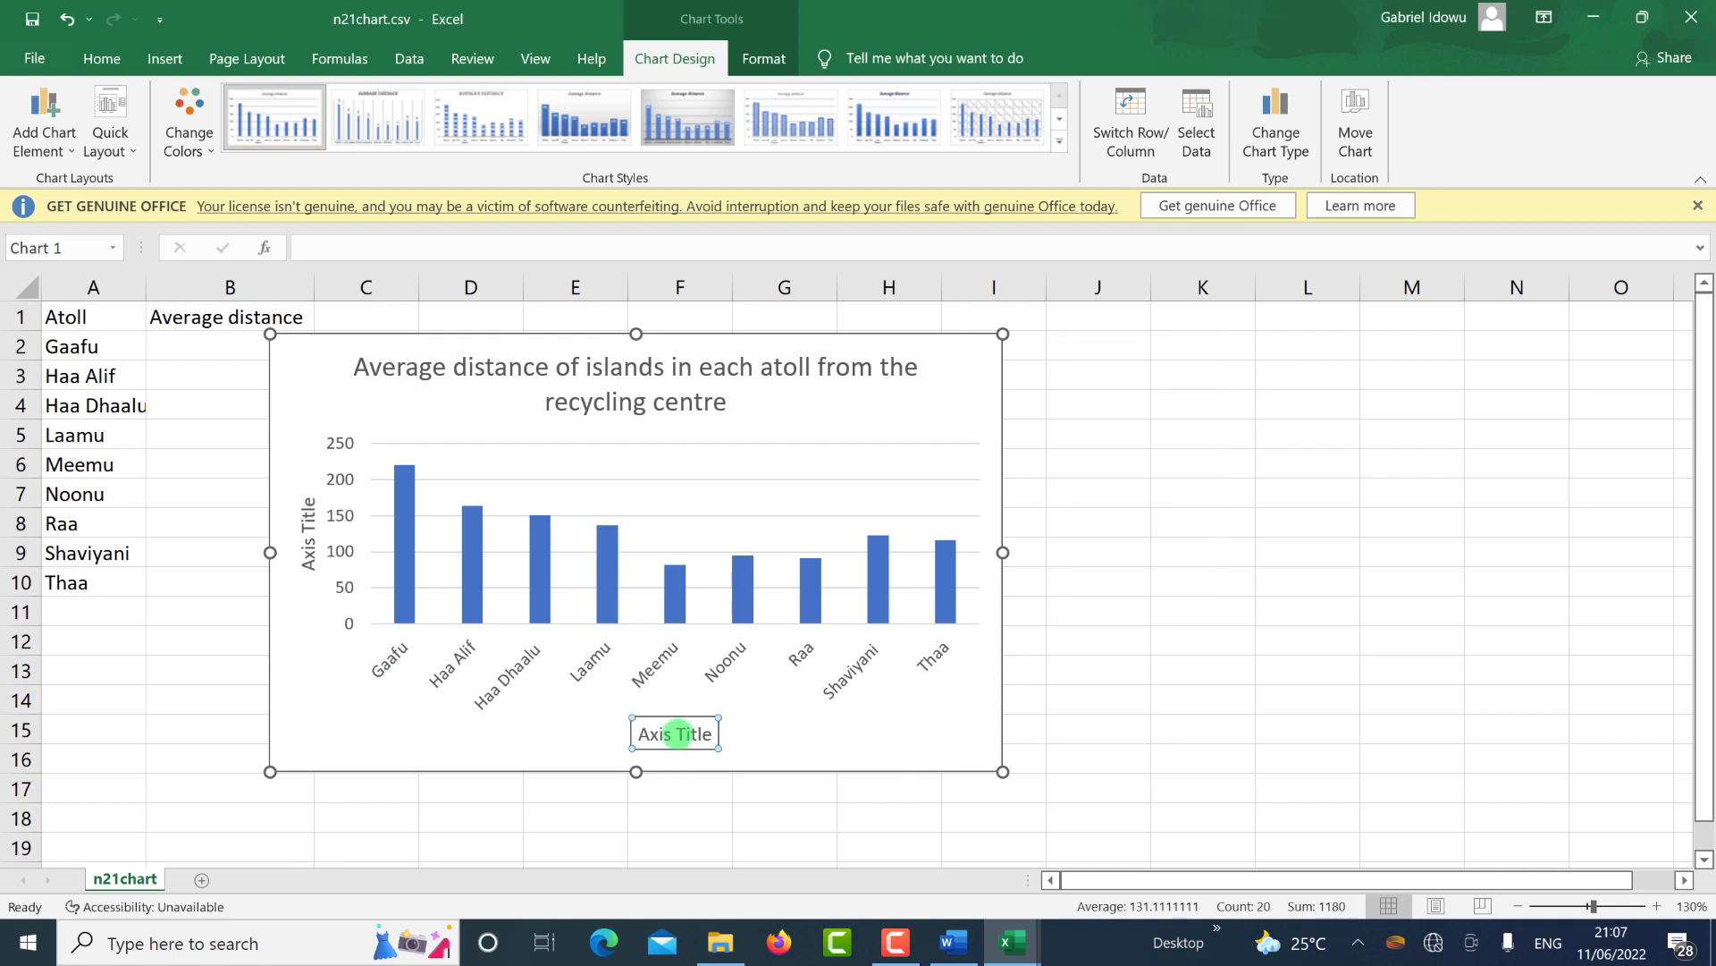
left_click(678, 733)
triple_click(678, 734)
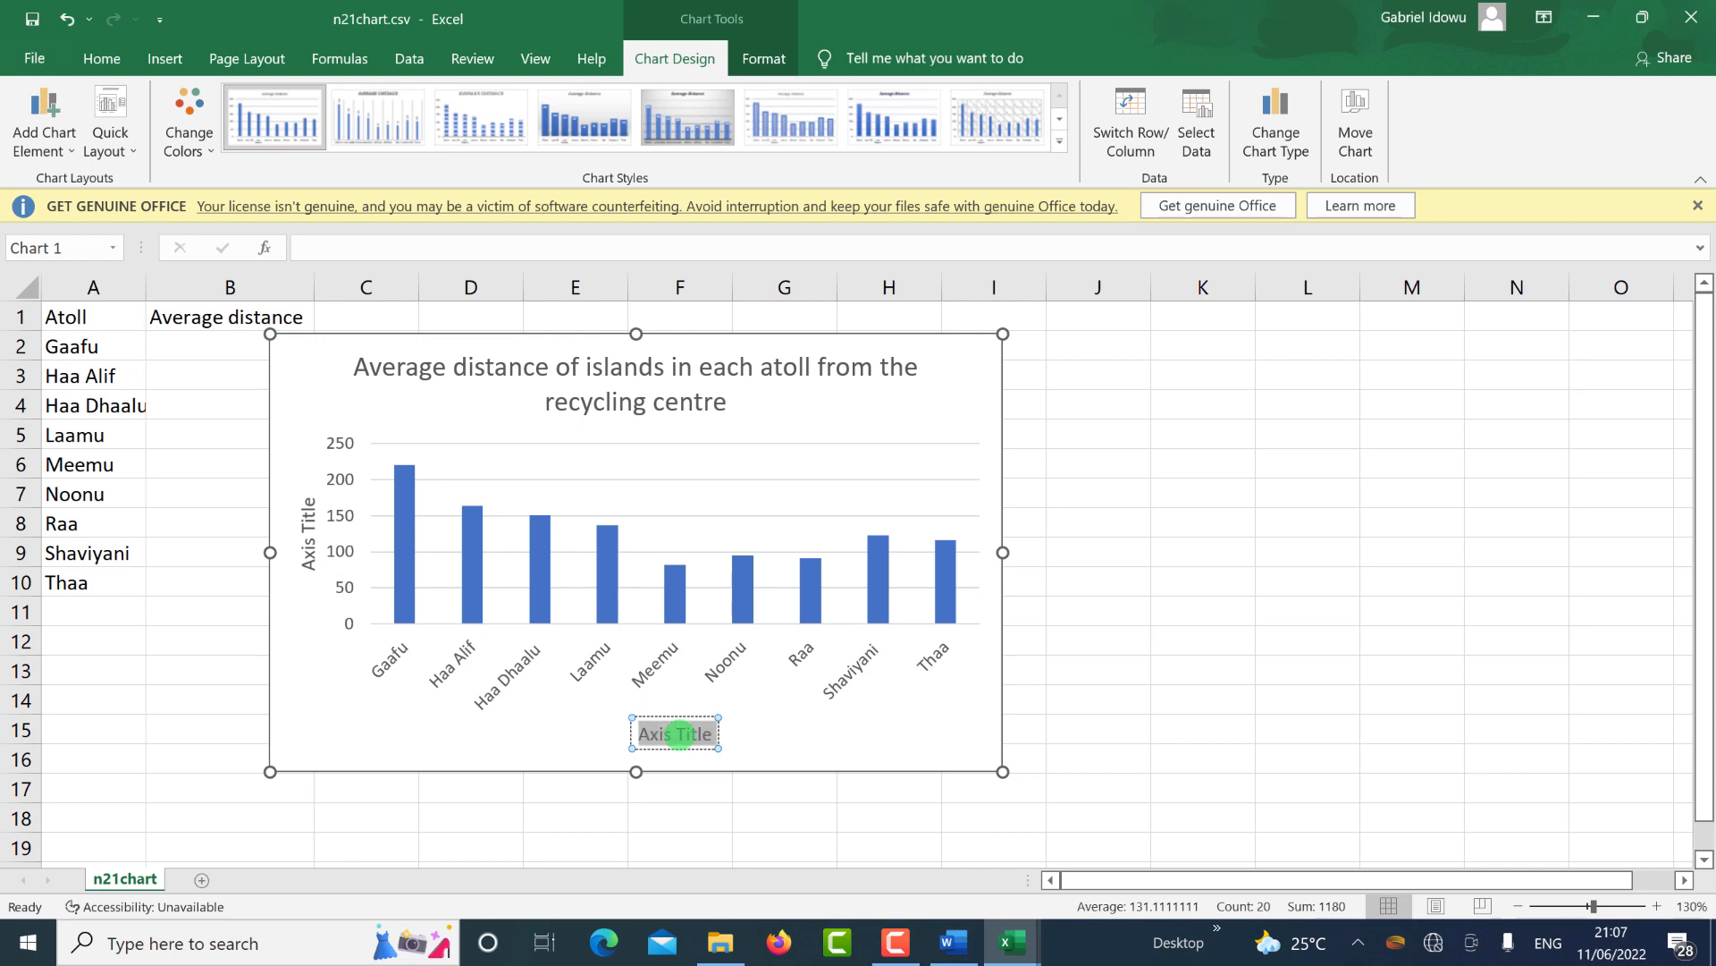
key("BackSpace")
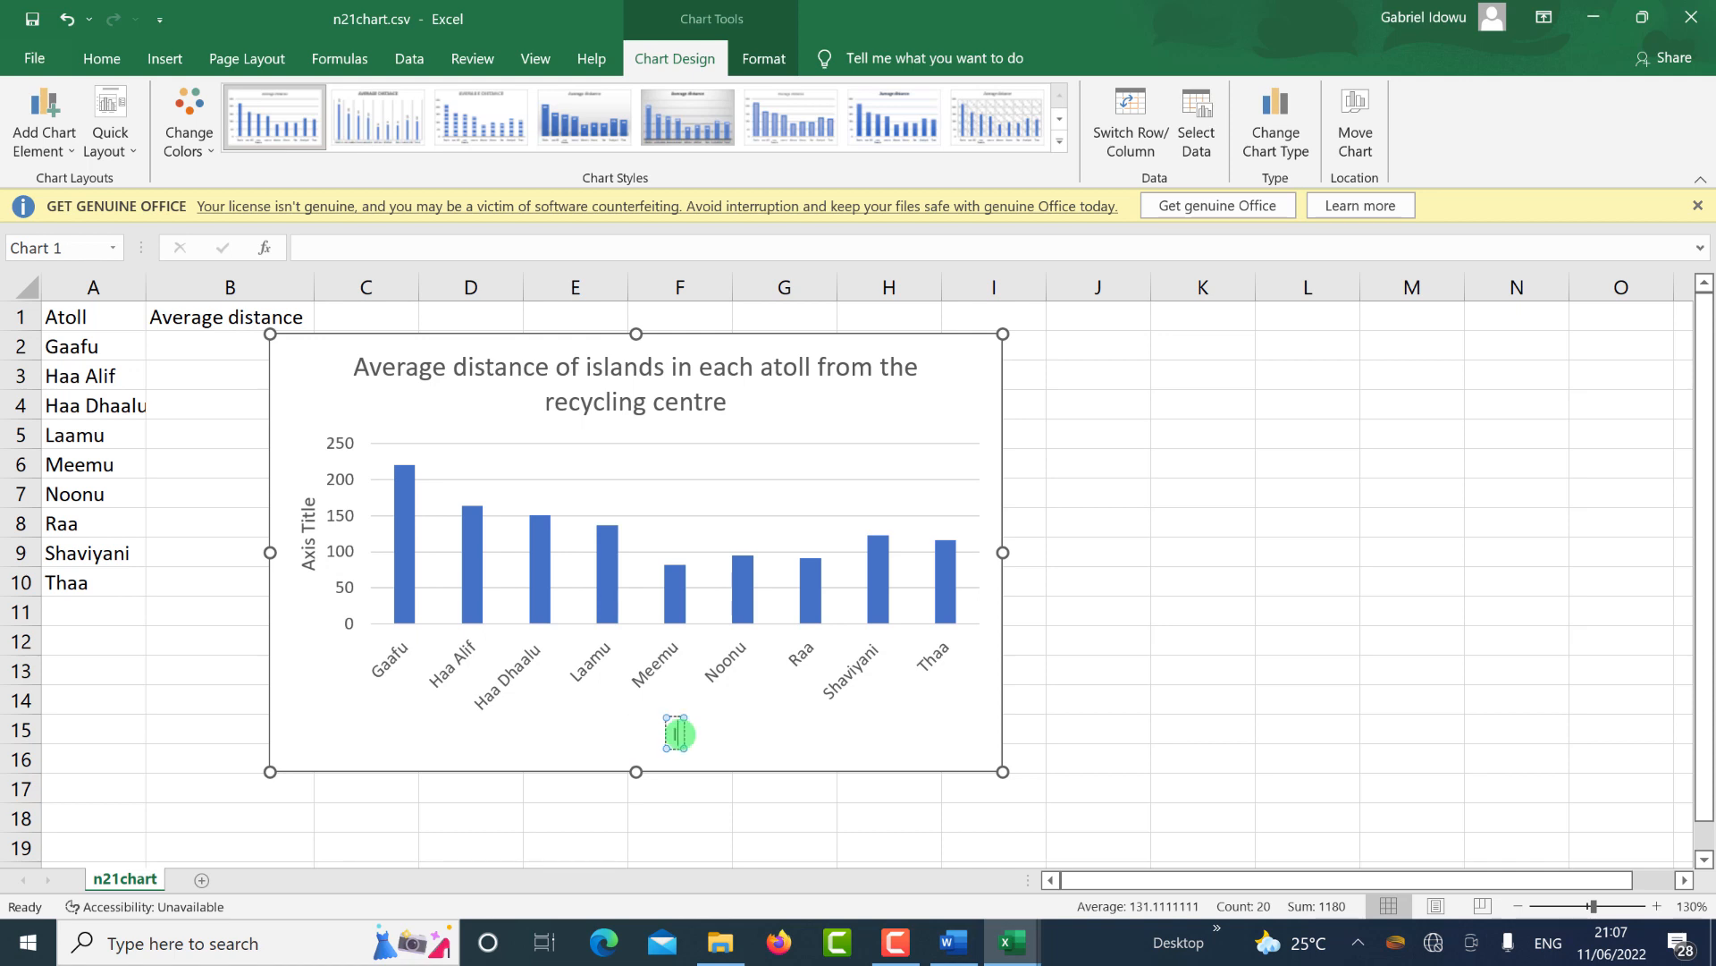
type("Islands A")
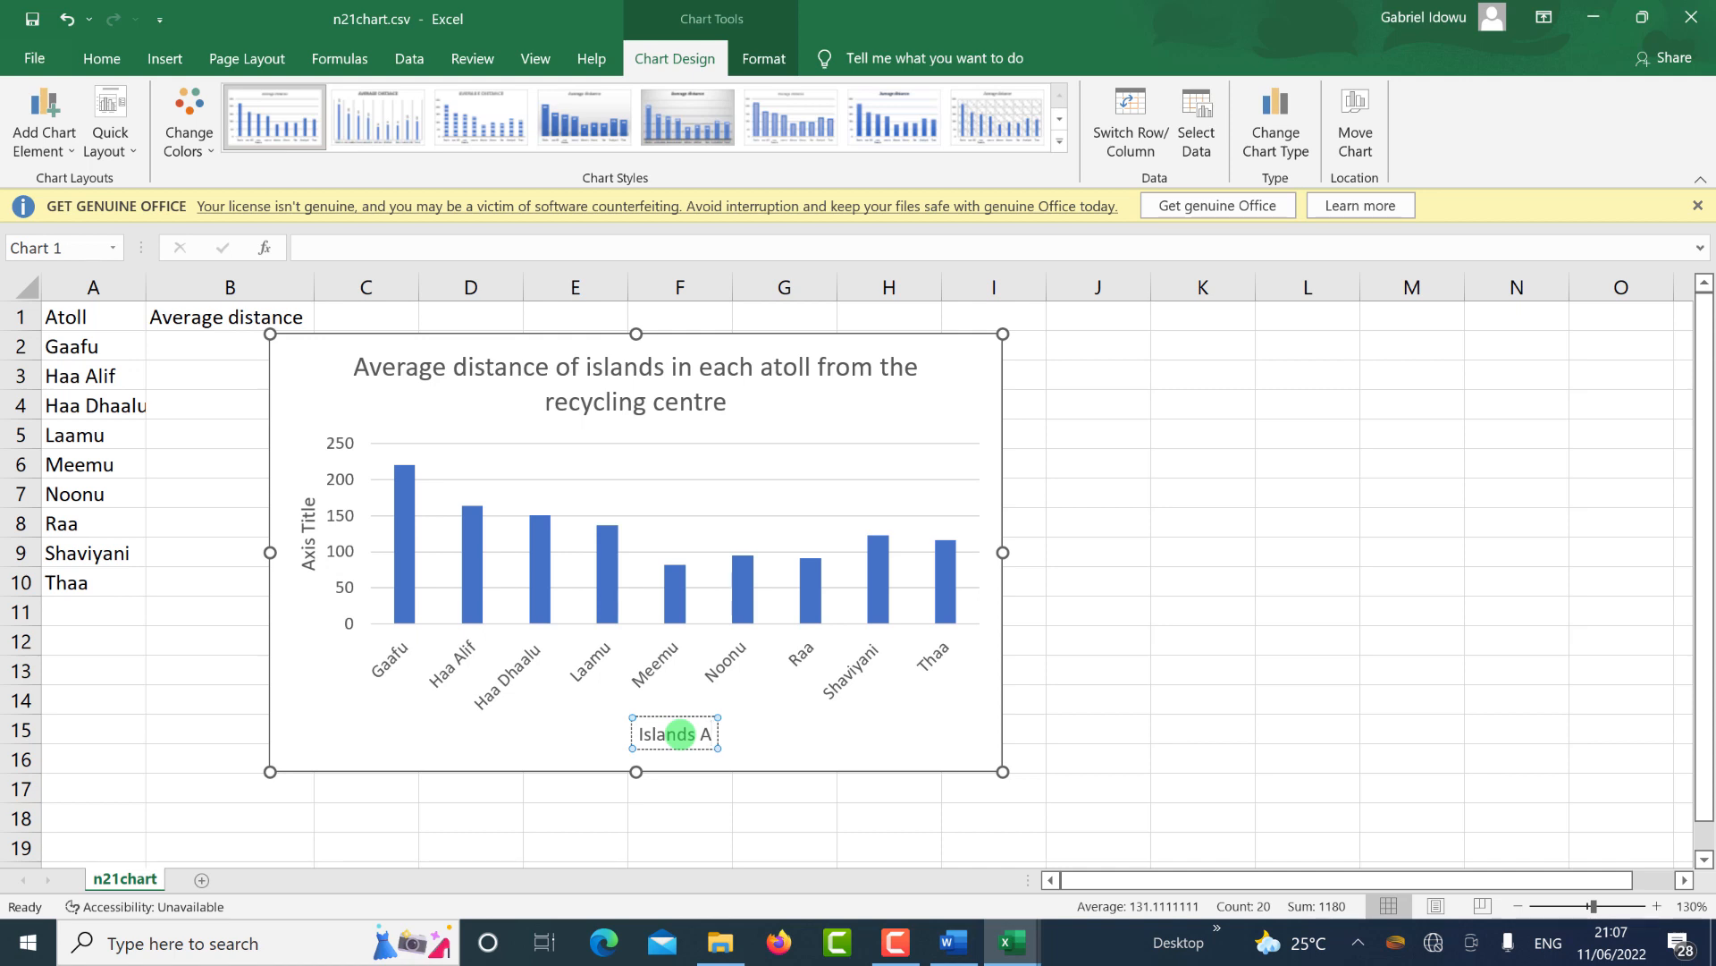
type("toll")
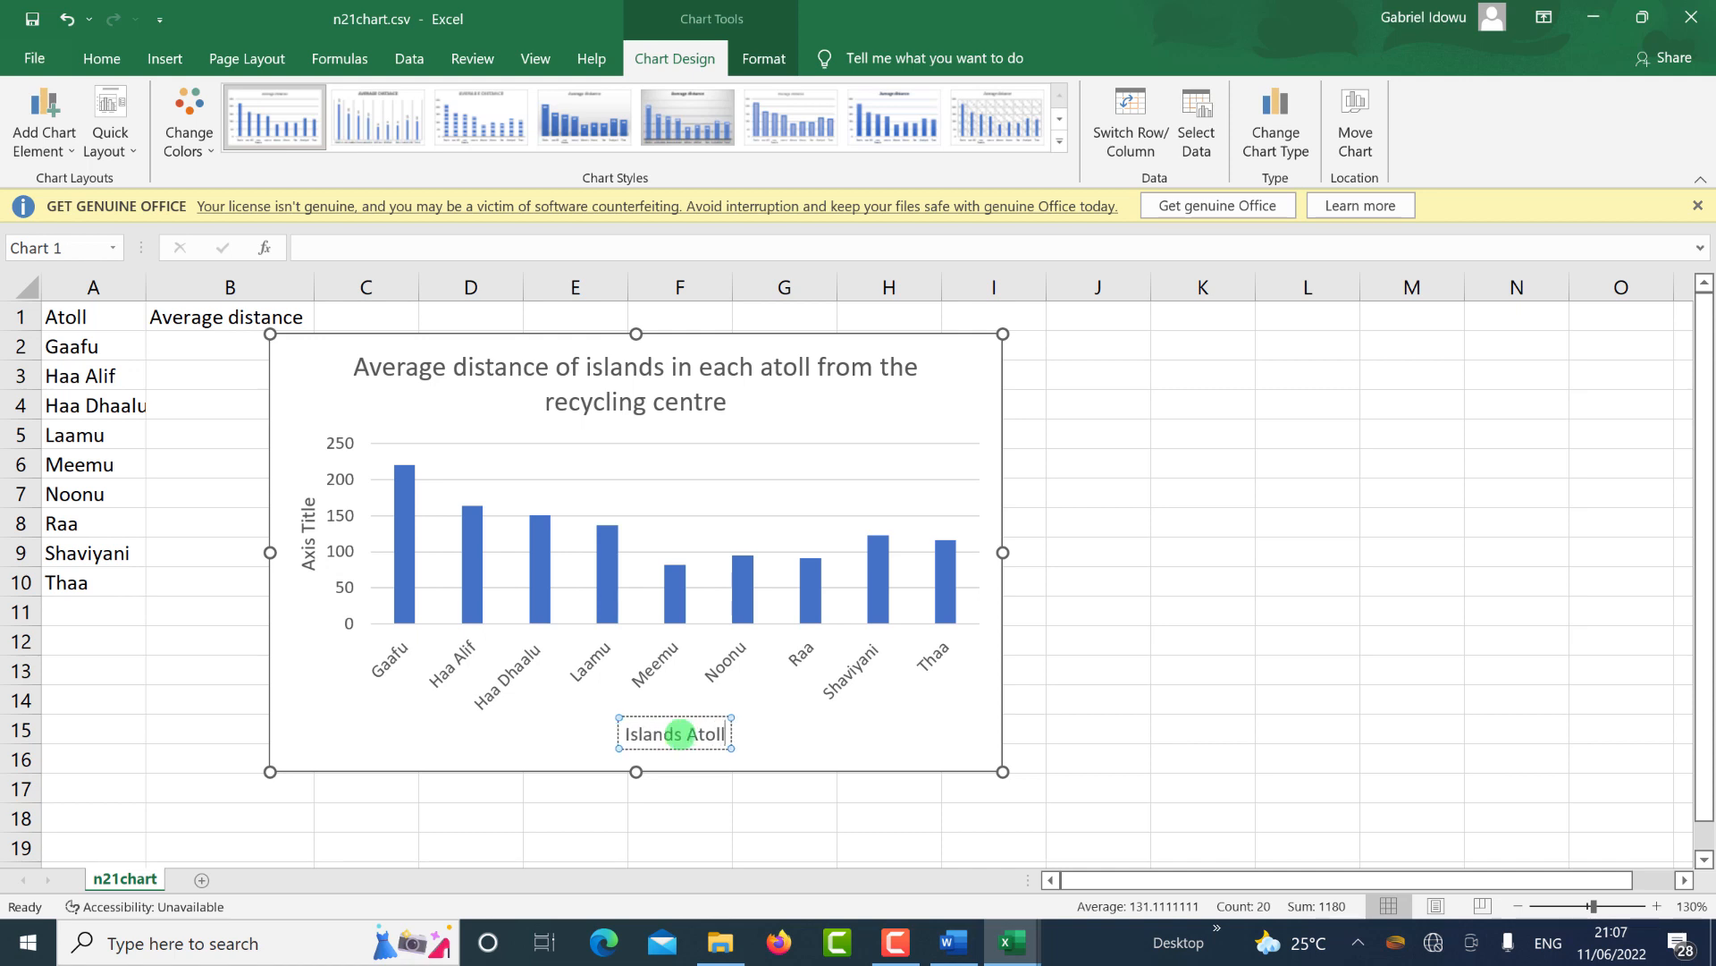
type("s")
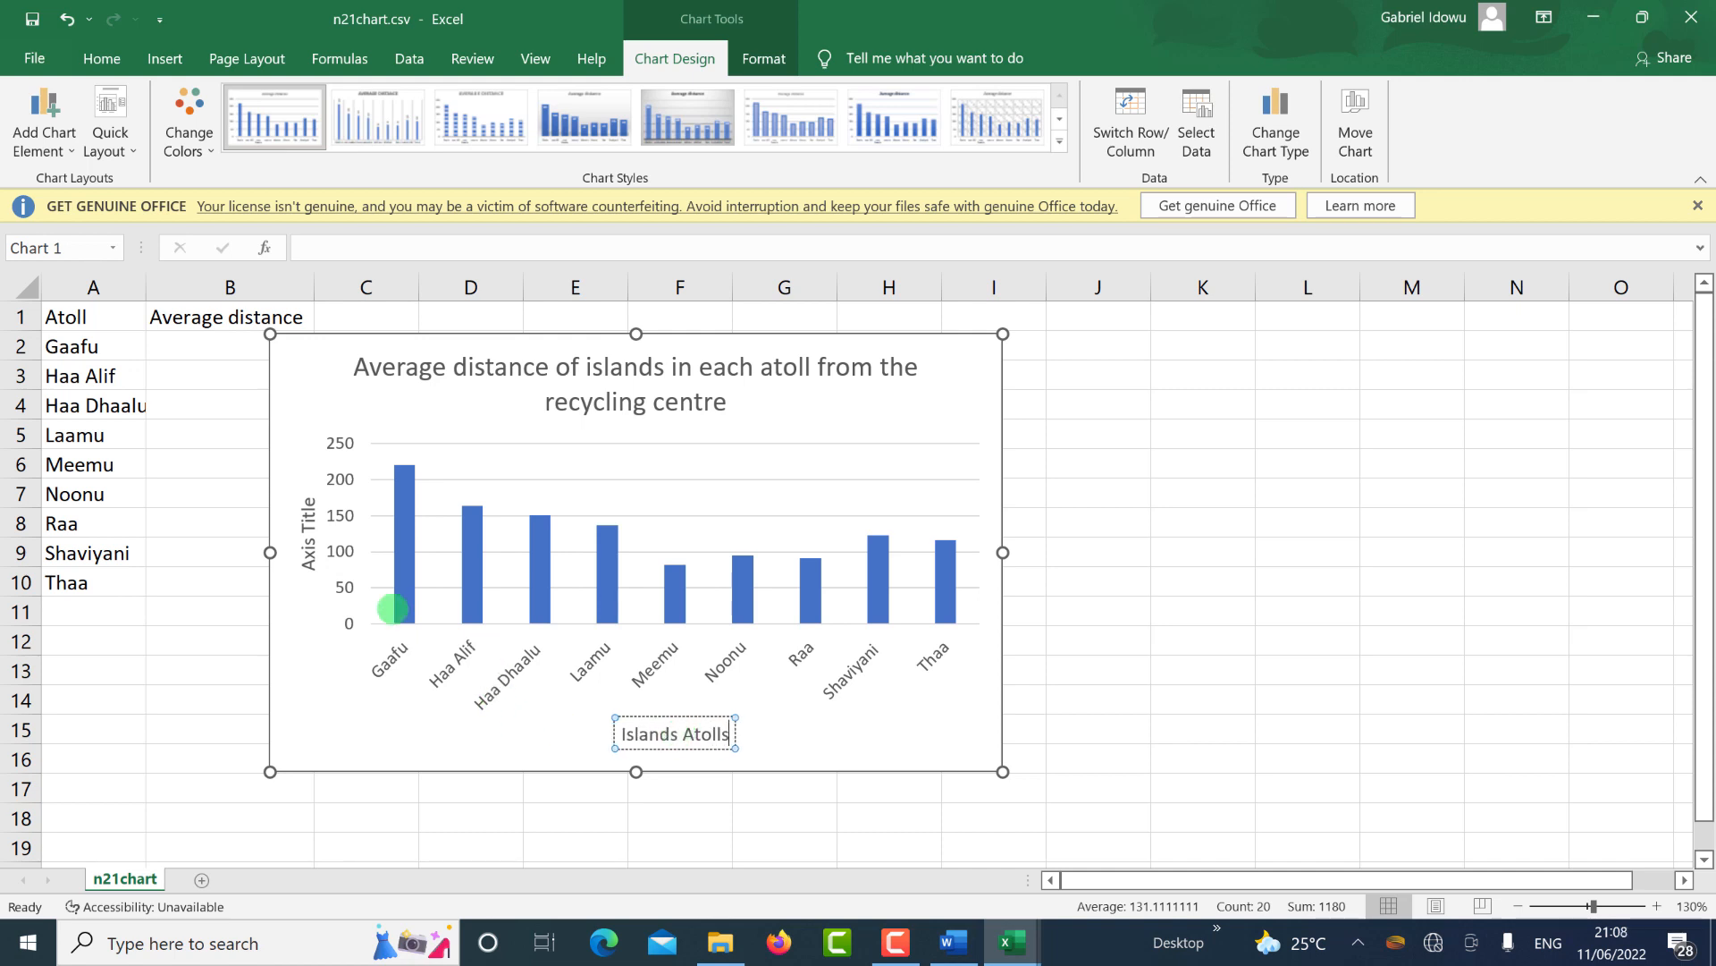
Replace the vertical axis title placeholder with "Distance coverd in miles".
left_click(310, 560)
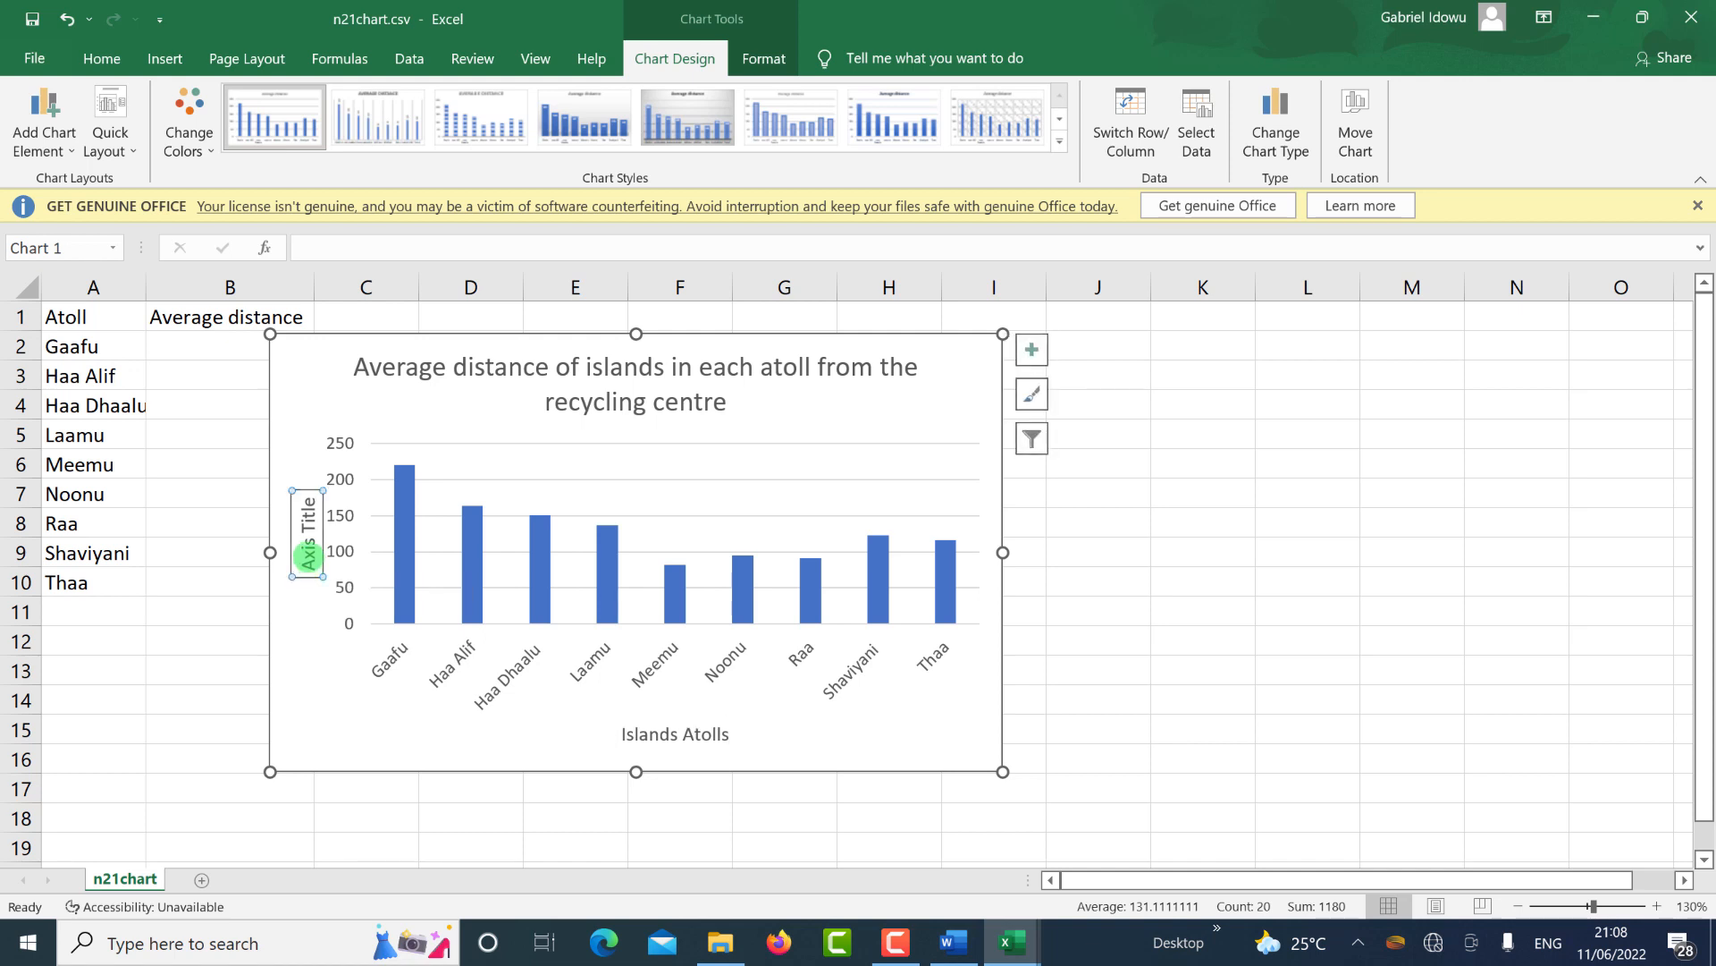
triple_click(308, 556)
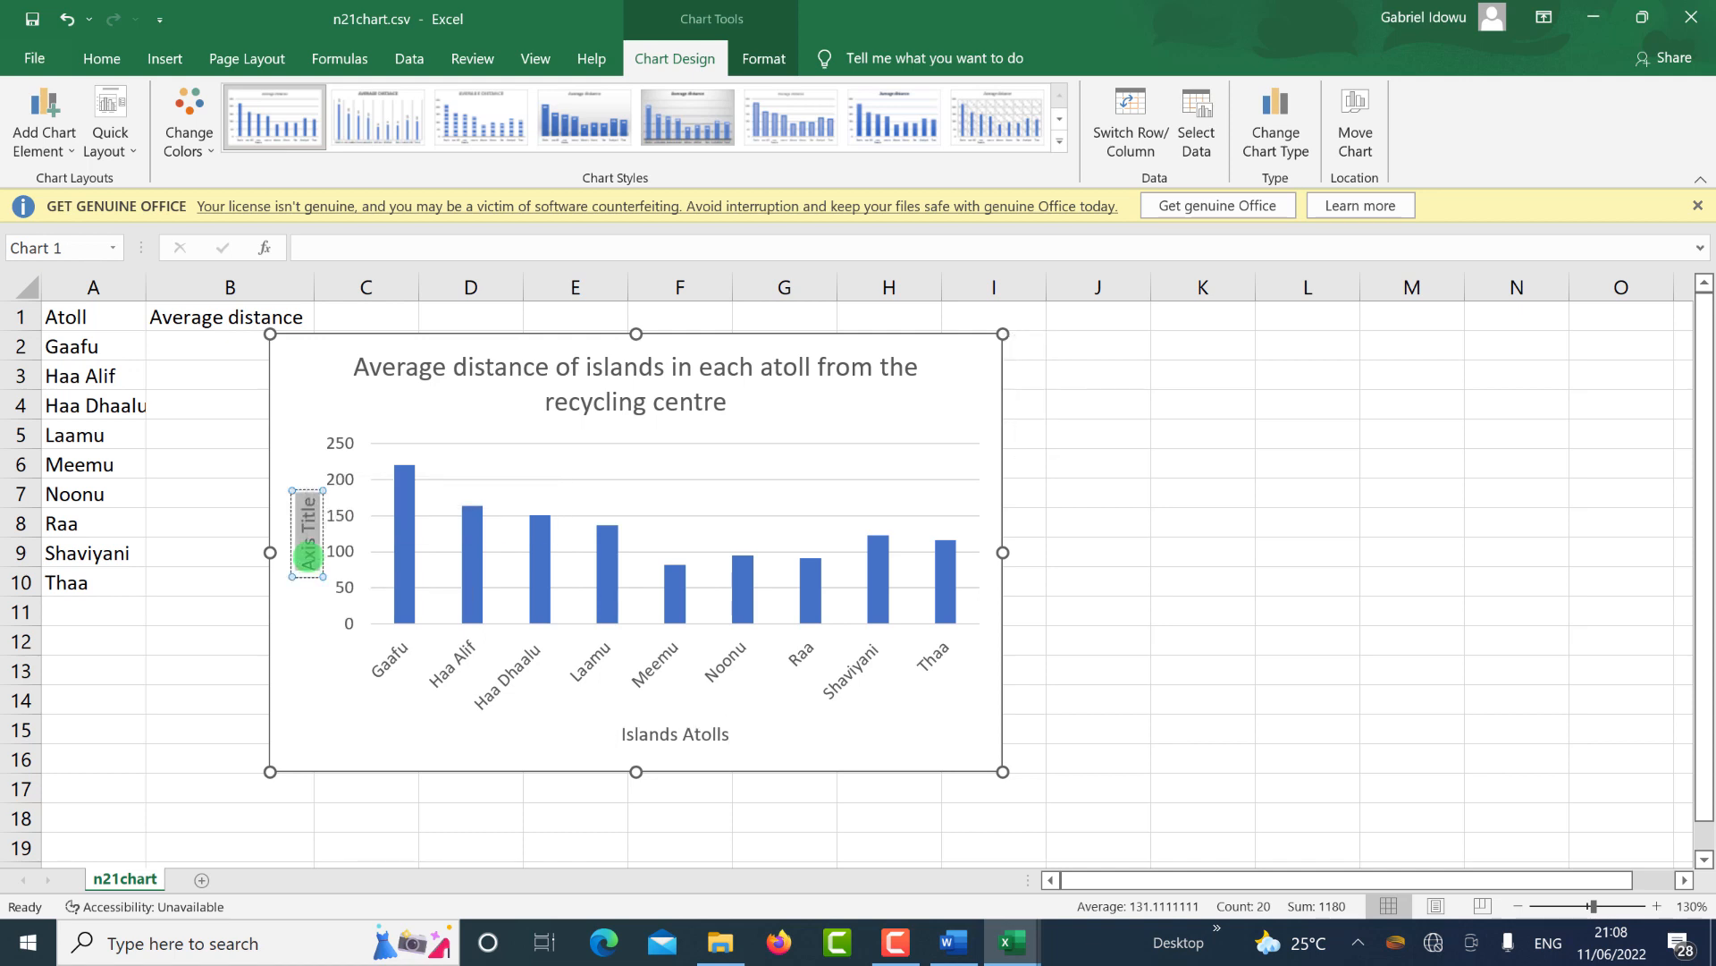
type("Distan")
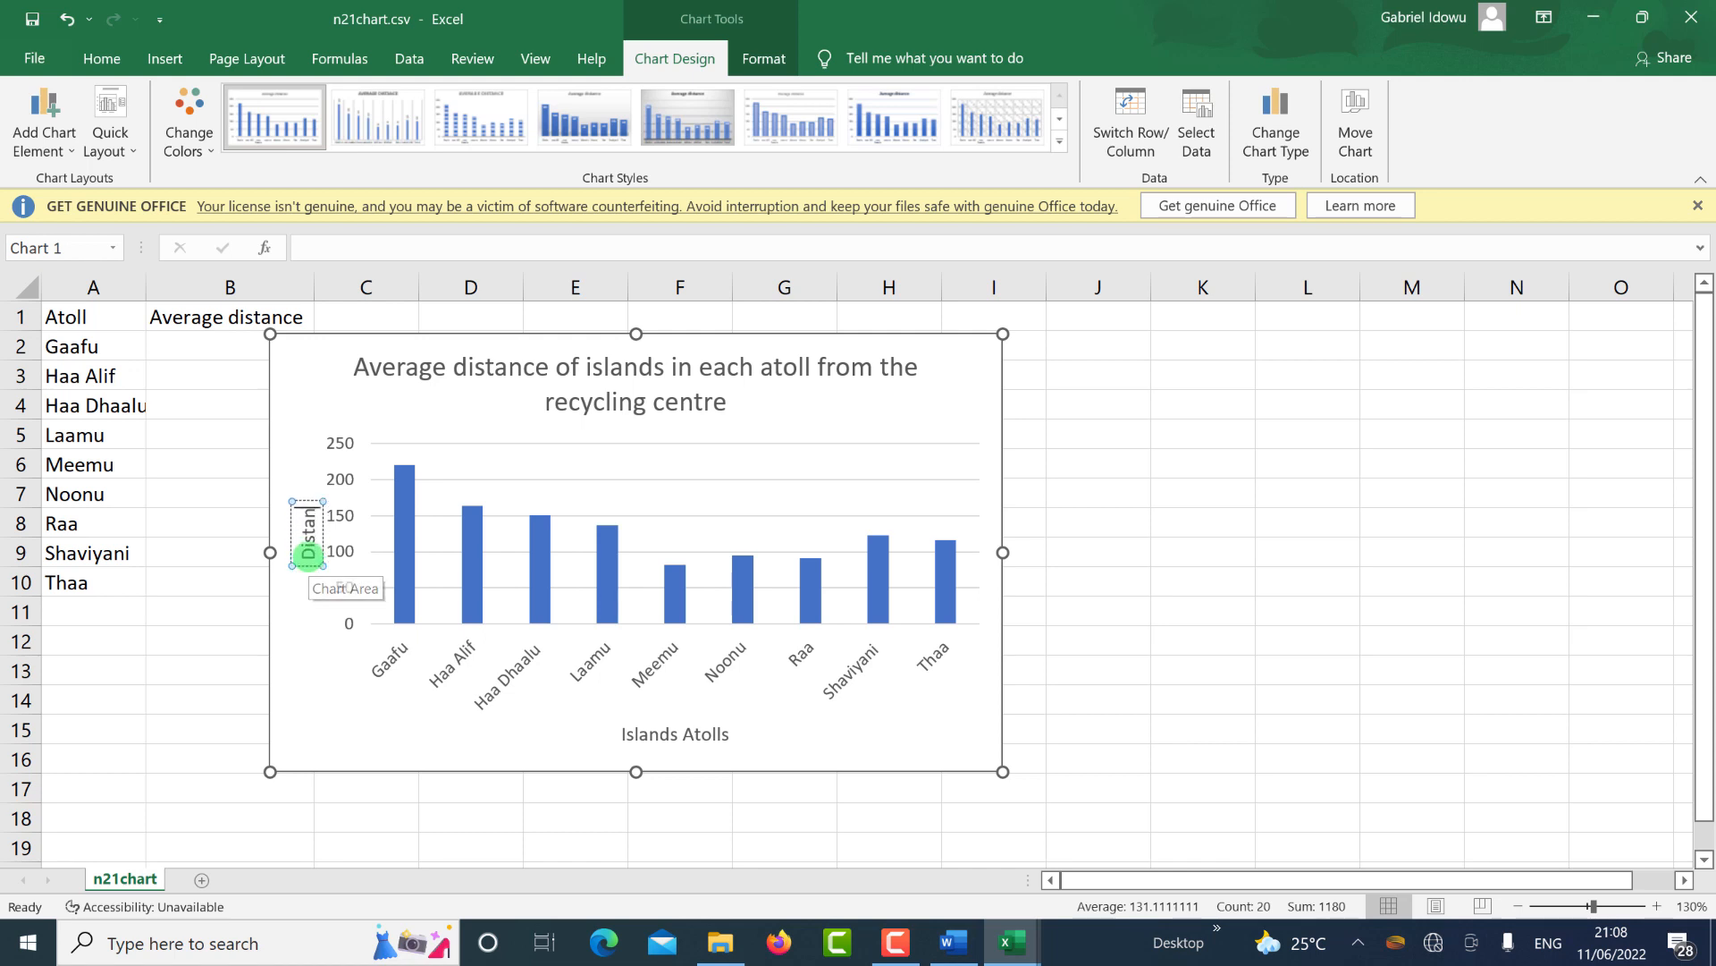
type("ce")
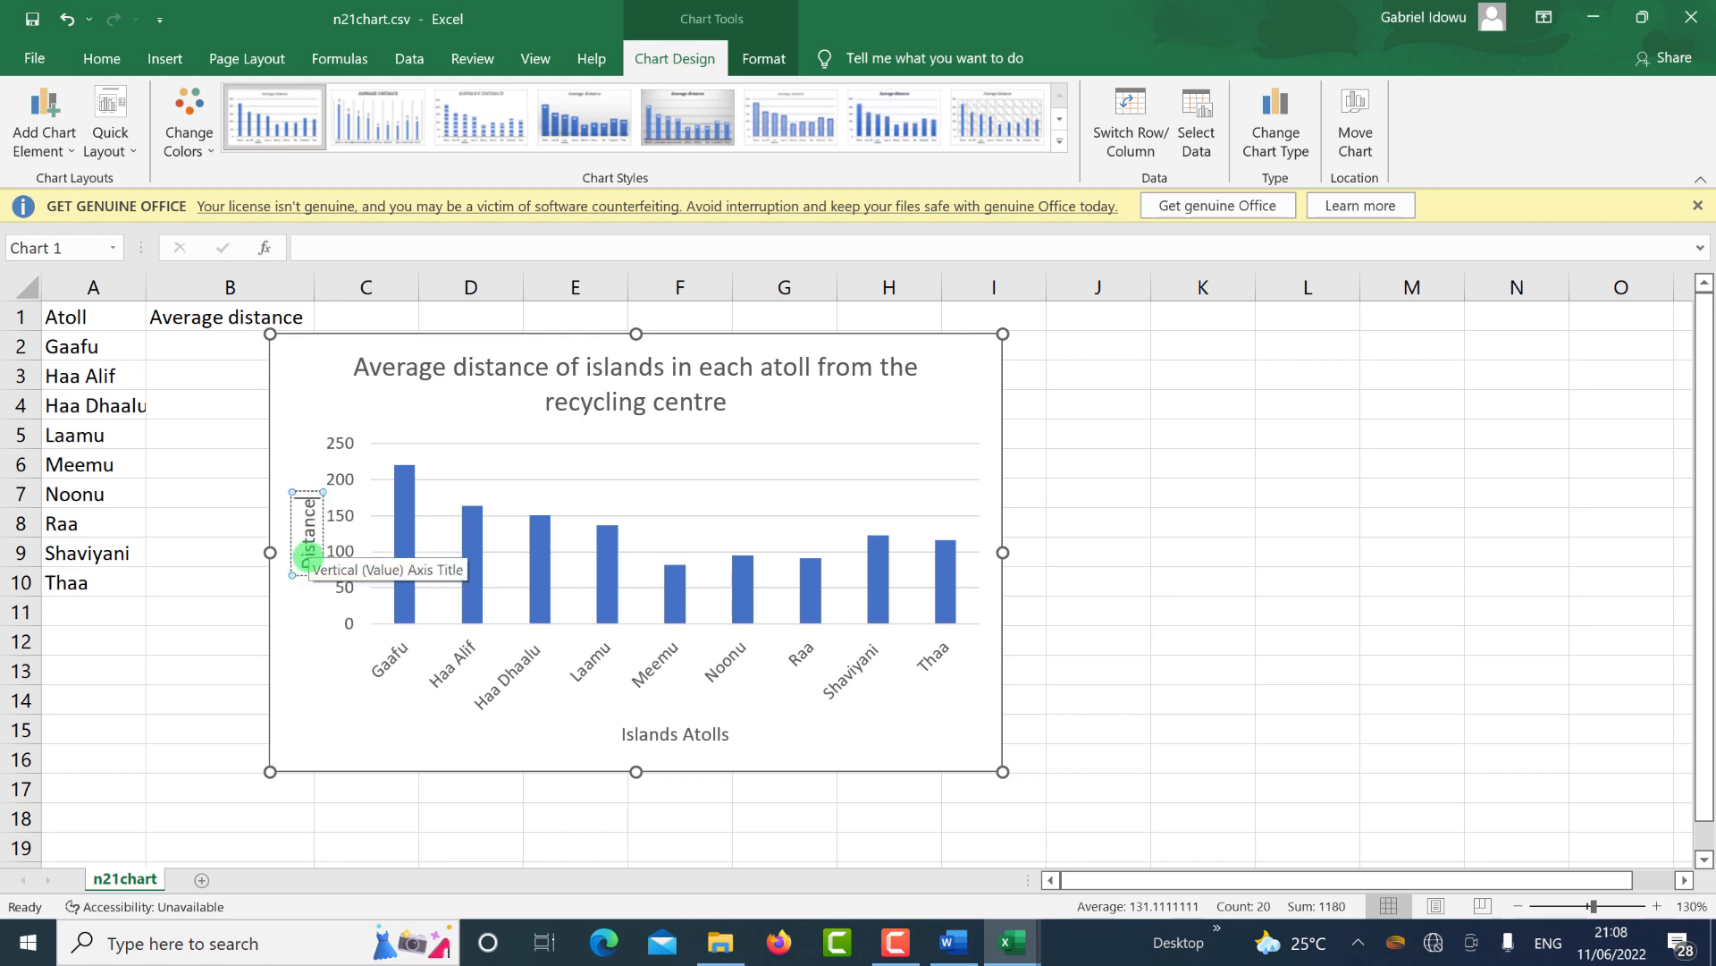
type(" coverd")
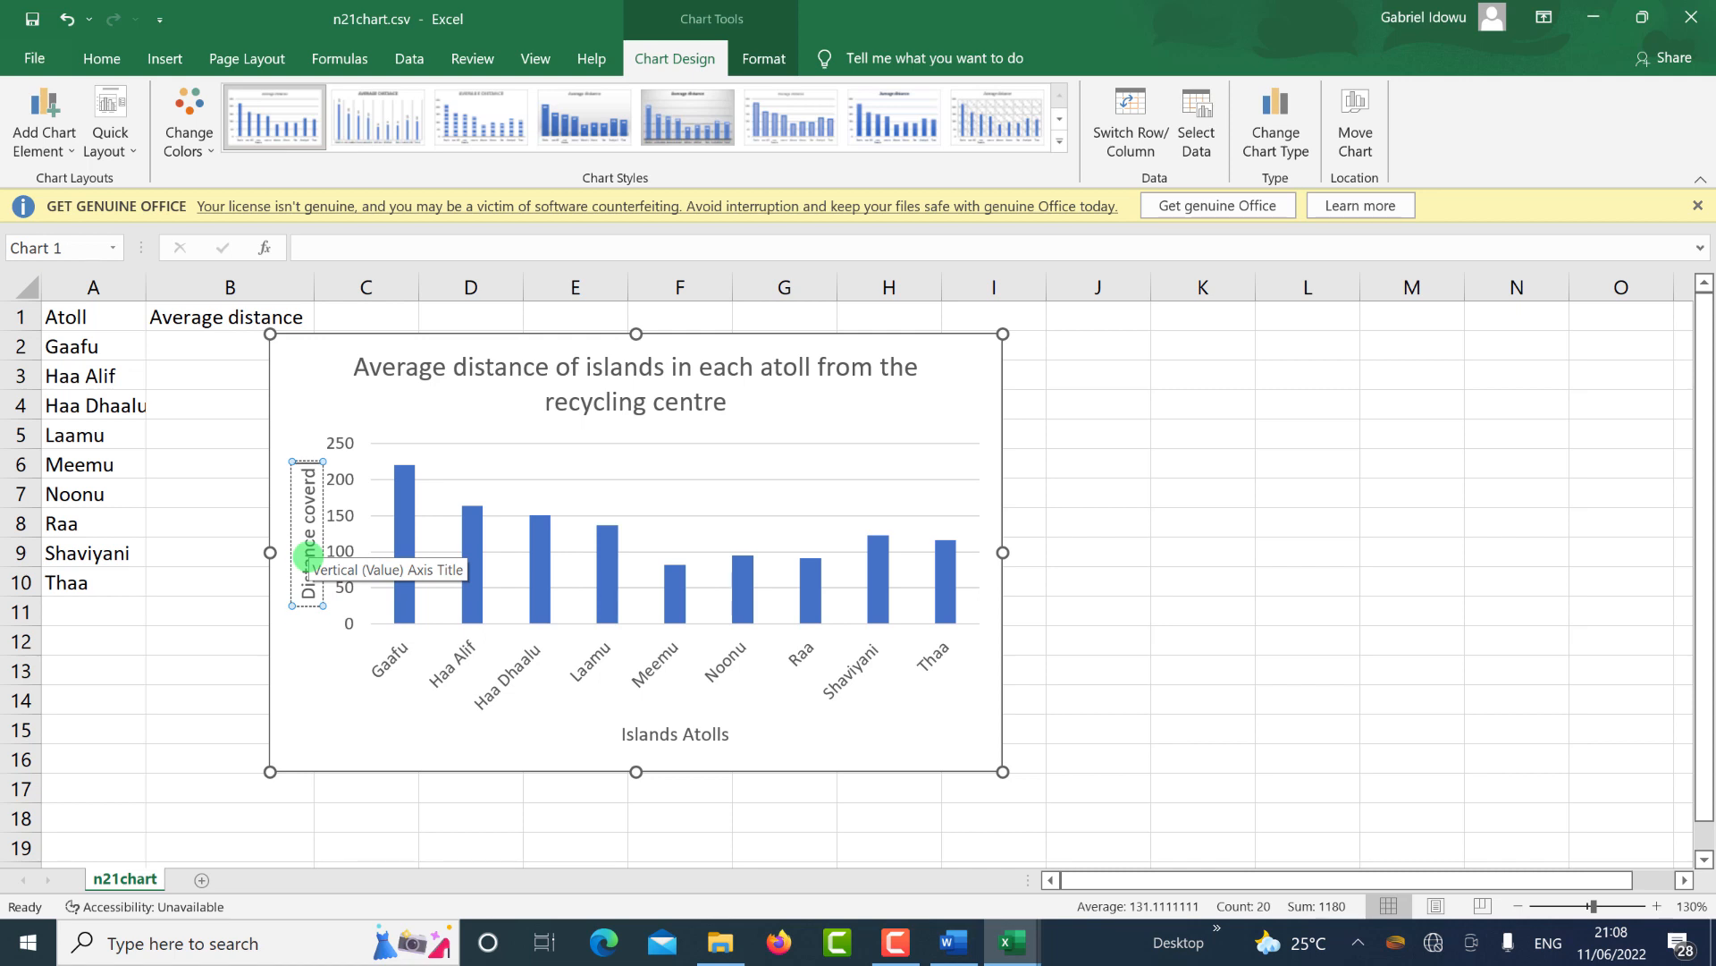
type(" in miles")
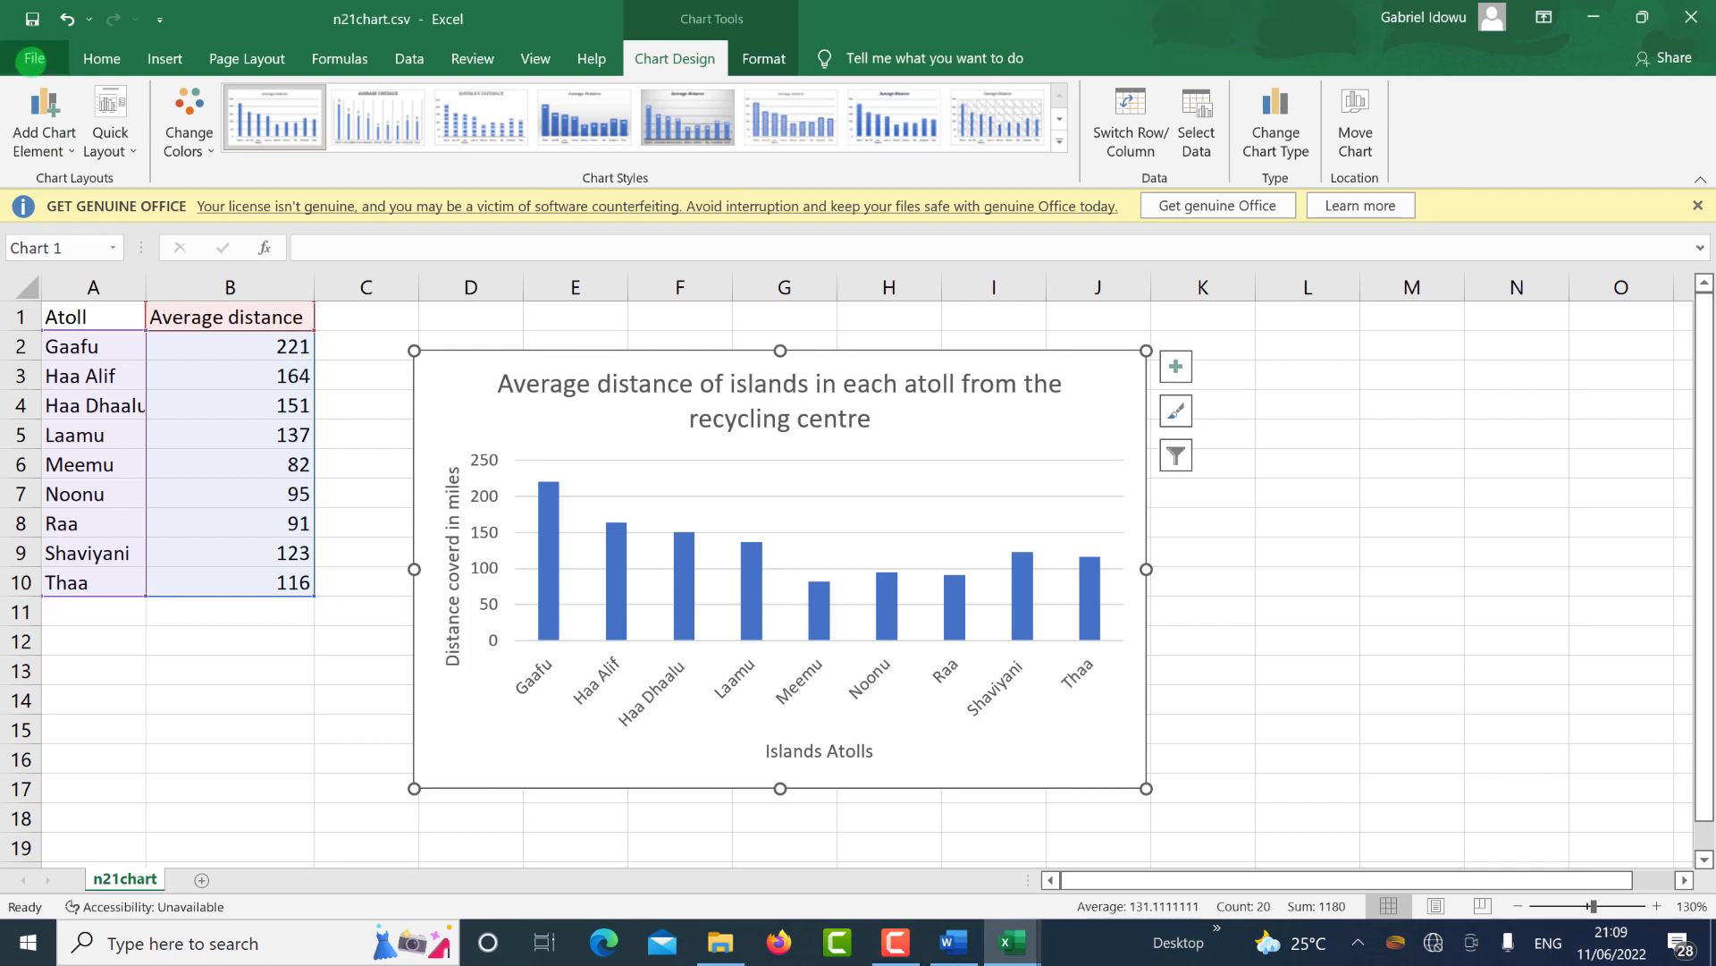
Save the workbook in the 0417_w21_sf_03 folder as an Excel Workbook (*.xlsx) named "Atoll Chart Spreadsheet".
left_click(34, 59)
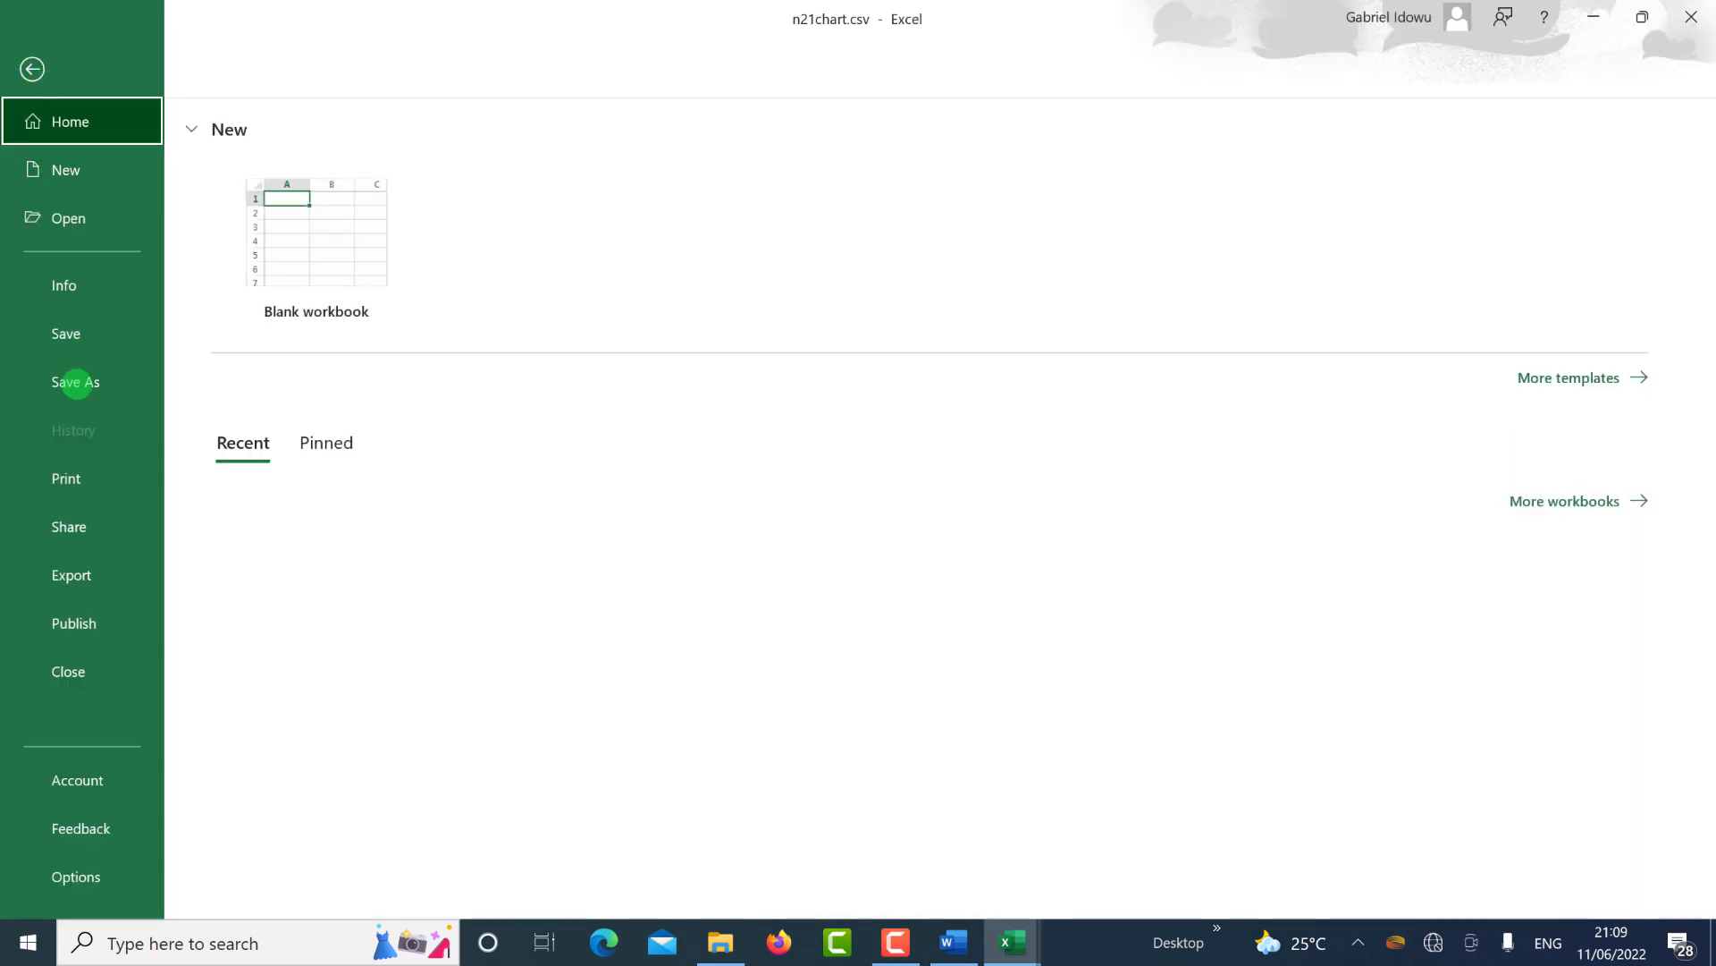
left_click(76, 382)
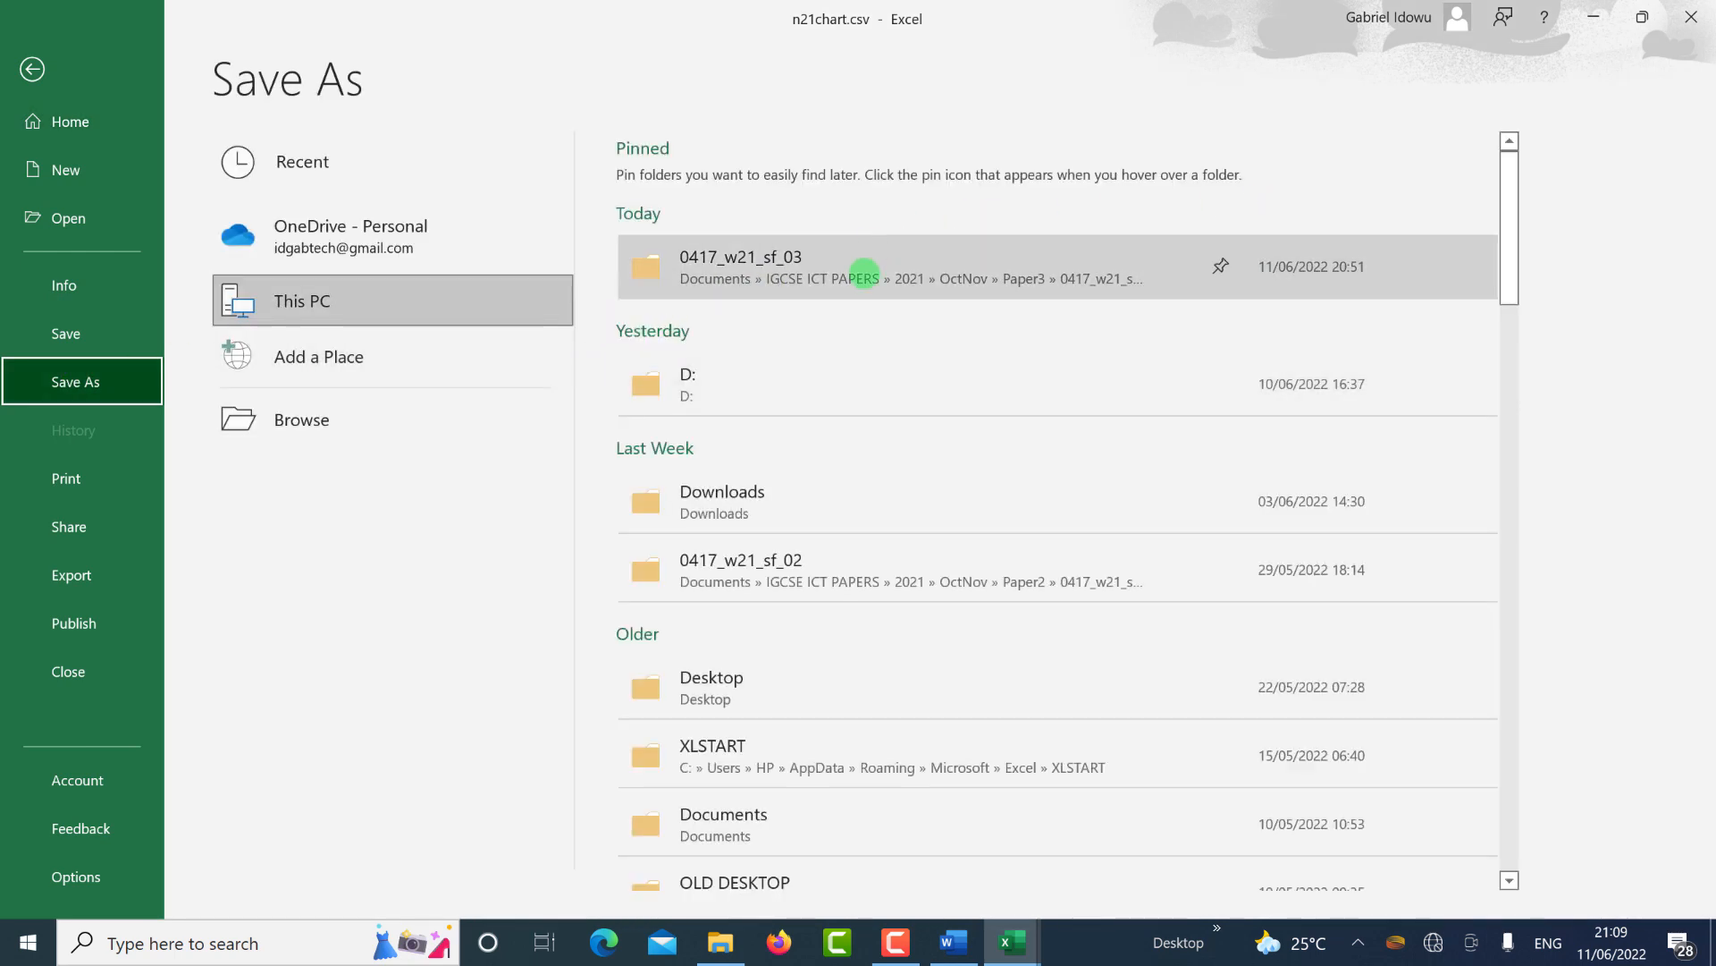
left_click(863, 272)
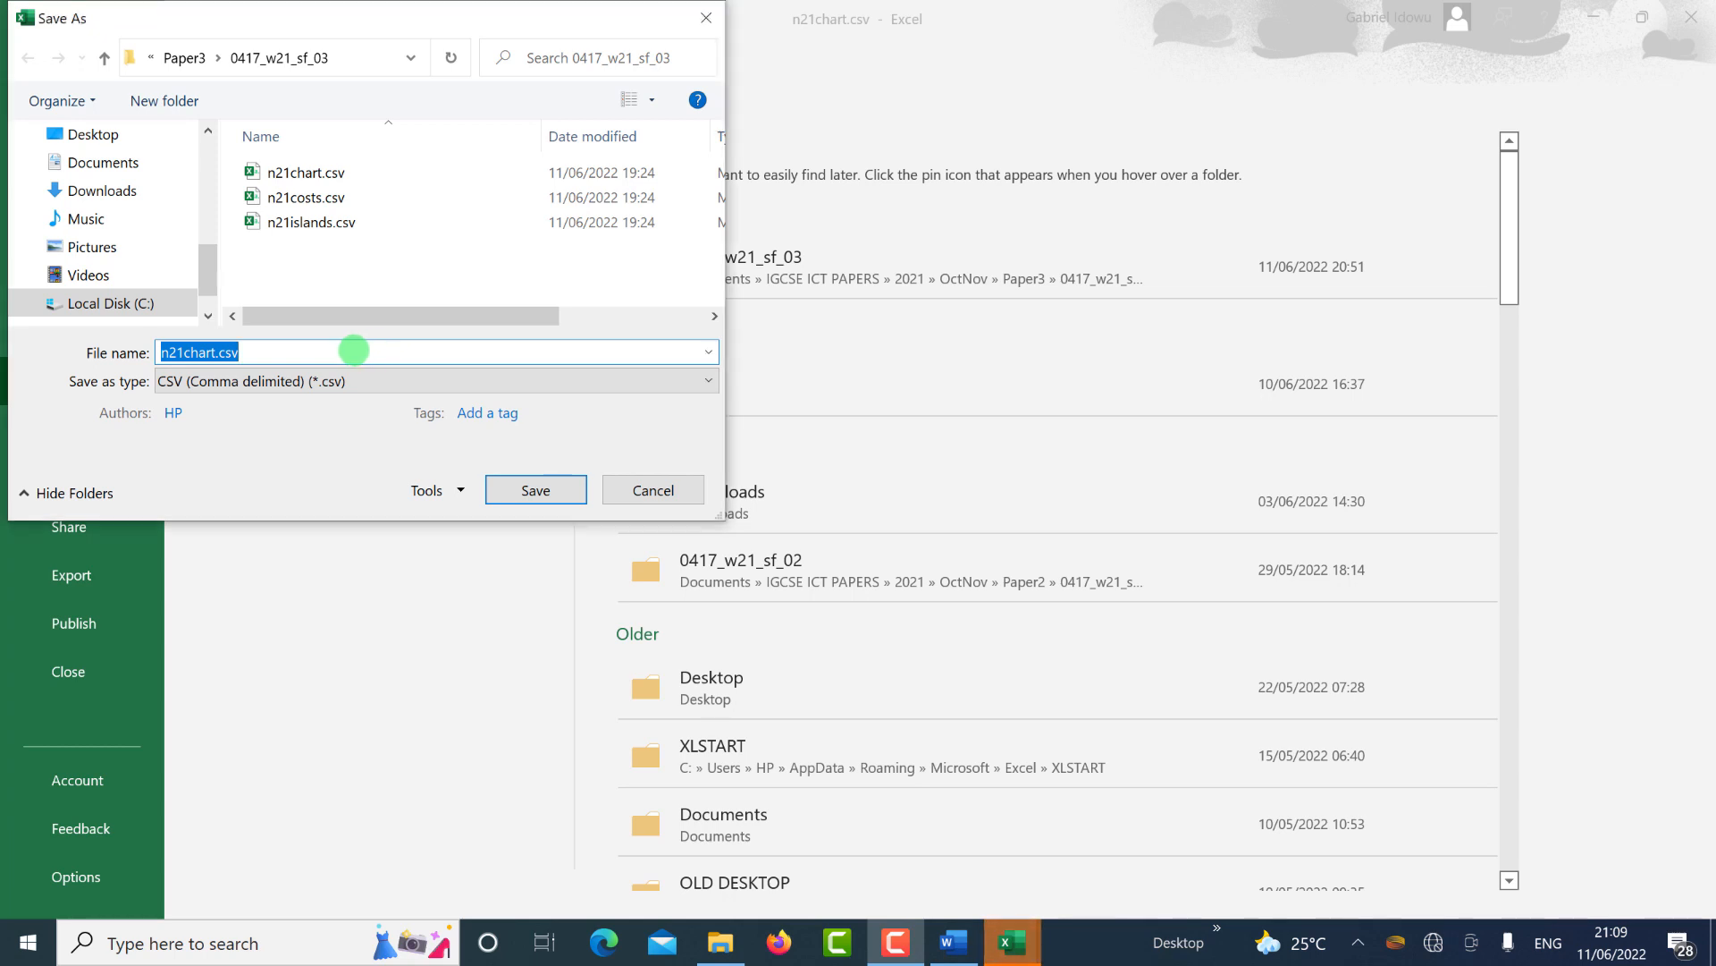
left_click(353, 350)
key("BackSpace")
key("BackSpace")
key("BackSpace")
key("BackSpace")
key("BackSpace")
key("BackSpace")
key("BackSpace")
key("BackSpace")
key("BackSpace")
key("BackSpace")
key("BackSpace")
key("BackSpace")
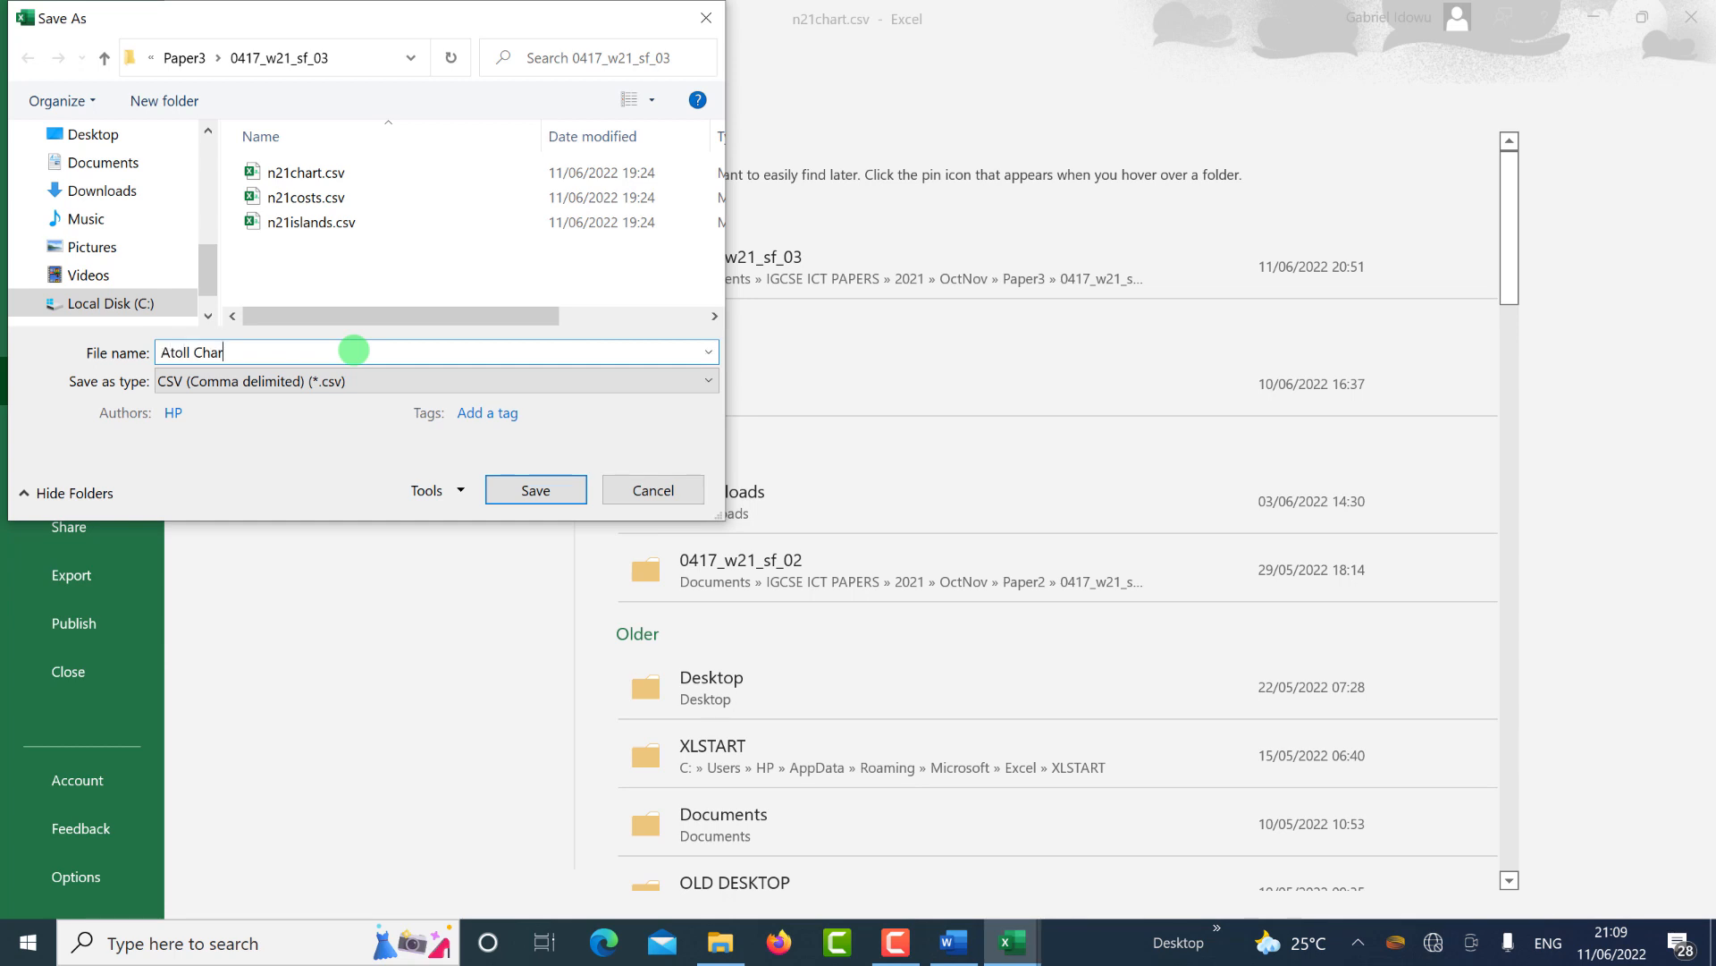
type("Atoll Chart Spreadsheet")
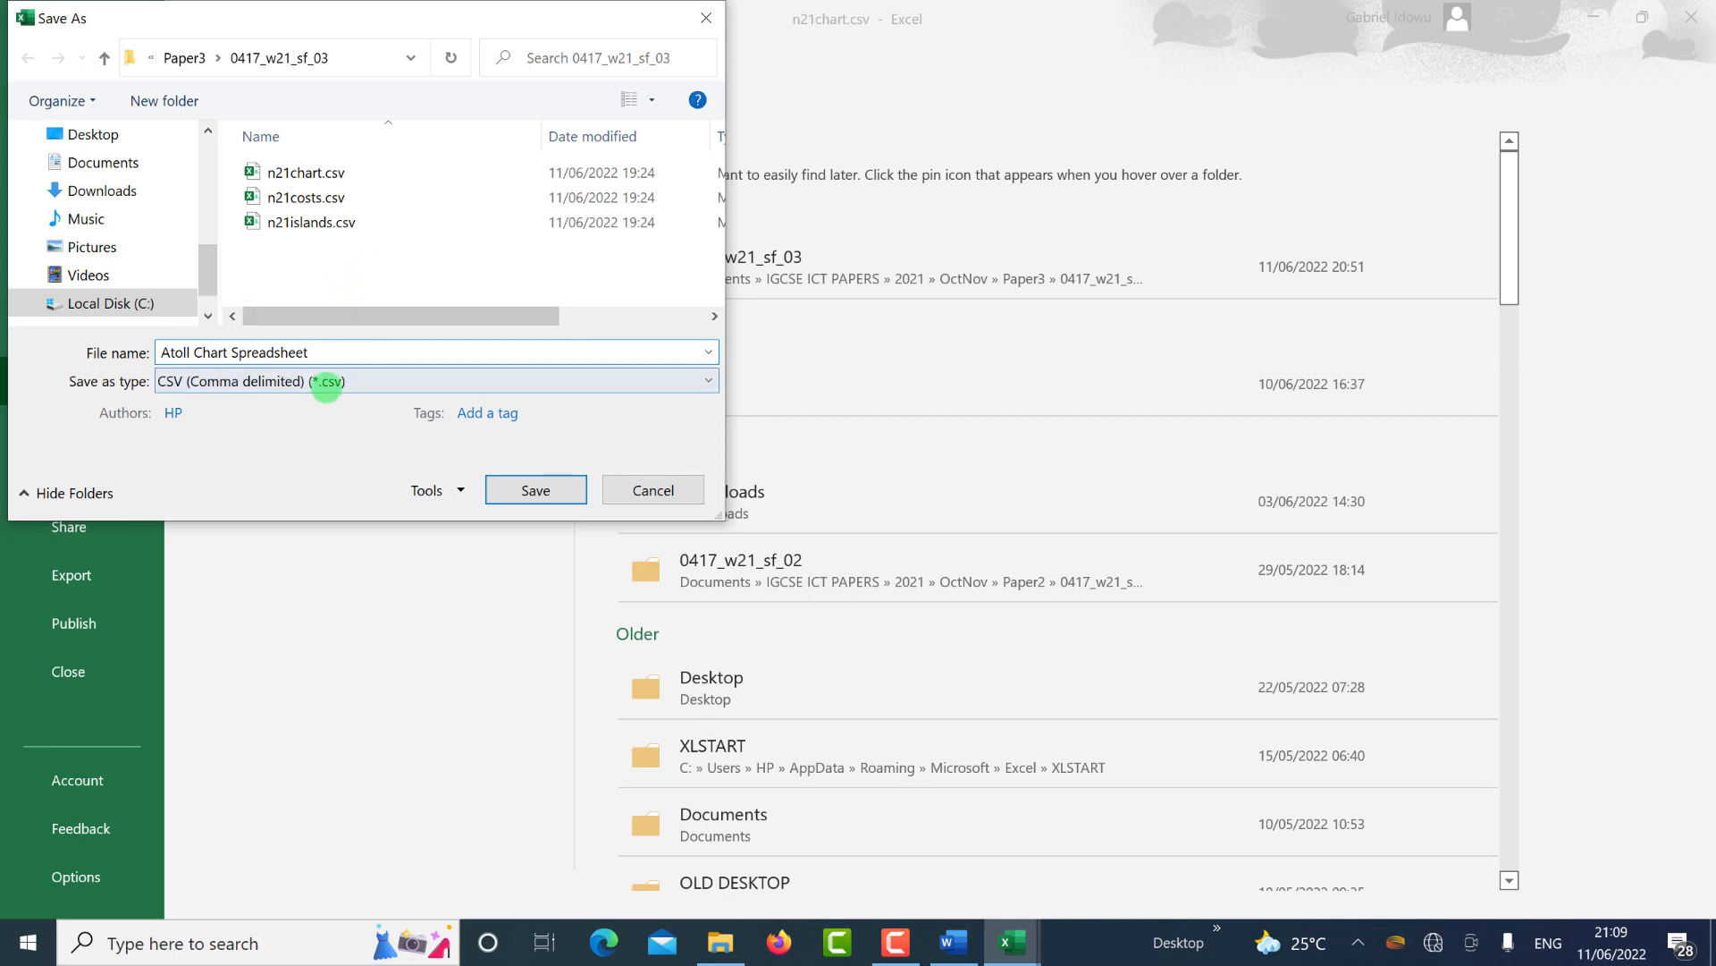
left_click(326, 382)
left_click(375, 11)
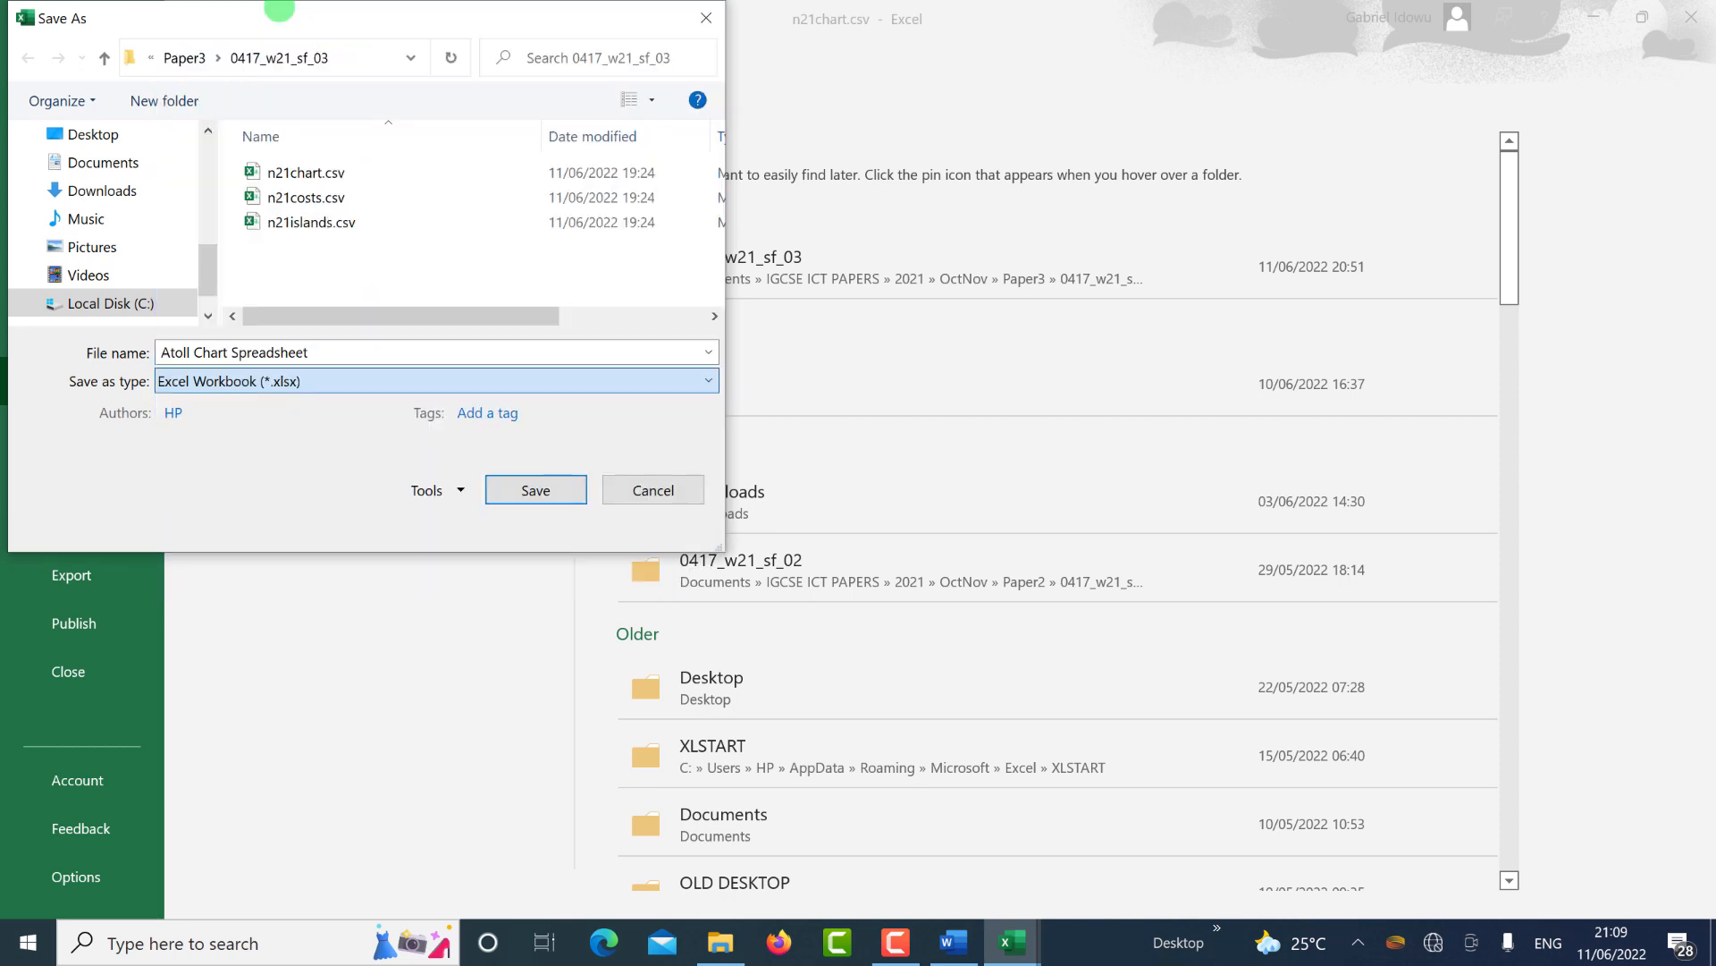
left_click(541, 522)
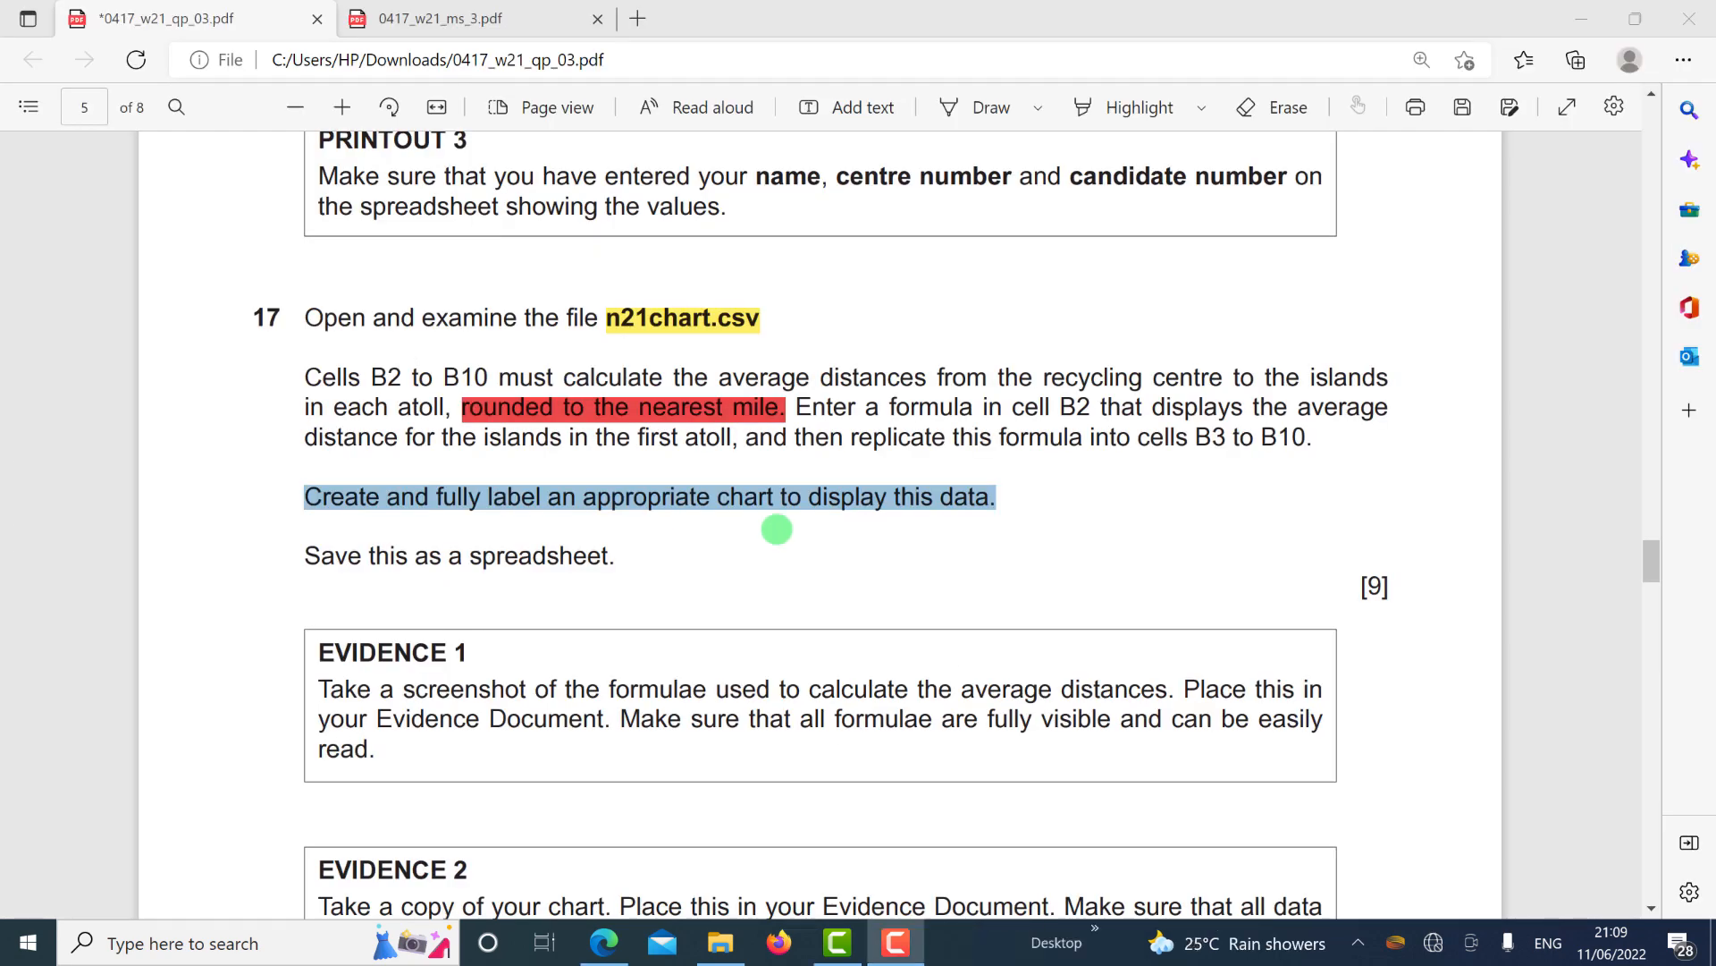
Review the question paper's instruction "Save this as a spreadsheet" and the Evidence 1 requirements below it.
left_click(362, 558)
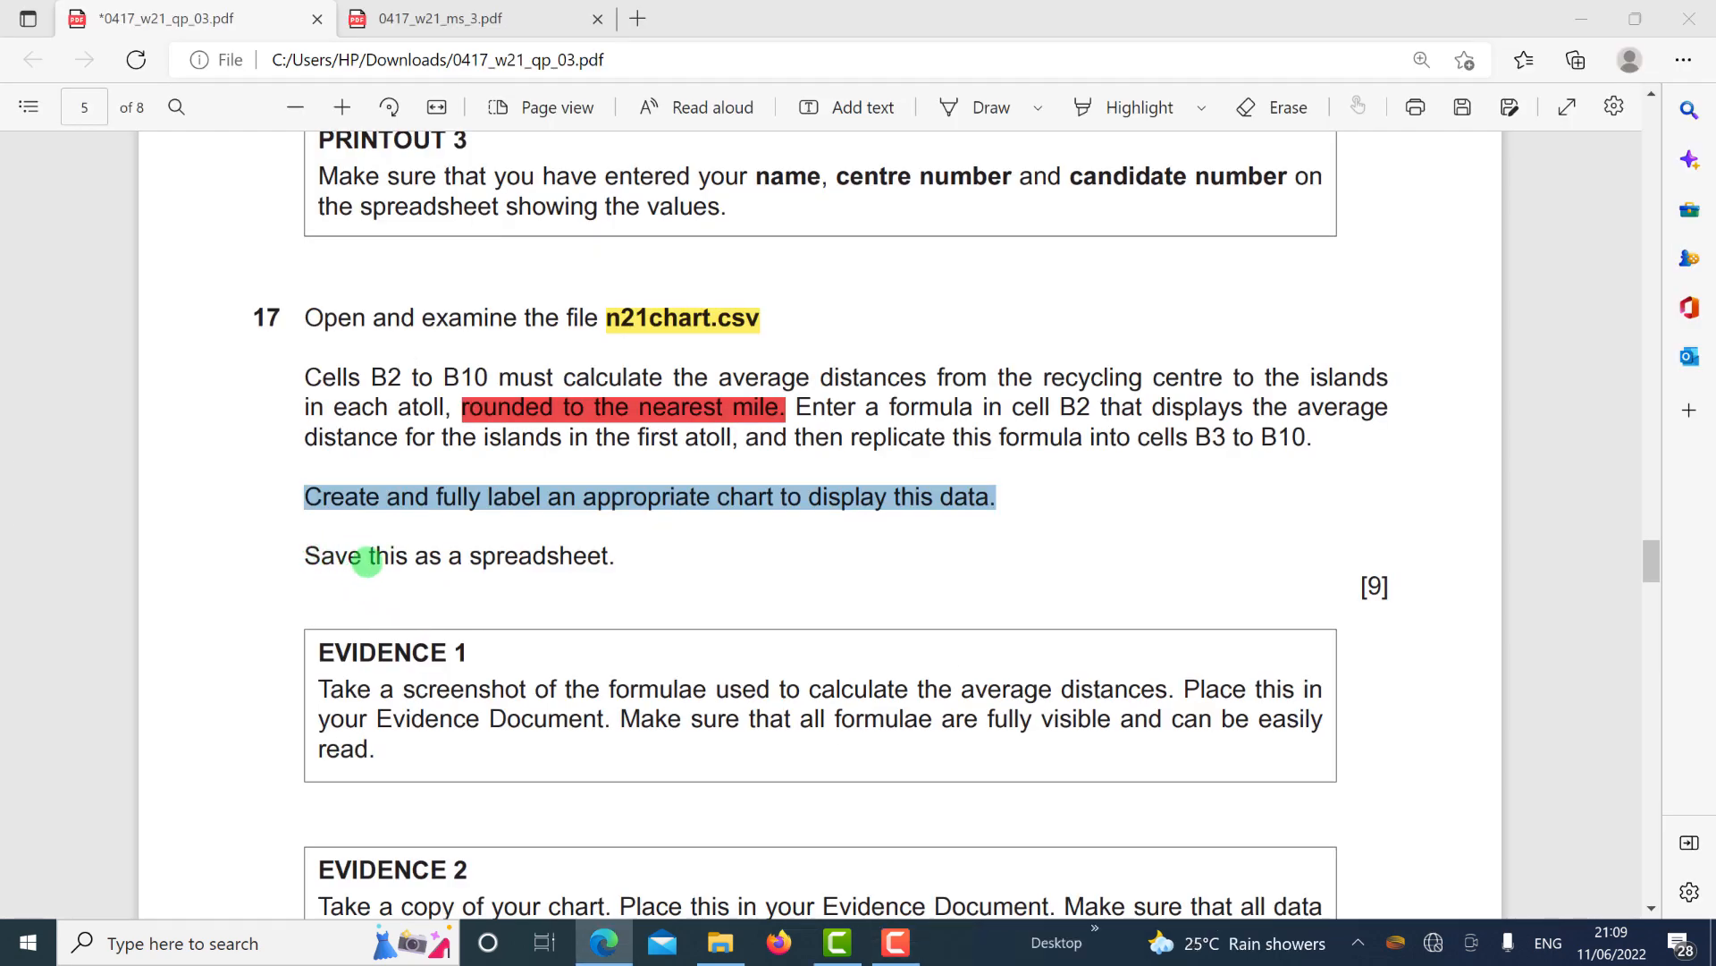
left_click_drag(306, 558, 589, 565)
scroll(655, 632, "down", 1)
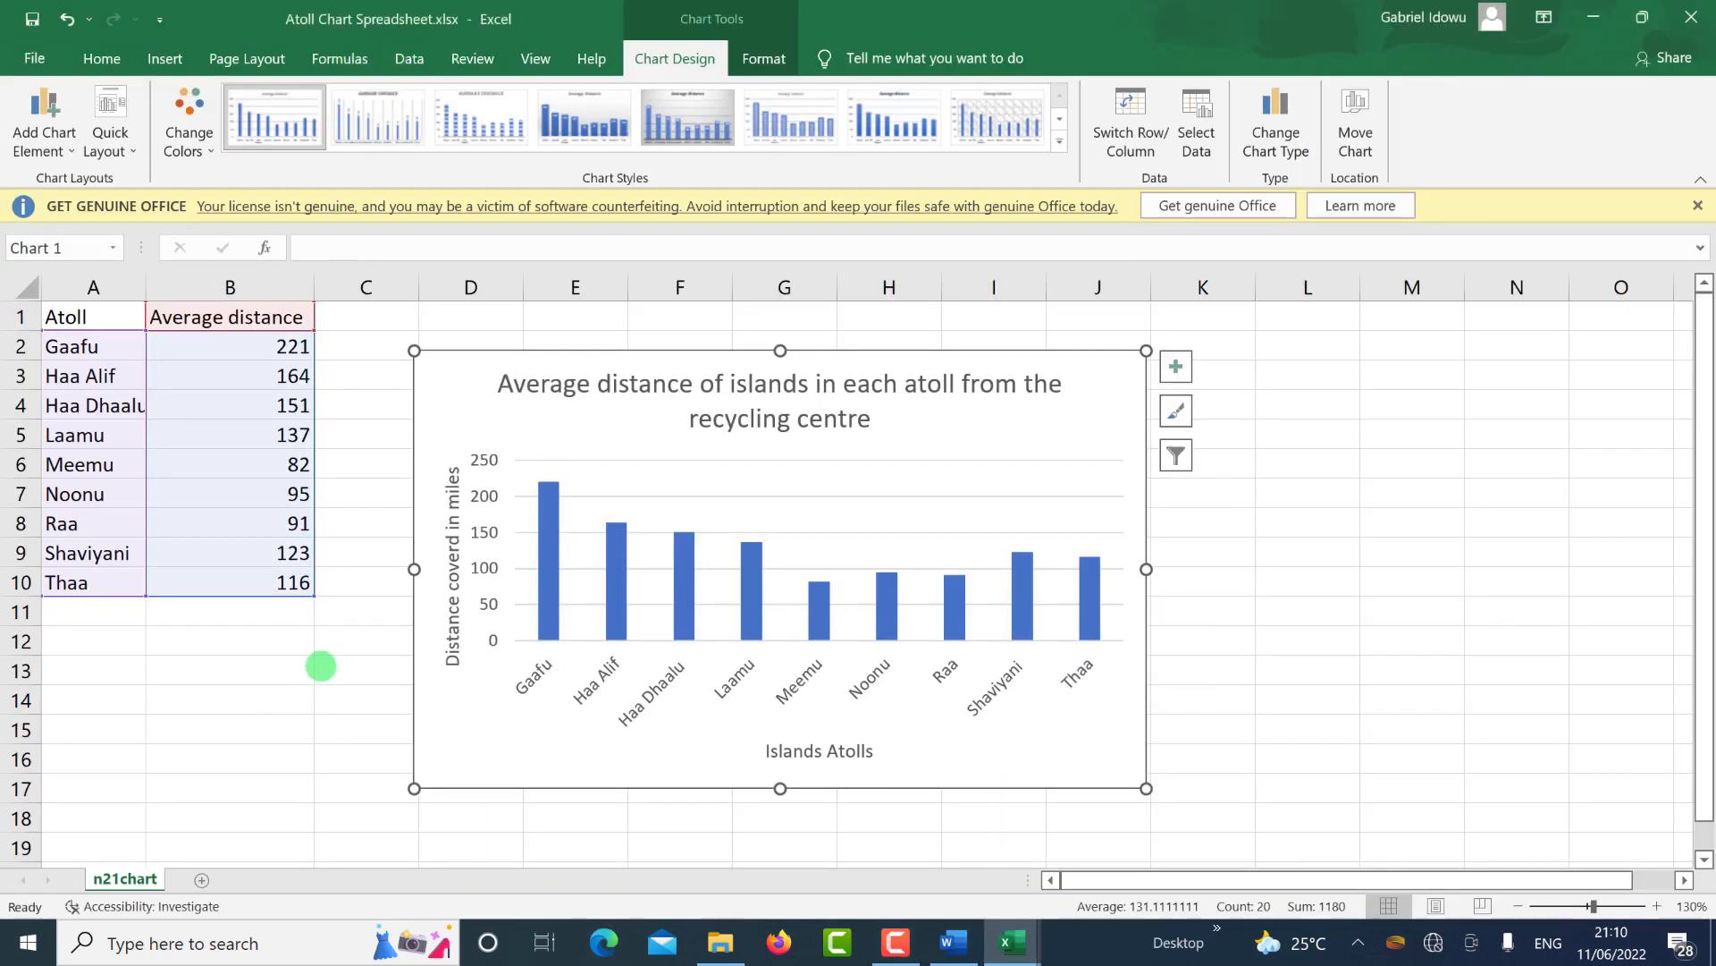
Display the formulas in the sheet and autofit columns A and B so every formula is fully readable.
left_click(363, 434)
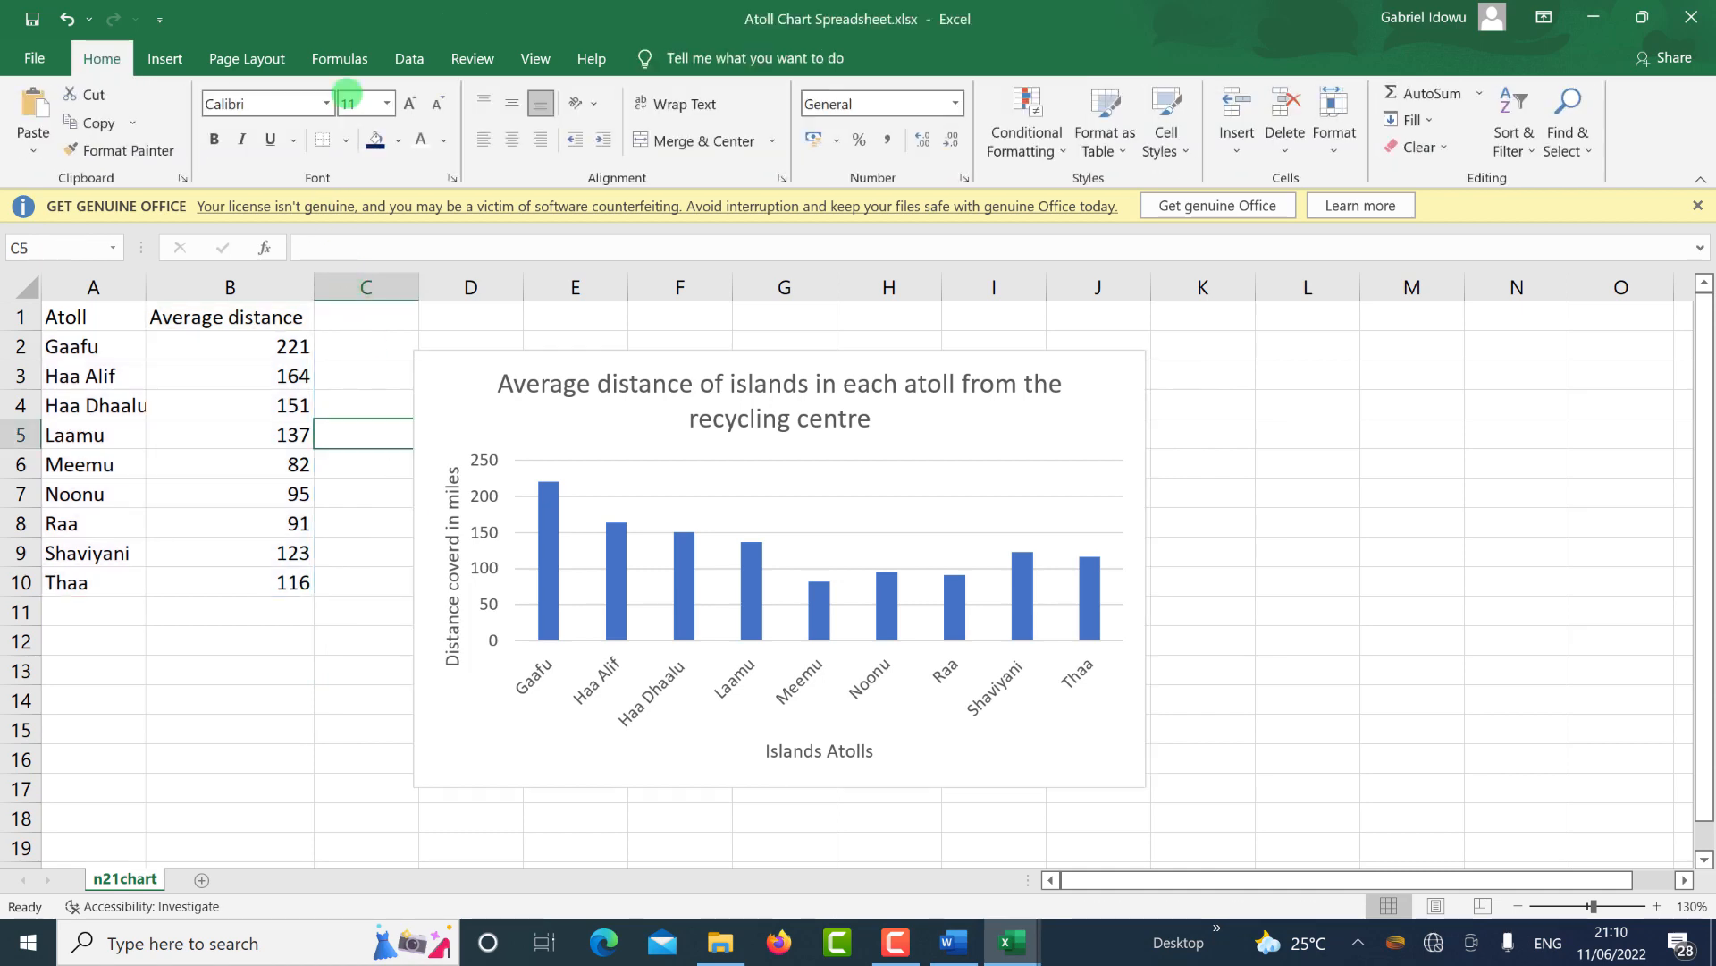
left_click(330, 62)
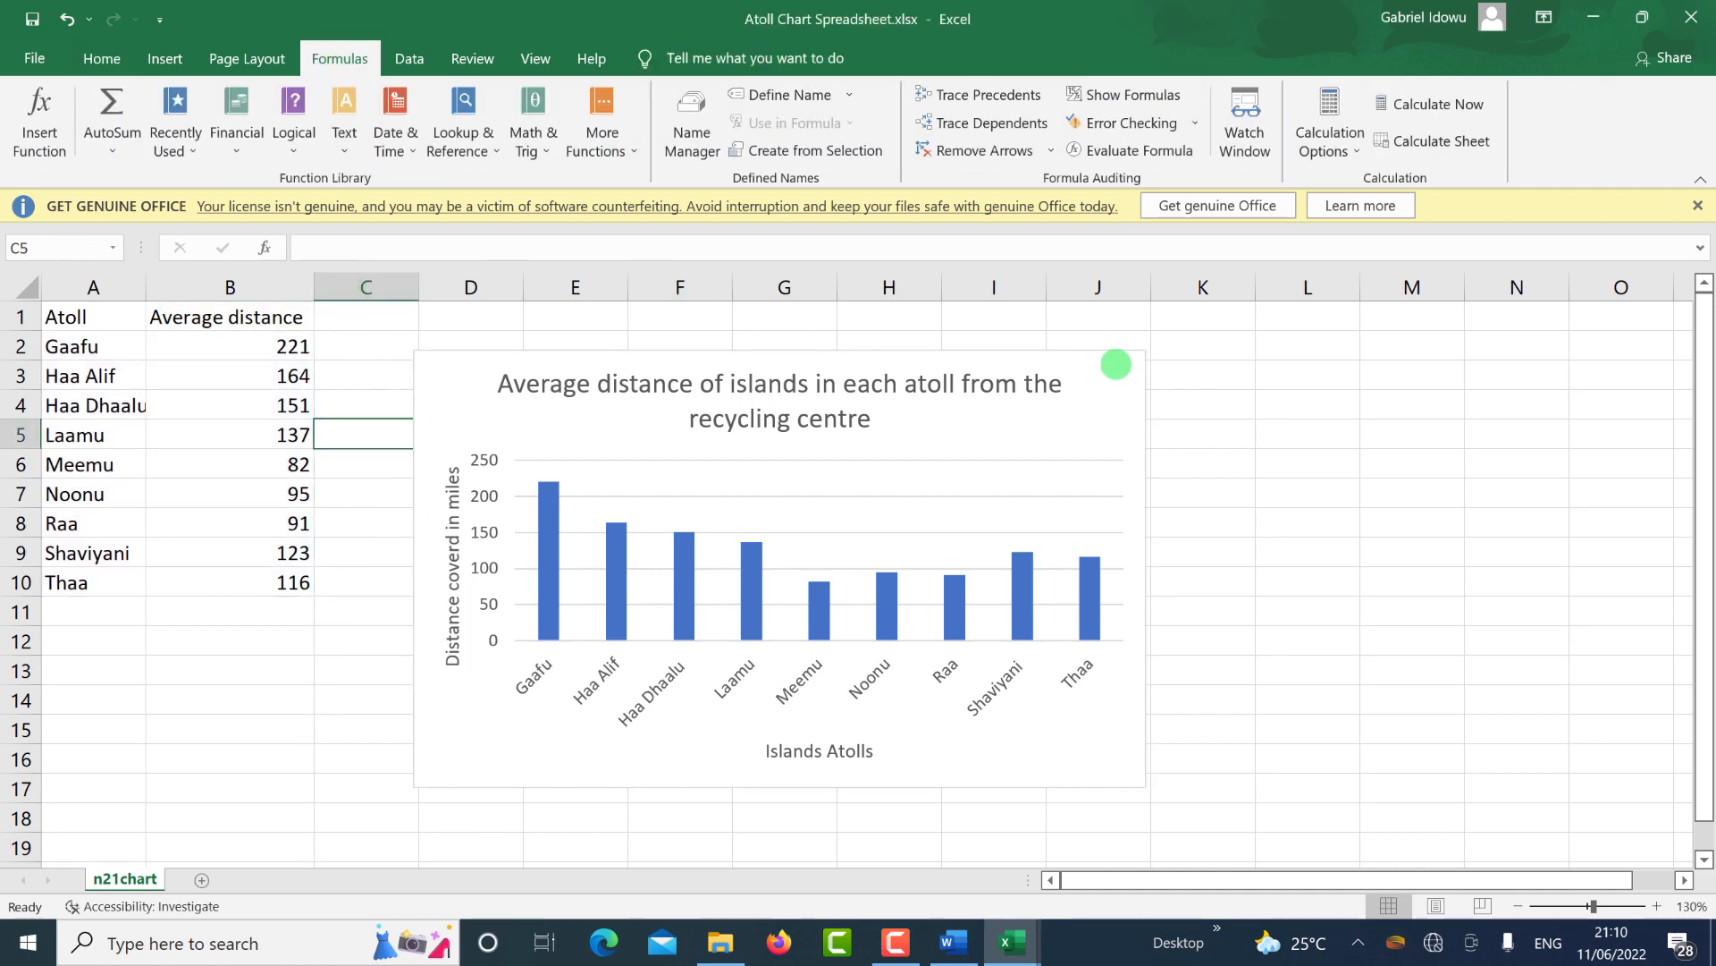
left_click(1127, 94)
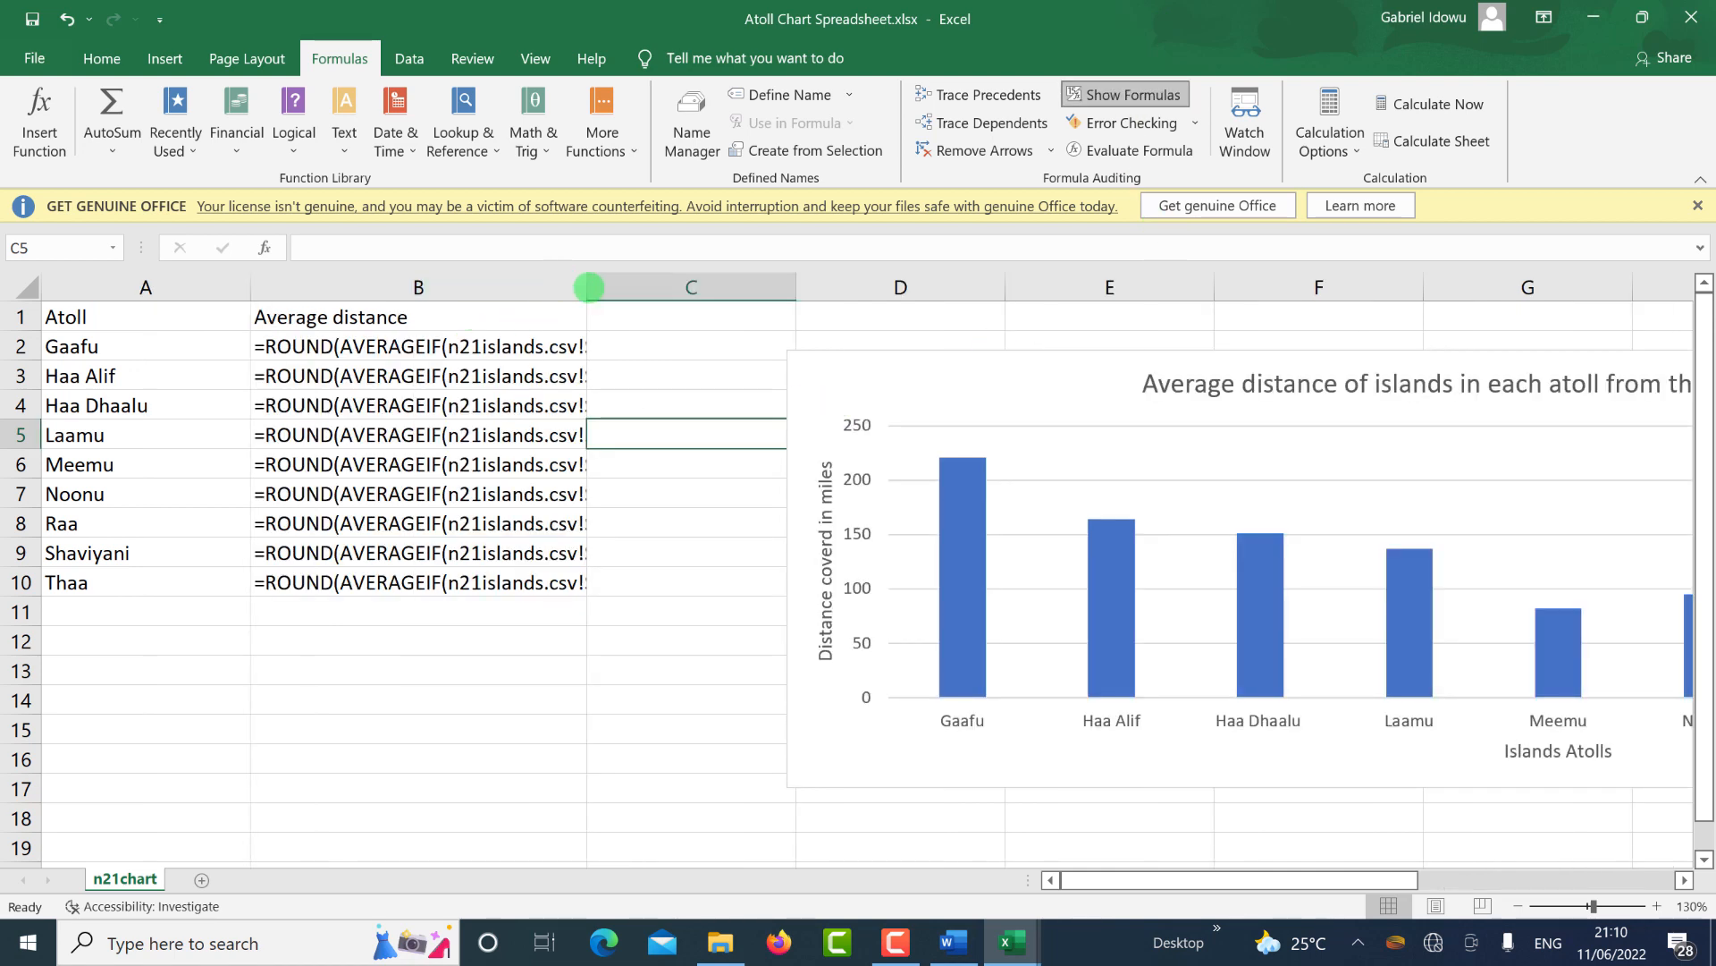
left_click(589, 287)
double_click(589, 287)
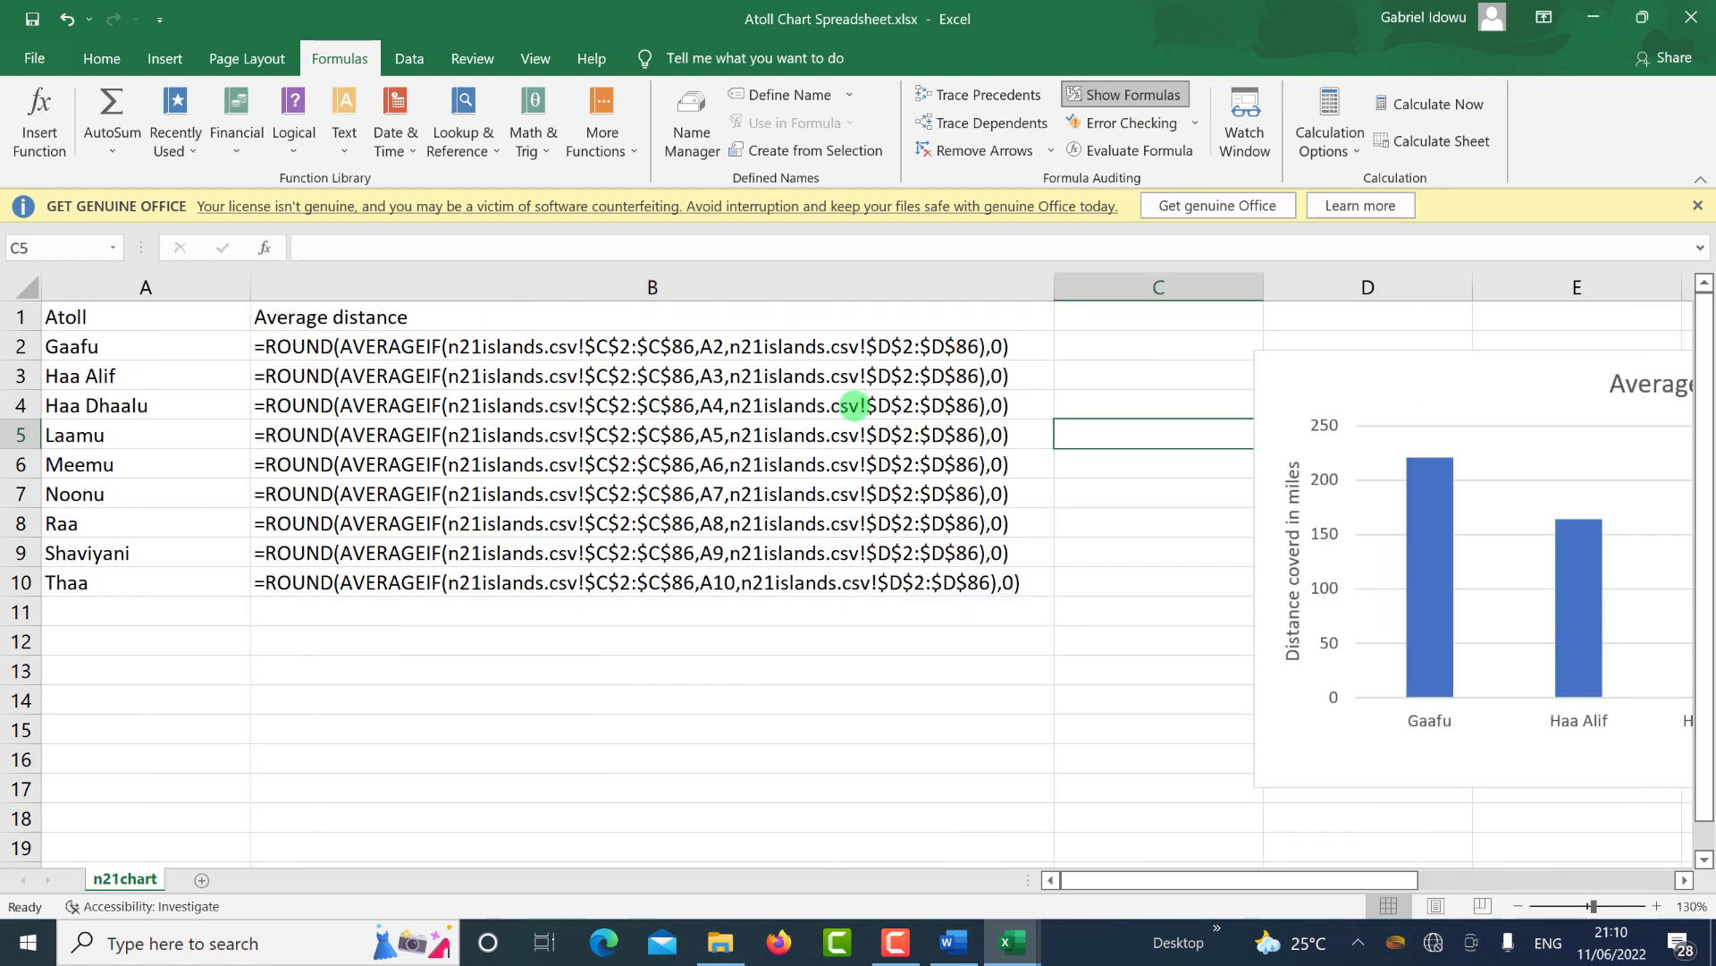
left_click(250, 287)
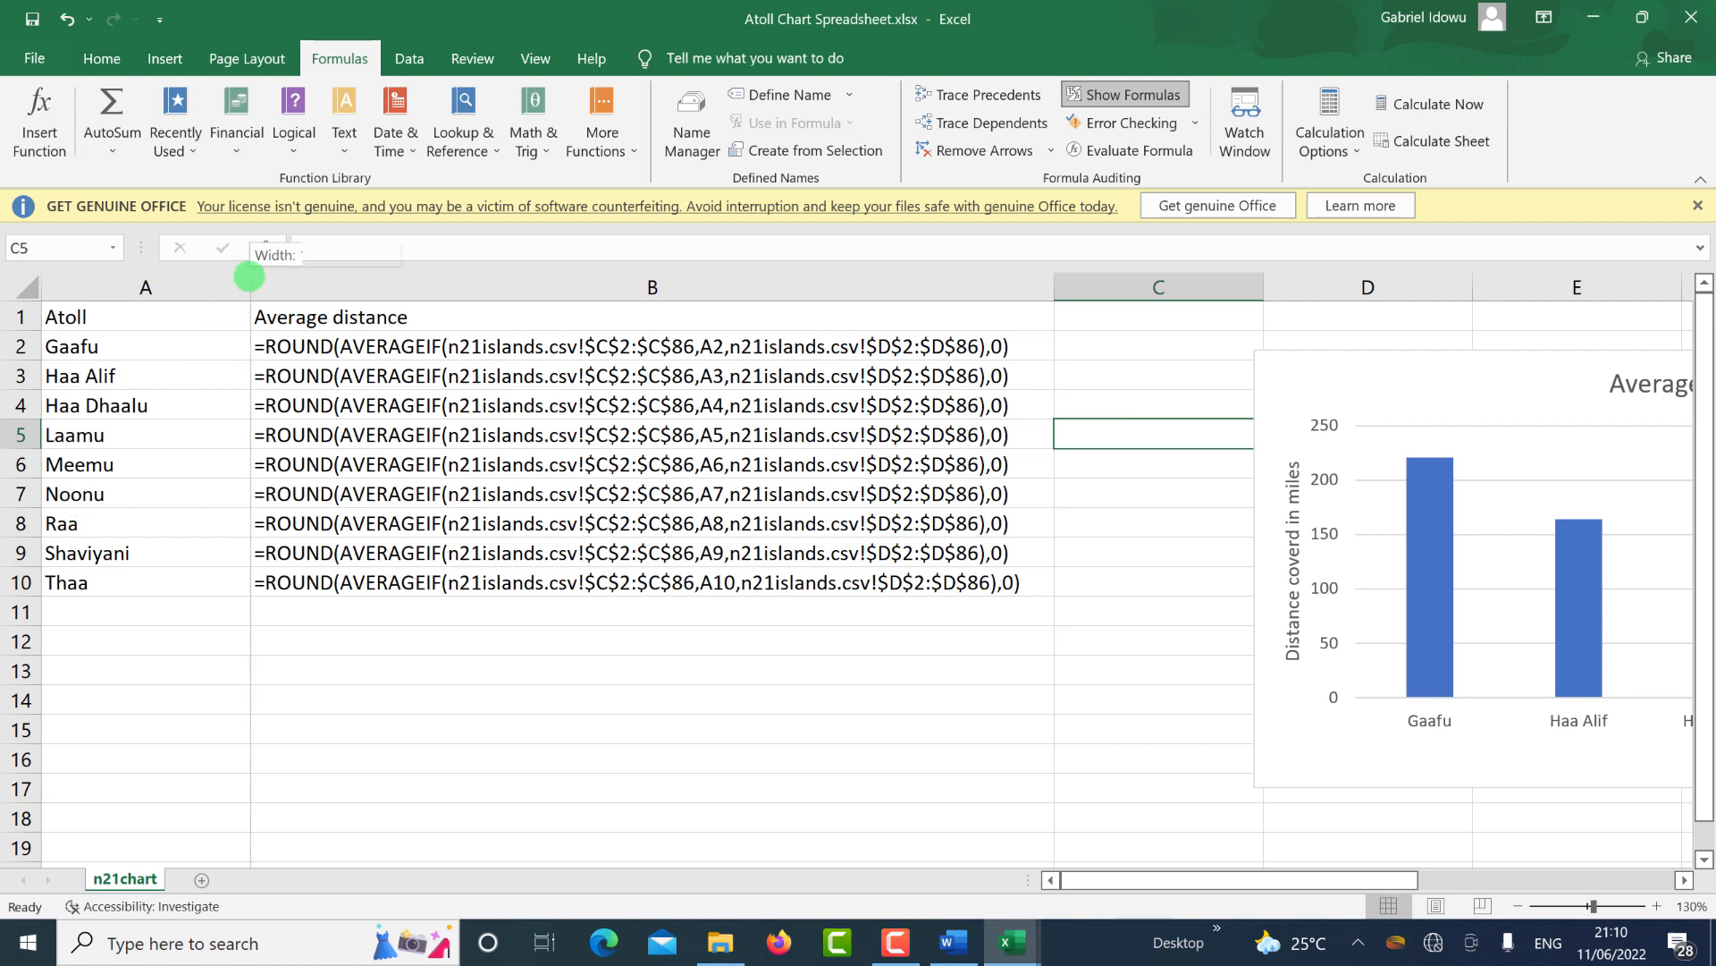
double_click(251, 287)
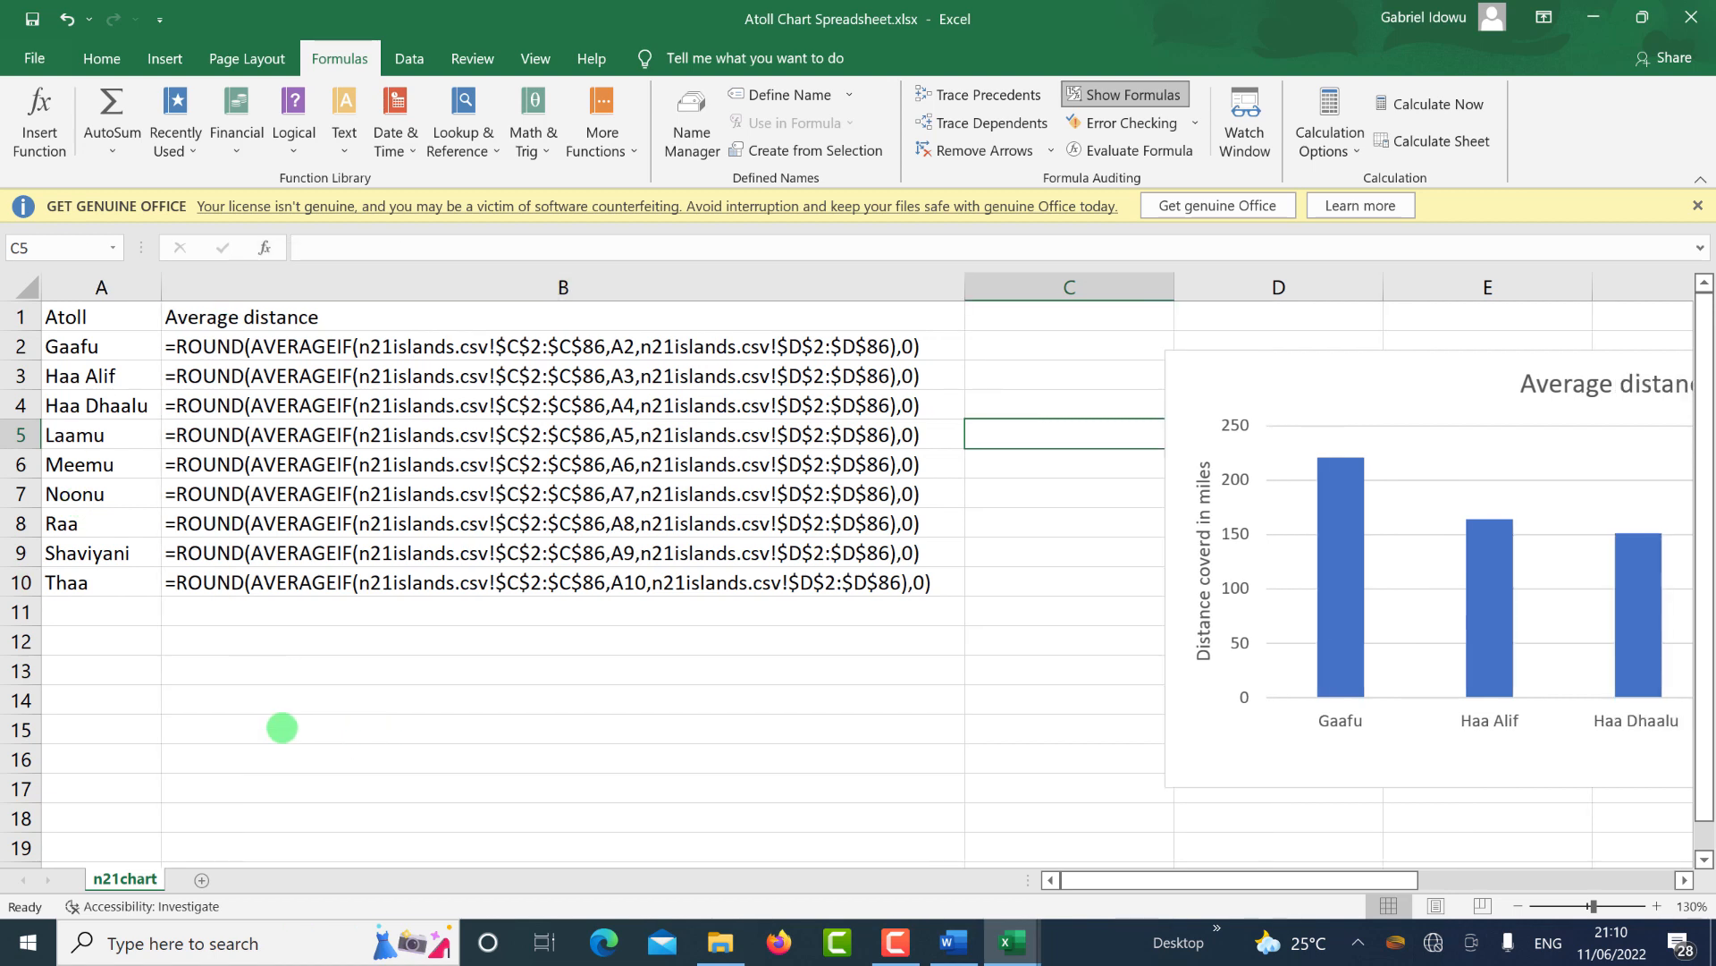
Capture a screenshot of the average distance formulas and paste it under the Evidence 1 heading in the Word evidence document.
left_click(437, 813)
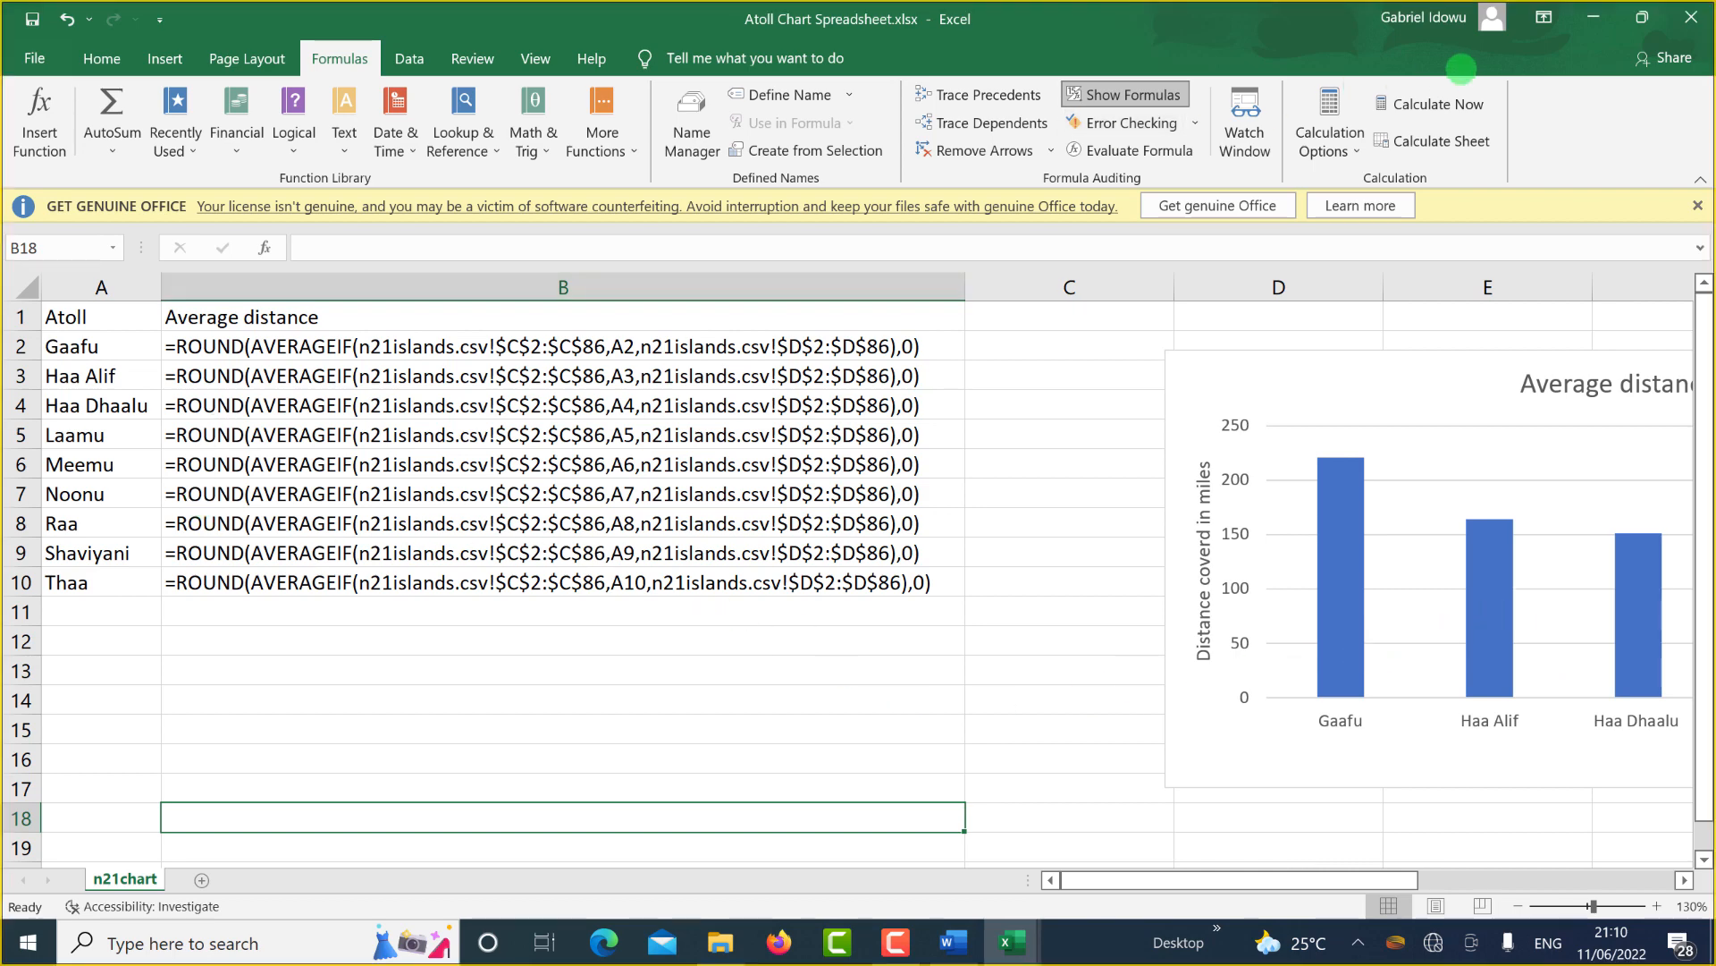
key("super+shift+s")
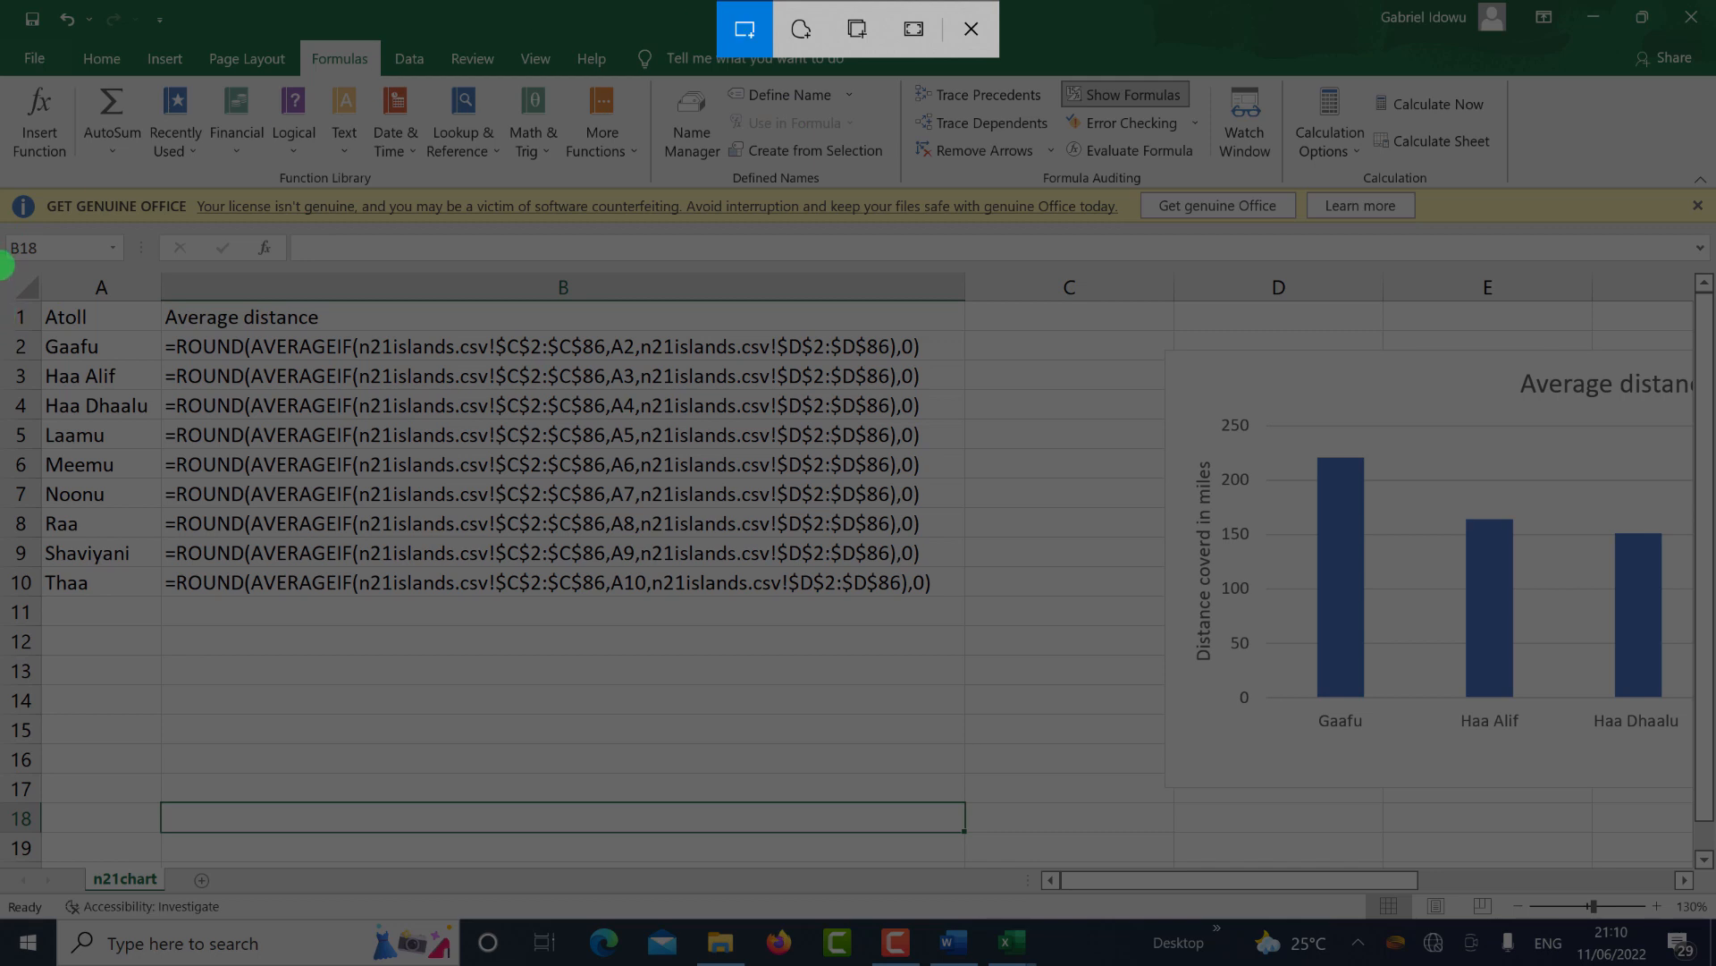
left_click_drag(7, 229, 1010, 674)
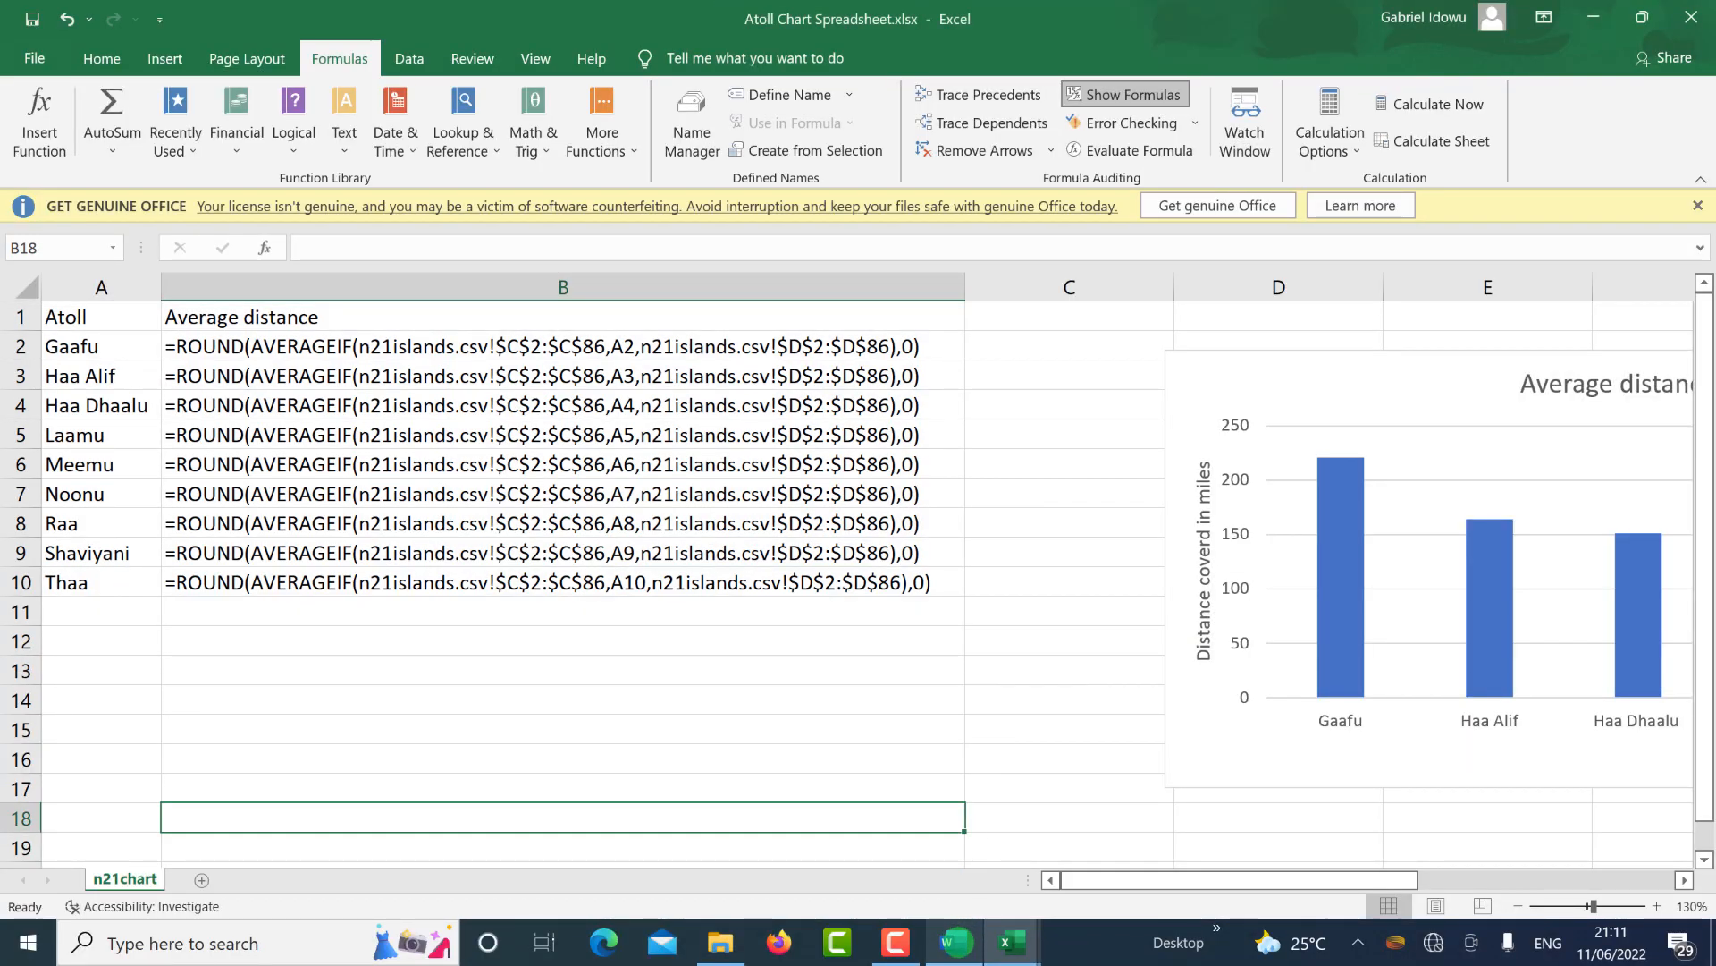
left_click(954, 942)
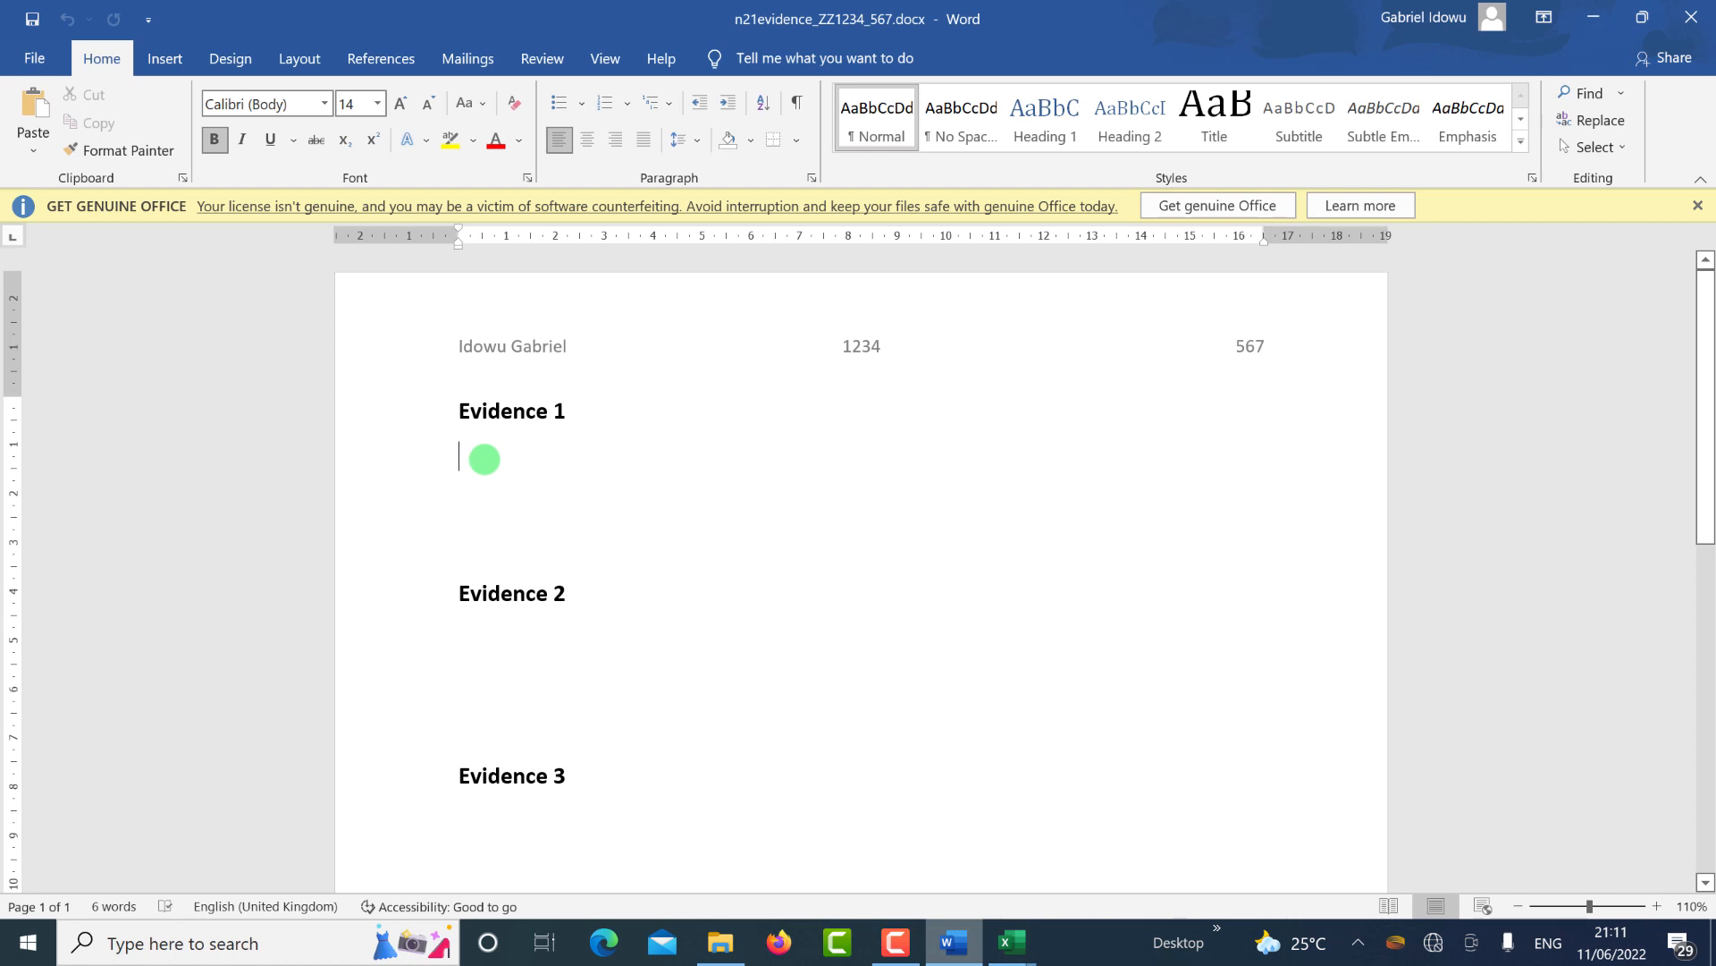
key("ctrl+v")
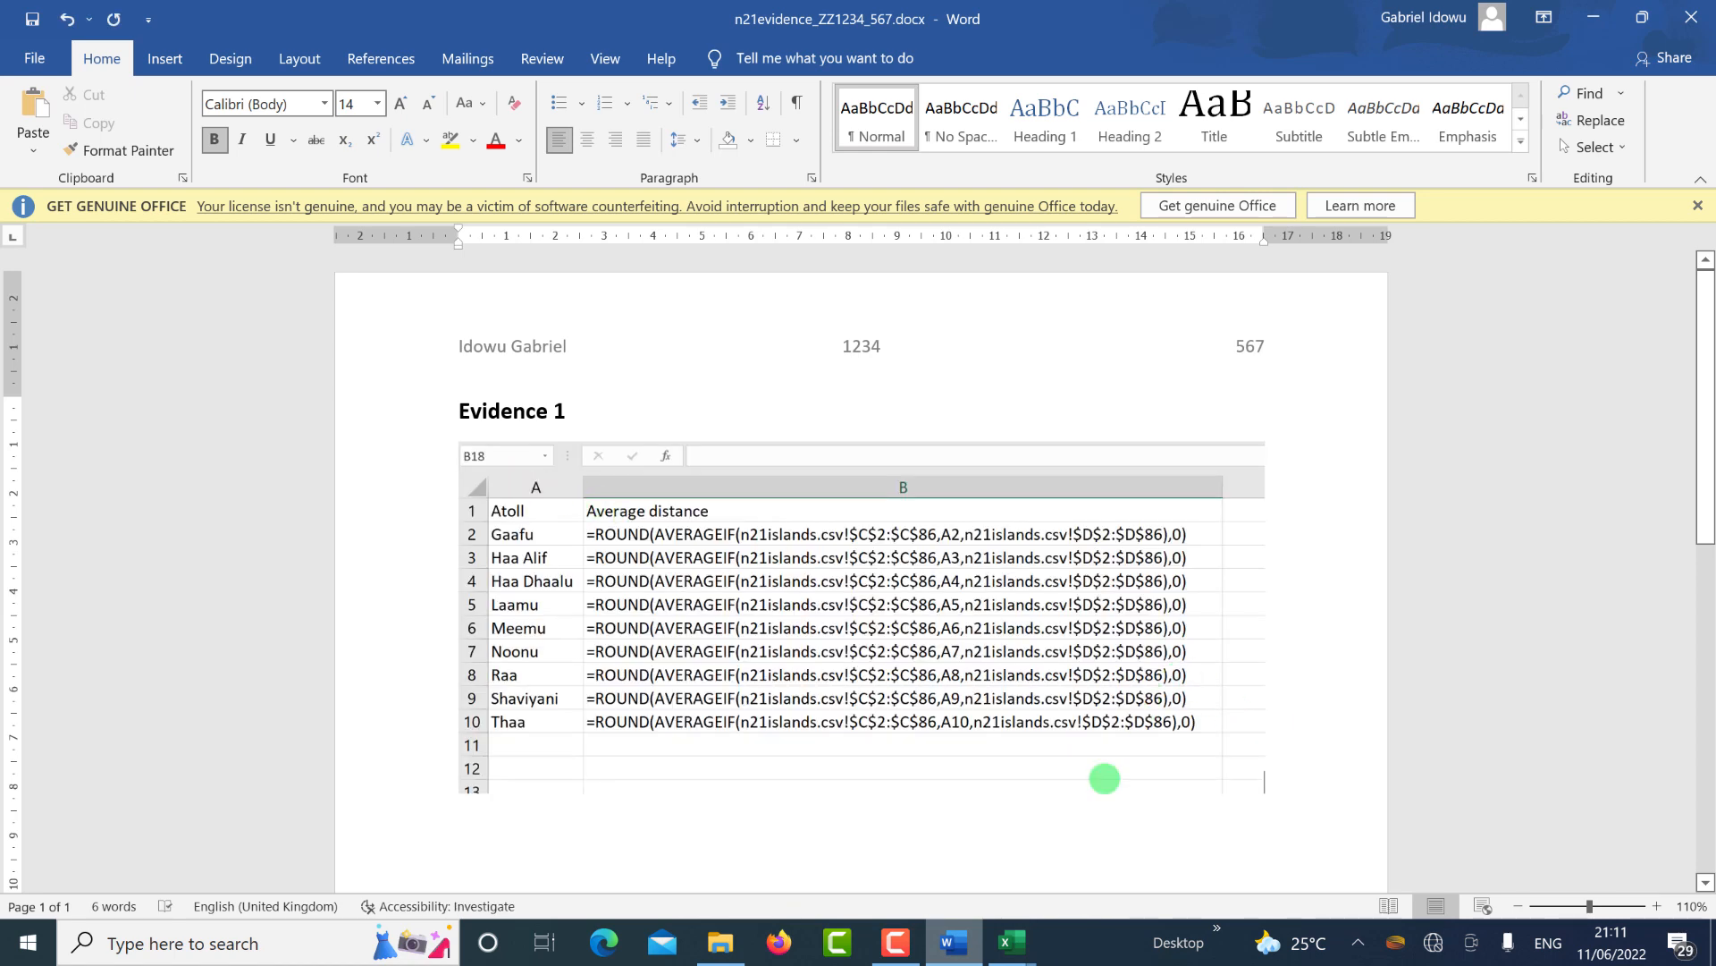
Return to the question paper and read the Evidence 2 requirements.
left_click(1007, 944)
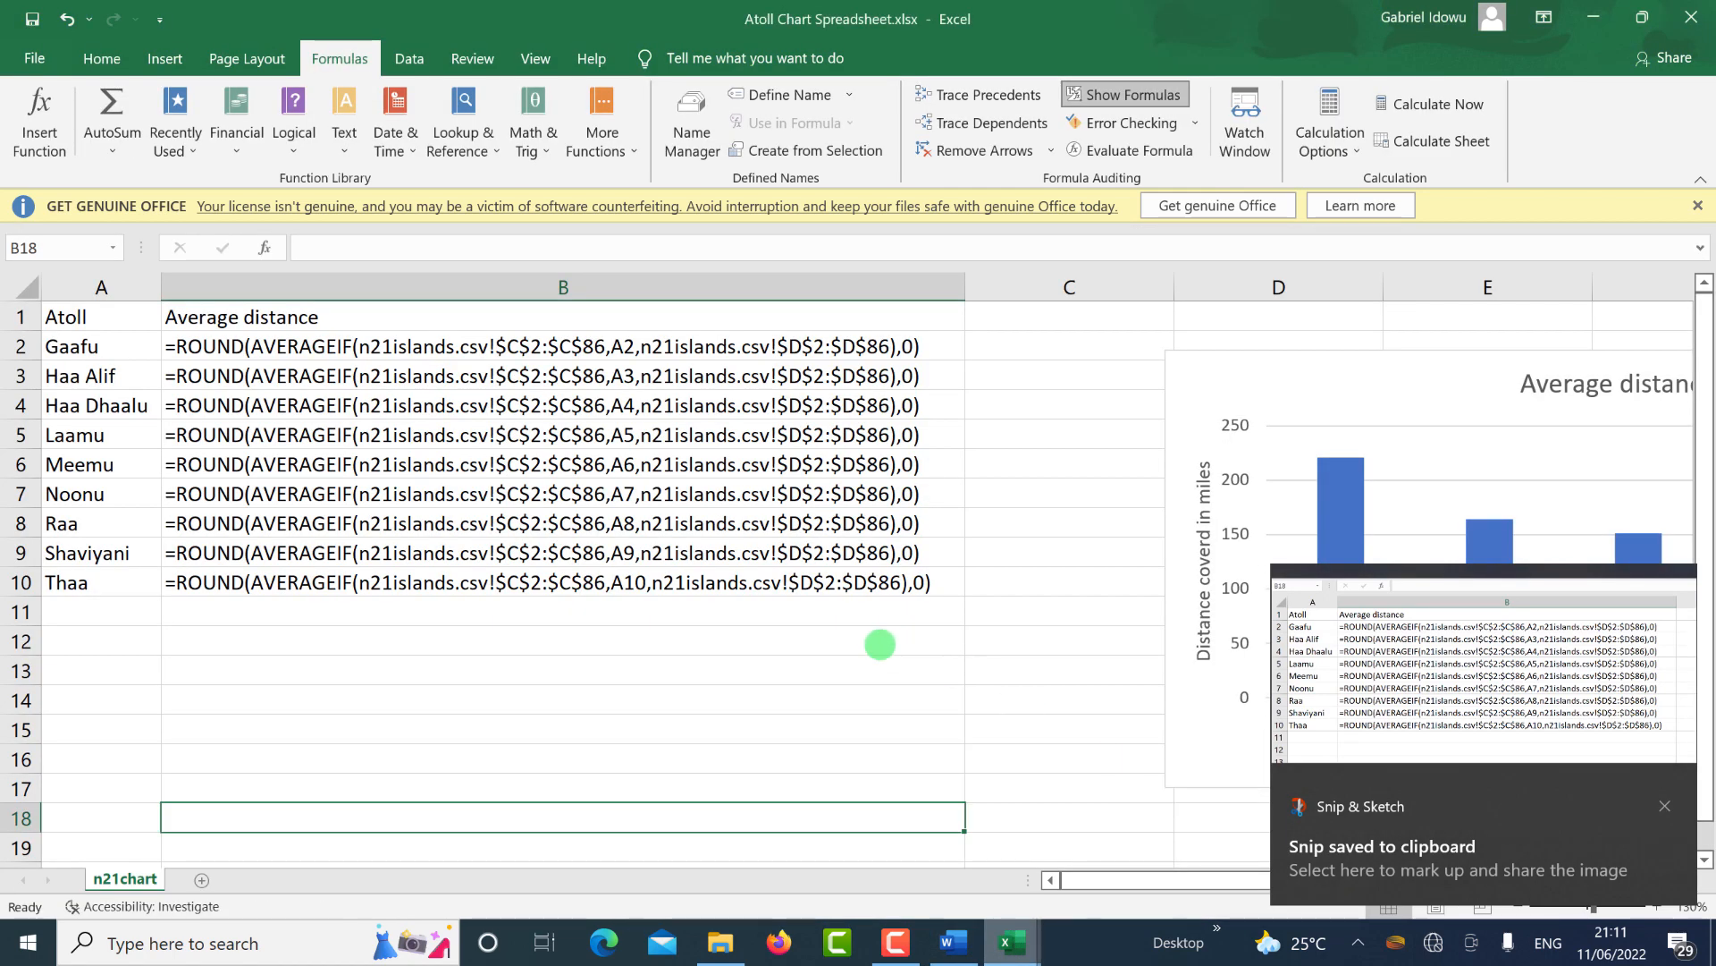
left_click(880, 644)
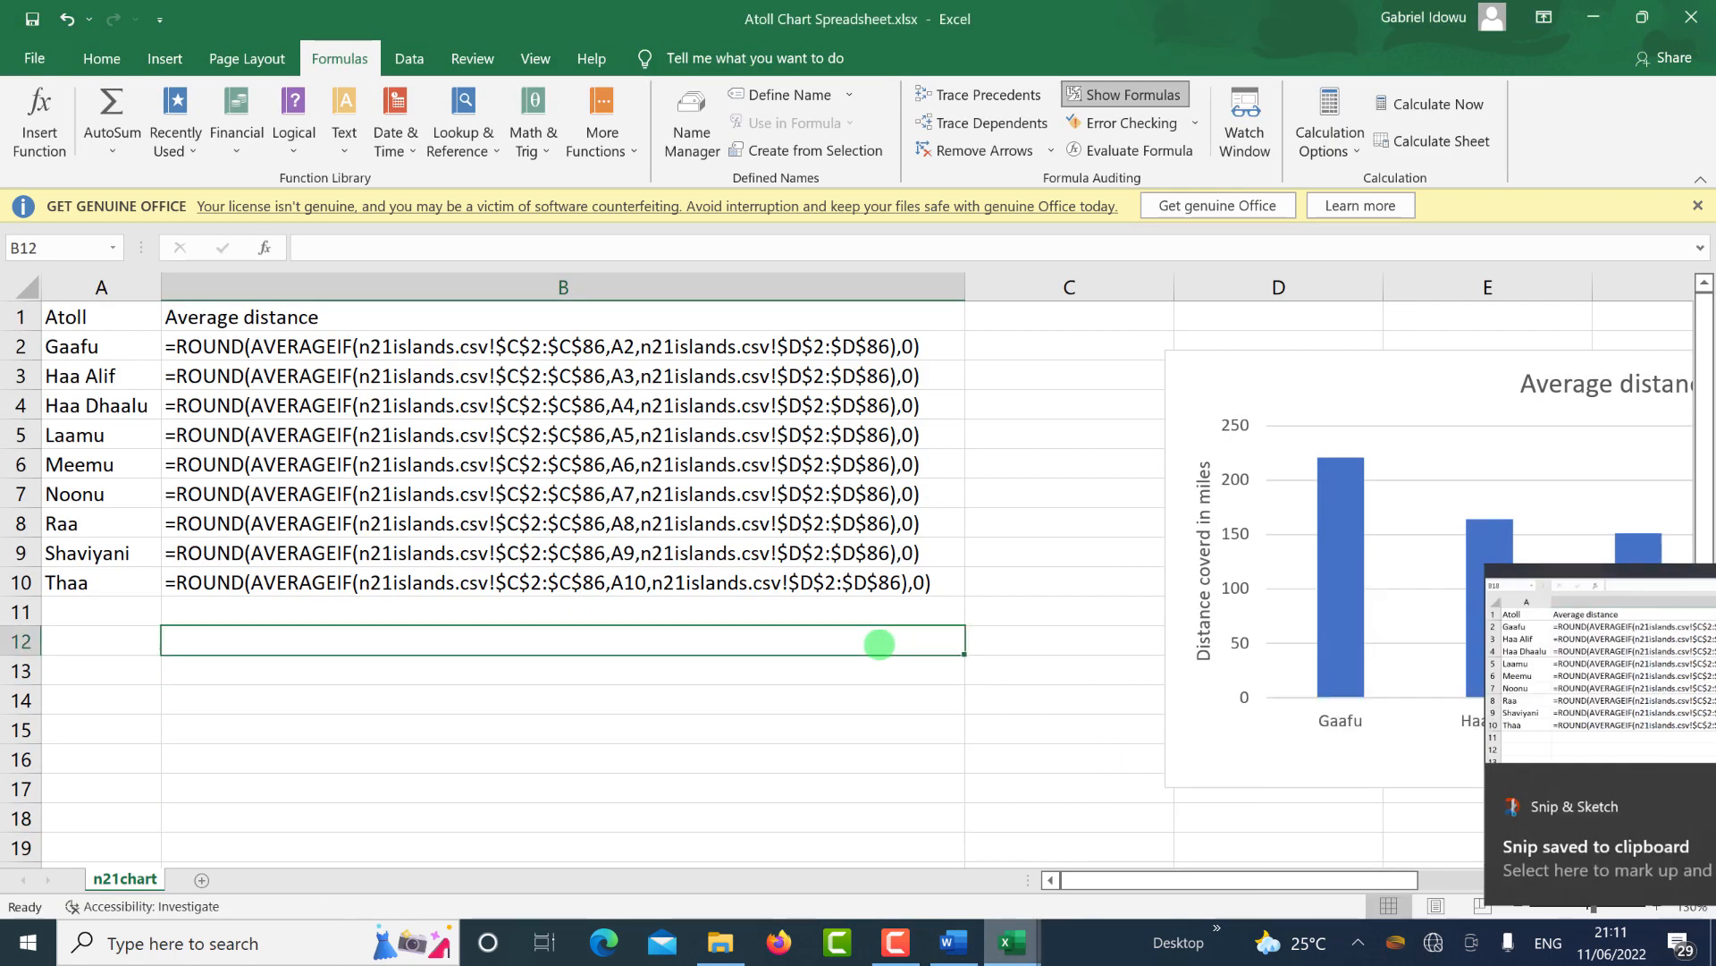
key("ctrl+super+Left")
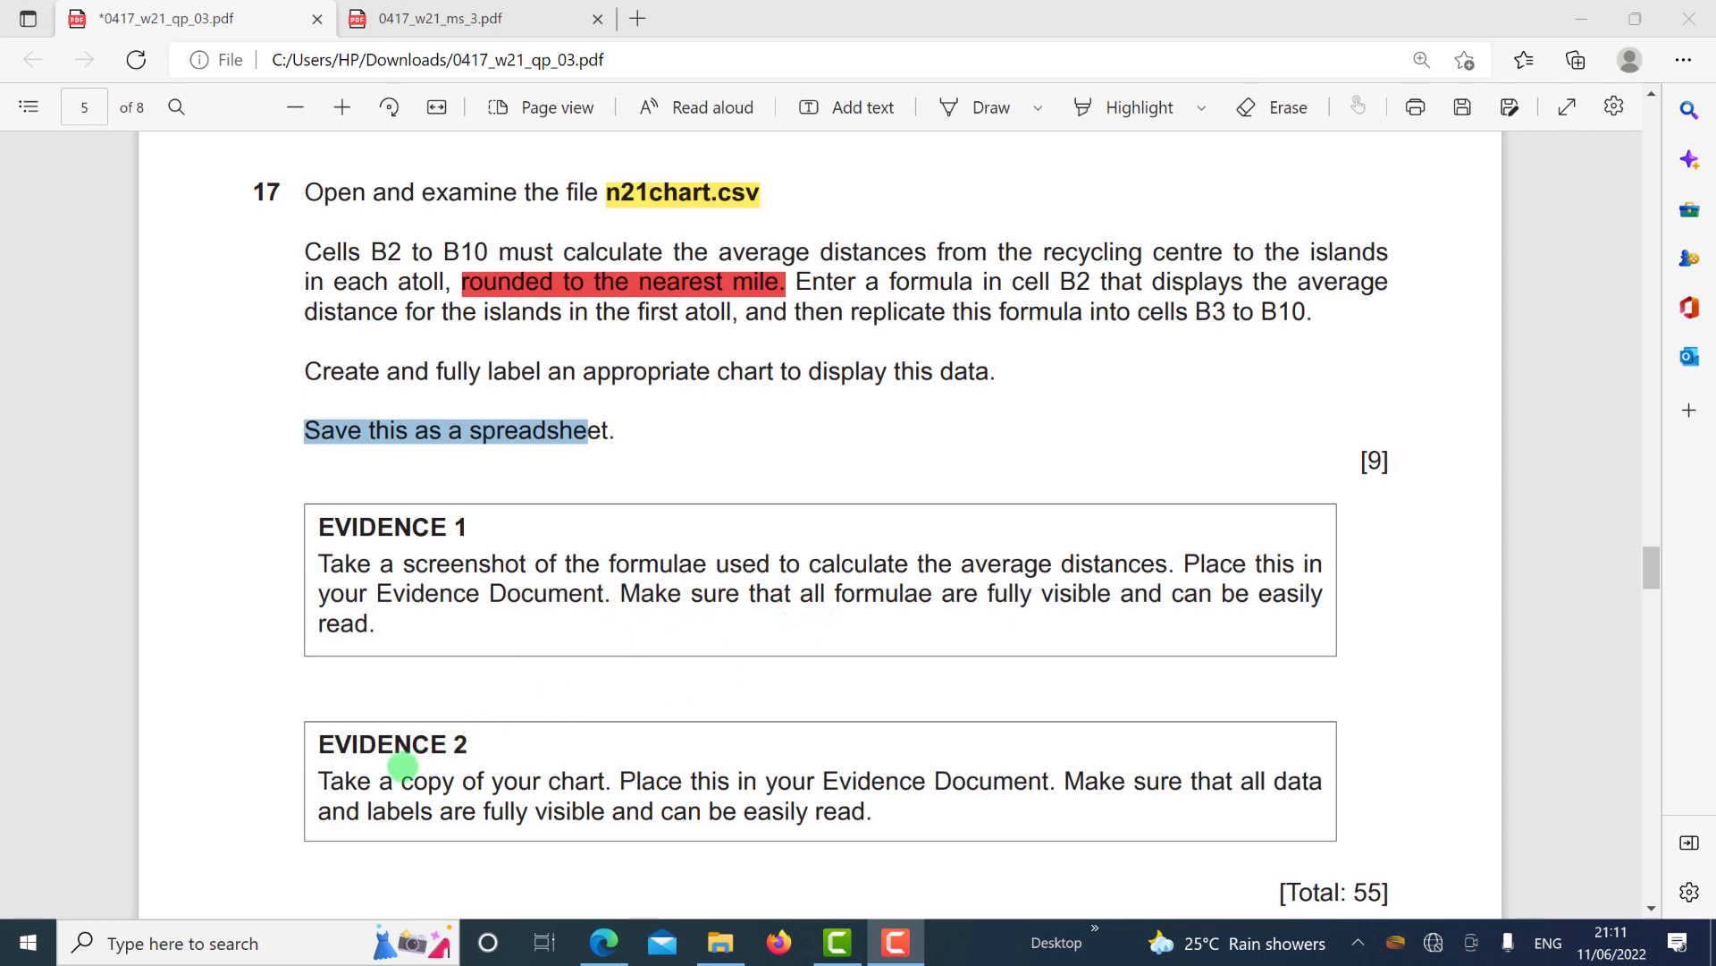
scroll(394, 769, "down", 1)
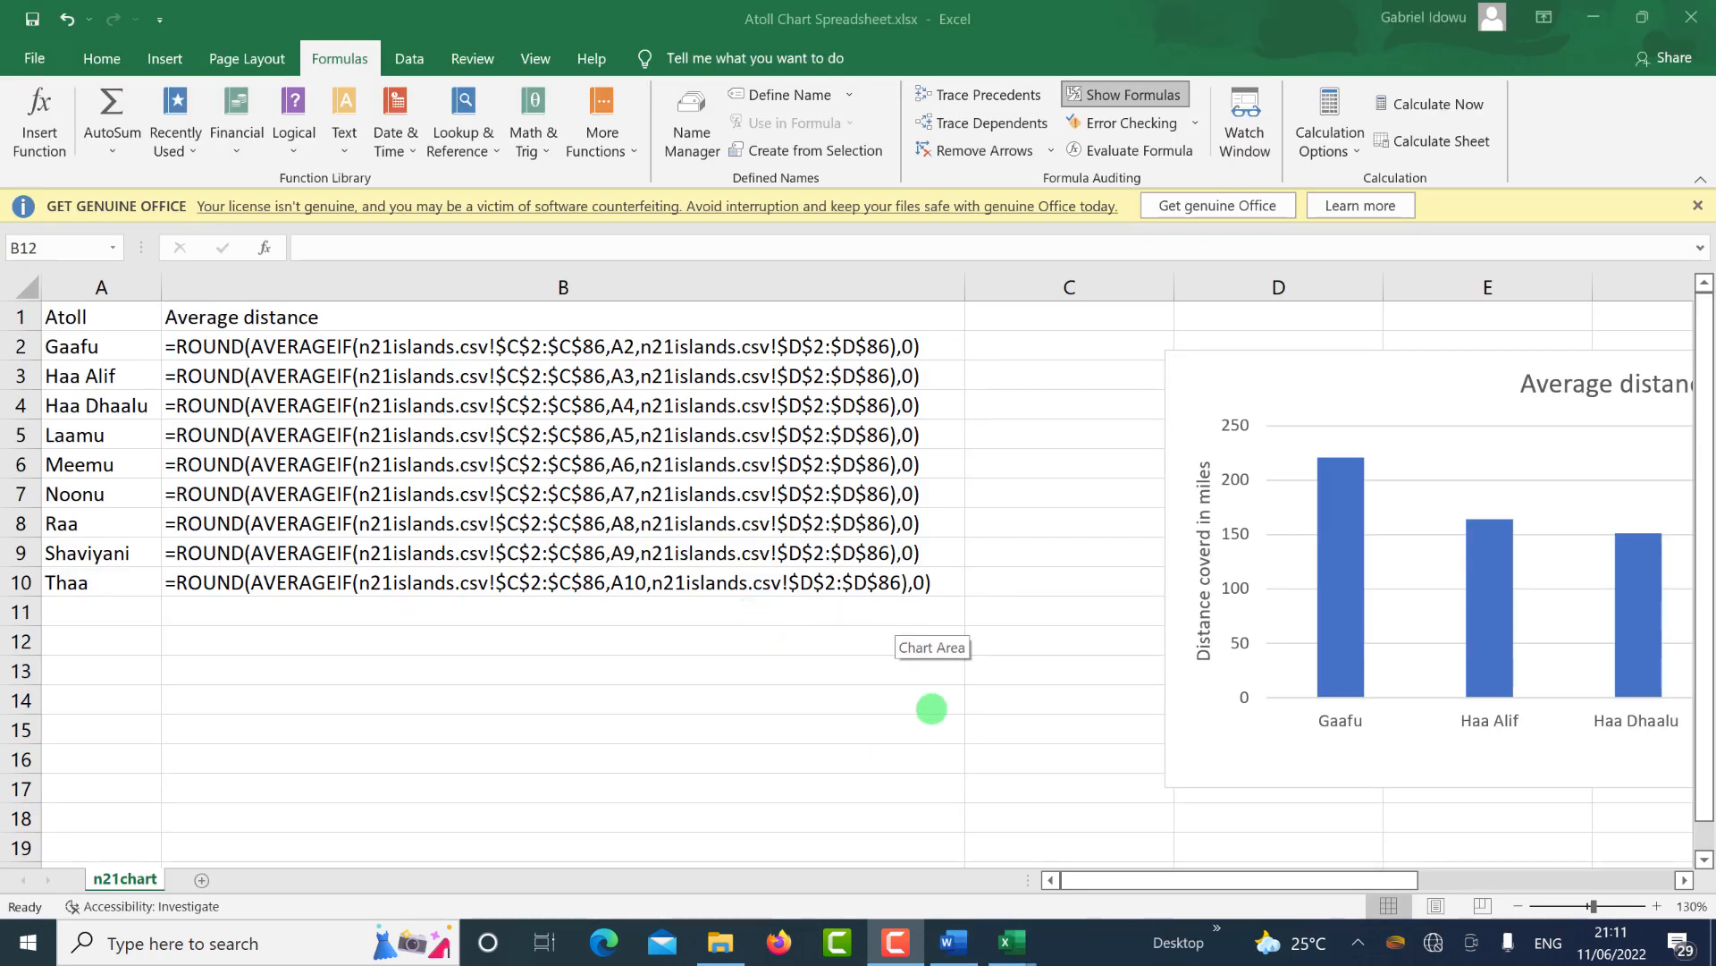
Move the chart in Excel over column B and paste a copy of it under the Evidence 2 heading in the Word evidence document.
left_click(1373, 359)
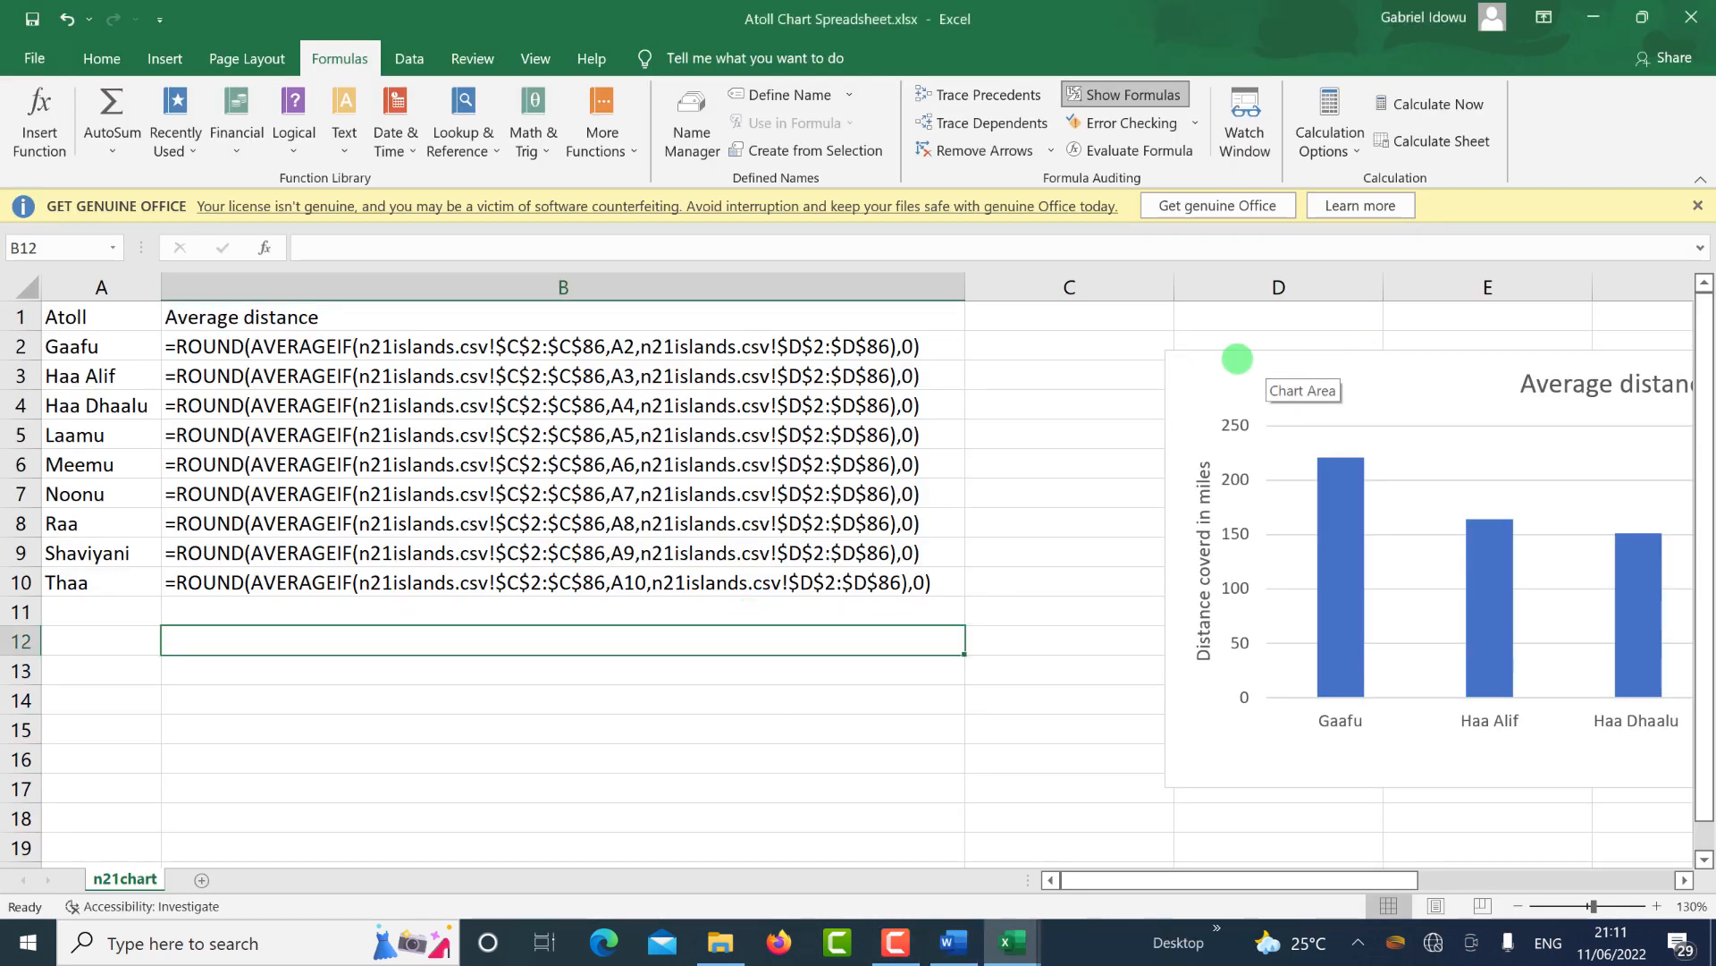
left_click_drag(1238, 358, 599, 380)
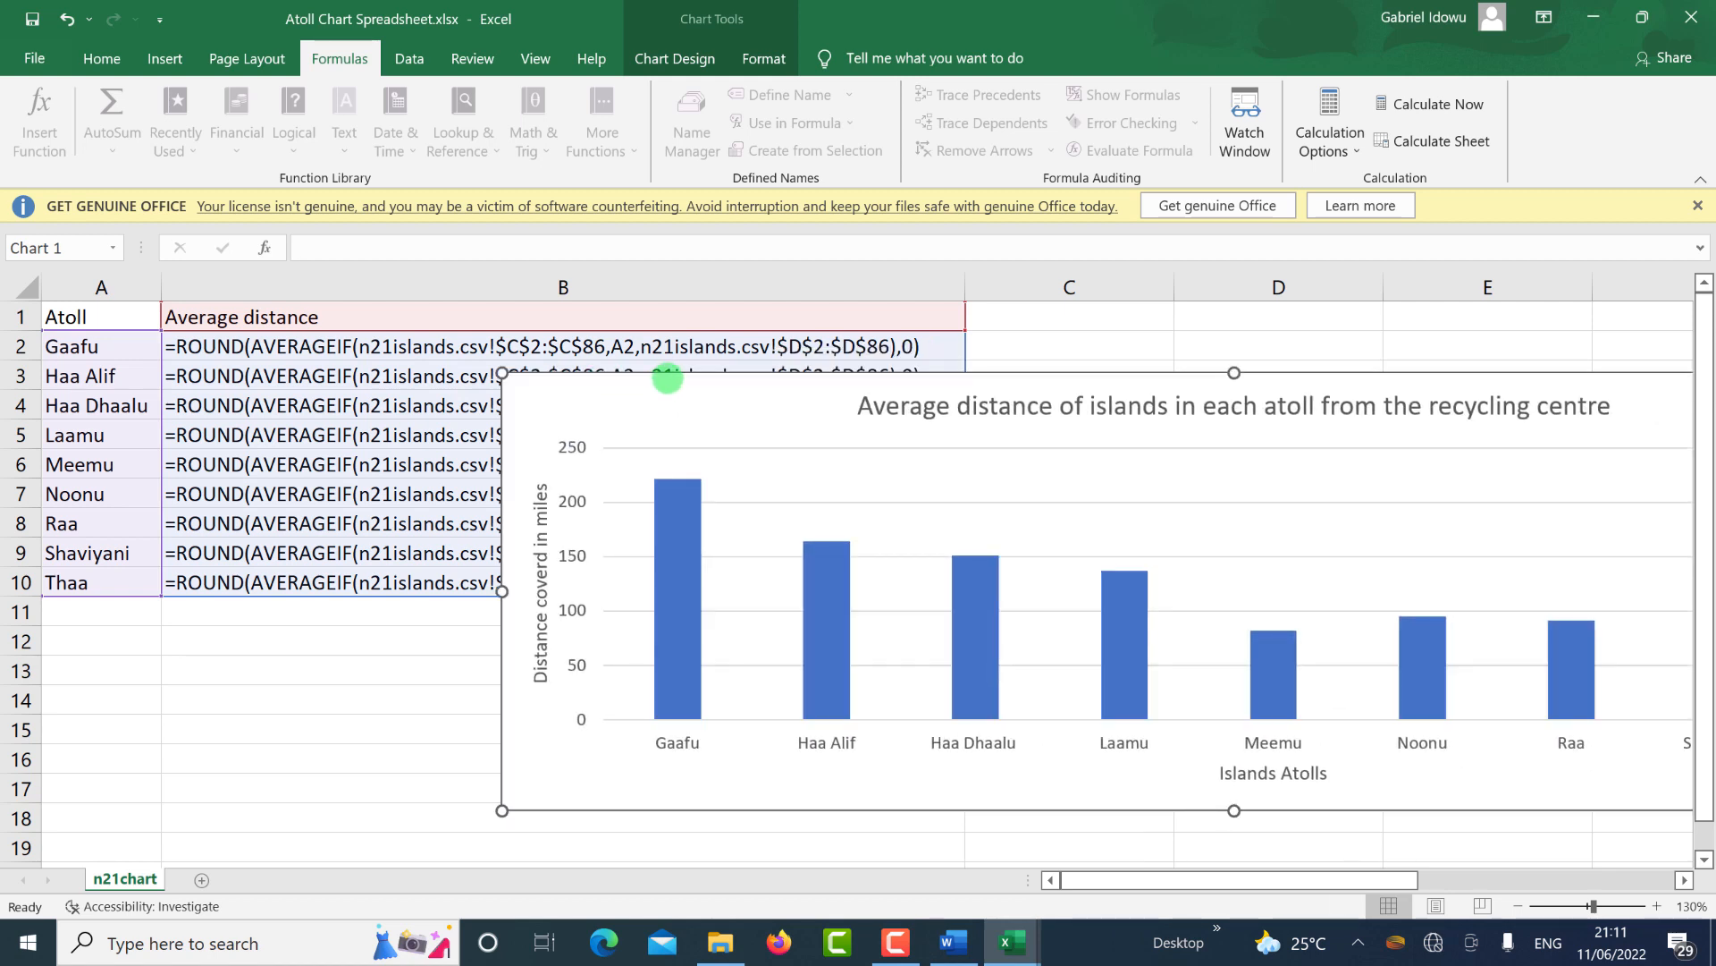
right_click(670, 379)
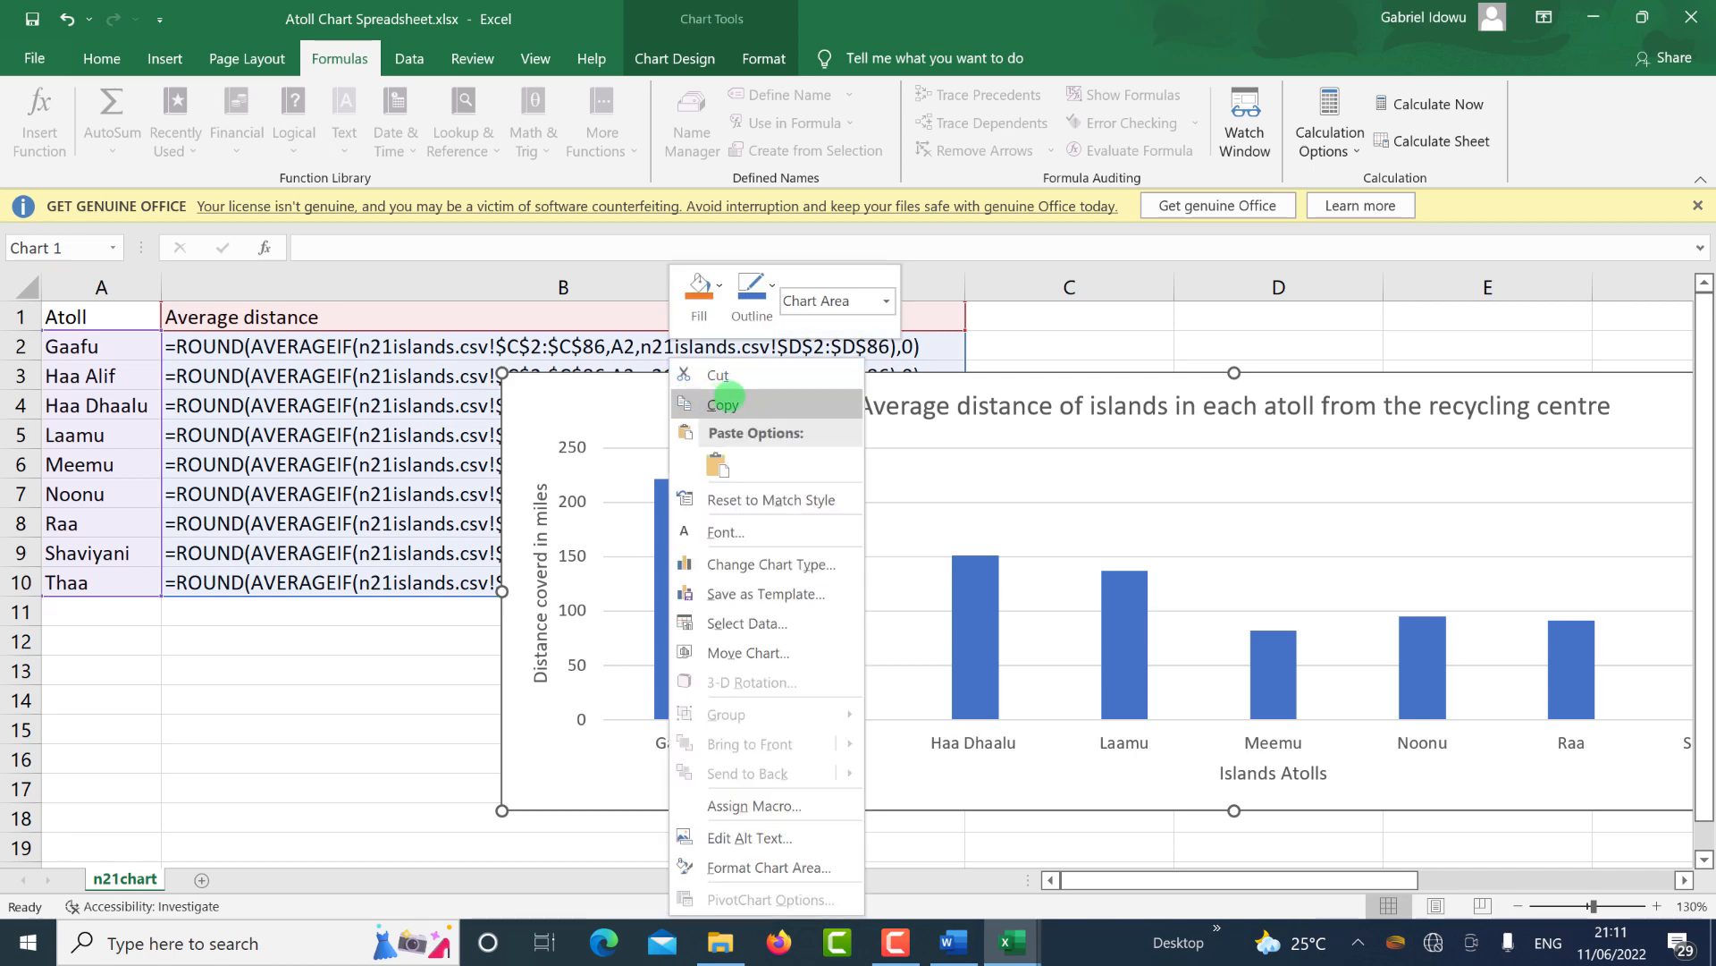
left_click(730, 397)
left_click(953, 941)
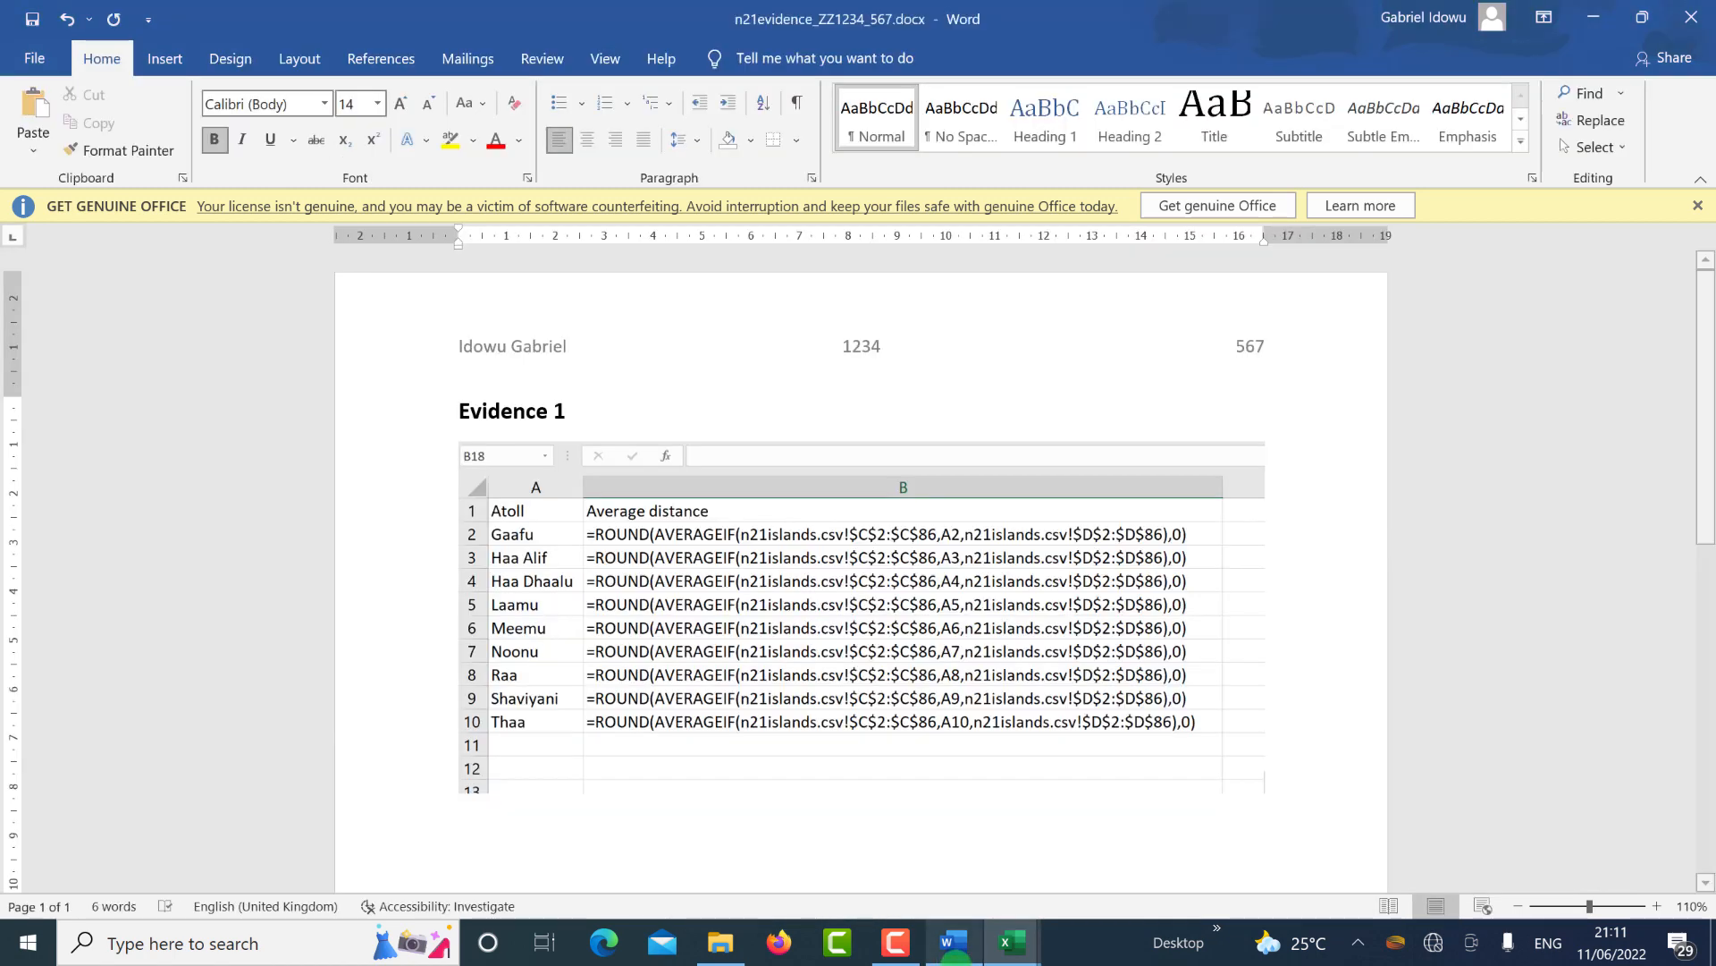
scroll(659, 751, "down", 3)
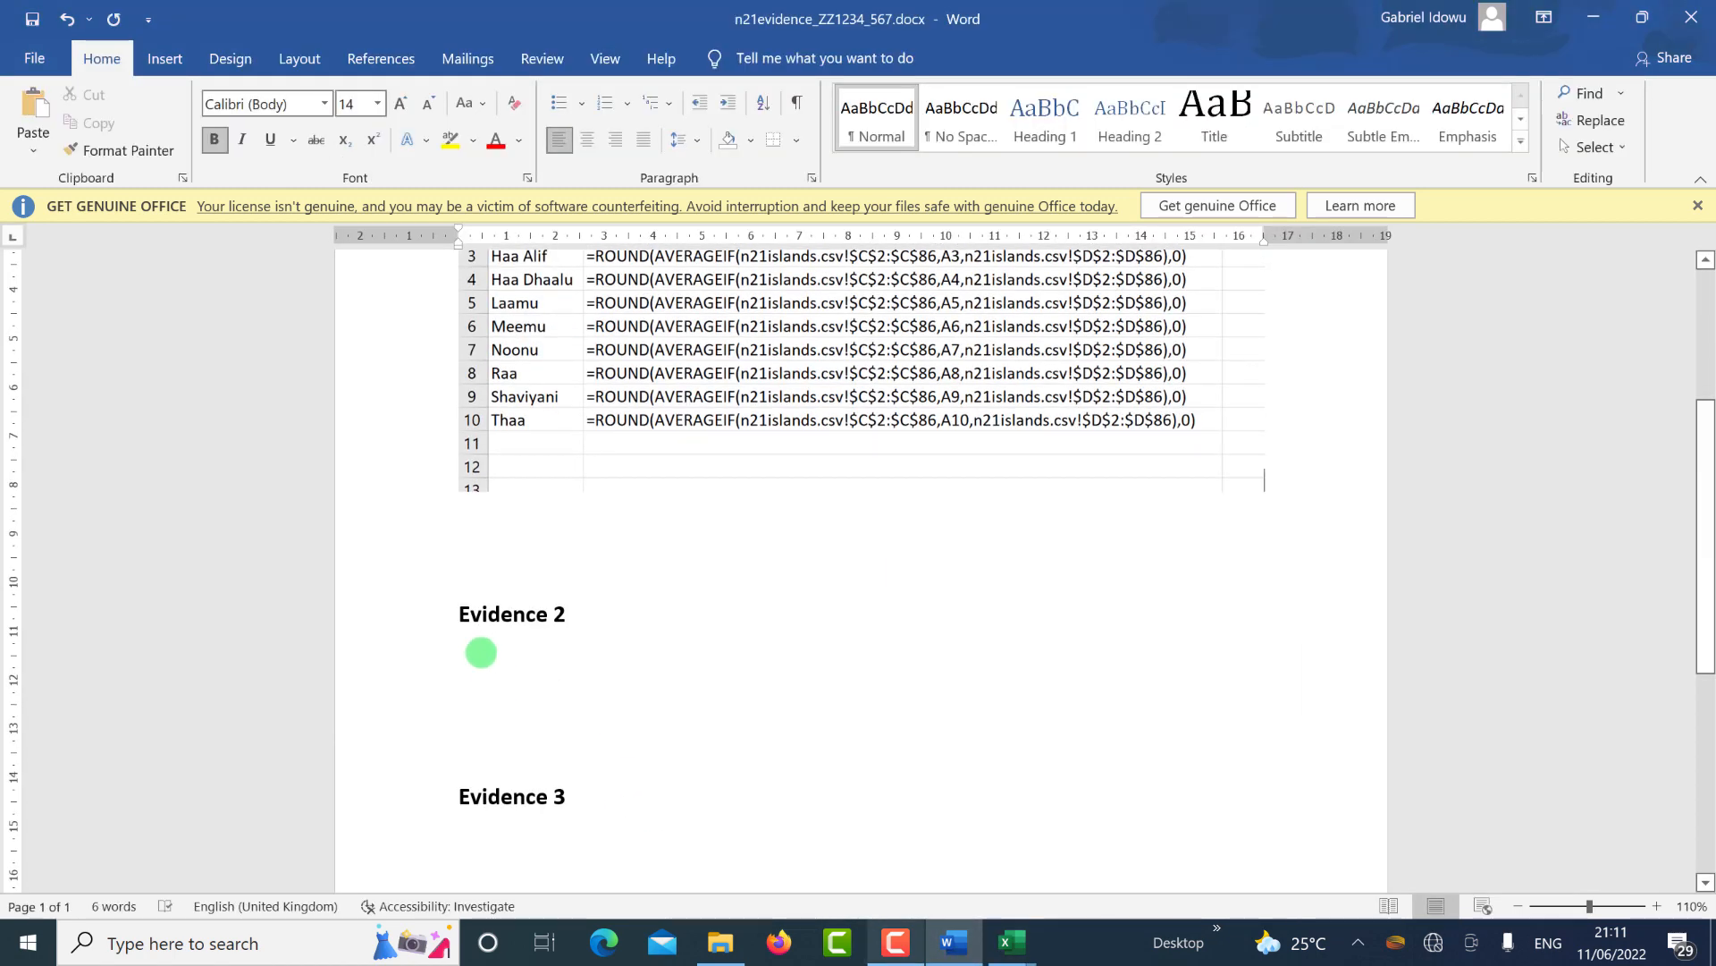
left_click(500, 671)
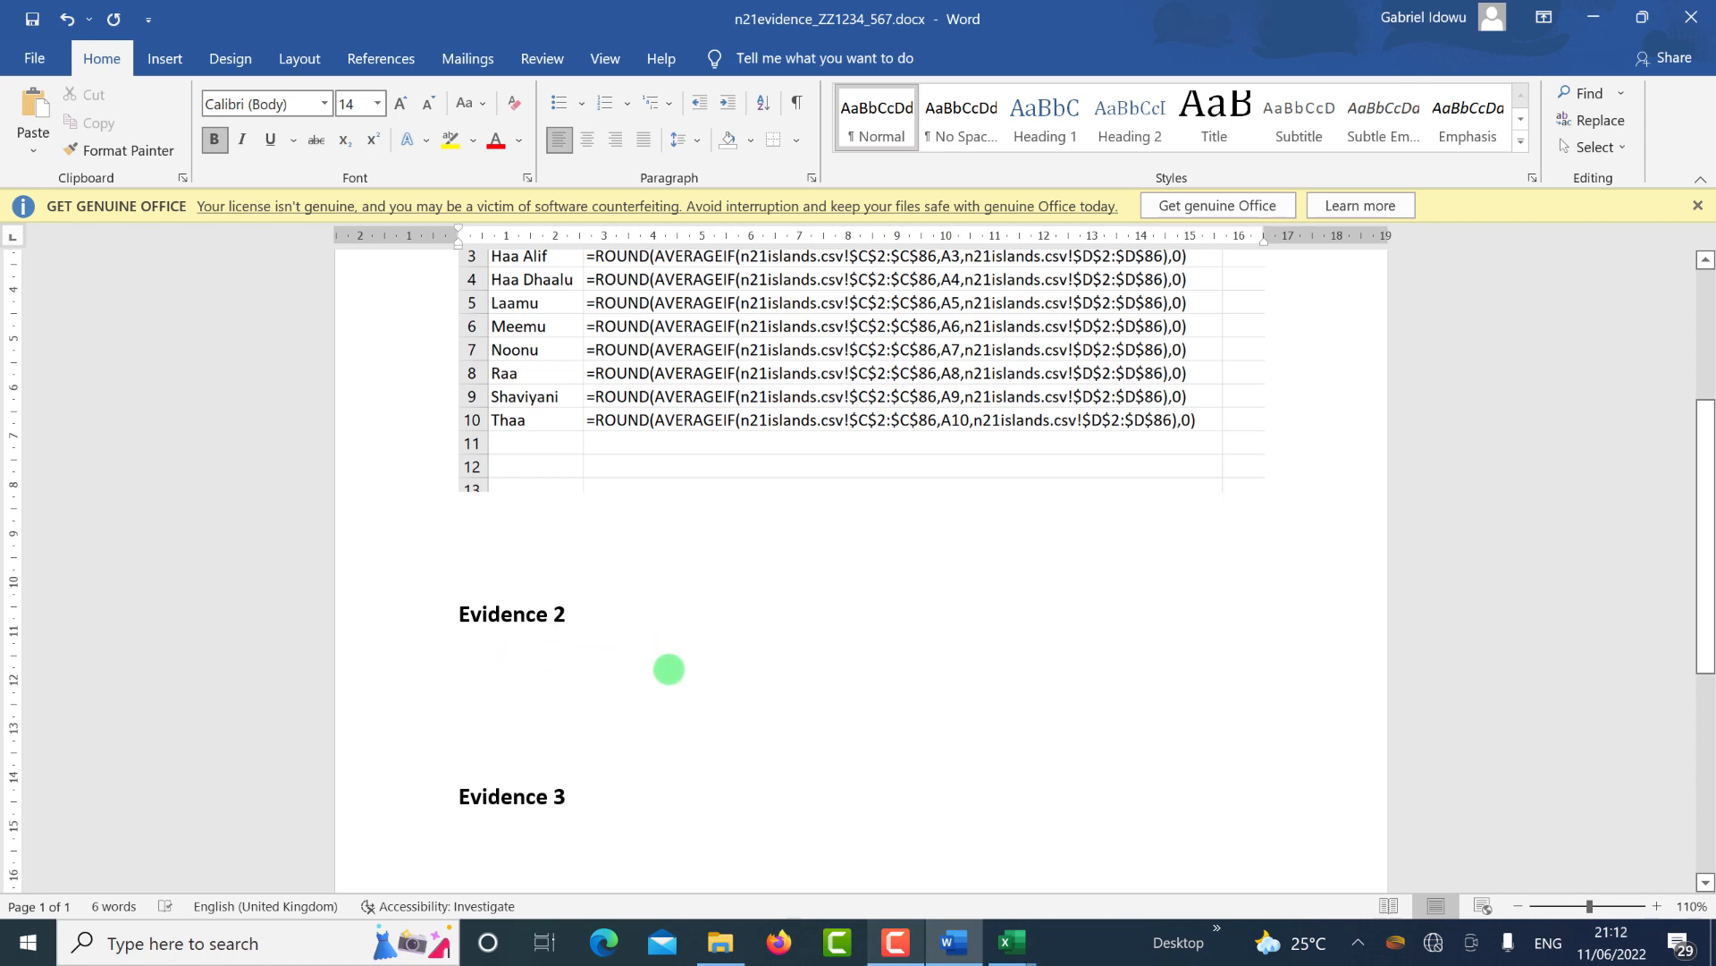
key("ctrl+v")
scroll(823, 631, "down", 2)
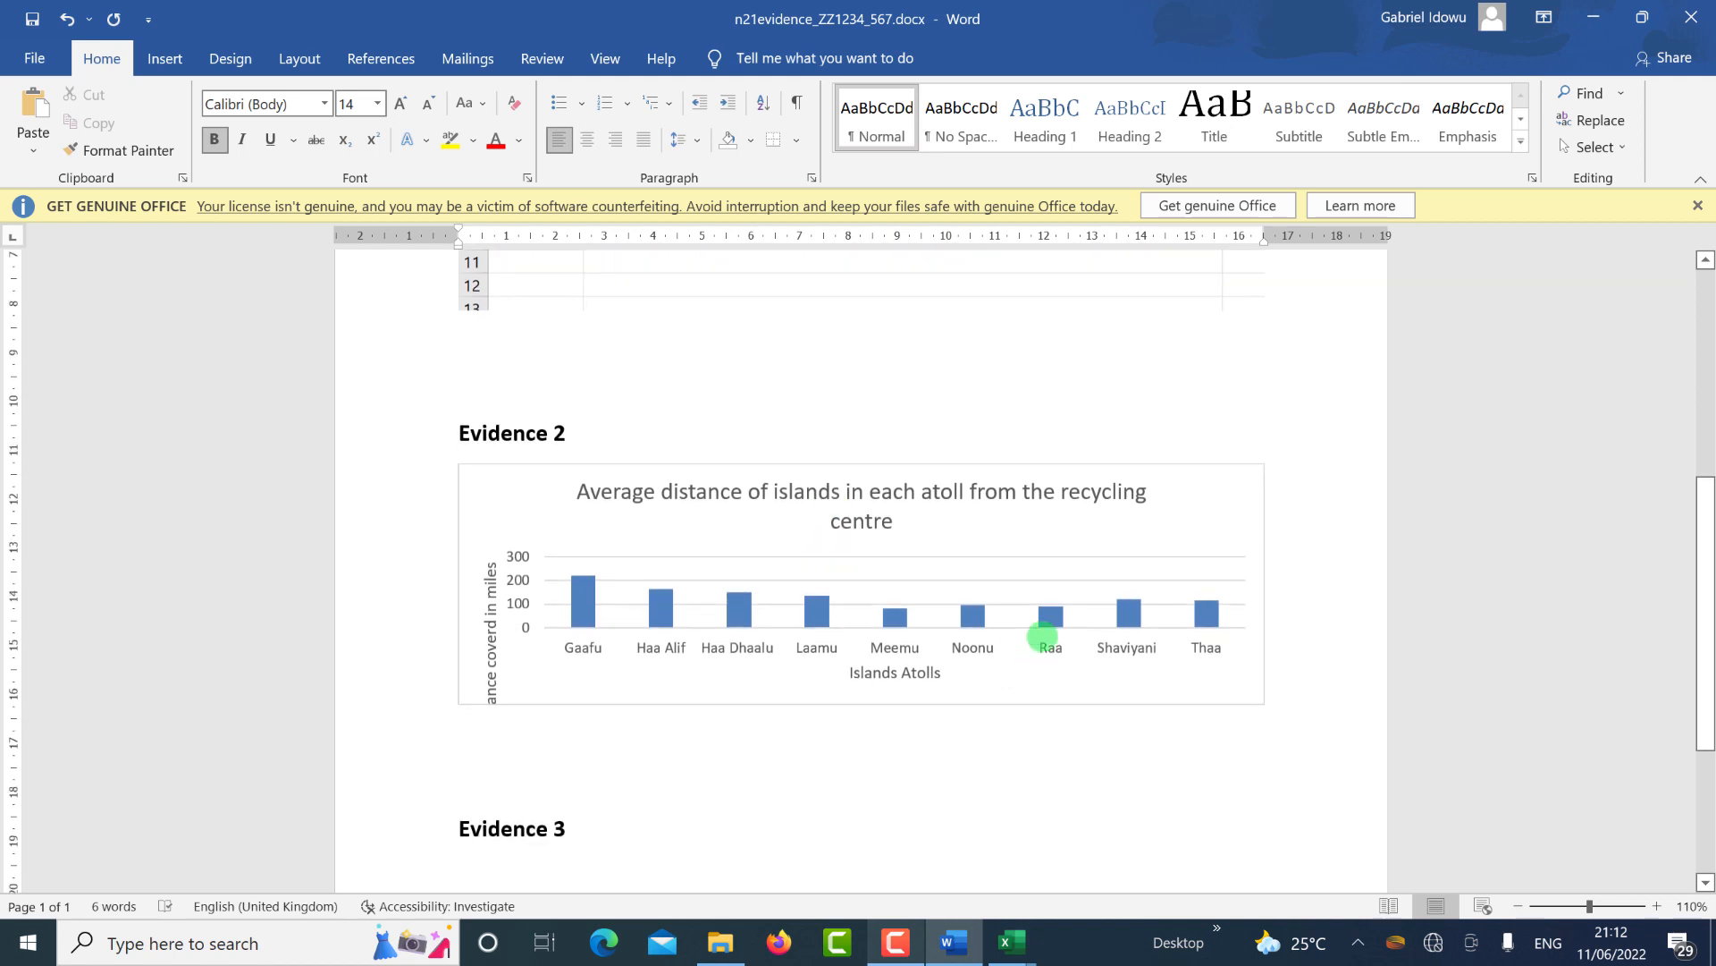
Enlarge the pasted Evidence 2 chart in height and slightly in width so all its data and labels are readable.
left_click(1152, 706)
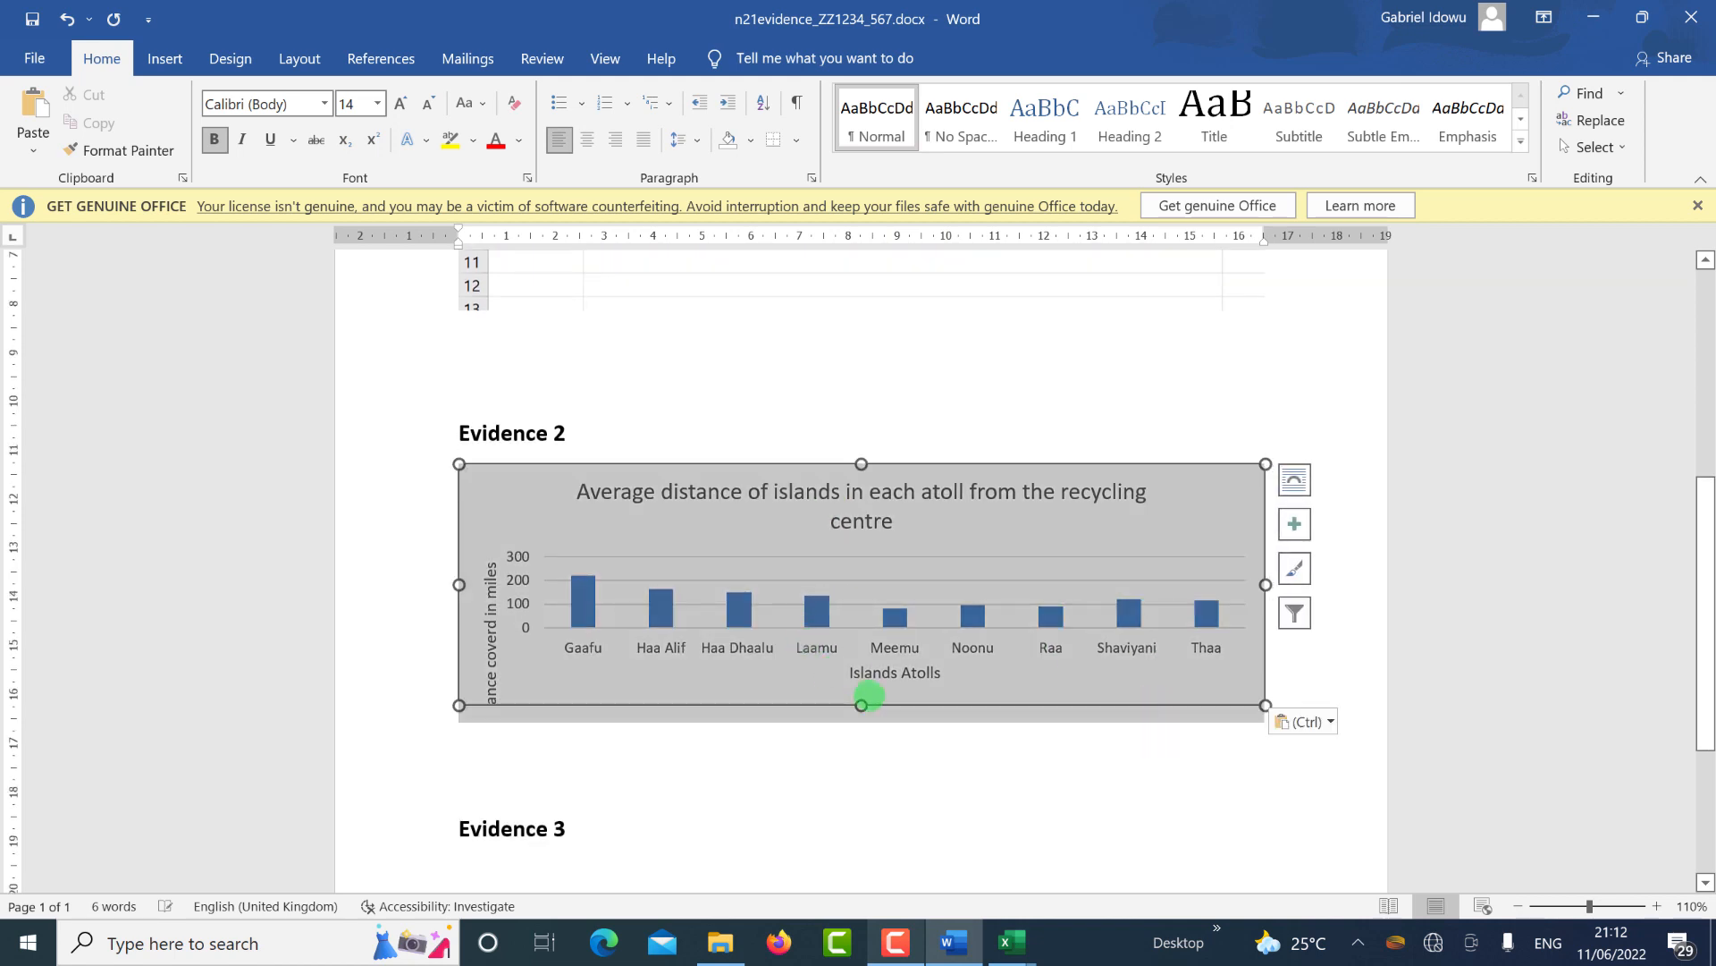
left_click_drag(860, 706, 870, 886)
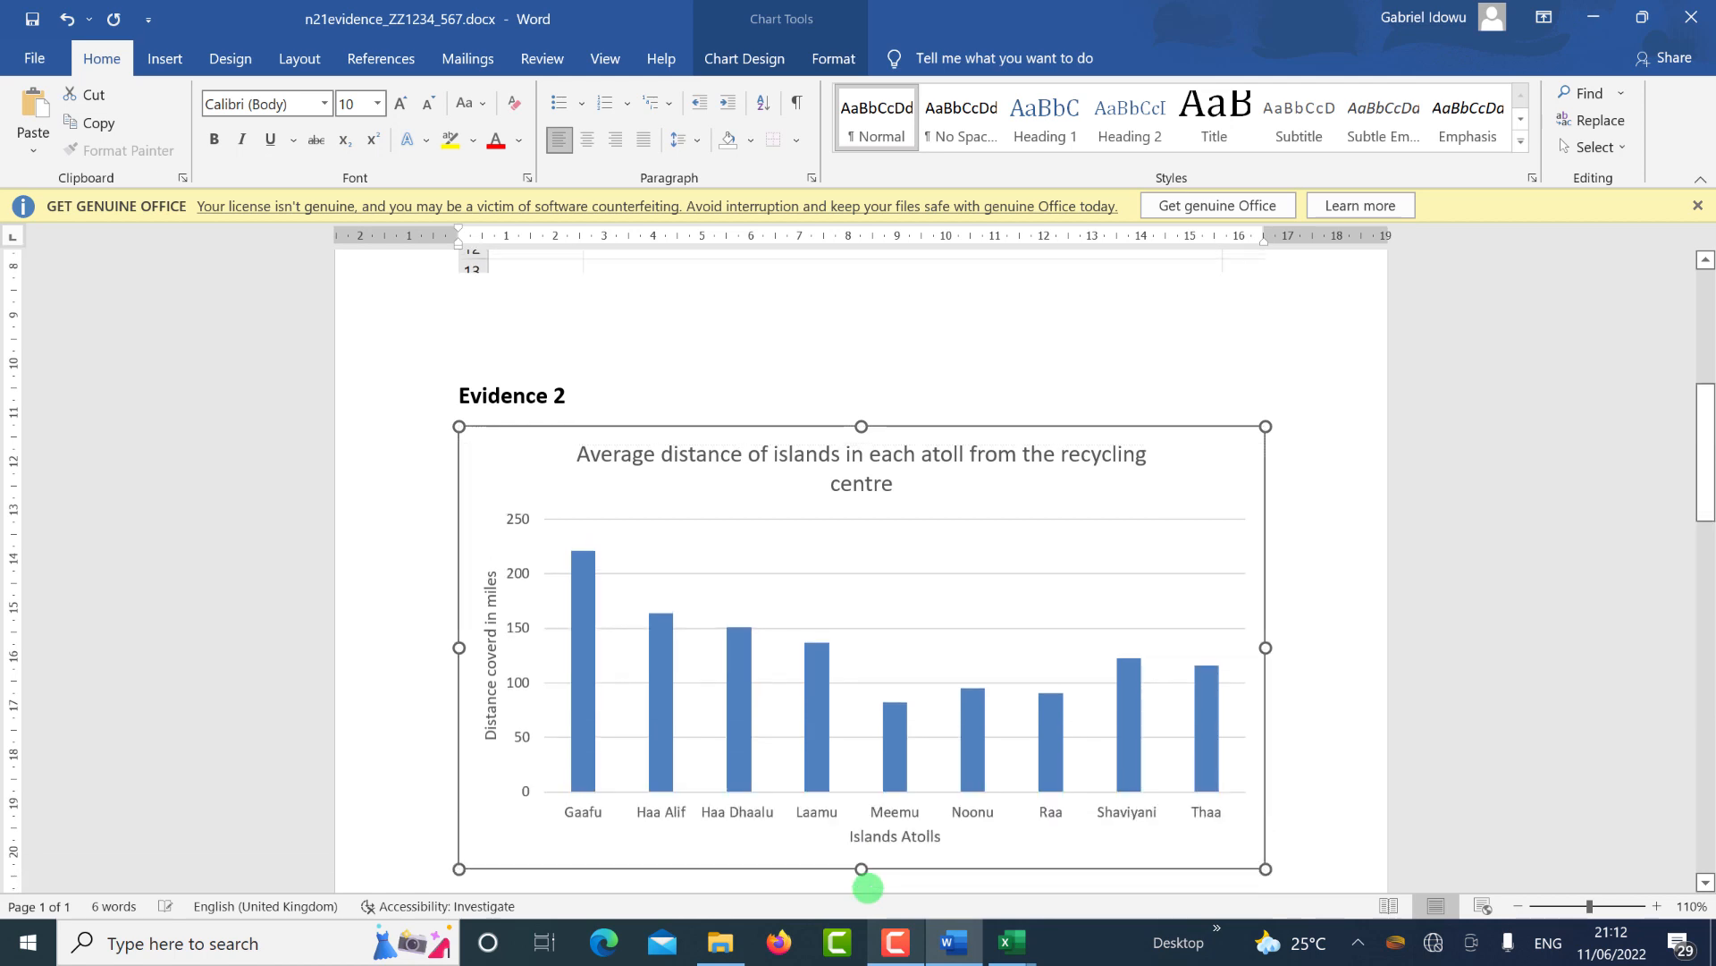
scroll(1311, 486, "down", 5)
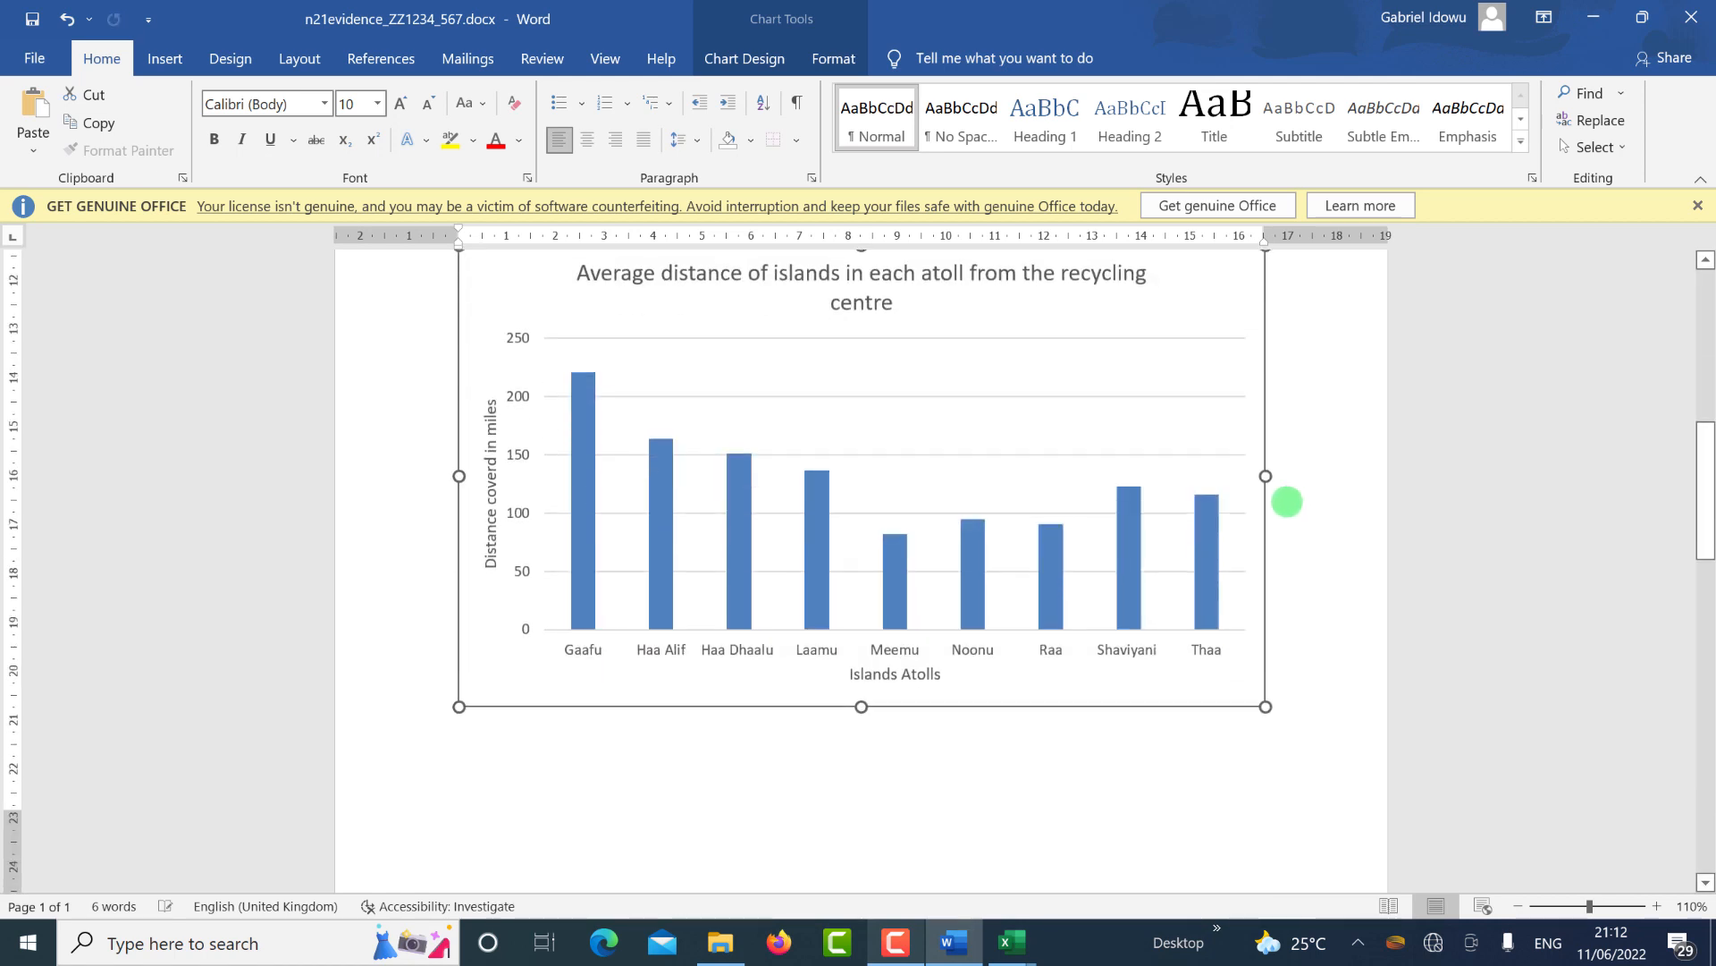
left_click_drag(1266, 644, 1288, 678)
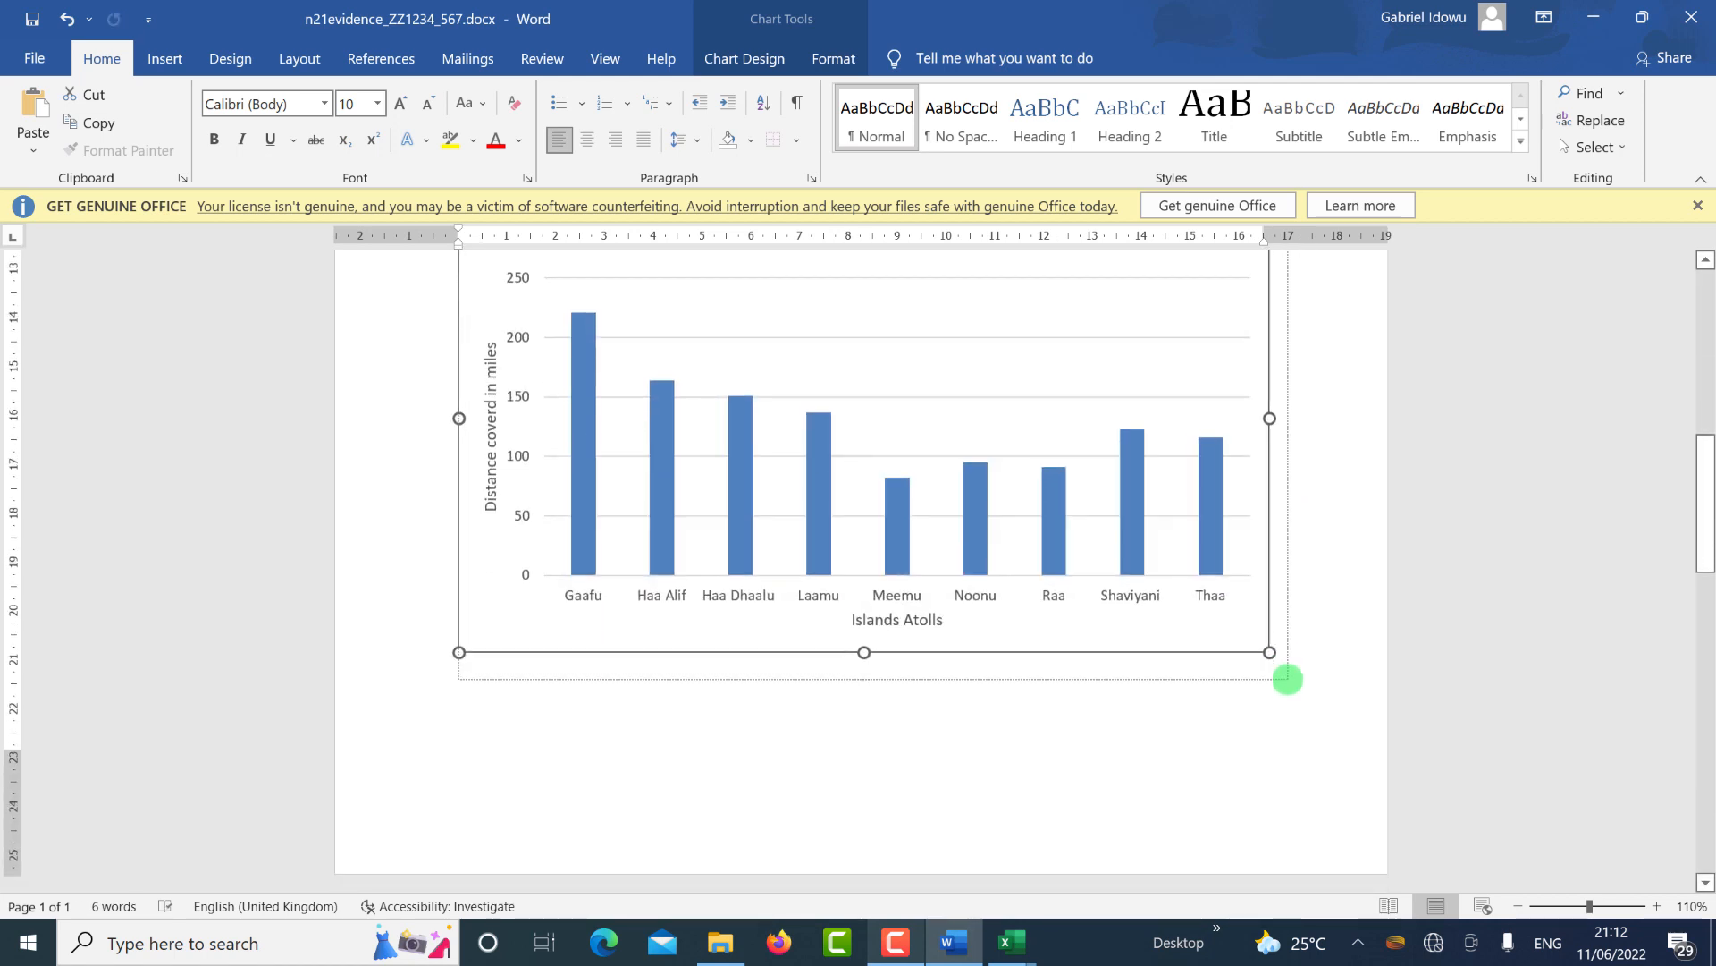
Add data labels to the Evidence 2 chart so each atoll's column shows its value, and review the labelled chart.
scroll(1073, 576, "up", 5)
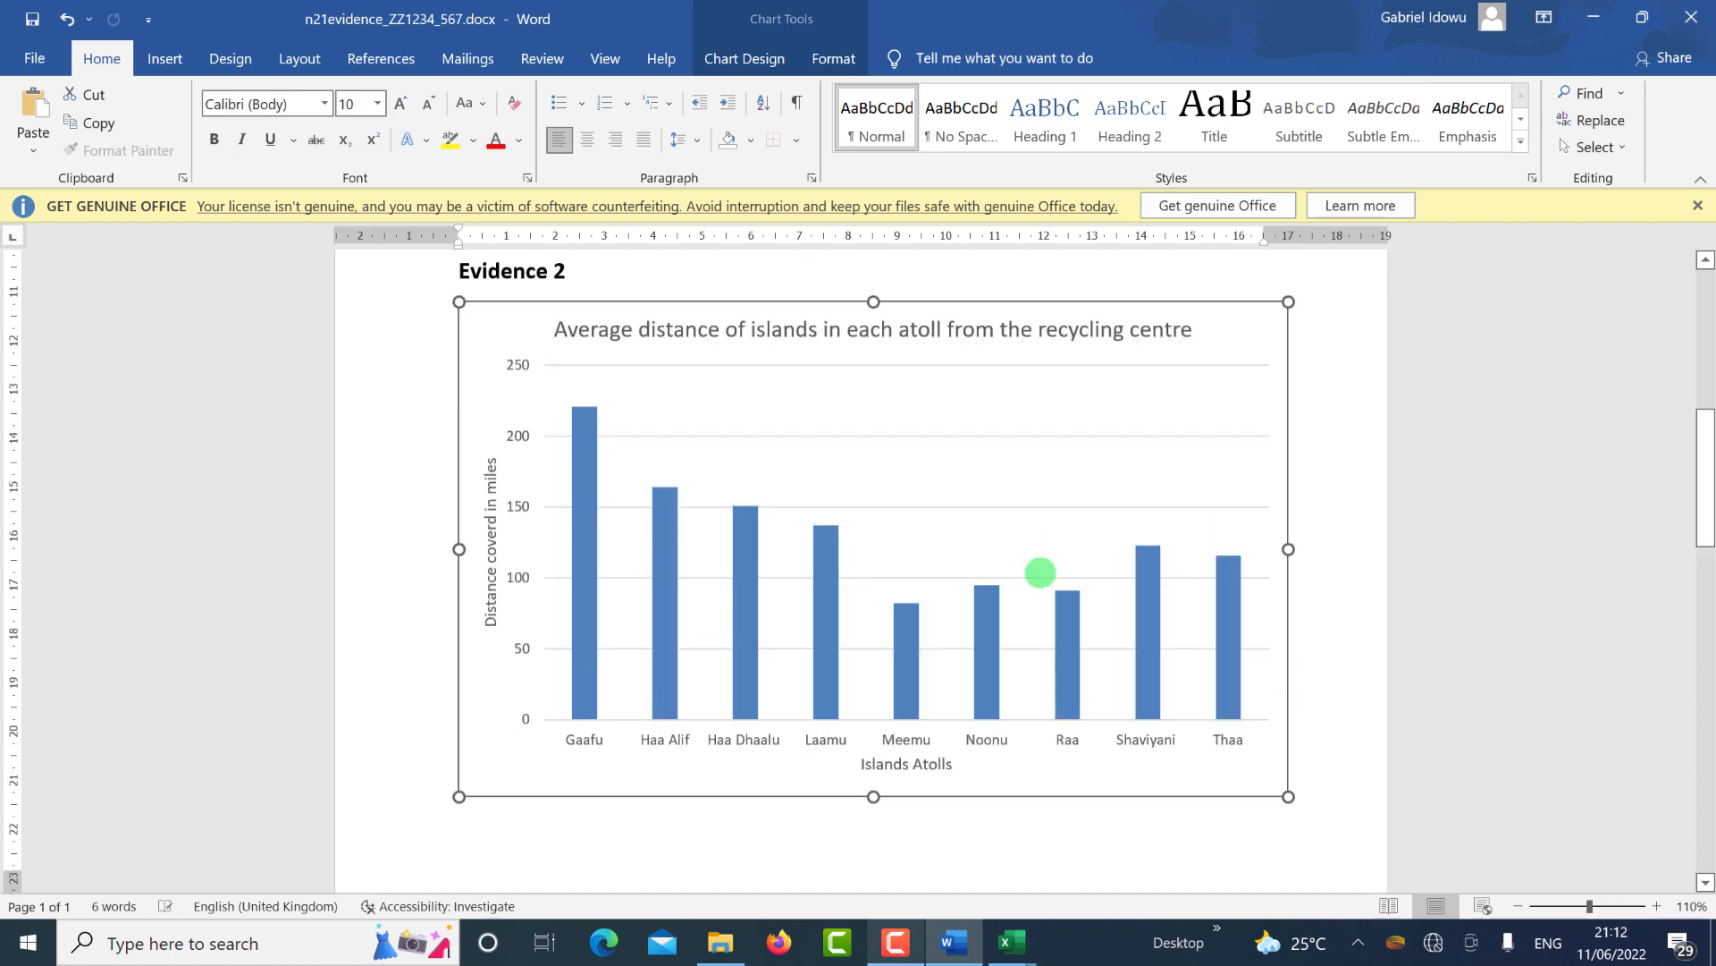
scroll(874, 506, "up", 3)
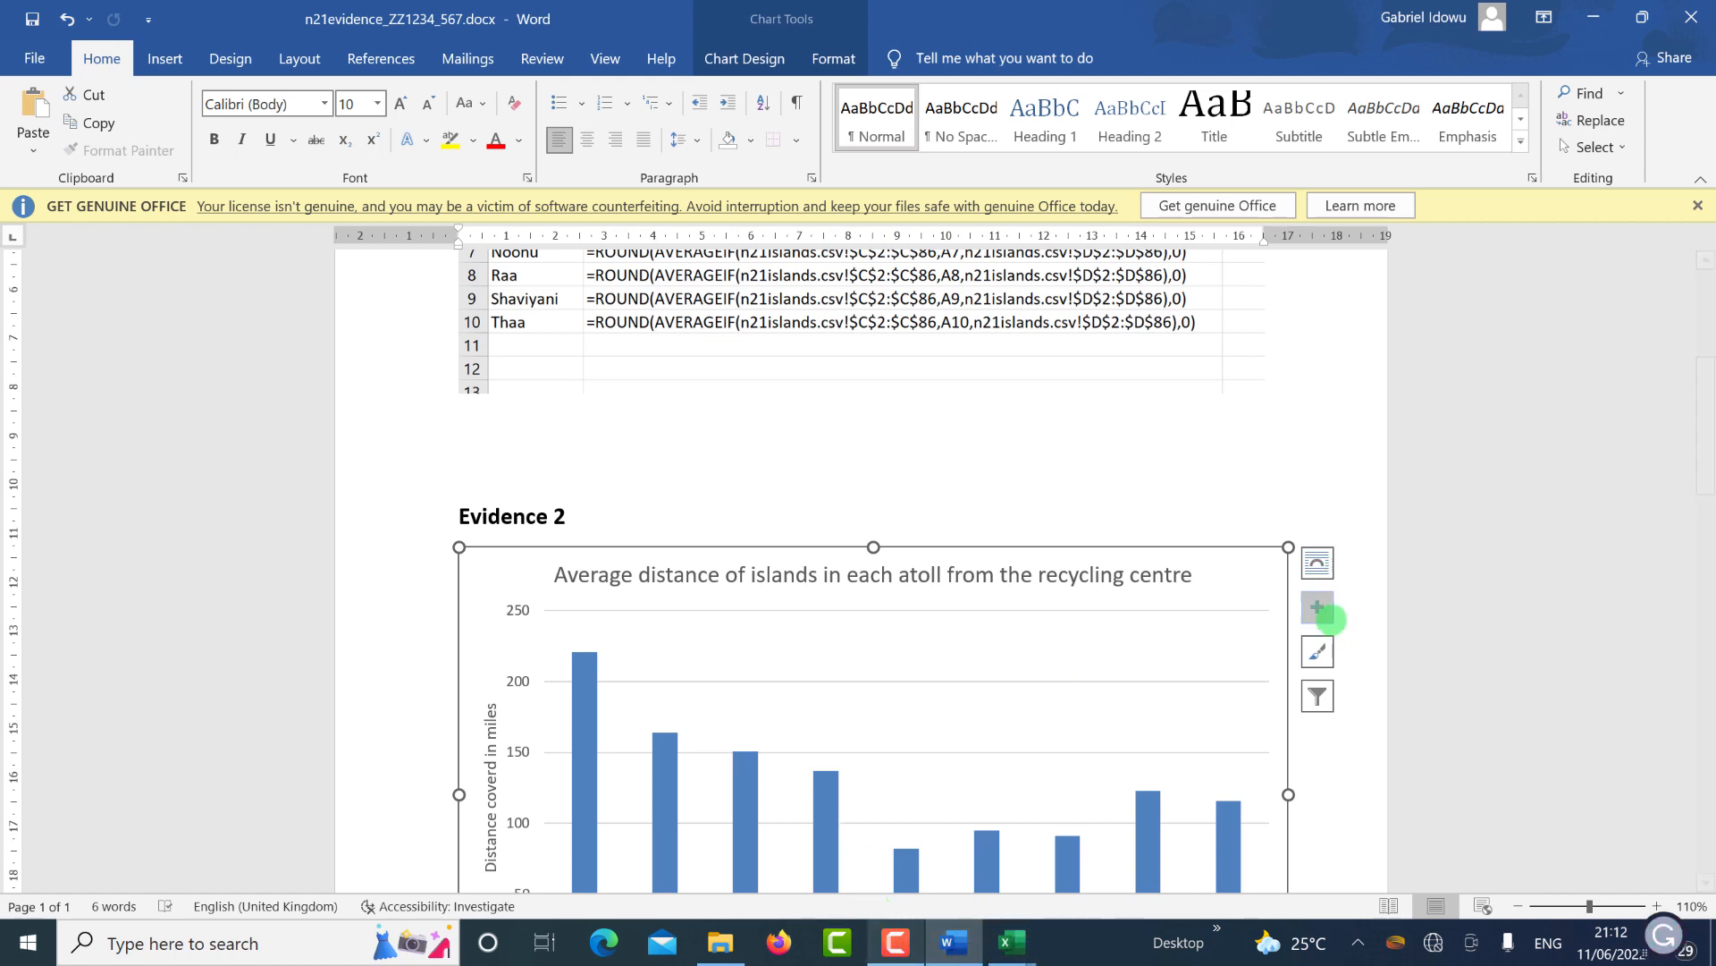
left_click(1317, 608)
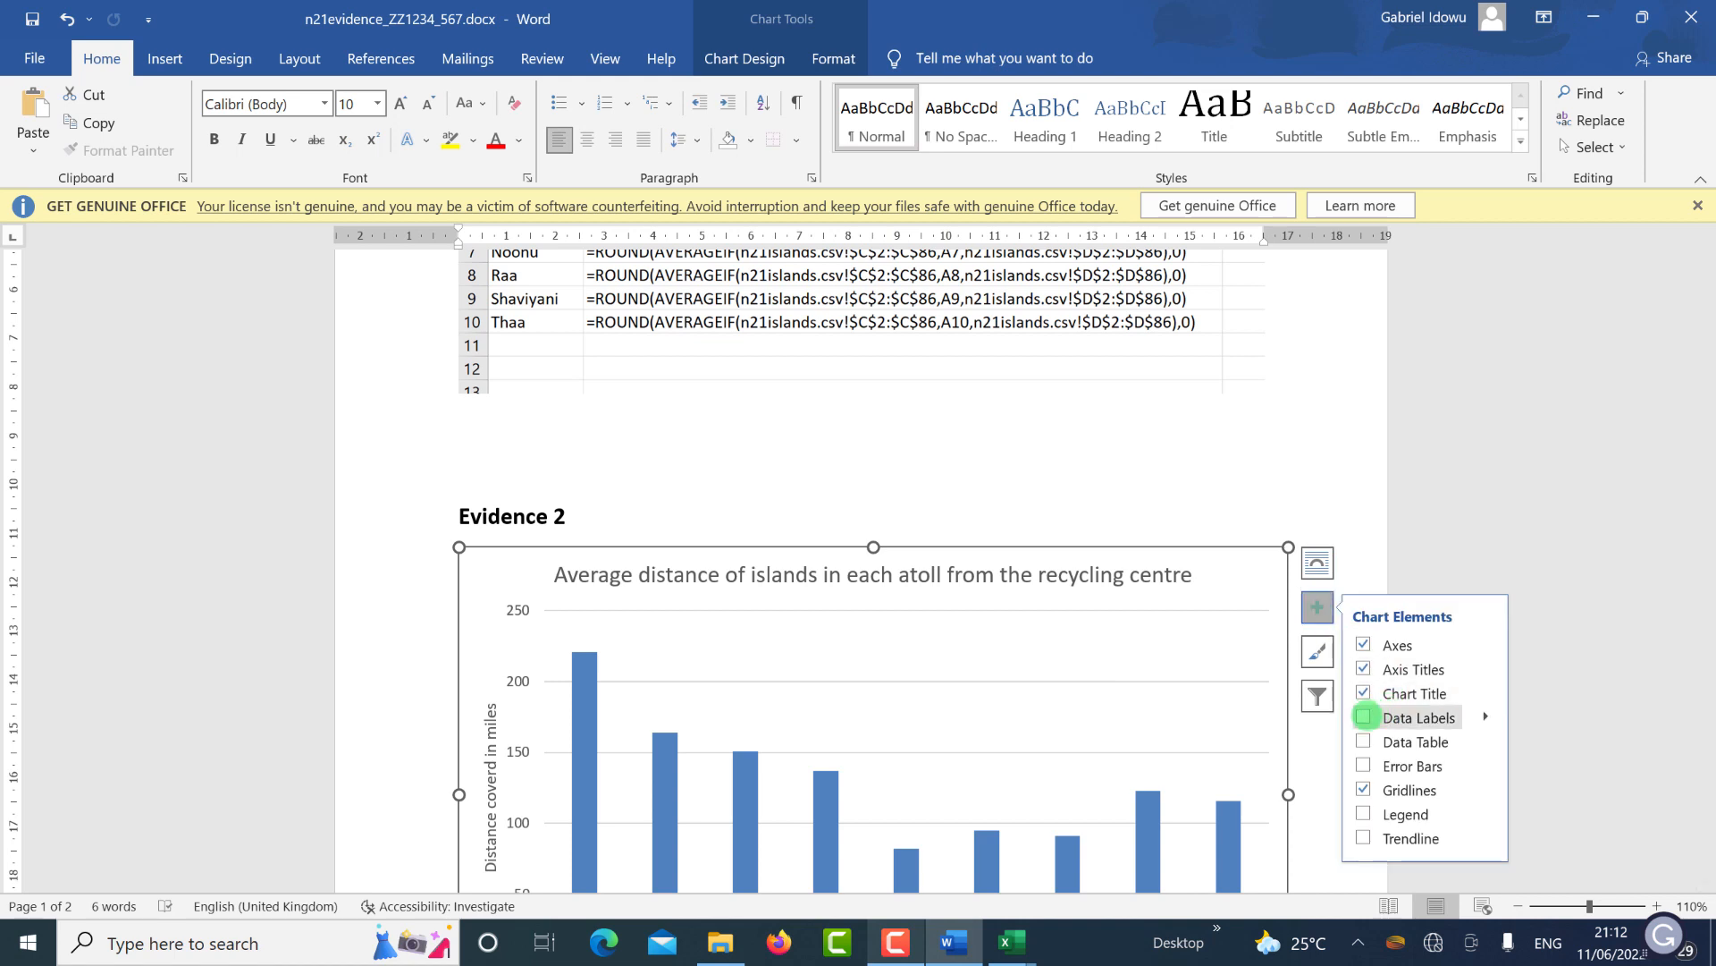
left_click(1363, 717)
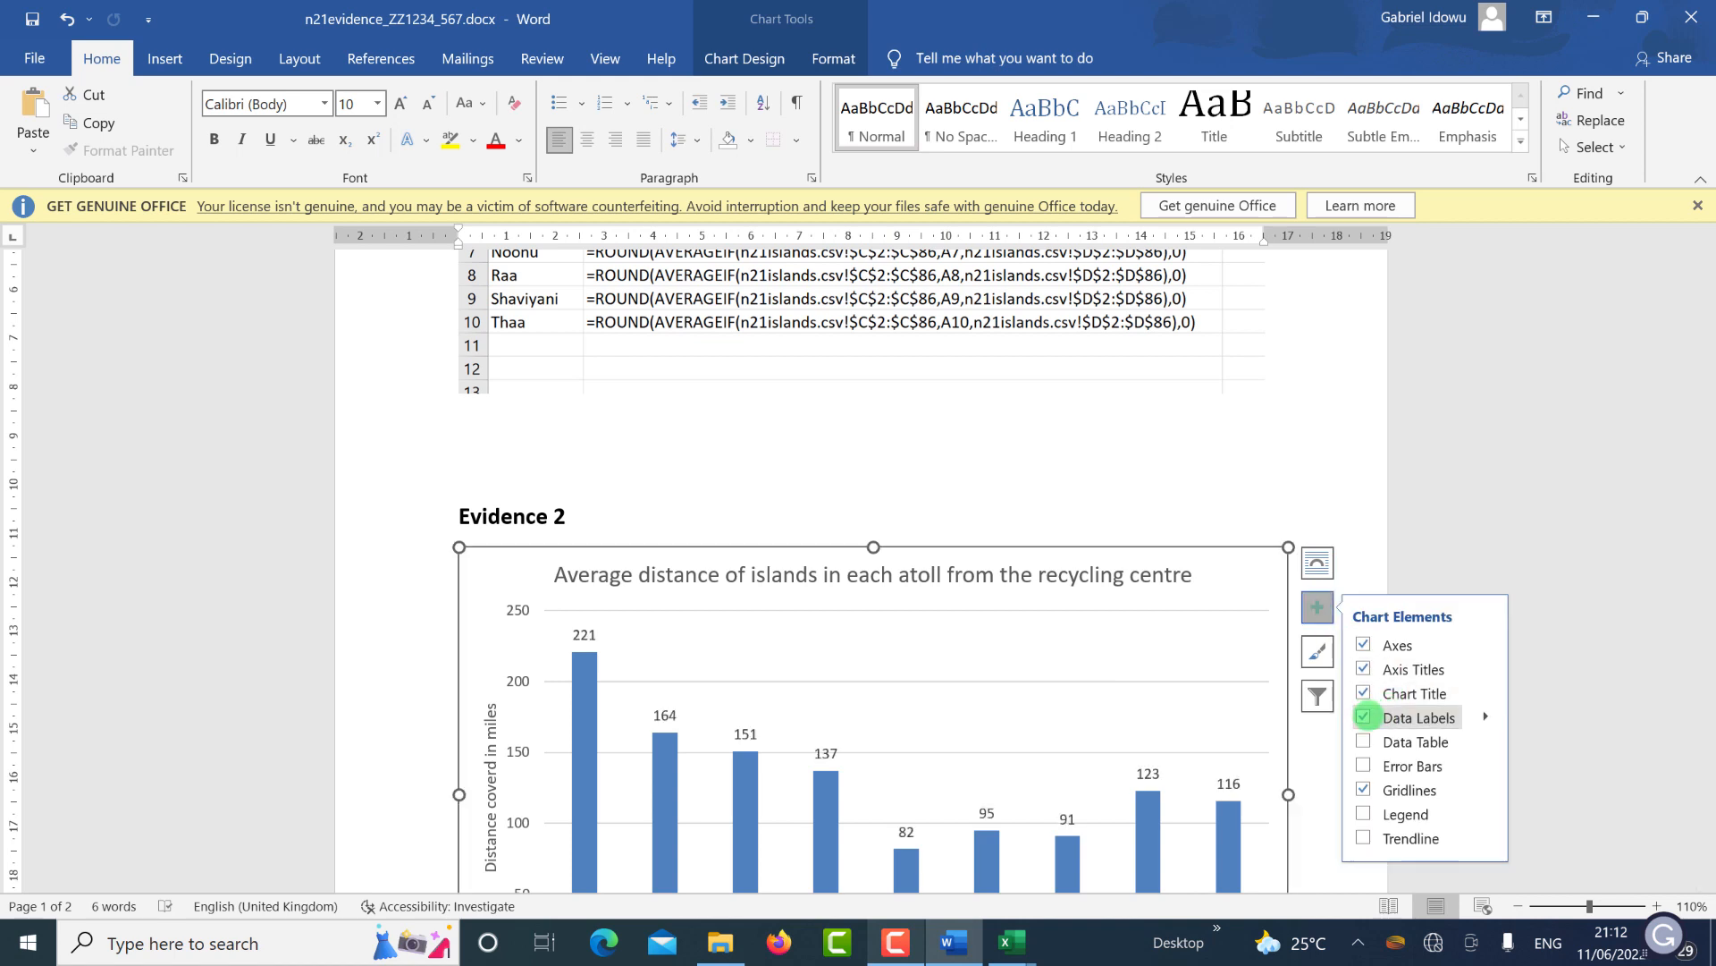
left_click(981, 475)
scroll(980, 477, "down", 1)
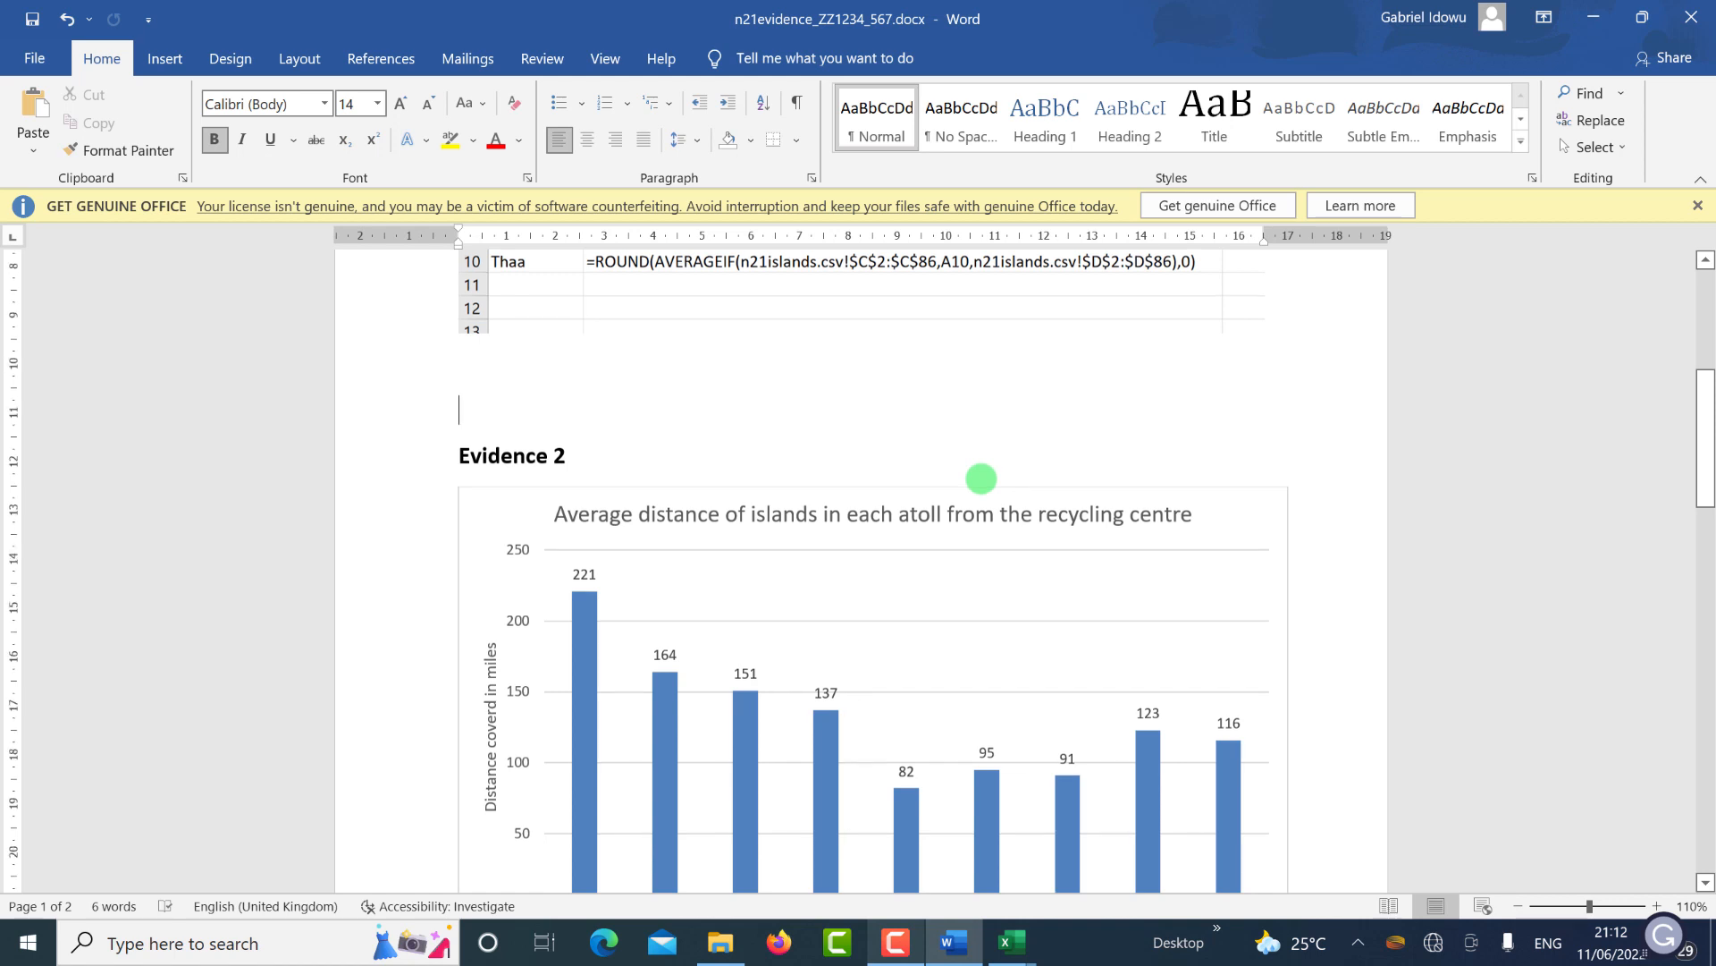
scroll(983, 480, "down", 1)
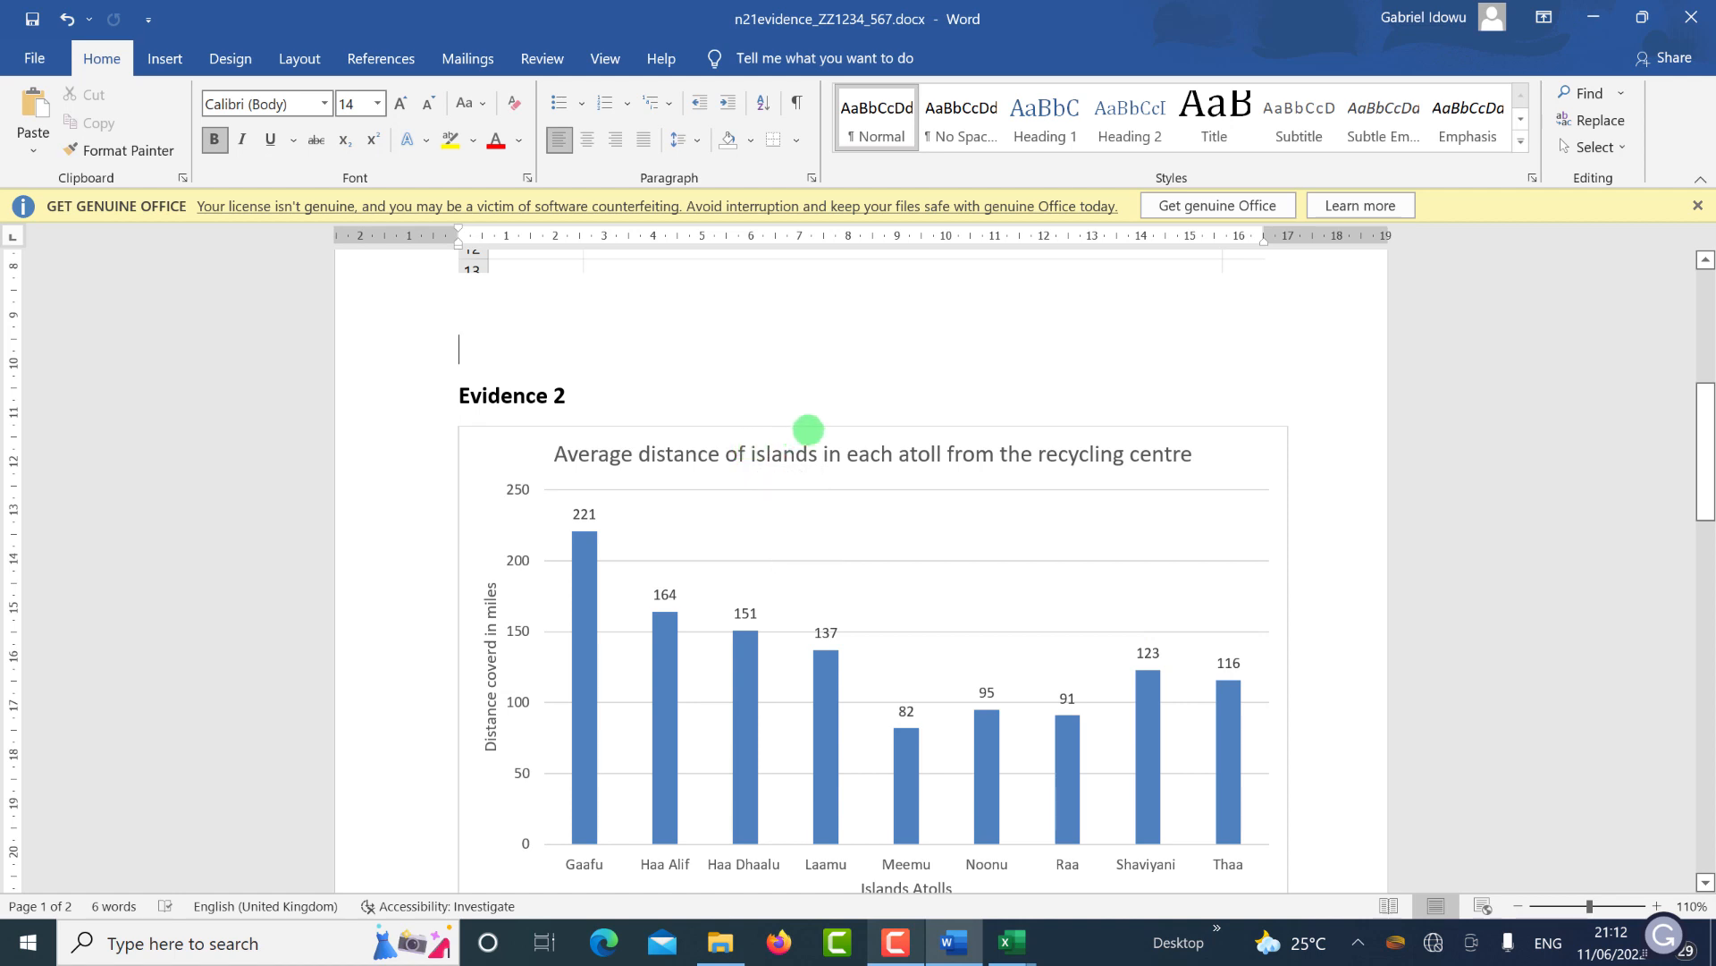
scroll(808, 433, "down", 2)
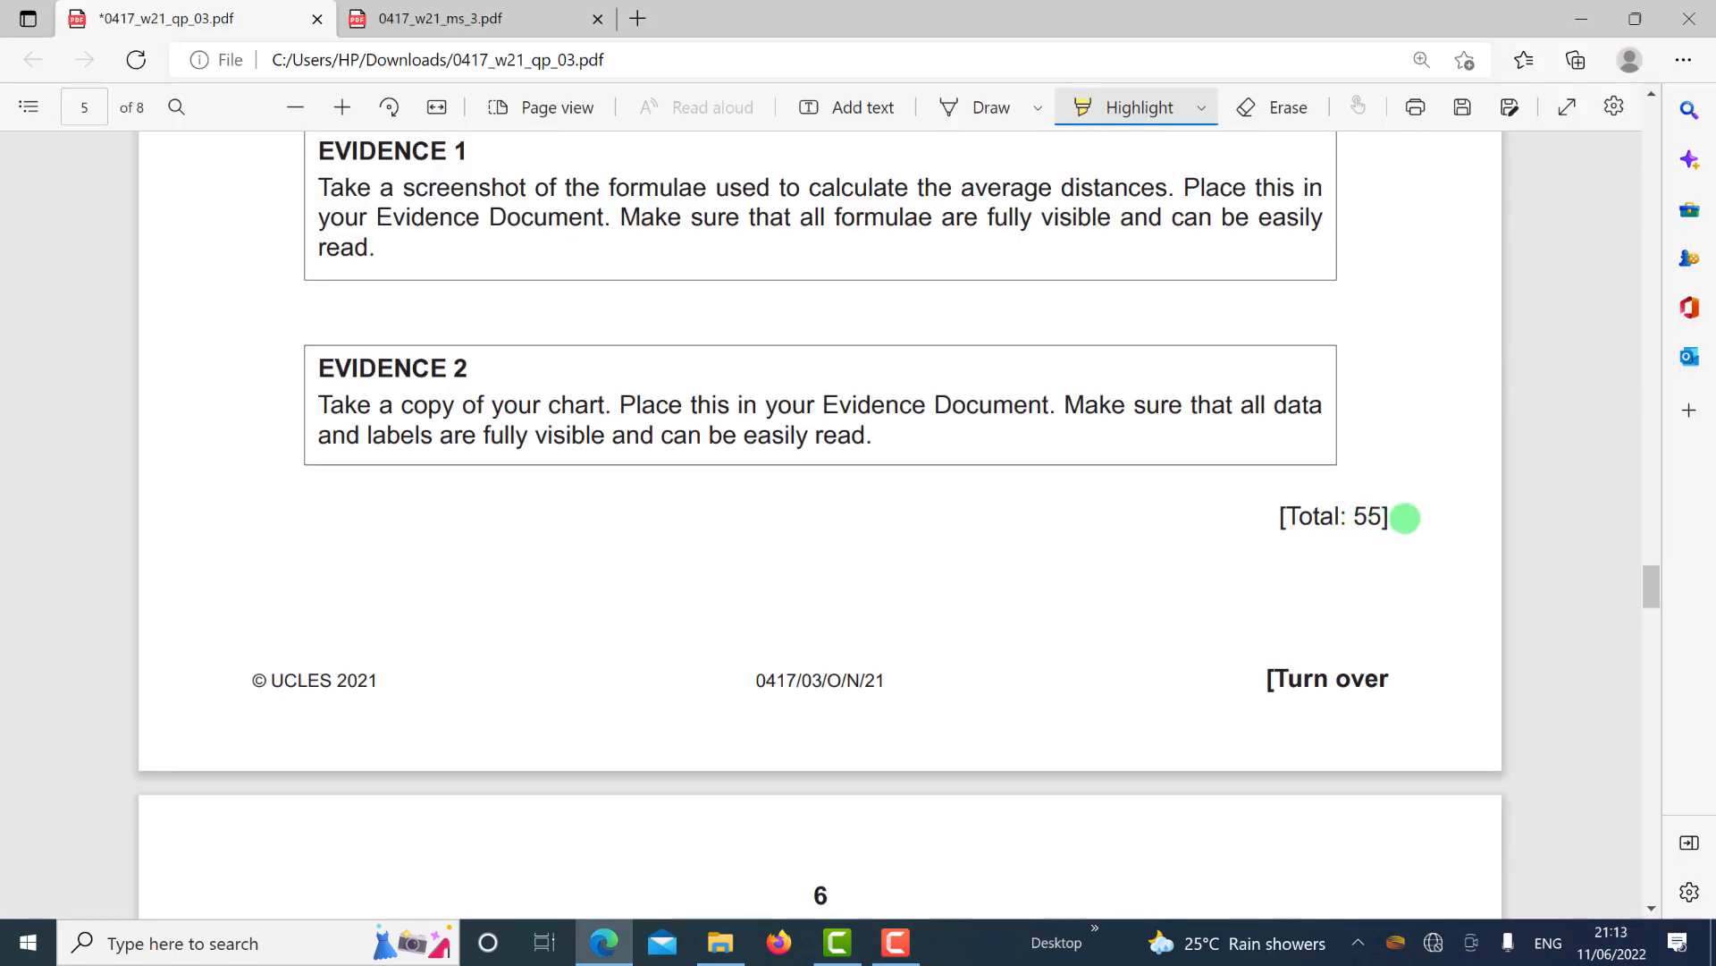
Highlight the total mark of 55 below the Evidence 2 box in the question paper in Edge.
left_click_drag(1409, 518, 1412, 518)
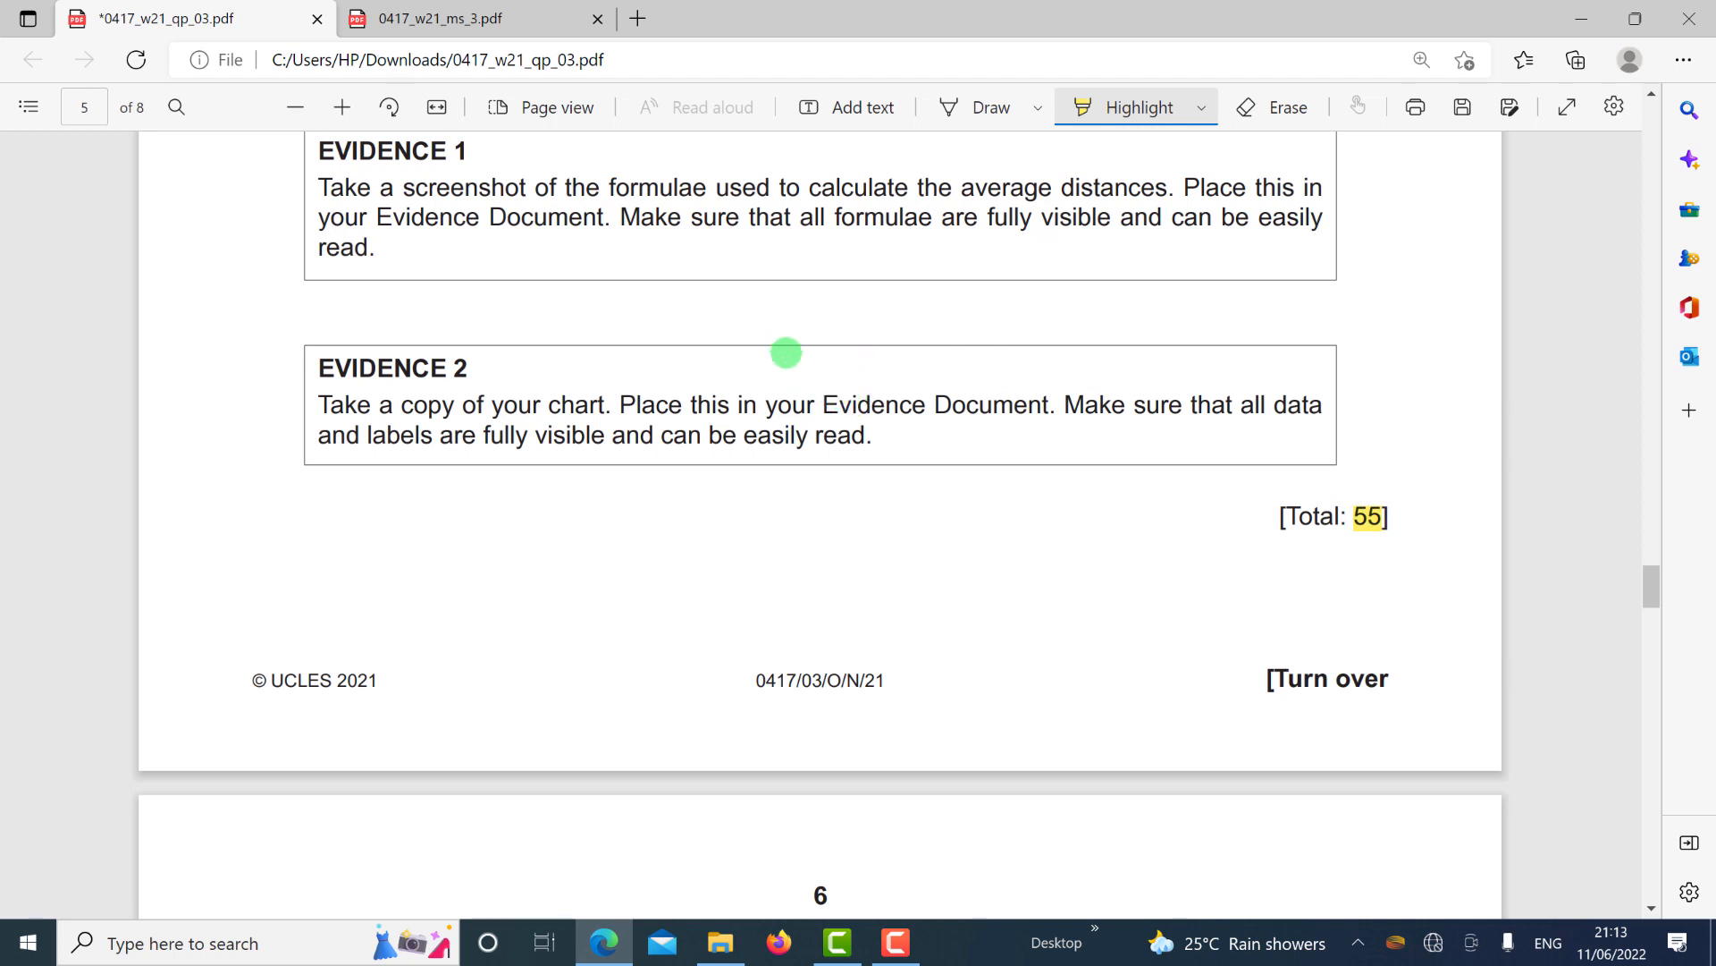
scroll(787, 358, "up", 4)
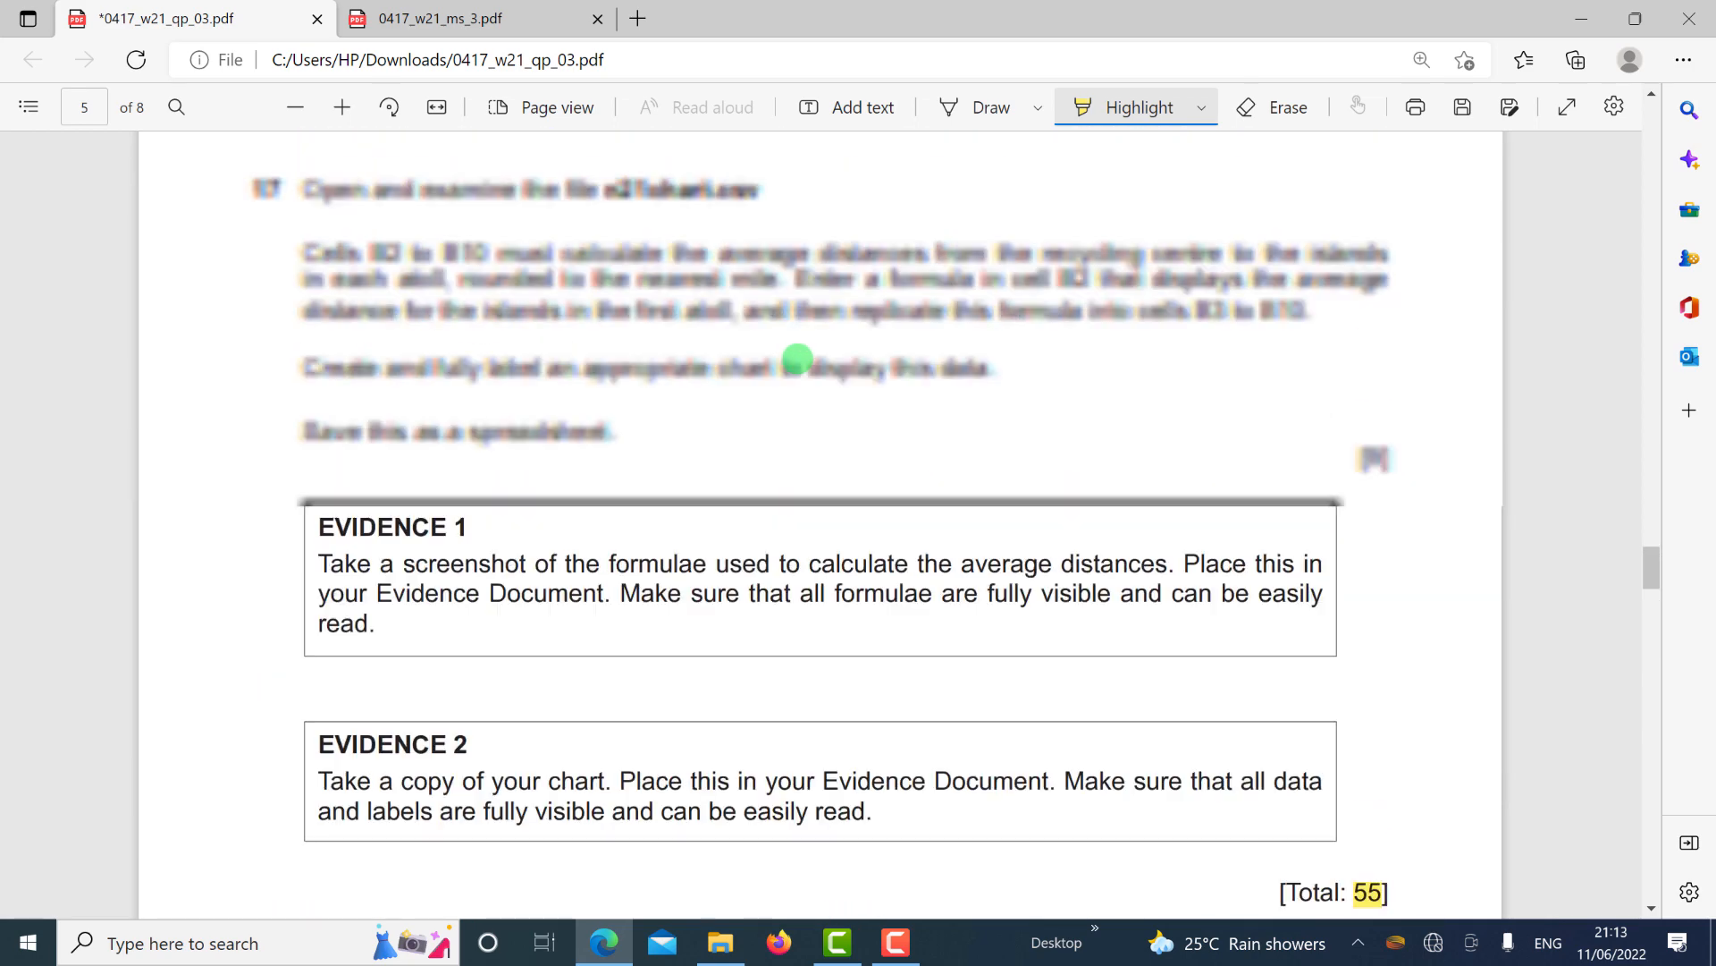